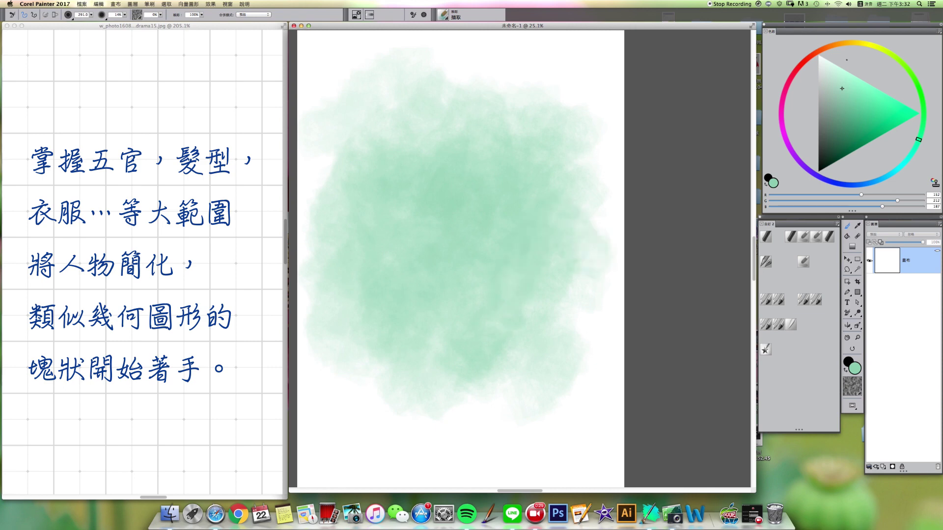
# - Tint the upper-right area of the green background wash with a soft pale yellow
pyautogui.click(869, 45)
pyautogui.moveTo(842, 89); pyautogui.dragTo(836, 87)
pyautogui.moveTo(572, 133); pyautogui.dragTo(522, 177)
pyautogui.moveTo(837, 87); pyautogui.dragTo(836, 82)
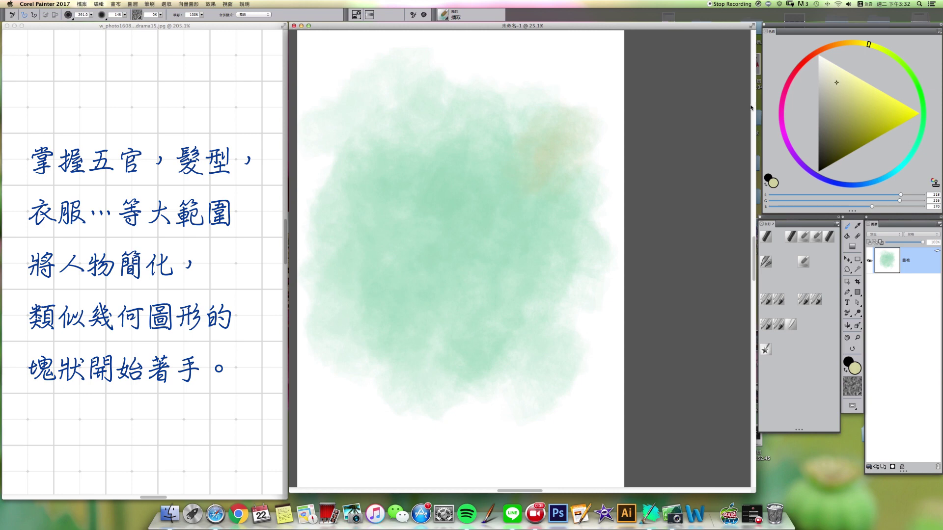
pyautogui.moveTo(603, 226); pyautogui.dragTo(609, 145)
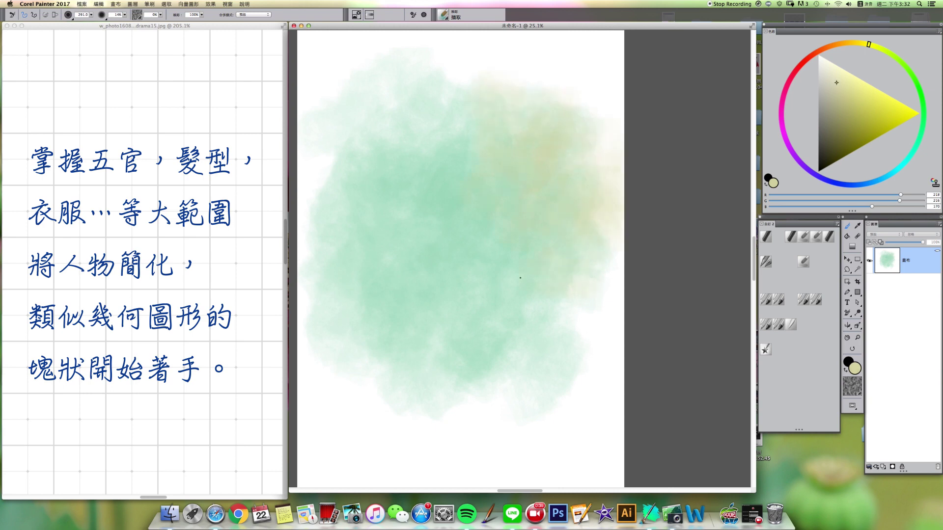
# - Paint pale cyan over the upper-left area of the background wash, softening its outer edge
pyautogui.click(904, 162)
pyautogui.click(833, 80)
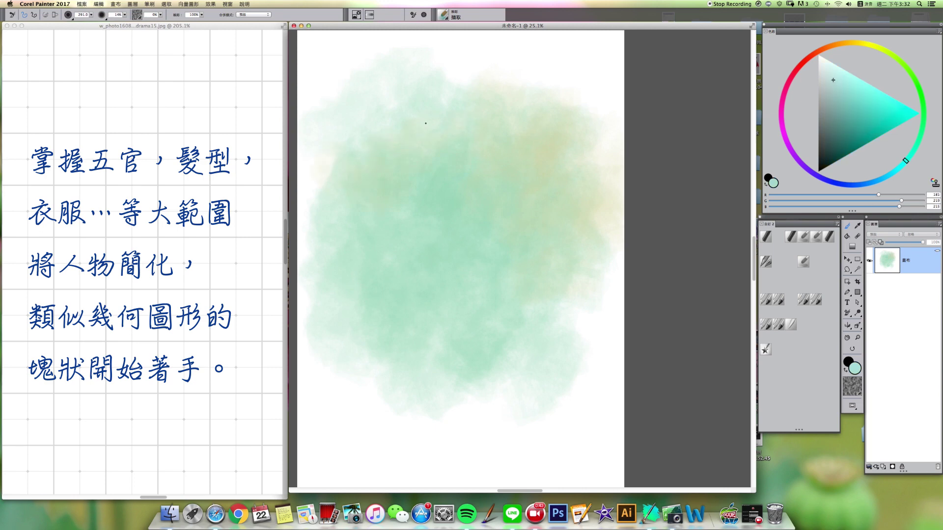
pyautogui.click(834, 75)
pyautogui.moveTo(319, 190)
pyautogui.mouseDown()
pyautogui.moveTo(355, 108)
pyautogui.moveTo(421, 74)
pyautogui.moveTo(493, 105)
pyautogui.mouseUp()
# - Extend the background's upper-right edge with sampled yellow-green and add a pale pink tint along the upper-right side
pyautogui.keyDown('alt'); pyautogui.click(550, 145); pyautogui.keyUp('alt')
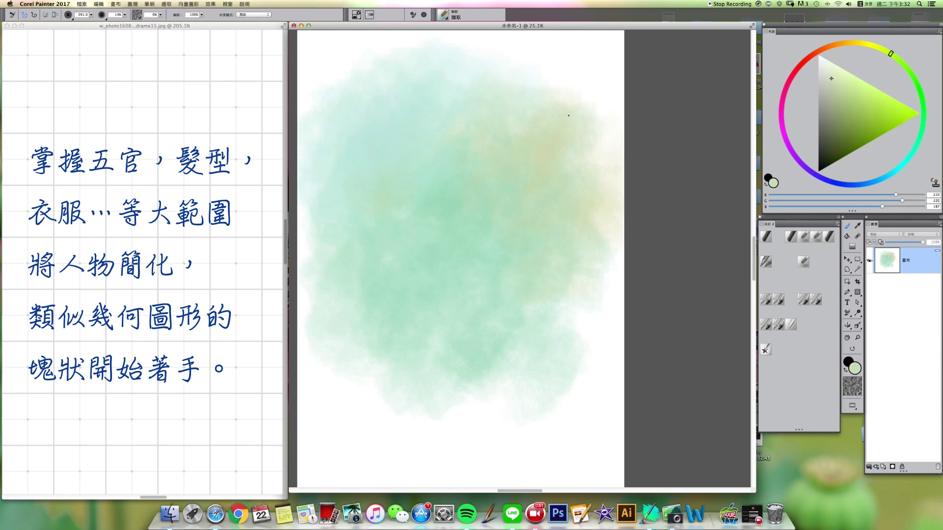
pyautogui.click(554, 89)
pyautogui.click(591, 80)
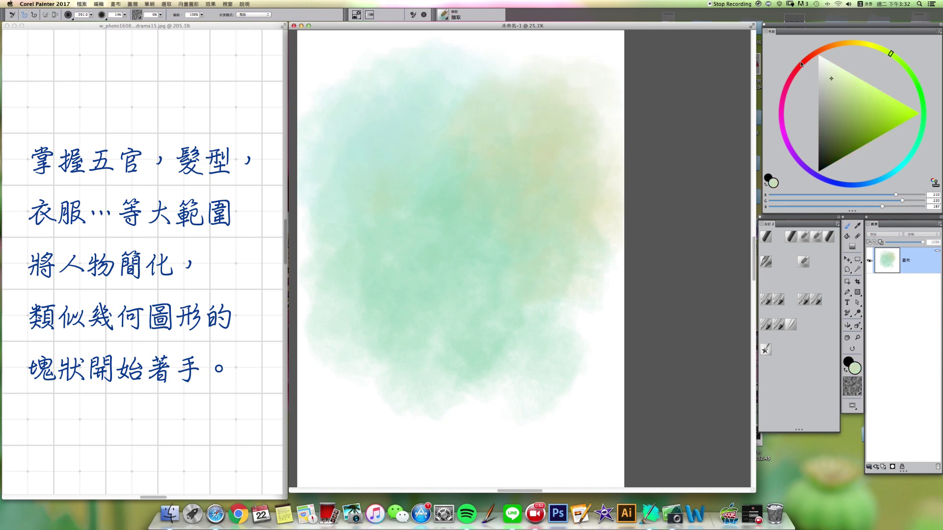
pyautogui.click(786, 84)
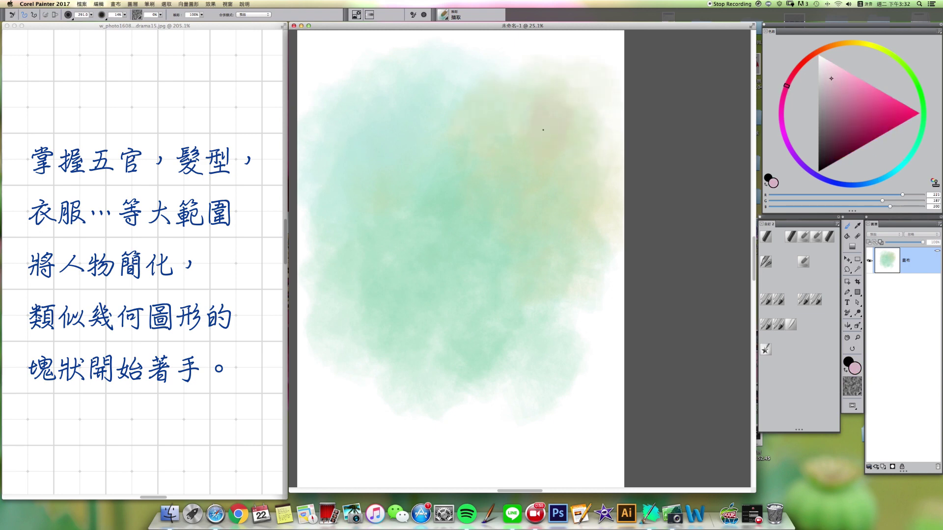
pyautogui.moveTo(612, 114)
pyautogui.mouseDown()
pyautogui.moveTo(618, 270)
pyautogui.moveTo(620, 250)
pyautogui.mouseUp()
# - Fill out the lower-right part of the background wash with sampled pale green and light cyan
pyautogui.keyDown('alt'); pyautogui.click(571, 241); pyautogui.keyUp('alt')
pyautogui.keyDown('alt'); pyautogui.click(529, 309); pyautogui.keyUp('alt')
pyautogui.moveTo(570, 319)
pyautogui.mouseDown()
pyautogui.moveTo(610, 343)
pyautogui.moveTo(522, 339)
pyautogui.mouseUp()
pyautogui.click(902, 160)
pyautogui.moveTo(828, 69); pyautogui.dragTo(830, 70)
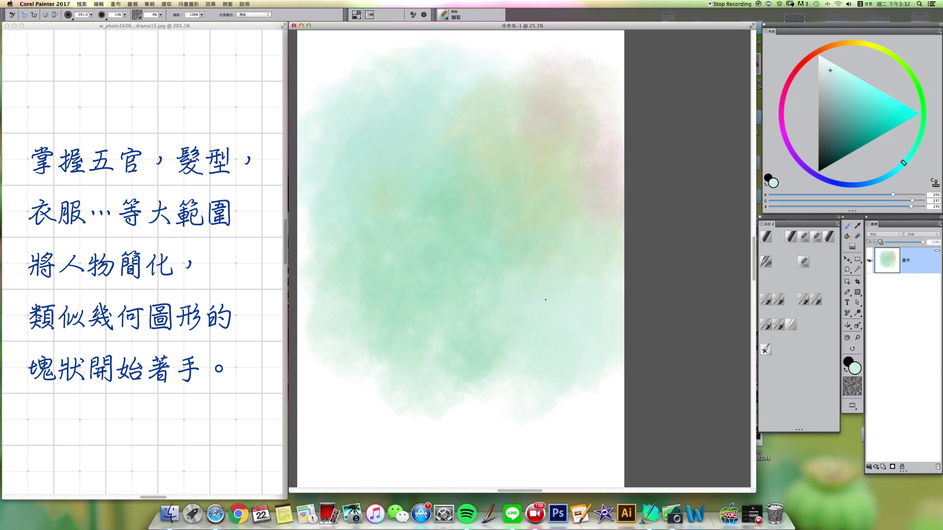
pyautogui.moveTo(481, 415)
pyautogui.mouseDown()
pyautogui.moveTo(556, 370)
pyautogui.moveTo(596, 406)
pyautogui.mouseUp()
# - Extend the wash at the lower left and bottom with sampled greens, and blend the centre of the background
pyautogui.keyDown('alt'); pyautogui.click(476, 338); pyautogui.keyUp('alt')
pyautogui.moveTo(420, 390); pyautogui.dragTo(404, 409)
pyautogui.moveTo(368, 381); pyautogui.dragTo(337, 369)
pyautogui.keyDown('alt'); pyautogui.click(385, 358); pyautogui.keyUp('alt')
pyautogui.moveTo(378, 412)
pyautogui.mouseDown()
pyautogui.moveTo(407, 428)
pyautogui.moveTo(501, 434)
pyautogui.moveTo(532, 412)
pyautogui.mouseUp()
pyautogui.keyDown('alt'); pyautogui.click(452, 200); pyautogui.keyUp('alt')
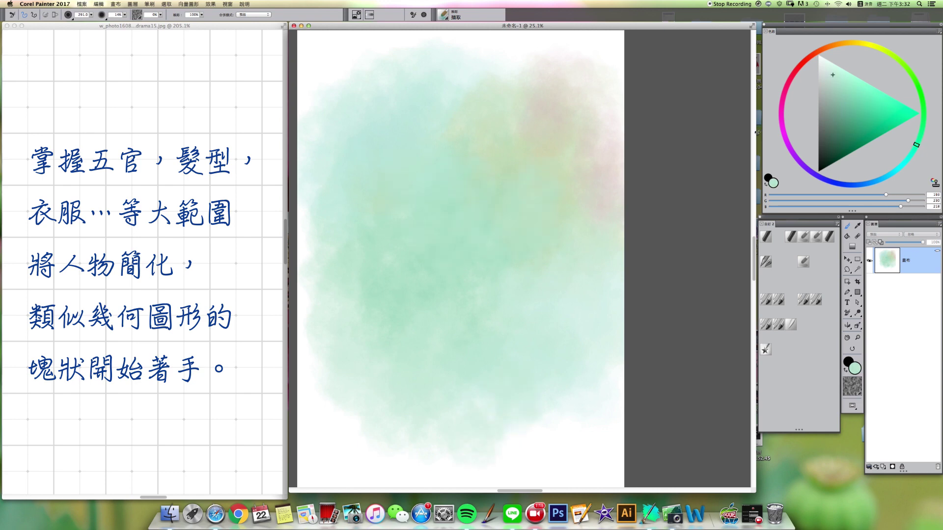
# - Add a new layer above the canvas and paint the left face contour and chin in pale peach
pyautogui.click(883, 468)
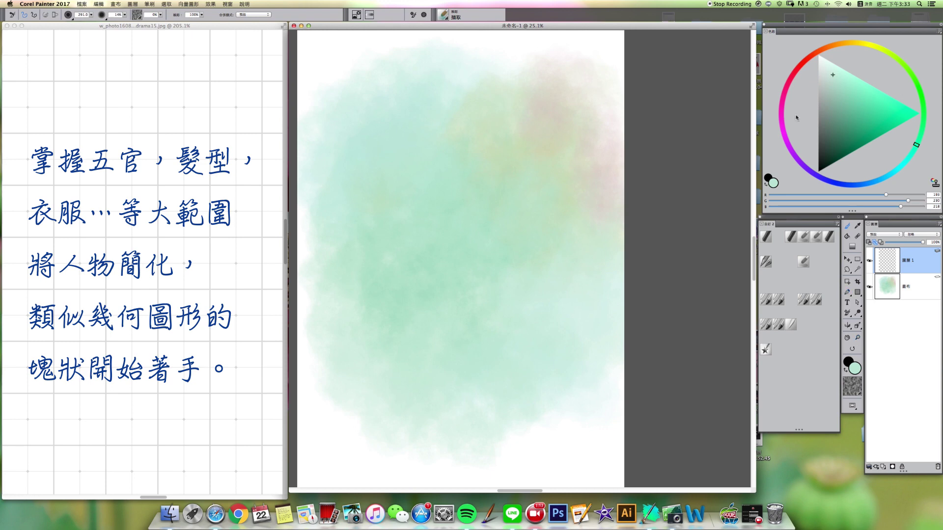
pyautogui.click(830, 46)
pyautogui.click(831, 70)
pyautogui.click(828, 72)
pyautogui.moveTo(474, 236); pyautogui.dragTo(469, 237)
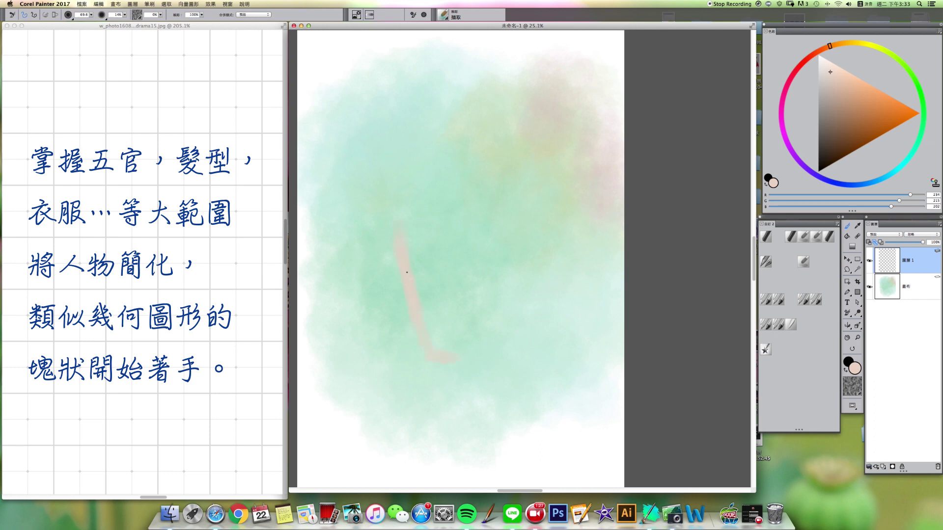
# - Block in the face with a larger brush in a slightly greyer peach and paint the front edge of the neck
pyautogui.moveTo(438, 322)
pyautogui.keyDown('alt'); pyautogui.keyDown('super'); pyautogui.mouseDown()
pyautogui.moveTo(452, 321)
pyautogui.moveTo(479, 219)
pyautogui.mouseUp(); pyautogui.keyUp('super'); pyautogui.keyUp('alt')
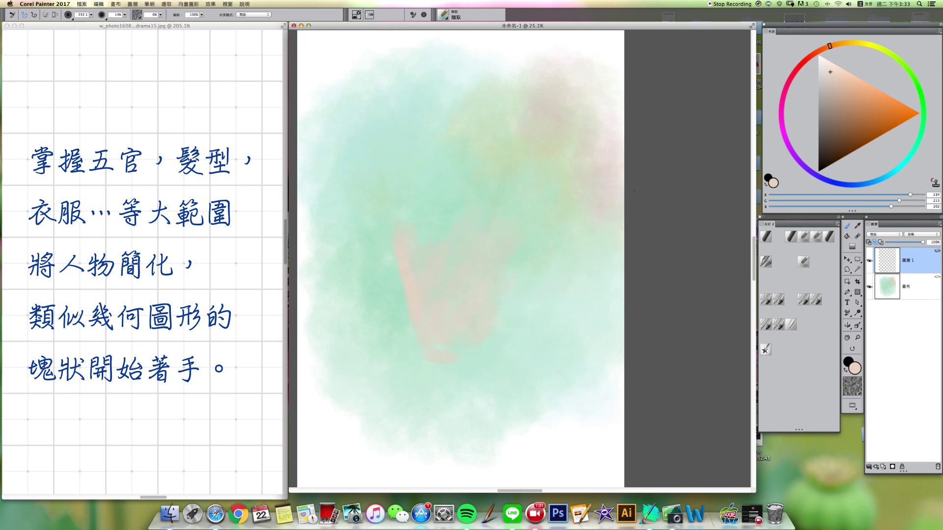
pyautogui.moveTo(829, 78); pyautogui.dragTo(824, 72)
pyautogui.press('[')
pyautogui.press('[')
pyautogui.press('[')
pyautogui.press(']')
pyautogui.press(']')
pyautogui.press(']')
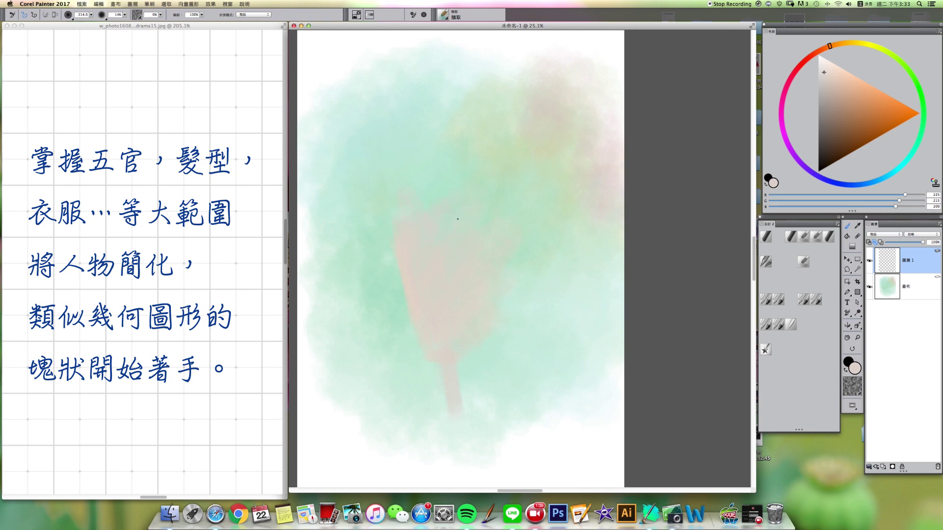
# - Move the face layer slightly up and left, then widen the face and neck to the right with pale skin tones
pyautogui.click(847, 261)
pyautogui.moveTo(454, 270); pyautogui.dragTo(435, 257)
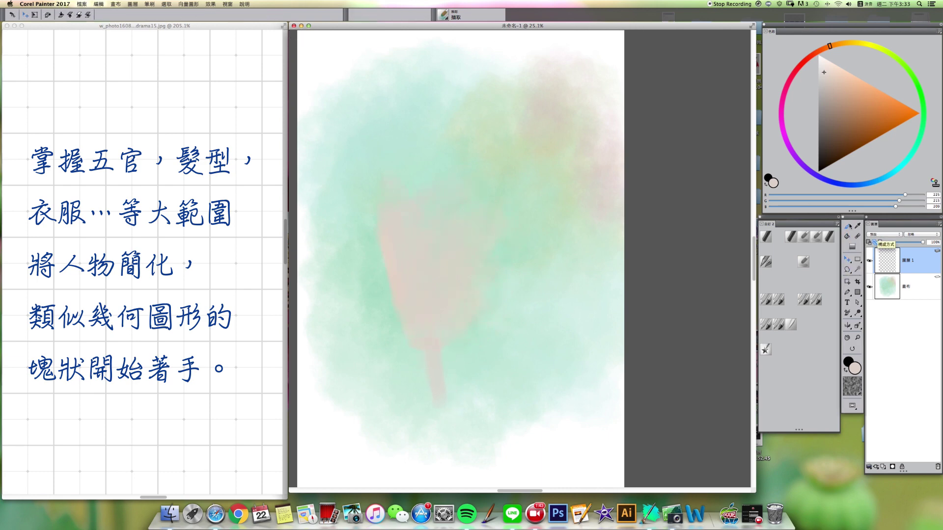
pyautogui.click(847, 226)
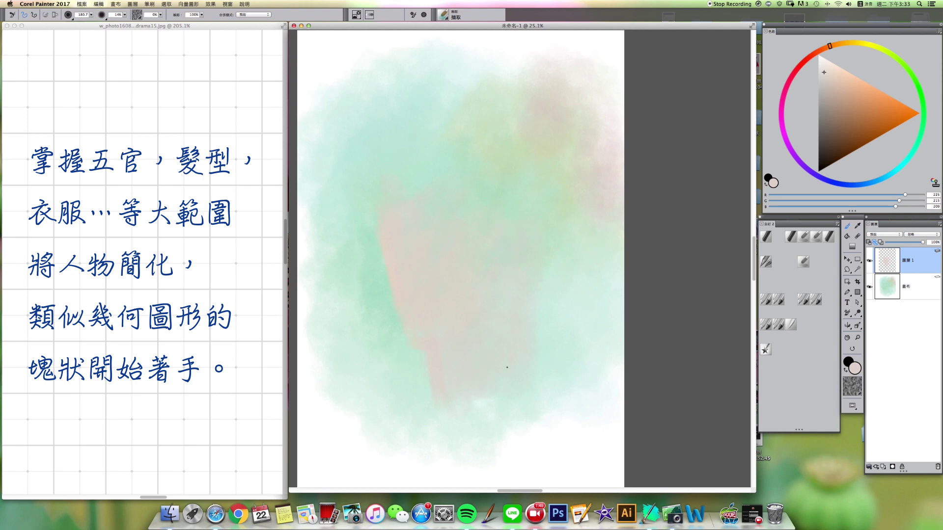
pyautogui.click(839, 46)
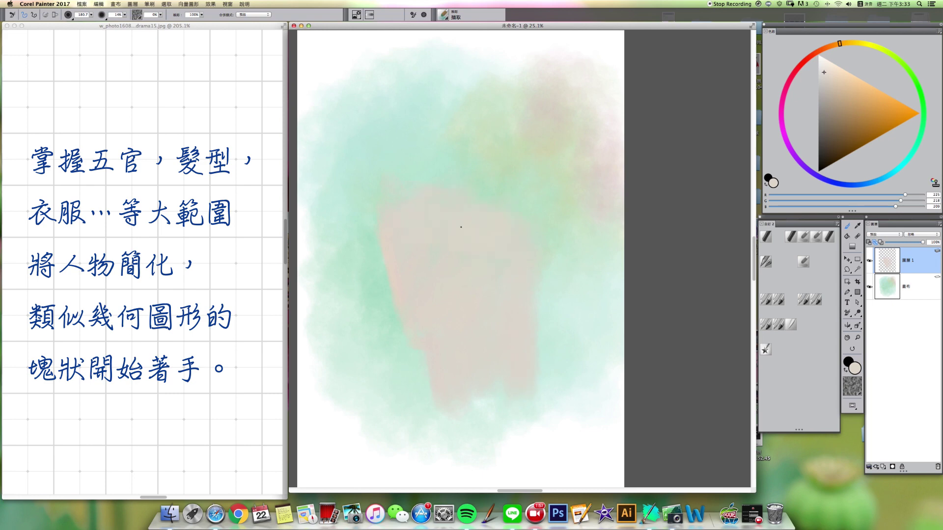
# - Paint a dark grey-brown hairline stroke across the left side of the forehead
pyautogui.press('[')
pyautogui.click(810, 57)
pyautogui.moveTo(832, 92); pyautogui.dragTo(823, 147)
pyautogui.press(']')
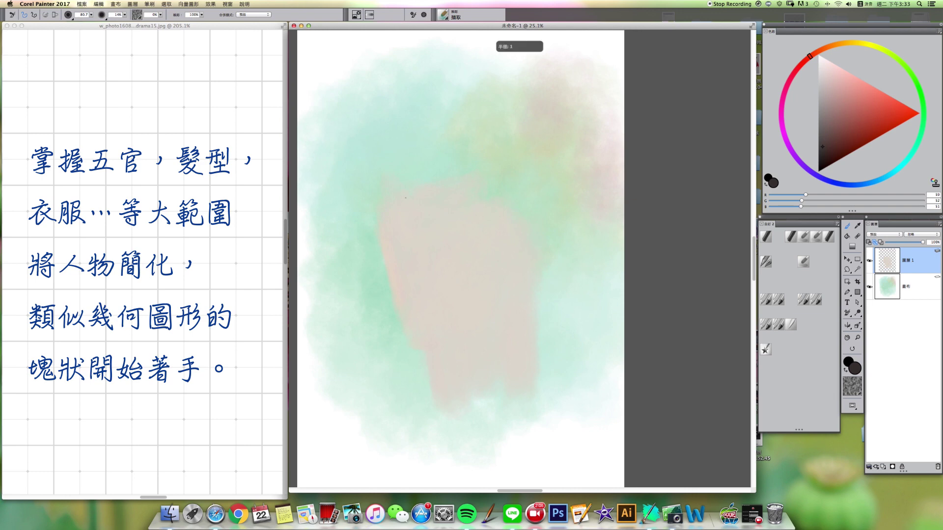
pyautogui.moveTo(386, 220)
pyautogui.mouseDown()
pyautogui.moveTo(433, 217)
pyautogui.moveTo(385, 215)
pyautogui.mouseUp()
# - Thicken the fringe and block in the left side of the hair with the sampled dark colour
pyautogui.keyDown('alt'); pyautogui.click(430, 324); pyautogui.keyUp('alt')
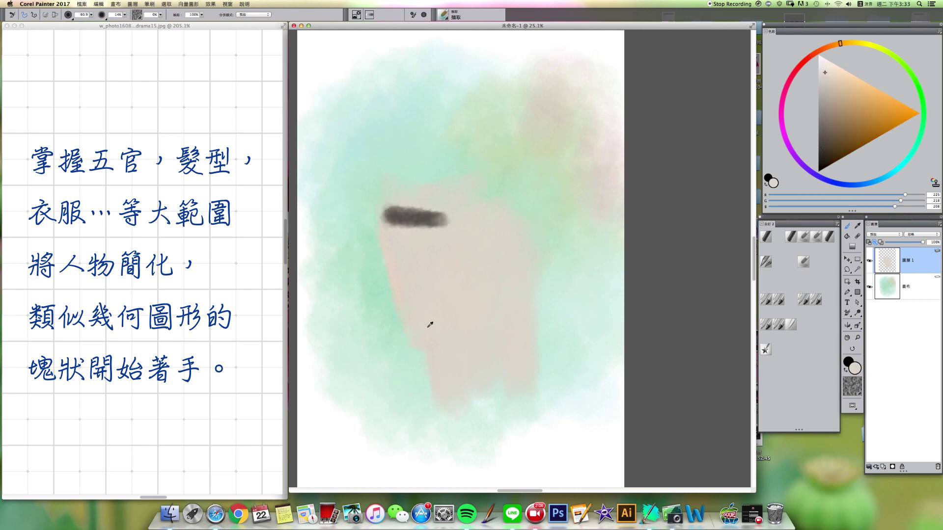
pyautogui.keyDown('alt'); pyautogui.click(435, 227); pyautogui.keyUp('alt')
pyautogui.moveTo(404, 210)
pyautogui.mouseDown()
pyautogui.moveTo(383, 216)
pyautogui.moveTo(423, 217)
pyautogui.mouseUp()
pyautogui.moveTo(407, 176)
pyautogui.mouseDown()
pyautogui.moveTo(382, 212)
pyautogui.moveTo(389, 182)
pyautogui.moveTo(384, 193)
pyautogui.moveTo(423, 148)
pyautogui.moveTo(398, 170)
pyautogui.moveTo(418, 166)
pyautogui.moveTo(392, 205)
pyautogui.moveTo(441, 156)
pyautogui.moveTo(412, 207)
pyautogui.moveTo(395, 204)
pyautogui.moveTo(462, 211)
pyautogui.moveTo(400, 219)
pyautogui.moveTo(445, 214)
pyautogui.moveTo(509, 217)
pyautogui.mouseUp()
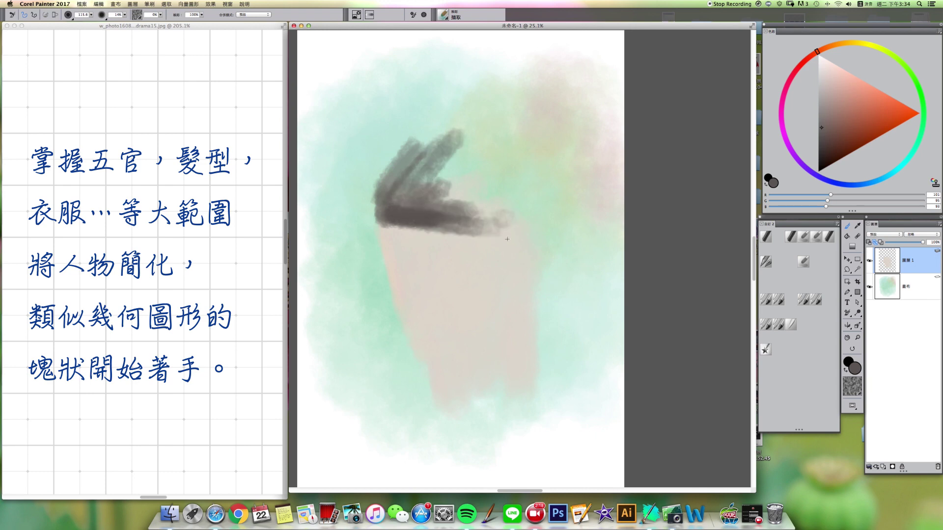
# - Extend the hairline to the right and paint the sideburn and right edge of the hair in dark grey-brown
pyautogui.moveTo(510, 232)
pyautogui.mouseDown()
pyautogui.moveTo(479, 236)
pyautogui.moveTo(523, 234)
pyautogui.moveTo(508, 214)
pyautogui.moveTo(523, 202)
pyautogui.mouseUp()
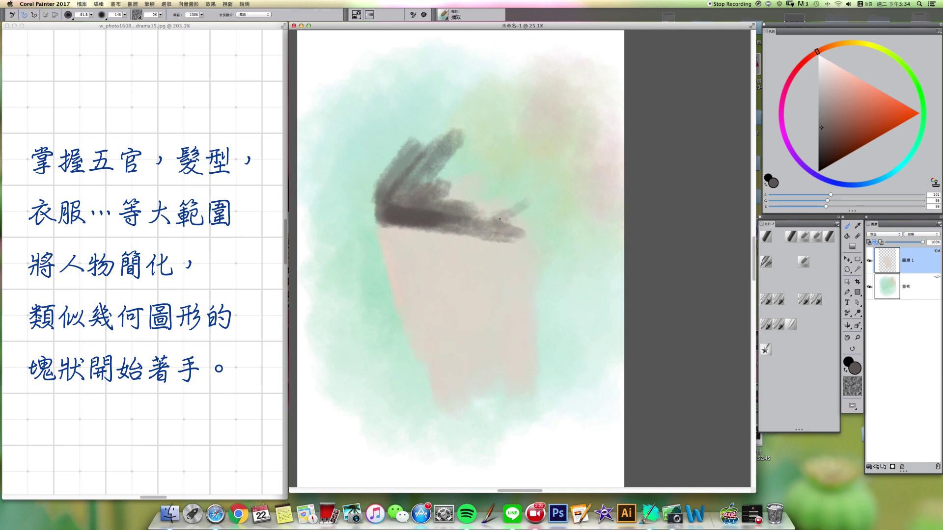
pyautogui.keyDown('alt'); pyautogui.click(488, 256); pyautogui.keyUp('alt')
pyautogui.moveTo(492, 237)
pyautogui.mouseDown()
pyautogui.moveTo(500, 253)
pyautogui.moveTo(480, 211)
pyautogui.moveTo(423, 220)
pyautogui.moveTo(514, 233)
pyautogui.moveTo(517, 243)
pyautogui.moveTo(512, 227)
pyautogui.moveTo(514, 261)
pyautogui.moveTo(511, 234)
pyautogui.moveTo(532, 227)
pyautogui.moveTo(517, 255)
pyautogui.moveTo(548, 228)
pyautogui.moveTo(540, 213)
pyautogui.moveTo(542, 227)
pyautogui.moveTo(552, 189)
pyautogui.mouseUp()
pyautogui.keyDown('alt'); pyautogui.click(422, 220); pyautogui.keyUp('alt')
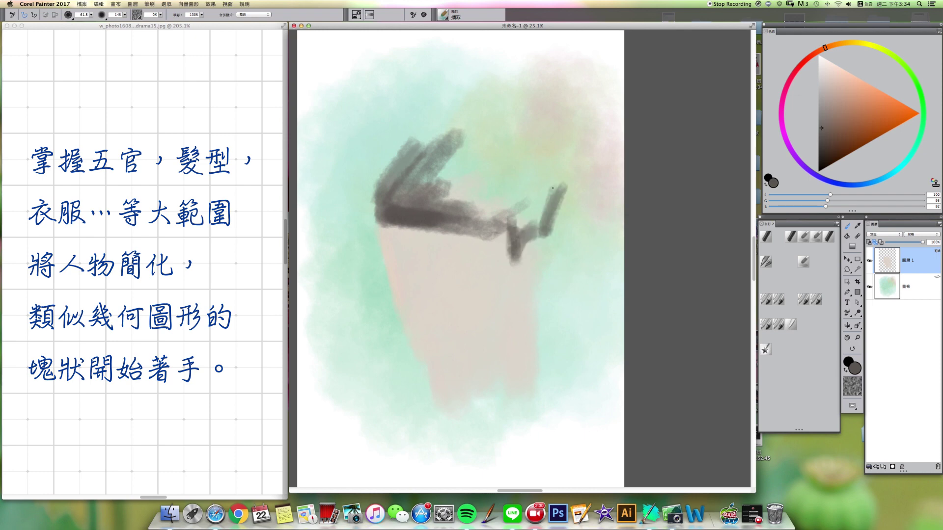
# - Outline the top and right side of the hair and fill the crown with dark grey-brown
pyautogui.moveTo(484, 134)
pyautogui.mouseDown()
pyautogui.moveTo(550, 170)
pyautogui.moveTo(473, 128)
pyautogui.moveTo(444, 128)
pyautogui.moveTo(390, 165)
pyautogui.moveTo(464, 163)
pyautogui.moveTo(421, 186)
pyautogui.moveTo(435, 192)
pyautogui.moveTo(483, 158)
pyautogui.moveTo(513, 166)
pyautogui.moveTo(508, 210)
pyautogui.moveTo(538, 190)
pyautogui.moveTo(525, 219)
pyautogui.mouseUp()
pyautogui.press(']')
pyautogui.press('[')
pyautogui.moveTo(562, 191); pyautogui.dragTo(538, 251)
pyautogui.press('[')
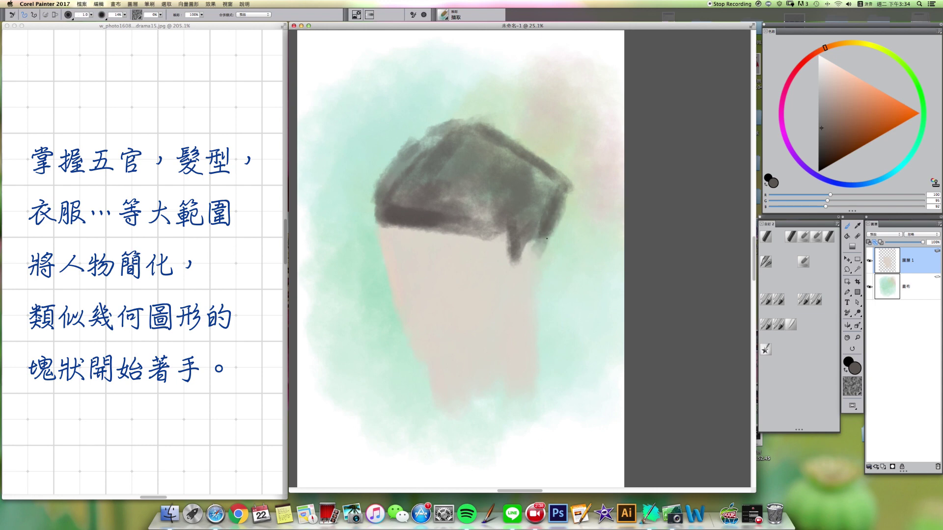
# - Paint the ear to the right of the sideburn in a slightly deeper peach skin tone
pyautogui.keyDown('alt'); pyautogui.click(521, 283); pyautogui.keyUp('alt')
pyautogui.keyDown('alt'); pyautogui.click(526, 286); pyautogui.keyUp('alt')
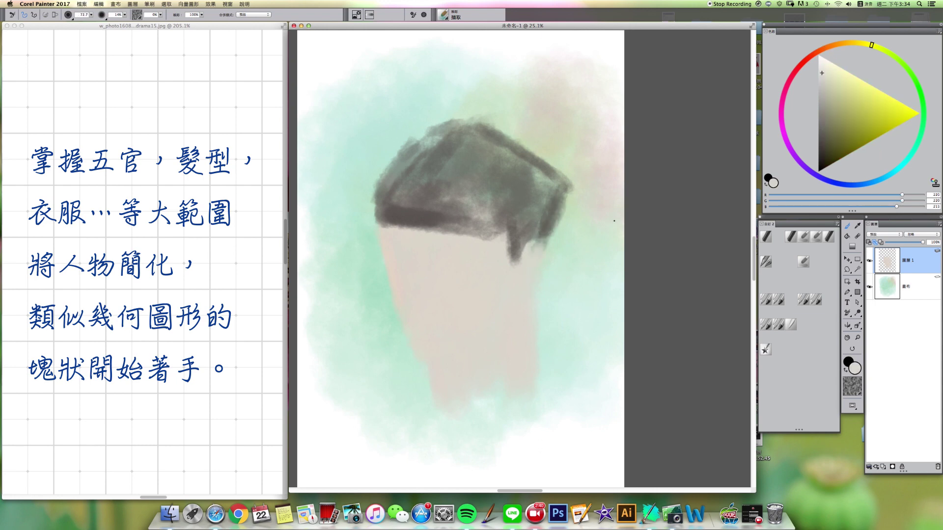
pyautogui.moveTo(838, 54); pyautogui.dragTo(840, 64)
pyautogui.click(825, 77)
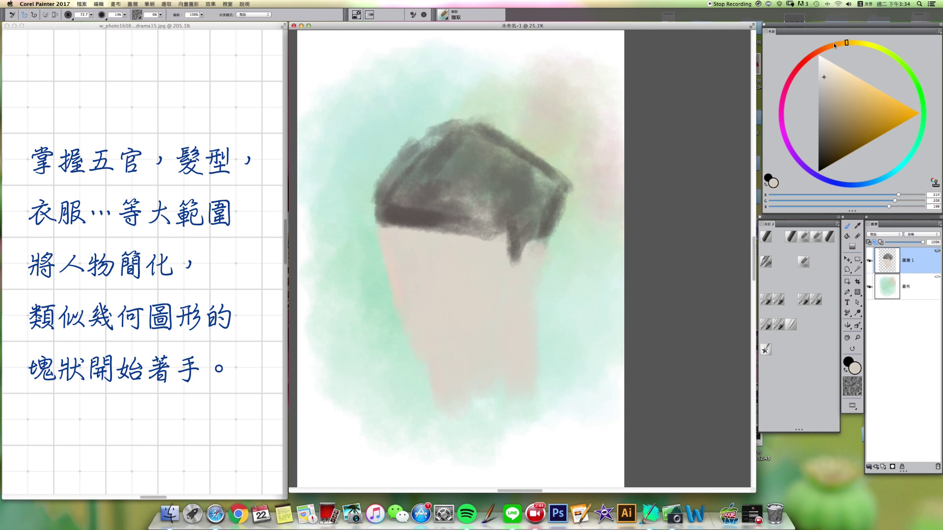
pyautogui.click(834, 46)
pyautogui.click(828, 78)
pyautogui.press('[')
pyautogui.moveTo(543, 244); pyautogui.dragTo(536, 251)
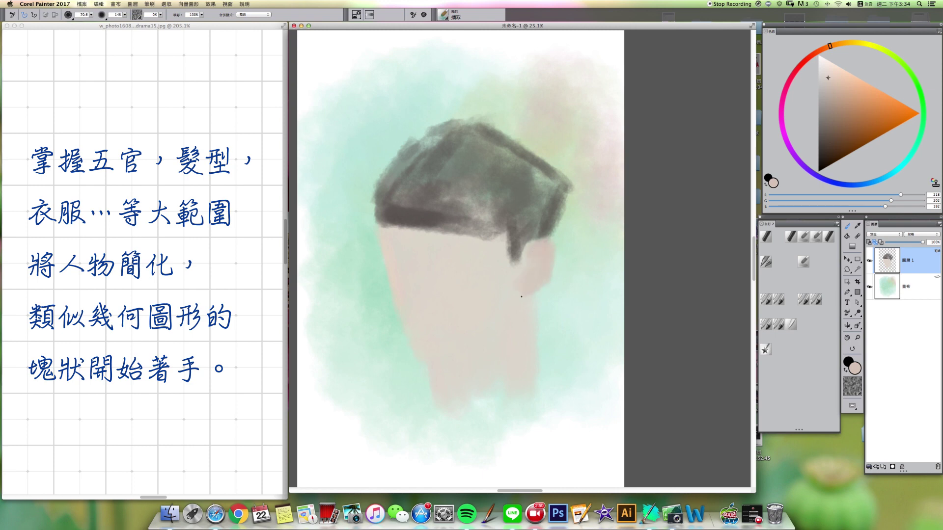
# - Trim the neck's right edge with sampled background green and blend the ear into the face with sampled skin tones
pyautogui.keyDown('alt'); pyautogui.click(540, 304); pyautogui.keyUp('alt')
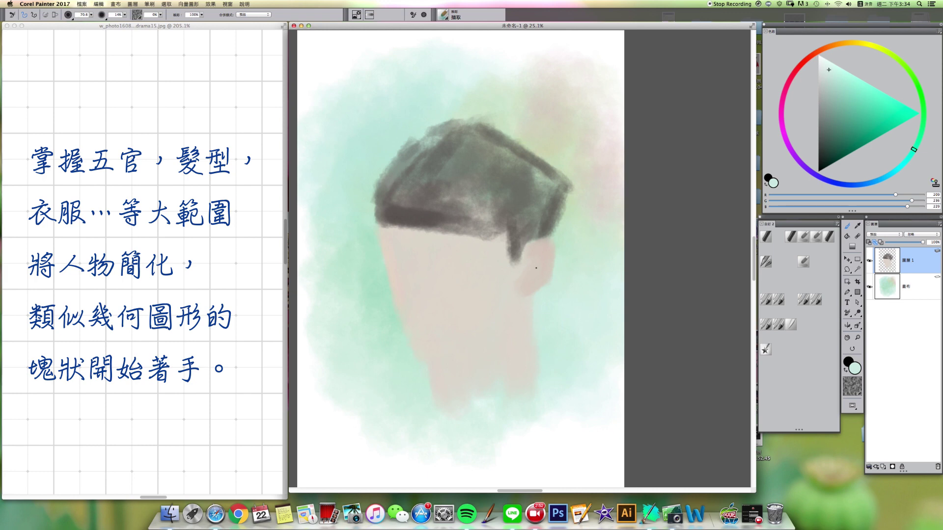
pyautogui.keyDown('alt'); pyautogui.click(531, 283); pyautogui.keyUp('alt')
pyautogui.press(']')
pyautogui.keyDown('alt'); pyautogui.click(495, 289); pyautogui.keyUp('alt')
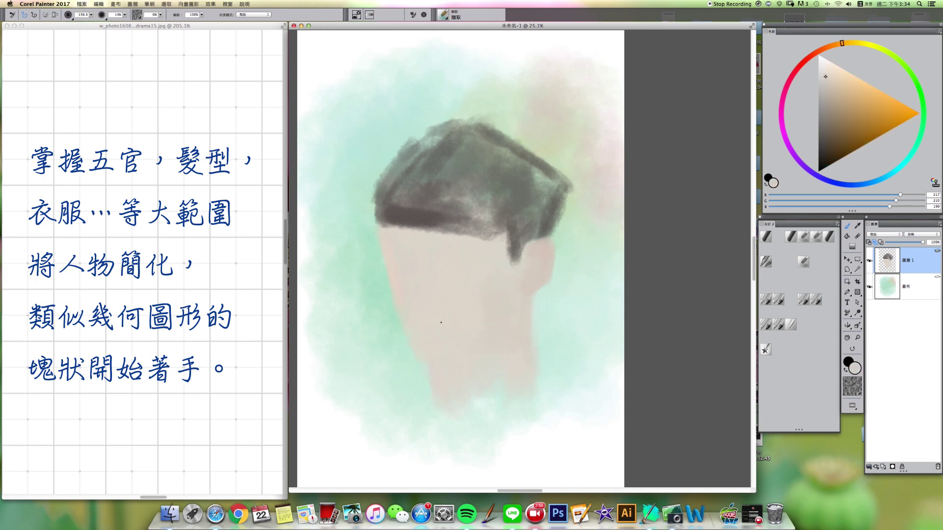
# - Paint a lighter warm plane from the sideburn down the right cheek to the jaw, using pale cream and peach
pyautogui.keyDown('alt'); pyautogui.click(476, 295); pyautogui.keyUp('alt')
pyautogui.moveTo(834, 43); pyautogui.dragTo(849, 43)
pyautogui.moveTo(824, 74); pyautogui.dragTo(830, 73)
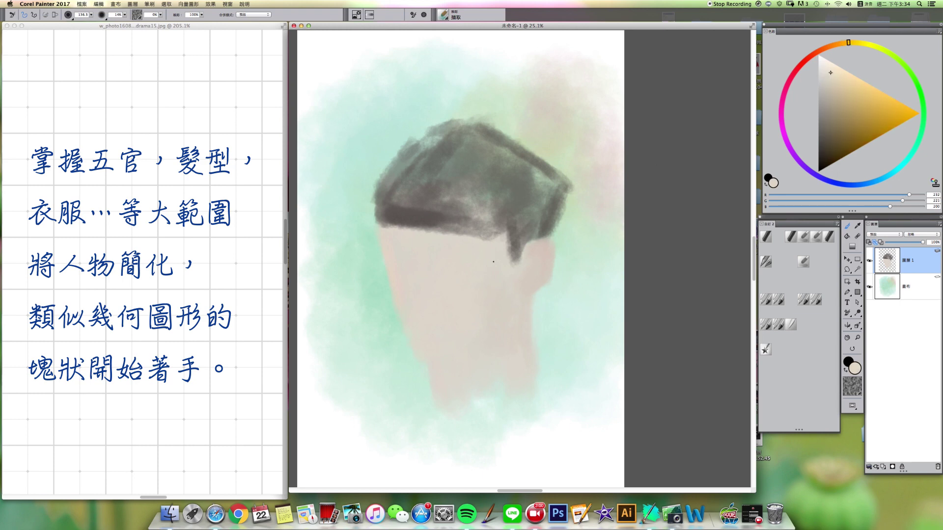
pyautogui.moveTo(500, 243); pyautogui.dragTo(519, 274)
pyautogui.moveTo(839, 46); pyautogui.dragTo(832, 45)
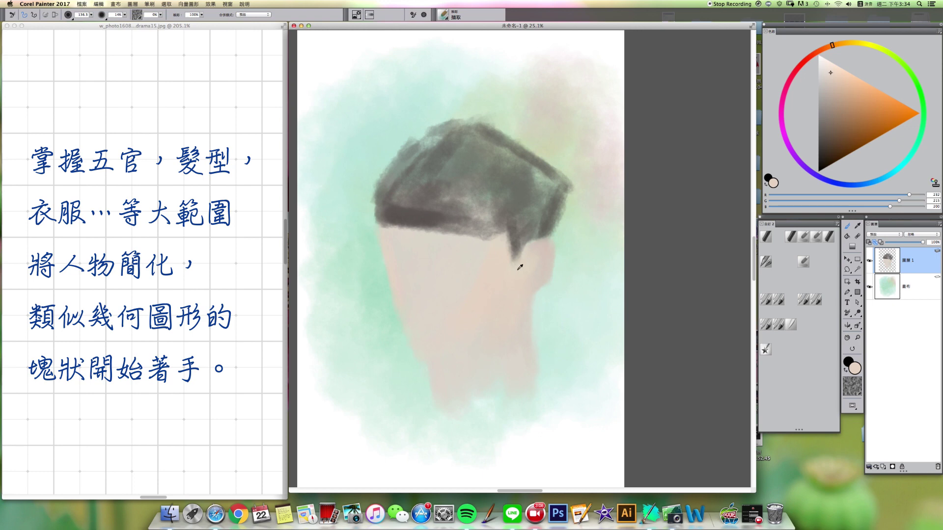
pyautogui.moveTo(824, 63)
pyautogui.mouseDown()
pyautogui.moveTo(829, 68)
pyautogui.moveTo(818, 71)
pyautogui.mouseUp()
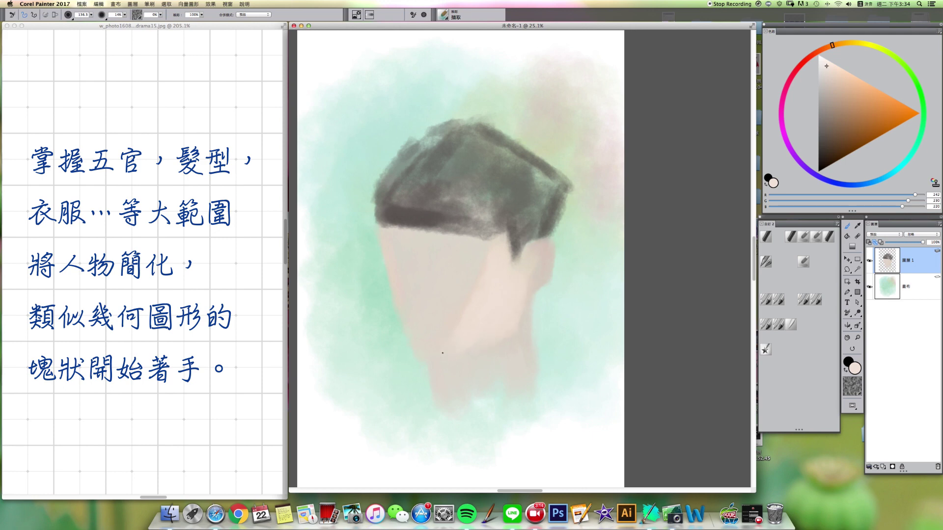
# - Define the jawline and chin with a deeper pinkish-peach shadow, blending its edge with sampled skin tones
pyautogui.moveTo(528, 286); pyautogui.dragTo(531, 289)
pyautogui.keyDown('alt'); pyautogui.click(536, 280); pyautogui.keyUp('alt')
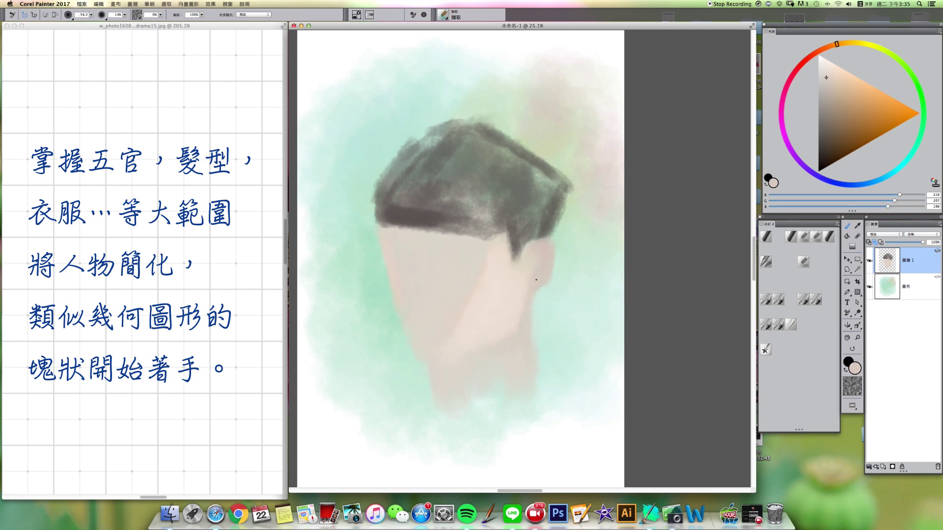
pyautogui.moveTo(831, 46); pyautogui.dragTo(827, 47)
pyautogui.click(831, 78)
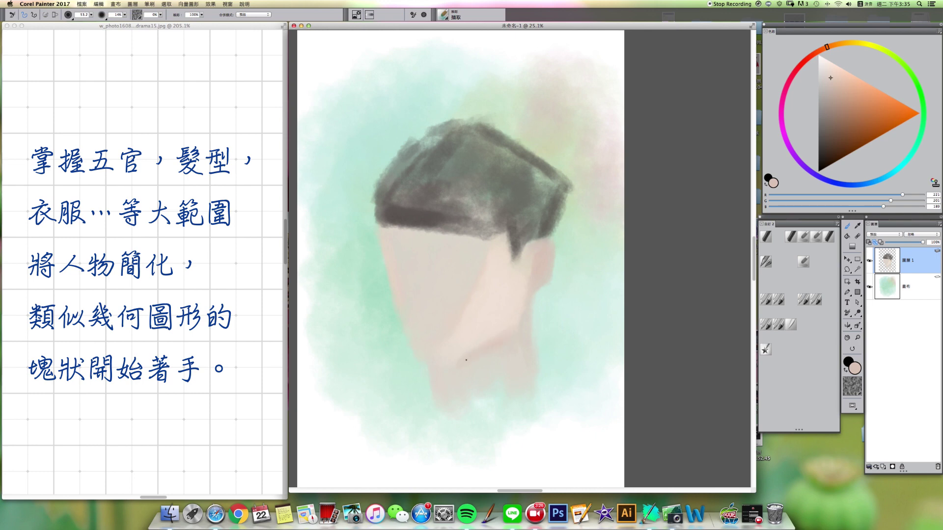
pyautogui.keyDown('alt'); pyautogui.click(489, 333); pyautogui.keyUp('alt')
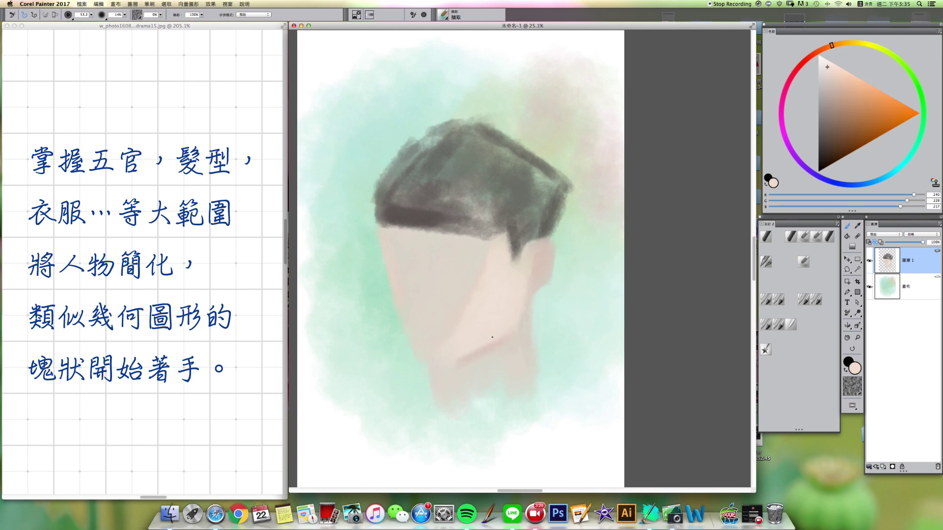
pyautogui.keyDown('alt'); pyautogui.click(470, 357); pyautogui.keyUp('alt')
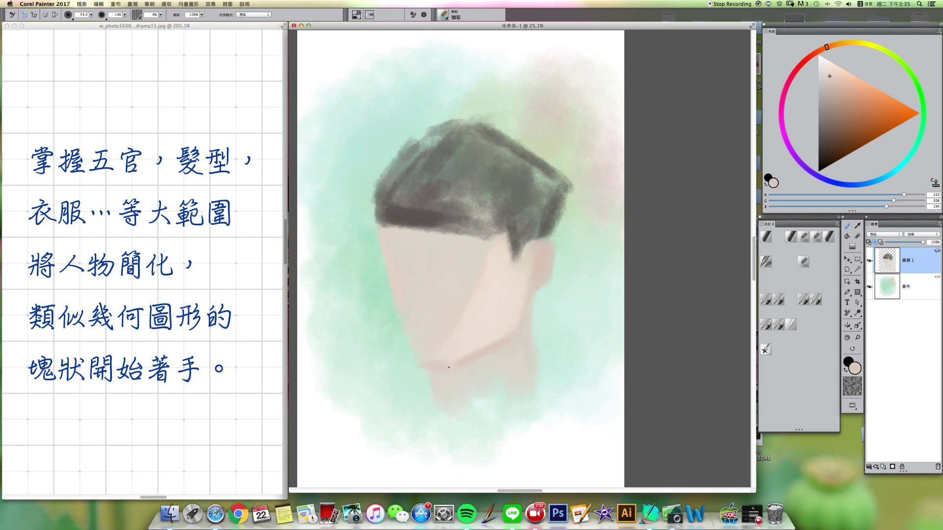
# - Trim the left contour of the face along the cheek using sampled background green and the eraser, and resample the skin tone
pyautogui.keyDown('alt'); pyautogui.click(372, 256); pyautogui.keyUp('alt')
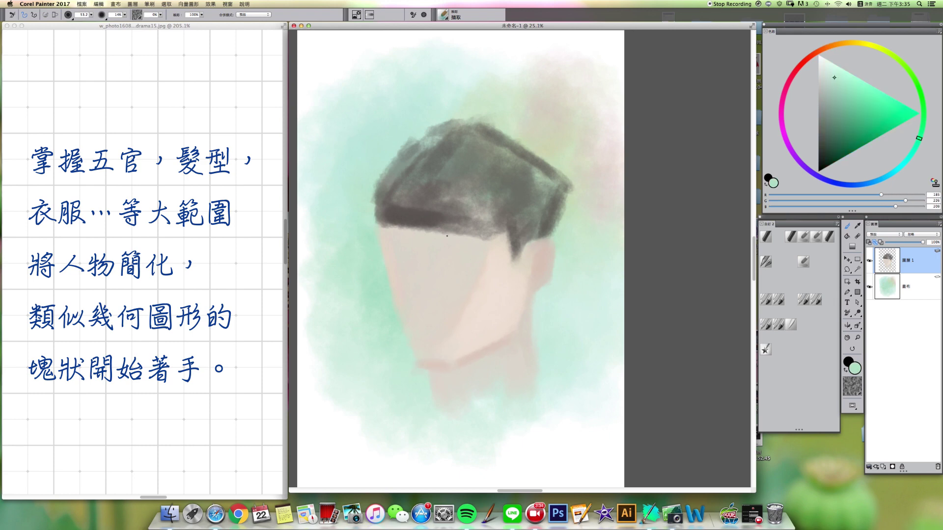
pyautogui.press('n')
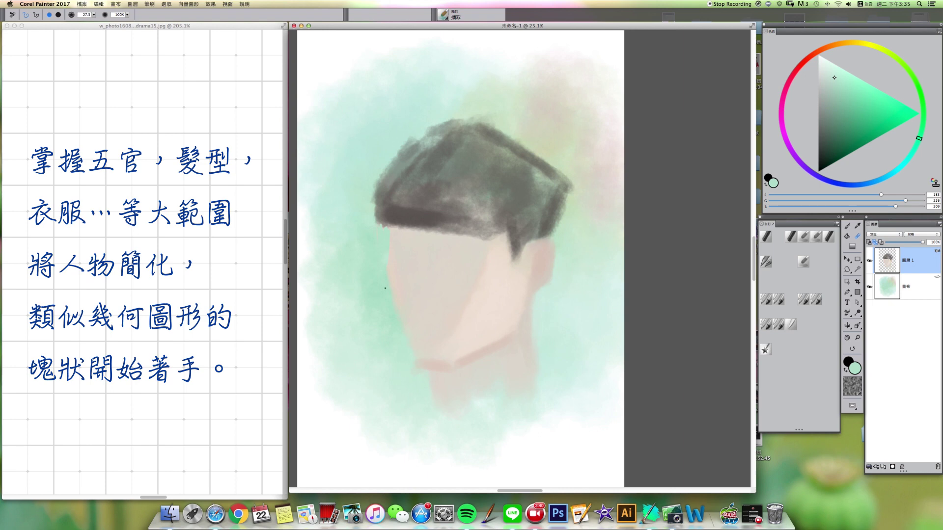
pyautogui.press('b')
pyautogui.keyDown('alt'); pyautogui.click(400, 246); pyautogui.keyUp('alt')
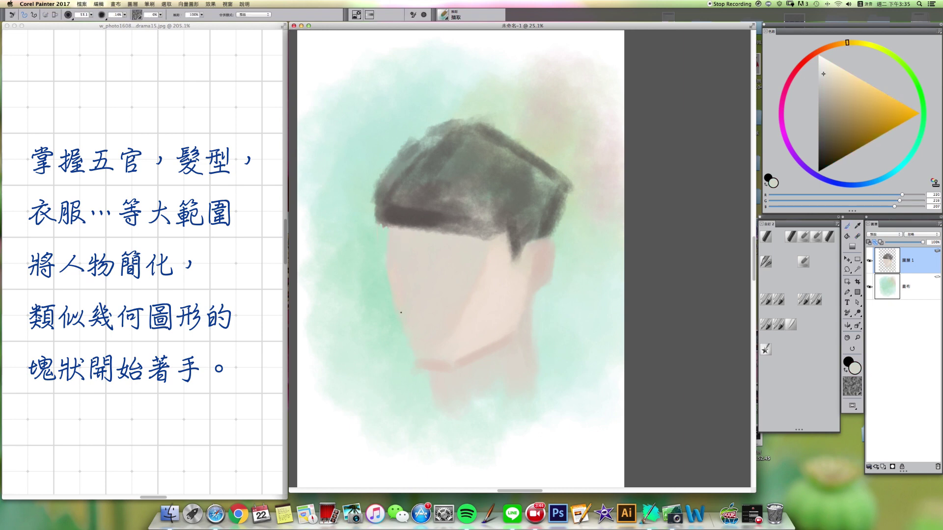
# - Lower the fringe's bottom edge over the forehead and fill in the front of the hair with a sampled dark hair colour
pyautogui.keyDown('alt'); pyautogui.click(412, 210); pyautogui.keyUp('alt')
pyautogui.moveTo(380, 222)
pyautogui.mouseDown()
pyautogui.moveTo(409, 234)
pyautogui.moveTo(394, 223)
pyautogui.moveTo(474, 240)
pyautogui.moveTo(418, 229)
pyautogui.moveTo(505, 236)
pyautogui.moveTo(482, 238)
pyautogui.moveTo(504, 227)
pyautogui.moveTo(497, 222)
pyautogui.moveTo(467, 231)
pyautogui.moveTo(489, 213)
pyautogui.moveTo(471, 214)
pyautogui.moveTo(478, 179)
pyautogui.moveTo(465, 215)
pyautogui.moveTo(436, 207)
pyautogui.moveTo(421, 221)
pyautogui.moveTo(461, 209)
pyautogui.moveTo(465, 221)
pyautogui.moveTo(510, 174)
pyautogui.moveTo(417, 206)
pyautogui.mouseUp()
pyautogui.press(']')
pyautogui.press(']')
pyautogui.press(']')
pyautogui.press(']')
pyautogui.press(']')
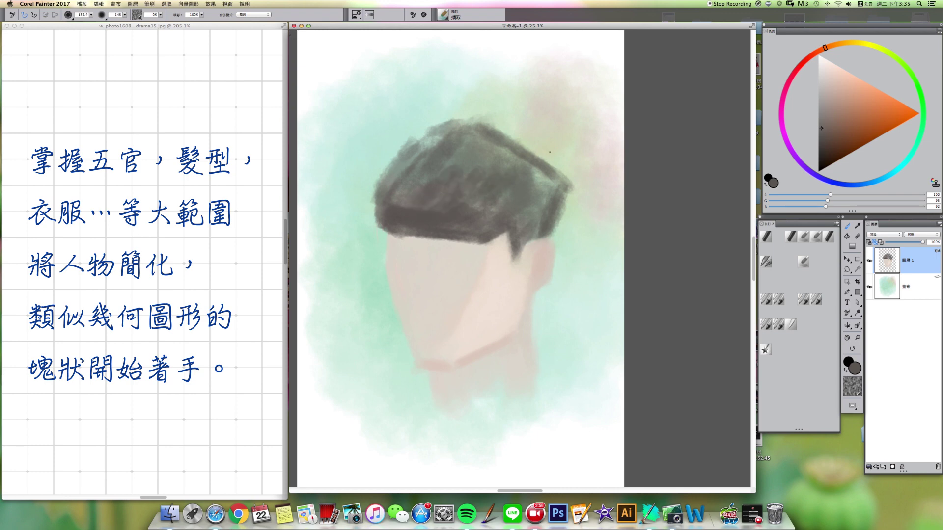
# - Deepen the fringe and the right side of the hair with broad strokes of very dark brown
pyautogui.moveTo(832, 135); pyautogui.dragTo(825, 152)
pyautogui.moveTo(428, 183)
pyautogui.mouseDown()
pyautogui.moveTo(403, 211)
pyautogui.moveTo(412, 173)
pyautogui.moveTo(393, 216)
pyautogui.moveTo(437, 206)
pyautogui.moveTo(451, 226)
pyautogui.moveTo(473, 209)
pyautogui.moveTo(491, 230)
pyautogui.moveTo(456, 234)
pyautogui.moveTo(508, 214)
pyautogui.moveTo(493, 196)
pyautogui.moveTo(461, 188)
pyautogui.mouseUp()
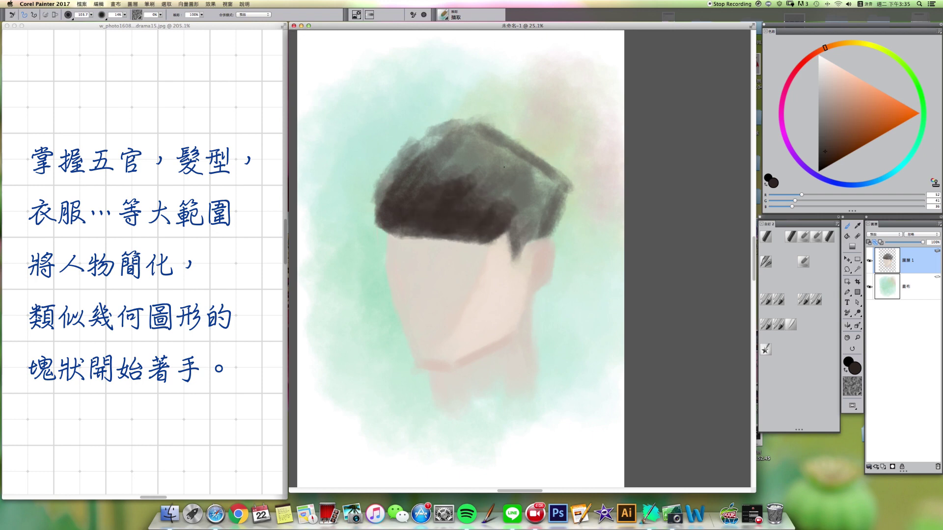
pyautogui.moveTo(526, 184)
pyautogui.mouseDown()
pyautogui.moveTo(517, 220)
pyautogui.moveTo(535, 195)
pyautogui.moveTo(523, 226)
pyautogui.mouseUp()
pyautogui.moveTo(544, 191)
pyautogui.mouseDown()
pyautogui.moveTo(553, 221)
pyautogui.moveTo(559, 186)
pyautogui.moveTo(545, 207)
pyautogui.moveTo(530, 170)
pyautogui.moveTo(487, 207)
pyautogui.moveTo(473, 162)
pyautogui.mouseUp()
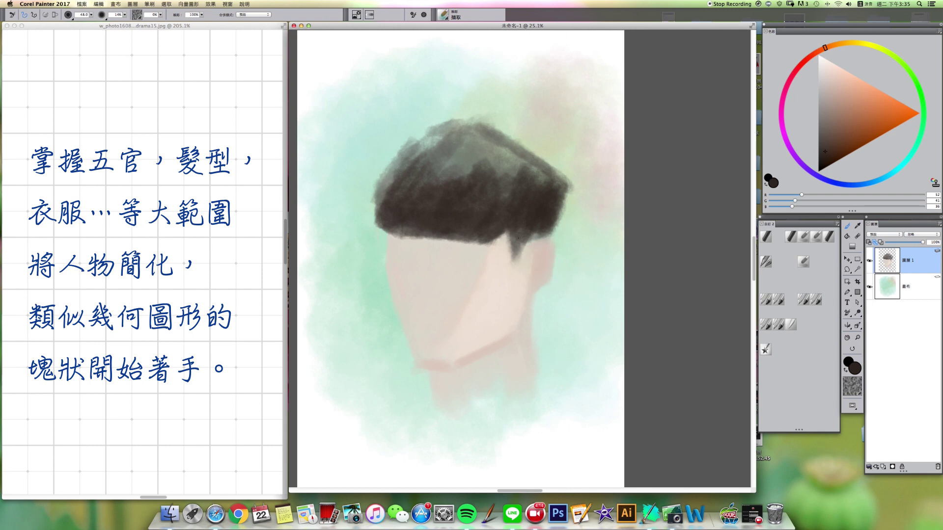
# - Extend the sideburn with the sampled dark hair colour and tint the area above the ear with dark teal
pyautogui.press(']')
pyautogui.keyDown('alt'); pyautogui.click(516, 235); pyautogui.keyUp('alt')
pyautogui.moveTo(516, 225)
pyautogui.mouseDown()
pyautogui.moveTo(515, 259)
pyautogui.moveTo(541, 234)
pyautogui.mouseUp()
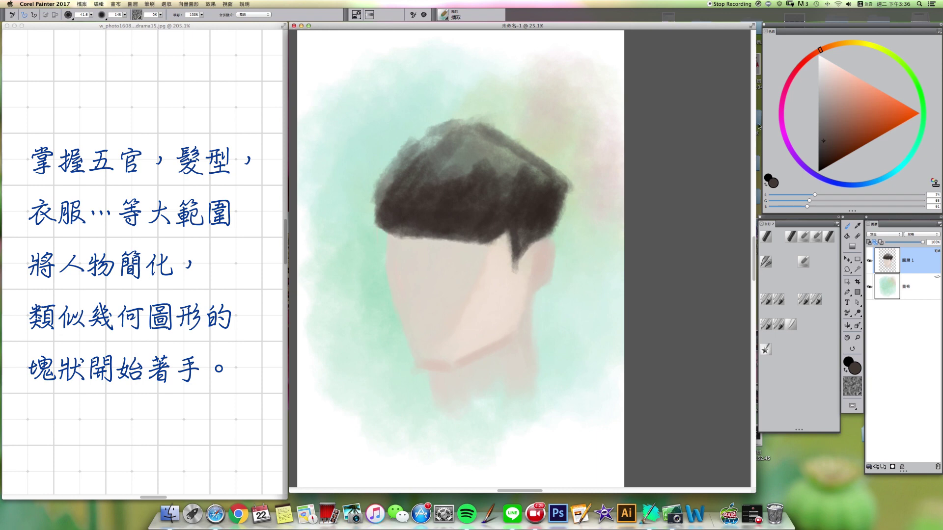
pyautogui.click(894, 171)
pyautogui.moveTo(826, 142); pyautogui.dragTo(831, 128)
pyautogui.moveTo(516, 261)
pyautogui.mouseDown()
pyautogui.moveTo(529, 231)
pyautogui.moveTo(538, 238)
pyautogui.moveTo(552, 217)
pyautogui.moveTo(545, 237)
pyautogui.mouseUp()
# - Cut a small pointed gap into the fringe above the forehead using sampled skin tones
pyautogui.keyDown('alt'); pyautogui.click(449, 251); pyautogui.keyUp('alt')
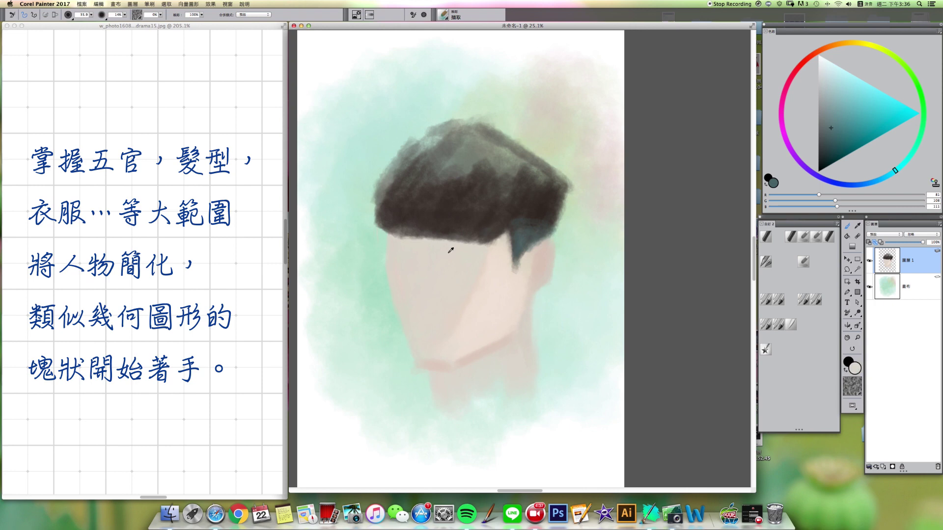
pyautogui.moveTo(450, 238)
pyautogui.mouseDown()
pyautogui.moveTo(455, 221)
pyautogui.moveTo(461, 240)
pyautogui.moveTo(486, 235)
pyautogui.moveTo(476, 237)
pyautogui.mouseUp()
pyautogui.keyDown('alt'); pyautogui.click(489, 252); pyautogui.keyUp('alt')
pyautogui.keyDown('alt'); pyautogui.click(496, 233); pyautogui.keyUp('alt')
pyautogui.keyDown('alt'); pyautogui.click(473, 250); pyautogui.keyUp('alt')
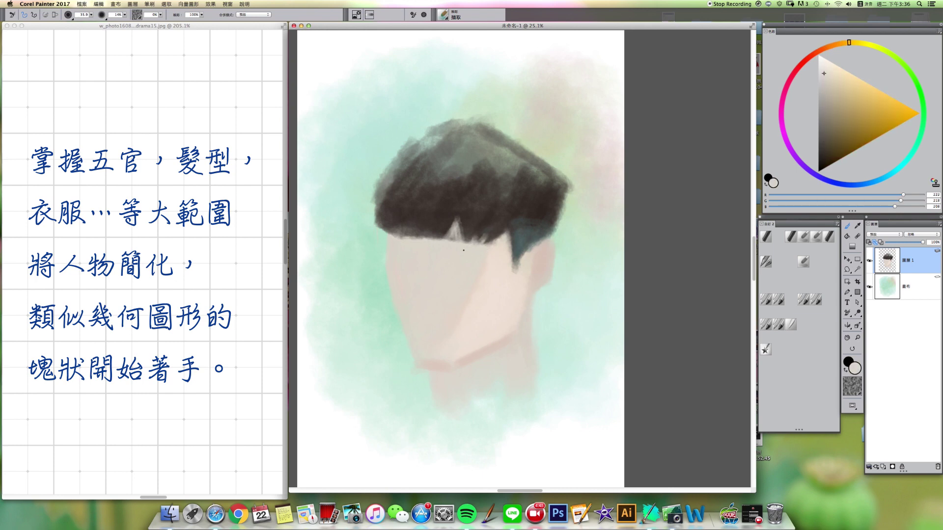
# - Darken the crown with sampled dark brown and paint a small dark earring below the ear
pyautogui.keyDown('alt'); pyautogui.click(551, 229); pyautogui.keyUp('alt')
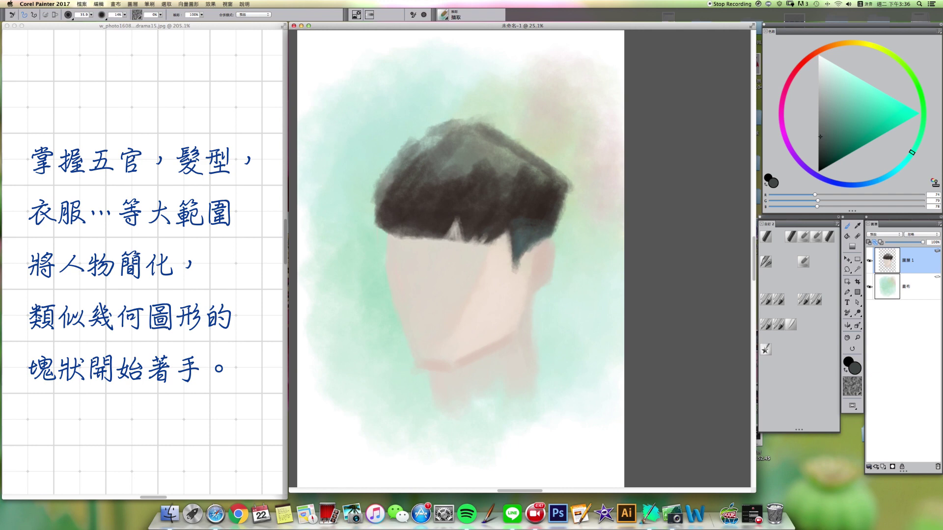
pyautogui.keyDown('alt'); pyautogui.click(545, 196); pyautogui.keyUp('alt')
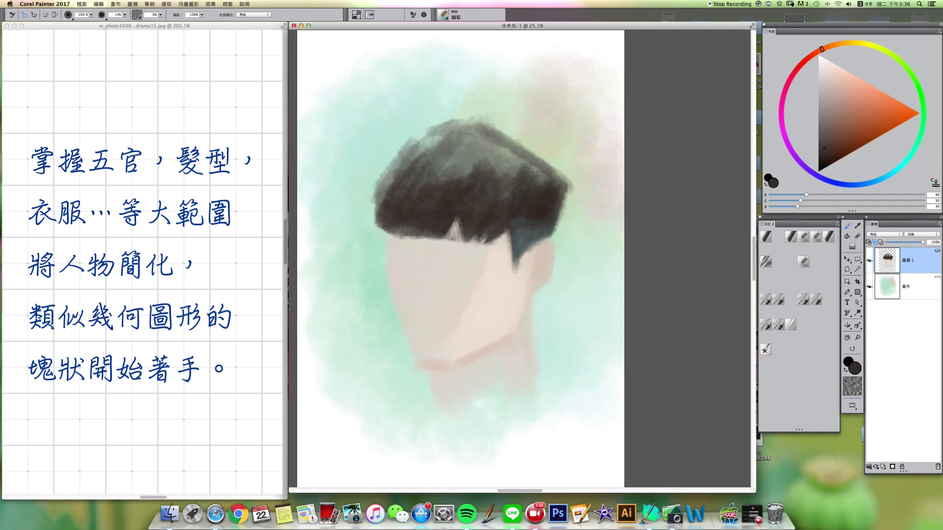
pyautogui.moveTo(557, 183)
pyautogui.mouseDown()
pyautogui.moveTo(505, 135)
pyautogui.moveTo(484, 133)
pyautogui.moveTo(493, 172)
pyautogui.moveTo(521, 162)
pyautogui.moveTo(422, 144)
pyautogui.mouseUp()
pyautogui.moveTo(540, 294); pyautogui.dragTo(530, 310)
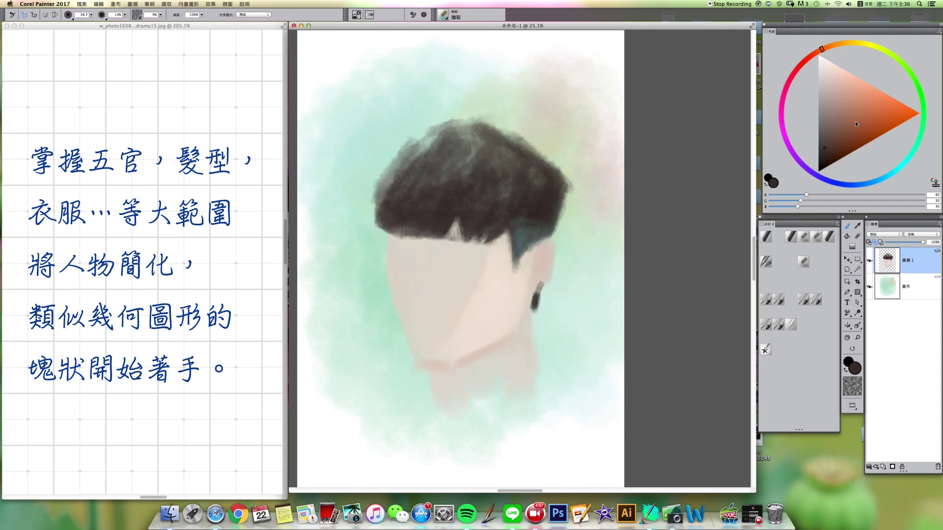
# - Outline the jacket's right shoulder and front edge in muted greyish blue, starting the collar area's fill
pyautogui.click(867, 183)
pyautogui.moveTo(838, 134); pyautogui.dragTo(834, 123)
pyautogui.moveTo(534, 328)
pyautogui.mouseDown()
pyautogui.moveTo(528, 370)
pyautogui.moveTo(555, 350)
pyautogui.moveTo(620, 372)
pyautogui.mouseUp()
pyautogui.moveTo(534, 344); pyautogui.dragTo(509, 458)
pyautogui.moveTo(526, 376); pyautogui.dragTo(506, 461)
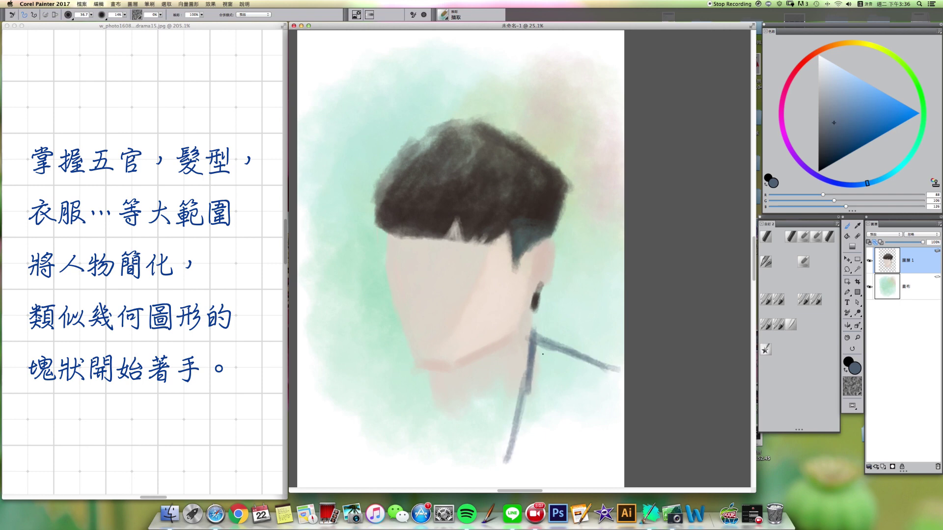
pyautogui.moveTo(538, 350)
pyautogui.mouseDown()
pyautogui.moveTo(544, 366)
pyautogui.moveTo(557, 350)
pyautogui.moveTo(548, 363)
pyautogui.mouseUp()
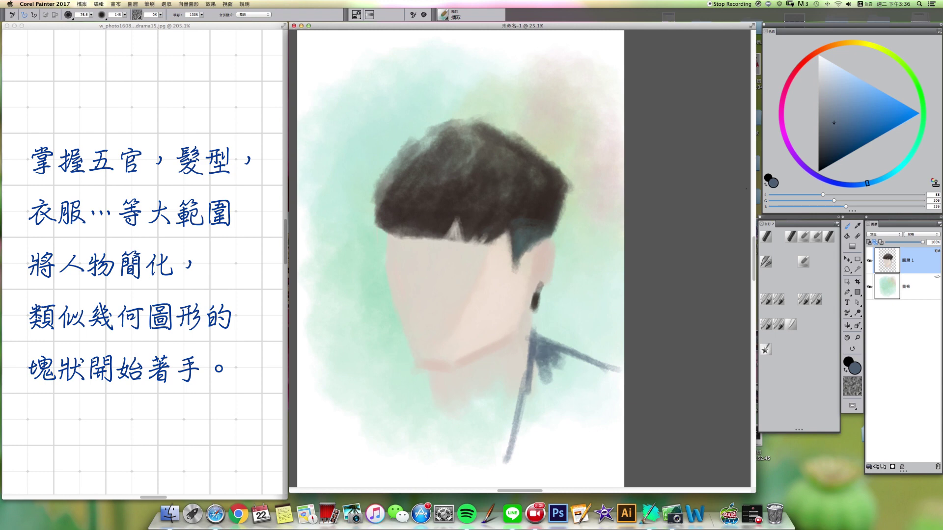
# - Fill the right half of the jacket with a brighter medium blue
pyautogui.click(879, 180)
pyautogui.moveTo(848, 104); pyautogui.dragTo(851, 109)
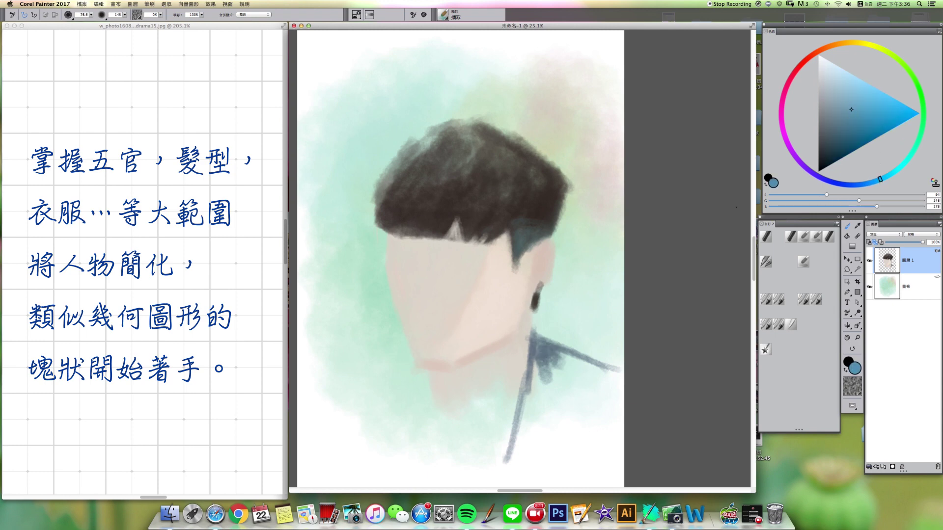
pyautogui.moveTo(538, 356)
pyautogui.mouseDown()
pyautogui.moveTo(554, 370)
pyautogui.moveTo(602, 367)
pyautogui.mouseUp()
pyautogui.moveTo(537, 378)
pyautogui.mouseDown()
pyautogui.moveTo(537, 344)
pyautogui.moveTo(538, 370)
pyautogui.moveTo(560, 366)
pyautogui.moveTo(548, 390)
pyautogui.moveTo(544, 355)
pyautogui.moveTo(562, 430)
pyautogui.moveTo(538, 412)
pyautogui.moveTo(530, 443)
pyautogui.mouseUp()
pyautogui.press(']')
pyautogui.moveTo(592, 422)
pyautogui.mouseDown()
pyautogui.moveTo(558, 367)
pyautogui.moveTo(609, 378)
pyautogui.moveTo(594, 359)
pyautogui.moveTo(565, 442)
pyautogui.moveTo(516, 454)
pyautogui.mouseUp()
# - Outline the jacket's left shoulder and front opening edge in medium blue with a smaller brush
pyautogui.press('[')
pyautogui.press('[')
pyautogui.press('[')
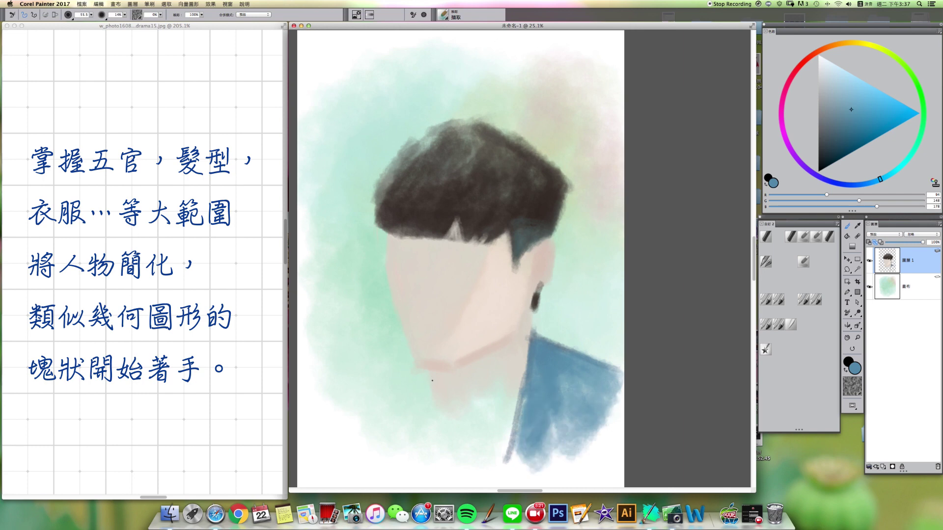
pyautogui.press('[')
pyautogui.press('[')
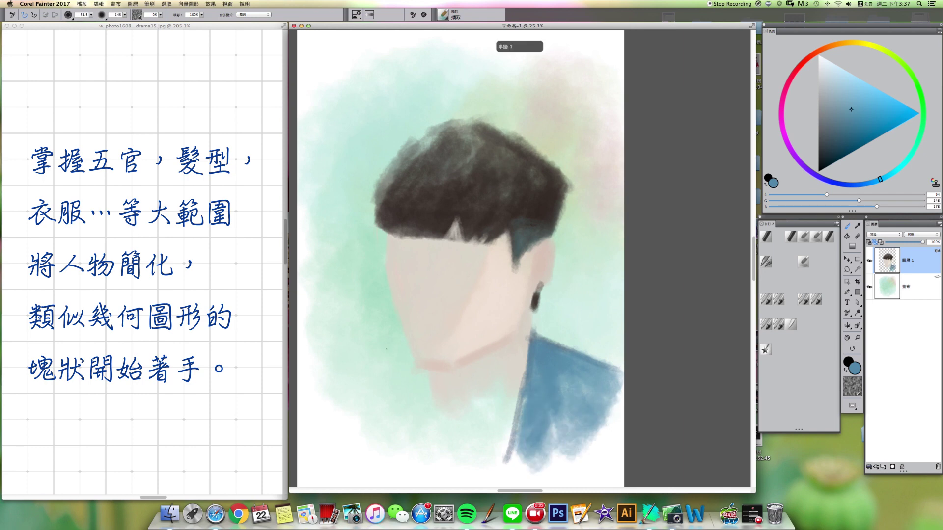
pyautogui.press('[')
pyautogui.press('[')
pyautogui.moveTo(406, 340)
pyautogui.mouseDown()
pyautogui.moveTo(378, 345)
pyautogui.moveTo(402, 337)
pyautogui.moveTo(341, 362)
pyautogui.moveTo(347, 356)
pyautogui.moveTo(319, 359)
pyautogui.moveTo(360, 355)
pyautogui.mouseUp()
pyautogui.moveTo(427, 372); pyautogui.dragTo(452, 468)
# - Fill the left half of the jacket in medium blue and extend the right half down to the canvas bottom
pyautogui.moveTo(405, 344)
pyautogui.mouseDown()
pyautogui.moveTo(429, 413)
pyautogui.moveTo(431, 404)
pyautogui.moveTo(435, 437)
pyautogui.mouseUp()
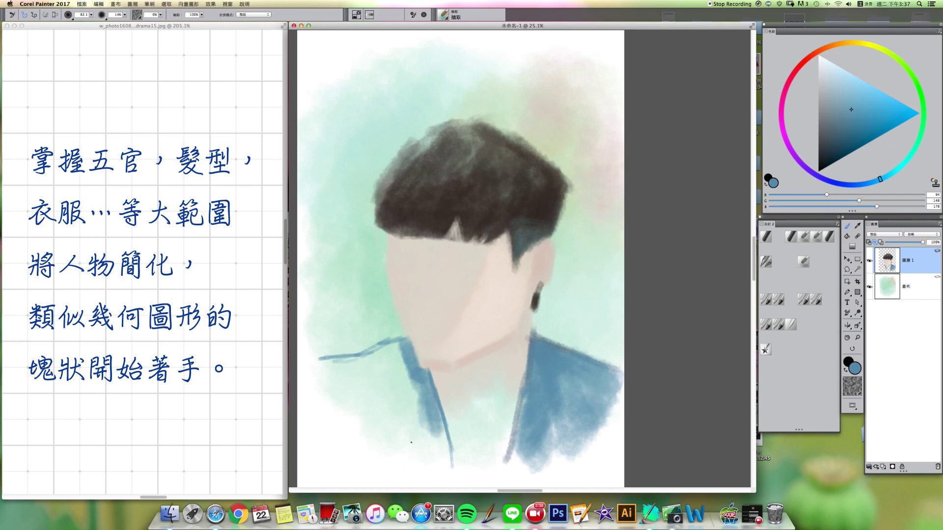
pyautogui.moveTo(401, 348)
pyautogui.mouseDown()
pyautogui.moveTo(379, 375)
pyautogui.moveTo(361, 350)
pyautogui.moveTo(379, 388)
pyautogui.mouseUp()
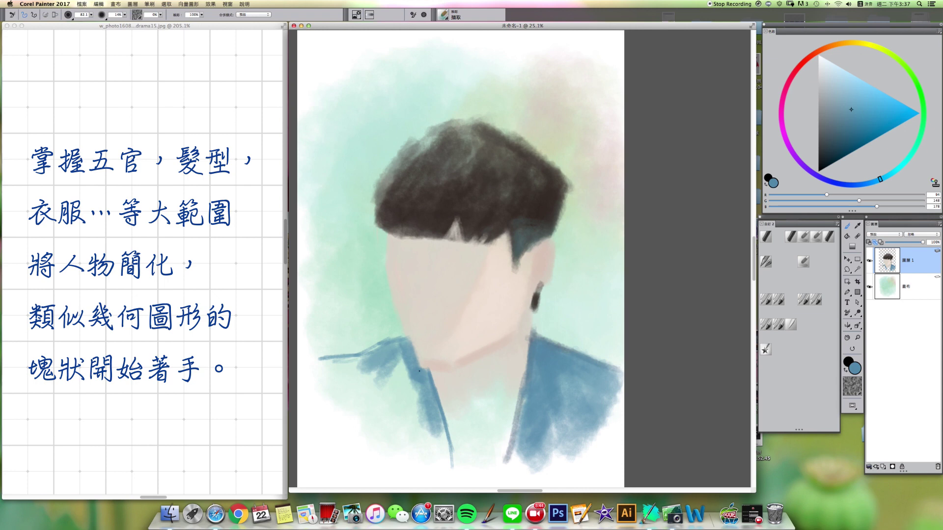
pyautogui.moveTo(396, 351)
pyautogui.mouseDown()
pyautogui.moveTo(424, 444)
pyautogui.moveTo(426, 385)
pyautogui.moveTo(450, 462)
pyautogui.moveTo(434, 403)
pyautogui.moveTo(455, 477)
pyautogui.mouseUp()
pyautogui.moveTo(410, 382)
pyautogui.mouseDown()
pyautogui.moveTo(371, 356)
pyautogui.moveTo(440, 478)
pyautogui.moveTo(416, 457)
pyautogui.mouseUp()
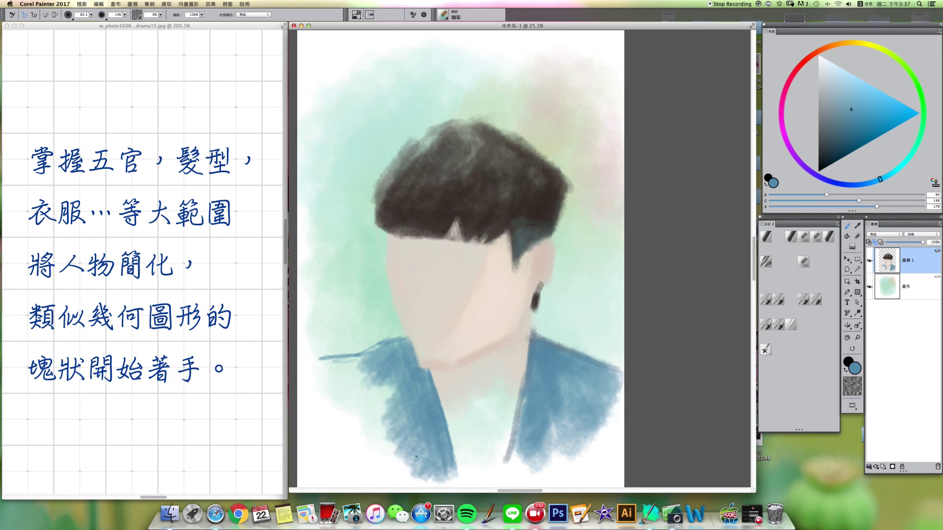
pyautogui.moveTo(392, 368)
pyautogui.mouseDown()
pyautogui.moveTo(371, 413)
pyautogui.moveTo(384, 409)
pyautogui.moveTo(397, 373)
pyautogui.moveTo(380, 377)
pyautogui.moveTo(378, 357)
pyautogui.moveTo(348, 371)
pyautogui.moveTo(335, 364)
pyautogui.moveTo(347, 380)
pyautogui.moveTo(377, 369)
pyautogui.moveTo(332, 388)
pyautogui.moveTo(389, 396)
pyautogui.moveTo(368, 467)
pyautogui.moveTo(410, 438)
pyautogui.moveTo(416, 476)
pyautogui.moveTo(430, 450)
pyautogui.moveTo(439, 465)
pyautogui.moveTo(443, 453)
pyautogui.moveTo(454, 480)
pyautogui.moveTo(440, 427)
pyautogui.moveTo(458, 482)
pyautogui.moveTo(422, 484)
pyautogui.mouseUp()
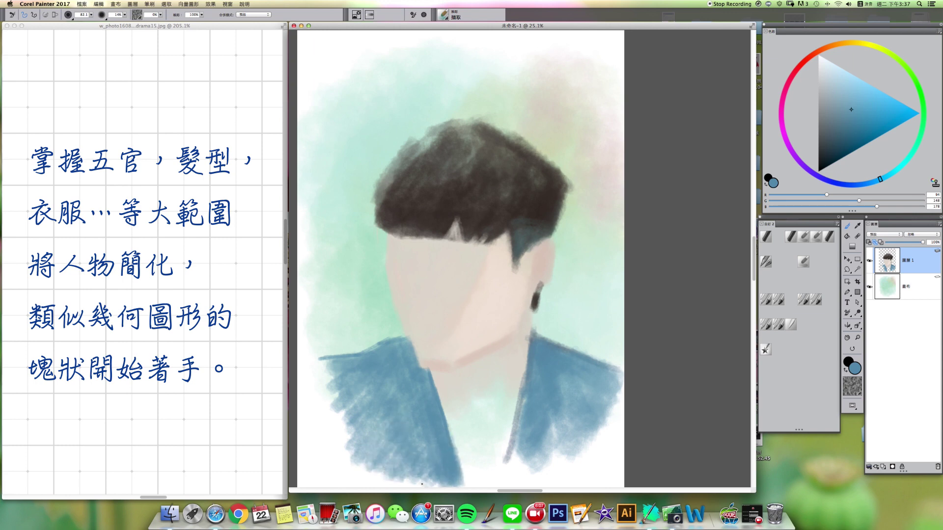
pyautogui.moveTo(508, 461)
pyautogui.mouseDown()
pyautogui.moveTo(531, 387)
pyautogui.moveTo(510, 486)
pyautogui.moveTo(513, 447)
pyautogui.moveTo(505, 480)
pyautogui.moveTo(533, 470)
pyautogui.moveTo(559, 413)
pyautogui.moveTo(600, 458)
pyautogui.moveTo(611, 445)
pyautogui.moveTo(612, 391)
pyautogui.moveTo(609, 450)
pyautogui.mouseUp()
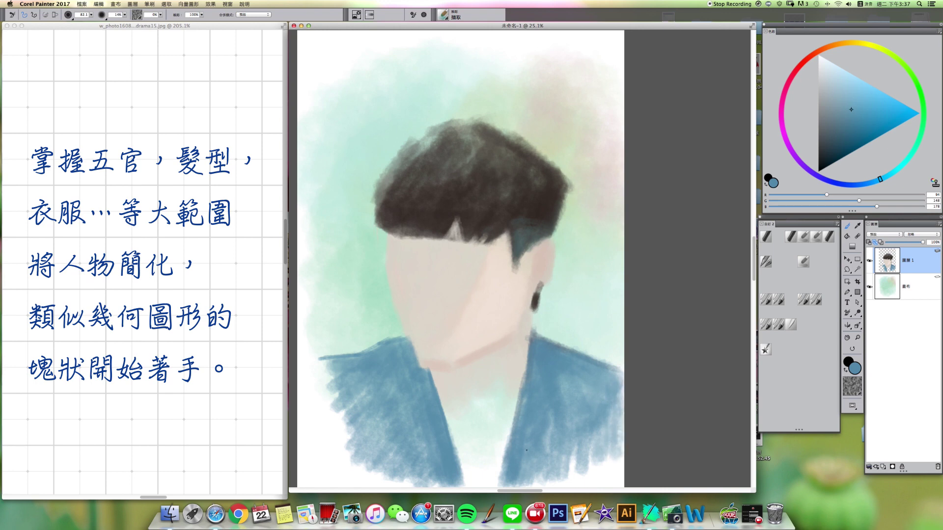
# - Repaint the shaded front plane of the face with a slightly pinker beige, using a larger brush
pyautogui.keyDown('alt'); pyautogui.click(479, 339); pyautogui.keyUp('alt')
pyautogui.keyDown('alt'); pyautogui.click(447, 303); pyautogui.keyUp('alt')
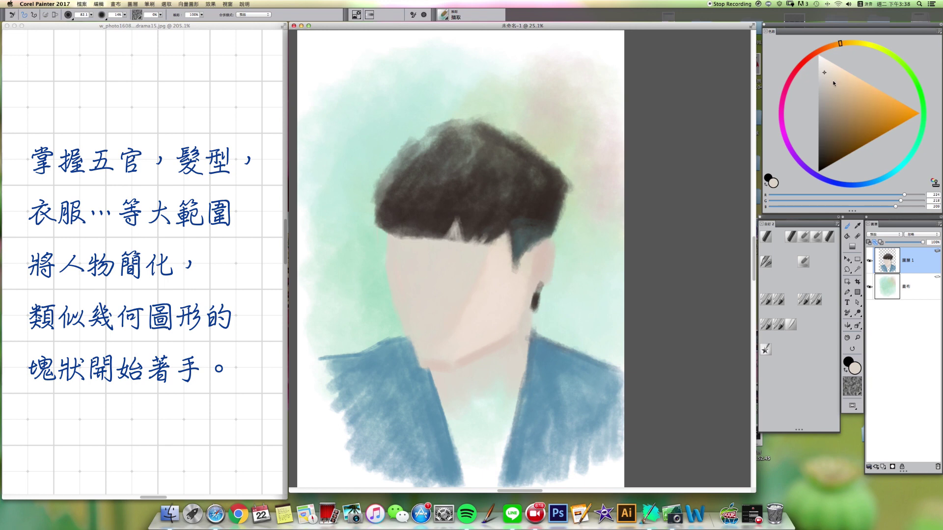
pyautogui.click(830, 47)
pyautogui.click(826, 76)
pyautogui.press(']')
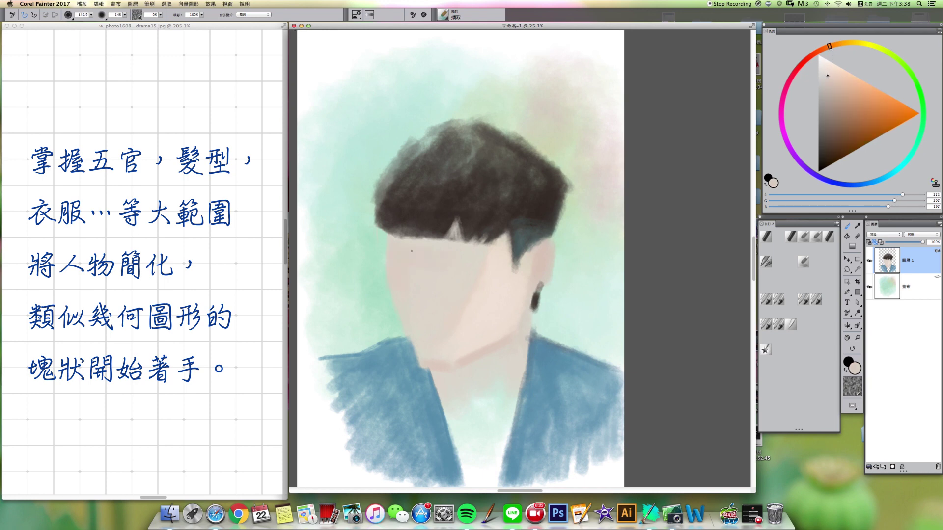
# - Shade the left side of the neck under the chin and the neck's right edge with a darker brownish skin tone
pyautogui.press('[')
pyautogui.click(826, 86)
pyautogui.press(']')
pyautogui.moveTo(447, 372); pyautogui.dragTo(462, 404)
pyautogui.click(832, 87)
pyautogui.moveTo(453, 372); pyautogui.dragTo(462, 392)
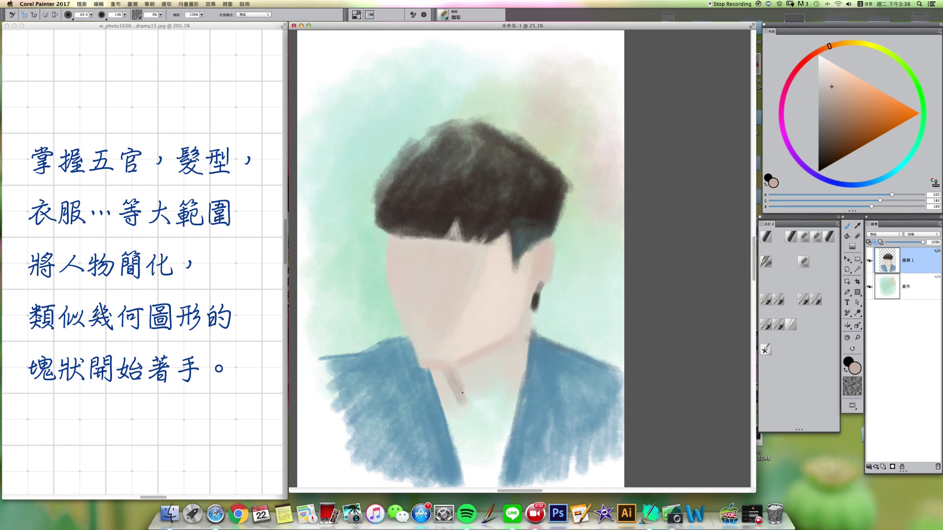
pyautogui.moveTo(442, 396)
pyautogui.mouseDown()
pyautogui.moveTo(450, 408)
pyautogui.moveTo(440, 412)
pyautogui.moveTo(472, 409)
pyautogui.mouseUp()
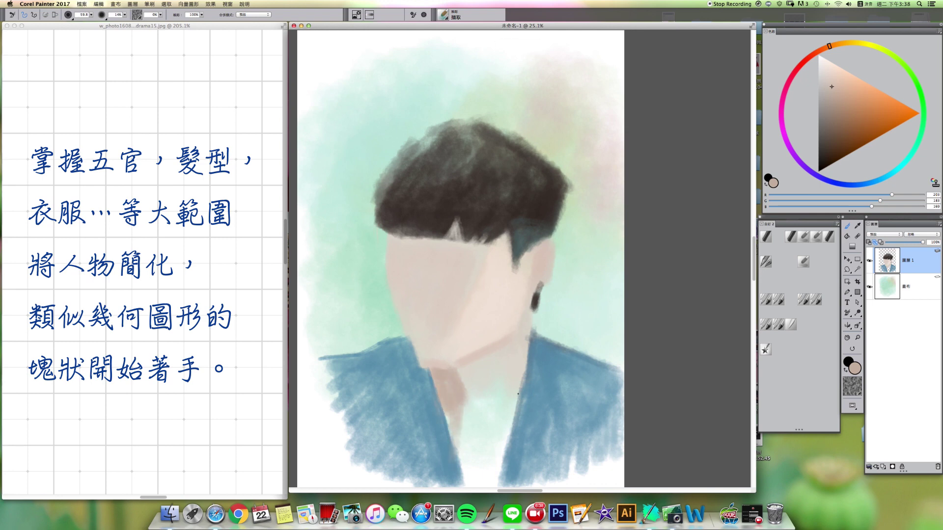
pyautogui.moveTo(523, 373); pyautogui.dragTo(503, 411)
pyautogui.moveTo(520, 373)
pyautogui.mouseDown()
pyautogui.moveTo(496, 418)
pyautogui.moveTo(503, 435)
pyautogui.mouseUp()
pyautogui.moveTo(472, 321); pyautogui.dragTo(466, 325)
# - Paint the lower neck and V-shaped chest opening with sampled and adjusted beige skin tones
pyautogui.keyDown('alt'); pyautogui.click(477, 379); pyautogui.keyUp('alt')
pyautogui.moveTo(469, 425)
pyautogui.mouseDown()
pyautogui.moveTo(494, 380)
pyautogui.moveTo(485, 426)
pyautogui.mouseUp()
pyautogui.moveTo(501, 388); pyautogui.dragTo(489, 458)
pyautogui.moveTo(835, 79); pyautogui.dragTo(828, 83)
pyautogui.moveTo(489, 408)
pyautogui.mouseDown()
pyautogui.moveTo(501, 411)
pyautogui.moveTo(473, 443)
pyautogui.mouseUp()
pyautogui.moveTo(829, 83); pyautogui.dragTo(836, 82)
pyautogui.moveTo(478, 429)
pyautogui.mouseDown()
pyautogui.moveTo(466, 461)
pyautogui.moveTo(484, 466)
pyautogui.mouseUp()
# - Warm the chest opening with a pinkish-peach tone down to the canvas bottom and resample the neck's skin tone
pyautogui.moveTo(828, 47); pyautogui.dragTo(825, 48)
pyautogui.moveTo(835, 83); pyautogui.dragTo(838, 76)
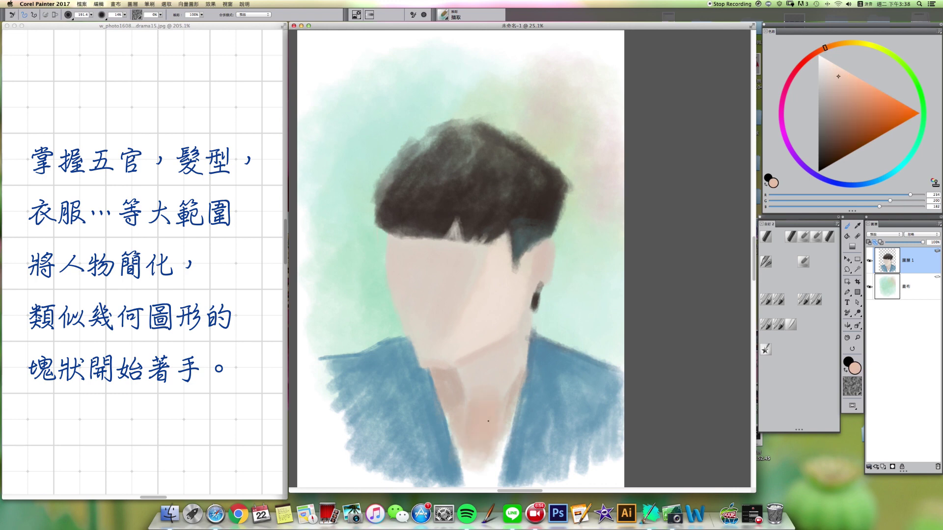
pyautogui.moveTo(454, 422)
pyautogui.mouseDown()
pyautogui.moveTo(477, 476)
pyautogui.moveTo(495, 449)
pyautogui.moveTo(488, 477)
pyautogui.mouseUp()
pyautogui.moveTo(482, 435); pyautogui.dragTo(481, 435)
pyautogui.keyDown('alt'); pyautogui.click(514, 392); pyautogui.keyUp('alt')
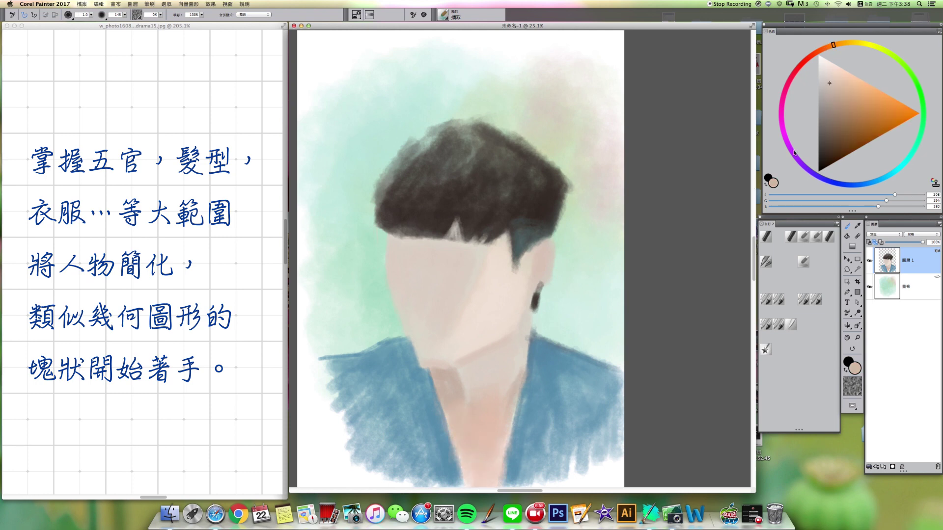
# - Paint grey-green inner garment strips along both sides of the jacket's neck opening
pyautogui.click(896, 58)
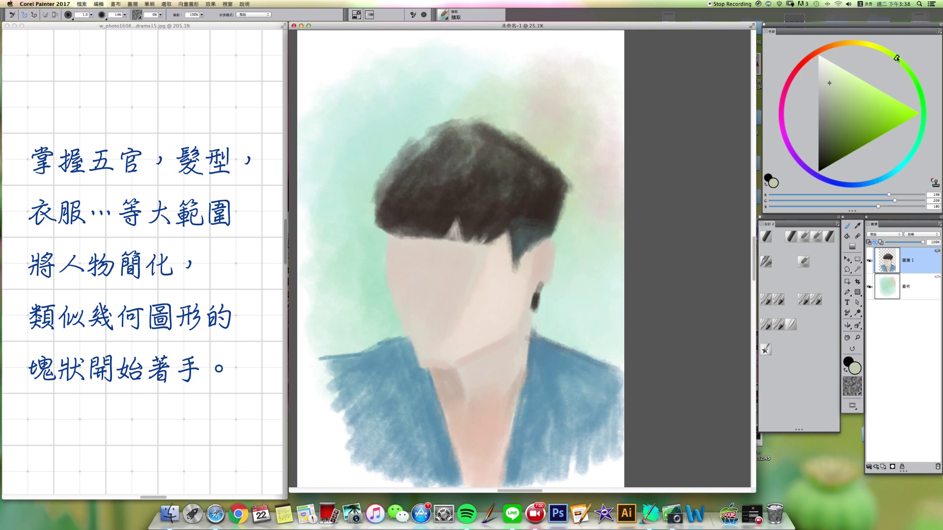
pyautogui.moveTo(829, 84); pyautogui.dragTo(821, 102)
pyautogui.press(']')
pyautogui.moveTo(488, 473)
pyautogui.mouseDown()
pyautogui.moveTo(509, 423)
pyautogui.moveTo(488, 475)
pyautogui.mouseUp()
pyautogui.press(']')
pyautogui.moveTo(514, 415)
pyautogui.mouseDown()
pyautogui.moveTo(495, 480)
pyautogui.moveTo(513, 417)
pyautogui.moveTo(486, 484)
pyautogui.mouseUp()
pyautogui.moveTo(501, 432)
pyautogui.mouseDown()
pyautogui.moveTo(481, 484)
pyautogui.moveTo(493, 485)
pyautogui.mouseUp()
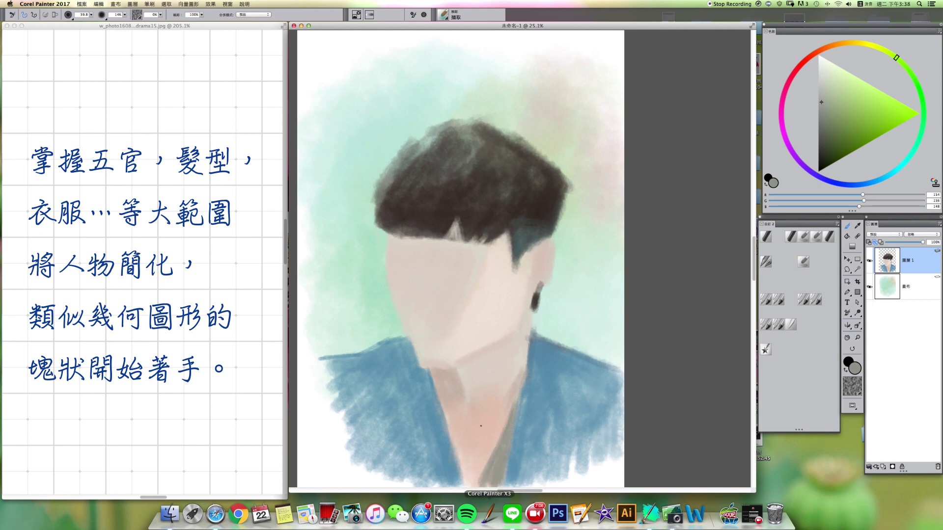
pyautogui.moveTo(432, 375); pyautogui.dragTo(441, 399)
pyautogui.moveTo(433, 375); pyautogui.dragTo(466, 490)
# - Shade the jacket's left lapel beside the neck opening with dark navy blue
pyautogui.keyDown('alt'); pyautogui.click(455, 423); pyautogui.keyUp('alt')
pyautogui.keyDown('alt'); pyautogui.click(433, 413); pyautogui.keyUp('alt')
pyautogui.click(843, 126)
pyautogui.moveTo(843, 129); pyautogui.dragTo(831, 138)
pyautogui.moveTo(409, 361)
pyautogui.mouseDown()
pyautogui.moveTo(422, 395)
pyautogui.moveTo(422, 372)
pyautogui.moveTo(430, 388)
pyautogui.moveTo(420, 368)
pyautogui.moveTo(430, 377)
pyautogui.moveTo(425, 370)
pyautogui.moveTo(431, 415)
pyautogui.moveTo(417, 378)
pyautogui.moveTo(428, 426)
pyautogui.mouseUp()
pyautogui.moveTo(407, 381); pyautogui.dragTo(433, 454)
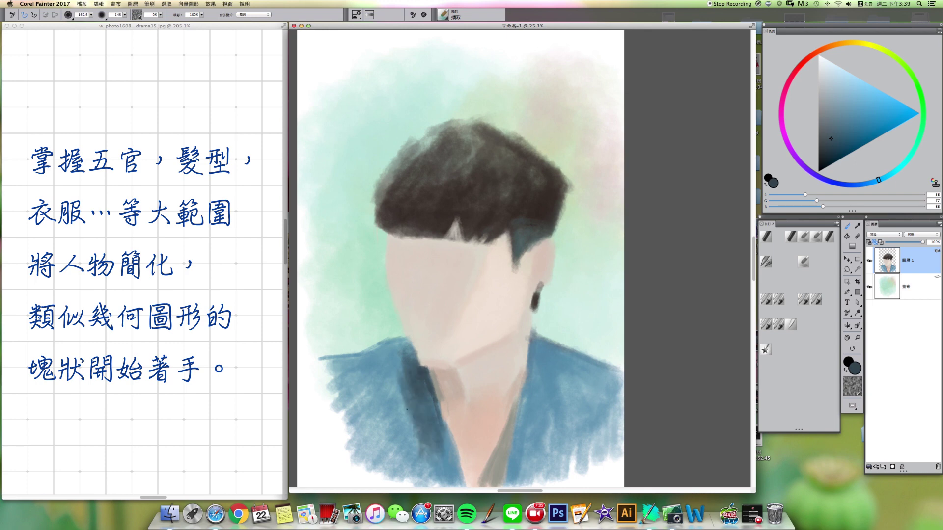
# - Draw the left lapel's notch, front fold and shoulder seam in dark navy, and sample the shoulder's lighter blue
pyautogui.moveTo(406, 354)
pyautogui.mouseDown()
pyautogui.moveTo(387, 402)
pyautogui.moveTo(399, 364)
pyautogui.moveTo(393, 407)
pyautogui.moveTo(426, 445)
pyautogui.moveTo(421, 424)
pyautogui.moveTo(440, 475)
pyautogui.moveTo(415, 435)
pyautogui.mouseUp()
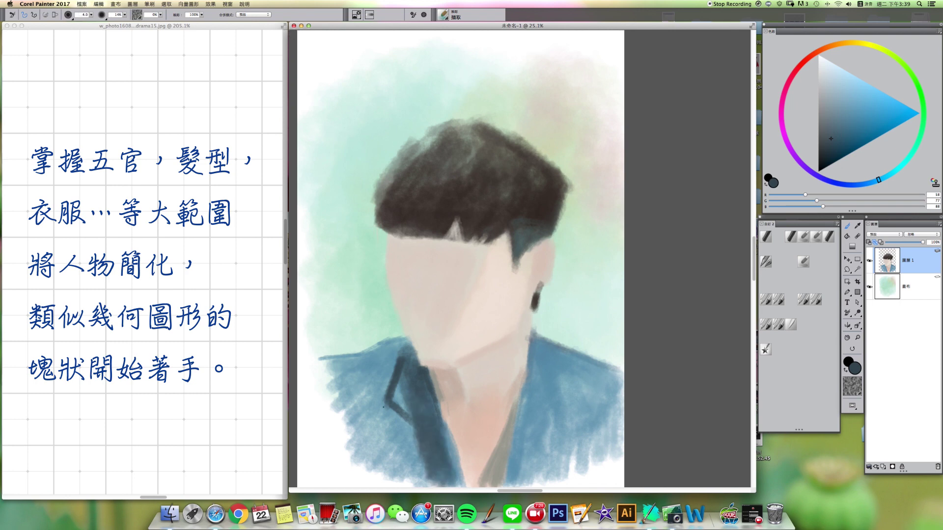
pyautogui.moveTo(384, 405)
pyautogui.mouseDown()
pyautogui.moveTo(399, 438)
pyautogui.moveTo(380, 396)
pyautogui.moveTo(407, 475)
pyautogui.moveTo(389, 434)
pyautogui.moveTo(402, 481)
pyautogui.mouseUp()
pyautogui.moveTo(400, 353)
pyautogui.mouseDown()
pyautogui.moveTo(392, 345)
pyautogui.moveTo(406, 352)
pyautogui.moveTo(394, 344)
pyautogui.moveTo(404, 355)
pyautogui.moveTo(393, 370)
pyautogui.moveTo(322, 359)
pyautogui.moveTo(364, 359)
pyautogui.mouseUp()
pyautogui.keyDown('alt'); pyautogui.click(368, 356); pyautogui.keyUp('alt')
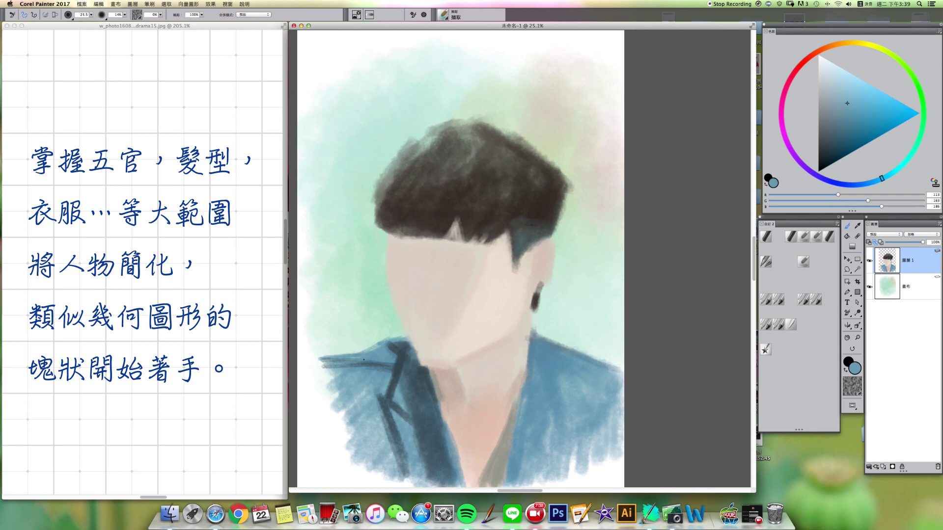
# - Define the jacket's right collar and lapel with sampled dark navy strokes, leaving lighter blue on the collar
pyautogui.keyDown('alt'); pyautogui.click(421, 373); pyautogui.keyUp('alt')
pyautogui.press(']')
pyautogui.moveTo(530, 351); pyautogui.dragTo(540, 410)
pyautogui.moveTo(538, 378)
pyautogui.mouseDown()
pyautogui.moveTo(519, 410)
pyautogui.moveTo(547, 428)
pyautogui.mouseUp()
pyautogui.moveTo(536, 343)
pyautogui.mouseDown()
pyautogui.moveTo(570, 383)
pyautogui.moveTo(573, 370)
pyautogui.moveTo(579, 374)
pyautogui.mouseUp()
pyautogui.moveTo(556, 353)
pyautogui.mouseDown()
pyautogui.moveTo(566, 376)
pyautogui.moveTo(554, 356)
pyautogui.moveTo(583, 383)
pyautogui.moveTo(568, 391)
pyautogui.moveTo(567, 373)
pyautogui.moveTo(569, 415)
pyautogui.mouseUp()
# - Cover the right half of the jacket below the collar with broad dark navy strokes
pyautogui.press(']')
pyautogui.moveTo(575, 383)
pyautogui.mouseDown()
pyautogui.moveTo(567, 417)
pyautogui.moveTo(593, 424)
pyautogui.moveTo(609, 400)
pyautogui.moveTo(516, 454)
pyautogui.moveTo(538, 431)
pyautogui.moveTo(516, 462)
pyautogui.moveTo(577, 438)
pyautogui.moveTo(602, 442)
pyautogui.moveTo(619, 481)
pyautogui.mouseUp()
pyautogui.click(839, 141)
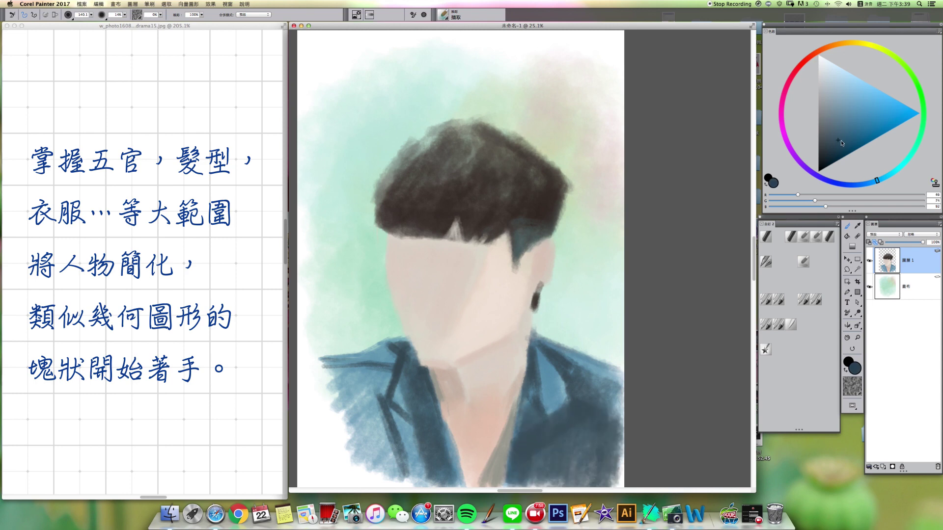
pyautogui.press(']')
pyautogui.moveTo(573, 438)
pyautogui.mouseDown()
pyautogui.moveTo(582, 477)
pyautogui.moveTo(603, 475)
pyautogui.moveTo(609, 442)
pyautogui.mouseUp()
pyautogui.moveTo(525, 424)
pyautogui.mouseDown()
pyautogui.moveTo(511, 469)
pyautogui.moveTo(518, 481)
pyautogui.mouseUp()
# - Darken the lower left half of the jacket and its lapel with dark navy
pyautogui.press('[')
pyautogui.moveTo(363, 394)
pyautogui.mouseDown()
pyautogui.moveTo(391, 480)
pyautogui.moveTo(381, 470)
pyautogui.moveTo(388, 479)
pyautogui.moveTo(376, 427)
pyautogui.moveTo(403, 486)
pyautogui.mouseUp()
pyautogui.press(']')
pyautogui.moveTo(404, 415)
pyautogui.mouseDown()
pyautogui.moveTo(408, 473)
pyautogui.moveTo(424, 467)
pyautogui.moveTo(443, 478)
pyautogui.moveTo(425, 415)
pyautogui.moveTo(442, 482)
pyautogui.mouseUp()
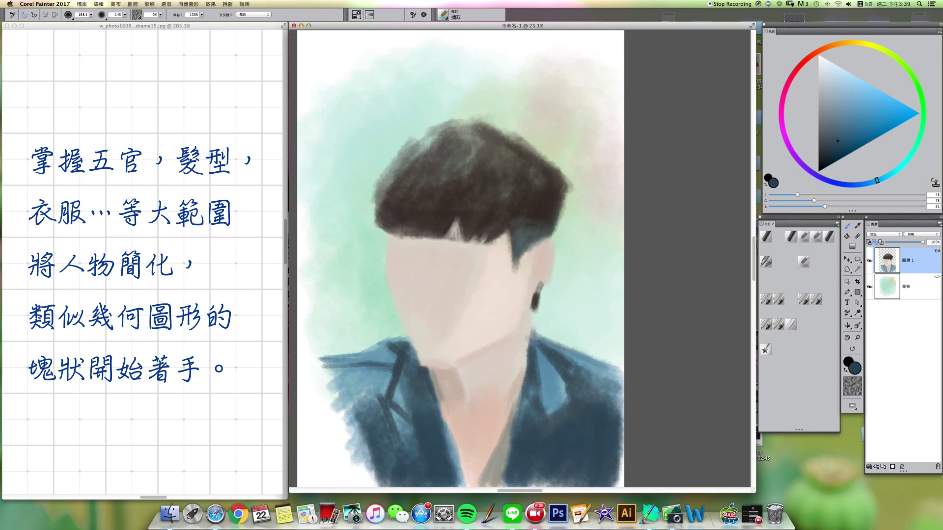
# - Darken the inner edge of the right lapel beside the neck with a resized brush in dark navy
pyautogui.press('[')
pyautogui.press('[')
pyautogui.press(']')
pyautogui.moveTo(518, 411)
pyautogui.mouseDown()
pyautogui.moveTo(504, 484)
pyautogui.moveTo(522, 484)
pyautogui.mouseUp()
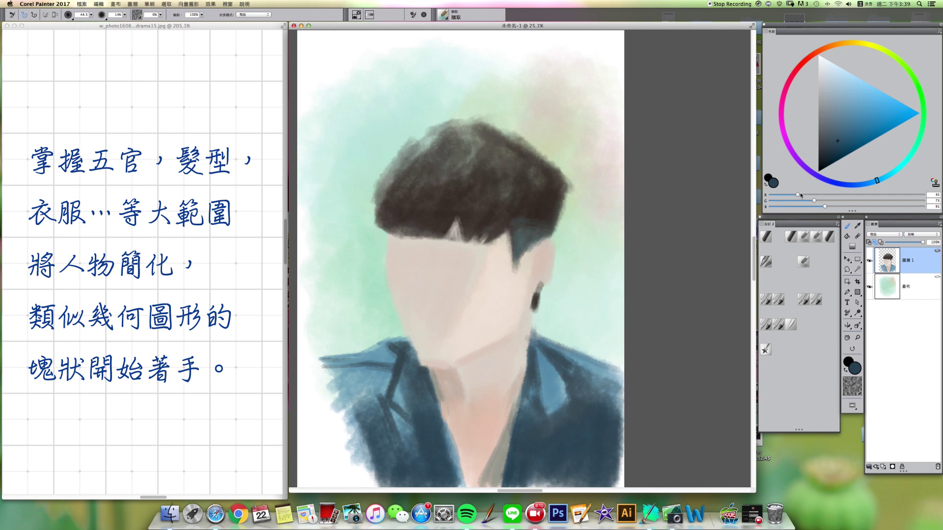
# - Shift the portrait layer slightly up and left on the canvas and return to the brush
pyautogui.click(848, 261)
pyautogui.moveTo(511, 316); pyautogui.dragTo(510, 296)
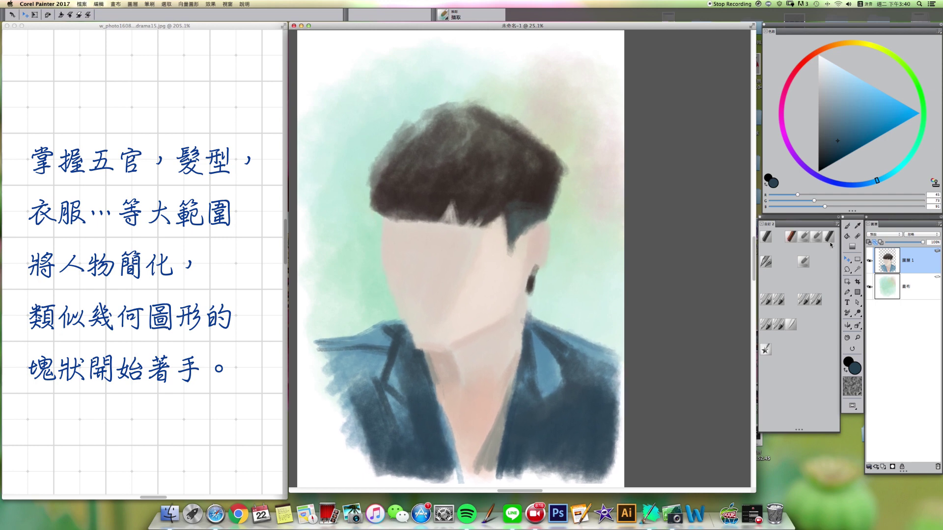
pyautogui.press('b')
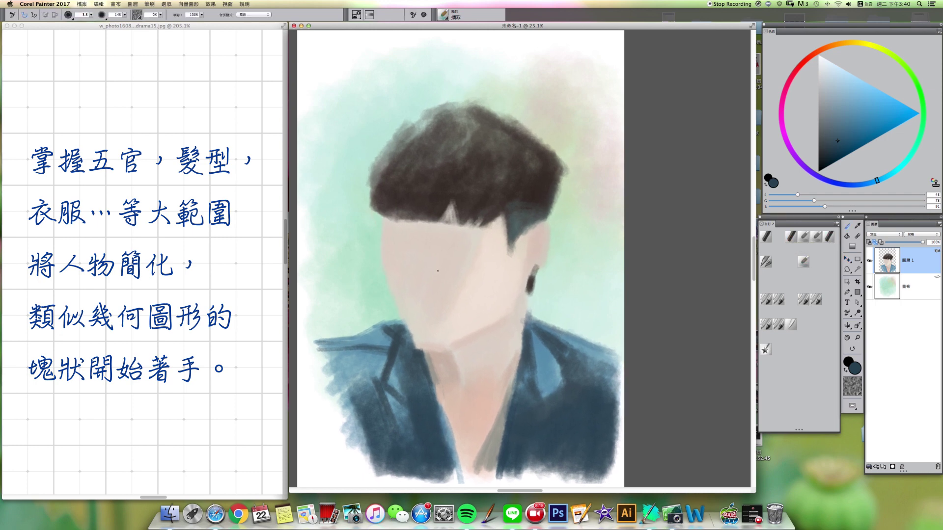
# - Mix a dusty pink from the sampled face colour and mark the nose's side and base plus the mouth line and lower lip shadow
pyautogui.keyDown('alt'); pyautogui.keyDown('super'); pyautogui.moveTo(394, 226); pyautogui.dragTo(399, 231); pyautogui.keyUp('super'); pyautogui.keyUp('alt')
pyautogui.keyDown('alt'); pyautogui.click(428, 251); pyautogui.keyUp('alt')
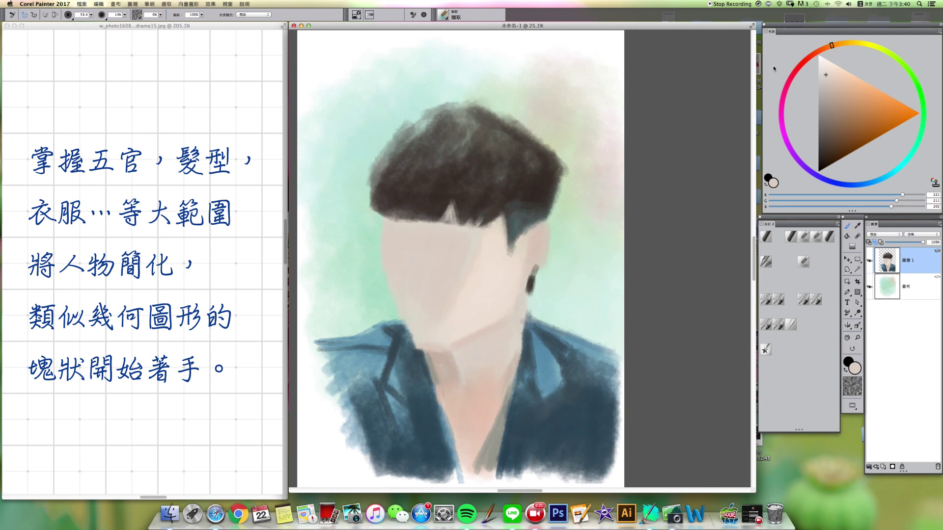
pyautogui.click(819, 51)
pyautogui.moveTo(827, 74); pyautogui.dragTo(833, 82)
pyautogui.click(836, 88)
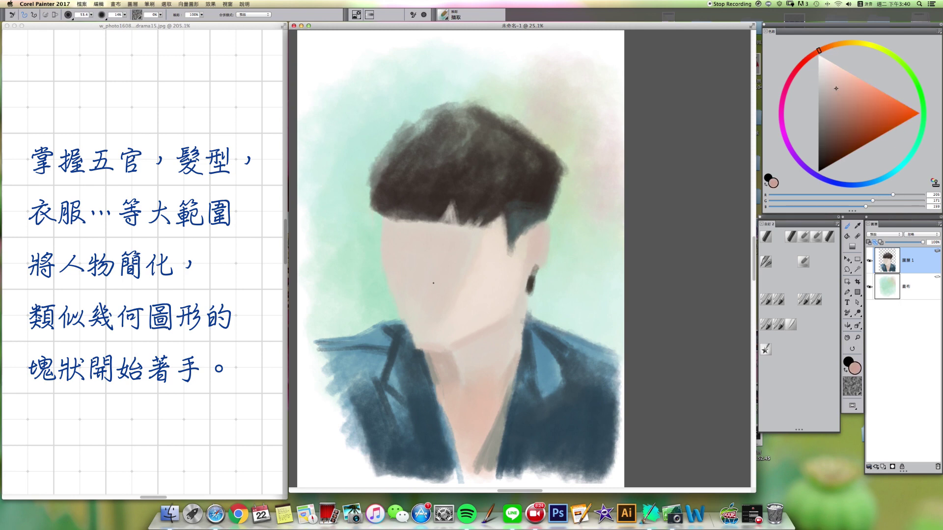
pyautogui.press('[')
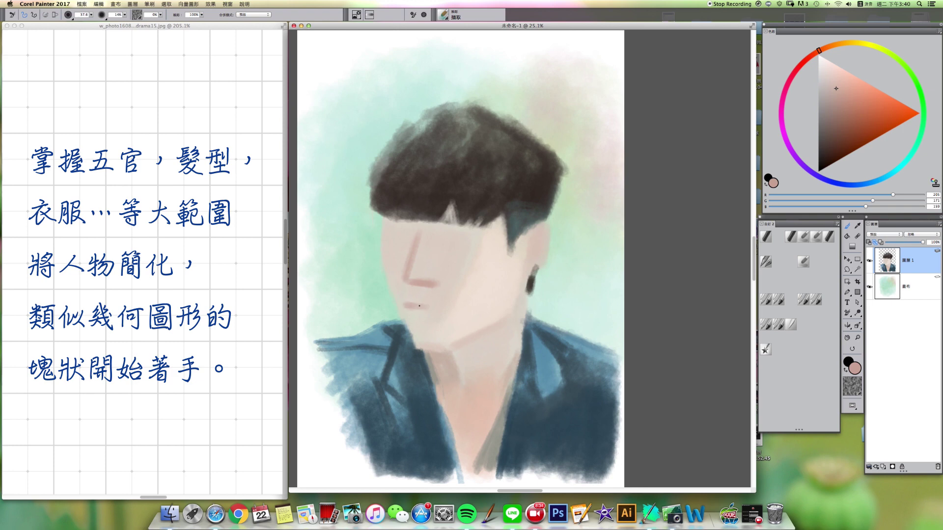
pyautogui.moveTo(432, 309)
pyautogui.mouseDown()
pyautogui.moveTo(408, 305)
pyautogui.moveTo(427, 318)
pyautogui.mouseUp()
# - Shade both eye sockets and the right cheekbone with the dusty pink, adjusting the brush size for each area
pyautogui.press(']')
pyautogui.moveTo(440, 228)
pyautogui.mouseDown()
pyautogui.moveTo(448, 249)
pyautogui.moveTo(456, 230)
pyautogui.moveTo(460, 238)
pyautogui.mouseUp()
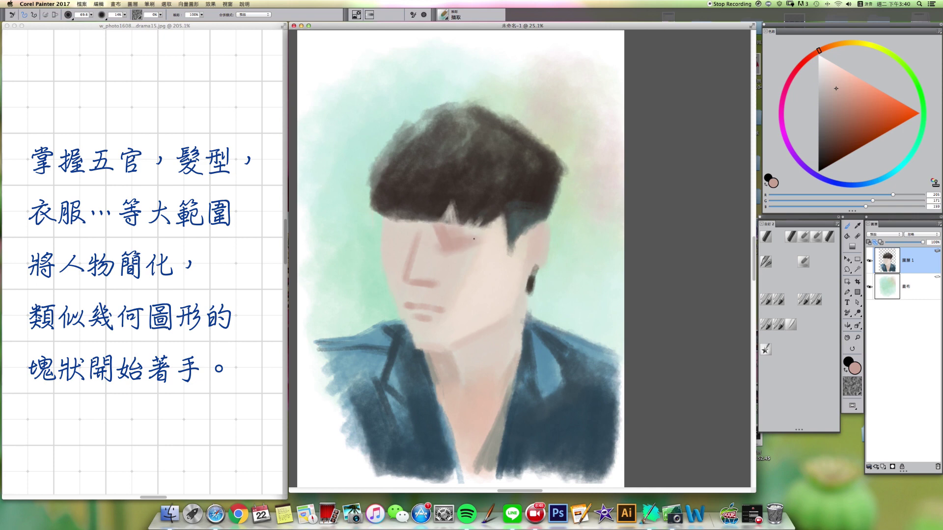
pyautogui.moveTo(470, 251)
pyautogui.mouseDown()
pyautogui.moveTo(479, 247)
pyautogui.moveTo(475, 269)
pyautogui.mouseUp()
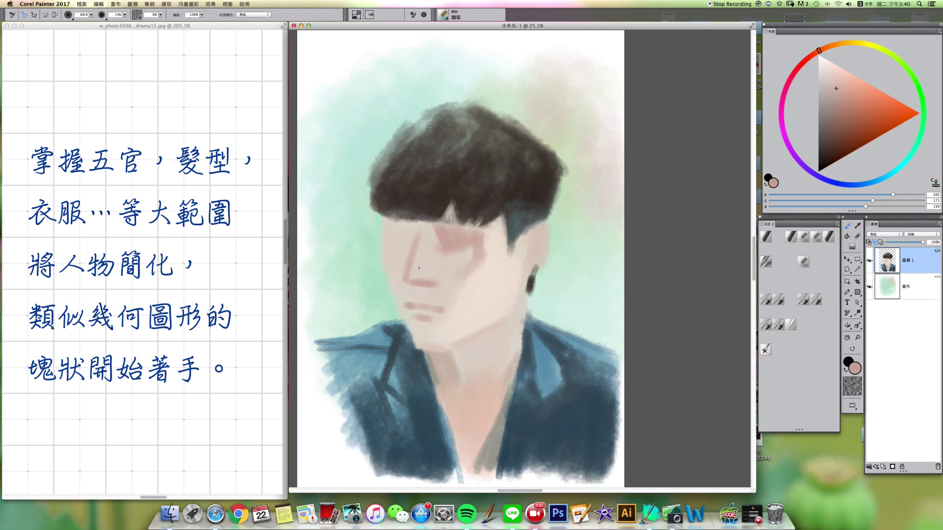
pyautogui.press('[')
pyautogui.moveTo(406, 224)
pyautogui.mouseDown()
pyautogui.moveTo(394, 245)
pyautogui.moveTo(404, 252)
pyautogui.mouseUp()
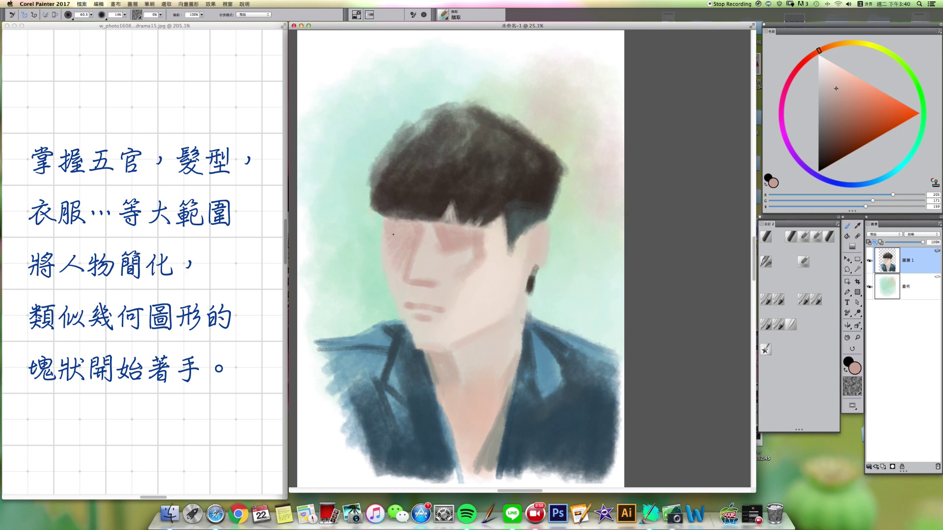
pyautogui.press('n')
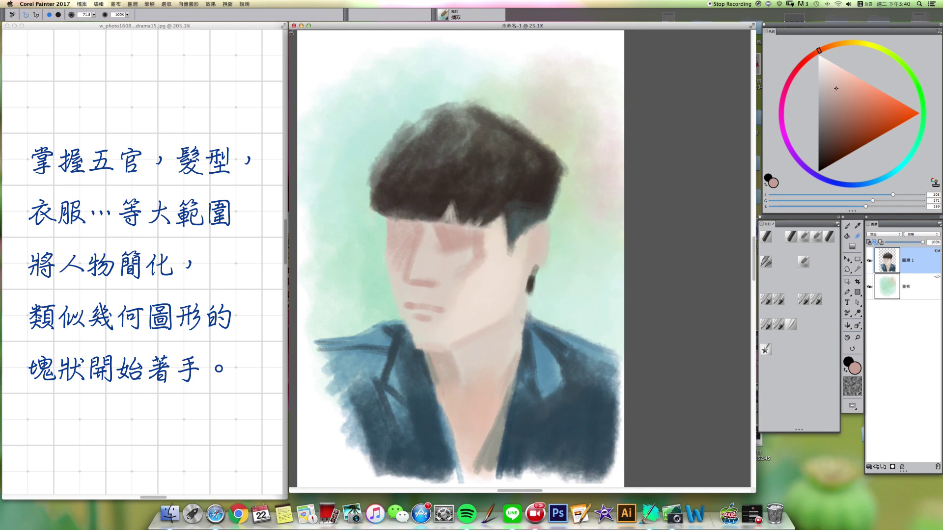
# - Mix a stronger pink from sampled skin and paint the upper and lower lips with a small brush
pyautogui.press('b')
pyautogui.keyDown('alt'); pyautogui.click(397, 249); pyautogui.keyUp('alt')
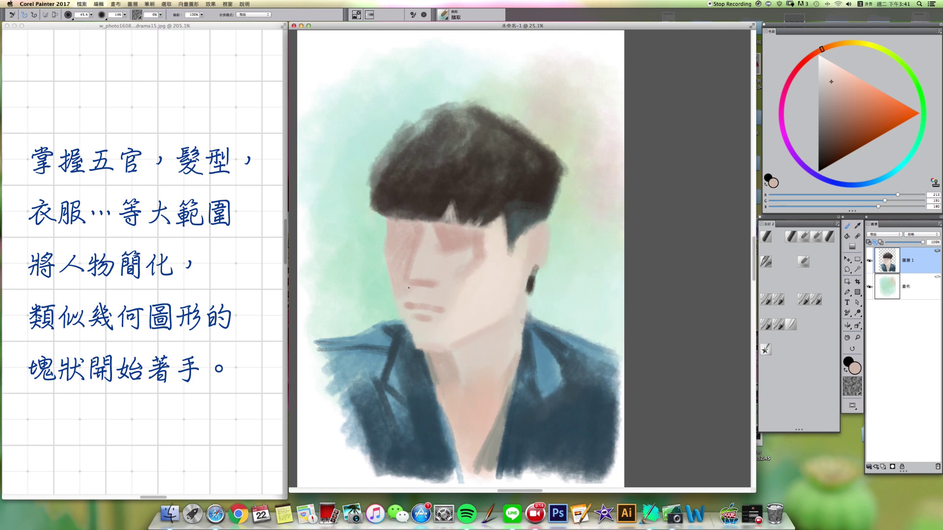
pyautogui.click(809, 56)
pyautogui.moveTo(835, 86); pyautogui.dragTo(842, 88)
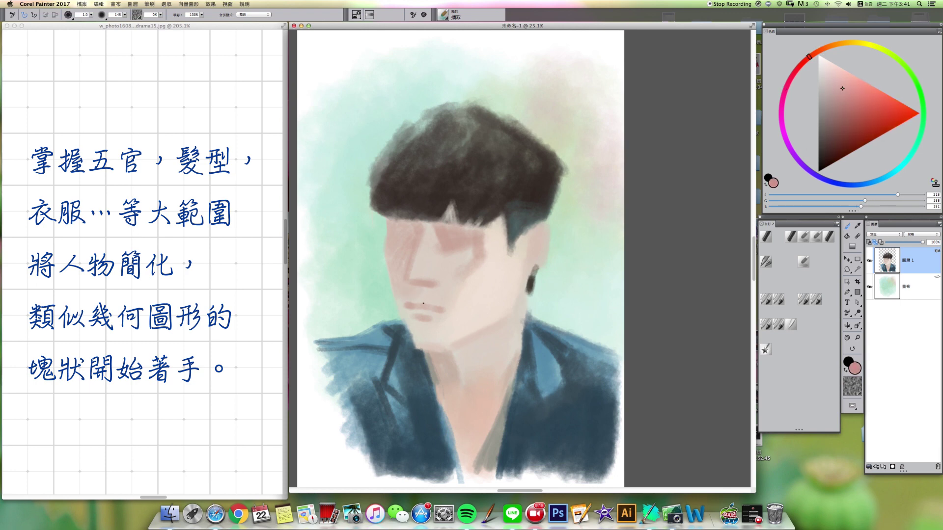
pyautogui.keyDown('alt'); pyautogui.keyDown('super'); pyautogui.moveTo(412, 308); pyautogui.dragTo(409, 306); pyautogui.keyUp('super'); pyautogui.keyUp('alt')
pyautogui.press('[')
pyautogui.moveTo(417, 309); pyautogui.dragTo(432, 316)
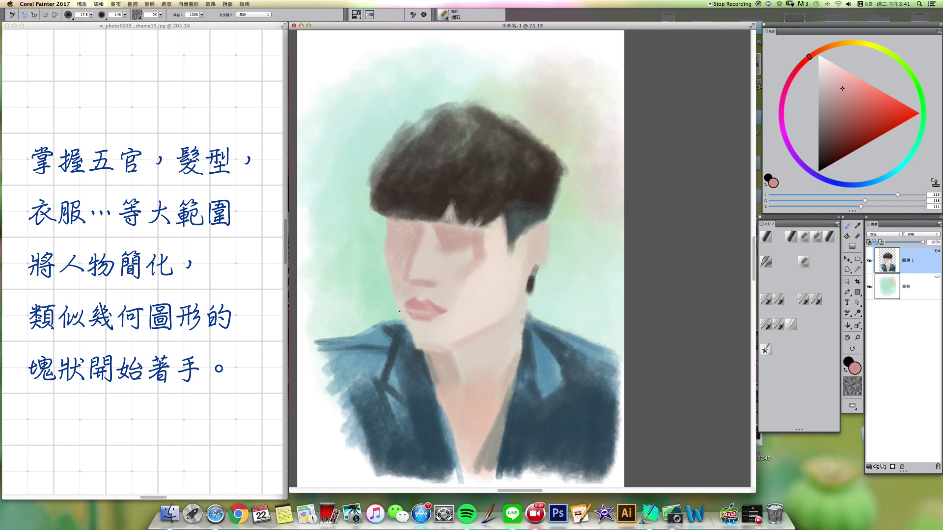
# - Outline the left cheek, chin and right jawline with thin strokes of sampled blue-grey tones
pyautogui.keyDown('alt'); pyautogui.click(408, 336); pyautogui.keyUp('alt')
pyautogui.keyDown('alt'); pyautogui.click(400, 329); pyautogui.keyUp('alt')
pyautogui.moveTo(400, 321); pyautogui.dragTo(396, 308)
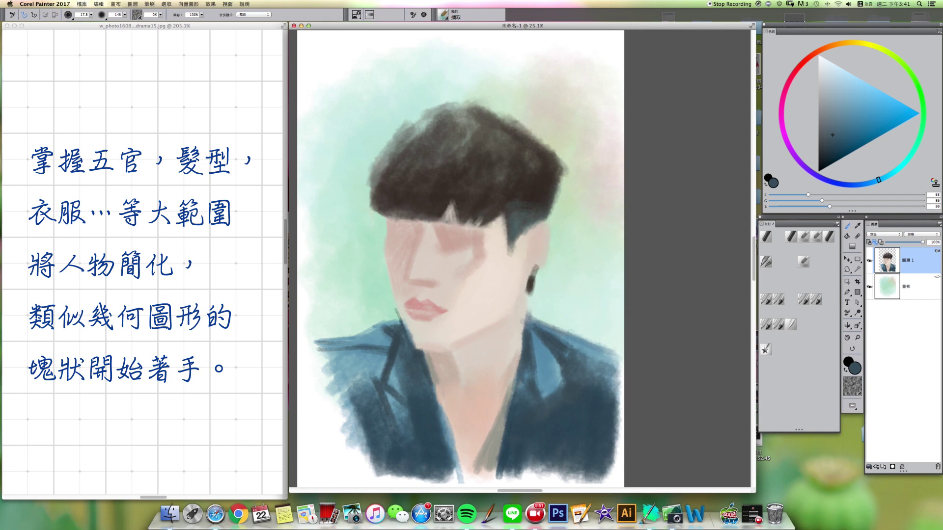
pyautogui.moveTo(417, 348); pyautogui.dragTo(444, 352)
pyautogui.keyDown('alt'); pyautogui.click(469, 335); pyautogui.keyUp('alt')
pyautogui.keyDown('alt'); pyautogui.click(448, 348); pyautogui.keyUp('alt')
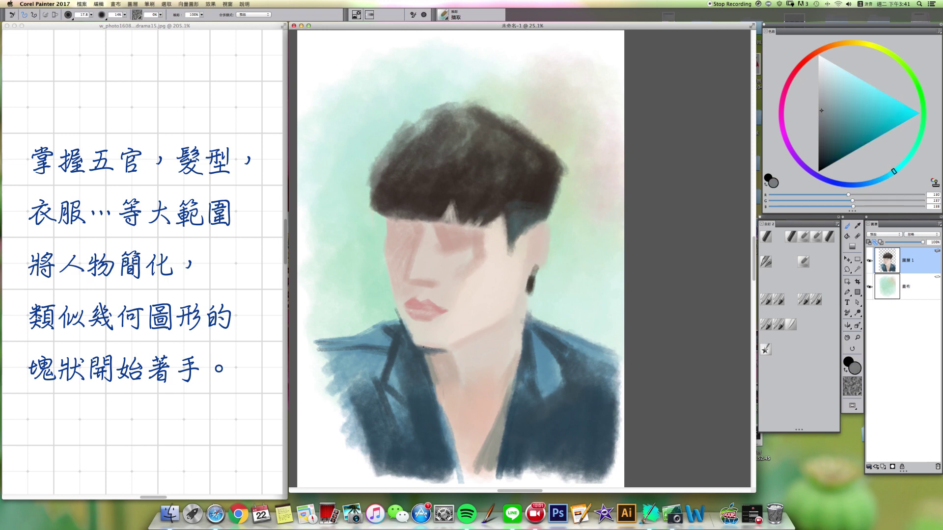
pyautogui.moveTo(445, 350); pyautogui.dragTo(487, 331)
# - Cover the earring's upper part with sampled skin colour and extend the dark hair over the top of the ear
pyautogui.keyDown('alt'); pyautogui.click(494, 320); pyautogui.keyUp('alt')
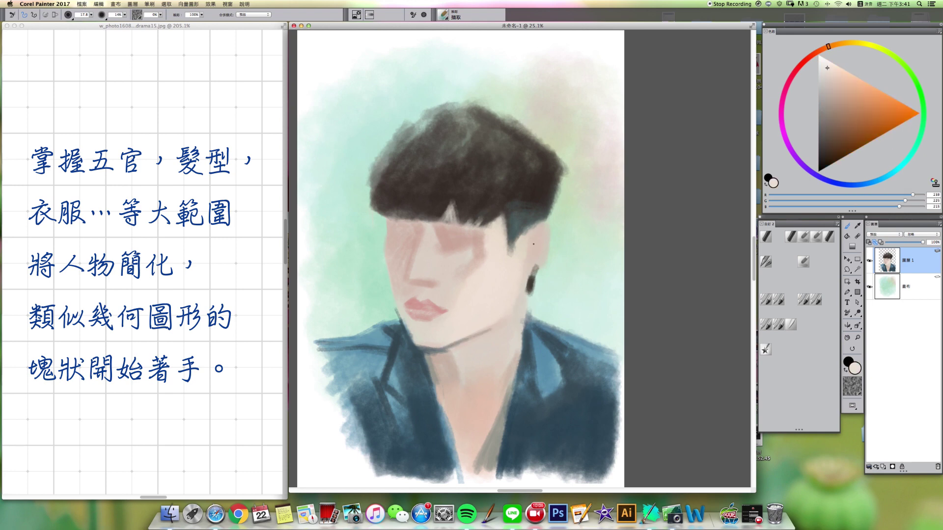
pyautogui.keyDown('alt'); pyautogui.click(517, 287); pyautogui.keyUp('alt')
pyautogui.keyDown('alt'); pyautogui.click(534, 272); pyautogui.keyUp('alt')
pyautogui.keyDown('alt'); pyautogui.click(543, 212); pyautogui.keyUp('alt')
pyautogui.moveTo(543, 216); pyautogui.dragTo(540, 223)
pyautogui.moveTo(555, 189)
pyautogui.mouseDown()
pyautogui.moveTo(549, 222)
pyautogui.moveTo(509, 245)
pyautogui.mouseUp()
# - Mix a deeper pink from the sampled ear colour and shade the ear down to the lobe
pyautogui.keyDown('alt'); pyautogui.click(535, 250); pyautogui.keyUp('alt')
pyautogui.moveTo(818, 54); pyautogui.dragTo(814, 53)
pyautogui.moveTo(830, 78); pyautogui.dragTo(841, 93)
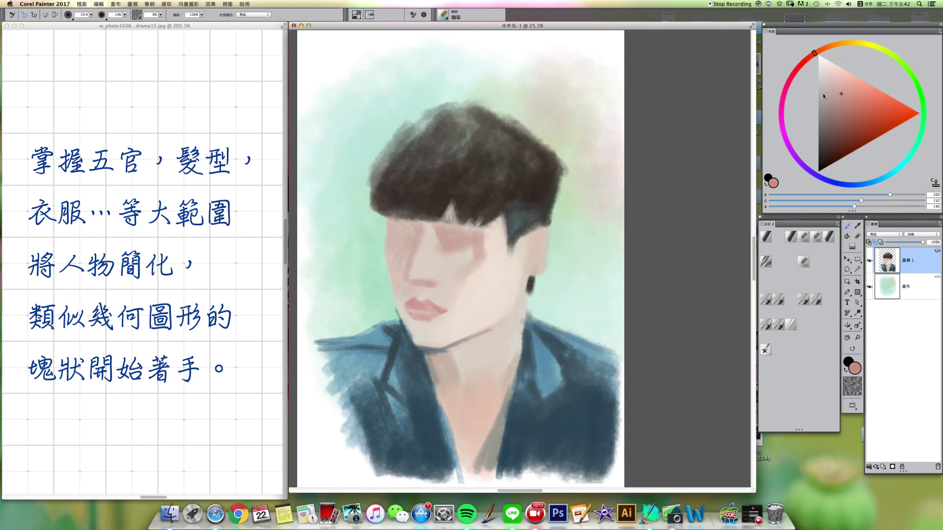
pyautogui.moveTo(549, 238)
pyautogui.mouseDown()
pyautogui.moveTo(548, 263)
pyautogui.moveTo(536, 242)
pyautogui.moveTo(542, 258)
pyautogui.moveTo(531, 271)
pyautogui.mouseUp()
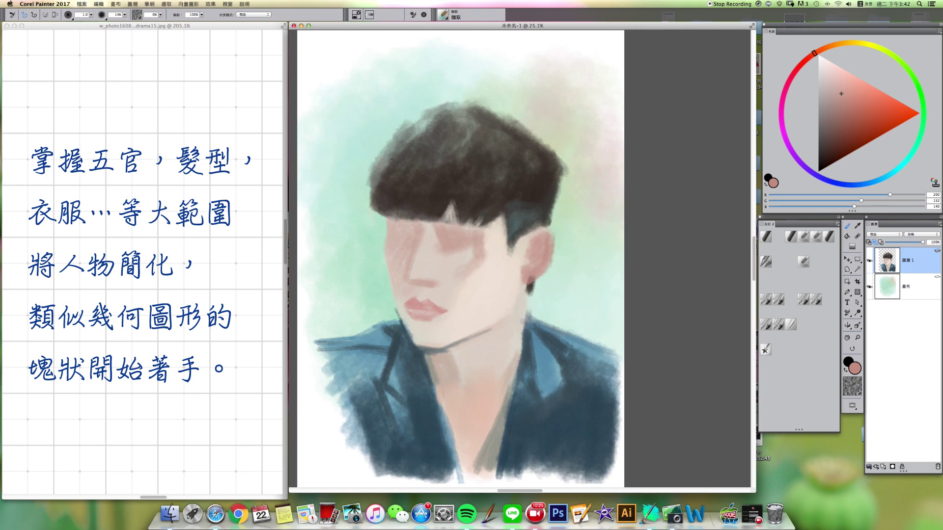
# - Erase the rough left and upper-left edges of the hair into clean, angular contours
pyautogui.press('n')
pyautogui.moveTo(408, 119)
pyautogui.mouseDown()
pyautogui.moveTo(367, 165)
pyautogui.moveTo(406, 119)
pyautogui.moveTo(368, 172)
pyautogui.moveTo(391, 146)
pyautogui.mouseUp()
pyautogui.moveTo(365, 192)
pyautogui.mouseDown()
pyautogui.moveTo(370, 169)
pyautogui.moveTo(371, 212)
pyautogui.moveTo(374, 164)
pyautogui.moveTo(377, 223)
pyautogui.moveTo(370, 180)
pyautogui.mouseUp()
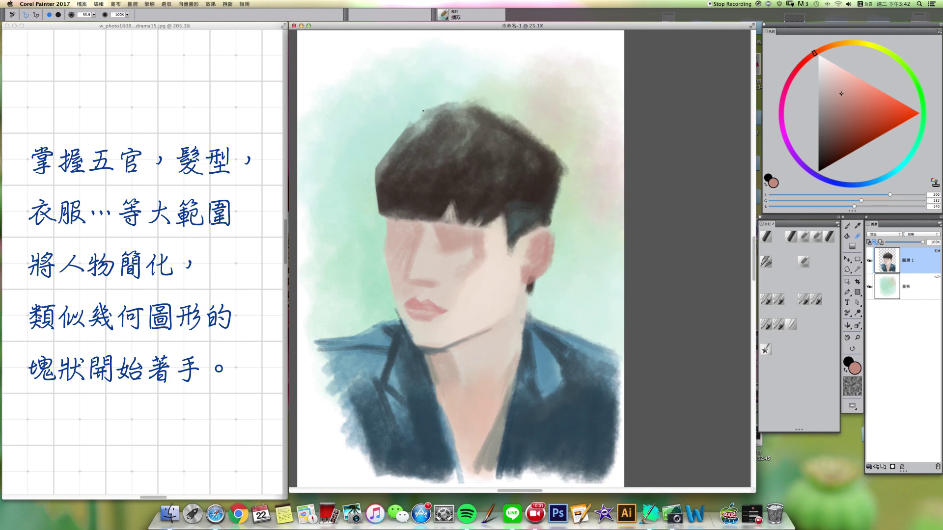
pyautogui.moveTo(430, 110)
pyautogui.mouseDown()
pyautogui.moveTo(457, 104)
pyautogui.moveTo(386, 131)
pyautogui.mouseUp()
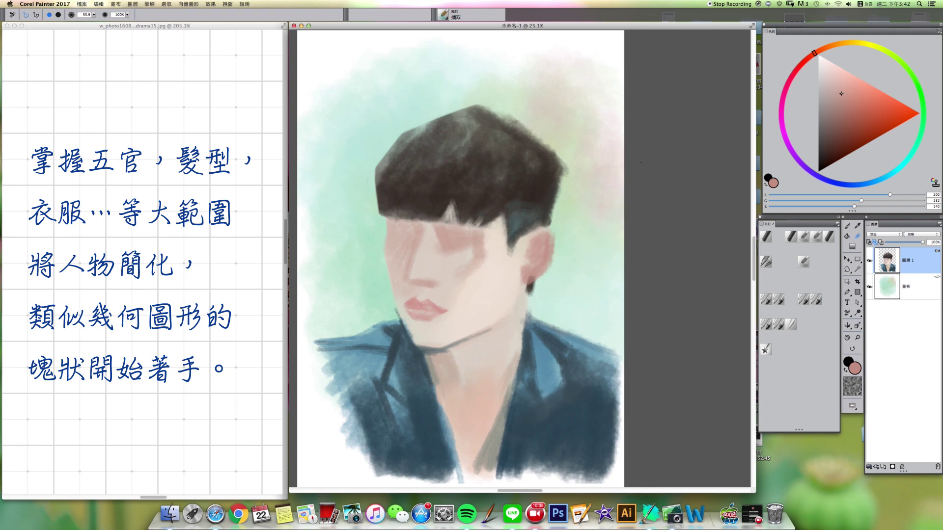
# - Widen and sharpen the right side of the hair above the ear with sampled dark brown
pyautogui.click(804, 263)
pyautogui.keyDown('alt'); pyautogui.click(543, 187); pyautogui.keyUp('alt')
pyautogui.moveTo(505, 138)
pyautogui.mouseDown()
pyautogui.moveTo(529, 164)
pyautogui.moveTo(536, 158)
pyautogui.moveTo(554, 214)
pyautogui.mouseUp()
pyautogui.press('[')
pyautogui.moveTo(564, 178); pyautogui.dragTo(551, 221)
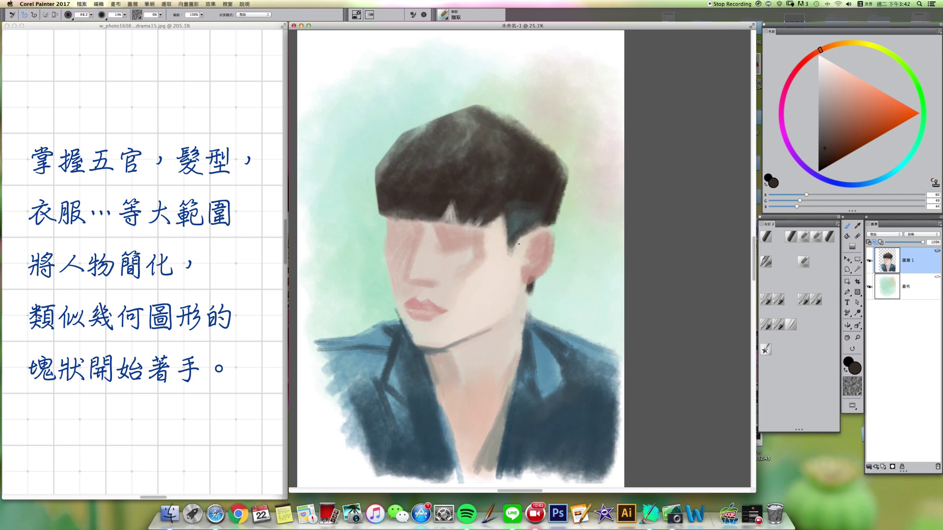
# - Refine the lower edge of the fringe above the nose with a smaller brush and sampled hair colour
pyautogui.press('[')
pyautogui.keyDown('alt'); pyautogui.click(428, 219); pyautogui.keyUp('alt')
pyautogui.moveTo(426, 222); pyautogui.dragTo(429, 223)
# - Block in the left eye below the fringe with a dark brown shape
pyautogui.press(']')
pyautogui.press(']')
pyautogui.press(']')
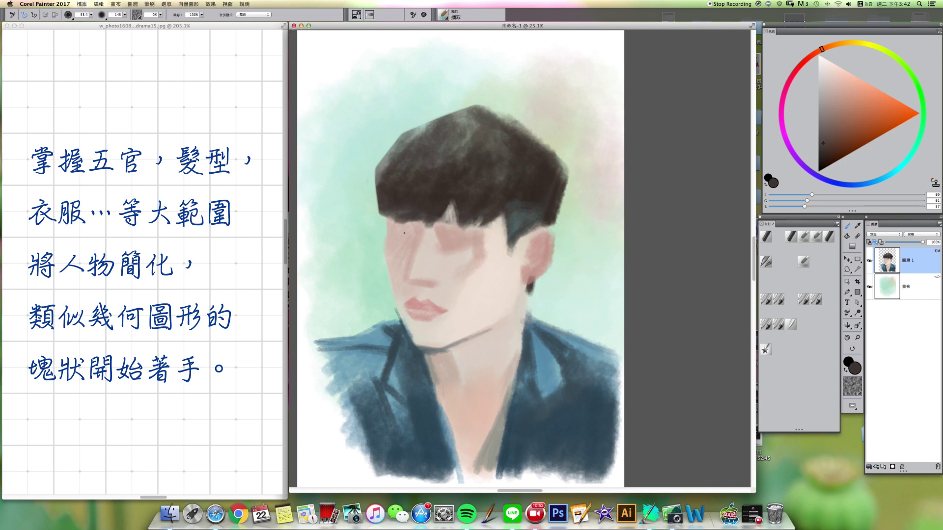
pyautogui.moveTo(401, 237)
pyautogui.mouseDown()
pyautogui.moveTo(413, 240)
pyautogui.moveTo(403, 234)
pyautogui.moveTo(423, 223)
pyautogui.moveTo(385, 217)
pyautogui.moveTo(395, 232)
pyautogui.mouseUp()
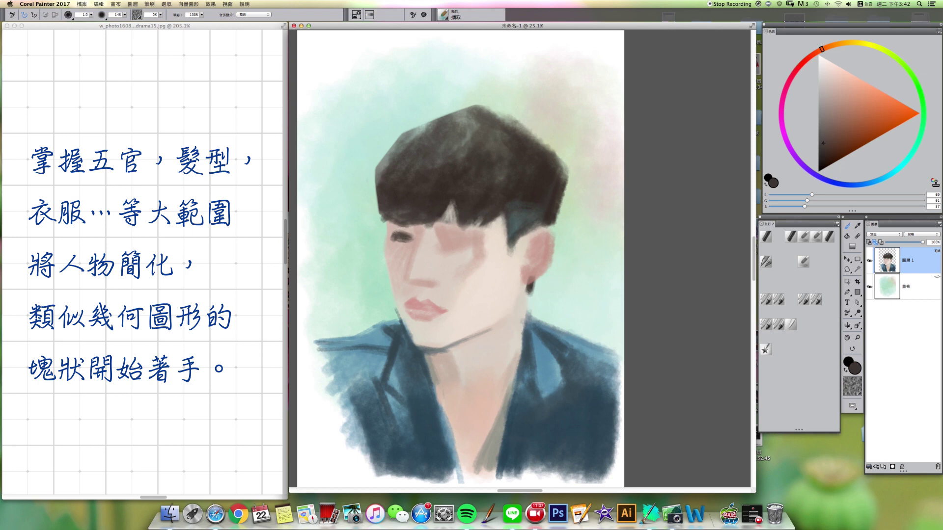
# - Trim the left eye's shape with sampled skin tones and define its inner corner with sampled dark brown
pyautogui.press(']')
pyautogui.keyDown('alt'); pyautogui.click(392, 239); pyautogui.keyUp('alt')
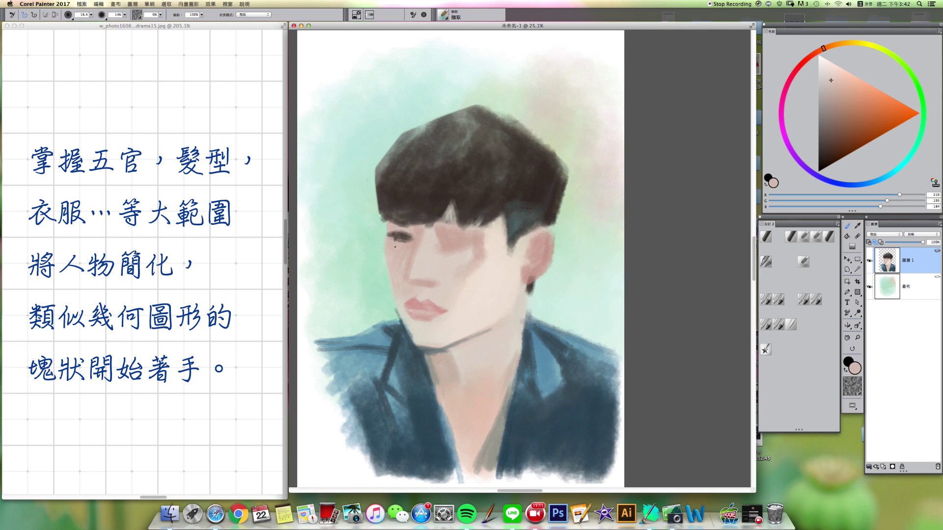
pyautogui.keyDown('alt'); pyautogui.click(402, 239); pyautogui.keyUp('alt')
pyautogui.keyDown('alt'); pyautogui.click(414, 229); pyautogui.keyUp('alt')
pyautogui.keyDown('alt'); pyautogui.click(412, 241); pyautogui.keyUp('alt')
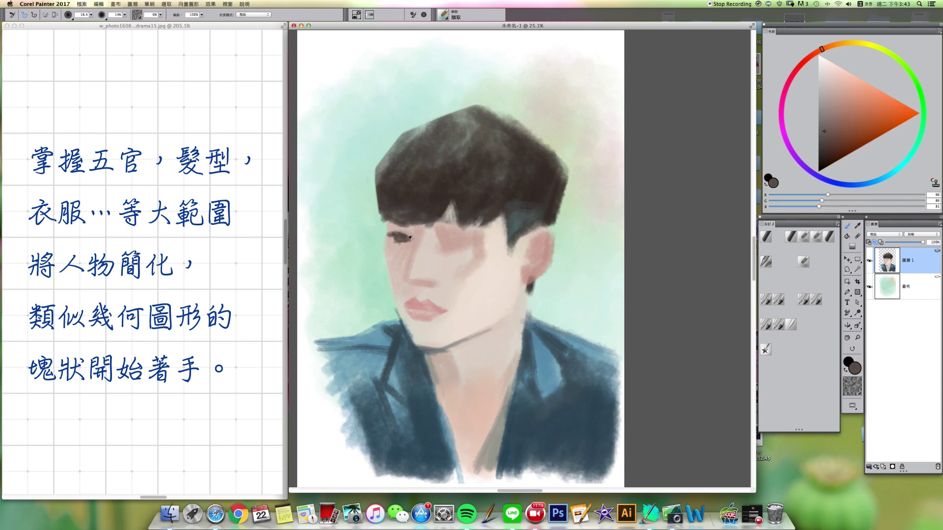
# - Paint the right eye as a narrow dark brown shape level with the left eye, and sample surrounding skin tones
pyautogui.moveTo(436, 243)
pyautogui.mouseDown()
pyautogui.moveTo(412, 241)
pyautogui.moveTo(456, 247)
pyautogui.mouseUp()
pyautogui.moveTo(446, 242); pyautogui.dragTo(470, 247)
pyautogui.keyDown('alt'); pyautogui.click(444, 238); pyautogui.keyUp('alt')
pyautogui.keyDown('alt'); pyautogui.click(431, 238); pyautogui.keyUp('alt')
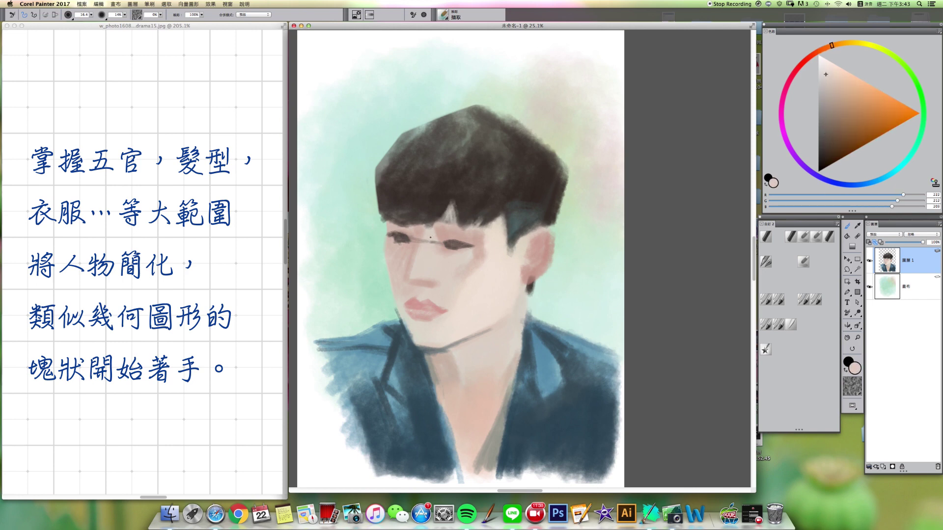
# - Soften the thin line across the nose bridge between the eyes with sampled skin tones
pyautogui.keyDown('alt'); pyautogui.click(415, 234); pyautogui.keyUp('alt')
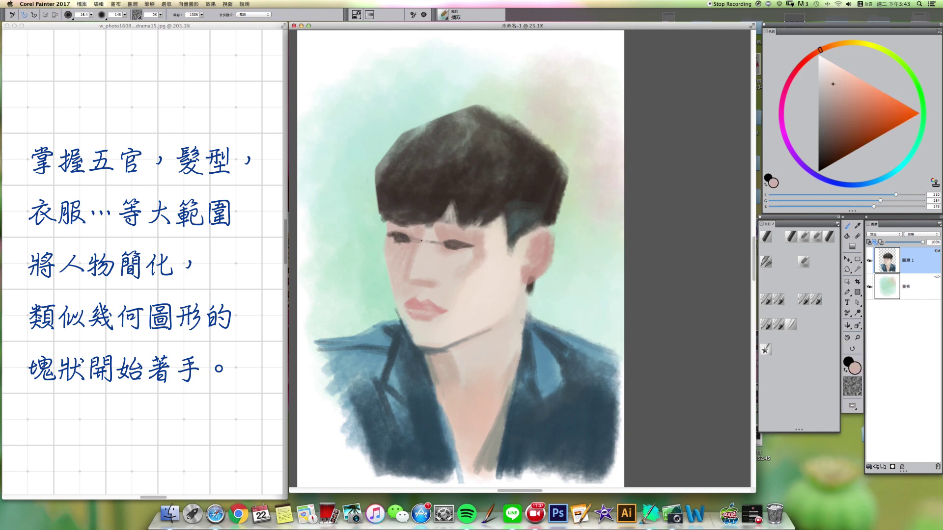
pyautogui.keyDown('alt'); pyautogui.click(428, 234); pyautogui.keyUp('alt')
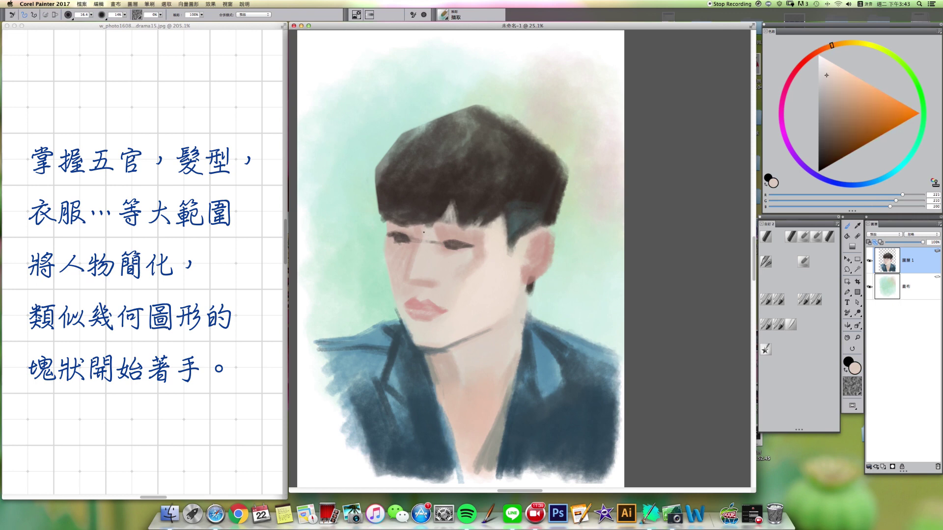
pyautogui.keyDown('alt'); pyautogui.click(407, 275); pyautogui.keyUp('alt')
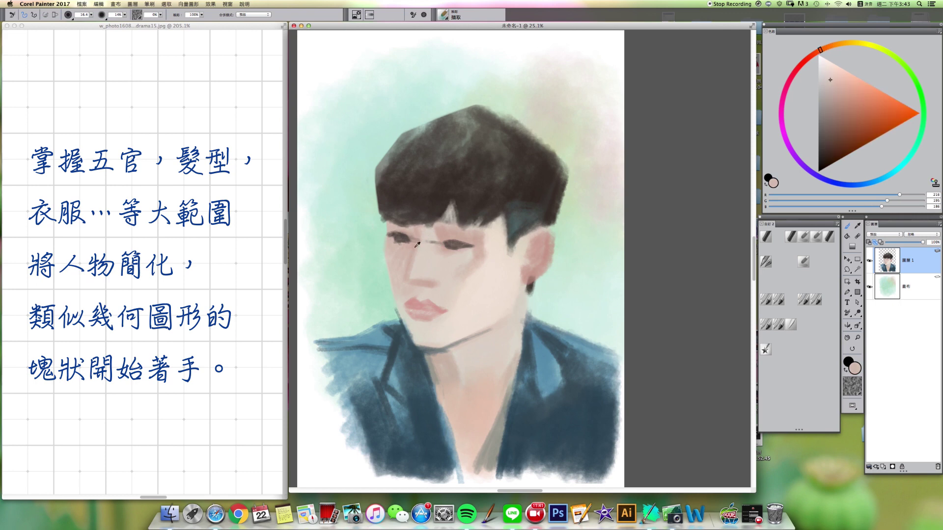
# - Refine the left eye's lids and inner corner by alternating sampled skin and dark brown tones
pyautogui.keyDown('alt'); pyautogui.click(458, 250); pyautogui.keyUp('alt')
pyautogui.keyDown('alt'); pyautogui.click(416, 234); pyautogui.keyUp('alt')
pyautogui.keyDown('alt'); pyautogui.click(405, 237); pyautogui.keyUp('alt')
pyautogui.keyDown('alt'); pyautogui.click(403, 248); pyautogui.keyUp('alt')
pyautogui.keyDown('alt'); pyautogui.click(405, 236); pyautogui.keyUp('alt')
pyautogui.keyDown('alt'); pyautogui.click(415, 243); pyautogui.keyUp('alt')
pyautogui.keyDown('alt'); pyautogui.click(413, 236); pyautogui.keyUp('alt')
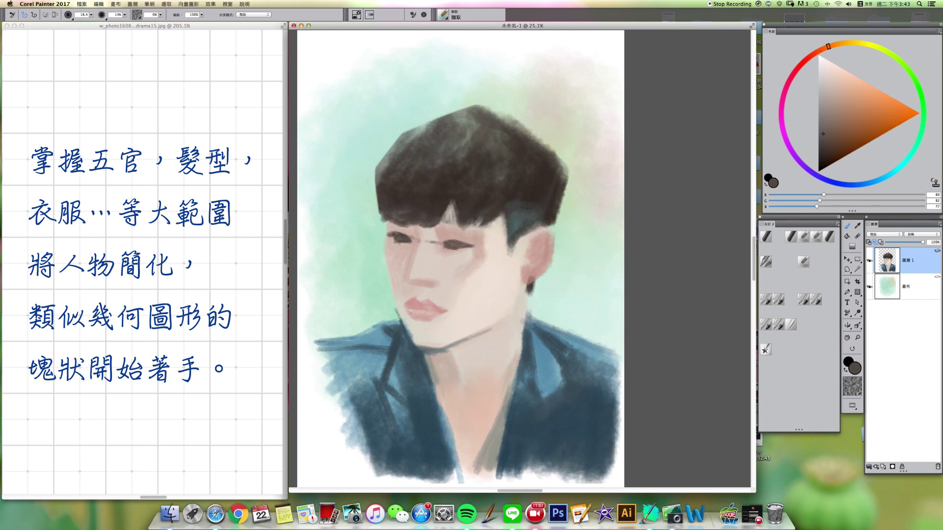
# - Fill the gap in the fringe and extend its strands toward the right temple with sampled hair tones
pyautogui.moveTo(450, 207)
pyautogui.mouseDown()
pyautogui.moveTo(440, 222)
pyautogui.moveTo(448, 211)
pyautogui.moveTo(459, 231)
pyautogui.moveTo(501, 218)
pyautogui.moveTo(482, 227)
pyautogui.mouseUp()
pyautogui.keyDown('alt'); pyautogui.click(507, 218); pyautogui.keyUp('alt')
pyautogui.keyDown('alt'); pyautogui.click(505, 221); pyautogui.keyUp('alt')
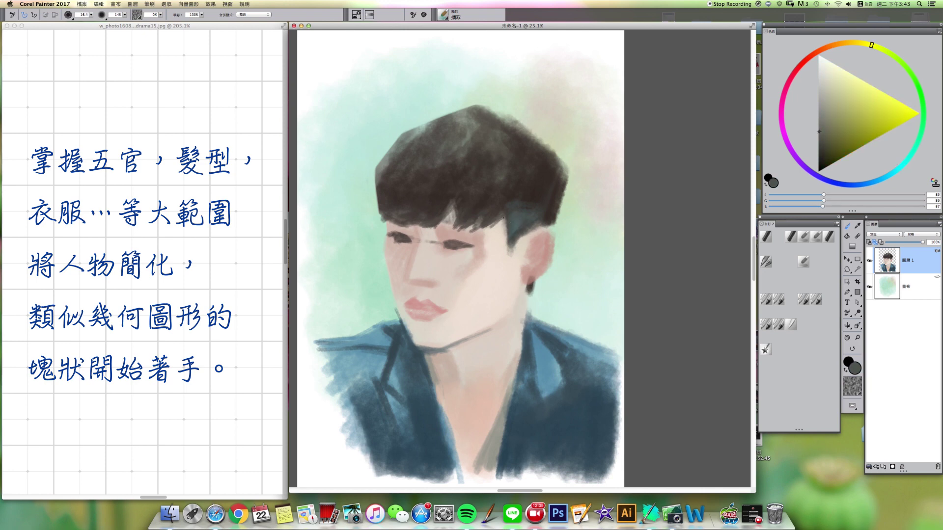
pyautogui.keyDown('alt'); pyautogui.click(500, 219); pyautogui.keyUp('alt')
pyautogui.press(']')
pyautogui.moveTo(482, 228); pyautogui.dragTo(507, 221)
# - Reshape the sideburn's edges in front of the ear with sampled skin and hair tones, and sample the ear's pink
pyautogui.keyDown('alt'); pyautogui.click(496, 249); pyautogui.keyUp('alt')
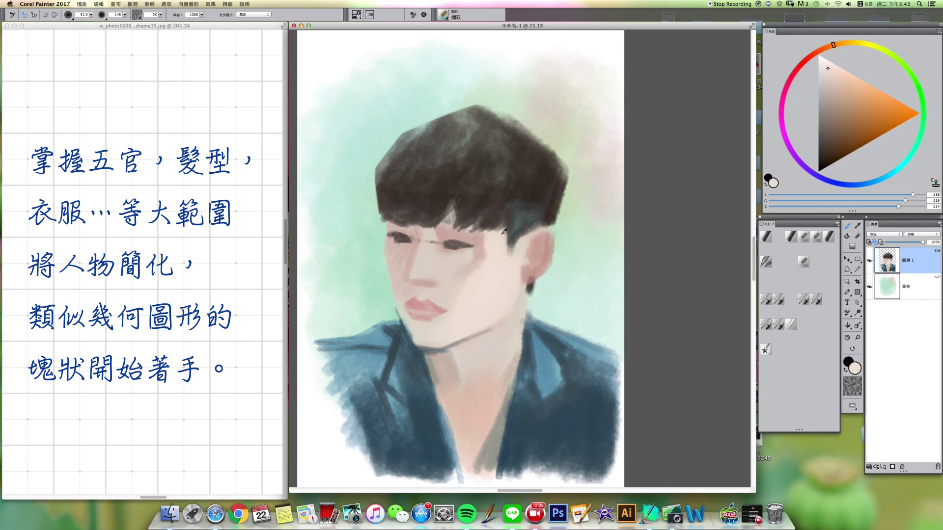
pyautogui.moveTo(505, 232); pyautogui.dragTo(511, 251)
pyautogui.keyDown('alt'); pyautogui.click(508, 230); pyautogui.keyUp('alt')
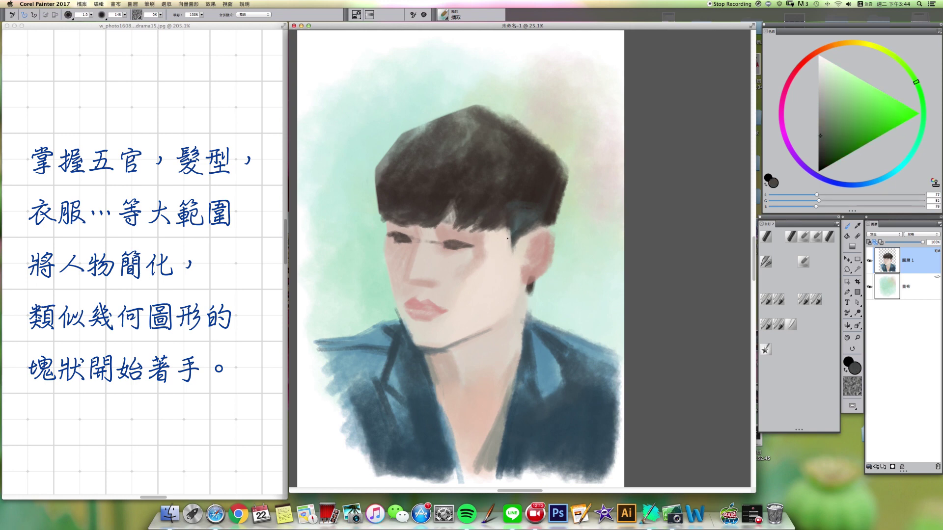
pyautogui.moveTo(510, 229)
pyautogui.mouseDown()
pyautogui.moveTo(507, 255)
pyautogui.moveTo(513, 248)
pyautogui.mouseUp()
pyautogui.keyDown('alt'); pyautogui.click(528, 243); pyautogui.keyUp('alt')
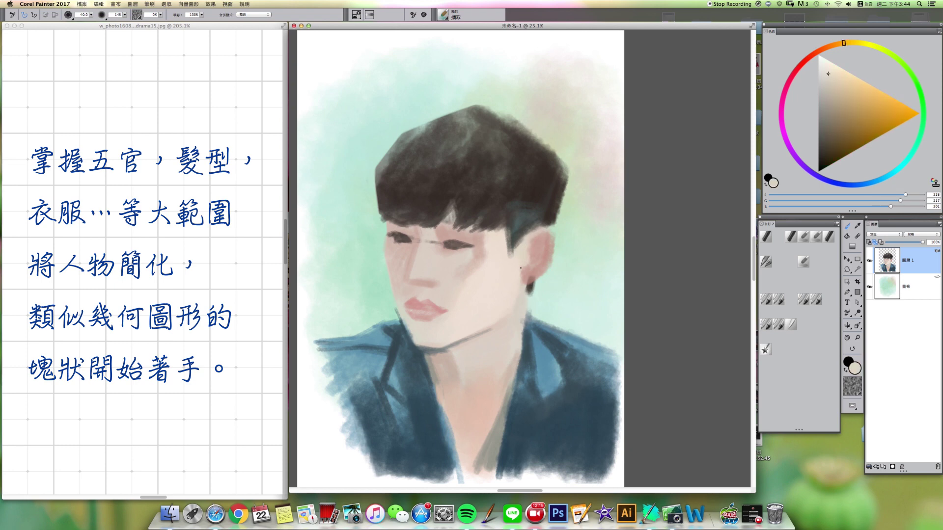
pyautogui.keyDown('alt'); pyautogui.click(542, 255); pyautogui.keyUp('alt')
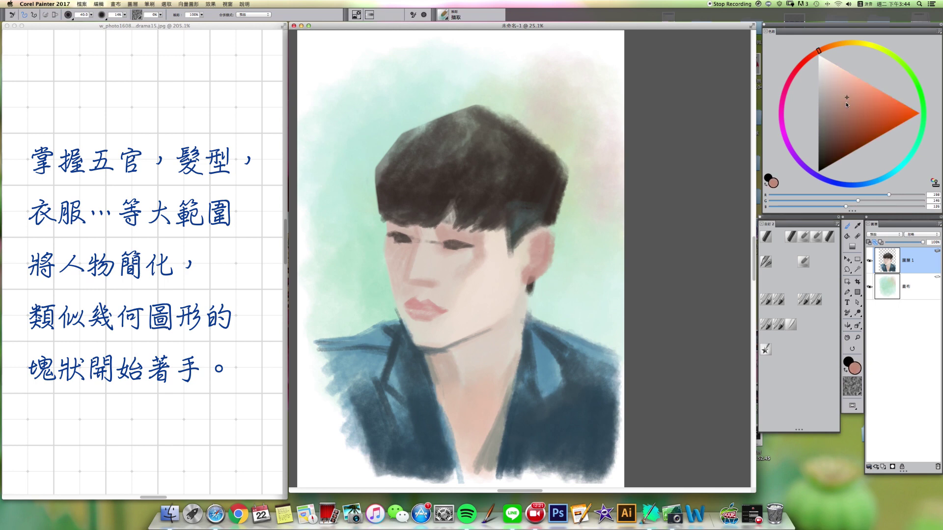
# - Shade the ear's rim and lobe with a slightly redder pink
pyautogui.click(813, 54)
pyautogui.moveTo(505, 246); pyautogui.dragTo(508, 247)
pyautogui.press(']')
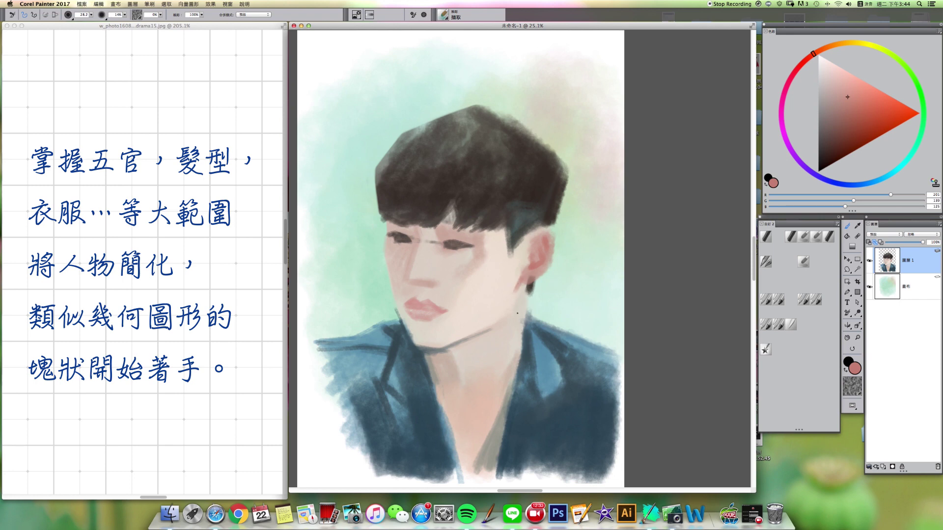
# - Clean up the neck's outer edge and the collar below the ear with sampled tones and the Eraser
pyautogui.keyDown('alt'); pyautogui.click(518, 309); pyautogui.keyUp('alt')
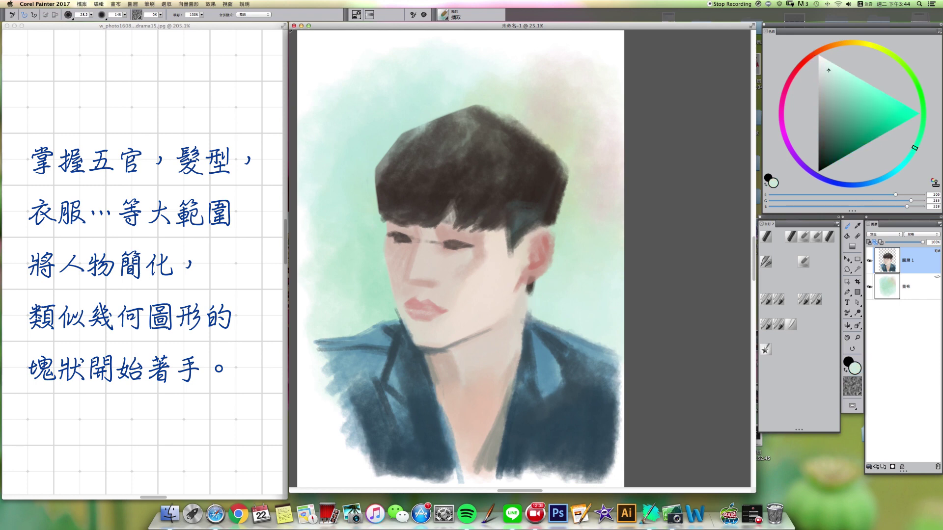
pyautogui.press('n')
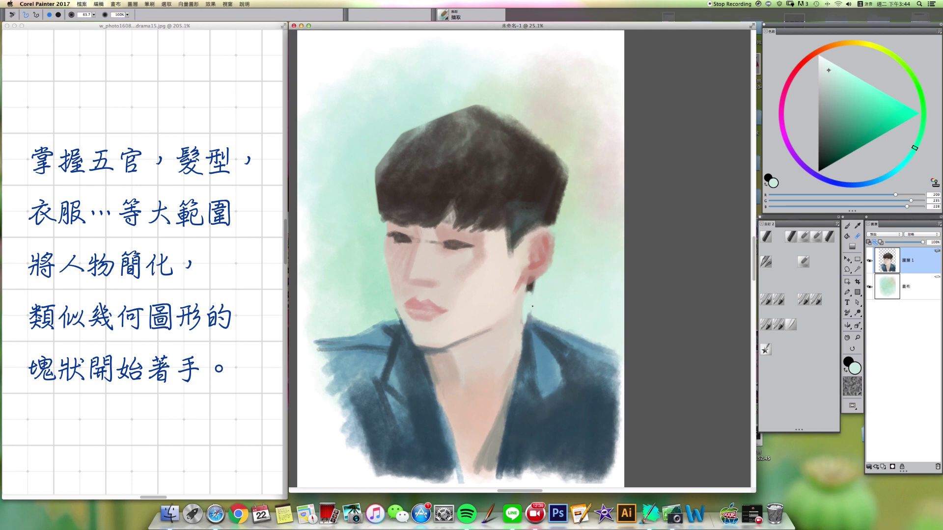
pyautogui.press('b')
pyautogui.keyDown('alt'); pyautogui.click(527, 321); pyautogui.keyUp('alt')
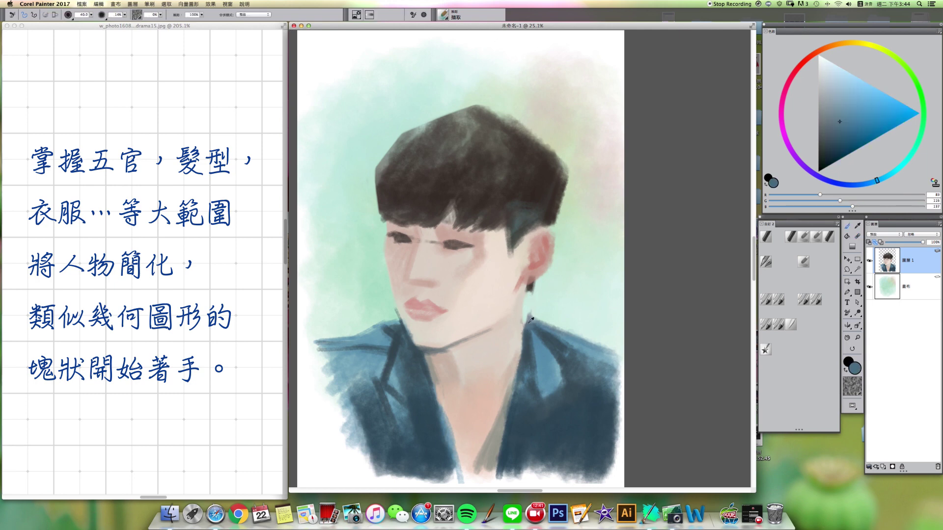
pyautogui.keyDown('alt'); pyautogui.click(519, 325); pyautogui.keyUp('alt')
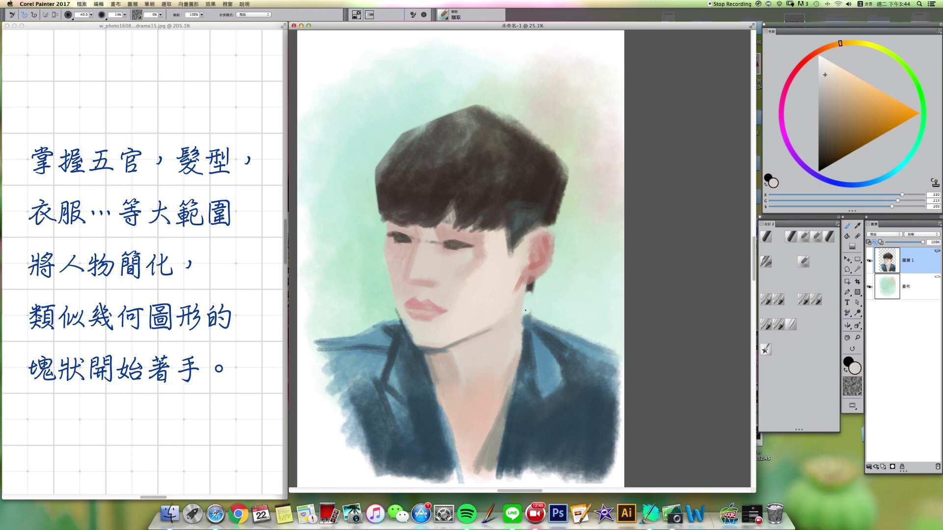
pyautogui.press('n')
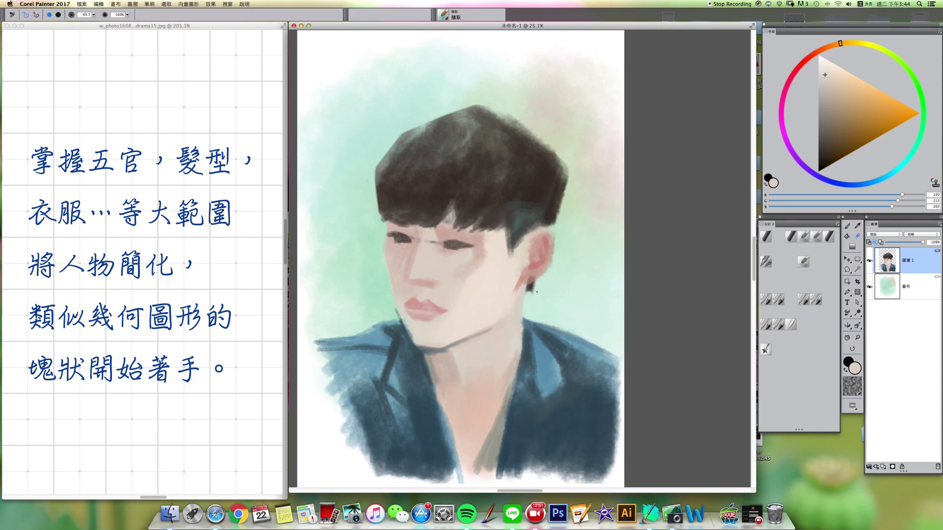
# - Paint the nostrils under the nose with a sampled grey-brown adjusted to a slightly darker shade
pyautogui.press('b')
pyautogui.keyDown('alt'); pyautogui.click(392, 277); pyautogui.keyUp('alt')
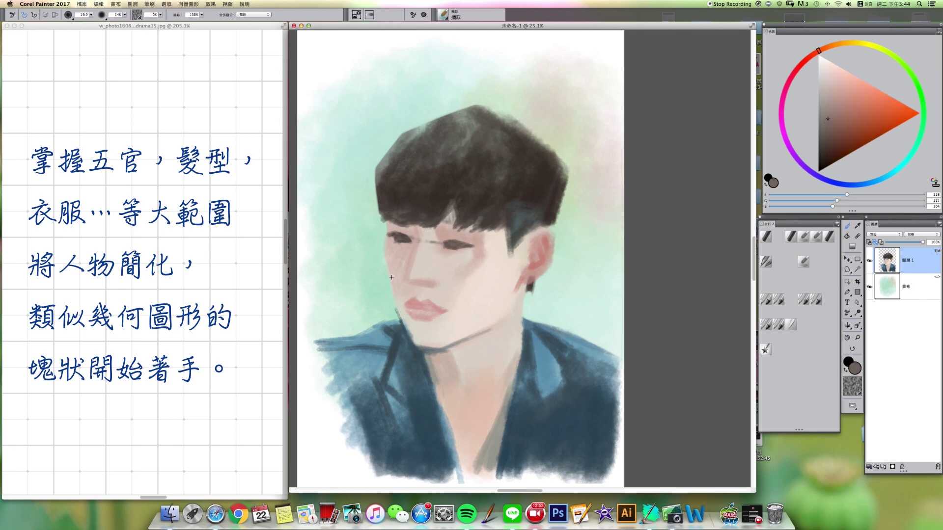
pyautogui.moveTo(833, 121); pyautogui.dragTo(839, 123)
pyautogui.moveTo(414, 279); pyautogui.dragTo(424, 281)
# - Darken the sampled lip colour to a deep red and define the line between the lips with a fine brush
pyautogui.keyDown('alt'); pyautogui.click(424, 308); pyautogui.keyUp('alt')
pyautogui.moveTo(848, 103); pyautogui.dragTo(854, 121)
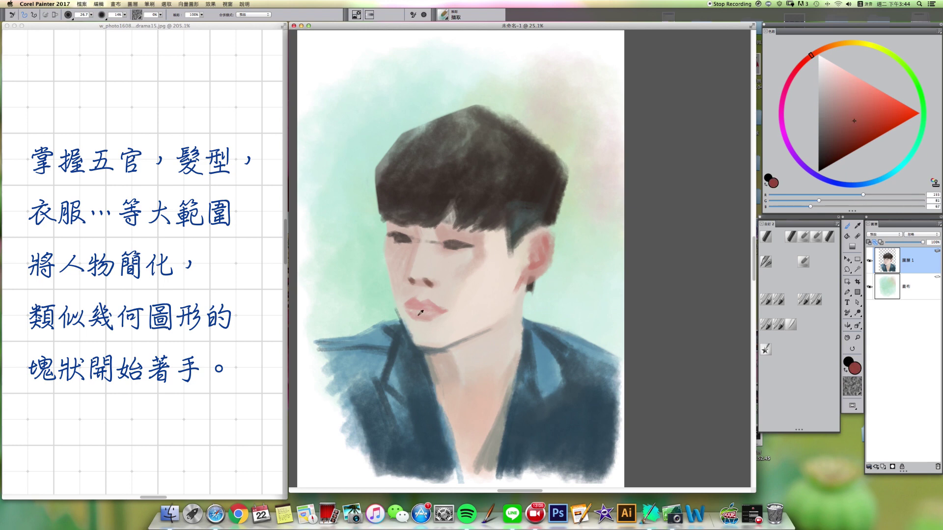
pyautogui.press('[')
pyautogui.press('[')
pyautogui.press('[')
pyautogui.press('[')
pyautogui.press(']')
pyautogui.press(']')
pyautogui.moveTo(434, 312); pyautogui.dragTo(429, 309)
# - Deepen the shadow in the lower fringe on the left with a dark blue-violet
pyautogui.keyDown('alt'); pyautogui.click(457, 223); pyautogui.keyUp('alt')
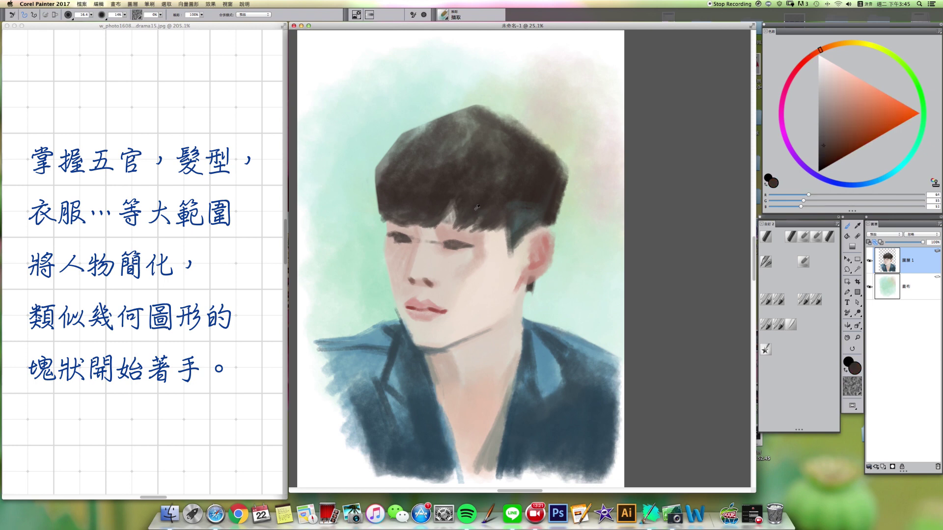
pyautogui.keyDown('alt'); pyautogui.click(440, 208); pyautogui.keyUp('alt')
pyautogui.keyDown('alt'); pyautogui.click(480, 182); pyautogui.keyUp('alt')
pyautogui.press(']')
pyautogui.click(841, 177)
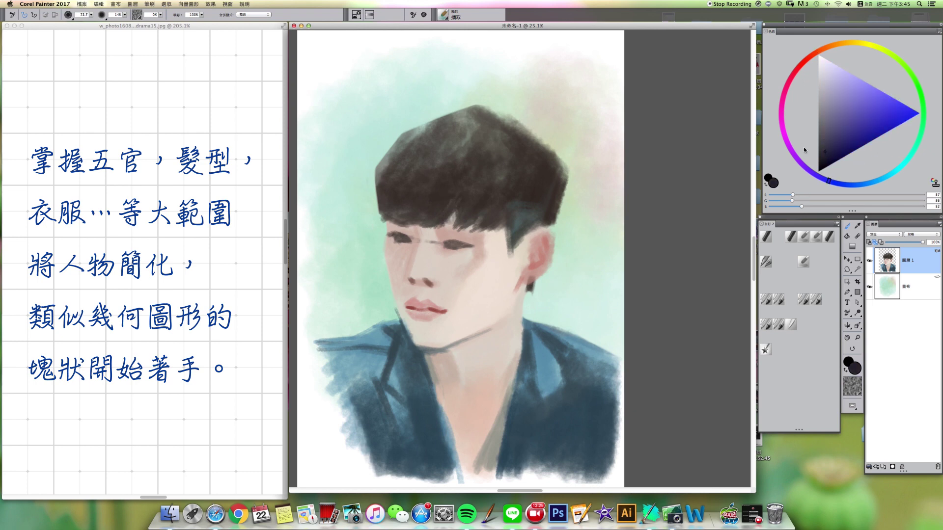
pyautogui.moveTo(420, 221)
pyautogui.mouseDown()
pyautogui.moveTo(421, 186)
pyautogui.moveTo(397, 179)
pyautogui.mouseUp()
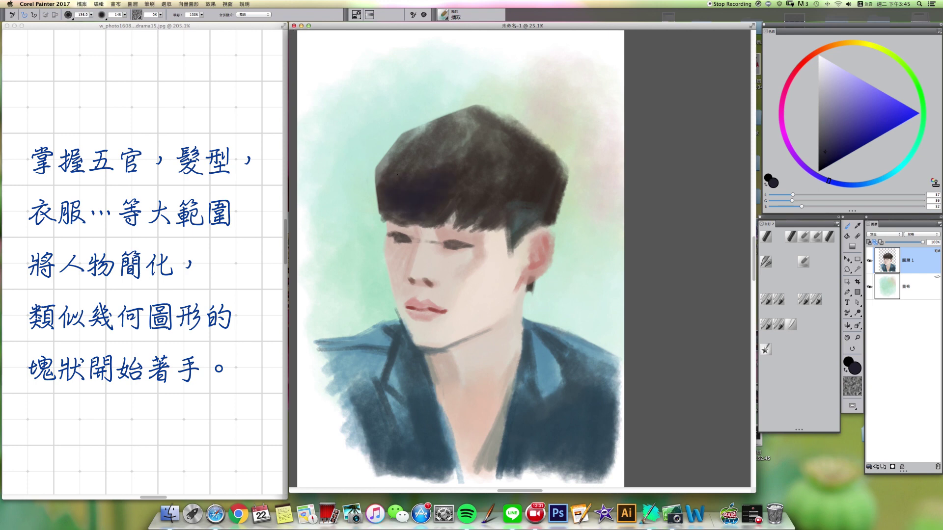
pyautogui.moveTo(439, 216)
pyautogui.mouseDown()
pyautogui.moveTo(452, 216)
pyautogui.moveTo(412, 226)
pyautogui.mouseUp()
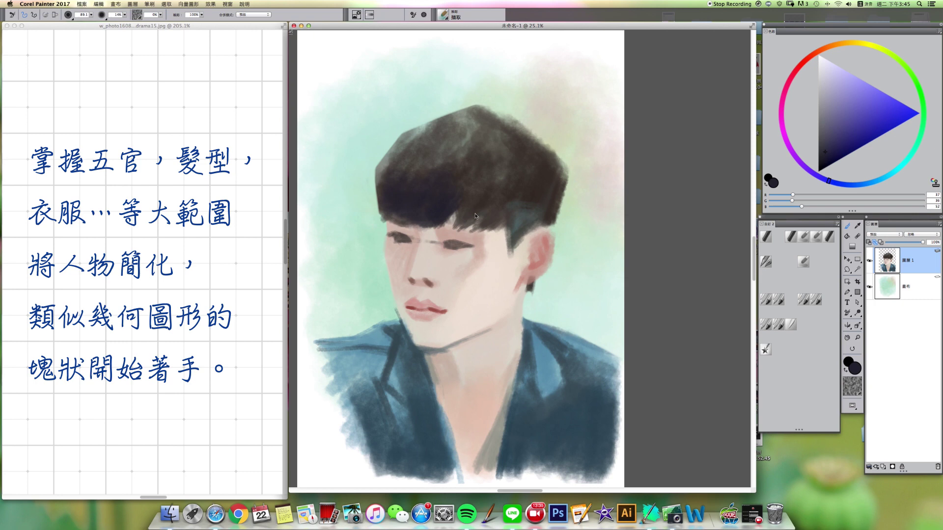
# - Open a skin-toned gap in the fringe above the right eye and darken the surrounding hair with sampled tones
pyautogui.keyDown('alt'); pyautogui.click(452, 228); pyautogui.keyUp('alt')
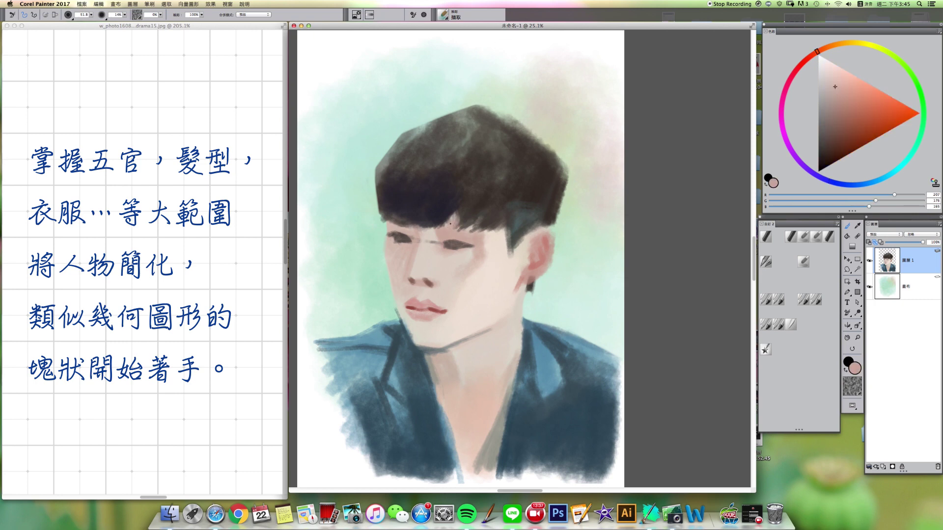
pyautogui.moveTo(460, 228)
pyautogui.mouseDown()
pyautogui.moveTo(465, 214)
pyautogui.moveTo(450, 206)
pyautogui.moveTo(447, 222)
pyautogui.moveTo(469, 192)
pyautogui.moveTo(482, 187)
pyautogui.moveTo(480, 227)
pyautogui.moveTo(504, 206)
pyautogui.mouseUp()
pyautogui.keyDown('alt'); pyautogui.click(456, 214); pyautogui.keyUp('alt')
pyautogui.keyDown('alt'); pyautogui.click(442, 214); pyautogui.keyUp('alt')
pyautogui.moveTo(501, 187)
pyautogui.mouseDown()
pyautogui.moveTo(501, 226)
pyautogui.moveTo(518, 218)
pyautogui.moveTo(450, 156)
pyautogui.moveTo(423, 162)
pyautogui.moveTo(407, 146)
pyautogui.moveTo(425, 175)
pyautogui.mouseUp()
# - Brush muted purple highlights over the crown and the right side of the hair
pyautogui.moveTo(823, 148); pyautogui.dragTo(827, 118)
pyautogui.moveTo(396, 188)
pyautogui.mouseDown()
pyautogui.moveTo(392, 164)
pyautogui.moveTo(438, 142)
pyautogui.moveTo(415, 166)
pyautogui.moveTo(419, 138)
pyautogui.moveTo(479, 117)
pyautogui.moveTo(448, 154)
pyautogui.moveTo(470, 146)
pyautogui.mouseUp()
pyautogui.moveTo(514, 123)
pyautogui.mouseDown()
pyautogui.moveTo(532, 156)
pyautogui.moveTo(508, 171)
pyautogui.moveTo(527, 180)
pyautogui.moveTo(539, 156)
pyautogui.moveTo(545, 212)
pyautogui.mouseUp()
pyautogui.press('[')
pyautogui.press('[')
pyautogui.moveTo(500, 139); pyautogui.dragTo(503, 145)
# - Blend the fringe near the right temple with dark grey-green sampled from the sideburn
pyautogui.press(']')
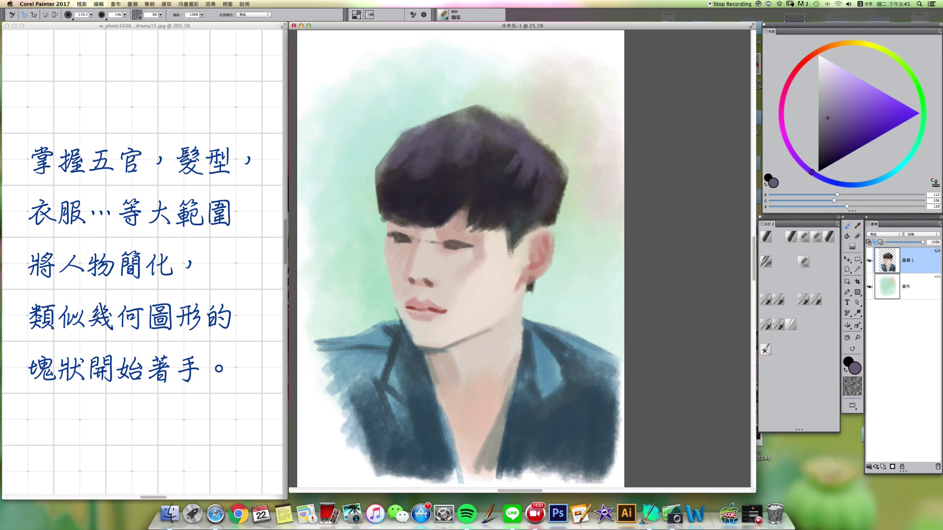
pyautogui.keyDown('alt'); pyautogui.click(517, 230); pyautogui.keyUp('alt')
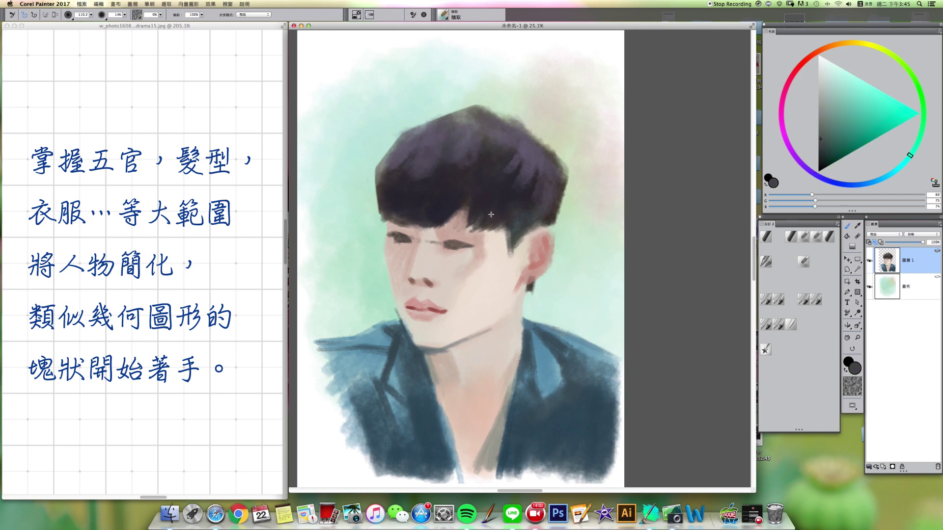
pyautogui.moveTo(482, 228); pyautogui.dragTo(494, 205)
pyautogui.press('[')
# - Tidy the fringe's lower edge with sampled skin and hair tones and paint a dark eyebrow above the right eye
pyautogui.keyDown('alt'); pyautogui.click(418, 230); pyautogui.keyUp('alt')
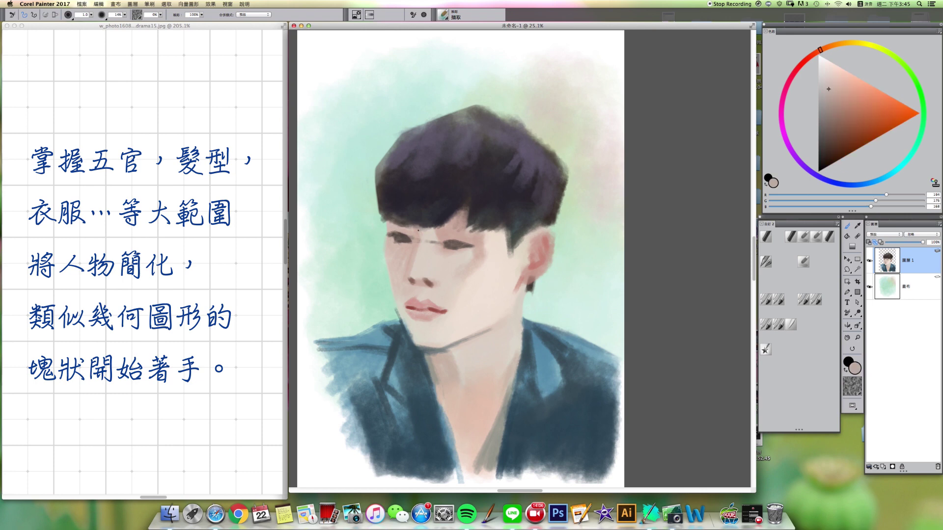
pyautogui.moveTo(412, 228); pyautogui.dragTo(422, 224)
pyautogui.keyDown('alt'); pyautogui.click(435, 218); pyautogui.keyUp('alt')
pyautogui.keyDown('alt'); pyautogui.click(438, 223); pyautogui.keyUp('alt')
pyautogui.moveTo(459, 224)
pyautogui.mouseDown()
pyautogui.moveTo(436, 229)
pyautogui.moveTo(470, 224)
pyautogui.moveTo(485, 235)
pyautogui.mouseUp()
# - Refine the right eye's lids, iris and outer corner by alternating sampled skin and dark brown tones
pyautogui.keyDown('alt'); pyautogui.keyDown('super'); pyautogui.click(502, 204); pyautogui.keyUp('super'); pyautogui.keyUp('alt')
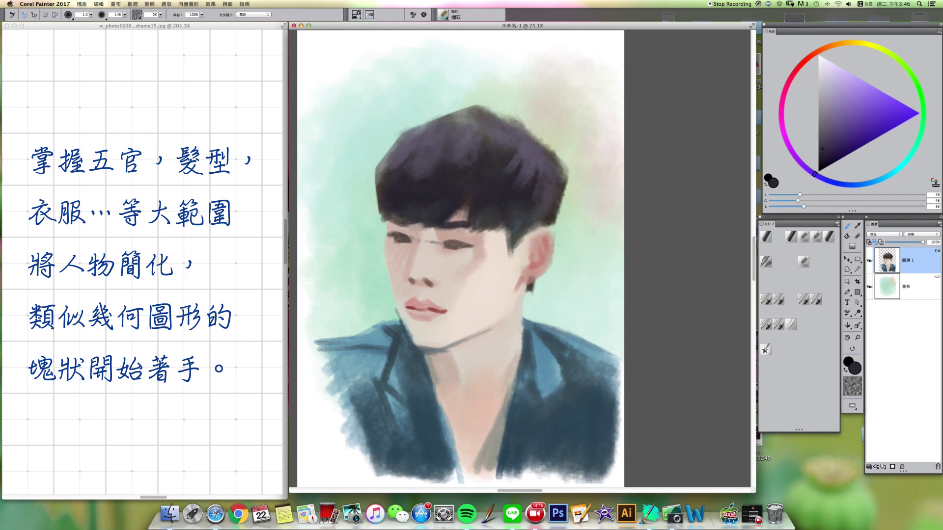
pyautogui.keyDown('alt'); pyautogui.click(494, 247); pyautogui.keyUp('alt')
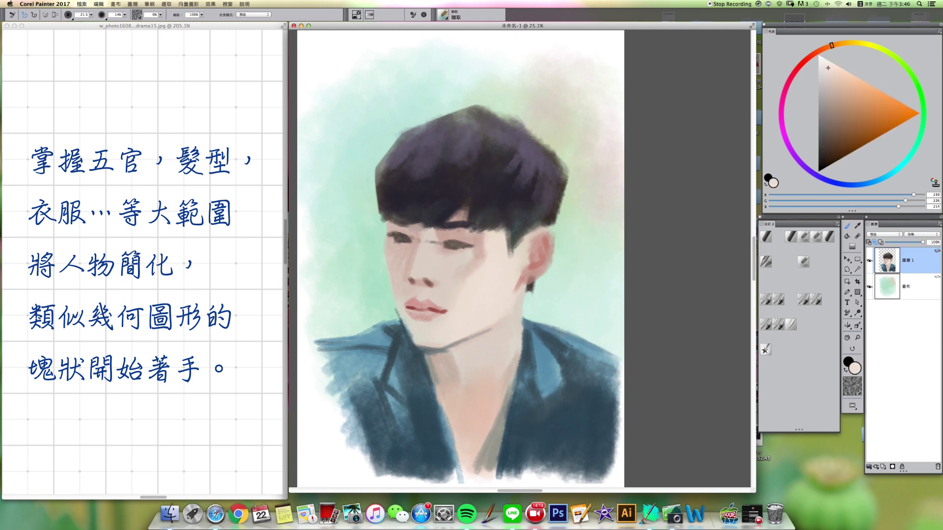
pyautogui.moveTo(458, 246); pyautogui.dragTo(469, 248)
pyautogui.keyDown('alt'); pyautogui.keyDown('super'); pyautogui.click(447, 245); pyautogui.keyUp('super'); pyautogui.keyUp('alt')
pyautogui.moveTo(447, 245); pyautogui.dragTo(447, 244)
pyautogui.keyDown('alt'); pyautogui.click(446, 244); pyautogui.keyUp('alt')
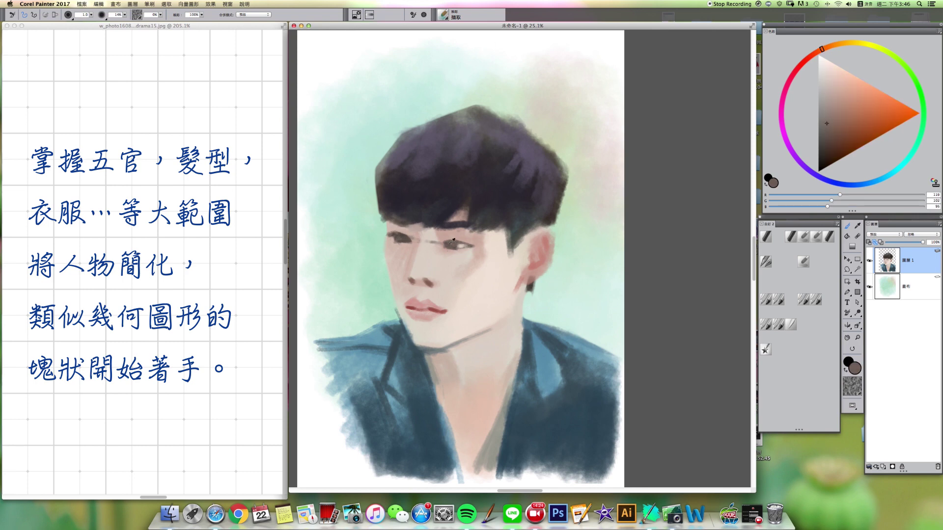
pyautogui.keyDown('alt'); pyautogui.click(446, 244); pyautogui.keyUp('alt')
pyautogui.keyDown('alt'); pyautogui.click(462, 246); pyautogui.keyUp('alt')
pyautogui.keyDown('alt'); pyautogui.click(456, 245); pyautogui.keyUp('alt')
pyautogui.keyDown('alt'); pyautogui.click(444, 250); pyautogui.keyUp('alt')
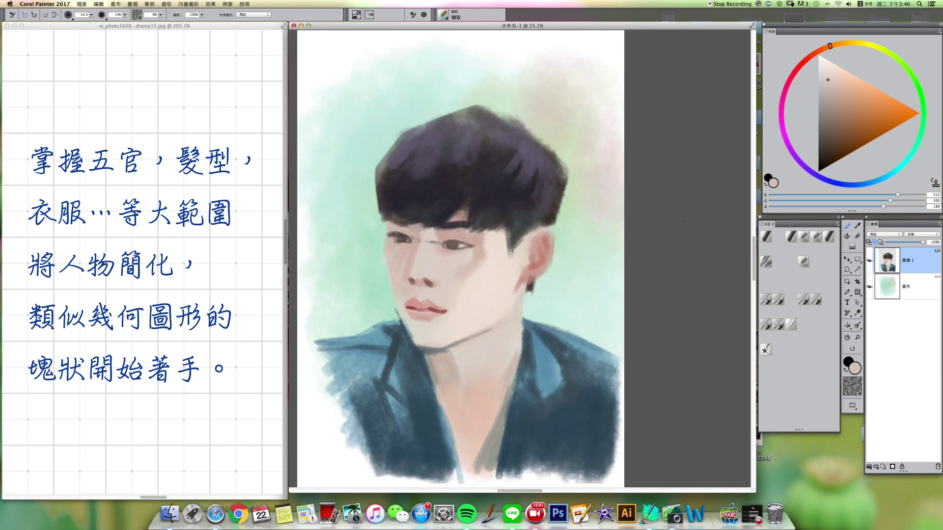
# - Taper the sideburn's tip in front of the ear with sampled hair and skin tones
pyautogui.keyDown('alt'); pyautogui.click(509, 245); pyautogui.keyUp('alt')
pyautogui.moveTo(513, 249); pyautogui.dragTo(510, 263)
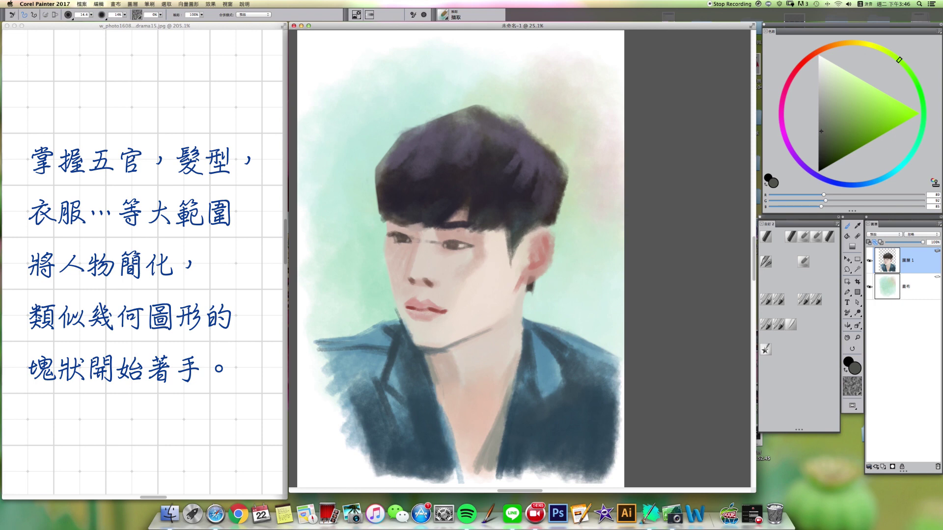
pyautogui.keyDown('alt'); pyautogui.click(519, 267); pyautogui.keyUp('alt')
pyautogui.keyDown('alt'); pyautogui.click(502, 293); pyautogui.keyUp('alt')
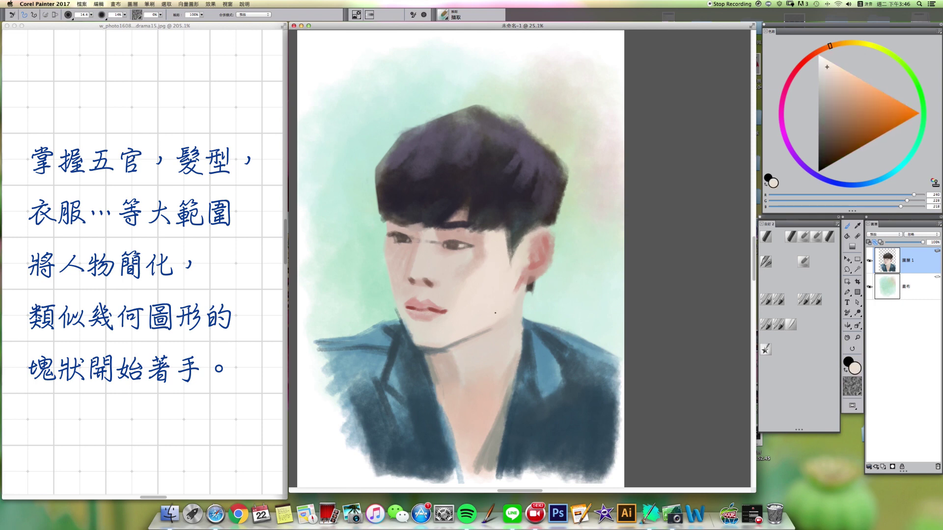
# - Paint a pink shadow on the neck beneath the chin and jaw with colour sampled from the ear
pyautogui.keyDown('alt'); pyautogui.click(456, 352); pyautogui.keyUp('alt')
pyautogui.keyDown('alt'); pyautogui.click(445, 359); pyautogui.keyUp('alt')
pyautogui.keyDown('alt'); pyautogui.click(437, 353); pyautogui.keyUp('alt')
pyautogui.keyDown('alt'); pyautogui.click(540, 264); pyautogui.keyUp('alt')
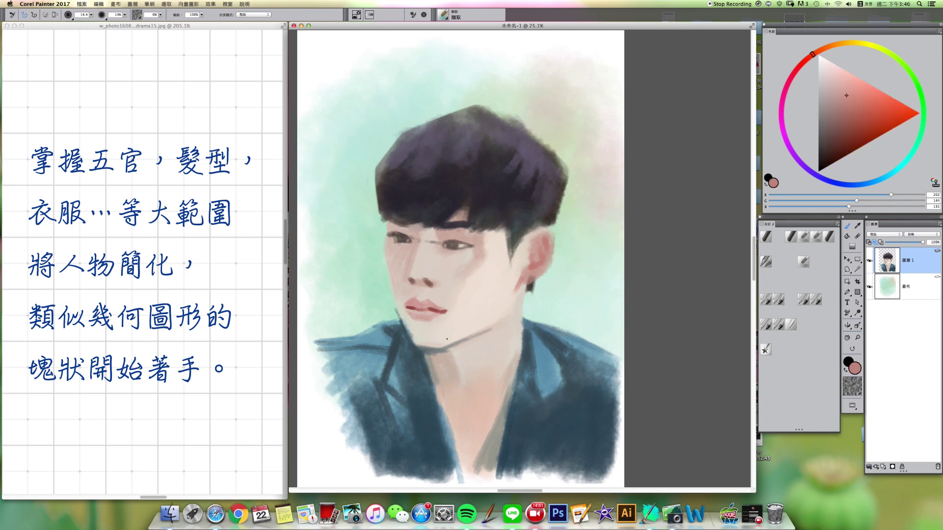
pyautogui.moveTo(418, 351)
pyautogui.mouseDown()
pyautogui.moveTo(453, 352)
pyautogui.moveTo(469, 339)
pyautogui.moveTo(439, 355)
pyautogui.moveTo(475, 339)
pyautogui.moveTo(451, 366)
pyautogui.mouseUp()
# - Shade the left side of the neck down to the collar with a greyer pink and blend in sampled skin tone
pyautogui.moveTo(827, 101)
pyautogui.mouseDown()
pyautogui.moveTo(840, 104)
pyautogui.moveTo(832, 101)
pyautogui.mouseUp()
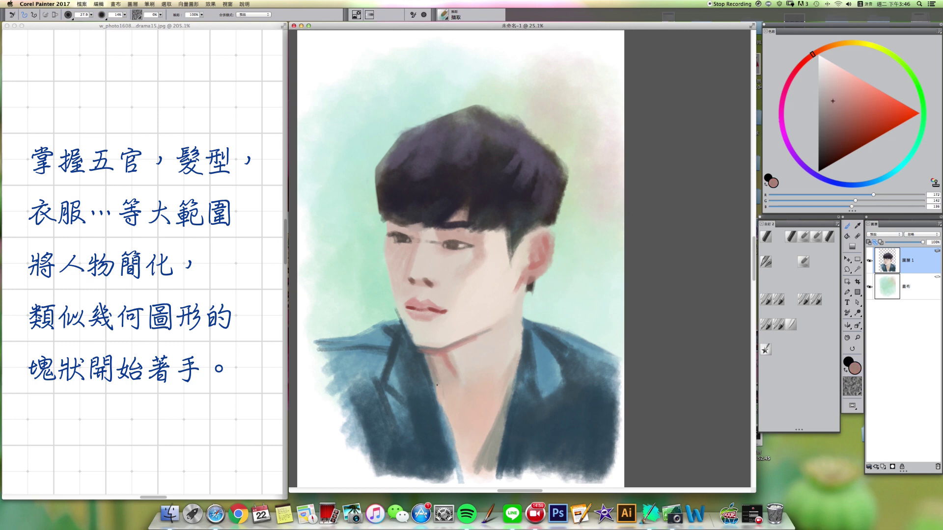
pyautogui.moveTo(433, 358)
pyautogui.mouseDown()
pyautogui.moveTo(440, 390)
pyautogui.moveTo(453, 382)
pyautogui.moveTo(458, 400)
pyautogui.moveTo(442, 396)
pyautogui.moveTo(452, 412)
pyautogui.mouseUp()
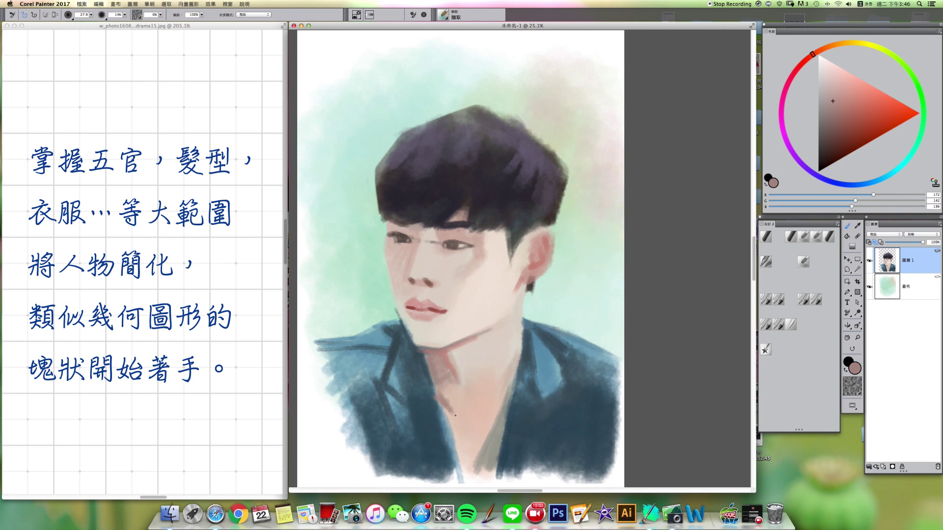
pyautogui.keyDown('alt'); pyautogui.click(449, 430); pyautogui.keyUp('alt')
pyautogui.moveTo(441, 405)
pyautogui.mouseDown()
pyautogui.moveTo(454, 448)
pyautogui.moveTo(454, 435)
pyautogui.mouseUp()
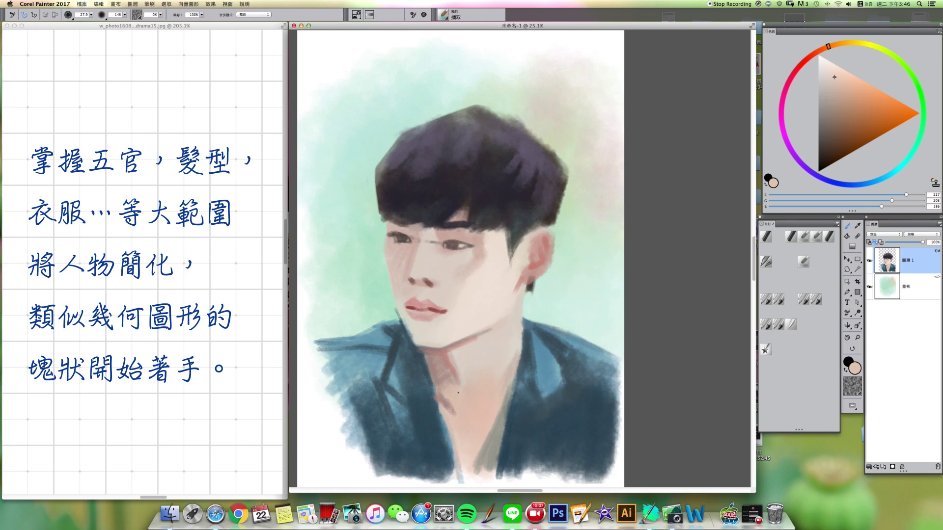
# - Shade the right side of the neck beside the lapel with a sampled dusky pink
pyautogui.keyDown('alt'); pyautogui.click(500, 371); pyautogui.keyUp('alt')
pyautogui.moveTo(502, 377)
pyautogui.mouseDown()
pyautogui.moveTo(486, 398)
pyautogui.moveTo(471, 428)
pyautogui.moveTo(496, 385)
pyautogui.moveTo(479, 425)
pyautogui.mouseUp()
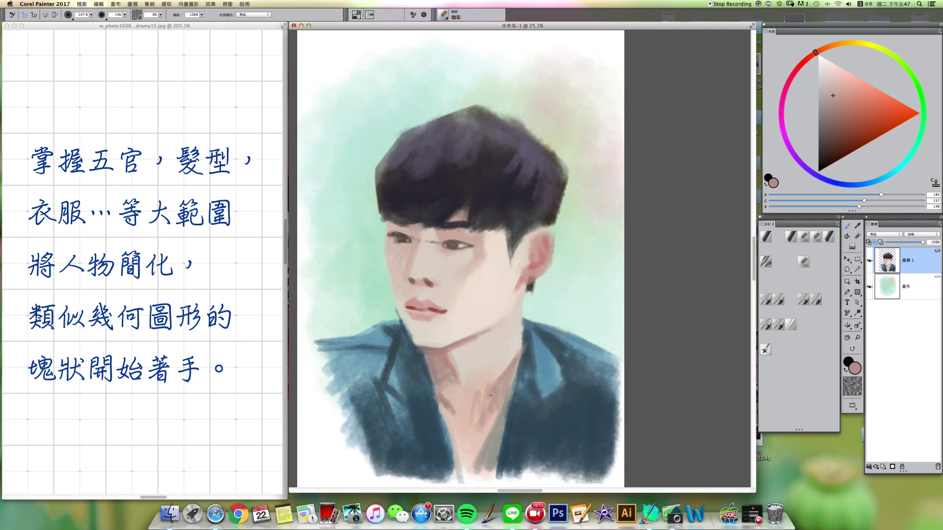
pyautogui.press('[')
# - Warm the chest between the lapels with pinker skin tone and extend the jacket's lower edge with sampled colours
pyautogui.keyDown('alt'); pyautogui.click(463, 438); pyautogui.keyUp('alt')
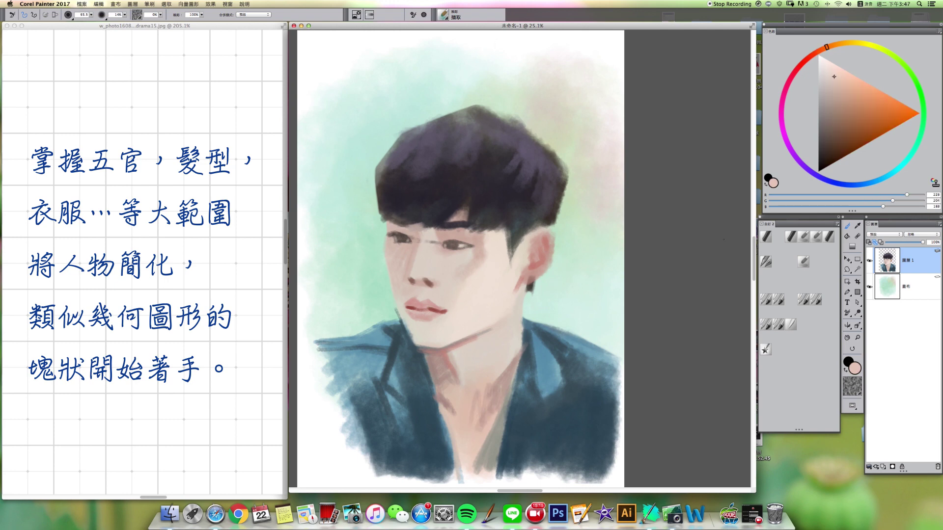
pyautogui.moveTo(827, 46)
pyautogui.mouseDown()
pyautogui.moveTo(819, 50)
pyautogui.moveTo(835, 75)
pyautogui.mouseUp()
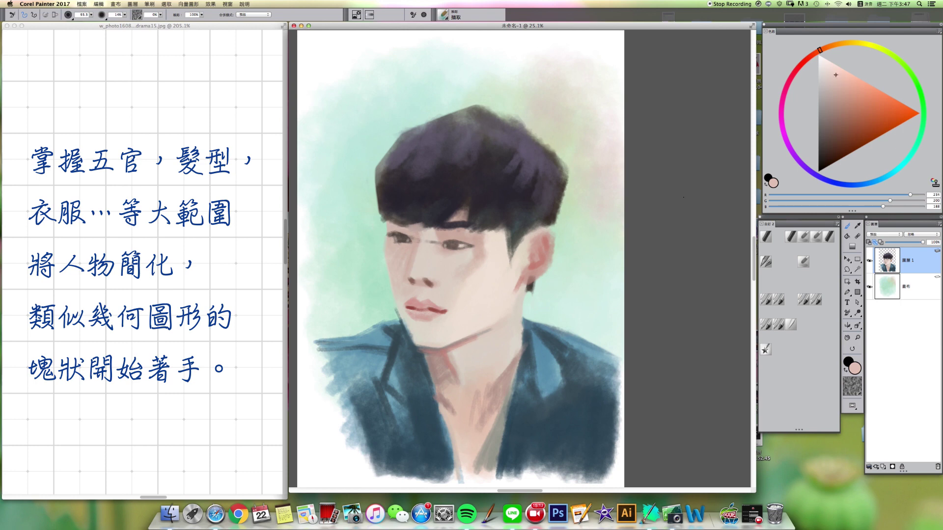
pyautogui.press('[')
pyautogui.keyDown('alt'); pyautogui.click(498, 436); pyautogui.keyUp('alt')
pyautogui.moveTo(483, 467)
pyautogui.mouseDown()
pyautogui.moveTo(481, 478)
pyautogui.moveTo(494, 472)
pyautogui.moveTo(452, 485)
pyautogui.moveTo(378, 483)
pyautogui.mouseUp()
pyautogui.keyDown('alt'); pyautogui.click(439, 457); pyautogui.keyUp('alt')
# - Extend the jacket's left sleeve and shoulder toward the canvas edge with sampled blues
pyautogui.moveTo(394, 432); pyautogui.dragTo(372, 436)
pyautogui.keyDown('alt'); pyautogui.click(373, 436); pyautogui.keyUp('alt')
pyautogui.keyDown('alt'); pyautogui.click(369, 436); pyautogui.keyUp('alt')
pyautogui.moveTo(346, 405)
pyautogui.mouseDown()
pyautogui.moveTo(363, 432)
pyautogui.moveTo(363, 474)
pyautogui.mouseUp()
pyautogui.keyDown('alt'); pyautogui.click(358, 361); pyautogui.keyUp('alt')
pyautogui.moveTo(327, 386)
pyautogui.mouseDown()
pyautogui.moveTo(341, 407)
pyautogui.moveTo(314, 373)
pyautogui.moveTo(312, 432)
pyautogui.moveTo(351, 466)
pyautogui.moveTo(305, 413)
pyautogui.moveTo(317, 459)
pyautogui.mouseUp()
# - Extend the jacket's right shoulder and sleeve to the canvas edge with sampled blues
pyautogui.press('[')
pyautogui.keyDown('alt'); pyautogui.click(616, 419); pyautogui.keyUp('alt')
pyautogui.moveTo(617, 421)
pyautogui.mouseDown()
pyautogui.moveTo(597, 356)
pyautogui.moveTo(619, 363)
pyautogui.moveTo(614, 484)
pyautogui.moveTo(542, 477)
pyautogui.moveTo(621, 484)
pyautogui.moveTo(620, 420)
pyautogui.mouseUp()
pyautogui.keyDown('alt'); pyautogui.click(604, 359); pyautogui.keyUp('alt')
pyautogui.press(']')
pyautogui.keyDown('alt'); pyautogui.click(611, 450); pyautogui.keyUp('alt')
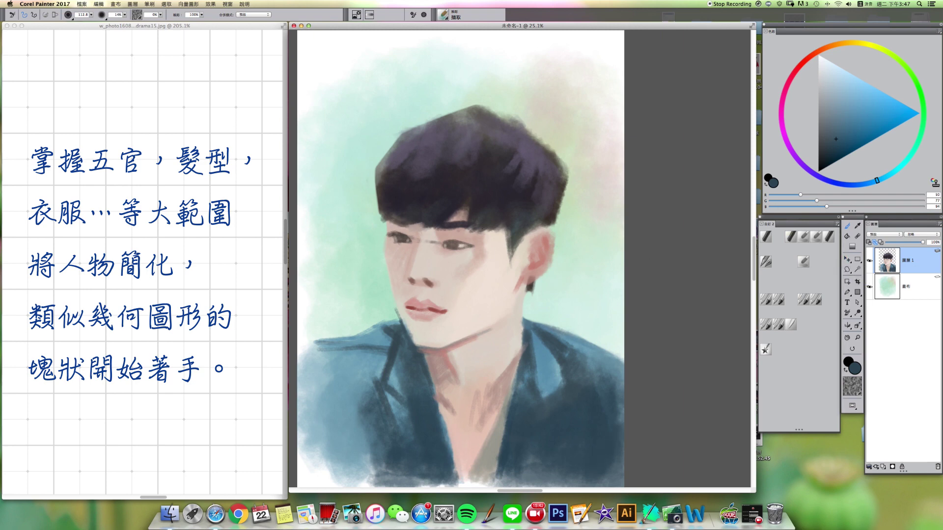
pyautogui.moveTo(362, 200); pyautogui.dragTo(365, 195)
pyautogui.press('super+z')
pyautogui.click(847, 270)
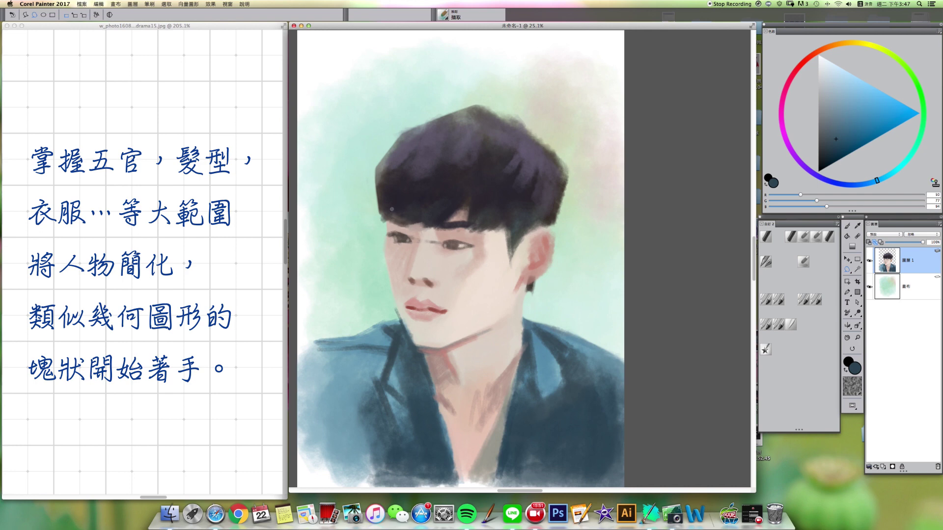
pyautogui.click(801, 240)
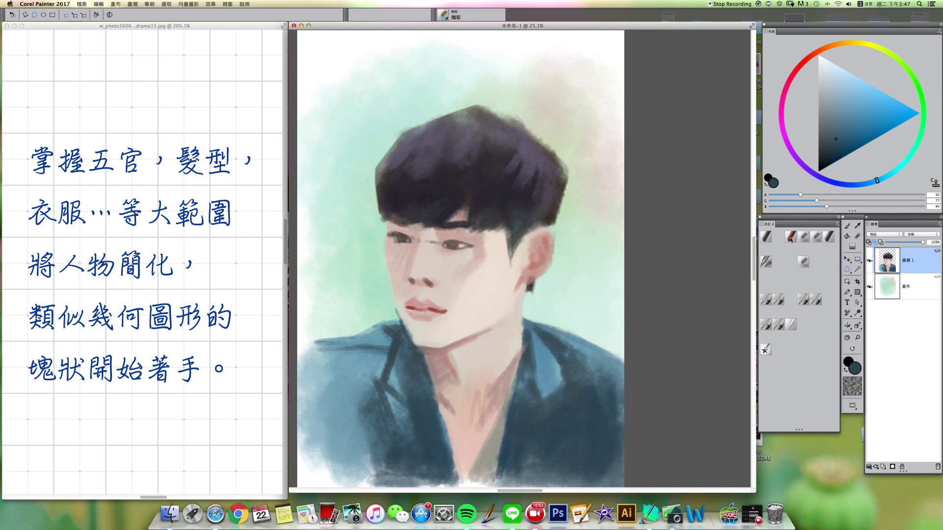
# - Clean up the outer edge of the jaw above the left collar with a small Eraser
pyautogui.click(805, 262)
pyautogui.press('n')
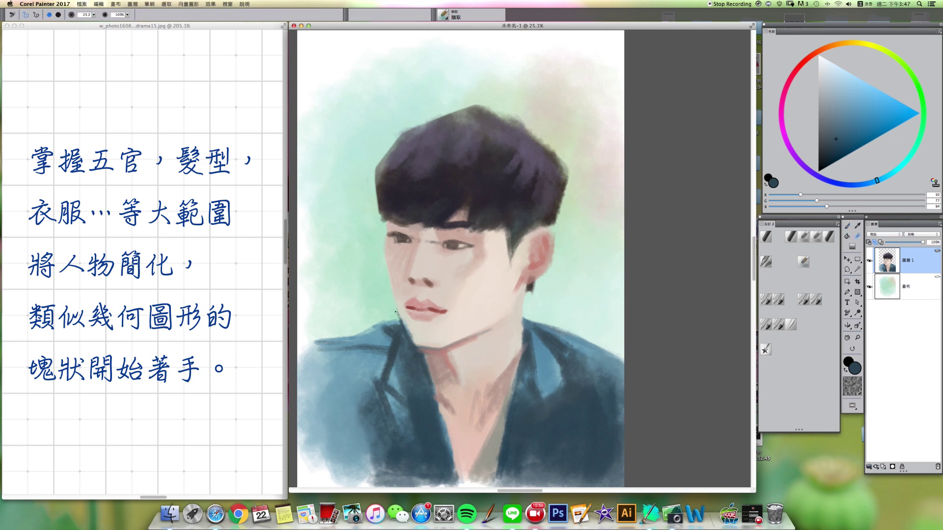
pyautogui.click(767, 236)
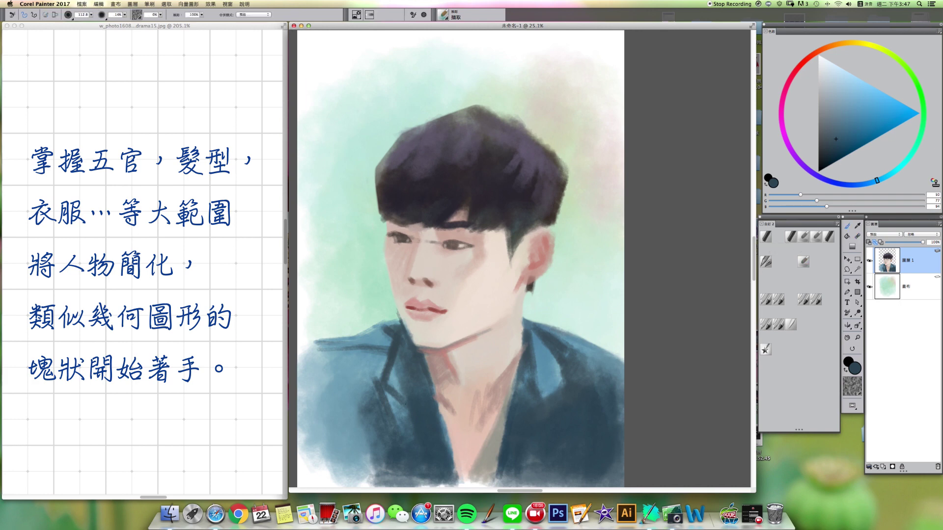
# - Lasso the fringe together with the brow area and feather the selection
pyautogui.click(848, 270)
pyautogui.moveTo(366, 194); pyautogui.dragTo(368, 172)
pyautogui.moveTo(435, 183)
pyautogui.mouseDown()
pyautogui.moveTo(515, 190)
pyautogui.moveTo(562, 234)
pyautogui.mouseUp()
pyautogui.moveTo(508, 275)
pyautogui.mouseDown()
pyautogui.moveTo(487, 245)
pyautogui.moveTo(386, 228)
pyautogui.mouseUp()
pyautogui.rightClick(386, 195)
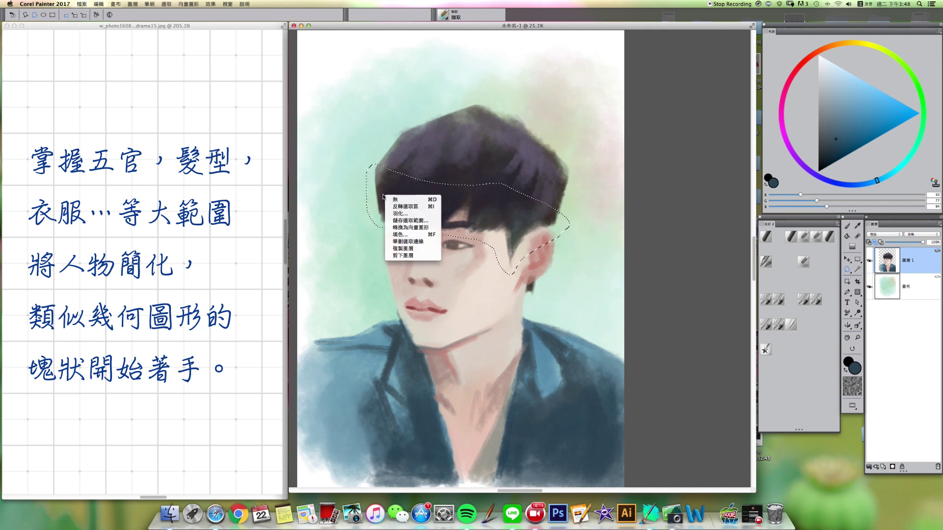
pyautogui.click(395, 215)
pyautogui.click(493, 155)
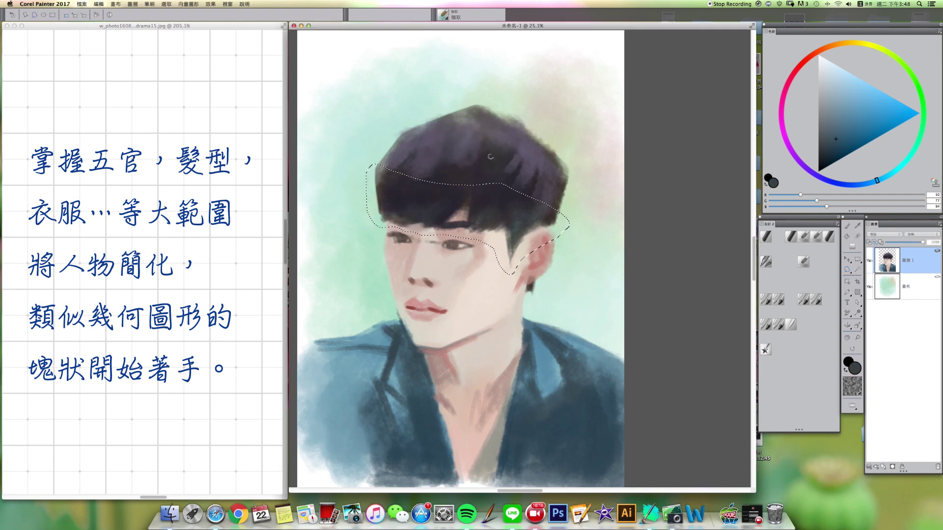
# - Copy the selected fringe area onto a new layer and collapse it with the portrait layer
pyautogui.press('super+c')
pyautogui.press('super+v')
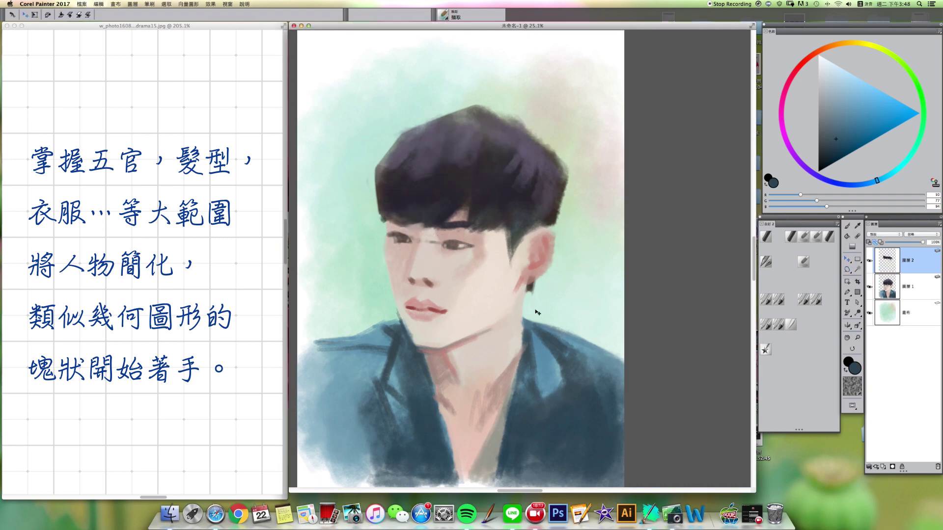
pyautogui.keyDown('shift'); pyautogui.click(910, 286); pyautogui.keyUp('shift')
pyautogui.click(869, 466)
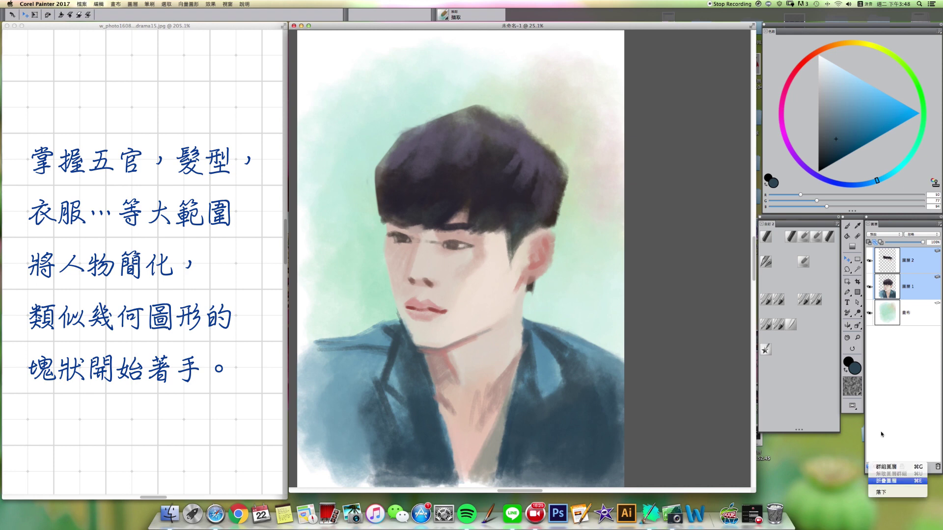
pyautogui.click(887, 481)
pyautogui.press('b')
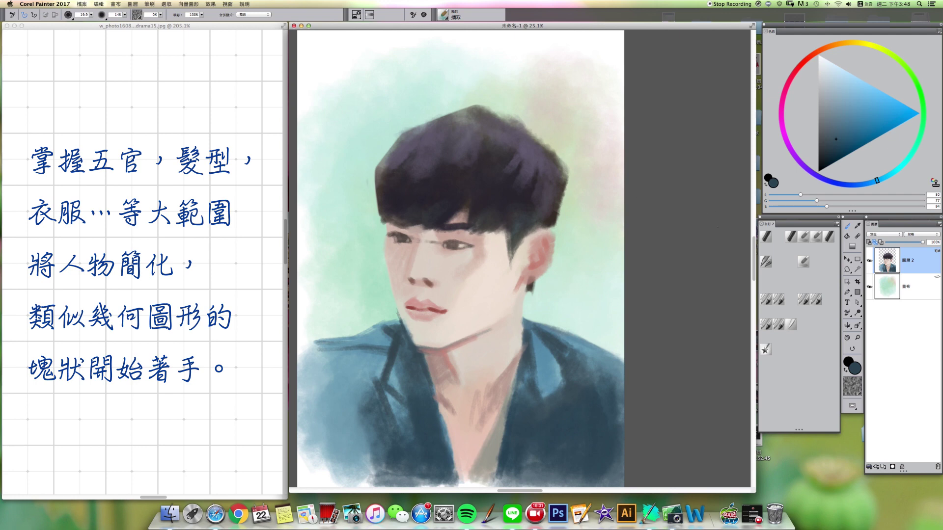
# - Lasso the right side of the hair, ear and jacket and nudge that portion slightly left
pyautogui.press('l')
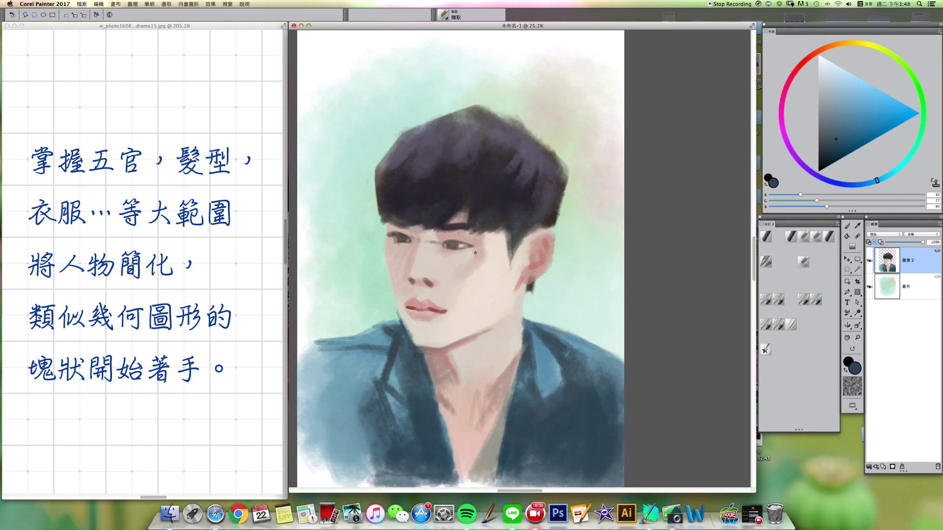
pyautogui.moveTo(580, 160)
pyautogui.mouseDown()
pyautogui.moveTo(585, 194)
pyautogui.moveTo(556, 275)
pyautogui.moveTo(624, 468)
pyautogui.mouseUp()
pyautogui.moveTo(497, 410)
pyautogui.mouseDown()
pyautogui.moveTo(509, 288)
pyautogui.moveTo(565, 153)
pyautogui.mouseUp()
pyautogui.press('f')
pyautogui.click(554, 313)
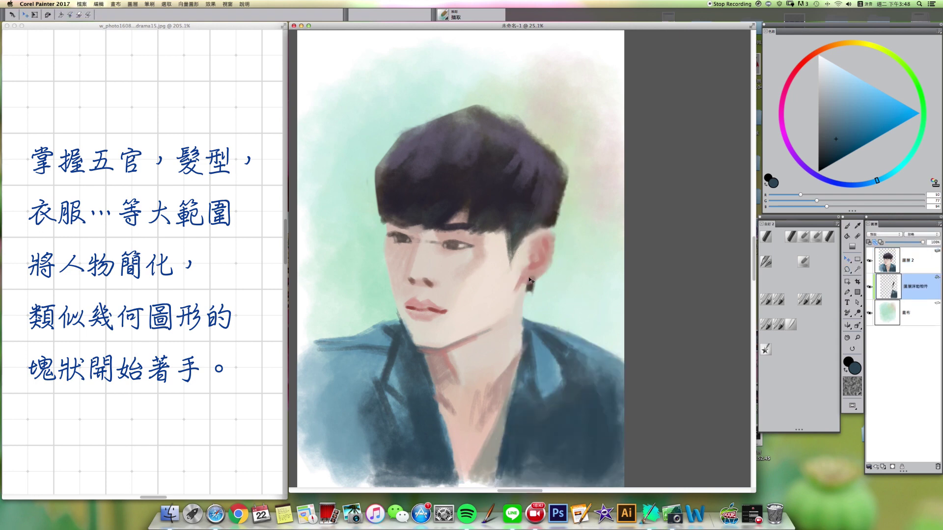
pyautogui.press('Left')
pyautogui.press('Left')
pyautogui.press('Left')
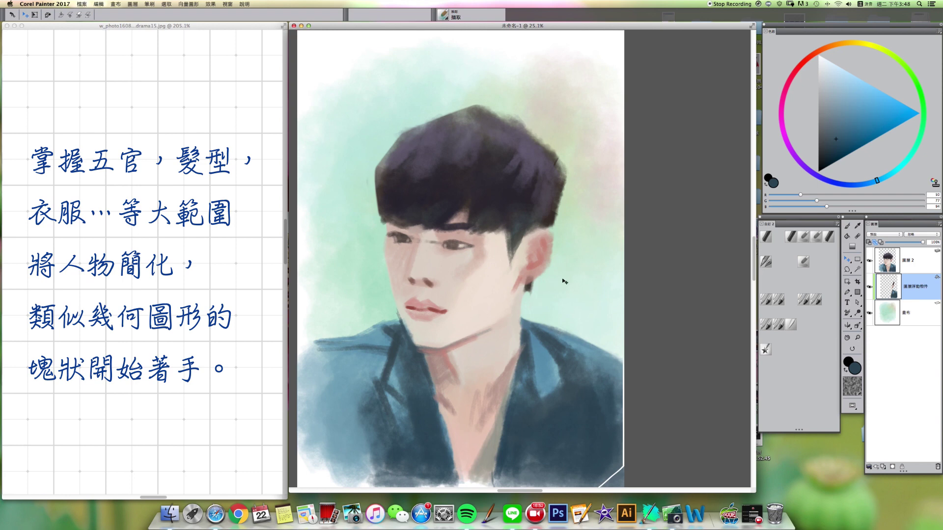
pyautogui.press('b')
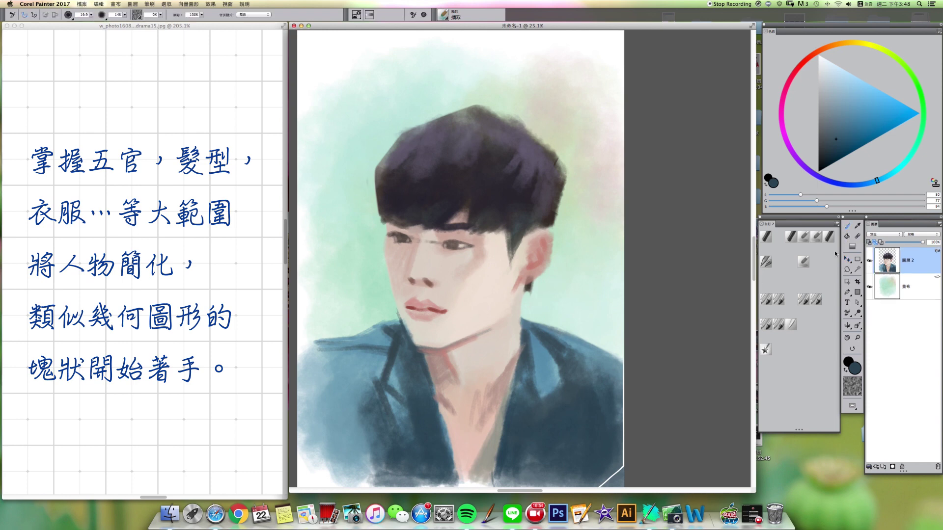
# - Fill the gap at the jacket's right canvas edge with sampled dark blues
pyautogui.keyDown('alt'); pyautogui.click(599, 404); pyautogui.keyUp('alt')
pyautogui.press('[')
pyautogui.moveTo(619, 399)
pyautogui.mouseDown()
pyautogui.moveTo(621, 471)
pyautogui.moveTo(602, 485)
pyautogui.moveTo(622, 466)
pyautogui.moveTo(621, 383)
pyautogui.moveTo(618, 408)
pyautogui.mouseUp()
pyautogui.press(']')
pyautogui.keyDown('alt'); pyautogui.click(607, 456); pyautogui.keyUp('alt')
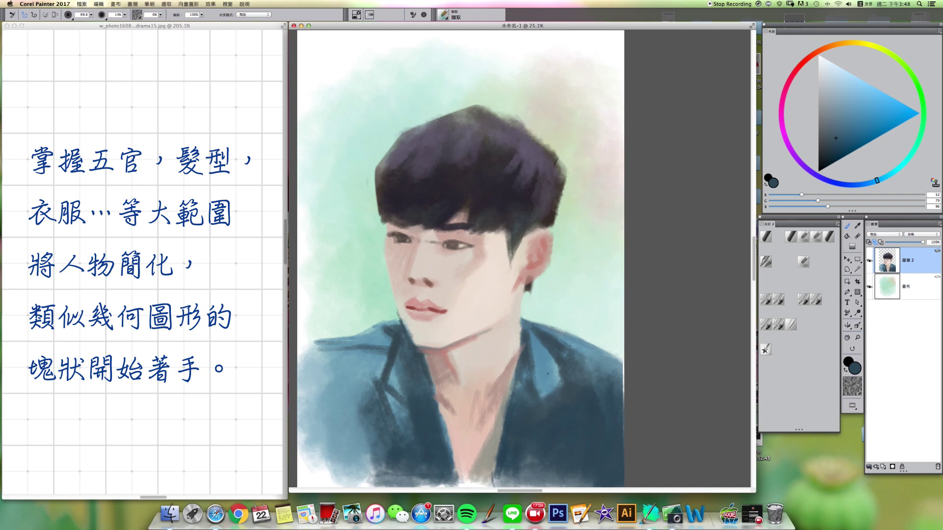
# - Lasso the left eye, feather the selection and copy the eye onto a new layer
pyautogui.click(847, 270)
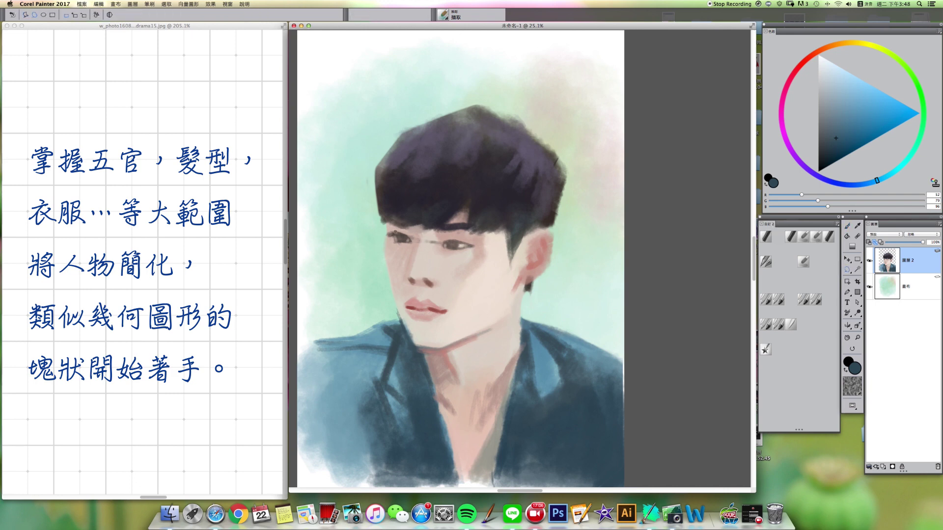
pyautogui.moveTo(391, 228); pyautogui.dragTo(392, 249)
pyautogui.rightClick(401, 238)
pyautogui.click(412, 257)
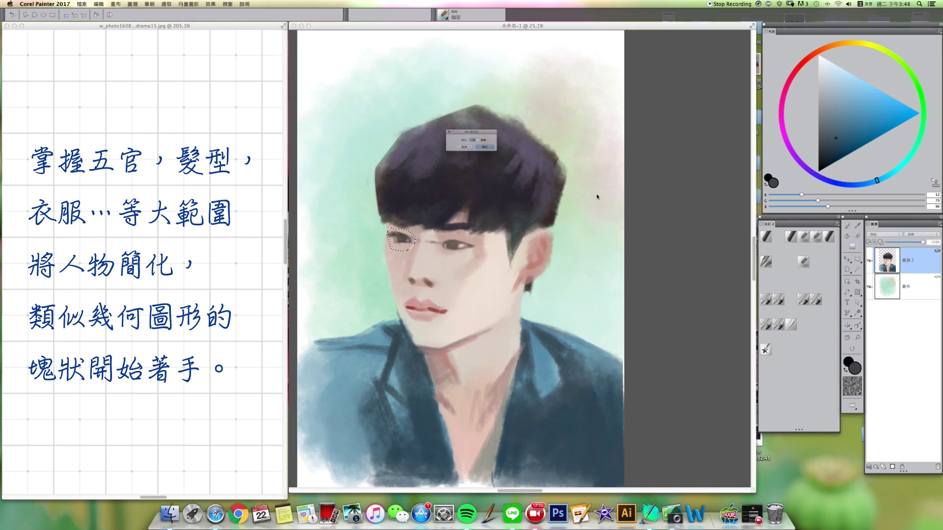
pyautogui.click(500, 153)
pyautogui.press('super+c')
pyautogui.press('super+v')
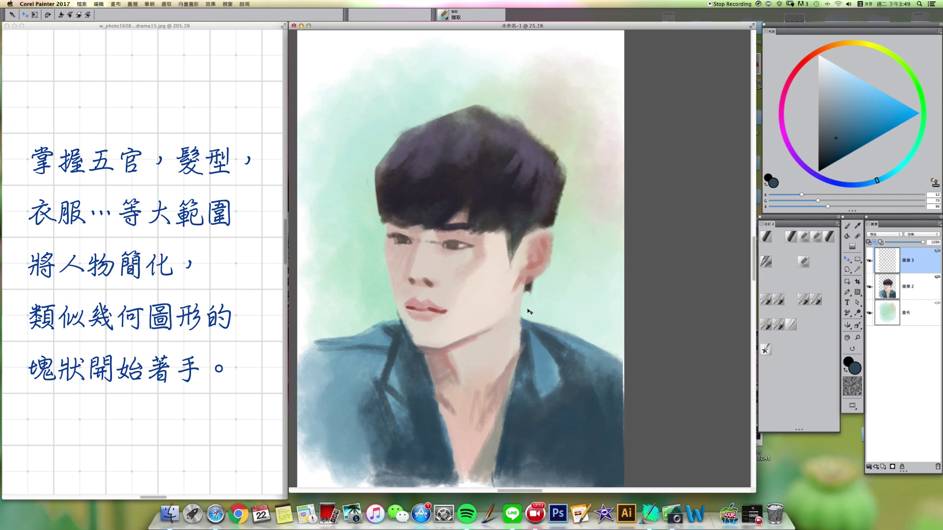
# - Collapse the copied eye layer with the portrait layer and return to the brush
pyautogui.keyDown('shift'); pyautogui.click(923, 296); pyautogui.keyUp('shift')
pyautogui.click(869, 467)
pyautogui.click(899, 483)
pyautogui.press('b')
# - Trim the hair's outer contour along the left side and crown with a small Eraser
pyautogui.hotkey('ctrl', 'space')
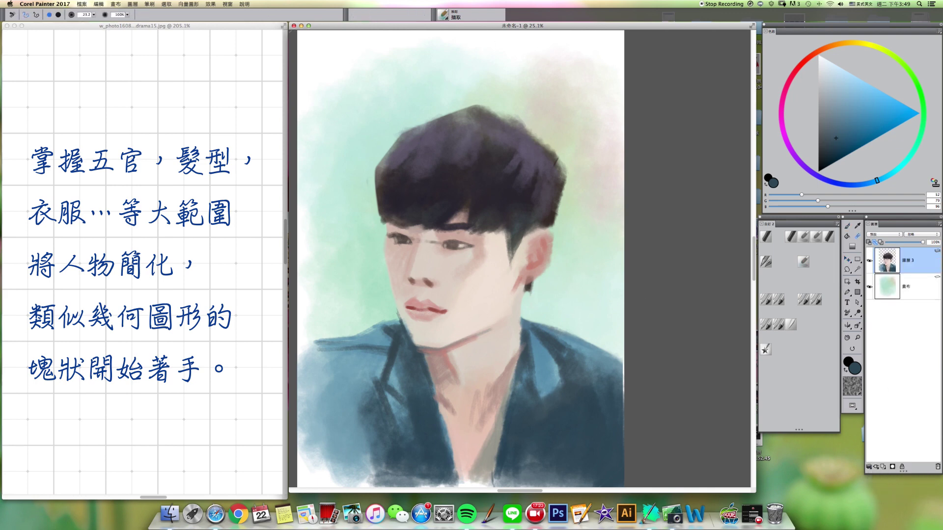
pyautogui.press('[')
pyautogui.click(803, 262)
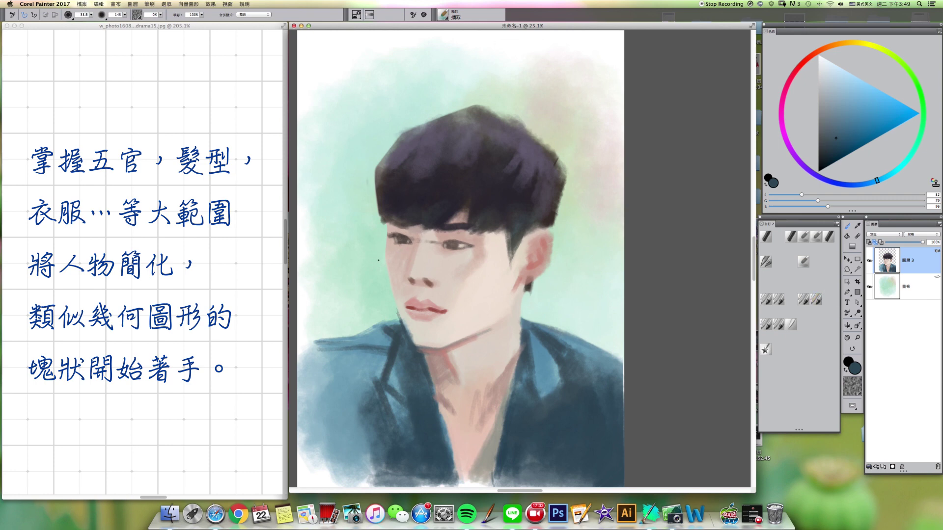
pyautogui.press('n')
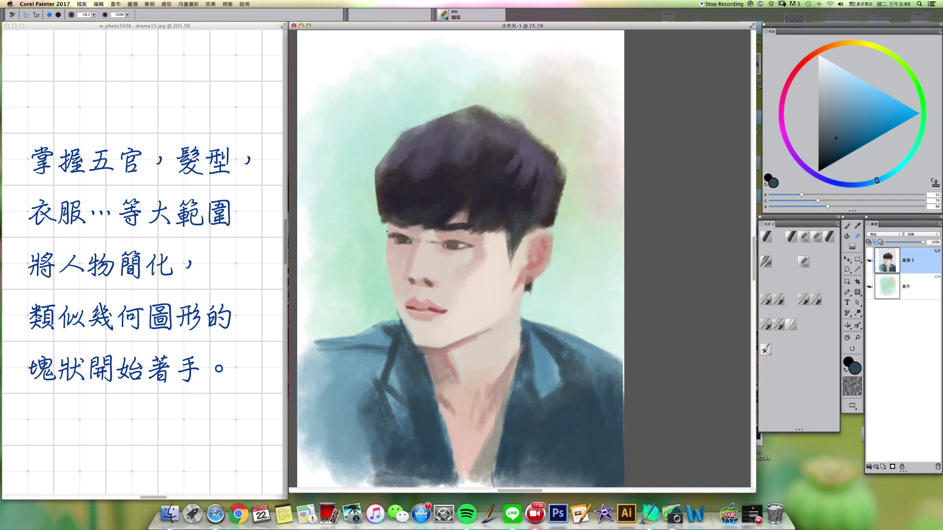
pyautogui.press('b')
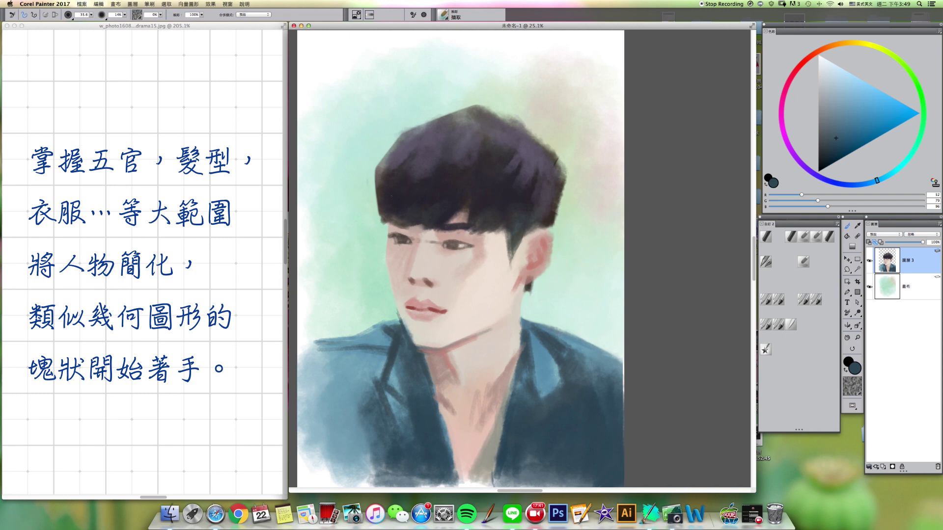
pyautogui.press('n')
pyautogui.moveTo(374, 189)
pyautogui.mouseDown()
pyautogui.moveTo(377, 208)
pyautogui.moveTo(377, 187)
pyautogui.moveTo(410, 129)
pyautogui.moveTo(377, 173)
pyautogui.moveTo(400, 132)
pyautogui.moveTo(379, 159)
pyautogui.mouseUp()
pyautogui.moveTo(411, 129); pyautogui.dragTo(484, 107)
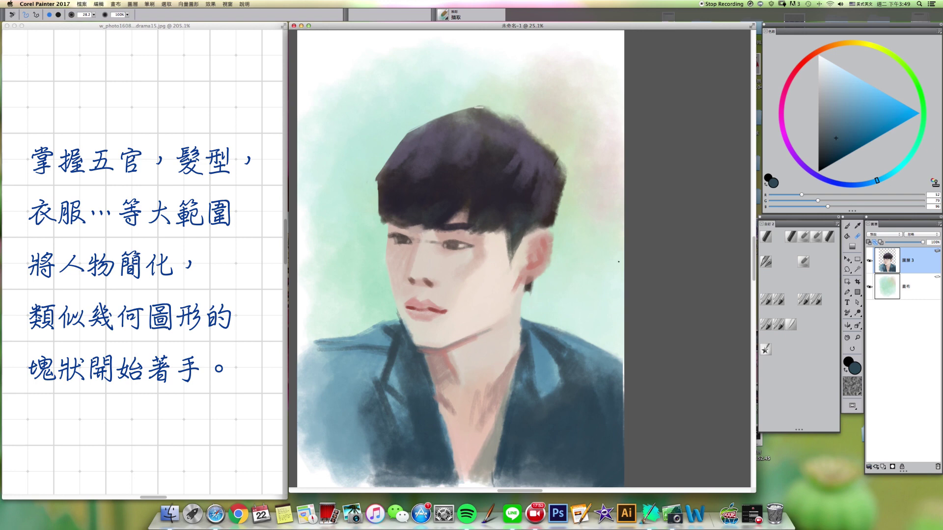
# - Tidy the left cheek and jaw contour and repaint the adjoining collar with sampled jacket blue
pyautogui.click(803, 262)
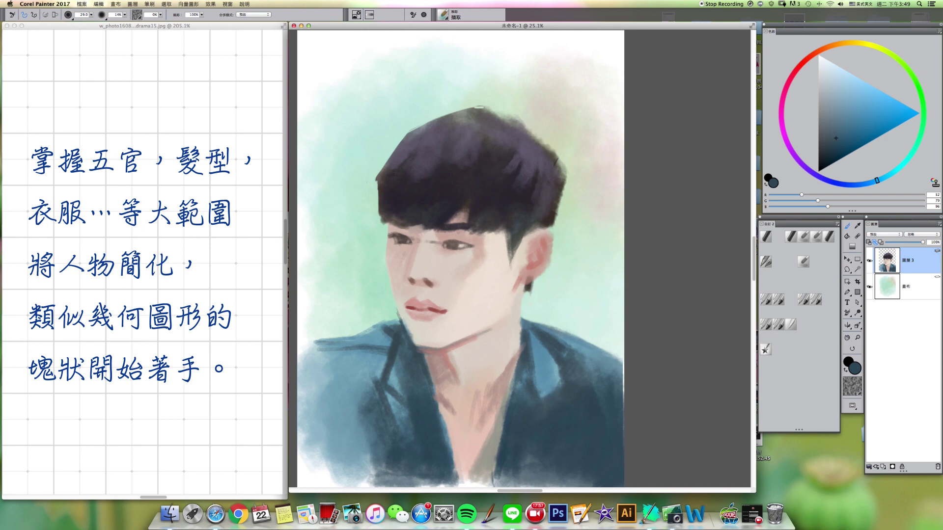
pyautogui.keyDown('alt'); pyautogui.click(415, 268); pyautogui.keyUp('alt')
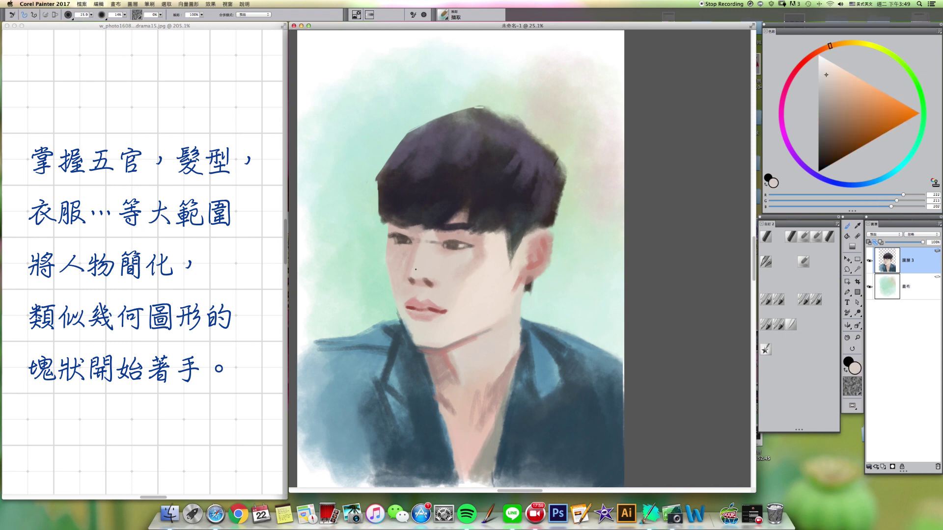
pyautogui.keyDown('alt'); pyautogui.click(416, 268); pyautogui.keyUp('alt')
pyautogui.press('n')
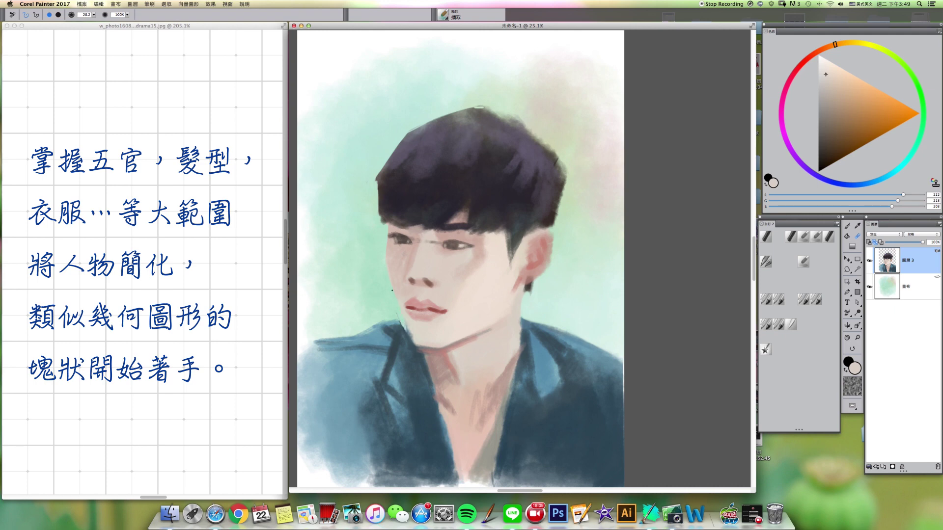
pyautogui.press('b')
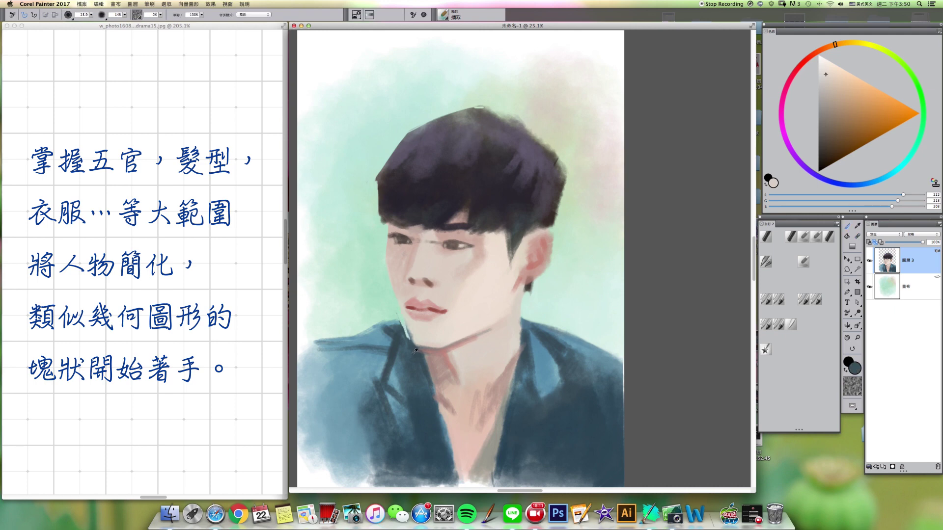
pyautogui.keyDown('alt'); pyautogui.click(415, 350); pyautogui.keyUp('alt')
pyautogui.moveTo(402, 321)
pyautogui.mouseDown()
pyautogui.moveTo(409, 338)
pyautogui.moveTo(404, 327)
pyautogui.mouseUp()
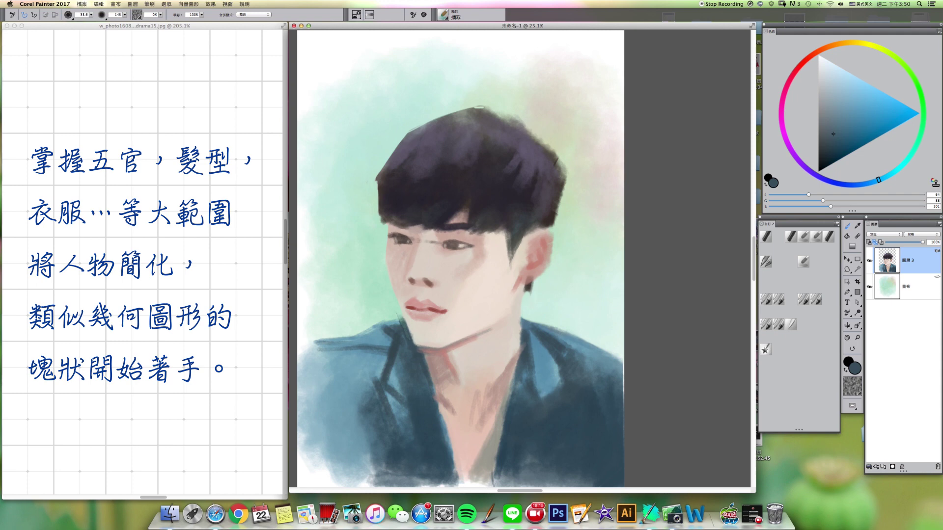
pyautogui.moveTo(415, 342)
pyautogui.mouseDown()
pyautogui.moveTo(420, 349)
pyautogui.moveTo(398, 319)
pyautogui.moveTo(377, 324)
pyautogui.moveTo(394, 335)
pyautogui.moveTo(387, 346)
pyautogui.mouseUp()
# - Refine the right eye's lids and surrounding skin with sampled skin and shadow tones using a small brush
pyautogui.keyDown('alt'); pyautogui.click(451, 237); pyautogui.keyUp('alt')
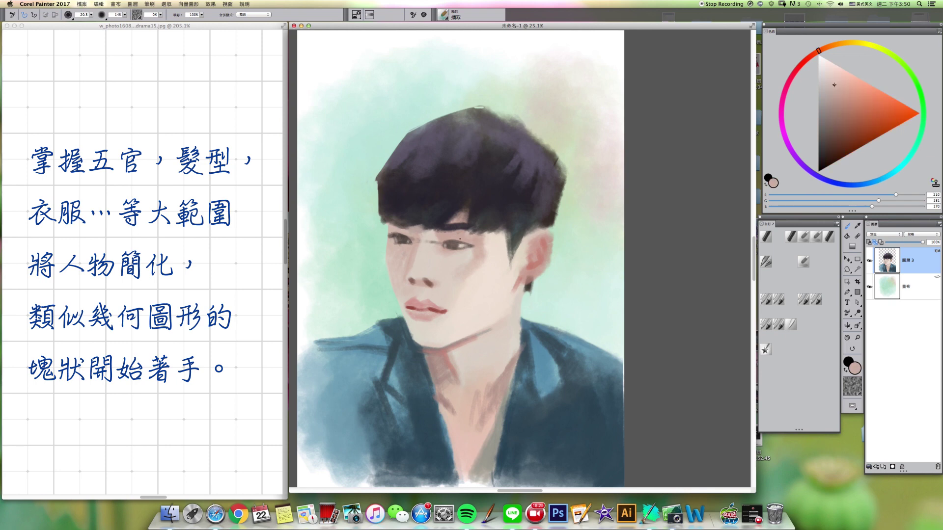
pyautogui.keyDown('alt'); pyautogui.click(457, 250); pyautogui.keyUp('alt')
pyautogui.press('[')
pyautogui.keyDown('alt'); pyautogui.click(457, 249); pyautogui.keyUp('alt')
pyautogui.keyDown('alt'); pyautogui.click(461, 248); pyautogui.keyUp('alt')
pyautogui.press('[')
pyautogui.press('[')
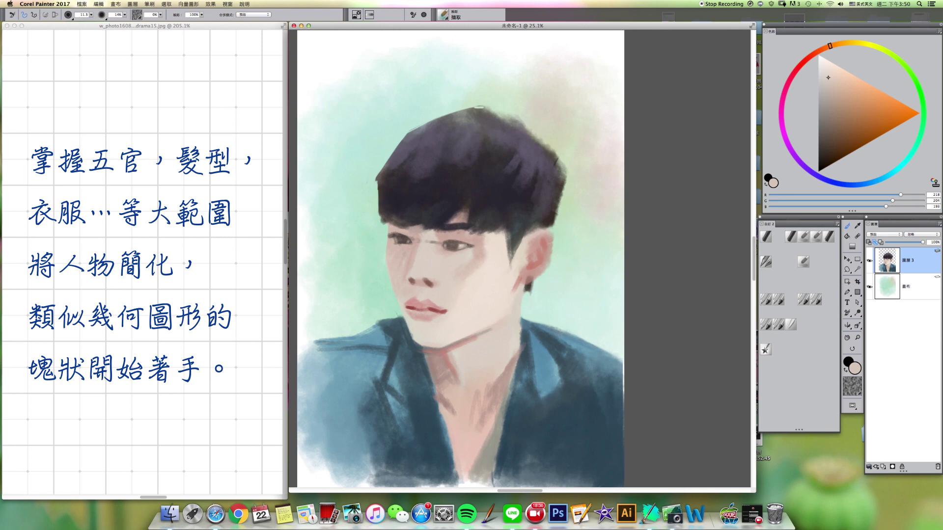
pyautogui.keyDown('alt'); pyautogui.click(450, 248); pyautogui.keyUp('alt')
pyautogui.keyDown('alt'); pyautogui.click(450, 256); pyautogui.keyUp('alt')
pyautogui.keyDown('alt'); pyautogui.click(442, 245); pyautogui.keyUp('alt')
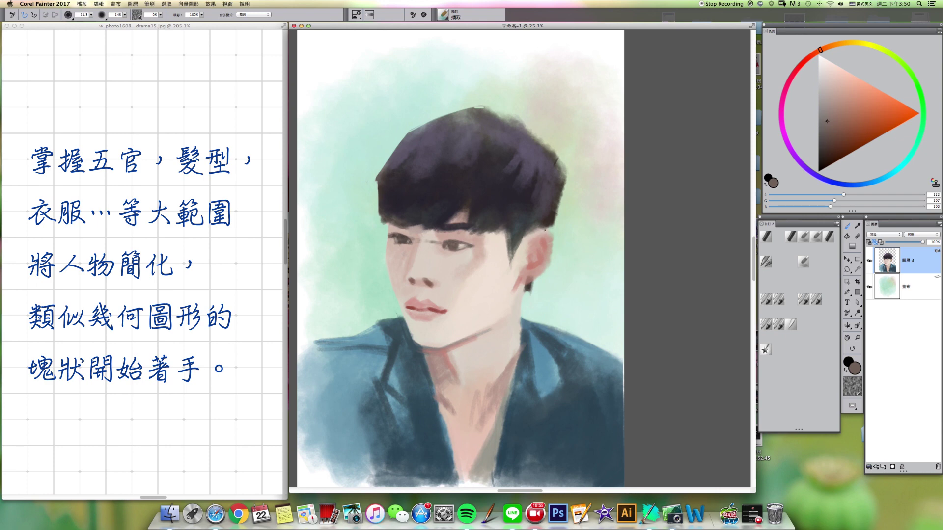
# - Refine the ear's shape and inner shading with sampled light skin and pink tones
pyautogui.keyDown('alt'); pyautogui.click(529, 242); pyautogui.keyUp('alt')
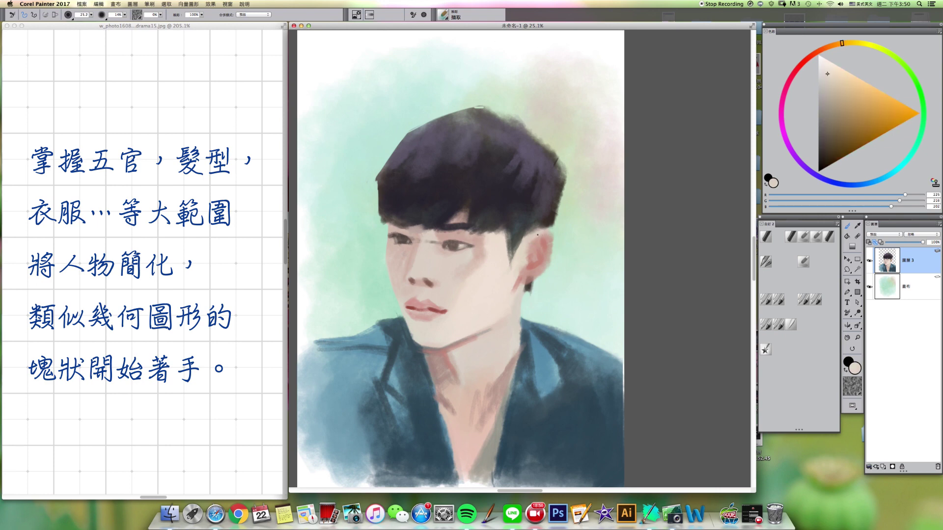
pyautogui.keyDown('alt'); pyautogui.click(527, 259); pyautogui.keyUp('alt')
pyautogui.keyDown('alt'); pyautogui.click(521, 289); pyautogui.keyUp('alt')
pyautogui.keyDown('alt'); pyautogui.click(535, 271); pyautogui.keyUp('alt')
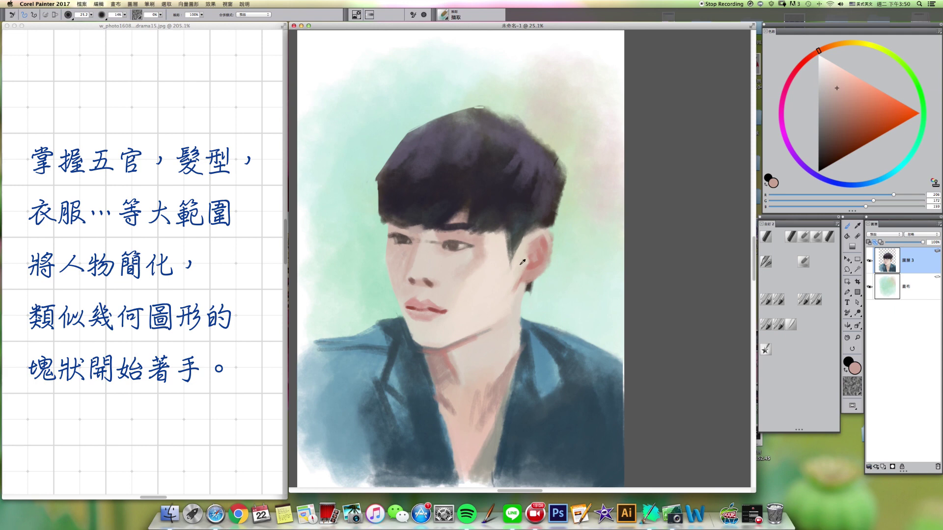
pyautogui.keyDown('alt'); pyautogui.click(529, 276); pyautogui.keyUp('alt')
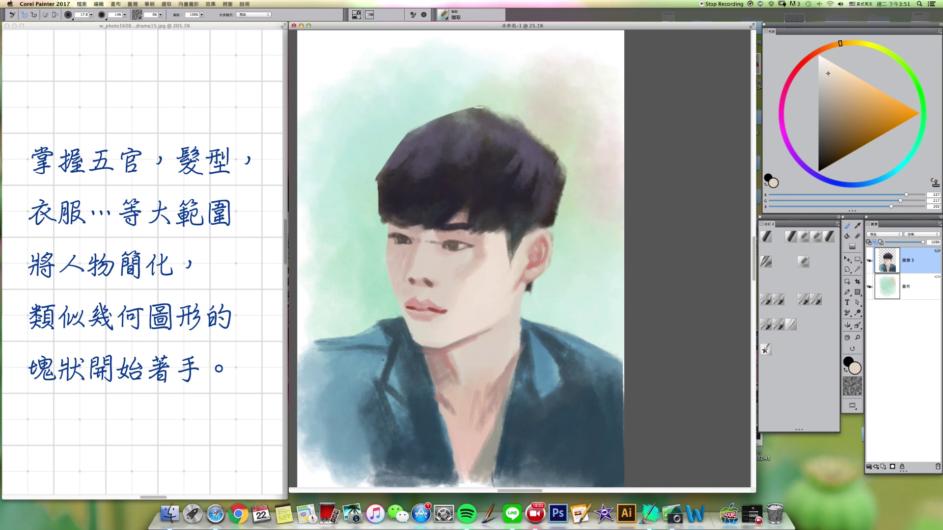
# - Refine the brow above the right eye and the fringe's lower edge with sampled skin and dark hair tones
pyautogui.keyDown('alt'); pyautogui.click(450, 233); pyautogui.keyUp('alt')
pyautogui.press(']')
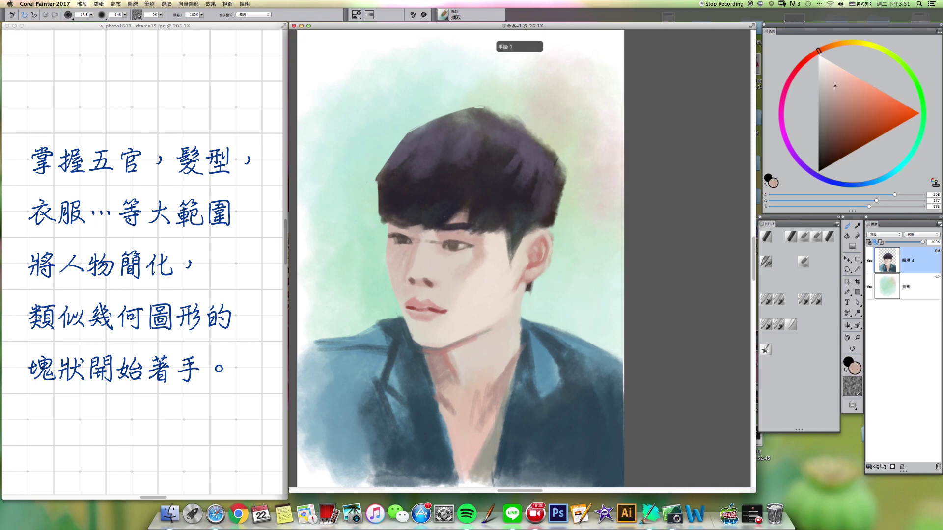
pyautogui.keyDown('alt'); pyautogui.click(450, 229); pyautogui.keyUp('alt')
pyautogui.moveTo(454, 218); pyautogui.dragTo(451, 220)
pyautogui.press('[')
pyautogui.press('[')
pyautogui.press('[')
pyautogui.press('[')
pyautogui.press('[')
pyautogui.press('[')
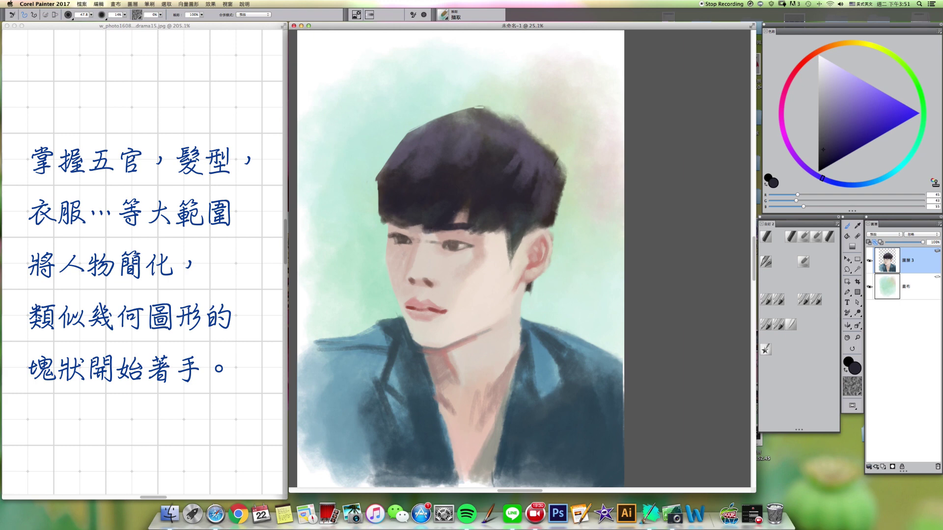
pyautogui.press(']')
pyautogui.press(']')
pyautogui.press(']')
pyautogui.moveTo(397, 225); pyautogui.dragTo(392, 224)
pyautogui.moveTo(454, 388)
pyautogui.mouseDown()
pyautogui.moveTo(462, 378)
pyautogui.moveTo(455, 385)
pyautogui.mouseUp()
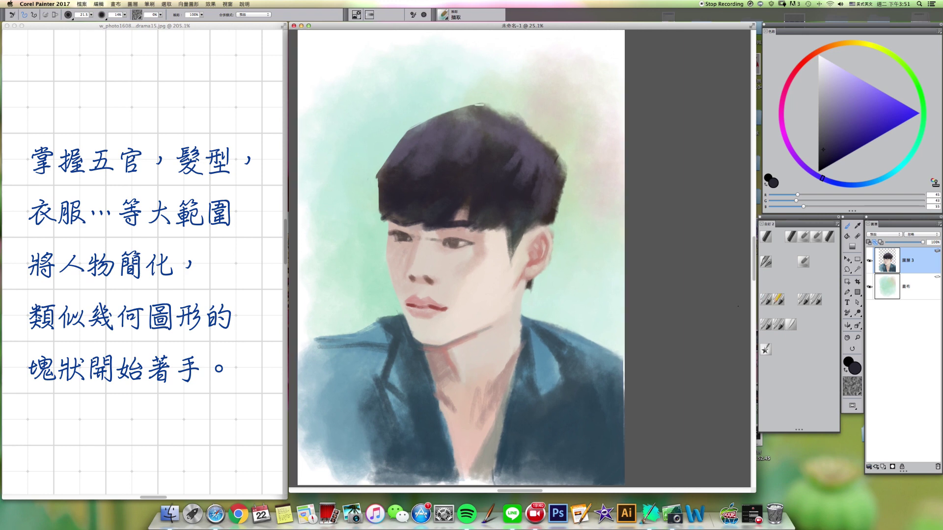
pyautogui.press('super+minus')
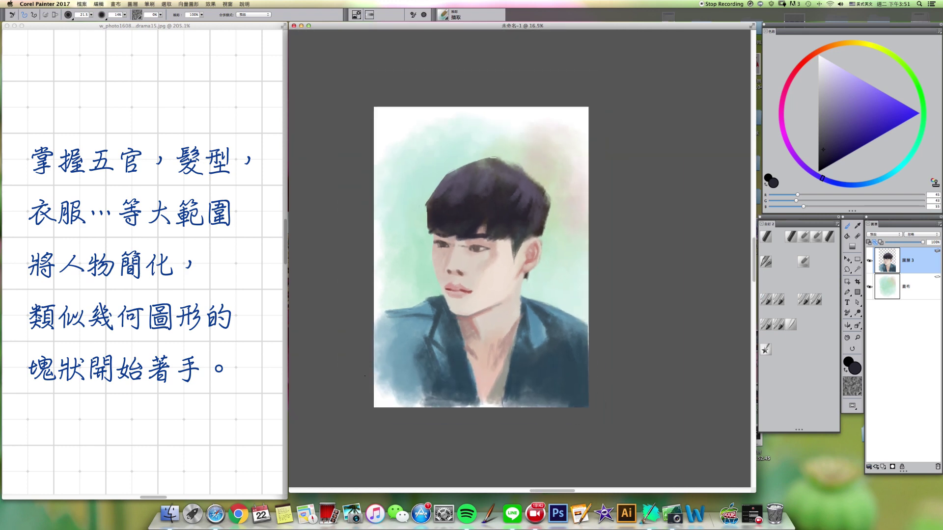
pyautogui.press('super+plus')
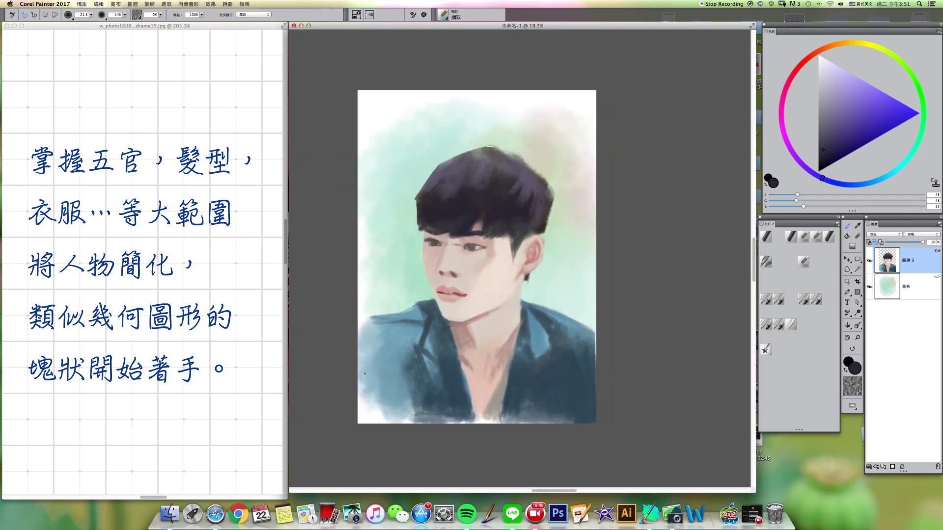
pyautogui.press('super+0')
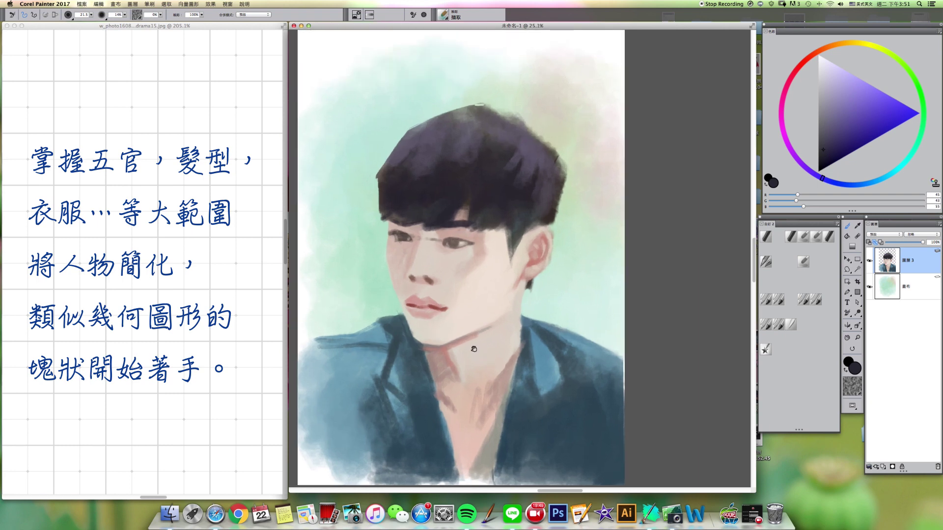
# - Refine the inner corners and lids of both eyes with sampled skin and shadow tones using a slightly smaller brush
pyautogui.moveTo(465, 367); pyautogui.dragTo(471, 372)
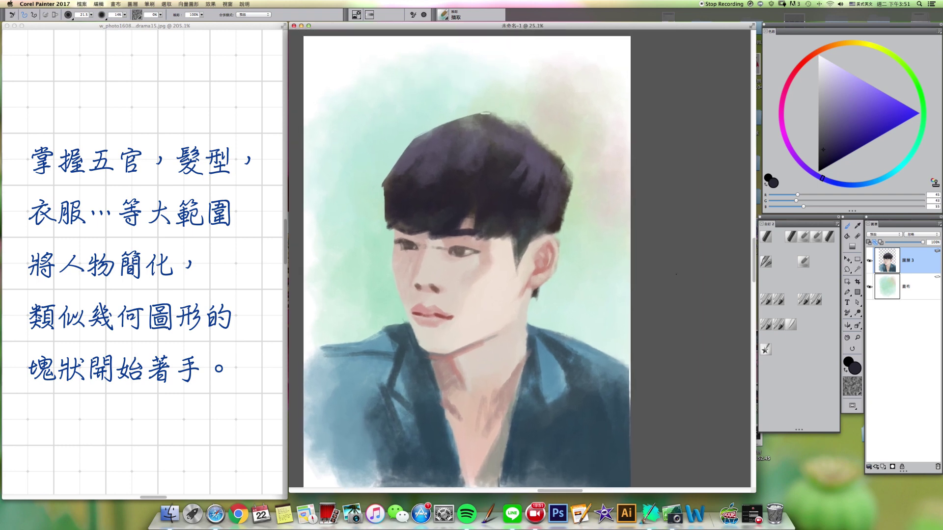
pyautogui.keyDown('alt'); pyautogui.keyDown('super'); pyautogui.moveTo(466, 263); pyautogui.dragTo(463, 251); pyautogui.keyUp('super'); pyautogui.keyUp('alt')
pyautogui.keyDown('alt'); pyautogui.click(463, 247); pyautogui.keyUp('alt')
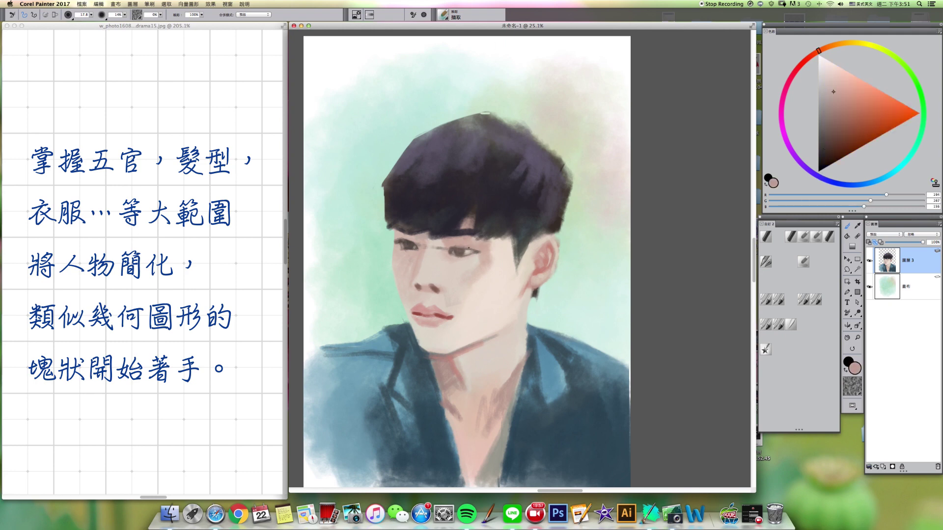
pyautogui.keyDown('alt'); pyautogui.click(467, 256); pyautogui.keyUp('alt')
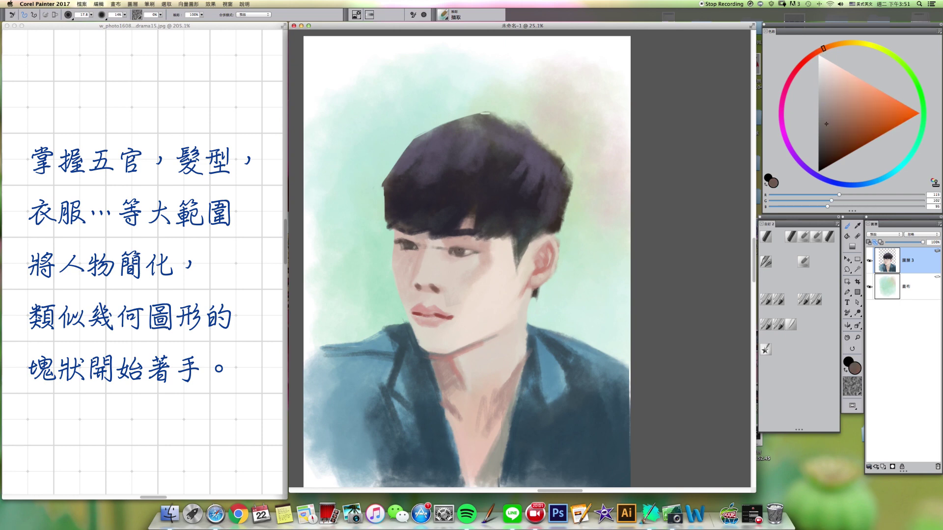
pyautogui.keyDown('alt'); pyautogui.click(463, 242); pyautogui.keyUp('alt')
pyautogui.keyDown('alt'); pyautogui.click(407, 239); pyautogui.keyUp('alt')
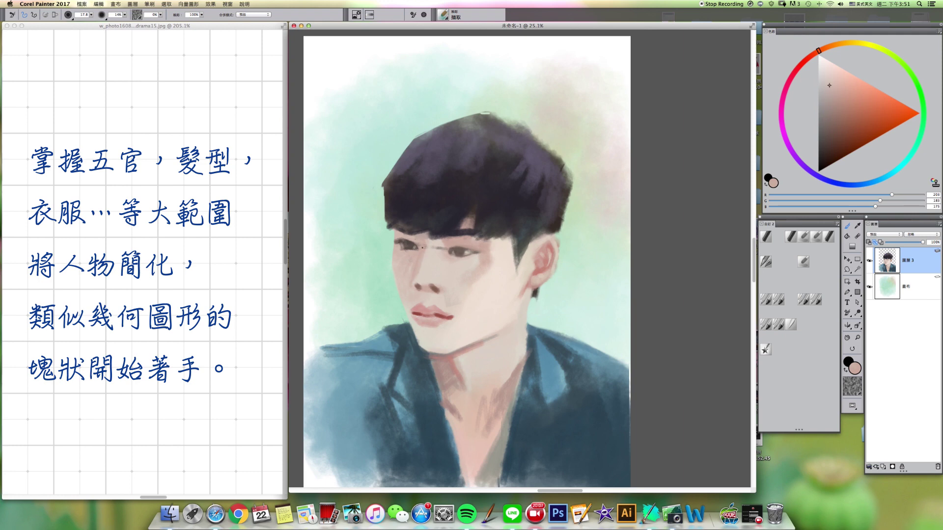
pyautogui.keyDown('alt'); pyautogui.click(489, 232); pyautogui.keyUp('alt')
pyautogui.keyDown('alt'); pyautogui.click(476, 240); pyautogui.keyUp('alt')
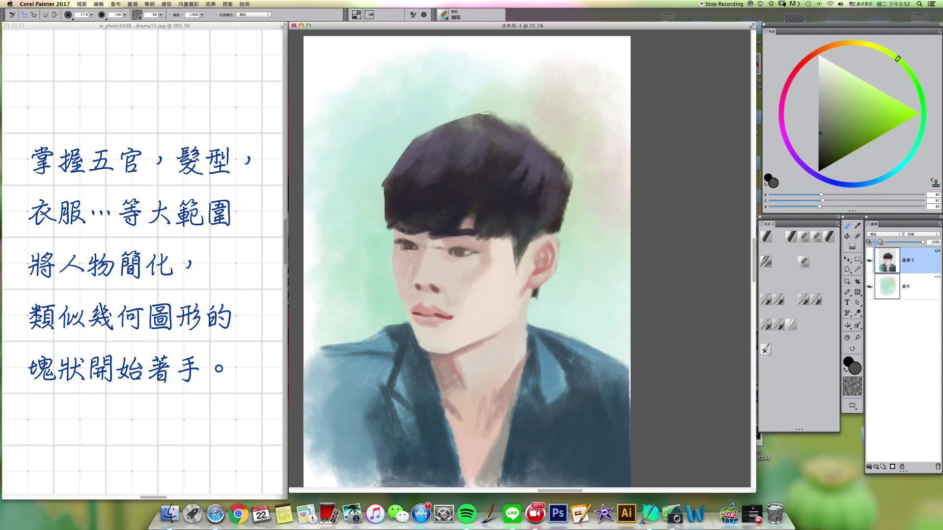
# - Sharpen the brow above the right eye and soften the upper nose bridge with sampled dark and skin tones
pyautogui.moveTo(459, 238); pyautogui.dragTo(471, 237)
pyautogui.keyDown('alt'); pyautogui.click(471, 226); pyautogui.keyUp('alt')
pyautogui.moveTo(462, 229); pyautogui.dragTo(474, 231)
pyautogui.keyDown('alt'); pyautogui.click(462, 238); pyautogui.keyUp('alt')
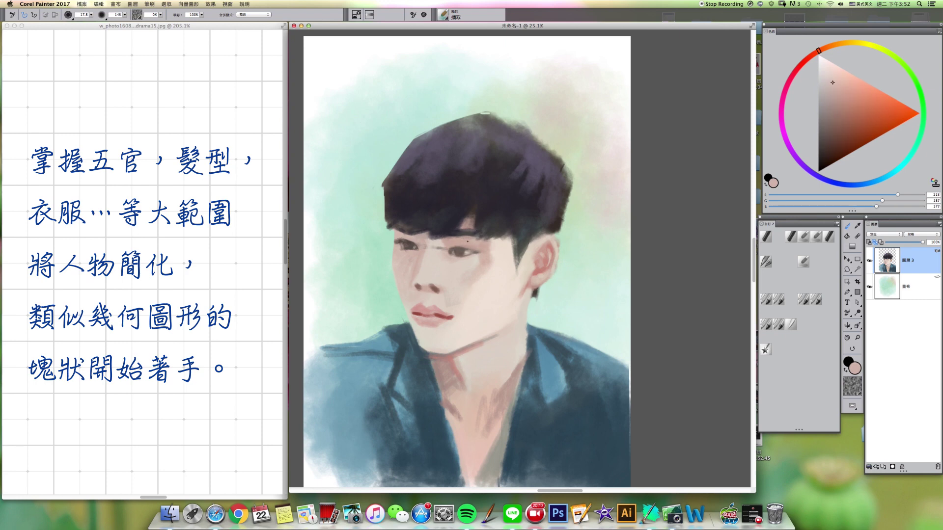
pyautogui.keyDown('alt'); pyautogui.click(444, 229); pyautogui.keyUp('alt')
pyautogui.keyDown('alt'); pyautogui.click(421, 237); pyautogui.keyUp('alt')
pyautogui.moveTo(430, 235); pyautogui.dragTo(435, 239)
# - Redefine the lips with sampled red and skin tones and touch up the shading along the lower jaw
pyautogui.keyDown('alt'); pyautogui.click(457, 319); pyautogui.keyUp('alt')
pyautogui.moveTo(456, 320); pyautogui.dragTo(444, 322)
pyautogui.keyDown('alt'); pyautogui.click(425, 310); pyautogui.keyUp('alt')
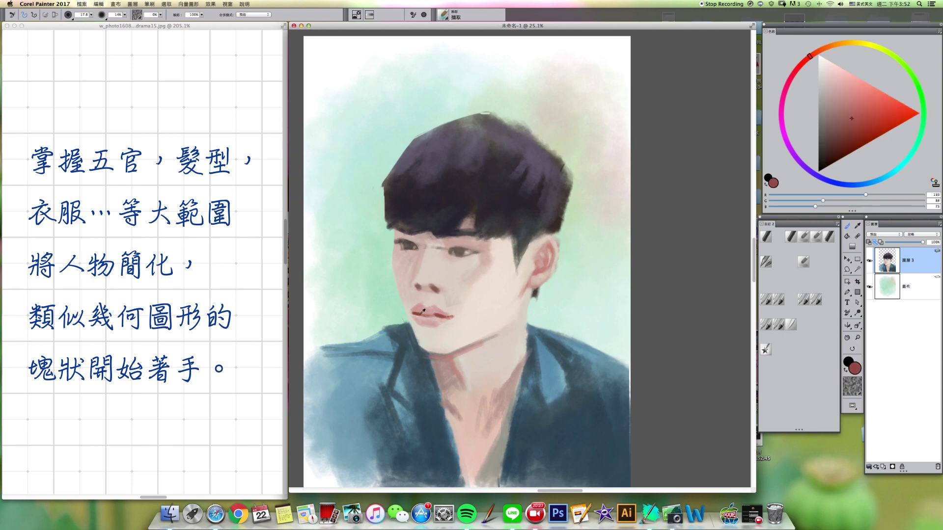
pyautogui.moveTo(422, 313); pyautogui.dragTo(417, 312)
pyautogui.keyDown('alt'); pyautogui.click(414, 305); pyautogui.keyUp('alt')
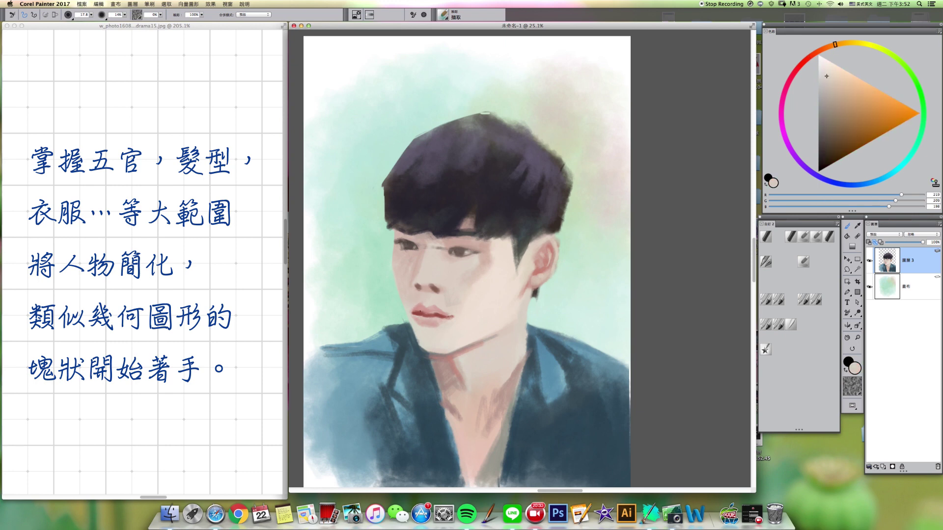
pyautogui.keyDown('alt'); pyautogui.click(413, 313); pyautogui.keyUp('alt')
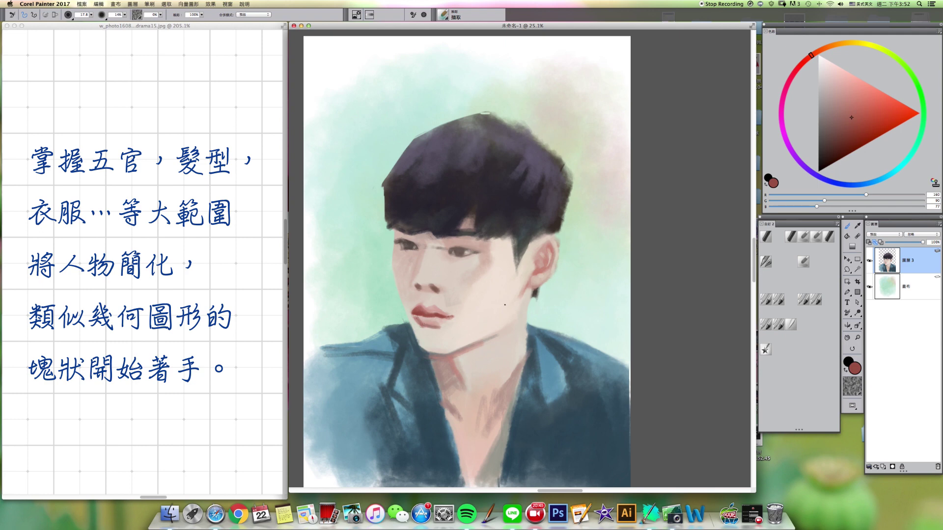
pyautogui.keyDown('alt'); pyautogui.click(473, 349); pyautogui.keyUp('alt')
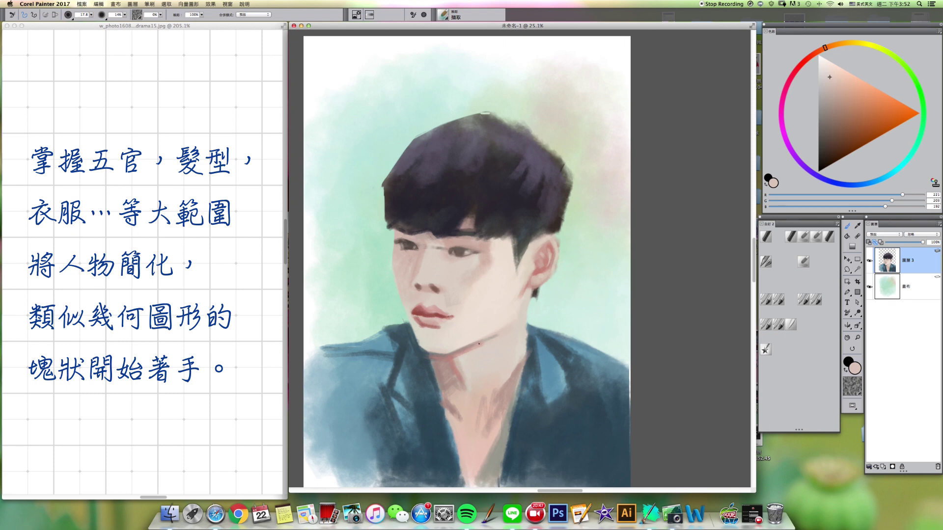
pyautogui.keyDown('alt'); pyautogui.click(475, 343); pyautogui.keyUp('alt')
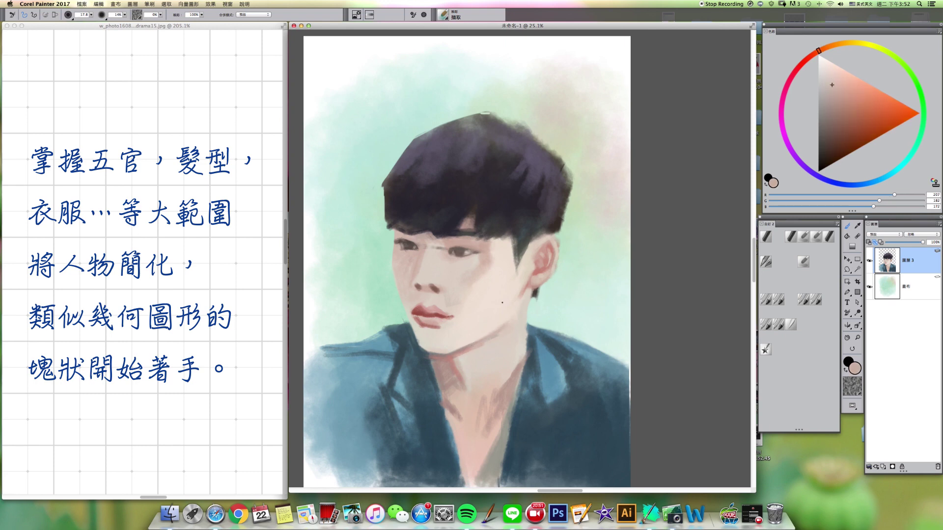
# - Refine the right eye's upper lid and outer lower corner with sampled light skin, reddish and dark tones using a smaller brush
pyautogui.keyDown('alt'); pyautogui.click(499, 251); pyautogui.keyUp('alt')
pyautogui.moveTo(465, 245); pyautogui.dragTo(485, 251)
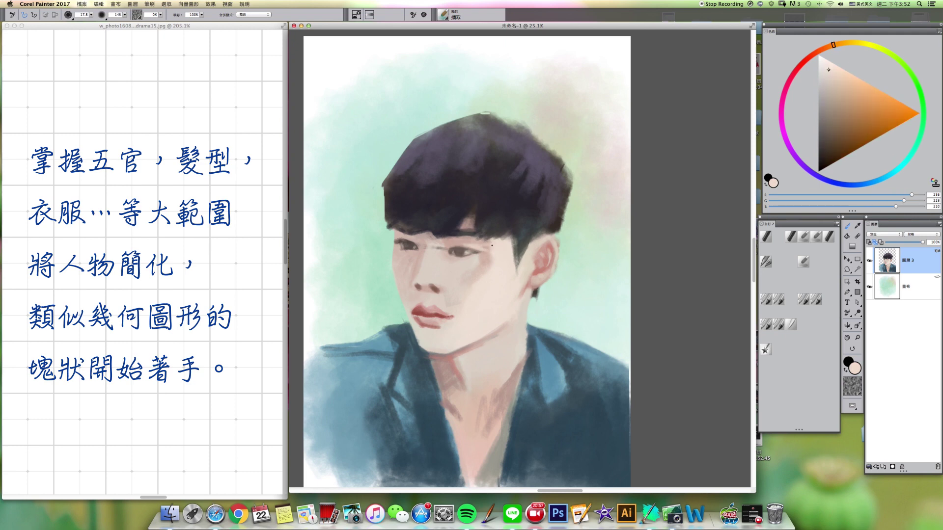
pyautogui.moveTo(457, 246); pyautogui.dragTo(464, 244)
pyautogui.keyDown('alt'); pyautogui.click(427, 309); pyautogui.keyUp('alt')
pyautogui.moveTo(472, 257); pyautogui.dragTo(474, 258)
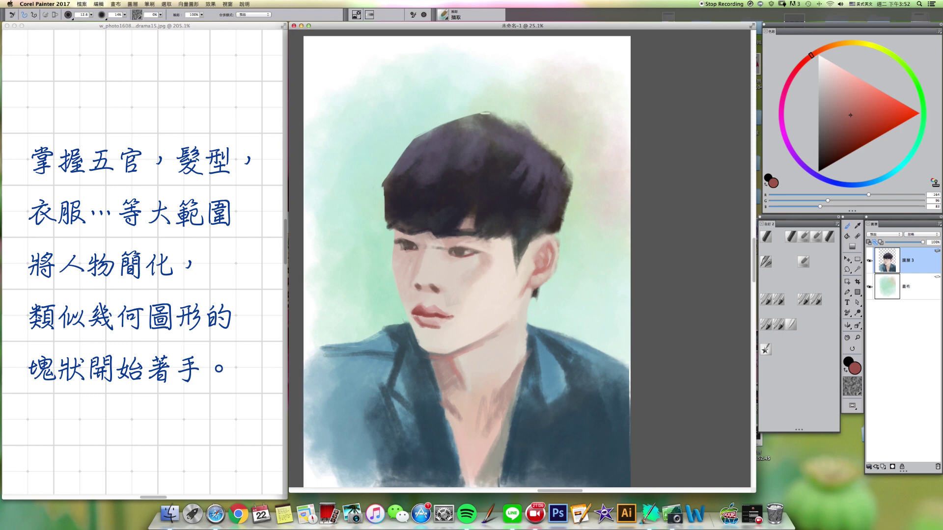
pyautogui.keyDown('alt'); pyautogui.click(460, 251); pyautogui.keyUp('alt')
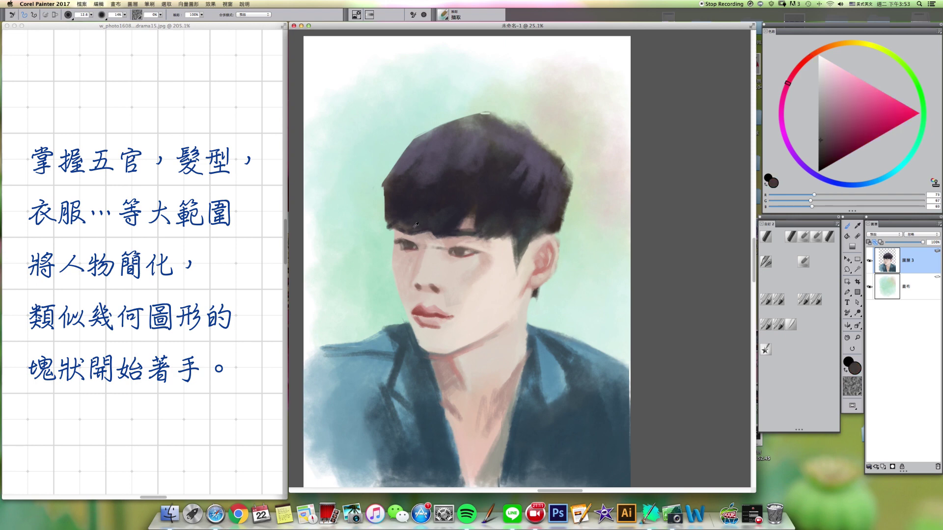
# - Touch up the nostrils, the area above the upper lip and the chin with sampled skin and shadow tones
pyautogui.keyDown('alt'); pyautogui.click(436, 281); pyautogui.keyUp('alt')
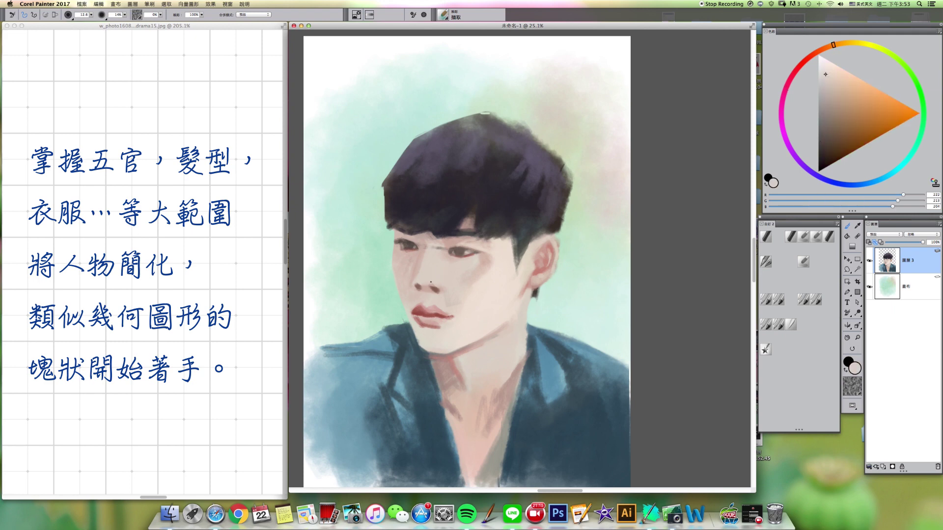
pyautogui.keyDown('alt'); pyautogui.click(431, 295); pyautogui.keyUp('alt')
pyautogui.keyDown('alt'); pyautogui.click(432, 290); pyautogui.keyUp('alt')
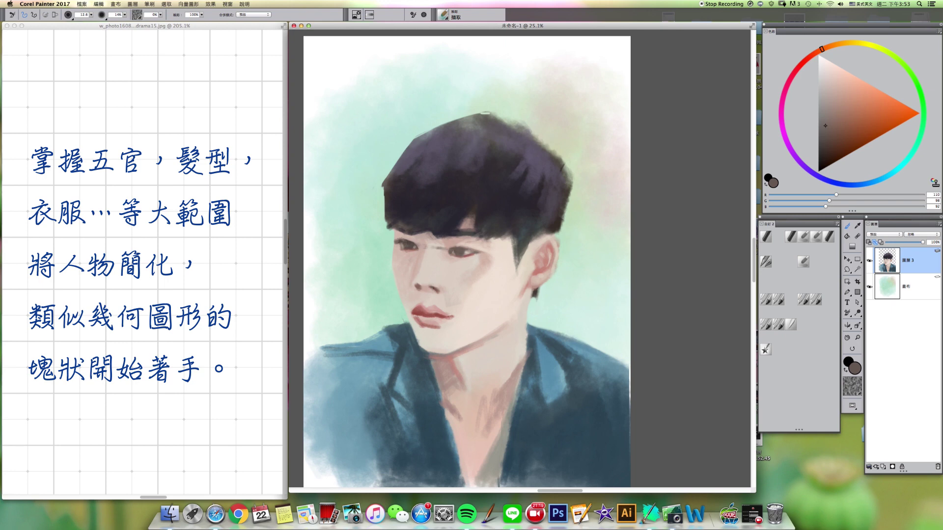
pyautogui.keyDown('alt'); pyautogui.click(487, 257); pyautogui.keyUp('alt')
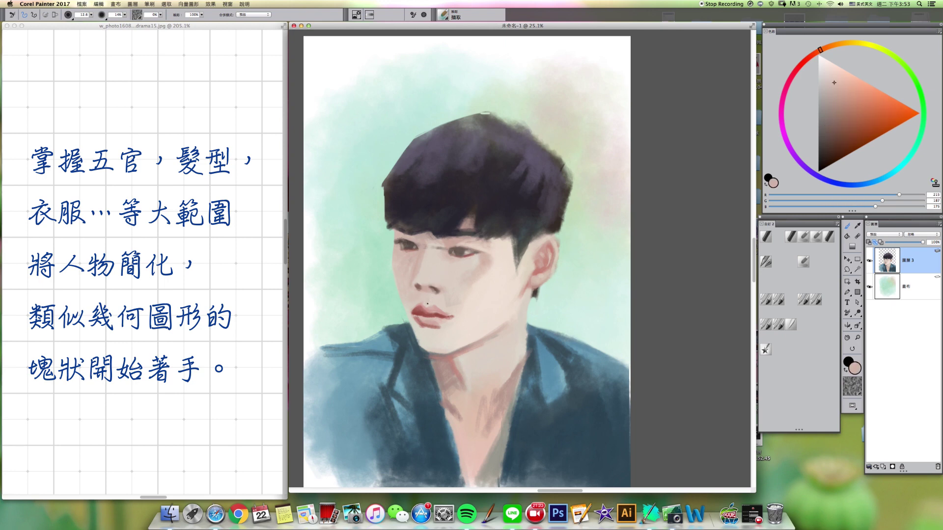
pyautogui.keyDown('alt'); pyautogui.click(459, 339); pyautogui.keyUp('alt')
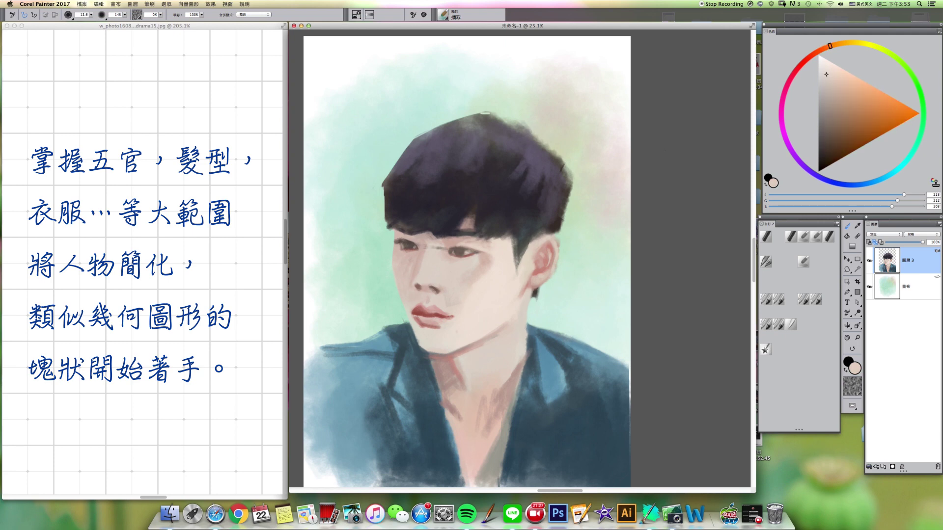
# - Save the painting as a Photoshop file named 01 in a different folder
pyautogui.press('super+shift+s')
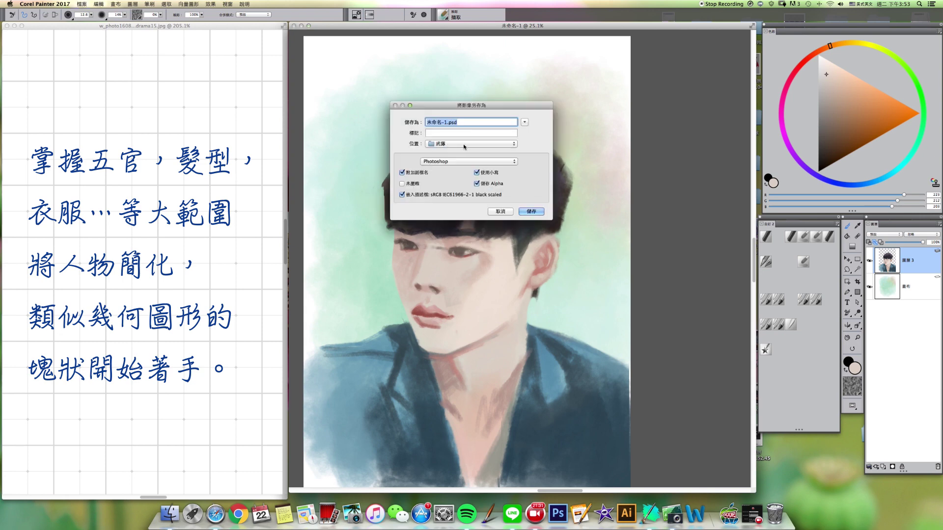
pyautogui.click(464, 146)
pyautogui.click(450, 189)
pyautogui.click(453, 144)
pyautogui.click(454, 244)
pyautogui.write('01')
pyautogui.click(529, 212)
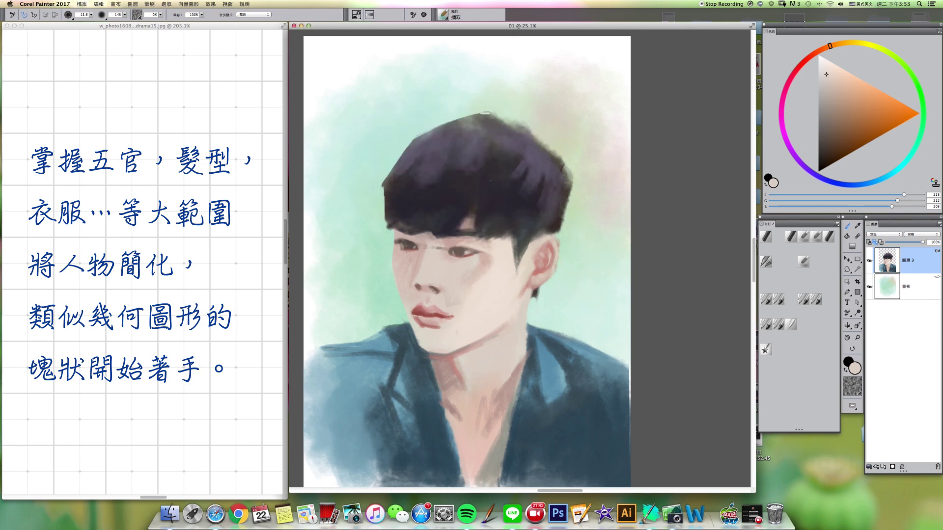
# - Save a JPEG copy named 01.jpg and accept the export options
pyautogui.press('super+shift+s')
pyautogui.click(461, 161)
pyautogui.click(435, 182)
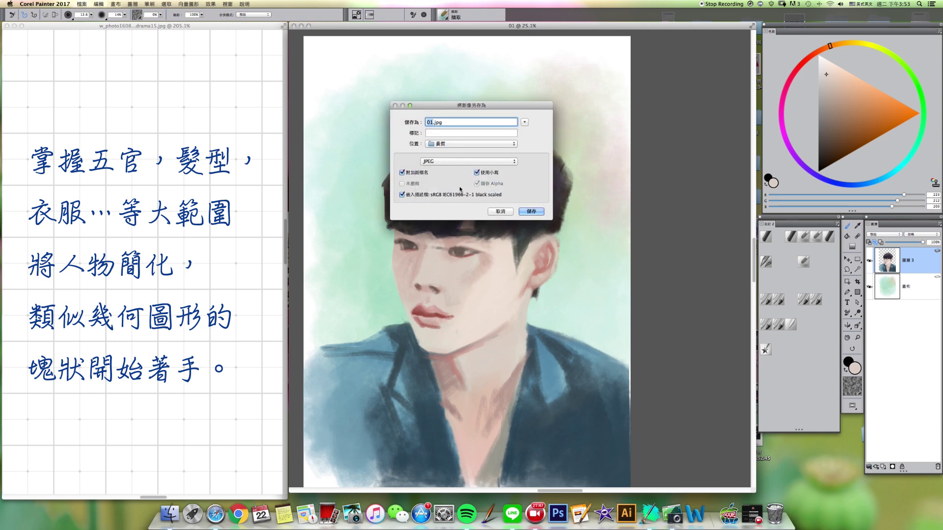
pyautogui.click(532, 212)
pyautogui.click(525, 163)
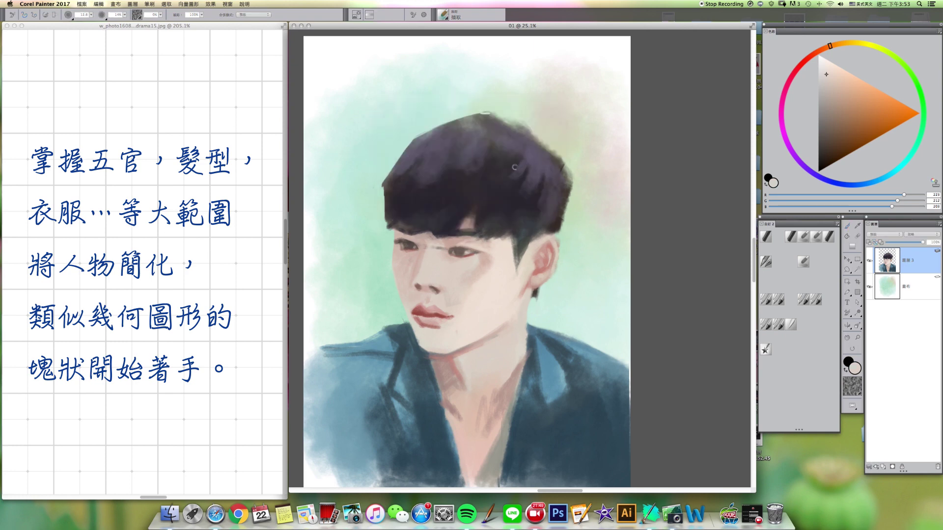
pyautogui.click(621, 234)
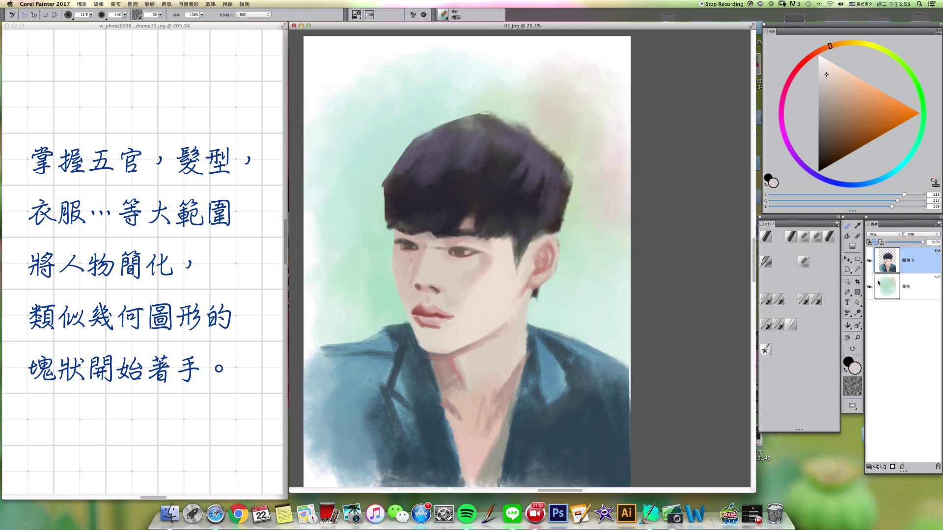
# - Merge the portrait layer into the canvas, add a new layer and set its composite method to Shadow Map
pyautogui.click(868, 467)
pyautogui.click(877, 493)
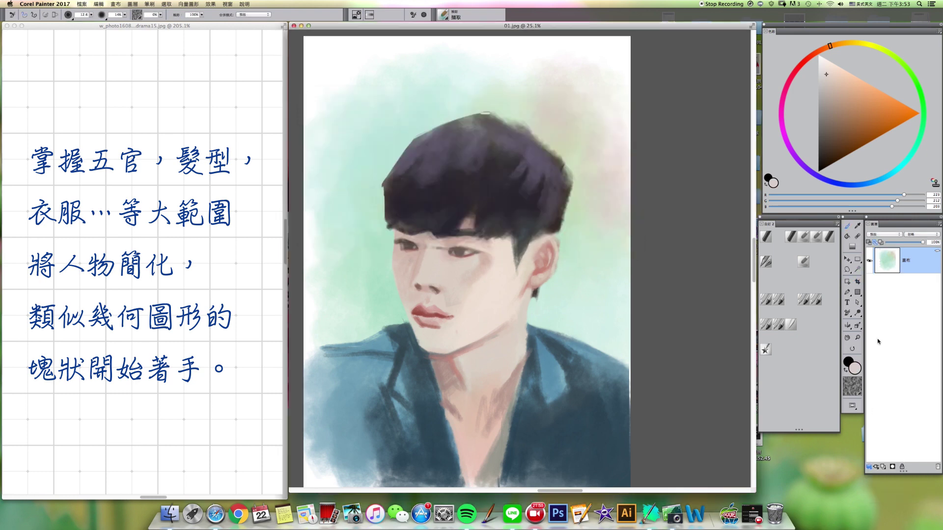
pyautogui.click(882, 467)
pyautogui.click(884, 234)
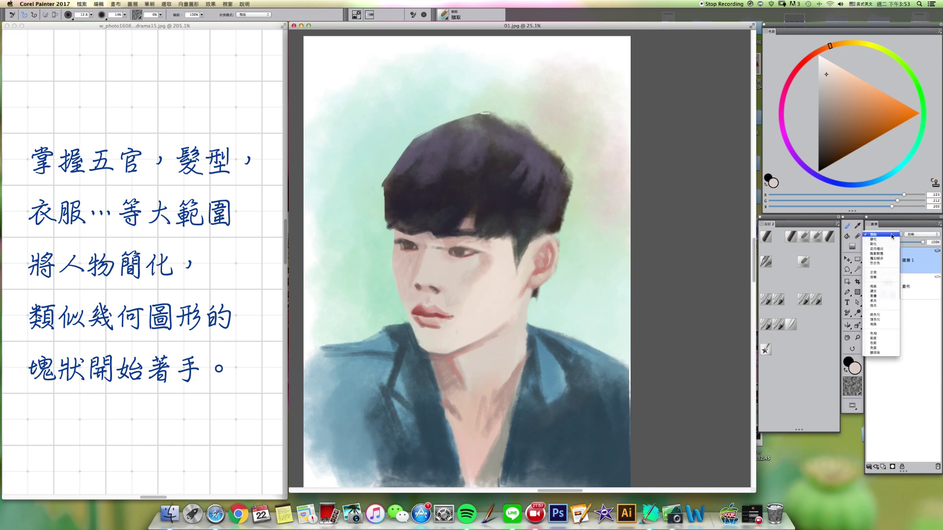
pyautogui.click(881, 252)
# - Pick a light peach colour and tint the nose, cheek and mouth area on the new layer with the Digital Airbrush
pyautogui.click(825, 51)
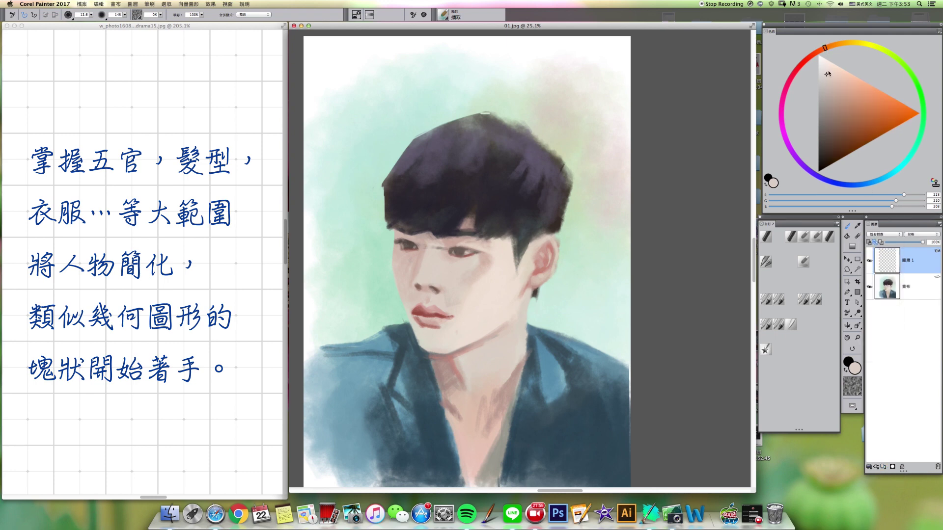
pyautogui.click(830, 72)
pyautogui.click(805, 299)
pyautogui.moveTo(421, 254); pyautogui.dragTo(443, 312)
pyautogui.press('[')
pyautogui.press('[')
pyautogui.moveTo(445, 269); pyautogui.dragTo(431, 326)
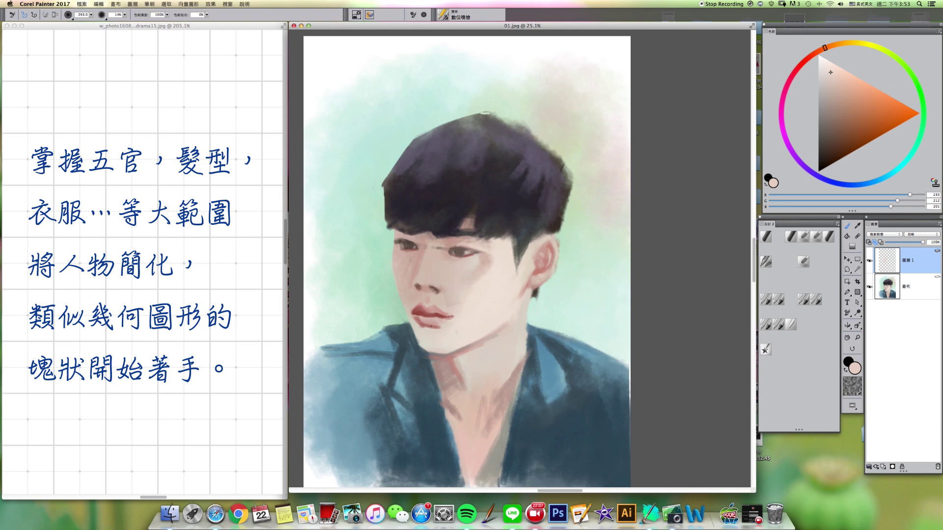
# - Undo the airbrush stroke by the jaw and glaze the hair and ear with a slightly more saturated peach
pyautogui.moveTo(414, 354)
pyautogui.mouseDown()
pyautogui.moveTo(423, 371)
pyautogui.moveTo(410, 341)
pyautogui.mouseUp()
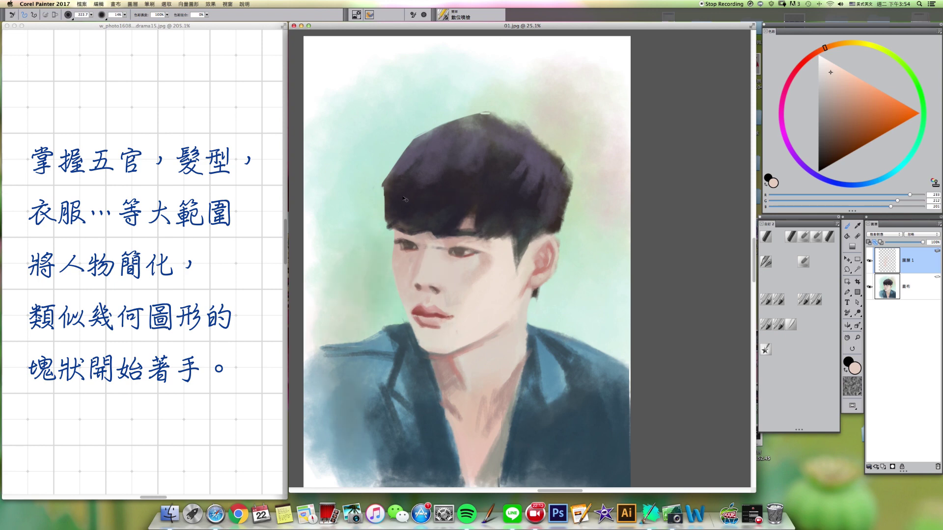
pyautogui.press('super+z')
pyautogui.moveTo(407, 195)
pyautogui.mouseDown()
pyautogui.moveTo(428, 178)
pyautogui.moveTo(431, 193)
pyautogui.mouseUp()
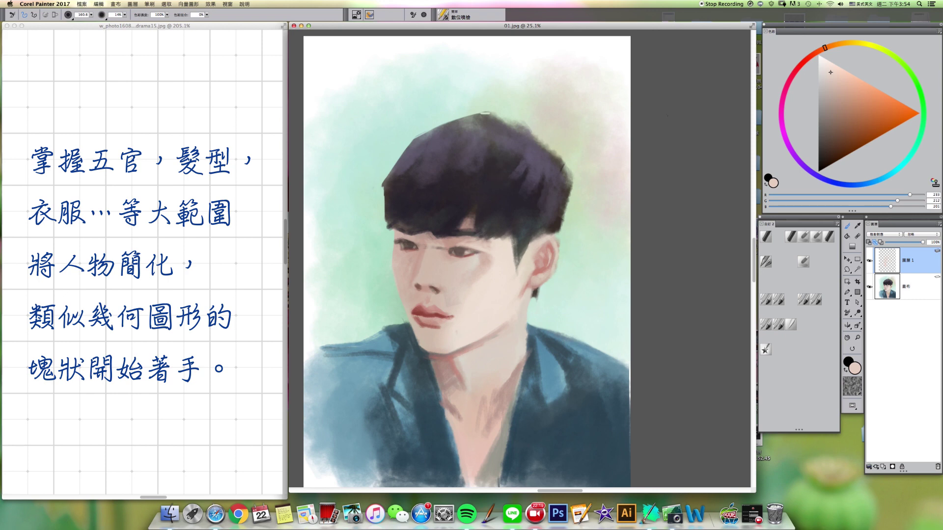
pyautogui.click(838, 74)
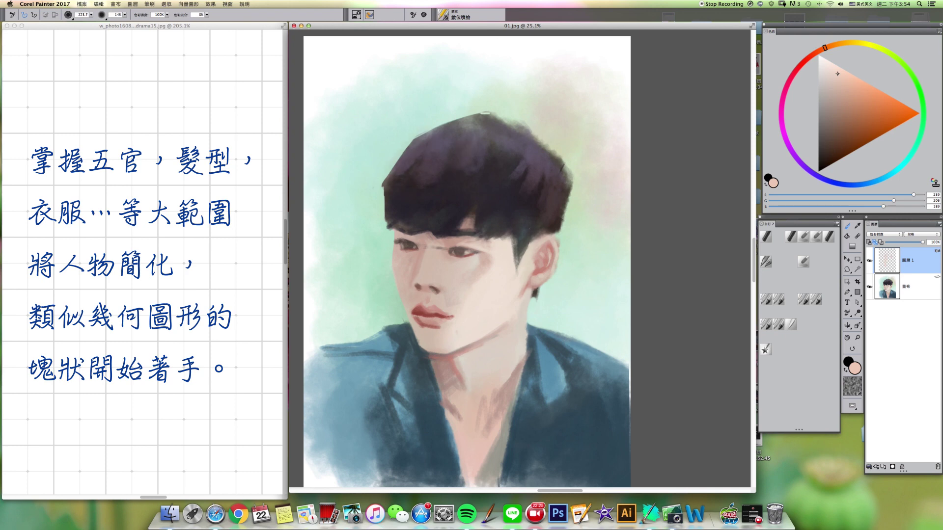
pyautogui.moveTo(506, 221); pyautogui.dragTo(519, 210)
pyautogui.moveTo(531, 247); pyautogui.dragTo(539, 254)
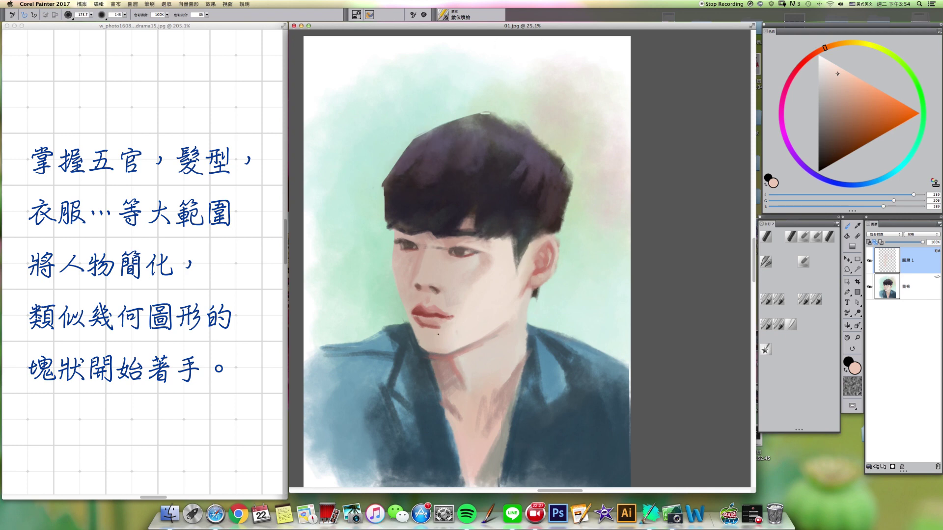
# - Enlarge the airbrush to about 280 and glaze the cheek, neck and open chest area with the peach tone
pyautogui.press('f')
pyautogui.moveTo(509, 26); pyautogui.dragTo(507, 27)
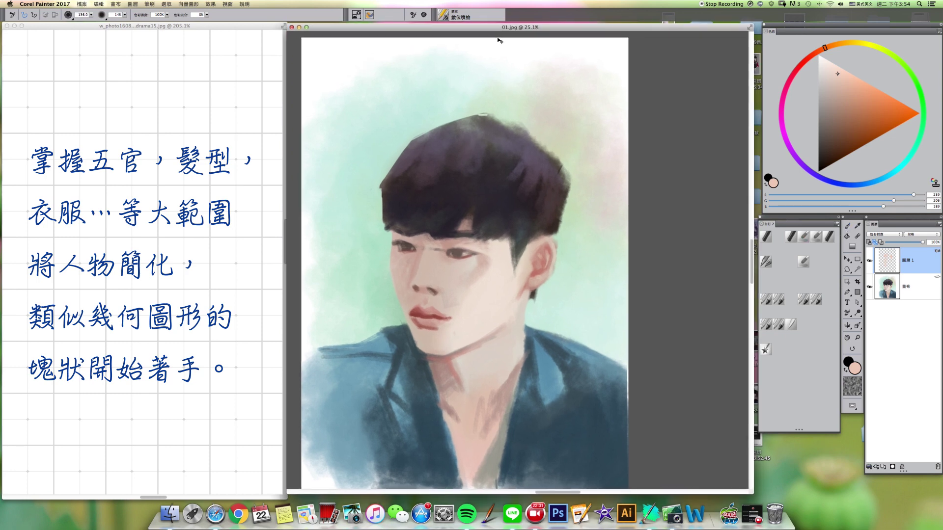
pyautogui.press(']')
pyautogui.press(']')
pyautogui.moveTo(476, 261); pyautogui.dragTo(472, 299)
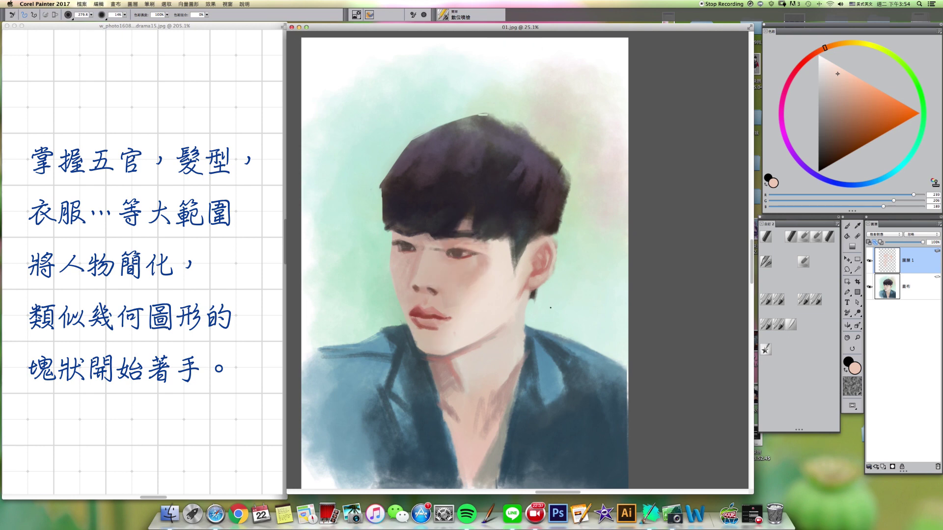
pyautogui.moveTo(471, 397); pyautogui.dragTo(467, 479)
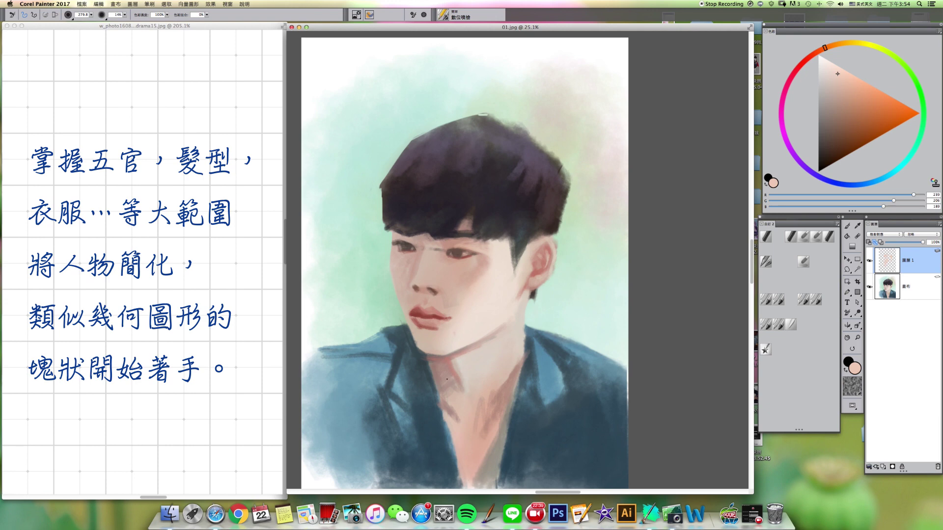
pyautogui.moveTo(441, 381); pyautogui.dragTo(469, 486)
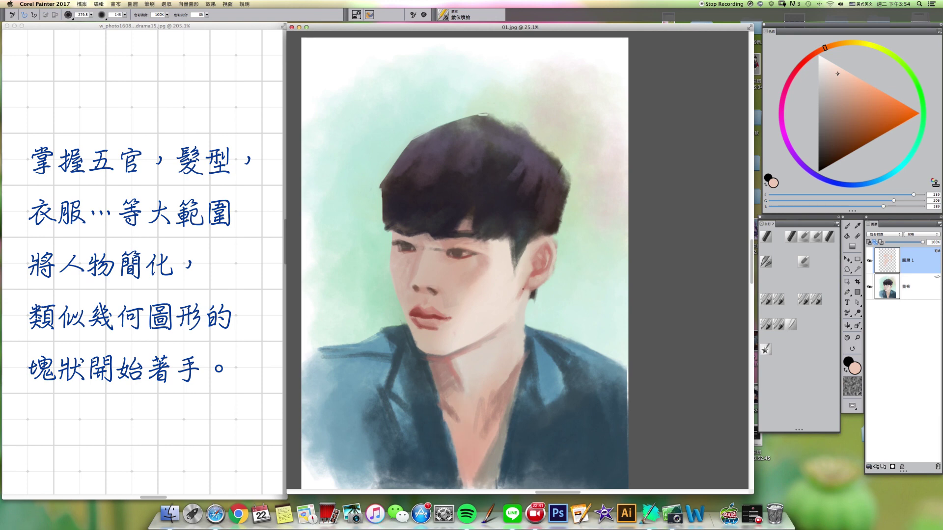
# - Pick a light blue, enlarge the airbrush considerably and glaze the collar and lower front of the jacket
pyautogui.click(862, 185)
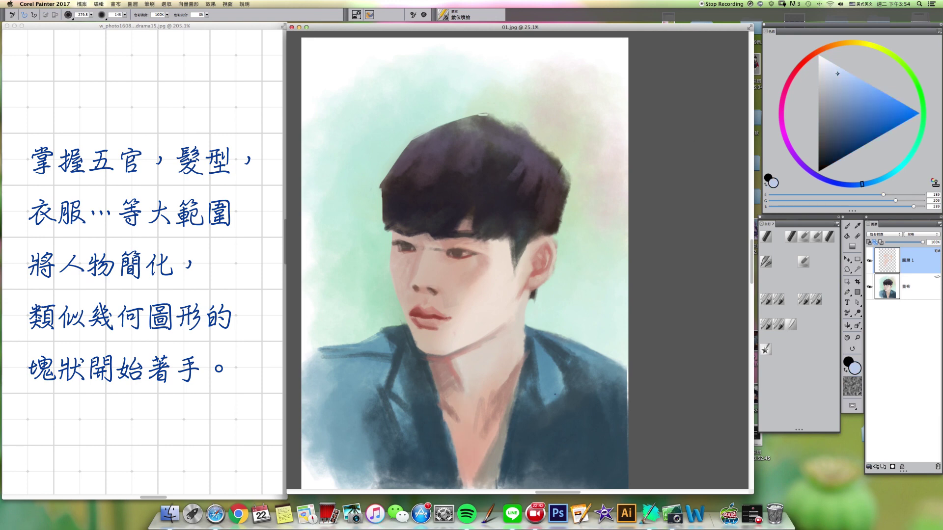
pyautogui.moveTo(552, 376)
pyautogui.keyDown('alt'); pyautogui.keyDown('super'); pyautogui.mouseDown()
pyautogui.moveTo(568, 363)
pyautogui.moveTo(557, 408)
pyautogui.moveTo(577, 371)
pyautogui.mouseUp(); pyautogui.keyUp('super'); pyautogui.keyUp('alt')
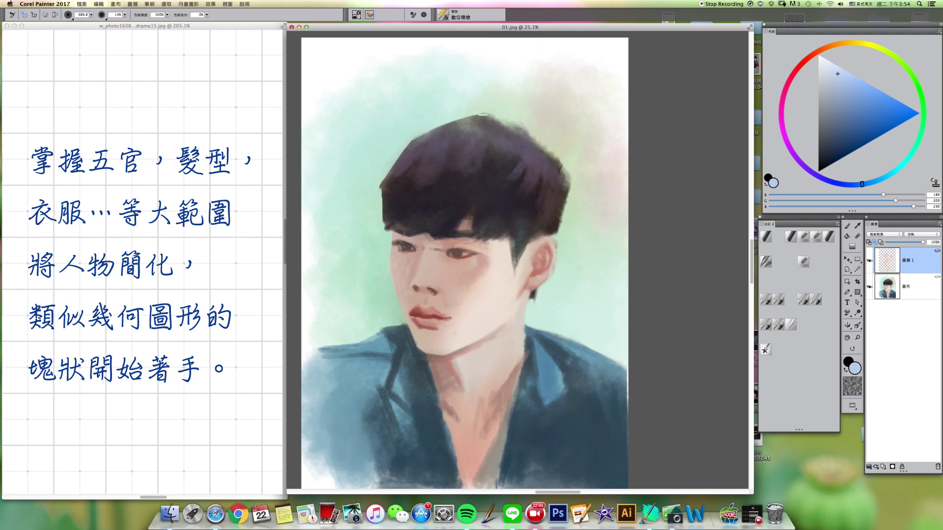
pyautogui.moveTo(418, 368); pyautogui.dragTo(422, 486)
pyautogui.moveTo(388, 383)
pyautogui.mouseDown()
pyautogui.moveTo(388, 490)
pyautogui.moveTo(363, 487)
pyautogui.mouseUp()
pyautogui.moveTo(378, 412); pyautogui.dragTo(319, 486)
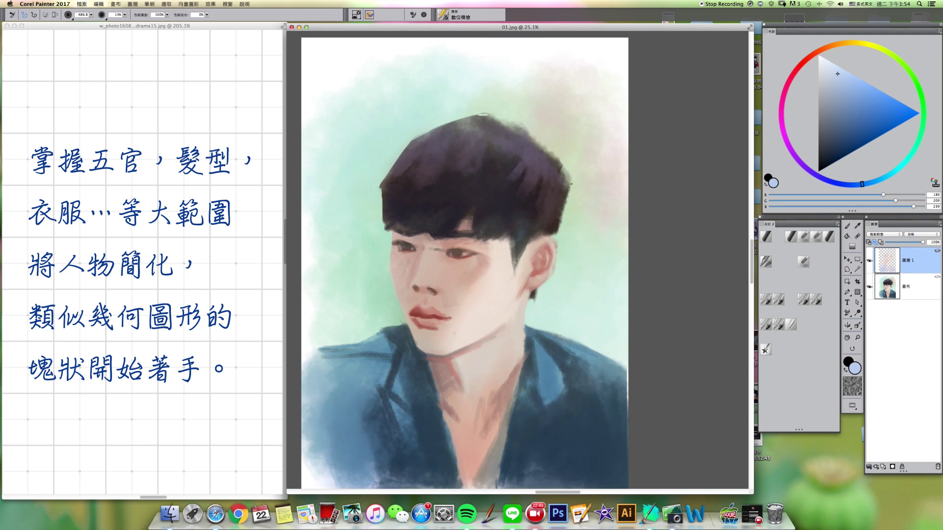
# - Pick a pale yellow-green and glaze the shadows around the eye and down the chest with a smaller airbrush
pyautogui.click(879, 48)
pyautogui.moveTo(839, 74); pyautogui.dragTo(828, 73)
pyautogui.moveTo(410, 252); pyautogui.dragTo(405, 261)
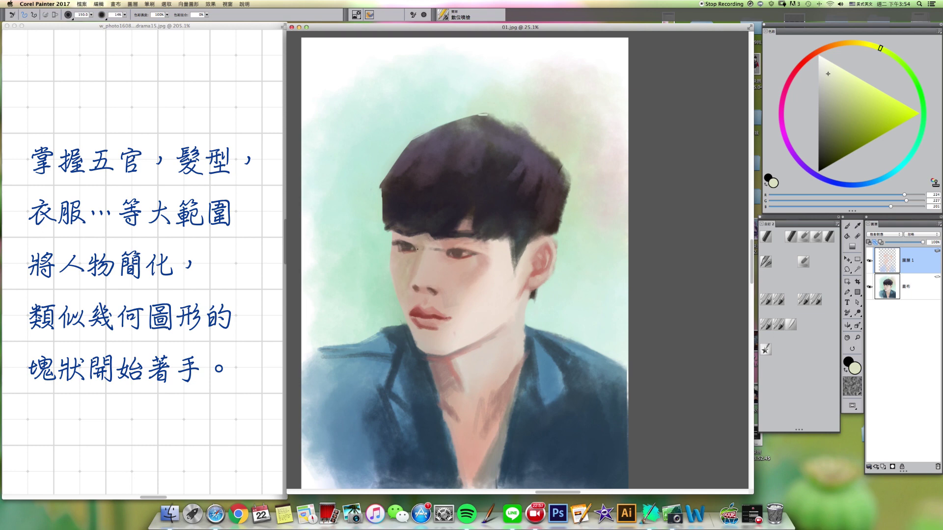
pyautogui.press(']')
pyautogui.press(']')
pyautogui.press(']')
pyautogui.press('[')
pyautogui.press(']')
pyautogui.press('[')
# - Pick a pale aqua and glaze the shadow areas of the face, enlarging the airbrush to about 176
pyautogui.click(906, 156)
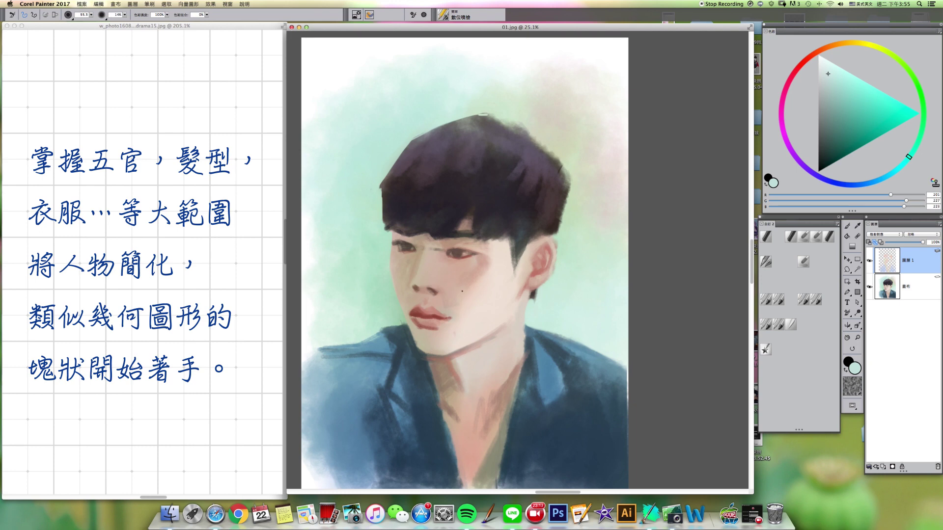
pyautogui.press(']')
pyautogui.press(']')
pyautogui.press(']')
# - Drop the glaze layer onto the canvas, add a new layer and change its composite method
pyautogui.click(869, 466)
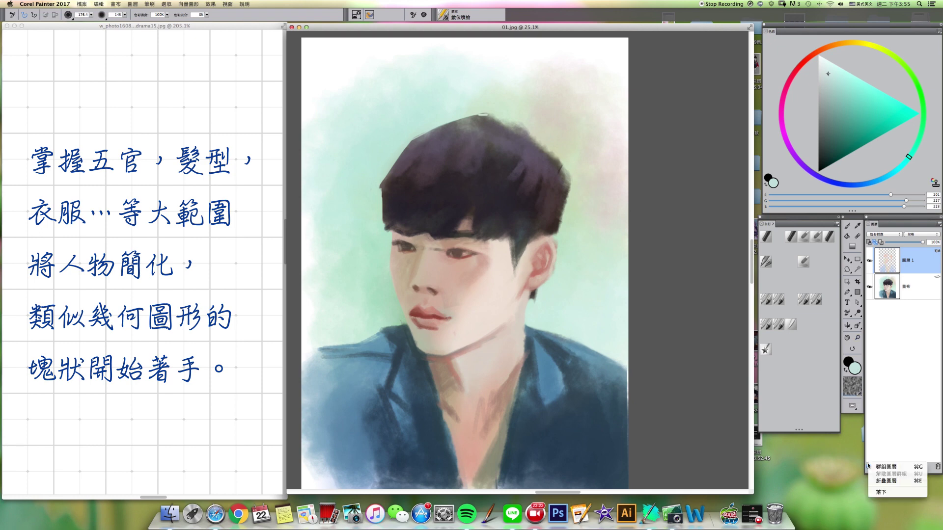
pyautogui.click(879, 493)
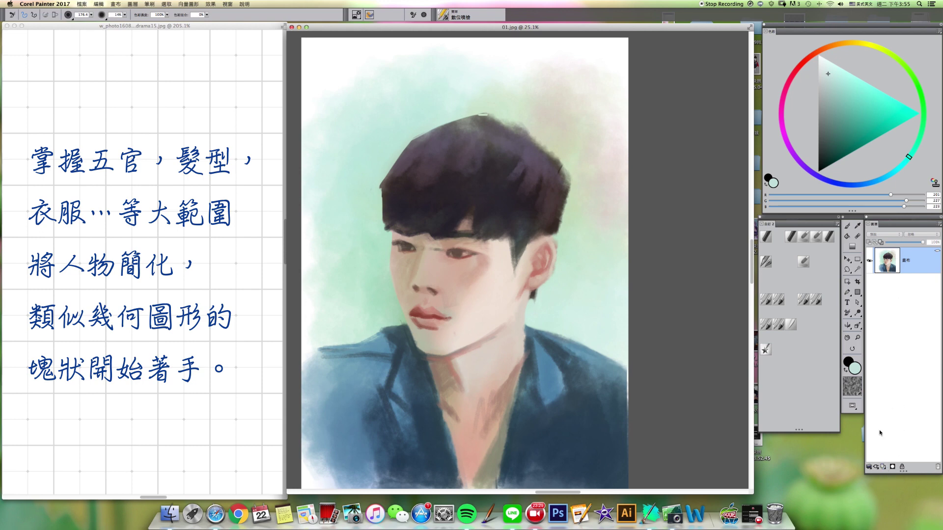
pyautogui.click(883, 467)
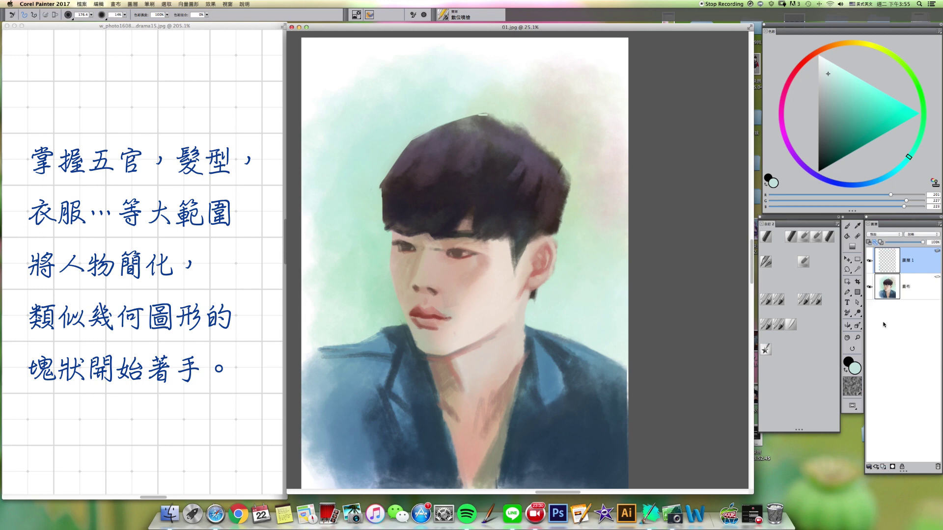
pyautogui.click(884, 235)
pyautogui.click(884, 250)
# - Pick a pale peach, shrink the airbrush and undo the test stroke at the inner eye
pyautogui.click(825, 49)
pyautogui.click(828, 70)
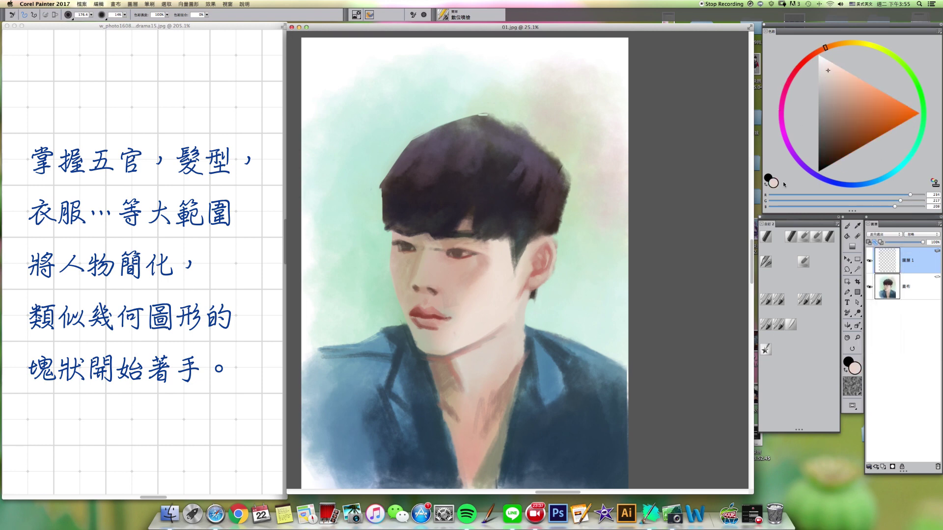
pyautogui.press('[')
pyautogui.press('[')
pyautogui.moveTo(416, 240); pyautogui.dragTo(421, 245)
pyautogui.press('super+z')
# - Set the new layer's composite method to Shadow Map and glaze pale peach around the eyes, brow and sideburn
pyautogui.click(884, 234)
pyautogui.click(887, 241)
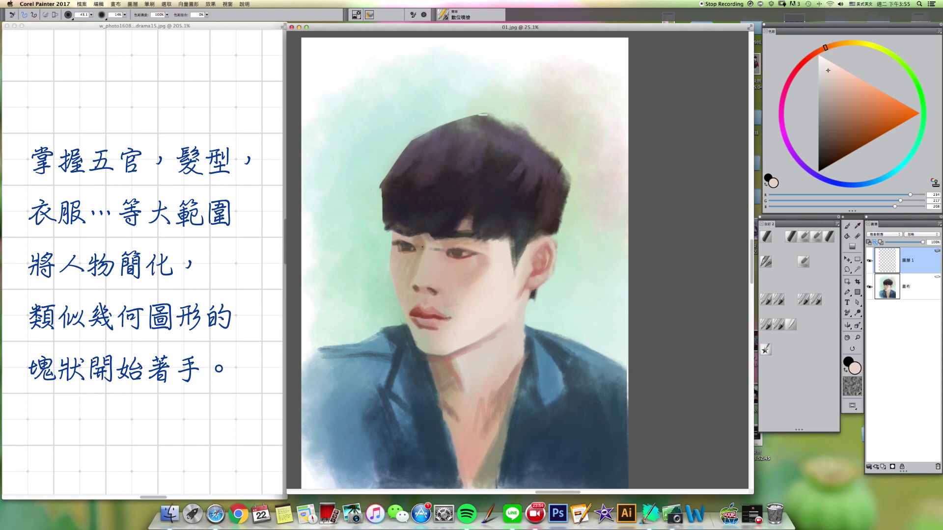
pyautogui.moveTo(417, 252); pyautogui.dragTo(407, 255)
pyautogui.moveTo(448, 239); pyautogui.dragTo(458, 242)
pyautogui.moveTo(449, 258); pyautogui.dragTo(460, 262)
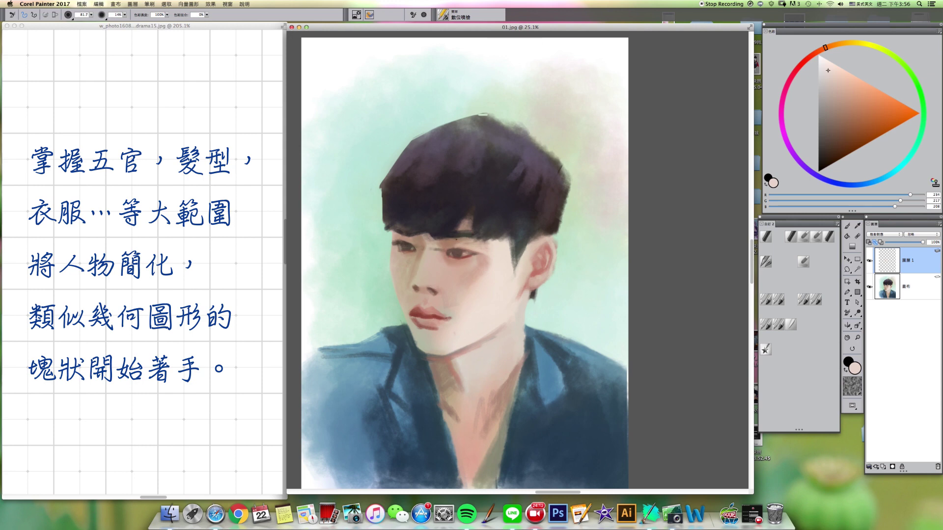
pyautogui.moveTo(466, 224); pyautogui.dragTo(462, 230)
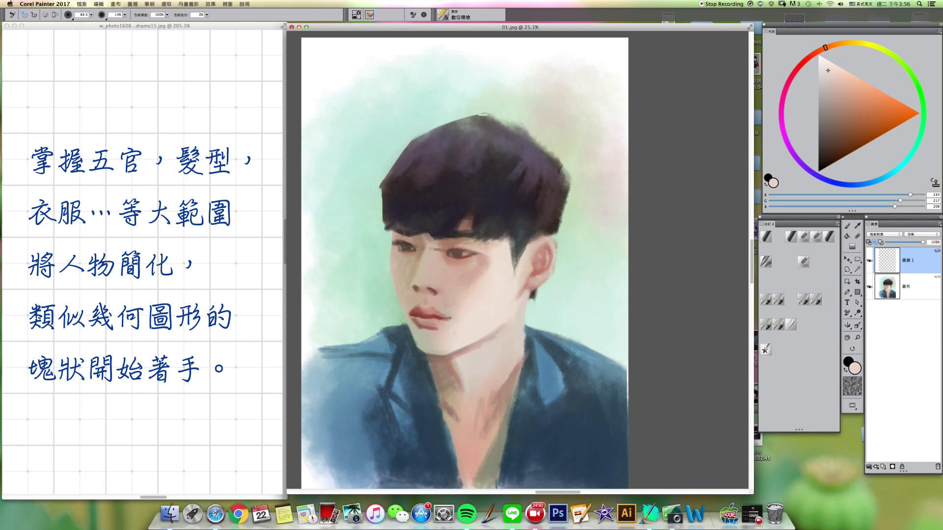
pyautogui.moveTo(510, 238); pyautogui.dragTo(515, 274)
# - Pick a light pink, adjust the airbrush to a smaller size and tint the skin beside the nose bridge and inner eye
pyautogui.moveTo(794, 81); pyautogui.dragTo(812, 55)
pyautogui.click(834, 75)
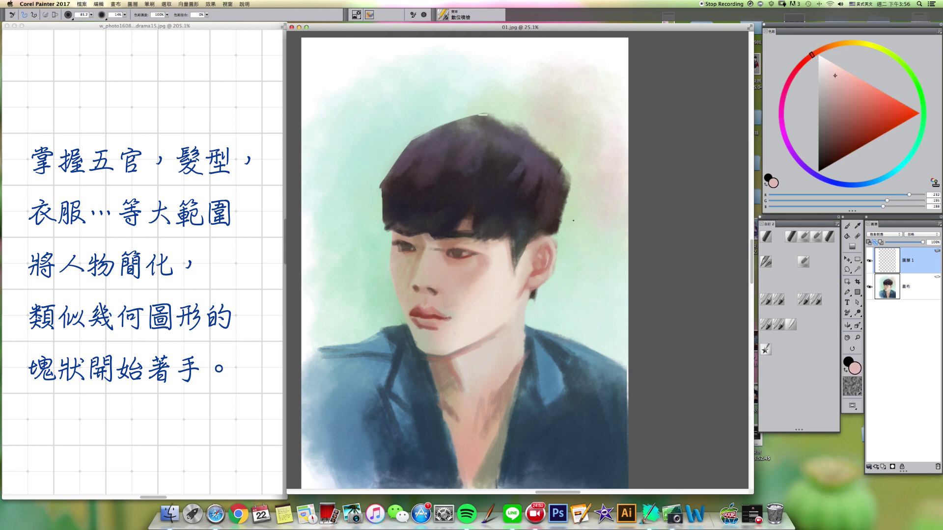
pyautogui.press('[')
pyautogui.press('[')
pyautogui.press('[')
pyautogui.press('[')
pyautogui.press('[')
pyautogui.press('[')
pyautogui.press('[')
pyautogui.press('[')
pyautogui.press('[')
pyautogui.press('[')
pyautogui.press('[')
pyautogui.press('[')
pyautogui.press('[')
pyautogui.press('[')
pyautogui.press('[')
pyautogui.press('[')
pyautogui.press('[')
pyautogui.press('[')
pyautogui.press(']')
pyautogui.press(']')
pyautogui.press(']')
pyautogui.press(']')
pyautogui.press(']')
pyautogui.press(']')
pyautogui.press('[')
pyautogui.press('[')
pyautogui.press('[')
pyautogui.press('[')
pyautogui.press('[')
pyautogui.press('[')
pyautogui.press('[')
pyautogui.press('[')
pyautogui.press('[')
pyautogui.press('[')
pyautogui.moveTo(409, 265); pyautogui.dragTo(417, 249)
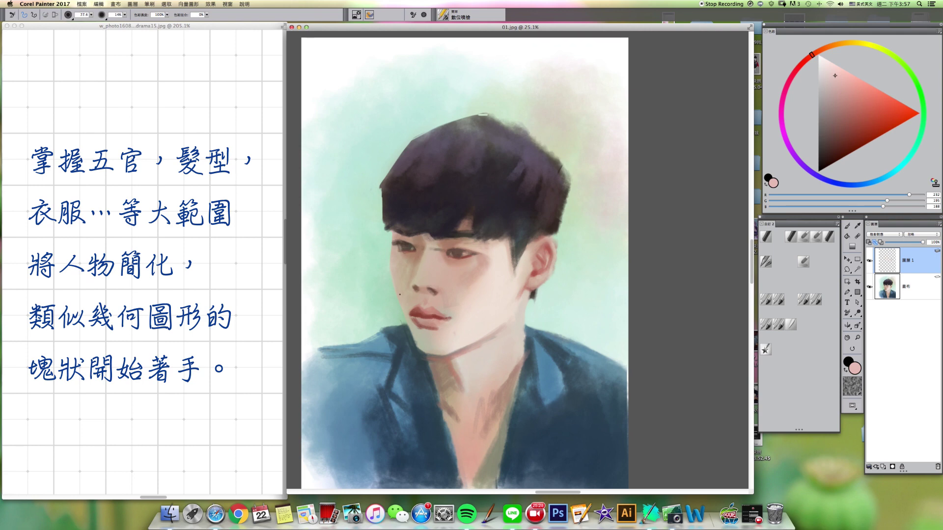
# - Pick a light peach and glaze the nostrils and the area between nose and upper lip with a small airbrush
pyautogui.click(826, 47)
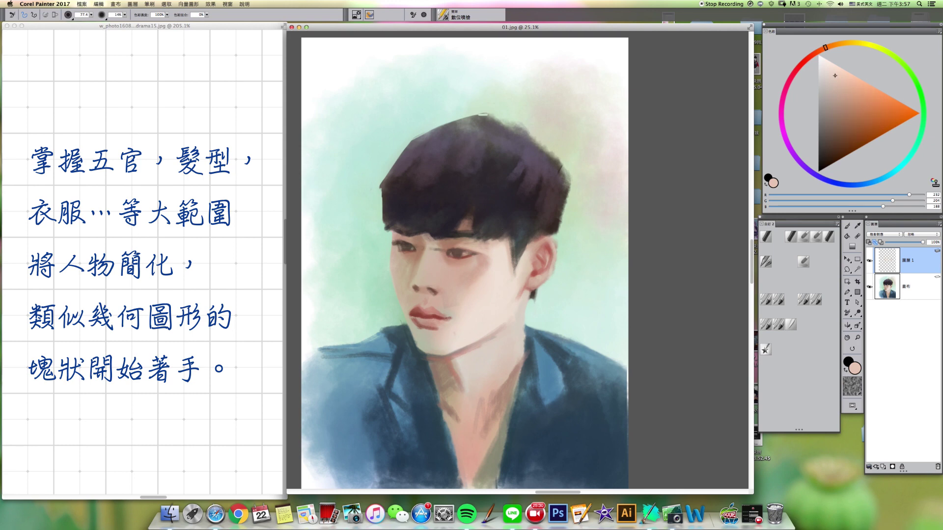
pyautogui.keyDown('alt'); pyautogui.keyDown('super'); pyautogui.click(405, 296); pyautogui.keyUp('super'); pyautogui.keyUp('alt')
pyautogui.moveTo(413, 288); pyautogui.dragTo(422, 291)
pyautogui.press(']')
pyautogui.press(']')
pyautogui.press(']')
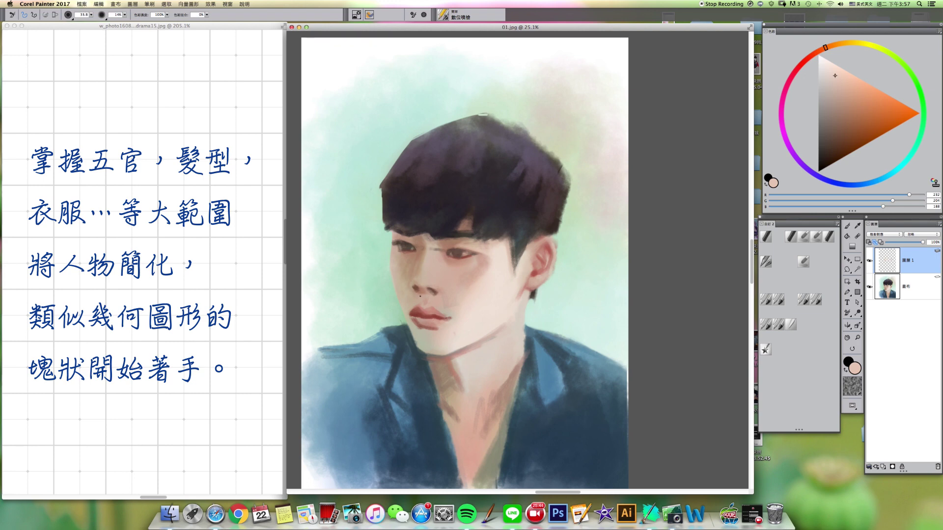
pyautogui.moveTo(408, 302); pyautogui.dragTo(402, 289)
# - Readjust the airbrush size and glaze the nose bridge between the eyes with the light peach
pyautogui.press('[')
pyautogui.press('[')
pyautogui.press('[')
pyautogui.press('[')
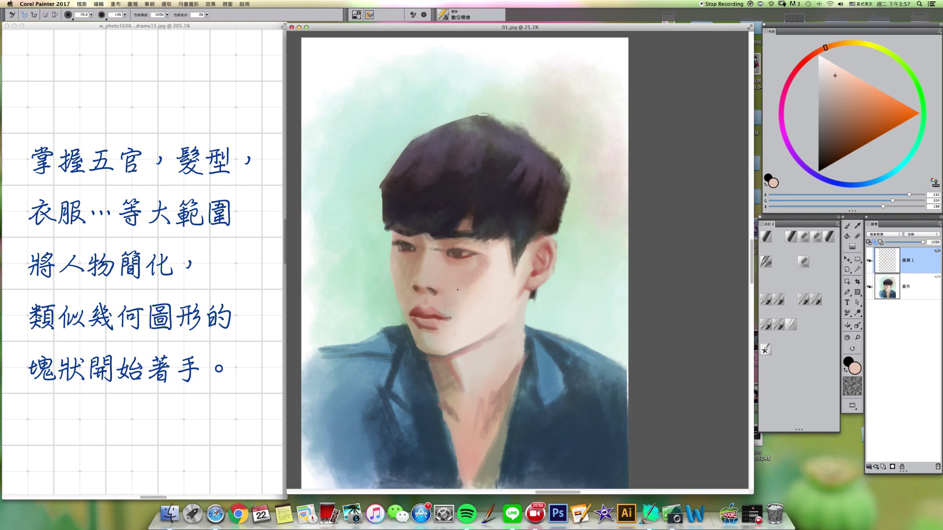
pyautogui.press(']')
pyautogui.moveTo(425, 241); pyautogui.dragTo(434, 242)
pyautogui.moveTo(494, 351); pyautogui.dragTo(489, 347)
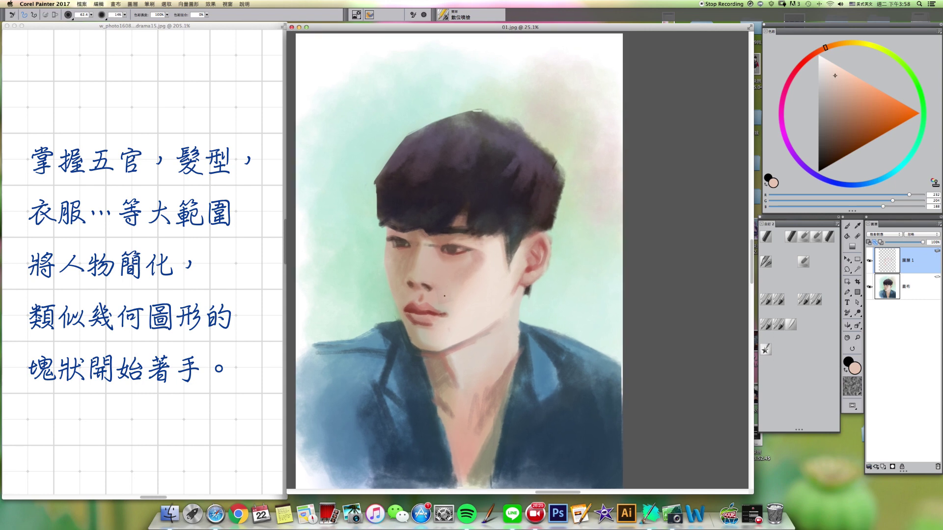
# - Pick a more saturated coral pink and tint the lips and the area under the fringe
pyautogui.click(813, 59)
pyautogui.click(842, 78)
pyautogui.moveTo(421, 308); pyautogui.dragTo(430, 307)
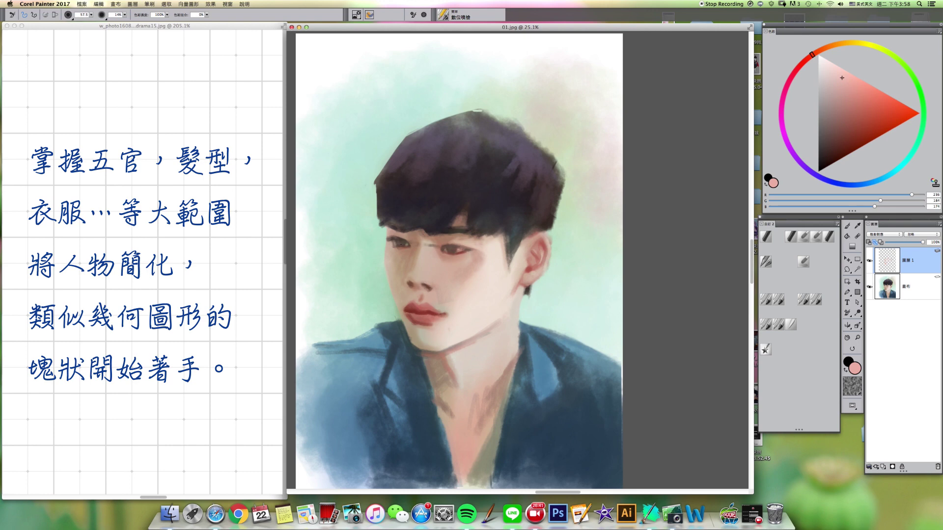
pyautogui.moveTo(404, 219); pyautogui.dragTo(409, 221)
# - Compare the glaze layer on and off, lower its opacity to about 83% and drop it onto the canvas
pyautogui.click(870, 260)
pyautogui.click(869, 260)
pyautogui.moveTo(922, 242); pyautogui.dragTo(916, 242)
pyautogui.click(869, 466)
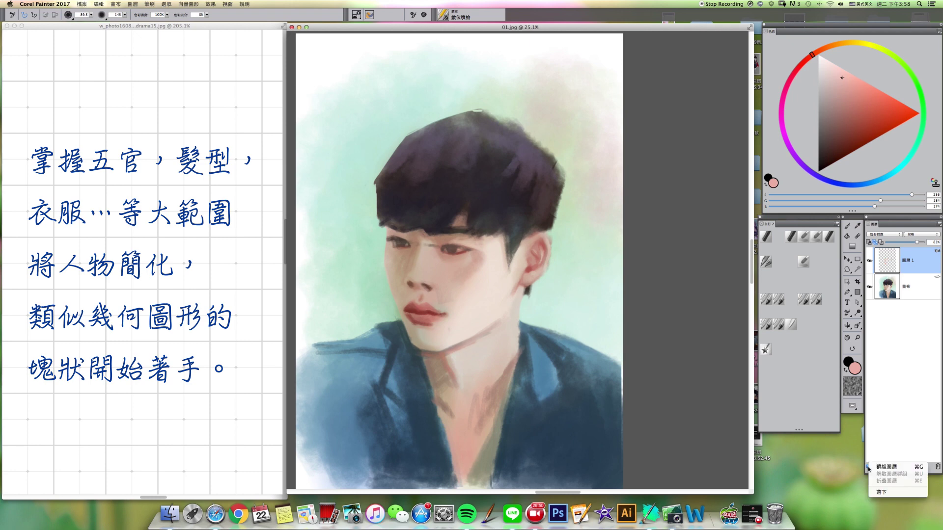
pyautogui.click(875, 494)
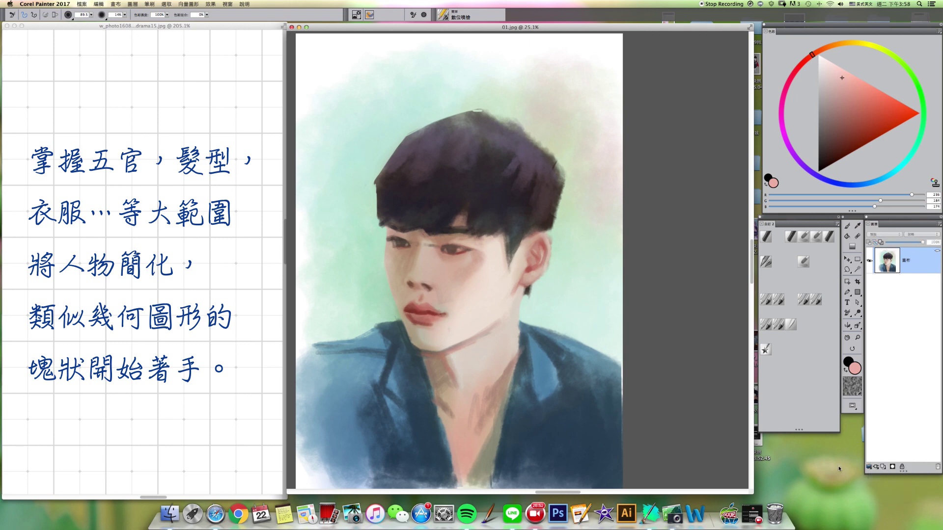
# - Save the painting as a new JPEG file named 02
pyautogui.press('super+shift+s')
pyautogui.write('02')
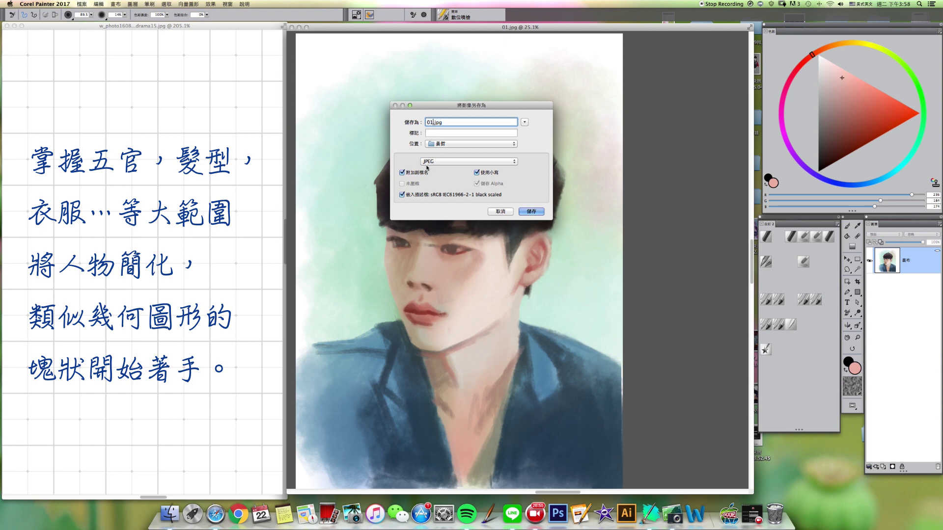
pyautogui.click(532, 211)
pyautogui.press('Return')
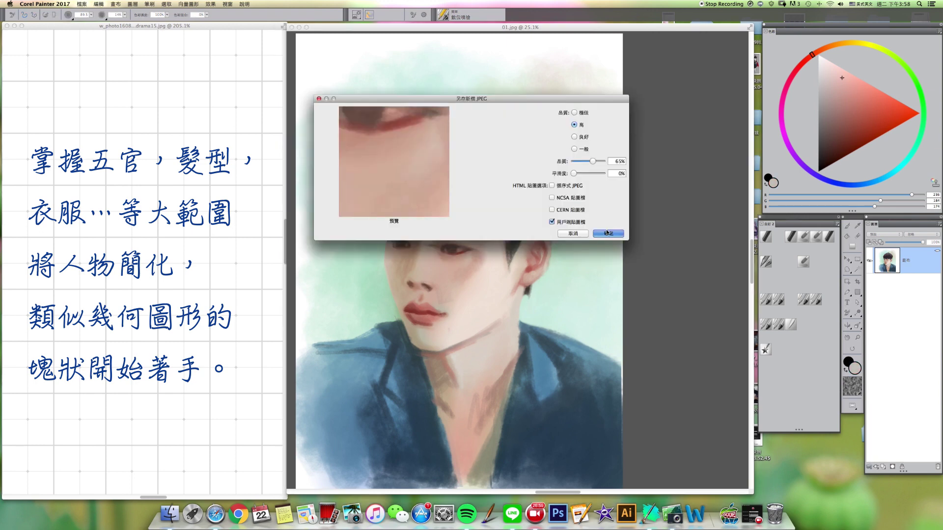
# - Blend the skin at the nose bridge, and redefine the sideburn edge with sampled skin and dark hair tones
pyautogui.click(791, 323)
pyautogui.moveTo(429, 247); pyautogui.dragTo(430, 249)
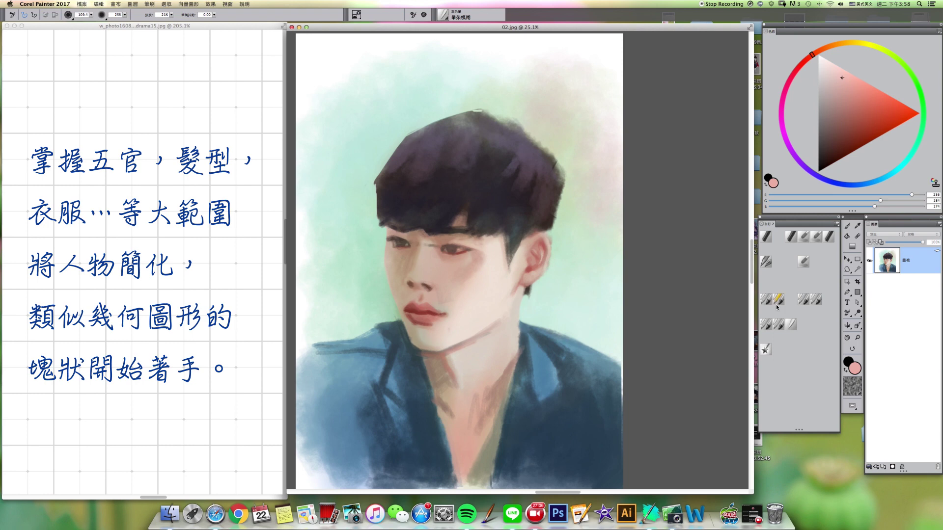
pyautogui.click(804, 263)
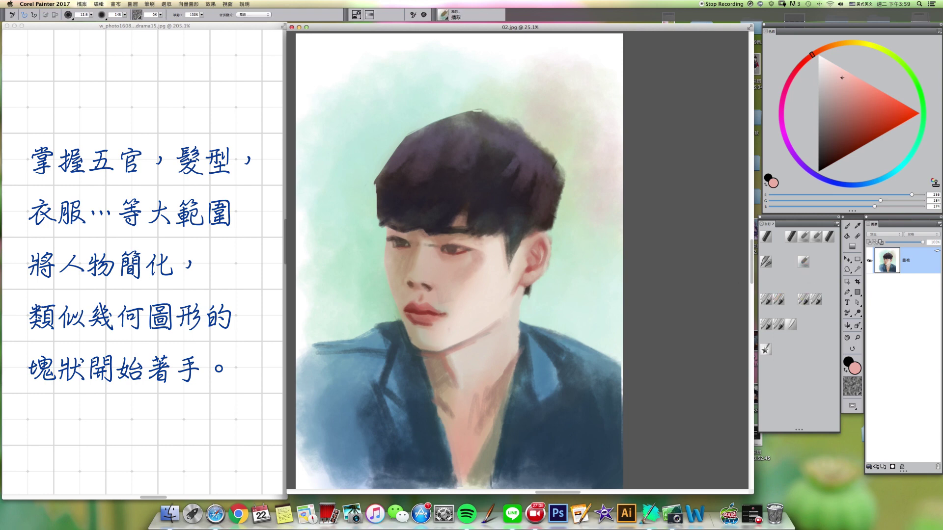
pyautogui.keyDown('alt'); pyautogui.click(490, 261); pyautogui.keyUp('alt')
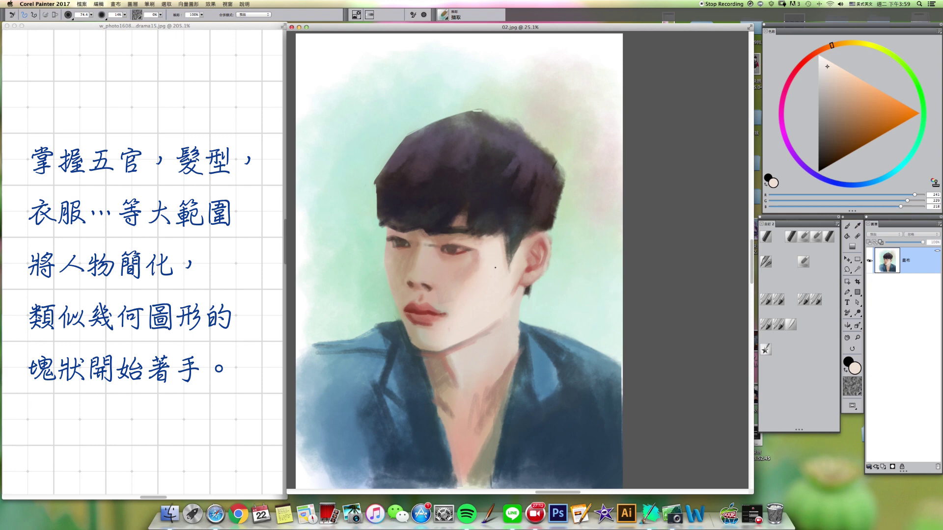
pyautogui.moveTo(504, 245)
pyautogui.mouseDown()
pyautogui.moveTo(506, 266)
pyautogui.moveTo(511, 260)
pyautogui.mouseUp()
pyautogui.keyDown('alt'); pyautogui.click(511, 258); pyautogui.keyUp('alt')
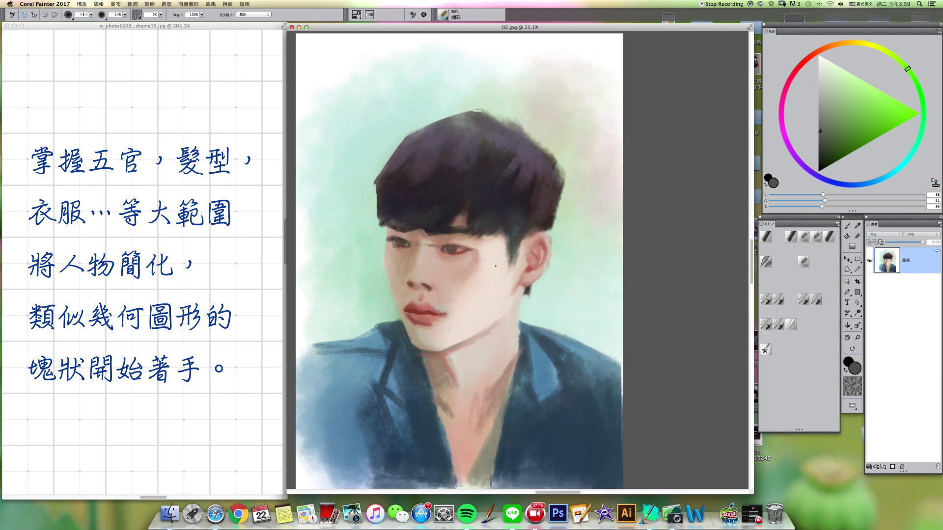
pyautogui.moveTo(516, 248); pyautogui.dragTo(516, 263)
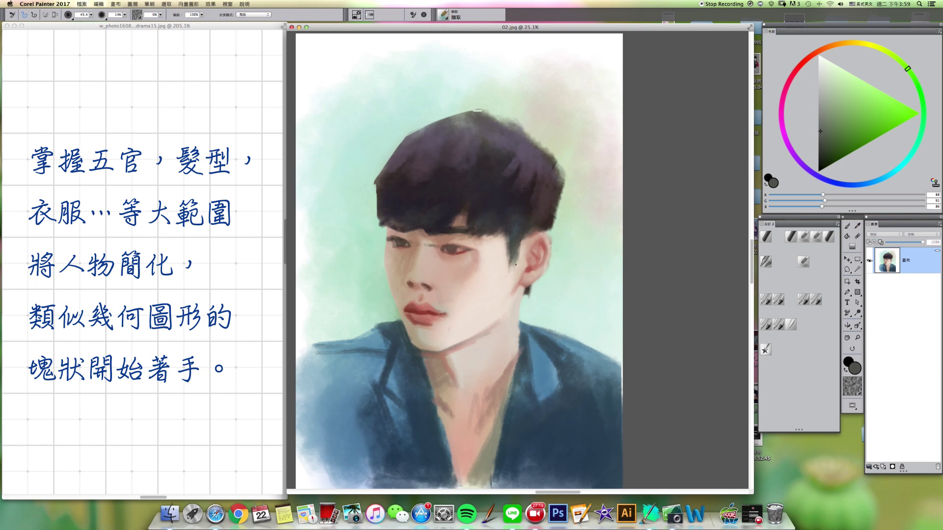
# - Sample the light skin tone and paint over the cheek below the eye and the nose bridge
pyautogui.keyDown('alt'); pyautogui.click(493, 280); pyautogui.keyUp('alt')
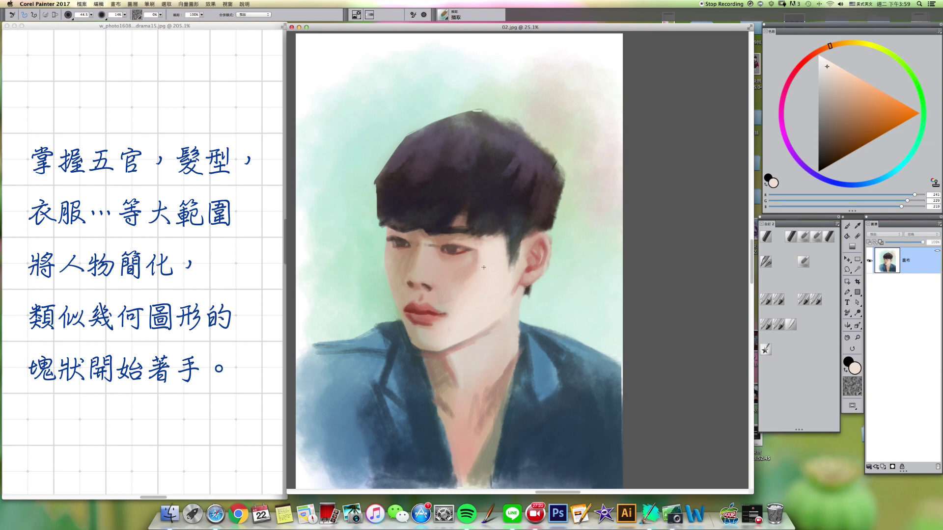
pyautogui.moveTo(481, 272); pyautogui.dragTo(461, 297)
pyautogui.keyDown('alt'); pyautogui.click(490, 270); pyautogui.keyUp('alt')
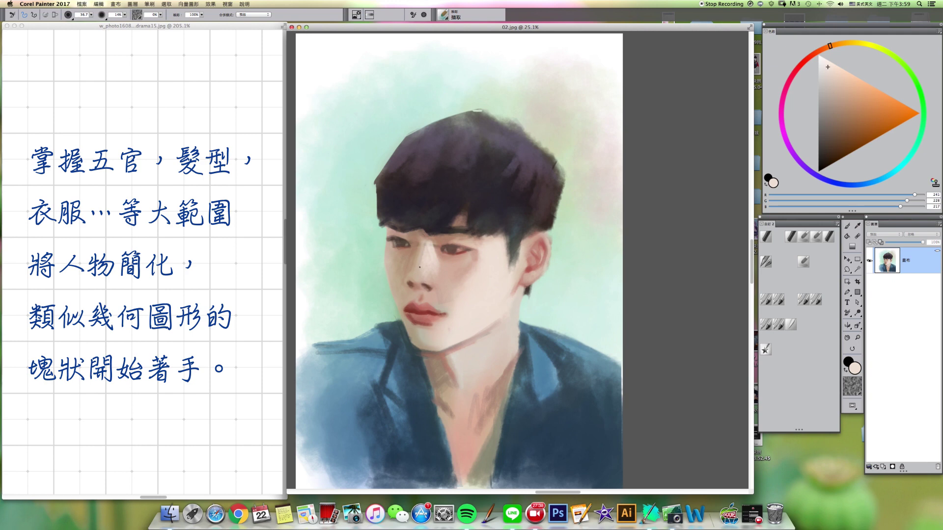
# - Reduce the brush size and refine the nose tip and nostrils with skin tones sampled from around them
pyautogui.press(']')
pyautogui.press('[')
pyautogui.press('[')
pyautogui.press('[')
pyautogui.press('[')
pyautogui.press('[')
pyautogui.keyDown('alt'); pyautogui.click(427, 286); pyautogui.keyUp('alt')
pyautogui.keyDown('alt'); pyautogui.click(423, 274); pyautogui.keyUp('alt')
pyautogui.moveTo(423, 287); pyautogui.dragTo(426, 290)
pyautogui.keyDown('alt'); pyautogui.click(432, 296); pyautogui.keyUp('alt')
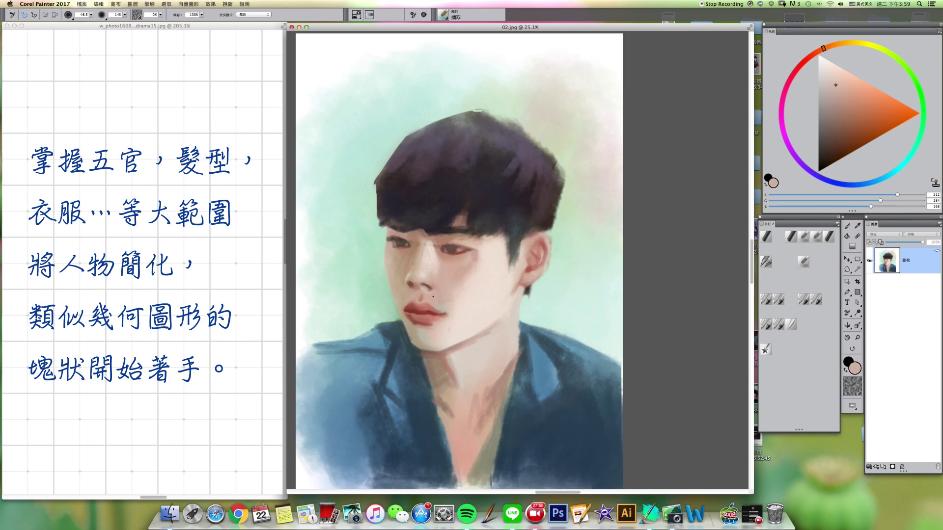
pyautogui.keyDown('alt'); pyautogui.click(410, 281); pyautogui.keyUp('alt')
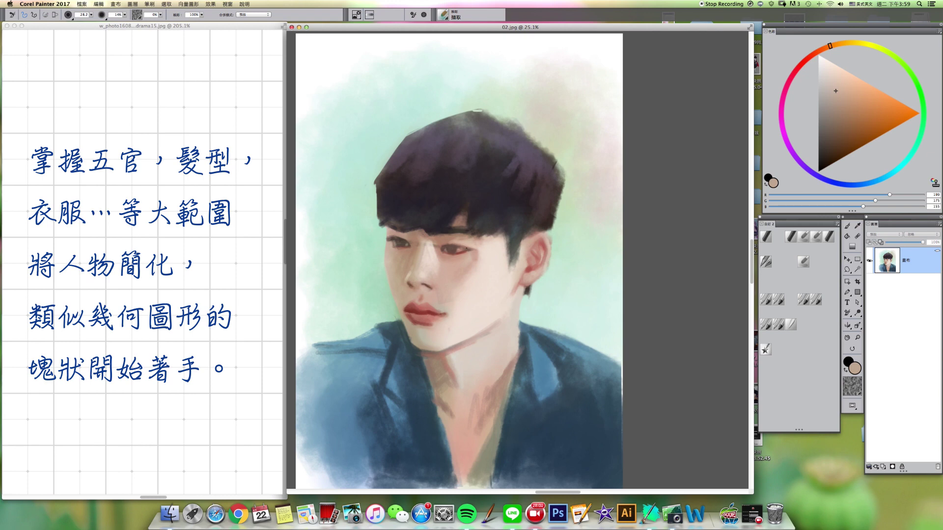
pyautogui.keyDown('alt'); pyautogui.click(411, 285); pyautogui.keyUp('alt')
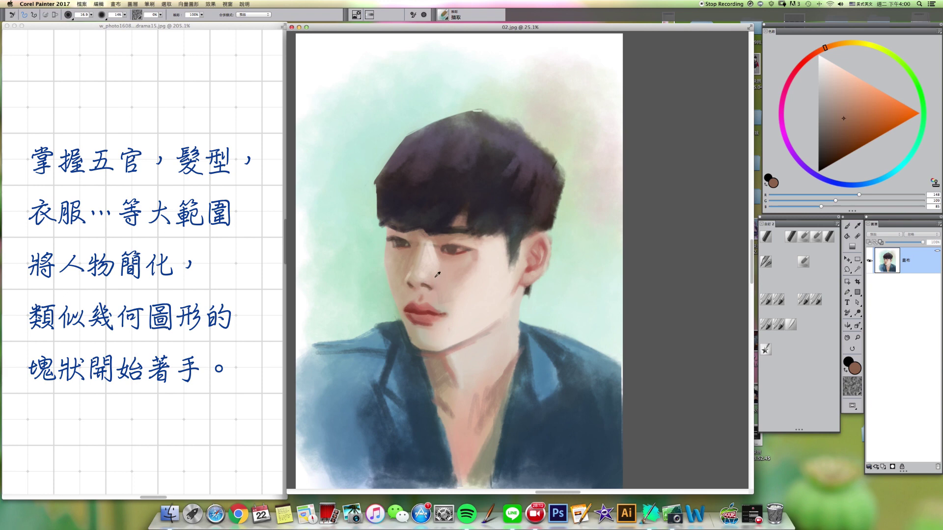
# - Refine the nose's underside and the area above the upper lip with repeatedly sampled skin tones
pyautogui.keyDown('alt'); pyautogui.click(427, 292); pyautogui.keyUp('alt')
pyautogui.keyDown('alt'); pyautogui.click(427, 285); pyautogui.keyUp('alt')
pyautogui.keyDown('alt'); pyautogui.click(427, 286); pyautogui.keyUp('alt')
pyautogui.keyDown('alt'); pyautogui.click(428, 284); pyautogui.keyUp('alt')
pyautogui.keyDown('alt'); pyautogui.click(432, 294); pyautogui.keyUp('alt')
pyautogui.keyDown('alt'); pyautogui.click(425, 284); pyautogui.keyUp('alt')
pyautogui.keyDown('alt'); pyautogui.click(415, 285); pyautogui.keyUp('alt')
pyautogui.keyDown('alt'); pyautogui.click(417, 288); pyautogui.keyUp('alt')
pyautogui.keyDown('alt'); pyautogui.click(408, 301); pyautogui.keyUp('alt')
pyautogui.keyDown('alt'); pyautogui.click(413, 291); pyautogui.keyUp('alt')
pyautogui.keyDown('alt'); pyautogui.click(409, 280); pyautogui.keyUp('alt')
pyautogui.keyDown('alt'); pyautogui.click(431, 294); pyautogui.keyUp('alt')
pyautogui.keyDown('alt'); pyautogui.click(405, 297); pyautogui.keyUp('alt')
# - Sample light skin tones from the cheek and clean up the skin around the lips with a small brush
pyautogui.keyDown('alt'); pyautogui.click(453, 302); pyautogui.keyUp('alt')
pyautogui.press('[')
pyautogui.press('[')
pyautogui.press('[')
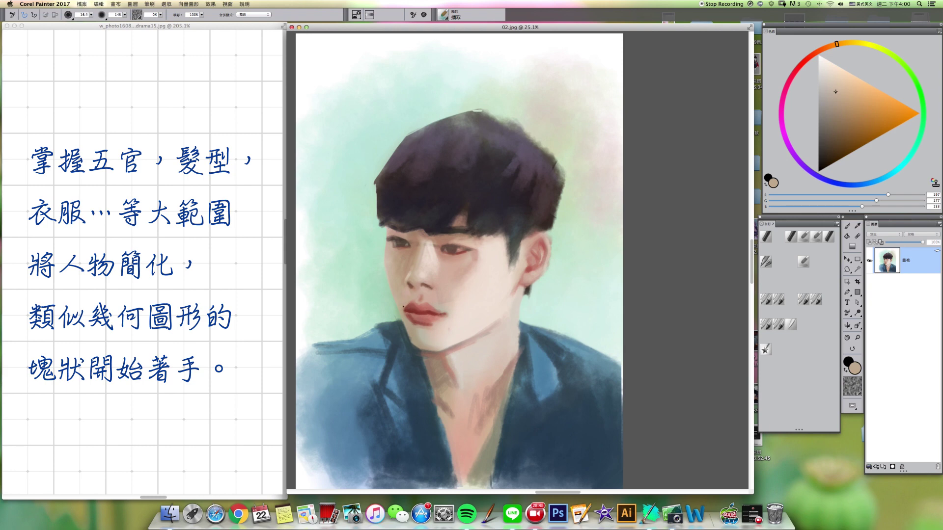
pyautogui.press(']')
pyautogui.keyDown('alt'); pyautogui.click(460, 304); pyautogui.keyUp('alt')
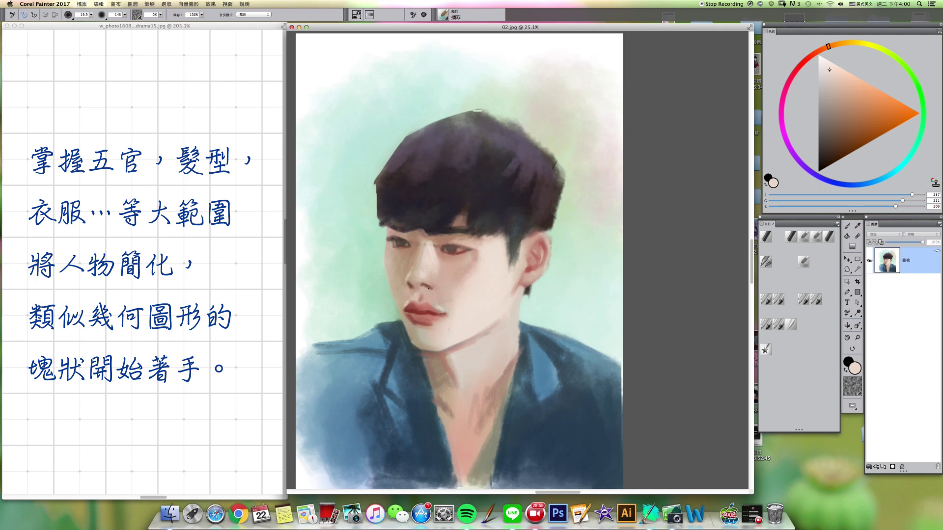
# - Refine the lips and the skin just below them with repeatedly sampled lip reds and light skin tones
pyautogui.keyDown('alt'); pyautogui.click(427, 317); pyautogui.keyUp('alt')
pyautogui.keyDown('alt'); pyautogui.click(416, 315); pyautogui.keyUp('alt')
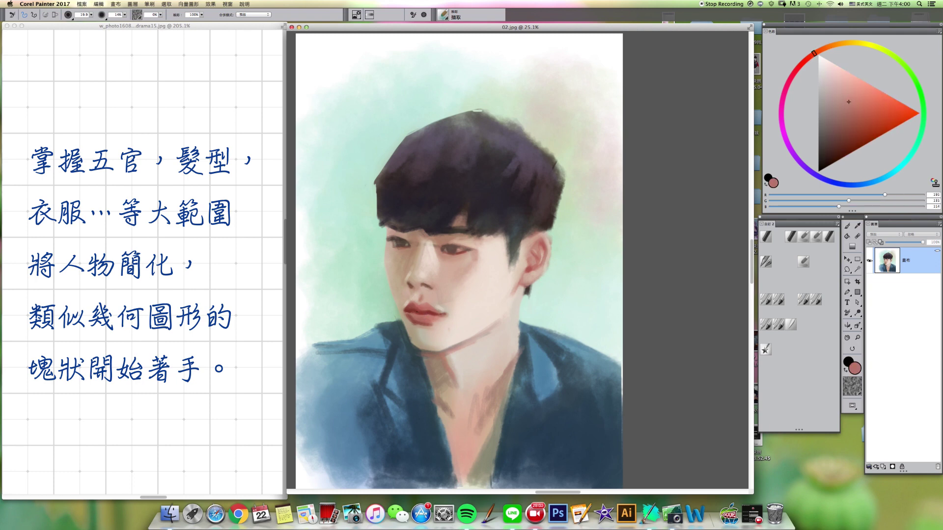
pyautogui.keyDown('alt'); pyautogui.click(415, 309); pyautogui.keyUp('alt')
pyautogui.keyDown('alt'); pyautogui.click(411, 318); pyautogui.keyUp('alt')
pyautogui.keyDown('alt'); pyautogui.click(424, 321); pyautogui.keyUp('alt')
pyautogui.keyDown('alt'); pyautogui.click(430, 321); pyautogui.keyUp('alt')
pyautogui.keyDown('alt'); pyautogui.click(434, 332); pyautogui.keyUp('alt')
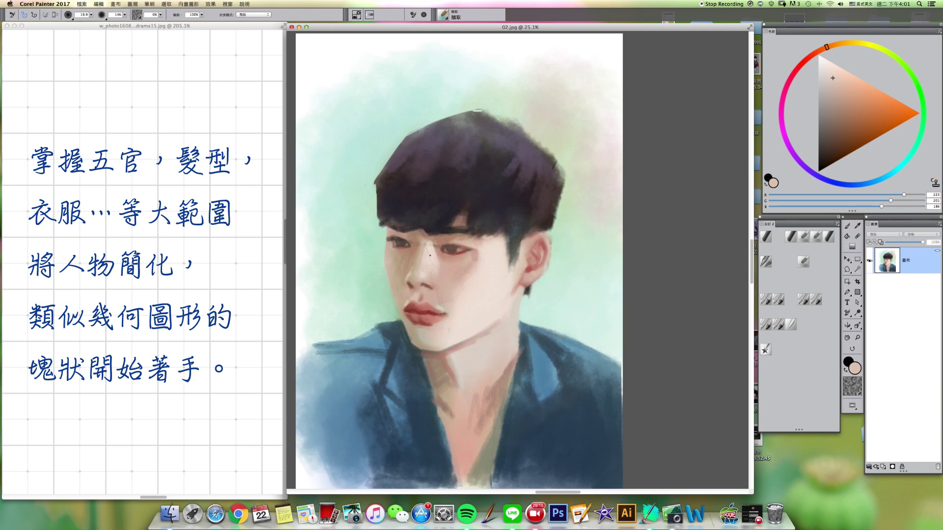
# - Refine the shading between the brow and the eye beside the nose, using sampled tones and a muted yellow-brown
pyautogui.keyDown('alt'); pyautogui.click(450, 244); pyautogui.keyUp('alt')
pyautogui.keyDown('alt'); pyautogui.click(459, 222); pyautogui.keyUp('alt')
pyautogui.moveTo(849, 50); pyautogui.dragTo(859, 45)
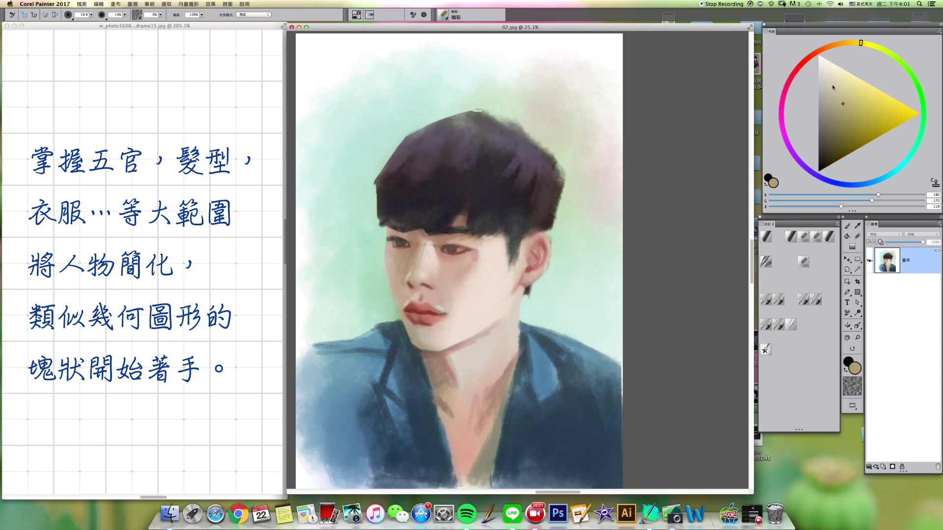
pyautogui.moveTo(842, 104); pyautogui.dragTo(833, 102)
pyautogui.keyDown('alt'); pyautogui.click(443, 247); pyautogui.keyUp('alt')
pyautogui.keyDown('alt'); pyautogui.click(437, 243); pyautogui.keyUp('alt')
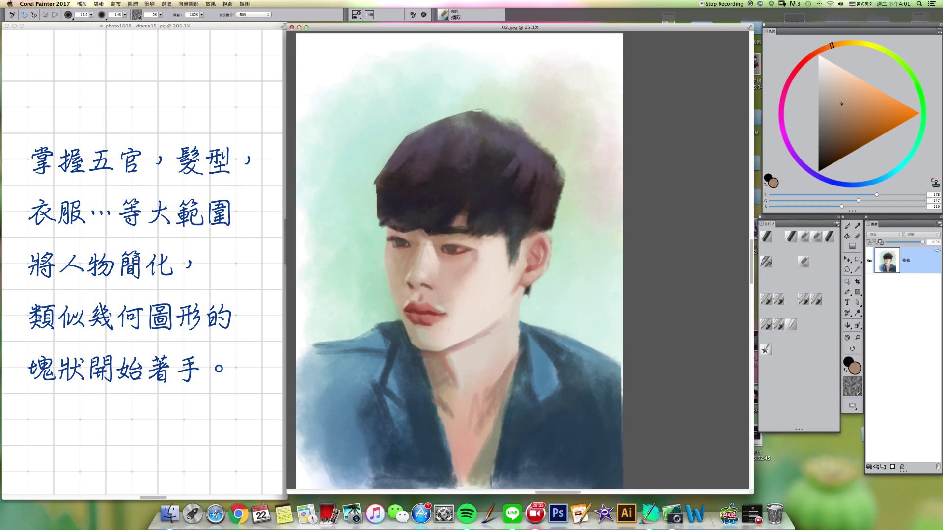
# - Sample skin tones from the nose bridge, pick a soft peach, and paint along the side of the nose with a larger brush
pyautogui.keyDown('alt'); pyautogui.click(431, 252); pyautogui.keyUp('alt')
pyautogui.keyDown('alt'); pyautogui.click(421, 251); pyautogui.keyUp('alt')
pyautogui.click(826, 48)
pyautogui.click(843, 84)
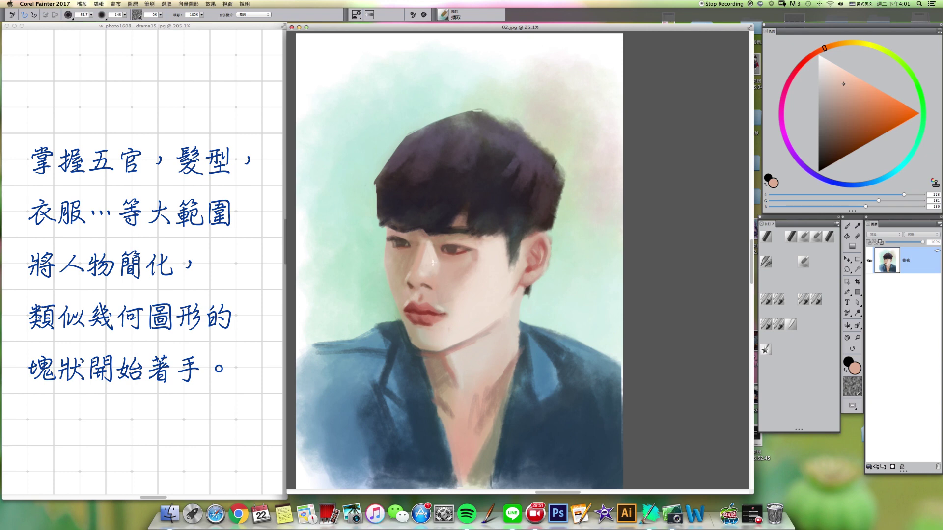
pyautogui.moveTo(435, 258); pyautogui.dragTo(428, 271)
# - Add a new layer above the canvas and set its composite method to Shadow Map (陰影對應)
pyautogui.click(883, 467)
pyautogui.click(892, 234)
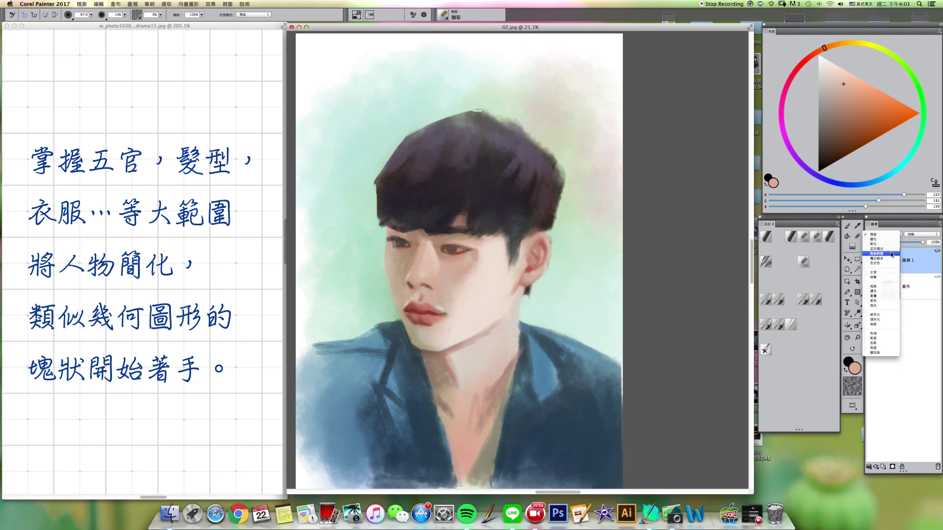
pyautogui.click(891, 253)
# - Glaze the cheek, jaw and chin in pale pink on the new layer using a large digital airbrush
pyautogui.click(798, 68)
pyautogui.moveTo(831, 69); pyautogui.dragTo(827, 64)
pyautogui.click(807, 302)
pyautogui.keyDown('alt'); pyautogui.keyDown('super'); pyautogui.moveTo(479, 265); pyautogui.dragTo(490, 237); pyautogui.keyUp('super'); pyautogui.keyUp('alt')
pyautogui.moveTo(473, 305); pyautogui.dragTo(516, 270)
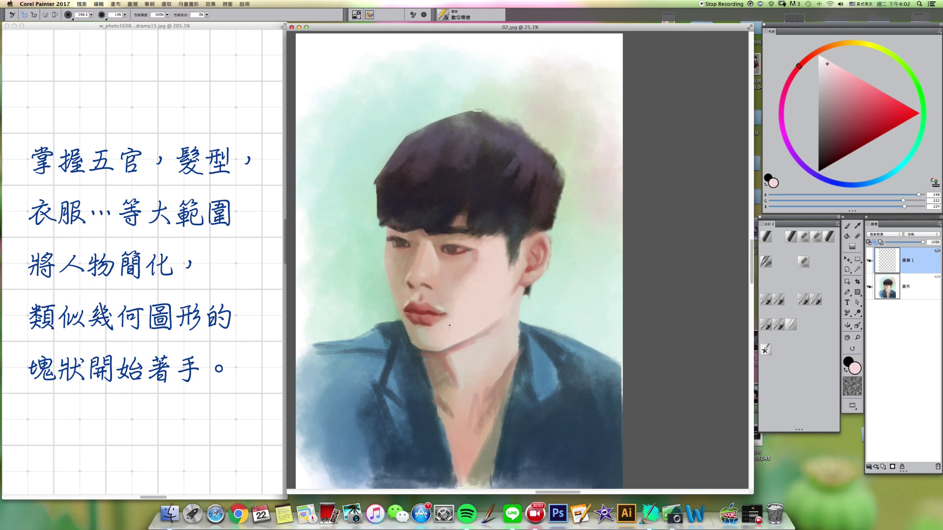
pyautogui.moveTo(456, 272)
pyautogui.mouseDown()
pyautogui.moveTo(423, 268)
pyautogui.moveTo(430, 276)
pyautogui.moveTo(416, 357)
pyautogui.mouseUp()
pyautogui.keyDown('alt'); pyautogui.keyDown('super'); pyautogui.moveTo(442, 275); pyautogui.dragTo(476, 254); pyautogui.keyUp('super'); pyautogui.keyUp('alt')
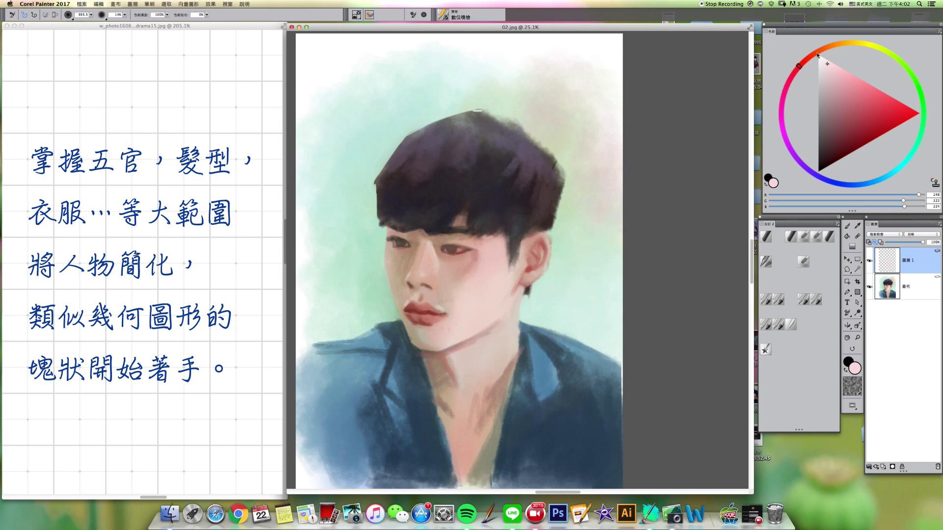
# - Glaze the face with a slightly deeper pink using a smaller airbrush, and drop the layer onto the canvas
pyautogui.click(804, 61)
pyautogui.click(834, 67)
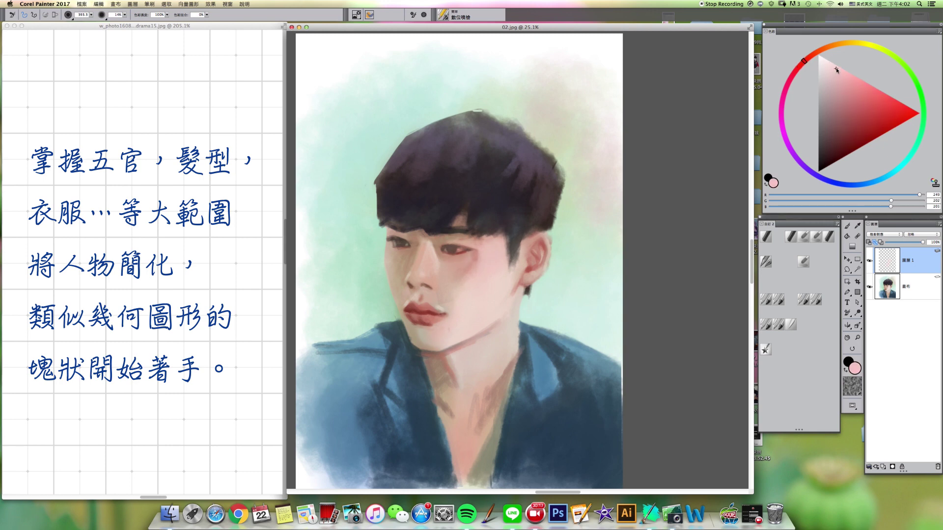
pyautogui.keyDown('alt'); pyautogui.keyDown('super'); pyautogui.moveTo(488, 250); pyautogui.dragTo(421, 285); pyautogui.keyUp('super'); pyautogui.keyUp('alt')
pyautogui.press('[')
pyautogui.press('[')
pyautogui.click(869, 467)
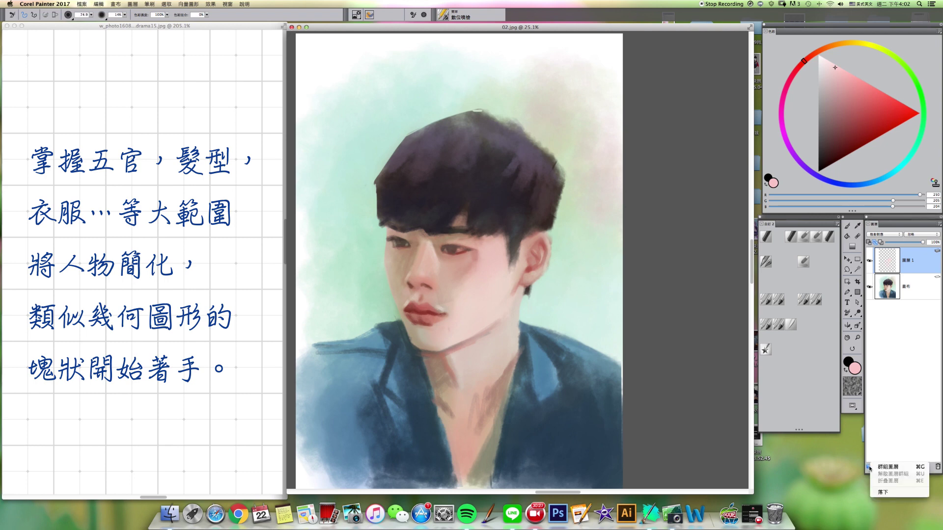
pyautogui.click(872, 494)
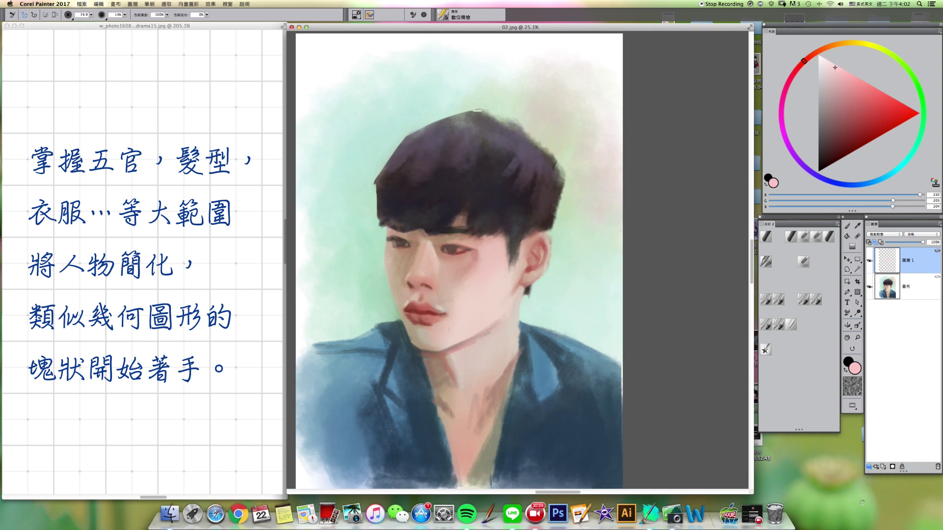
# - Blend the facial skin tones with the Just Add Water blender, varying the brush size to suit each area
pyautogui.click(778, 325)
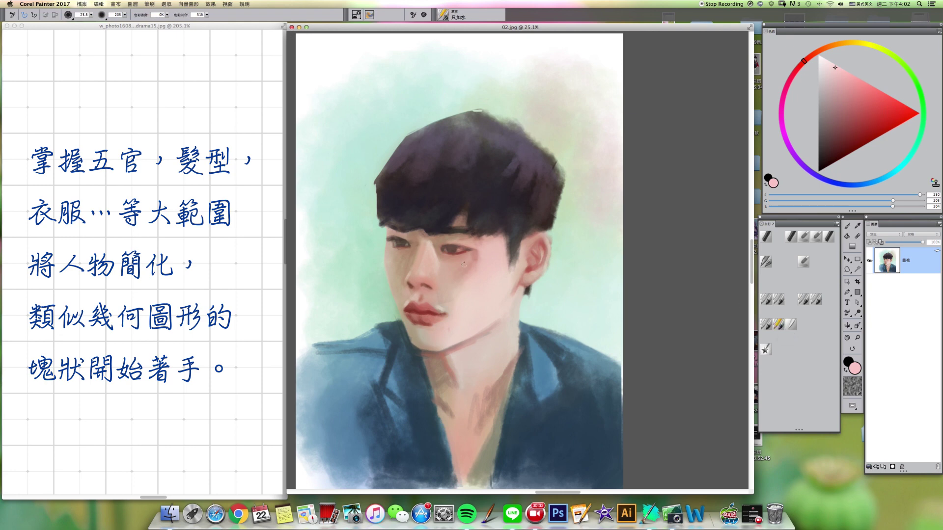
pyautogui.press('[')
pyautogui.press(']')
pyautogui.press(']')
pyautogui.press('[')
pyautogui.press('[')
pyautogui.press('[')
pyautogui.press('[')
pyautogui.press('[')
pyautogui.press('[')
pyautogui.press('[')
pyautogui.press('[')
pyautogui.press('[')
pyautogui.press('[')
pyautogui.press('[')
pyautogui.press(']')
pyautogui.press('[')
pyautogui.press(']')
pyautogui.press('[')
# - Soften the transitions on the face with the blur blender at adjusted brush sizes
pyautogui.click(791, 324)
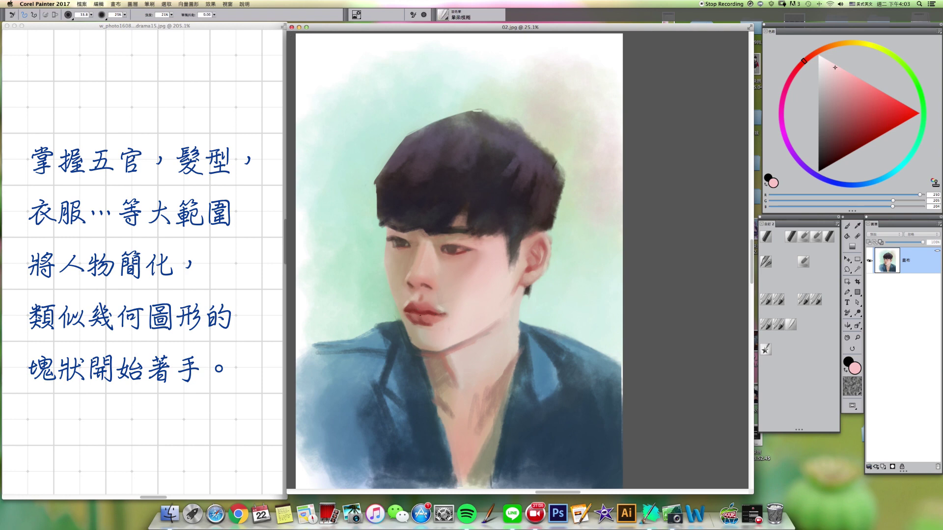
pyautogui.press('[')
pyautogui.hscroll(-3, 665, 216)
pyautogui.hscroll(3, 488, 339)
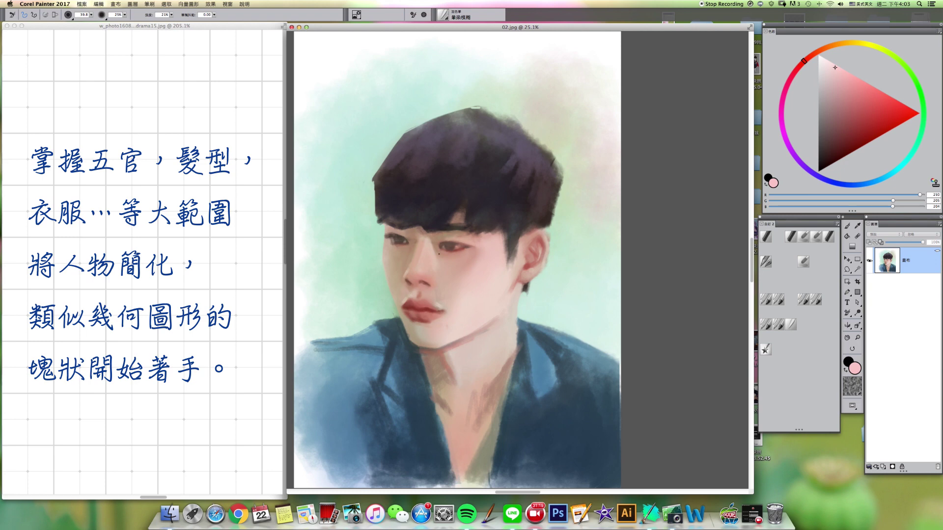
pyautogui.press(']')
# - Sample the near-black hair colour and paint the fringe's lower edge above the eye on the face's far side
pyautogui.click(808, 304)
pyautogui.keyDown('alt'); pyautogui.click(409, 212); pyautogui.keyUp('alt')
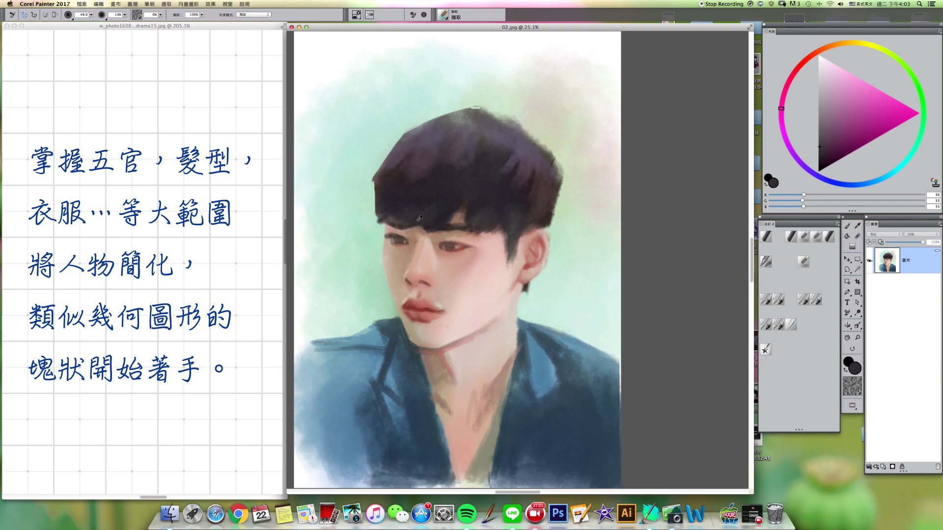
pyautogui.press('[')
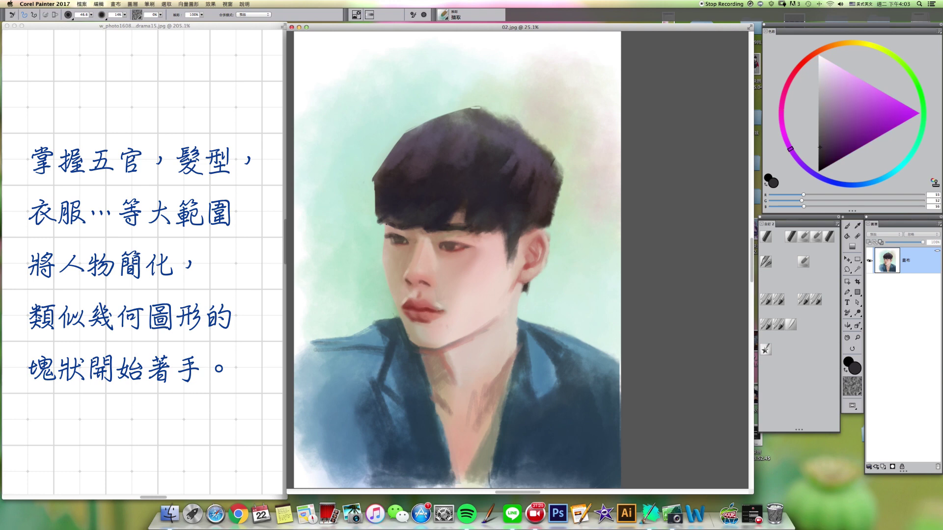
pyautogui.press(']')
pyautogui.moveTo(402, 232); pyautogui.dragTo(397, 228)
pyautogui.press('[')
# - Refine the gap in the fringe above the nose bridge with small strokes of sampled browns
pyautogui.keyDown('alt'); pyautogui.click(451, 217); pyautogui.keyUp('alt')
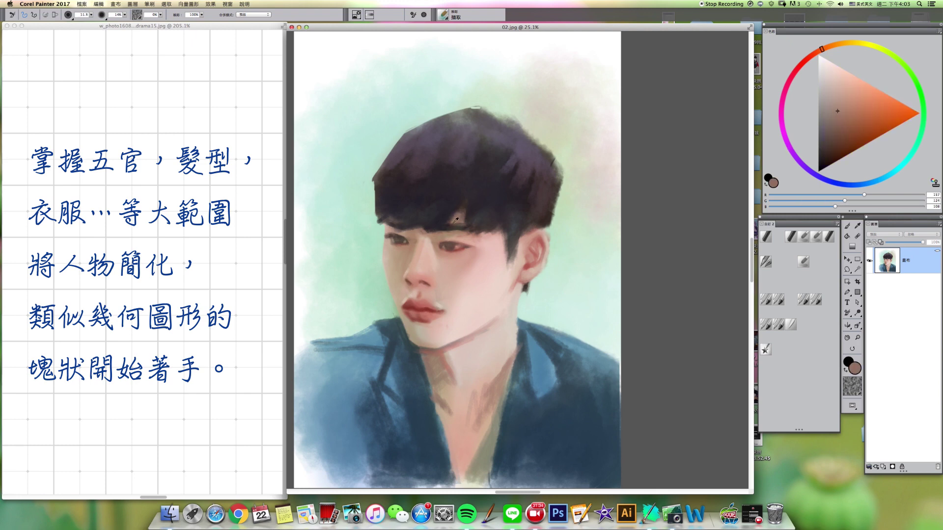
pyautogui.moveTo(459, 218); pyautogui.dragTo(456, 216)
pyautogui.keyDown('alt'); pyautogui.click(451, 218); pyautogui.keyUp('alt')
pyautogui.moveTo(446, 217); pyautogui.dragTo(444, 221)
pyautogui.keyDown('alt'); pyautogui.click(466, 215); pyautogui.keyUp('alt')
# - Refine the outer end of the near eyebrow and the adjoining fringe edge with sampled skin and brown tones
pyautogui.keyDown('alt'); pyautogui.click(481, 233); pyautogui.keyUp('alt')
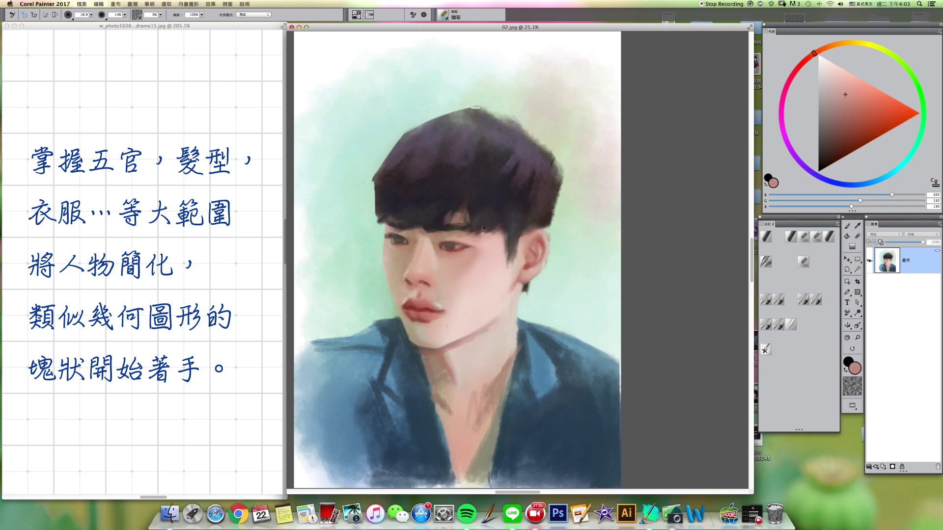
pyautogui.keyDown('alt'); pyautogui.click(477, 237); pyautogui.keyUp('alt')
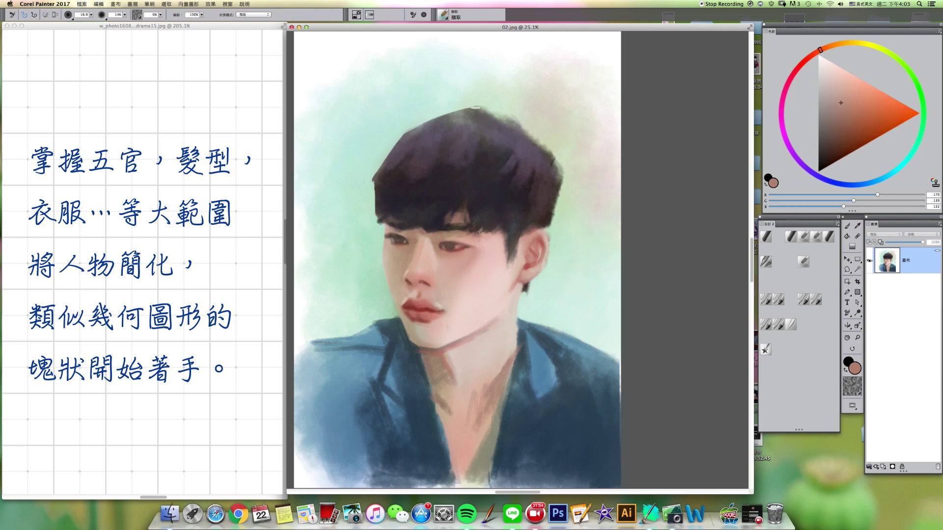
pyautogui.keyDown('alt'); pyautogui.click(484, 233); pyautogui.keyUp('alt')
pyautogui.keyDown('alt'); pyautogui.click(486, 231); pyautogui.keyUp('alt')
pyautogui.keyDown('alt'); pyautogui.click(485, 232); pyautogui.keyUp('alt')
pyautogui.keyDown('alt'); pyautogui.click(479, 237); pyautogui.keyUp('alt')
# - Sharpen the sideburn and the skin in front of the ear with sampled skin and hair tones at varied brush sizes
pyautogui.keyDown('alt'); pyautogui.click(502, 250); pyautogui.keyUp('alt')
pyautogui.keyDown('alt'); pyautogui.click(505, 248); pyautogui.keyUp('alt')
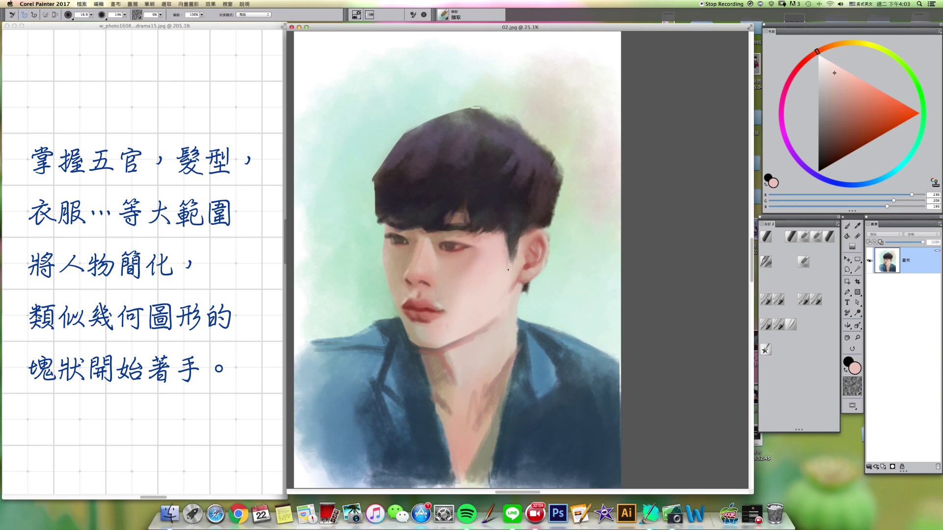
pyautogui.keyDown('alt'); pyautogui.click(513, 253); pyautogui.keyUp('alt')
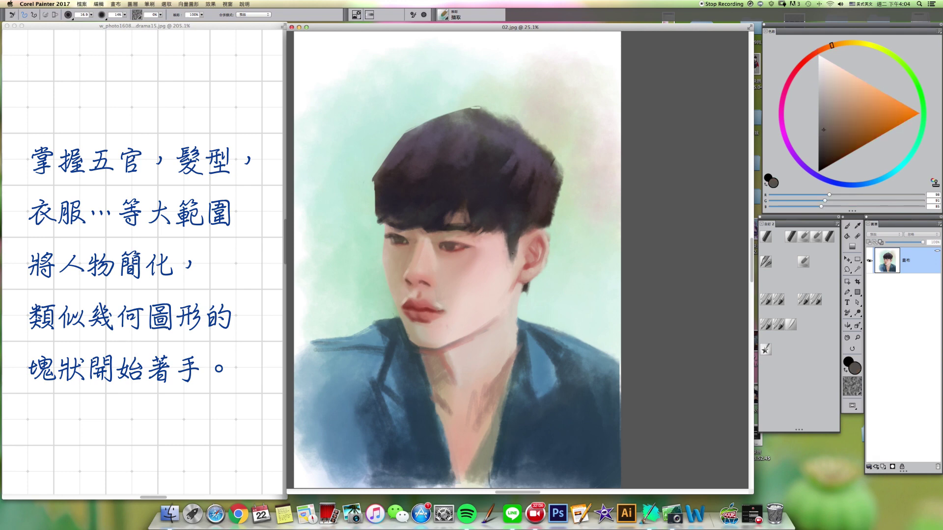
pyautogui.keyDown('alt'); pyautogui.click(523, 261); pyautogui.keyUp('alt')
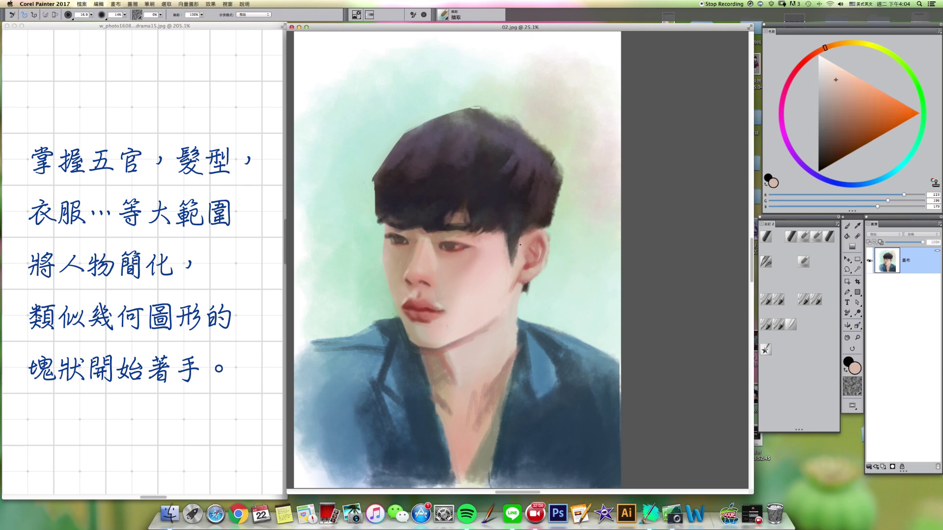
pyautogui.keyDown('alt'); pyautogui.click(512, 257); pyautogui.keyUp('alt')
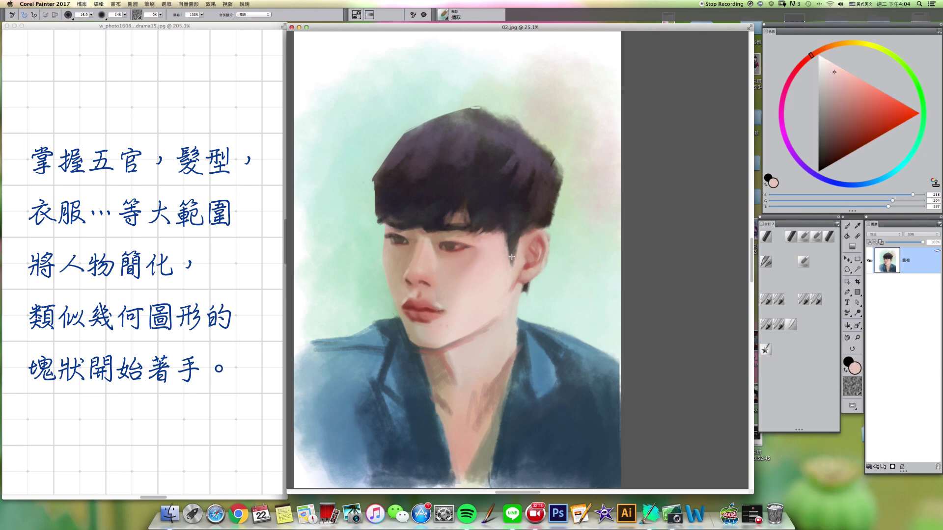
pyautogui.moveTo(515, 266); pyautogui.dragTo(515, 261)
pyautogui.press(']')
pyautogui.press(']')
pyautogui.press(']')
pyautogui.press(']')
pyautogui.press(']')
pyautogui.press(']')
pyautogui.press('[')
pyautogui.press('[')
pyautogui.press('[')
pyautogui.press('[')
pyautogui.press('[')
# - Refine the hair above the ear with sampled dark browns, adjusting the brush size
pyautogui.keyDown('alt'); pyautogui.click(525, 221); pyautogui.keyUp('alt')
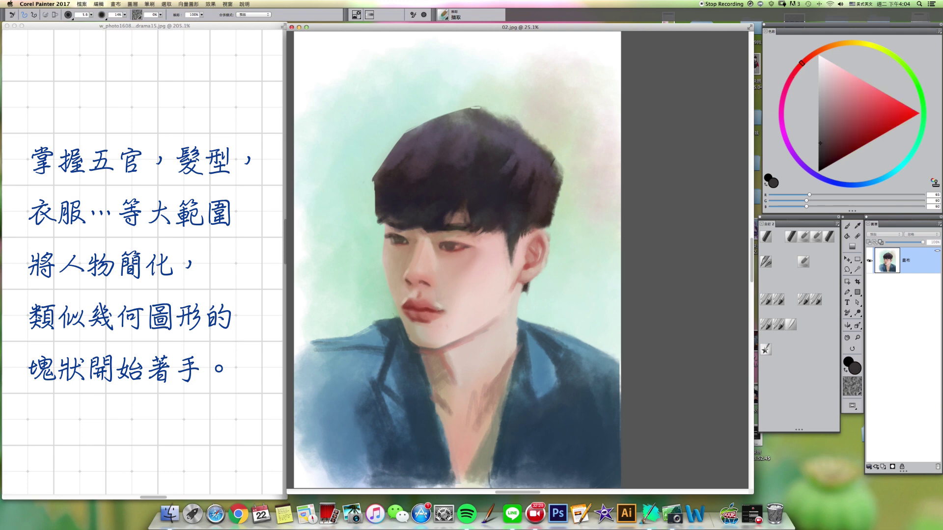
pyautogui.press(']')
pyautogui.press(']')
pyautogui.press(']')
pyautogui.press(']')
pyautogui.press(']')
pyautogui.press(']')
pyautogui.keyDown('alt'); pyautogui.click(533, 229); pyautogui.keyUp('alt')
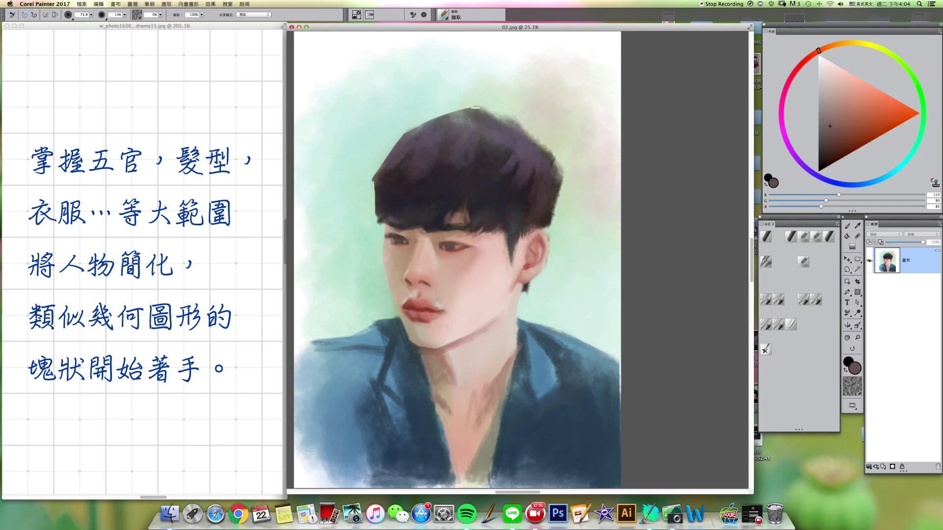
pyautogui.press('[')
pyautogui.keyDown('alt'); pyautogui.click(540, 227); pyautogui.keyUp('alt')
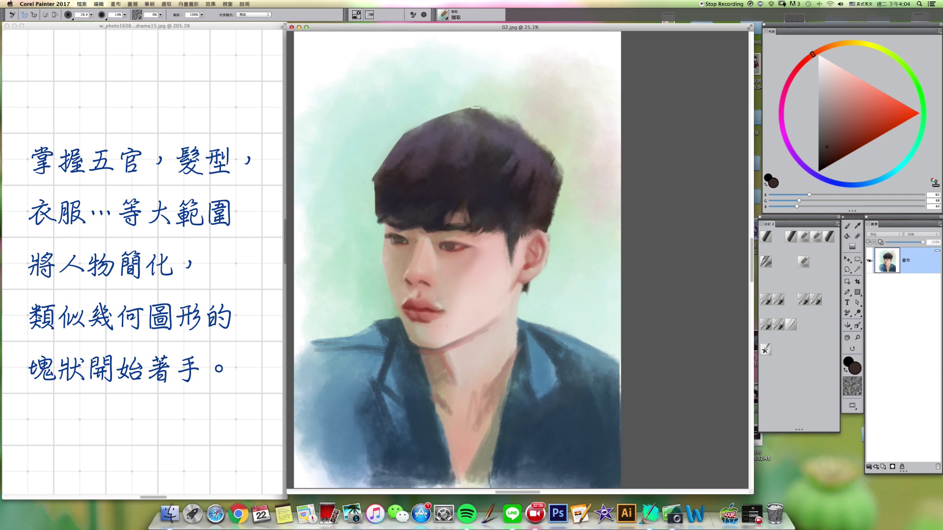
# - Sample the pale green background and clean up the hair outline behind the ear
pyautogui.keyDown('alt'); pyautogui.click(563, 240); pyautogui.keyUp('alt')
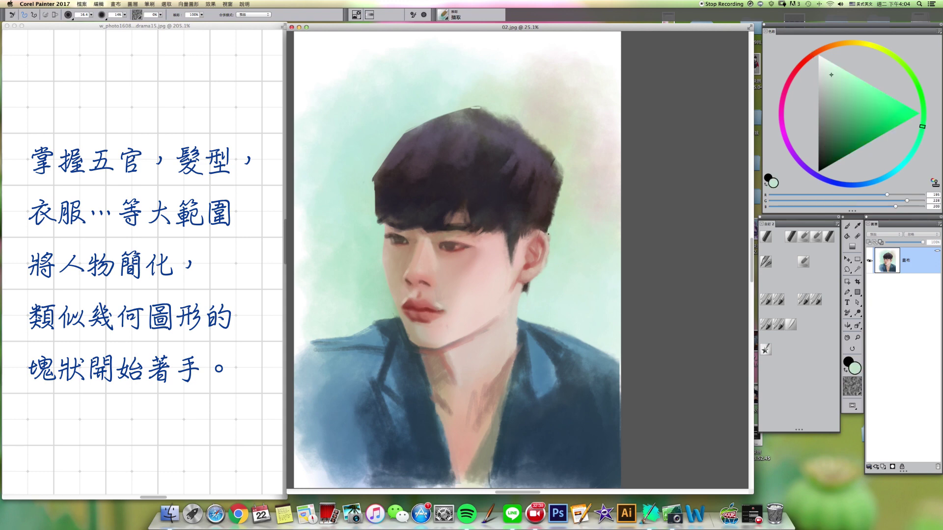
pyautogui.press(']')
pyautogui.keyDown('alt'); pyautogui.click(556, 239); pyautogui.keyUp('alt')
# - Reshape the tuft of hair below the earlobe with sampled hair, skin and background tones
pyautogui.keyDown('alt'); pyautogui.click(526, 290); pyautogui.keyUp('alt')
pyautogui.keyDown('alt'); pyautogui.keyDown('super'); pyautogui.click(526, 289); pyautogui.keyUp('super'); pyautogui.keyUp('alt')
pyautogui.moveTo(523, 288); pyautogui.dragTo(527, 295)
pyautogui.keyDown('alt'); pyautogui.click(538, 287); pyautogui.keyUp('alt')
pyautogui.keyDown('alt'); pyautogui.click(524, 290); pyautogui.keyUp('alt')
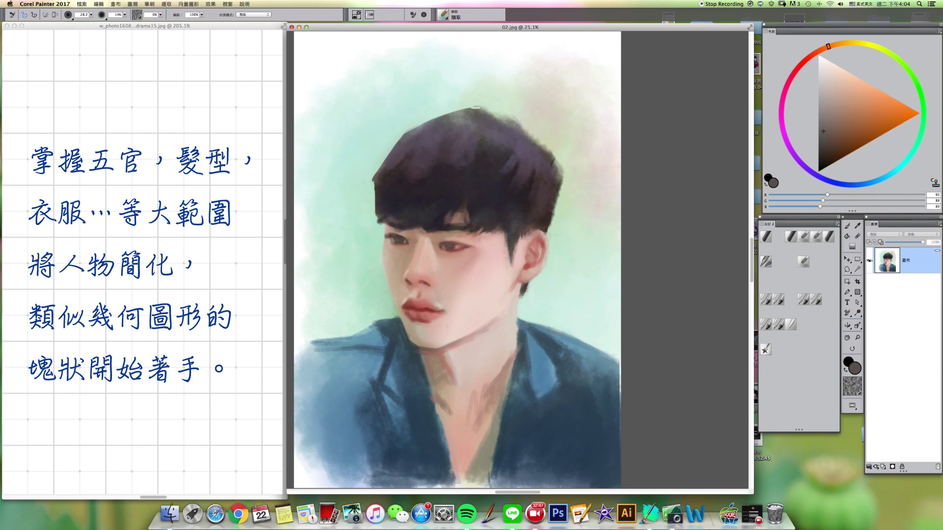
pyautogui.keyDown('alt'); pyautogui.click(516, 296); pyautogui.keyUp('alt')
pyautogui.keyDown('alt'); pyautogui.click(523, 295); pyautogui.keyUp('alt')
pyautogui.moveTo(521, 290); pyautogui.dragTo(519, 298)
# - Sample the light cheek tone, shift its hue to pale green, and tint the cheek with a larger brush
pyautogui.keyDown('alt'); pyautogui.click(496, 273); pyautogui.keyUp('alt')
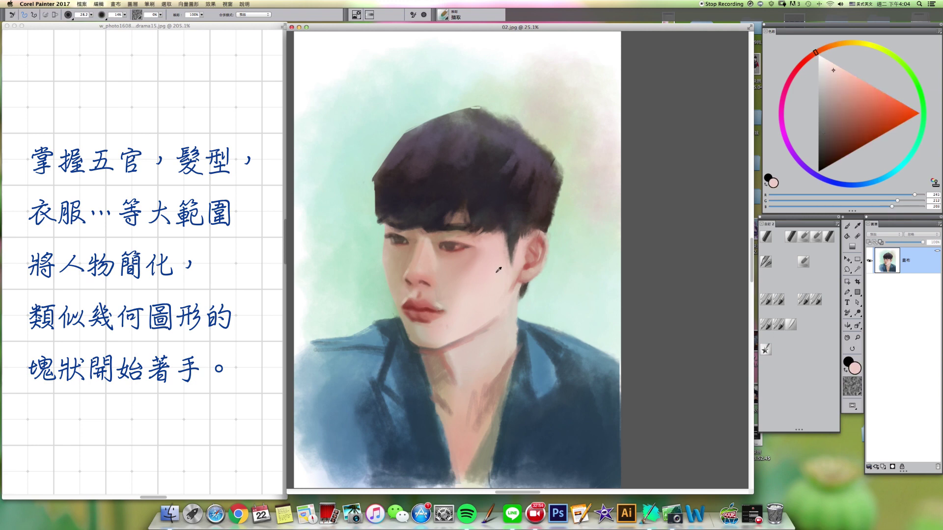
pyautogui.click(913, 152)
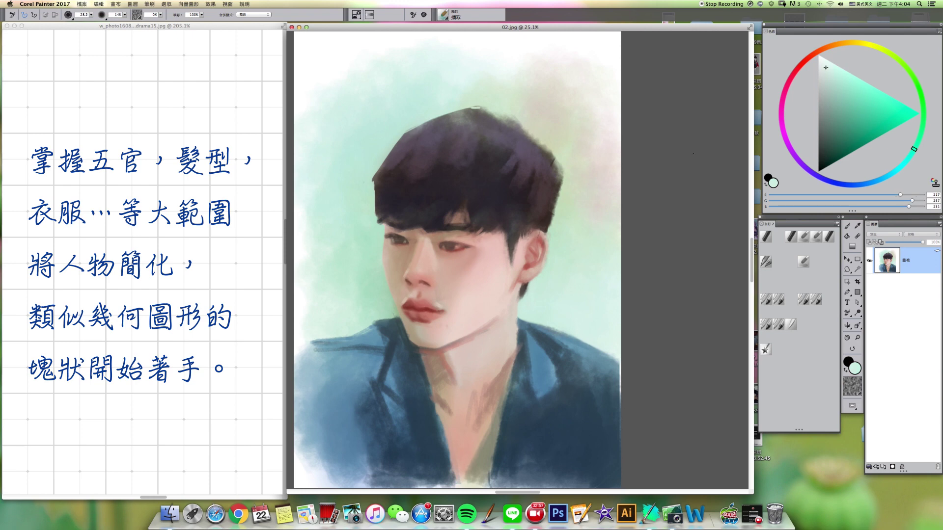
pyautogui.moveTo(494, 249)
pyautogui.keyDown('alt'); pyautogui.keyDown('super'); pyautogui.mouseDown()
pyautogui.moveTo(480, 270)
pyautogui.moveTo(501, 273)
pyautogui.mouseUp(); pyautogui.keyUp('super'); pyautogui.keyUp('alt')
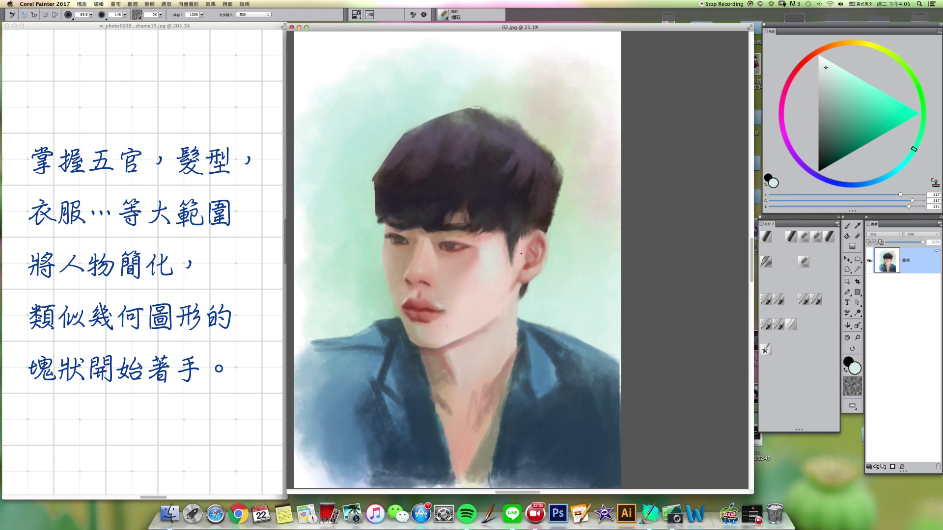
# - Sample the skin below the near eyebrow, shift it to a muted green, and tint the skin around the near eye, adjusting the brush size
pyautogui.keyDown('alt'); pyautogui.keyDown('super'); pyautogui.moveTo(452, 233); pyautogui.dragTo(451, 224); pyautogui.keyUp('super'); pyautogui.keyUp('alt')
pyautogui.keyDown('alt'); pyautogui.click(454, 218); pyautogui.keyUp('alt')
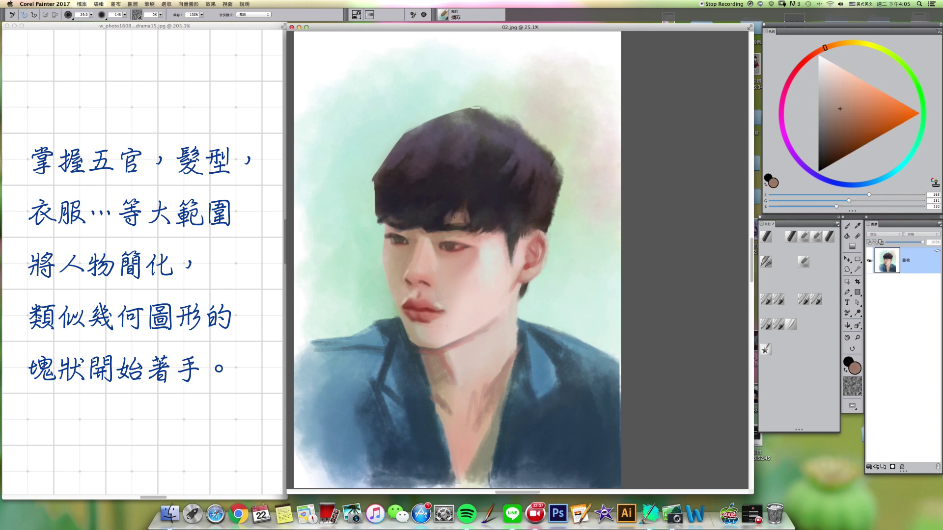
pyautogui.click(911, 156)
pyautogui.moveTo(839, 106); pyautogui.dragTo(835, 102)
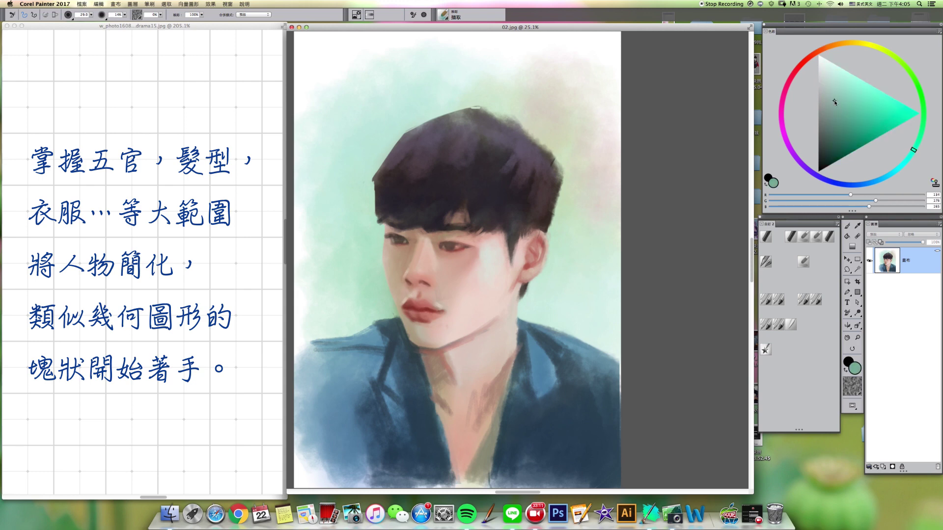
pyautogui.keyDown('alt'); pyautogui.keyDown('super'); pyautogui.moveTo(460, 217); pyautogui.dragTo(457, 225); pyautogui.keyUp('super'); pyautogui.keyUp('alt')
pyautogui.moveTo(460, 235); pyautogui.dragTo(466, 239)
pyautogui.keyDown('alt'); pyautogui.click(474, 243); pyautogui.keyUp('alt')
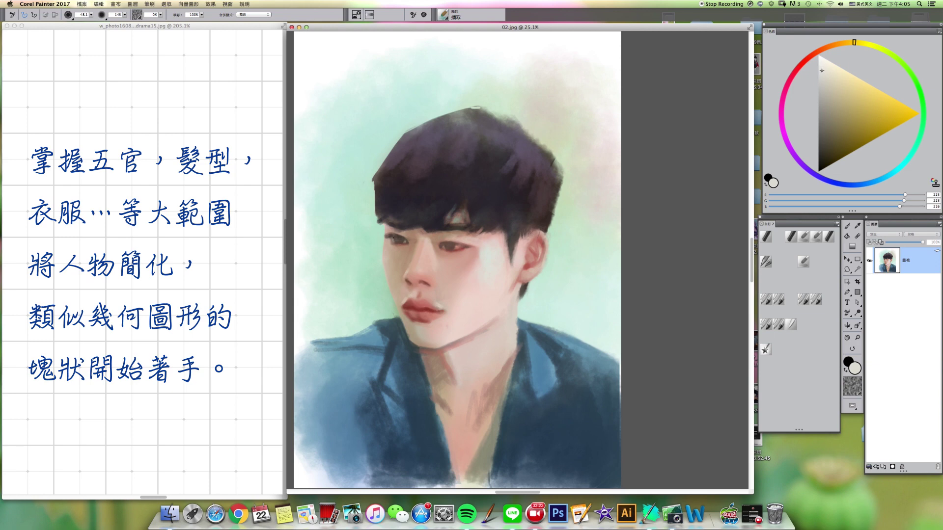
# - Touch up the skin around the far eye with a smaller brush and a lightened sampled skin tone
pyautogui.moveTo(403, 238); pyautogui.dragTo(408, 237)
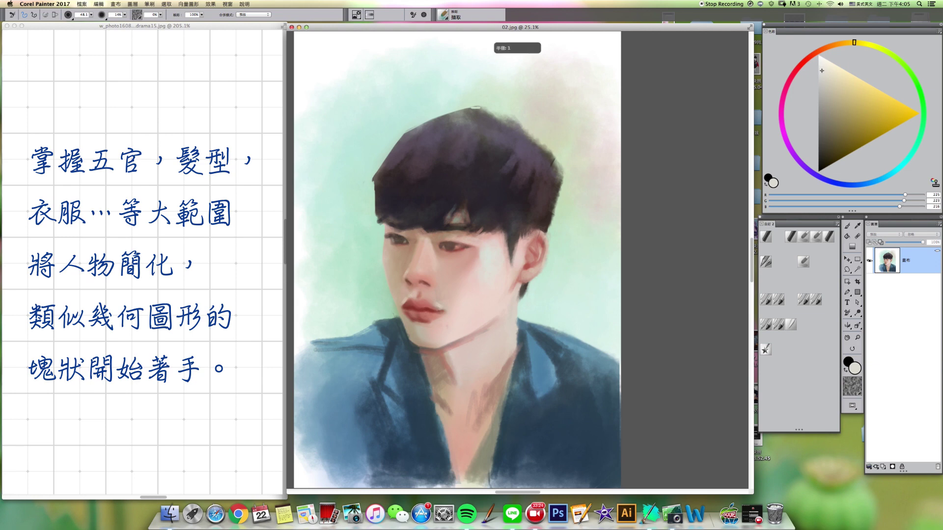
pyautogui.keyDown('alt'); pyautogui.click(406, 230); pyautogui.keyUp('alt')
pyautogui.moveTo(840, 98); pyautogui.dragTo(834, 94)
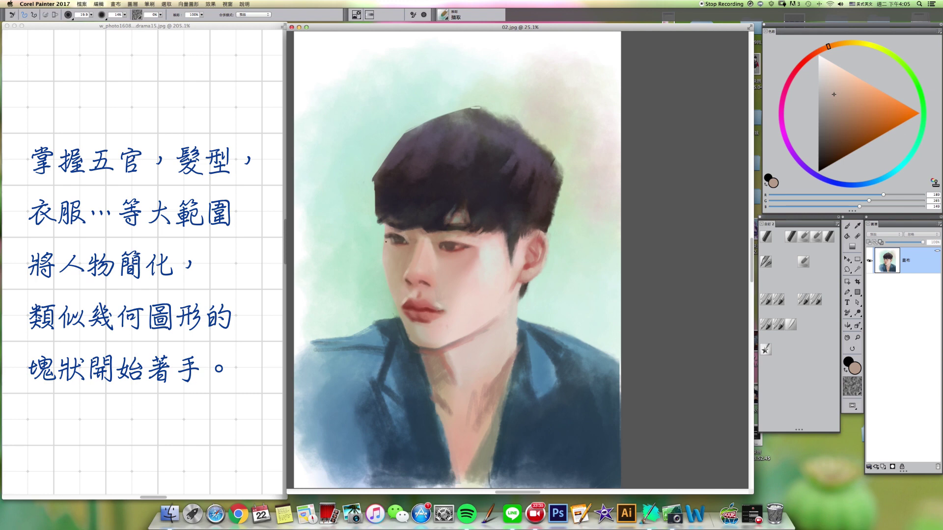
# - Clean up the face outline beside the far eye and the fringe's outer edge with sampled background, skin and dark hair tones
pyautogui.keyDown('alt'); pyautogui.click(383, 233); pyautogui.keyUp('alt')
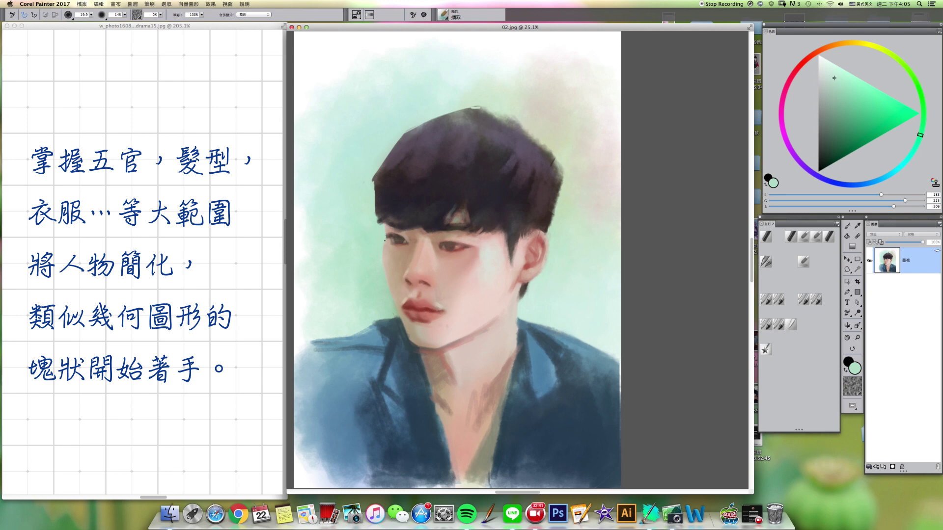
pyautogui.keyDown('alt'); pyautogui.click(388, 247); pyautogui.keyUp('alt')
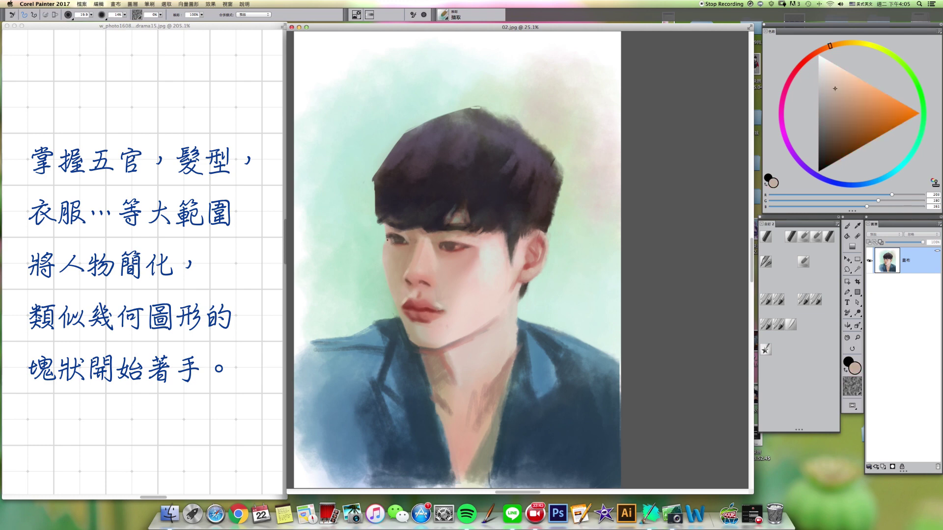
pyautogui.keyDown('alt'); pyautogui.click(381, 248); pyautogui.keyUp('alt')
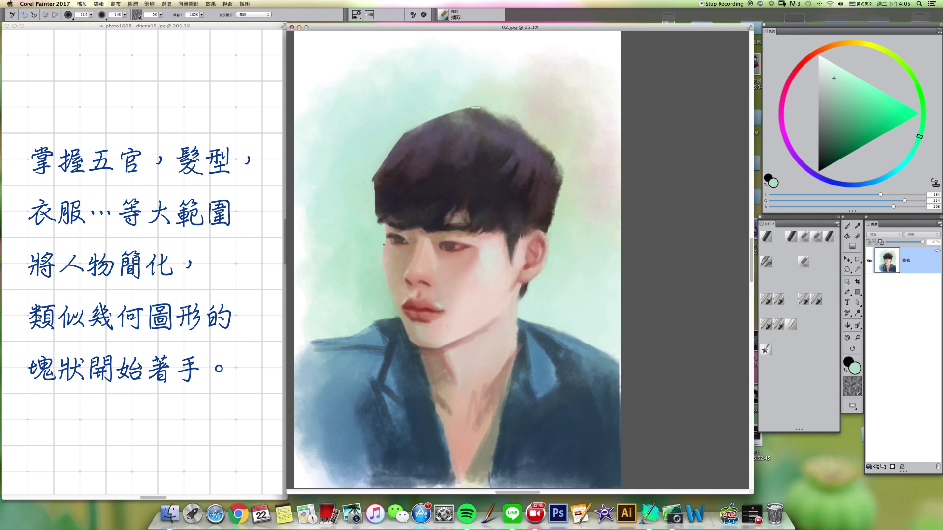
pyautogui.keyDown('alt'); pyautogui.click(388, 254); pyautogui.keyUp('alt')
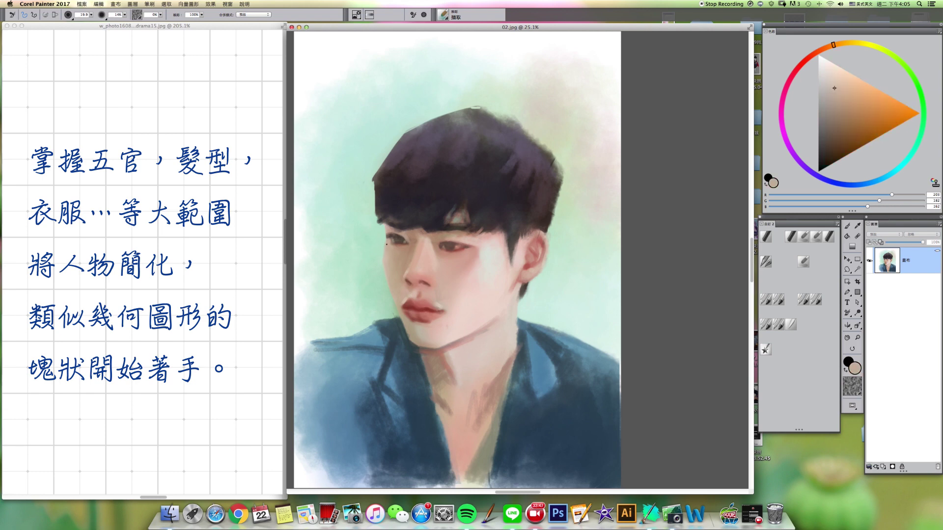
pyautogui.keyDown('alt'); pyautogui.click(381, 255); pyautogui.keyUp('alt')
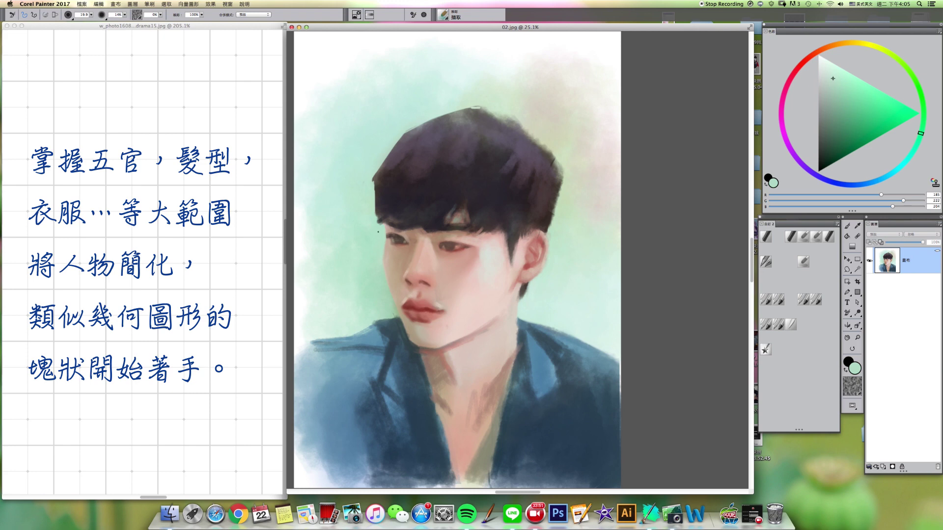
pyautogui.keyDown('alt'); pyautogui.click(388, 215); pyautogui.keyUp('alt')
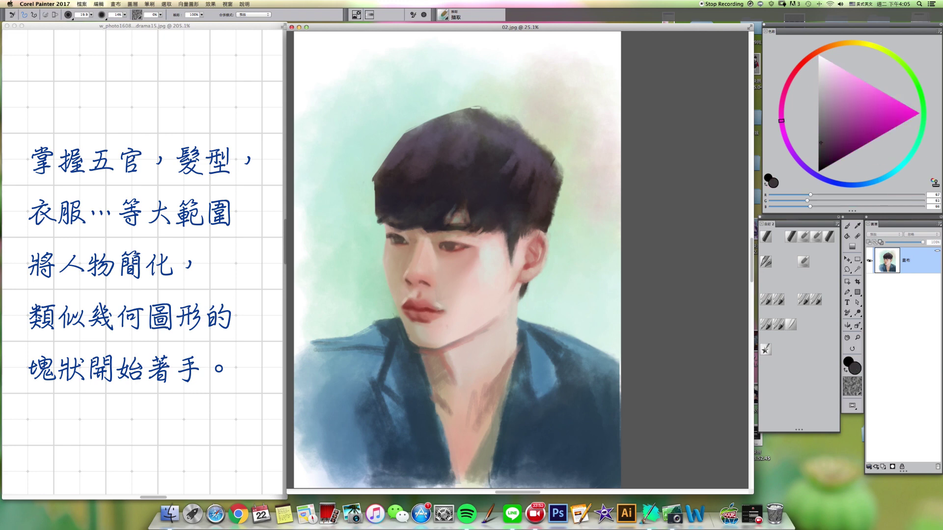
pyautogui.moveTo(377, 219); pyautogui.dragTo(374, 197)
# - Refine the edges around the far jaw, collar and lips with sampled background green, jacket blue and lip red
pyautogui.keyDown('alt'); pyautogui.click(387, 300); pyautogui.keyUp('alt')
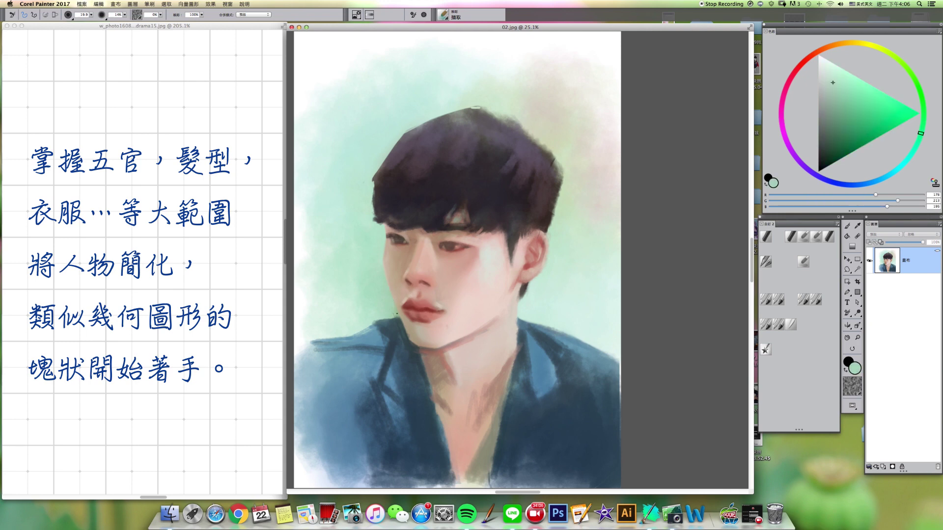
pyautogui.keyDown('alt'); pyautogui.click(397, 325); pyautogui.keyUp('alt')
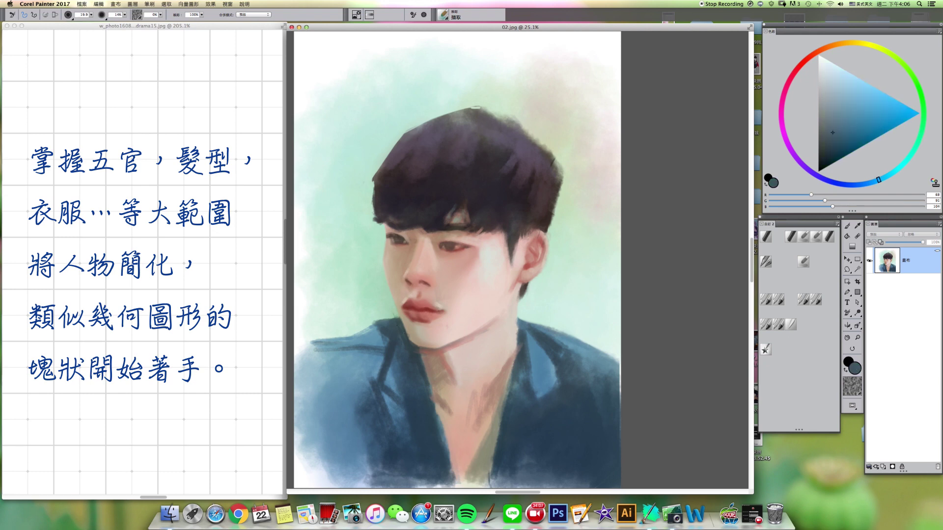
pyautogui.keyDown('alt'); pyautogui.click(399, 311); pyautogui.keyUp('alt')
pyautogui.keyDown('alt'); pyautogui.click(411, 301); pyautogui.keyUp('alt')
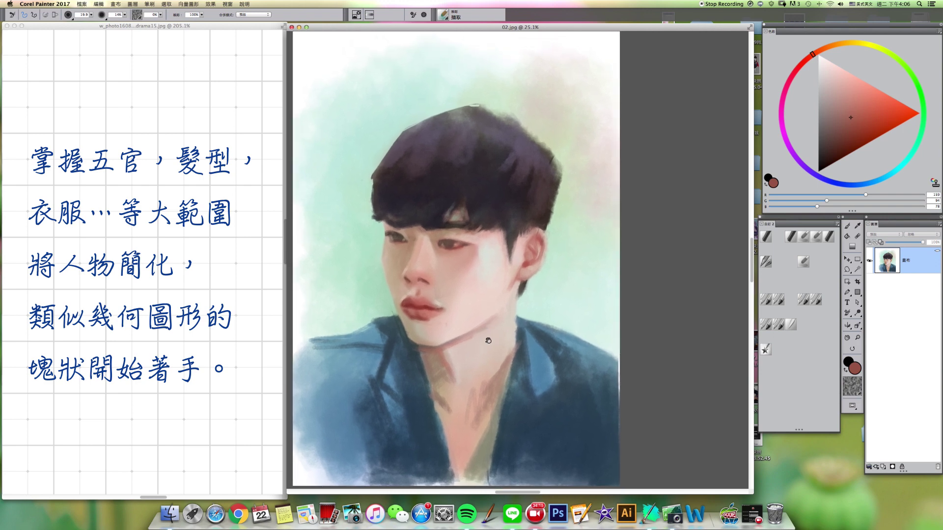
# - Select the far eye with the Lasso and feather the selection by 3 pixels
pyautogui.press('l')
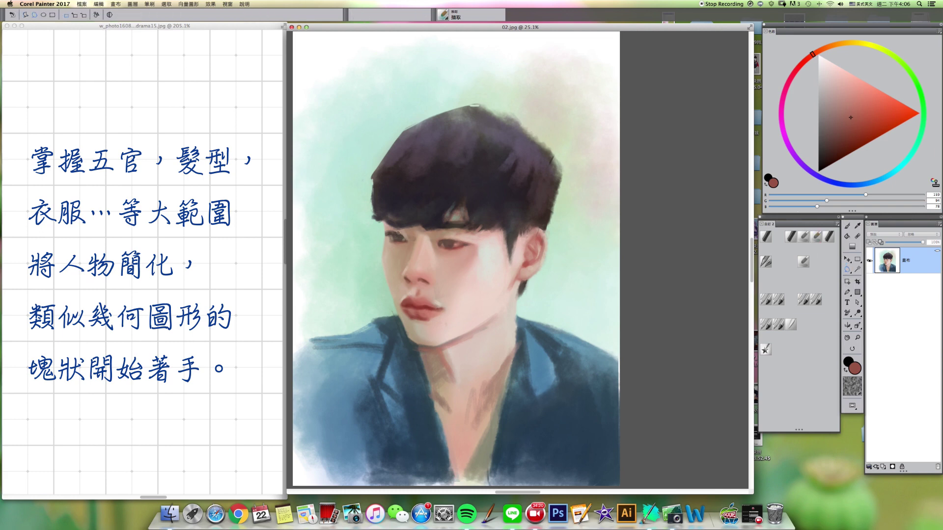
pyautogui.moveTo(394, 248)
pyautogui.mouseDown()
pyautogui.moveTo(386, 230)
pyautogui.moveTo(408, 235)
pyautogui.mouseUp()
pyautogui.rightClick(399, 235)
pyautogui.click(413, 255)
pyautogui.press('Return')
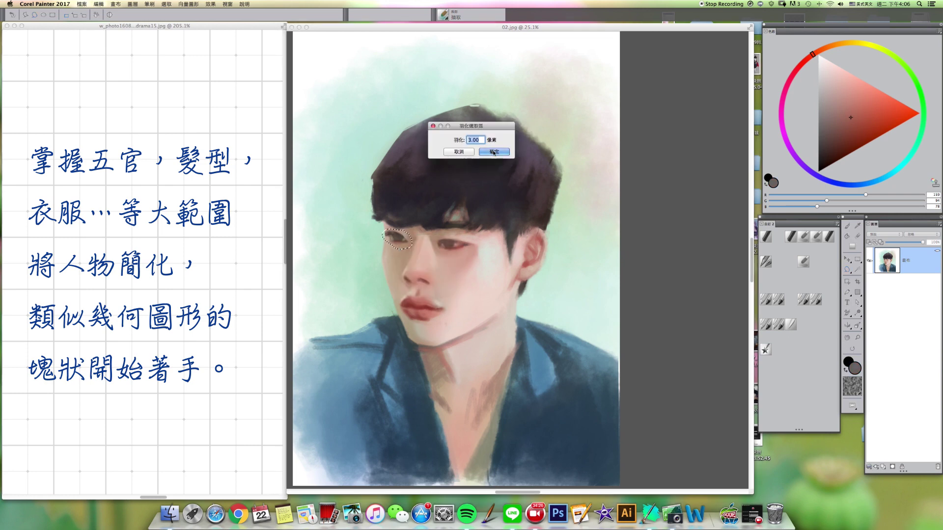
# - Copy the selected eye onto a new layer and drop that layer onto the canvas
pyautogui.press('super+c')
pyautogui.press('super+v')
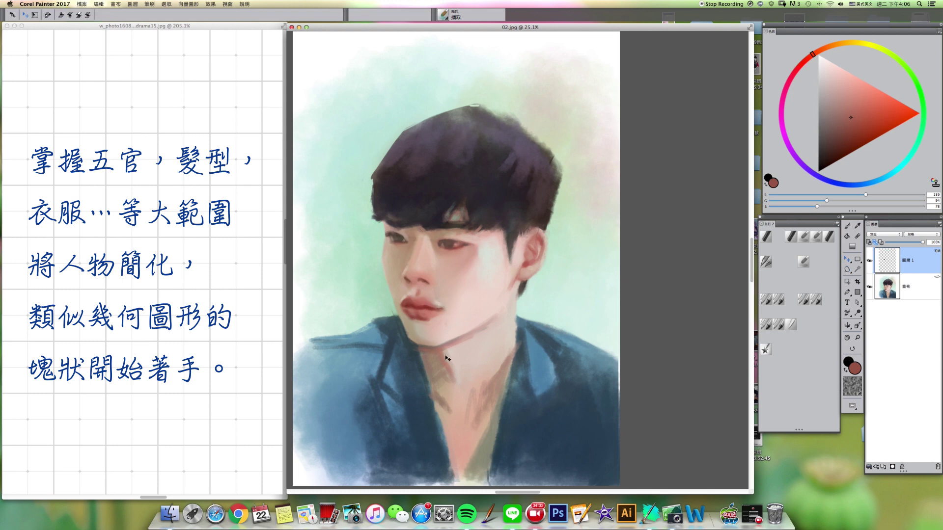
pyautogui.click(868, 467)
pyautogui.click(878, 494)
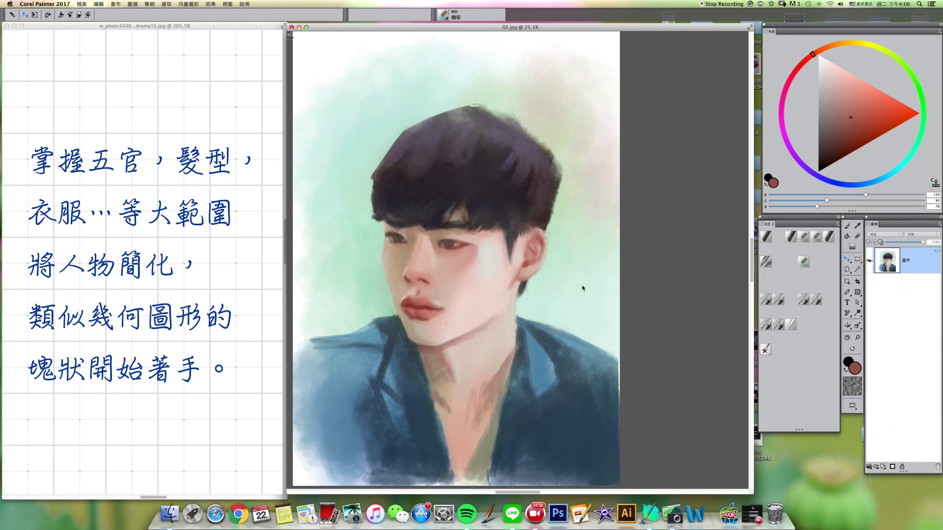
# - Reshape the light blue highlight on the near jacket lapel with sampled light and dark blues, adjusting the brush size
pyautogui.press('b')
pyautogui.keyDown('alt'); pyautogui.click(564, 340); pyautogui.keyUp('alt')
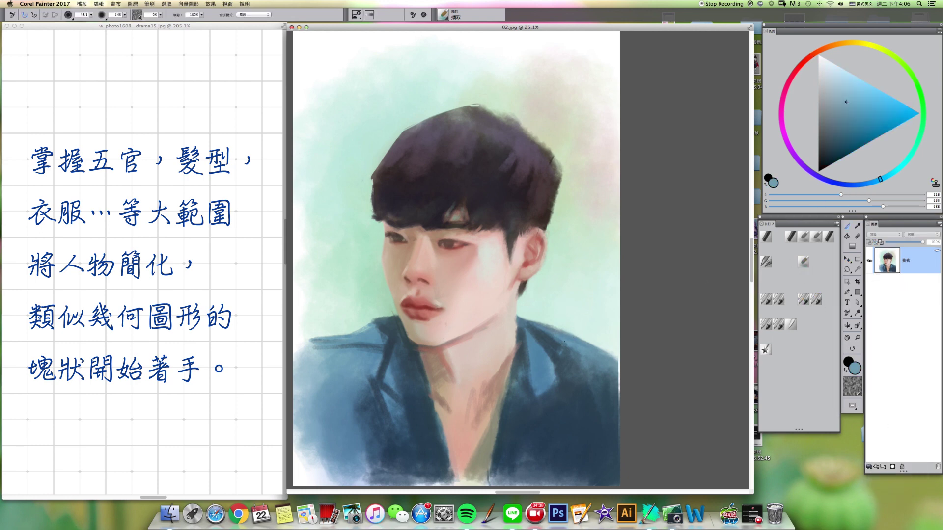
pyautogui.keyDown('alt'); pyautogui.click(540, 343); pyautogui.keyUp('alt')
pyautogui.moveTo(550, 372)
pyautogui.mouseDown()
pyautogui.moveTo(547, 353)
pyautogui.moveTo(567, 406)
pyautogui.moveTo(544, 392)
pyautogui.mouseUp()
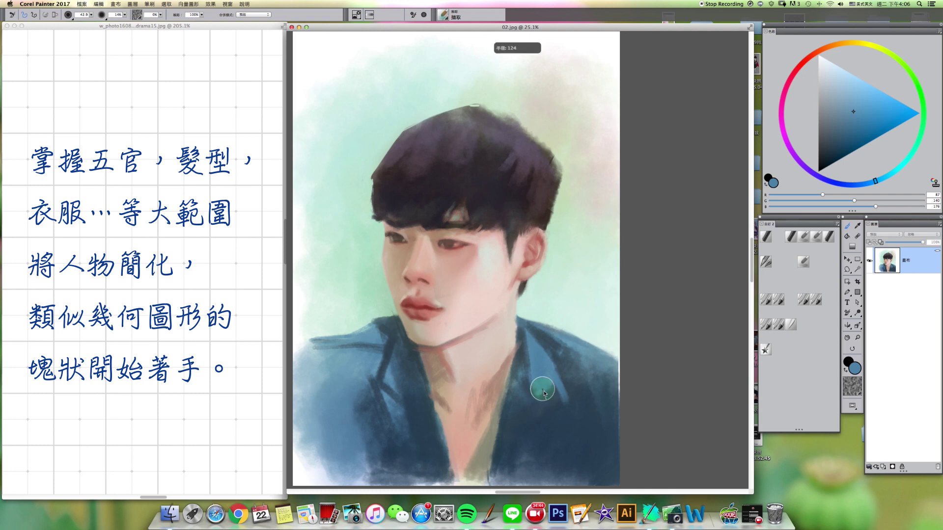
pyautogui.keyDown('alt'); pyautogui.click(534, 377); pyautogui.keyUp('alt')
pyautogui.keyDown('alt'); pyautogui.click(534, 368); pyautogui.keyUp('alt')
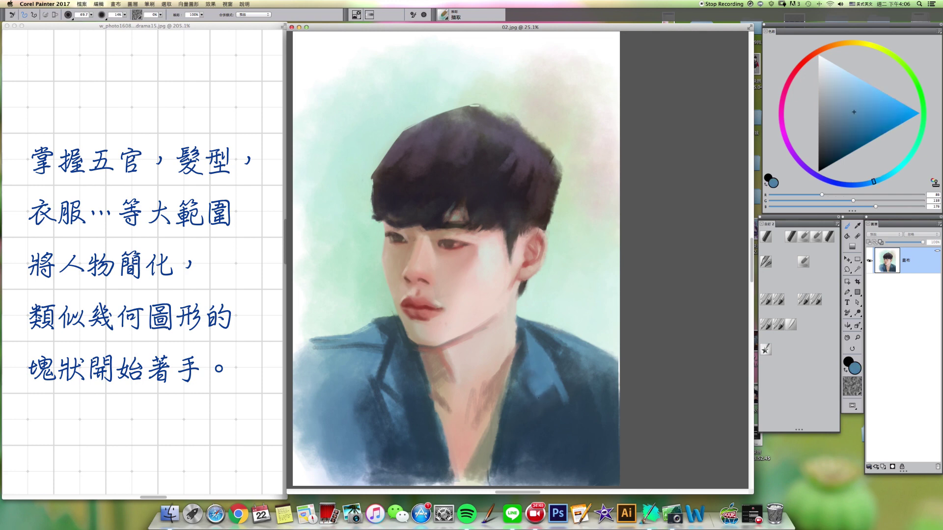
pyautogui.keyDown('alt'); pyautogui.click(527, 404); pyautogui.keyUp('alt')
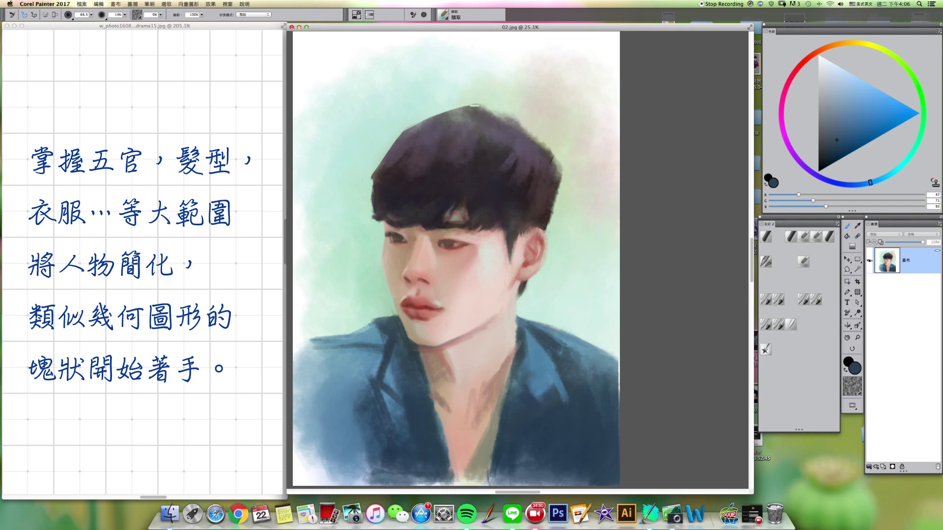
# - Refine the edge between the neck and the near lapel with sampled neck-shadow and dark blue tones, using a smaller brush
pyautogui.keyDown('alt'); pyautogui.click(502, 392); pyautogui.keyUp('alt')
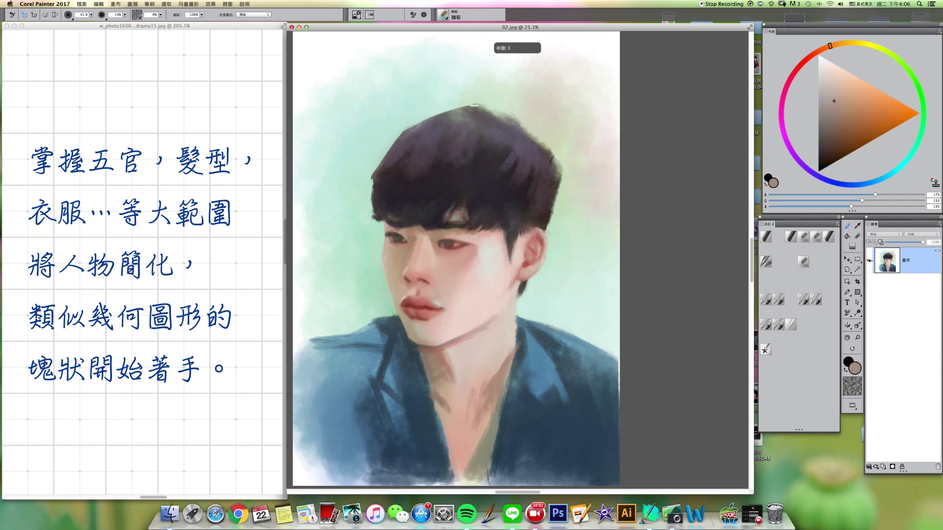
pyautogui.keyDown('alt'); pyautogui.click(516, 393); pyautogui.keyUp('alt')
pyautogui.press('[')
pyautogui.moveTo(516, 384); pyautogui.dragTo(508, 397)
pyautogui.keyDown('alt'); pyautogui.click(506, 393); pyautogui.keyUp('alt')
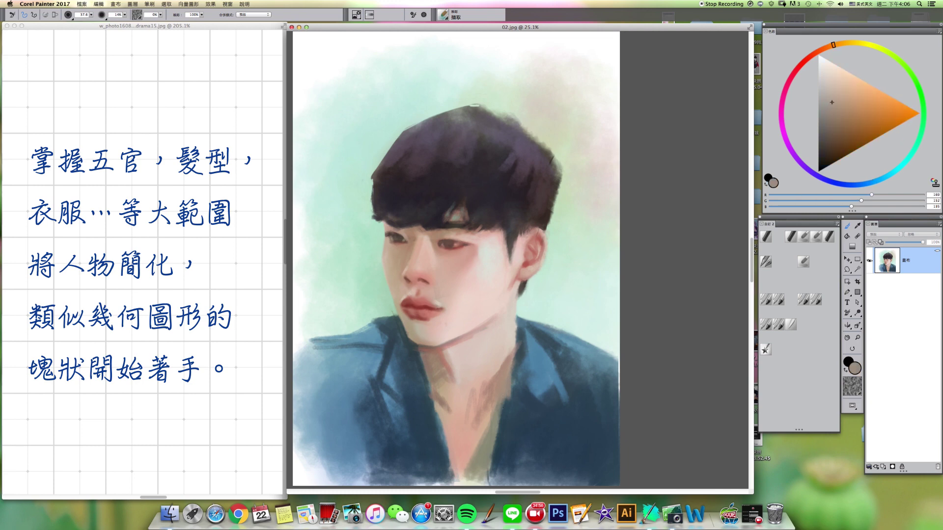
pyautogui.keyDown('alt'); pyautogui.click(503, 413); pyautogui.keyUp('alt')
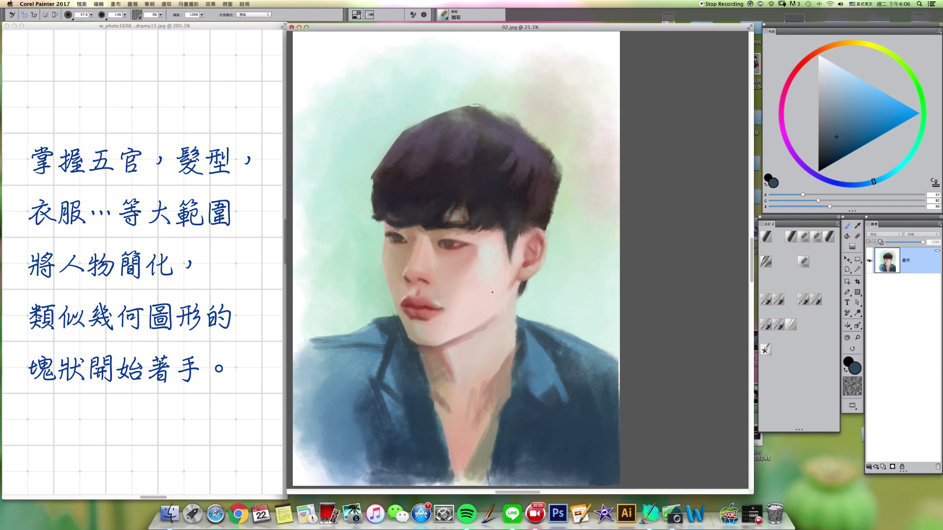
# - Sample the light skin tone beside the mouth corner and soften that area, adjusting the brush size
pyautogui.keyDown('alt'); pyautogui.click(441, 298); pyautogui.keyUp('alt')
pyautogui.keyDown('alt'); pyautogui.click(439, 300); pyautogui.keyUp('alt')
pyautogui.press(']')
pyautogui.press(']')
pyautogui.press(']')
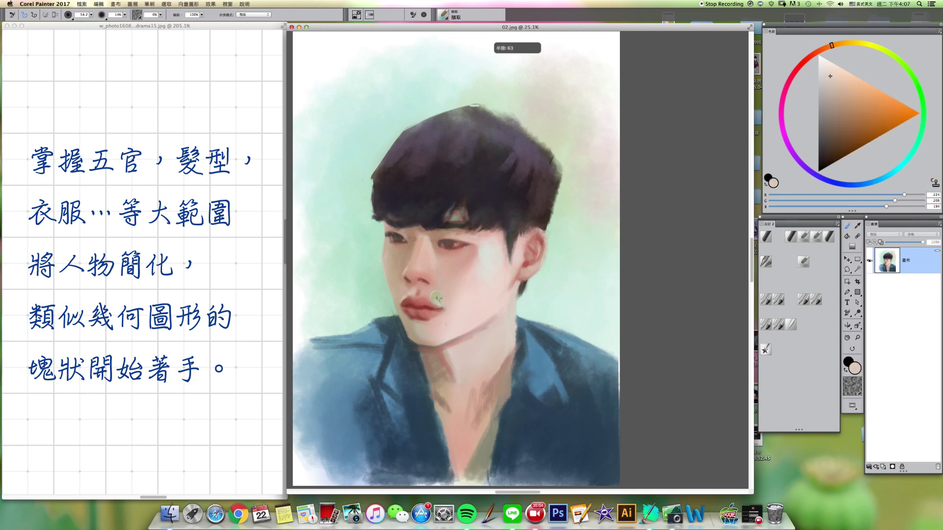
pyautogui.press('[')
# - Sample the lip colour, shift it to a brighter pinkish red, and paint the lips with a reduced brush
pyautogui.keyDown('alt'); pyautogui.click(439, 315); pyautogui.keyUp('alt')
pyautogui.keyDown('alt'); pyautogui.click(434, 310); pyautogui.keyUp('alt')
pyautogui.moveTo(812, 62); pyautogui.dragTo(804, 61)
pyautogui.moveTo(850, 97); pyautogui.dragTo(861, 89)
pyautogui.press('[')
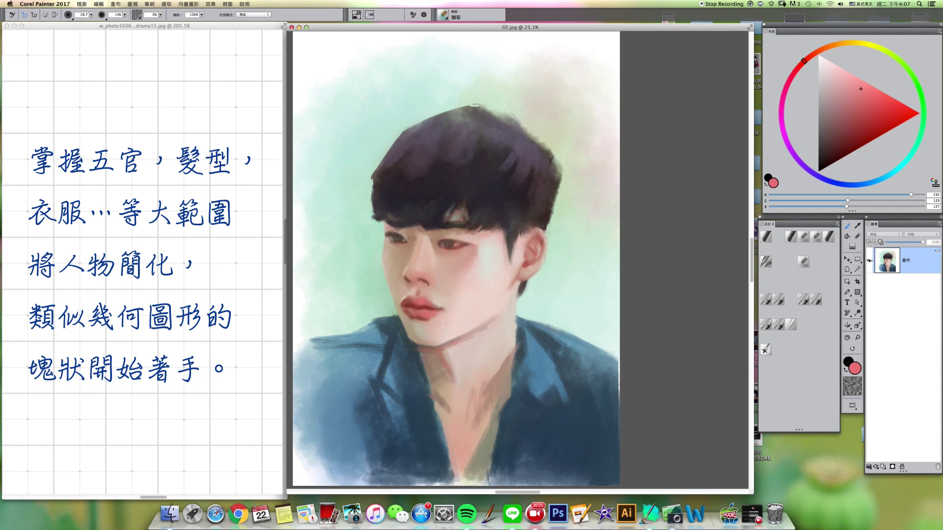
# - Refine the skin above the upper lip and the underside of the nose with sampled light skin and reddish-brown tones
pyautogui.keyDown('alt'); pyautogui.click(433, 293); pyautogui.keyUp('alt')
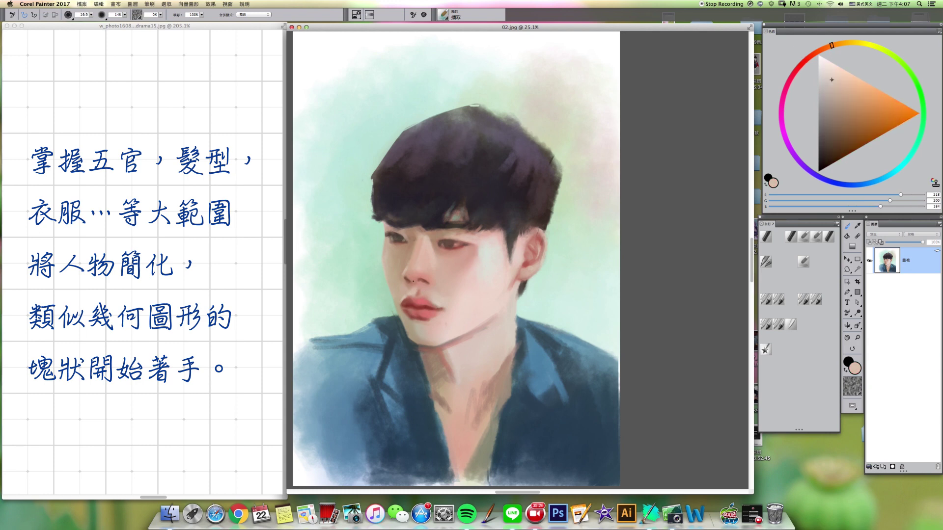
pyautogui.keyDown('alt'); pyautogui.click(410, 283); pyautogui.keyUp('alt')
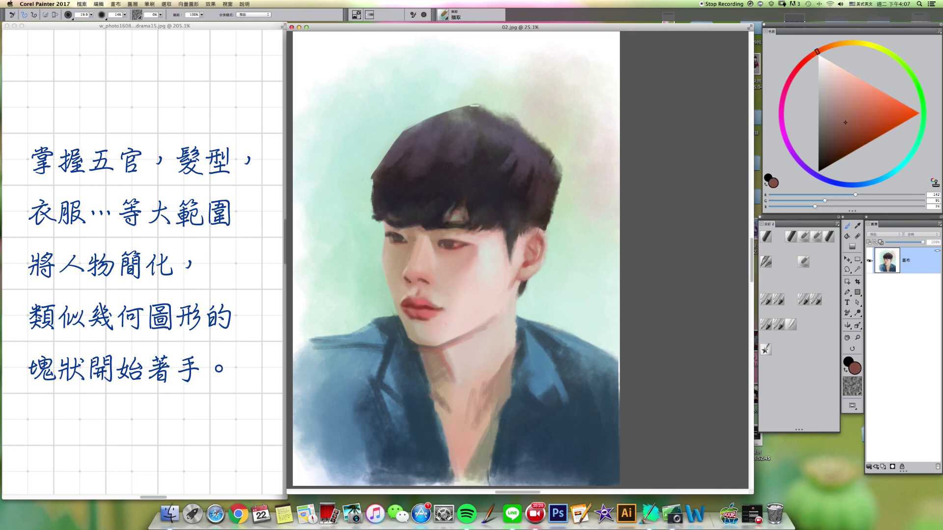
pyautogui.keyDown('alt'); pyautogui.click(414, 275); pyautogui.keyUp('alt')
pyautogui.keyDown('alt'); pyautogui.click(425, 279); pyautogui.keyUp('alt')
# - Refine the outer corner and upper lid of the near eye with sampled light skin, dark reddish-brown and tan tones
pyautogui.keyDown('alt'); pyautogui.click(476, 237); pyautogui.keyUp('alt')
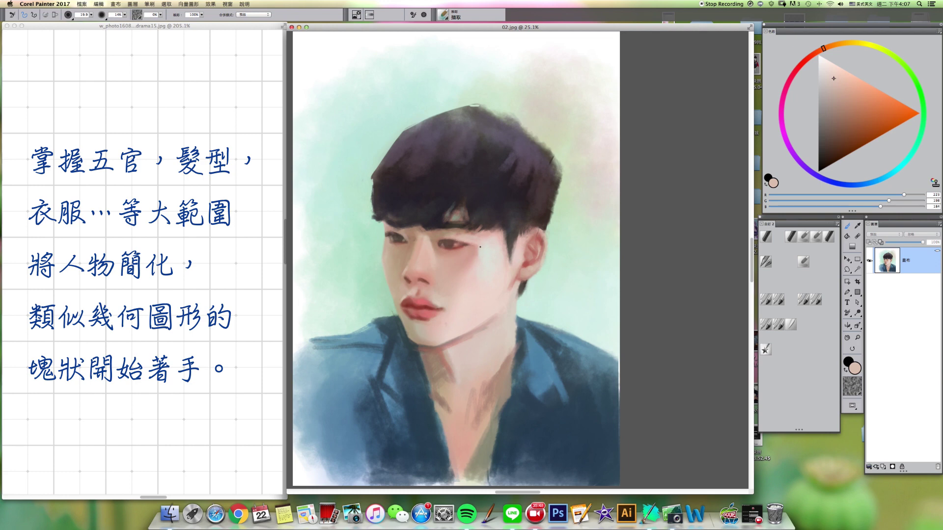
pyautogui.keyDown('alt'); pyautogui.click(466, 244); pyautogui.keyUp('alt')
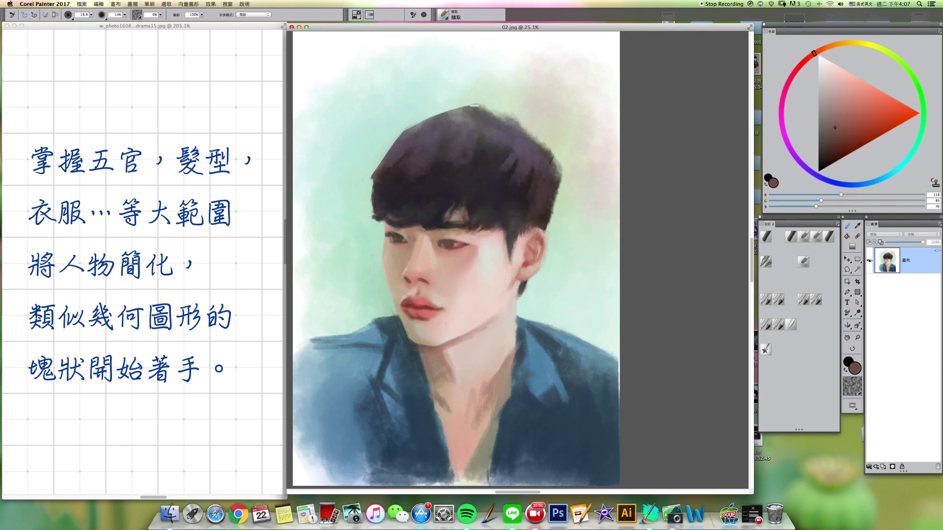
pyautogui.keyDown('alt'); pyautogui.click(464, 244); pyautogui.keyUp('alt')
pyautogui.keyDown('alt'); pyautogui.click(447, 233); pyautogui.keyUp('alt')
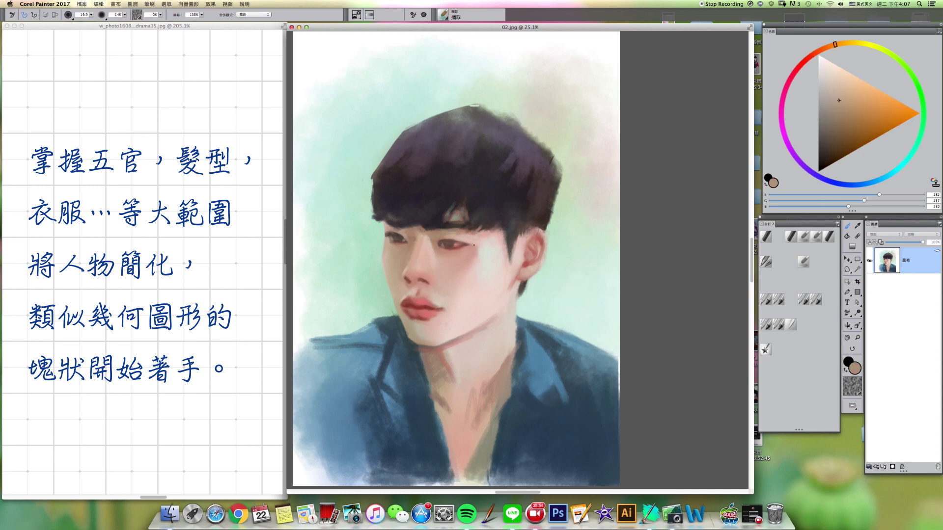
# - Darken the sampled tan slightly and shade the skin around the near eye with a larger brush
pyautogui.moveTo(839, 101); pyautogui.dragTo(840, 108)
pyautogui.keyDown('alt'); pyautogui.keyDown('super'); pyautogui.moveTo(449, 251); pyautogui.dragTo(443, 252); pyautogui.keyUp('super'); pyautogui.keyUp('alt')
pyautogui.press(']')
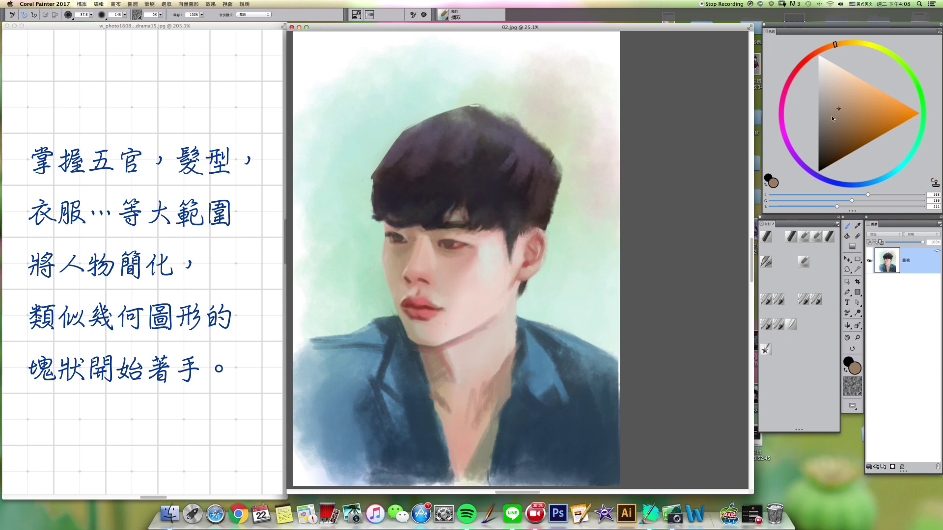
# - Shift the colour to a light grey-green, tint the far cheek beside the nose, and sample the cheek's skin tone with a finer brush
pyautogui.click(921, 136)
pyautogui.click(830, 110)
pyautogui.click(828, 106)
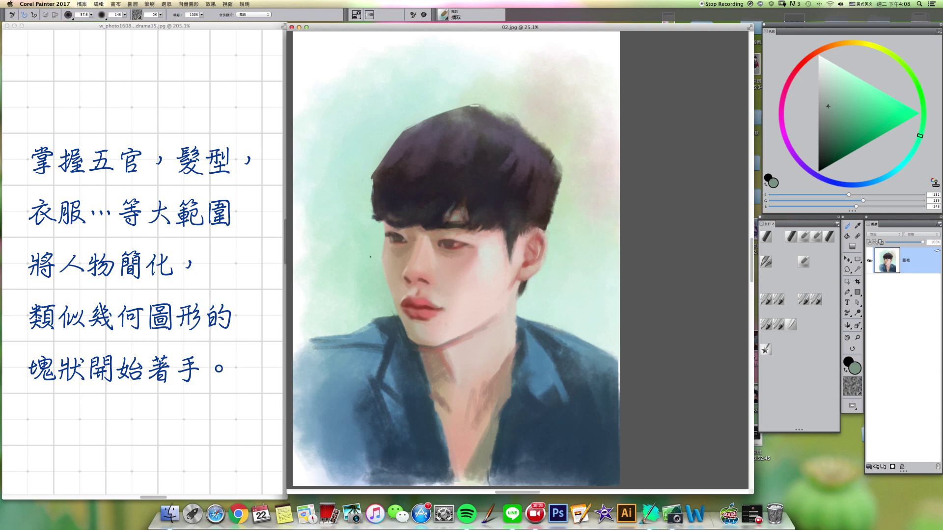
pyautogui.click(831, 95)
pyautogui.click(826, 97)
pyautogui.keyDown('alt'); pyautogui.keyDown('super'); pyautogui.click(396, 280); pyautogui.keyUp('super'); pyautogui.keyUp('alt')
pyautogui.keyDown('alt'); pyautogui.click(399, 276); pyautogui.keyUp('alt')
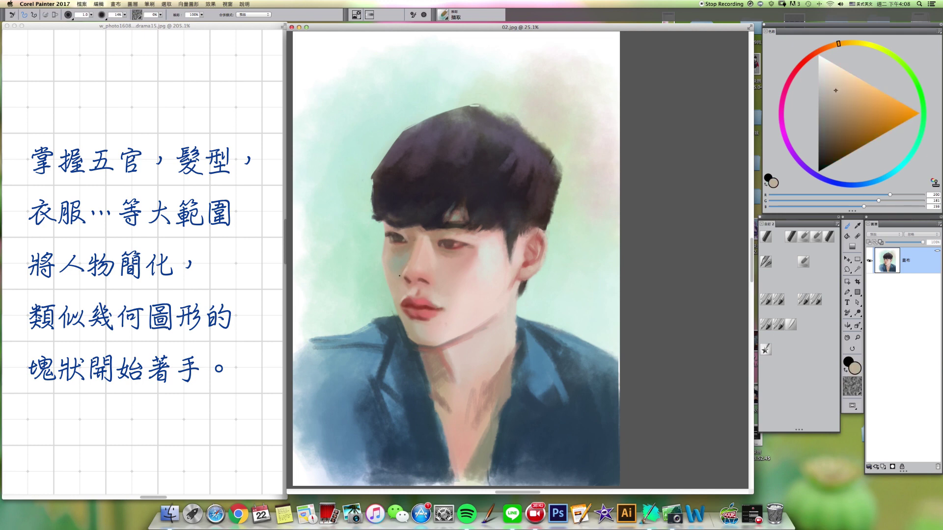
# - Tint the far cheek beside the nose with a light peach and blend it with the 只加水 brush
pyautogui.click(831, 45)
pyautogui.moveTo(843, 90); pyautogui.dragTo(850, 87)
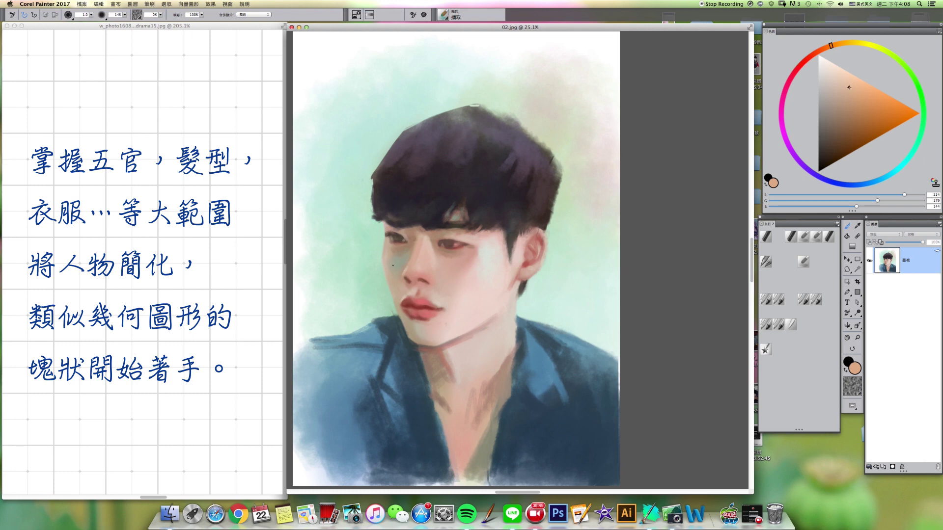
pyautogui.moveTo(392, 270); pyautogui.dragTo(389, 273)
pyautogui.click(791, 324)
pyautogui.moveTo(397, 259); pyautogui.dragTo(403, 264)
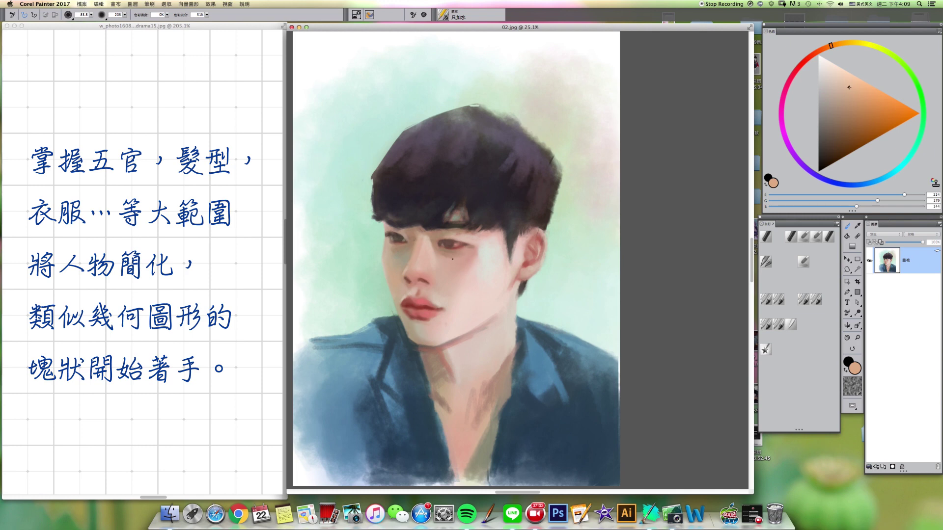
# - Soften the skin below the near eye with the 擷取 brush, using a sampled skin tone shifted to a lighter, warmer peach
pyautogui.click(805, 265)
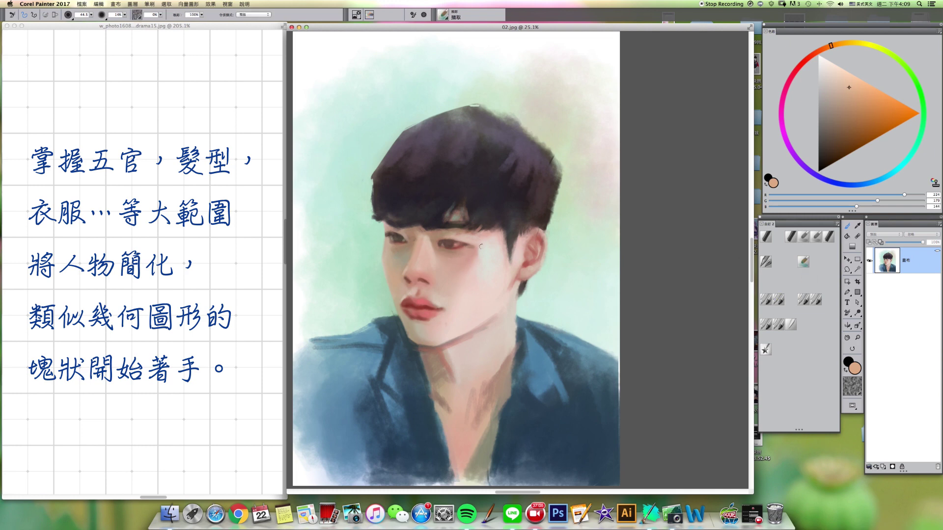
pyautogui.keyDown('alt'); pyautogui.click(457, 254); pyautogui.keyUp('alt')
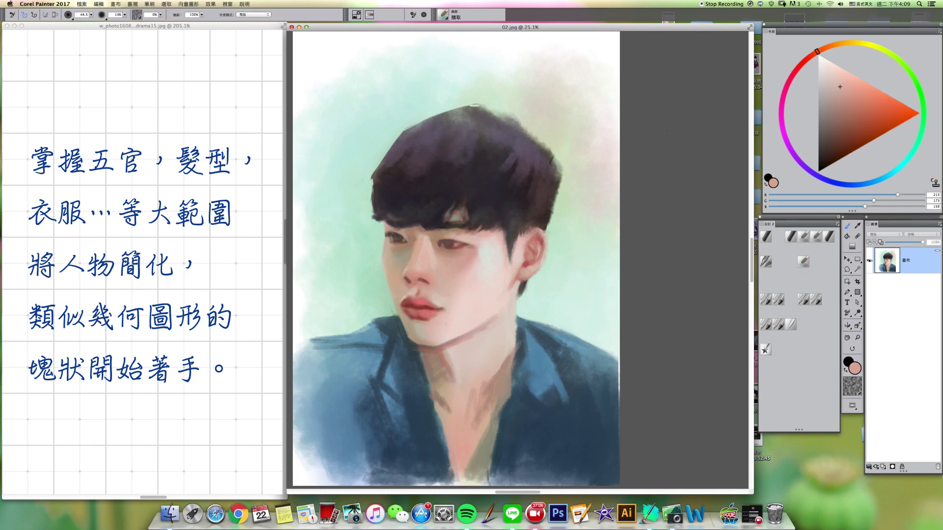
pyautogui.click(827, 49)
pyautogui.moveTo(841, 84); pyautogui.dragTo(840, 80)
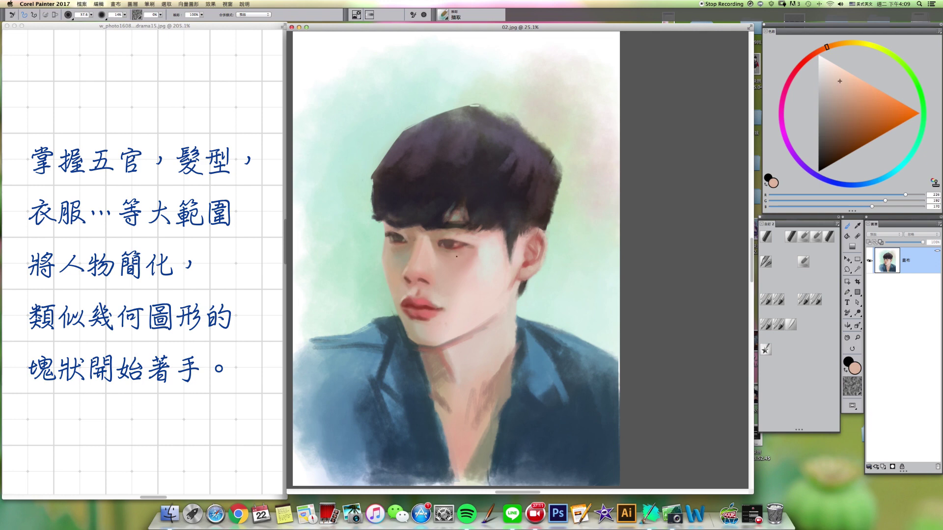
pyautogui.moveTo(844, 84); pyautogui.dragTo(846, 83)
pyautogui.press(']')
# - Refine the far cheek's edge and the skin around the far eye with warm peach, sampled background green and sampled skin tones
pyautogui.moveTo(831, 51); pyautogui.dragTo(837, 47)
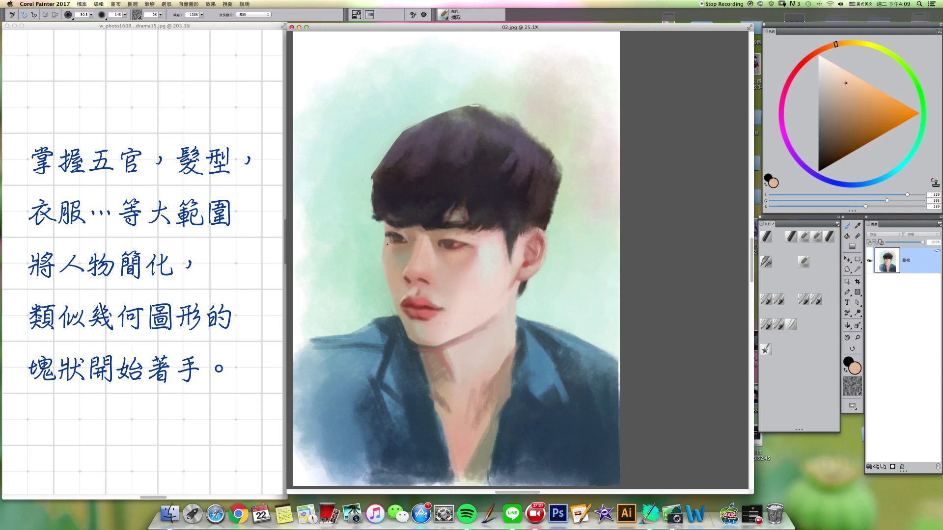
pyautogui.press(']')
pyautogui.keyDown('alt'); pyautogui.click(374, 248); pyautogui.keyUp('alt')
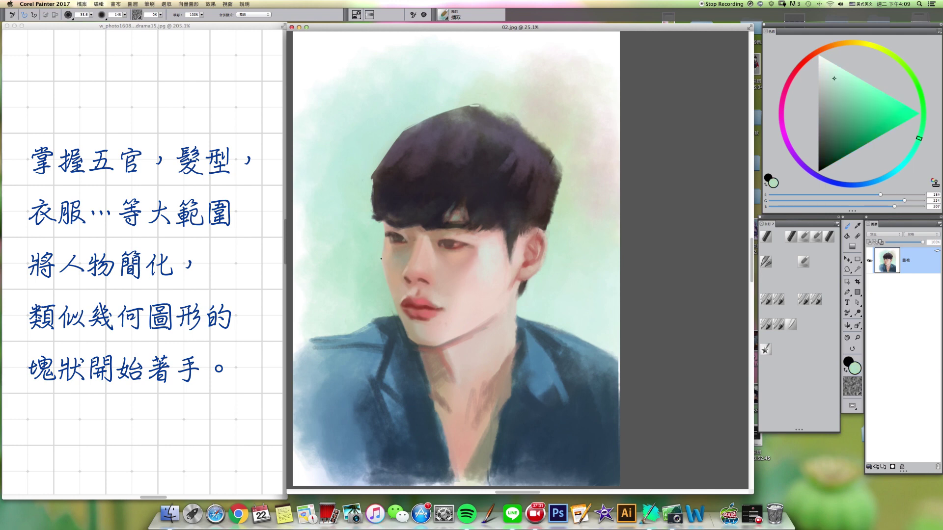
pyautogui.keyDown('alt'); pyautogui.click(390, 252); pyautogui.keyUp('alt')
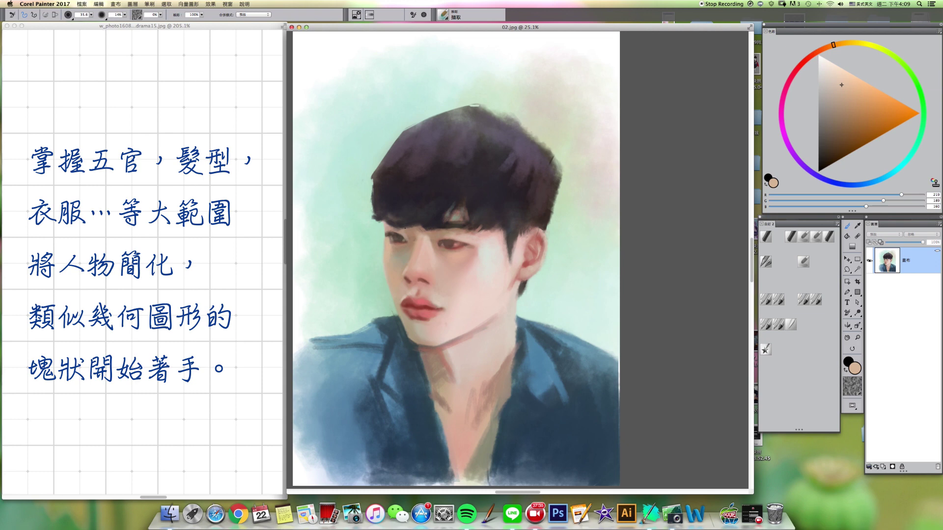
pyautogui.moveTo(407, 234); pyautogui.dragTo(404, 233)
# - Refine the far eye with a finer brush, using sampled muted pinkish-brown and dark brown tones and a light tan
pyautogui.keyDown('alt'); pyautogui.click(404, 237); pyautogui.keyUp('alt')
pyautogui.keyDown('alt'); pyautogui.click(392, 231); pyautogui.keyUp('alt')
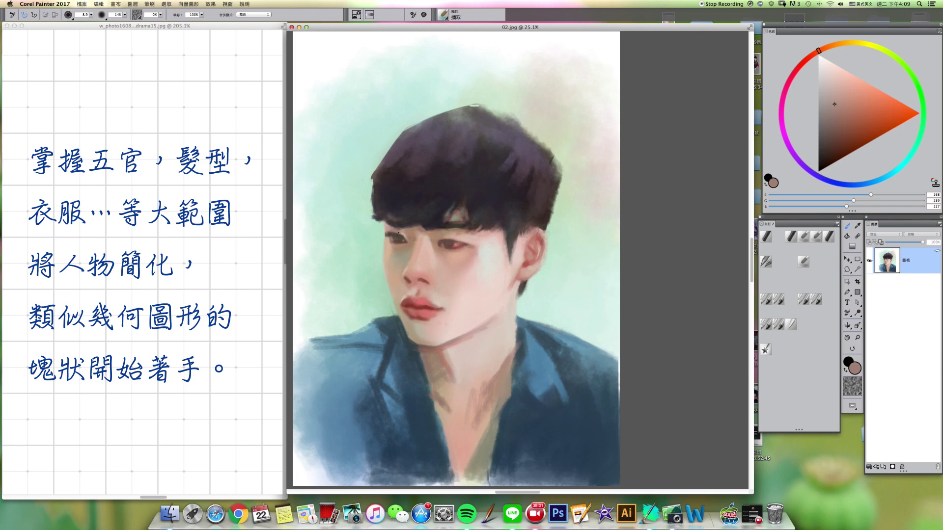
pyautogui.keyDown('alt'); pyautogui.click(398, 236); pyautogui.keyUp('alt')
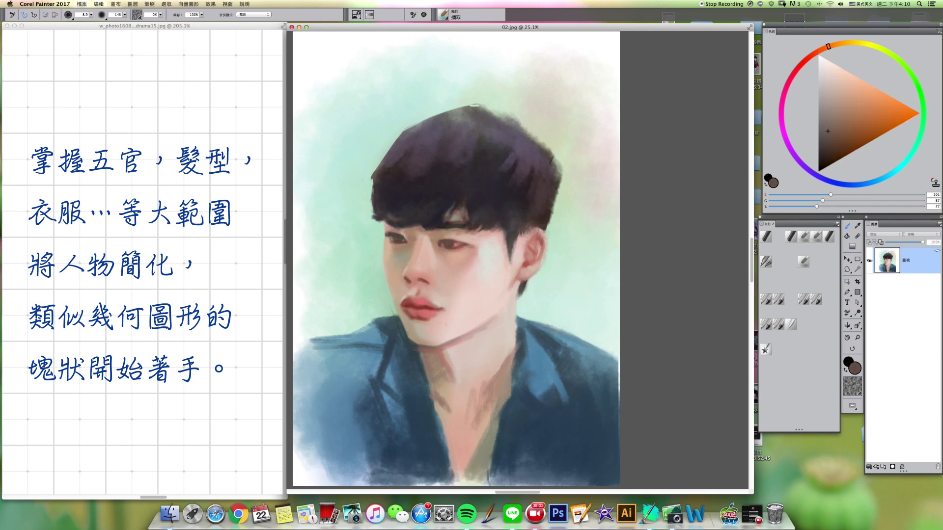
pyautogui.keyDown('alt'); pyautogui.click(394, 240); pyautogui.keyUp('alt')
pyautogui.moveTo(826, 109); pyautogui.dragTo(834, 95)
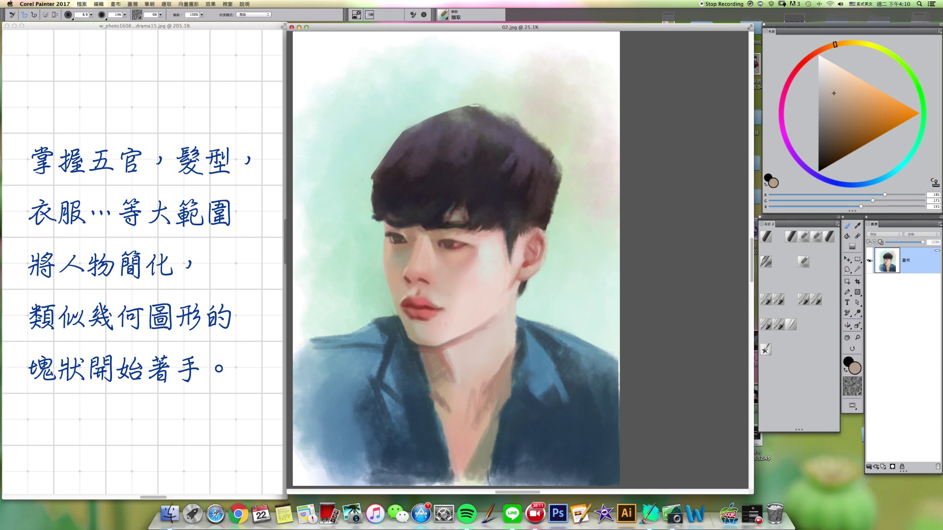
# - Deepen the far eye's lid and inner corner with sampled dark brown and reddish-brown tones, and sample the near eye's dark tone
pyautogui.keyDown('alt'); pyautogui.click(392, 238); pyautogui.keyUp('alt')
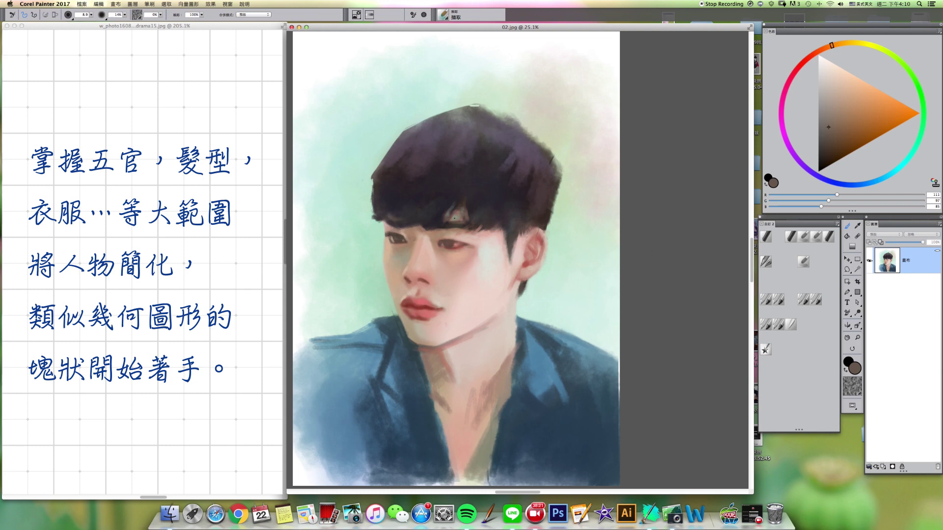
pyautogui.keyDown('alt'); pyautogui.click(400, 236); pyautogui.keyUp('alt')
pyautogui.keyDown('alt'); pyautogui.click(407, 241); pyautogui.keyUp('alt')
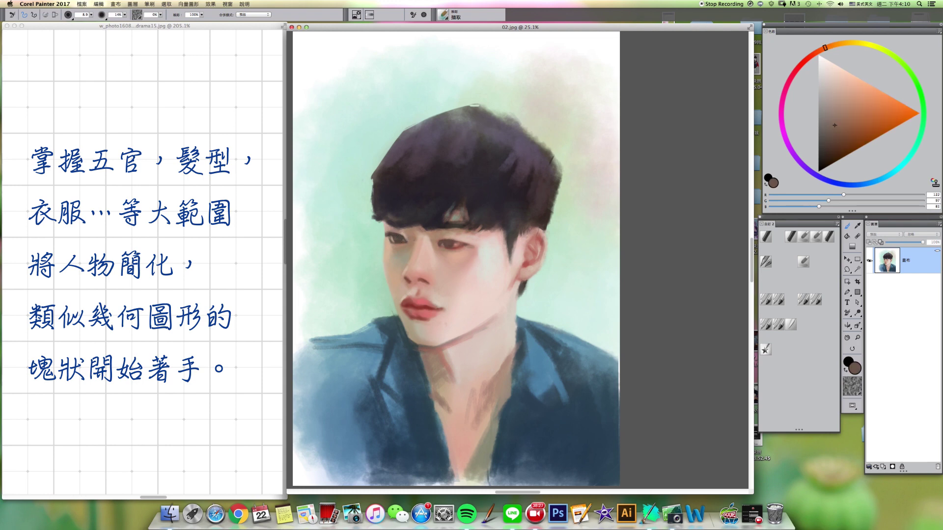
pyautogui.click(836, 111)
pyautogui.keyDown('alt'); pyautogui.click(449, 243); pyautogui.keyUp('alt')
# - Lasso the far eye, copy and paste it as a new layer, and drop that layer onto the canvas
pyautogui.click(848, 269)
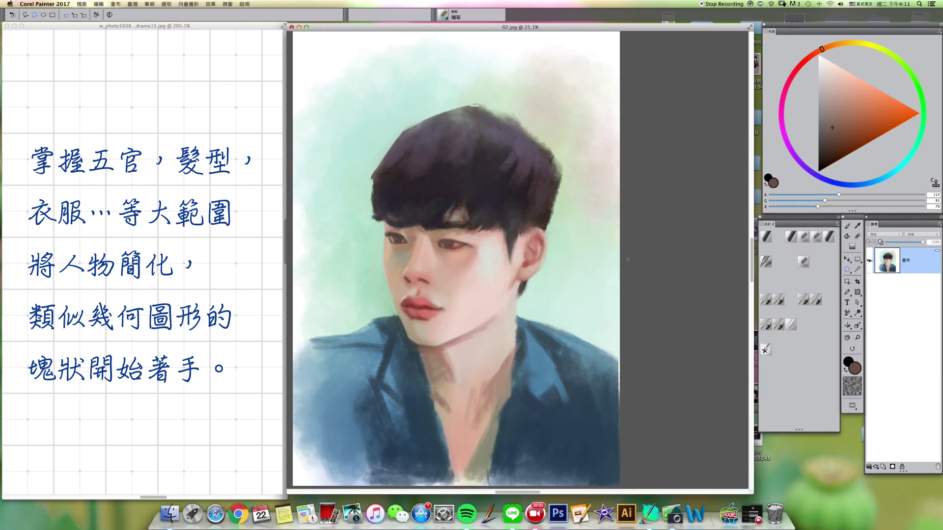
pyautogui.moveTo(408, 233); pyautogui.dragTo(405, 235)
pyautogui.rightClick(405, 234)
pyautogui.click(414, 255)
pyautogui.click(493, 151)
pyautogui.press('super+c')
pyautogui.press('super+v')
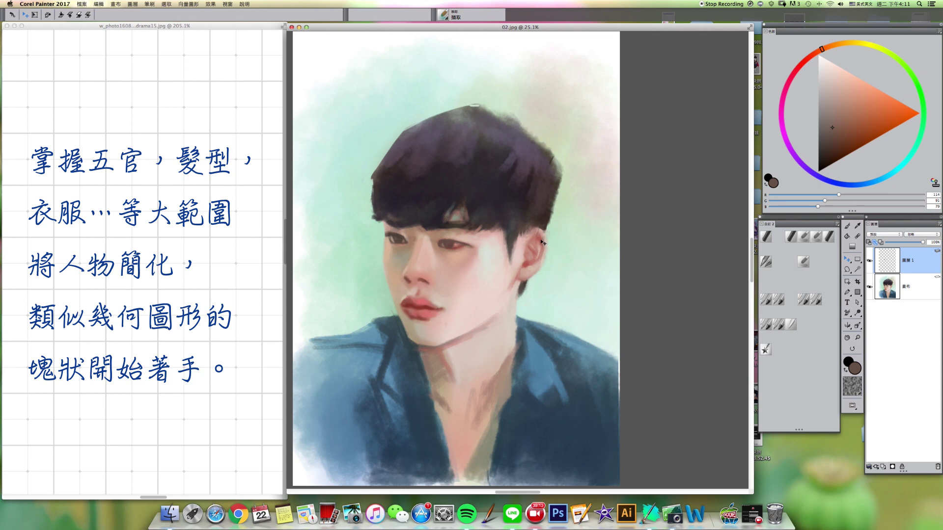
pyautogui.click(869, 467)
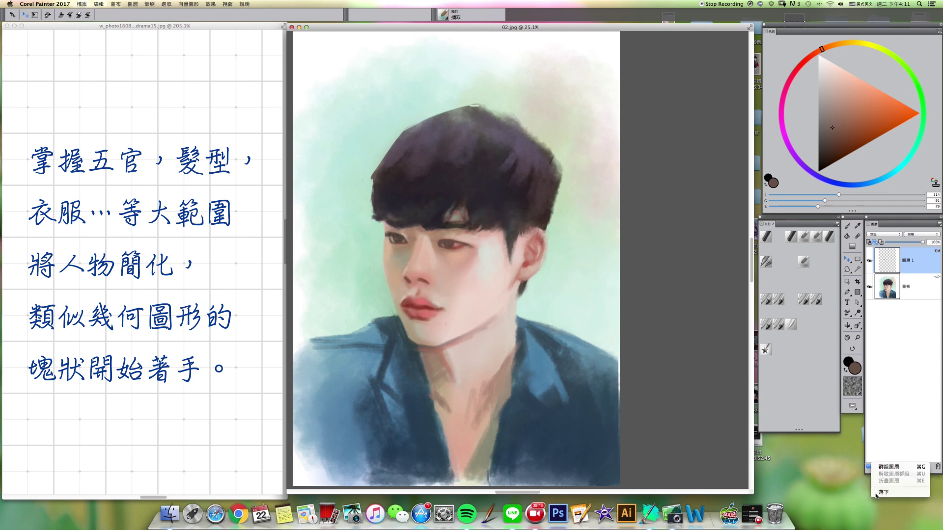
pyautogui.click(877, 493)
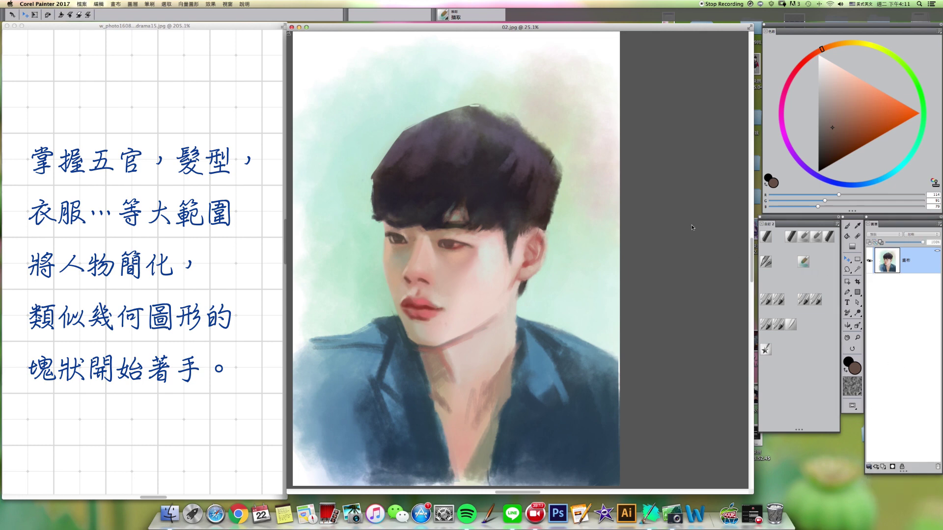
pyautogui.press('b')
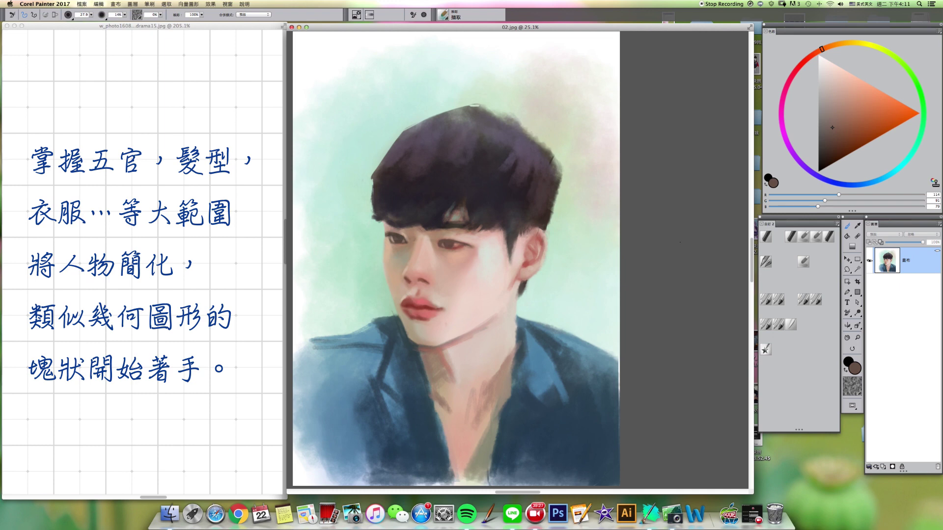
# - Lasso the lips, paste a copy of them onto a new layer, and start a free transform on it
pyautogui.press('l')
pyautogui.moveTo(403, 295)
pyautogui.mouseDown()
pyautogui.moveTo(408, 324)
pyautogui.moveTo(429, 329)
pyautogui.moveTo(455, 312)
pyautogui.moveTo(404, 294)
pyautogui.mouseUp()
pyautogui.rightClick(417, 303)
pyautogui.click(432, 323)
pyautogui.click(493, 152)
pyautogui.press('super+c')
pyautogui.press('super+v')
pyautogui.press('super+t')
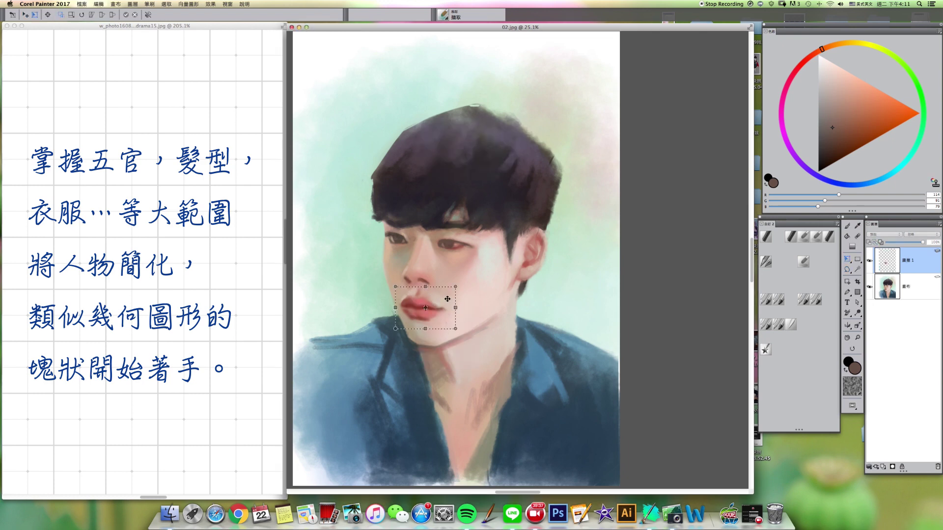
# - Scale the copied lips down slightly, narrowing them at the near side, and merge the layer into the canvas
pyautogui.moveTo(395, 328); pyautogui.dragTo(396, 328)
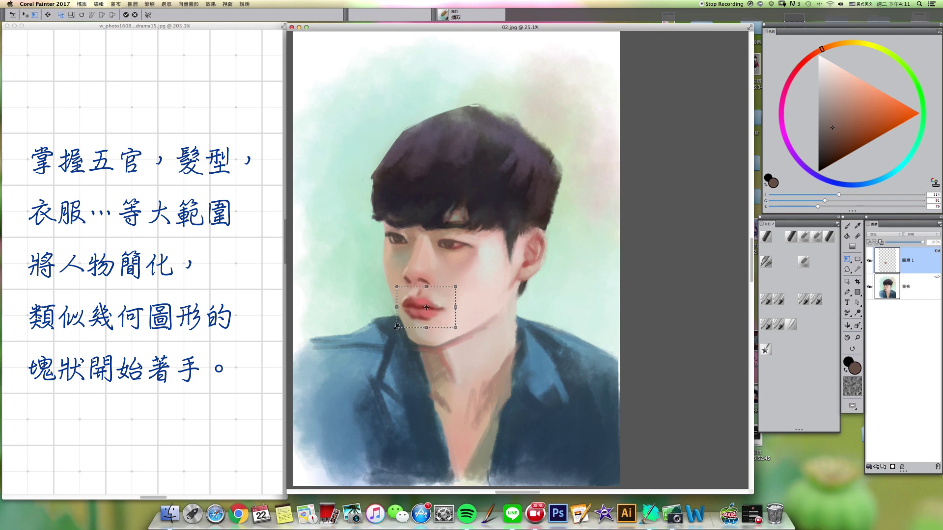
pyautogui.moveTo(456, 328); pyautogui.dragTo(457, 324)
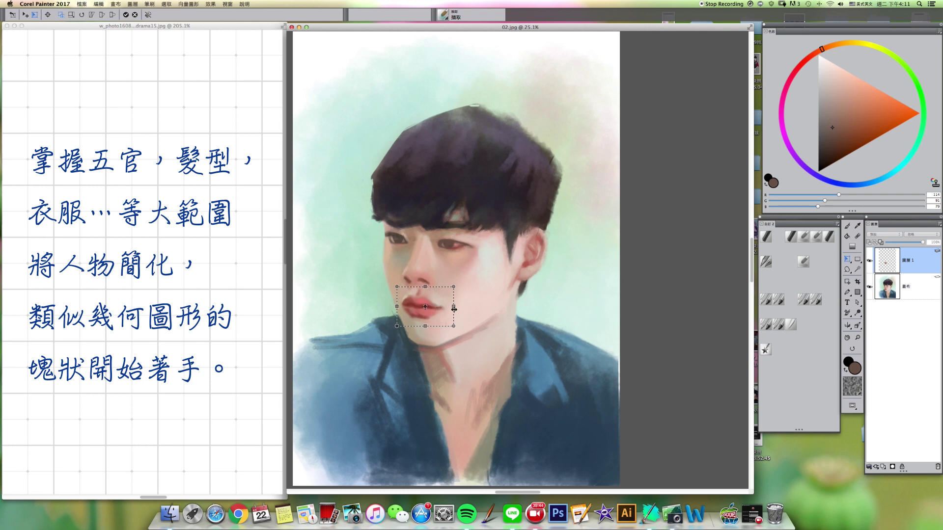
pyautogui.moveTo(455, 308); pyautogui.dragTo(453, 308)
pyautogui.press('Return')
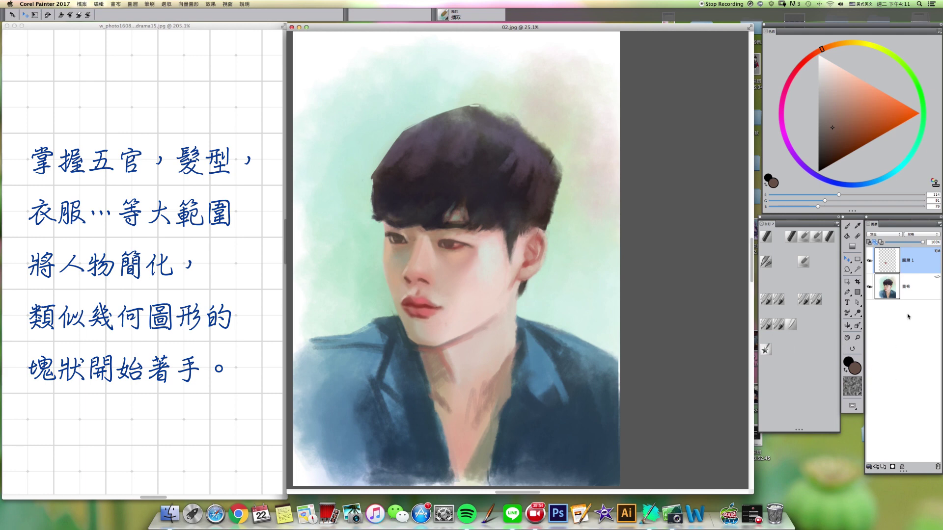
pyautogui.press('BackSpace')
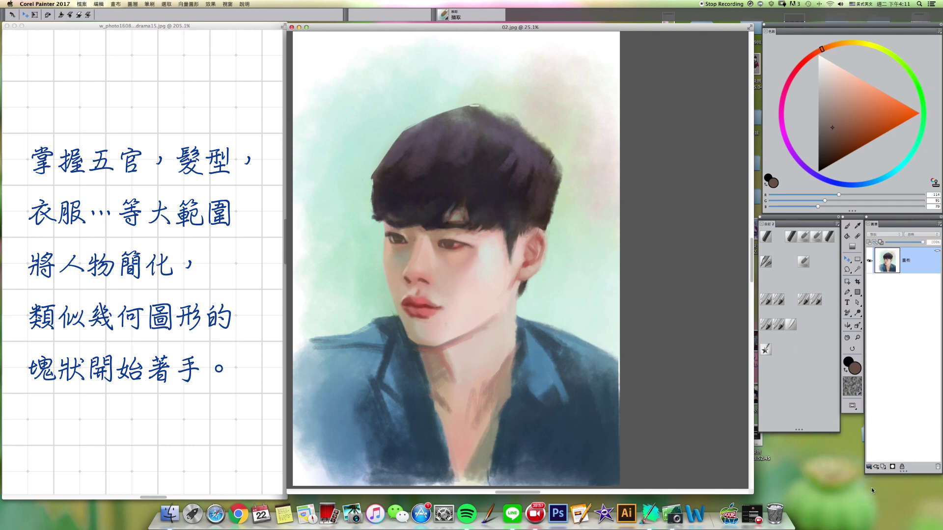
# - Lasso the fringe above the near eye, paste it as a new layer, nudge it down slightly, and drop it onto the canvas
pyautogui.click(847, 270)
pyautogui.moveTo(430, 210)
pyautogui.mouseDown()
pyautogui.moveTo(493, 203)
pyautogui.moveTo(498, 226)
pyautogui.moveTo(487, 237)
pyautogui.moveTo(409, 221)
pyautogui.mouseUp()
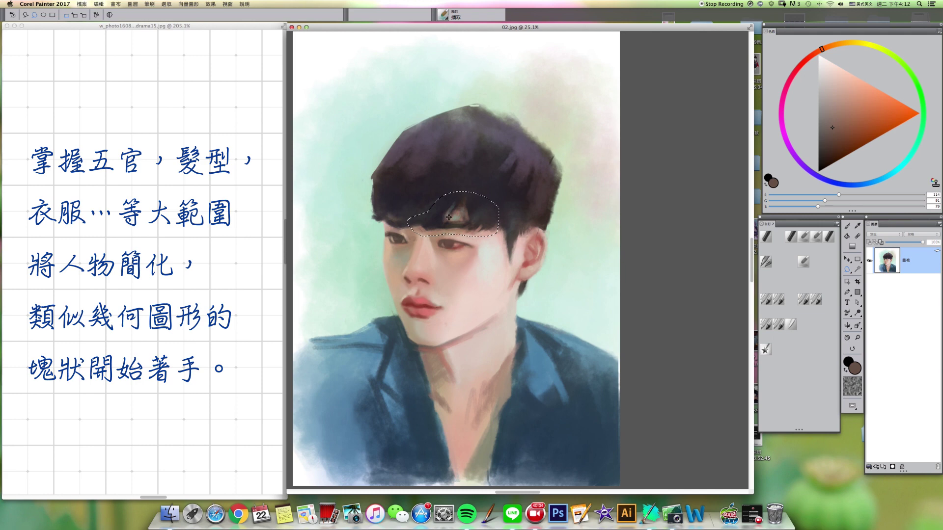
pyautogui.rightClick(450, 211)
pyautogui.click(471, 238)
pyautogui.click(494, 151)
pyautogui.press('super+c')
pyautogui.press('super+v')
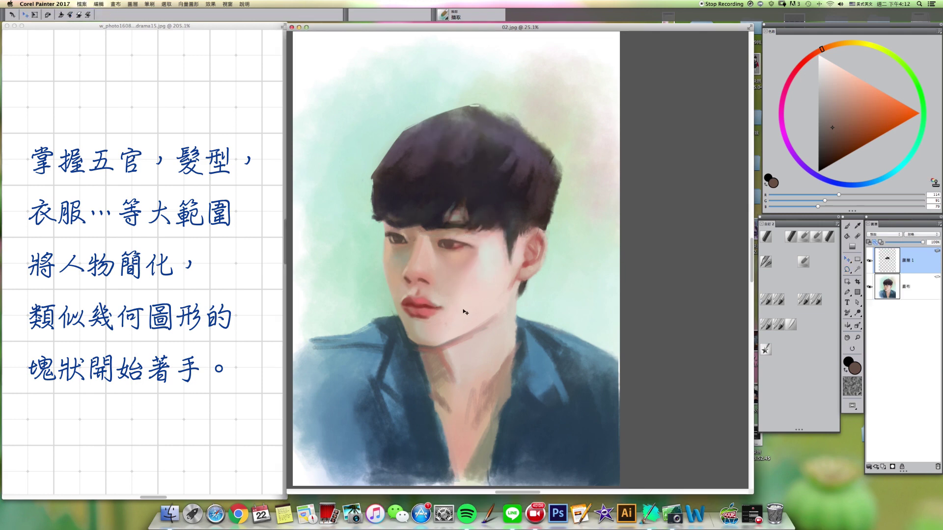
pyautogui.press('Down')
pyautogui.press('Down')
pyautogui.click(869, 467)
pyautogui.click(892, 492)
# - Switch to the digital airbrush variant for refining the lips
pyautogui.click(803, 300)
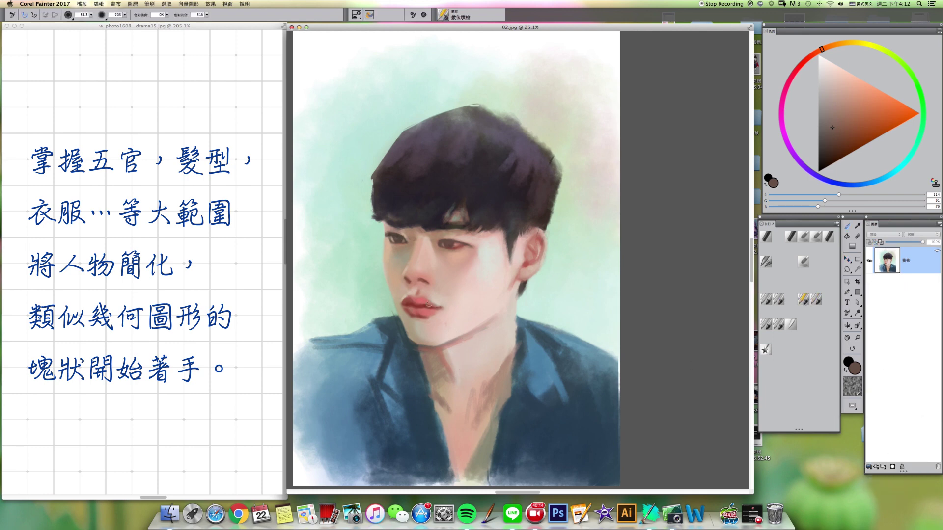
# - Refine the face outline beside the far eye and cheek with short strokes, sampling the green background and skin colours
pyautogui.moveTo(388, 248); pyautogui.dragTo(380, 239)
pyautogui.moveTo(379, 296)
pyautogui.mouseDown()
pyautogui.moveTo(444, 312)
pyautogui.moveTo(360, 314)
pyautogui.moveTo(380, 303)
pyautogui.mouseUp()
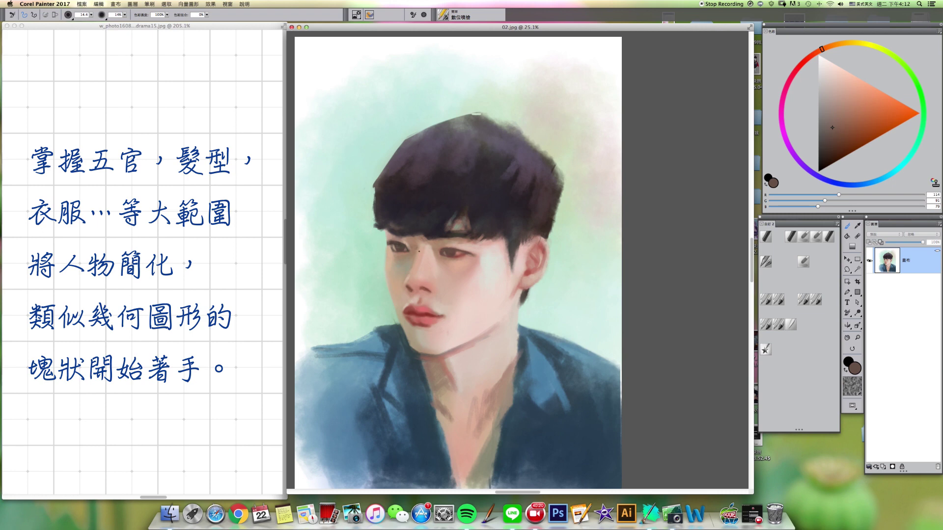
pyautogui.keyDown('alt'); pyautogui.click(378, 244); pyautogui.keyUp('alt')
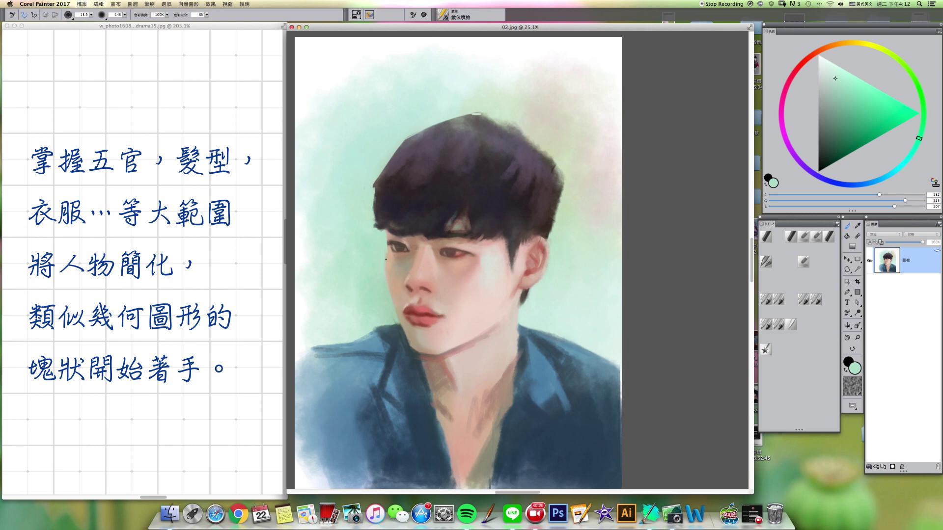
pyautogui.keyDown('alt'); pyautogui.click(390, 254); pyautogui.keyUp('alt')
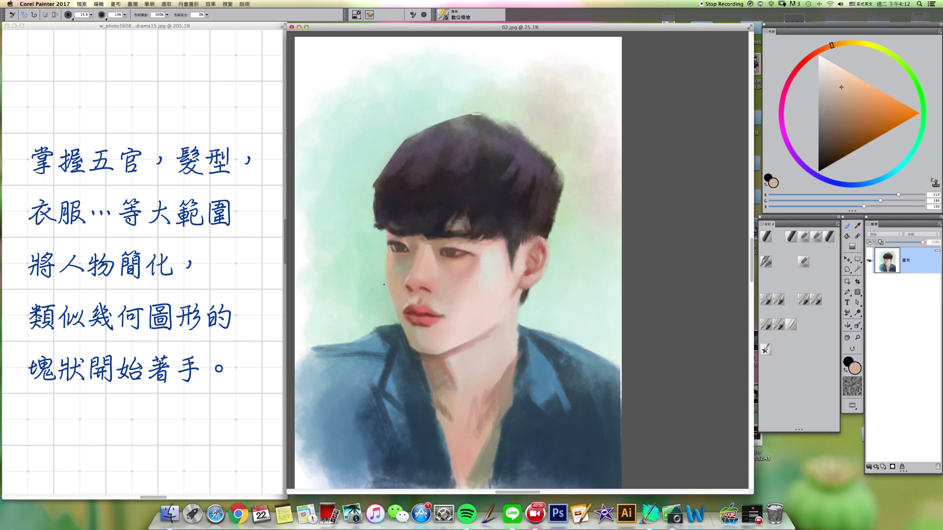
pyautogui.keyDown('alt'); pyautogui.click(381, 270); pyautogui.keyUp('alt')
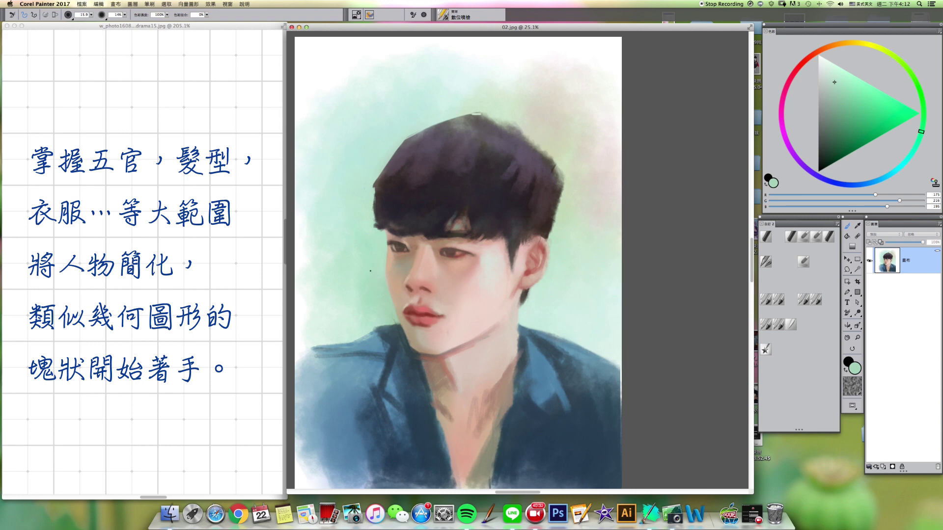
pyautogui.keyDown('alt'); pyautogui.click(381, 284); pyautogui.keyUp('alt')
# - Select the eye nearer the ear freehand, feather the selection, copy it to a new layer and scale it slightly smaller
pyautogui.click(847, 269)
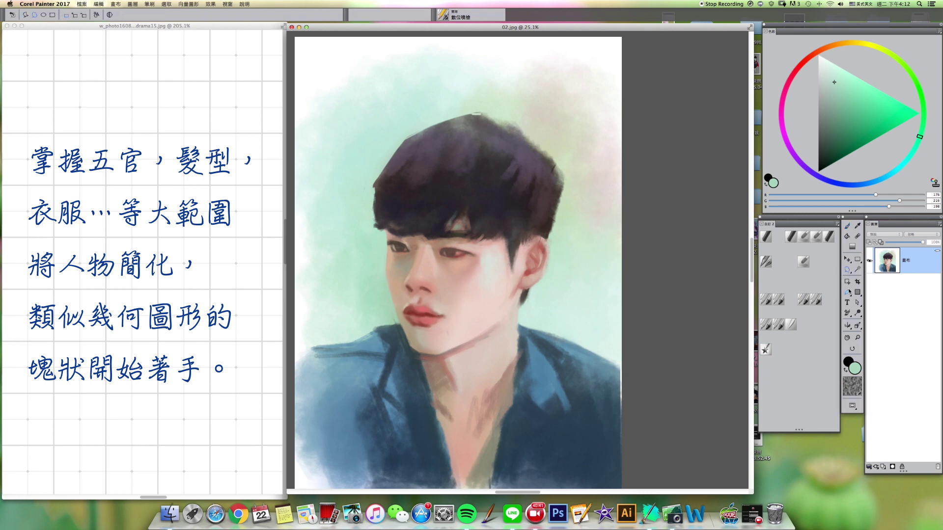
pyautogui.moveTo(435, 249)
pyautogui.mouseDown()
pyautogui.moveTo(471, 281)
pyautogui.moveTo(487, 257)
pyautogui.moveTo(453, 246)
pyautogui.mouseUp()
pyautogui.rightClick(455, 253)
pyautogui.click(473, 271)
pyautogui.click(486, 151)
pyautogui.press('super+c')
pyautogui.press('super+v')
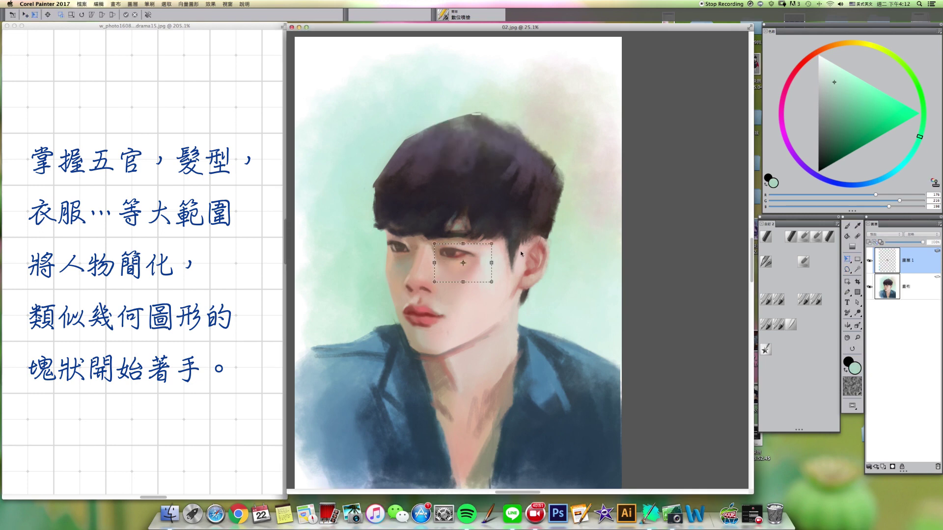
pyautogui.moveTo(492, 282); pyautogui.dragTo(487, 279)
pyautogui.press('Return')
# - Select the far eye on the canvas freehand, feather the selection, copy it to its own layer and shrink it slightly
pyautogui.click(915, 291)
pyautogui.click(847, 269)
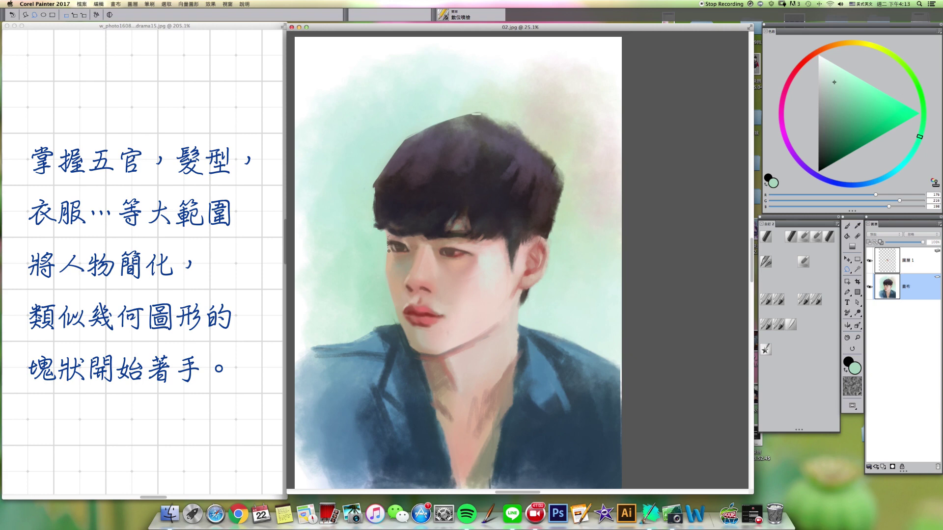
pyautogui.moveTo(394, 238); pyautogui.dragTo(389, 237)
pyautogui.rightClick(396, 246)
pyautogui.click(408, 268)
pyautogui.click(500, 152)
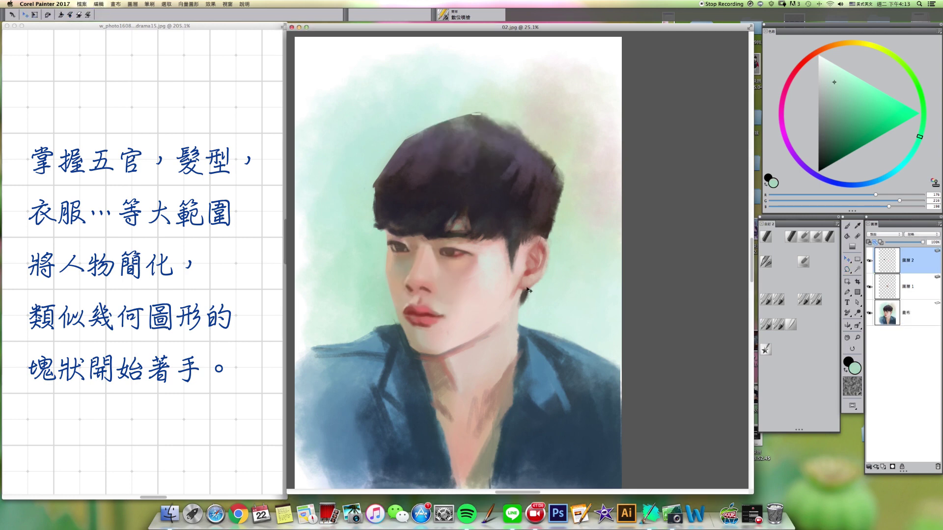
pyautogui.press('super+t')
pyautogui.moveTo(387, 257); pyautogui.dragTo(390, 254)
pyautogui.press('Return')
# - Move the near-eye layer slightly down and drop both eye layers onto the canvas
pyautogui.click(916, 295)
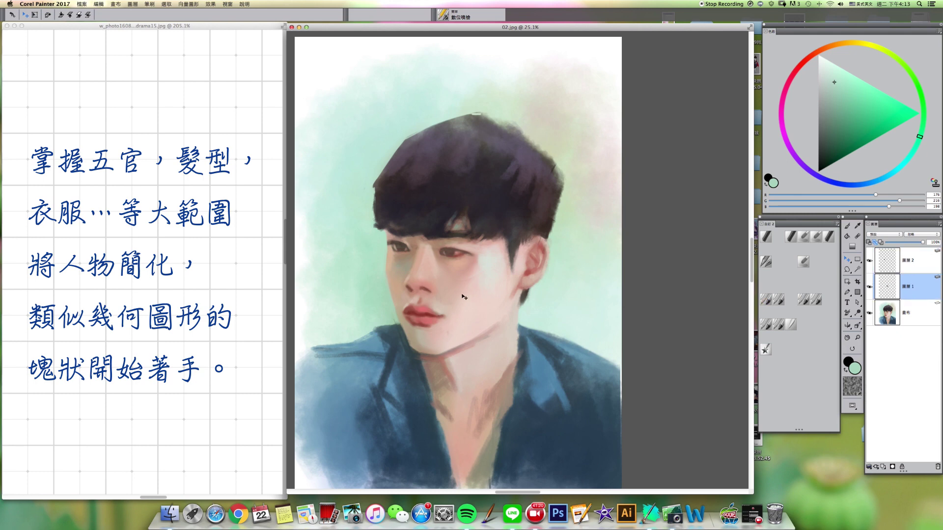
pyautogui.moveTo(461, 291); pyautogui.dragTo(461, 293)
pyautogui.keyDown('shift'); pyautogui.click(918, 263); pyautogui.keyUp('shift')
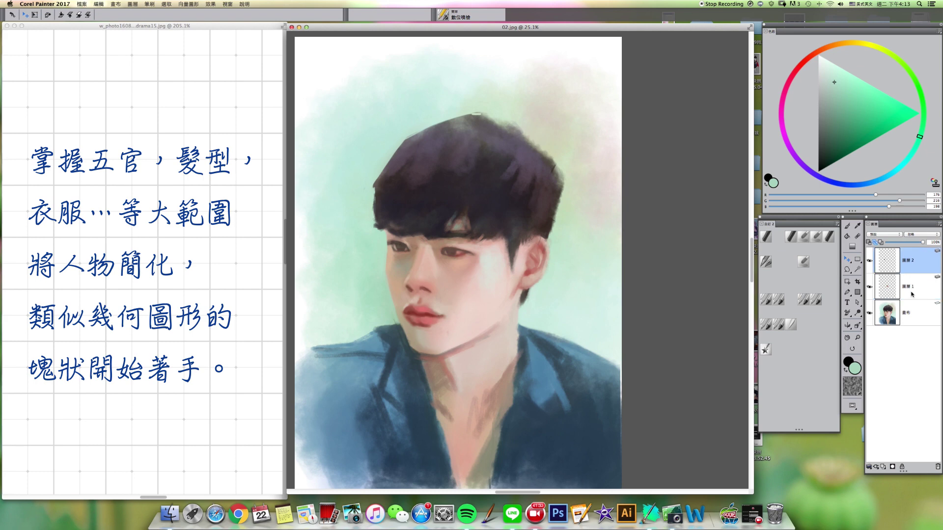
pyautogui.click(871, 467)
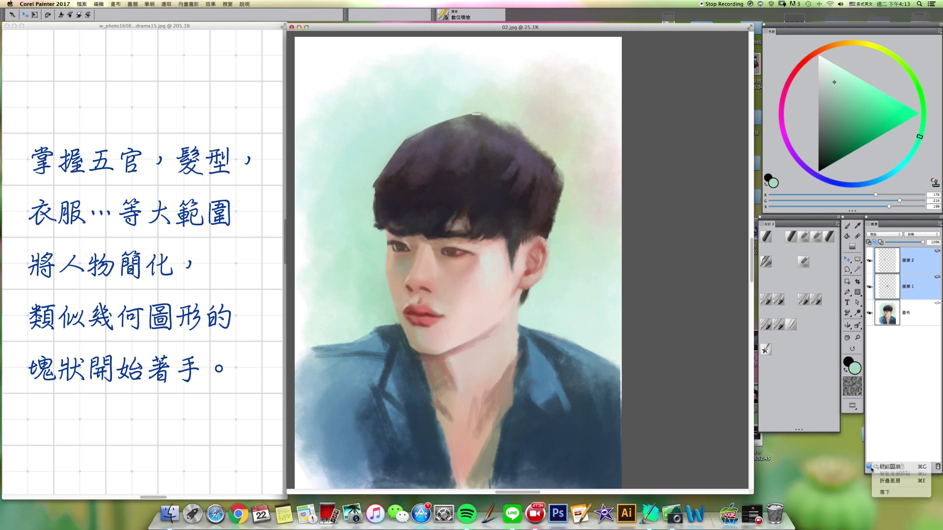
pyautogui.click(884, 492)
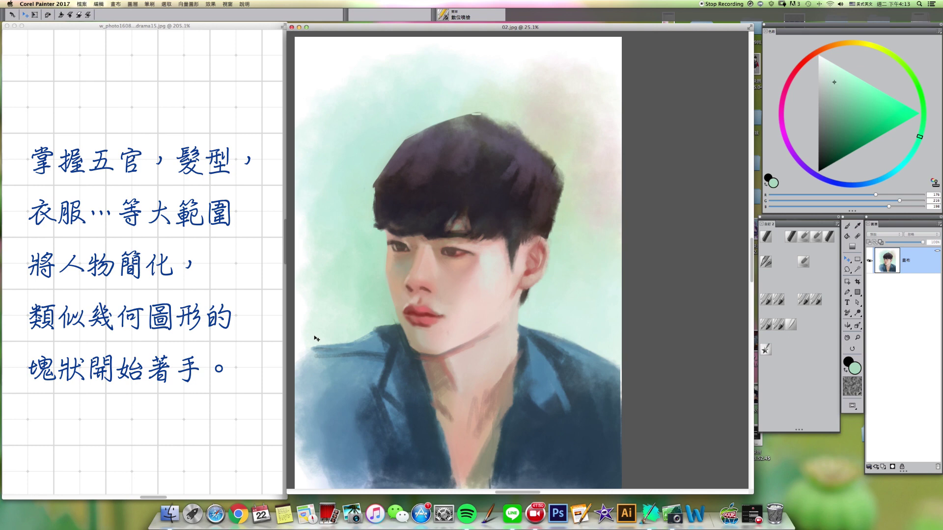
# - Select the neck and clothing freehand from the jawline down and feather the selection by 3 pixels
pyautogui.click(847, 269)
pyautogui.moveTo(304, 338); pyautogui.dragTo(363, 317)
pyautogui.moveTo(468, 334)
pyautogui.mouseDown()
pyautogui.moveTo(538, 313)
pyautogui.moveTo(651, 492)
pyautogui.moveTo(302, 339)
pyautogui.mouseUp()
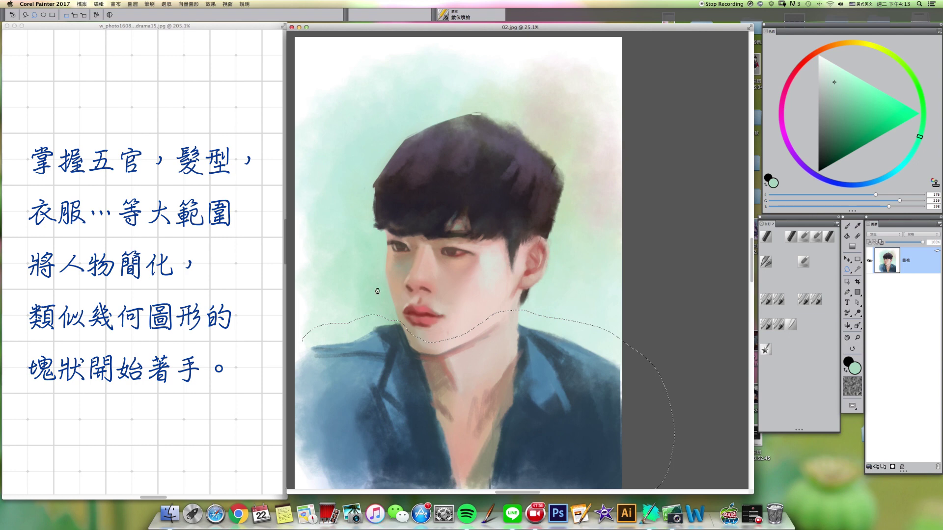
pyautogui.rightClick(447, 381)
pyautogui.click(454, 399)
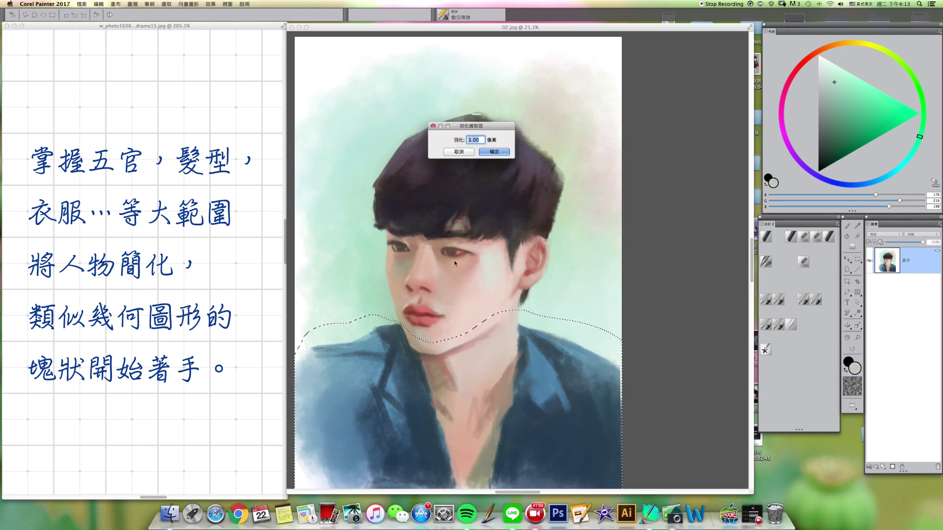
pyautogui.press('Return')
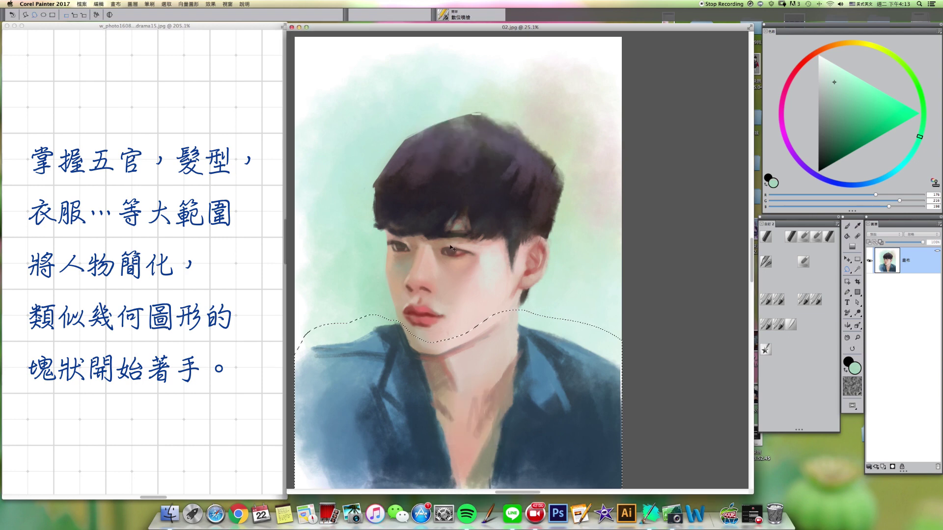
# - Put the selected neck and clothing on a new layer, nudge it up two steps and drop it onto the canvas
pyautogui.press('f')
pyautogui.click(462, 337)
pyautogui.press('Up')
pyautogui.press('Up')
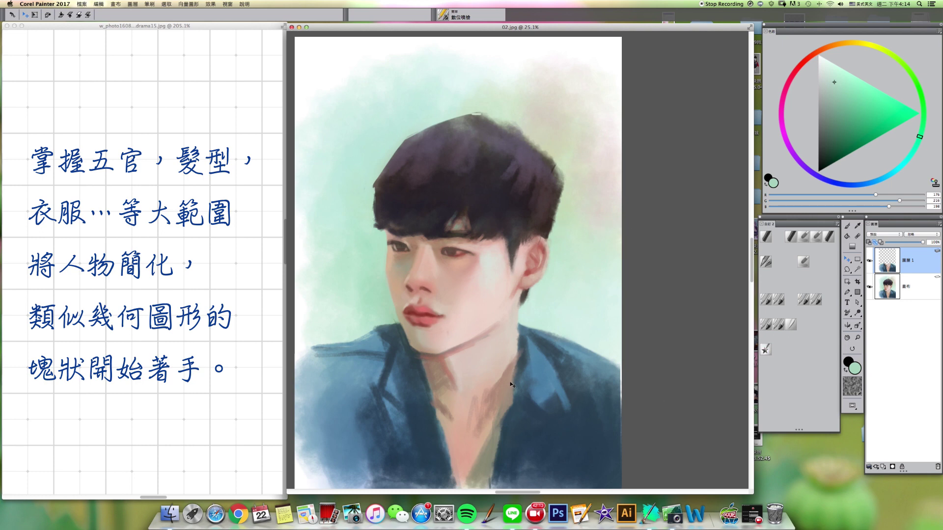
pyautogui.click(868, 466)
pyautogui.click(877, 493)
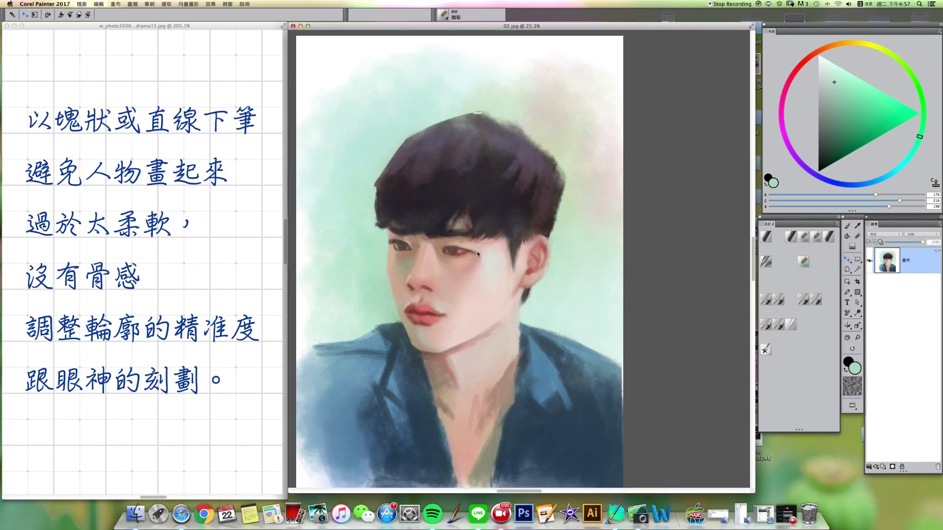
# - Reduce the far eye slightly on a new layer copied from a feathered freehand selection around it
pyautogui.press('b')
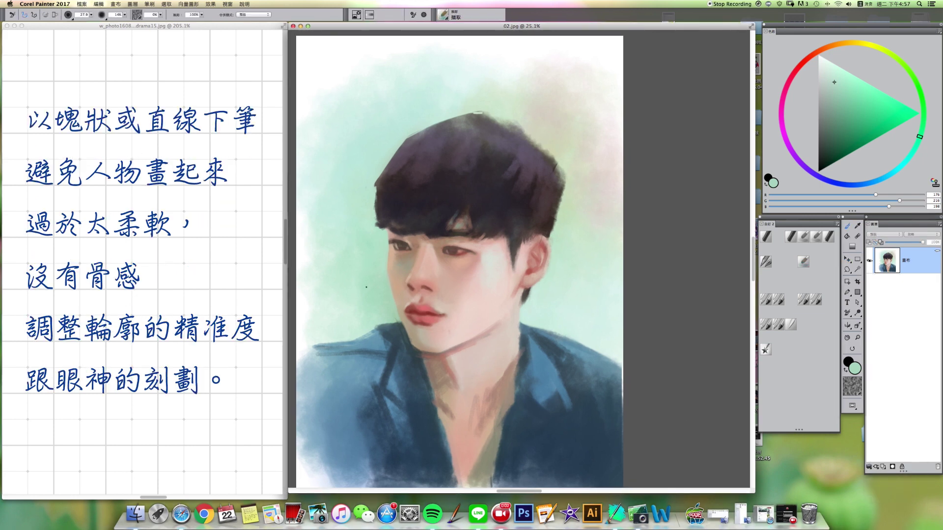
pyautogui.click(848, 269)
pyautogui.moveTo(390, 239); pyautogui.dragTo(399, 257)
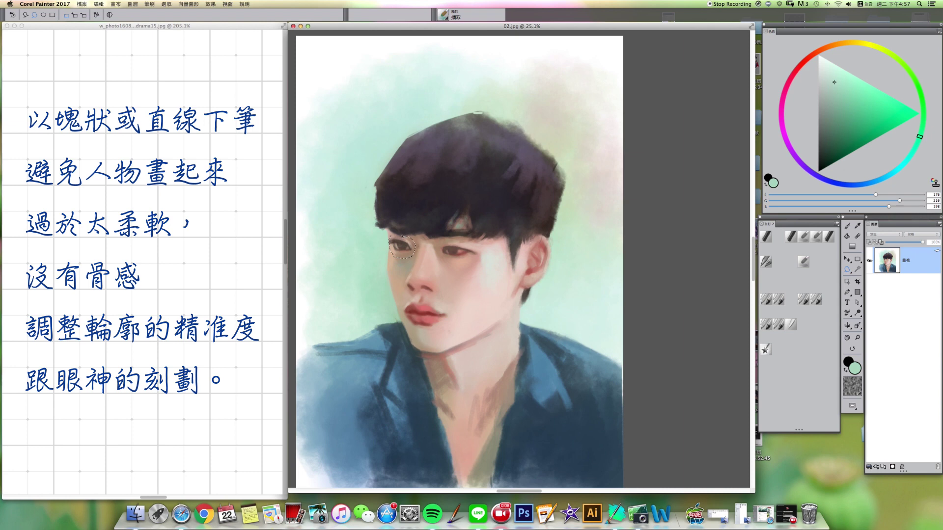
pyautogui.rightClick(402, 249)
pyautogui.click(411, 267)
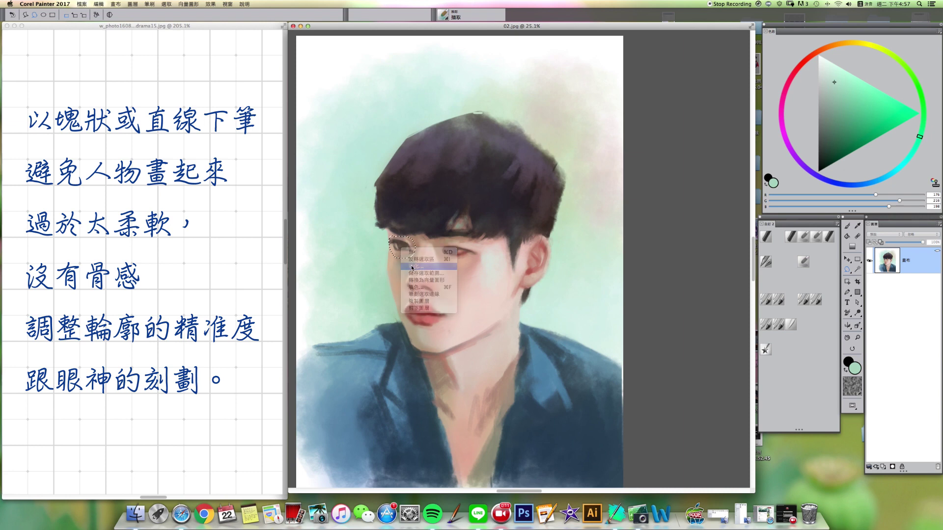
pyautogui.click(495, 154)
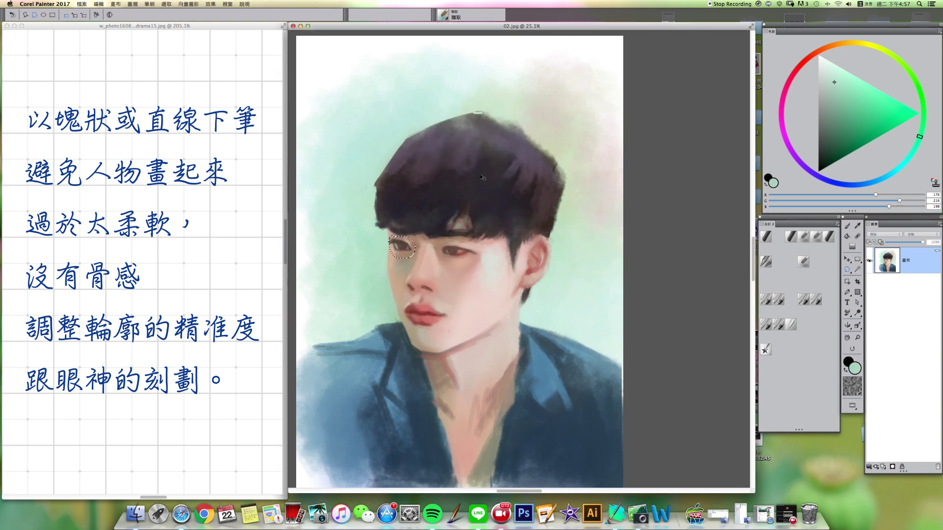
pyautogui.press('super+v')
pyautogui.press('super+alt+t')
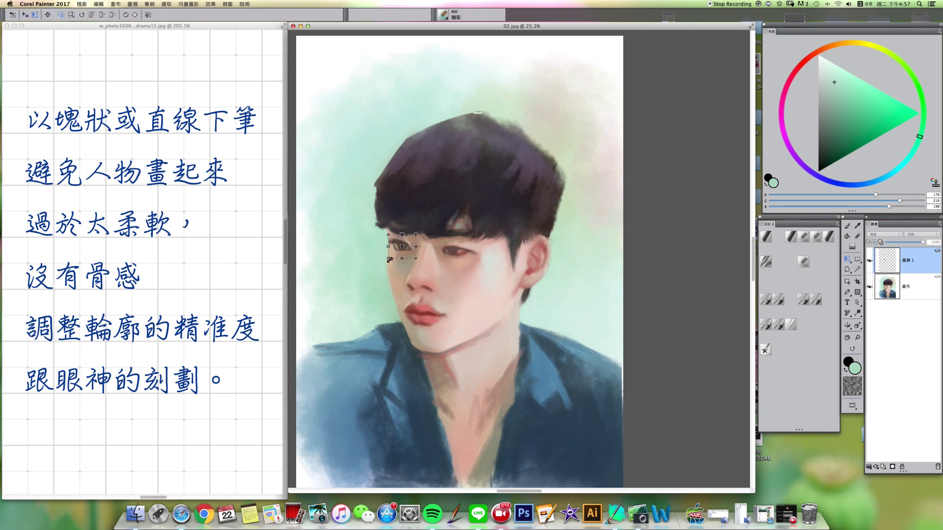
pyautogui.moveTo(390, 236); pyautogui.dragTo(391, 237)
pyautogui.press('Return')
# - Copy the near eye from the canvas to a new layer using a feathered freehand selection and make it slightly smaller
pyautogui.click(904, 286)
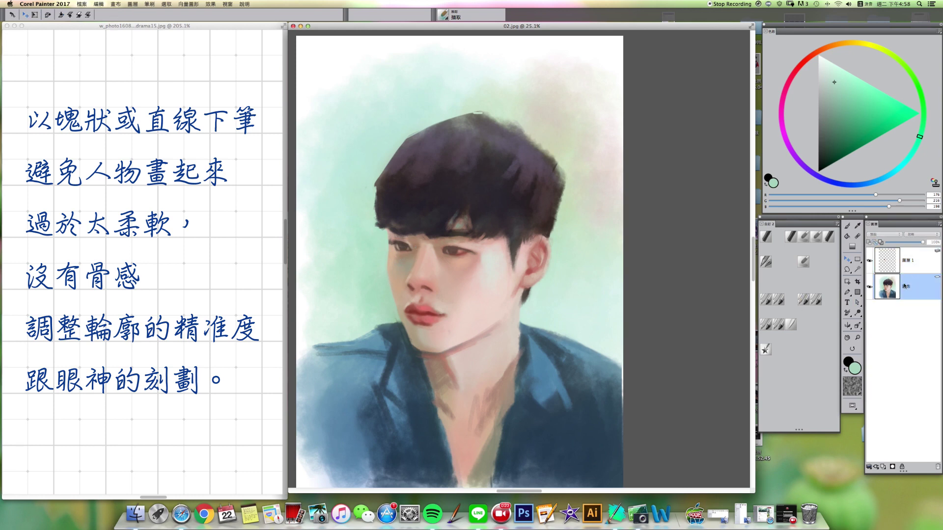
pyautogui.click(847, 269)
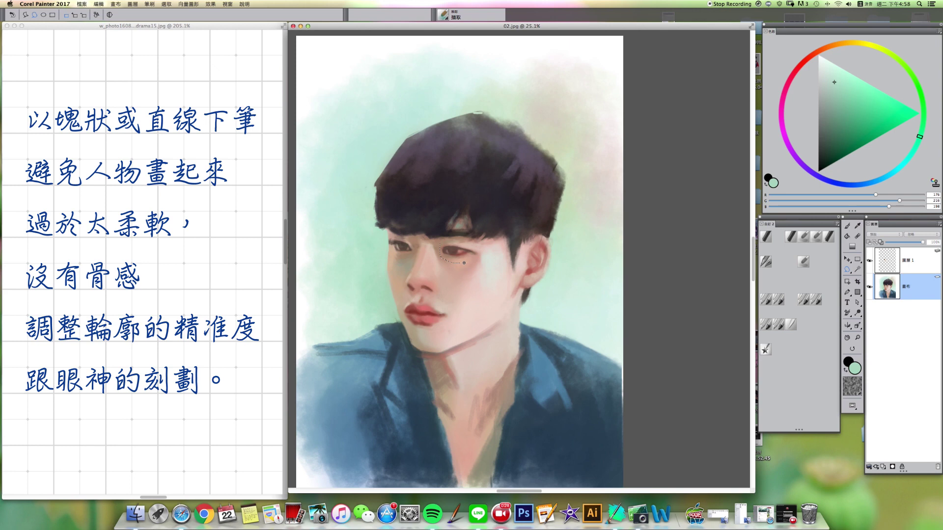
pyautogui.moveTo(475, 249); pyautogui.dragTo(441, 246)
pyautogui.rightClick(453, 250)
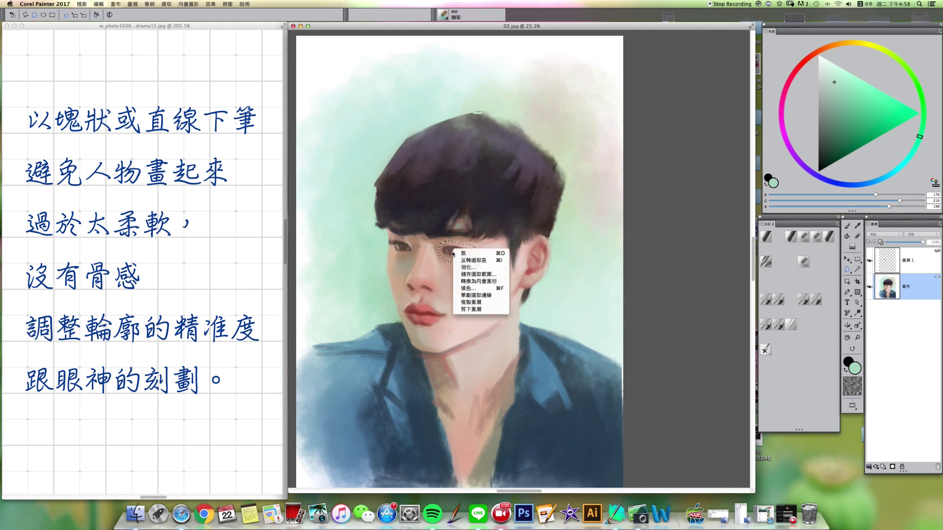
pyautogui.click(461, 268)
pyautogui.click(493, 152)
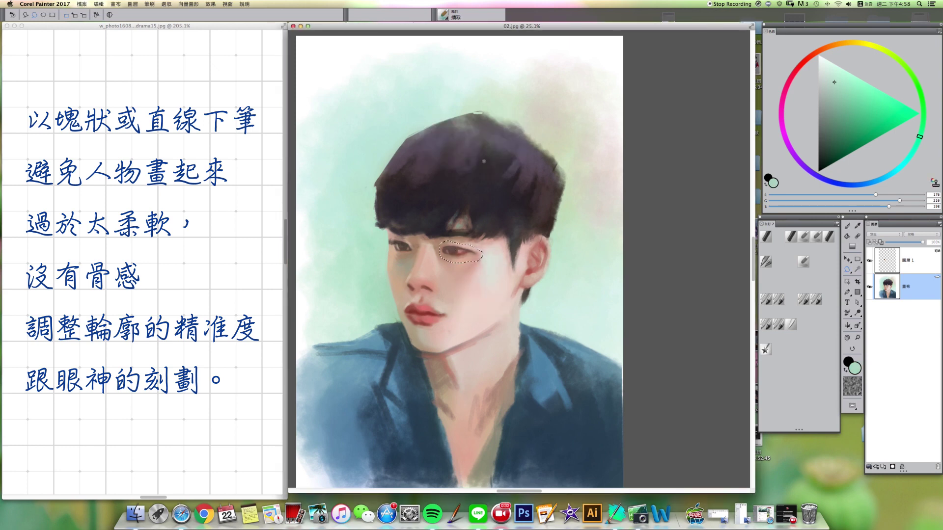
pyautogui.press('super+c')
pyautogui.press('super+v')
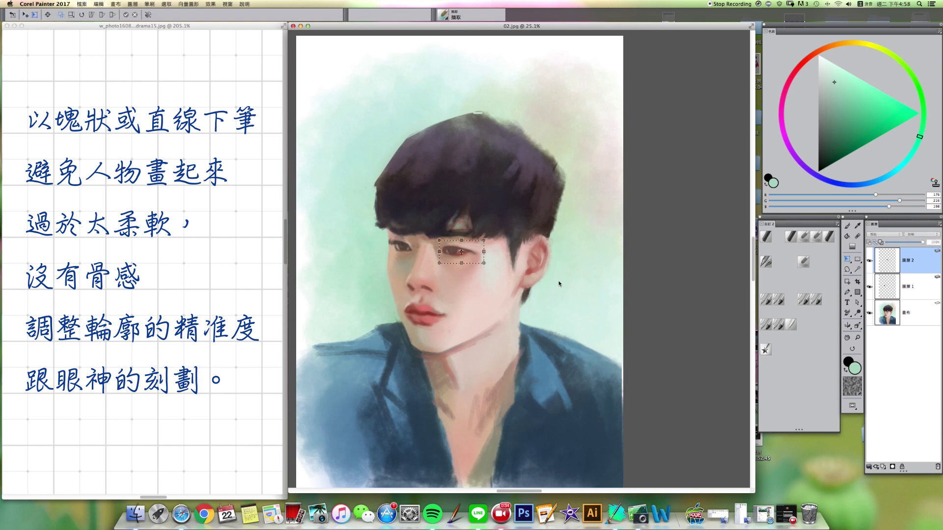
pyautogui.moveTo(484, 240); pyautogui.dragTo(481, 241)
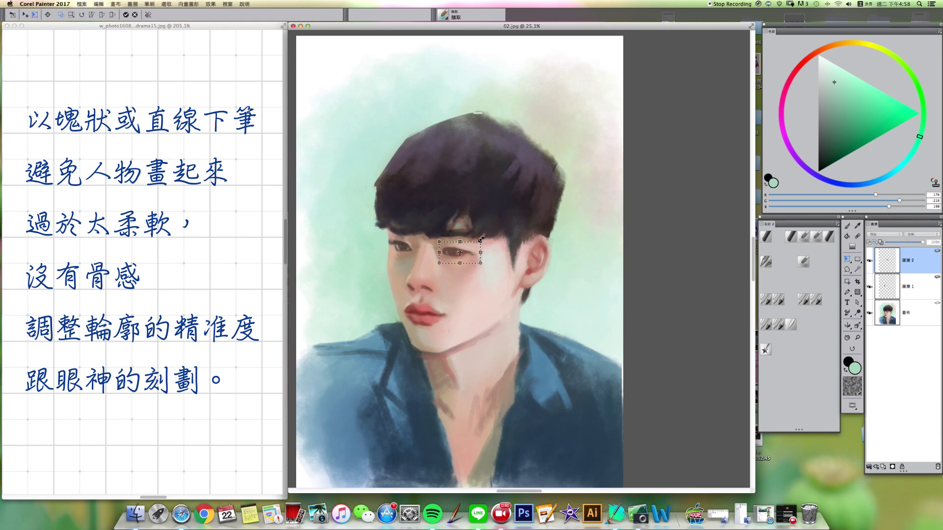
pyautogui.press('Return')
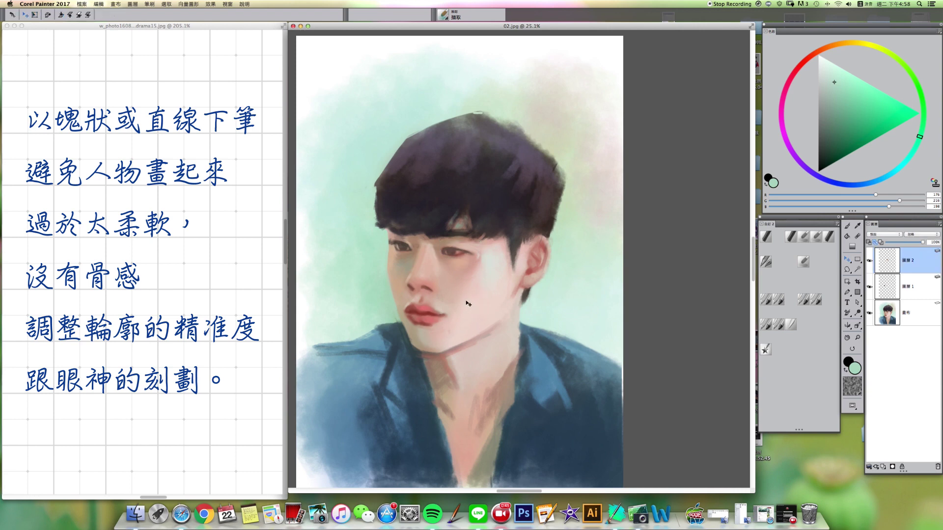
# - Select both resized eye layers and drop them onto the canvas
pyautogui.click(926, 295)
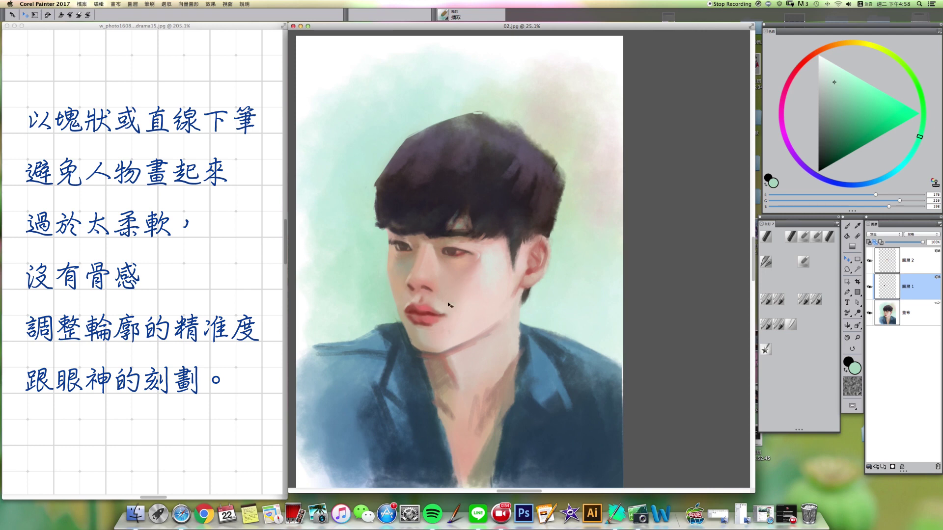
pyautogui.click(906, 261)
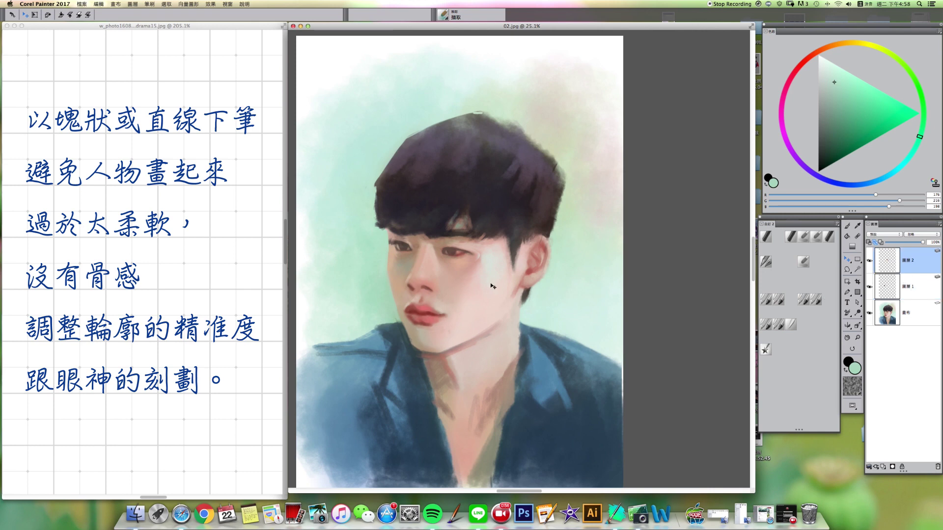
pyautogui.keyDown('shift'); pyautogui.click(908, 291); pyautogui.keyUp('shift')
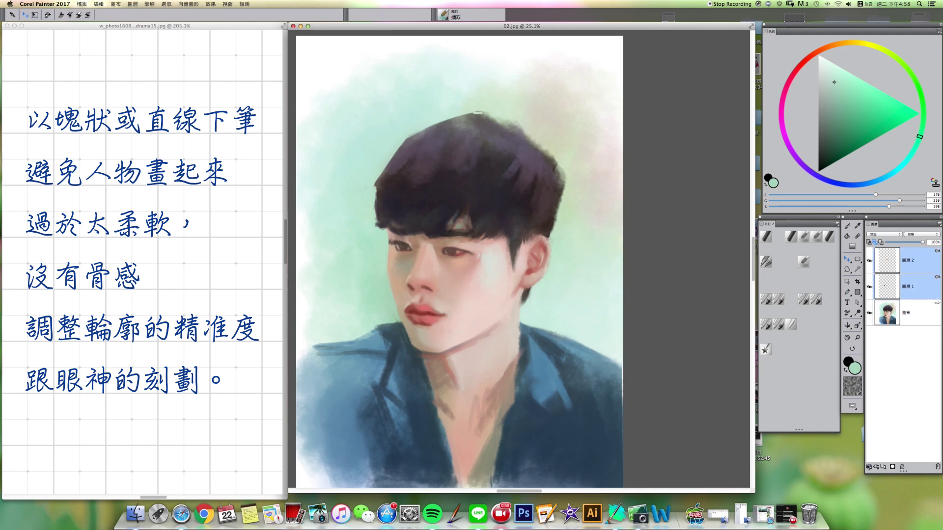
pyautogui.click(870, 467)
pyautogui.click(878, 492)
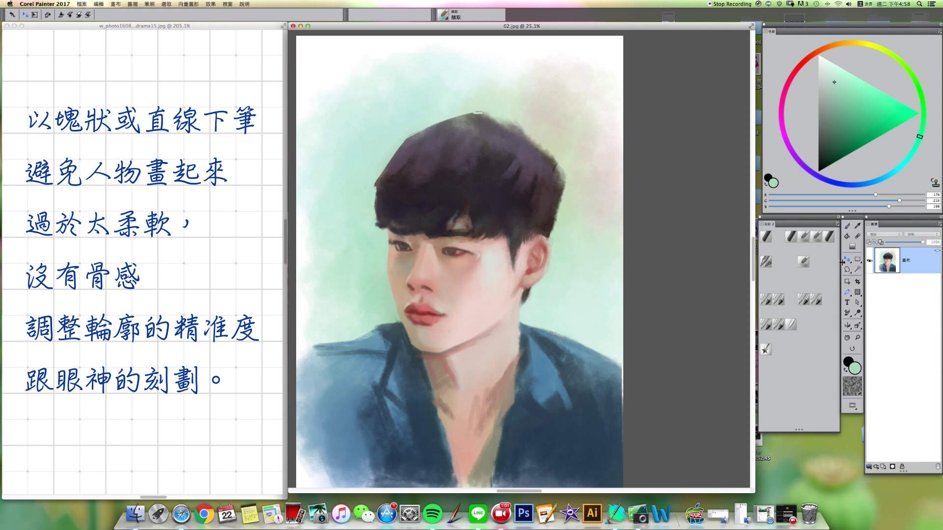
# - Repaint the near cheek and the skin beside the near eye with sampled light skin tones, then soften it with the 只加水 blending brush
pyautogui.click(791, 238)
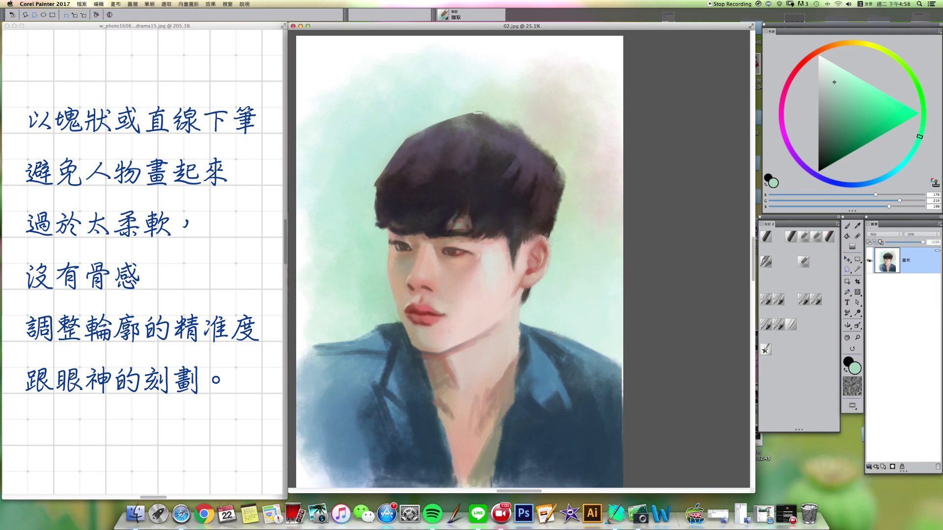
pyautogui.click(815, 298)
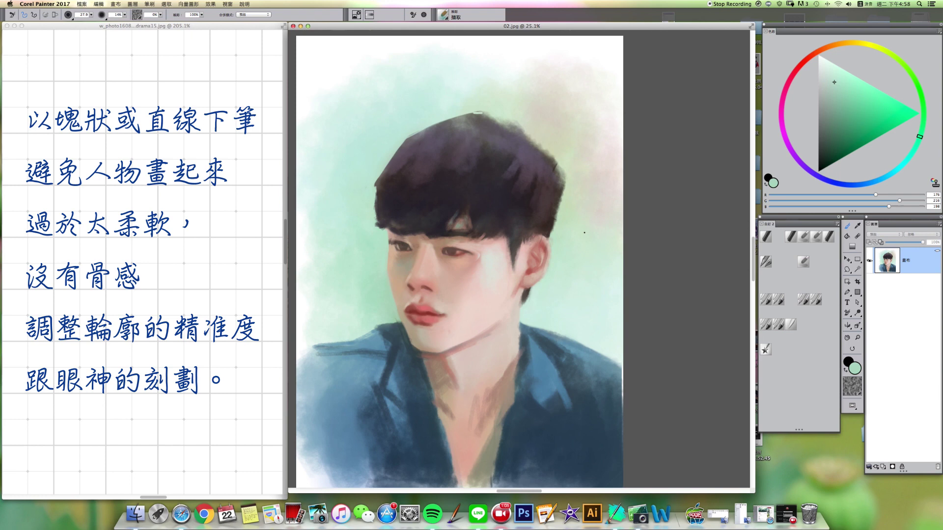
pyautogui.keyDown('alt'); pyautogui.click(522, 259); pyautogui.keyUp('alt')
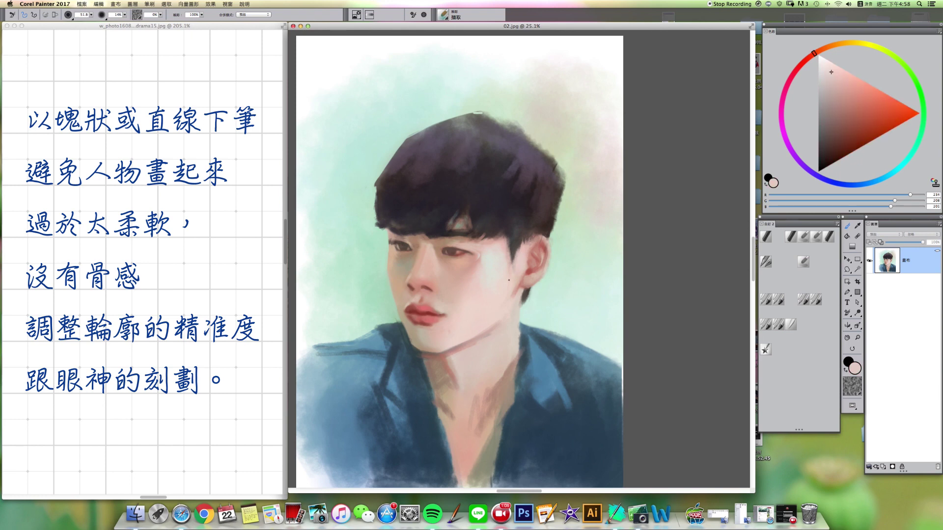
pyautogui.keyDown('alt'); pyautogui.click(495, 259); pyautogui.keyUp('alt')
pyautogui.click(778, 324)
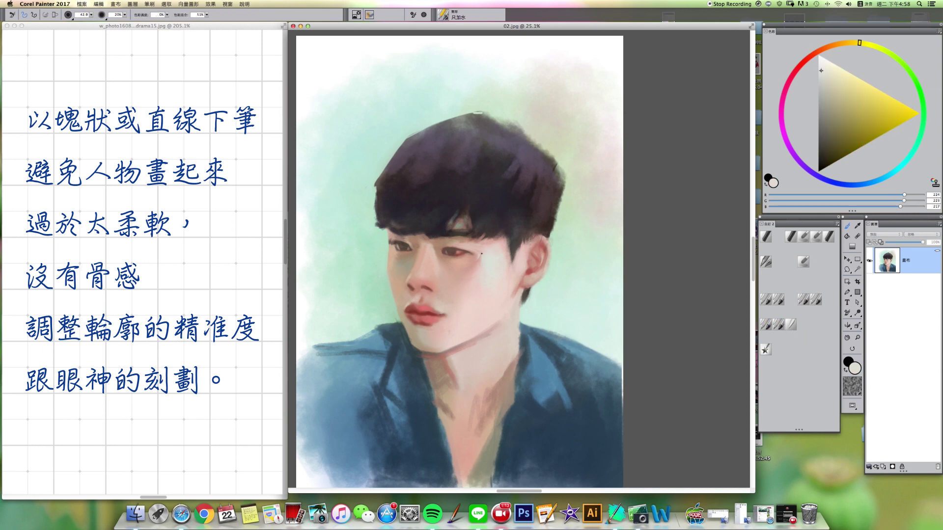
pyautogui.moveTo(484, 261); pyautogui.dragTo(483, 255)
# - Make a feathered freehand selection around the hair side, near ear, side of the neck and near shoulder
pyautogui.click(847, 270)
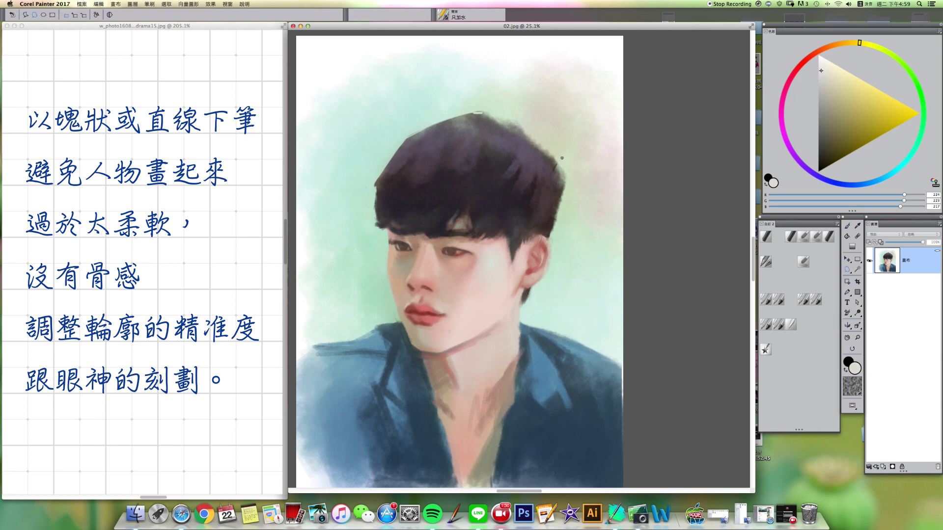
pyautogui.moveTo(568, 151)
pyautogui.mouseDown()
pyautogui.moveTo(602, 303)
pyautogui.moveTo(670, 410)
pyautogui.moveTo(634, 478)
pyautogui.mouseUp()
pyautogui.moveTo(522, 476); pyautogui.dragTo(515, 500)
pyautogui.moveTo(510, 336)
pyautogui.mouseDown()
pyautogui.moveTo(501, 251)
pyautogui.moveTo(549, 137)
pyautogui.mouseUp()
pyautogui.rightClick(541, 282)
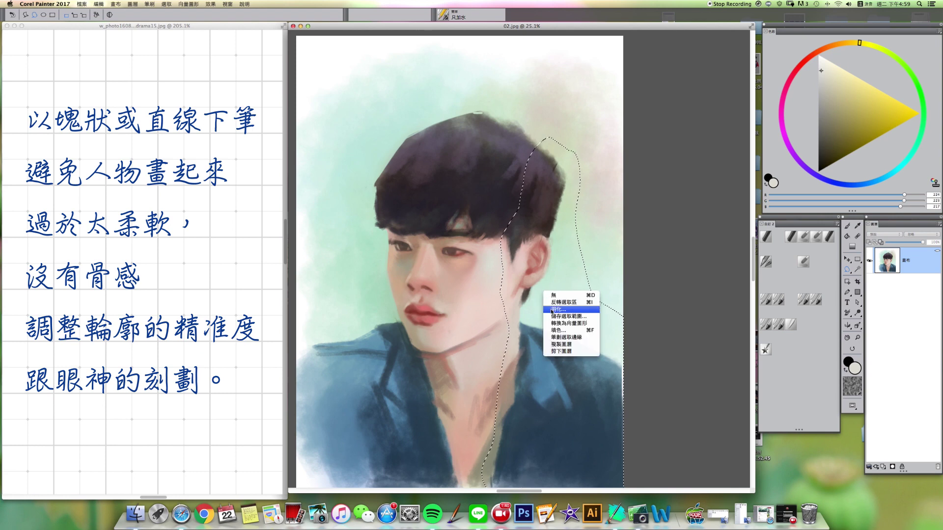
pyautogui.click(551, 310)
pyautogui.click(494, 156)
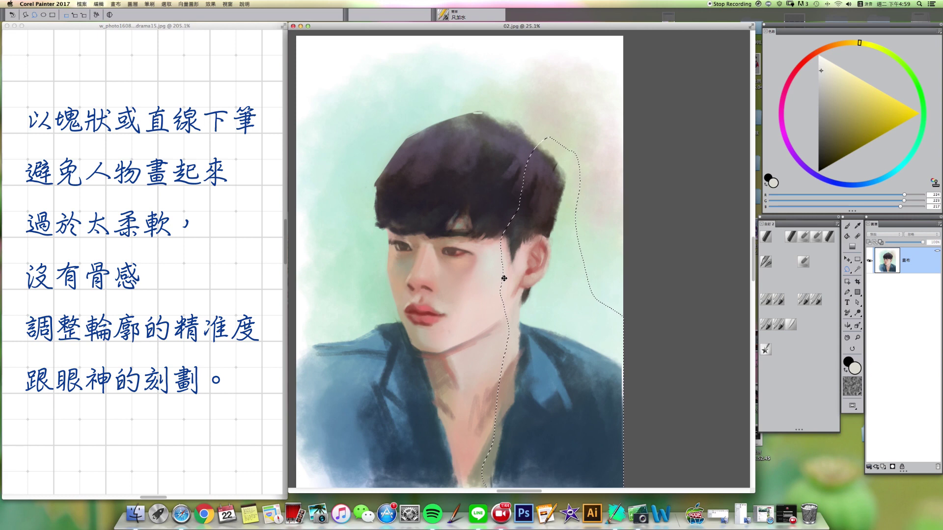
# - Place the selected ear, neck and shoulder area on a new layer at the same position and drop it onto the canvas
pyautogui.press('super+shift+v')
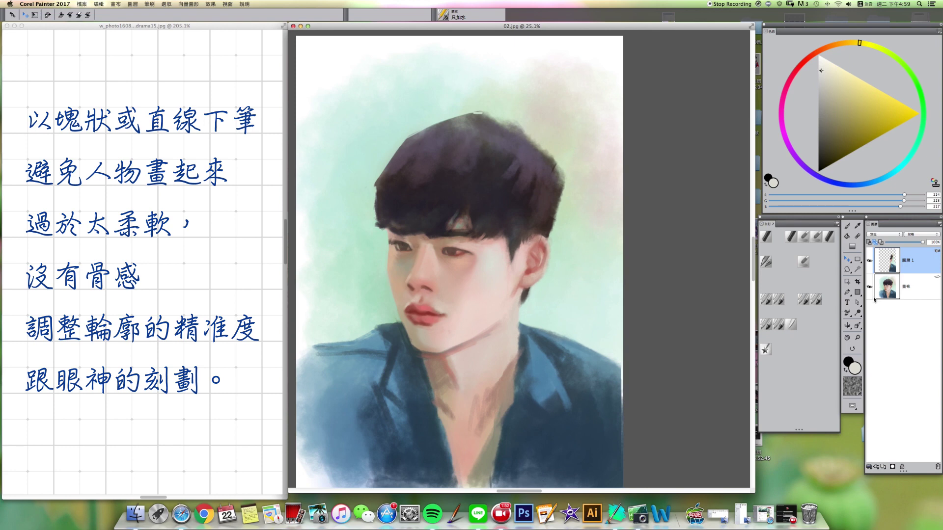
pyautogui.click(868, 467)
pyautogui.click(874, 492)
# - Strengthen the shadow beneath the chin and jaw with a reddish brown sampled from the neck
pyautogui.click(847, 270)
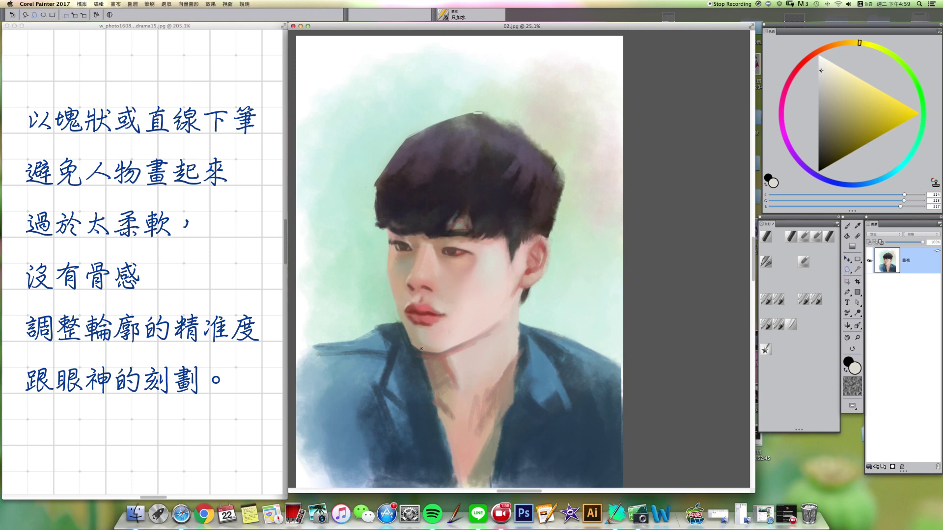
pyautogui.click(809, 303)
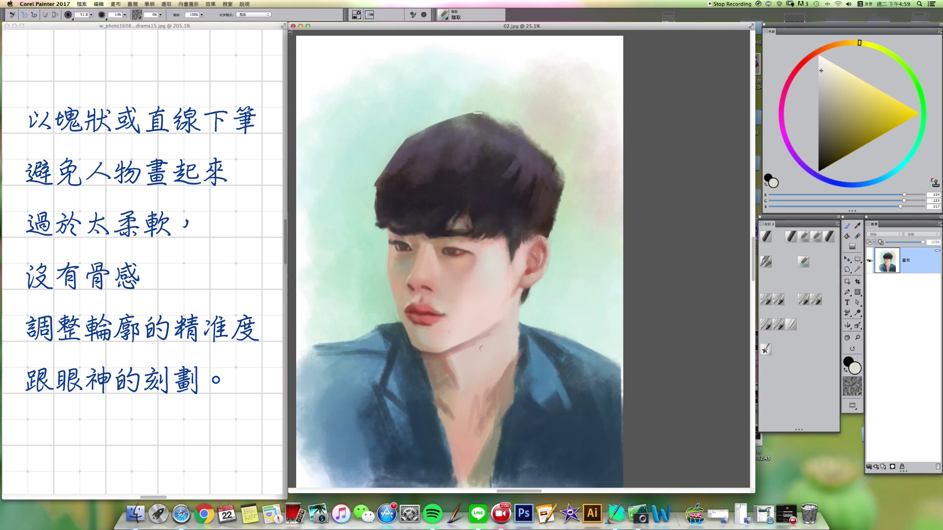
pyautogui.keyDown('alt'); pyautogui.click(434, 359); pyautogui.keyUp('alt')
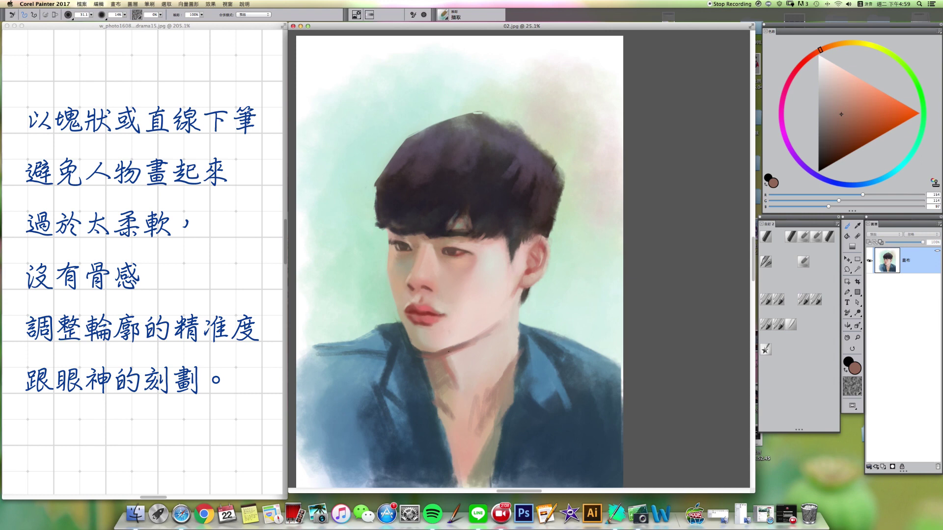
# - Refine the far eye and the far edge of the face with sampled background green, skin tone and dark brown
pyautogui.keyDown('alt'); pyautogui.click(386, 235); pyautogui.keyUp('alt')
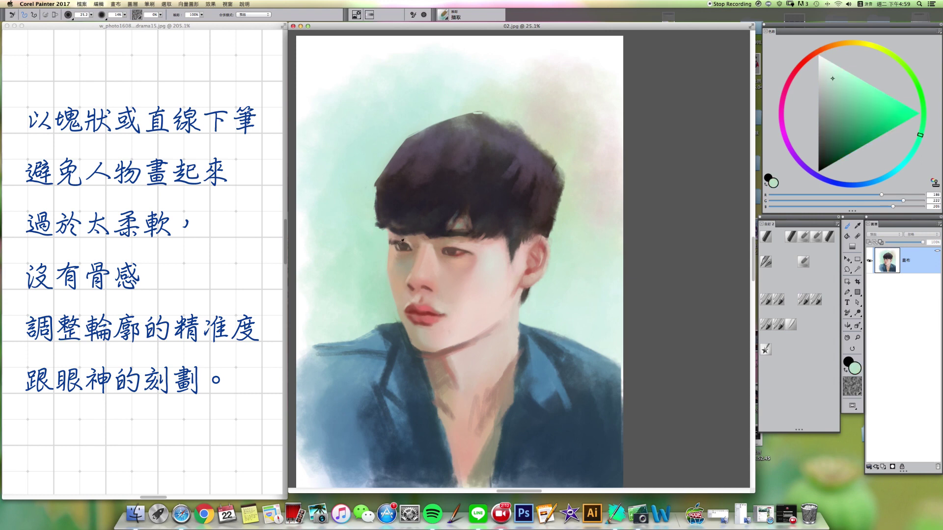
pyautogui.keyDown('alt'); pyautogui.click(391, 237); pyautogui.keyUp('alt')
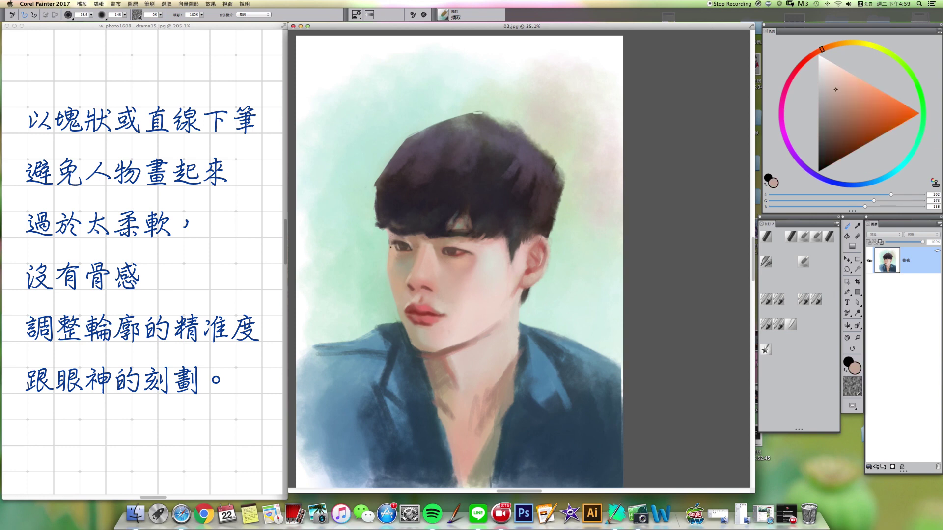
pyautogui.keyDown('alt'); pyautogui.click(393, 238); pyautogui.keyUp('alt')
pyautogui.keyDown('alt'); pyautogui.click(400, 239); pyautogui.keyUp('alt')
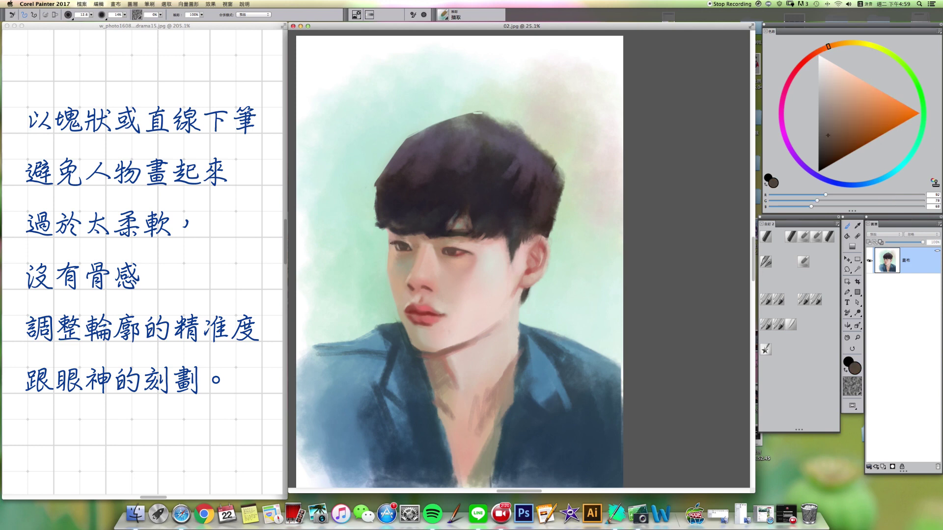
pyautogui.keyDown('alt'); pyautogui.click(384, 239); pyautogui.keyUp('alt')
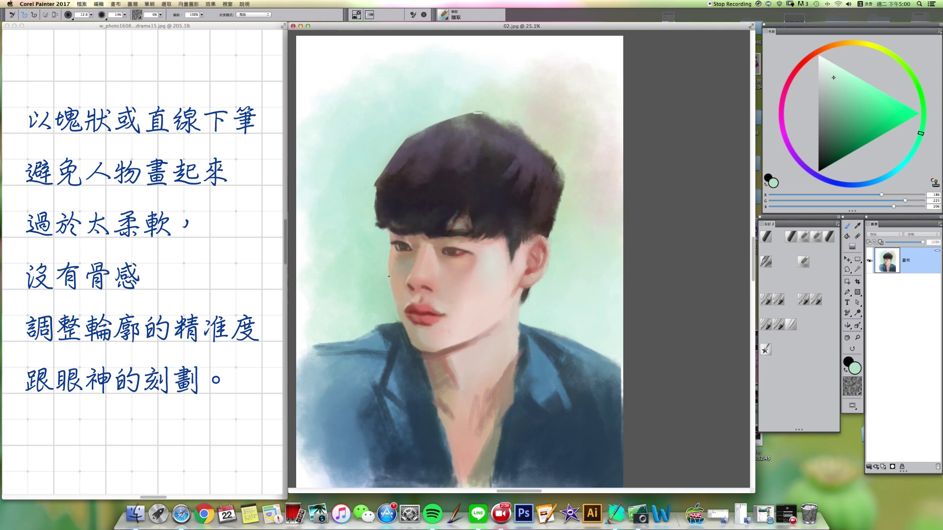
pyautogui.keyDown('alt'); pyautogui.click(394, 295); pyautogui.keyUp('alt')
# - Sharpen the collar edge beside the jaw with sampled dark blues and touch up the chin's shadow with reddish brown
pyautogui.keyDown('alt'); pyautogui.click(399, 322); pyautogui.keyUp('alt')
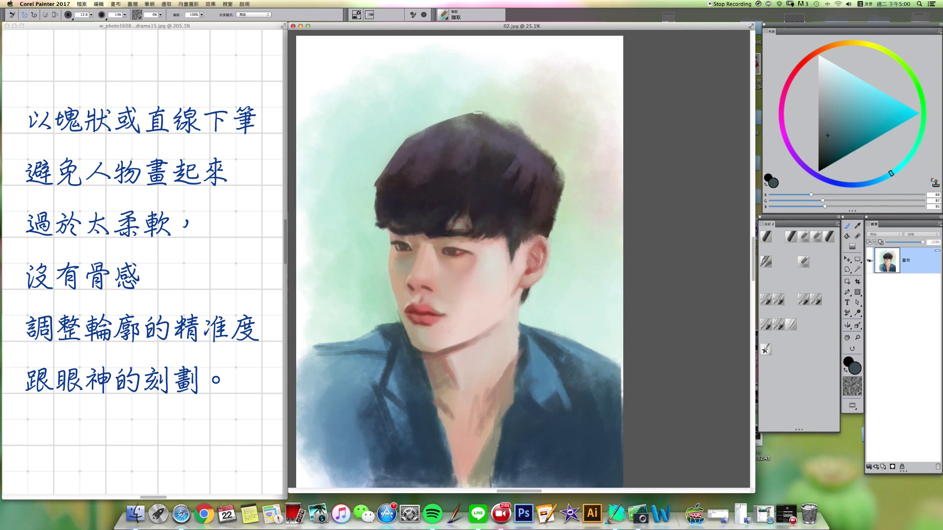
pyautogui.keyDown('alt'); pyautogui.click(405, 328); pyautogui.keyUp('alt')
pyautogui.keyDown('alt'); pyautogui.click(401, 328); pyautogui.keyUp('alt')
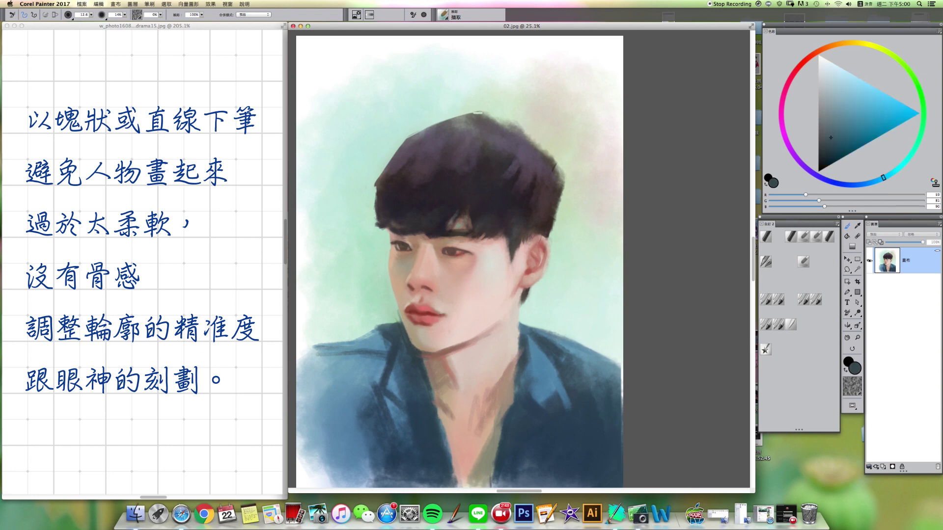
pyautogui.keyDown('alt'); pyautogui.click(438, 350); pyautogui.keyUp('alt')
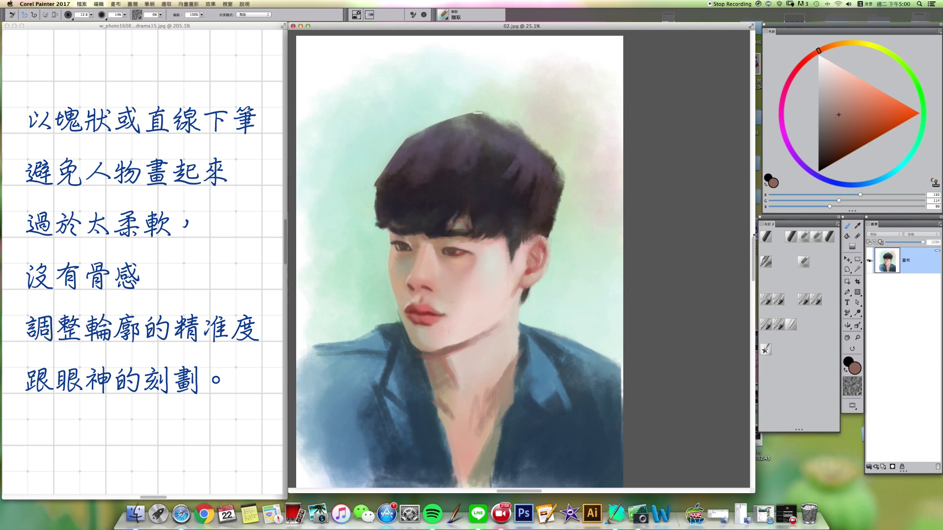
# - Copy the far eye from the canvas to a new layer using a feathered freehand selection
pyautogui.click(847, 269)
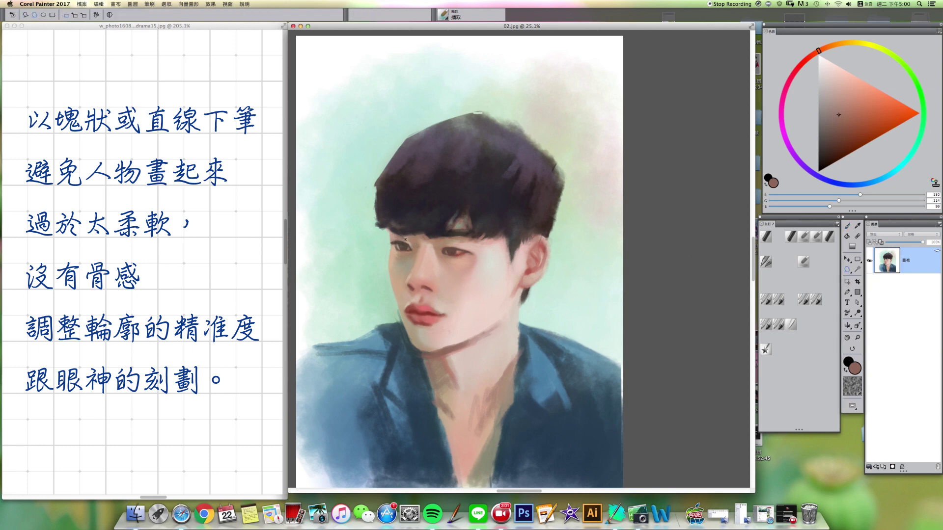
pyautogui.moveTo(393, 250); pyautogui.dragTo(390, 243)
pyautogui.rightClick(415, 244)
pyautogui.click(437, 252)
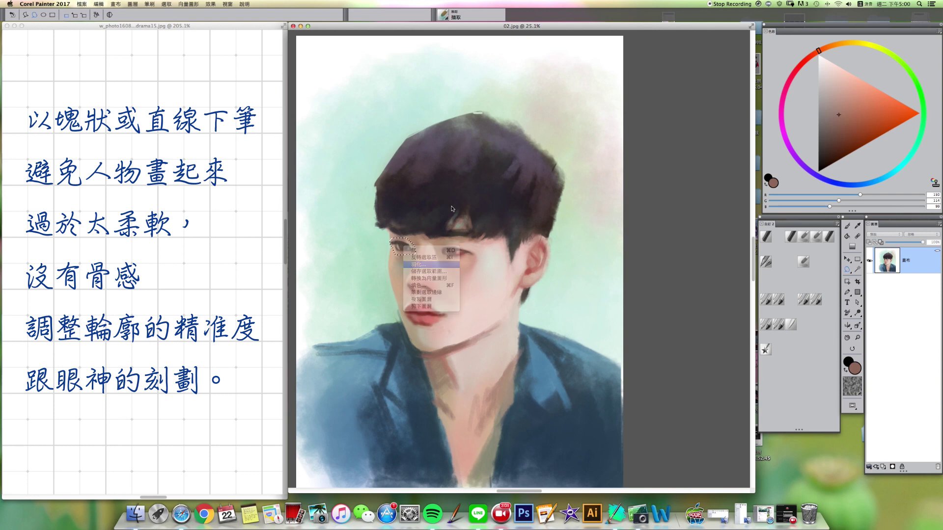
pyautogui.click(495, 151)
pyautogui.press('super+c')
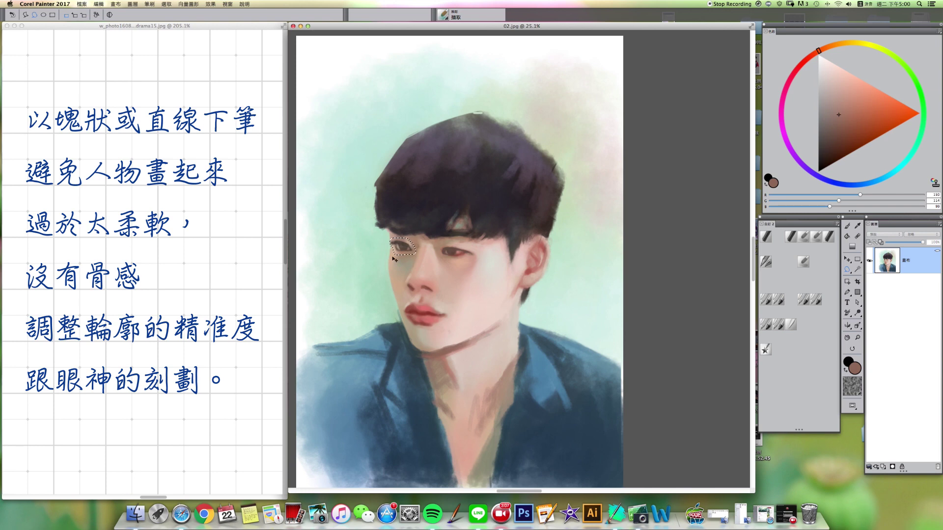
pyautogui.press('super+v')
# - Slightly reshape the copied far eye with a free transform and drop it onto the canvas
pyautogui.press('super+t')
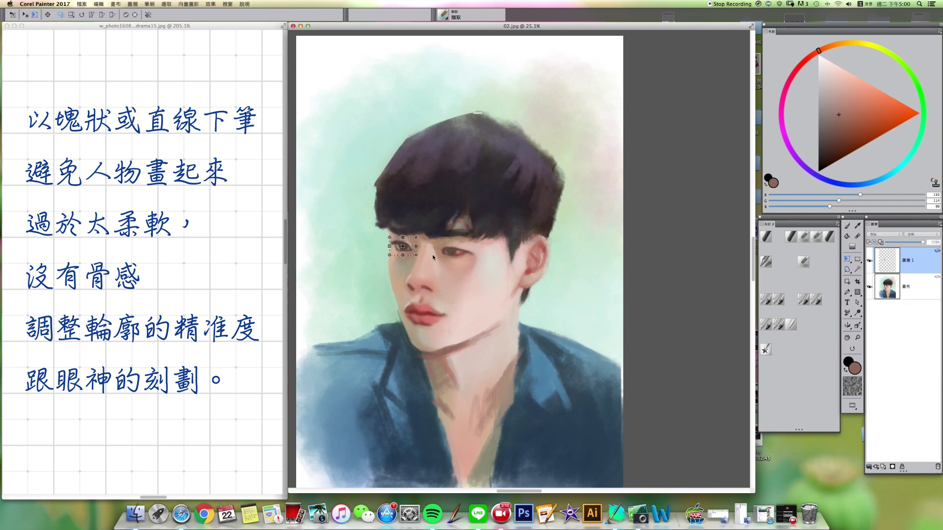
pyautogui.moveTo(416, 255); pyautogui.dragTo(419, 250)
pyautogui.press('Return')
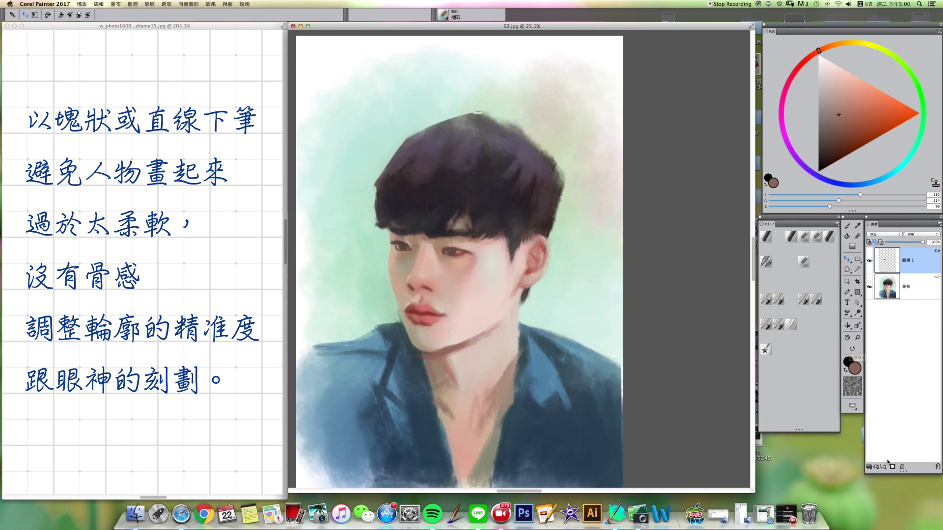
pyautogui.click(870, 467)
pyautogui.click(878, 493)
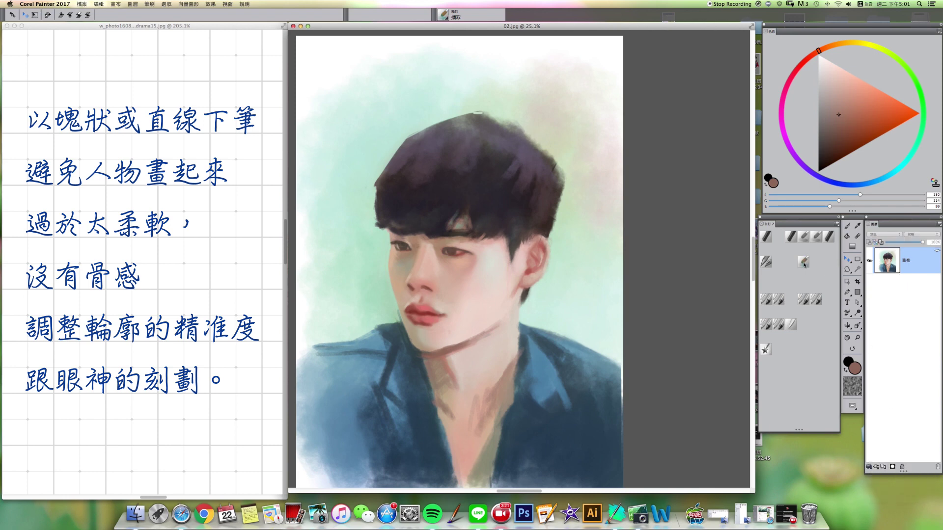
# - Rework the collar beside the chin with sampled dark blue tones, adjusting the brush size
pyautogui.press('b')
pyautogui.keyDown('alt'); pyautogui.click(403, 339); pyautogui.keyUp('alt')
pyautogui.keyDown('alt'); pyautogui.keyDown('super'); pyautogui.click(403, 336); pyautogui.keyUp('super'); pyautogui.keyUp('alt')
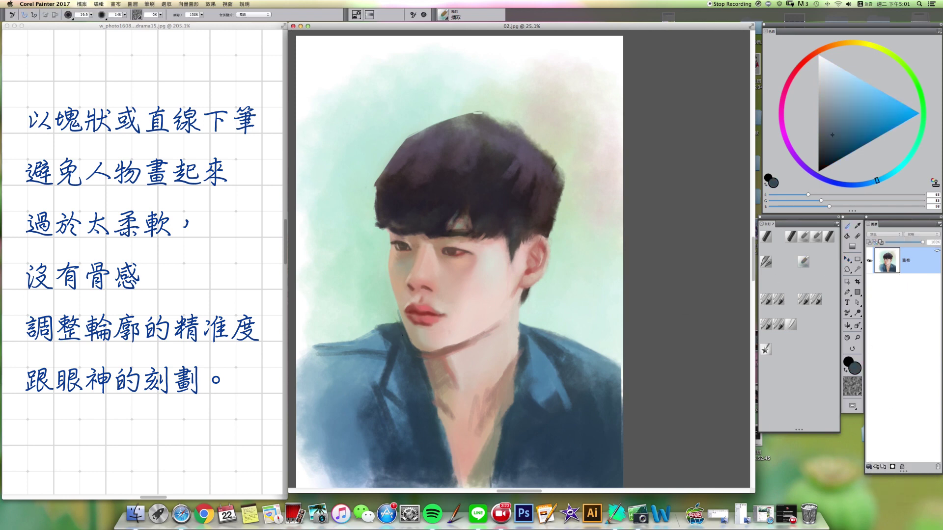
pyautogui.keyDown('alt'); pyautogui.keyDown('super'); pyautogui.click(402, 337); pyautogui.keyUp('super'); pyautogui.keyUp('alt')
pyautogui.keyDown('alt'); pyautogui.click(403, 342); pyautogui.keyUp('alt')
pyautogui.press('[')
pyautogui.press(']')
pyautogui.press(']')
# - Redefine the edge between the neck and the far collar with sampled shadow brown and dark blue
pyautogui.keyDown('alt'); pyautogui.click(429, 374); pyautogui.keyUp('alt')
pyautogui.keyDown('alt'); pyautogui.click(429, 362); pyautogui.keyUp('alt')
pyautogui.keyDown('alt'); pyautogui.click(422, 361); pyautogui.keyUp('alt')
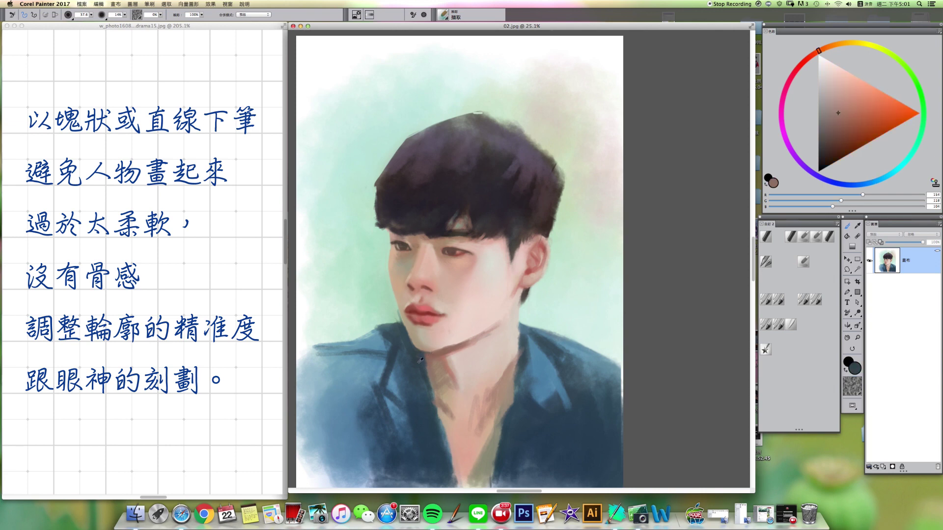
pyautogui.moveTo(426, 368); pyautogui.dragTo(430, 379)
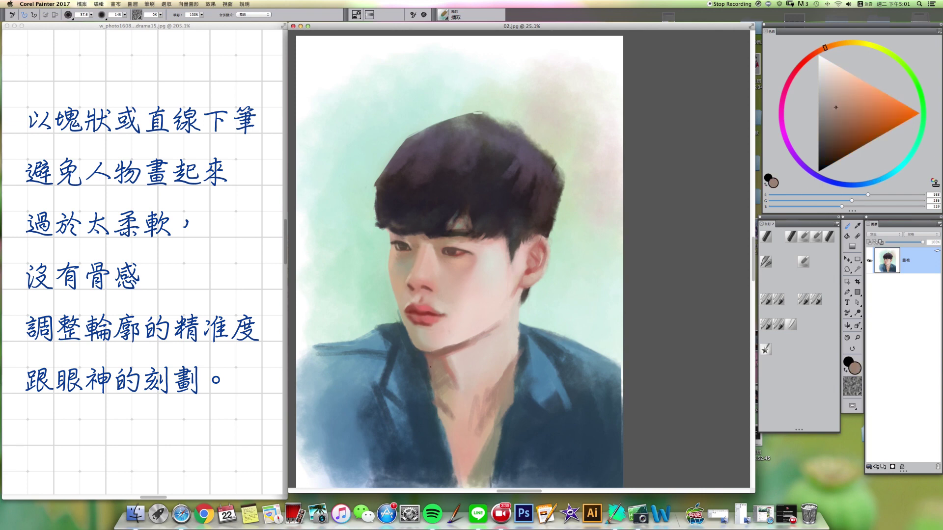
pyautogui.keyDown('alt'); pyautogui.click(422, 367); pyautogui.keyUp('alt')
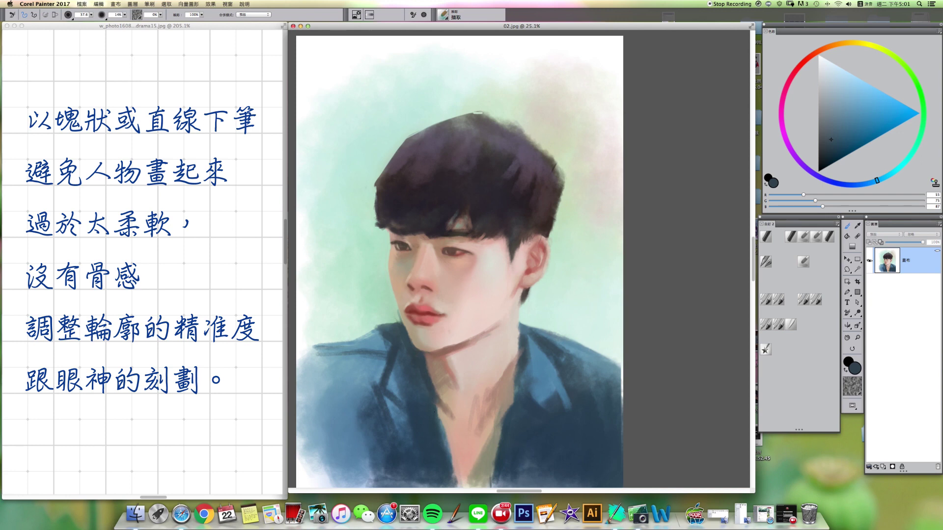
# - Clean up the open collar's edge on the chest and fill in the shirt's lower edge with sampled dark blue
pyautogui.keyDown('alt'); pyautogui.click(451, 409); pyautogui.keyUp('alt')
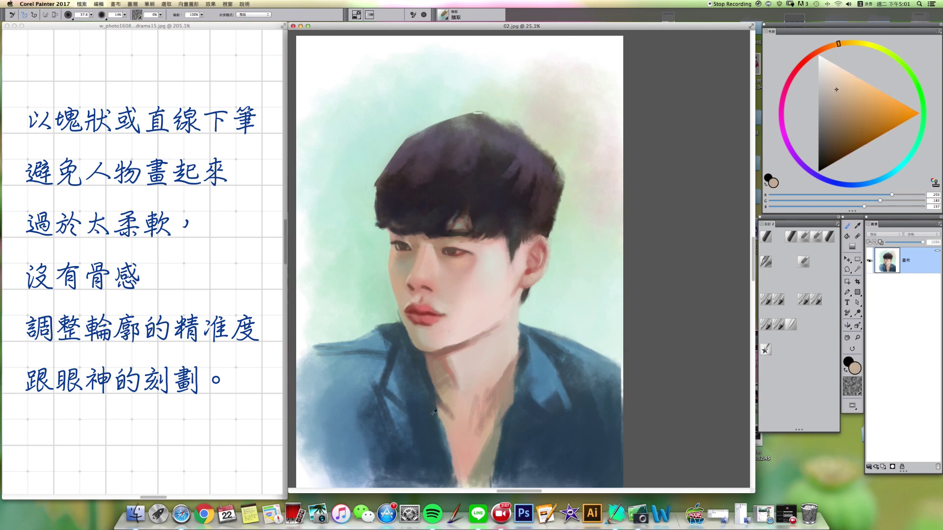
pyautogui.keyDown('alt'); pyautogui.click(435, 414); pyautogui.keyUp('alt')
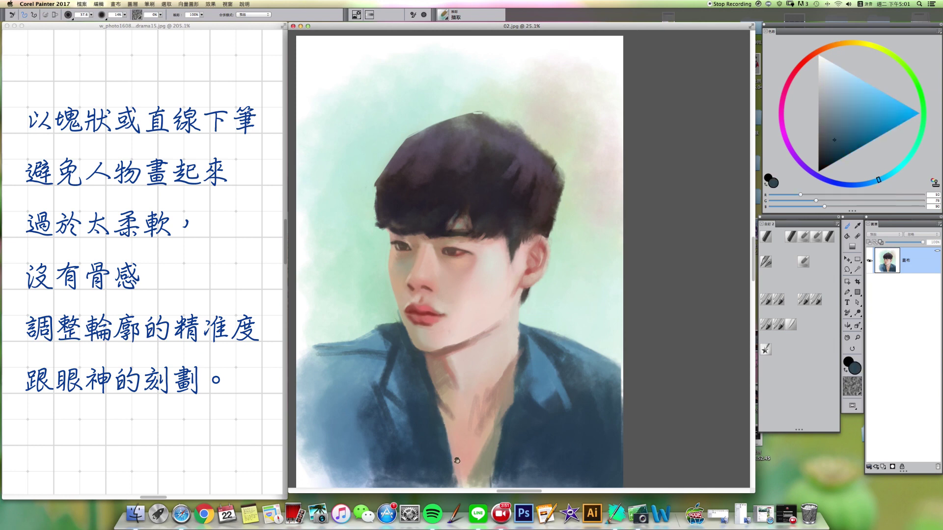
pyautogui.moveTo(456, 462); pyautogui.dragTo(455, 426)
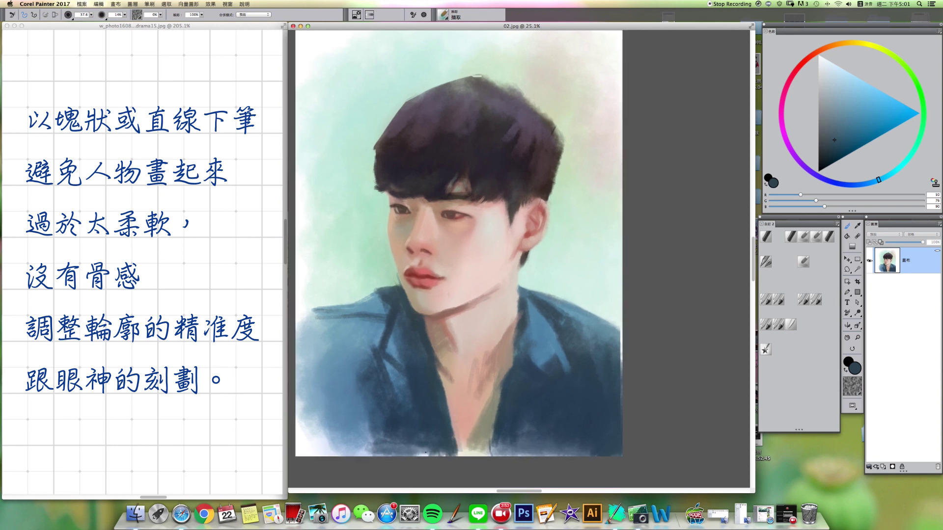
pyautogui.moveTo(447, 333); pyautogui.dragTo(439, 367)
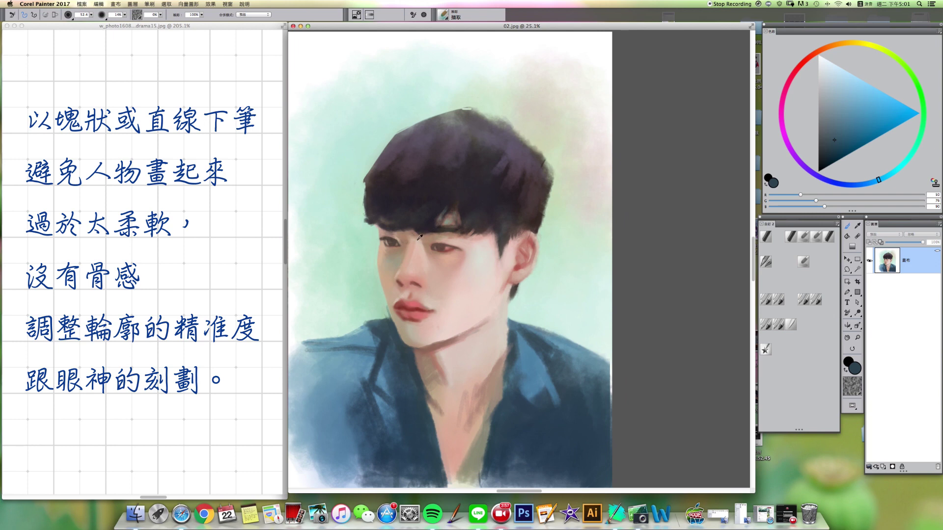
# - Refine the nose bridge and the near eyebrow's inner end with sampled skin, dark and brown tones
pyautogui.keyDown('alt'); pyautogui.click(415, 237); pyautogui.keyUp('alt')
pyautogui.keyDown('alt'); pyautogui.click(415, 234); pyautogui.keyUp('alt')
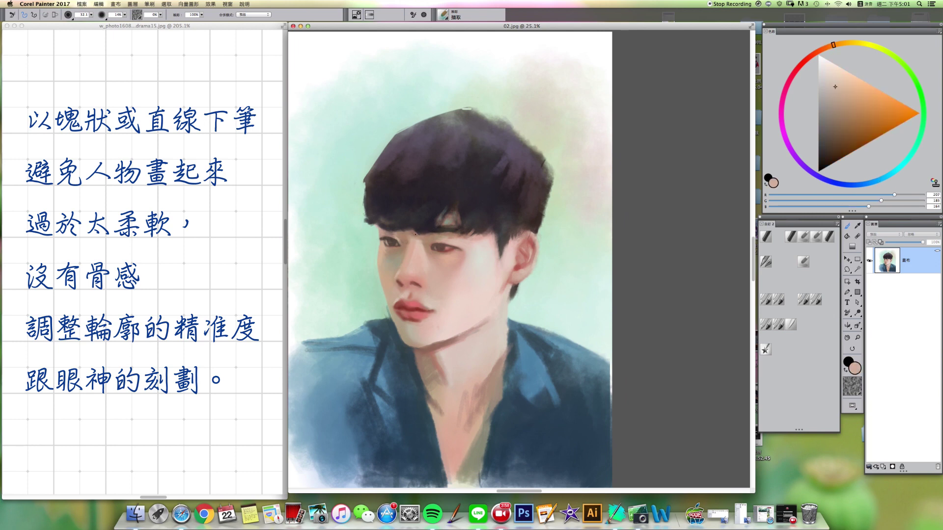
pyautogui.keyDown('alt'); pyautogui.click(420, 239); pyautogui.keyUp('alt')
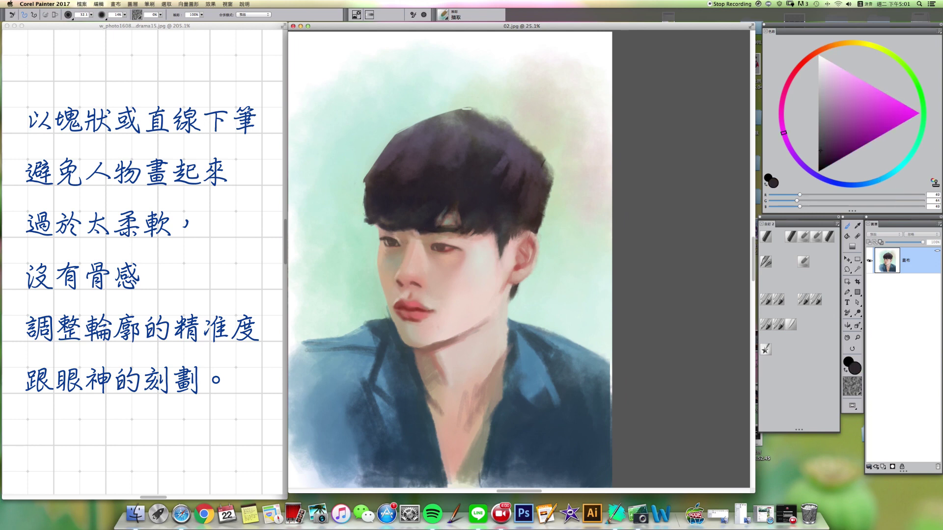
pyautogui.keyDown('alt'); pyautogui.click(431, 236); pyautogui.keyUp('alt')
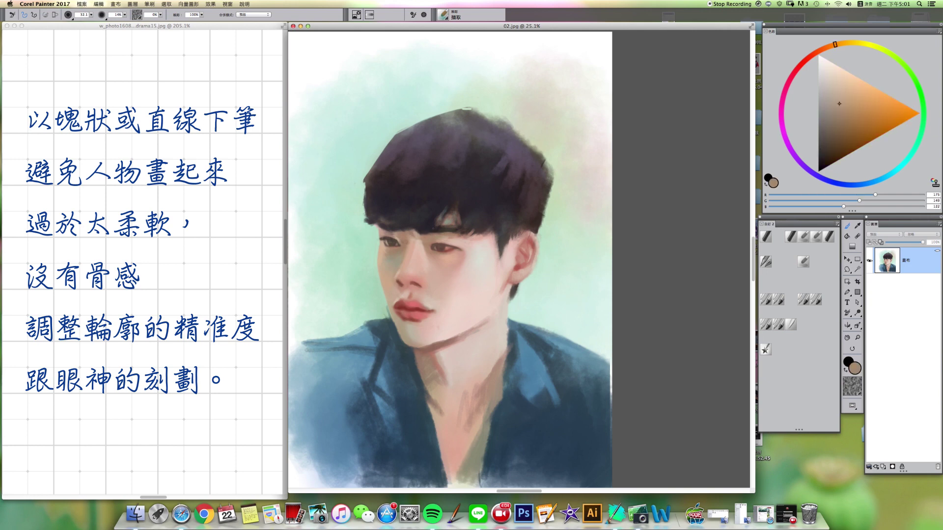
# - Lasso the far eye and its inner corner, transform the selection on its own layer, and merge it back into the canvas
pyautogui.keyDown('alt'); pyautogui.click(409, 234); pyautogui.keyUp('alt')
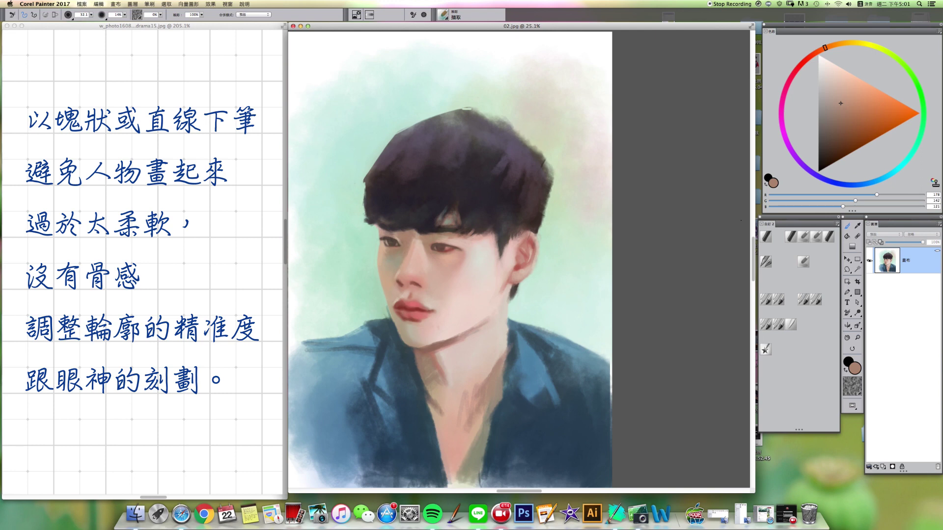
pyautogui.click(847, 270)
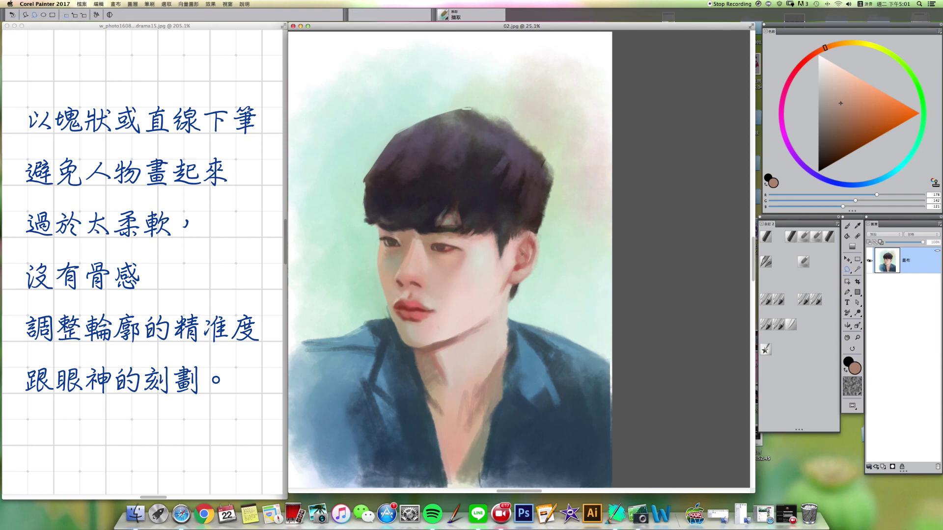
pyautogui.moveTo(398, 250)
pyautogui.mouseDown()
pyautogui.moveTo(392, 240)
pyautogui.moveTo(400, 236)
pyautogui.mouseUp()
pyautogui.rightClick(396, 242)
pyautogui.click(417, 262)
pyautogui.click(495, 155)
pyautogui.press('super+c')
pyautogui.press('super+shift+v')
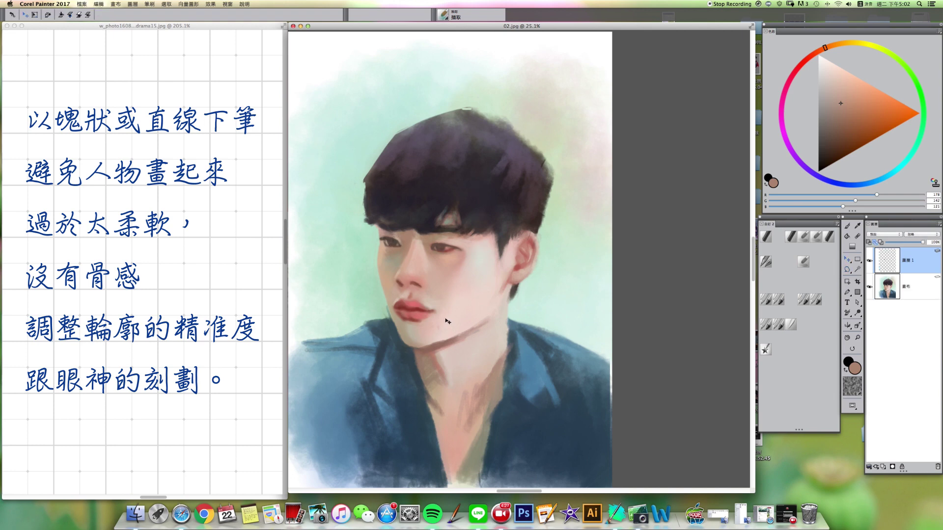
pyautogui.click(869, 466)
pyautogui.click(880, 492)
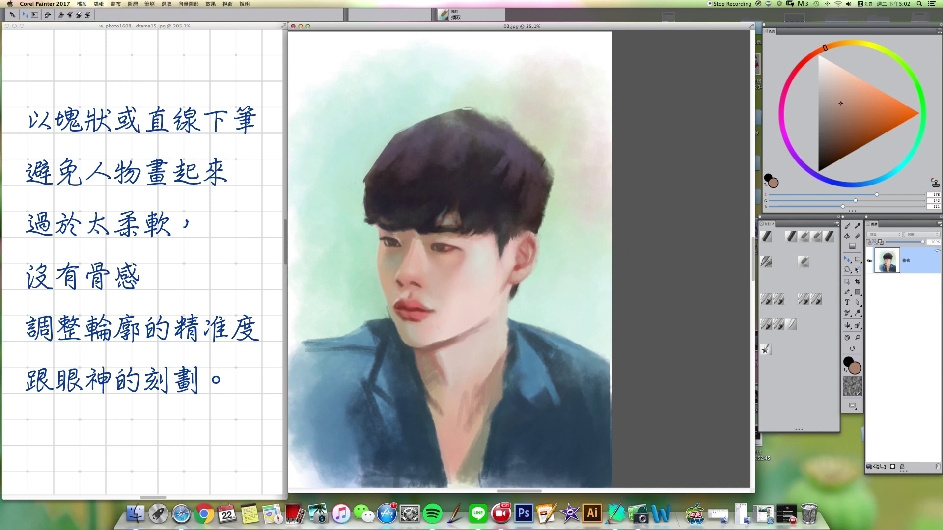
# - Blend the skin between the far eye's inner corner and the nose bridge with the 只加水 brush, enlarging it slightly
pyautogui.press('b')
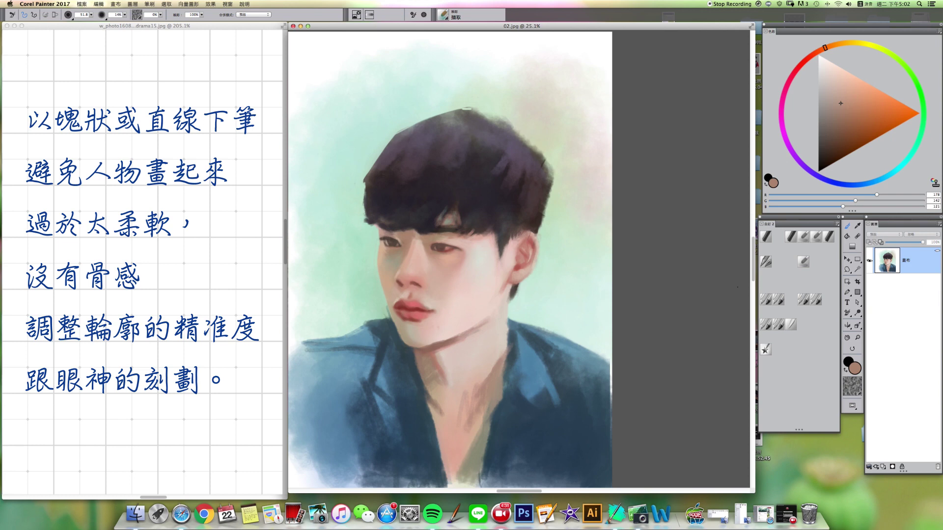
pyautogui.click(788, 326)
pyautogui.moveTo(414, 243); pyautogui.dragTo(409, 249)
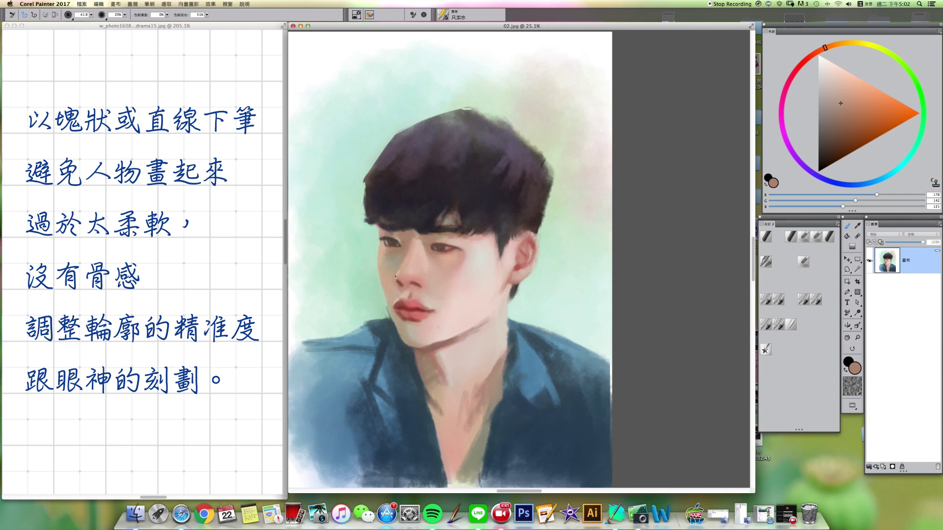
pyautogui.press(']')
pyautogui.press(']')
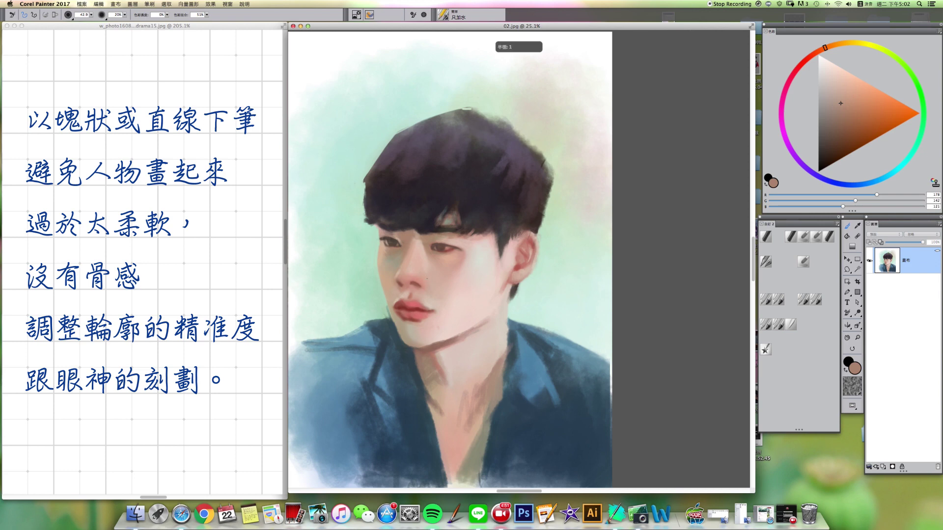
# - Touch up the side of the near nostril with light skin sampled beside the nose, reducing the painting brush to about 22.5
pyautogui.click(816, 299)
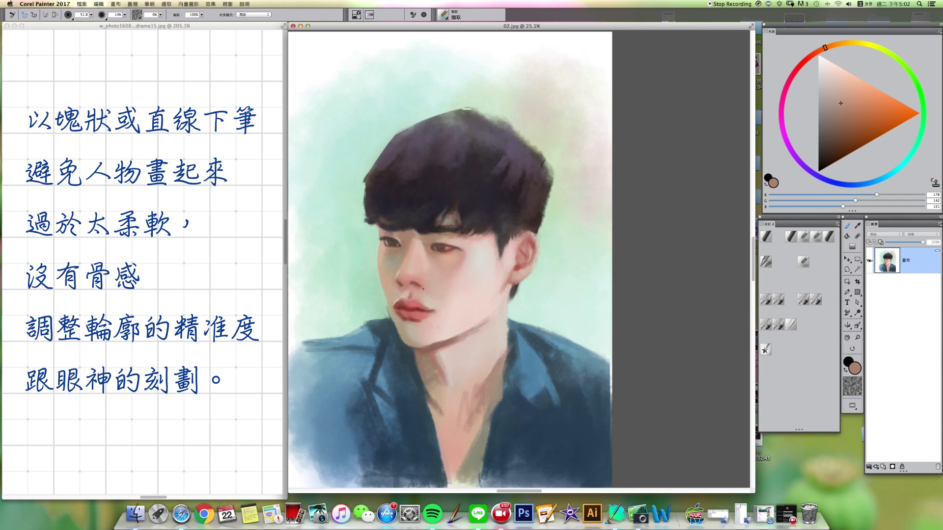
pyautogui.keyDown('alt'); pyautogui.click(419, 277); pyautogui.keyUp('alt')
pyautogui.press('[')
pyautogui.press('[')
pyautogui.press('[')
pyautogui.press('[')
pyautogui.press('[')
pyautogui.press('[')
pyautogui.press('[')
pyautogui.press('[')
pyautogui.press('[')
pyautogui.press('[')
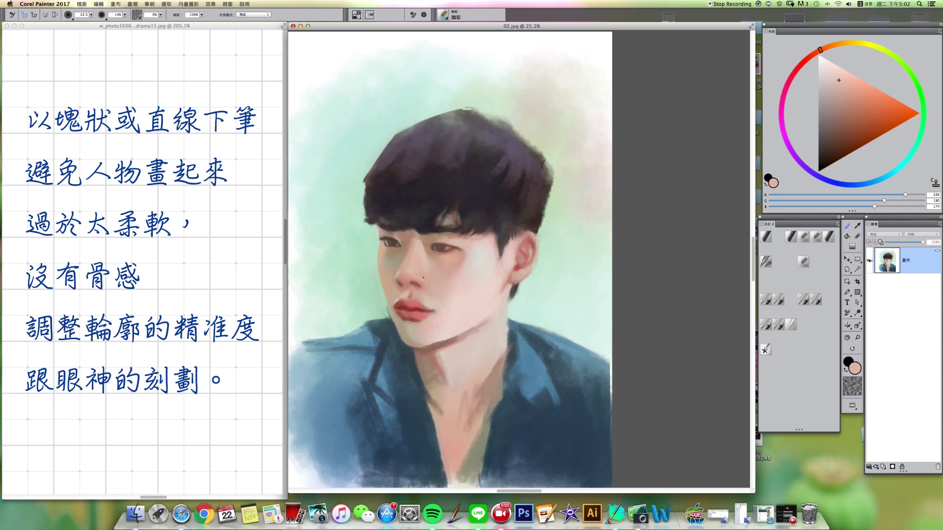
# - Refine the nose tip and underside with sampled light and reddish skin tones, starting from a larger brush
pyautogui.press(']')
pyautogui.press(']')
pyautogui.press(']')
pyautogui.press(']')
pyautogui.press(']')
pyautogui.press(']')
pyautogui.keyDown('alt'); pyautogui.click(408, 270); pyautogui.keyUp('alt')
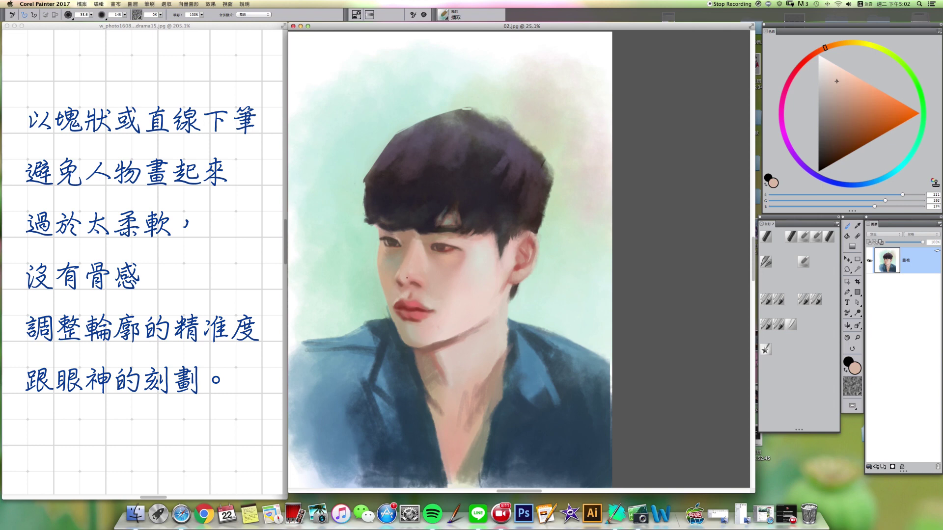
pyautogui.keyDown('alt'); pyautogui.click(406, 281); pyautogui.keyUp('alt')
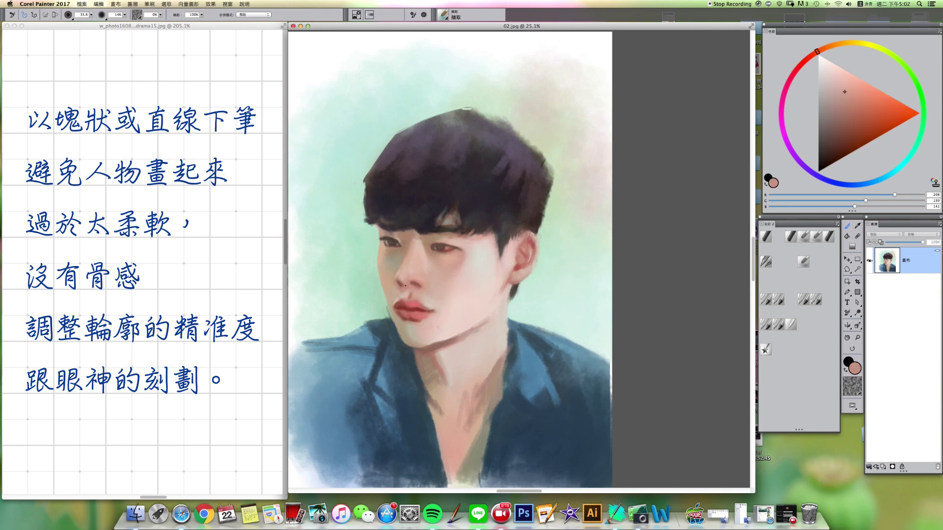
pyautogui.keyDown('alt'); pyautogui.click(401, 283); pyautogui.keyUp('alt')
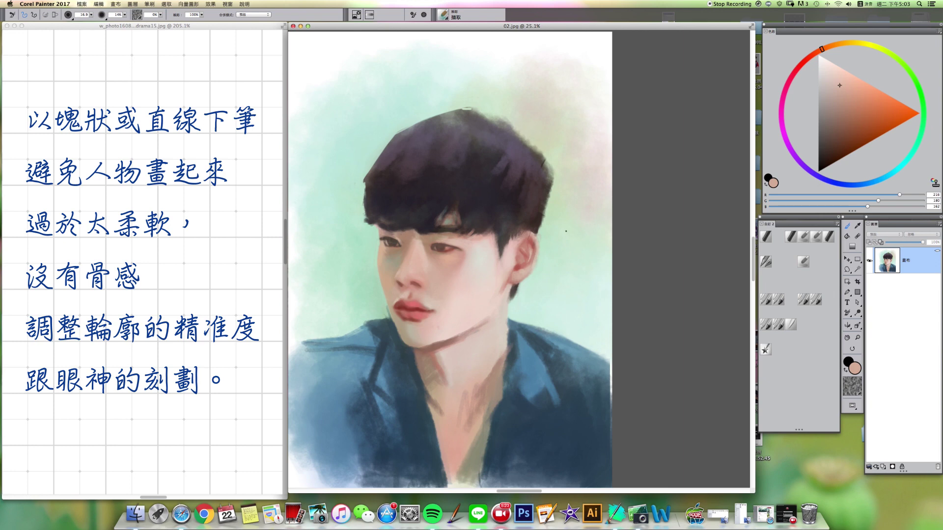
# - Lasso the base of the nose, transform it on its own layer, and merge it back into the canvas
pyautogui.click(847, 271)
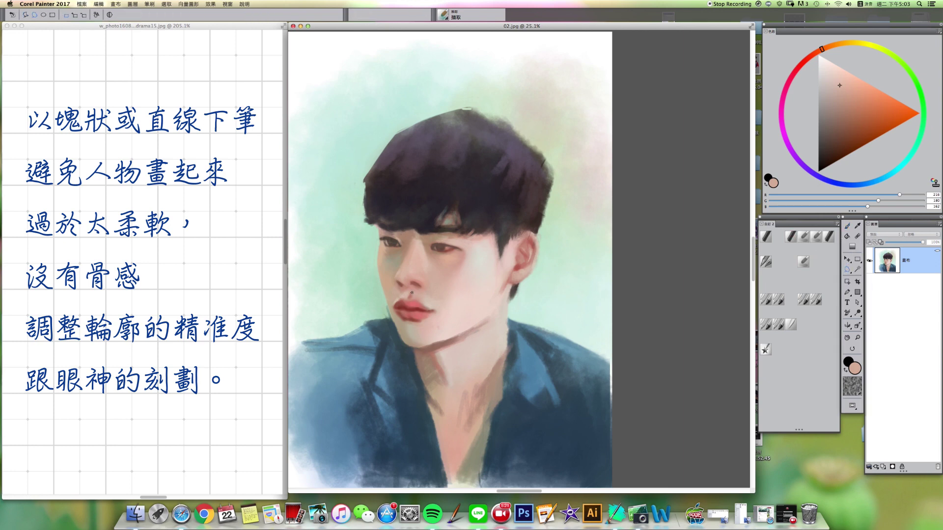
pyautogui.moveTo(410, 278); pyautogui.dragTo(427, 287)
pyautogui.rightClick(412, 283)
pyautogui.click(424, 302)
pyautogui.press('Return')
pyautogui.press('super+c')
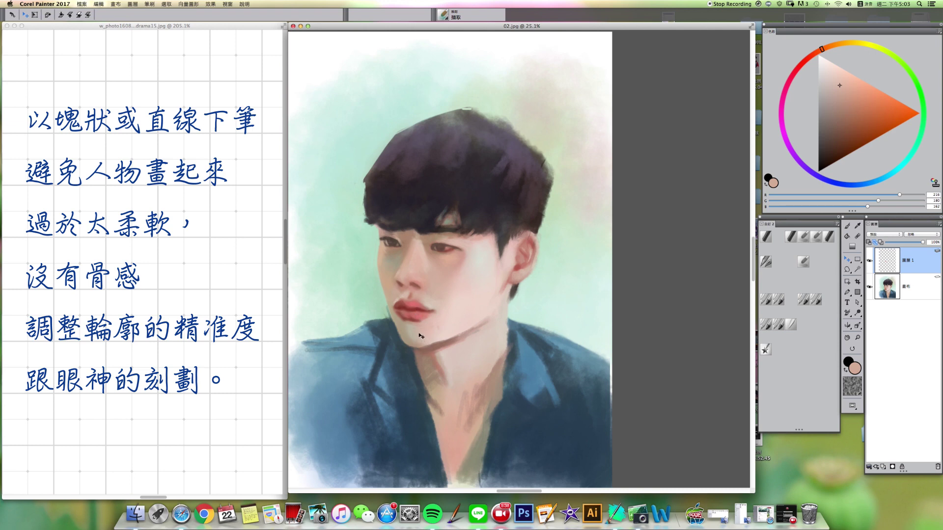
pyautogui.click(869, 467)
pyautogui.click(880, 492)
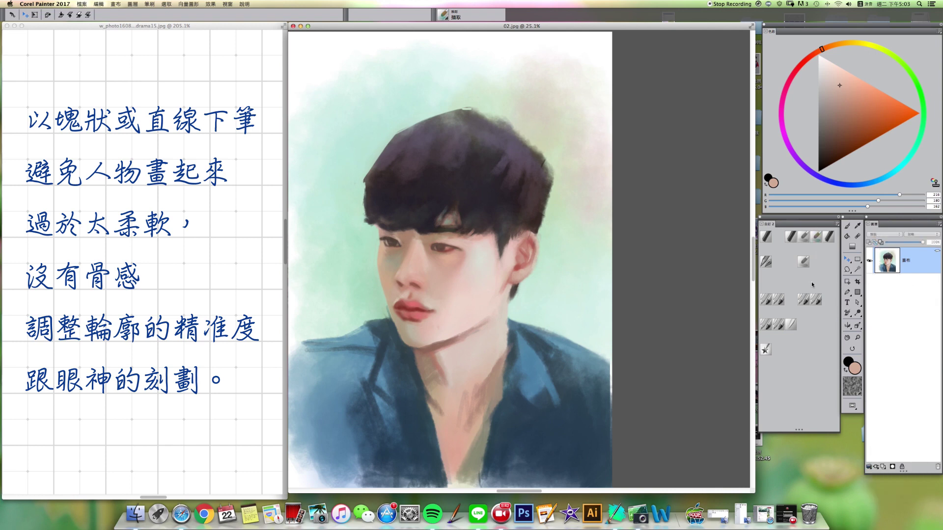
# - Repaint the philtrum between the nose and upper lip with sampled light skin and reddish shadow tones
pyautogui.click(803, 263)
pyautogui.press('[')
pyautogui.keyDown('alt'); pyautogui.click(413, 289); pyautogui.keyUp('alt')
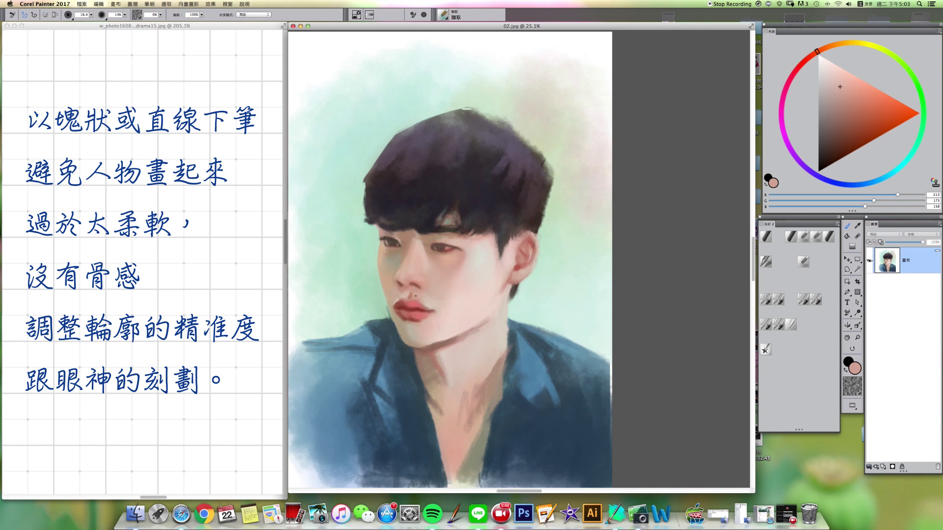
pyautogui.keyDown('alt'); pyautogui.click(409, 296); pyautogui.keyUp('alt')
pyautogui.keyDown('alt'); pyautogui.click(406, 298); pyautogui.keyUp('alt')
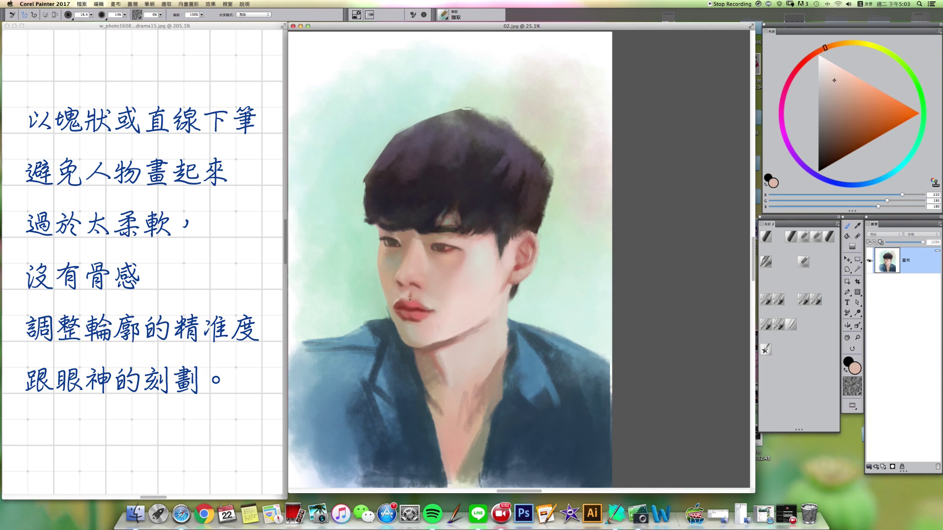
pyautogui.keyDown('alt'); pyautogui.click(411, 295); pyautogui.keyUp('alt')
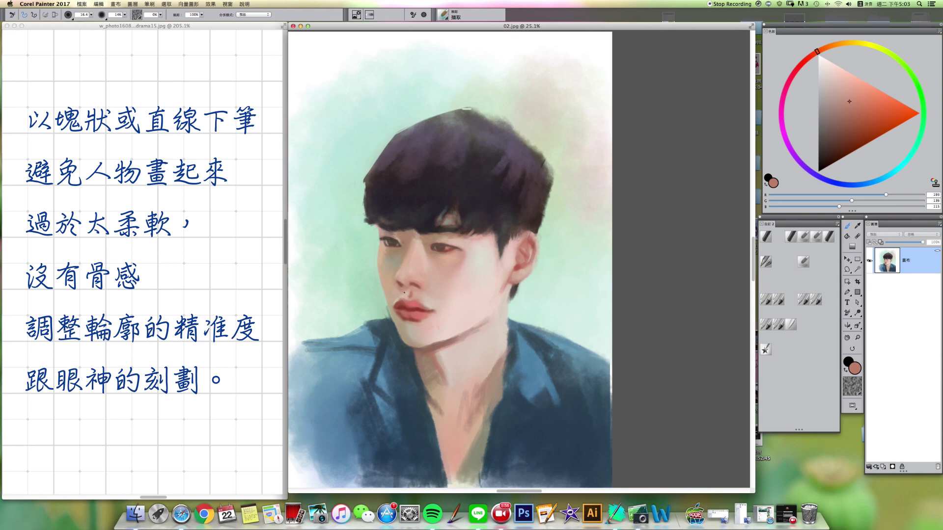
pyautogui.moveTo(404, 293); pyautogui.dragTo(404, 281)
# - Refine the nostrils and nose tip with skin and shadow tones sampled around the nose
pyautogui.keyDown('alt'); pyautogui.click(406, 284); pyautogui.keyUp('alt')
pyautogui.keyDown('alt'); pyautogui.click(416, 283); pyautogui.keyUp('alt')
pyautogui.keyDown('alt'); pyautogui.click(403, 286); pyautogui.keyUp('alt')
pyautogui.keyDown('alt'); pyautogui.click(398, 275); pyautogui.keyUp('alt')
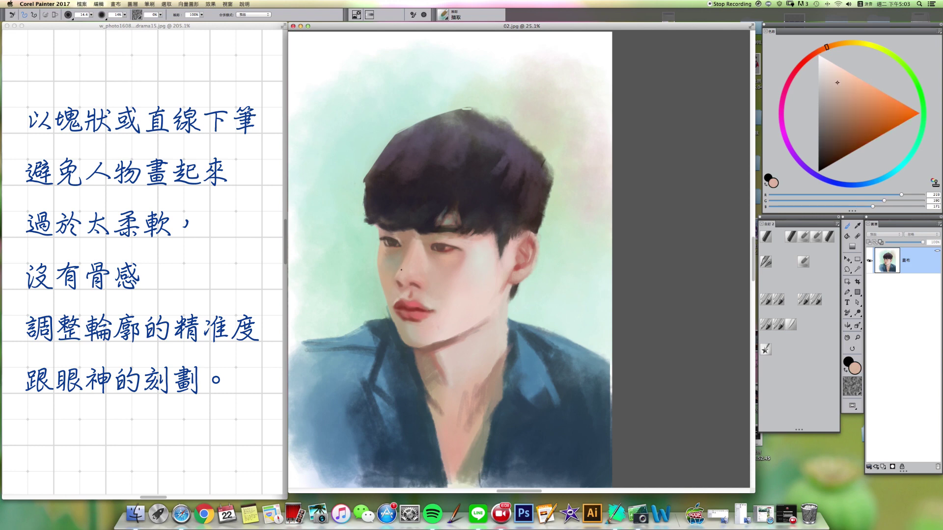
pyautogui.keyDown('alt'); pyautogui.click(418, 278); pyautogui.keyUp('alt')
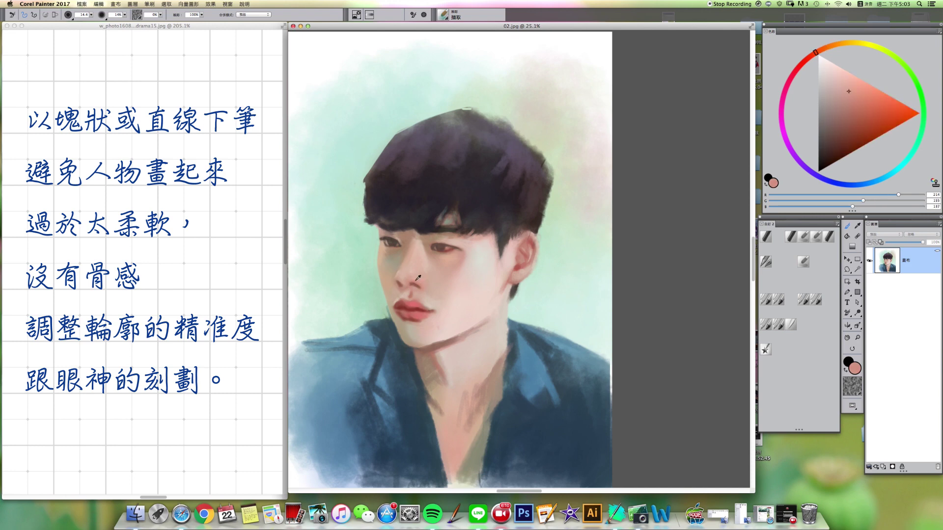
# - Shade the nose with a darker, muted red-brown, and even out its bridge with sampled skin and a larger brush
pyautogui.click(852, 98)
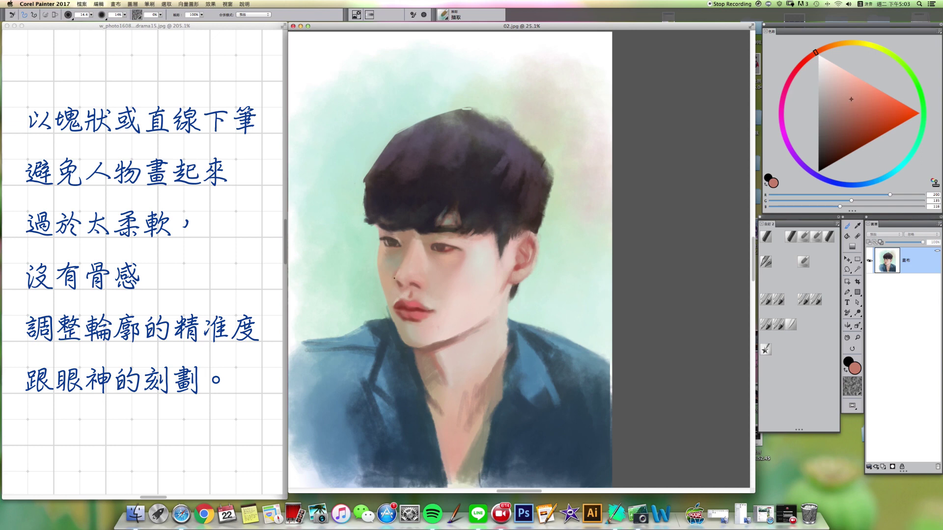
pyautogui.moveTo(851, 99); pyautogui.dragTo(842, 102)
pyautogui.press(']')
pyautogui.press(']')
pyautogui.press(']')
pyautogui.keyDown('alt'); pyautogui.click(407, 259); pyautogui.keyUp('alt')
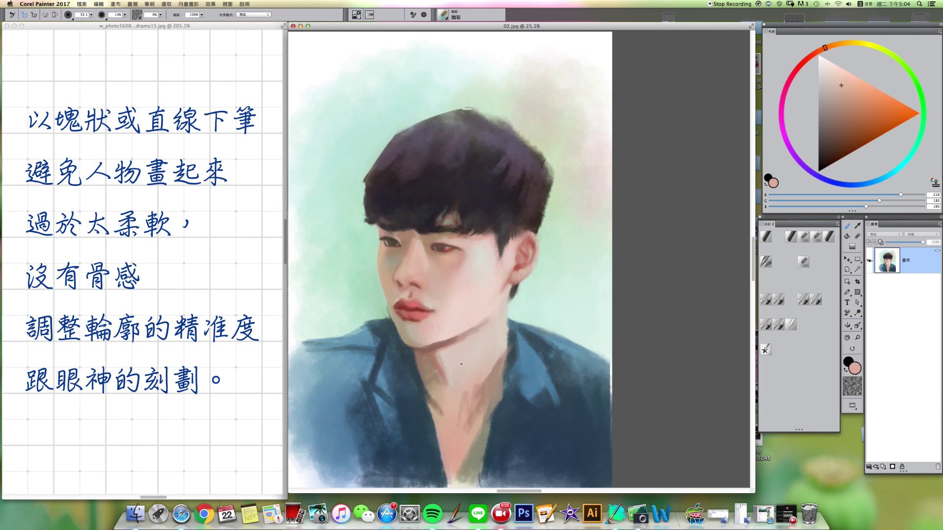
# - Detail the near eye with a very small brush, using sampled skin and eye tones and a lighter greyish pink
pyautogui.press('[')
pyautogui.press('[')
pyautogui.press('[')
pyautogui.press('[')
pyautogui.press('[')
pyautogui.press('[')
pyautogui.press('[')
pyautogui.press('[')
pyautogui.keyDown('alt'); pyautogui.click(424, 256); pyautogui.keyUp('alt')
pyautogui.keyDown('alt'); pyautogui.click(448, 250); pyautogui.keyUp('alt')
pyautogui.moveTo(843, 102); pyautogui.dragTo(837, 92)
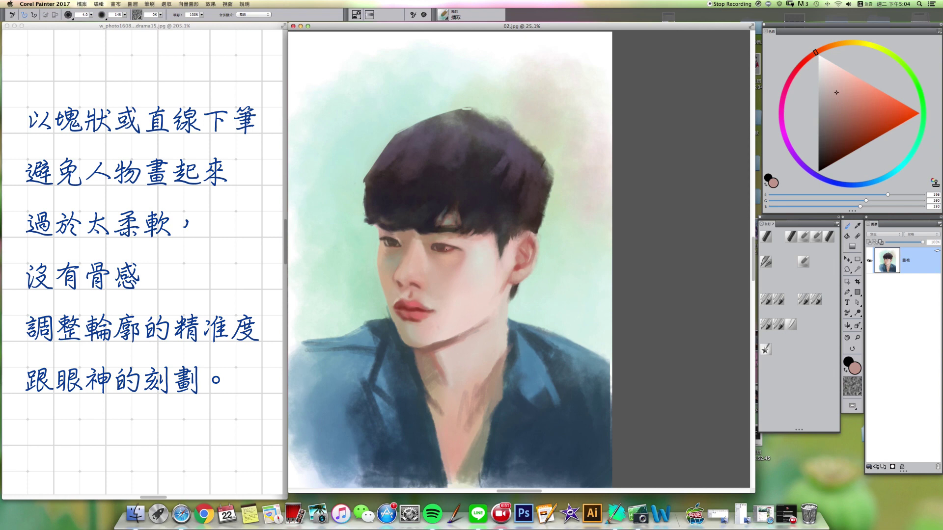
# - Refine the far eye's lower lid with sampled brownish skin and a lighter, greyer mix
pyautogui.moveTo(393, 249); pyautogui.dragTo(394, 251)
pyautogui.keyDown('alt'); pyautogui.click(395, 248); pyautogui.keyUp('alt')
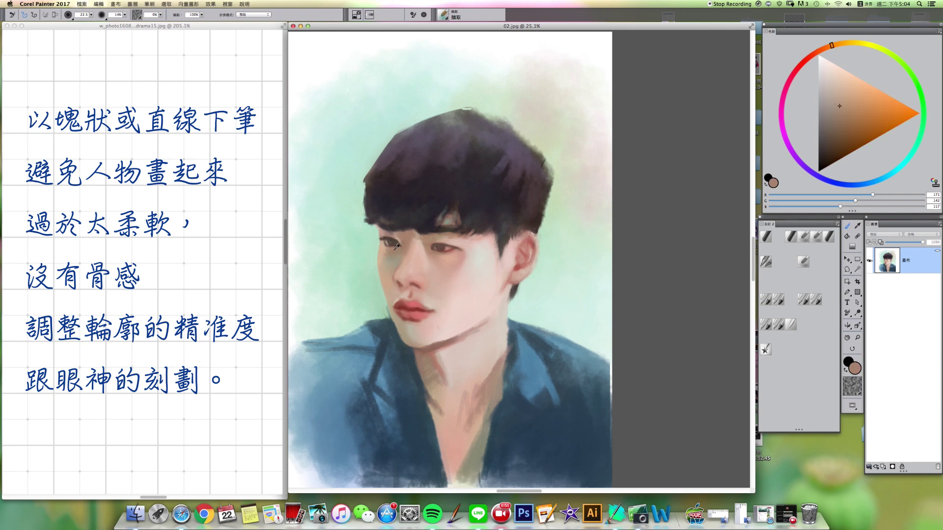
pyautogui.moveTo(839, 106); pyautogui.dragTo(833, 99)
# - Rework the near eye's lids with sampled dark red-brown and skin tones, adjusting the brush size
pyautogui.keyDown('alt'); pyautogui.click(439, 248); pyautogui.keyUp('alt')
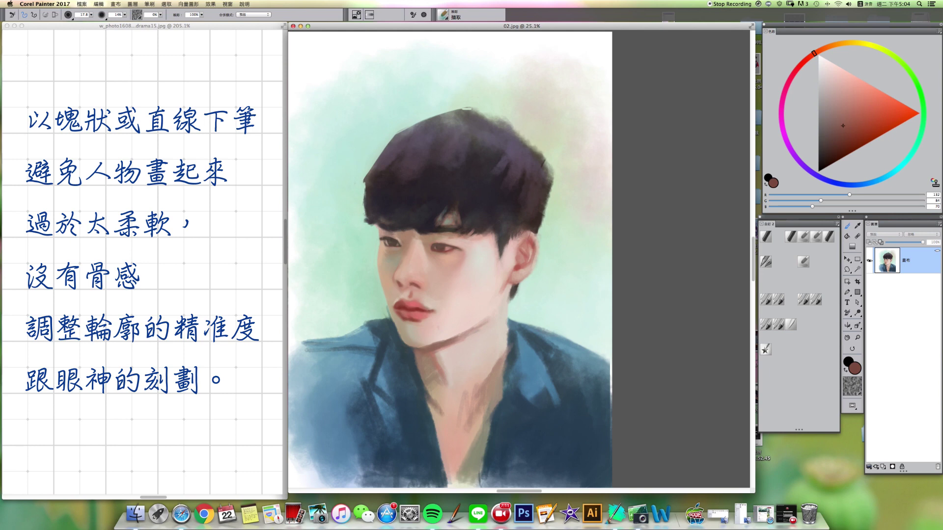
pyautogui.press(']')
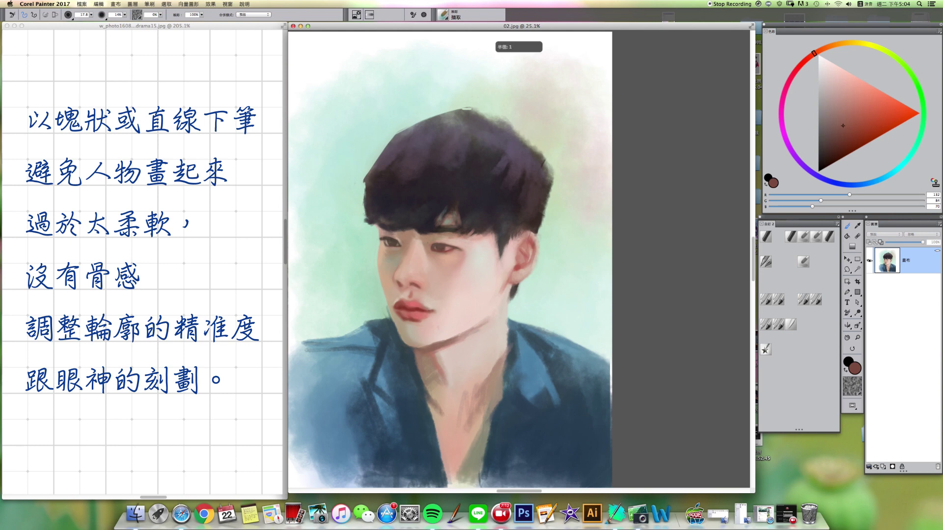
pyautogui.keyDown('alt'); pyautogui.click(420, 253); pyautogui.keyUp('alt')
pyautogui.keyDown('alt'); pyautogui.click(444, 240); pyautogui.keyUp('alt')
pyautogui.press('[')
pyautogui.press('[')
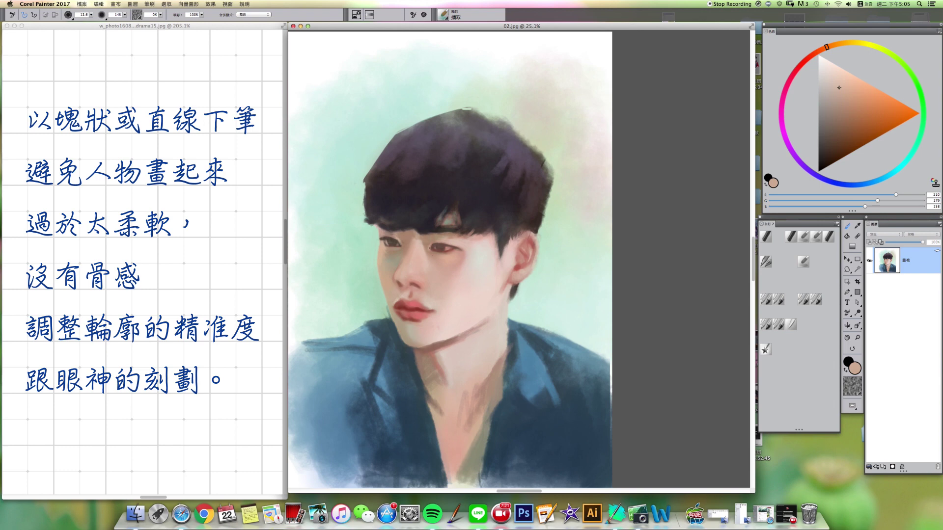
# - Define the far eye's inner corner and the near eye's outer corner with sampled skin, dark brown and reddish tones
pyautogui.keyDown('alt'); pyautogui.click(409, 244); pyautogui.keyUp('alt')
pyautogui.keyDown('alt'); pyautogui.click(398, 240); pyautogui.keyUp('alt')
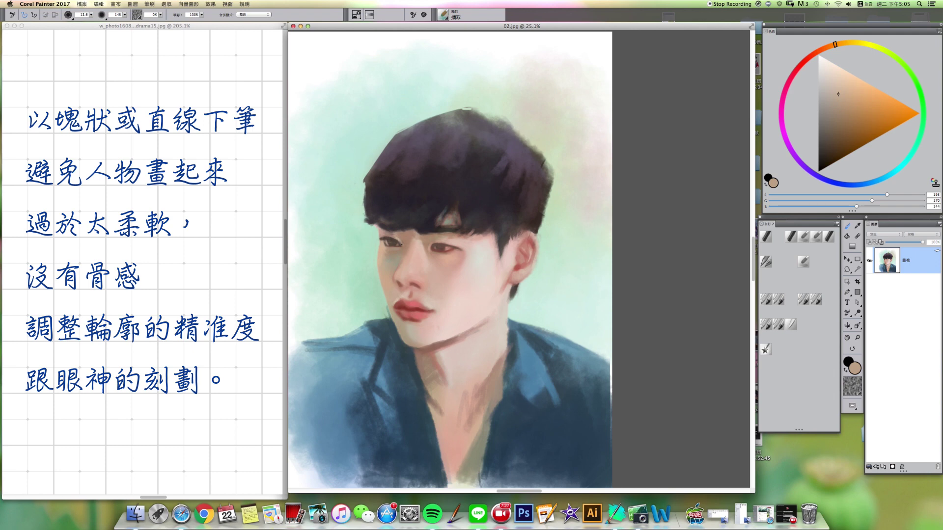
pyautogui.keyDown('alt'); pyautogui.click(397, 243); pyautogui.keyUp('alt')
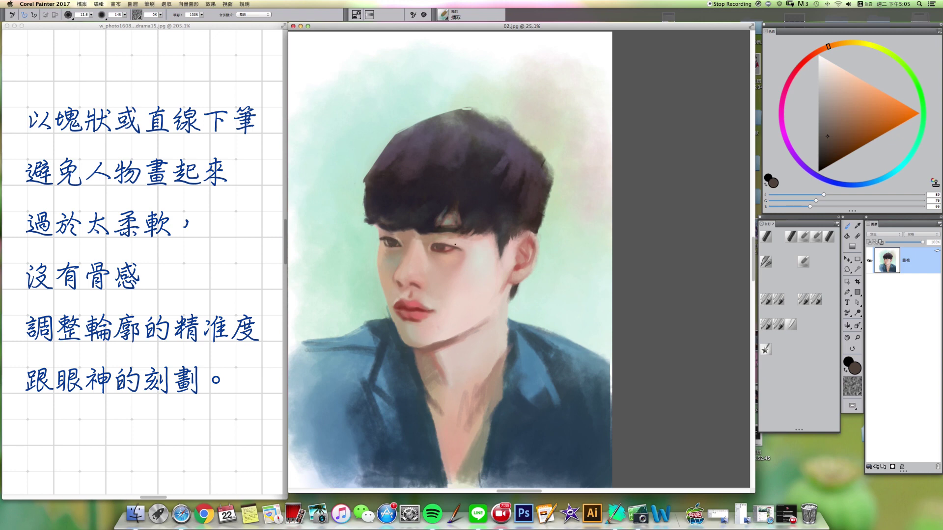
pyautogui.keyDown('alt'); pyautogui.click(458, 251); pyautogui.keyUp('alt')
pyautogui.keyDown('alt'); pyautogui.click(453, 247); pyautogui.keyUp('alt')
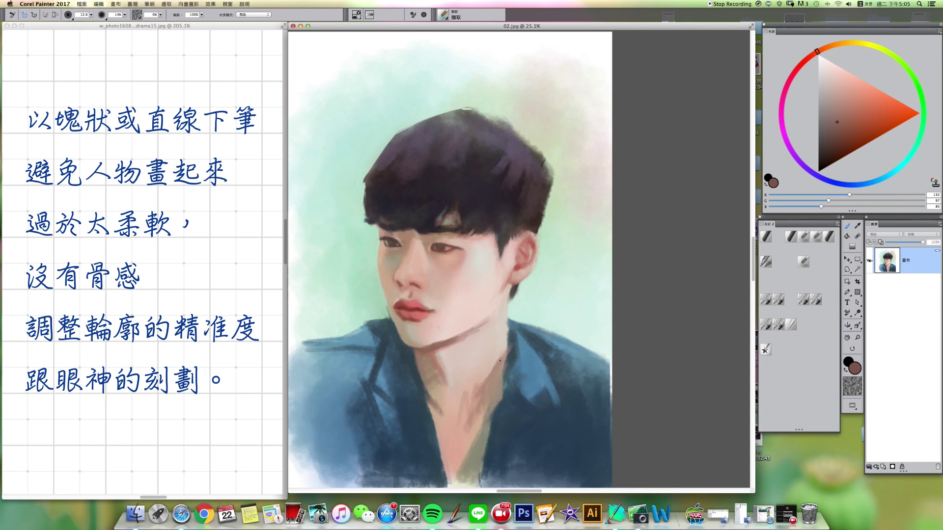
# - Soften the near jawline and the neck beneath it with sampled light skin and a pinker, more saturated mix
pyautogui.keyDown('alt'); pyautogui.click(488, 317); pyautogui.keyUp('alt')
pyautogui.keyDown('alt'); pyautogui.click(484, 316); pyautogui.keyUp('alt')
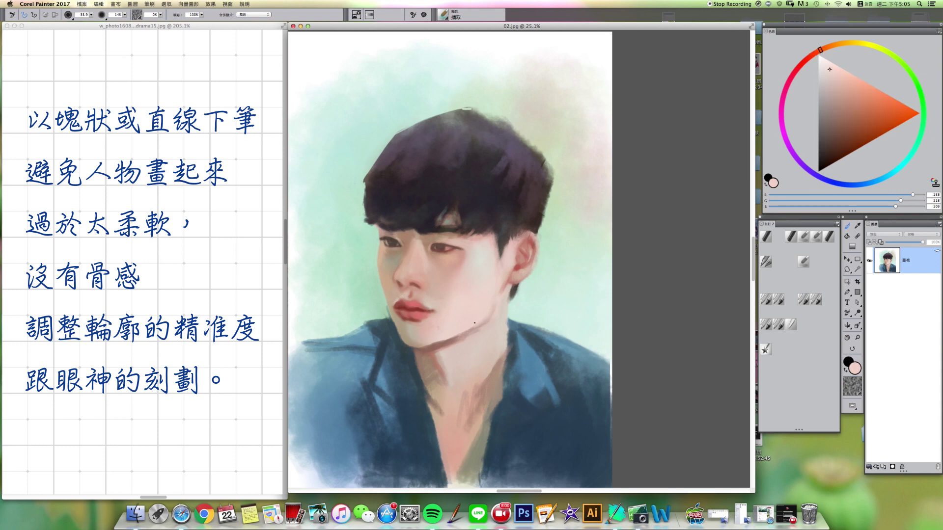
pyautogui.keyDown('alt'); pyautogui.click(487, 322); pyautogui.keyUp('alt')
pyautogui.keyDown('alt'); pyautogui.click(486, 338); pyautogui.keyUp('alt')
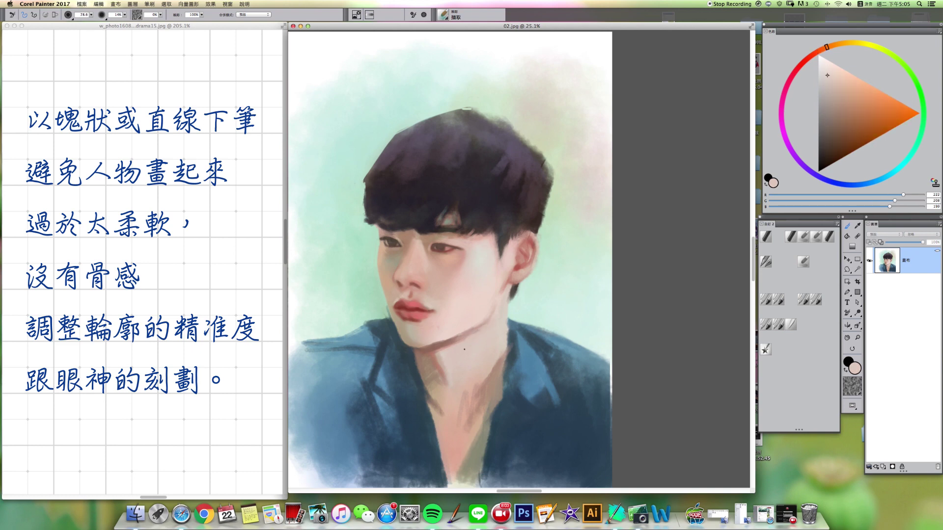
pyautogui.click(821, 50)
pyautogui.moveTo(829, 74); pyautogui.dragTo(832, 75)
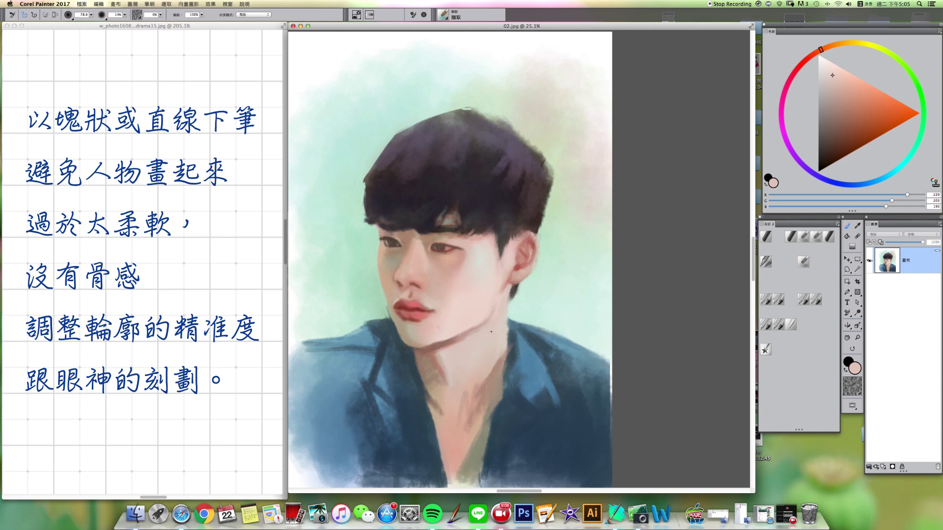
pyautogui.moveTo(832, 75); pyautogui.dragTo(837, 76)
# - Reshape the neck shadow below the chin with sampled shadow brown and light neck skin, using a smaller brush
pyautogui.press('[')
pyautogui.keyDown('alt'); pyautogui.click(429, 363); pyautogui.keyUp('alt')
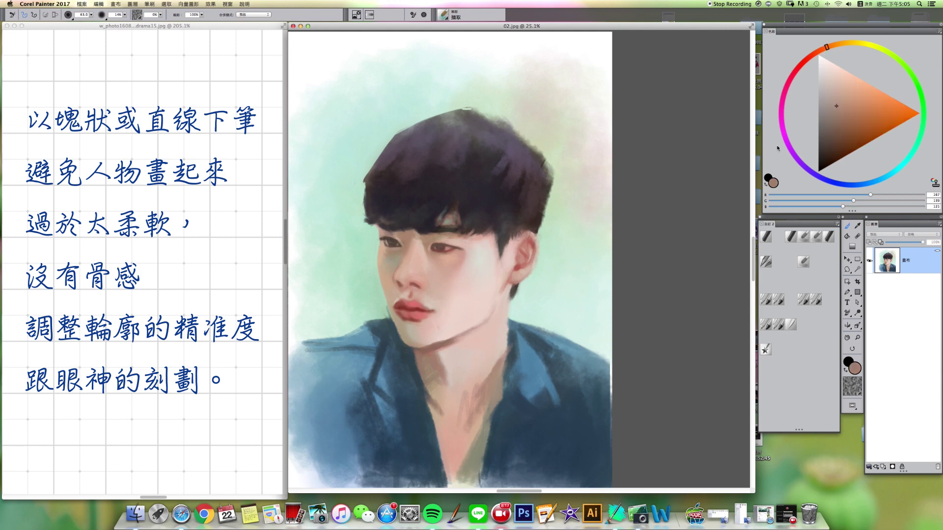
pyautogui.click(842, 109)
pyautogui.keyDown('alt'); pyautogui.click(451, 382); pyautogui.keyUp('alt')
pyautogui.keyDown('alt'); pyautogui.click(453, 386); pyautogui.keyUp('alt')
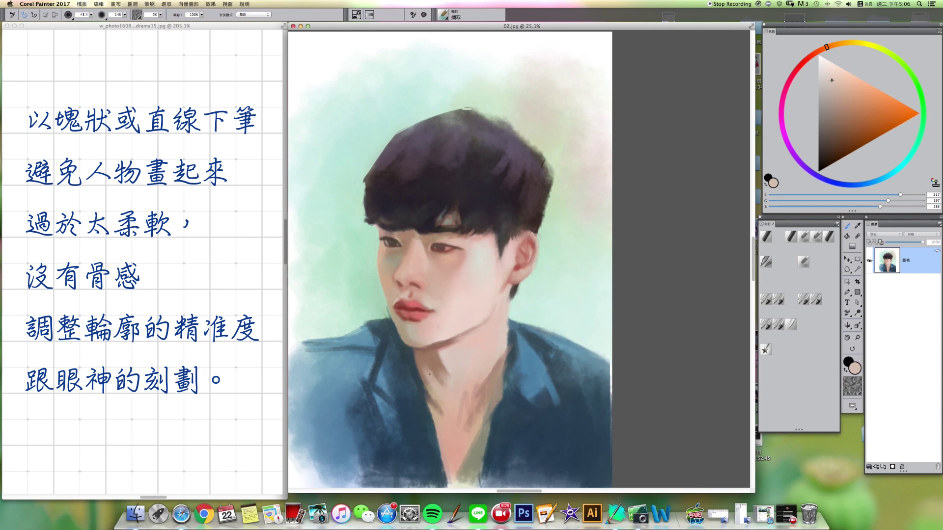
# - Rework the shadow at the base of the neck with sampled shadow brown and light skin tones, adjusting the brush size
pyautogui.keyDown('alt'); pyautogui.click(430, 358); pyautogui.keyUp('alt')
pyautogui.press('[')
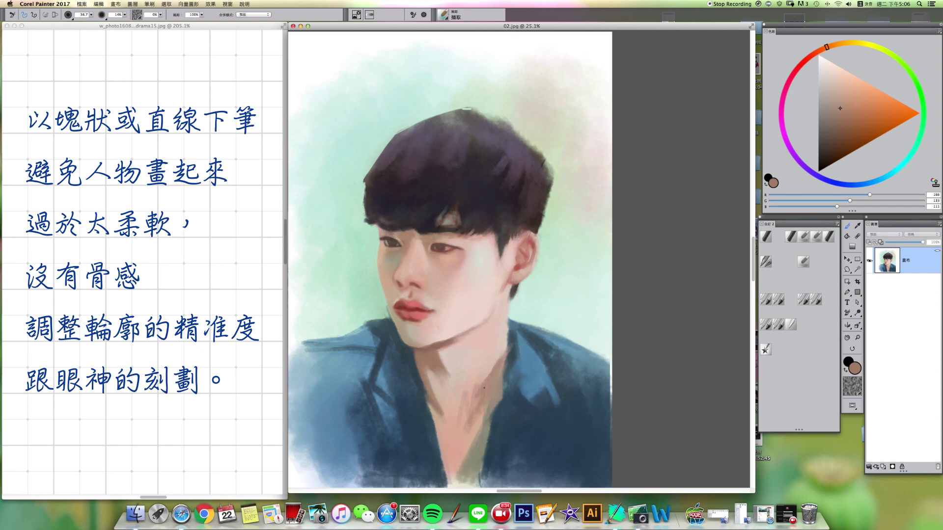
pyautogui.click(484, 366)
pyautogui.moveTo(476, 391); pyautogui.dragTo(479, 384)
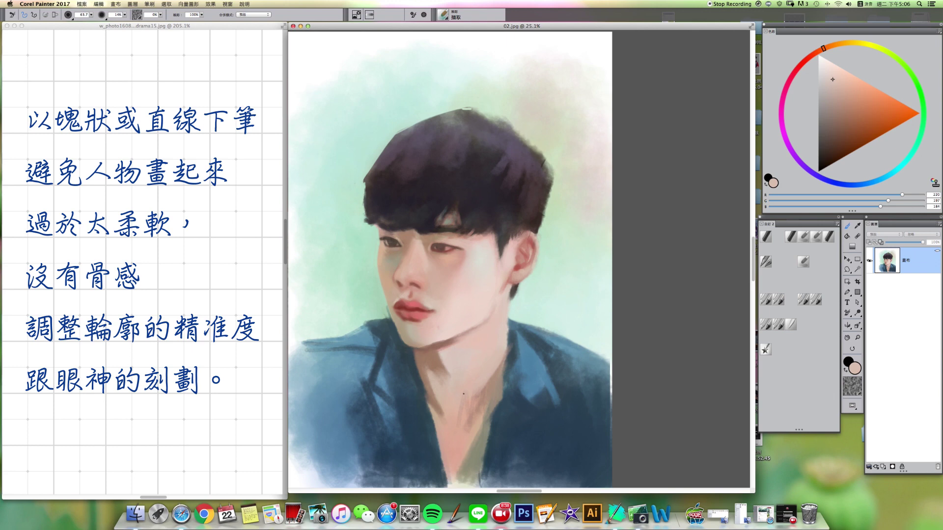
pyautogui.keyDown('alt'); pyautogui.click(491, 389); pyautogui.keyUp('alt')
pyautogui.press(']')
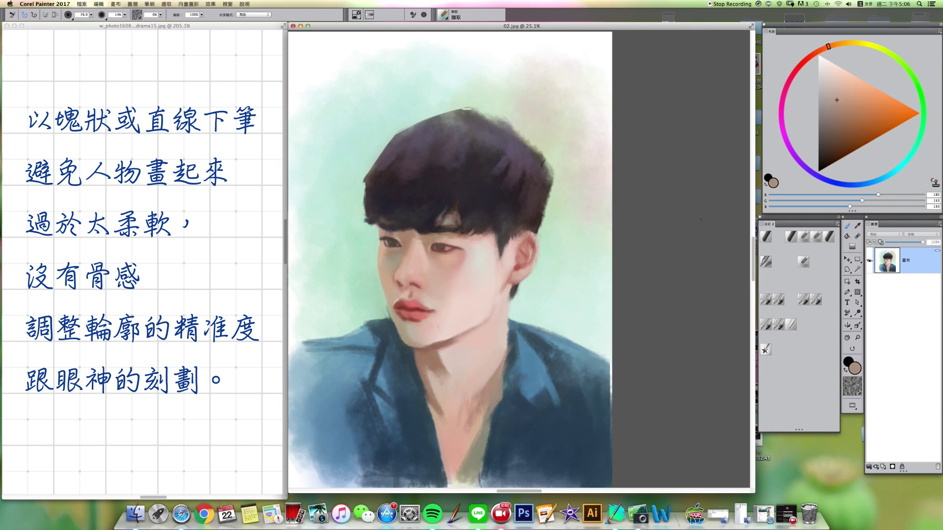
# - Mix a dusty pink from the sampled shadow brown and tint the lower neck shadow beside the collar with it
pyautogui.click(807, 59)
pyautogui.moveTo(836, 103); pyautogui.dragTo(830, 99)
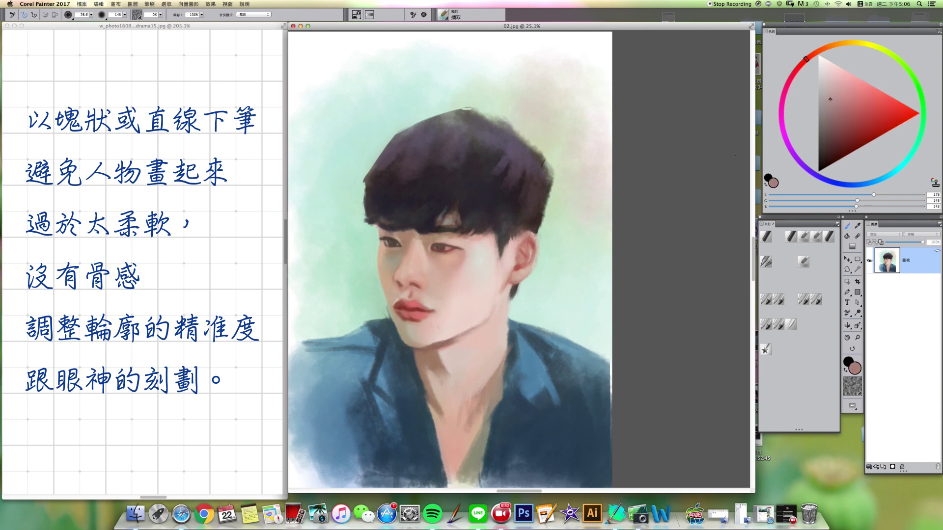
pyautogui.press('[')
pyautogui.moveTo(832, 97); pyautogui.dragTo(832, 92)
pyautogui.moveTo(475, 423); pyautogui.dragTo(465, 411)
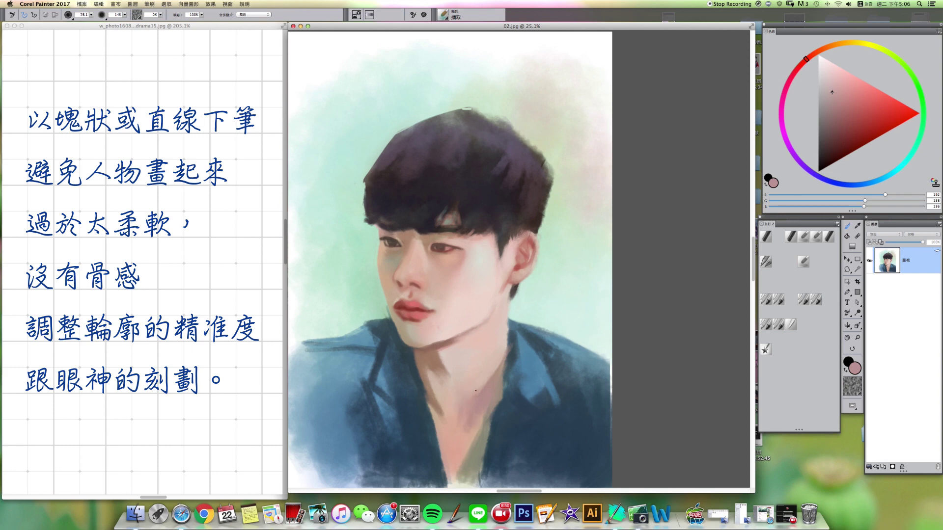
# - Add a new layer in Shadow Map mode, choose a pale pink and switch to the Digital Airbrush
pyautogui.click(883, 467)
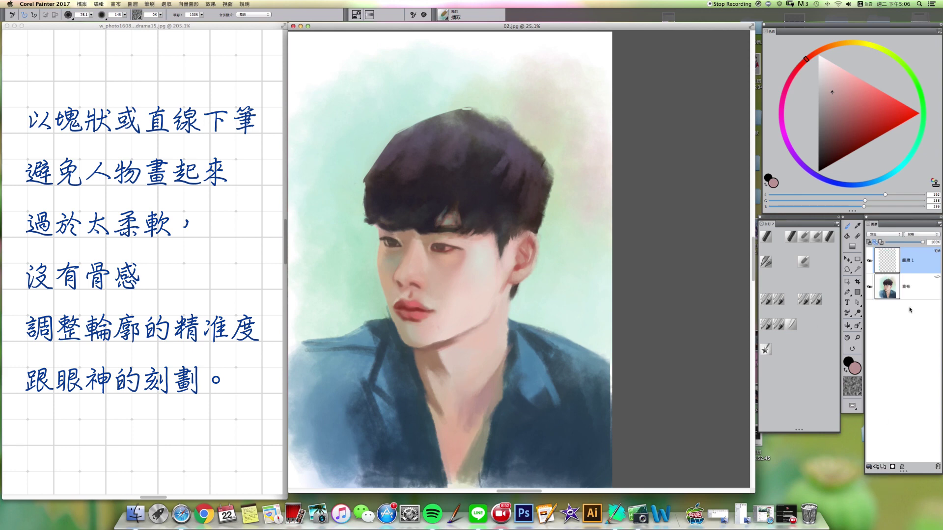
pyautogui.click(884, 235)
pyautogui.click(890, 254)
pyautogui.click(828, 69)
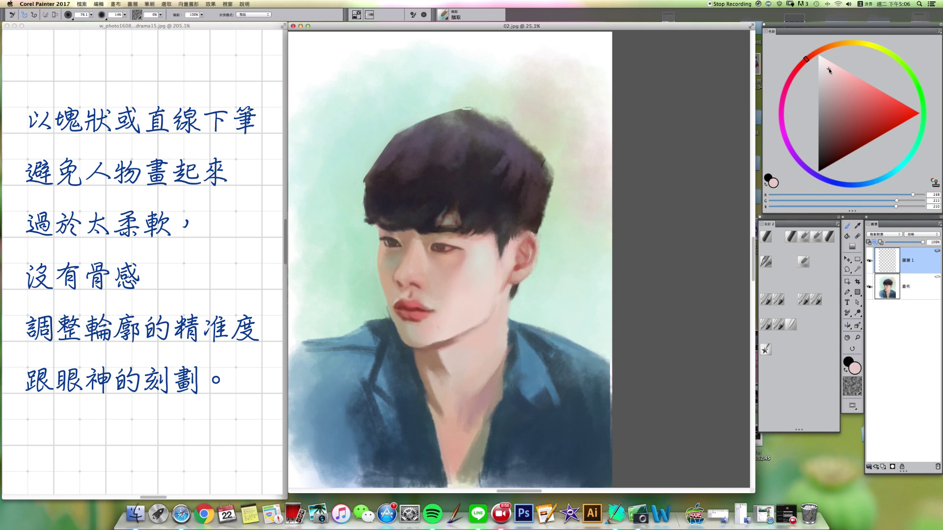
pyautogui.click(804, 299)
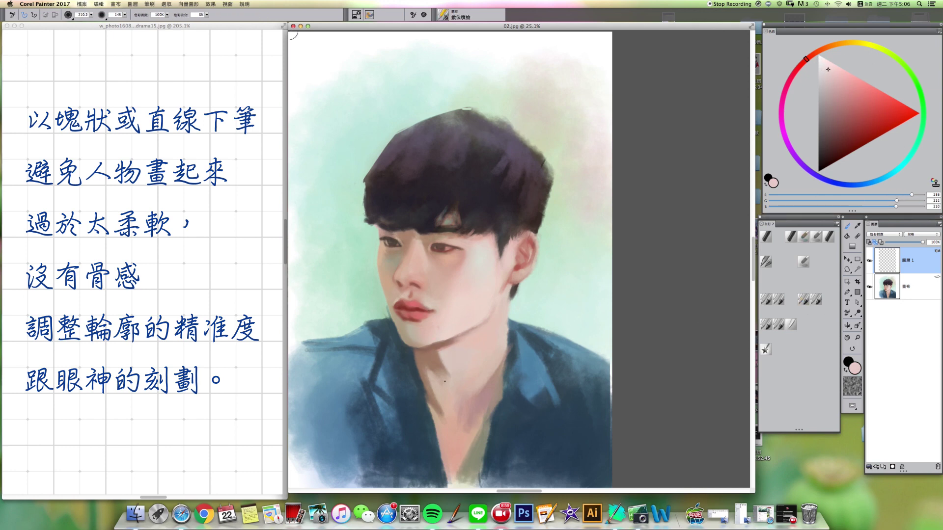
# - Glaze warm pale pink over the lips and the ear, undoing a stray stroke and varying the color saturation and brush size
pyautogui.click(812, 54)
pyautogui.click(831, 70)
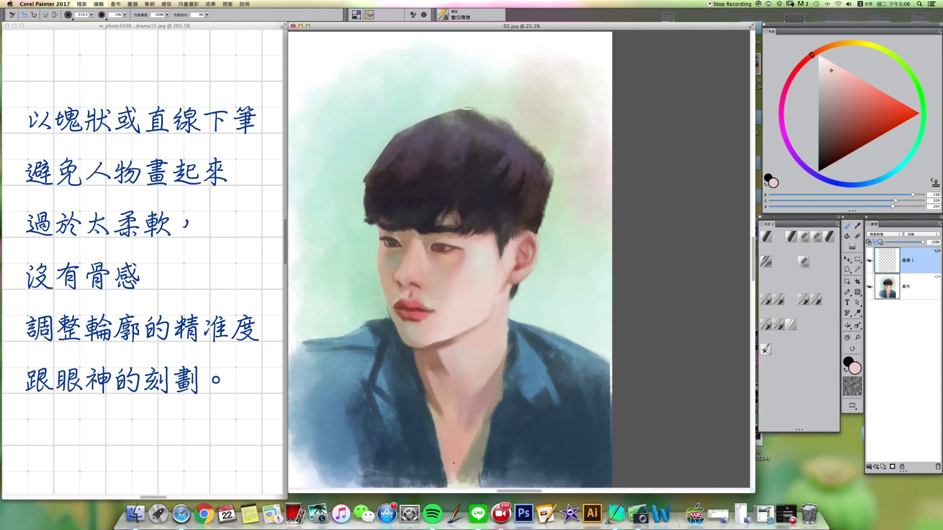
pyautogui.keyDown('alt'); pyautogui.keyDown('super'); pyautogui.moveTo(435, 312); pyautogui.dragTo(432, 321); pyautogui.keyUp('super'); pyautogui.keyUp('alt')
pyautogui.press('super+z')
pyautogui.moveTo(525, 244); pyautogui.dragTo(531, 246)
pyautogui.moveTo(831, 72); pyautogui.dragTo(838, 72)
pyautogui.press('[')
pyautogui.press('[')
pyautogui.press('[')
pyautogui.press(']')
pyautogui.press(']')
pyautogui.press(']')
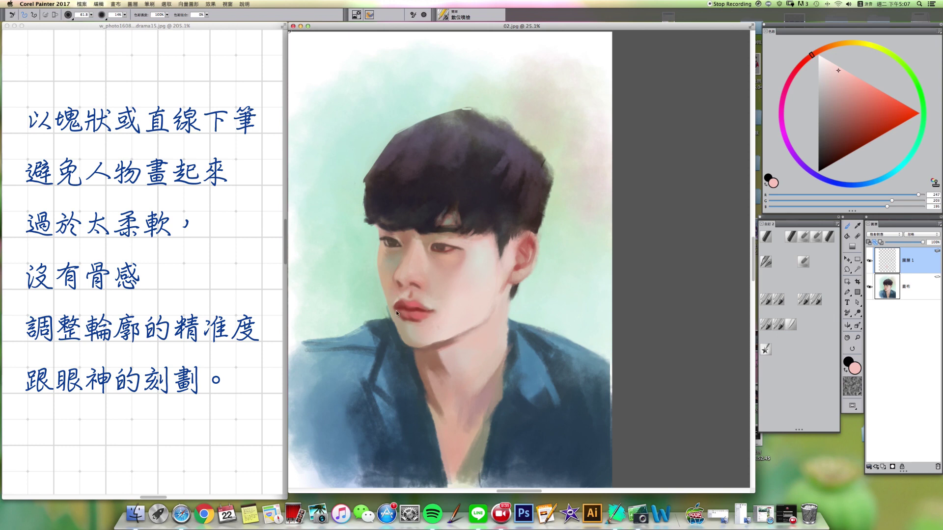
# - Glaze pale yellow over the facial skin around the near eye, varying the airbrush size
pyautogui.click(855, 42)
pyautogui.click(832, 74)
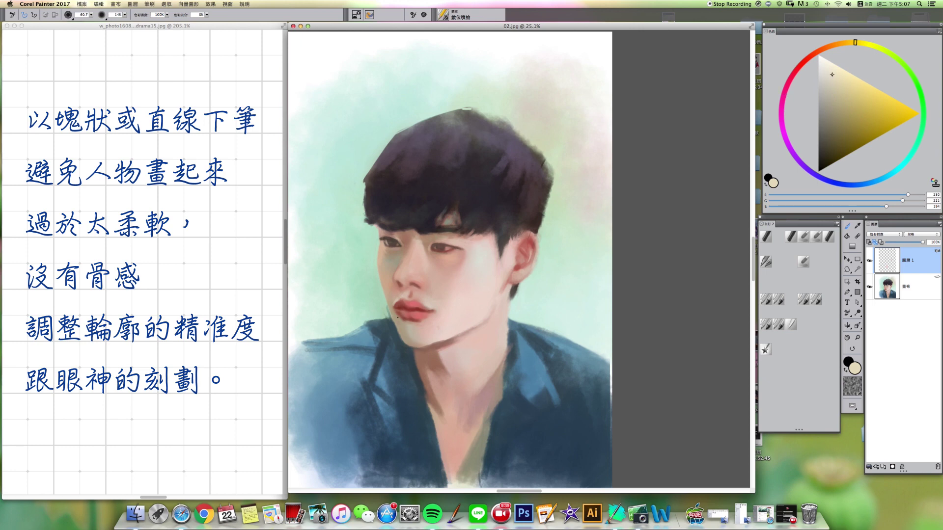
pyautogui.press(']')
pyautogui.press(']')
pyautogui.press(']')
pyautogui.press(']')
pyautogui.press(']')
pyautogui.press(']')
pyautogui.keyDown('alt'); pyautogui.keyDown('super'); pyautogui.moveTo(433, 244); pyautogui.dragTo(425, 245); pyautogui.keyUp('super'); pyautogui.keyUp('alt')
pyautogui.press(']')
pyautogui.press(']')
pyautogui.press('[')
pyautogui.press('[')
pyautogui.press('[')
pyautogui.press(']')
pyautogui.press(']')
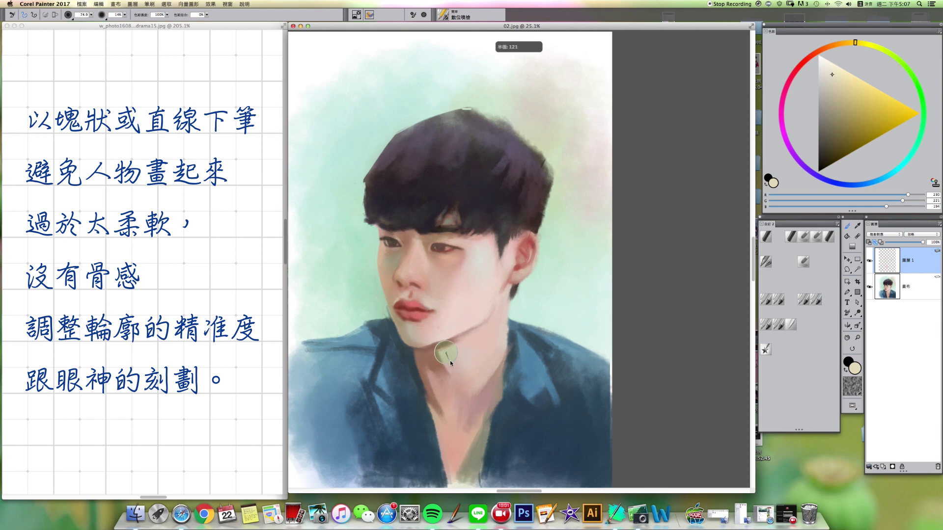
# - Glaze pale pink down the neck and chest opening with a larger airbrush
pyautogui.press(']')
pyautogui.press(']')
pyautogui.moveTo(808, 55); pyautogui.dragTo(801, 64)
pyautogui.click(833, 72)
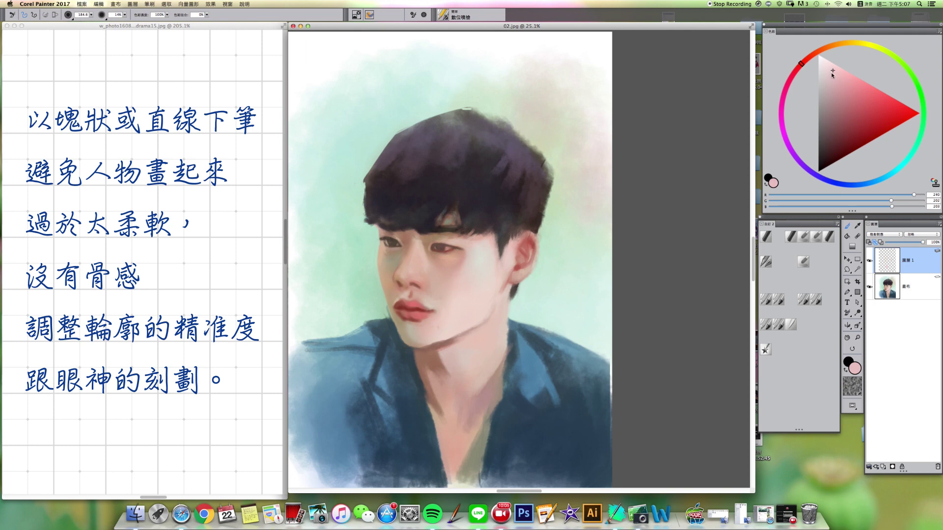
pyautogui.press(']')
pyautogui.moveTo(479, 346); pyautogui.dragTo(471, 378)
pyautogui.moveTo(465, 409)
pyautogui.mouseDown()
pyautogui.moveTo(447, 435)
pyautogui.moveTo(440, 401)
pyautogui.moveTo(443, 438)
pyautogui.moveTo(459, 420)
pyautogui.moveTo(476, 430)
pyautogui.moveTo(454, 474)
pyautogui.mouseUp()
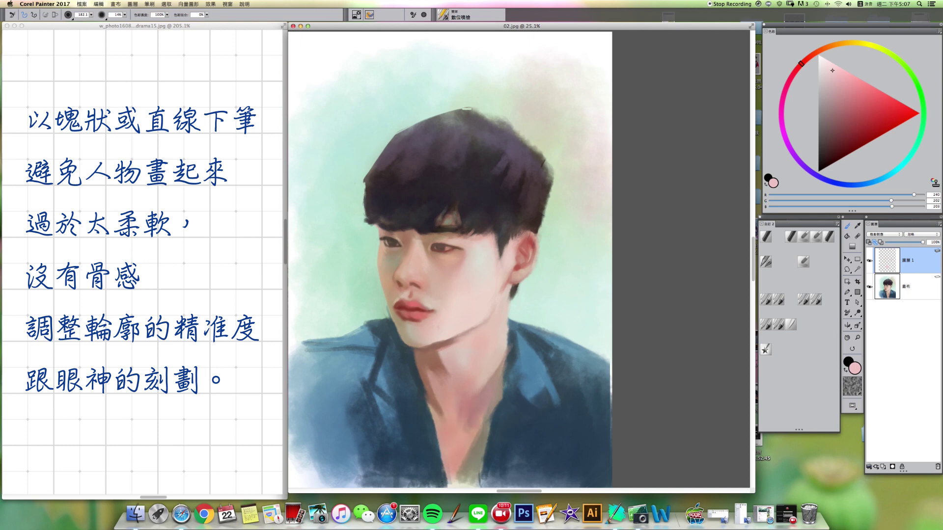
# - Tint the forehead and brow area under the fringe with the pale pink, varying the airbrush size
pyautogui.moveTo(406, 216); pyautogui.dragTo(405, 209)
pyautogui.press(']')
pyautogui.press(']')
pyautogui.press(']')
pyautogui.press(']')
pyautogui.press(']')
pyautogui.press('[')
pyautogui.press(']')
pyautogui.press(']')
pyautogui.press('[')
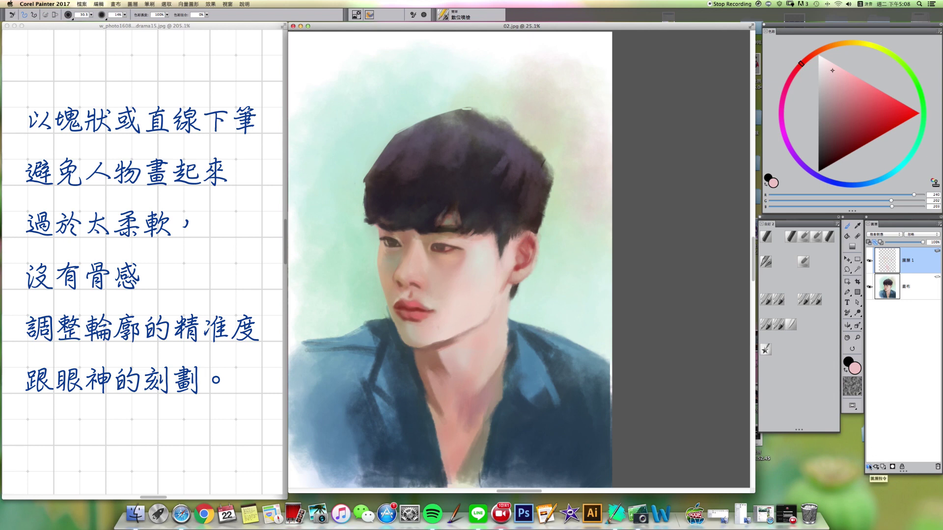
# - Drop the skin tint layer onto the canvas after comparing it on and off, and add another layer in Shadow Map mode
pyautogui.click(870, 264)
pyautogui.click(870, 264)
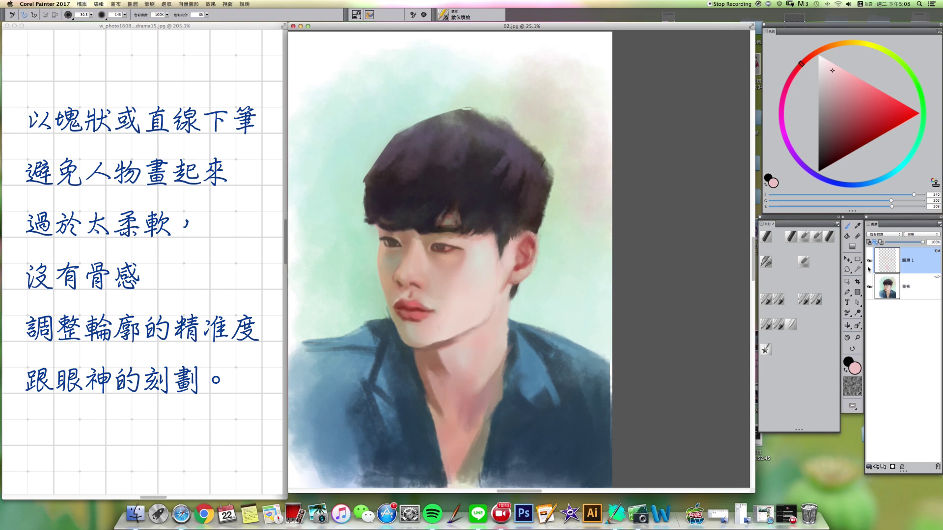
pyautogui.click(869, 467)
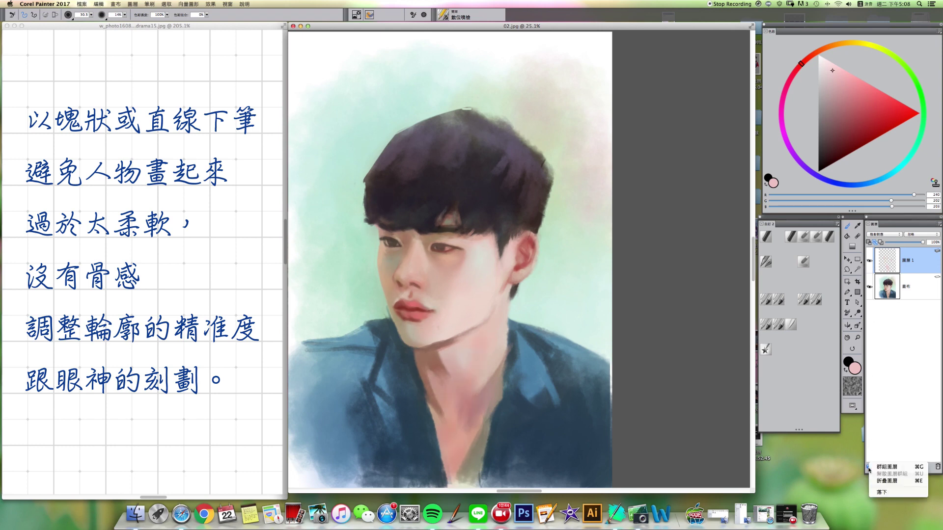
pyautogui.click(878, 493)
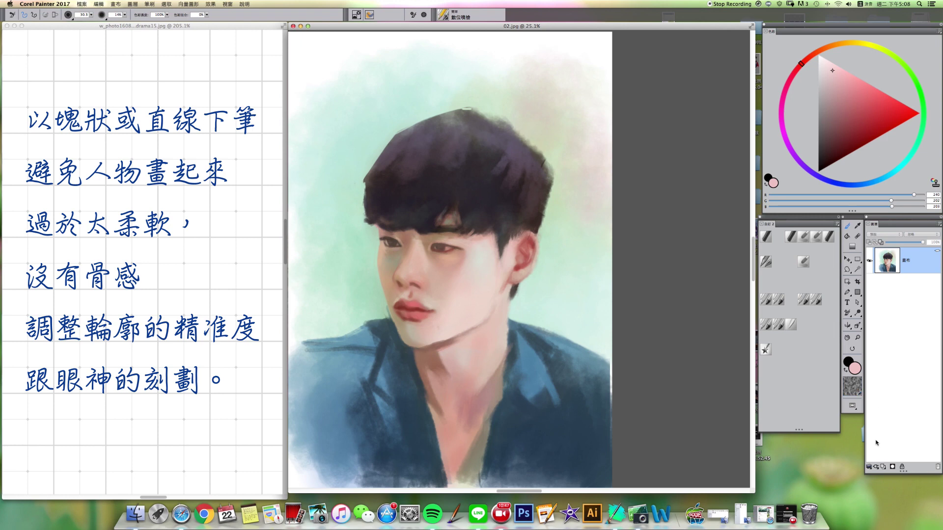
pyautogui.click(883, 467)
pyautogui.click(884, 235)
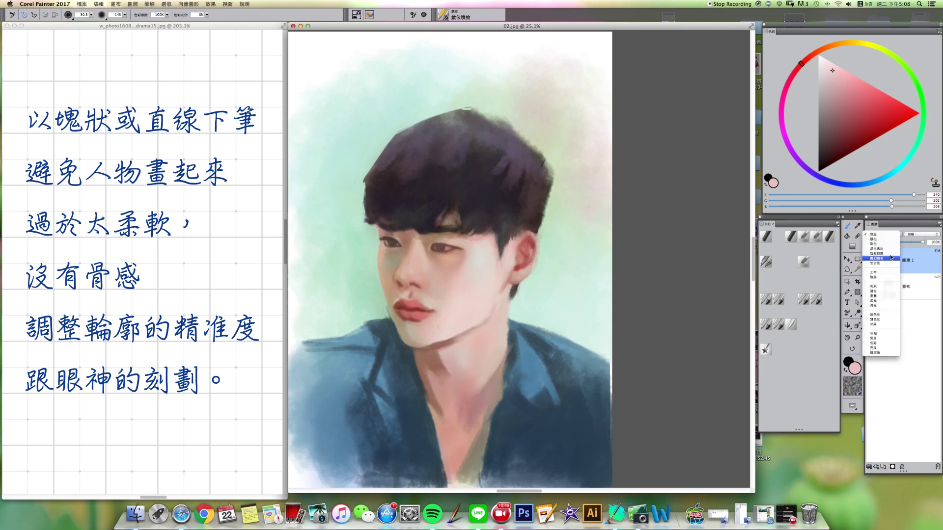
pyautogui.click(890, 254)
# - Glaze pale green over both shoulders of the jacket with the large Digital Airbrush
pyautogui.moveTo(876, 51); pyautogui.dragTo(892, 63)
pyautogui.moveTo(830, 77); pyautogui.dragTo(825, 80)
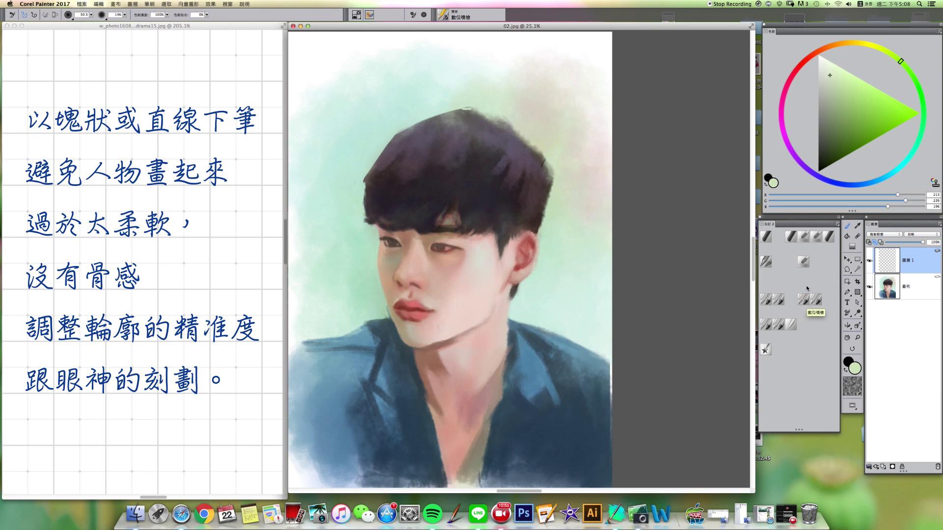
pyautogui.click(805, 301)
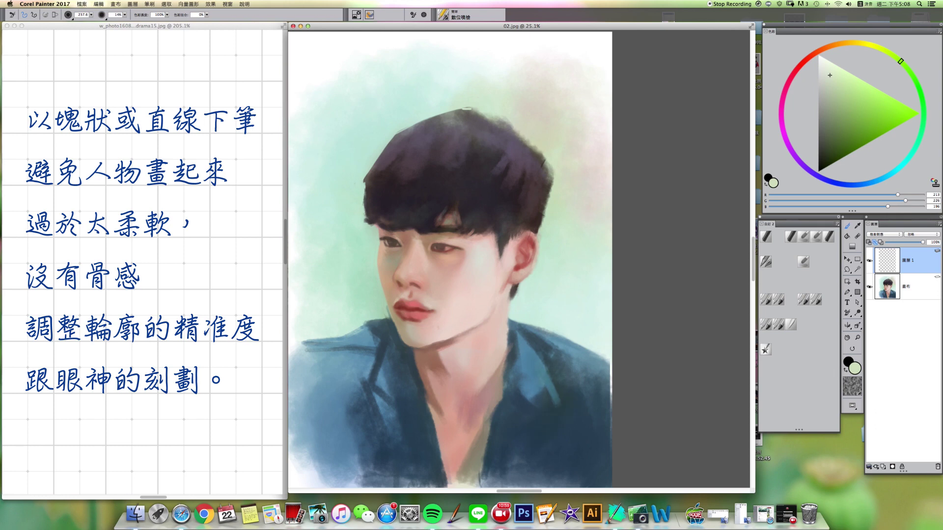
pyautogui.click(839, 76)
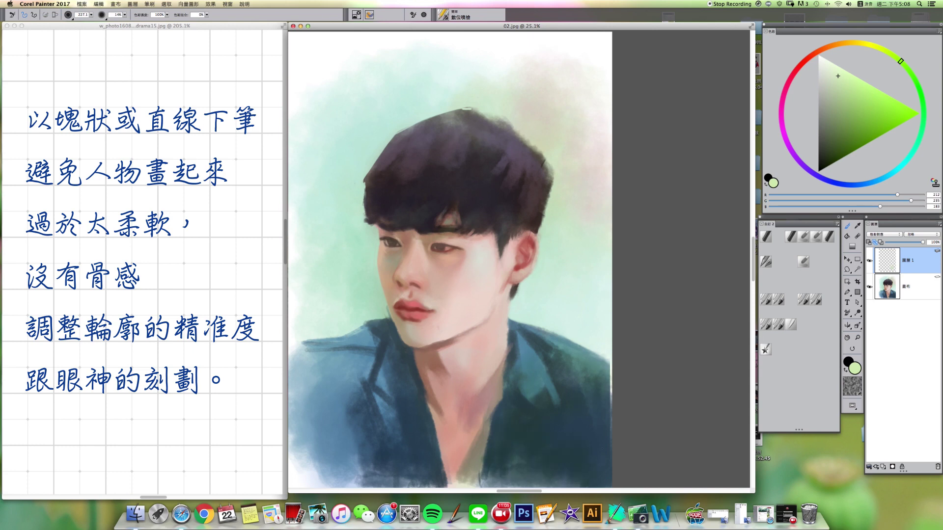
pyautogui.moveTo(336, 393); pyautogui.dragTo(326, 414)
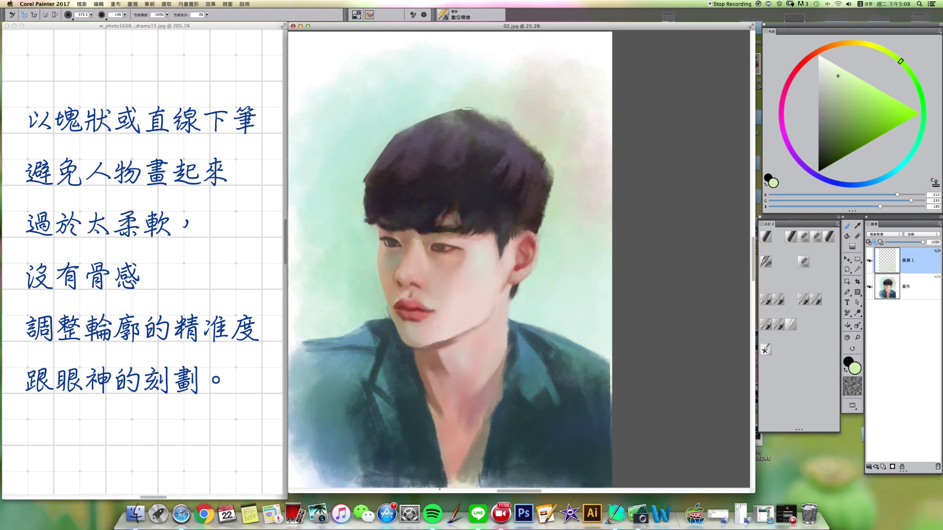
# - Glaze pale blue over the lower front of the jacket and the chest opening edges
pyautogui.press('[')
pyautogui.click(837, 188)
pyautogui.click(840, 81)
pyautogui.moveTo(484, 438); pyautogui.dragTo(476, 398)
pyautogui.press('[')
pyautogui.moveTo(384, 450); pyautogui.dragTo(379, 446)
pyautogui.moveTo(493, 405)
pyautogui.keyDown('alt'); pyautogui.keyDown('super'); pyautogui.mouseDown()
pyautogui.moveTo(499, 430)
pyautogui.moveTo(496, 422)
pyautogui.mouseUp(); pyautogui.keyUp('super'); pyautogui.keyUp('alt')
pyautogui.moveTo(488, 440)
pyautogui.mouseDown()
pyautogui.moveTo(484, 446)
pyautogui.moveTo(509, 446)
pyautogui.mouseUp()
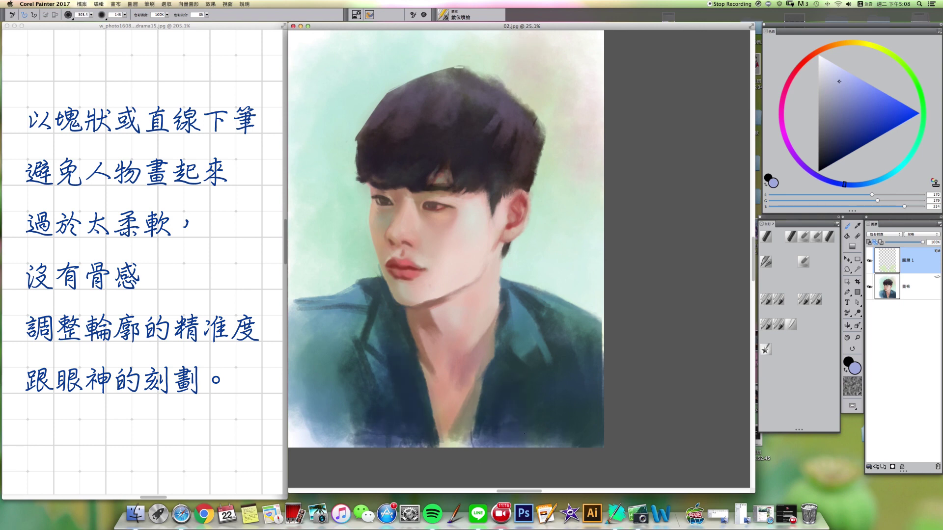
# - Deepen the collar folds and lapel edges with small pale blue airbrush strokes, varying the brush size
pyautogui.press('[')
pyautogui.press('[')
pyautogui.press('[')
pyautogui.press('[')
pyautogui.press('[')
pyautogui.press('[')
pyautogui.press('[')
pyautogui.press('[')
pyautogui.press('[')
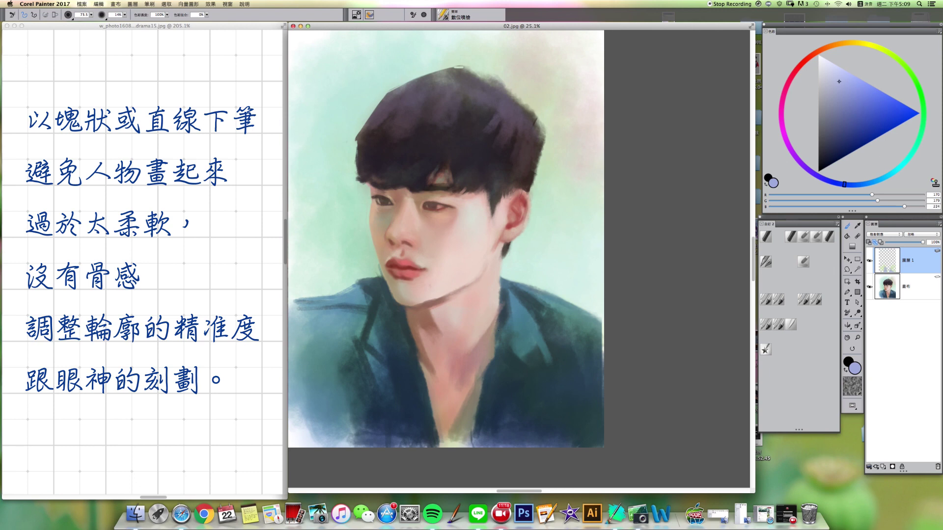
pyautogui.press(']')
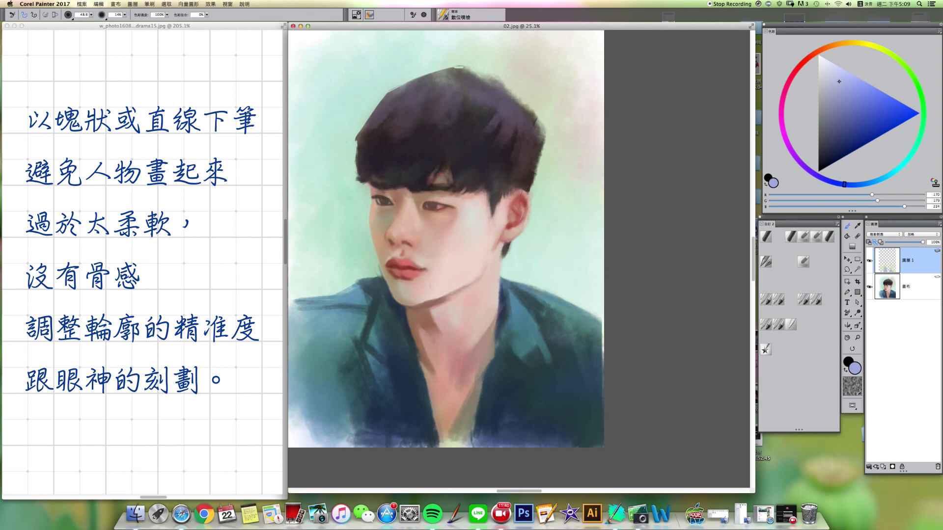
pyautogui.moveTo(382, 319); pyautogui.dragTo(384, 323)
pyautogui.press('[')
pyautogui.press('[')
pyautogui.press('[')
pyautogui.moveTo(380, 355); pyautogui.dragTo(380, 355)
pyautogui.press(']')
pyautogui.press(']')
pyautogui.press(']')
pyautogui.press(']')
pyautogui.press(']')
pyautogui.press(']')
pyautogui.press(']')
pyautogui.press(']')
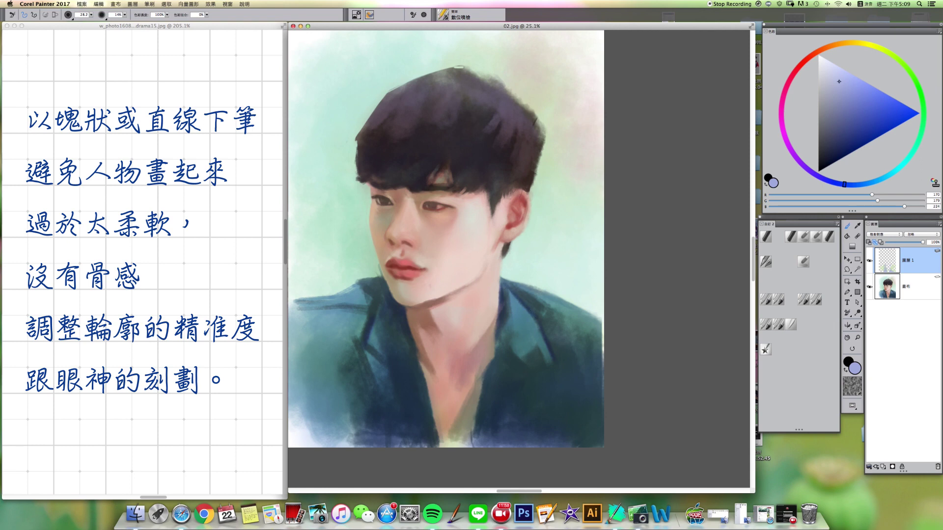
# - Drop the jacket tint layer onto the canvas and switch to the Chunky Oil Pastel brush
pyautogui.click(869, 467)
pyautogui.click(877, 491)
pyautogui.click(791, 237)
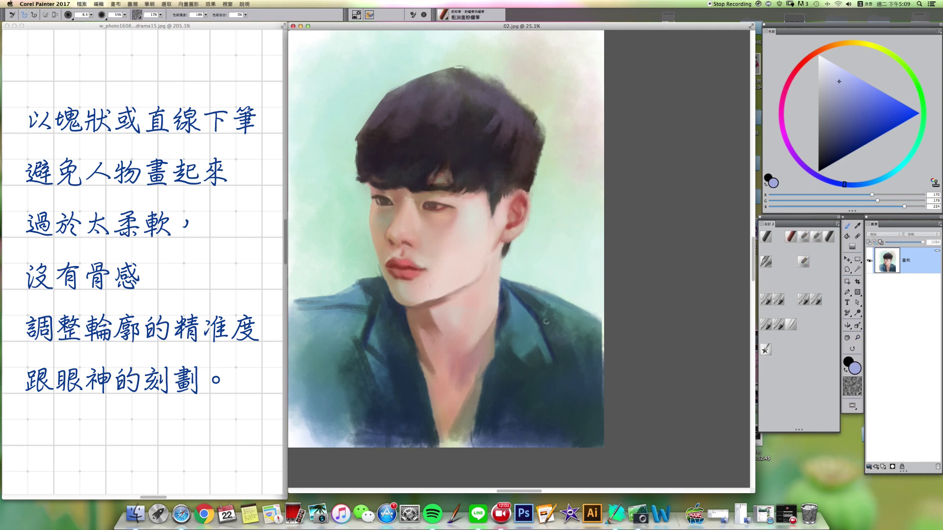
# - Redefine the edge of the neck along the near collar with sampled light skin
pyautogui.keyDown('alt'); pyautogui.click(506, 318); pyautogui.keyUp('alt')
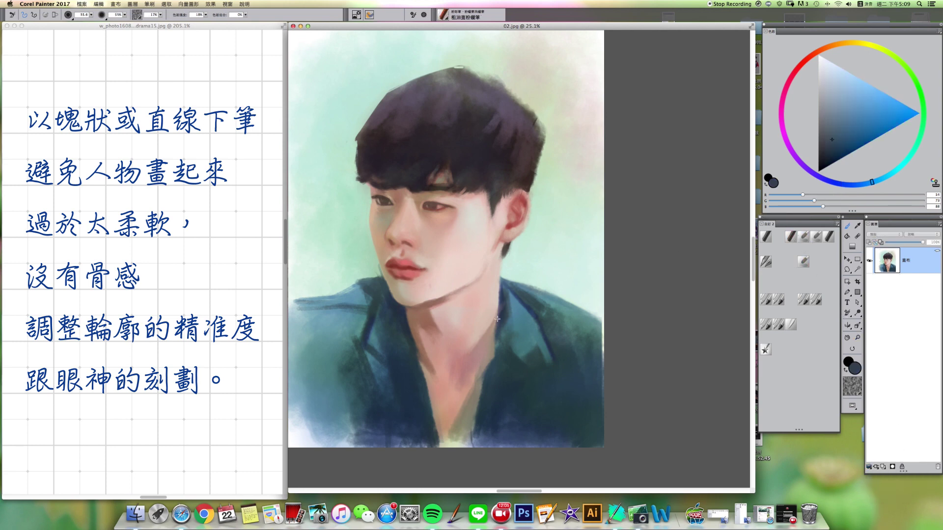
pyautogui.keyDown('alt'); pyautogui.click(495, 293); pyautogui.keyUp('alt')
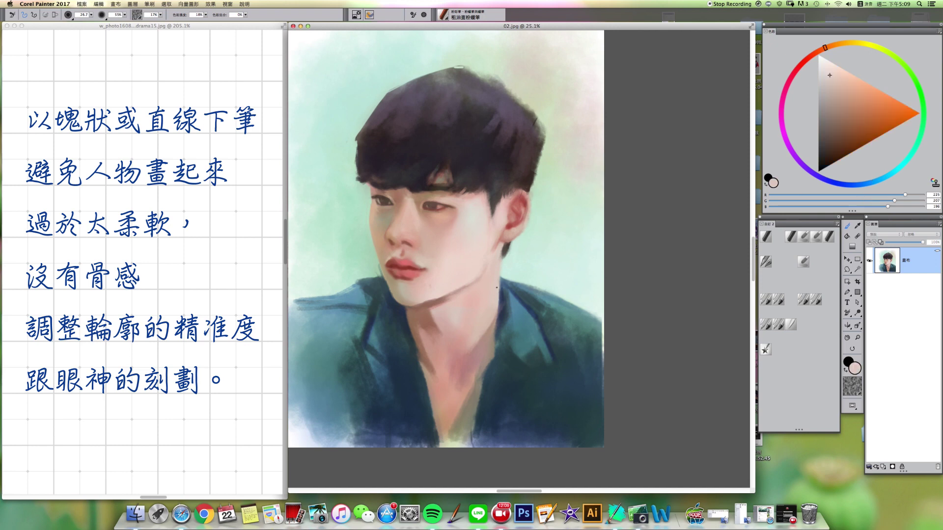
pyautogui.moveTo(497, 284); pyautogui.dragTo(492, 352)
# - Sharpen the near collar's inner edge and fold with sampled dark navy and lighter blue
pyautogui.keyDown('alt'); pyautogui.click(502, 313); pyautogui.keyUp('alt')
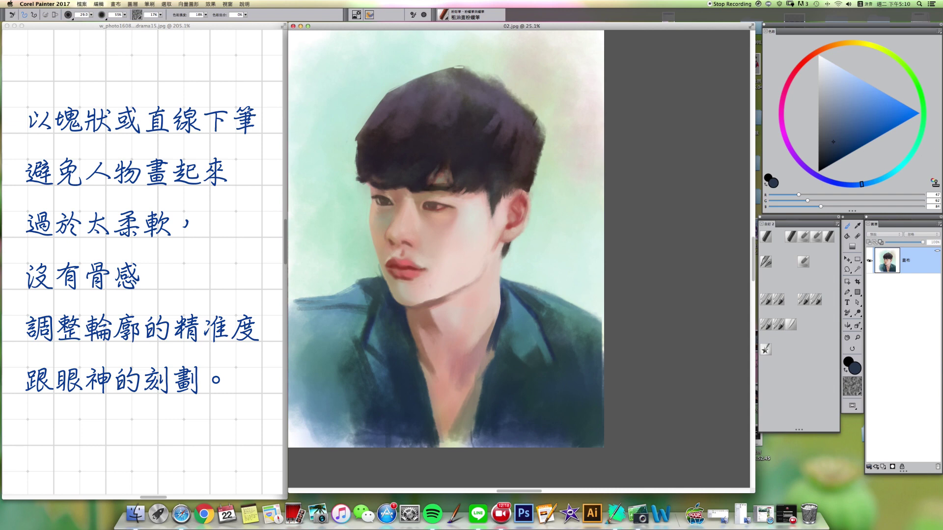
pyautogui.keyDown('alt'); pyautogui.click(516, 313); pyautogui.keyUp('alt')
pyautogui.moveTo(509, 298); pyautogui.dragTo(506, 300)
pyautogui.moveTo(504, 290); pyautogui.dragTo(507, 322)
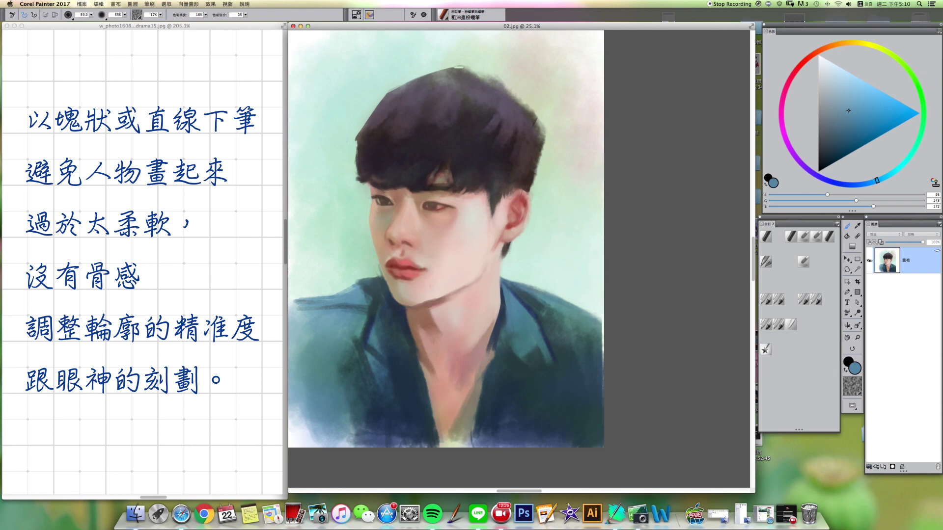
# - Darken the near shoulder of the jacket with sampled dark navy and a larger brush
pyautogui.keyDown('alt'); pyautogui.click(501, 316); pyautogui.keyUp('alt')
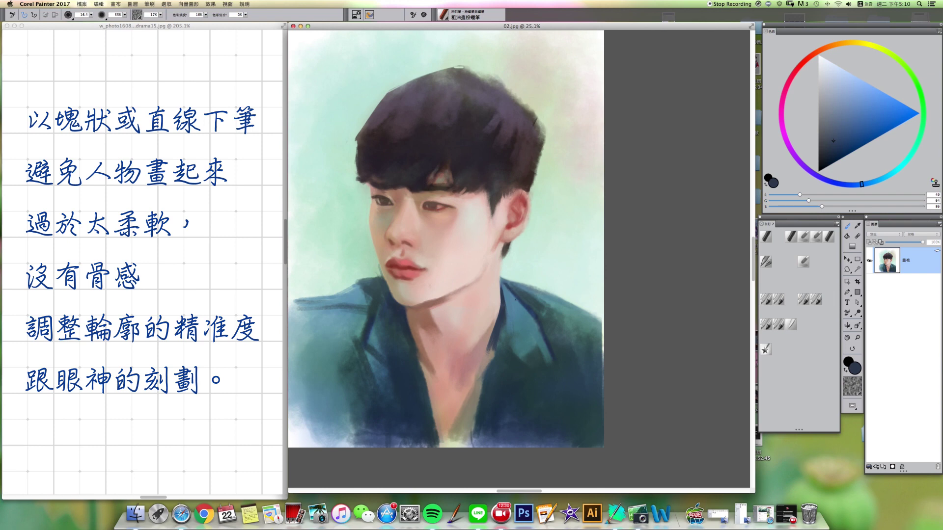
pyautogui.press(']')
pyautogui.moveTo(537, 311)
pyautogui.mouseDown()
pyautogui.moveTo(549, 334)
pyautogui.moveTo(552, 319)
pyautogui.moveTo(574, 344)
pyautogui.mouseUp()
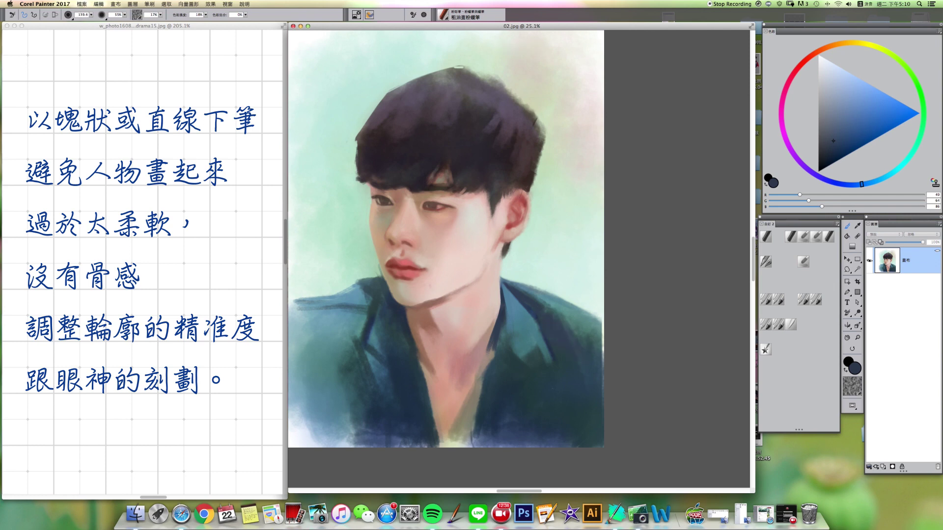
# - Add a muted teal stroke over the near shoulder of the jacket with a much smaller brush
pyautogui.press('[')
pyautogui.press('[')
pyautogui.press('[')
pyautogui.press('[')
pyautogui.press('[')
pyautogui.keyDown('alt'); pyautogui.click(565, 309); pyautogui.keyUp('alt')
pyautogui.press('[')
pyautogui.press(']')
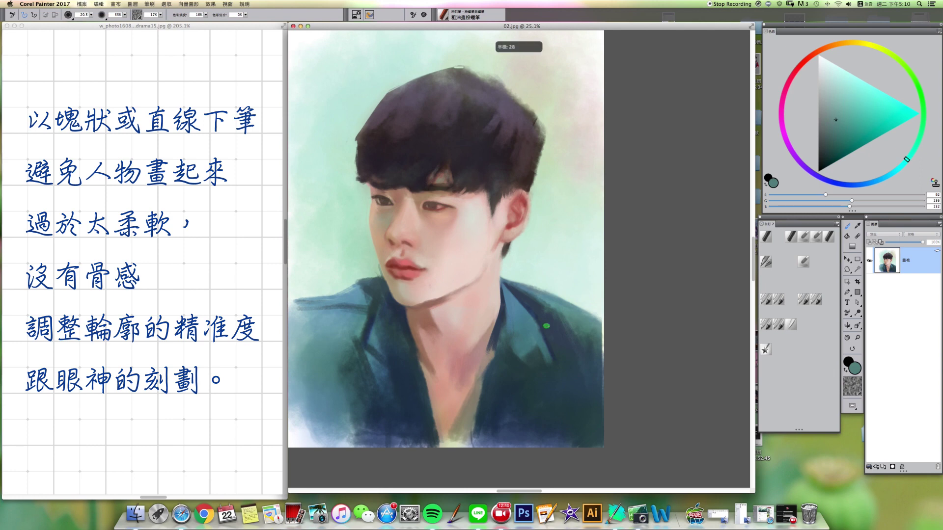
pyautogui.moveTo(549, 323); pyautogui.dragTo(566, 319)
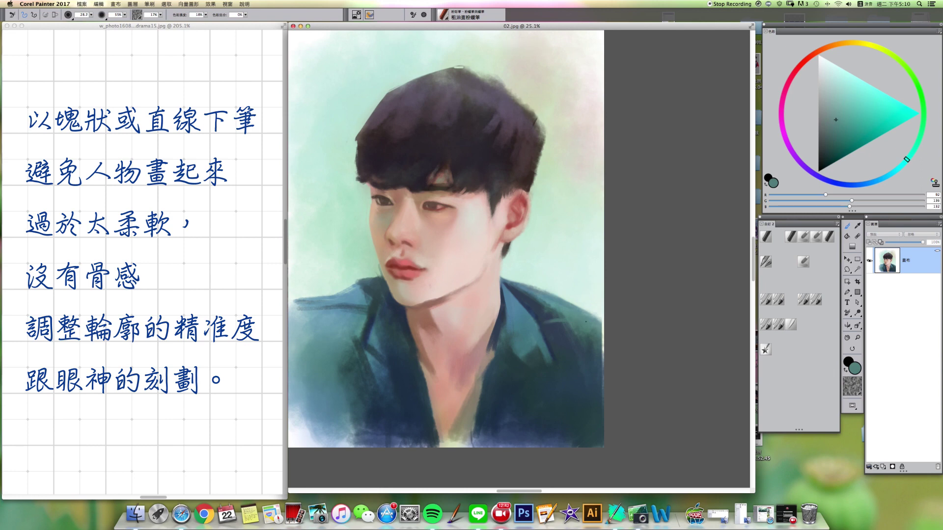
# - Redefine the near shoulder's slope and outer edge with dark navy and teal sampled from the jacket
pyautogui.press('[')
pyautogui.keyDown('alt'); pyautogui.click(562, 339); pyautogui.keyUp('alt')
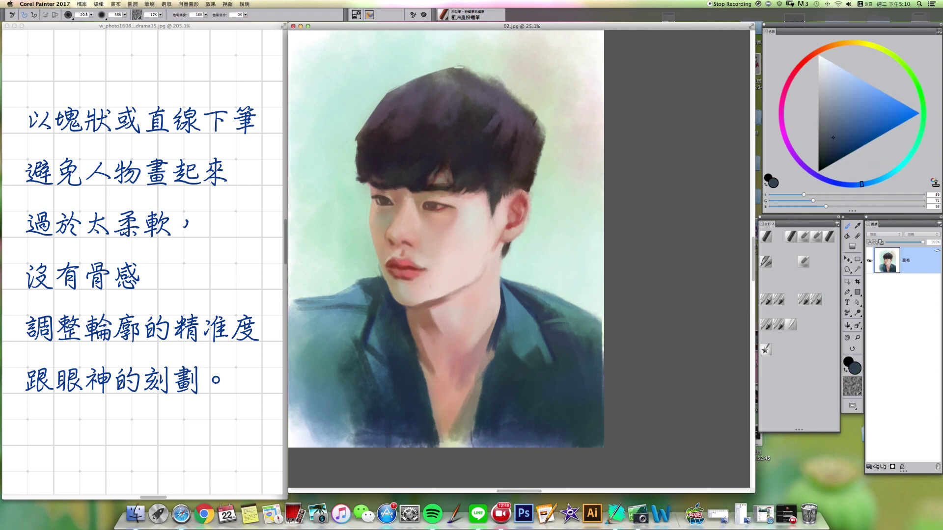
pyautogui.moveTo(563, 323); pyautogui.dragTo(604, 329)
pyautogui.keyDown('alt'); pyautogui.click(550, 303); pyautogui.keyUp('alt')
pyautogui.moveTo(523, 285)
pyautogui.mouseDown()
pyautogui.moveTo(604, 325)
pyautogui.moveTo(587, 342)
pyautogui.moveTo(604, 328)
pyautogui.mouseUp()
pyautogui.keyDown('alt'); pyautogui.click(581, 316); pyautogui.keyUp('alt')
pyautogui.keyDown('alt'); pyautogui.click(589, 339); pyautogui.keyUp('alt')
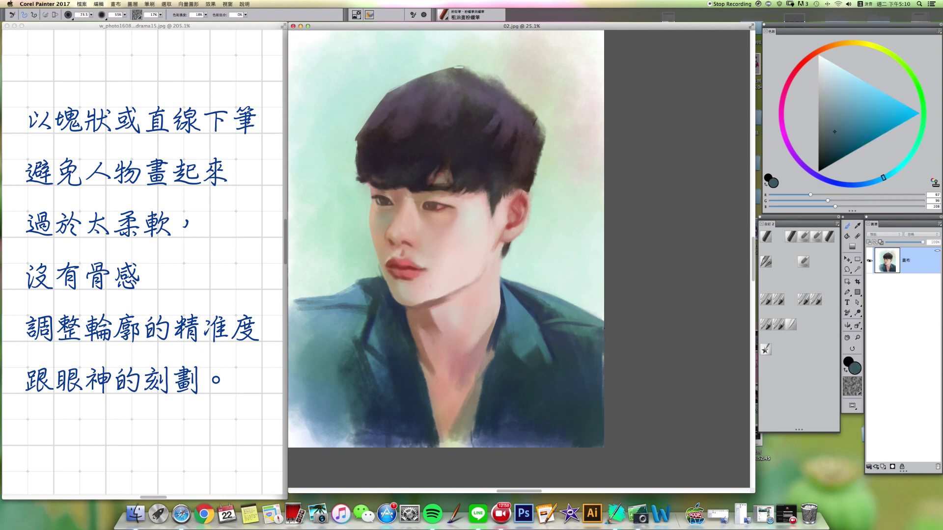
pyautogui.keyDown('alt'); pyautogui.click(603, 328); pyautogui.keyUp('alt')
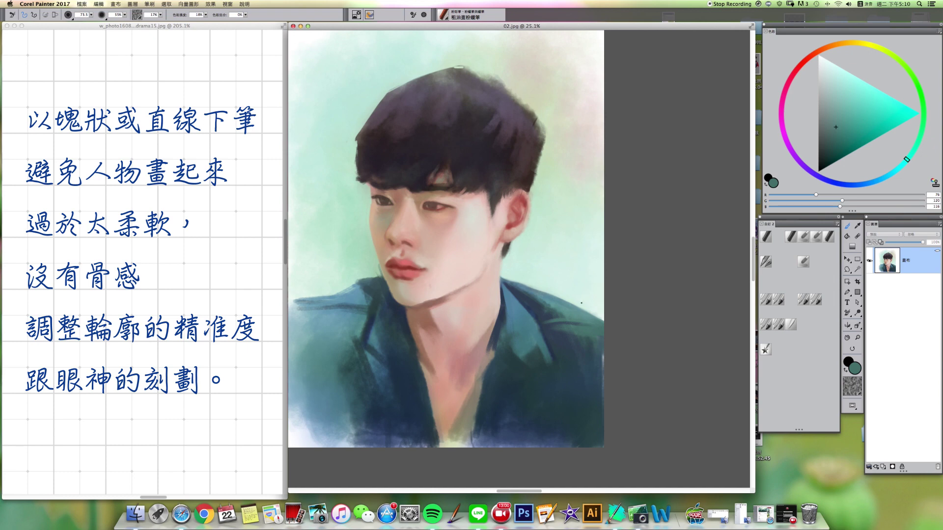
pyautogui.keyDown('alt'); pyautogui.click(553, 352); pyautogui.keyUp('alt')
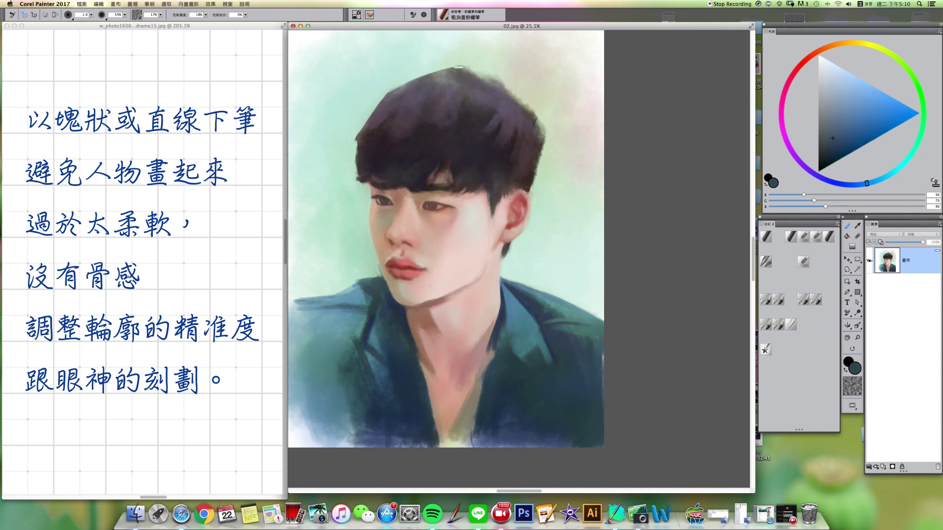
# - Try a small greyish-tan accent stroke below the near lapel's notch and undo it
pyautogui.keyDown('alt'); pyautogui.click(531, 354); pyautogui.keyUp('alt')
pyautogui.click(843, 44)
pyautogui.moveTo(836, 122); pyautogui.dragTo(826, 117)
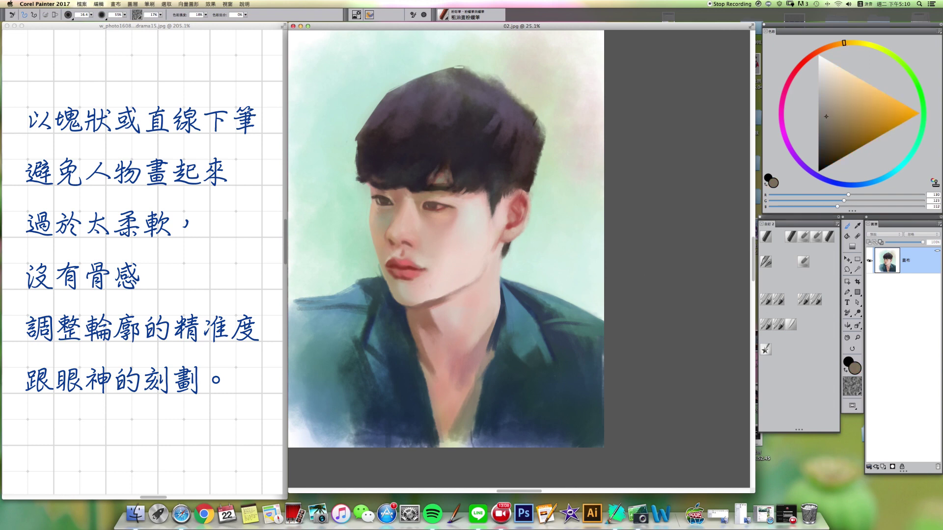
pyautogui.moveTo(531, 369); pyautogui.dragTo(536, 377)
pyautogui.press('super+z')
pyautogui.press('super+z')
# - Paint a short light accent below the near lapel's notch with a sampled teal made lighter and greener, then sample dark teal
pyautogui.keyDown('alt'); pyautogui.click(548, 358); pyautogui.keyUp('alt')
pyautogui.moveTo(544, 366); pyautogui.dragTo(533, 367)
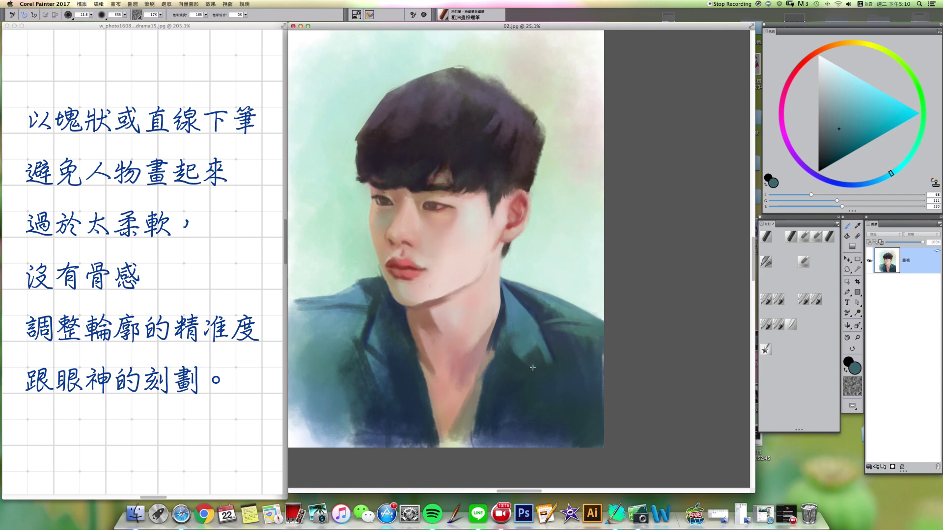
pyautogui.click(839, 121)
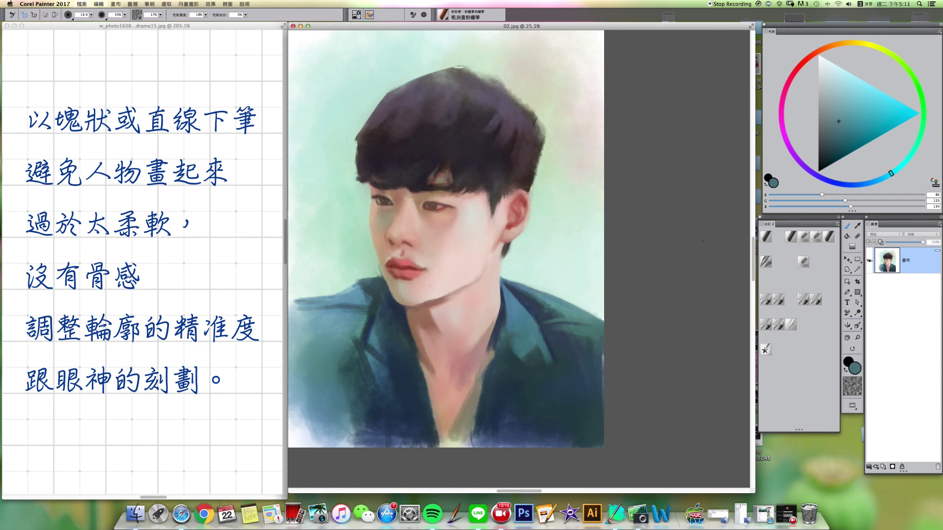
pyautogui.click(916, 164)
pyautogui.press(']')
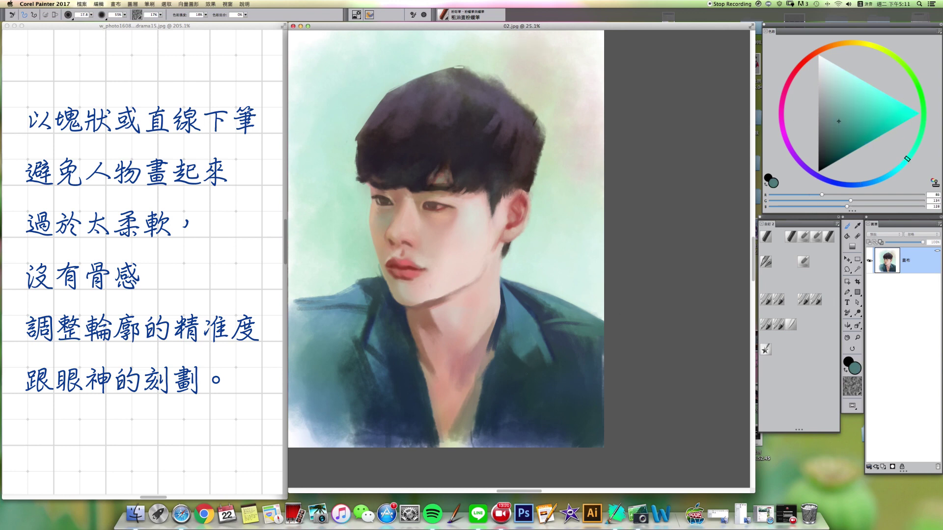
pyautogui.moveTo(531, 368); pyautogui.dragTo(535, 376)
pyautogui.press(']')
pyautogui.press(']')
pyautogui.press(']')
pyautogui.keyDown('alt'); pyautogui.click(523, 350); pyautogui.keyUp('alt')
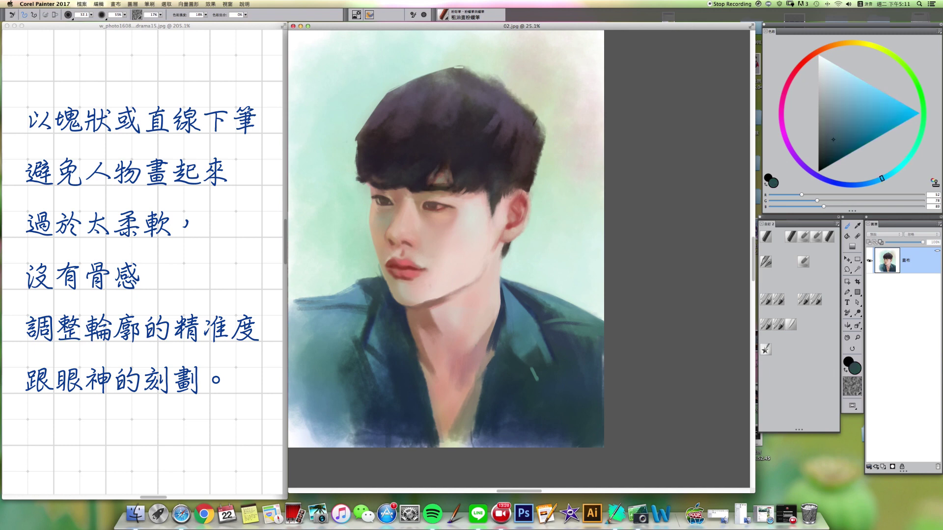
# - Warm the skin along the chest opening beside the near collar with a light orange-tan
pyautogui.keyDown('alt'); pyautogui.click(483, 361); pyautogui.keyUp('alt')
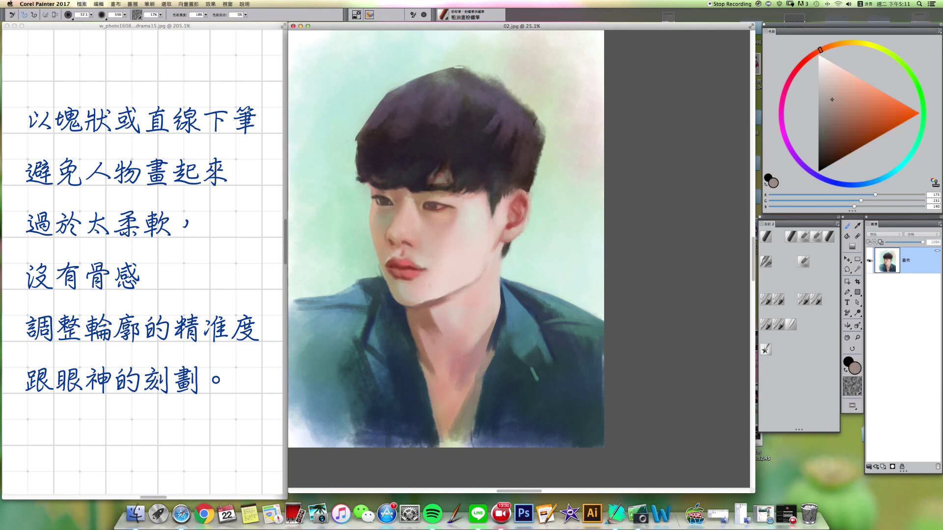
pyautogui.keyDown('alt'); pyautogui.click(467, 381); pyautogui.keyUp('alt')
pyautogui.keyDown('alt'); pyautogui.click(470, 384); pyautogui.keyUp('alt')
pyautogui.click(836, 44)
pyautogui.click(844, 86)
pyautogui.moveTo(481, 372); pyautogui.dragTo(459, 417)
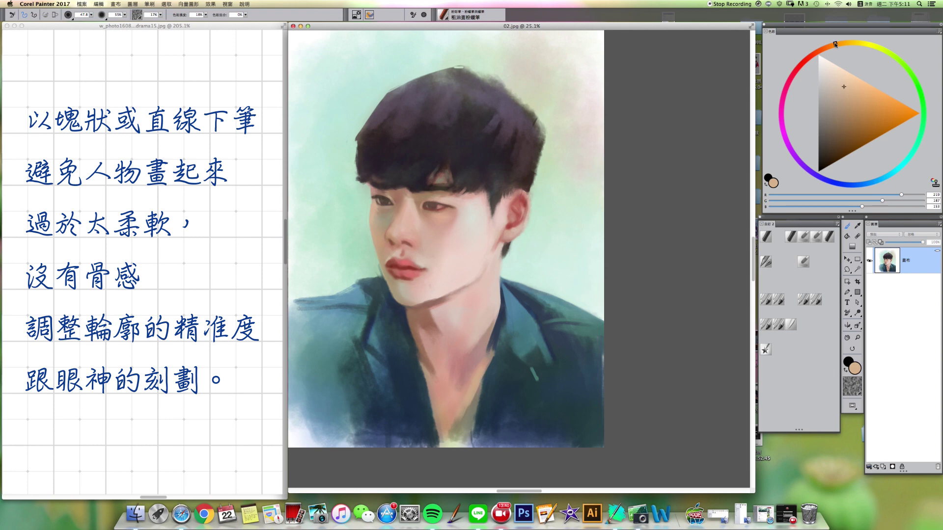
# - Cover the lower chest opening with light pinkish skin, enlarging the brush
pyautogui.moveTo(836, 44); pyautogui.dragTo(820, 49)
pyautogui.click(843, 83)
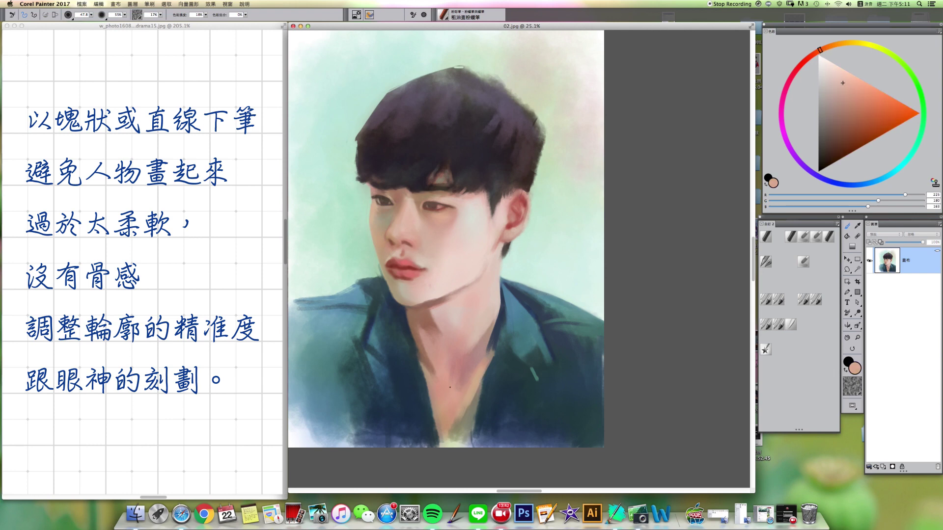
pyautogui.moveTo(467, 405)
pyautogui.mouseDown()
pyautogui.moveTo(451, 431)
pyautogui.moveTo(473, 390)
pyautogui.moveTo(450, 453)
pyautogui.moveTo(444, 412)
pyautogui.mouseUp()
pyautogui.press(']')
pyautogui.press(']')
pyautogui.press(']')
pyautogui.press(']')
pyautogui.press(']')
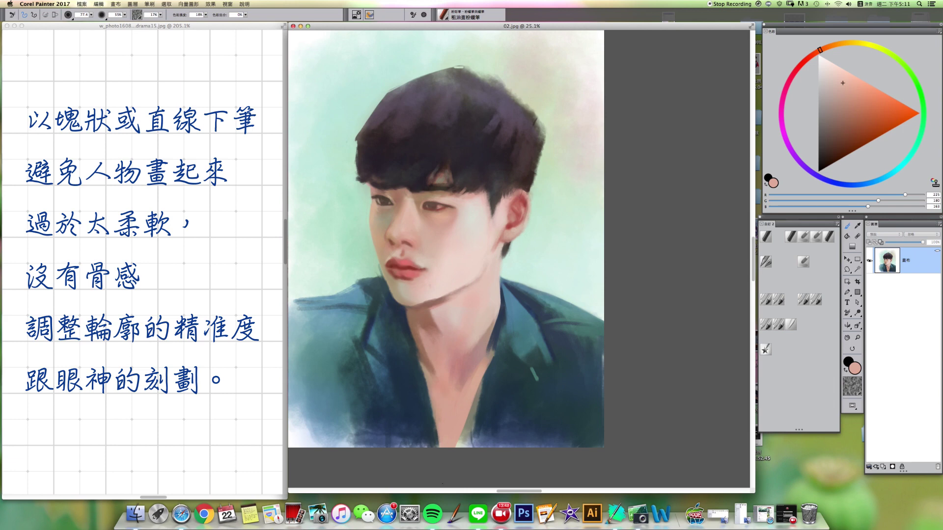
# - Repaint a narrow grey-green strip inside the near collar and extend dark navy across the jacket's lower edge
pyautogui.keyDown('alt'); pyautogui.click(472, 424); pyautogui.keyUp('alt')
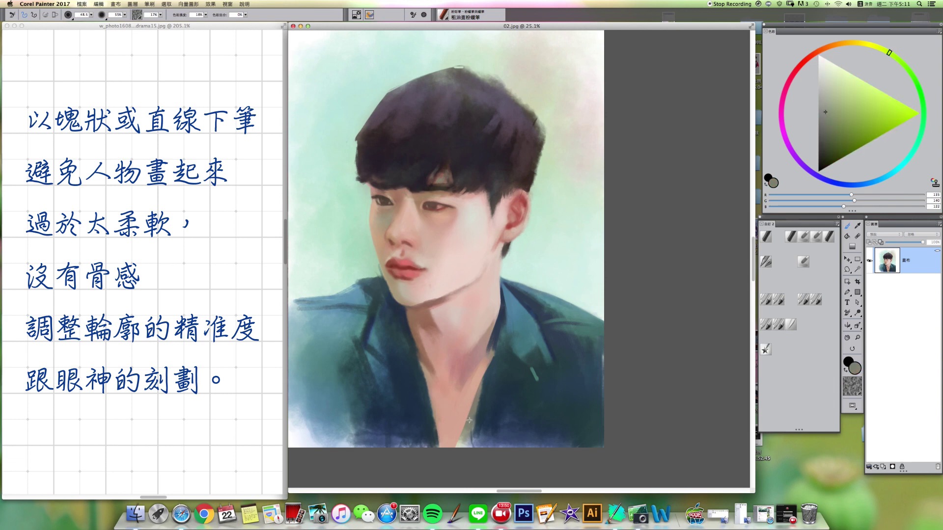
pyautogui.moveTo(469, 408); pyautogui.dragTo(459, 436)
pyautogui.moveTo(469, 413)
pyautogui.mouseDown()
pyautogui.moveTo(455, 447)
pyautogui.moveTo(468, 446)
pyautogui.mouseUp()
pyautogui.keyDown('alt'); pyautogui.click(492, 406); pyautogui.keyUp('alt')
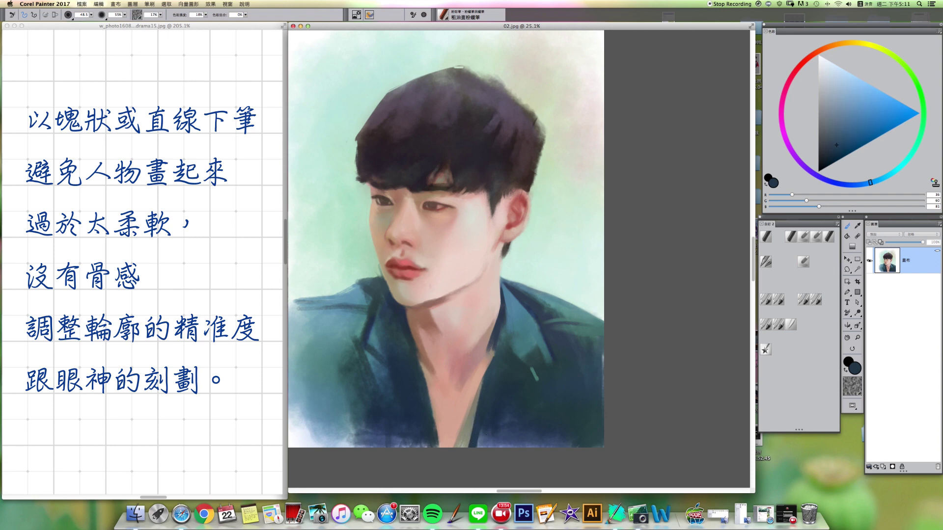
pyautogui.moveTo(479, 439); pyautogui.dragTo(567, 443)
# - Model the near lapel with teal and dark blue sampled from it, using a slightly larger brush
pyautogui.moveTo(512, 340); pyautogui.dragTo(508, 339)
pyautogui.keyDown('alt'); pyautogui.click(522, 344); pyautogui.keyUp('alt')
pyautogui.press(']')
pyautogui.moveTo(513, 357); pyautogui.dragTo(519, 364)
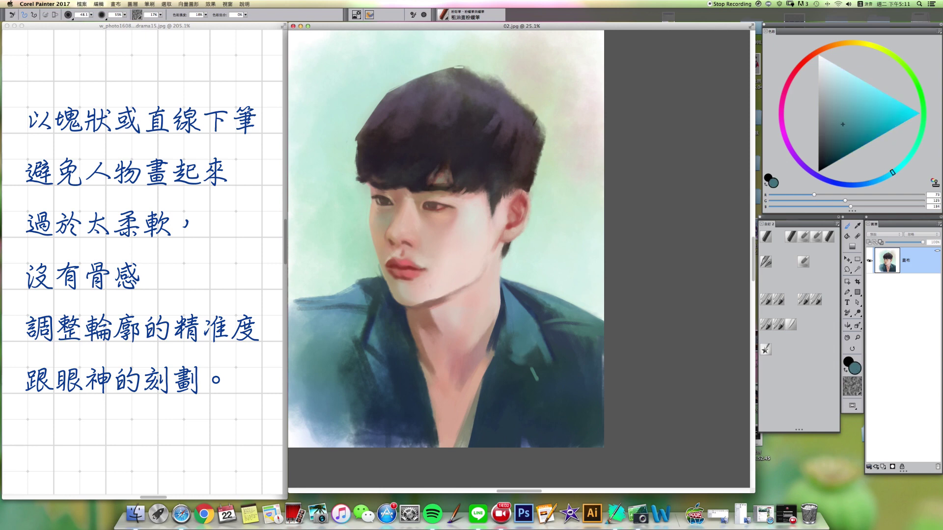
pyautogui.keyDown('alt'); pyautogui.click(517, 325); pyautogui.keyUp('alt')
pyautogui.keyDown('alt'); pyautogui.click(519, 322); pyautogui.keyUp('alt')
pyautogui.keyDown('alt'); pyautogui.click(506, 321); pyautogui.keyUp('alt')
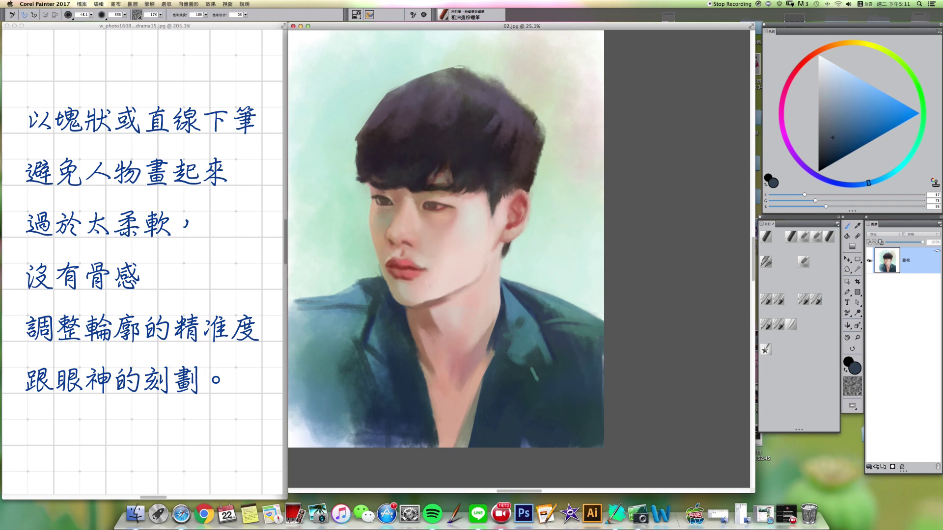
# - Sharpen the near lapel's lower tip and edge with dark navy and teal sampled from the jacket
pyautogui.moveTo(527, 353); pyautogui.dragTo(538, 345)
pyautogui.keyDown('alt'); pyautogui.click(546, 348); pyautogui.keyUp('alt')
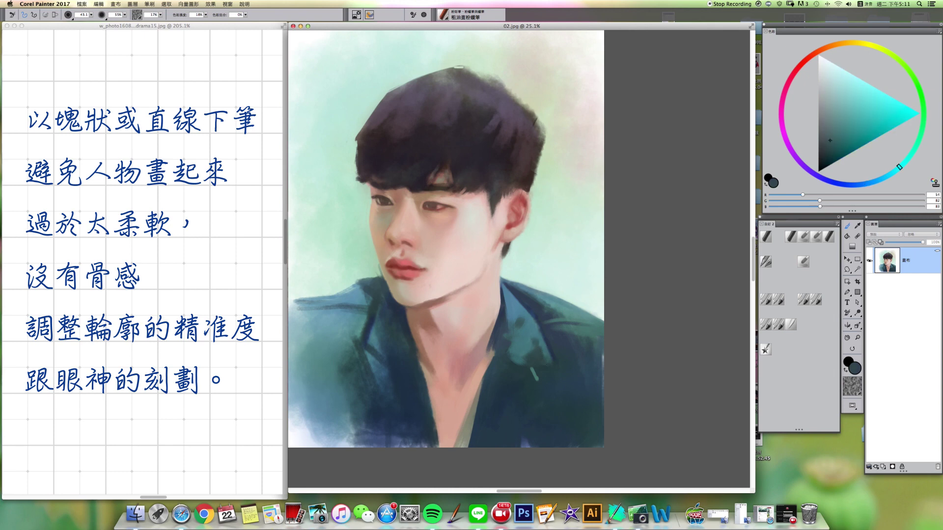
pyautogui.keyDown('alt'); pyautogui.click(565, 370); pyautogui.keyUp('alt')
pyautogui.keyDown('alt'); pyautogui.click(544, 367); pyautogui.keyUp('alt')
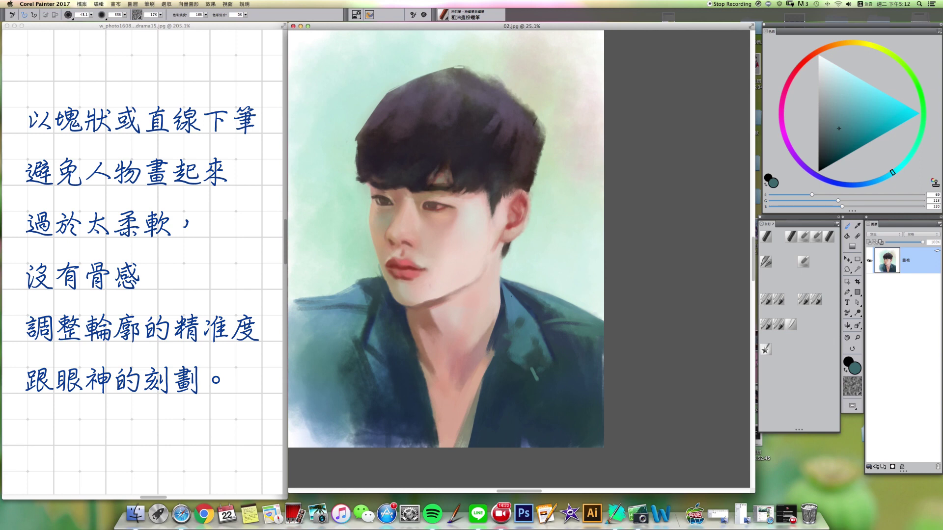
pyautogui.keyDown('alt'); pyautogui.click(499, 278); pyautogui.keyUp('alt')
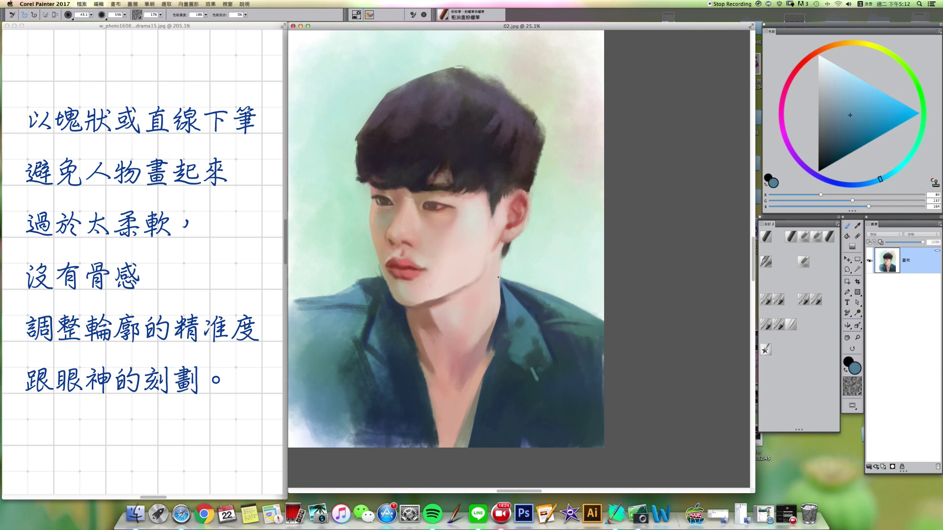
pyautogui.keyDown('alt'); pyautogui.click(520, 294); pyautogui.keyUp('alt')
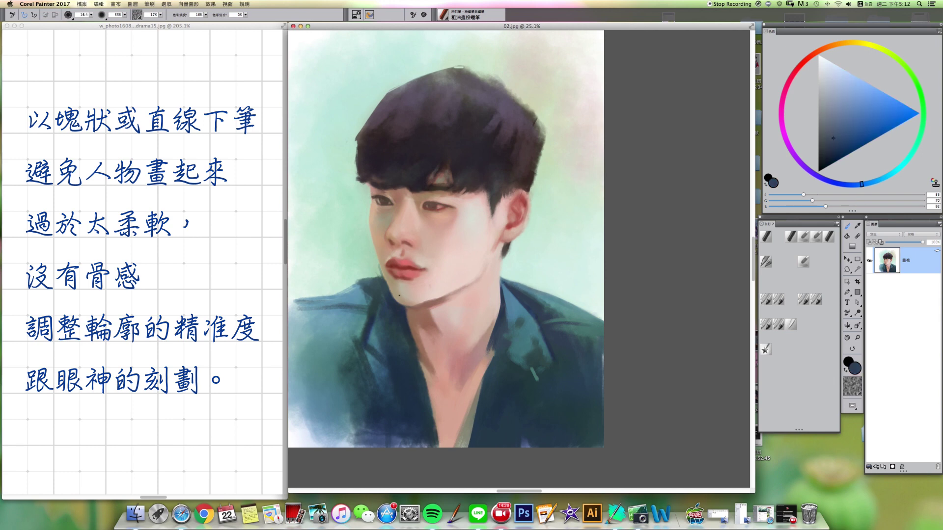
# - Shape the far shoulder's upper edge with a darkened sampled blue and color sampled just above the shoulder line
pyautogui.keyDown('alt'); pyautogui.click(359, 299); pyautogui.keyUp('alt')
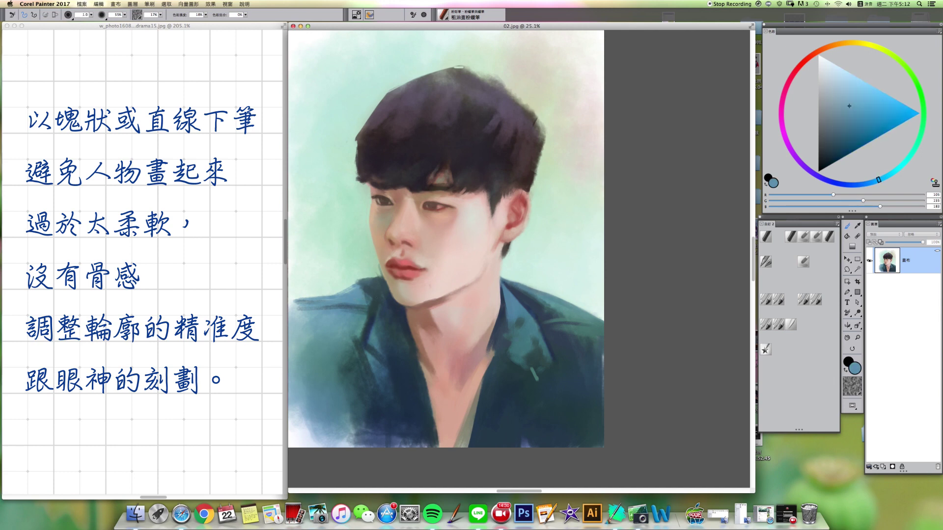
pyautogui.keyDown('alt'); pyautogui.click(370, 300); pyautogui.keyUp('alt')
pyautogui.press('[')
pyautogui.keyDown('alt'); pyautogui.click(353, 294); pyautogui.keyUp('alt')
pyautogui.moveTo(866, 111); pyautogui.dragTo(854, 117)
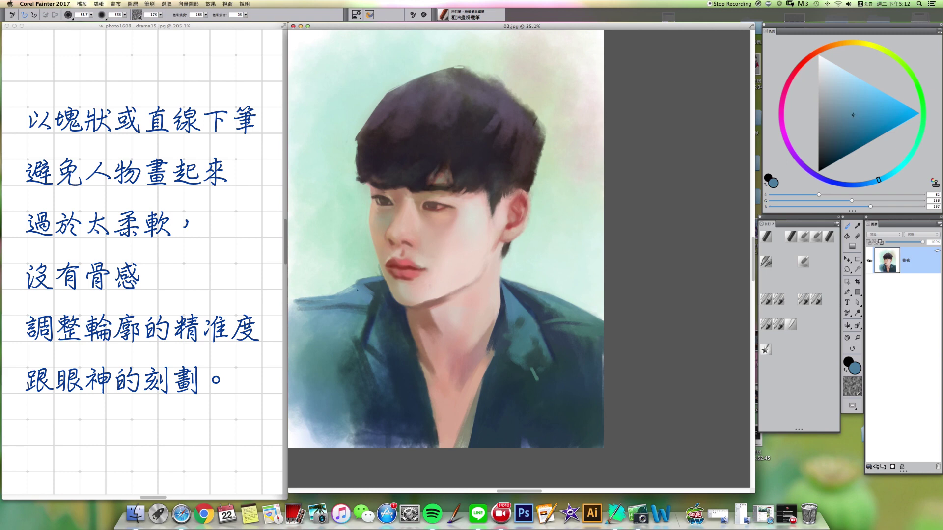
pyautogui.moveTo(854, 118); pyautogui.dragTo(853, 120)
pyautogui.moveTo(355, 282)
pyautogui.mouseDown()
pyautogui.moveTo(318, 297)
pyautogui.moveTo(327, 292)
pyautogui.mouseUp()
pyautogui.keyDown('alt'); pyautogui.click(334, 283); pyautogui.keyUp('alt')
pyautogui.moveTo(332, 292); pyautogui.dragTo(304, 304)
# - Brighten the top of the far shoulder with a lighter version of its sampled blue, then a larger brush
pyautogui.keyDown('alt'); pyautogui.click(352, 301); pyautogui.keyUp('alt')
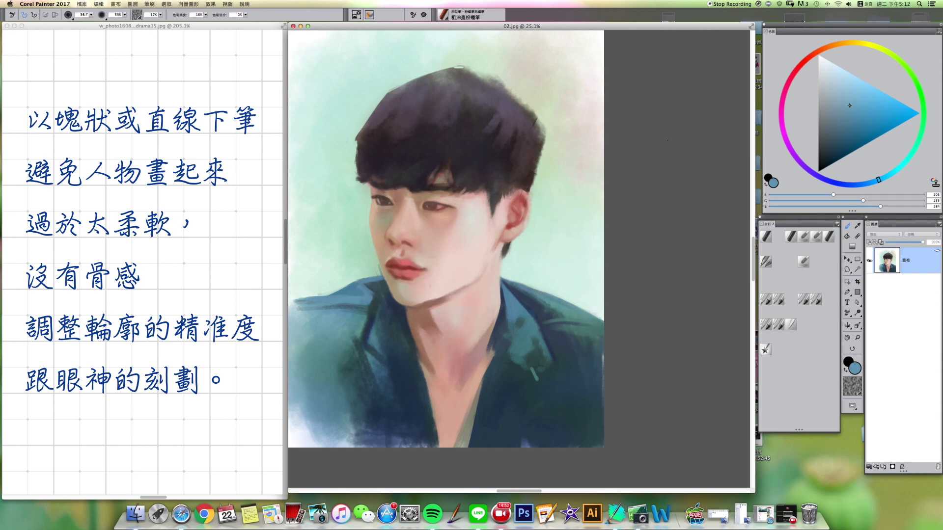
pyautogui.click(847, 89)
pyautogui.moveTo(324, 300)
pyautogui.mouseDown()
pyautogui.moveTo(368, 303)
pyautogui.moveTo(374, 281)
pyautogui.moveTo(338, 297)
pyautogui.mouseUp()
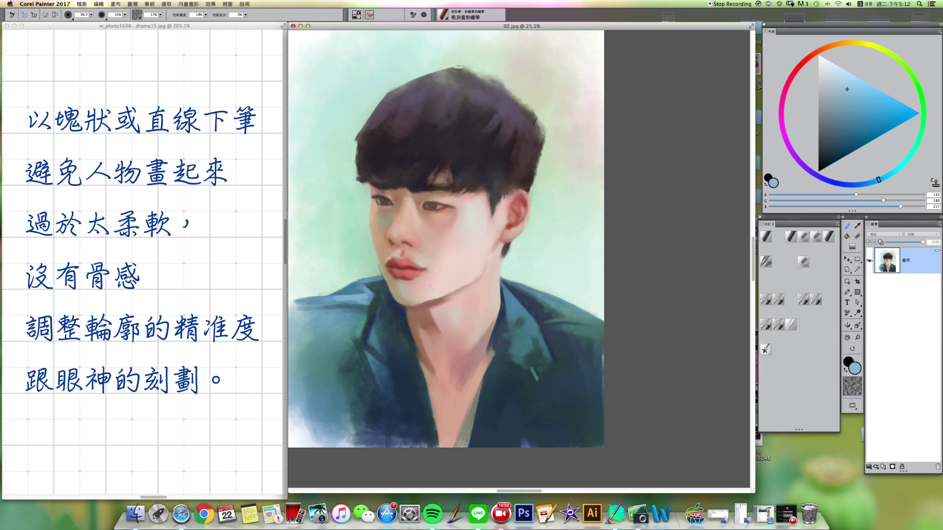
pyautogui.keyDown('alt'); pyautogui.click(334, 323); pyautogui.keyUp('alt')
pyautogui.keyDown('alt'); pyautogui.click(351, 295); pyautogui.keyUp('alt')
pyautogui.moveTo(307, 302)
pyautogui.mouseDown()
pyautogui.moveTo(340, 313)
pyautogui.moveTo(297, 313)
pyautogui.moveTo(360, 321)
pyautogui.moveTo(323, 319)
pyautogui.moveTo(297, 336)
pyautogui.moveTo(293, 302)
pyautogui.mouseUp()
pyautogui.press(']')
pyautogui.press(']')
pyautogui.click(329, 331)
# - Resize the brush and paint a highlight stroke down the near lapel
pyautogui.keyDown('alt'); pyautogui.keyDown('super'); pyautogui.click(519, 310); pyautogui.keyUp('super'); pyautogui.keyUp('alt')
pyautogui.moveTo(519, 311); pyautogui.dragTo(522, 310)
pyautogui.moveTo(512, 305); pyautogui.dragTo(536, 336)
# - Detail the far collar's fold with sampled light blue and a smaller brush
pyautogui.keyDown('alt'); pyautogui.click(342, 327); pyautogui.keyUp('alt')
pyautogui.keyDown('alt'); pyautogui.click(361, 297); pyautogui.keyUp('alt')
pyautogui.keyDown('alt'); pyautogui.keyDown('super'); pyautogui.click(361, 297); pyautogui.keyUp('super'); pyautogui.keyUp('alt')
pyautogui.press('[')
pyautogui.press('[')
pyautogui.press('[')
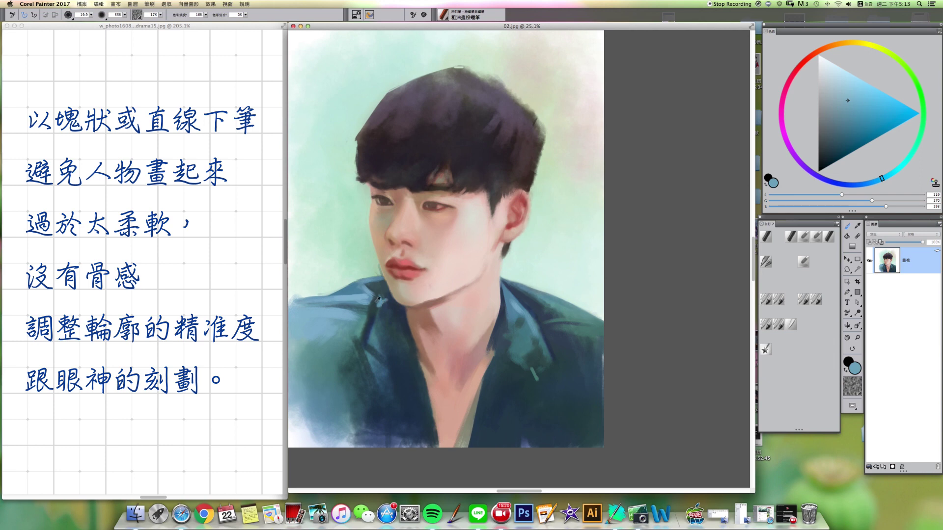
pyautogui.keyDown('alt'); pyautogui.click(366, 308); pyautogui.keyUp('alt')
# - Try a light blue stroke on the far lapel and undo the recent strokes
pyautogui.keyDown('alt'); pyautogui.click(345, 310); pyautogui.keyUp('alt')
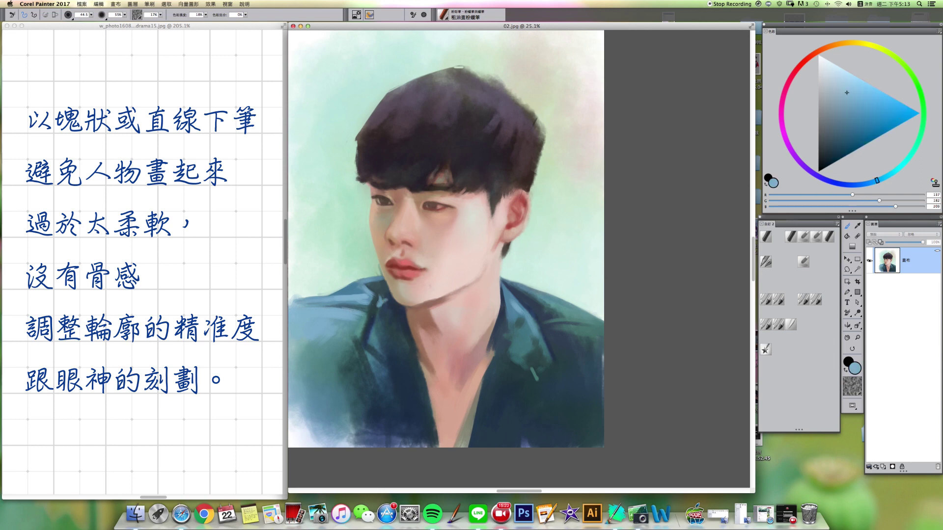
pyautogui.moveTo(376, 339)
pyautogui.mouseDown()
pyautogui.moveTo(372, 329)
pyautogui.moveTo(374, 344)
pyautogui.mouseUp()
pyautogui.press('super+z')
pyautogui.press('super+z')
pyautogui.press('super+z')
# - Paint a highlight down the far lapel with lightened sampled teal and define its edge with dark navy
pyautogui.keyDown('alt'); pyautogui.click(374, 333); pyautogui.keyUp('alt')
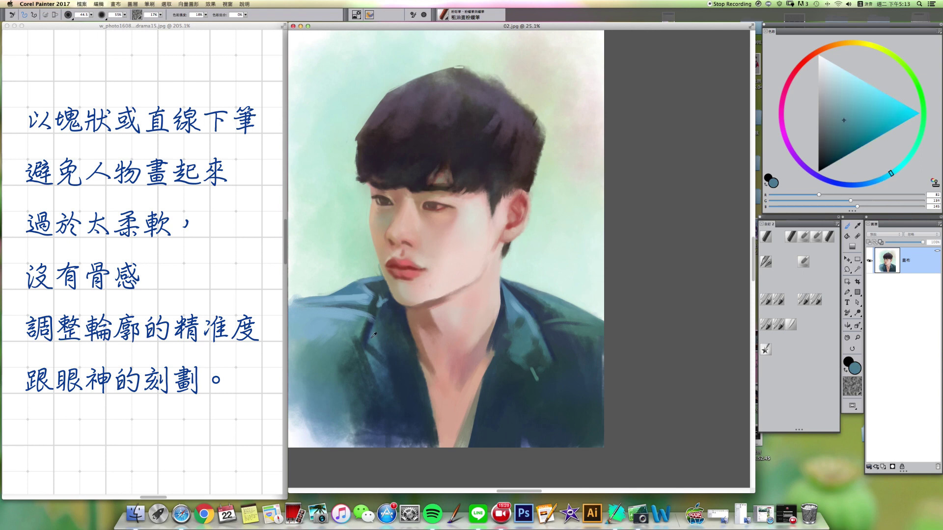
pyautogui.moveTo(842, 118); pyautogui.dragTo(840, 111)
pyautogui.moveTo(377, 333)
pyautogui.mouseDown()
pyautogui.moveTo(368, 343)
pyautogui.moveTo(388, 360)
pyautogui.mouseUp()
pyautogui.keyDown('alt'); pyautogui.click(397, 372); pyautogui.keyUp('alt')
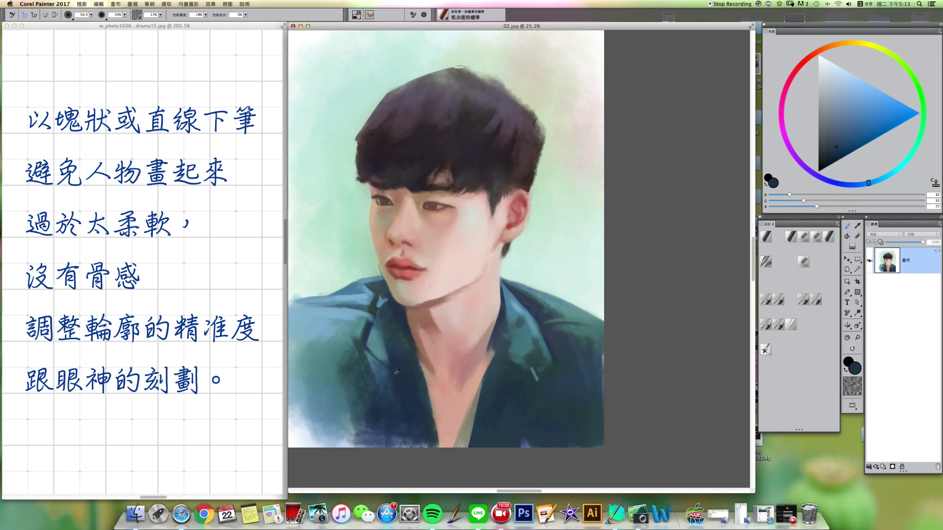
pyautogui.moveTo(373, 356); pyautogui.dragTo(387, 374)
# - Work light blue and teal sampled from the jacket down its front beside the far lapel
pyautogui.keyDown('alt'); pyautogui.click(347, 332); pyautogui.keyUp('alt')
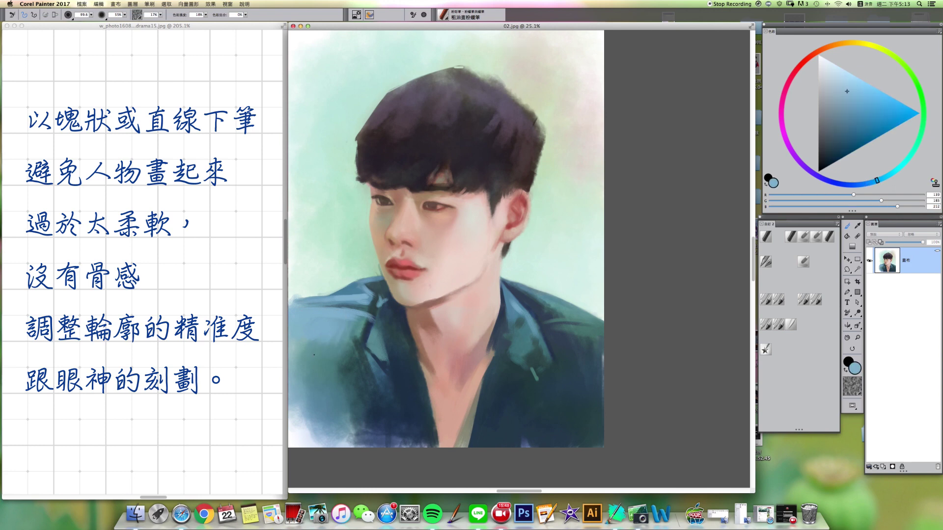
pyautogui.moveTo(353, 342)
pyautogui.mouseDown()
pyautogui.moveTo(350, 357)
pyautogui.moveTo(353, 337)
pyautogui.moveTo(333, 321)
pyautogui.moveTo(325, 338)
pyautogui.moveTo(371, 387)
pyautogui.moveTo(381, 423)
pyautogui.mouseUp()
pyautogui.keyDown('alt'); pyautogui.click(351, 338); pyautogui.keyUp('alt')
pyautogui.press('[')
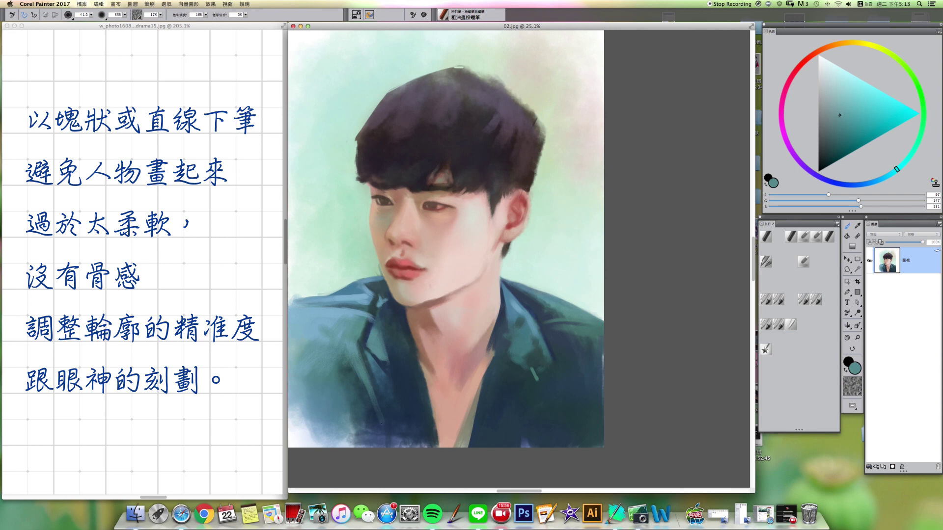
pyautogui.press(']')
pyautogui.press(']')
pyautogui.moveTo(351, 357); pyautogui.dragTo(352, 374)
# - Add light blue fold strokes to the far upper sleeve with a smaller brush and sampled shoulder color
pyautogui.press('[')
pyautogui.press('[')
pyautogui.press('[')
pyautogui.keyDown('alt'); pyautogui.click(314, 342); pyautogui.keyUp('alt')
pyautogui.moveTo(321, 328); pyautogui.dragTo(331, 335)
pyautogui.moveTo(316, 339)
pyautogui.mouseDown()
pyautogui.moveTo(349, 344)
pyautogui.moveTo(345, 359)
pyautogui.mouseUp()
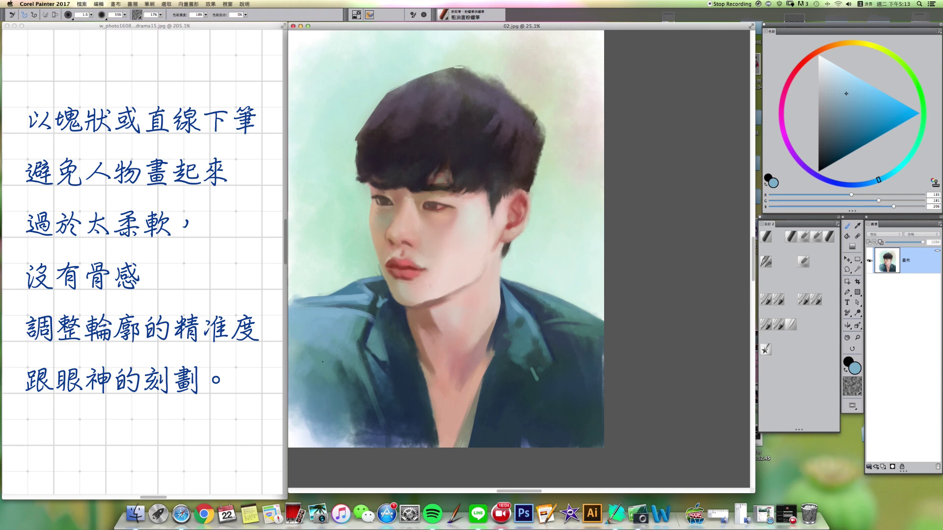
pyautogui.keyDown('alt'); pyautogui.click(324, 339); pyautogui.keyUp('alt')
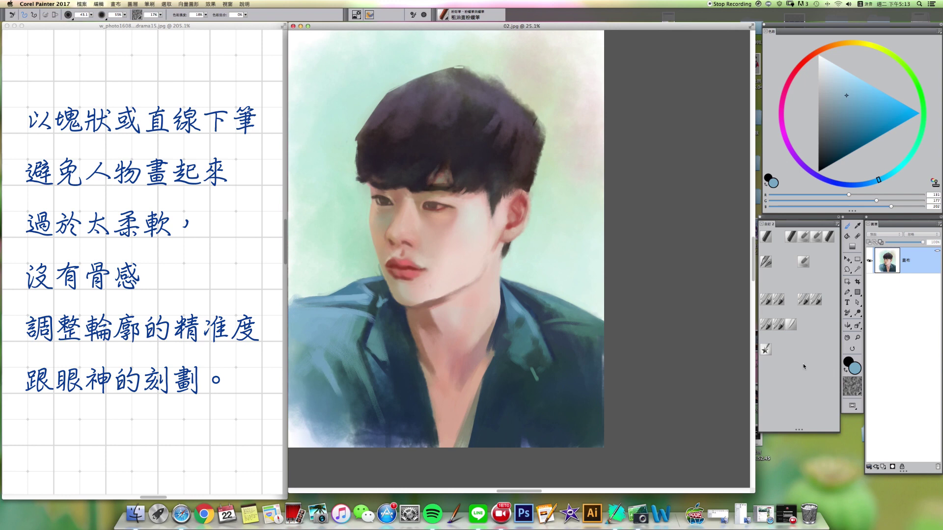
# - Add a layer with a changed composite method, airbrush light blue over the jacket's shoulders and lapel, and drop it onto the canvas
pyautogui.click(883, 467)
pyautogui.click(883, 234)
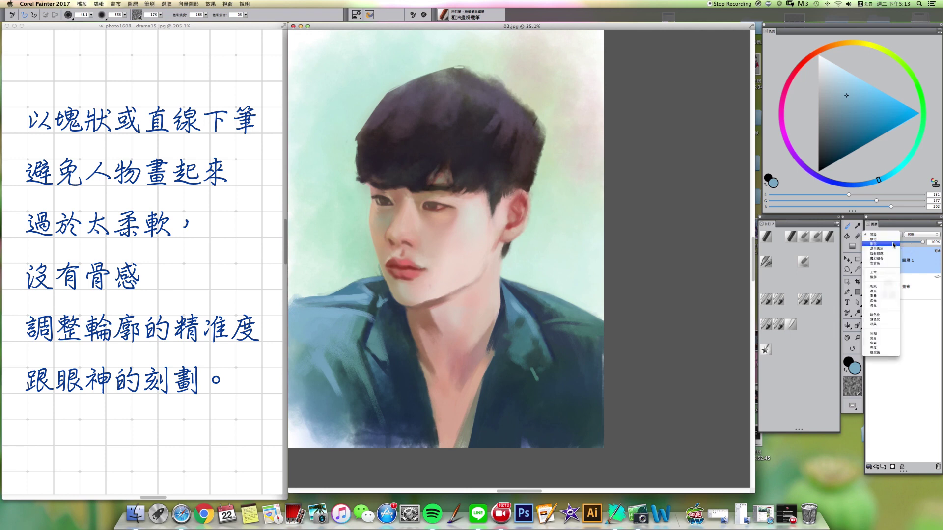
pyautogui.click(884, 253)
pyautogui.click(803, 299)
pyautogui.moveTo(360, 323)
pyautogui.mouseDown()
pyautogui.moveTo(311, 345)
pyautogui.moveTo(357, 366)
pyautogui.moveTo(370, 383)
pyautogui.moveTo(332, 421)
pyautogui.mouseUp()
pyautogui.moveTo(519, 358); pyautogui.dragTo(540, 330)
pyautogui.moveTo(593, 347); pyautogui.dragTo(572, 329)
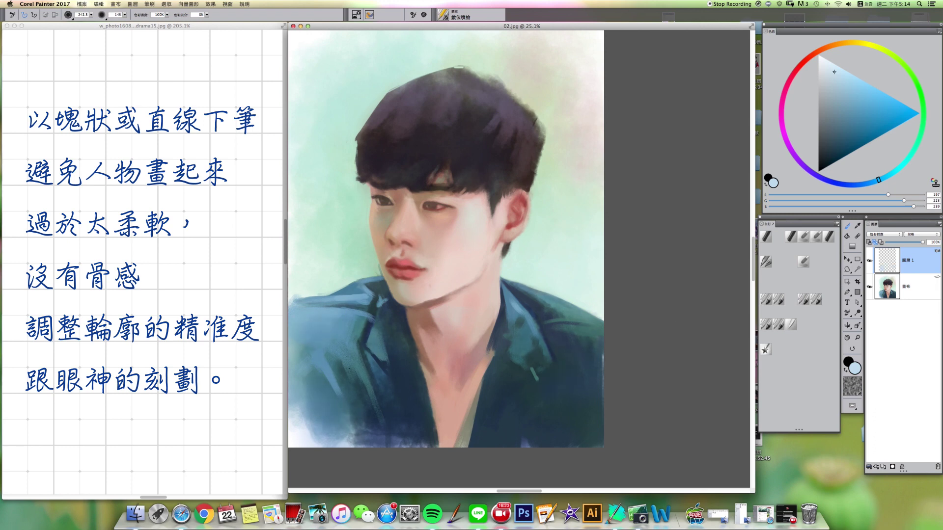
pyautogui.moveTo(349, 406); pyautogui.dragTo(305, 402)
pyautogui.click(868, 467)
pyautogui.click(874, 493)
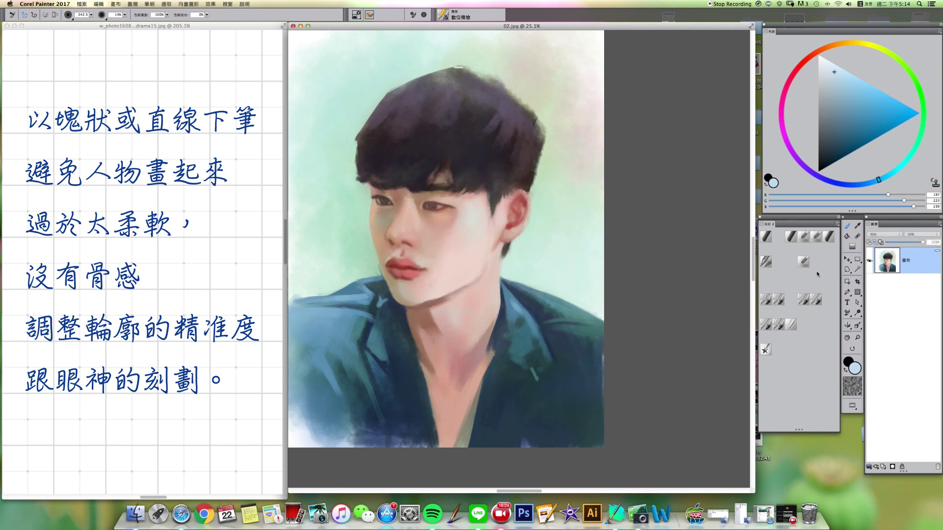
# - Paint the neck shadow's edge just under the jaw with skin tones sampled from the neck, using an enlarged brush
pyautogui.click(803, 262)
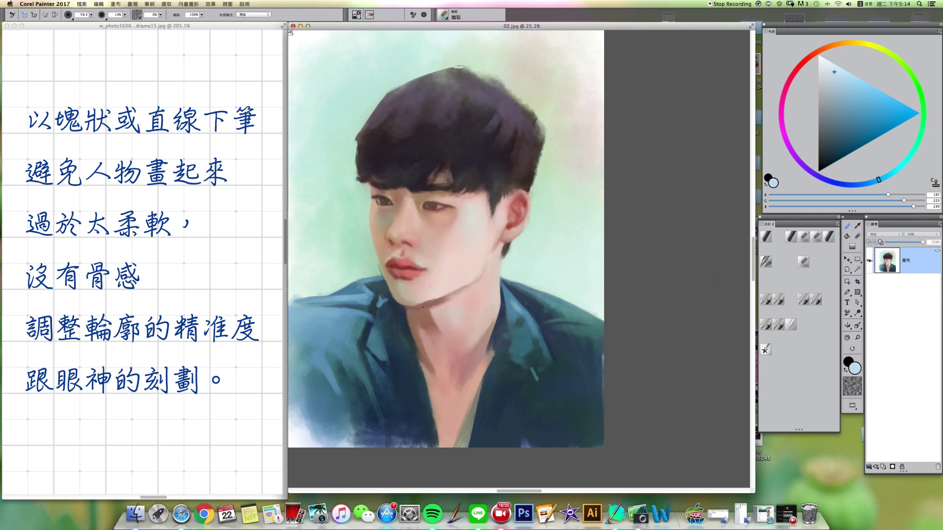
pyautogui.keyDown('alt'); pyautogui.click(420, 315); pyautogui.keyUp('alt')
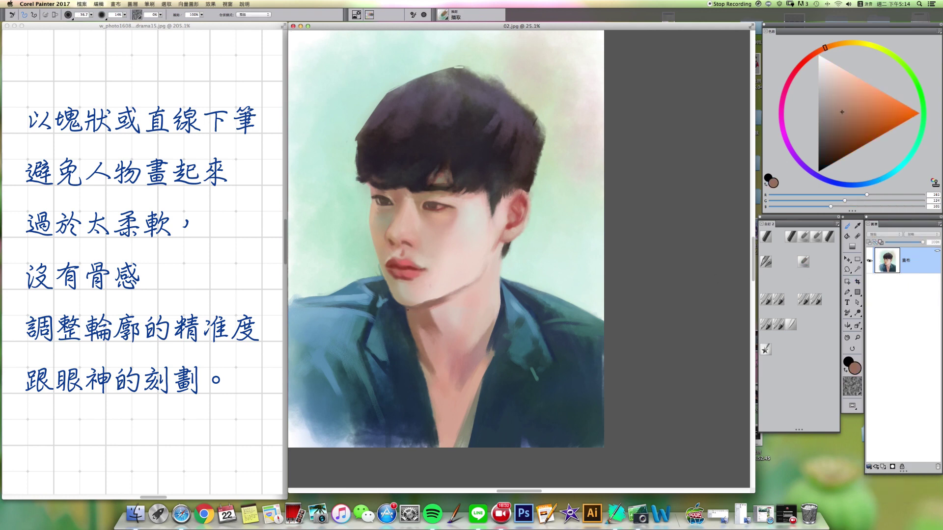
pyautogui.press(']')
pyautogui.press(']')
pyautogui.press(']')
pyautogui.keyDown('alt'); pyautogui.click(443, 311); pyautogui.keyUp('alt')
pyautogui.moveTo(434, 305); pyautogui.dragTo(441, 306)
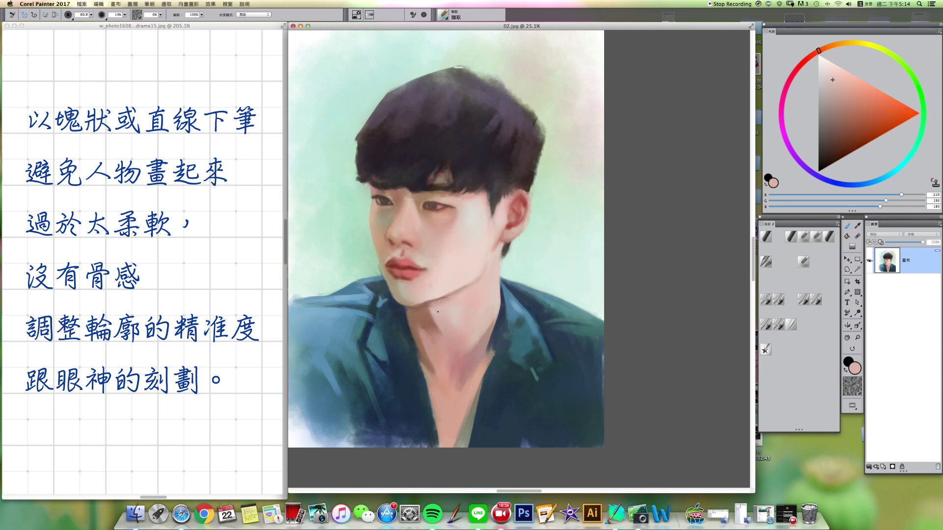
# - Rework the shaded side of the neck with sampled skin tones and a smaller brush, and soften it with the Just Add Water brush
pyautogui.keyDown('alt'); pyautogui.click(445, 335); pyautogui.keyUp('alt')
pyautogui.press('[')
pyautogui.press('[')
pyautogui.keyDown('alt'); pyautogui.click(424, 339); pyautogui.keyUp('alt')
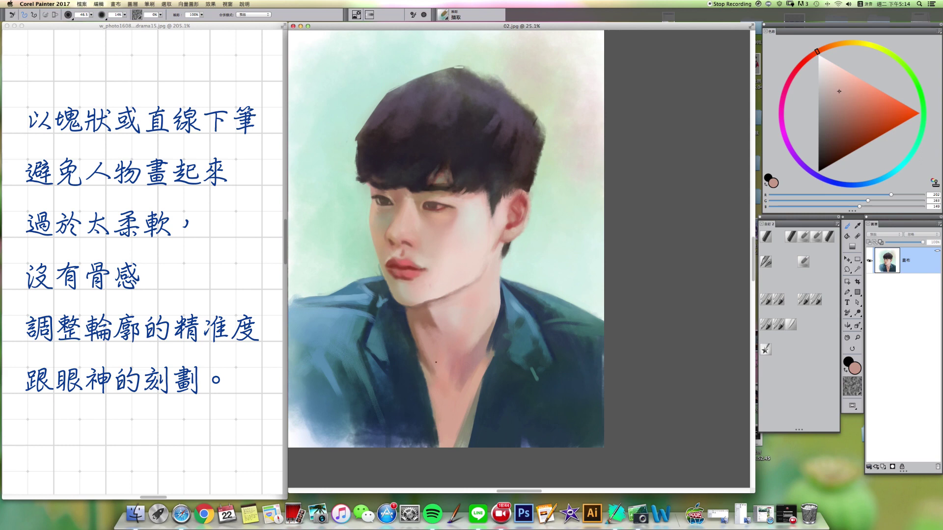
pyautogui.click(778, 325)
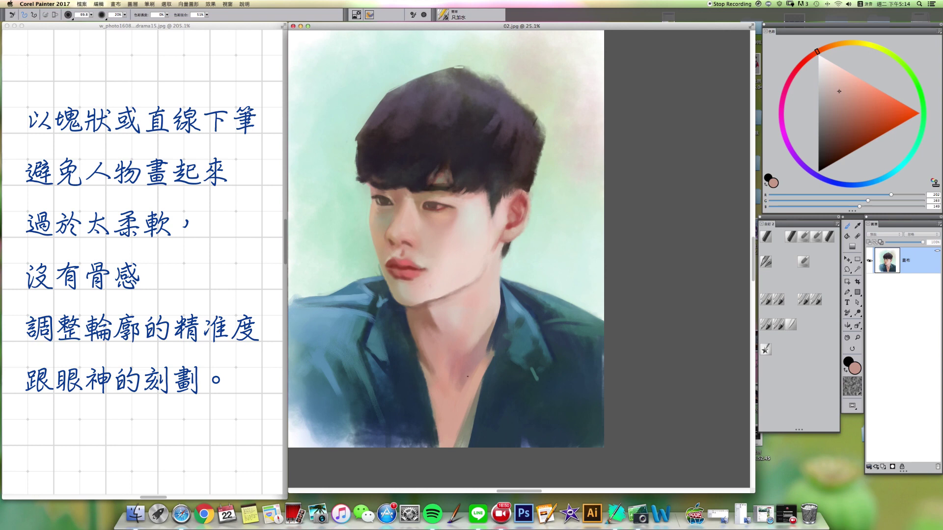
# - Paint light pink strokes at the base of the neck with the coarse oil pastel brush and a sampled neck color
pyautogui.click(803, 261)
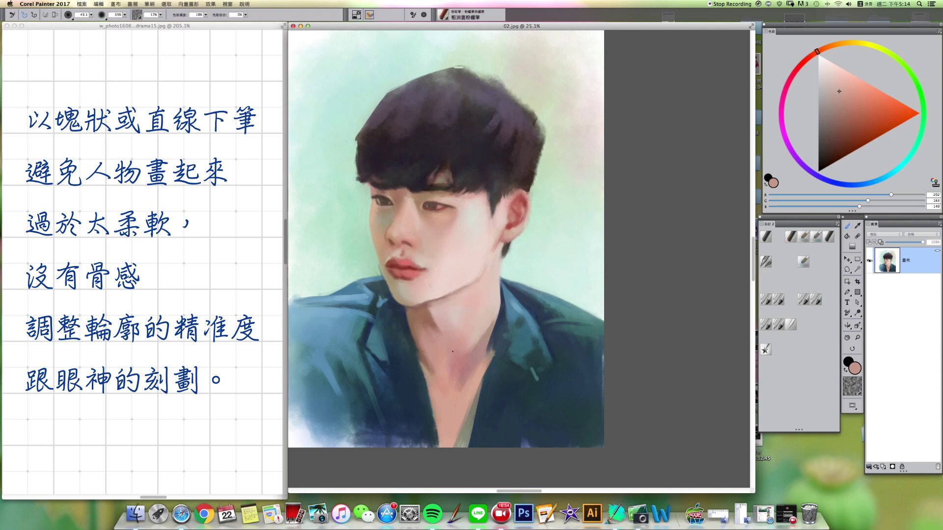
pyautogui.press(']')
pyautogui.press(']')
pyautogui.keyDown('alt'); pyautogui.click(468, 338); pyautogui.keyUp('alt')
pyautogui.press('[')
pyautogui.press('[')
pyautogui.moveTo(461, 381)
pyautogui.mouseDown()
pyautogui.moveTo(479, 350)
pyautogui.moveTo(461, 375)
pyautogui.mouseUp()
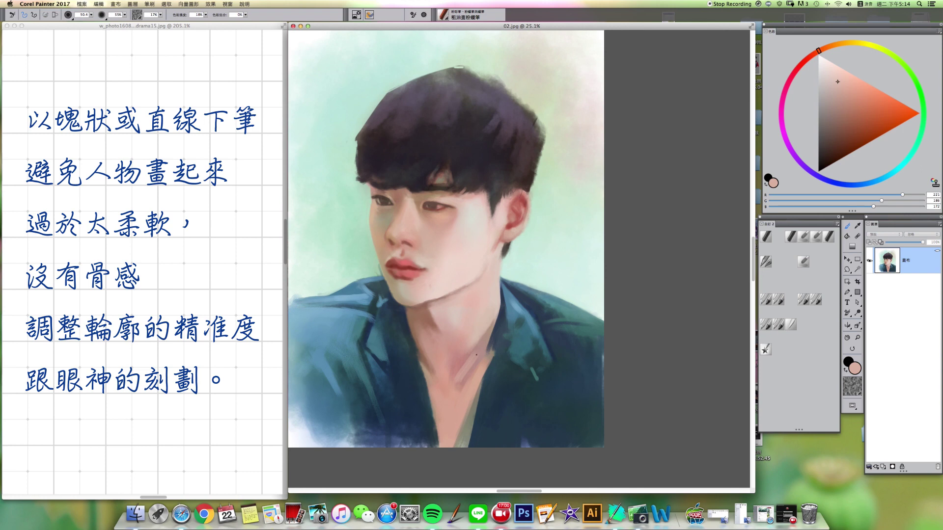
pyautogui.moveTo(474, 367); pyautogui.dragTo(469, 374)
# - Work a darker sampled pink into the base of the neck and soften the strokes with an enlarged blending brush
pyautogui.press(']')
pyautogui.press(']')
pyautogui.press(']')
pyautogui.keyDown('alt'); pyautogui.click(468, 352); pyautogui.keyUp('alt')
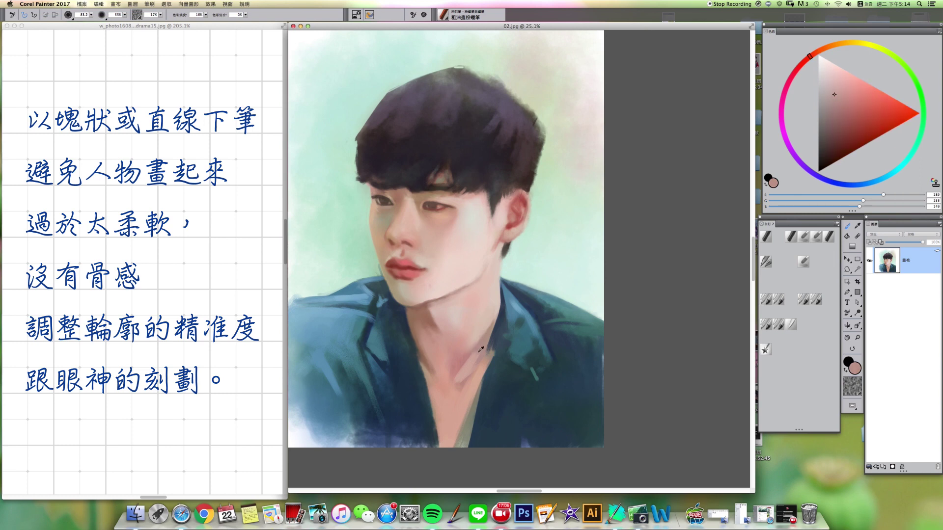
pyautogui.click(789, 325)
pyautogui.press(']')
pyautogui.press(']')
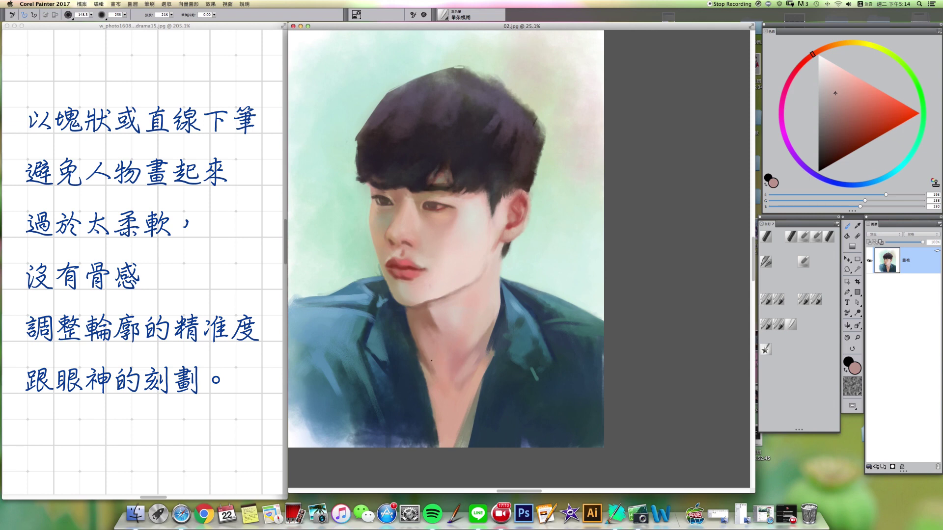
# - Paint muted pale purple across the hollow at the base of the neck with the coarse oil pastel brush
pyautogui.click(804, 263)
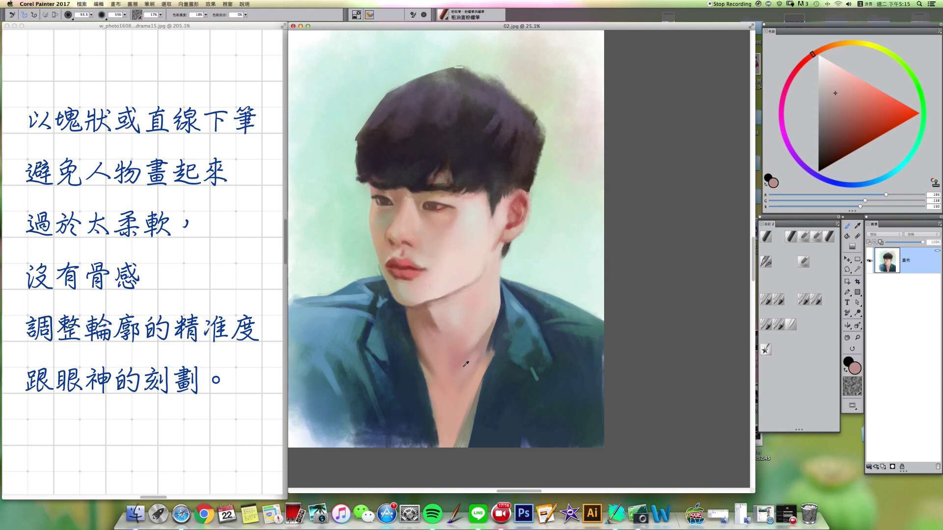
pyautogui.click(786, 139)
pyautogui.click(838, 88)
pyautogui.moveTo(839, 92); pyautogui.dragTo(824, 90)
pyautogui.moveTo(447, 367); pyautogui.dragTo(456, 369)
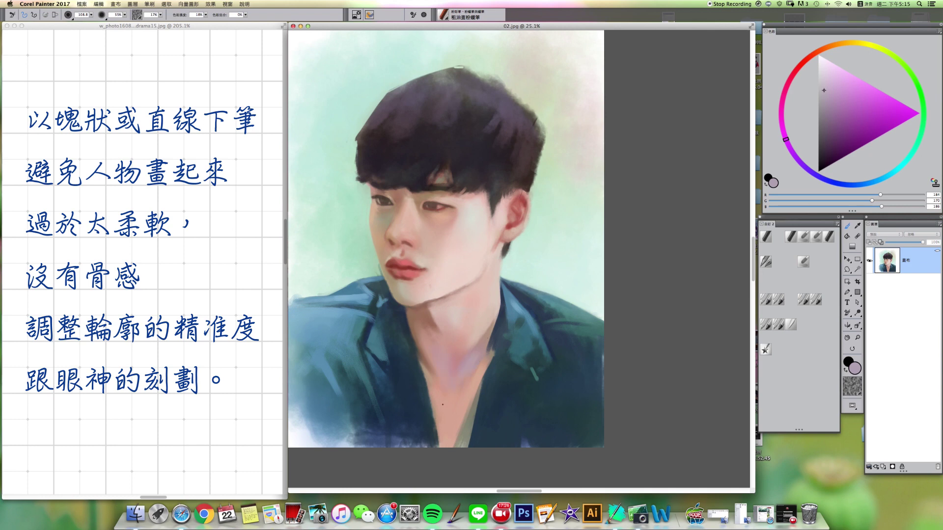
# - Tint the lower chest opening with pale purple mixed from the sampled chest color
pyautogui.keyDown('alt'); pyautogui.click(445, 435); pyautogui.keyUp('alt')
pyautogui.click(787, 141)
pyautogui.moveTo(833, 84); pyautogui.dragTo(823, 84)
pyautogui.moveTo(445, 422); pyautogui.dragTo(437, 444)
# - Refine the collarbone area with light pink and sampled skin tones using a smaller brush
pyautogui.keyDown('alt'); pyautogui.click(470, 371); pyautogui.keyUp('alt')
pyautogui.click(828, 79)
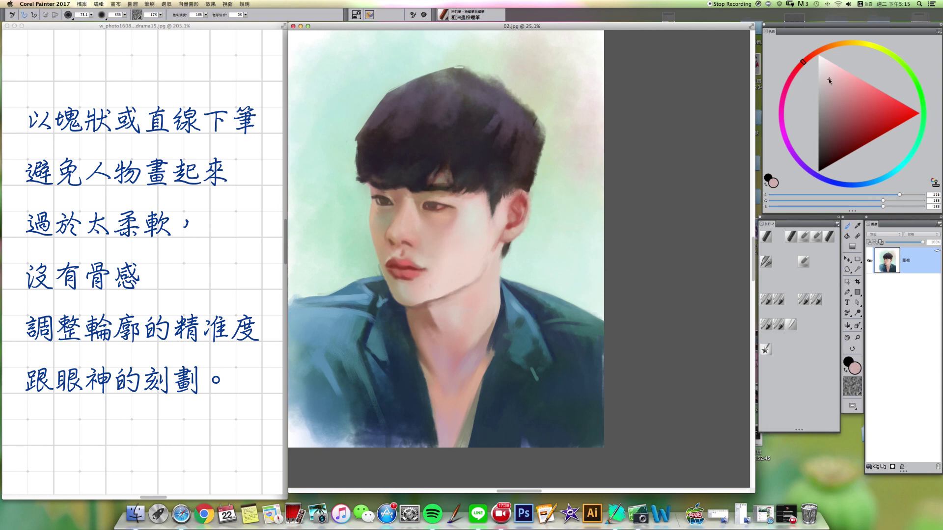
pyautogui.press('[')
pyautogui.keyDown('alt'); pyautogui.click(466, 353); pyautogui.keyUp('alt')
pyautogui.keyDown('alt'); pyautogui.click(462, 352); pyautogui.keyUp('alt')
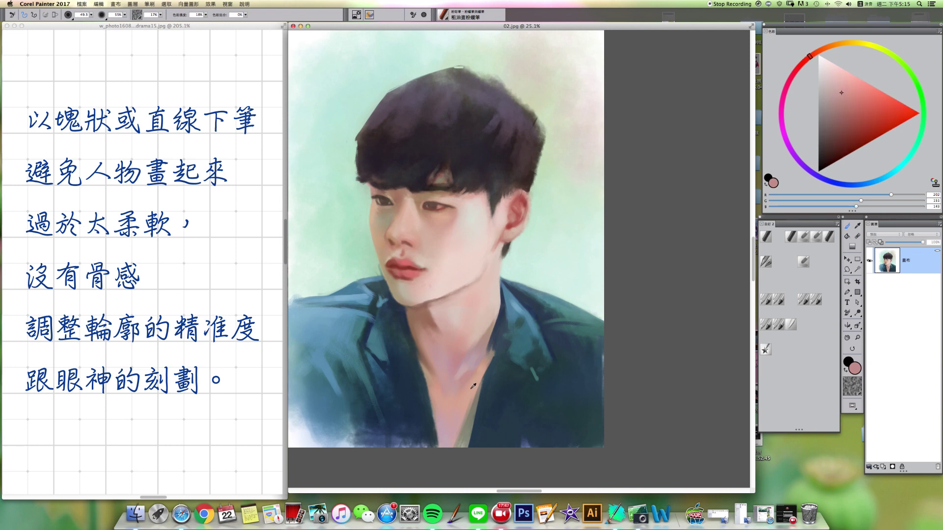
pyautogui.keyDown('alt'); pyautogui.click(472, 387); pyautogui.keyUp('alt')
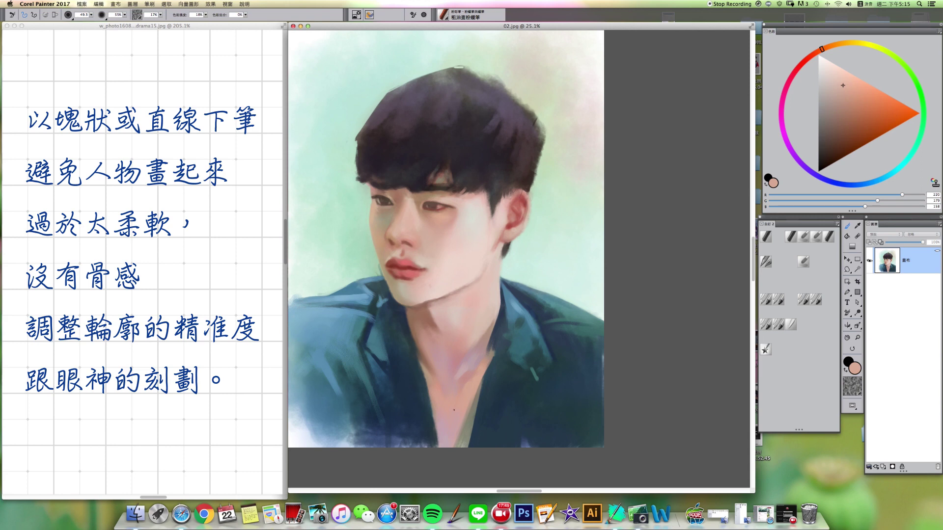
# - Rework the neck base and upper chest with a lighter, less saturated skin tone, shifting its hue between orange and pink
pyautogui.keyDown('alt'); pyautogui.click(442, 373); pyautogui.keyUp('alt')
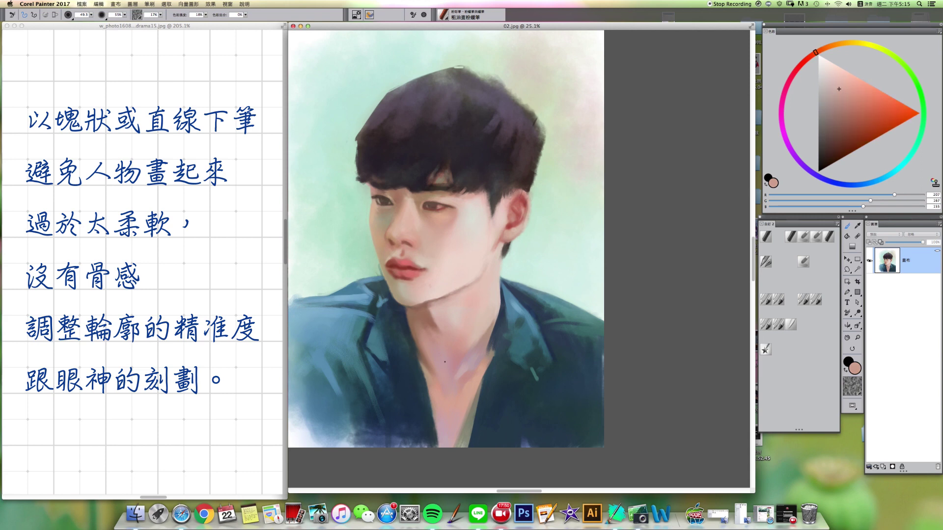
pyautogui.moveTo(834, 84); pyautogui.dragTo(826, 83)
pyautogui.click(826, 47)
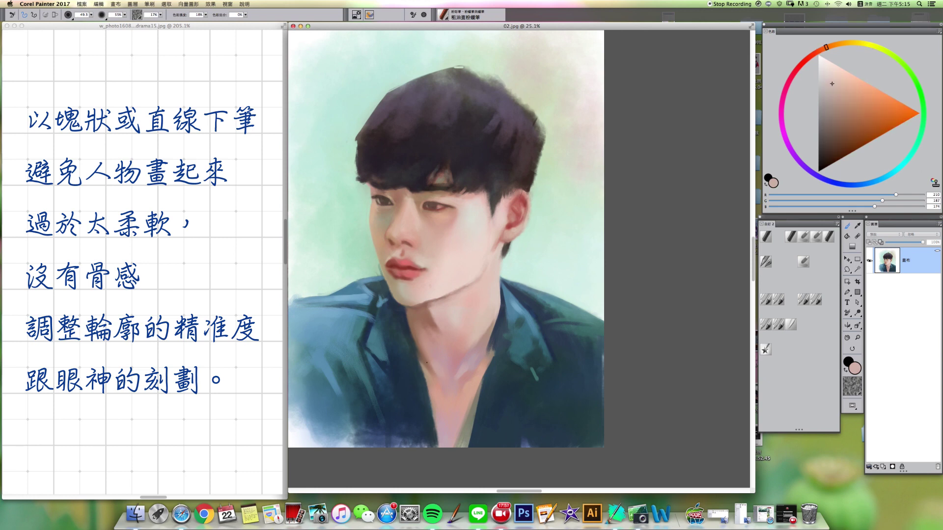
pyautogui.press(']')
pyautogui.click(812, 56)
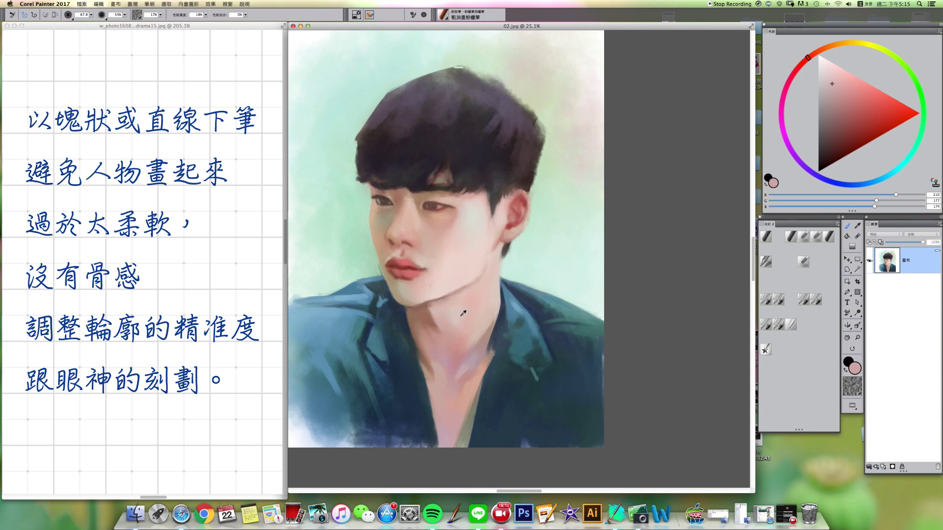
# - Refine the neck's edge along the collar with light and shadow tones sampled from the surrounding skin
pyautogui.keyDown('alt'); pyautogui.click(485, 322); pyautogui.keyUp('alt')
pyautogui.keyDown('alt'); pyautogui.click(482, 322); pyautogui.keyUp('alt')
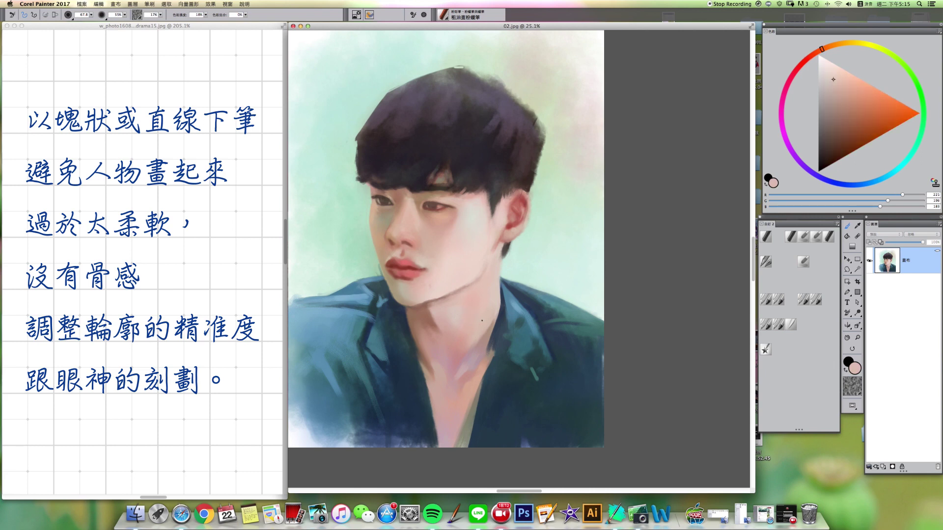
pyautogui.keyDown('alt'); pyautogui.click(492, 328); pyautogui.keyUp('alt')
pyautogui.keyDown('alt'); pyautogui.click(489, 332); pyautogui.keyUp('alt')
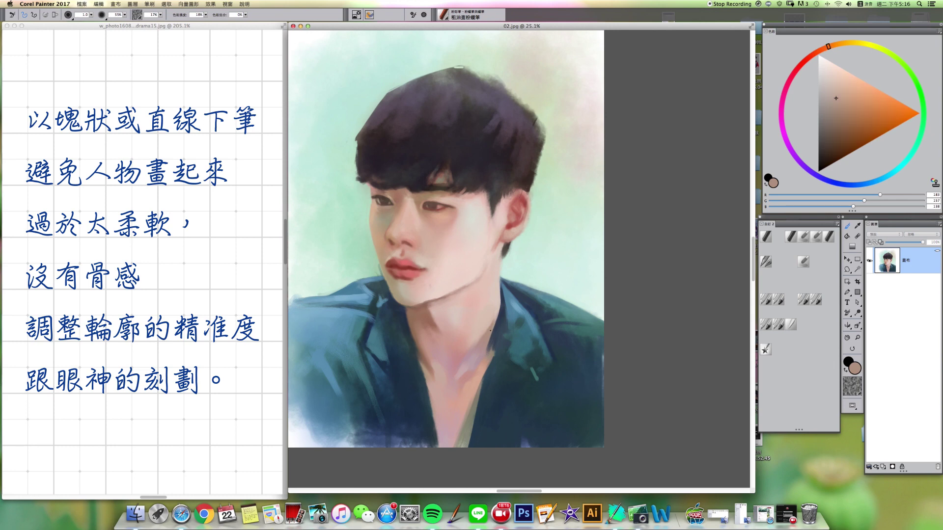
pyautogui.keyDown('alt'); pyautogui.click(490, 332); pyautogui.keyUp('alt')
pyautogui.keyDown('alt'); pyautogui.click(491, 316); pyautogui.keyUp('alt')
pyautogui.keyDown('alt'); pyautogui.click(471, 339); pyautogui.keyUp('alt')
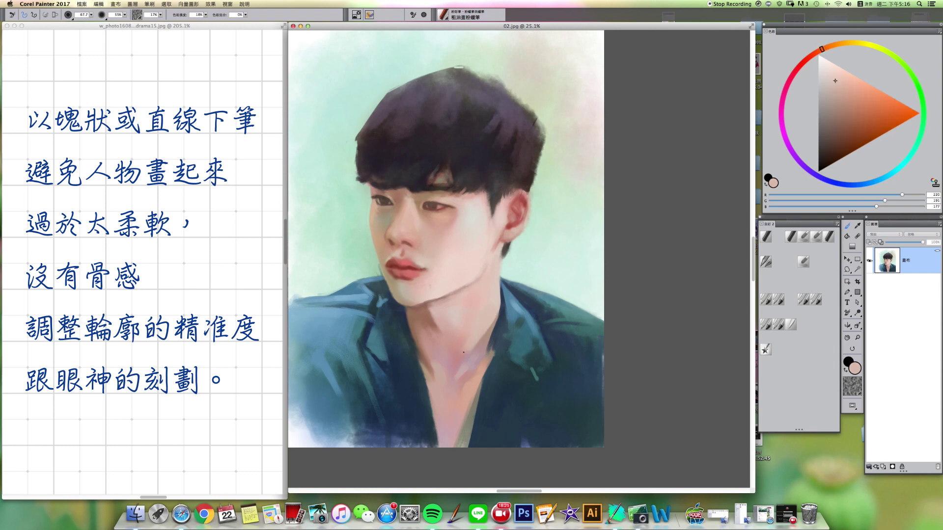
# - Paint light skin tones across the middle of the neck and along the jaw's underside with sampled and slightly desaturated pink
pyautogui.keyDown('alt'); pyautogui.click(472, 333); pyautogui.keyUp('alt')
pyautogui.moveTo(473, 333); pyautogui.dragTo(454, 331)
pyautogui.keyDown('alt'); pyautogui.click(444, 298); pyautogui.keyUp('alt')
pyautogui.moveTo(448, 299); pyautogui.dragTo(446, 299)
pyautogui.click(831, 81)
pyautogui.click(795, 241)
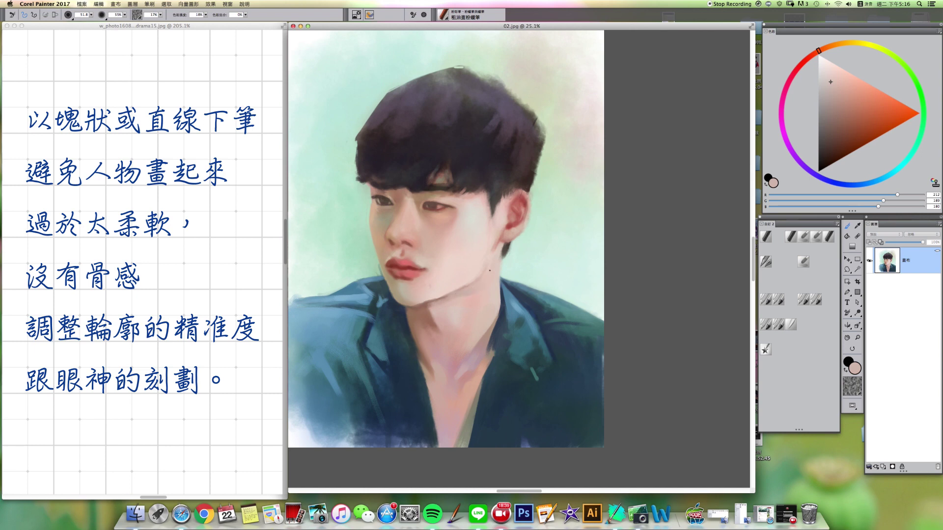
# - Add a layer with a changed composite method for the digital airbrush in pale pink and drop it onto the canvas
pyautogui.keyDown('alt'); pyautogui.click(450, 315); pyautogui.keyUp('alt')
pyautogui.press(']')
pyautogui.click(892, 466)
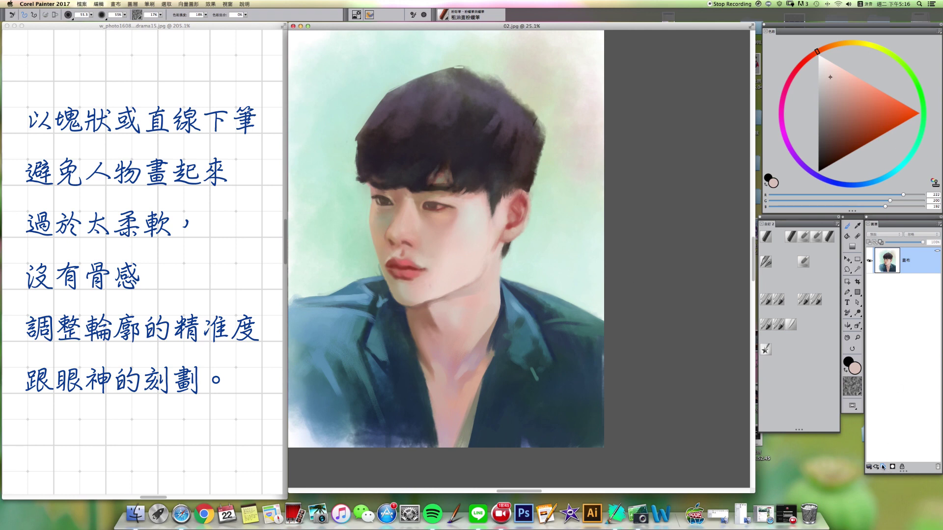
pyautogui.click(896, 239)
pyautogui.click(876, 253)
pyautogui.click(831, 74)
pyautogui.click(830, 68)
pyautogui.click(804, 299)
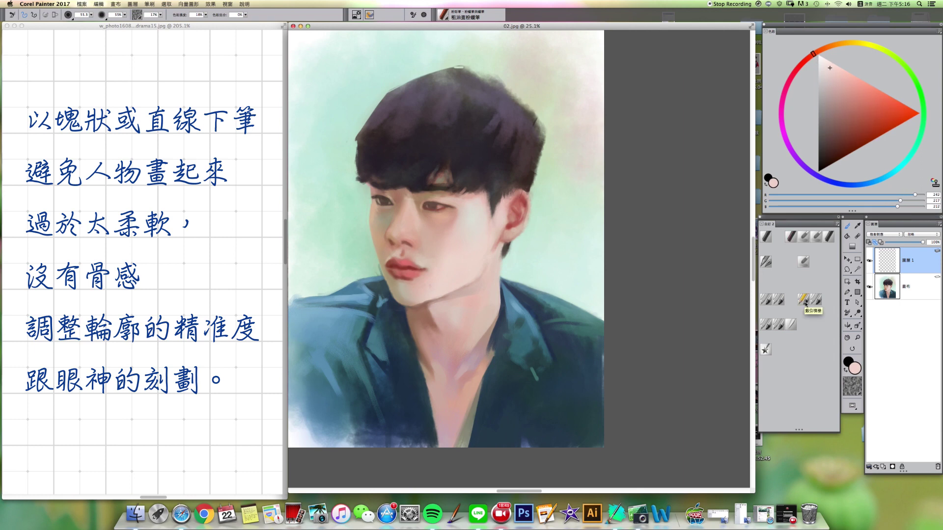
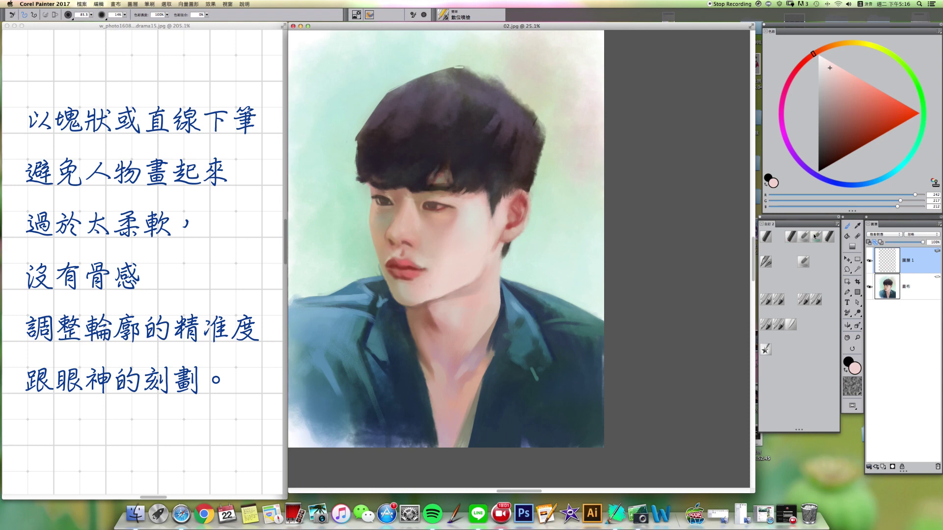
pyautogui.click(872, 467)
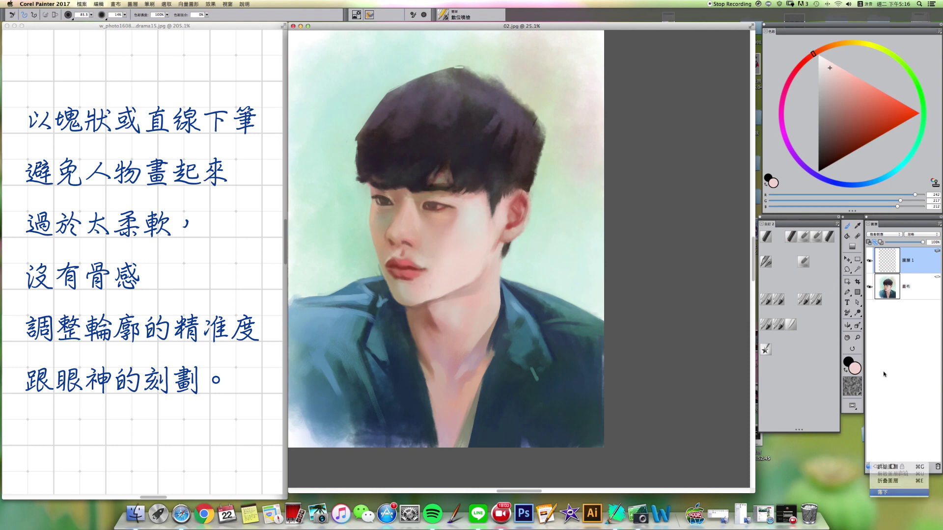
pyautogui.click(884, 492)
# - Work on the chin's lower edge with a small brush, using the sampled neck shadow shifted to a muted gray-green
pyautogui.click(804, 261)
pyautogui.press('[')
pyautogui.keyDown('alt'); pyautogui.click(424, 321); pyautogui.keyUp('alt')
pyautogui.click(879, 47)
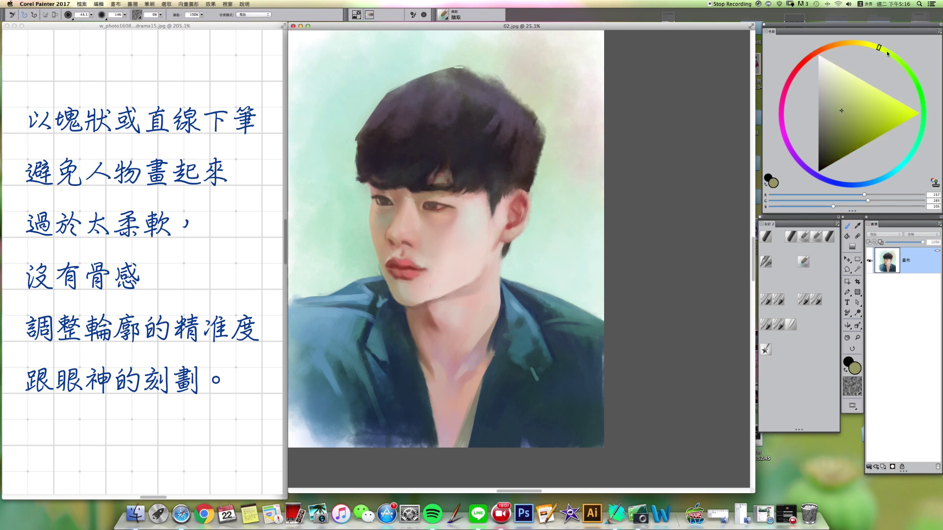
pyautogui.moveTo(826, 124); pyautogui.dragTo(826, 111)
pyautogui.moveTo(410, 292); pyautogui.dragTo(404, 286)
pyautogui.moveTo(406, 300); pyautogui.dragTo(407, 300)
pyautogui.keyDown('alt'); pyautogui.click(406, 301); pyautogui.keyUp('alt')
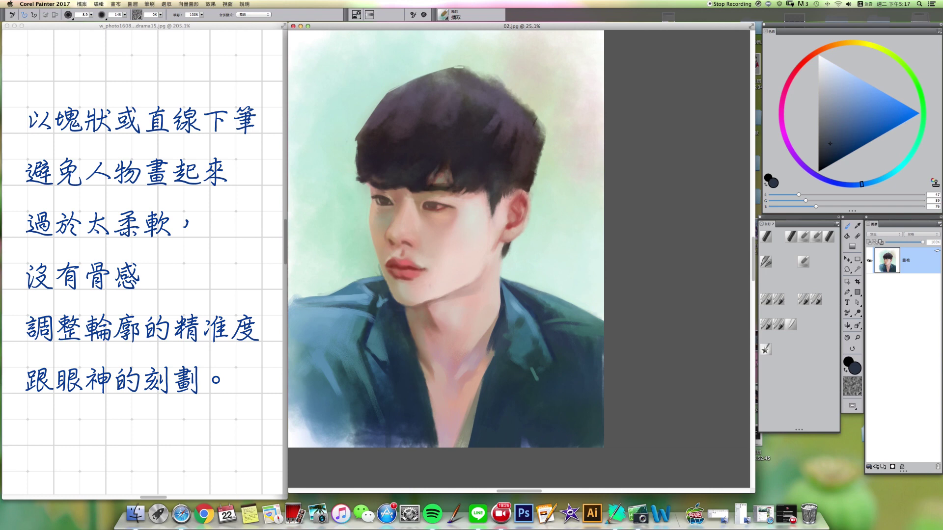
# - Shade the chin's lower contour with a darkened muted tan sampled from the chin, adjusting the brush size
pyautogui.keyDown('alt'); pyautogui.click(405, 299); pyautogui.keyUp('alt')
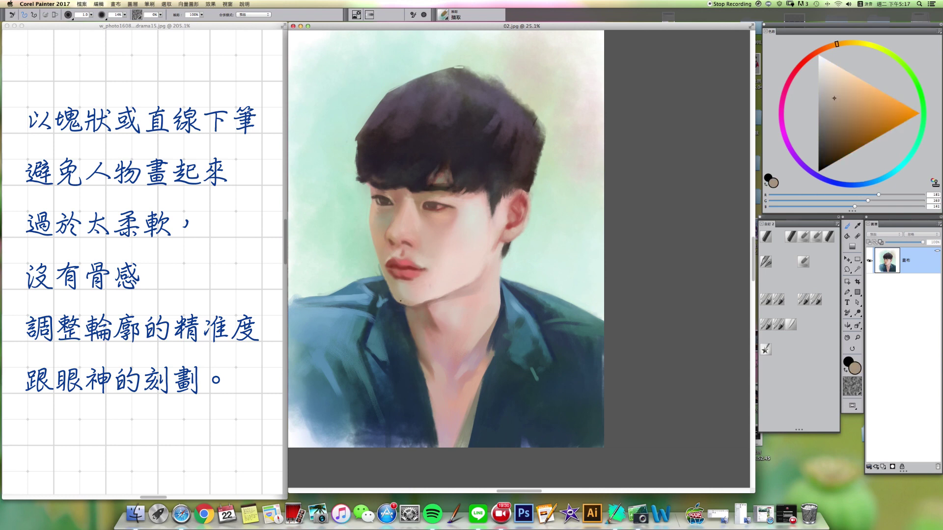
pyautogui.keyDown('alt'); pyautogui.click(400, 300); pyautogui.keyUp('alt')
pyautogui.moveTo(841, 43); pyautogui.dragTo(836, 44)
pyautogui.click(828, 110)
pyautogui.keyDown('alt'); pyautogui.keyDown('super'); pyautogui.moveTo(378, 298); pyautogui.dragTo(381, 298); pyautogui.keyUp('super'); pyautogui.keyUp('alt')
pyautogui.press(']')
pyautogui.click(790, 237)
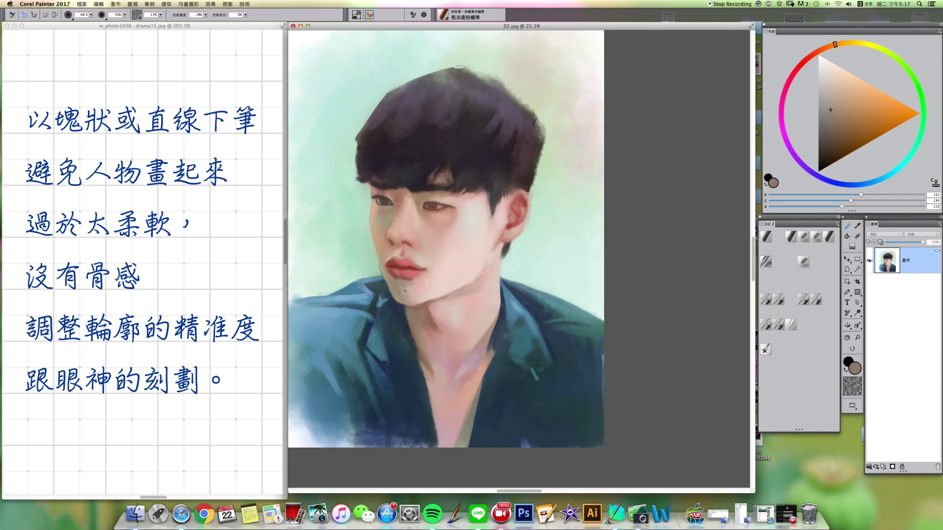
# - Paint the chin's lower contour with sampled chin tones shifted to a lighter beige and a pale pink
pyautogui.keyDown('alt'); pyautogui.click(405, 285); pyautogui.keyUp('alt')
pyautogui.click(836, 91)
pyautogui.click(833, 90)
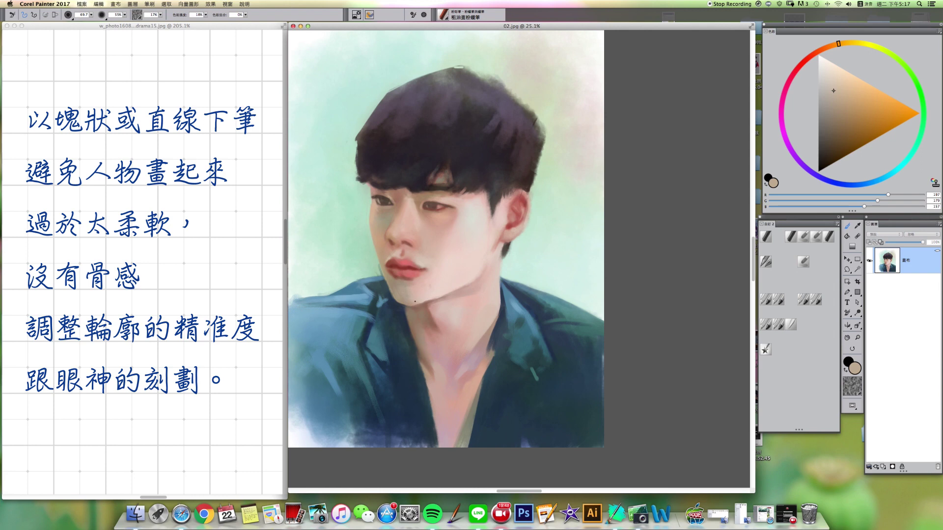
pyautogui.keyDown('alt'); pyautogui.click(423, 292); pyautogui.keyUp('alt')
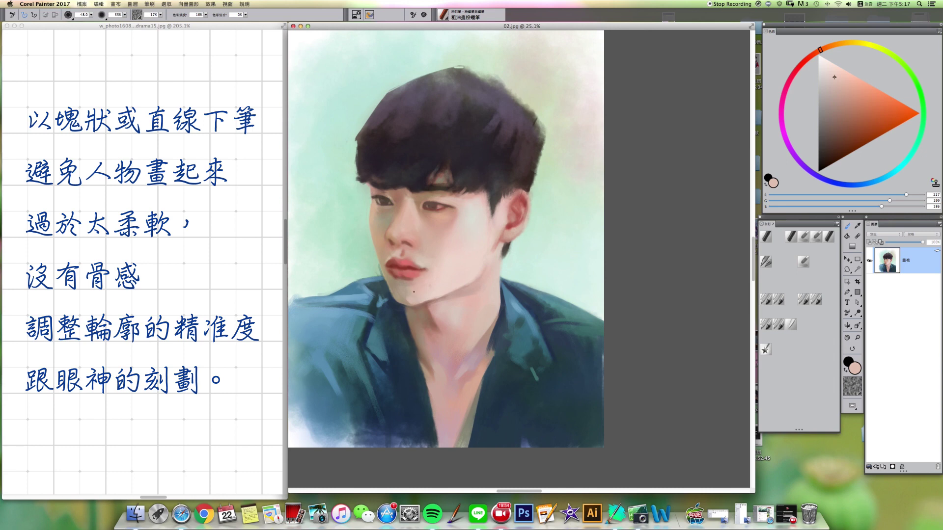
# - Refine the chin's shading below the lips with a sampled muted tan, varying the brush size
pyautogui.keyDown('alt'); pyautogui.click(406, 297); pyautogui.keyUp('alt')
pyautogui.click(831, 105)
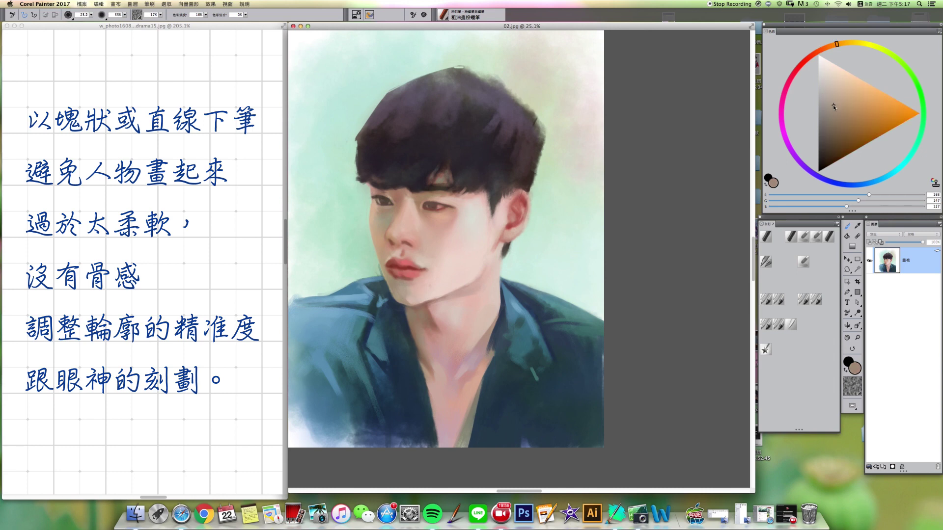
pyautogui.keyDown('alt'); pyautogui.keyDown('super'); pyautogui.moveTo(402, 290); pyautogui.dragTo(402, 294); pyautogui.keyUp('super'); pyautogui.keyUp('alt')
pyautogui.keyDown('alt'); pyautogui.click(406, 293); pyautogui.keyUp('alt')
pyautogui.press('[')
pyautogui.press(']')
pyautogui.press(']')
pyautogui.press(']')
# - Switch to the 擷取 brush at an enlarged size of 99.6, using the pale background color sampled above the hair
pyautogui.keyDown('alt'); pyautogui.click(509, 73); pyautogui.keyUp('alt')
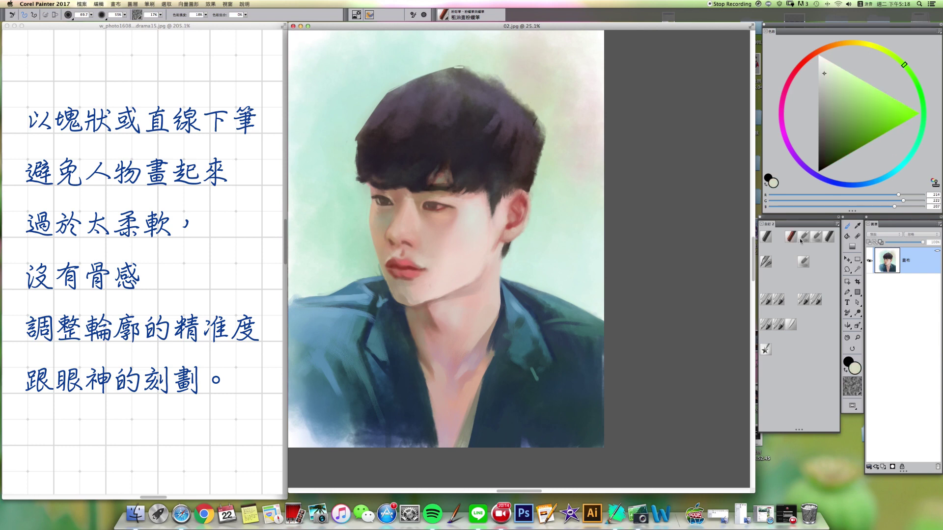
pyautogui.click(804, 264)
pyautogui.press(']')
pyautogui.press(']')
pyautogui.press(']')
pyautogui.moveTo(507, 293); pyautogui.dragTo(511, 334)
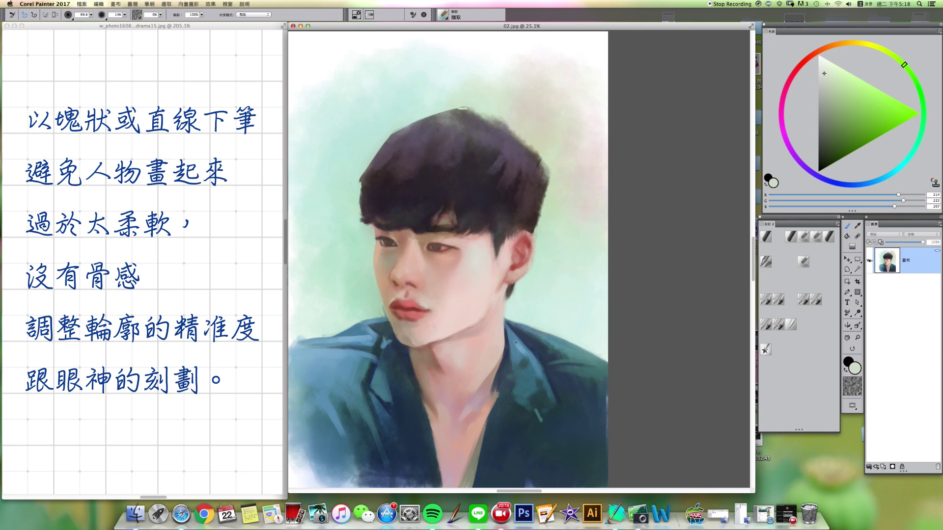
pyautogui.press('super+minus')
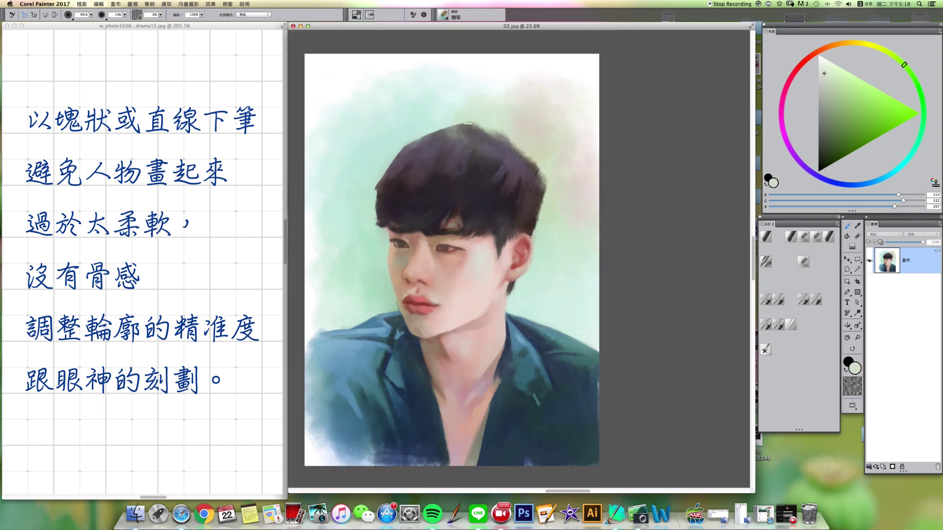
pyautogui.scroll(1, 504, 333)
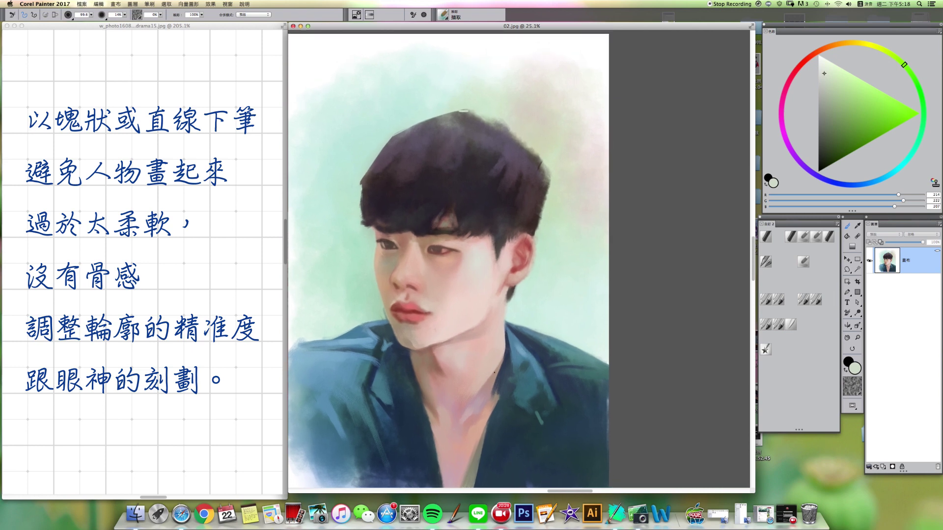
# - Show the Navigator, place it over the empty area beside the portrait, and set the canvas zoom to 24%
pyautogui.click(227, 4)
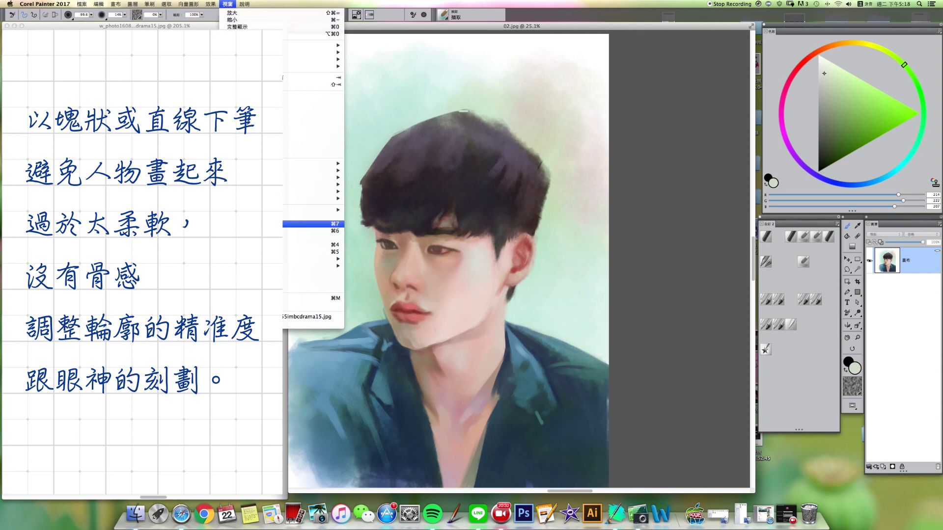
pyautogui.click(295, 224)
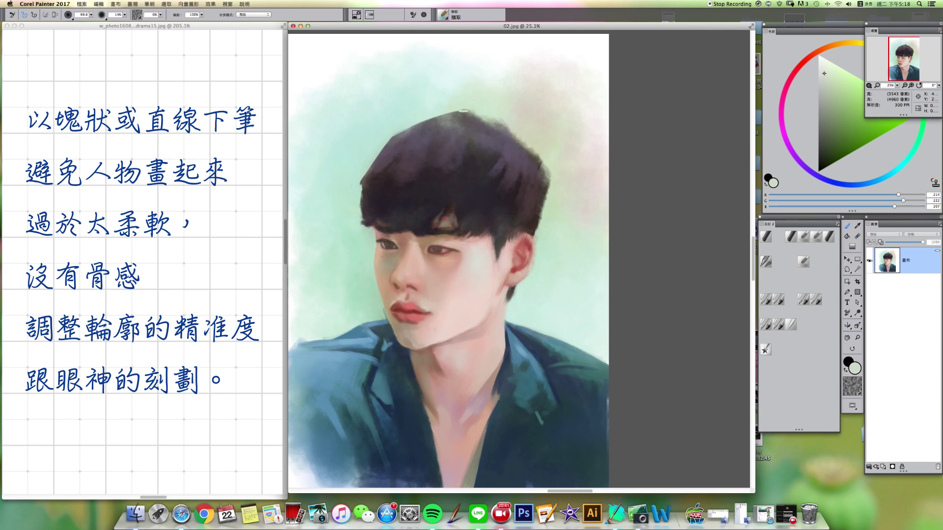
pyautogui.moveTo(895, 24); pyautogui.dragTo(676, 115)
pyautogui.click(678, 176)
pyautogui.moveTo(675, 181); pyautogui.dragTo(673, 181)
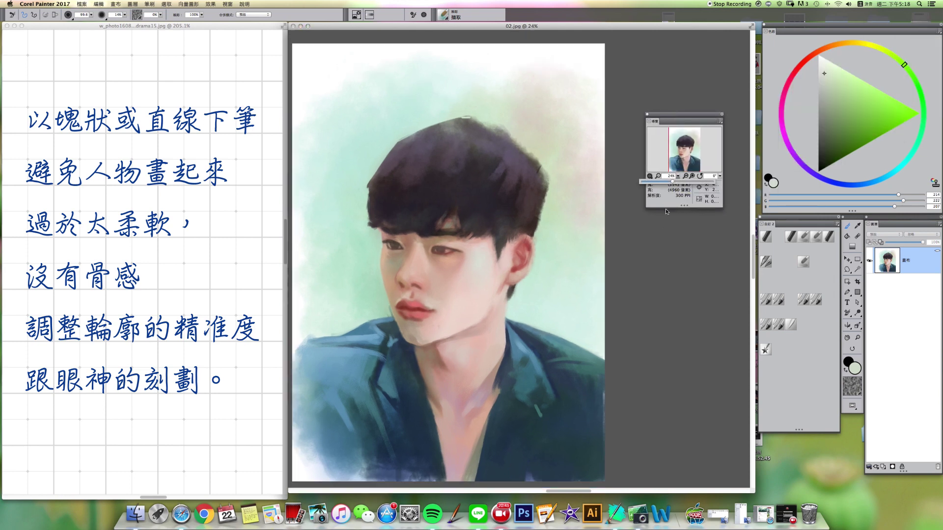
pyautogui.moveTo(700, 121); pyautogui.dragTo(713, 116)
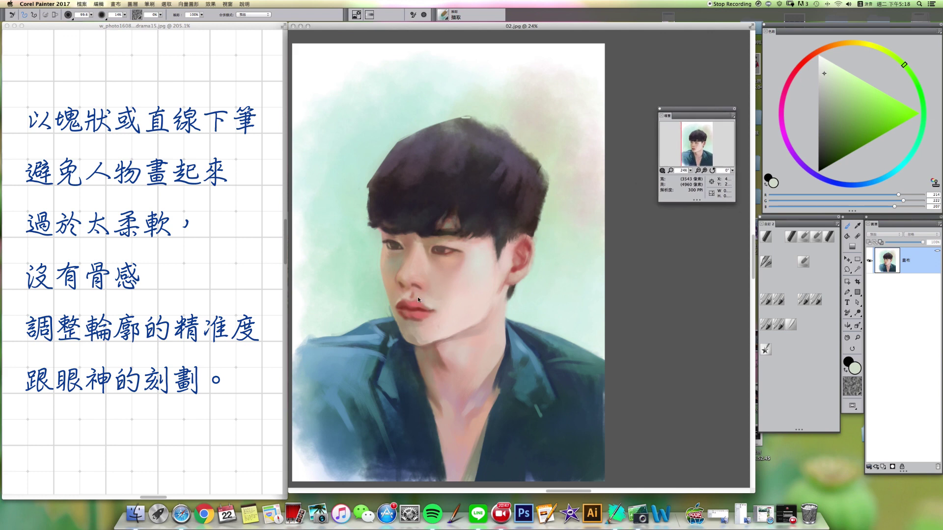
pyautogui.moveTo(505, 374); pyautogui.dragTo(501, 363)
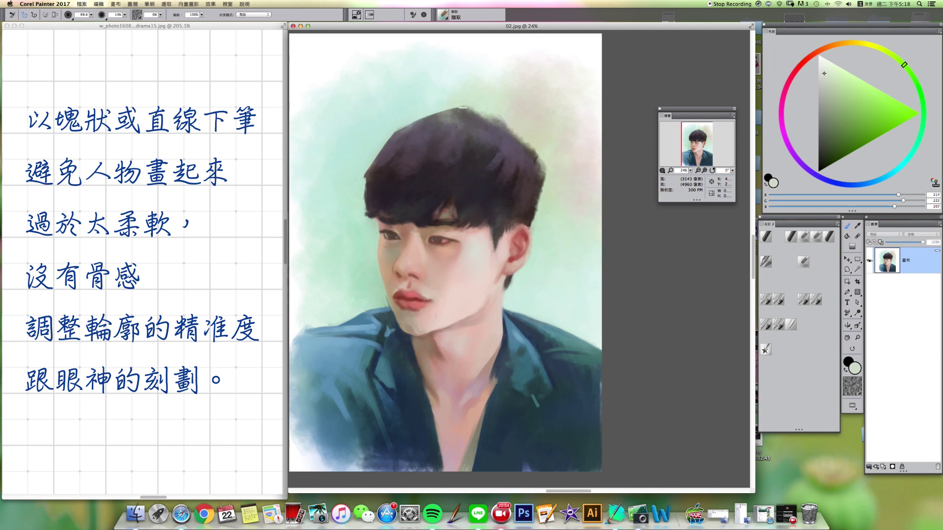
# - Trim the hair's outer contour from the crown down the ear side with pale background tones sampled nearby
pyautogui.click(769, 242)
pyautogui.keyDown('alt'); pyautogui.click(413, 113); pyautogui.keyUp('alt')
pyautogui.moveTo(397, 131); pyautogui.dragTo(444, 107)
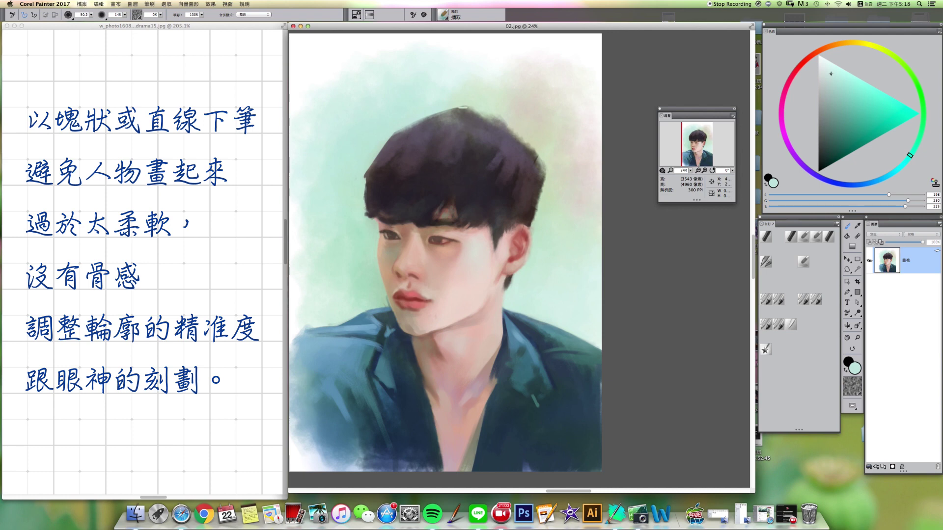
pyautogui.keyDown('alt'); pyautogui.click(469, 102); pyautogui.keyUp('alt')
pyautogui.moveTo(471, 103)
pyautogui.mouseDown()
pyautogui.moveTo(549, 169)
pyautogui.moveTo(524, 148)
pyautogui.moveTo(544, 168)
pyautogui.moveTo(536, 148)
pyautogui.moveTo(544, 177)
pyautogui.moveTo(532, 226)
pyautogui.mouseUp()
pyautogui.press('[')
# - Reshape the top contour of the hair on both sides of the crown, using sampled hair and background colors
pyautogui.keyDown('alt'); pyautogui.click(526, 188); pyautogui.keyUp('alt')
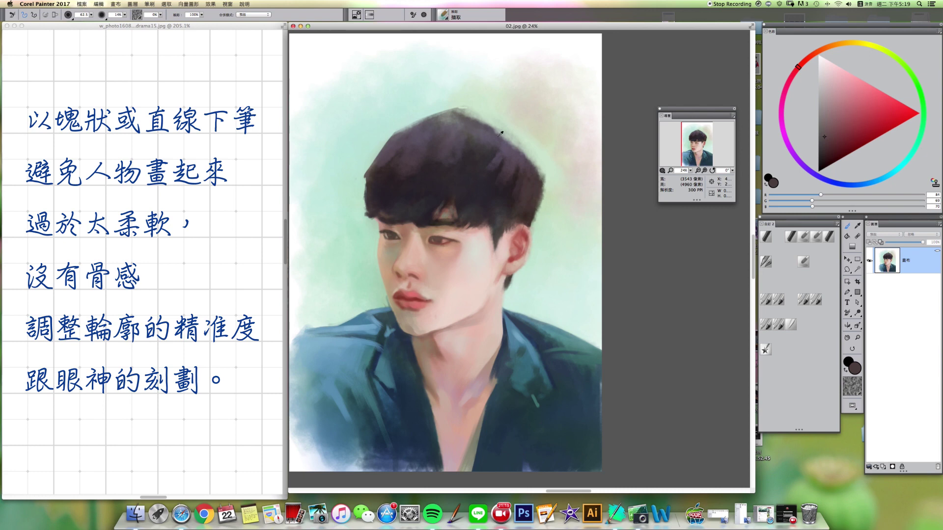
pyautogui.keyDown('alt'); pyautogui.click(470, 108); pyautogui.keyUp('alt')
pyautogui.moveTo(456, 108); pyautogui.dragTo(513, 145)
pyautogui.press(']')
pyautogui.keyDown('alt'); pyautogui.click(444, 118); pyautogui.keyUp('alt')
pyautogui.moveTo(442, 115); pyautogui.dragTo(407, 127)
# - Clean up the hair's outer edge beside the temple on the fringe side with sampled pale teal
pyautogui.keyDown('alt'); pyautogui.click(370, 154); pyautogui.keyUp('alt')
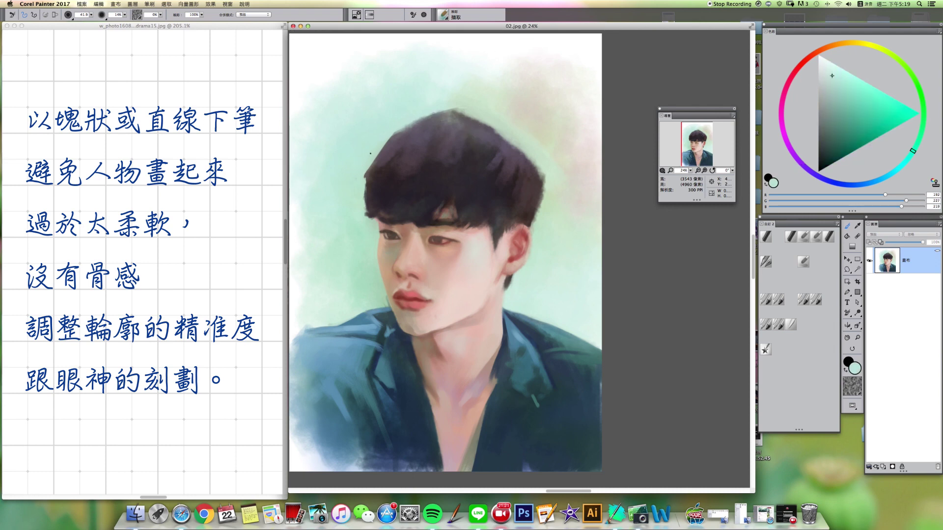
pyautogui.moveTo(374, 149)
pyautogui.mouseDown()
pyautogui.moveTo(363, 224)
pyautogui.moveTo(374, 221)
pyautogui.mouseUp()
pyautogui.keyDown('alt'); pyautogui.click(383, 201); pyautogui.keyUp('alt')
pyautogui.keyDown('alt'); pyautogui.click(369, 236); pyautogui.keyUp('alt')
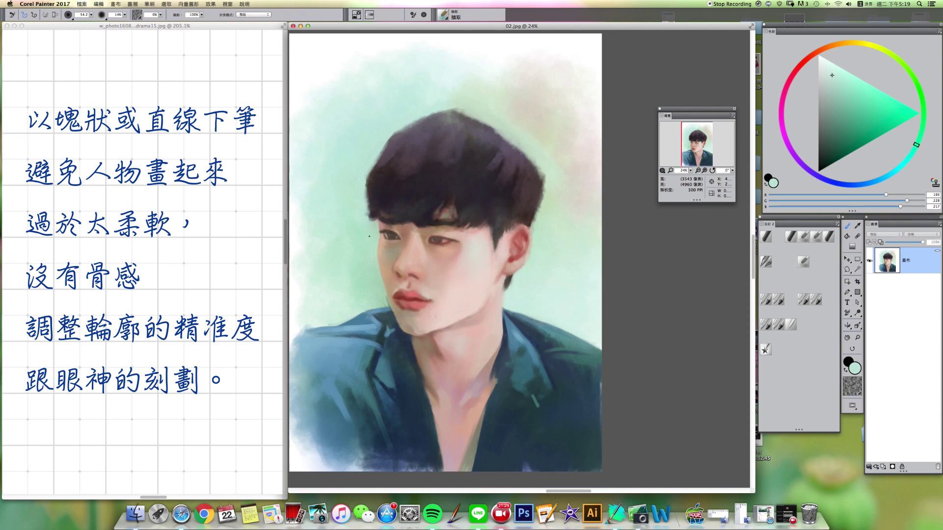
# - Paint small purple-gray wisps on the crown's slope toward the ear, blending them with sampled background and dark hair tones
pyautogui.keyDown('alt'); pyautogui.click(490, 133); pyautogui.keyUp('alt')
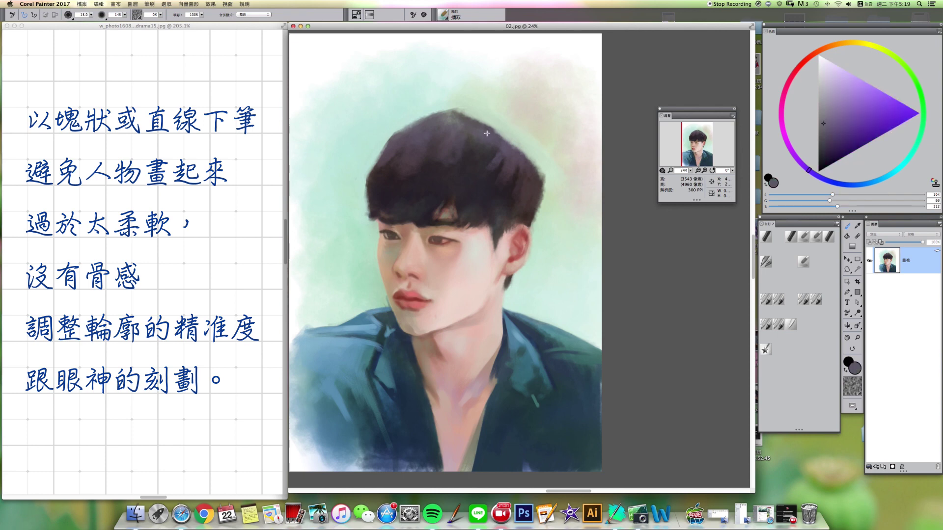
pyautogui.moveTo(492, 128); pyautogui.dragTo(480, 132)
pyautogui.press('[')
pyautogui.keyDown('alt'); pyautogui.click(510, 131); pyautogui.keyUp('alt')
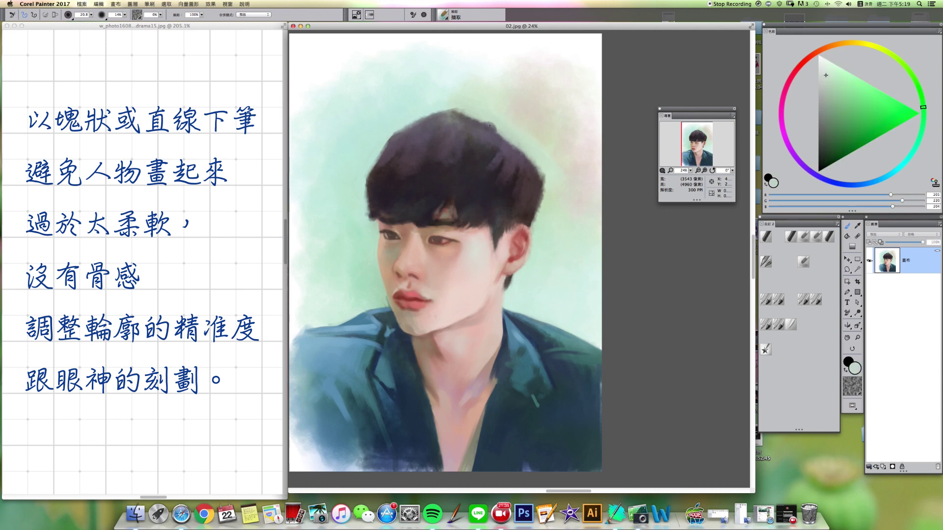
pyautogui.keyDown('alt'); pyautogui.click(491, 131); pyautogui.keyUp('alt')
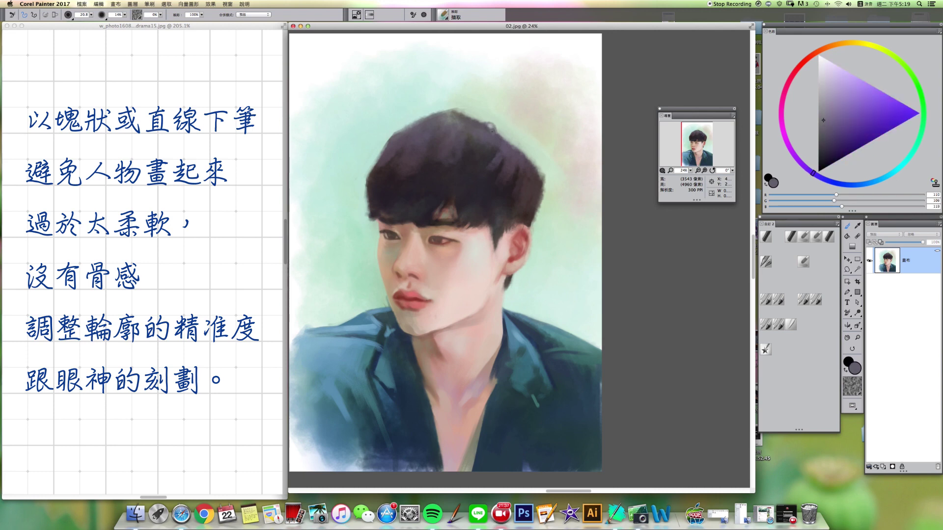
pyautogui.moveTo(483, 122)
pyautogui.mouseDown()
pyautogui.moveTo(464, 116)
pyautogui.moveTo(510, 146)
pyautogui.mouseUp()
pyautogui.keyDown('alt'); pyautogui.click(492, 154); pyautogui.keyUp('alt')
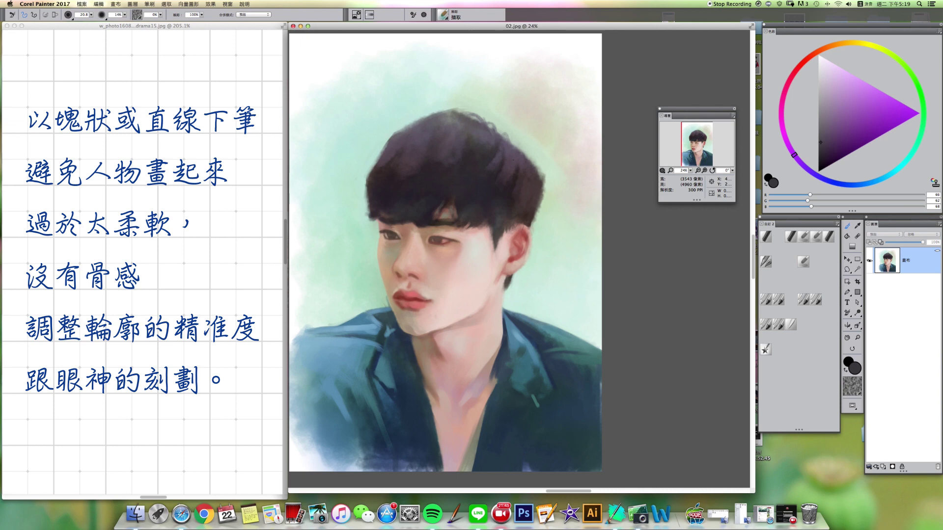
pyautogui.keyDown('alt'); pyautogui.click(510, 183); pyautogui.keyUp('alt')
pyautogui.keyDown('alt'); pyautogui.click(522, 178); pyautogui.keyUp('alt')
# - Add fine purple-gray and dark strands to the upper hair on the side away from the ear
pyautogui.keyDown('alt'); pyautogui.click(409, 132); pyautogui.keyUp('alt')
pyautogui.moveTo(414, 125); pyautogui.dragTo(388, 140)
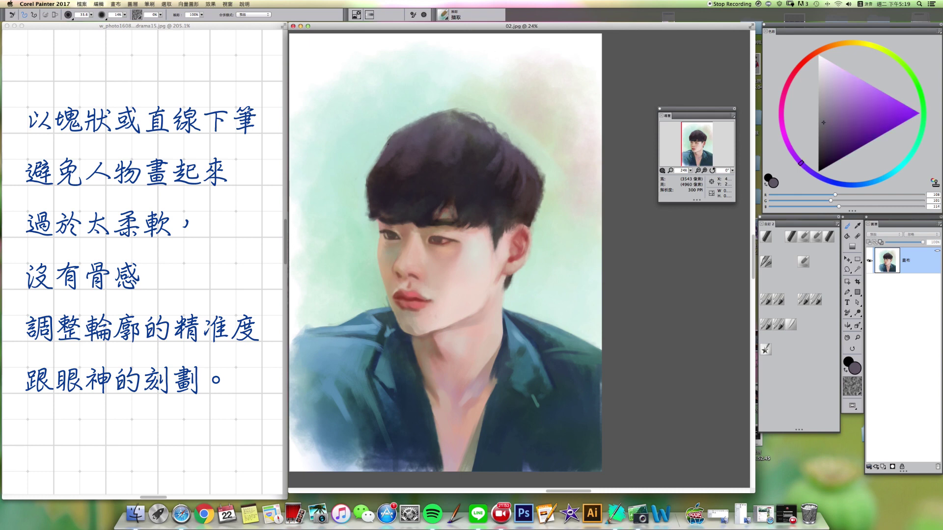
pyautogui.keyDown('alt'); pyautogui.click(405, 175); pyautogui.keyUp('alt')
pyautogui.press('[')
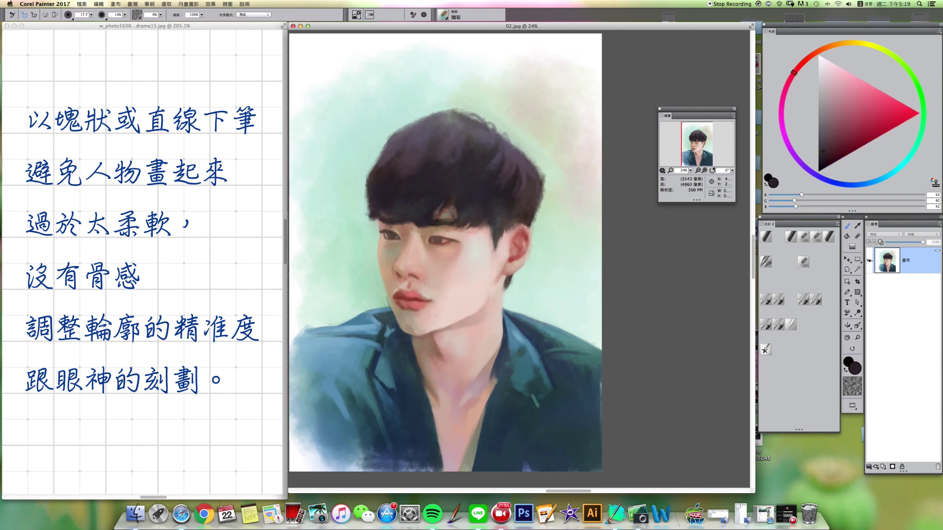
pyautogui.moveTo(406, 142); pyautogui.dragTo(418, 135)
# - Extend the strands down the hair's outer edge away from the ear, varying the brush size
pyautogui.press('[')
pyautogui.press('[')
pyautogui.press('[')
pyautogui.press('[')
pyautogui.press(']')
pyautogui.press(']')
pyautogui.press(']')
pyautogui.press(']')
pyautogui.press(']')
pyautogui.press(']')
pyautogui.press(']')
pyautogui.moveTo(377, 161); pyautogui.dragTo(371, 172)
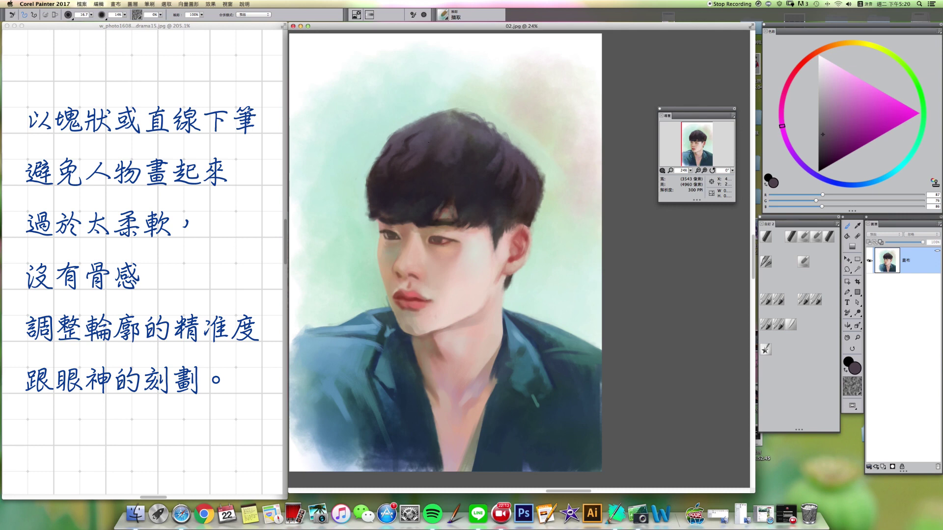
# - Paint dark gaps and purple-gray curled locks in the middle of the crown with sampled hair colors
pyautogui.keyDown('alt'); pyautogui.click(466, 149); pyautogui.keyUp('alt')
pyautogui.press(']')
pyautogui.press(']')
pyautogui.press(']')
pyautogui.moveTo(457, 141)
pyautogui.mouseDown()
pyautogui.moveTo(460, 135)
pyautogui.moveTo(461, 144)
pyautogui.mouseUp()
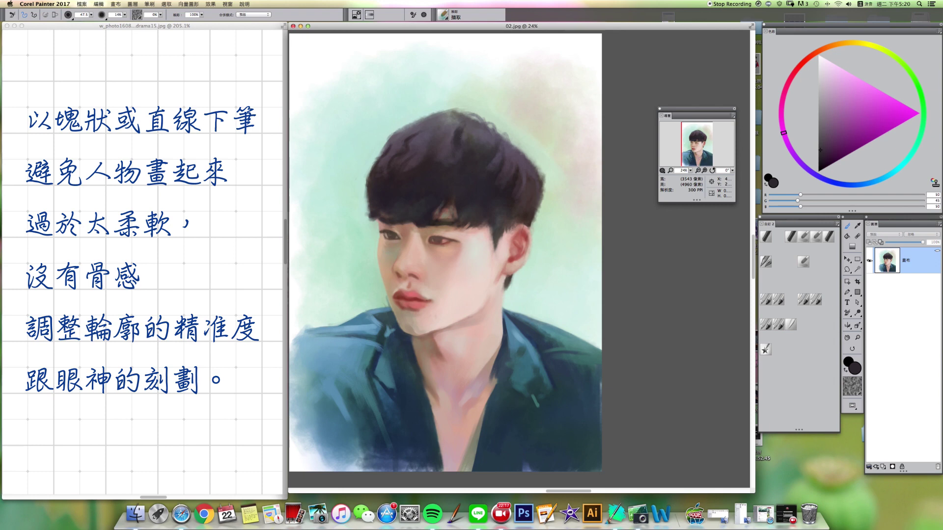
pyautogui.press('[')
pyautogui.keyDown('alt'); pyautogui.click(490, 132); pyautogui.keyUp('alt')
pyautogui.press('[')
pyautogui.moveTo(474, 147); pyautogui.dragTo(465, 167)
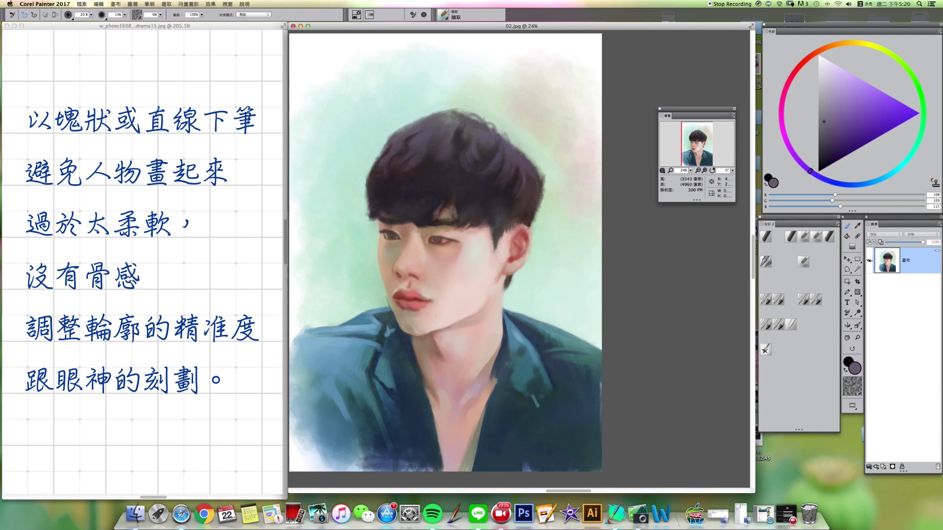
# - Deepen the hair above the ear and fill both outer side edges with sampled dark purple tones
pyautogui.keyDown('alt'); pyautogui.click(485, 180); pyautogui.keyUp('alt')
pyautogui.moveTo(484, 184); pyautogui.dragTo(495, 182)
pyautogui.keyDown('alt'); pyautogui.click(503, 184); pyautogui.keyUp('alt')
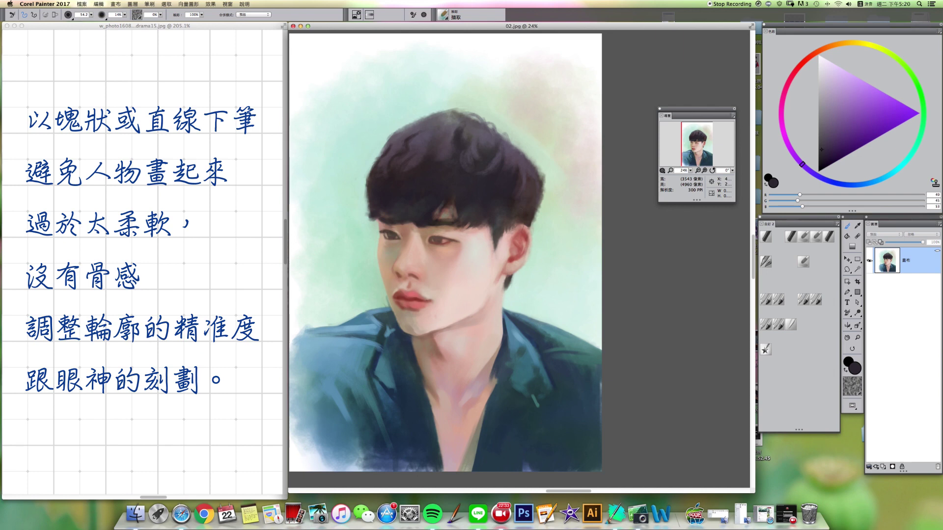
pyautogui.moveTo(539, 199); pyautogui.dragTo(538, 206)
pyautogui.keyDown('alt'); pyautogui.keyDown('super'); pyautogui.click(528, 170); pyautogui.keyUp('super'); pyautogui.keyUp('alt')
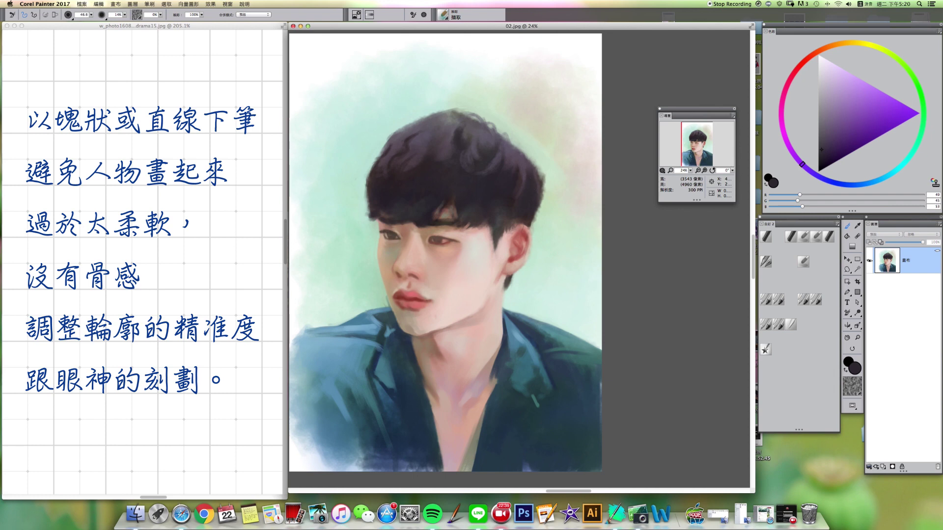
pyautogui.moveTo(538, 173); pyautogui.dragTo(541, 180)
pyautogui.keyDown('alt'); pyautogui.click(370, 187); pyautogui.keyUp('alt')
pyautogui.moveTo(366, 182); pyautogui.dragTo(369, 213)
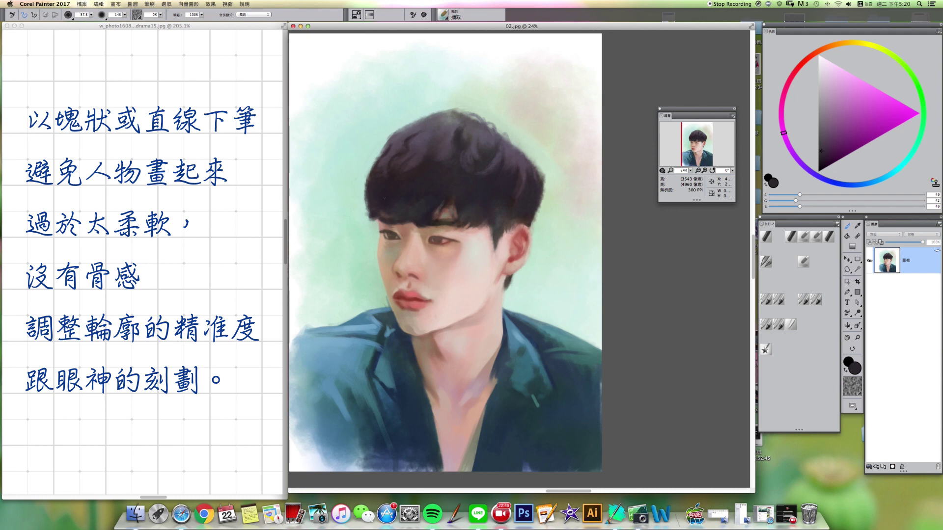
# - Refine the fringe's lower edge across the forehead using sampled dark hair and skin tones
pyautogui.keyDown('alt'); pyautogui.click(415, 226); pyautogui.keyUp('alt')
pyautogui.keyDown('alt'); pyautogui.click(419, 225); pyautogui.keyUp('alt')
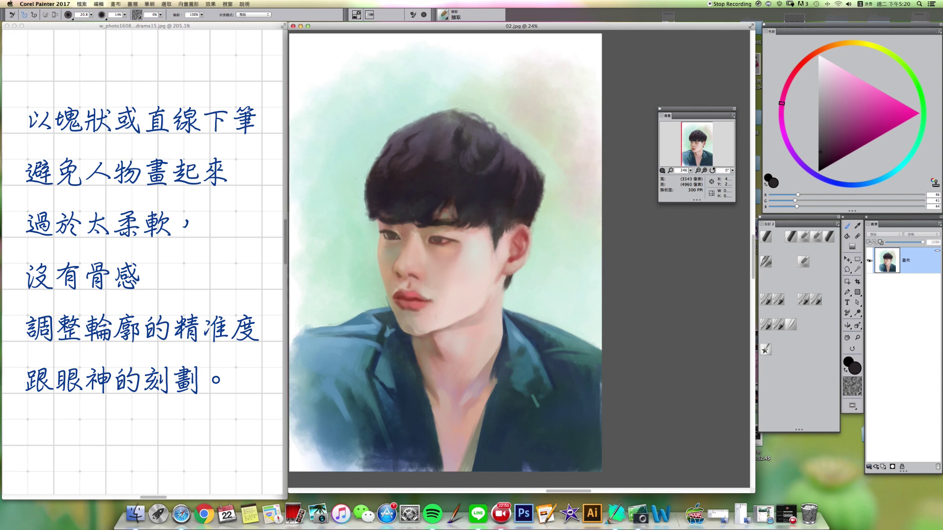
pyautogui.keyDown('alt'); pyautogui.click(385, 218); pyautogui.keyUp('alt')
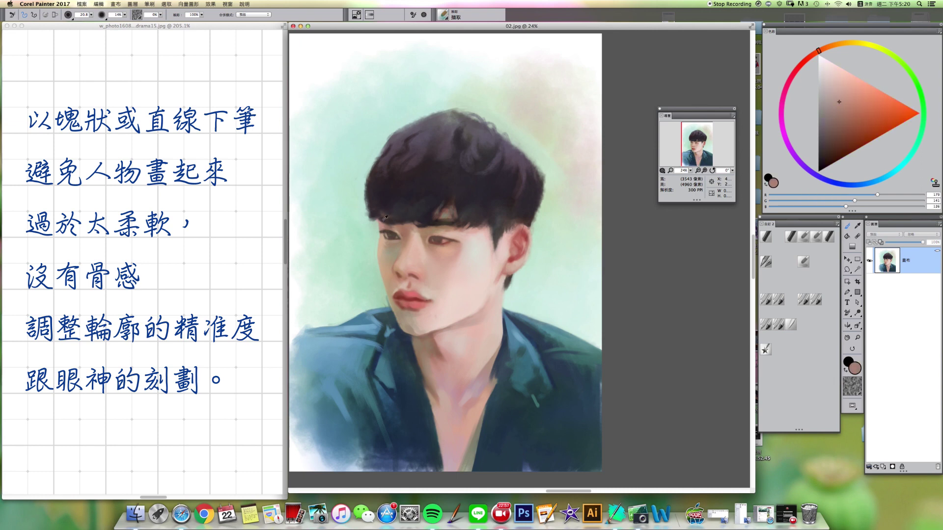
pyautogui.keyDown('alt'); pyautogui.click(482, 230); pyautogui.keyUp('alt')
pyautogui.keyDown('alt'); pyautogui.click(477, 233); pyautogui.keyUp('alt')
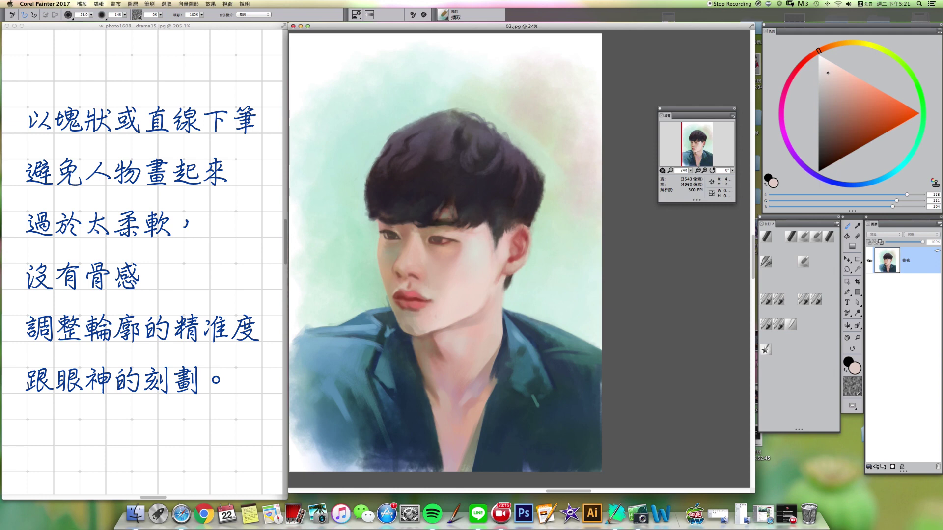
pyautogui.keyDown('alt'); pyautogui.click(522, 215); pyautogui.keyUp('alt')
pyautogui.press(']')
pyautogui.press('super+z')
# - Refine the ear's inner folds and outer rim with the pastel brush, using sampled hair, red and pale skin tones
pyautogui.click(791, 237)
pyautogui.keyDown('alt'); pyautogui.click(528, 220); pyautogui.keyUp('alt')
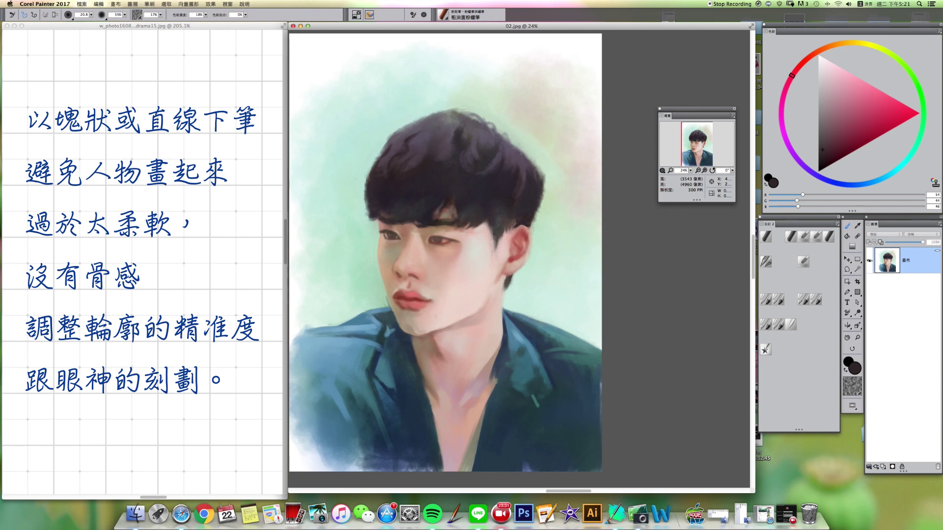
pyautogui.keyDown('alt'); pyautogui.click(509, 239); pyautogui.keyUp('alt')
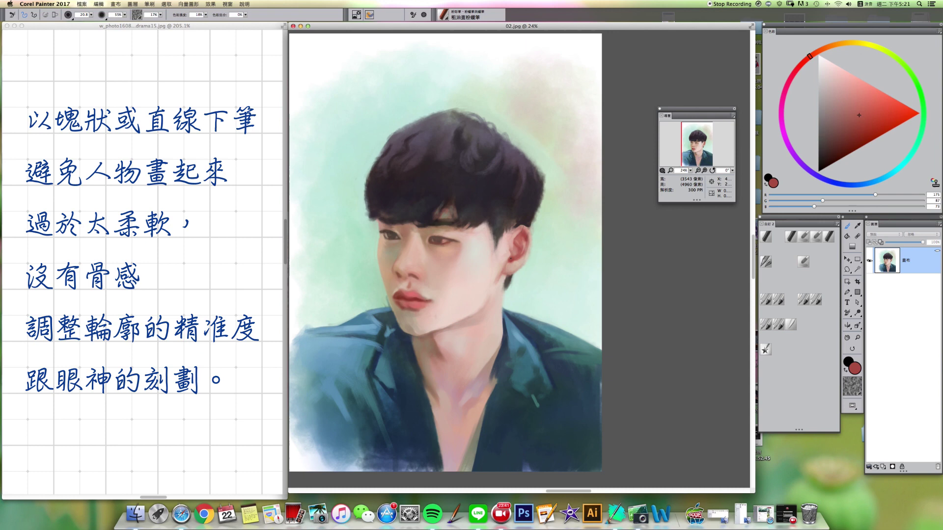
pyautogui.keyDown('alt'); pyautogui.click(507, 255); pyautogui.keyUp('alt')
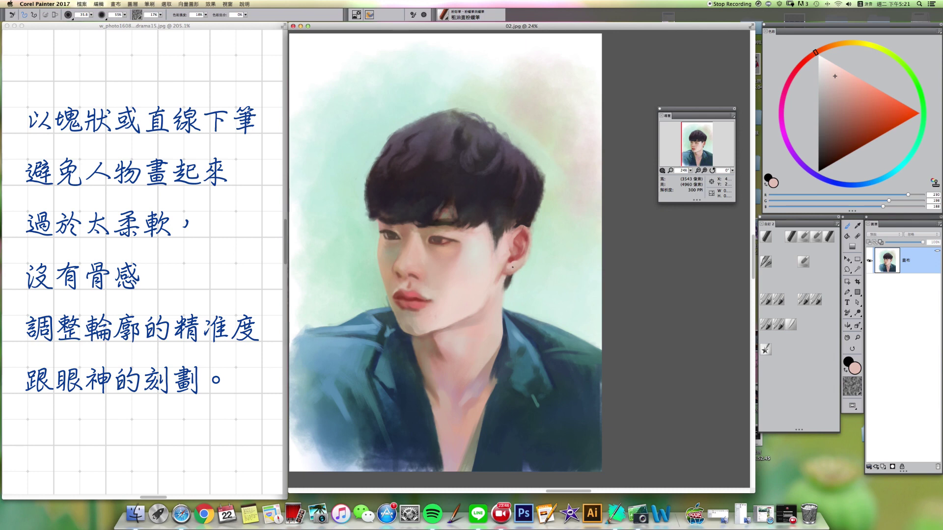
pyautogui.moveTo(525, 256); pyautogui.dragTo(523, 259)
pyautogui.keyDown('alt'); pyautogui.click(515, 245); pyautogui.keyUp('alt')
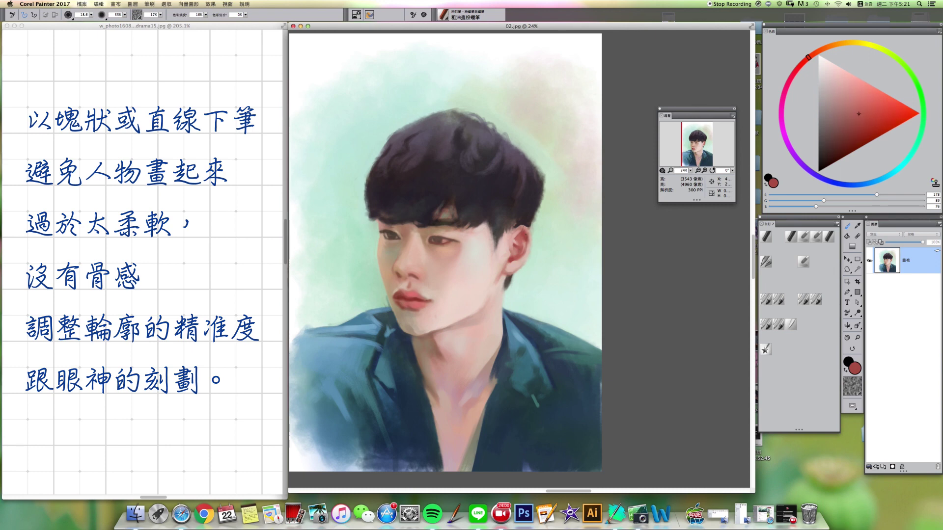
# - Touch up the top of the ear and the earlobe with sampled pink and light skin tones
pyautogui.keyDown('alt'); pyautogui.click(522, 228); pyautogui.keyUp('alt')
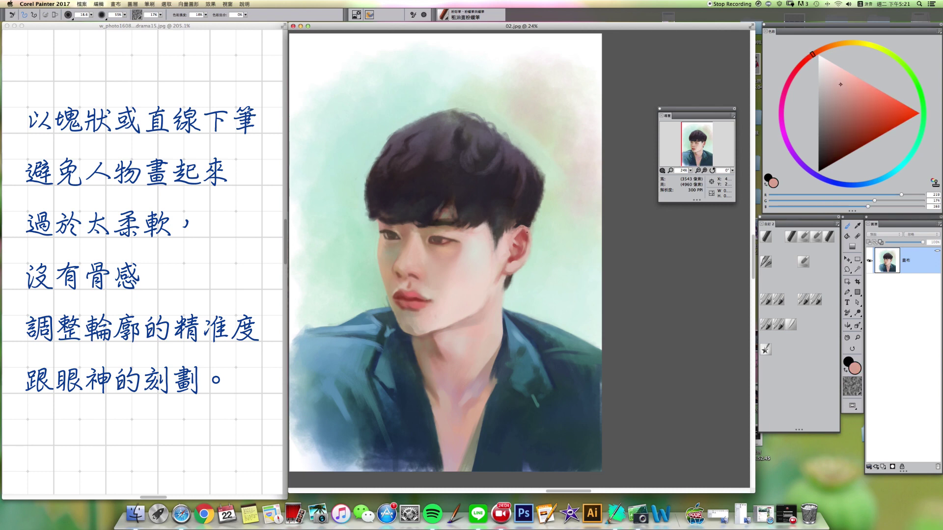
pyautogui.keyDown('alt'); pyautogui.click(529, 231); pyautogui.keyUp('alt')
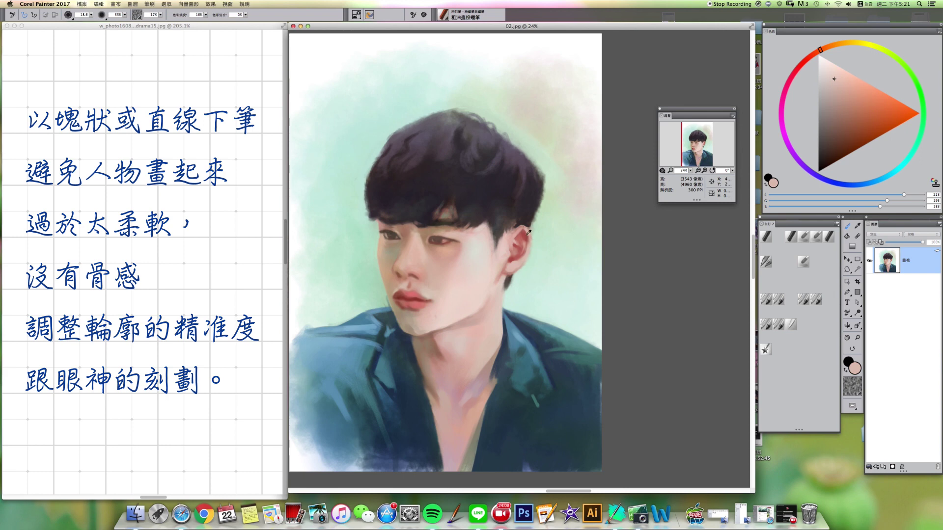
pyautogui.keyDown('alt'); pyautogui.click(524, 234); pyautogui.keyUp('alt')
pyautogui.keyDown('alt'); pyautogui.click(523, 237); pyautogui.keyUp('alt')
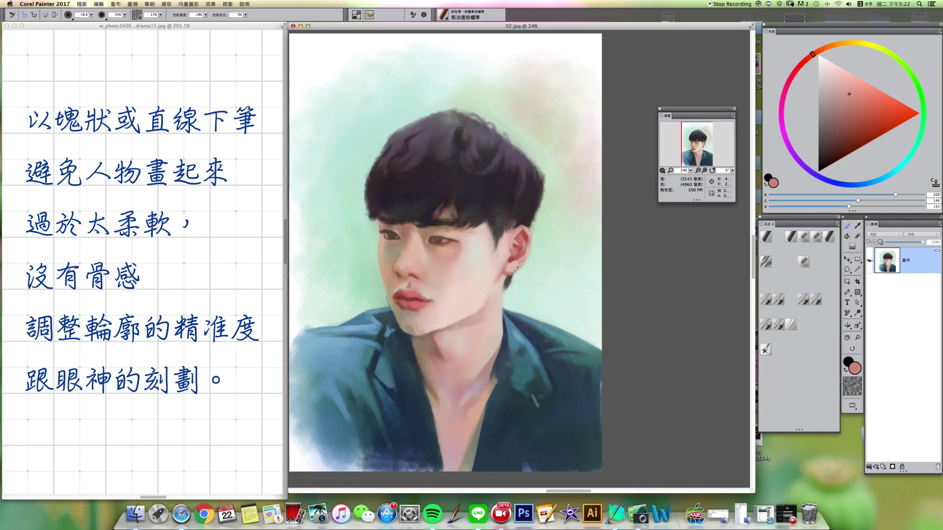
pyautogui.keyDown('alt'); pyautogui.click(513, 272); pyautogui.keyUp('alt')
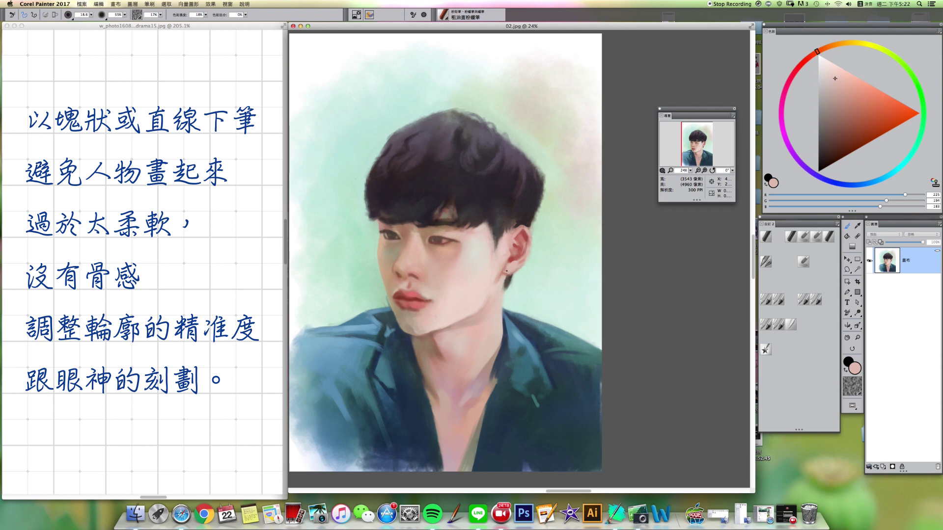
# - Paint the jawline and upper neck below the ear with a larger brush and sampled skin tones
pyautogui.keyDown('alt'); pyautogui.click(499, 264); pyautogui.keyUp('alt')
pyautogui.press(']')
pyautogui.moveTo(486, 305); pyautogui.dragTo(484, 323)
pyautogui.keyDown('alt'); pyautogui.click(480, 323); pyautogui.keyUp('alt')
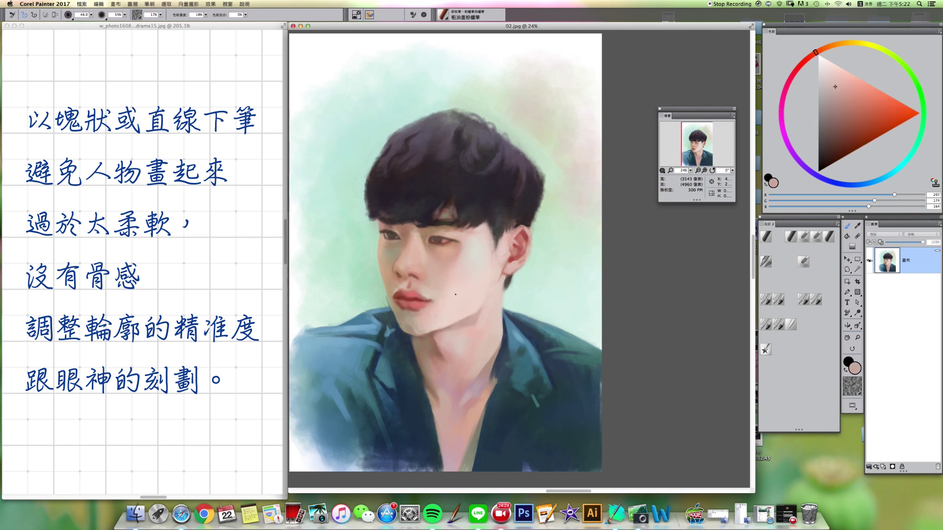
pyautogui.keyDown('alt'); pyautogui.click(490, 324); pyautogui.keyUp('alt')
pyautogui.keyDown('alt'); pyautogui.click(489, 312); pyautogui.keyUp('alt')
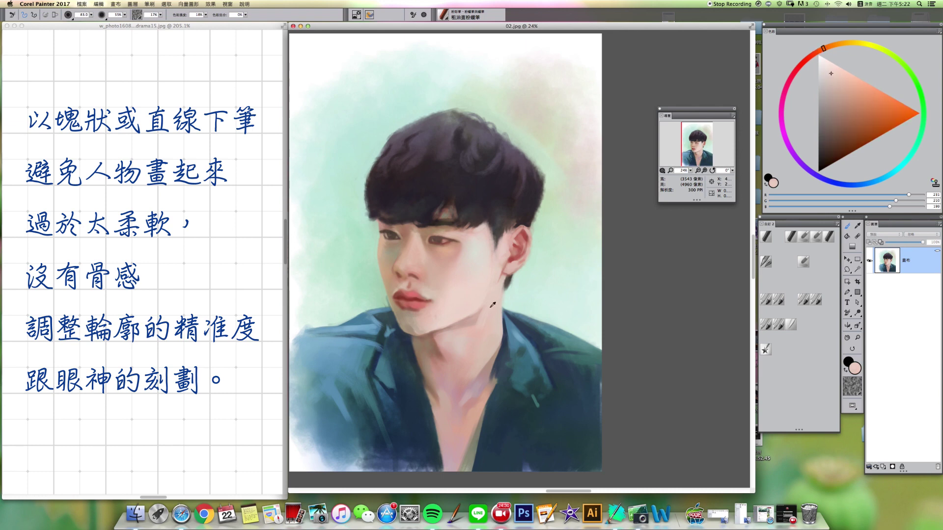
pyautogui.moveTo(478, 334); pyautogui.dragTo(474, 335)
# - Soften the neck tones with an enlarged Just Add Water blender
pyautogui.click(778, 324)
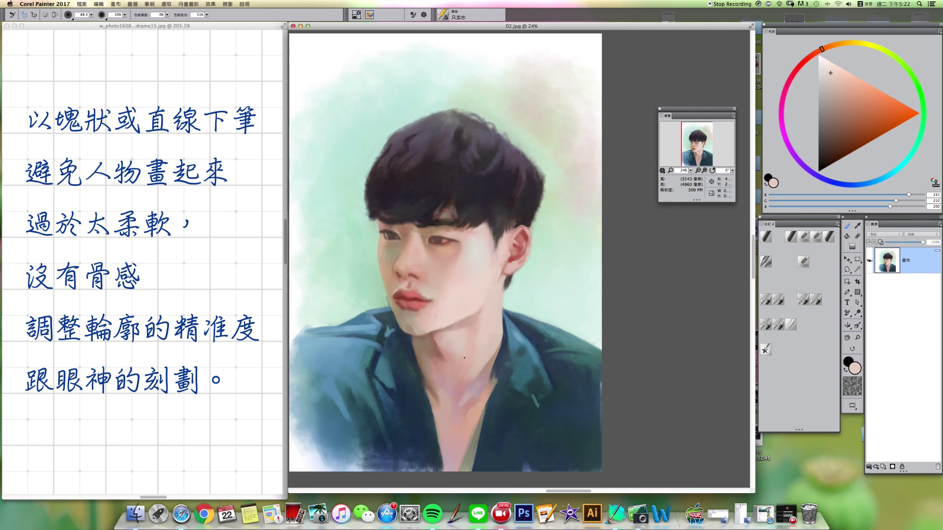
pyautogui.press(']')
pyautogui.press(']')
# - Tint the shadowed neck beside the collar with a sampled skin tone and a muted yellow-green
pyautogui.click(803, 266)
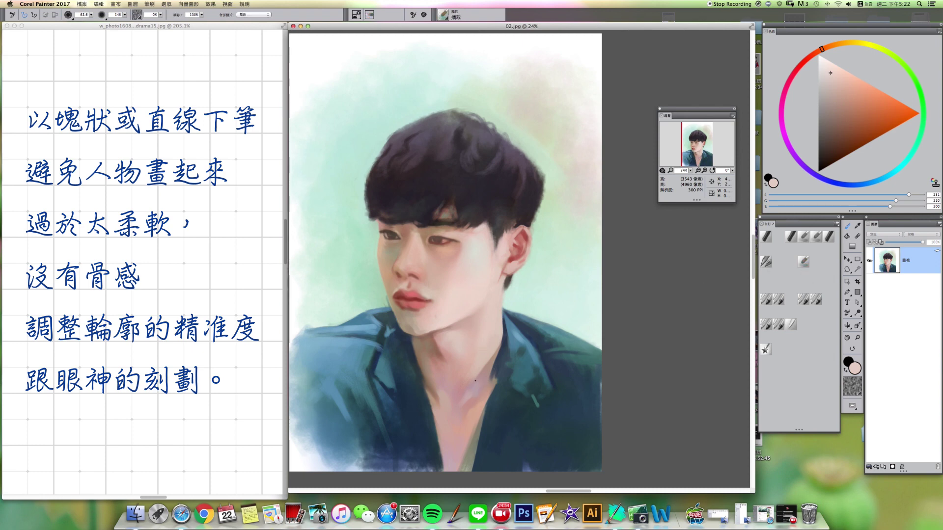
pyautogui.keyDown('alt'); pyautogui.click(488, 373); pyautogui.keyUp('alt')
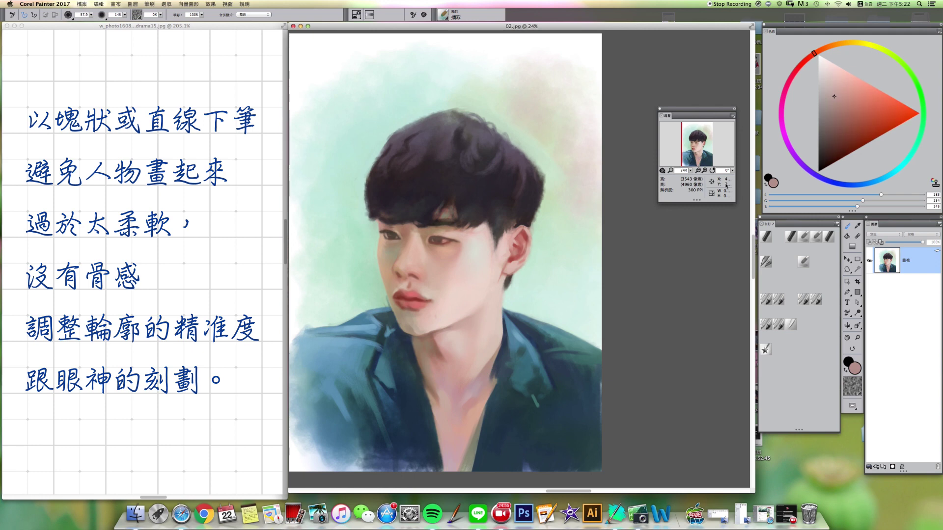
pyautogui.click(873, 45)
pyautogui.click(826, 91)
pyautogui.moveTo(476, 364); pyautogui.dragTo(491, 366)
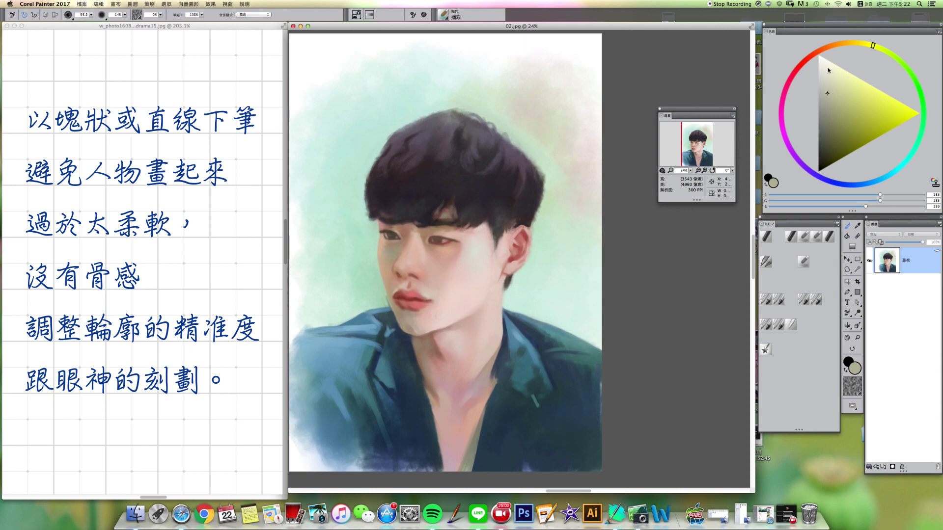
pyautogui.keyDown('alt'); pyautogui.keyDown('super'); pyautogui.click(497, 372); pyautogui.keyUp('super'); pyautogui.keyUp('alt')
# - Blend the jacket fabric beside the open collar with Just Add Water and rework it with the pastel brush
pyautogui.click(781, 325)
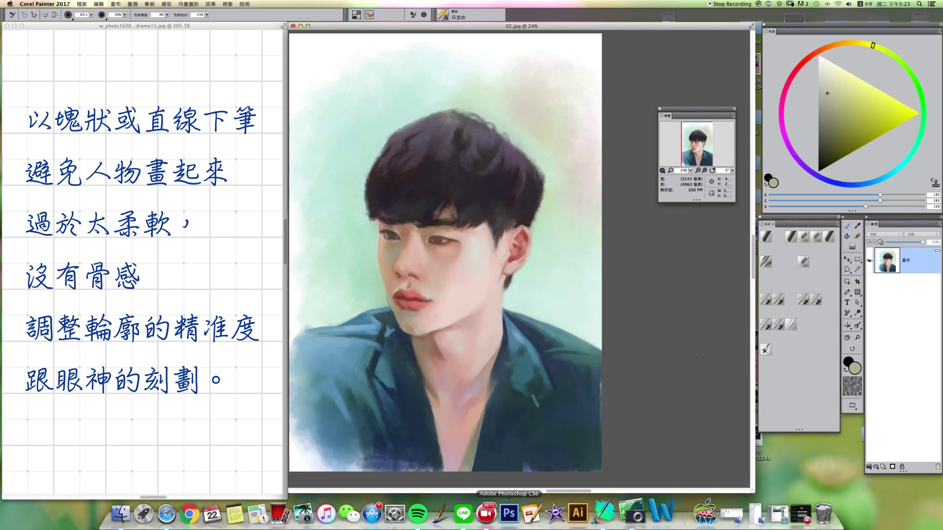
pyautogui.moveTo(397, 366); pyautogui.dragTo(390, 371)
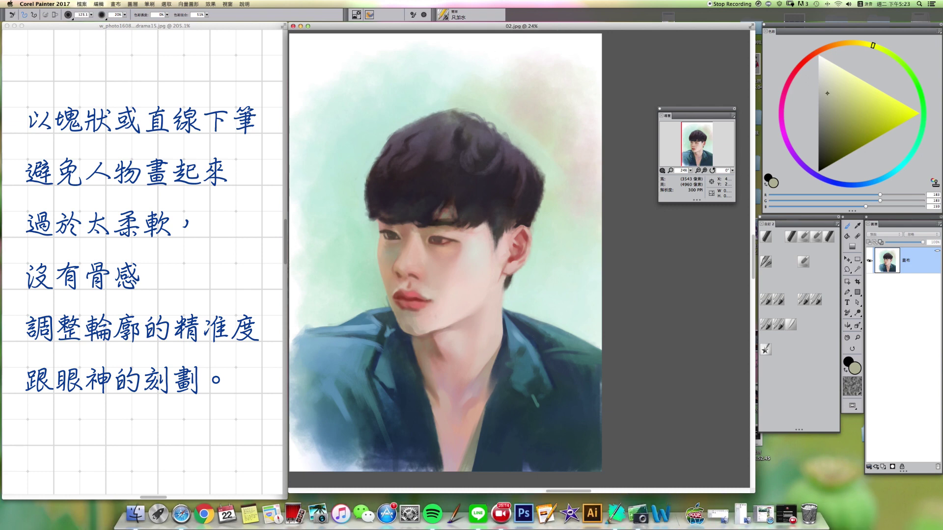
pyautogui.click(791, 236)
pyautogui.moveTo(399, 358); pyautogui.dragTo(402, 357)
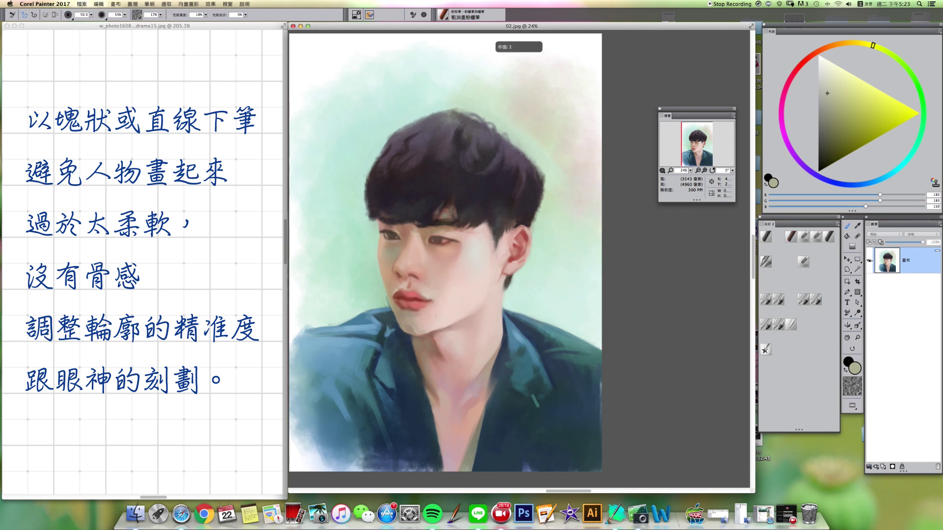
pyautogui.click(789, 324)
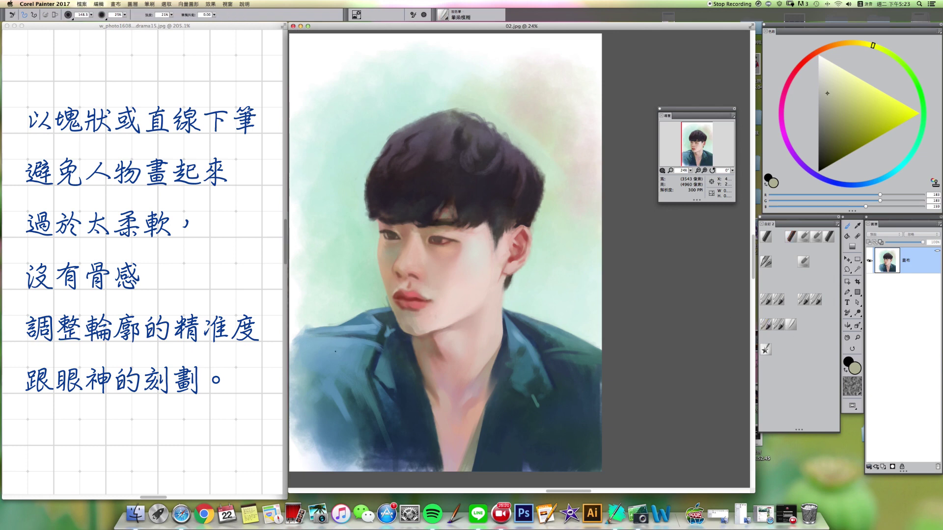
pyautogui.press(']')
pyautogui.press('super+z')
# - Paint fine dark navy fold lines along the lapel on the shoulder nearer the chin, using a small pastel brush
pyautogui.click(794, 240)
pyautogui.click(863, 184)
pyautogui.click(840, 152)
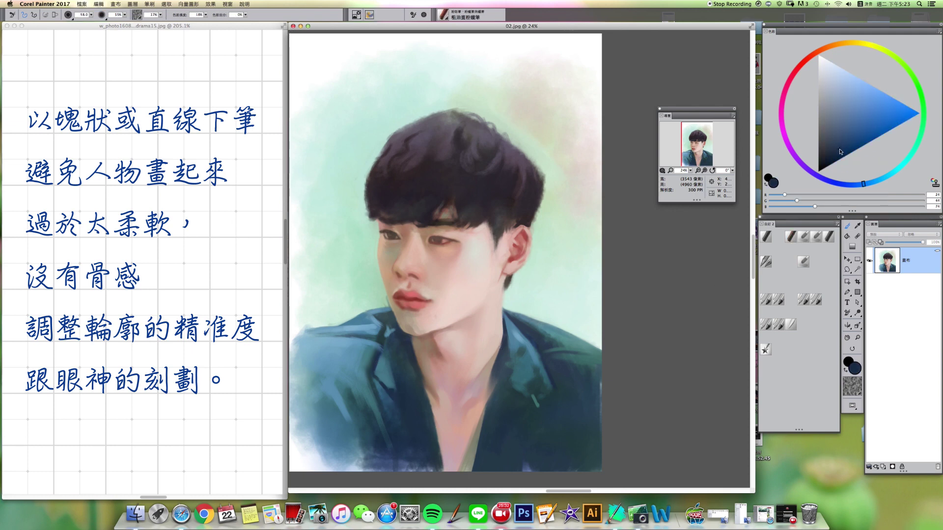
pyautogui.press('[')
pyautogui.press('[')
pyautogui.press('[')
pyautogui.press('[')
pyautogui.press('[')
pyautogui.moveTo(375, 388); pyautogui.dragTo(378, 398)
pyautogui.press(']')
pyautogui.moveTo(374, 396); pyautogui.dragTo(376, 402)
# - Add small teal highlights beside the dark lapel fold with colors sampled from the jacket
pyautogui.keyDown('alt'); pyautogui.click(372, 403); pyautogui.keyUp('alt')
pyautogui.press('[')
pyautogui.press('[')
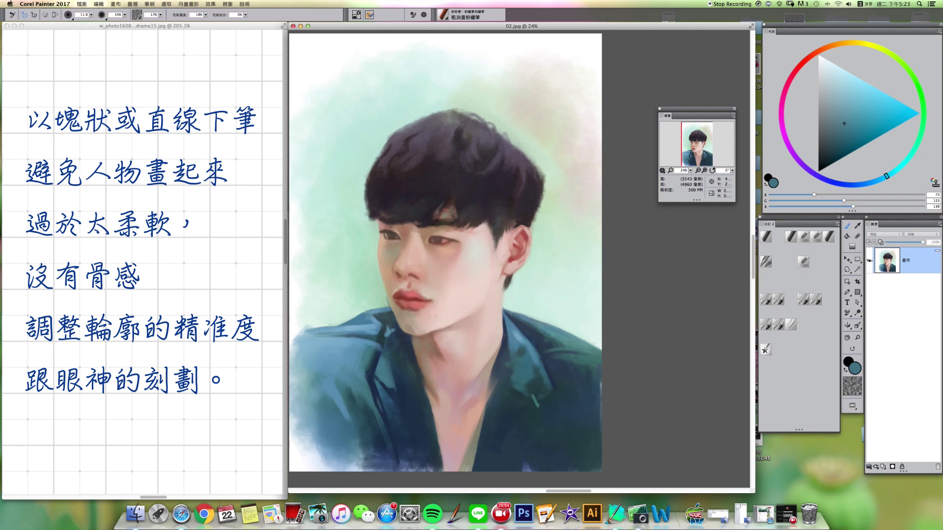
pyautogui.keyDown('alt'); pyautogui.click(362, 399); pyautogui.keyUp('alt')
pyautogui.moveTo(363, 402); pyautogui.dragTo(366, 404)
pyautogui.keyDown('alt'); pyautogui.click(355, 395); pyautogui.keyUp('alt')
# - Lighten the outer shoulder and sleeve on the lighter side of the jacket with broad pale blue strokes
pyautogui.keyDown('alt'); pyautogui.click(298, 328); pyautogui.keyUp('alt')
pyautogui.moveTo(299, 334); pyautogui.dragTo(305, 342)
pyautogui.keyDown('alt'); pyautogui.click(320, 349); pyautogui.keyUp('alt')
pyautogui.moveTo(855, 104); pyautogui.dragTo(843, 80)
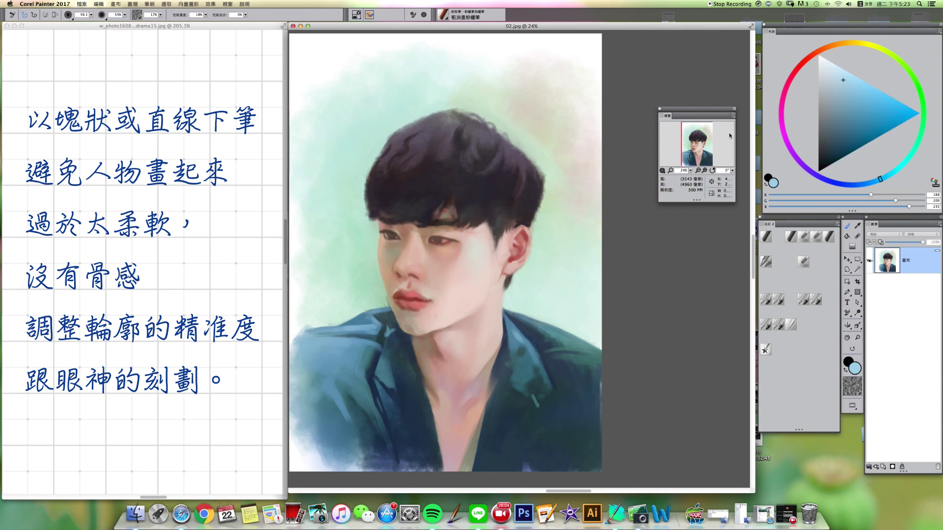
pyautogui.moveTo(302, 335)
pyautogui.mouseDown()
pyautogui.moveTo(327, 373)
pyautogui.moveTo(300, 342)
pyautogui.moveTo(299, 361)
pyautogui.moveTo(316, 374)
pyautogui.moveTo(290, 337)
pyautogui.mouseUp()
pyautogui.moveTo(324, 379)
pyautogui.mouseDown()
pyautogui.moveTo(307, 354)
pyautogui.moveTo(311, 384)
pyautogui.mouseUp()
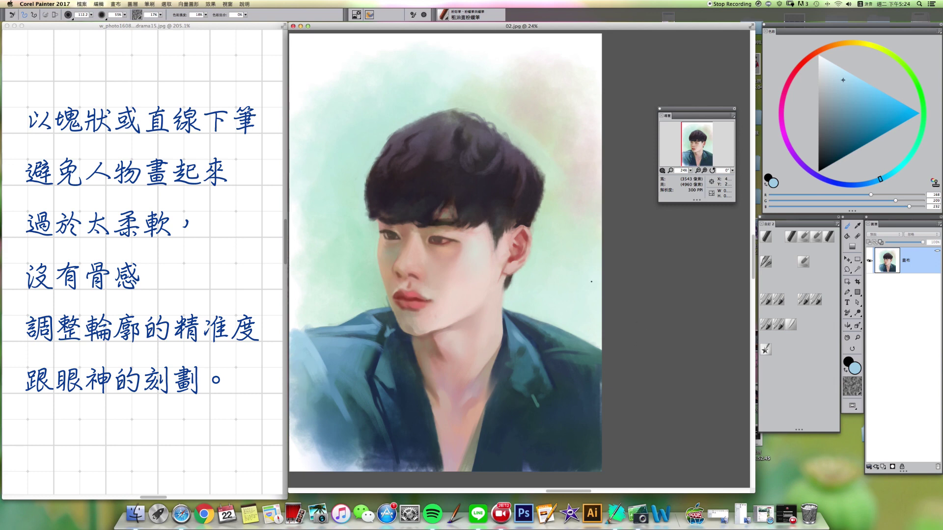
# - Darken the jacket's lower edge below the lighter sleeve with sampled navy and broad strokes of an enlarged brush
pyautogui.press('[')
pyautogui.press('[')
pyautogui.keyDown('alt'); pyautogui.click(417, 433); pyautogui.keyUp('alt')
pyautogui.moveTo(409, 454)
pyautogui.mouseDown()
pyautogui.moveTo(425, 468)
pyautogui.moveTo(351, 460)
pyautogui.moveTo(349, 447)
pyautogui.moveTo(339, 464)
pyautogui.mouseUp()
pyautogui.press(']')
pyautogui.press(']')
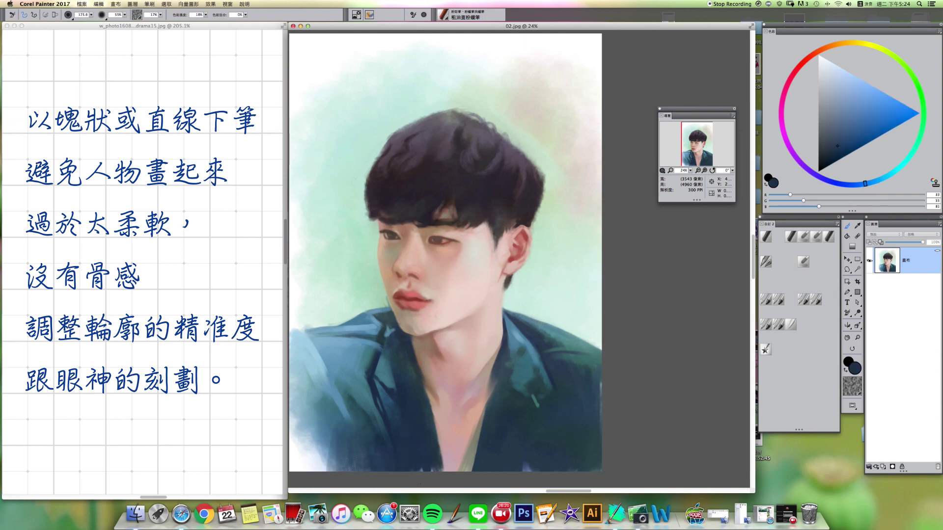
pyautogui.moveTo(430, 464); pyautogui.dragTo(433, 469)
pyautogui.press(']')
pyautogui.press(']')
pyautogui.press(']')
pyautogui.press(']')
pyautogui.press(']')
# - Paint the inner edge of the collar below the ear with a darker navy, varying the brush size
pyautogui.click(872, 182)
pyautogui.moveTo(838, 147); pyautogui.dragTo(835, 158)
pyautogui.press('[')
pyautogui.press('[')
pyautogui.press('[')
pyautogui.moveTo(500, 386); pyautogui.dragTo(503, 349)
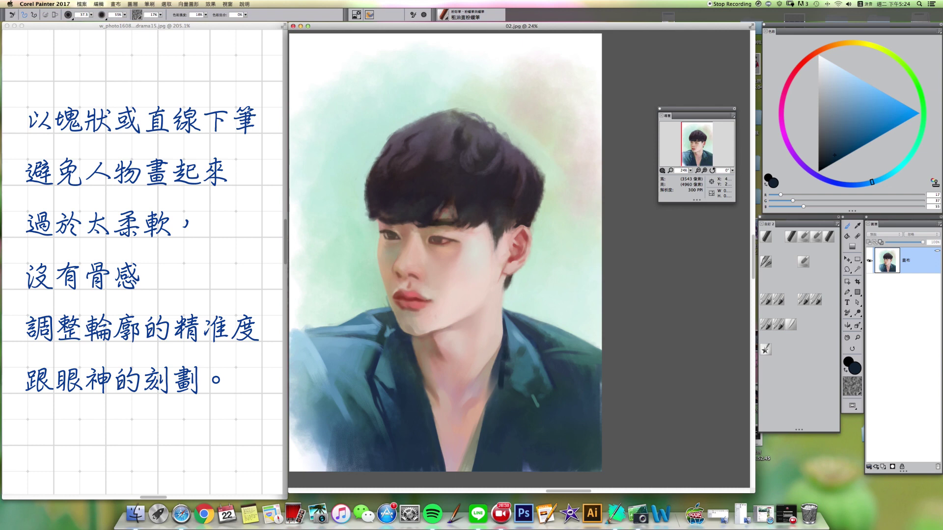
pyautogui.press(']')
pyautogui.press(']')
pyautogui.moveTo(505, 378)
pyautogui.mouseDown()
pyautogui.moveTo(478, 425)
pyautogui.moveTo(502, 388)
pyautogui.moveTo(491, 405)
pyautogui.mouseUp()
# - Rework the narrow strip of bare chest down to the canvas edge with sampled skin tones
pyautogui.keyDown('alt'); pyautogui.click(492, 393); pyautogui.keyUp('alt')
pyautogui.keyDown('alt'); pyautogui.click(490, 391); pyautogui.keyUp('alt')
pyautogui.press('[')
pyautogui.press('[')
pyautogui.moveTo(489, 396)
pyautogui.mouseDown()
pyautogui.moveTo(462, 473)
pyautogui.moveTo(479, 423)
pyautogui.moveTo(457, 470)
pyautogui.mouseUp()
pyautogui.keyDown('alt'); pyautogui.click(474, 442); pyautogui.keyUp('alt')
pyautogui.keyDown('alt'); pyautogui.click(468, 455); pyautogui.keyUp('alt')
pyautogui.keyDown('alt'); pyautogui.click(462, 444); pyautogui.keyUp('alt')
pyautogui.keyDown('alt'); pyautogui.click(473, 418); pyautogui.keyUp('alt')
pyautogui.moveTo(477, 419); pyautogui.dragTo(459, 466)
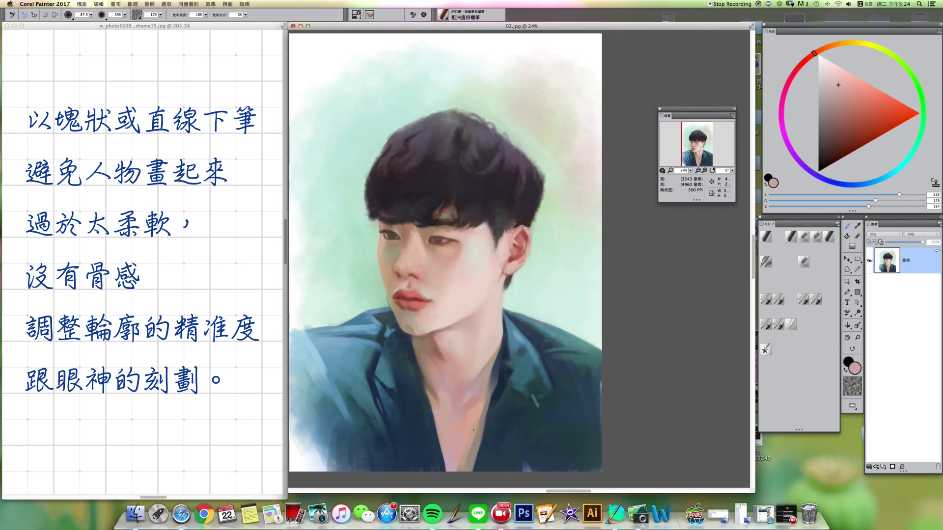
# - Sharpen the jacket opening beside the chest and fill the jacket front below it with sampled tones
pyautogui.press('[')
pyautogui.press('[')
pyautogui.press('[')
pyautogui.press('[')
pyautogui.press('[')
pyautogui.keyDown('alt'); pyautogui.click(472, 452); pyautogui.keyUp('alt')
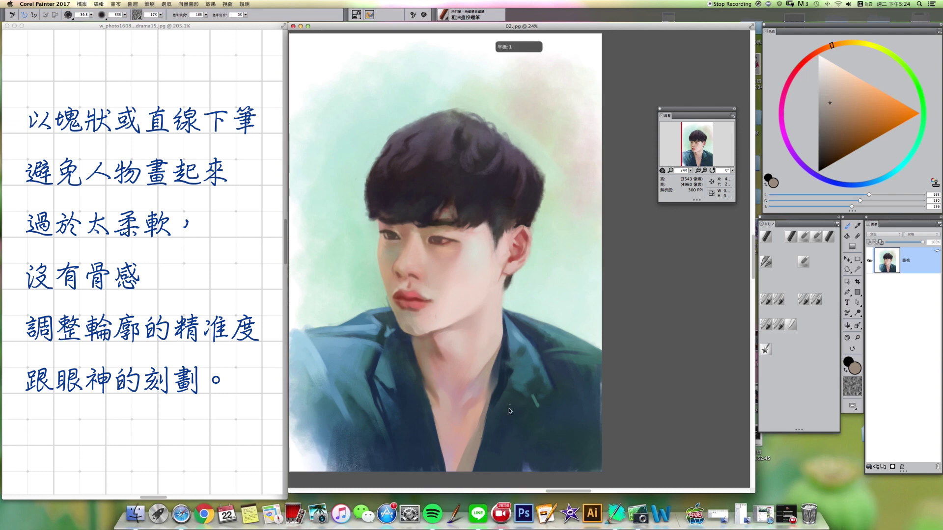
pyautogui.keyDown('alt'); pyautogui.click(500, 390); pyautogui.keyUp('alt')
pyautogui.moveTo(500, 400); pyautogui.dragTo(495, 415)
pyautogui.press(']')
pyautogui.moveTo(511, 437)
pyautogui.mouseDown()
pyautogui.moveTo(502, 457)
pyautogui.moveTo(511, 464)
pyautogui.moveTo(485, 466)
pyautogui.mouseUp()
pyautogui.press('[')
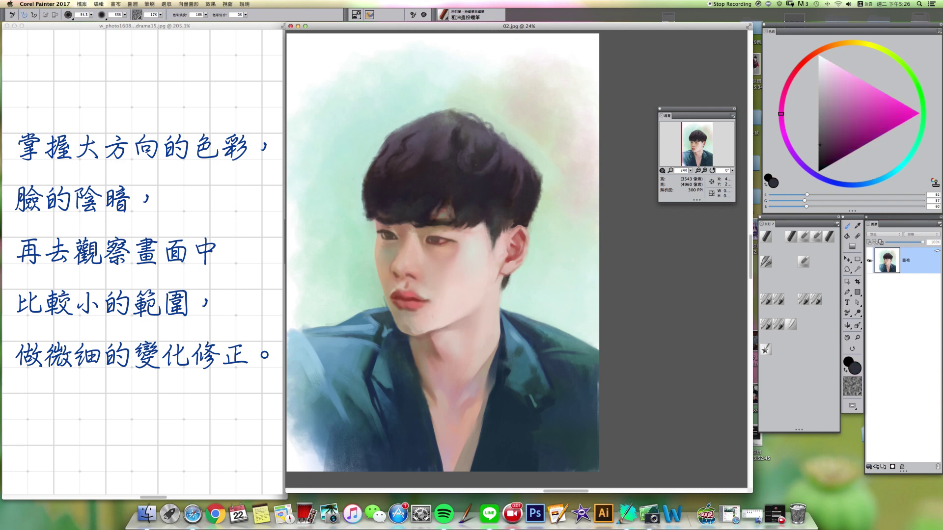
# - Paint dark and gray-purple curved strands in the middle of the hair crown with sampled colors
pyautogui.moveTo(467, 153); pyautogui.dragTo(461, 174)
pyautogui.keyDown('alt'); pyautogui.click(476, 134); pyautogui.keyUp('alt')
pyautogui.keyDown('alt'); pyautogui.click(466, 147); pyautogui.keyUp('alt')
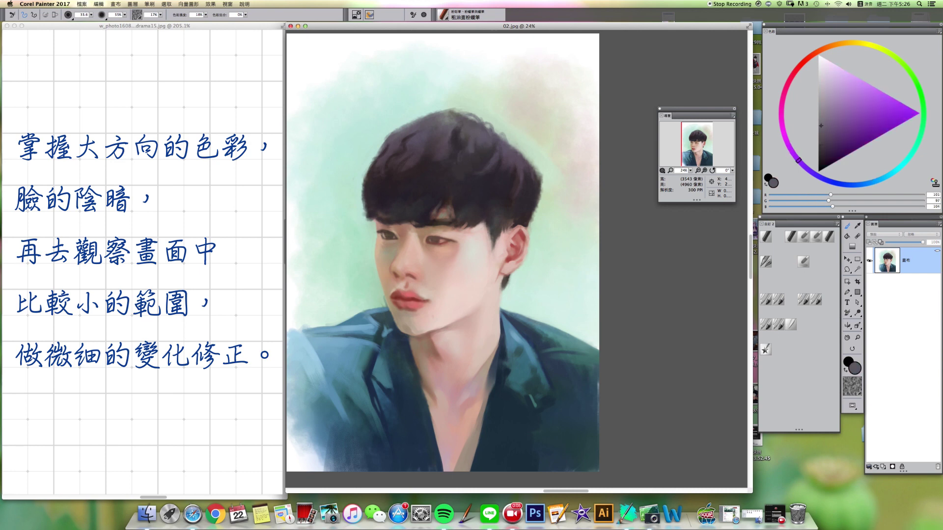
pyautogui.press('[')
pyautogui.moveTo(457, 159)
pyautogui.mouseDown()
pyautogui.moveTo(469, 164)
pyautogui.moveTo(469, 152)
pyautogui.mouseUp()
# - Deepen the hair below the crown curls with a larger brush and sampled dark purple tones
pyautogui.keyDown('alt'); pyautogui.click(484, 166); pyautogui.keyUp('alt')
pyautogui.keyDown('alt'); pyautogui.click(487, 161); pyautogui.keyUp('alt')
pyautogui.press(']')
pyautogui.press(']')
pyautogui.press(']')
pyautogui.press(']')
pyautogui.press(']')
pyautogui.press(']')
pyautogui.moveTo(489, 162)
pyautogui.mouseDown()
pyautogui.moveTo(479, 171)
pyautogui.moveTo(489, 169)
pyautogui.mouseUp()
pyautogui.keyDown('alt'); pyautogui.click(474, 179); pyautogui.keyUp('alt')
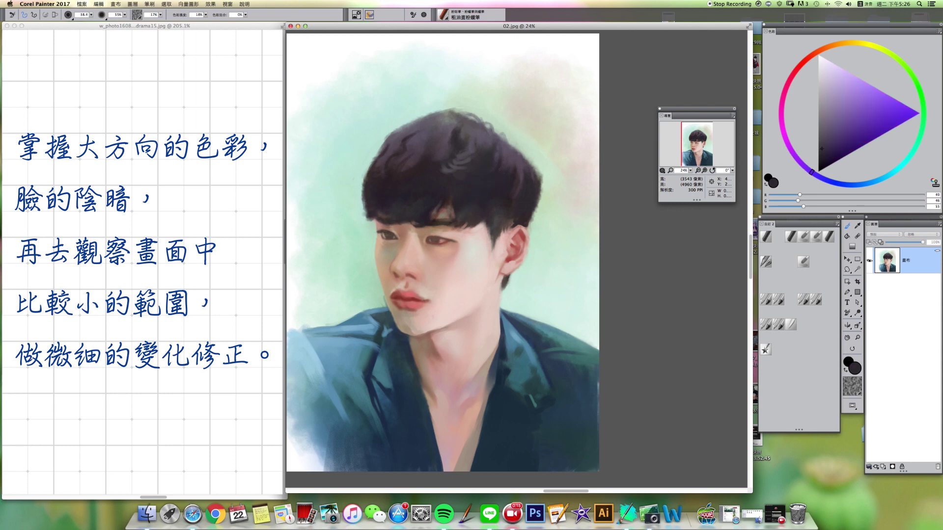
# - Add a fine gray-purple strand curving across the upper crown with a smaller brush and sampled hair tones
pyautogui.keyDown('alt'); pyautogui.click(499, 148); pyautogui.keyUp('alt')
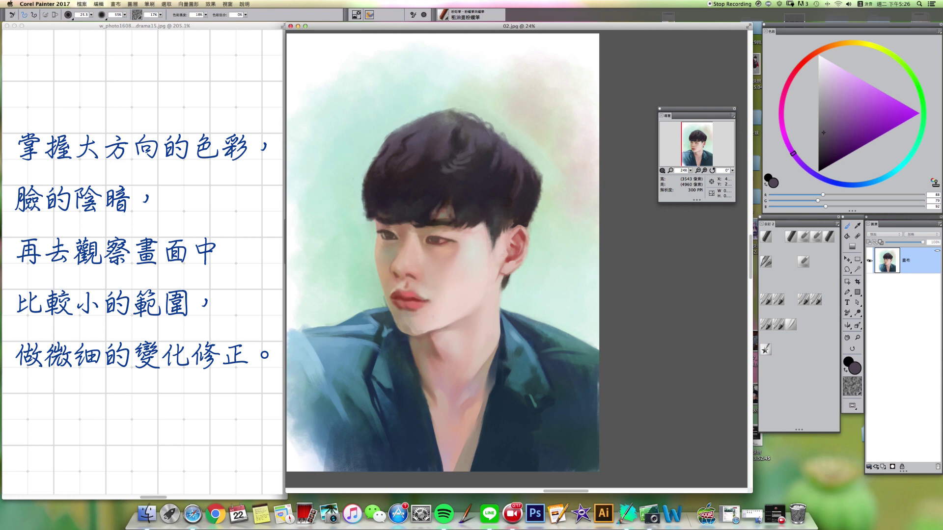
pyautogui.keyDown('alt'); pyautogui.click(486, 142); pyautogui.keyUp('alt')
pyautogui.press('[')
pyautogui.moveTo(489, 149); pyautogui.dragTo(475, 159)
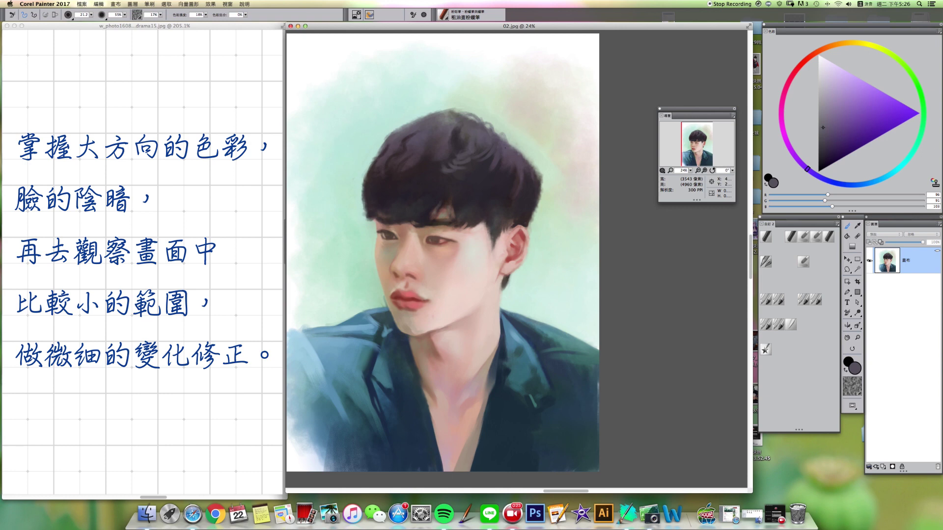
# - Draw dark purple strands from the crown down the side of the hair above the ear
pyautogui.keyDown('alt'); pyautogui.click(517, 148); pyautogui.keyUp('alt')
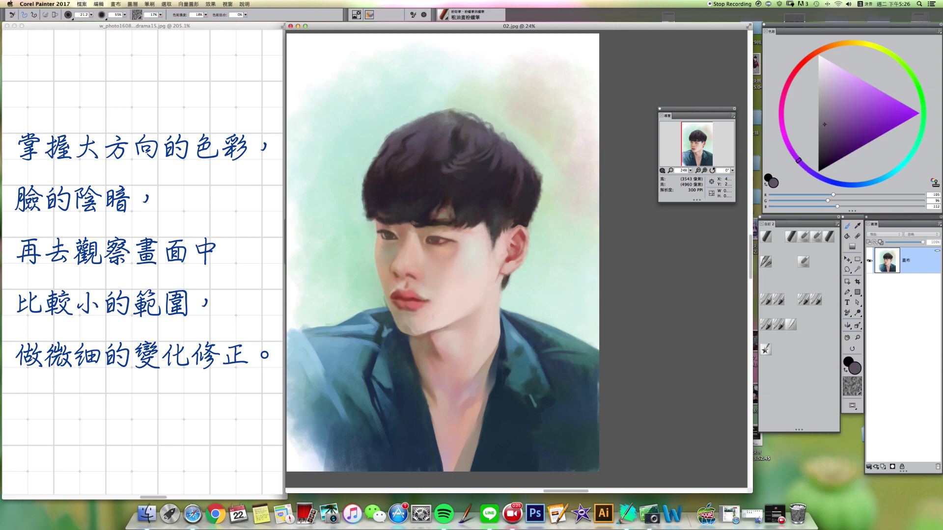
pyautogui.keyDown('alt'); pyautogui.click(506, 152); pyautogui.keyUp('alt')
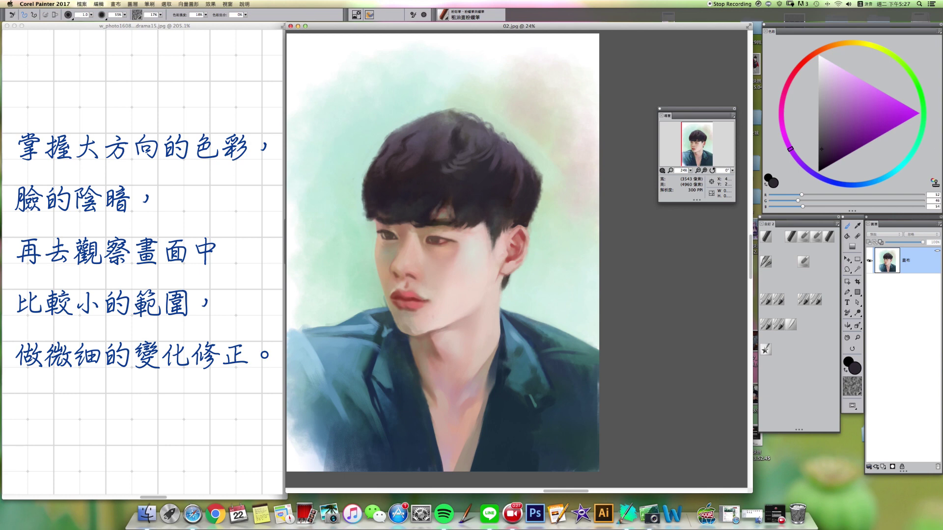
pyautogui.keyDown('alt'); pyautogui.click(509, 148); pyautogui.keyUp('alt')
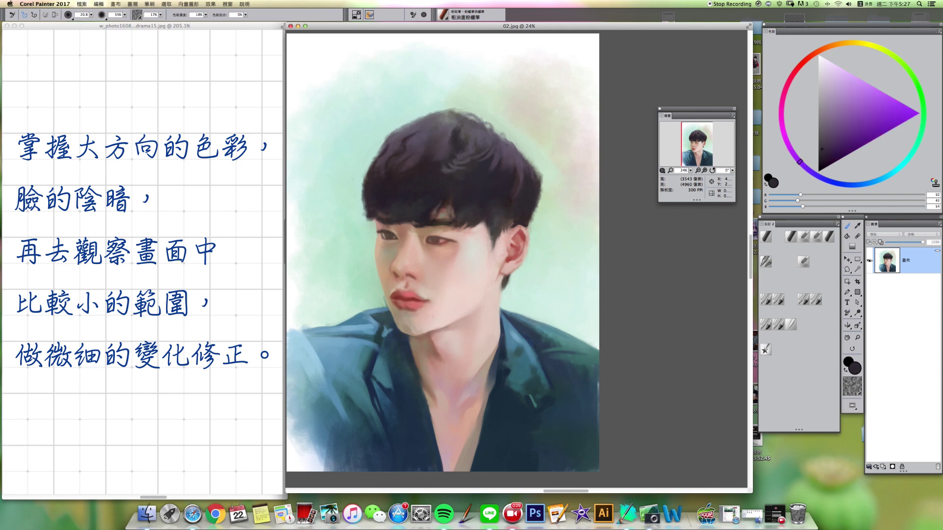
pyautogui.moveTo(508, 145); pyautogui.dragTo(512, 159)
pyautogui.moveTo(523, 161); pyautogui.dragTo(534, 212)
# - Add a light gray-purple highlight strand on the front side of the crown
pyautogui.keyDown('alt'); pyautogui.click(426, 114); pyautogui.keyUp('alt')
pyautogui.moveTo(845, 83); pyautogui.dragTo(801, 109)
pyautogui.moveTo(400, 144); pyautogui.dragTo(398, 149)
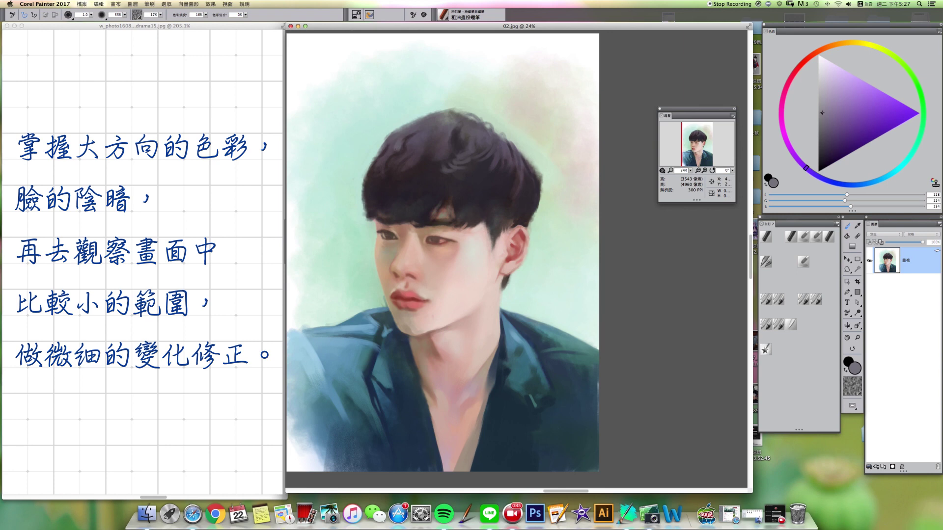
# - Add gray-purple highlight strands over the front of the crown and across its top toward the back of the hair
pyautogui.press(']')
pyautogui.moveTo(393, 143); pyautogui.dragTo(383, 161)
pyautogui.moveTo(418, 137)
pyautogui.mouseDown()
pyautogui.moveTo(395, 138)
pyautogui.moveTo(423, 151)
pyautogui.moveTo(415, 161)
pyautogui.mouseUp()
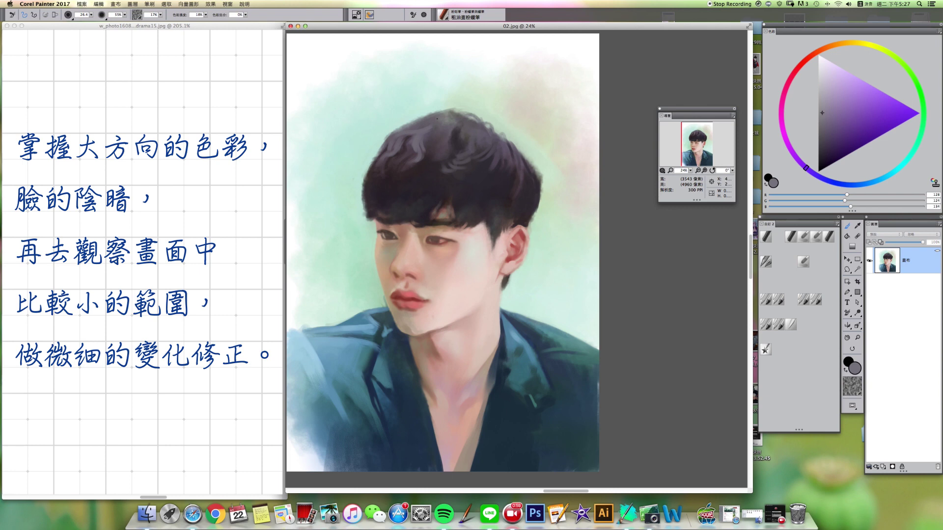
pyautogui.moveTo(423, 118)
pyautogui.mouseDown()
pyautogui.moveTo(410, 123)
pyautogui.moveTo(431, 152)
pyautogui.moveTo(474, 139)
pyautogui.mouseUp()
pyautogui.moveTo(497, 151)
pyautogui.mouseDown()
pyautogui.moveTo(510, 171)
pyautogui.moveTo(512, 161)
pyautogui.mouseUp()
# - Paint the back of the hair down to the ear with a larger brush, sampling dark tones from the sideburn area
pyautogui.press(']')
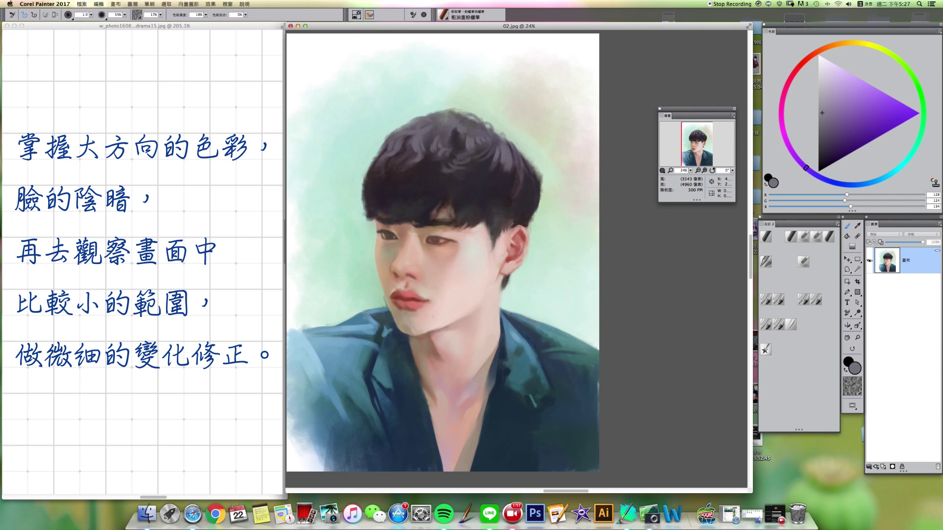
pyautogui.press(']')
pyautogui.press(']')
pyautogui.press(']')
pyautogui.press(']')
pyautogui.press(']')
pyautogui.moveTo(523, 162); pyautogui.dragTo(535, 188)
pyautogui.moveTo(517, 212); pyautogui.dragTo(513, 206)
pyautogui.keyDown('alt'); pyautogui.click(501, 220); pyautogui.keyUp('alt')
pyautogui.keyDown('alt'); pyautogui.click(511, 212); pyautogui.keyUp('alt')
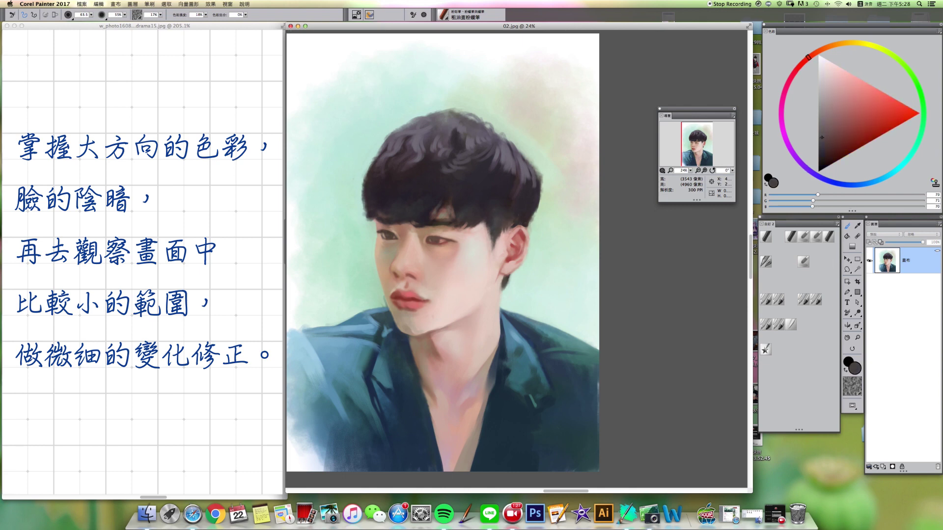
pyautogui.keyDown('alt'); pyautogui.click(502, 191); pyautogui.keyUp('alt')
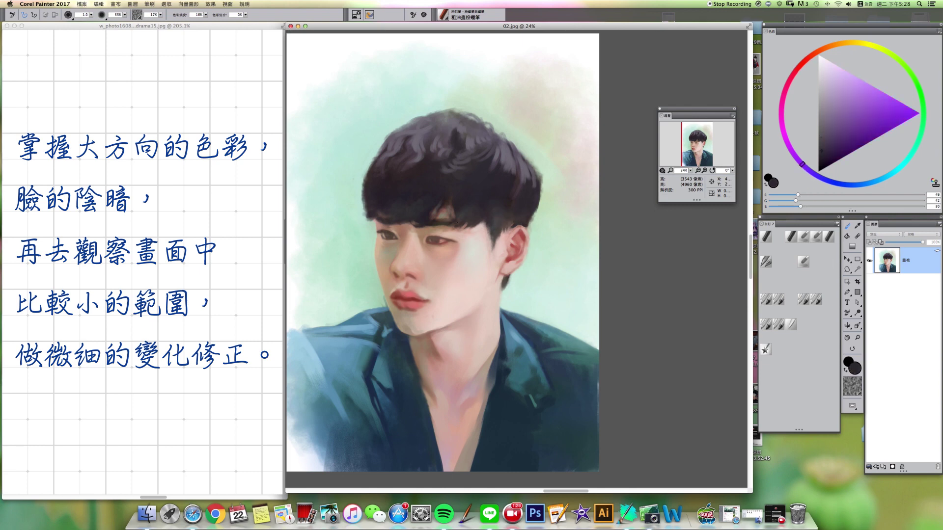
# - Refine the fringe along the forehead using dark hair tones and a brown sampled from its lower edge
pyautogui.keyDown('alt'); pyautogui.click(429, 194); pyautogui.keyUp('alt')
pyautogui.keyDown('alt'); pyautogui.keyDown('super'); pyautogui.click(414, 204); pyautogui.keyUp('super'); pyautogui.keyUp('alt')
pyautogui.press(']')
pyautogui.press(']')
pyautogui.press(']')
pyautogui.keyDown('alt'); pyautogui.click(437, 220); pyautogui.keyUp('alt')
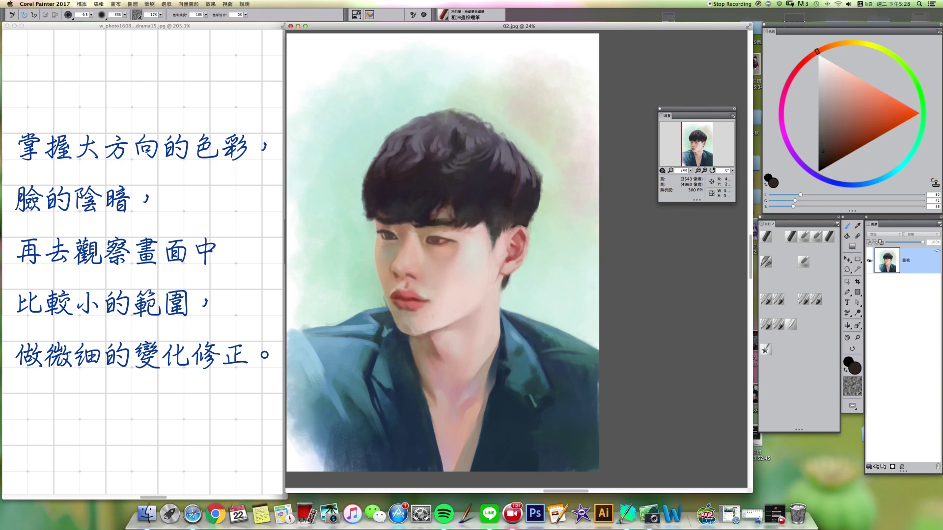
pyautogui.press('[')
pyautogui.press('[')
pyautogui.press('[')
pyautogui.keyDown('alt'); pyautogui.click(443, 216); pyautogui.keyUp('alt')
# - Work over the fringe ends above the eyebrow with the effects brush, adjusting its size for the small strands
pyautogui.click(766, 350)
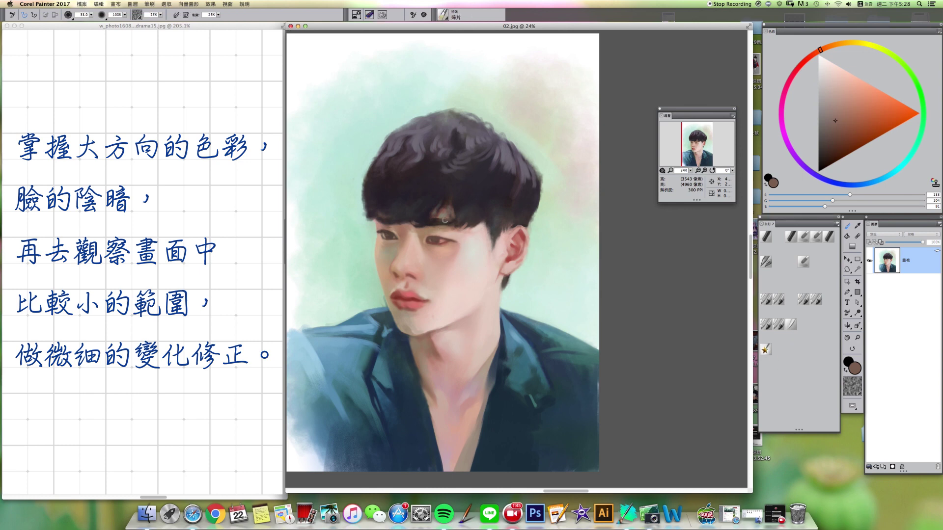
pyautogui.moveTo(444, 225); pyautogui.dragTo(450, 222)
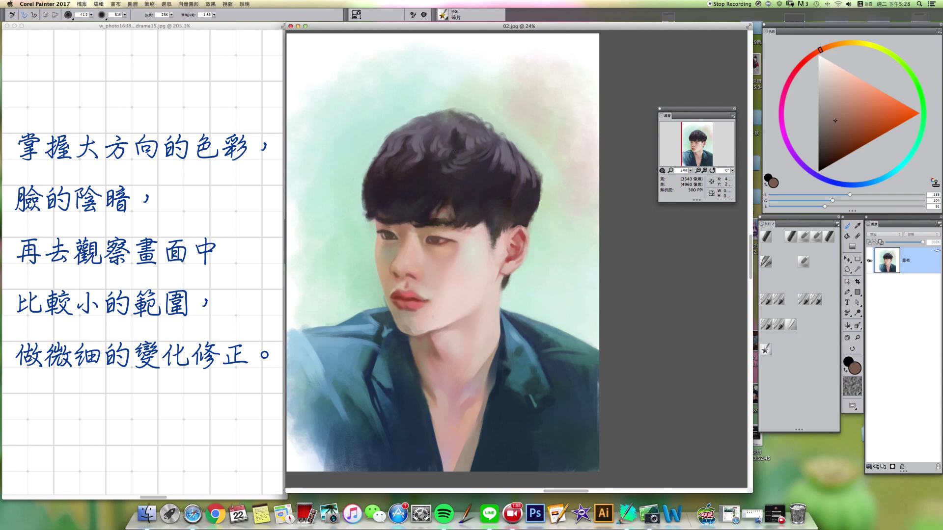
pyautogui.press(']')
pyautogui.press(']')
pyautogui.press(']')
pyautogui.press(']')
pyautogui.press(']')
pyautogui.press(']')
pyautogui.press('[')
pyautogui.press('[')
pyautogui.press('[')
pyautogui.press('[')
pyautogui.press('[')
pyautogui.press('[')
pyautogui.press('[')
pyautogui.press('[')
pyautogui.press(']')
pyautogui.press('[')
pyautogui.press('[')
pyautogui.press('[')
# - Add a new layer above the canvas, change its blend mode, and choose a very dark green paint color
pyautogui.click(885, 468)
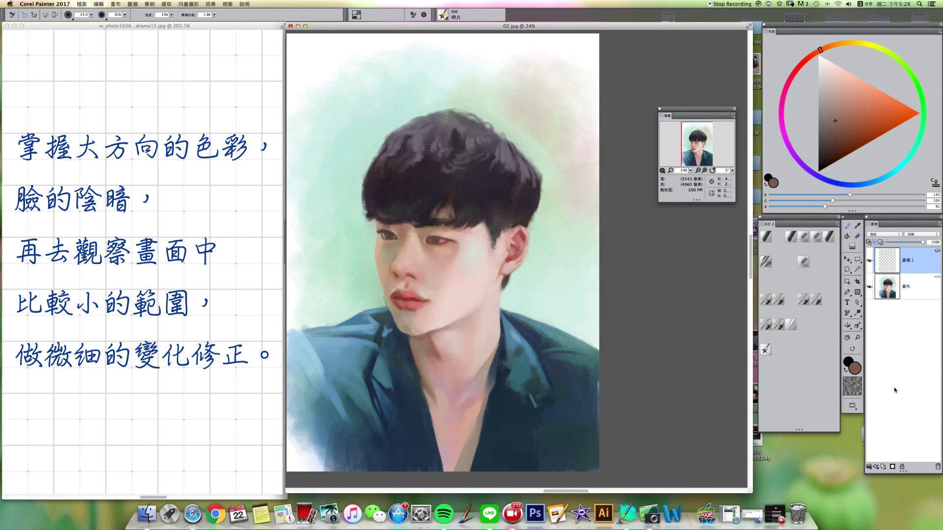
pyautogui.click(884, 234)
pyautogui.press('Return')
pyautogui.click(917, 143)
pyautogui.moveTo(826, 147); pyautogui.dragTo(825, 153)
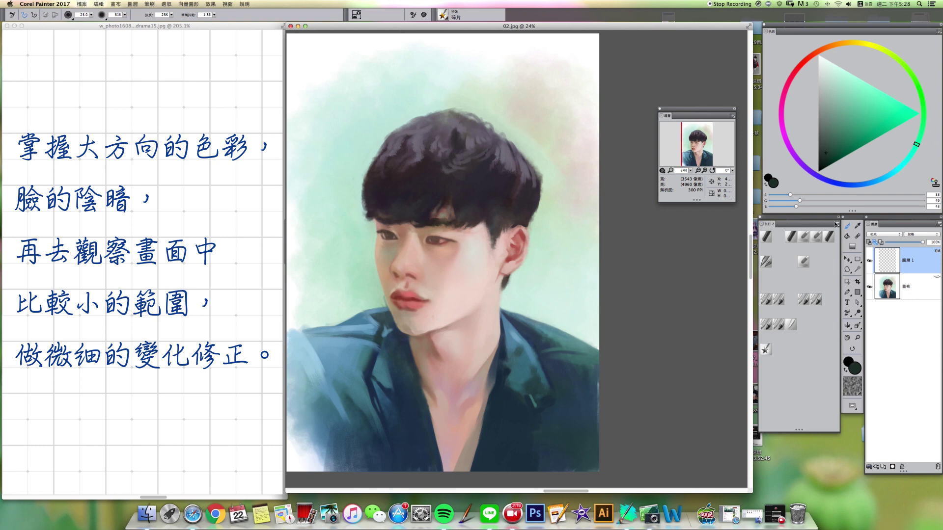
# - Set the new layer's blend mode to Screen and airbrush a dark green glaze along the fringe above the eyes
pyautogui.click(804, 301)
pyautogui.moveTo(414, 212)
pyautogui.mouseDown()
pyautogui.moveTo(413, 227)
pyautogui.moveTo(413, 220)
pyautogui.mouseUp()
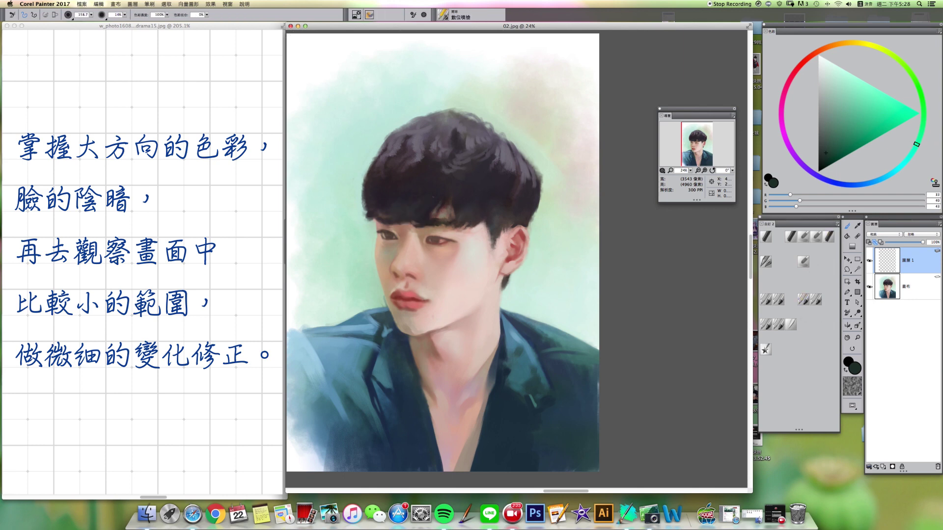
pyautogui.click(890, 234)
pyautogui.click(884, 235)
pyautogui.moveTo(429, 208); pyautogui.dragTo(417, 215)
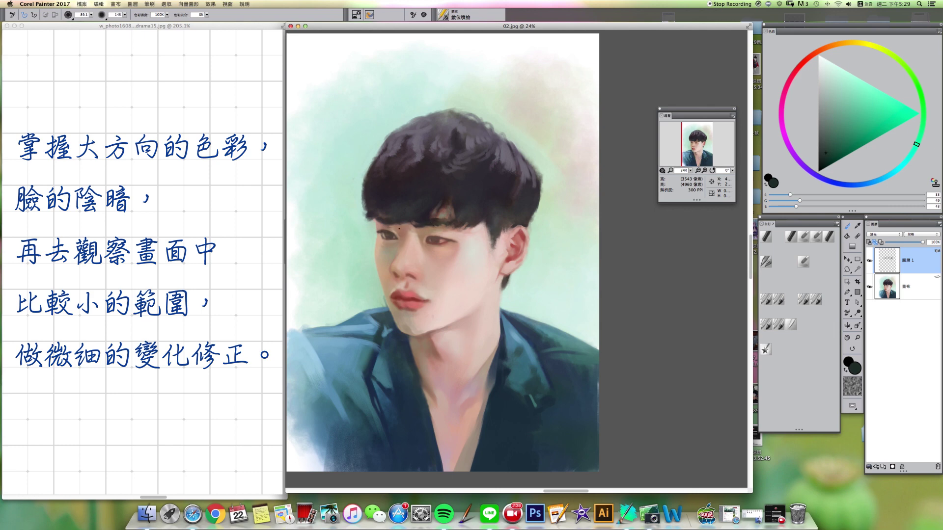
# - Switch the glaze color to a dark yellow-brown and airbrush it softly around the eyes
pyautogui.click(843, 153)
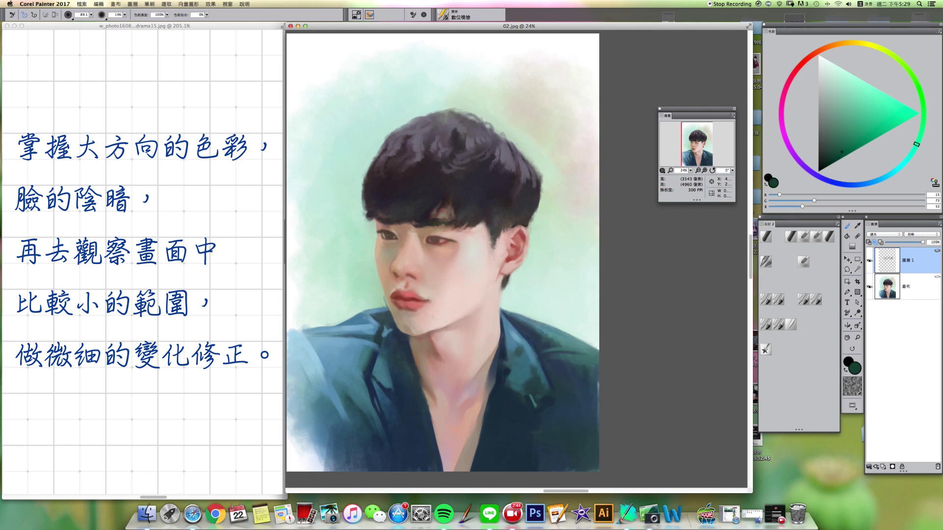
pyautogui.click(830, 46)
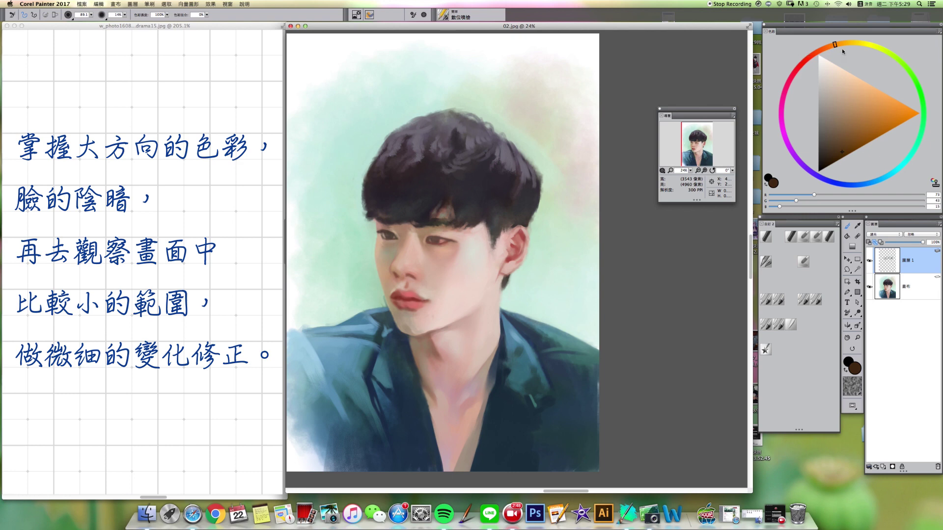
pyautogui.moveTo(843, 51); pyautogui.dragTo(847, 44)
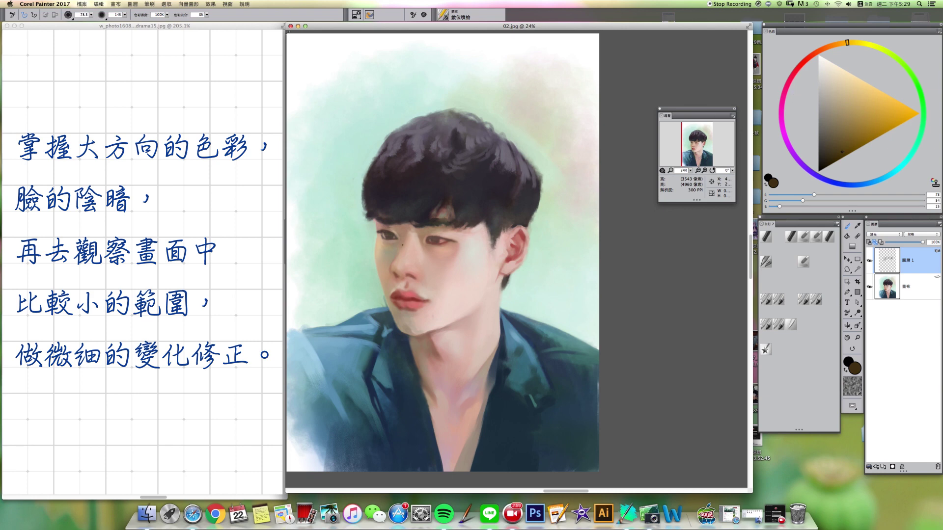
# - Airbrush a muted dark green glaze over the face, adjusting the size of the soft brush
pyautogui.click(917, 149)
pyautogui.moveTo(840, 148); pyautogui.dragTo(830, 144)
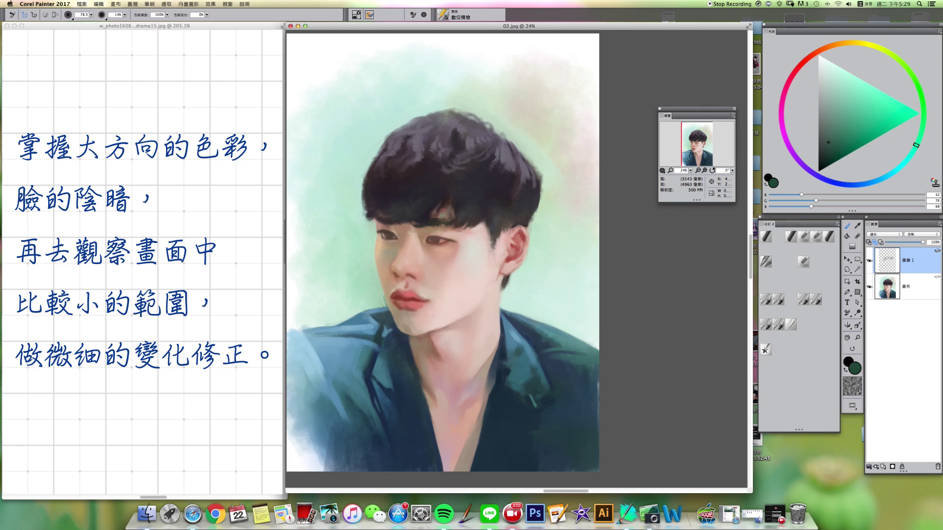
pyautogui.moveTo(438, 29); pyautogui.dragTo(437, 30)
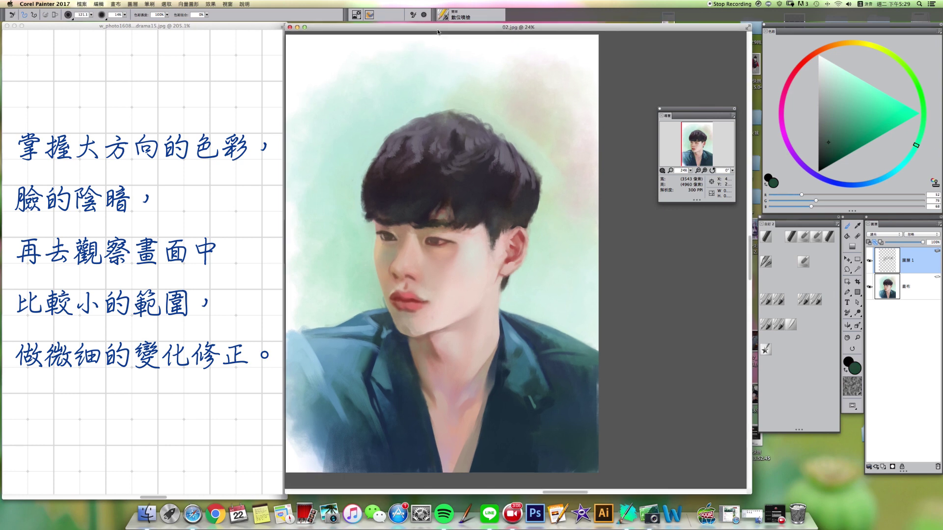
pyautogui.press('[')
pyautogui.press('[')
pyautogui.press('[')
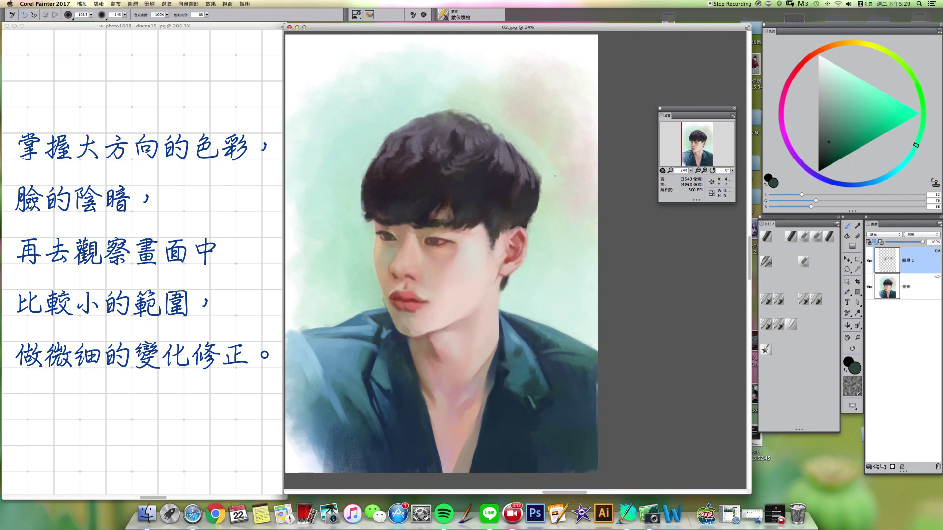
pyautogui.press(']')
# - Airbrush dark reddish-brown and deeper red glazes around the nose and cheek
pyautogui.click(821, 50)
pyautogui.moveTo(846, 149); pyautogui.dragTo(842, 146)
pyautogui.press(']')
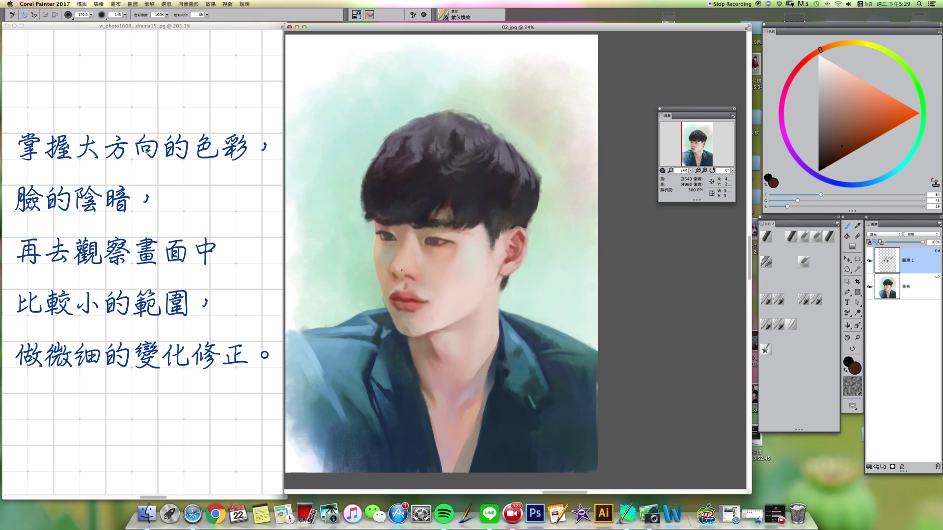
pyautogui.click(814, 53)
pyautogui.click(833, 163)
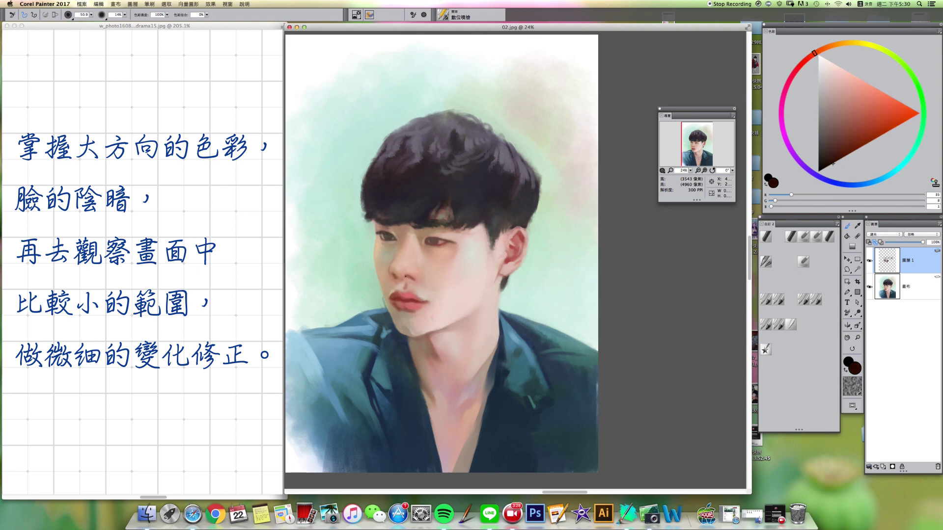
pyautogui.press('[')
pyautogui.press('[')
# - Choose a dark crimson and airbrush a subtle glaze over the lips with a smaller brush
pyautogui.click(798, 68)
pyautogui.click(849, 150)
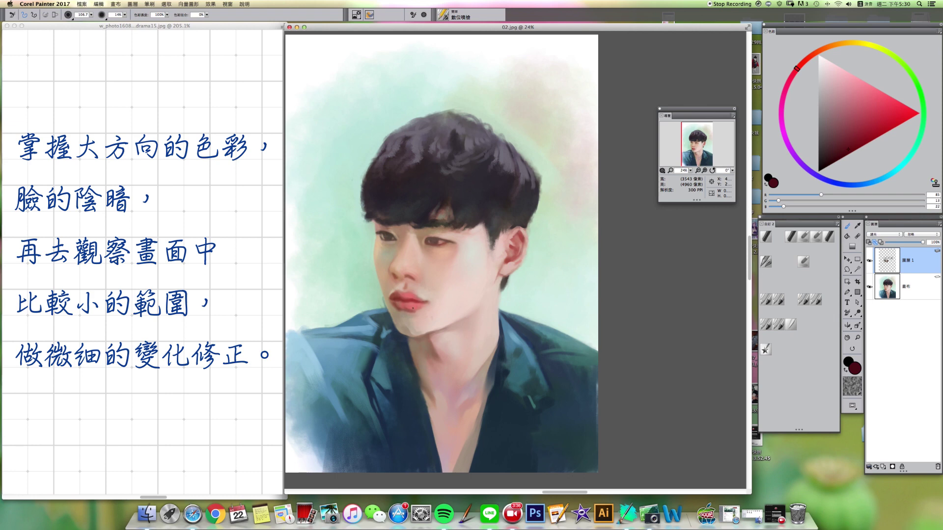
pyautogui.press('[')
pyautogui.press('[')
# - Airbrush a dark red-brown glaze over the hair with a larger brush and touch the chin with the same color
pyautogui.press(']')
pyautogui.press(']')
pyautogui.press(']')
pyautogui.click(816, 55)
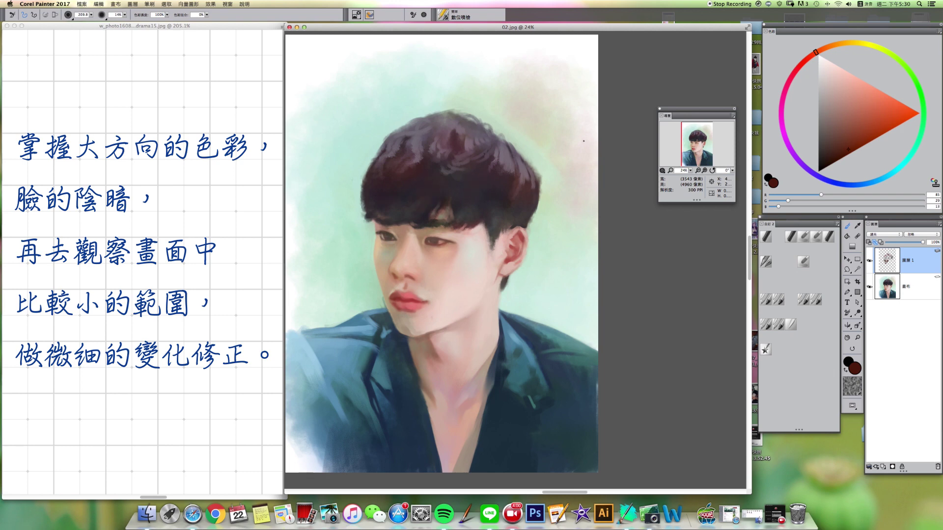
pyautogui.moveTo(398, 321); pyautogui.dragTo(405, 324)
# - Enlarge the airbrush to about 500 and glaze a brighter dark red over the jacket on the ear side
pyautogui.press(']')
pyautogui.press(']')
pyautogui.press(']')
pyautogui.press(']')
pyautogui.press(']')
pyautogui.press(']')
pyautogui.press(']')
pyautogui.press(']')
pyautogui.press(']')
pyautogui.press(']')
pyautogui.press(']')
pyautogui.click(856, 144)
pyautogui.press('[')
pyautogui.moveTo(526, 465); pyautogui.dragTo(560, 398)
pyautogui.moveTo(556, 364); pyautogui.dragTo(570, 408)
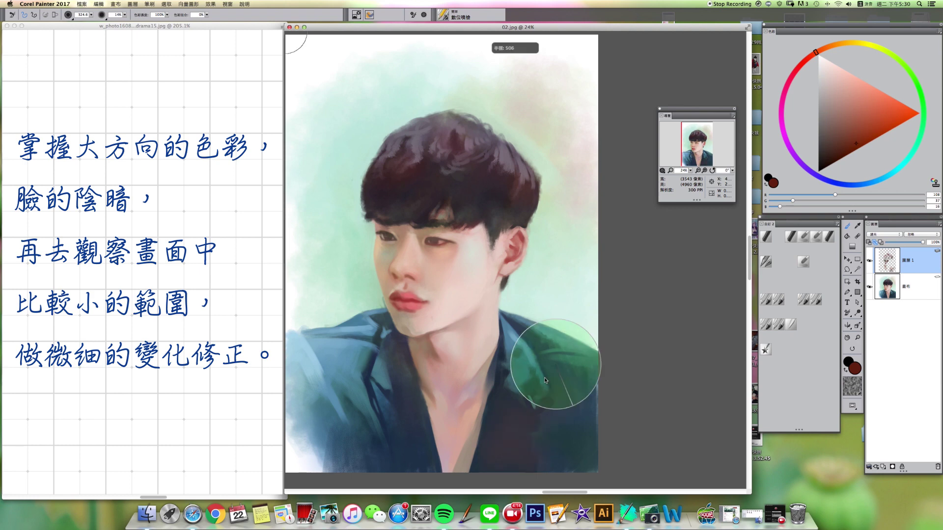
# - Extend the dark red glaze over the jacket's lapels and the opposite sleeve, varying the airbrush size
pyautogui.press('[')
pyautogui.press('[')
pyautogui.press('[')
pyautogui.press('[')
pyautogui.press('[')
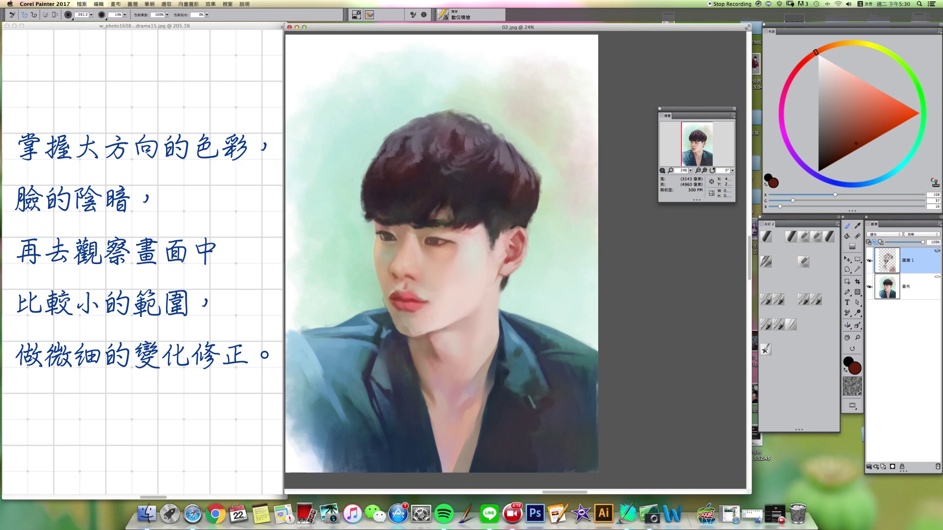
pyautogui.press(']')
pyautogui.press(']')
pyautogui.press(']')
pyautogui.press(']')
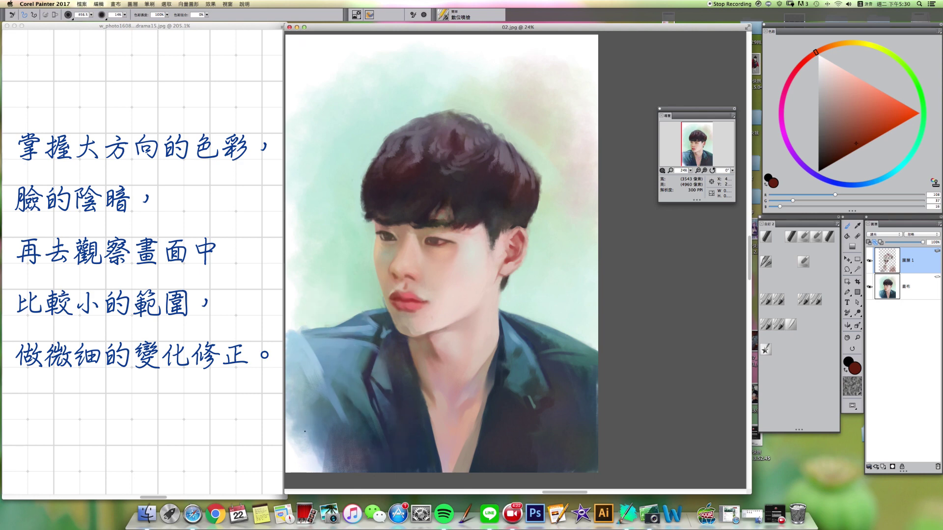
# - Choose a medium orange-brown and airbrush a warm glaze over the cheek with a much smaller brush
pyautogui.press('[')
pyautogui.press('[')
pyautogui.press('[')
pyautogui.press('[')
pyautogui.press('[')
pyautogui.press('[')
pyautogui.click(827, 46)
pyautogui.moveTo(840, 132); pyautogui.dragTo(846, 135)
pyautogui.press('[')
pyautogui.press('[')
pyautogui.press('[')
pyautogui.press('[')
pyautogui.press('[')
pyautogui.press('[')
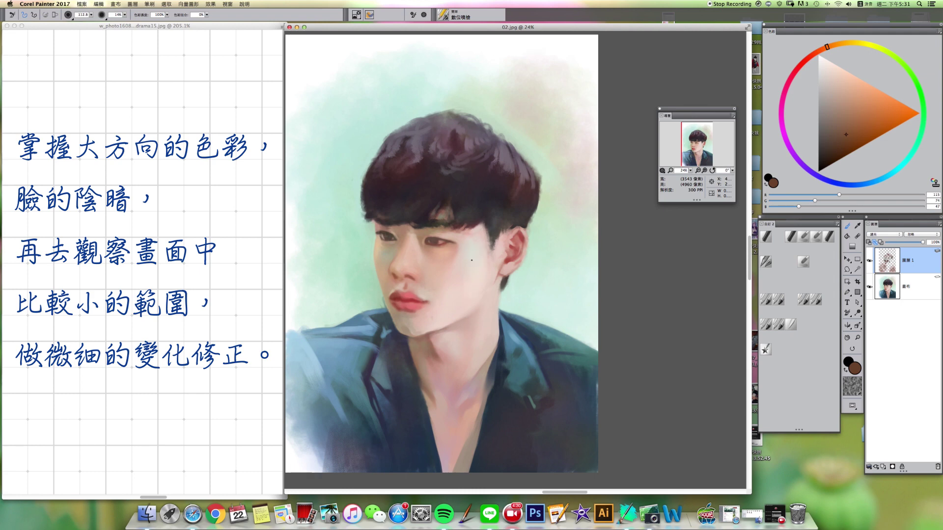
# - Add small orange-brown light touches around the eye and the side of the nose, varying the airbrush size
pyautogui.press('[')
pyautogui.press('[')
pyautogui.press('[')
pyautogui.press(']')
pyautogui.click(444, 248)
pyautogui.press(']')
pyautogui.press(']')
pyautogui.press('[')
pyautogui.press('[')
pyautogui.press('[')
pyautogui.press('[')
pyautogui.press('[')
pyautogui.press('[')
pyautogui.press('[')
pyautogui.press('[')
pyautogui.press('[')
pyautogui.press(']')
pyautogui.press(']')
pyautogui.press(']')
pyautogui.press(']')
pyautogui.press(']')
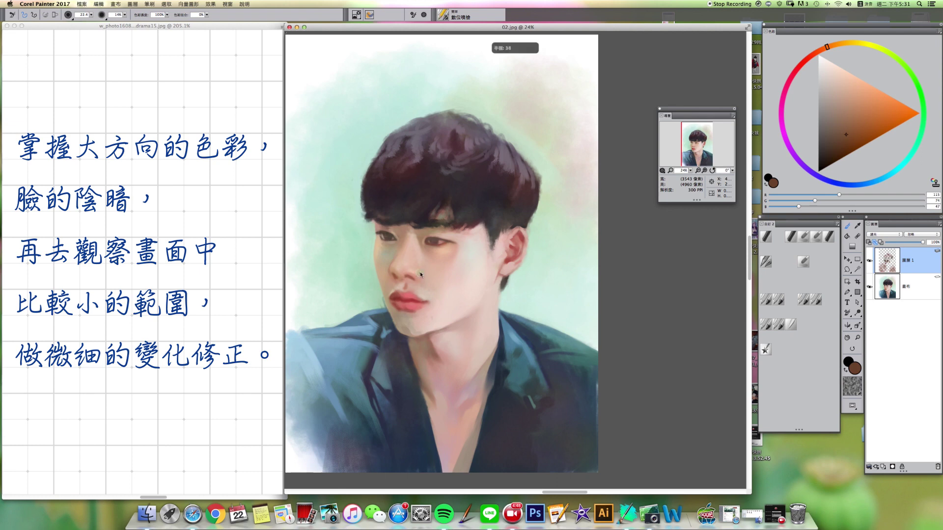
# - Touch up the corner of the mouth and upper lip with a fine orange-brown airbrush
pyautogui.press('[')
pyautogui.press('[')
pyautogui.press('[')
pyautogui.press('[')
pyautogui.press('[')
pyautogui.press('[')
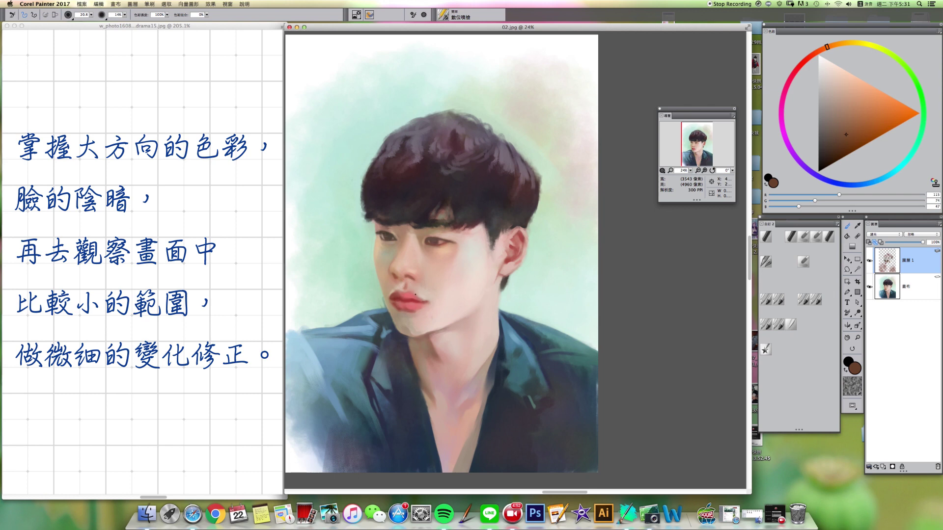
pyautogui.press('[')
pyautogui.press('[')
pyautogui.press('[')
pyautogui.press(']')
# - Shift the glaze color to a muted crimson and airbrush it lightly over the lips
pyautogui.click(802, 67)
pyautogui.press('[')
pyautogui.press('[')
pyautogui.press('[')
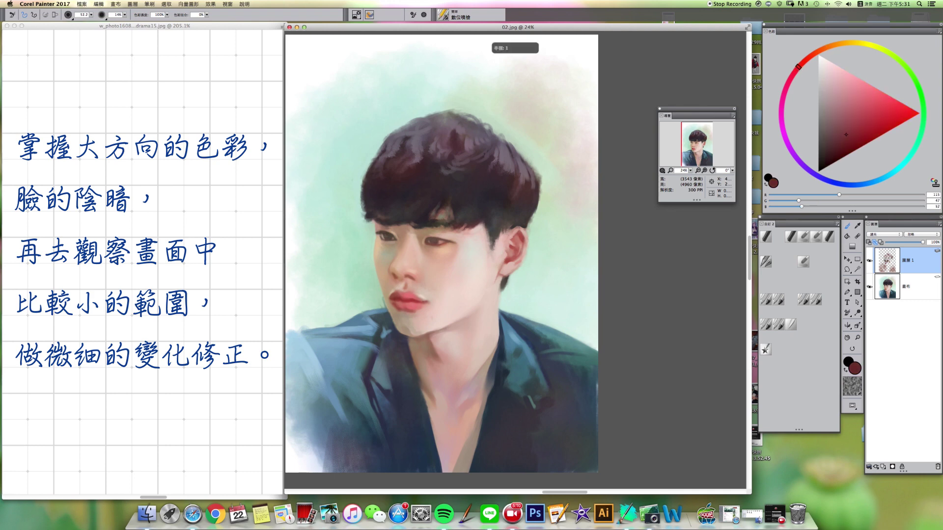
pyautogui.press(']')
pyautogui.press(']')
pyautogui.press(']')
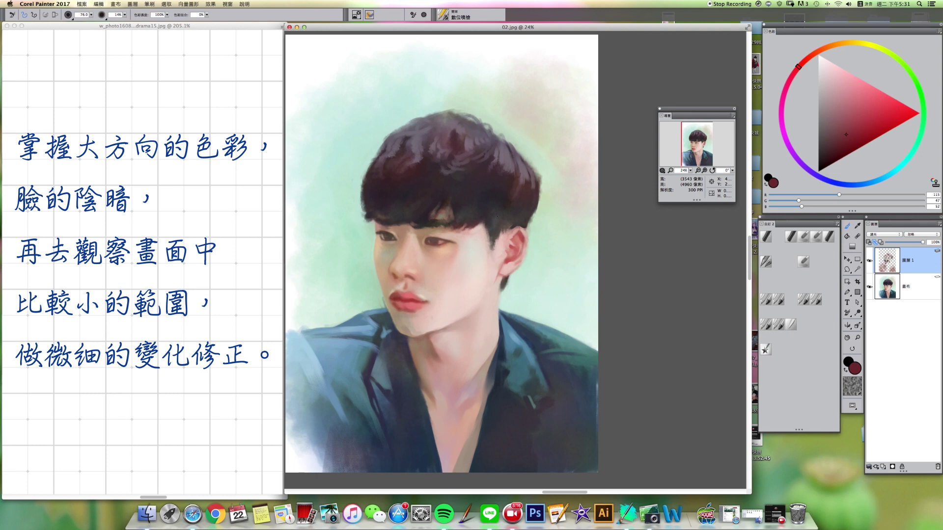
# - Change the glaze color to a dark green and airbrush it broadly over the hair with a much larger brush
pyautogui.moveTo(898, 163); pyautogui.dragTo(917, 141)
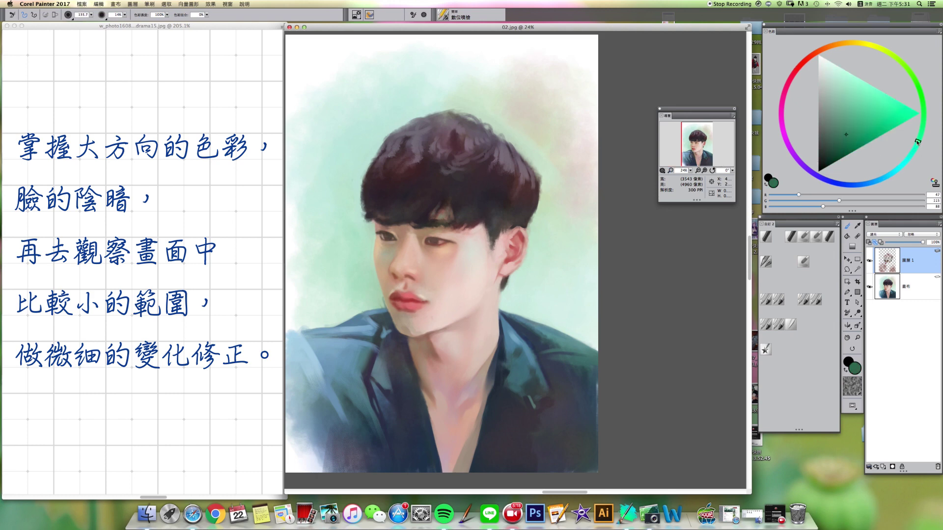
pyautogui.click(838, 156)
pyautogui.press(']')
pyautogui.press(']')
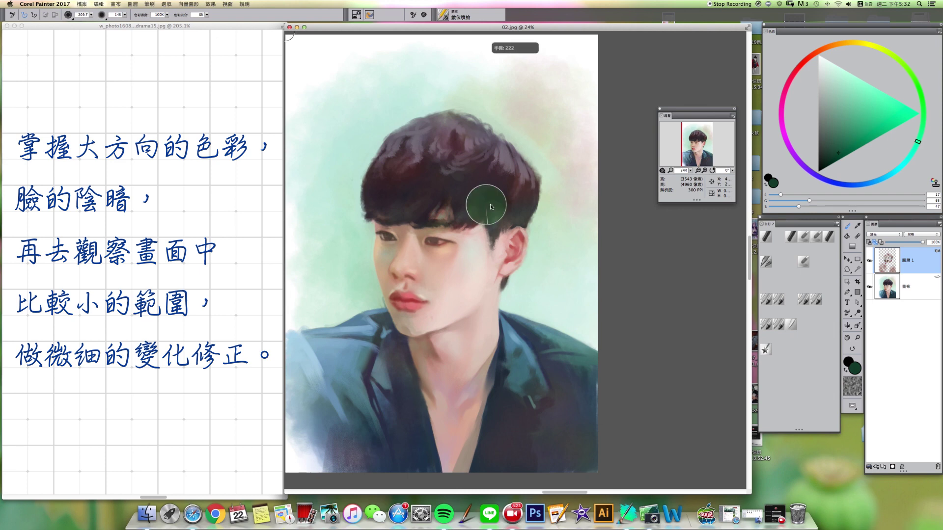
pyautogui.press('[')
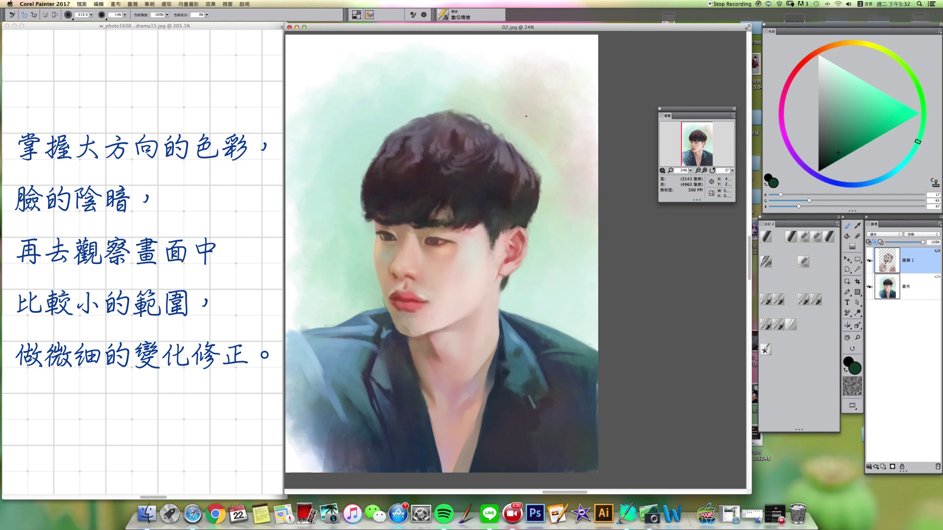
# - Merge the glaze layer into the canvas, then add a new layer and change its blending mode
pyautogui.click(868, 467)
pyautogui.click(878, 494)
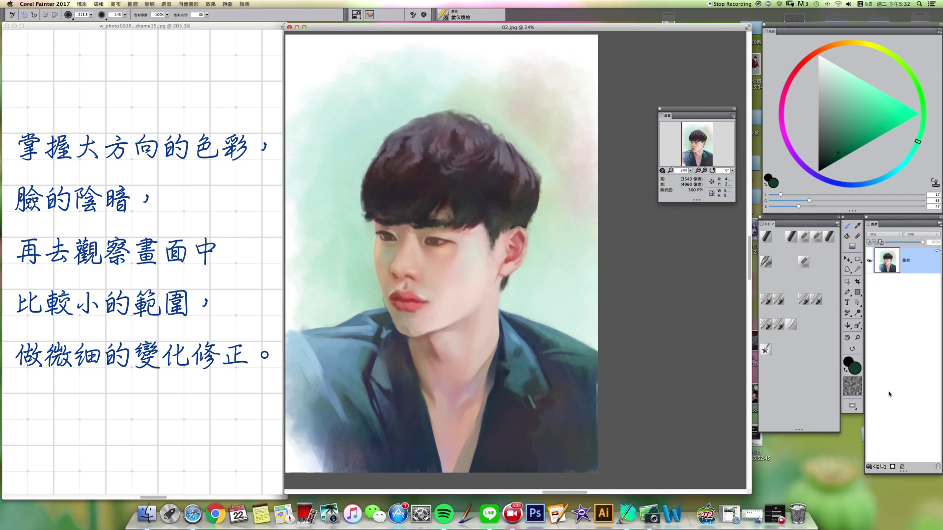
pyautogui.click(883, 467)
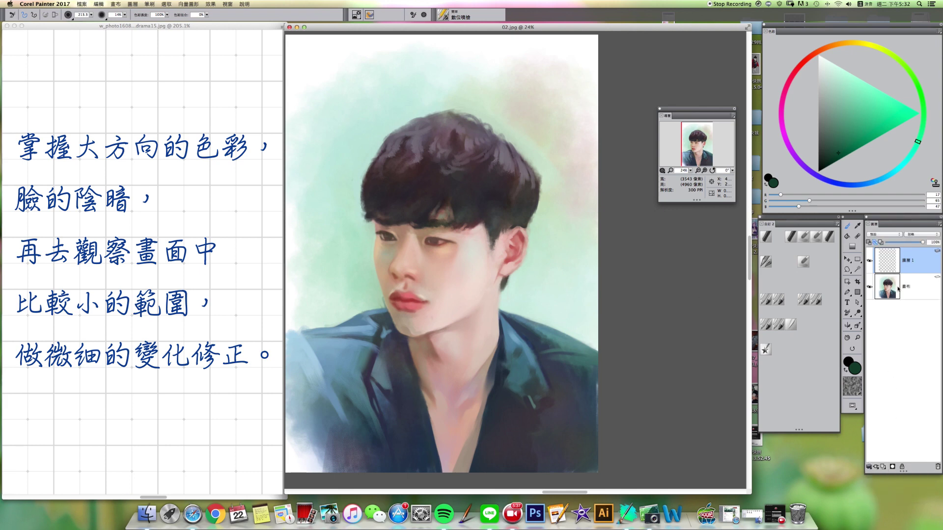
pyautogui.click(889, 234)
pyautogui.click(892, 253)
# - Pick a pale beige and airbrush light touches around the far eye, varying the brush size
pyautogui.moveTo(842, 44); pyautogui.dragTo(856, 43)
pyautogui.moveTo(830, 72); pyautogui.dragTo(825, 78)
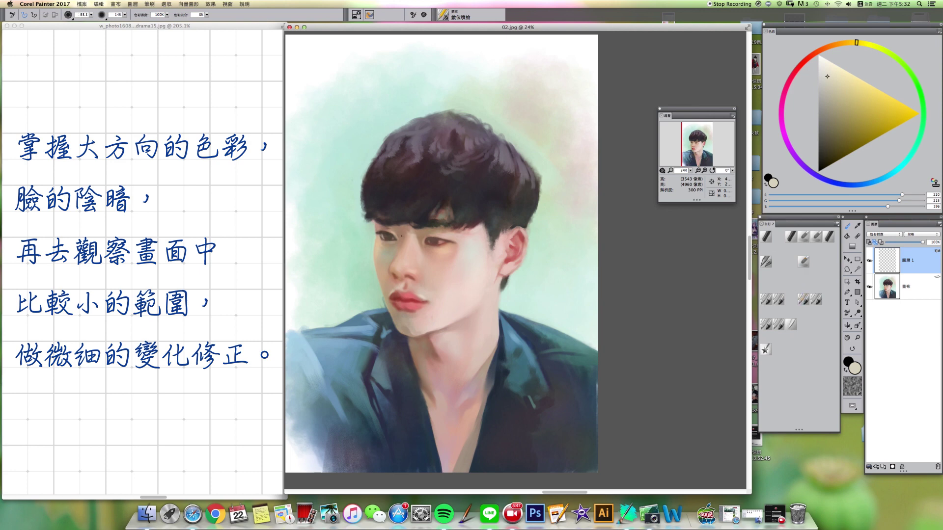
pyautogui.moveTo(403, 238); pyautogui.dragTo(400, 231)
pyautogui.press(']')
pyautogui.press(']')
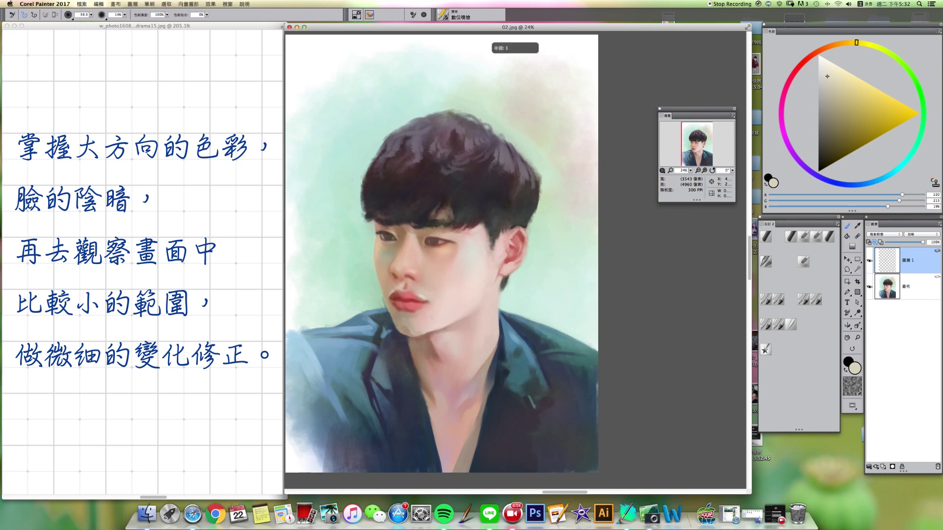
pyautogui.press('[')
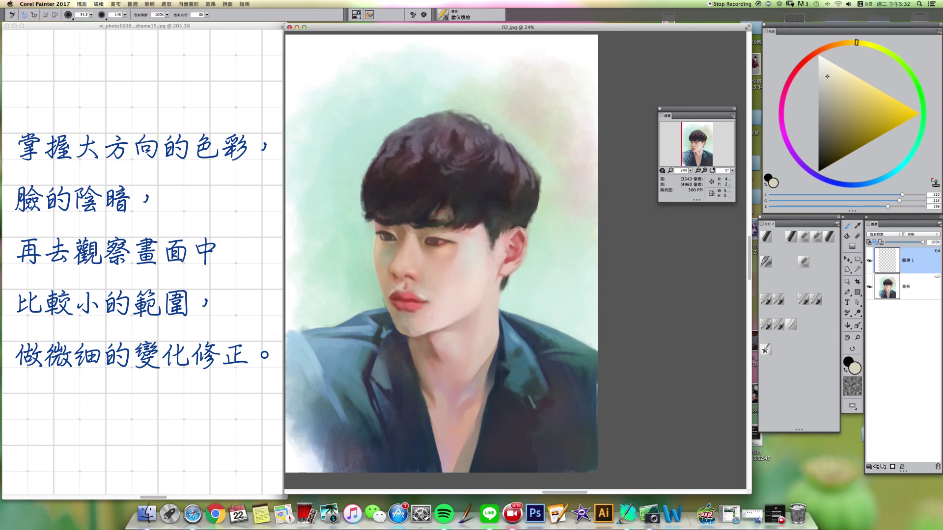
# - Shift the color through pale yellow to a pale grey-green and airbrush a soft glaze down the nose and mouth area
pyautogui.click(834, 71)
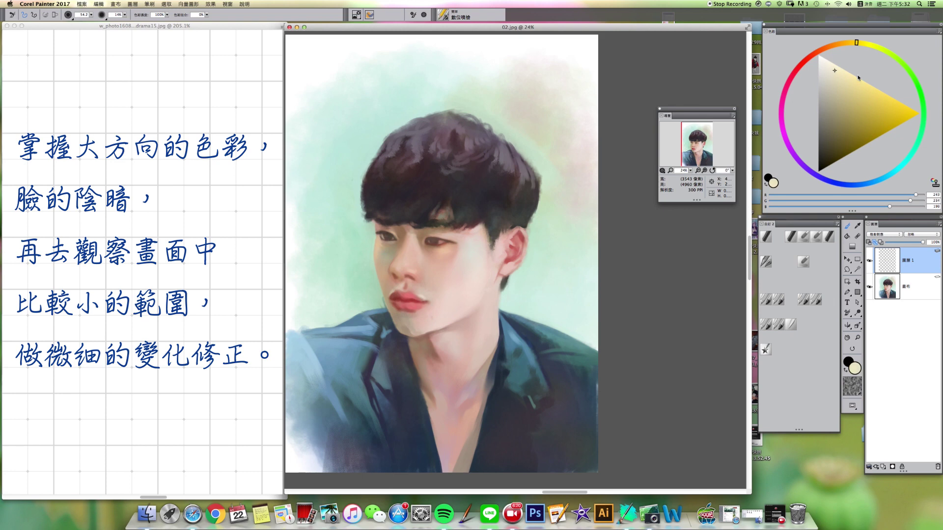
pyautogui.click(878, 46)
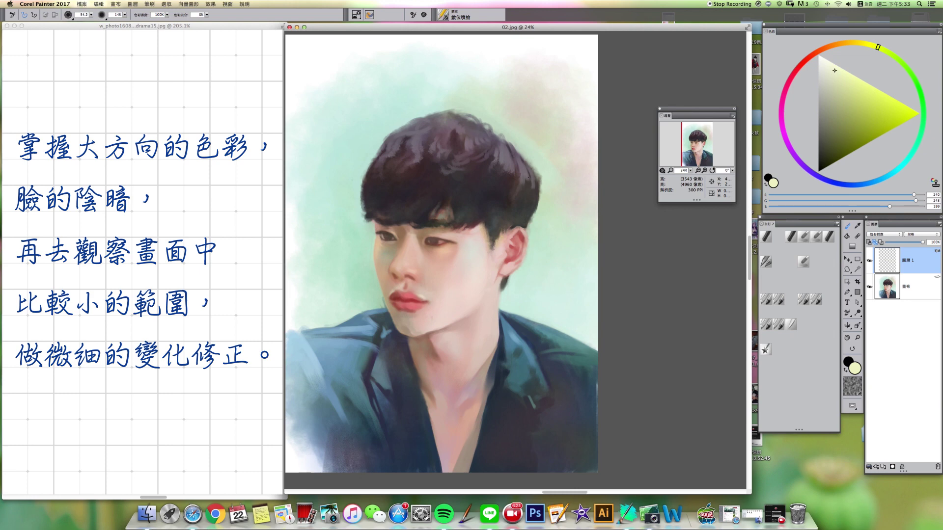
pyautogui.click(910, 73)
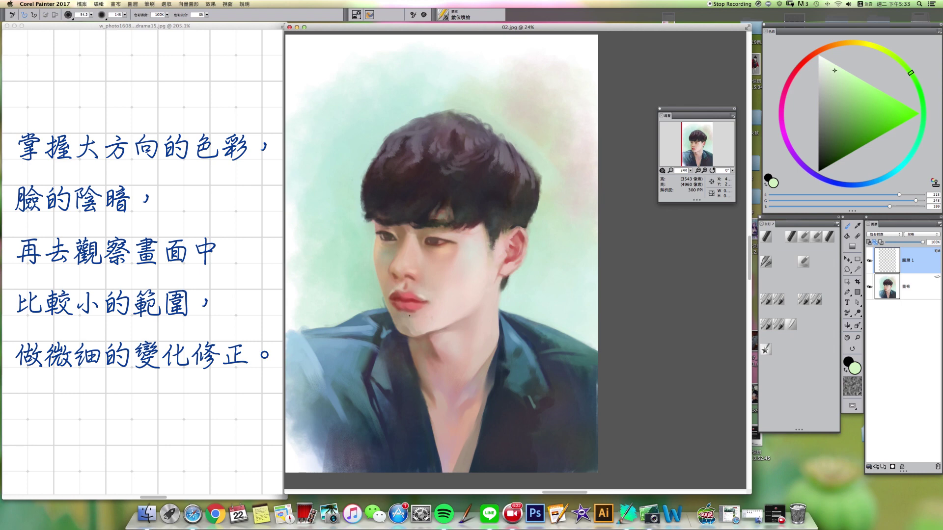
pyautogui.moveTo(830, 79); pyautogui.dragTo(823, 77)
pyautogui.press('[')
pyautogui.moveTo(392, 268); pyautogui.dragTo(391, 317)
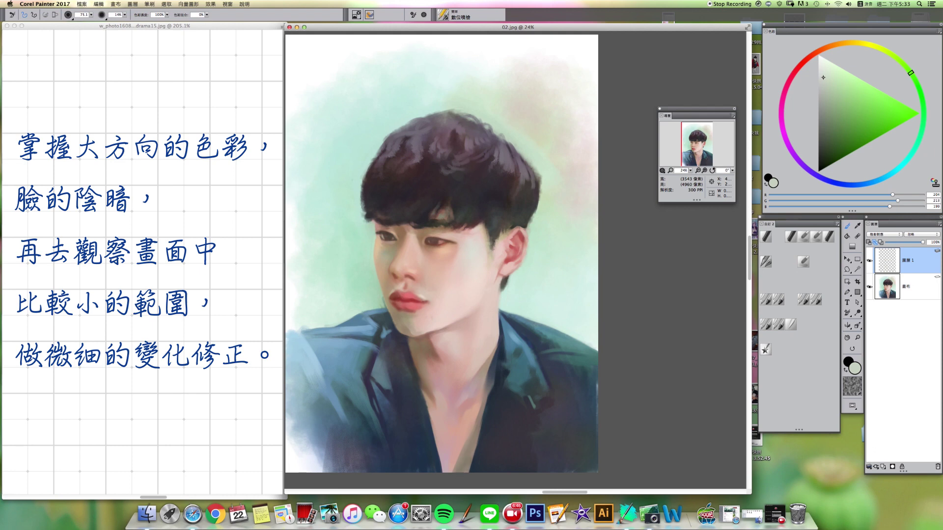
pyautogui.press('[')
# - Merge the glaze layer into the canvas and add a pale pink touch to the nose bridge with the coarse oil pastel
pyautogui.click(869, 466)
pyautogui.click(879, 492)
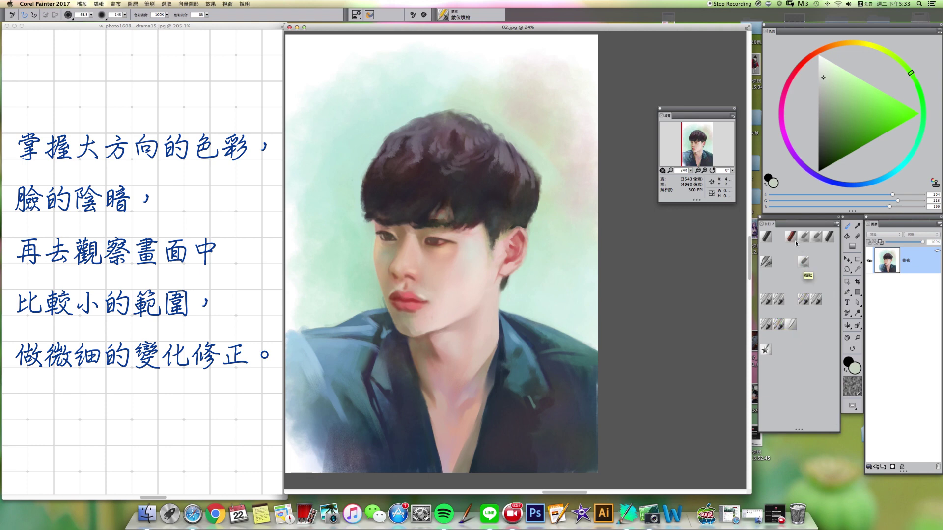
pyautogui.click(779, 324)
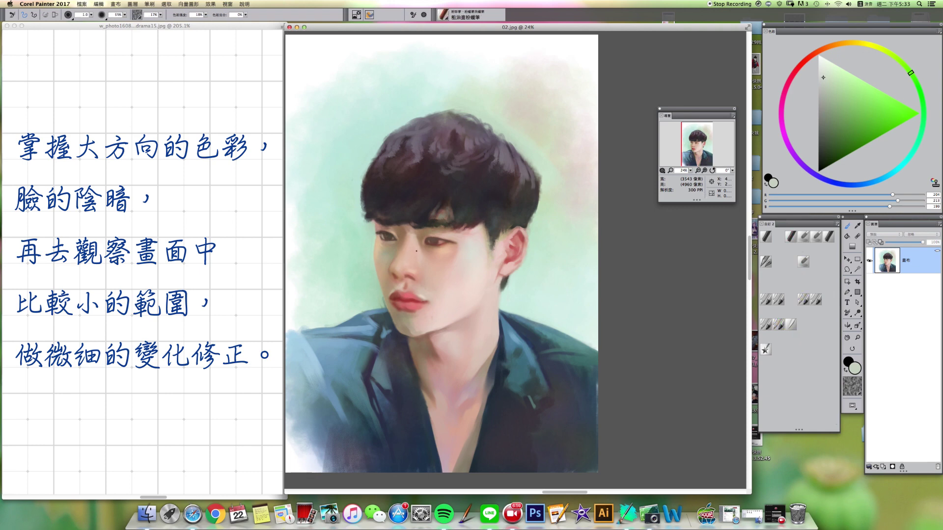
pyautogui.keyDown('alt'); pyautogui.click(411, 254); pyautogui.keyUp('alt')
pyautogui.click(793, 93)
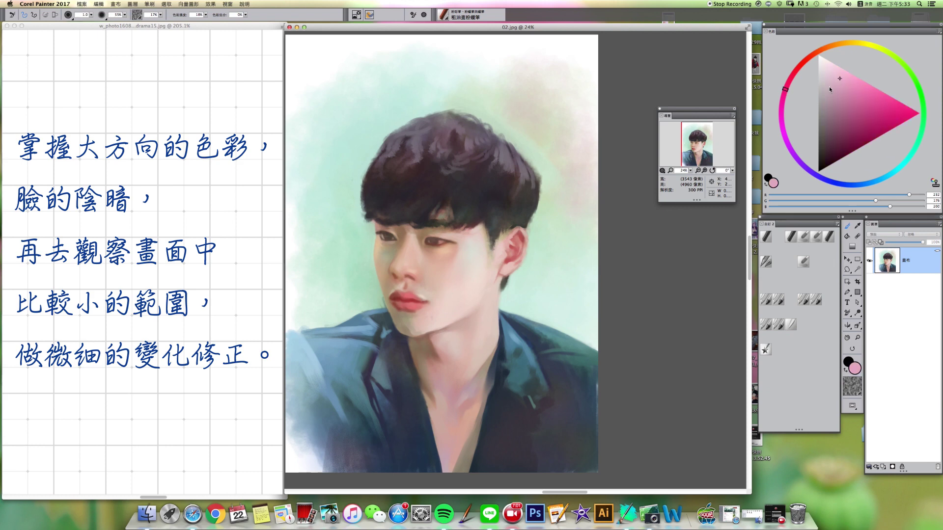
pyautogui.moveTo(838, 78); pyautogui.dragTo(828, 75)
pyautogui.moveTo(413, 256); pyautogui.dragTo(410, 255)
# - Enlarge the oil pastel and sample a tan skin tone beside the far eye for touching up the face
pyautogui.click(825, 75)
pyautogui.press(']')
pyautogui.press(']')
pyautogui.keyDown('alt'); pyautogui.click(382, 242); pyautogui.keyUp('alt')
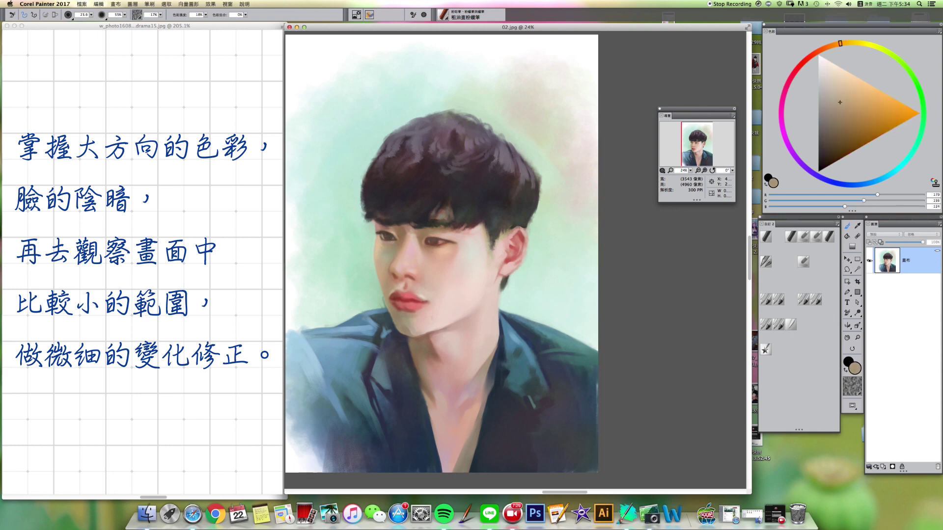
pyautogui.click(470, 162)
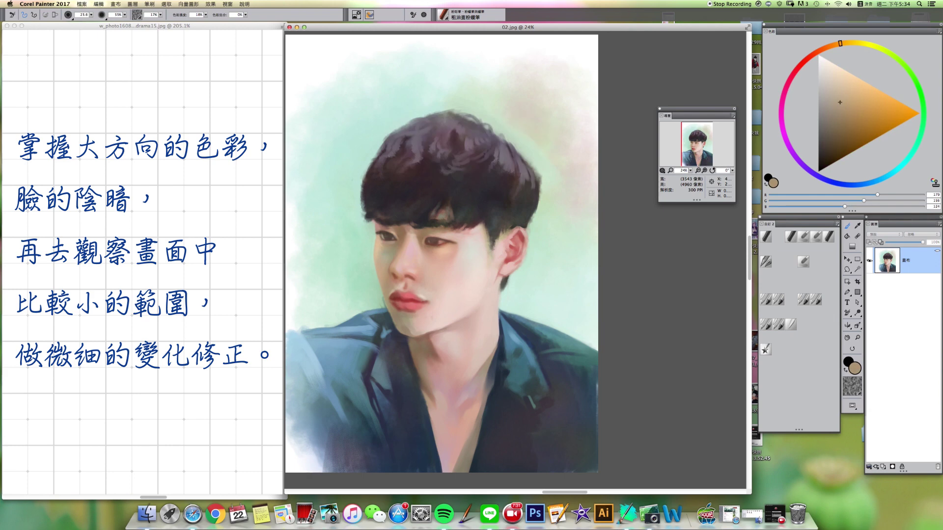
pyautogui.moveTo(492, 28); pyautogui.dragTo(493, 29)
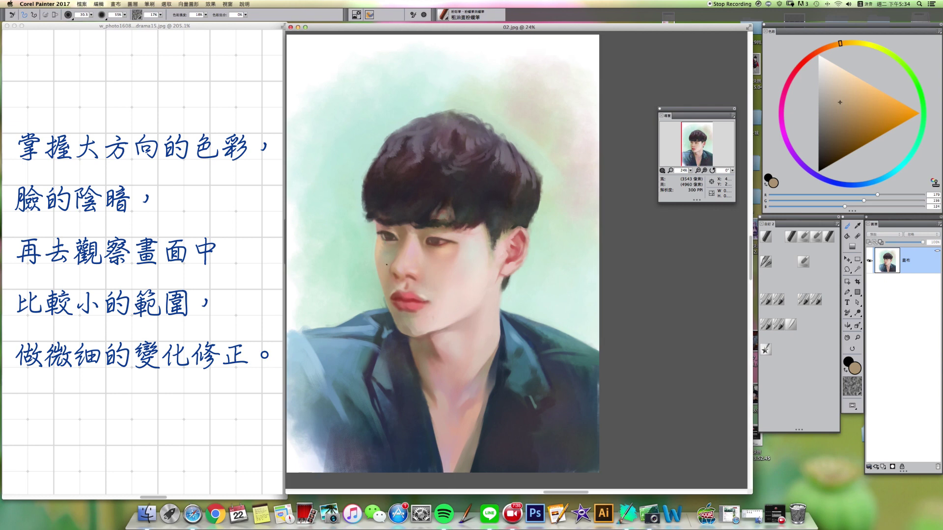
# - Add a new layer with a changed blending mode and choose a muted grey-green for the digital airbrush
pyautogui.click(881, 466)
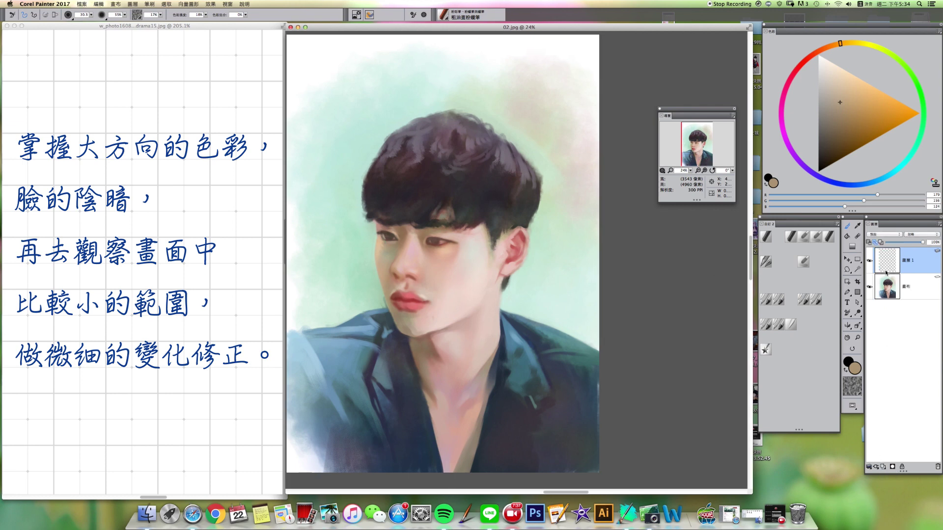
pyautogui.moveTo(852, 49); pyautogui.dragTo(887, 51)
pyautogui.click(824, 93)
pyautogui.click(823, 91)
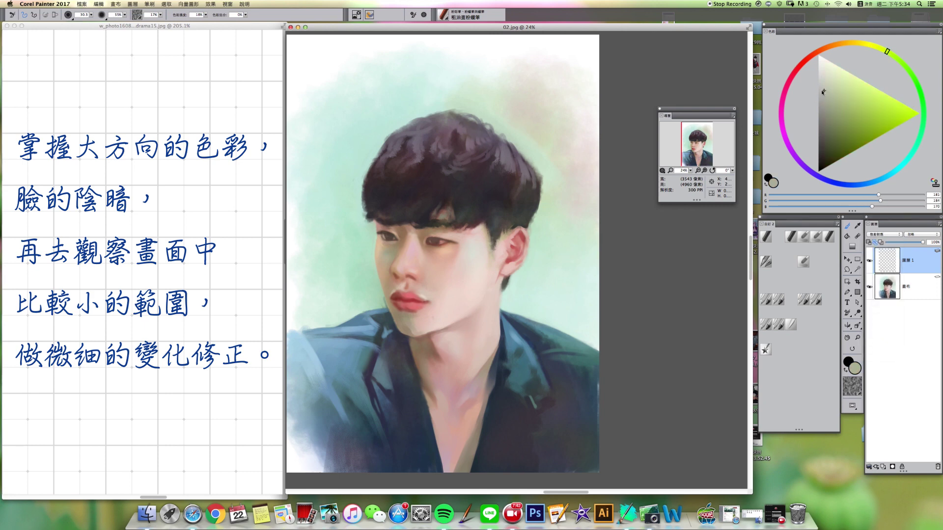
pyautogui.click(804, 262)
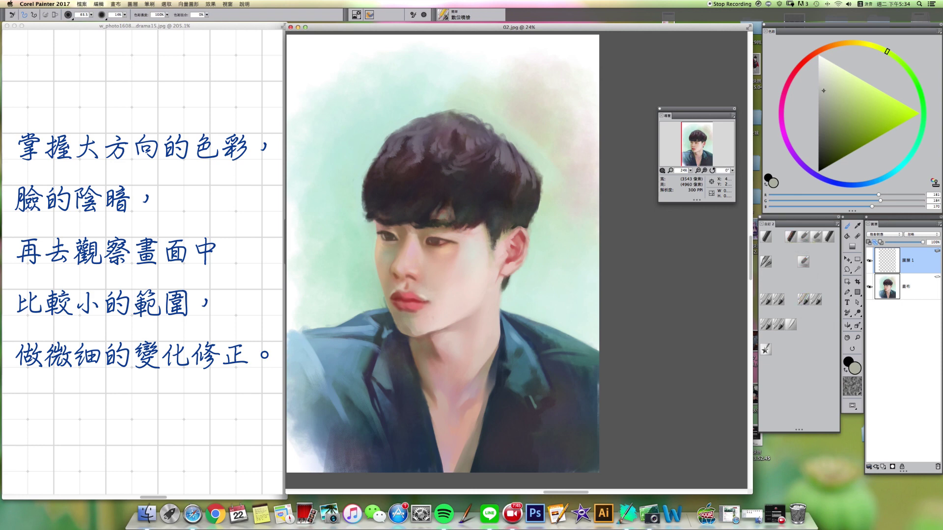
# - Airbrush small grey-green touches around the far eye, adjusting the brush size
pyautogui.moveTo(382, 238); pyautogui.dragTo(382, 236)
pyautogui.press(']')
pyautogui.press(']')
pyautogui.press(']')
pyautogui.press(']')
pyautogui.press(']')
# - Refine the glaze with a paler grey-green at varying airbrush sizes, undo the last stroke, and merge the layer into the canvas
pyautogui.moveTo(827, 79)
pyautogui.mouseDown()
pyautogui.moveTo(815, 67)
pyautogui.moveTo(825, 68)
pyautogui.mouseUp()
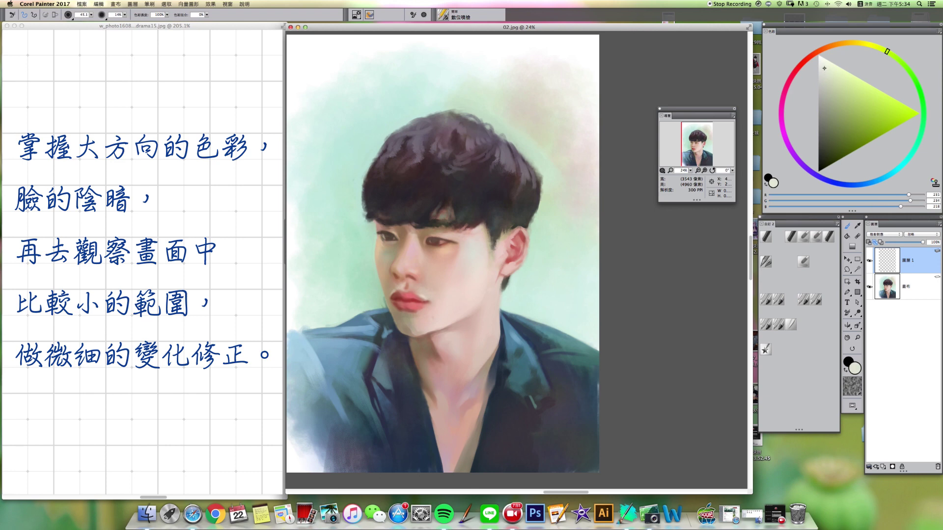
pyautogui.press('[')
pyautogui.press('[')
pyautogui.press(']')
pyautogui.press(']')
pyautogui.press('[')
pyautogui.press('super+z')
pyautogui.moveTo(827, 77); pyautogui.dragTo(826, 78)
pyautogui.click(870, 468)
pyautogui.click(884, 492)
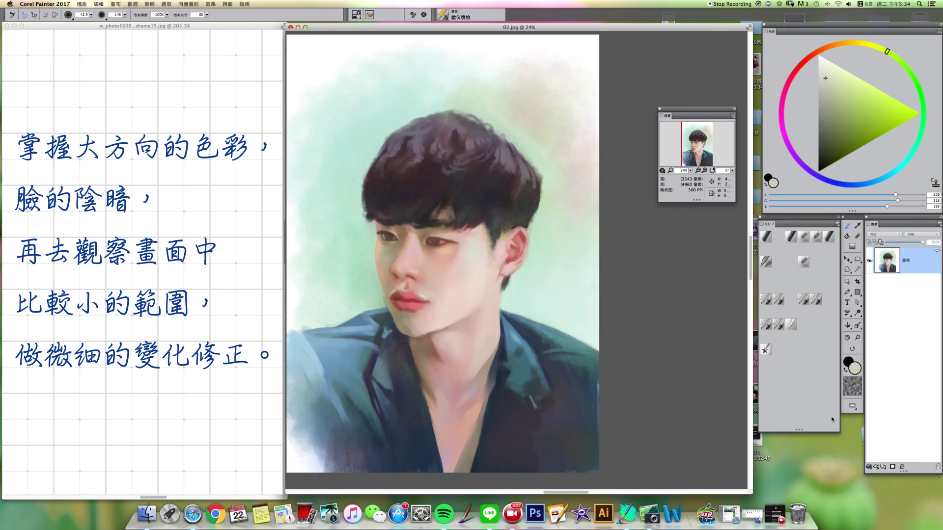
# - Lasso the near eye with the skin around it and adjust the selection's edge
pyautogui.click(847, 270)
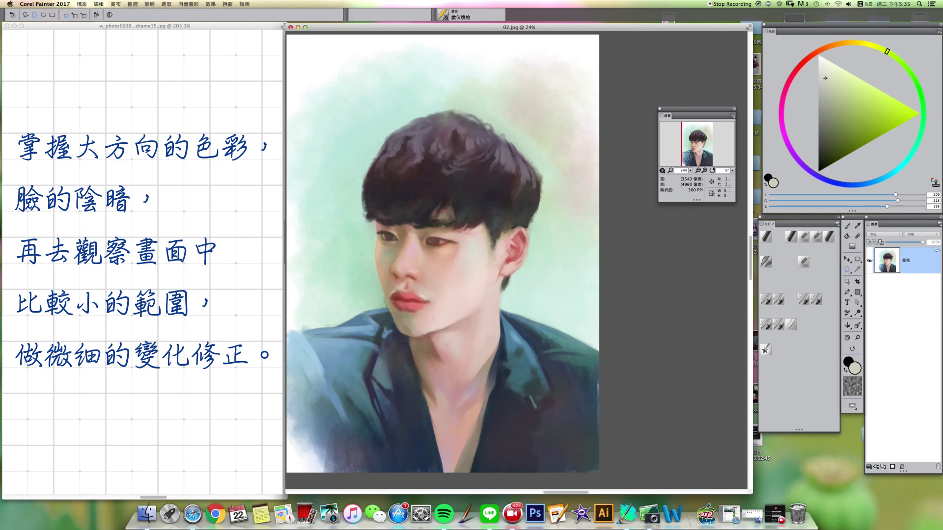
pyautogui.moveTo(421, 240)
pyautogui.mouseDown()
pyautogui.moveTo(450, 263)
pyautogui.moveTo(450, 235)
pyautogui.mouseUp()
pyautogui.rightClick(443, 244)
pyautogui.click(451, 254)
pyautogui.rightClick(445, 248)
pyautogui.click(464, 265)
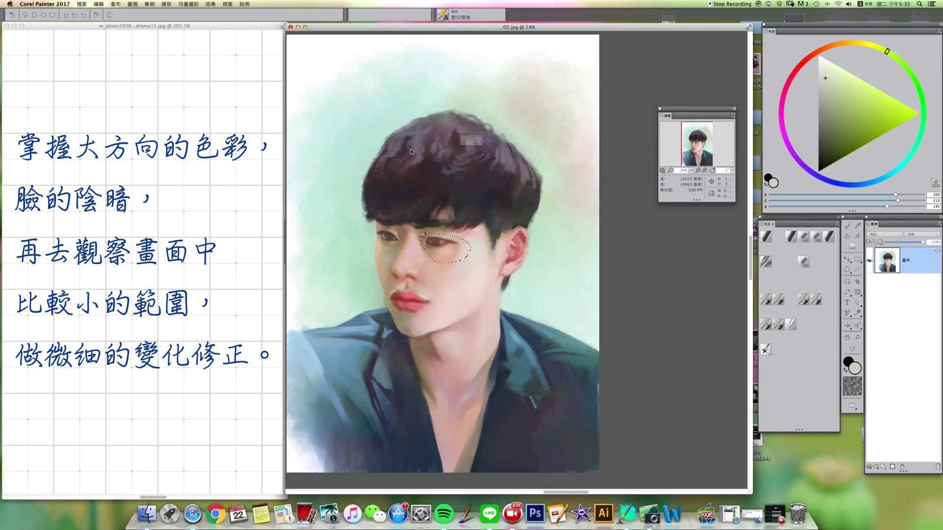
pyautogui.click(494, 152)
# - Duplicate the selected eye onto a new layer, transform it slightly, and merge it back into the canvas
pyautogui.press('super+c')
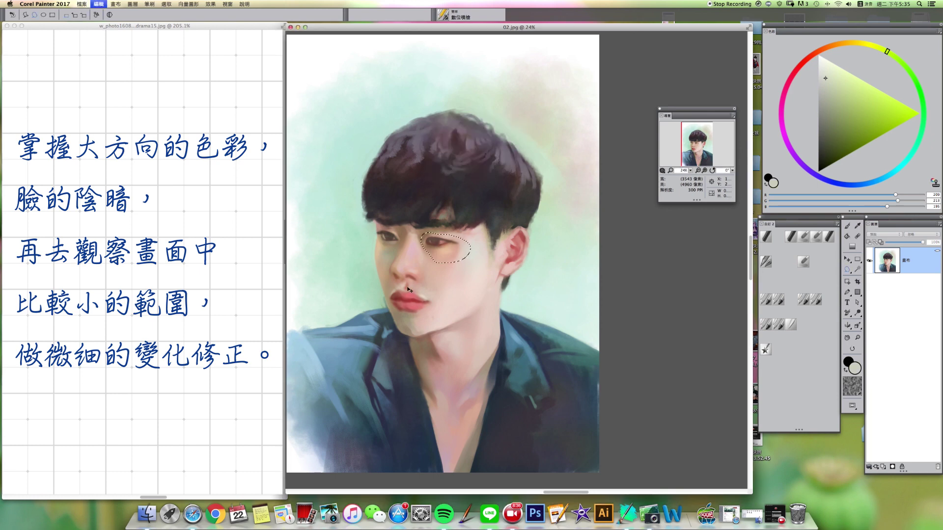
pyautogui.press('super+v')
pyautogui.press('super+t')
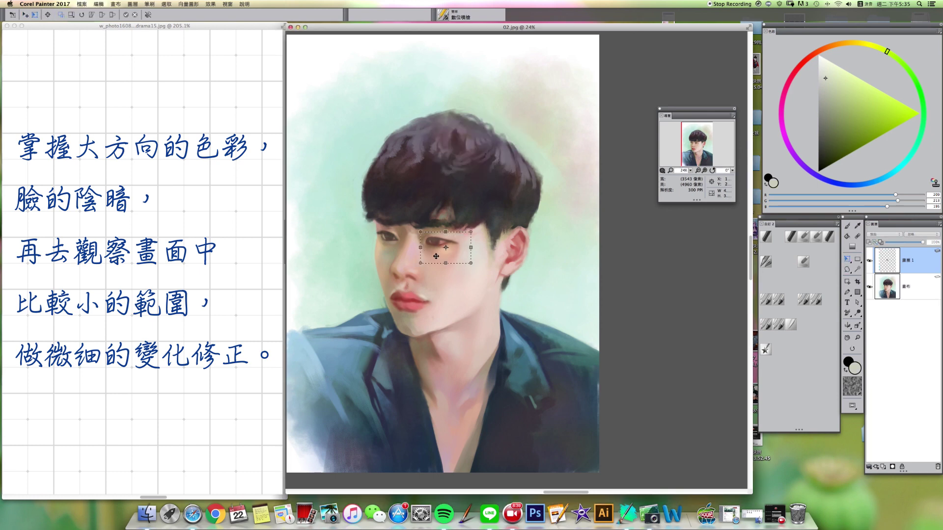
pyautogui.moveTo(421, 264); pyautogui.dragTo(421, 262)
pyautogui.press('Return')
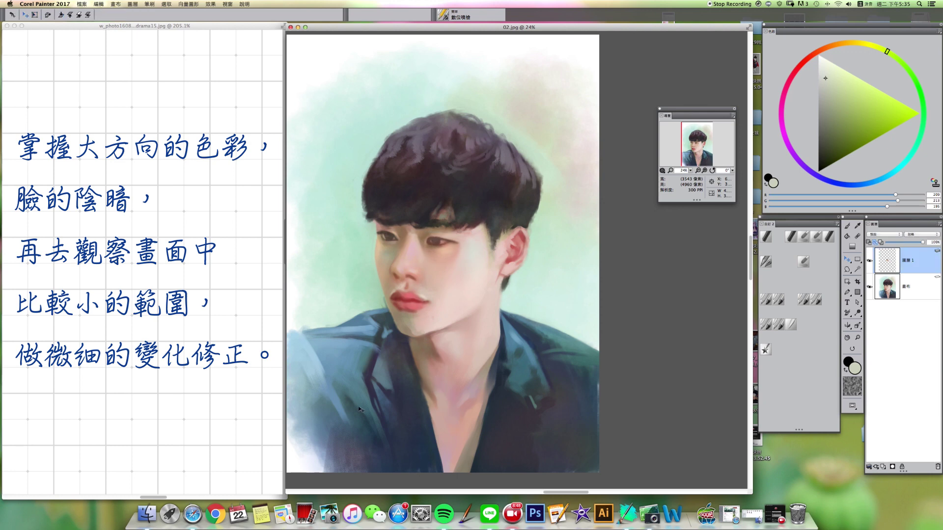
pyautogui.click(868, 467)
pyautogui.click(878, 493)
# - Enlarge the face in the reference photo and frame the portrait's face at 41% zoom
pyautogui.click(858, 337)
pyautogui.moveTo(364, 172); pyautogui.dragTo(499, 305)
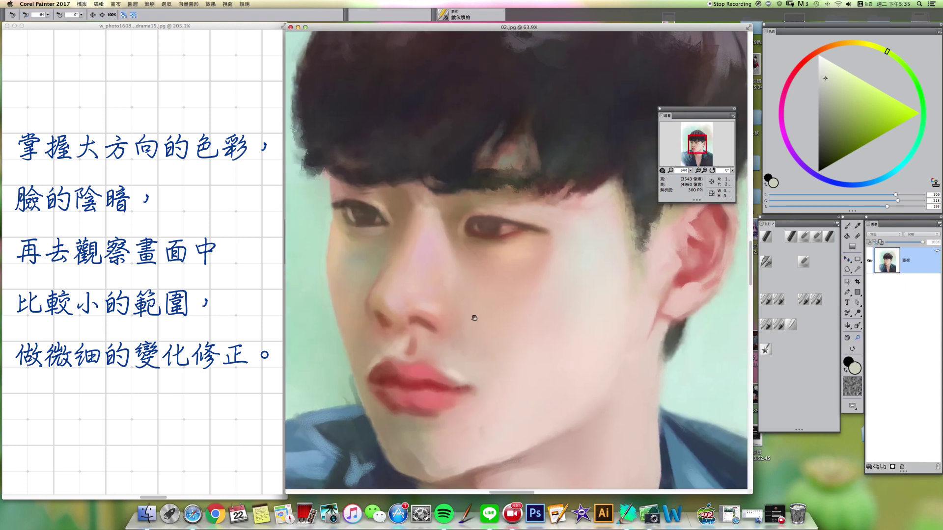
pyautogui.moveTo(74, 162); pyautogui.dragTo(212, 422)
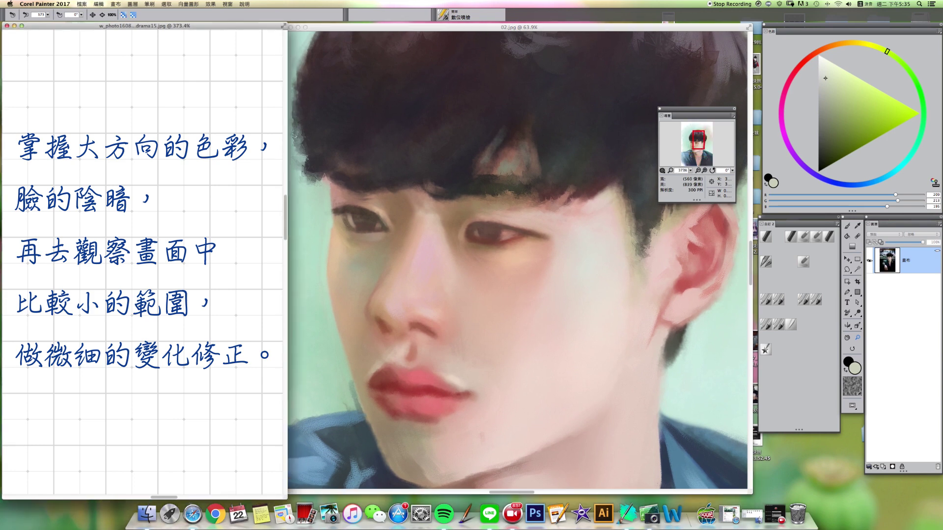
pyautogui.click(690, 170)
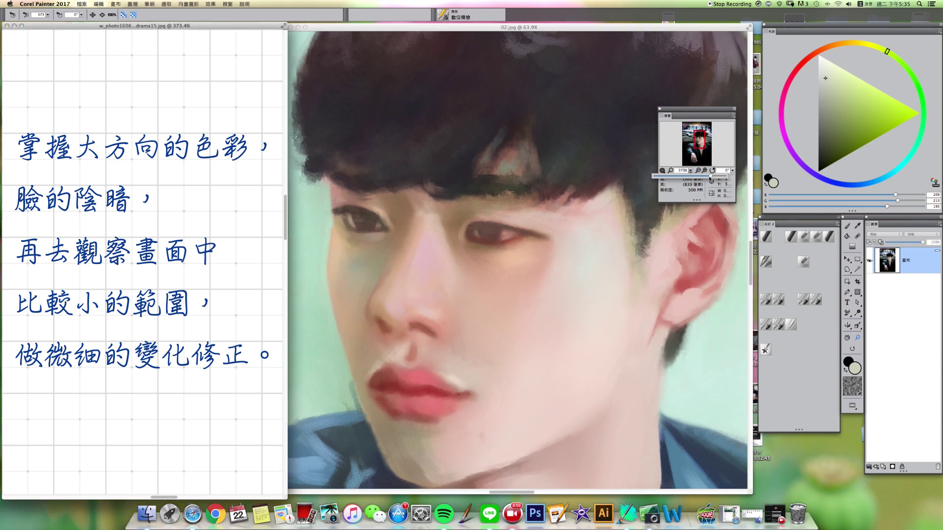
pyautogui.press('super+grave')
pyautogui.moveTo(711, 176); pyautogui.dragTo(689, 181)
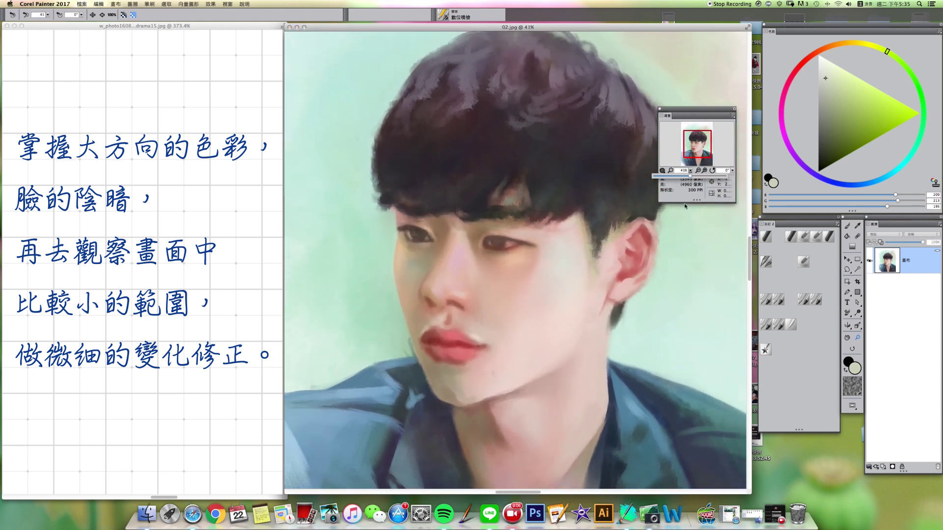
pyautogui.moveTo(566, 312); pyautogui.dragTo(517, 291)
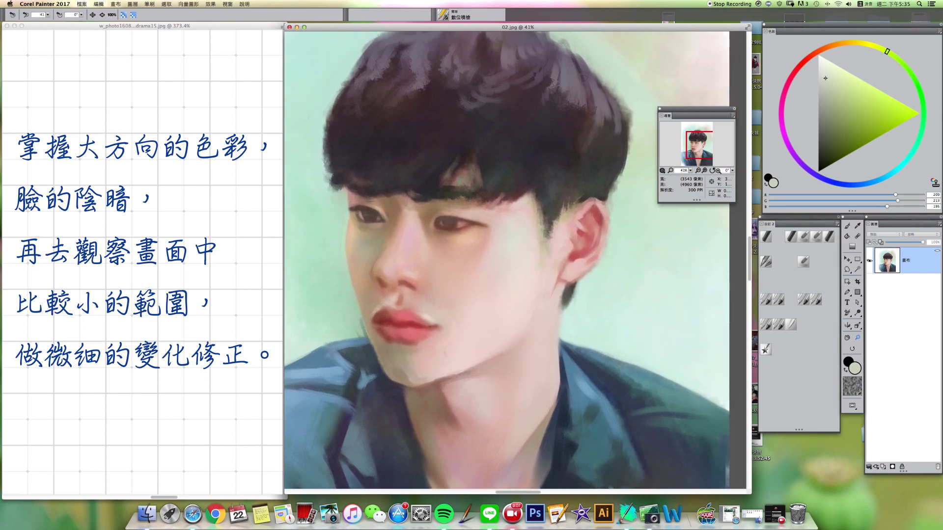
# - Move the navigator palette beneath the brush palette and switch to the coarse oil pastel
pyautogui.moveTo(698, 112)
pyautogui.mouseDown()
pyautogui.moveTo(763, 113)
pyautogui.moveTo(777, 321)
pyautogui.moveTo(799, 400)
pyautogui.mouseUp()
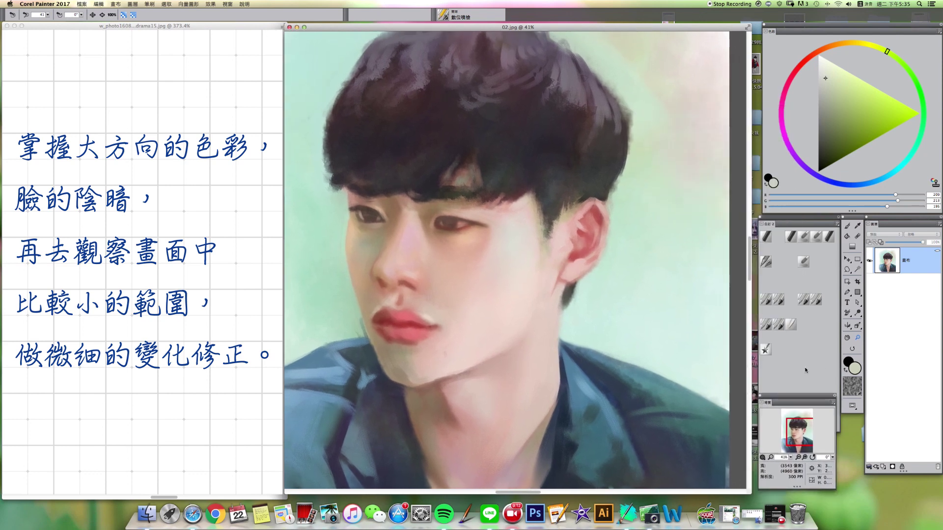
pyautogui.moveTo(803, 393); pyautogui.dragTo(803, 391)
pyautogui.click(807, 267)
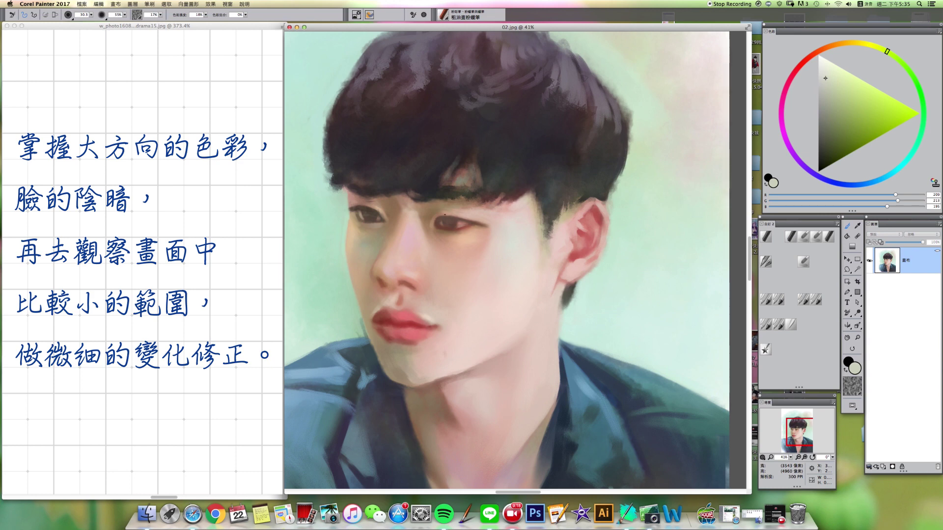
# - Refine the lids and lash line of the near eye with a smaller chunky oil pastel brush, using browns sampled around it
pyautogui.moveTo(441, 222); pyautogui.dragTo(442, 220)
pyautogui.keyDown('alt'); pyautogui.click(437, 215); pyautogui.keyUp('alt')
pyautogui.press('[')
pyautogui.press('[')
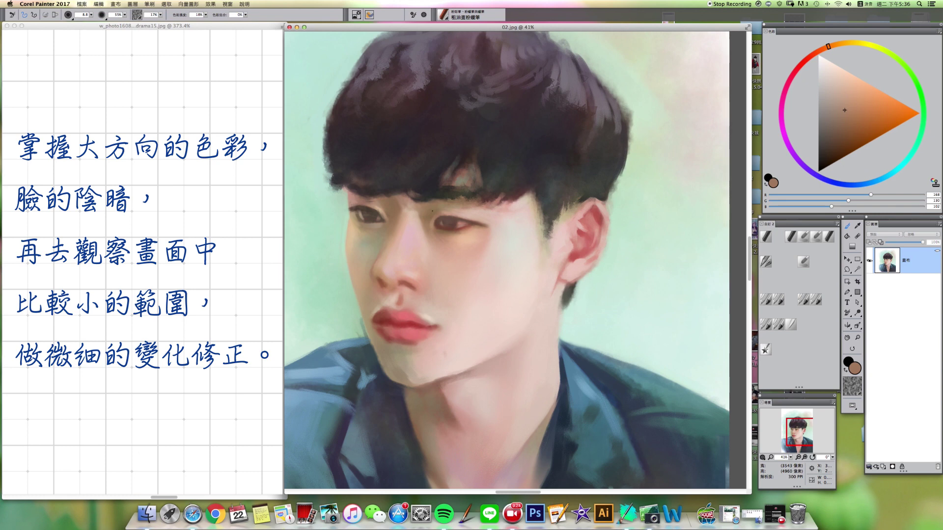
pyautogui.keyDown('alt'); pyautogui.click(438, 221); pyautogui.keyUp('alt')
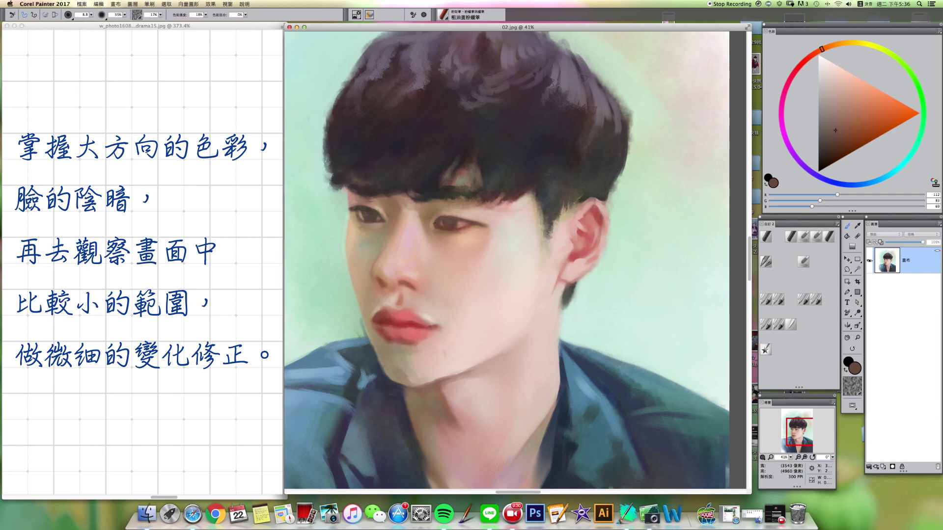
pyautogui.keyDown('alt'); pyautogui.click(462, 223); pyautogui.keyUp('alt')
pyautogui.keyDown('alt'); pyautogui.click(449, 223); pyautogui.keyUp('alt')
pyautogui.keyDown('alt'); pyautogui.click(463, 223); pyautogui.keyUp('alt')
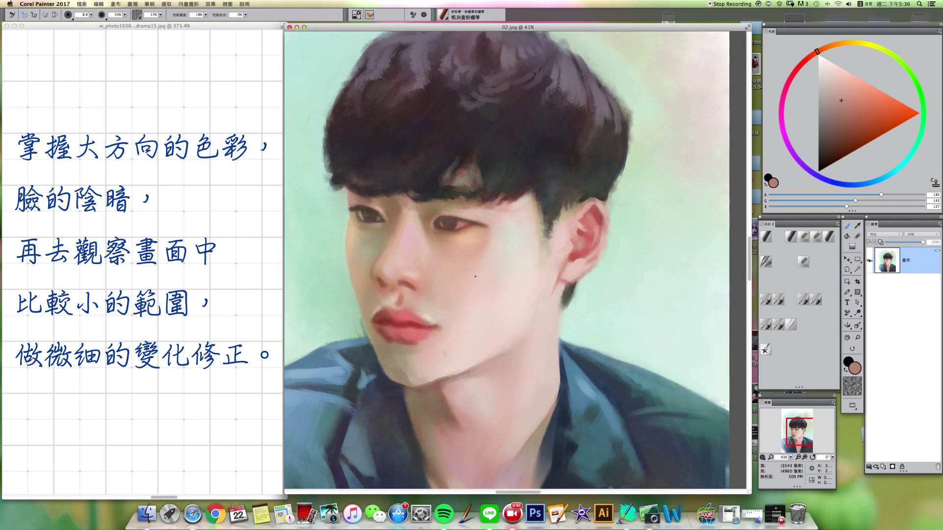
# - Soften the painted edges of the near eye with a slightly enlarged blender brush
pyautogui.click(817, 300)
pyautogui.moveTo(446, 216); pyautogui.dragTo(461, 231)
pyautogui.press(']')
pyautogui.press(']')
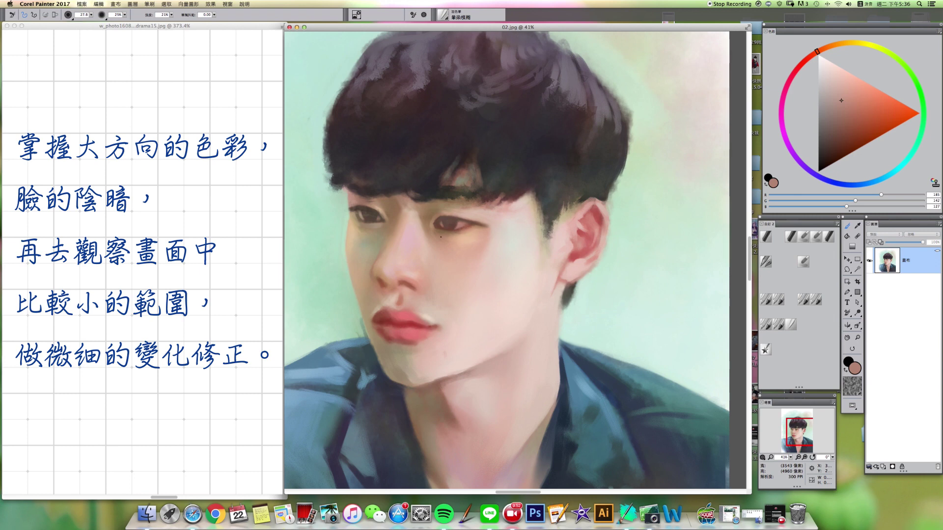
# - Rework the upper lid and lower edge of the near eye with the chunky oil pastel in sampled brown tones
pyautogui.click(791, 236)
pyautogui.keyDown('alt'); pyautogui.click(444, 221); pyautogui.keyUp('alt')
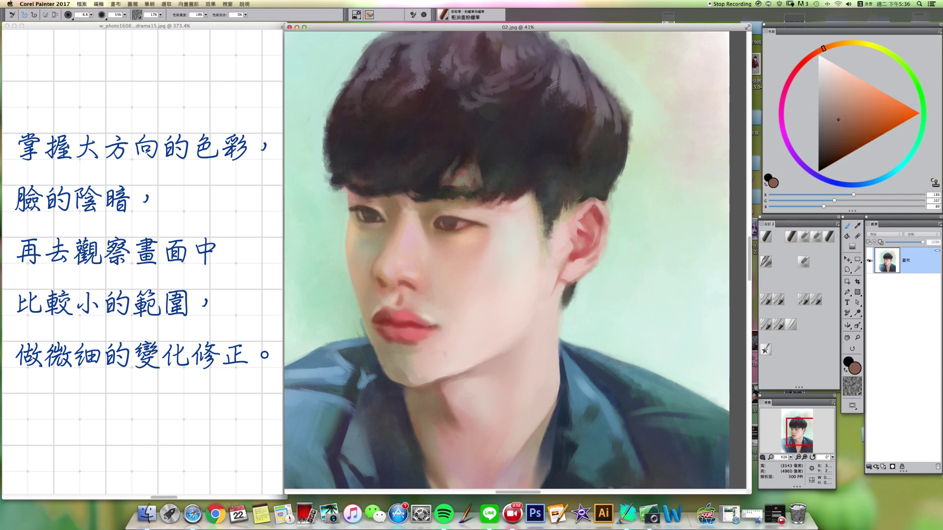
pyautogui.keyDown('alt'); pyautogui.click(440, 230); pyautogui.keyUp('alt')
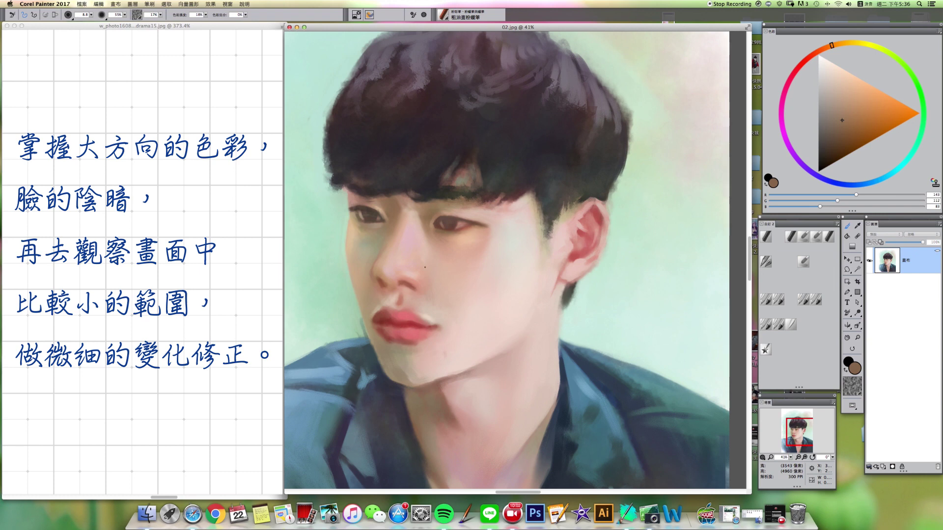
pyautogui.keyDown('alt'); pyautogui.click(441, 222); pyautogui.keyUp('alt')
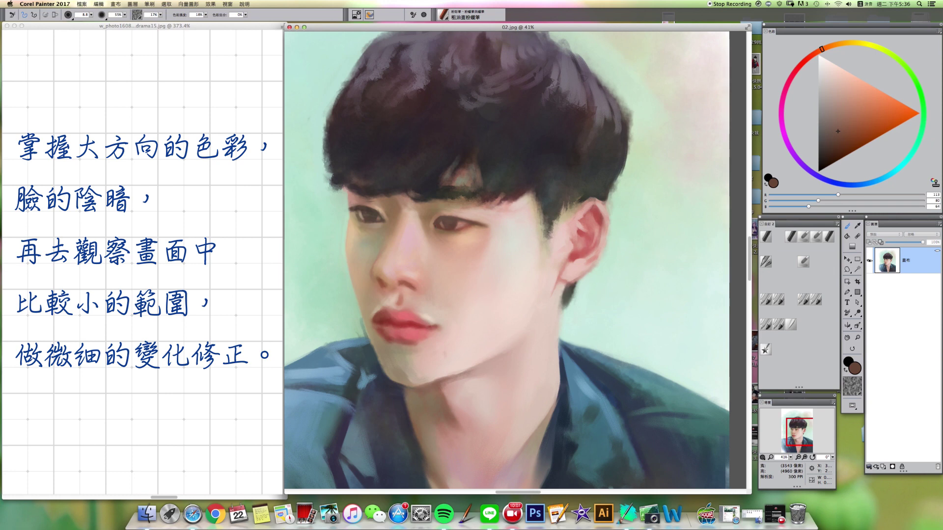
# - Paint the outer white of the near eye in a pale greyed pink mixed from its sampled colour
pyautogui.keyDown('alt'); pyautogui.click(465, 226); pyautogui.keyUp('alt')
pyautogui.click(802, 65)
pyautogui.moveTo(834, 97); pyautogui.dragTo(830, 89)
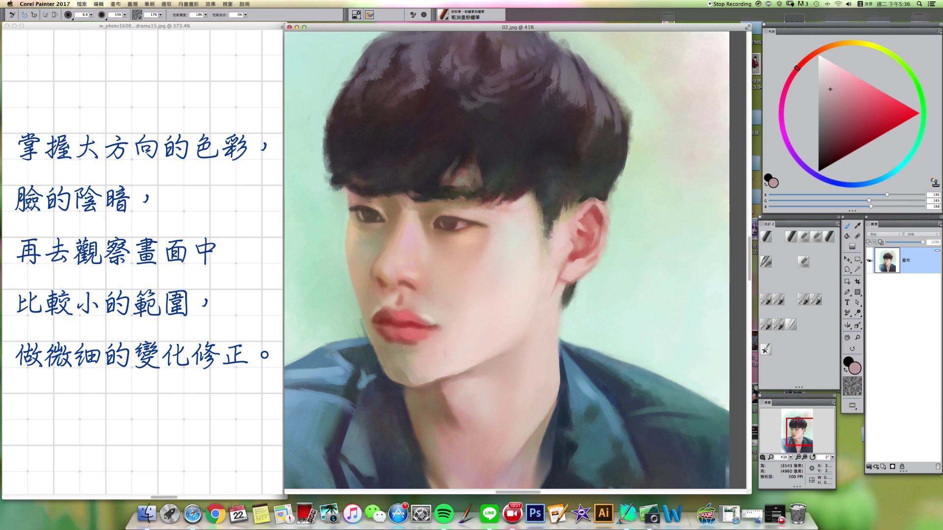
# - Shape the outer corner and lash line of the near eye with sampled dark brown and light skin tones
pyautogui.keyDown('alt'); pyautogui.click(461, 222); pyautogui.keyUp('alt')
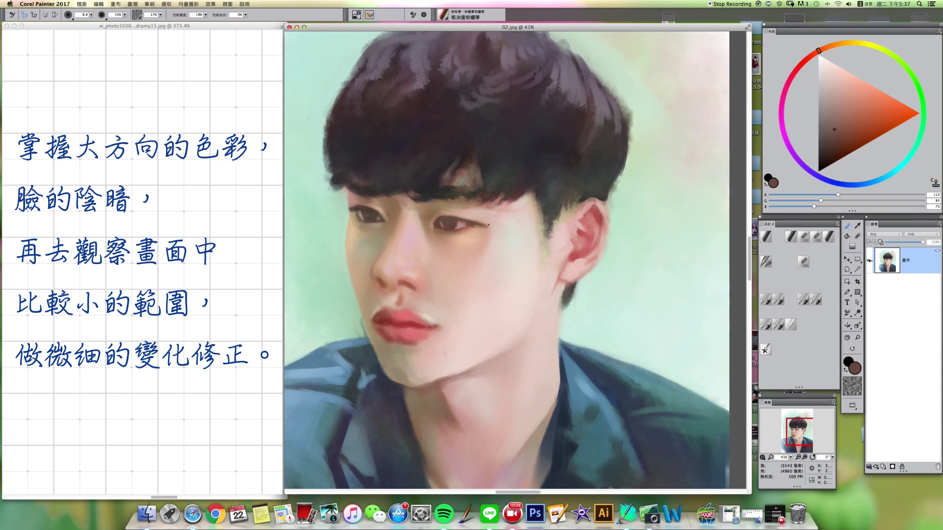
pyautogui.keyDown('alt'); pyautogui.click(482, 219); pyautogui.keyUp('alt')
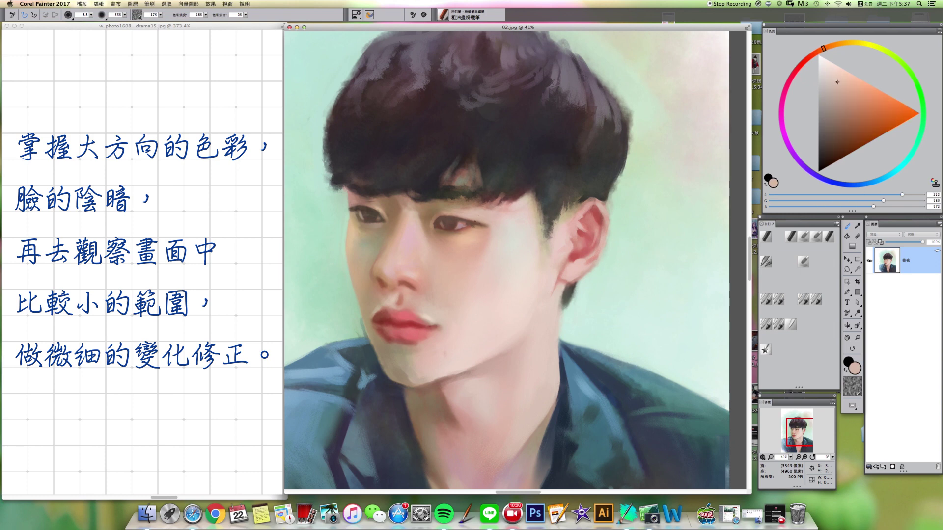
pyautogui.moveTo(492, 226); pyautogui.dragTo(487, 227)
pyautogui.keyDown('alt'); pyautogui.click(480, 229); pyautogui.keyUp('alt')
# - Deepen the iris of the near eye with dark reddish browns, adjusting the brush size to the detail
pyautogui.click(818, 50)
pyautogui.click(830, 149)
pyautogui.click(806, 59)
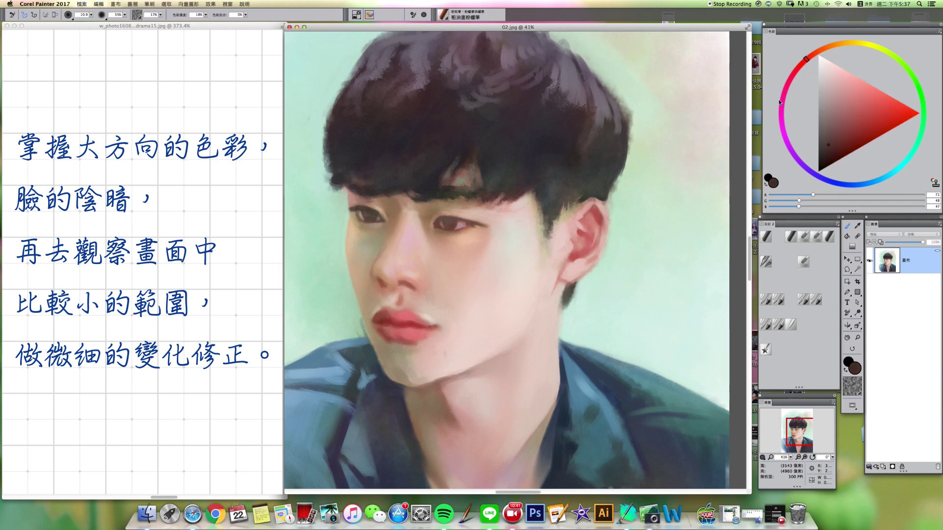
pyautogui.press(']')
pyautogui.press('[')
pyautogui.press('[')
pyautogui.press('[')
pyautogui.press(']')
pyautogui.press(']')
pyautogui.press(']')
pyautogui.press(']')
pyautogui.moveTo(844, 128); pyautogui.dragTo(842, 134)
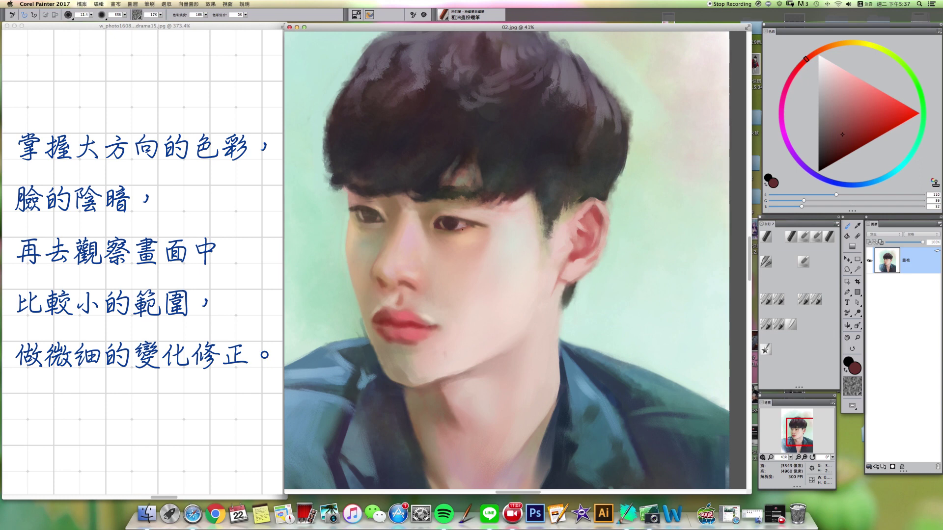
# - Tint the outer part of the near eye with a muted mauve pink and touch up its iris in the sampled dark brown
pyautogui.keyDown('alt'); pyautogui.click(464, 228); pyautogui.keyUp('alt')
pyautogui.click(798, 70)
pyautogui.moveTo(845, 108); pyautogui.dragTo(834, 109)
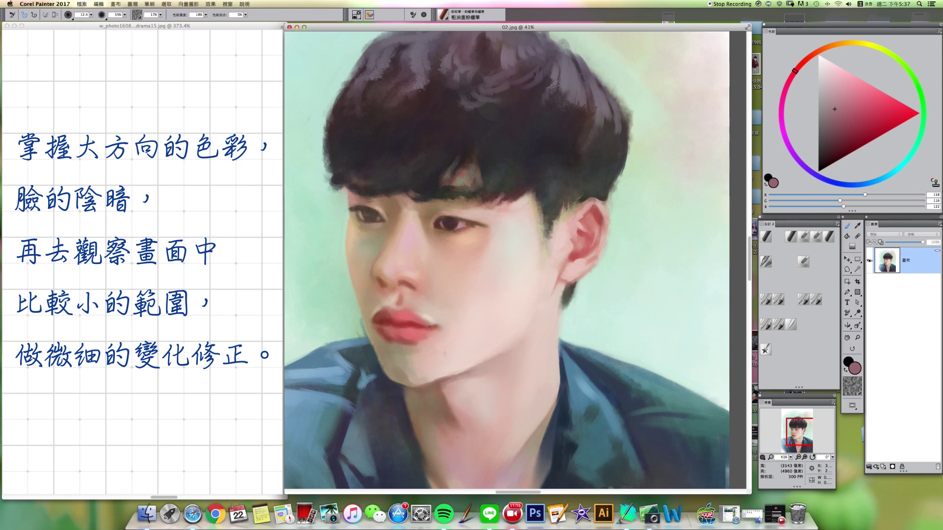
pyautogui.keyDown('alt'); pyautogui.click(450, 225); pyautogui.keyUp('alt')
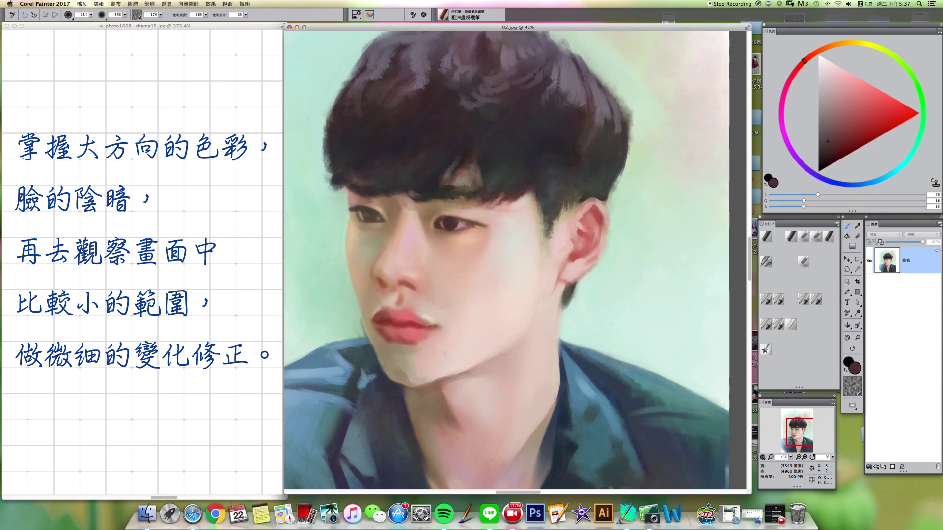
# - Add a greyed beige tone around the near eye, mixed from the shadow colour beneath it
pyautogui.keyDown('alt'); pyautogui.click(449, 234); pyautogui.keyUp('alt')
pyautogui.click(835, 112)
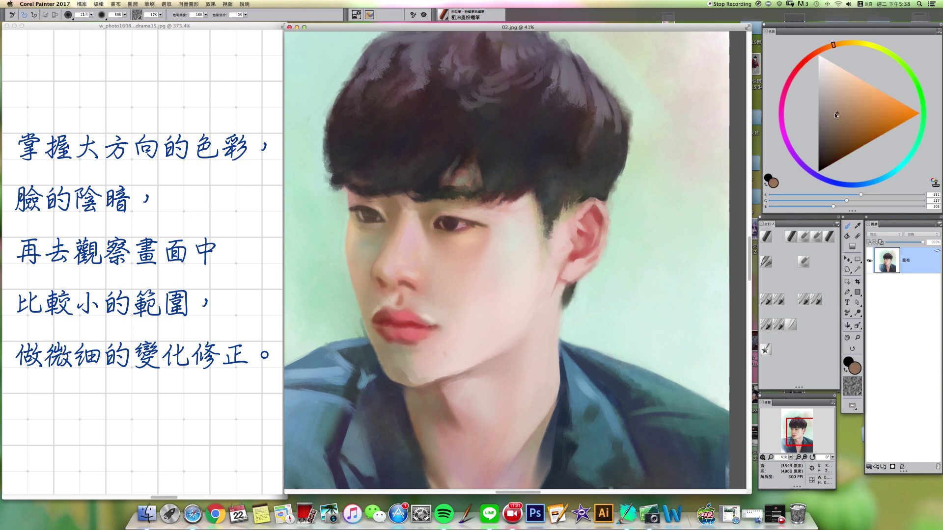
pyautogui.click(832, 110)
pyautogui.click(829, 106)
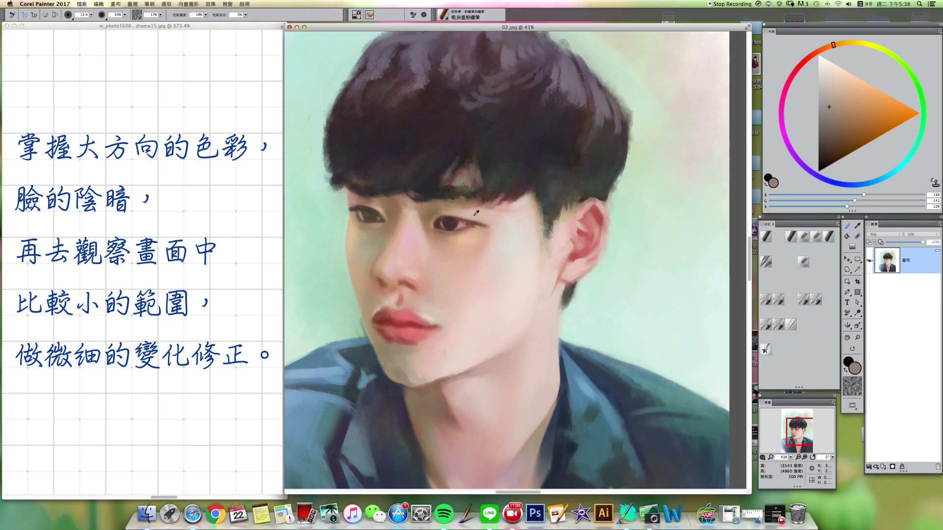
# - Blend the shading between the nose bridge and the near eye with the Just Add Water brush
pyautogui.click(778, 324)
pyautogui.keyDown('alt'); pyautogui.keyDown('super'); pyautogui.moveTo(419, 211); pyautogui.dragTo(422, 210); pyautogui.keyUp('super'); pyautogui.keyUp('alt')
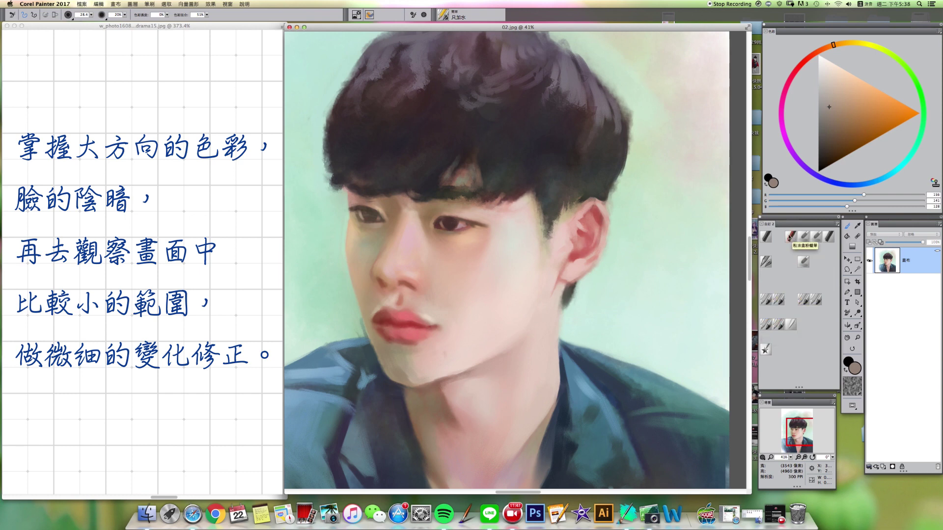
# - Save the painting as a new JPEG file named 03.jpg with the high quality setting
pyautogui.press('super+shift+s')
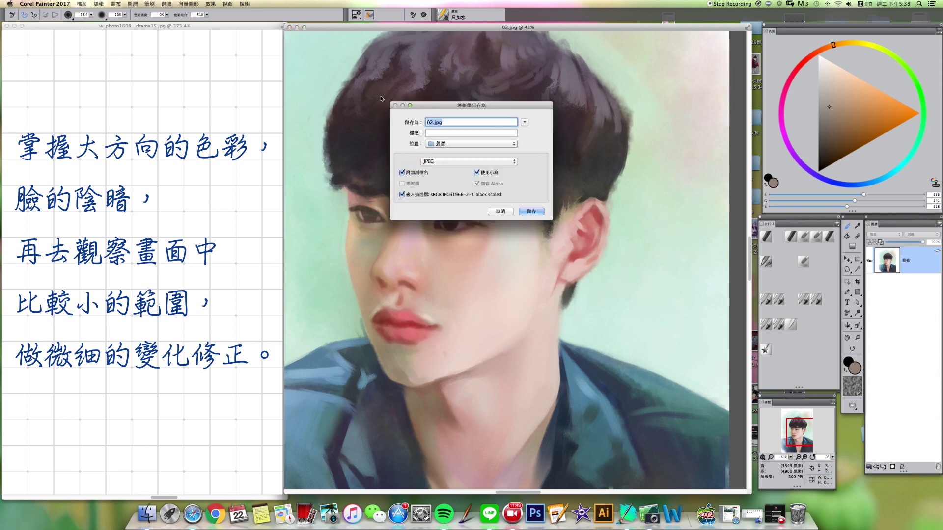
pyautogui.click(434, 122)
pyautogui.press('BackSpace')
pyautogui.press('BackSpace')
pyautogui.hotkey('ctrl', 'space')
pyautogui.write('3')
pyautogui.press('BackSpace')
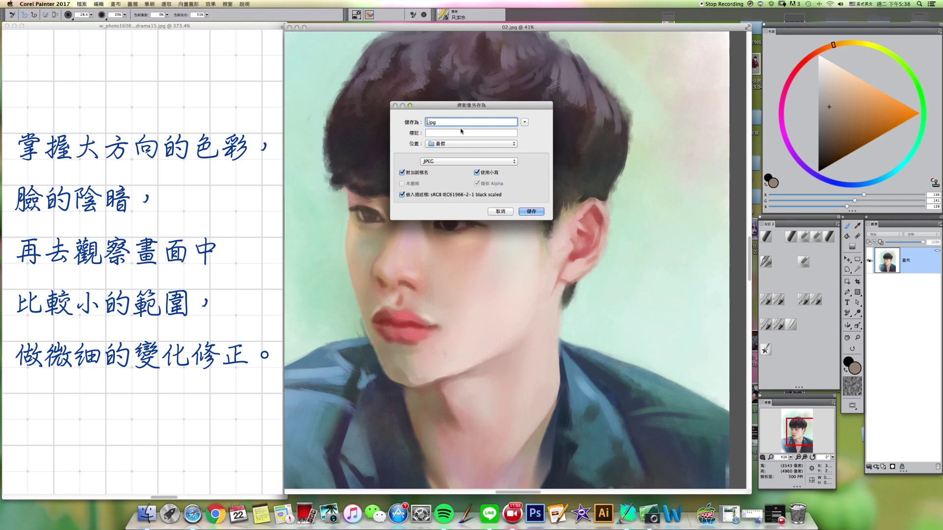
pyautogui.write('03')
pyautogui.click(531, 212)
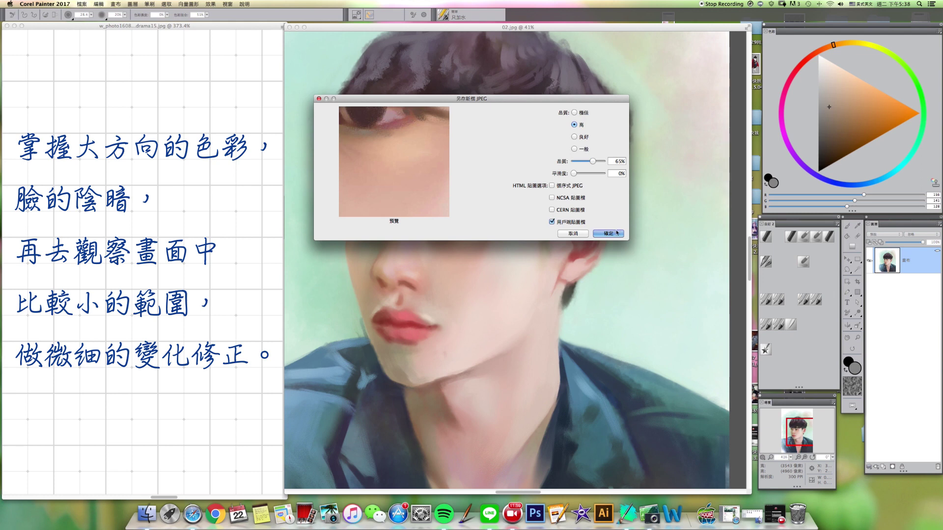
pyautogui.click(616, 234)
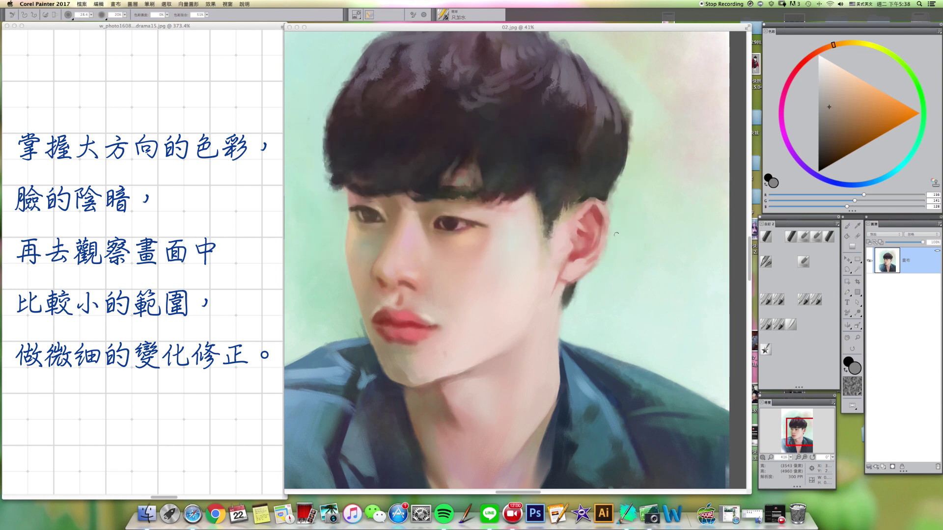
# - Darken the iris and lash line of the far eye with the chunky oil pastel, using the dark brown sampled from the near iris
pyautogui.click(790, 237)
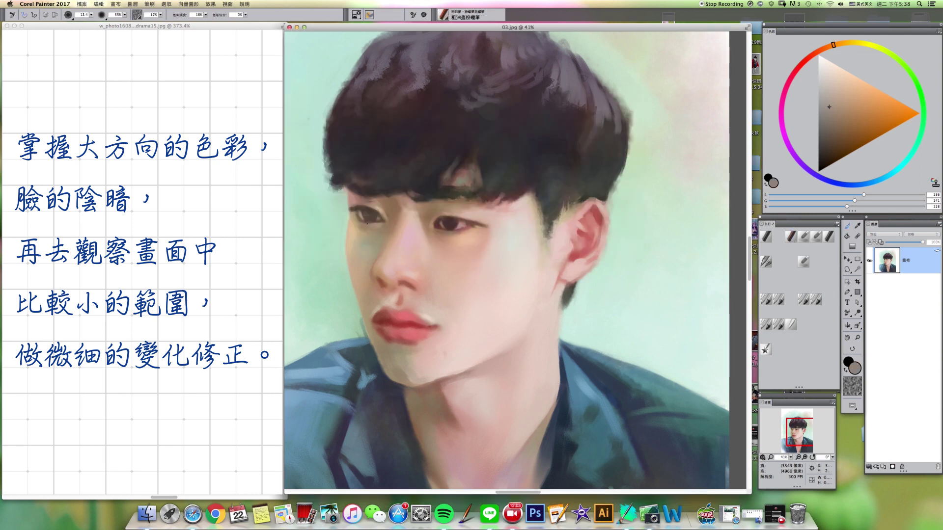
pyautogui.keyDown('alt'); pyautogui.click(450, 224); pyautogui.keyUp('alt')
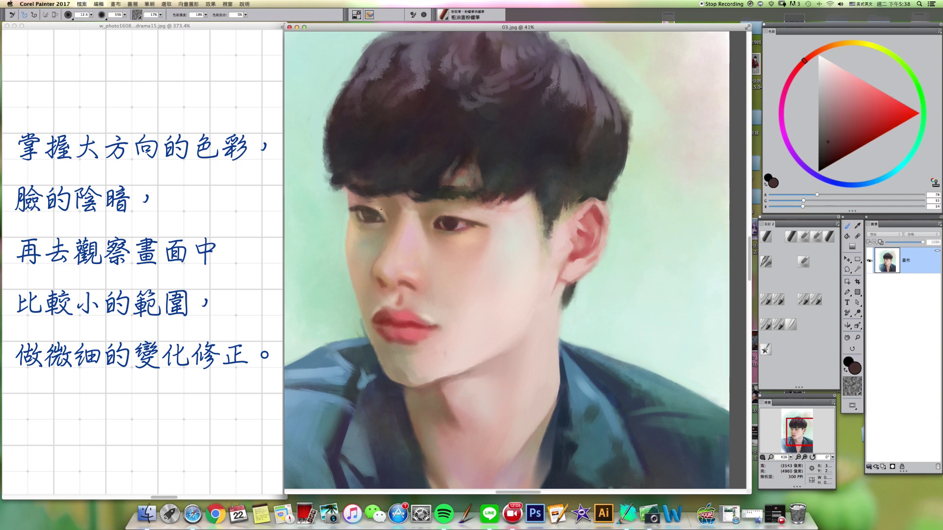
pyautogui.press('[')
pyautogui.press(']')
pyautogui.press(']')
pyautogui.press(']')
pyautogui.press(']')
pyautogui.press('[')
pyautogui.press('[')
pyautogui.press('[')
pyautogui.press('[')
pyautogui.press('[')
pyautogui.press('[')
pyautogui.press('[')
pyautogui.press(']')
pyautogui.press(']')
pyautogui.press(']')
pyautogui.press(']')
pyautogui.press(']')
pyautogui.press(']')
pyautogui.press(']')
pyautogui.press(']')
pyautogui.press('[')
# - Refine the lid and white of the far eye with muted red, skin and dark brown tones, and soften it with the blender brush
pyautogui.keyDown('alt'); pyautogui.click(362, 215); pyautogui.keyUp('alt')
pyautogui.click(805, 63)
pyautogui.moveTo(834, 119); pyautogui.dragTo(840, 111)
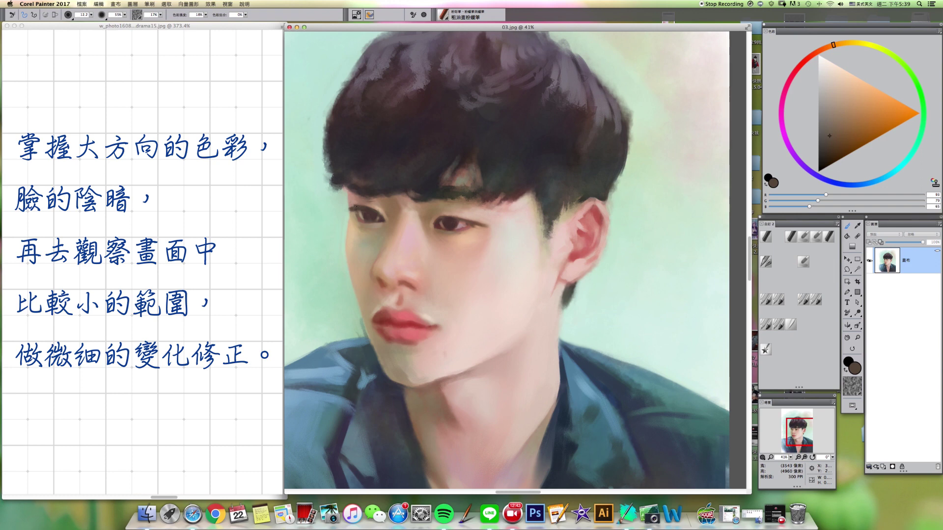
pyautogui.keyDown('alt'); pyautogui.click(357, 202); pyautogui.keyUp('alt')
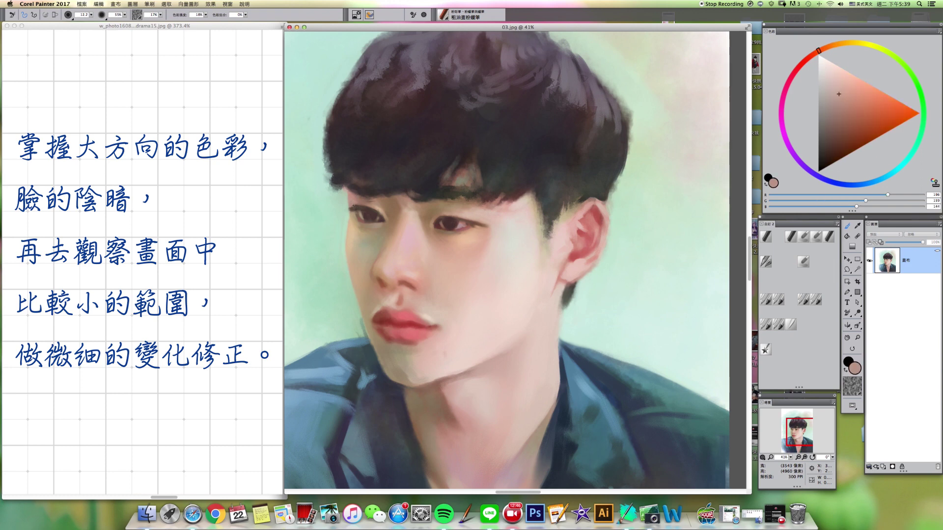
pyautogui.keyDown('alt'); pyautogui.click(353, 206); pyautogui.keyUp('alt')
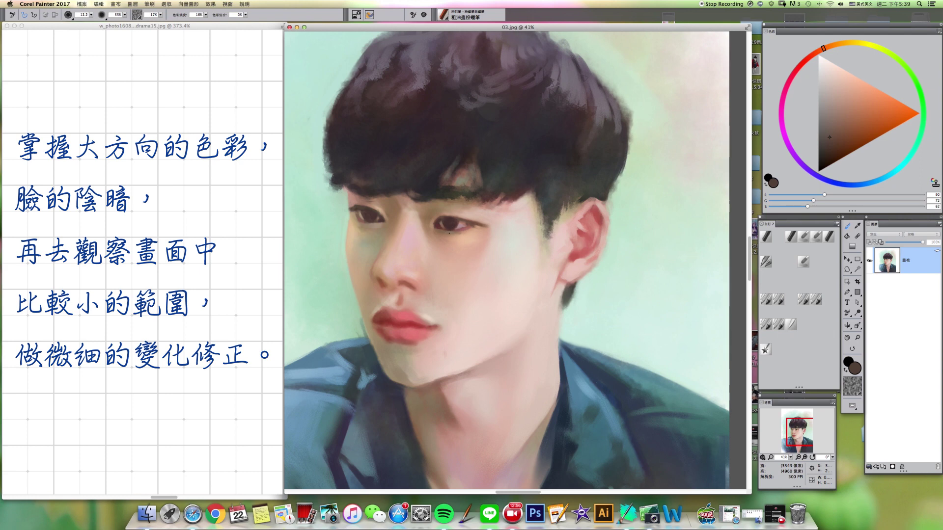
pyautogui.click(792, 325)
pyautogui.click(791, 325)
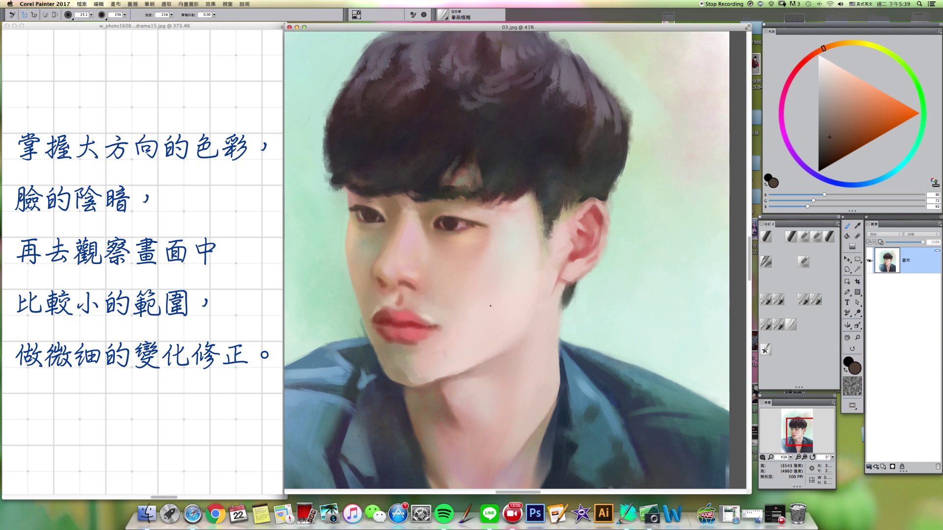
# - Touch up the outer white of the near eye with the chunky oil pastel in its sampled greyed pink
pyautogui.click(791, 237)
pyautogui.click(791, 238)
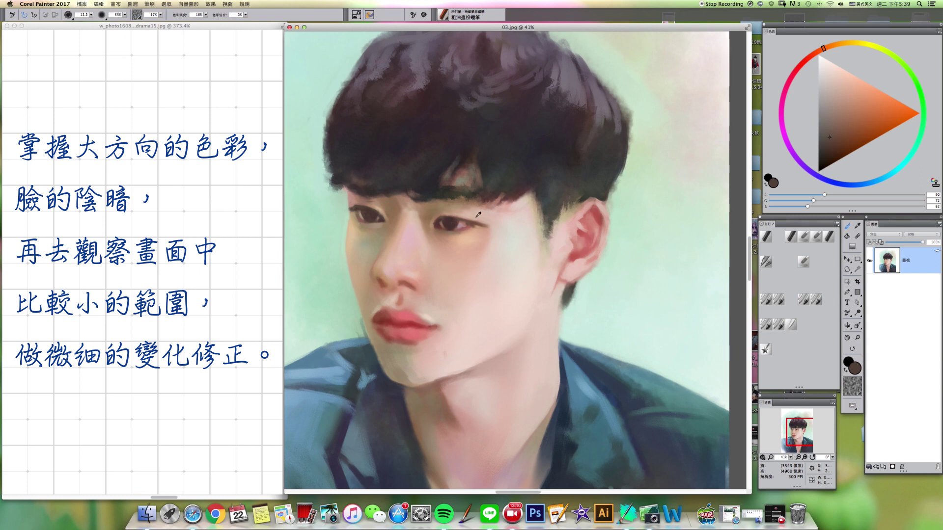
pyautogui.keyDown('alt'); pyautogui.click(464, 224); pyautogui.keyUp('alt')
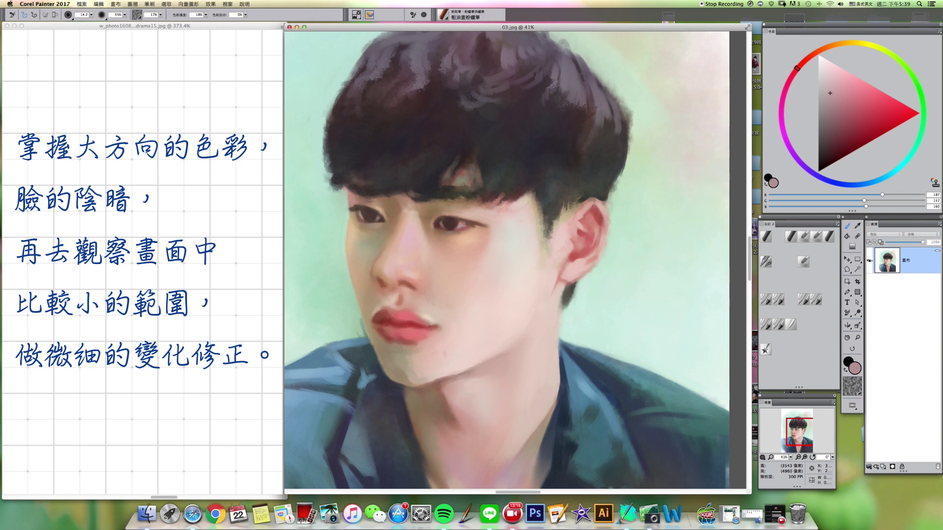
# - Detail the white and upper lid of the far eye with a smaller brush, using tones sampled from that eye
pyautogui.press('[')
pyautogui.press('[')
pyautogui.press('[')
pyautogui.keyDown('alt'); pyautogui.click(364, 216); pyautogui.keyUp('alt')
pyautogui.keyDown('alt'); pyautogui.click(360, 213); pyautogui.keyUp('alt')
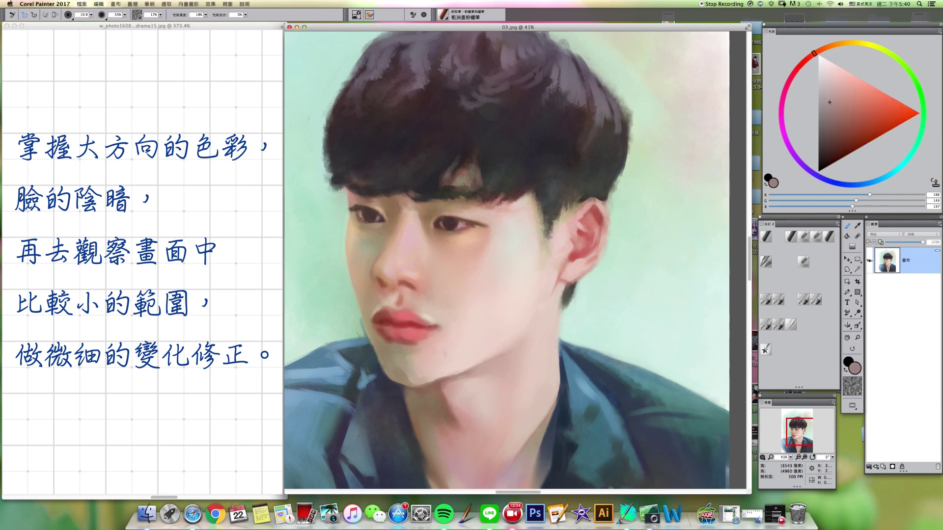
pyautogui.keyDown('alt'); pyautogui.click(361, 212); pyautogui.keyUp('alt')
pyautogui.keyDown('alt'); pyautogui.click(361, 212); pyautogui.keyUp('alt')
pyautogui.keyDown('alt'); pyautogui.click(365, 215); pyautogui.keyUp('alt')
# - Even out the skin beside the nose bridge with sampled light tones and a lighter, greyed beige
pyautogui.keyDown('alt'); pyautogui.click(405, 241); pyautogui.keyUp('alt')
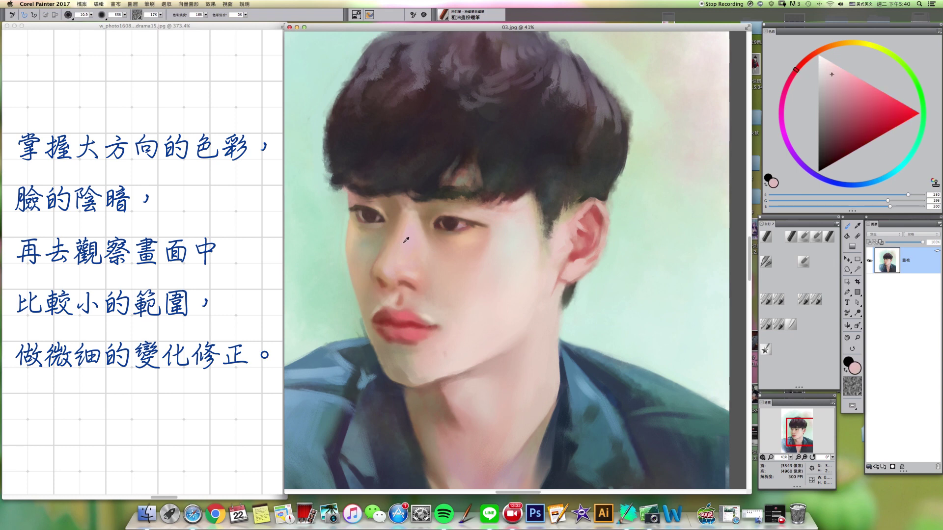
pyautogui.keyDown('alt'); pyautogui.click(380, 254); pyautogui.keyUp('alt')
pyautogui.moveTo(842, 92); pyautogui.dragTo(831, 86)
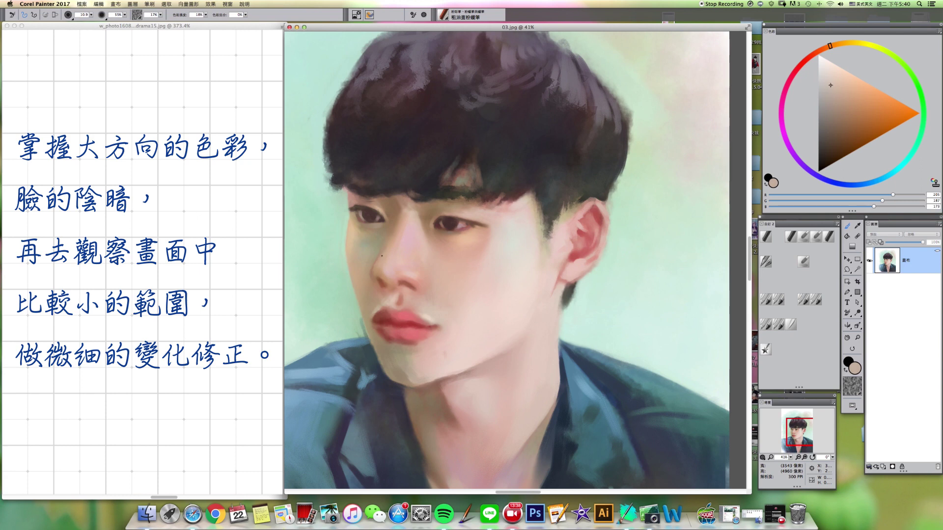
# - Smooth the skin from the nose to the far cheek with an enlarged brush and sampled skin tones
pyautogui.keyDown('alt'); pyautogui.click(400, 269); pyautogui.keyUp('alt')
pyautogui.press('[')
pyautogui.press(']')
pyautogui.press(']')
pyautogui.press(']')
pyautogui.press(']')
pyautogui.press(']')
pyautogui.keyDown('alt'); pyautogui.click(349, 237); pyautogui.keyUp('alt')
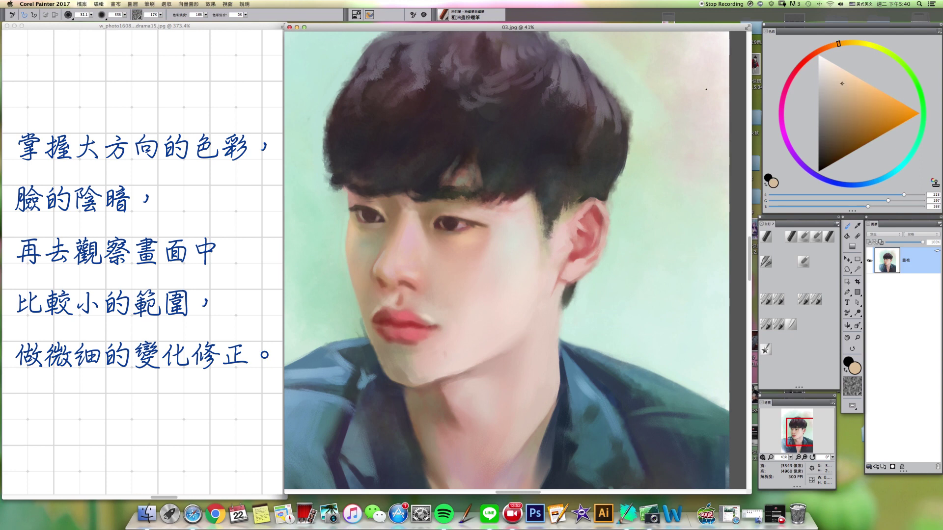
# - Clean up the far cheek and its outer edge with sampled skin, greyed and pale green background tones
pyautogui.moveTo(841, 81); pyautogui.dragTo(838, 79)
pyautogui.keyDown('alt'); pyautogui.click(358, 237); pyautogui.keyUp('alt')
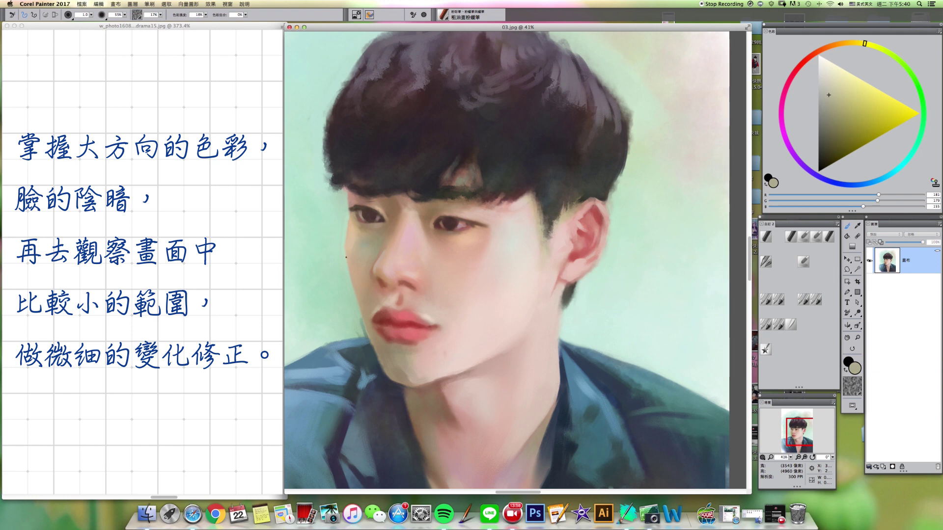
pyautogui.keyDown('alt'); pyautogui.click(345, 256); pyautogui.keyUp('alt')
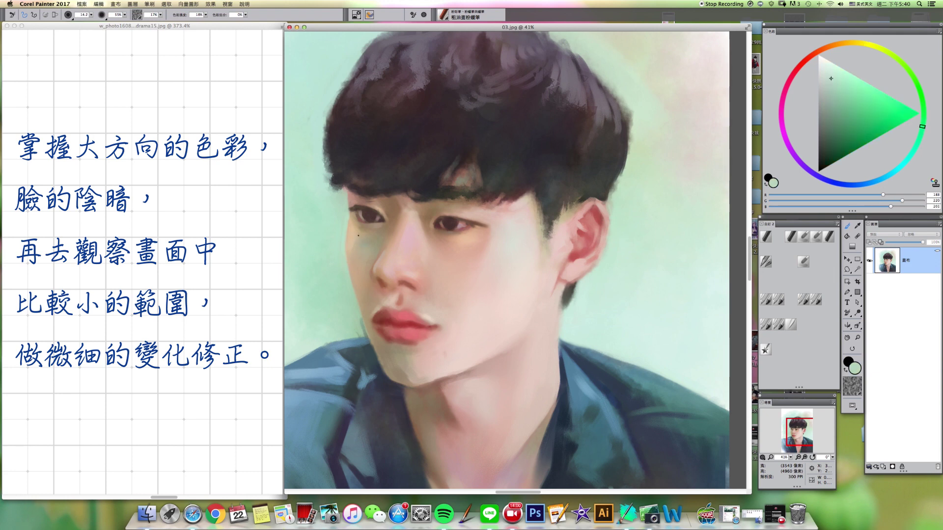
pyautogui.keyDown('alt'); pyautogui.click(351, 205); pyautogui.keyUp('alt')
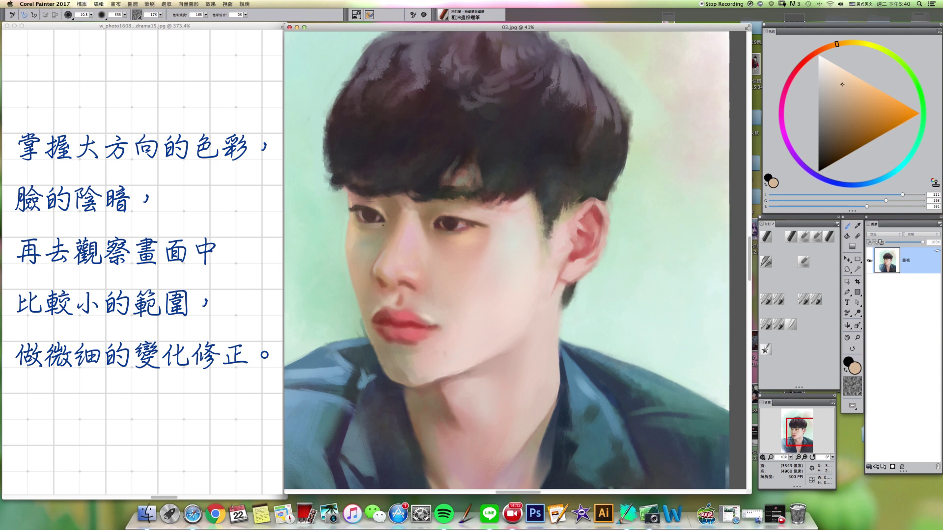
# - Deepen the details of both eyes with a muted dark red and brown tones sampled from the eyes
pyautogui.keyDown('alt'); pyautogui.click(386, 218); pyautogui.keyUp('alt')
pyautogui.moveTo(839, 138); pyautogui.dragTo(838, 126)
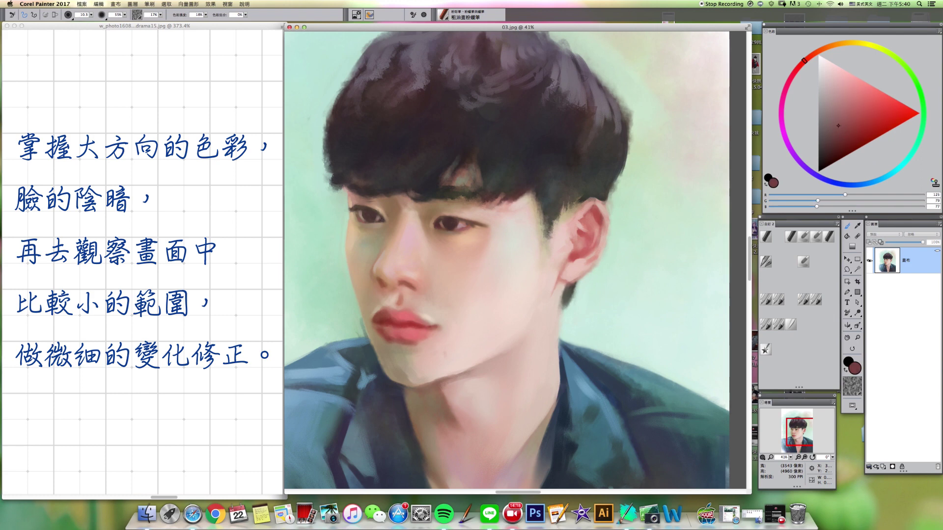
pyautogui.keyDown('alt'); pyautogui.click(377, 214); pyautogui.keyUp('alt')
pyautogui.keyDown('alt'); pyautogui.click(450, 219); pyautogui.keyUp('alt')
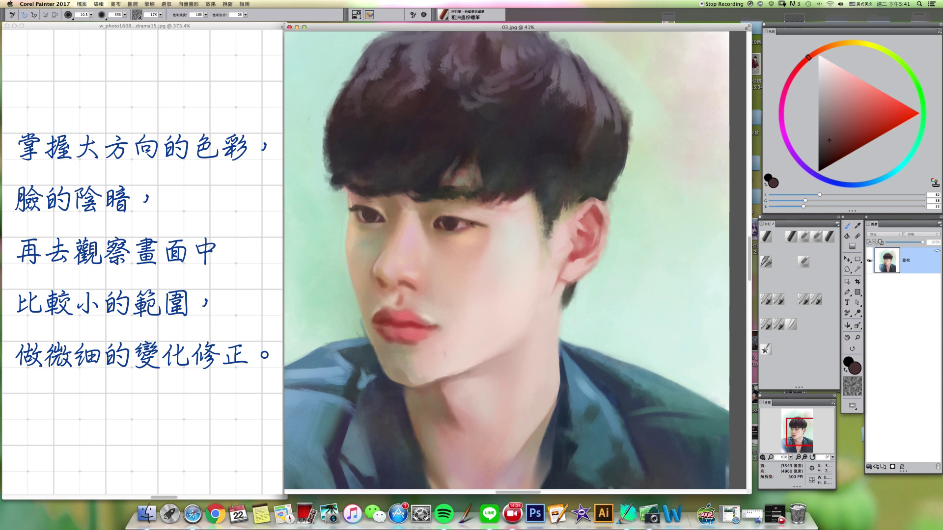
pyautogui.keyDown('alt'); pyautogui.click(456, 222); pyautogui.keyUp('alt')
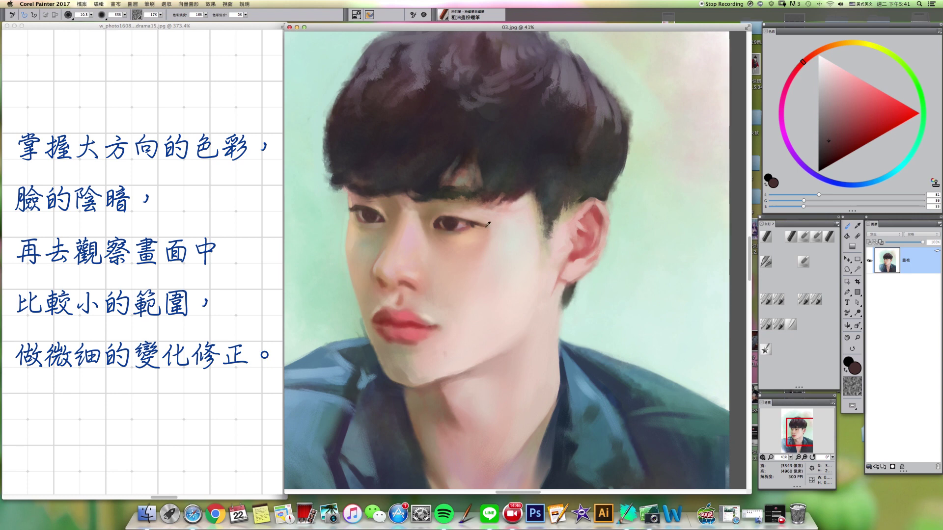
# - Add a layer above the canvas with a changed blend mode and set up the digital airbrush with a dark red
pyautogui.click(883, 466)
pyautogui.click(884, 235)
pyautogui.click(883, 292)
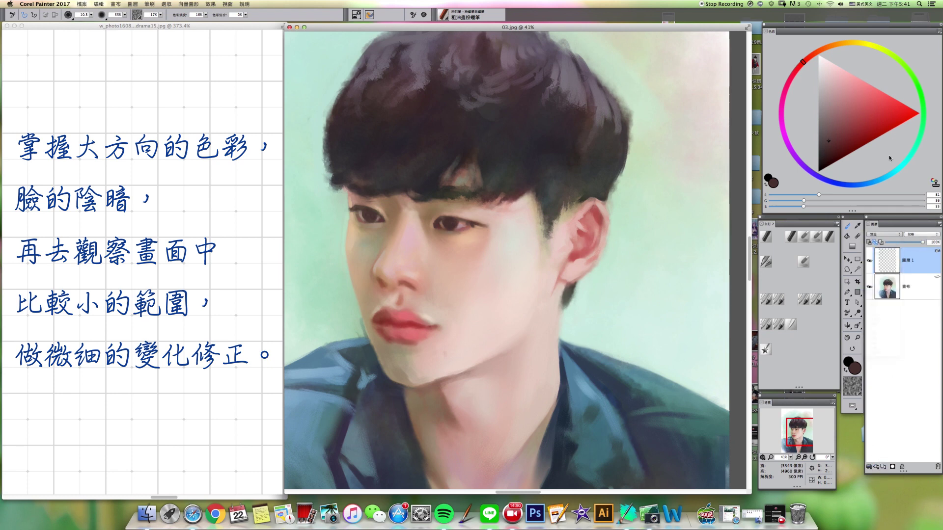
pyautogui.click(845, 148)
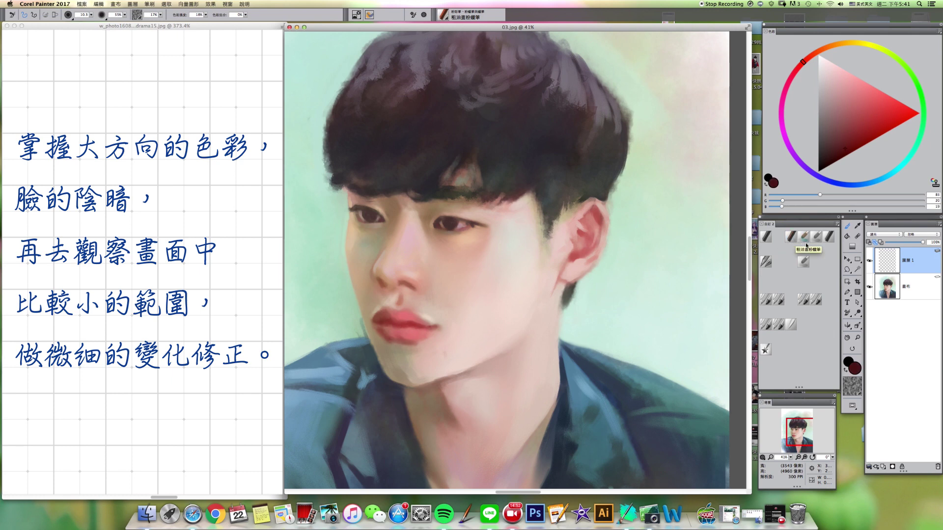
pyautogui.click(779, 325)
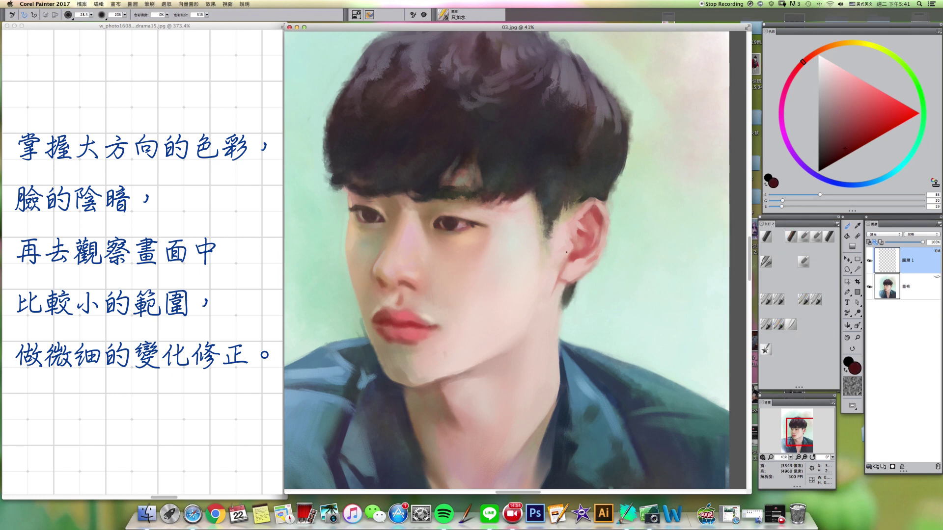
pyautogui.click(804, 300)
pyautogui.moveTo(842, 147); pyautogui.dragTo(834, 141)
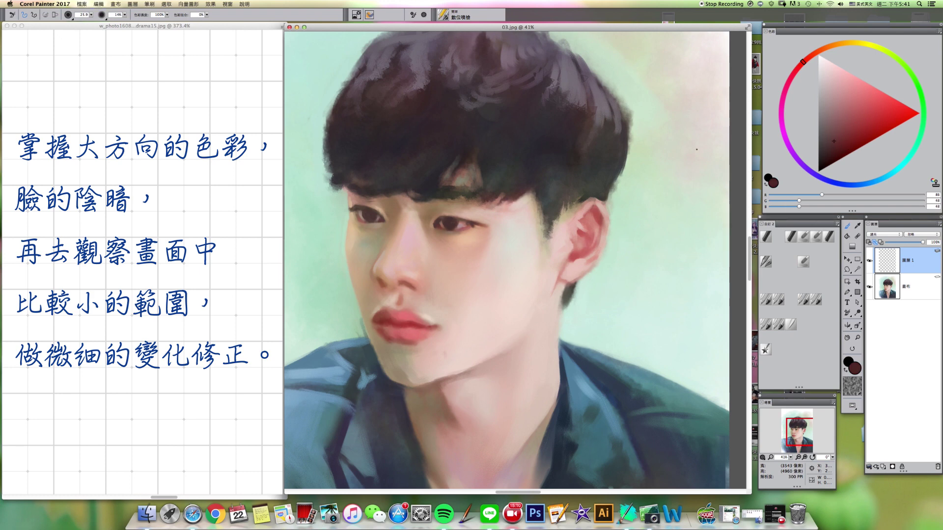
# - Airbrush a soft greyed-pink and dark red tint over the iris of the near eye
pyautogui.click(827, 110)
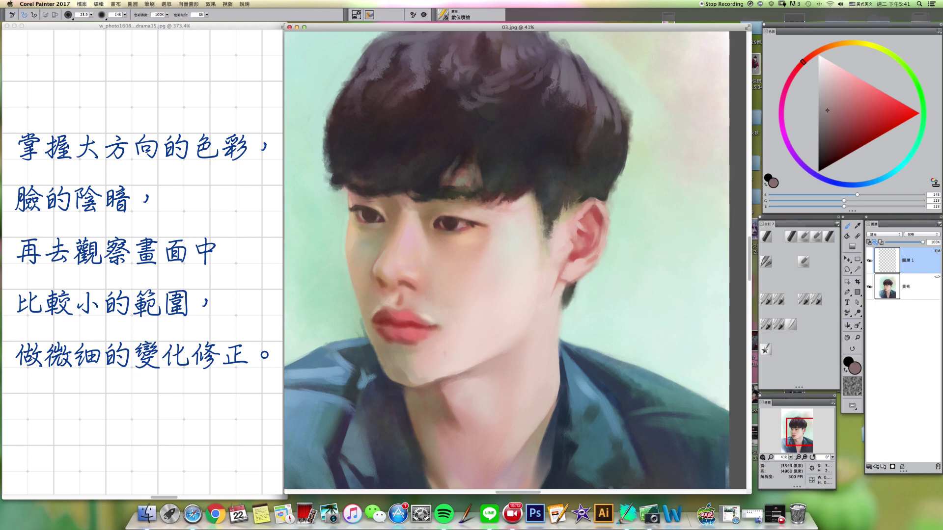
pyautogui.moveTo(445, 222); pyautogui.dragTo(450, 223)
pyautogui.moveTo(831, 130); pyautogui.dragTo(829, 143)
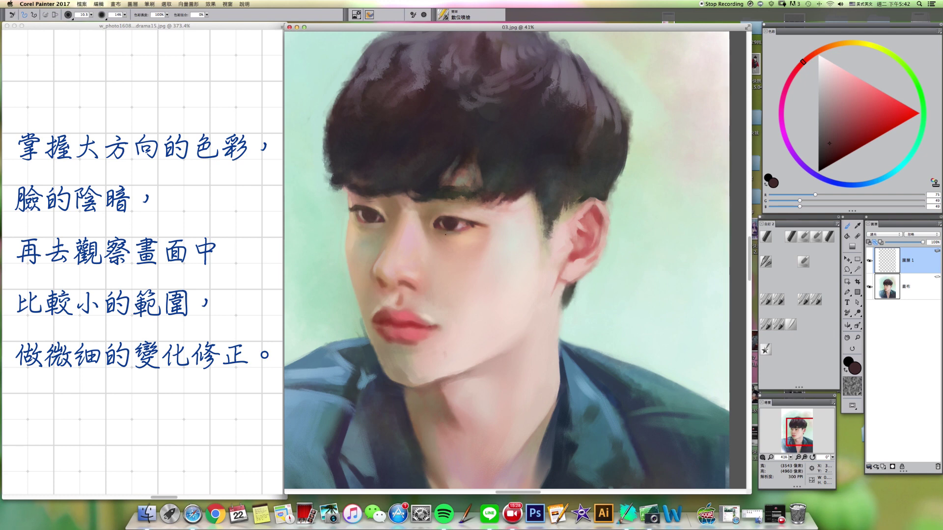
# - Airbrush warm orange-brown tones along the nose bridge with a resized brush and drop the layer onto the canvas
pyautogui.click(819, 50)
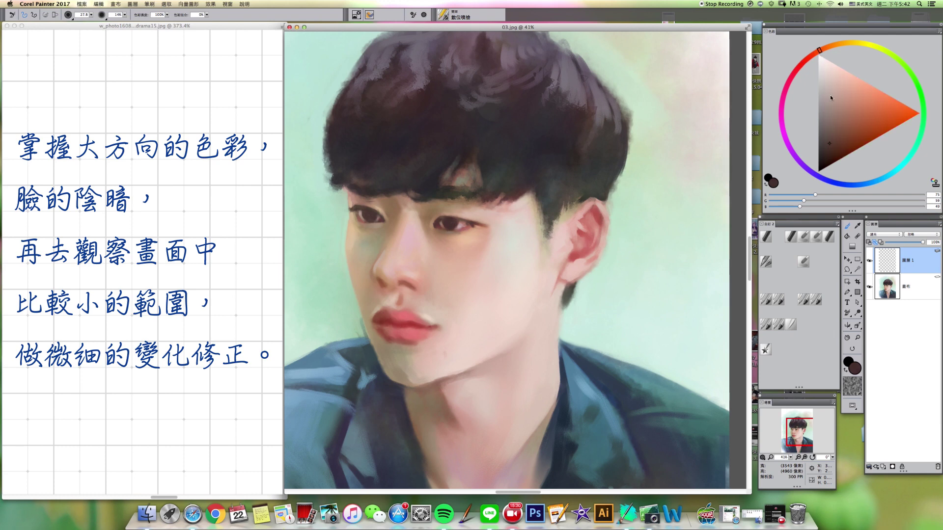
pyautogui.click(832, 131)
pyautogui.keyDown('alt'); pyautogui.keyDown('super'); pyautogui.click(506, 212); pyautogui.keyUp('super'); pyautogui.keyUp('alt')
pyautogui.keyDown('alt'); pyautogui.keyDown('super'); pyautogui.moveTo(415, 231); pyautogui.dragTo(413, 240); pyautogui.keyUp('super'); pyautogui.keyUp('alt')
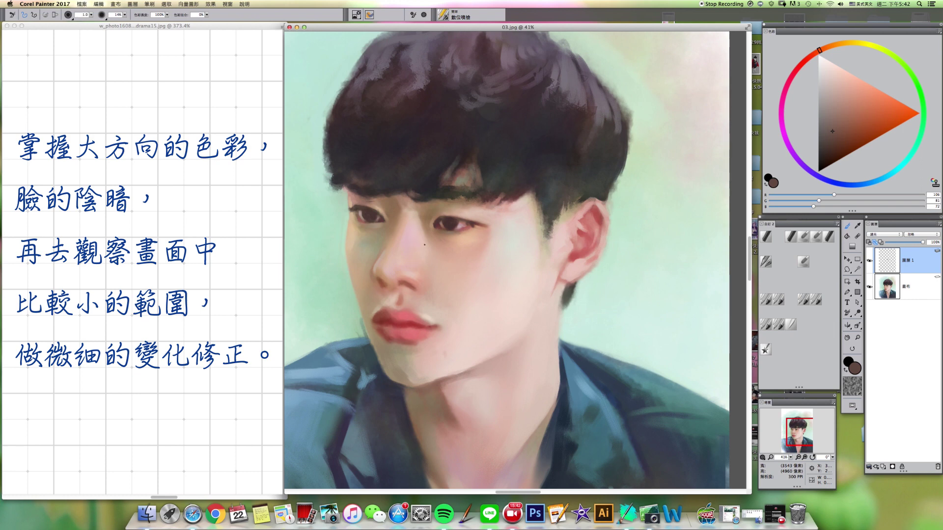
pyautogui.click(835, 112)
pyautogui.press(']')
pyautogui.press(']')
pyautogui.click(869, 468)
pyautogui.click(879, 492)
# - Smooth the side of the nose with the chunky oil pastel in sampled light pink and peach skin tones
pyautogui.click(790, 237)
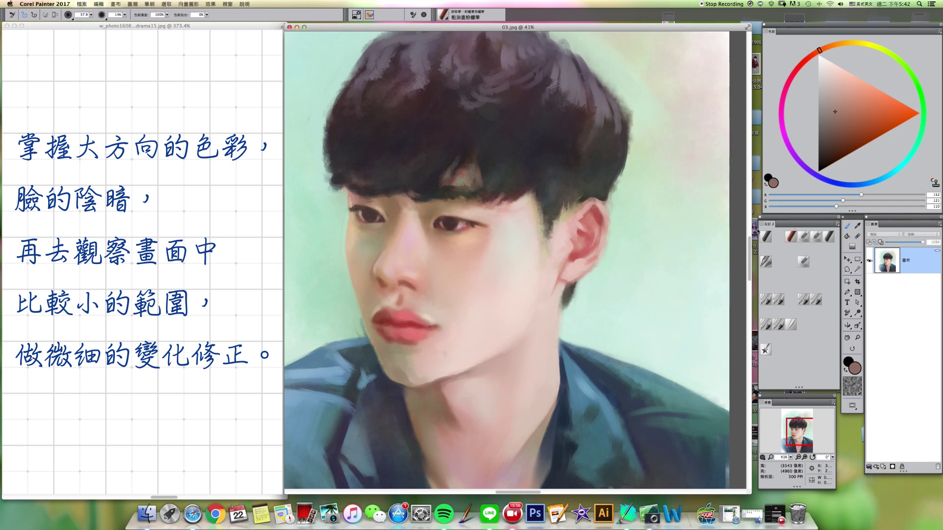
pyautogui.keyDown('alt'); pyautogui.click(419, 253); pyautogui.keyUp('alt')
pyautogui.press(']')
pyautogui.keyDown('alt'); pyautogui.click(417, 250); pyautogui.keyUp('alt')
pyautogui.keyDown('alt'); pyautogui.click(415, 259); pyautogui.keyUp('alt')
pyautogui.press(']')
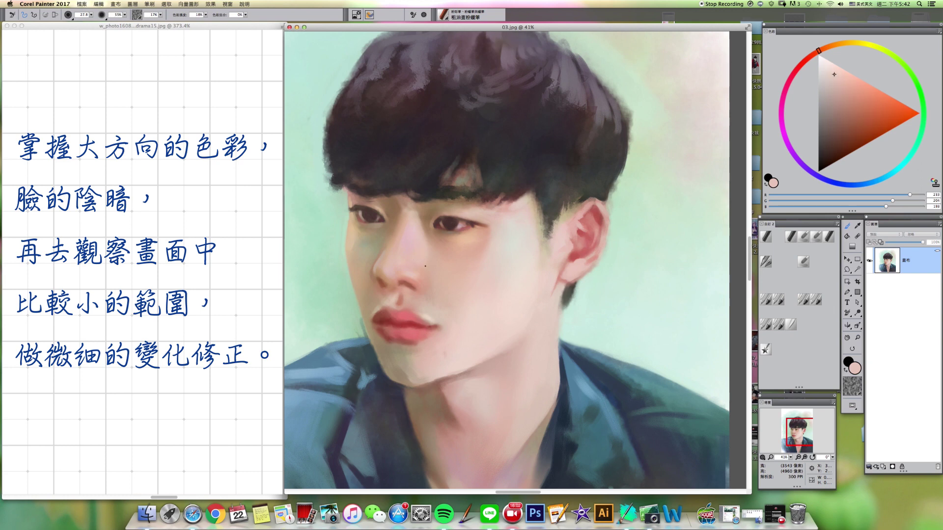
pyautogui.keyDown('alt'); pyautogui.click(417, 266); pyautogui.keyUp('alt')
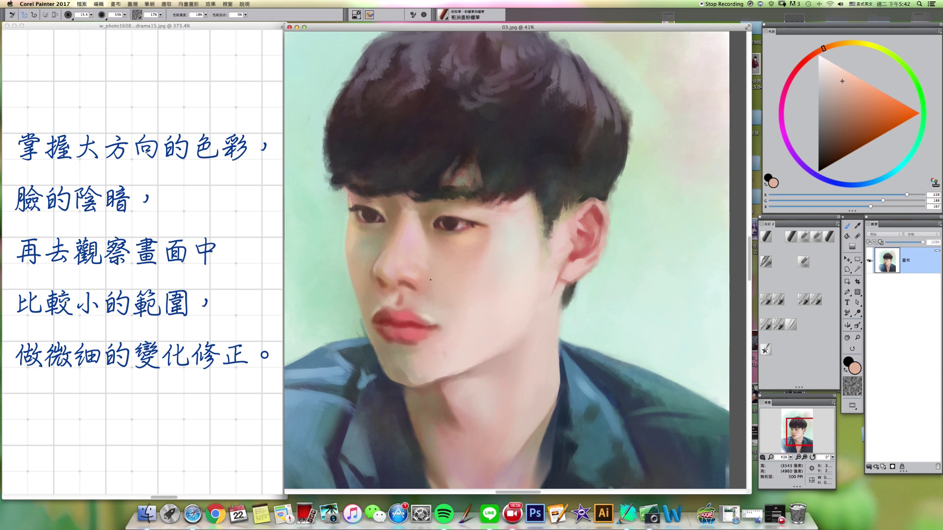
pyautogui.keyDown('alt'); pyautogui.click(425, 270); pyautogui.keyUp('alt')
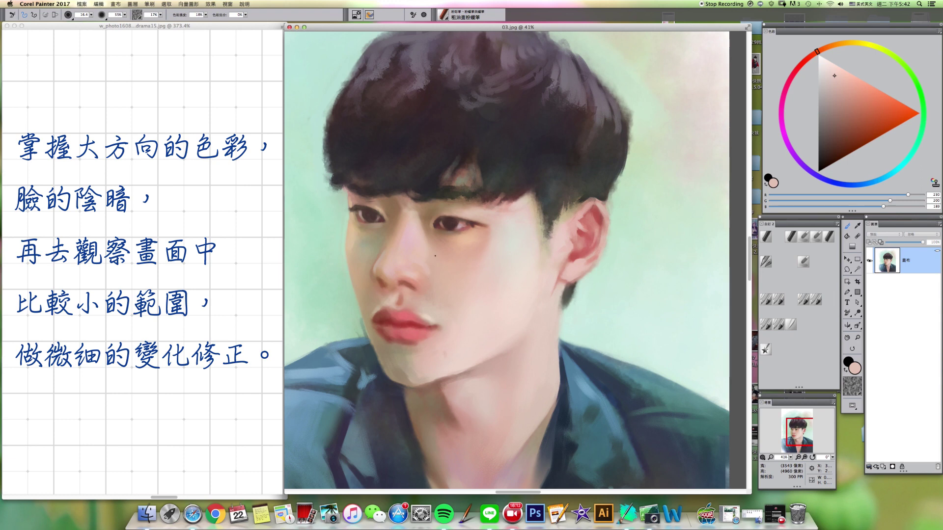
# - Refine the nose wing, nostrils and underside of the nose with sampled skin tones and a dark brown
pyautogui.press(']')
pyautogui.keyDown('alt'); pyautogui.click(400, 278); pyautogui.keyUp('alt')
pyautogui.keyDown('alt'); pyautogui.click(406, 286); pyautogui.keyUp('alt')
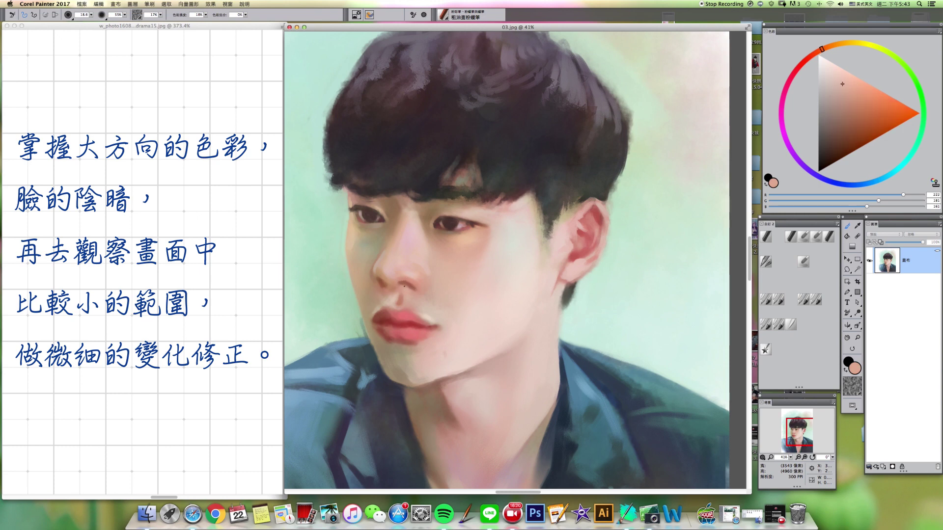
pyautogui.keyDown('alt'); pyautogui.click(408, 280); pyautogui.keyUp('alt')
pyautogui.click(845, 146)
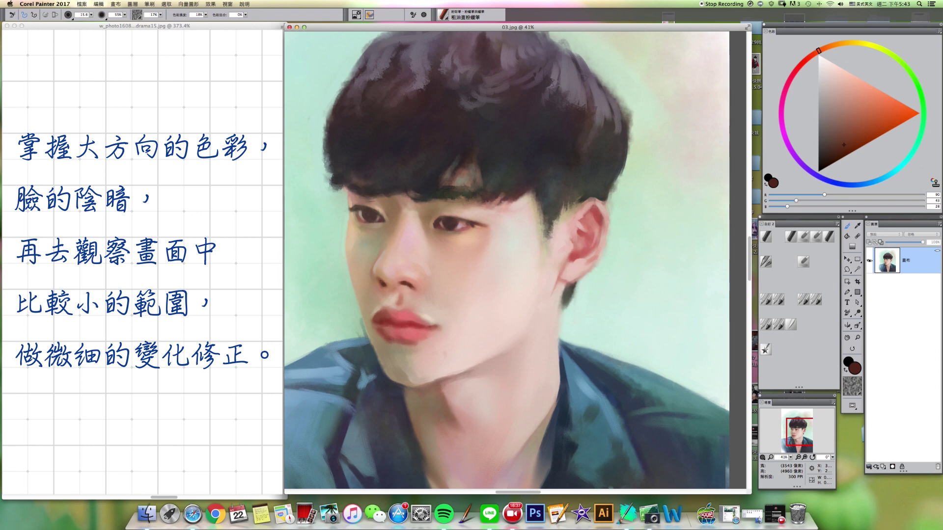
pyautogui.keyDown('alt'); pyautogui.click(388, 276); pyautogui.keyUp('alt')
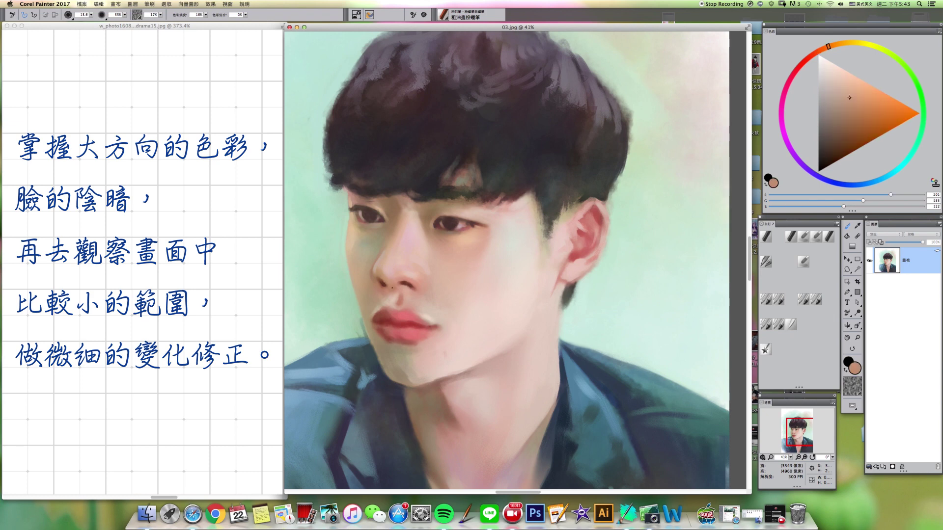
pyautogui.keyDown('alt'); pyautogui.click(387, 292); pyautogui.keyUp('alt')
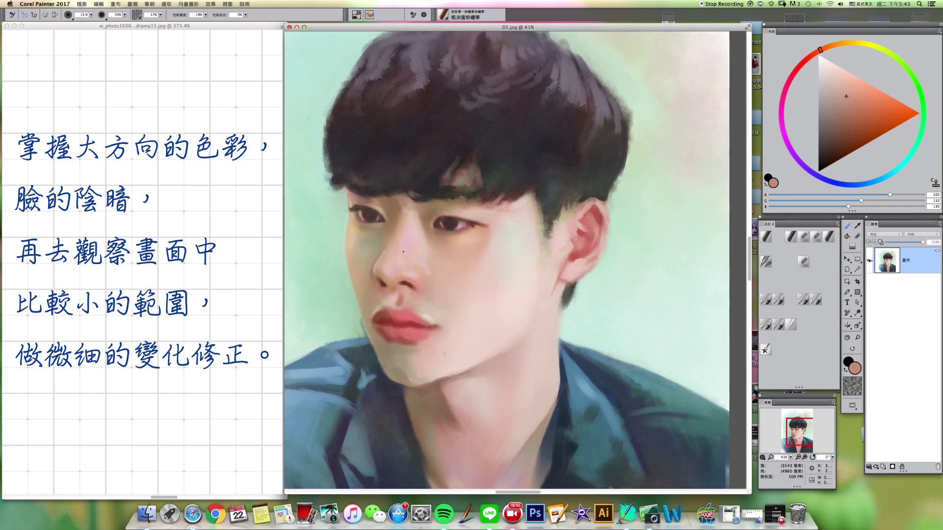
# - Blend the shading on the far cheek and nose wing with the Just Add Water (只加水) brush
pyautogui.click(778, 321)
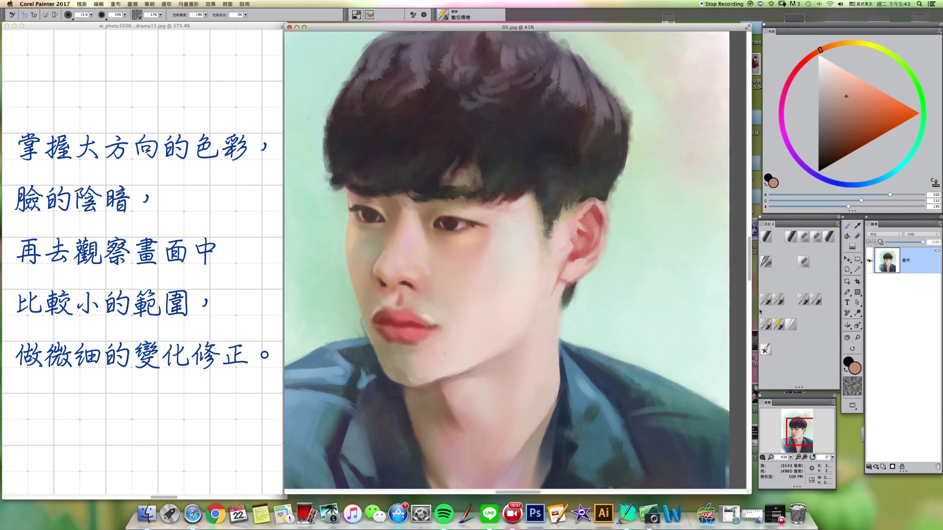
pyautogui.moveTo(378, 249); pyautogui.dragTo(381, 254)
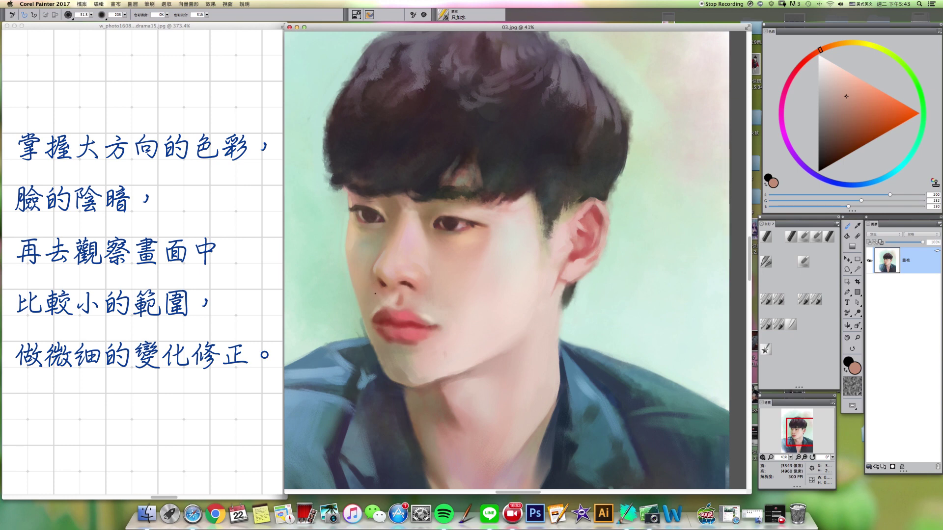
pyautogui.moveTo(405, 288); pyautogui.dragTo(400, 288)
# - Add another layer above the canvas, change its blend mode and choose a dark brown paint colour
pyautogui.click(883, 466)
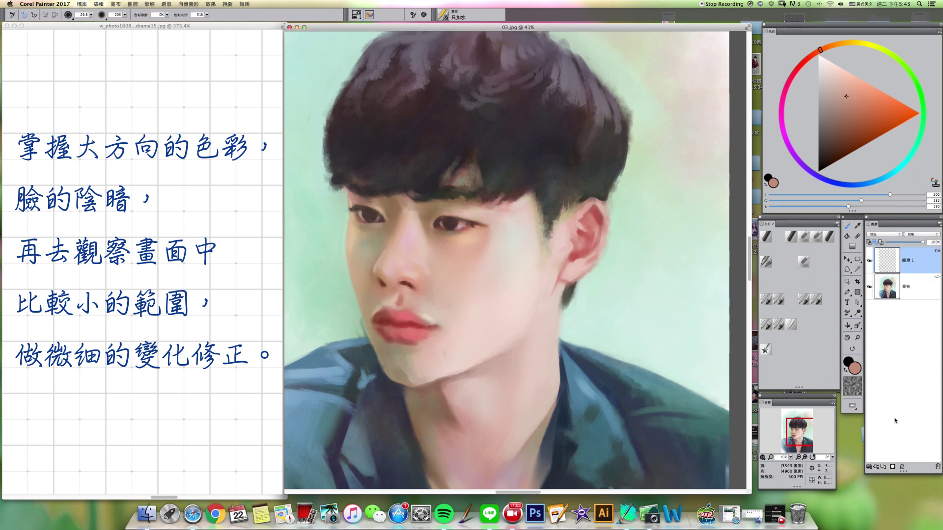
pyautogui.click(884, 234)
pyautogui.click(884, 293)
pyautogui.click(842, 149)
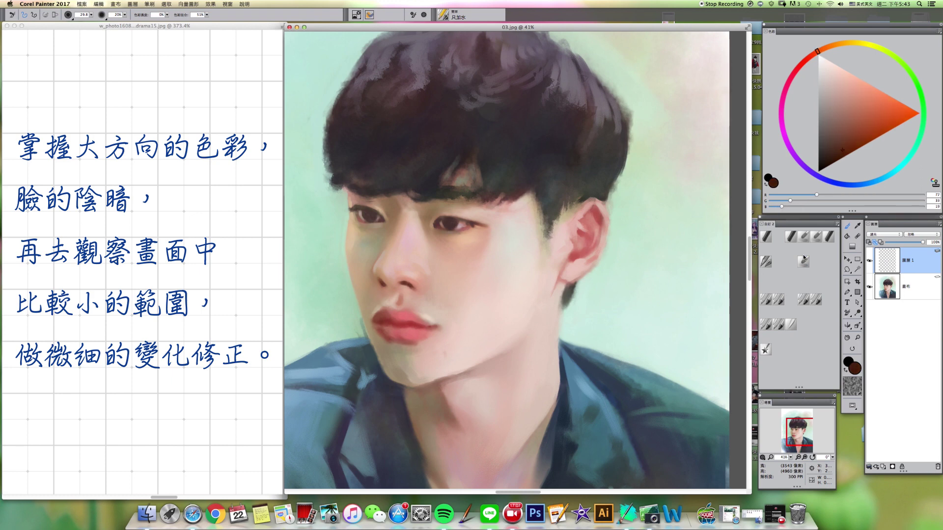
# - Airbrush the dark brown softly over the nose tip and drop the layer onto the canvas
pyautogui.click(804, 299)
pyautogui.moveTo(395, 285); pyautogui.dragTo(399, 290)
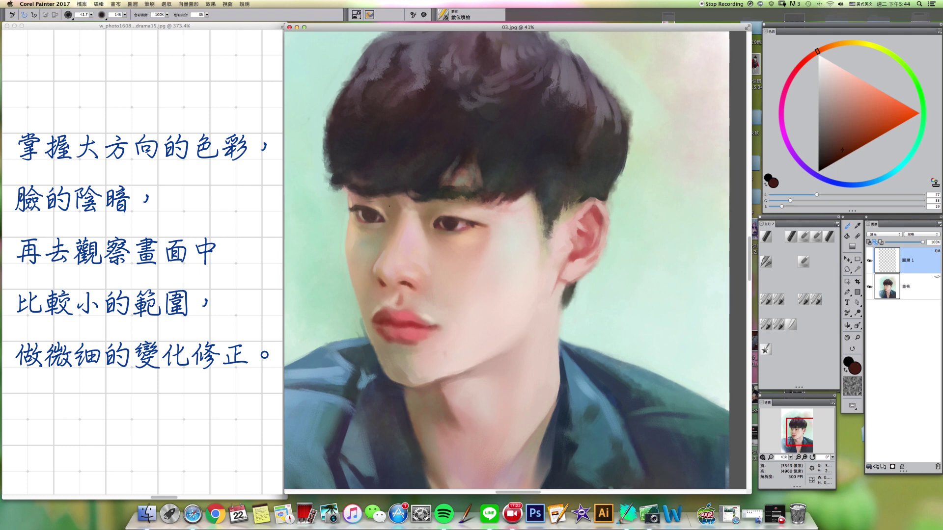
pyautogui.click(870, 467)
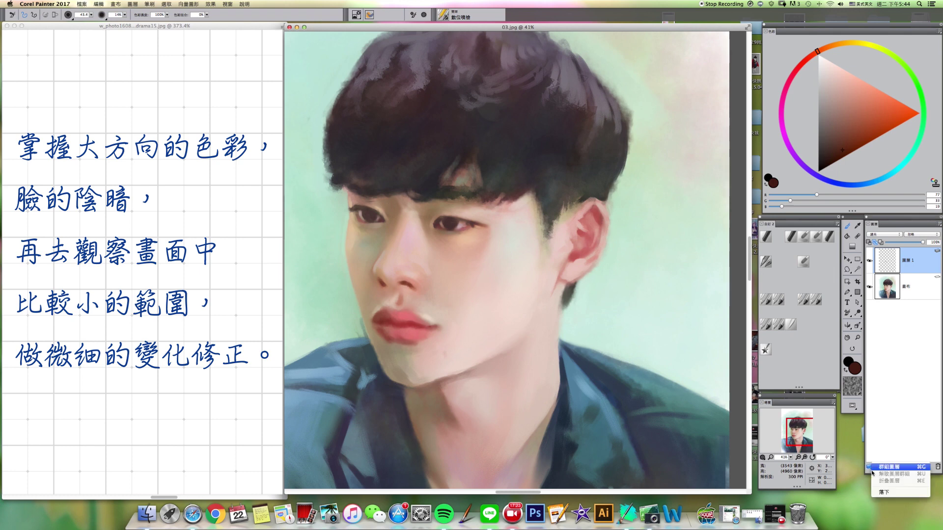
pyautogui.click(898, 492)
# - Tint the skin between the far eye and the nose bridge with the chunky oil pastel in a greyed green
pyautogui.click(790, 237)
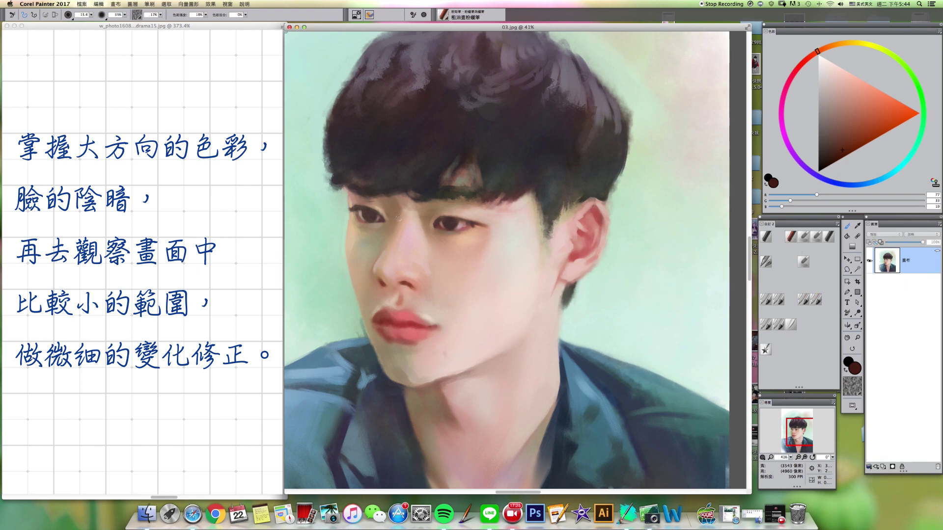
pyautogui.keyDown('alt'); pyautogui.click(392, 211); pyautogui.keyUp('alt')
pyautogui.click(920, 133)
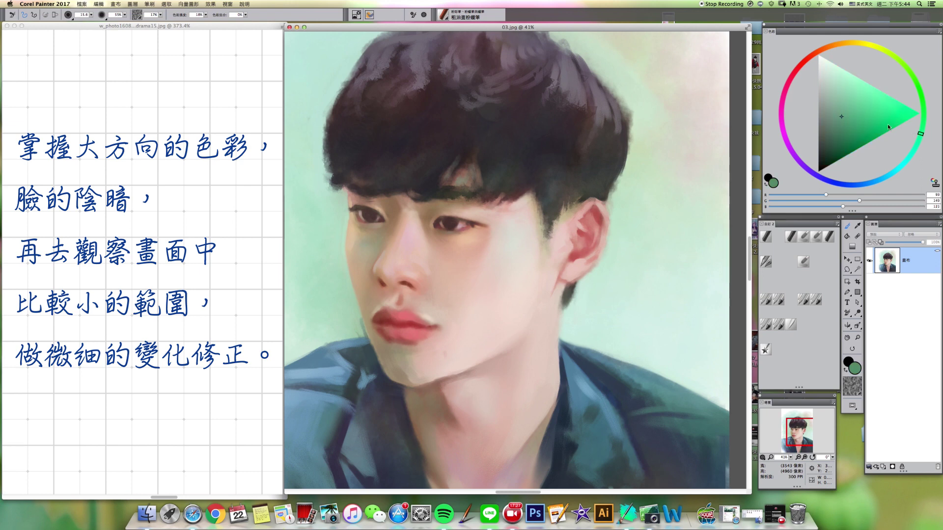
pyautogui.moveTo(838, 115); pyautogui.dragTo(825, 107)
pyautogui.press('[')
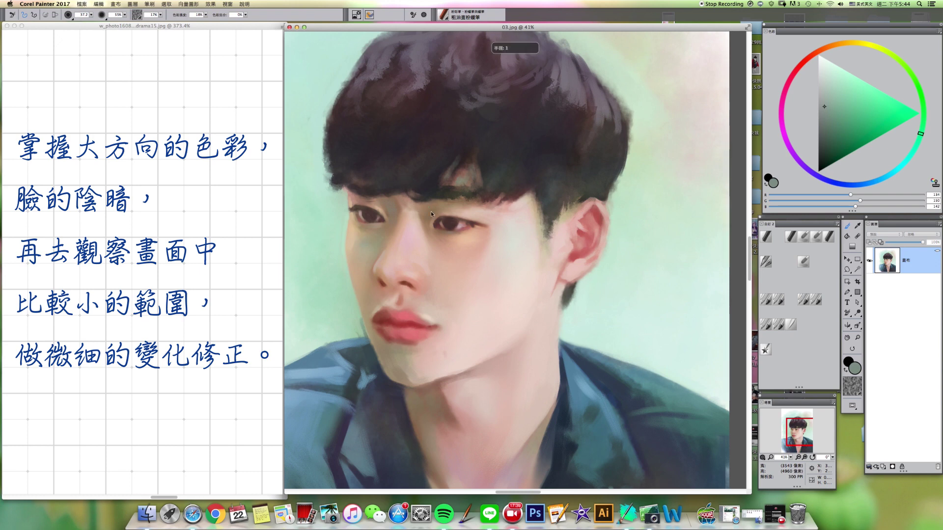
# - Warm the skin at the near eye's inner corner with a sampled brown shifted to a lighter, more orange tone
pyautogui.keyDown('alt'); pyautogui.click(428, 210); pyautogui.keyUp('alt')
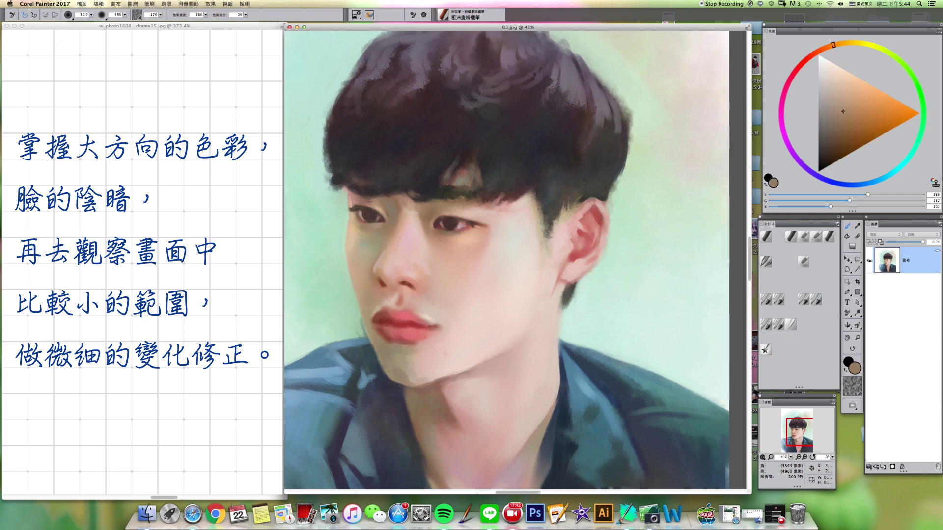
pyautogui.moveTo(834, 49); pyautogui.dragTo(828, 48)
pyautogui.click(843, 102)
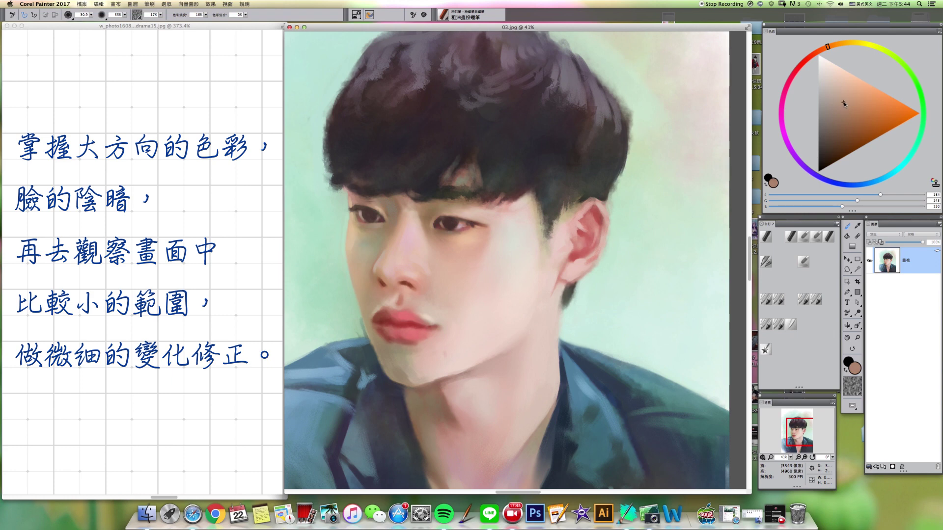
pyautogui.moveTo(844, 100); pyautogui.dragTo(846, 99)
# - Shade the skin beneath the far eye with a sampled ochre darkened to a greyed olive brown
pyautogui.keyDown('alt'); pyautogui.click(379, 229); pyautogui.keyUp('alt')
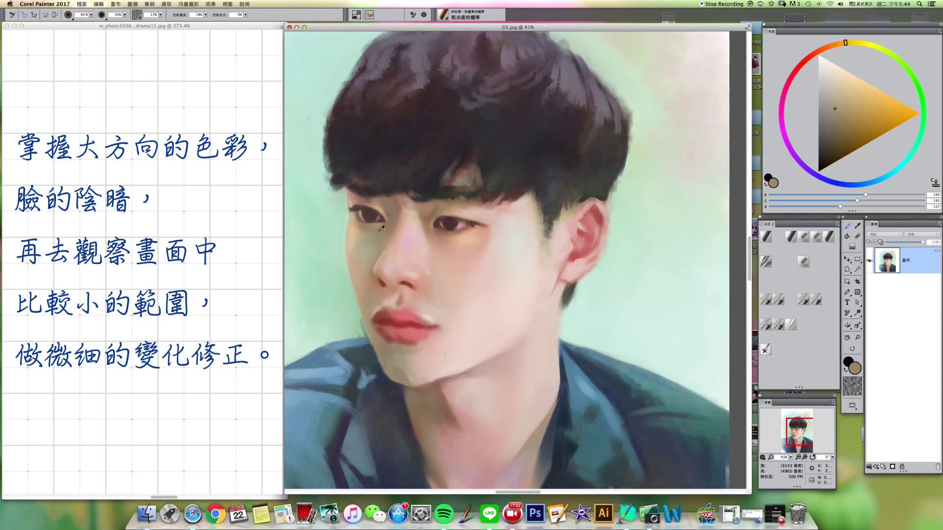
pyautogui.click(837, 115)
pyautogui.click(838, 118)
pyautogui.moveTo(369, 242); pyautogui.dragTo(371, 249)
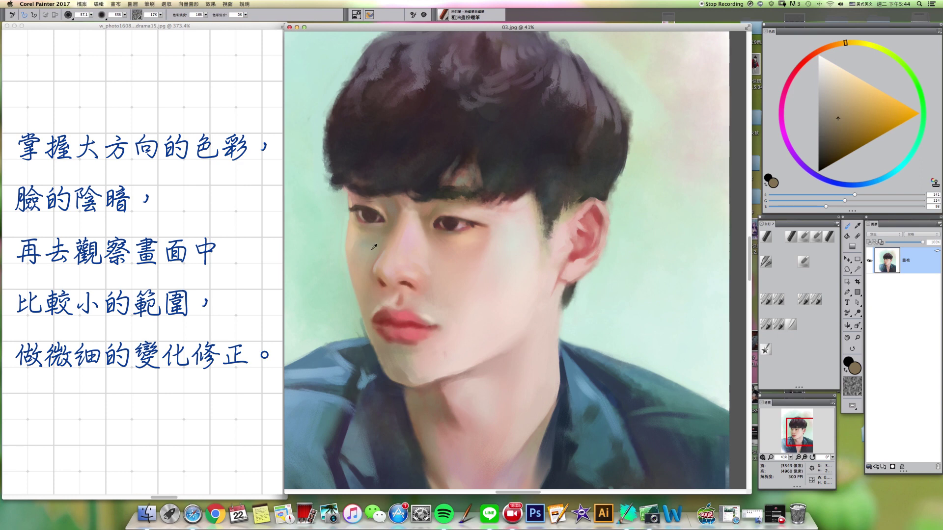
# - Blend the shading beneath the far eye with Just Add Water and warm the near cheek with a sampled skin tone shifted to light salmon
pyautogui.click(779, 324)
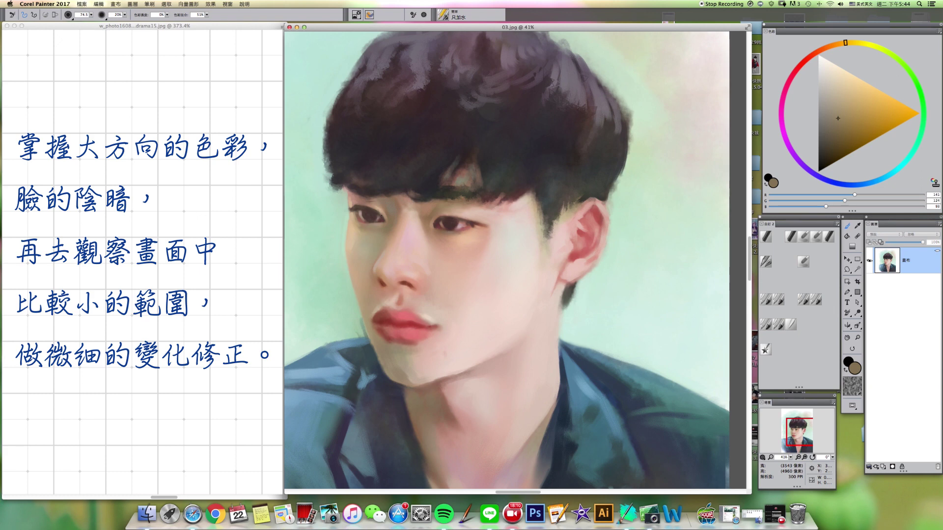
pyautogui.click(778, 242)
pyautogui.keyDown('alt'); pyautogui.click(461, 272); pyautogui.keyUp('alt')
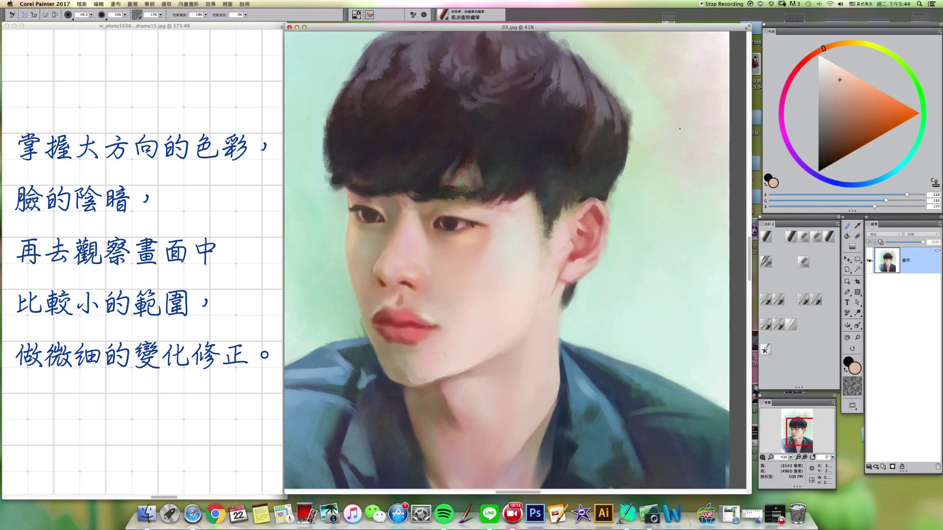
pyautogui.moveTo(840, 79); pyautogui.dragTo(821, 51)
pyautogui.moveTo(472, 259); pyautogui.dragTo(455, 274)
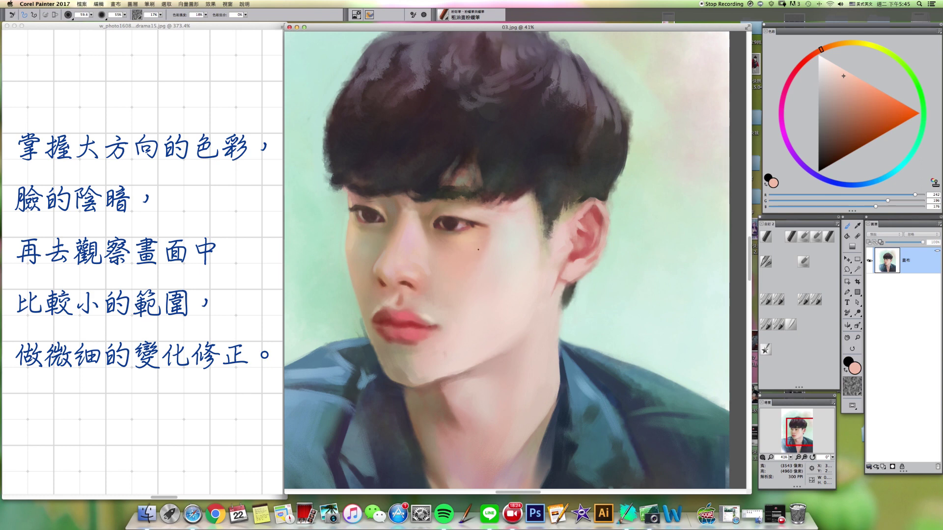
# - Refine the near nostril wing and nose base with a smaller chunky oil pastel in sampled skin tones
pyautogui.press('[')
pyautogui.press('[')
pyautogui.press('[')
pyautogui.keyDown('alt'); pyautogui.click(424, 276); pyautogui.keyUp('alt')
pyautogui.keyDown('alt'); pyautogui.click(424, 279); pyautogui.keyUp('alt')
pyautogui.keyDown('alt'); pyautogui.click(411, 275); pyautogui.keyUp('alt')
pyautogui.keyDown('alt'); pyautogui.click(396, 285); pyautogui.keyUp('alt')
pyautogui.moveTo(411, 293); pyautogui.dragTo(407, 295)
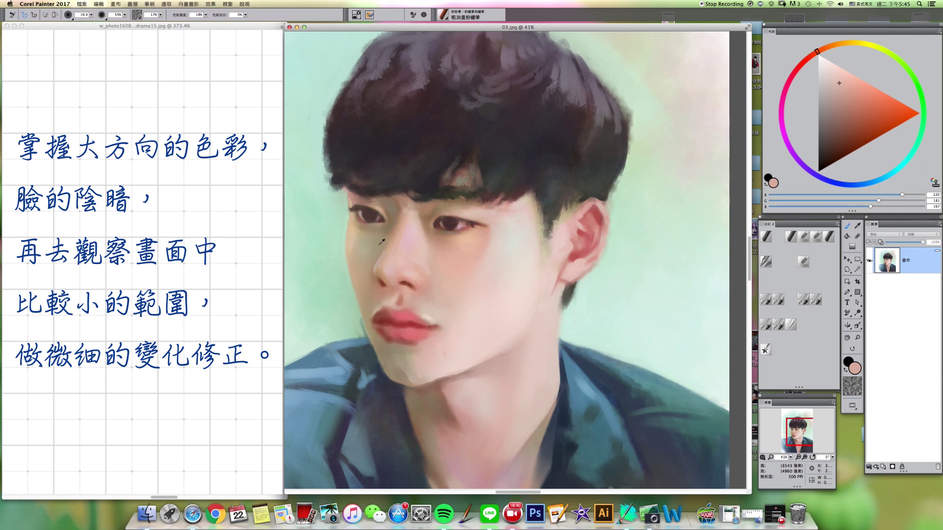
# - Retouch the skin between the nose and upper lip with sampled greyed ochre and pale peach tones
pyautogui.keyDown('alt'); pyautogui.click(399, 298); pyautogui.keyUp('alt')
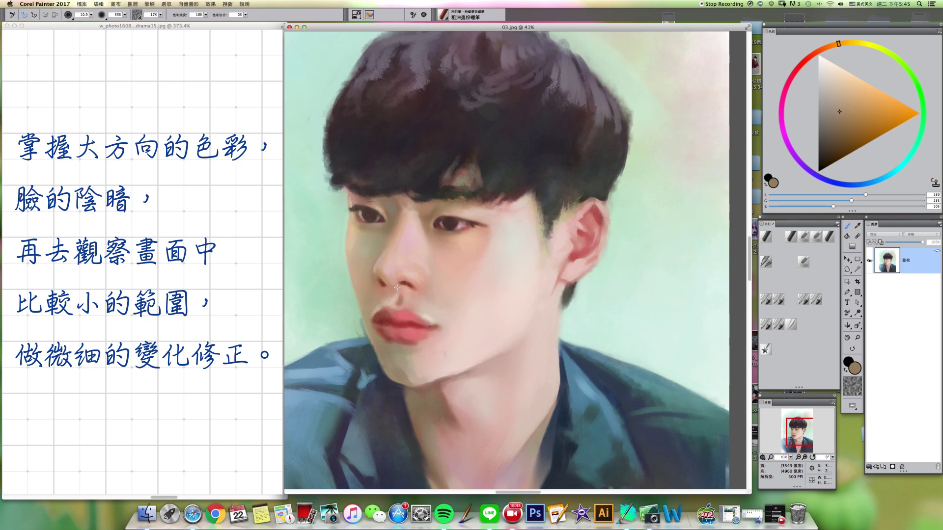
pyautogui.press(']')
pyautogui.press(']')
pyautogui.press(']')
pyautogui.press(']')
pyautogui.keyDown('alt'); pyautogui.click(390, 300); pyautogui.keyUp('alt')
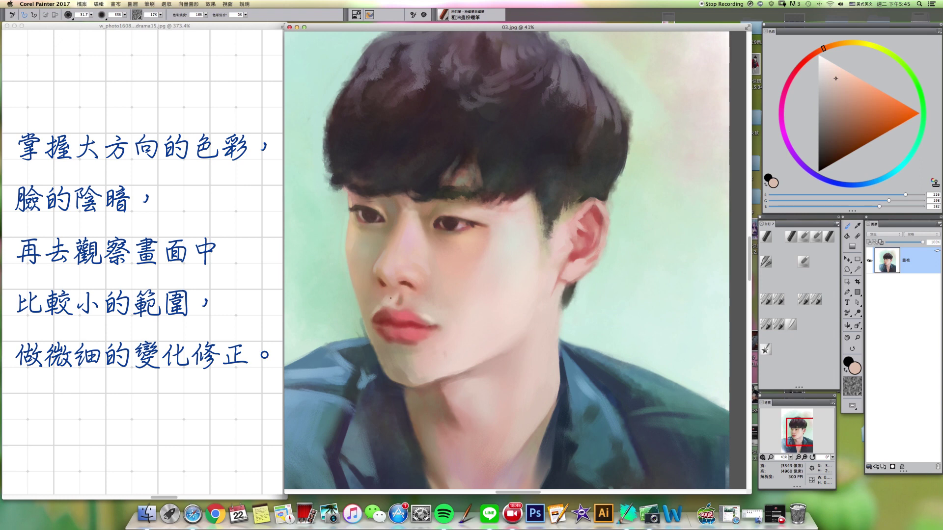
# - Darken the near corner of the mouth with a fine oil pastel in a sampled lip colour deepened to dark red
pyautogui.press('[')
pyautogui.keyDown('alt'); pyautogui.click(391, 315); pyautogui.keyUp('alt')
pyautogui.moveTo(859, 140); pyautogui.dragTo(849, 149)
pyautogui.press('[')
pyautogui.press('[')
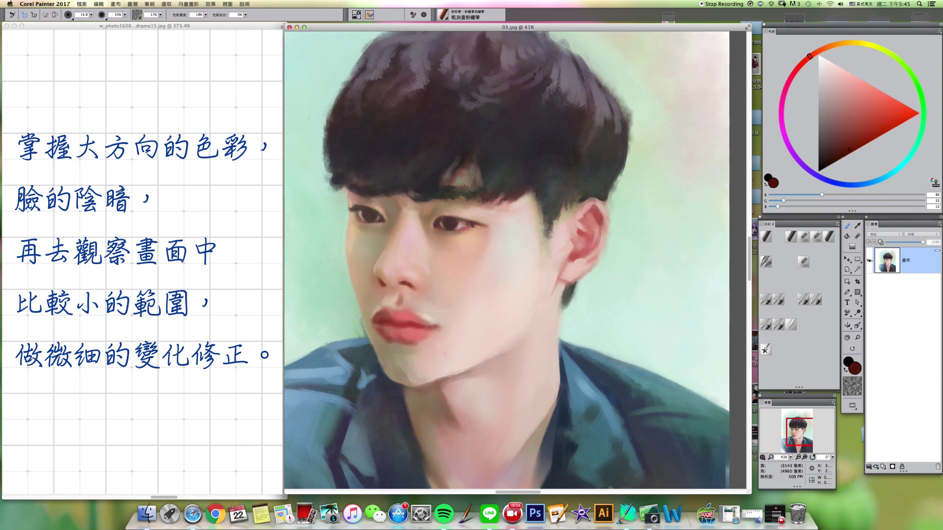
pyautogui.press(']')
pyautogui.moveTo(432, 329); pyautogui.dragTo(432, 329)
# - Reshape the near side of the upper lip's edge with sampled dusty pink and red tones
pyautogui.keyDown('alt'); pyautogui.click(426, 321); pyautogui.keyUp('alt')
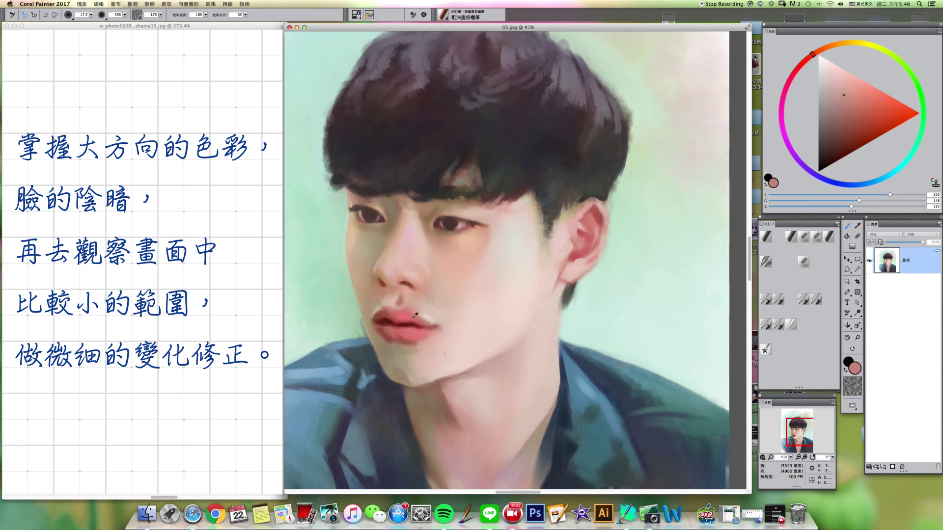
pyautogui.press(']')
pyautogui.press(']')
pyautogui.press(']')
pyautogui.keyDown('alt'); pyautogui.click(423, 323); pyautogui.keyUp('alt')
pyautogui.keyDown('alt'); pyautogui.click(415, 321); pyautogui.keyUp('alt')
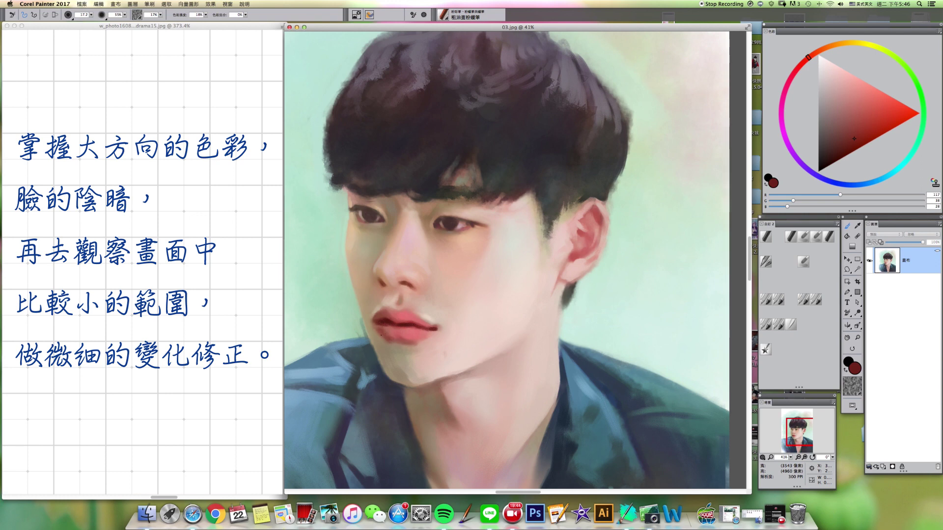
# - Deepen the line between the lips with a sampled dark red and blend it using Just Add Water
pyautogui.keyDown('alt'); pyautogui.click(386, 324); pyautogui.keyUp('alt')
pyautogui.click(778, 326)
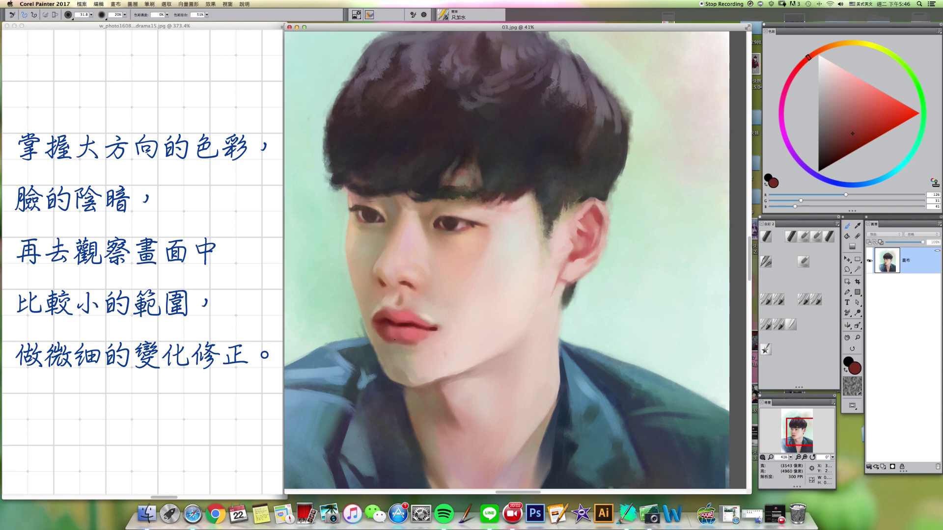
pyautogui.press(']')
pyautogui.press('[')
# - Clean up the chin and jaw edge with the chunky oil pastel in sampled browns and dark grey
pyautogui.click(791, 237)
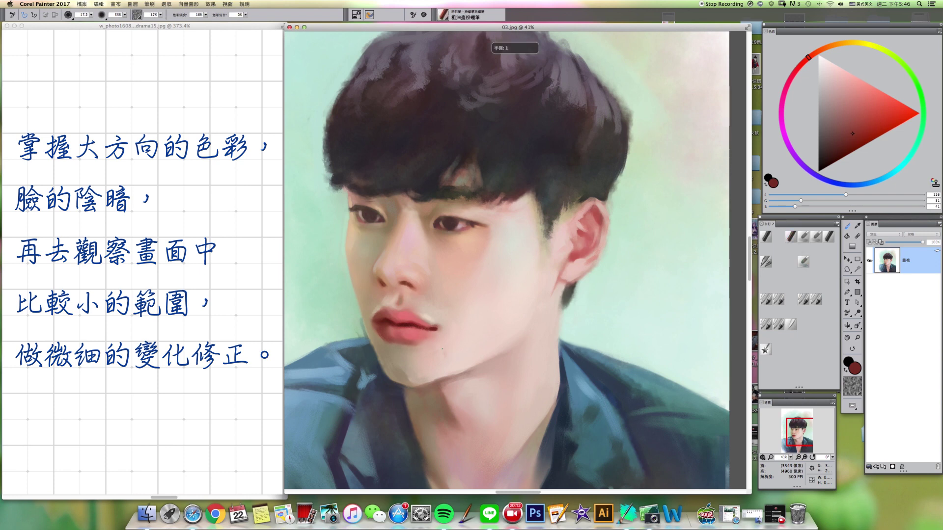
pyautogui.keyDown('alt'); pyautogui.click(418, 391); pyautogui.keyUp('alt')
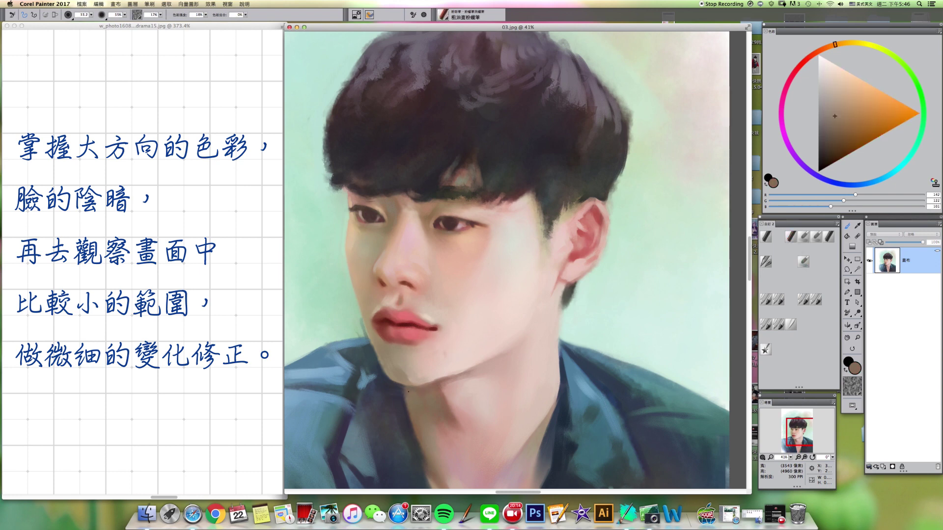
pyautogui.keyDown('alt'); pyautogui.click(393, 379); pyautogui.keyUp('alt')
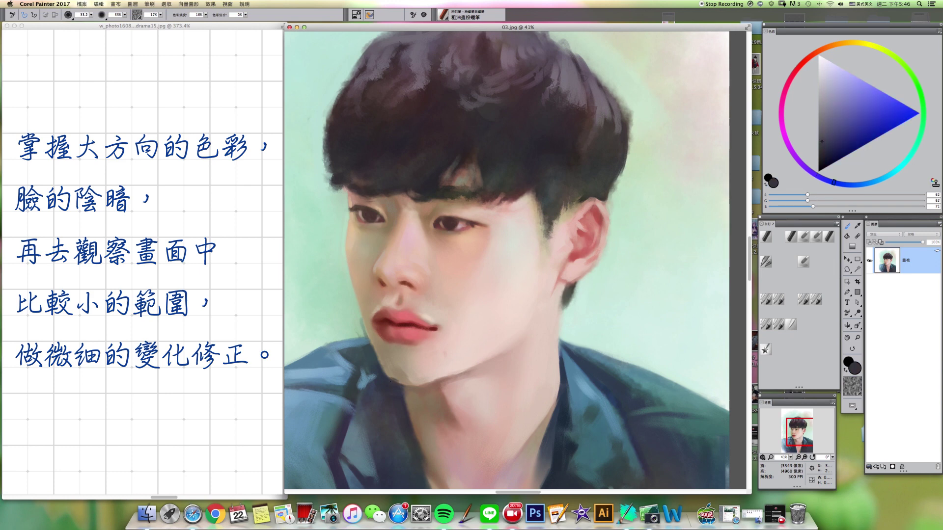
pyautogui.keyDown('alt'); pyautogui.click(397, 371); pyautogui.keyUp('alt')
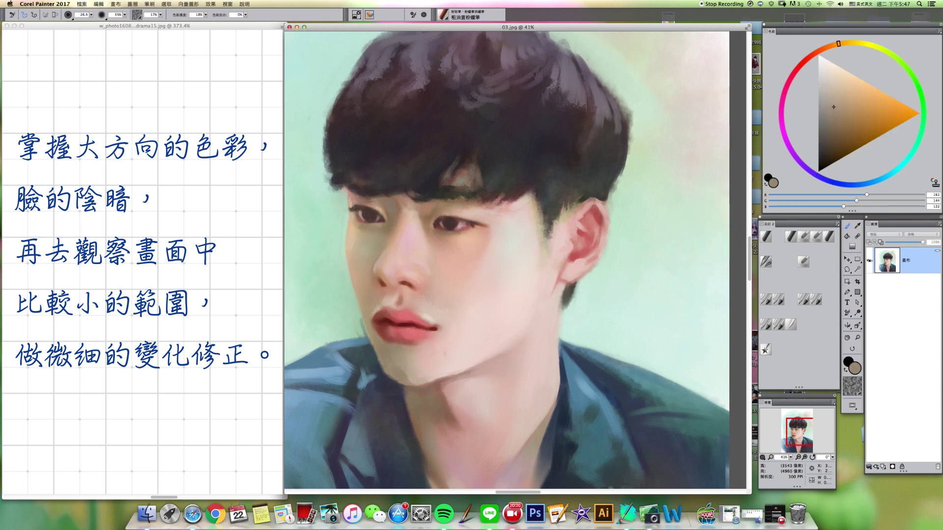
pyautogui.keyDown('alt'); pyautogui.click(393, 383); pyautogui.keyUp('alt')
pyautogui.press('[')
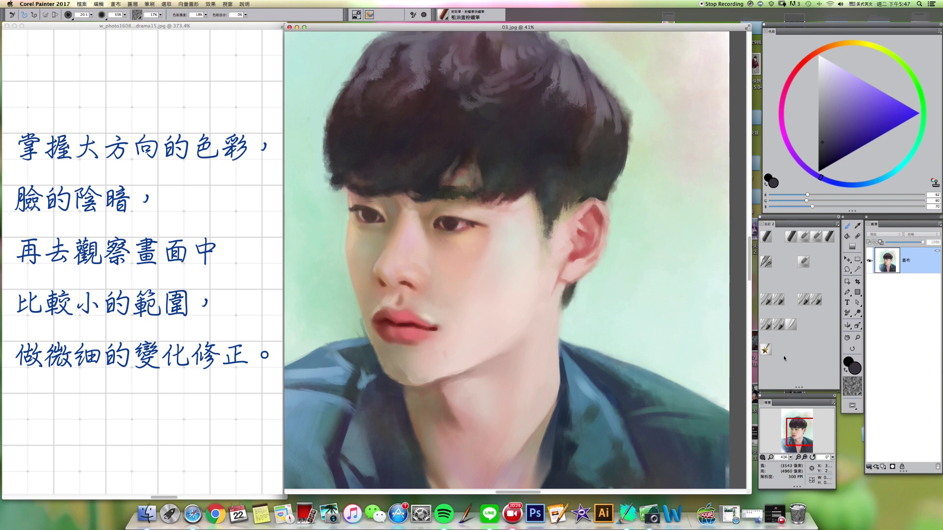
# - Add a new layer in Shadow Map mode and airbrush the far cheek with a pale yellow-green
pyautogui.click(883, 466)
pyautogui.click(884, 234)
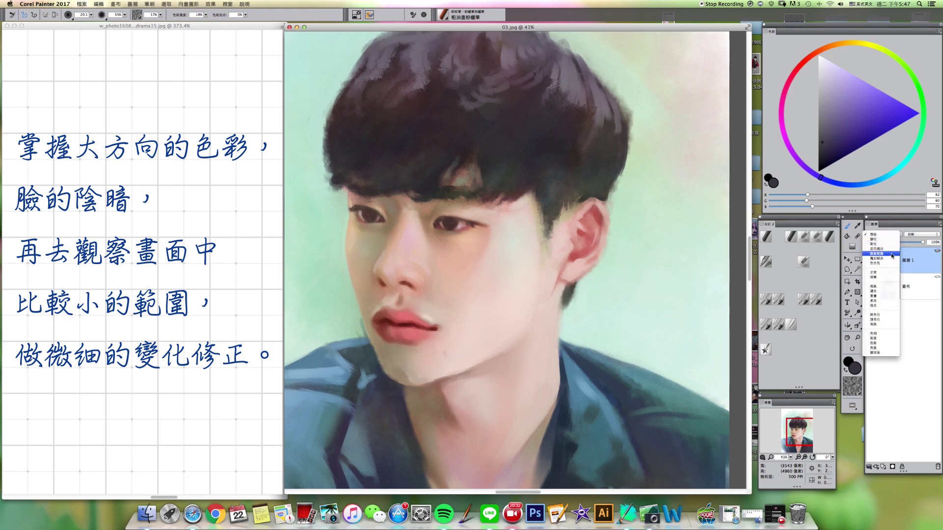
pyautogui.click(891, 254)
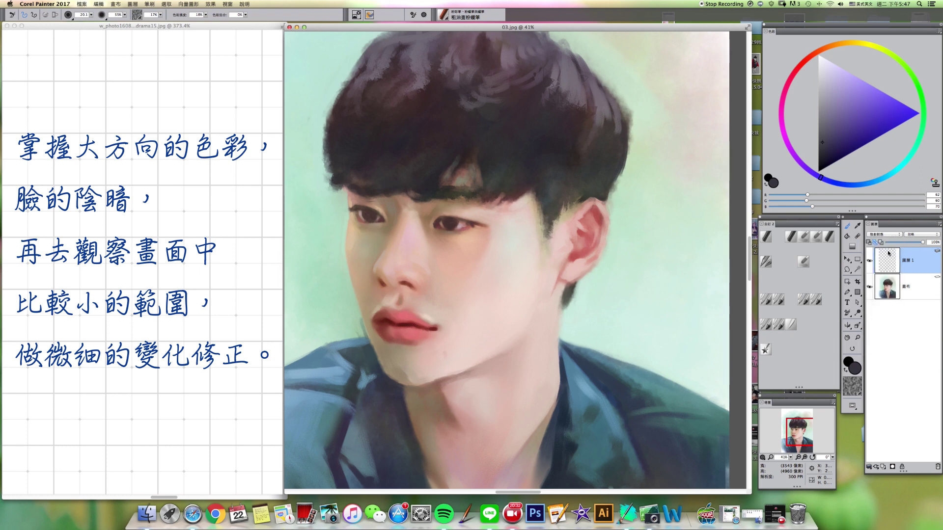
pyautogui.click(895, 61)
pyautogui.click(826, 75)
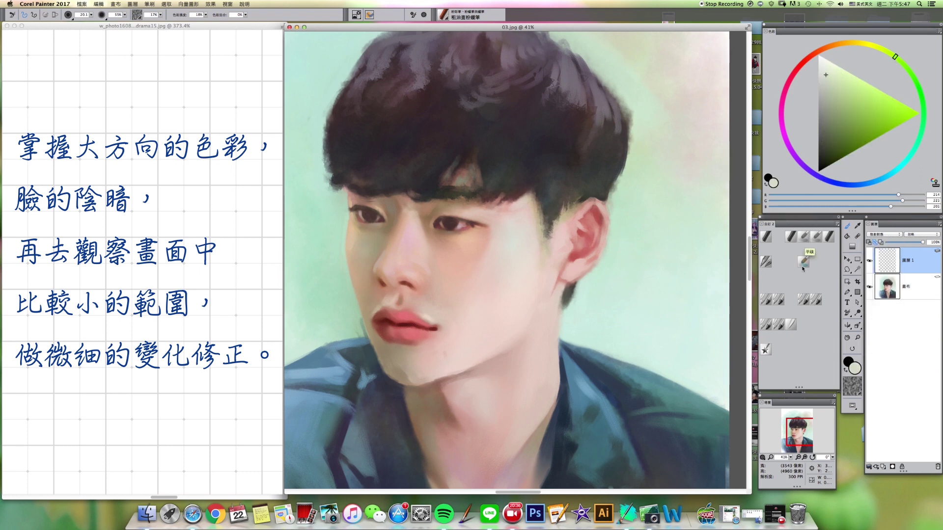
pyautogui.click(804, 300)
pyautogui.moveTo(361, 266)
pyautogui.mouseDown()
pyautogui.moveTo(380, 265)
pyautogui.moveTo(372, 266)
pyautogui.mouseUp()
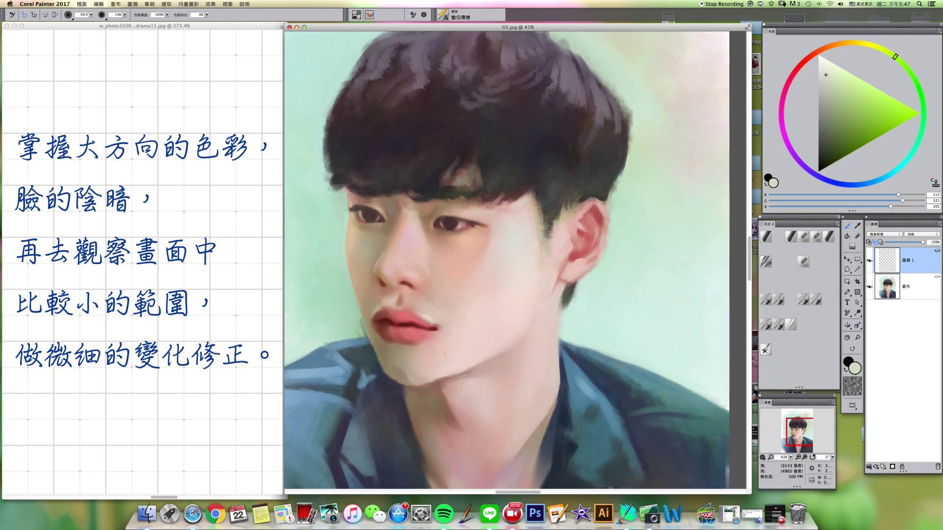
# - Extend the pale yellow-green airbrush tint to the forehead skin showing through the fringe, varying the brush size
pyautogui.press('[')
pyautogui.press(']')
pyautogui.press('[')
pyautogui.press('[')
pyautogui.press('[')
pyautogui.press(']')
pyautogui.press(']')
pyautogui.press(']')
pyautogui.press(']')
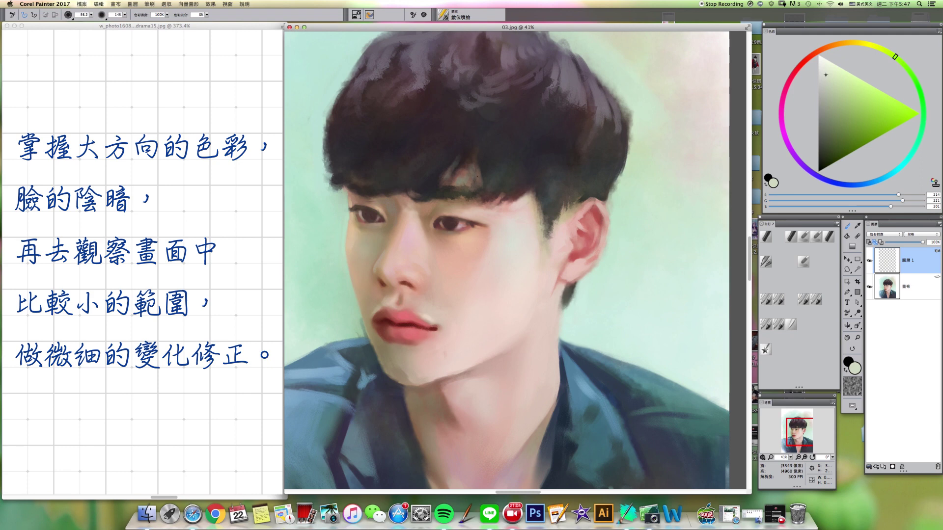
pyautogui.click(467, 181)
# - Airbrush the pale yellow-green along the near side of the face beside the ear and drop the layer onto the canvas
pyautogui.press(']')
pyautogui.press('[')
pyautogui.press('[')
pyautogui.press('[')
pyautogui.moveTo(555, 226); pyautogui.dragTo(550, 247)
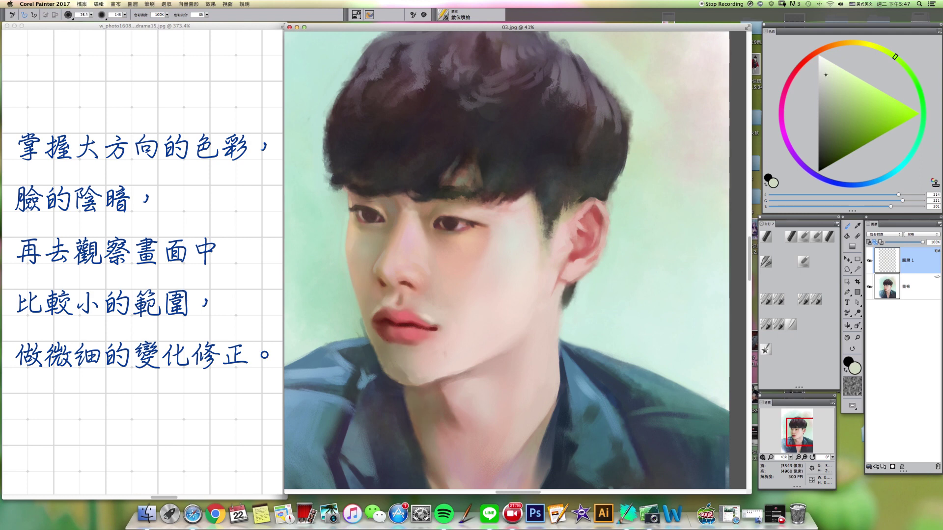
pyautogui.click(869, 466)
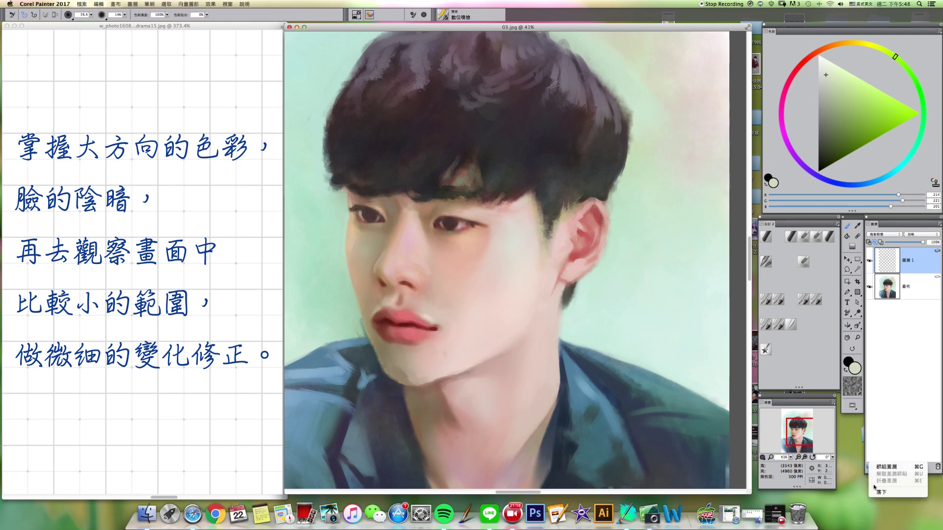
pyautogui.click(875, 493)
# - Airbrush a pale peach tint beneath the lower lip on a new Shadow Map layer and drop it onto the canvas
pyautogui.hotkey('ctrl', 'z')
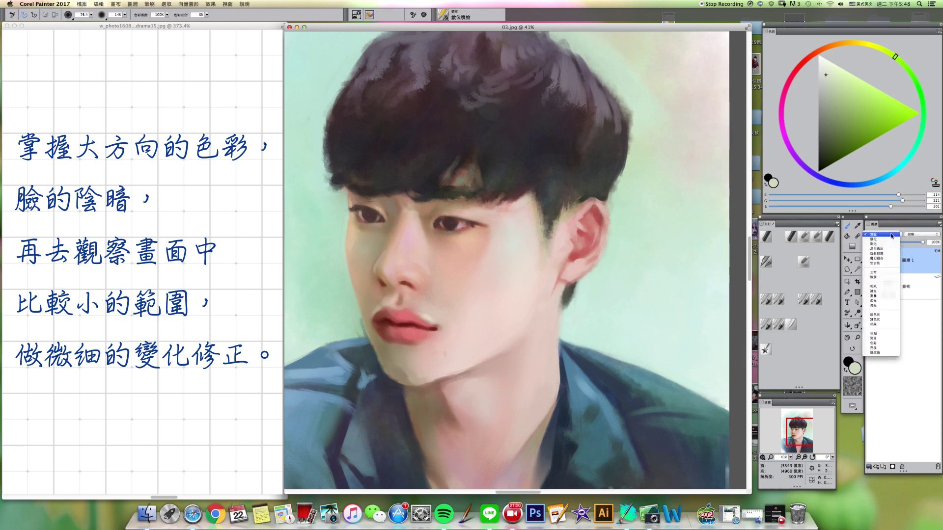
pyautogui.click(829, 47)
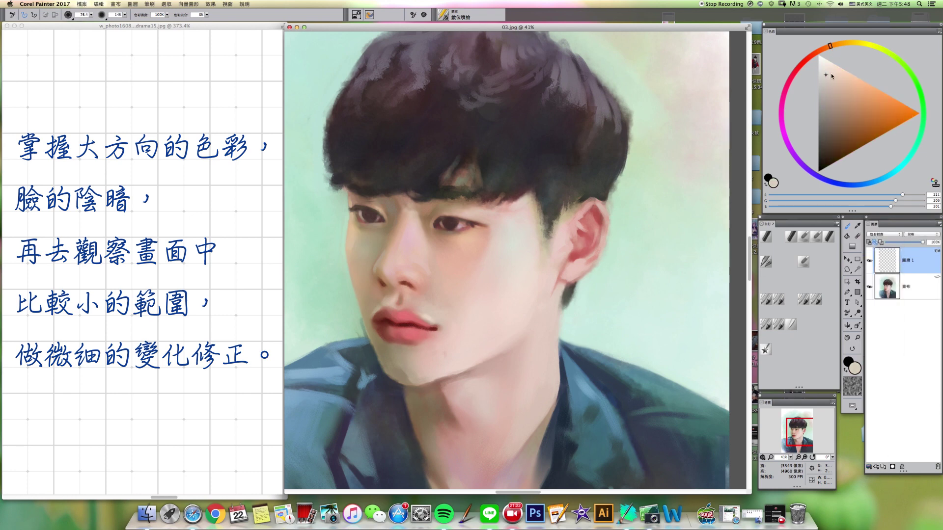
pyautogui.press(']')
pyautogui.press('[')
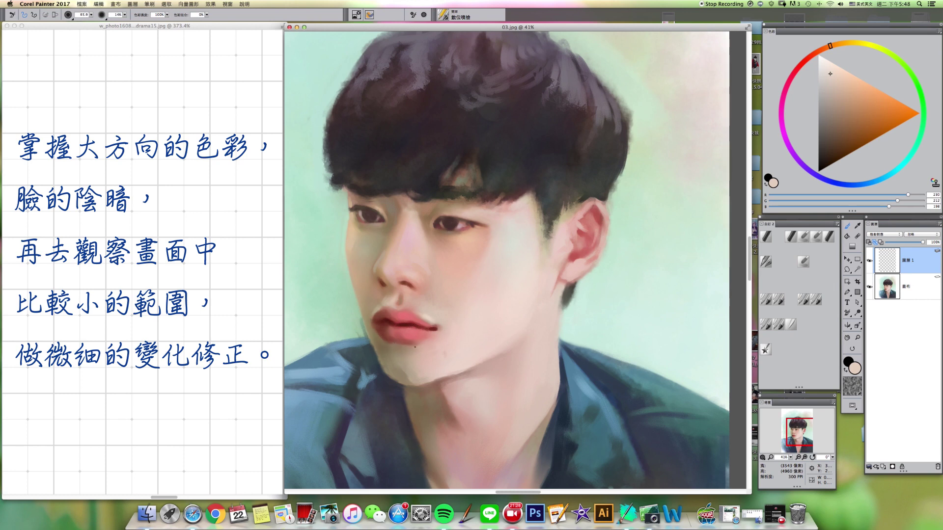
pyautogui.press('[')
pyautogui.press('[')
pyautogui.press('[')
pyautogui.press('[')
pyautogui.click(869, 467)
pyautogui.click(879, 493)
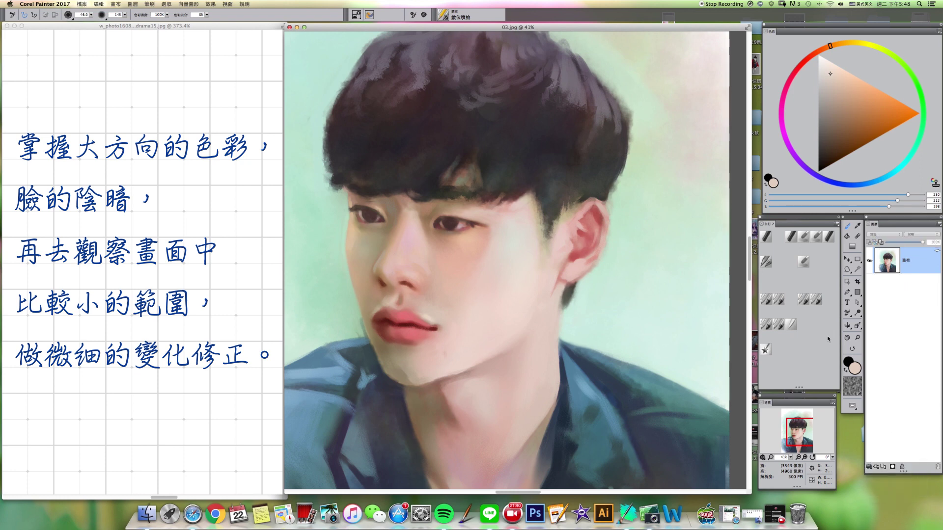
# - Tint the far cheek beside the nose with the chunky oil pastel in a sampled brown shifted to greyed pink
pyautogui.click(791, 237)
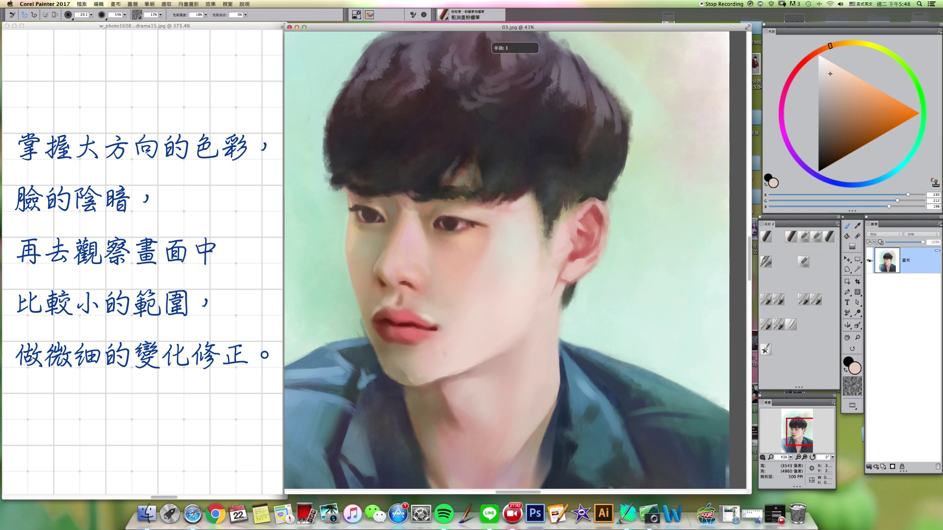
pyautogui.keyDown('alt'); pyautogui.click(376, 292); pyautogui.keyUp('alt')
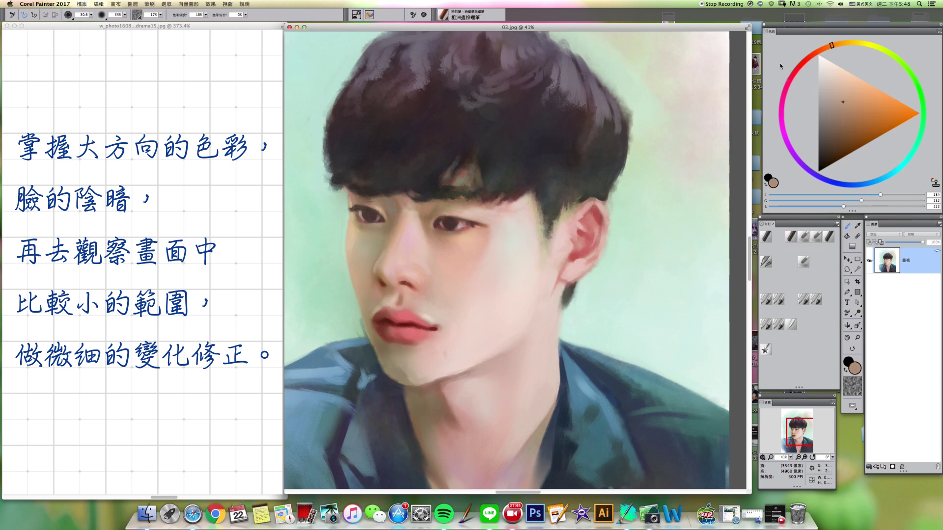
pyautogui.click(797, 72)
pyautogui.click(828, 103)
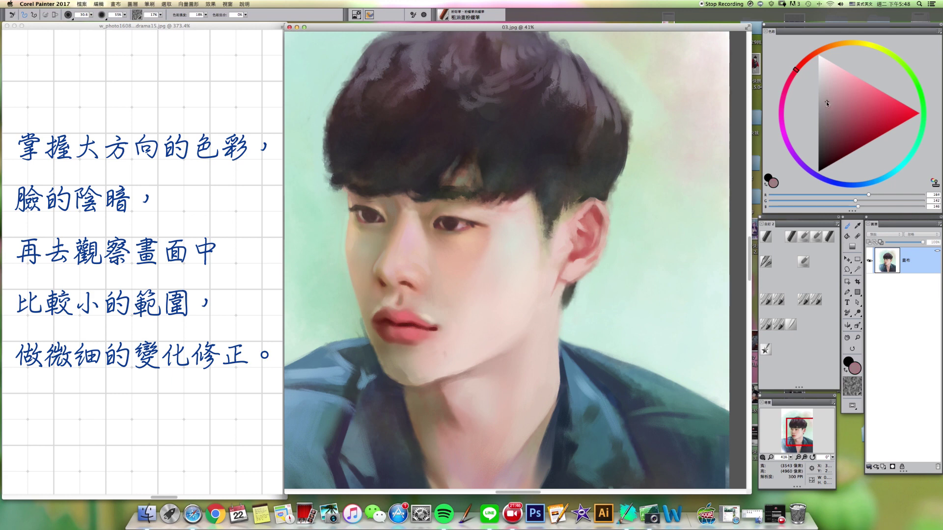
pyautogui.moveTo(824, 103); pyautogui.dragTo(823, 96)
pyautogui.press('[')
# - Adjust the far cheek's edge with a greyed orange-beige in the chunky oil pastel
pyautogui.click(823, 98)
pyautogui.click(828, 46)
pyautogui.click(836, 104)
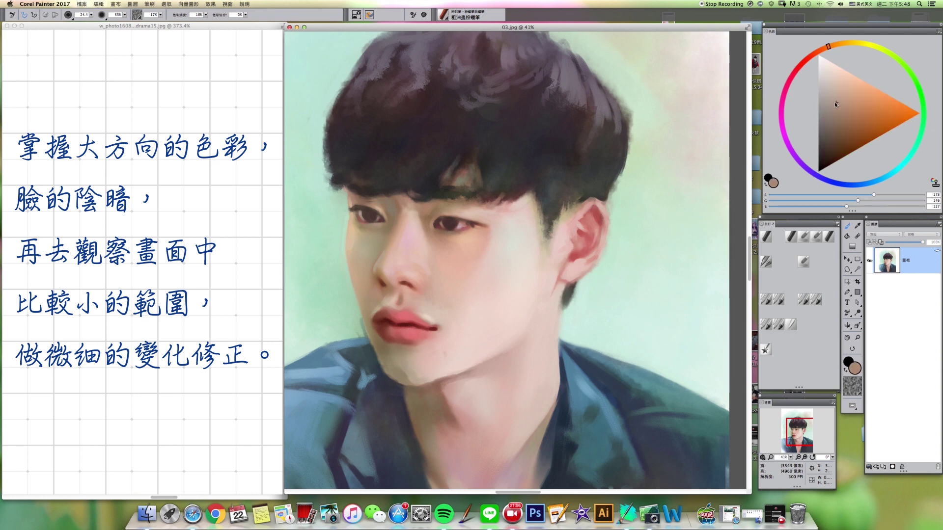
pyautogui.click(832, 102)
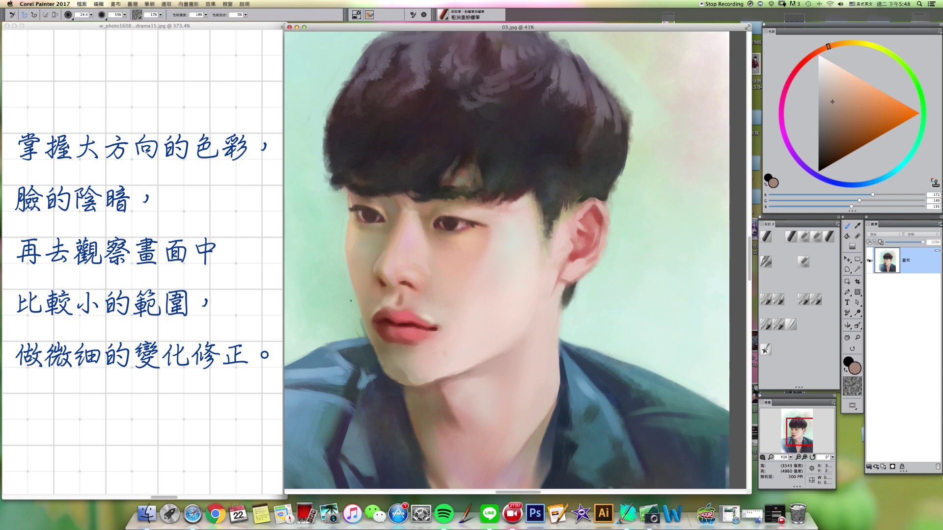
pyautogui.click(835, 101)
# - Deepen the near nostril with a dark reddish brown and soften it with a blender
pyautogui.keyDown('alt'); pyautogui.click(383, 283); pyautogui.keyUp('alt')
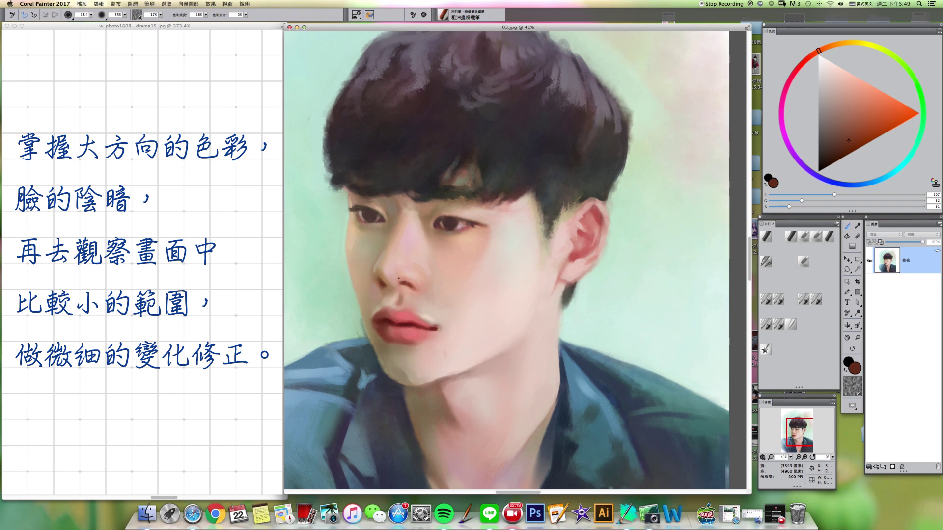
pyautogui.click(778, 324)
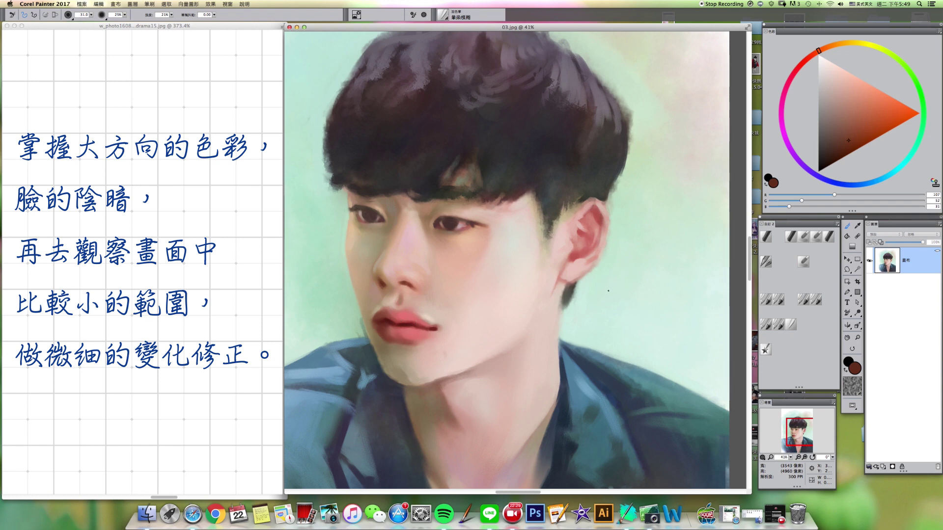
# - Add a new Shadow Map layer and airbrush a light pink, shifted to a more saturated pink, over the lips
pyautogui.click(883, 468)
pyautogui.click(898, 234)
pyautogui.click(888, 254)
pyautogui.click(808, 57)
pyautogui.click(840, 77)
pyautogui.click(837, 77)
pyautogui.click(804, 300)
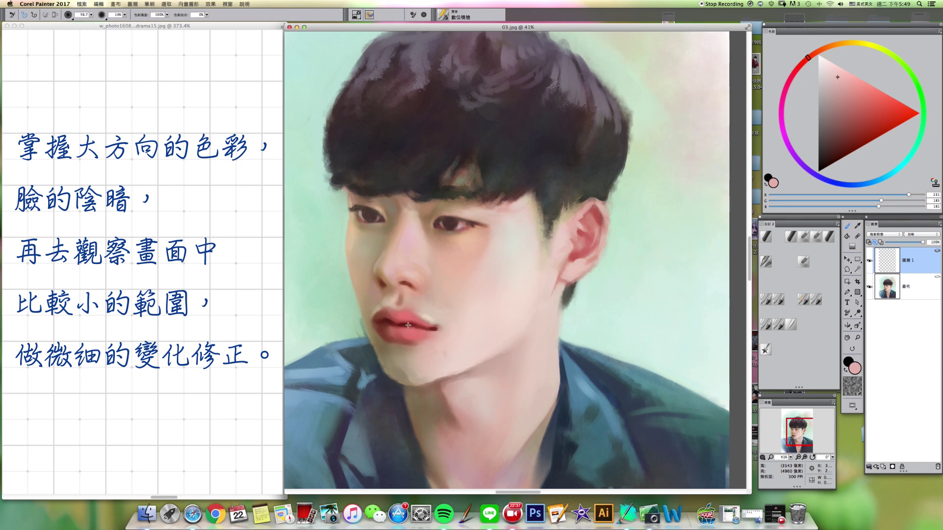
pyautogui.click(851, 74)
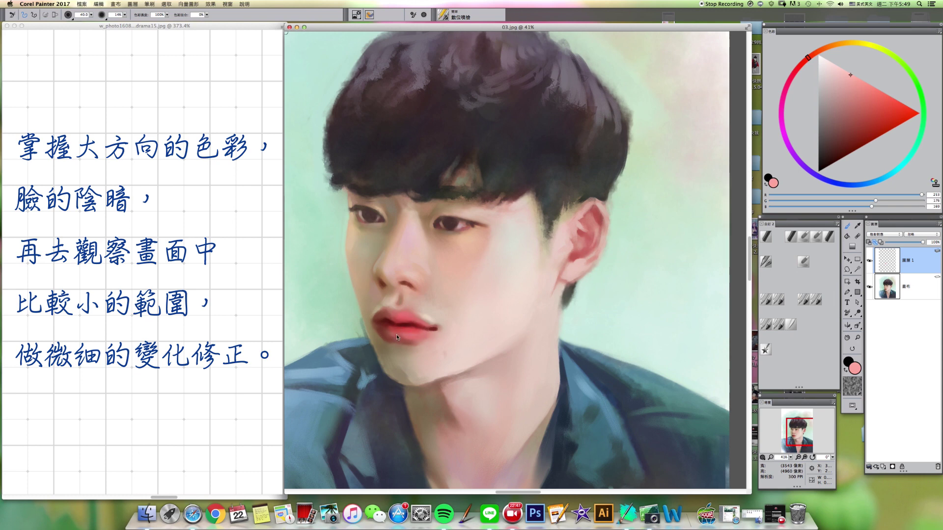
# - Undo the last airbrush stroke and airbrush a paler greyed pink over the middle of the lower lip
pyautogui.click(832, 77)
pyautogui.press('super+z')
pyautogui.moveTo(394, 332); pyautogui.dragTo(397, 332)
# - Slightly lower the Shadow Map layer's opacity and drop the layer onto the canvas
pyautogui.moveTo(922, 242); pyautogui.dragTo(911, 242)
pyautogui.click(869, 467)
pyautogui.click(881, 493)
# - Rework the lips with sampled pinks in the chunky oil pastel and deepen the line between them with a darker red-brown
pyautogui.click(791, 237)
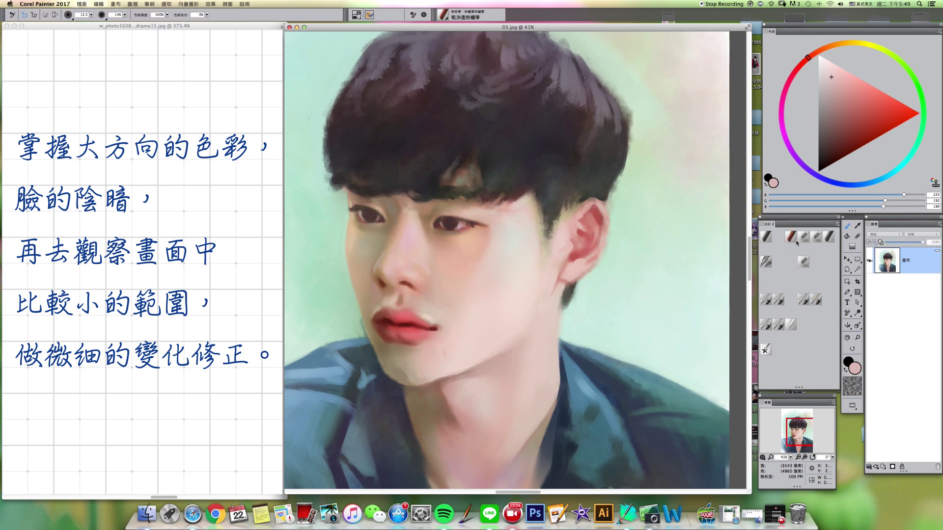
pyautogui.keyDown('alt'); pyautogui.click(409, 331); pyautogui.keyUp('alt')
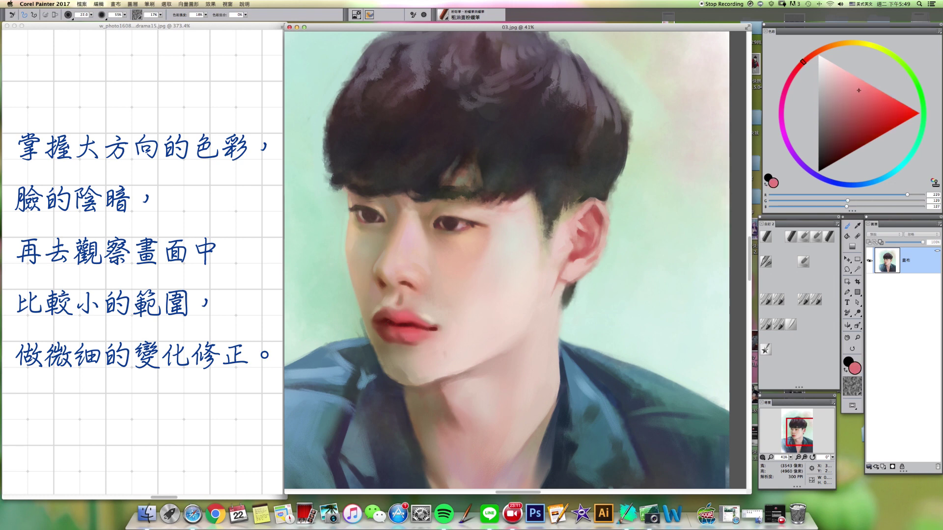
pyautogui.keyDown('alt'); pyautogui.click(392, 333); pyautogui.keyUp('alt')
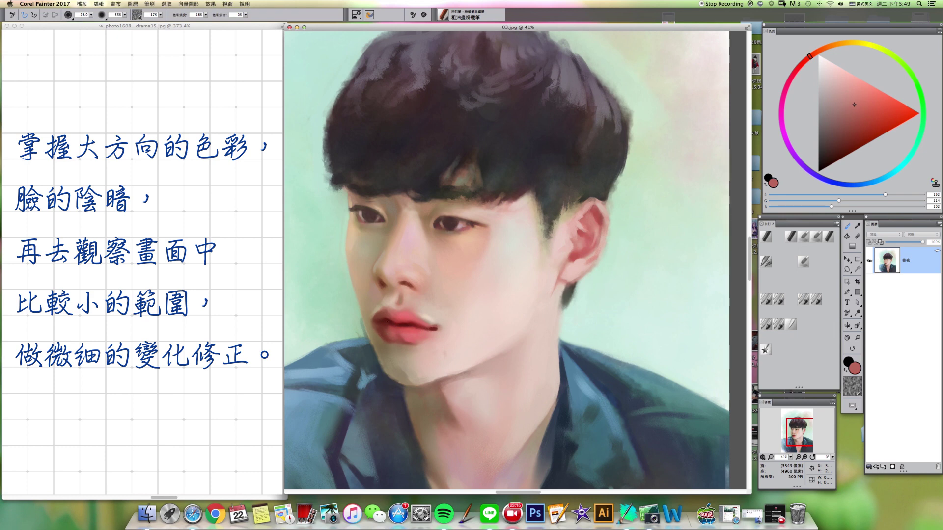
pyautogui.keyDown('alt'); pyautogui.click(390, 320); pyautogui.keyUp('alt')
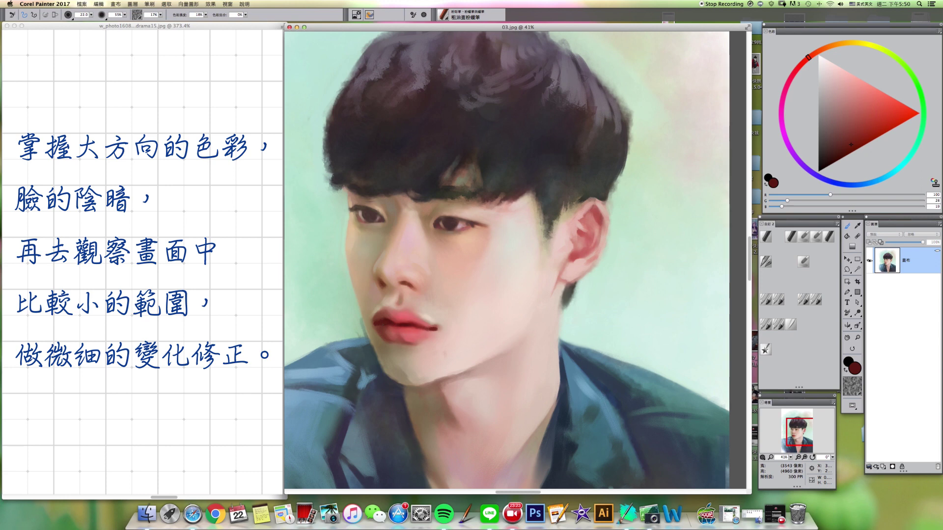
pyautogui.click(833, 151)
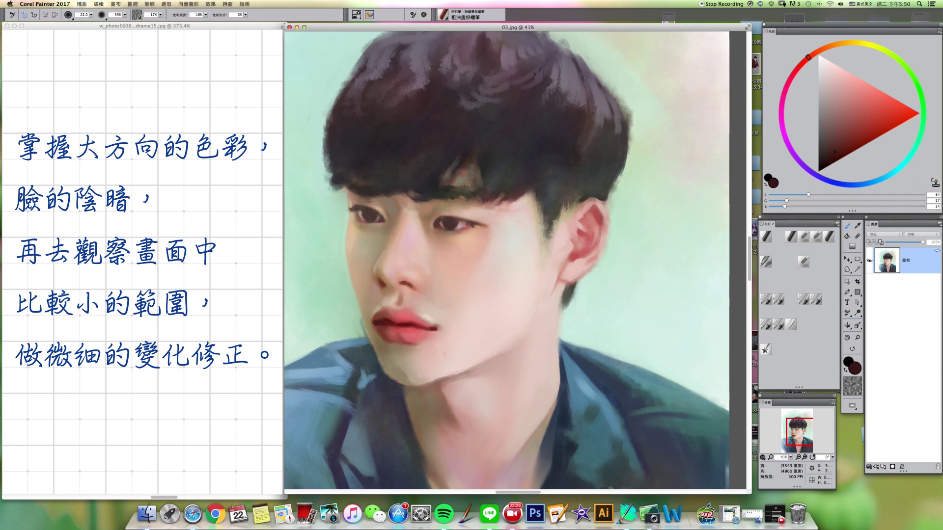
# - Adjust the far corner of the mouth with a sampled brown and soften its edge with the Just Add Water blender
pyautogui.keyDown('alt'); pyautogui.click(380, 336); pyautogui.keyUp('alt')
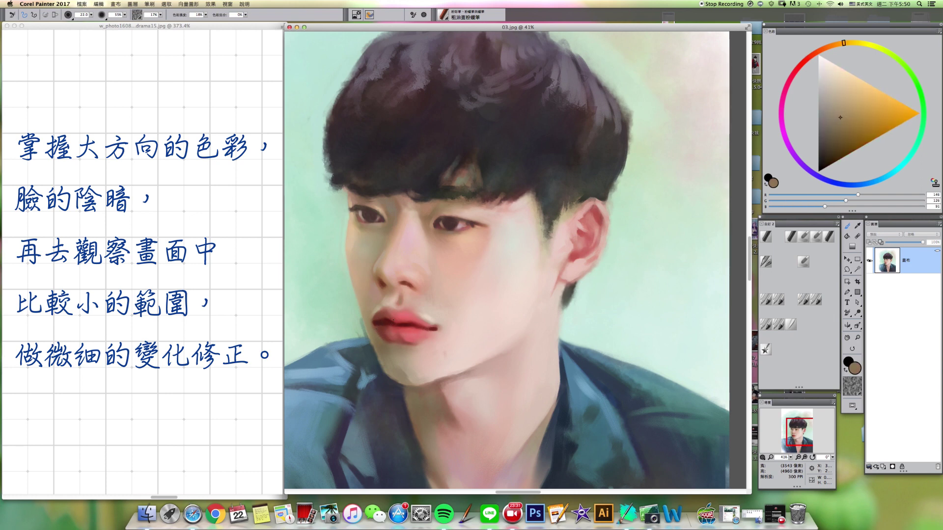
pyautogui.click(788, 328)
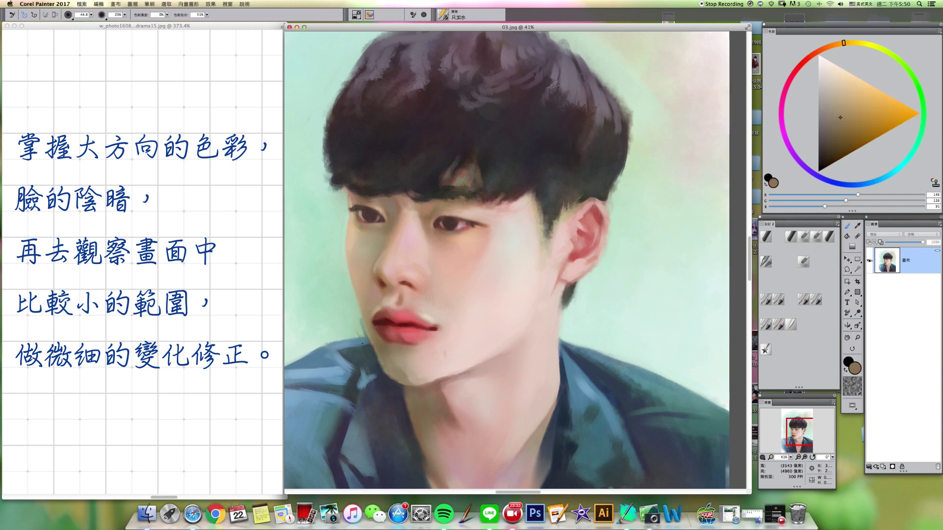
pyautogui.moveTo(375, 330); pyautogui.dragTo(378, 326)
pyautogui.keyDown('alt'); pyautogui.keyDown('super'); pyautogui.click(409, 330); pyautogui.keyUp('super'); pyautogui.keyUp('alt')
# - Refine the upper lip with sampled pink, muted reddish brown and dark red in the chunky oil pastel
pyautogui.click(790, 239)
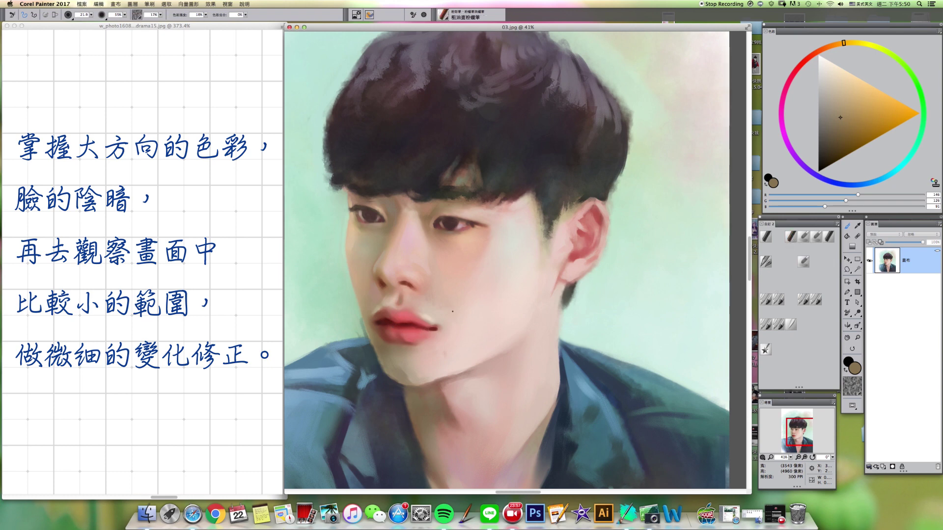
pyautogui.keyDown('alt'); pyautogui.click(406, 316); pyautogui.keyUp('alt')
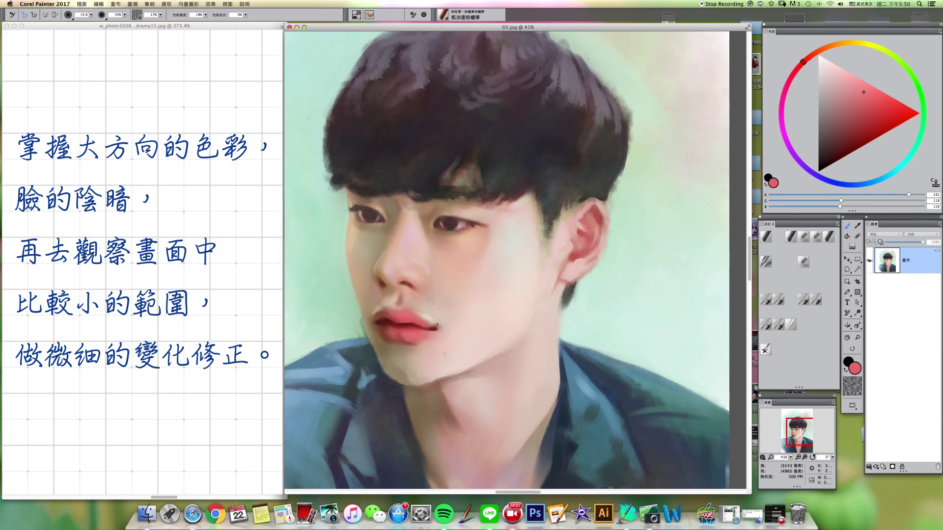
pyautogui.keyDown('alt'); pyautogui.click(391, 312); pyautogui.keyUp('alt')
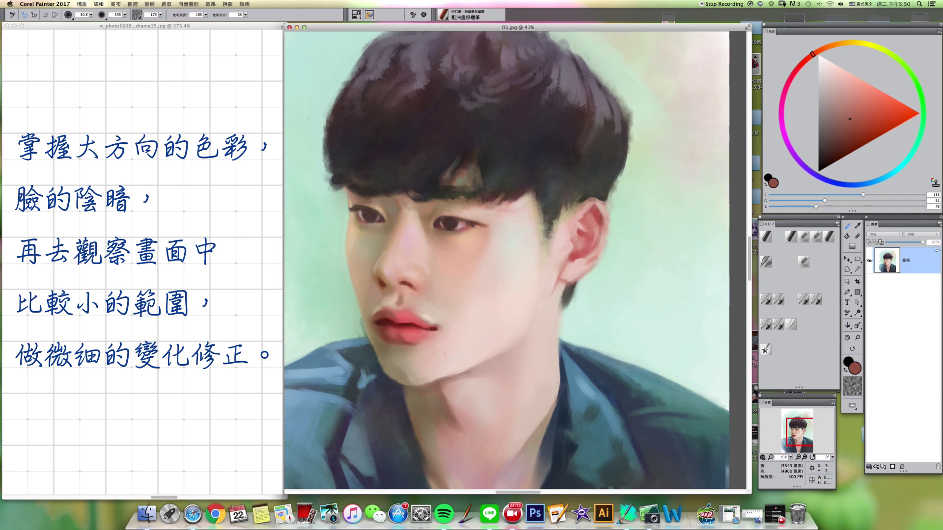
pyautogui.keyDown('alt'); pyautogui.click(390, 317); pyautogui.keyUp('alt')
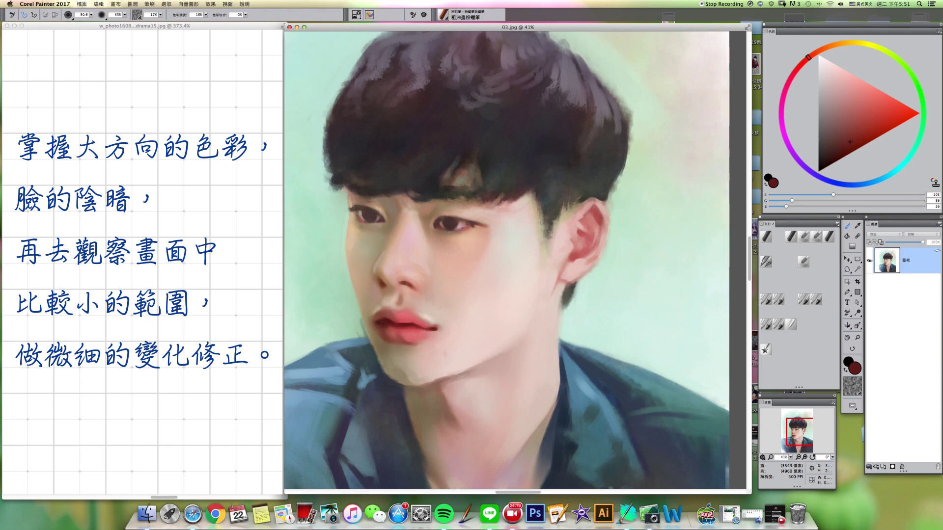
pyautogui.keyDown('alt'); pyautogui.click(386, 315); pyautogui.keyUp('alt')
pyautogui.keyDown('alt'); pyautogui.click(392, 314); pyautogui.keyUp('alt')
# - Airbrush a light salmon pink over the lips on a new Shadow Map layer and drop it onto the canvas
pyautogui.click(883, 467)
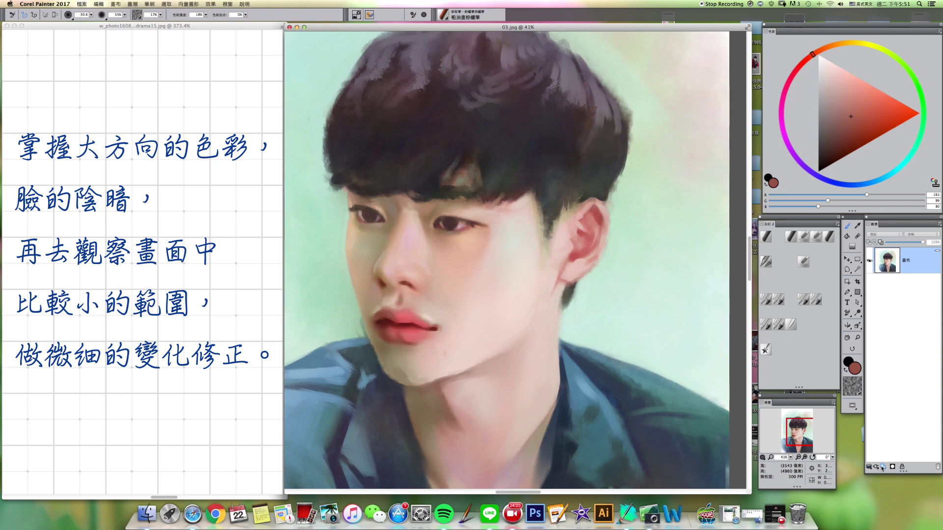
pyautogui.click(888, 234)
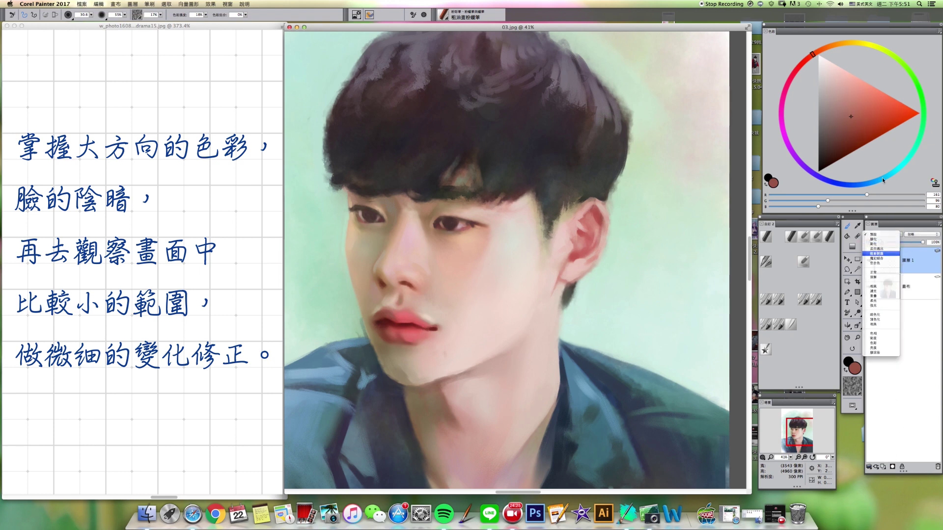
pyautogui.click(884, 254)
pyautogui.moveTo(833, 86); pyautogui.dragTo(843, 80)
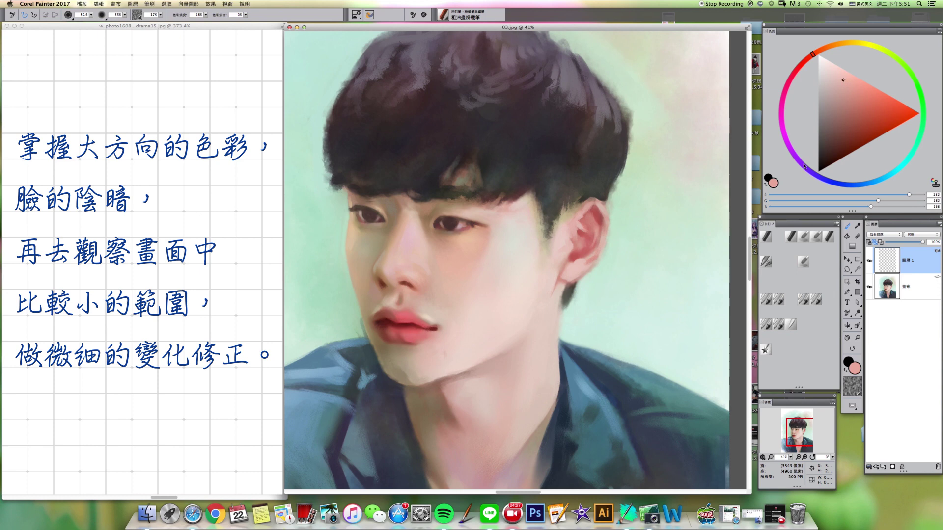
pyautogui.click(803, 262)
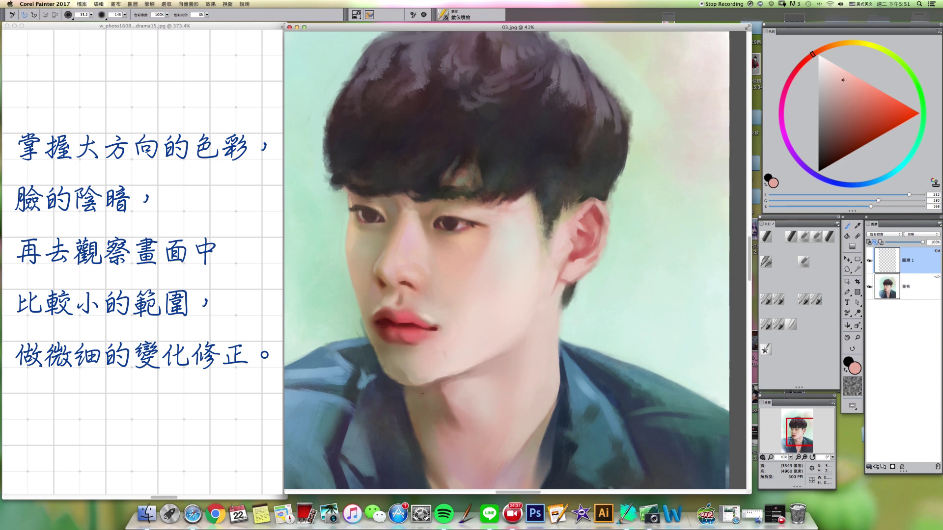
pyautogui.click(868, 467)
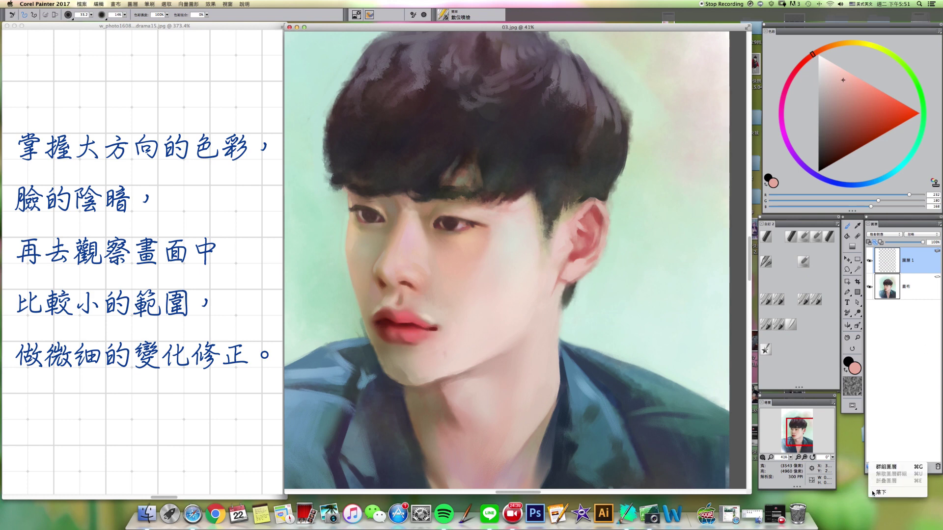
pyautogui.click(877, 494)
# - Tone the far side of the lips with a sampled red-brown shifted to a greyed green in the chunky oil pastel
pyautogui.click(790, 239)
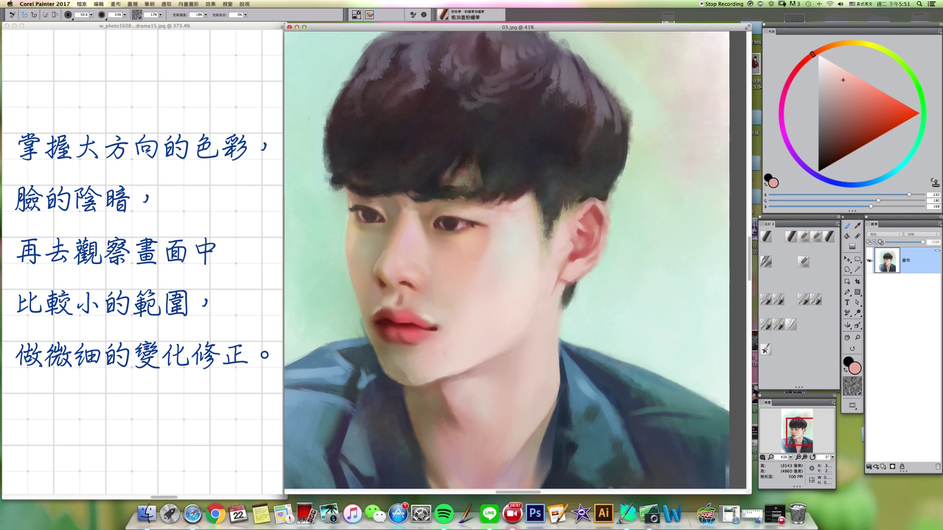
pyautogui.keyDown('alt'); pyautogui.click(389, 316); pyautogui.keyUp('alt')
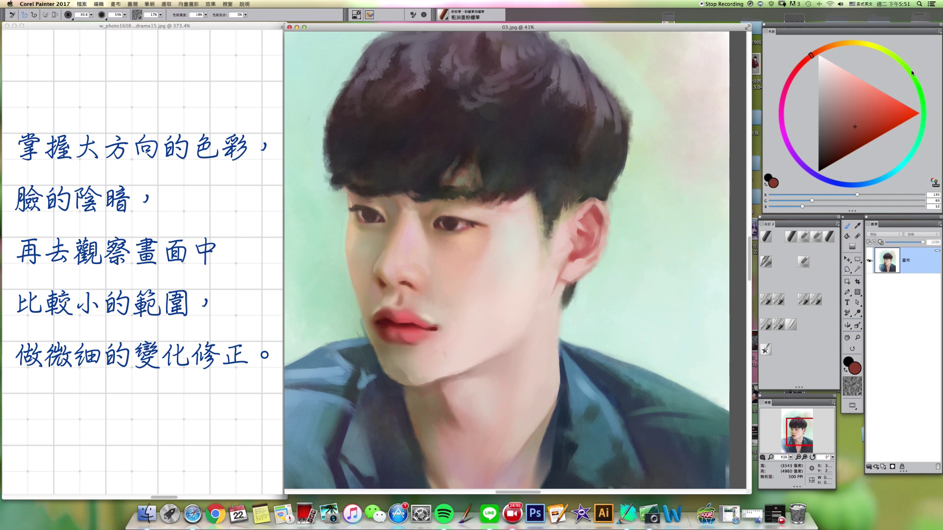
pyautogui.click(920, 139)
pyautogui.moveTo(841, 125); pyautogui.dragTo(827, 119)
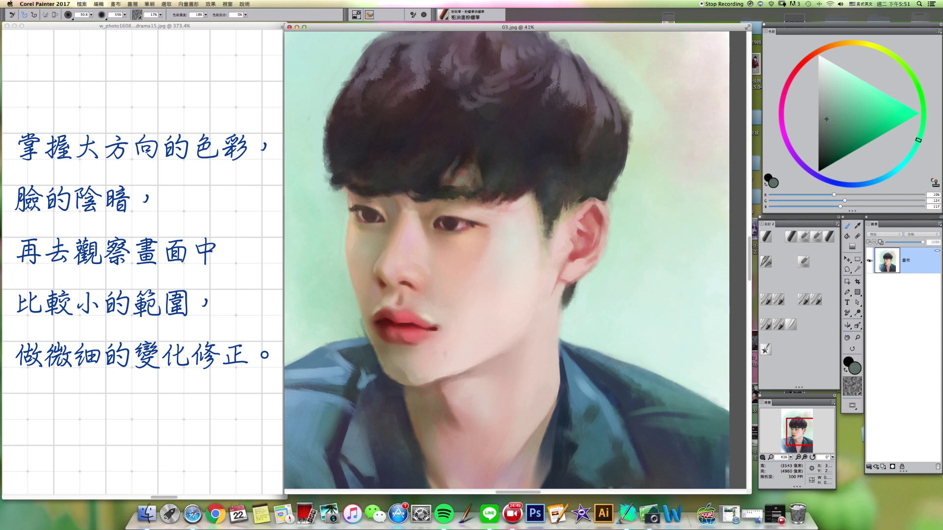
pyautogui.press('[')
pyautogui.press('[')
pyautogui.press('[')
pyautogui.press(']')
pyautogui.press(']')
# - Touch up the upper lip's edge with a salmon pink and the lower lip with pinks sampled from it
pyautogui.keyDown('alt'); pyautogui.click(410, 306); pyautogui.keyUp('alt')
pyautogui.click(816, 52)
pyautogui.click(859, 87)
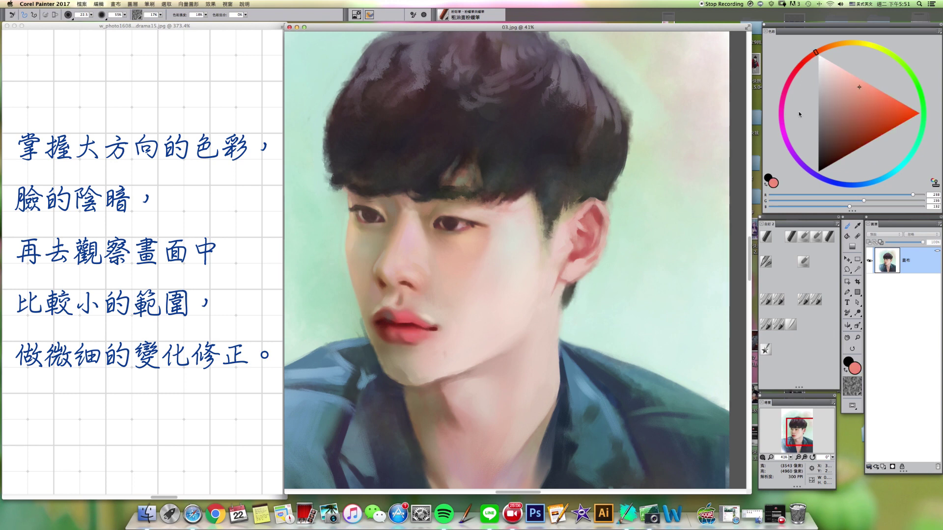
pyautogui.keyDown('alt'); pyautogui.click(410, 327); pyautogui.keyUp('alt')
pyautogui.moveTo(410, 328); pyautogui.dragTo(407, 330)
pyautogui.keyDown('alt'); pyautogui.click(405, 335); pyautogui.keyUp('alt')
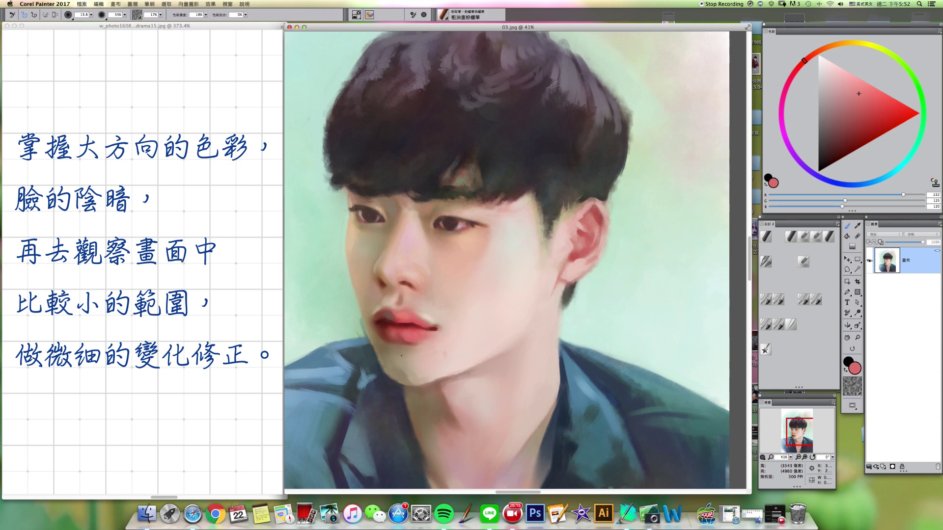
# - Shade the far end of the lower lip with a near-neutral greyed green and soften it with the Just Add Water blender
pyautogui.keyDown('alt'); pyautogui.click(386, 325); pyautogui.keyUp('alt')
pyautogui.click(920, 137)
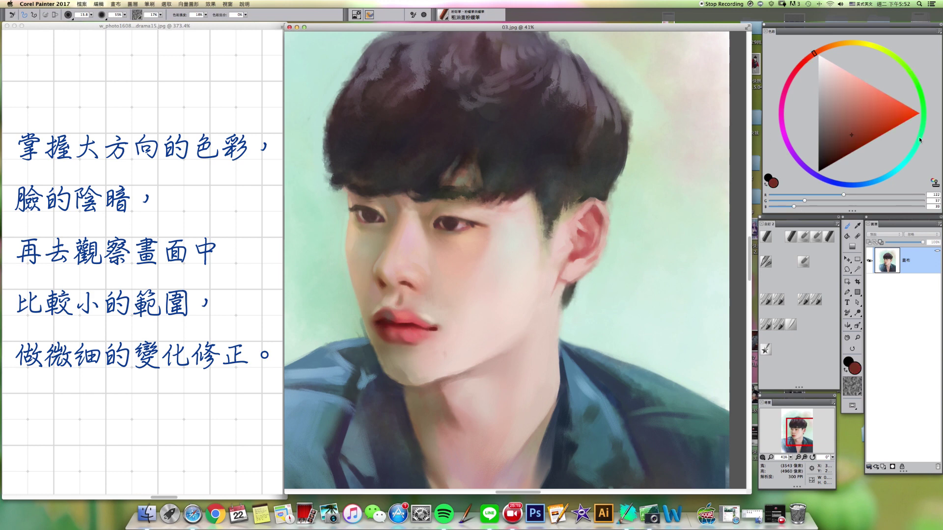
pyautogui.click(827, 127)
pyautogui.moveTo(827, 126); pyautogui.dragTo(823, 118)
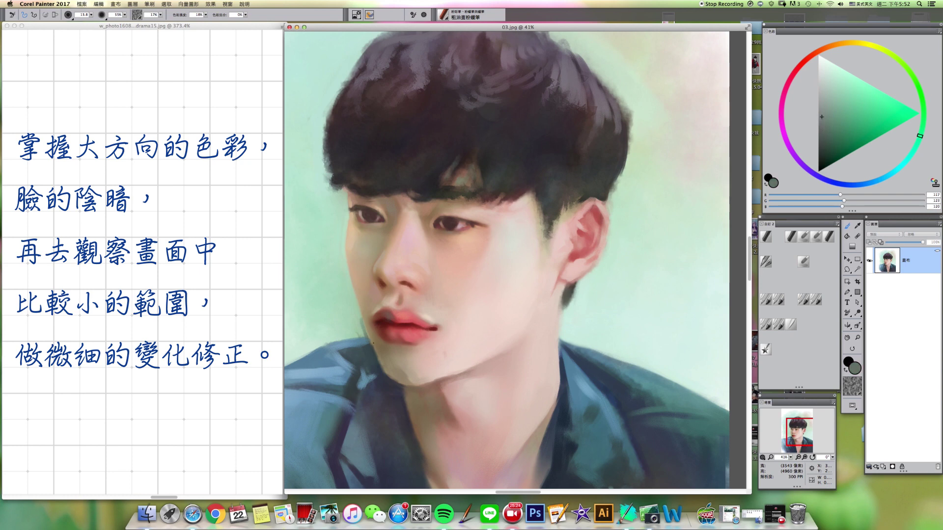
pyautogui.moveTo(382, 331); pyautogui.dragTo(377, 331)
pyautogui.click(789, 325)
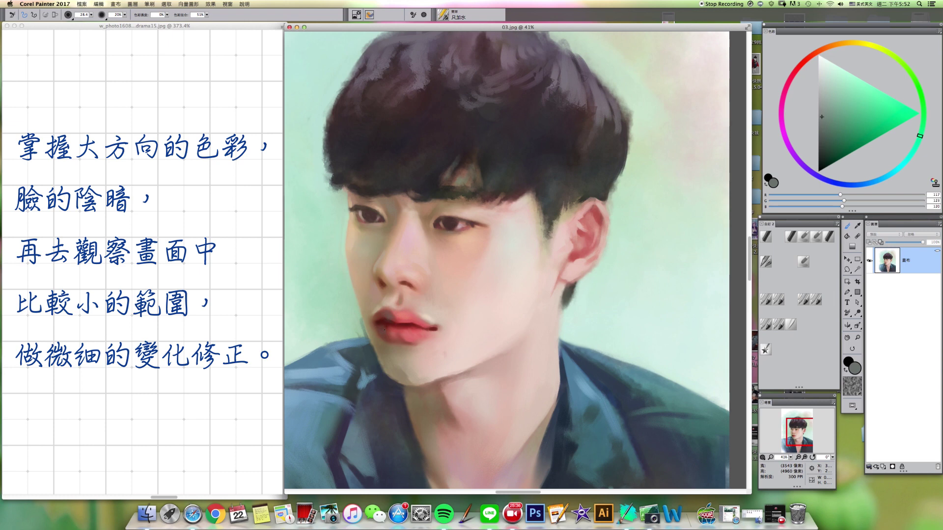
# - Sharpen the dark line between the lips with a sampled dark red made deeper, using a smaller chunky oil pastel
pyautogui.click(790, 237)
pyautogui.keyDown('alt'); pyautogui.click(388, 318); pyautogui.keyUp('alt')
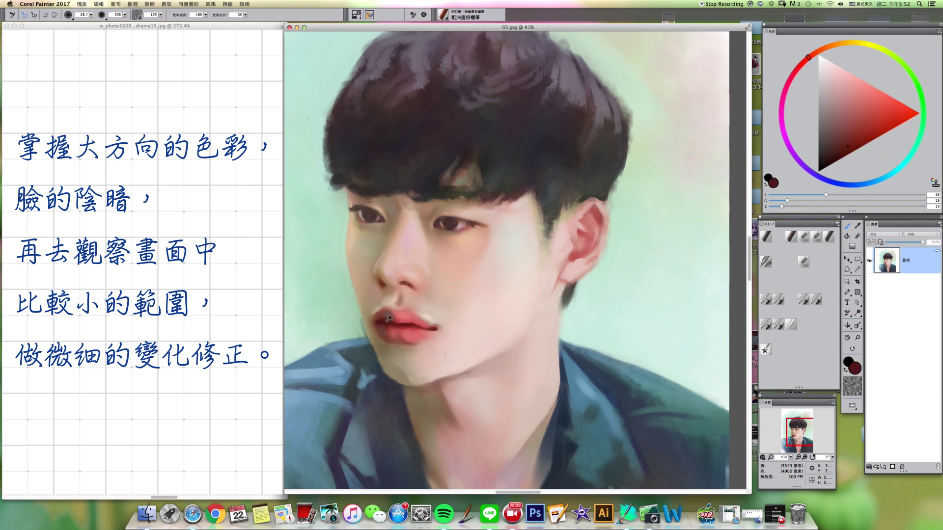
pyautogui.moveTo(848, 149); pyautogui.dragTo(840, 152)
pyautogui.press('[')
pyautogui.press('[')
pyautogui.press('[')
pyautogui.press('[')
pyautogui.press('[')
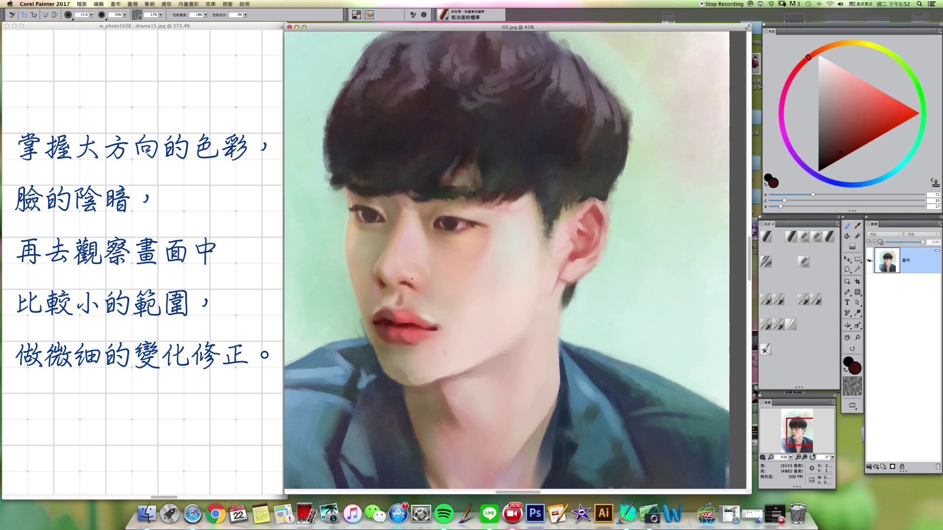
# - Retouch the upper and lower lip with sampled pinks, shifted to a slightly lighter, cooler pink
pyautogui.keyDown('alt'); pyautogui.click(403, 320); pyautogui.keyUp('alt')
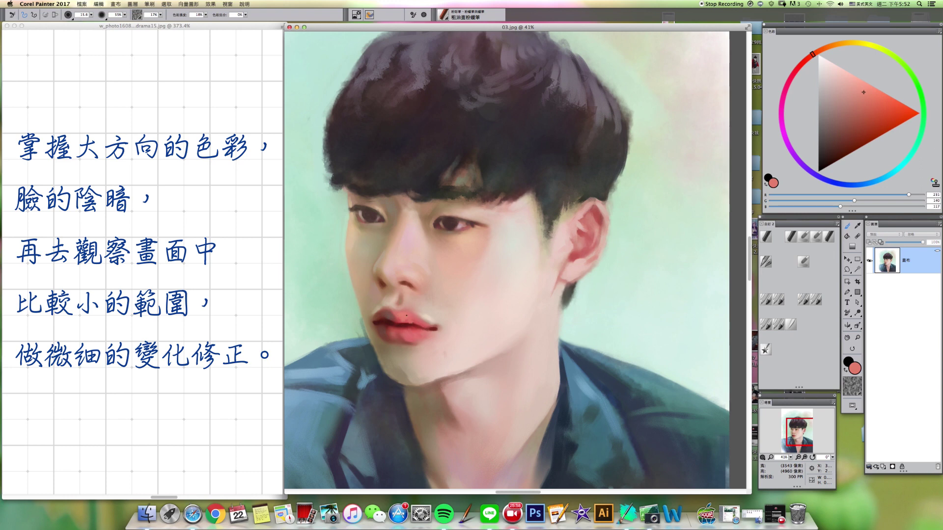
pyautogui.keyDown('alt'); pyautogui.click(413, 337); pyautogui.keyUp('alt')
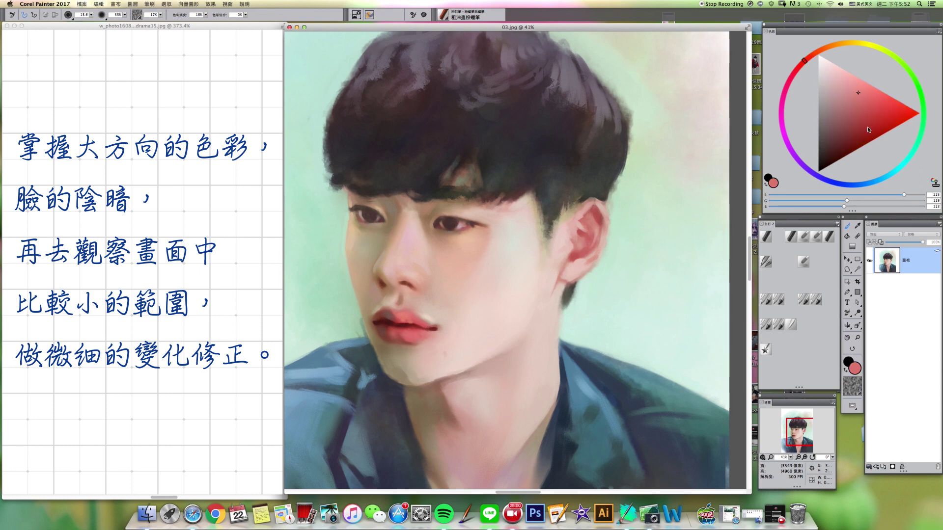
pyautogui.click(801, 66)
pyautogui.moveTo(855, 88); pyautogui.dragTo(855, 86)
# - Add fine light pink highlights to the lips with a reduced chunky oil pastel, enlarging the brush for broader touches
pyautogui.press('[')
pyautogui.press('[')
pyautogui.press('[')
pyautogui.click(851, 79)
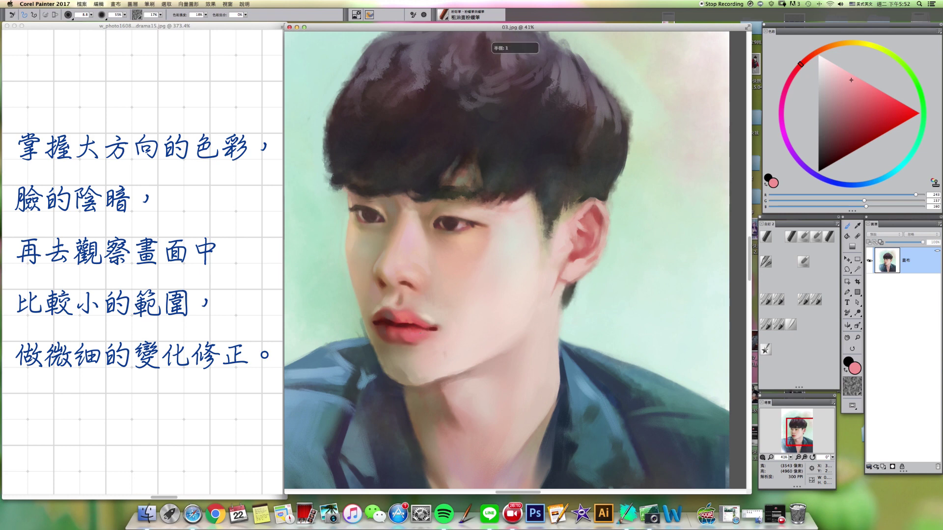
pyautogui.press(']')
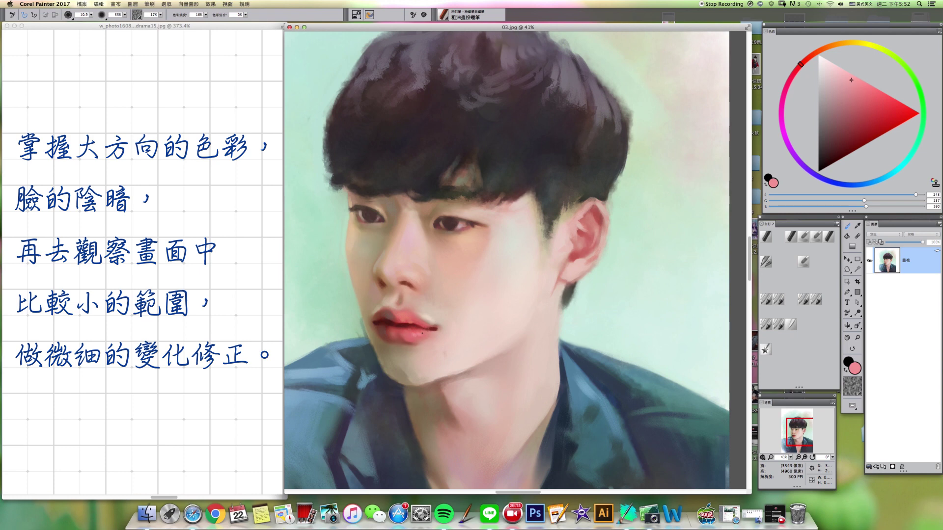
pyautogui.press(']')
pyautogui.press(']')
# - Even out the lower lip with a sampled muted pink and soften the lips with a smaller blurring blender
pyautogui.keyDown('alt'); pyautogui.click(401, 335); pyautogui.keyUp('alt')
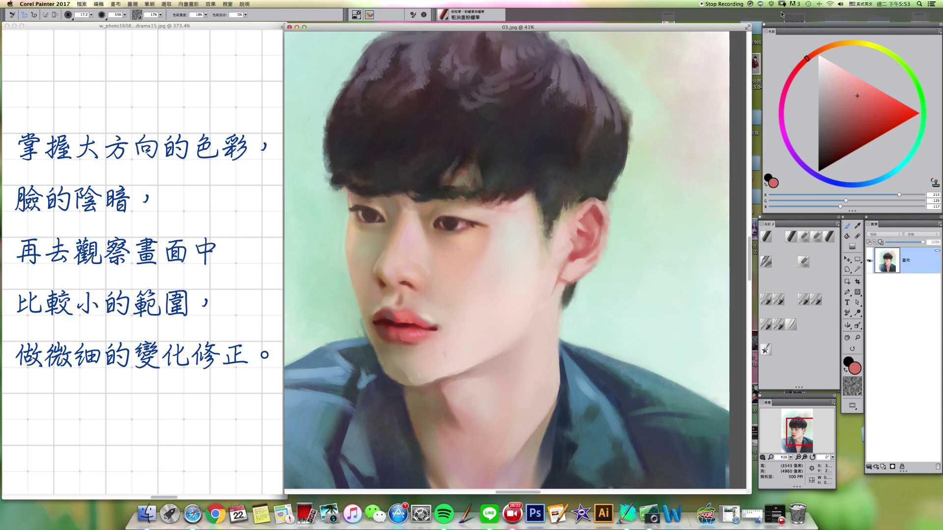
pyautogui.click(779, 325)
pyautogui.press('[')
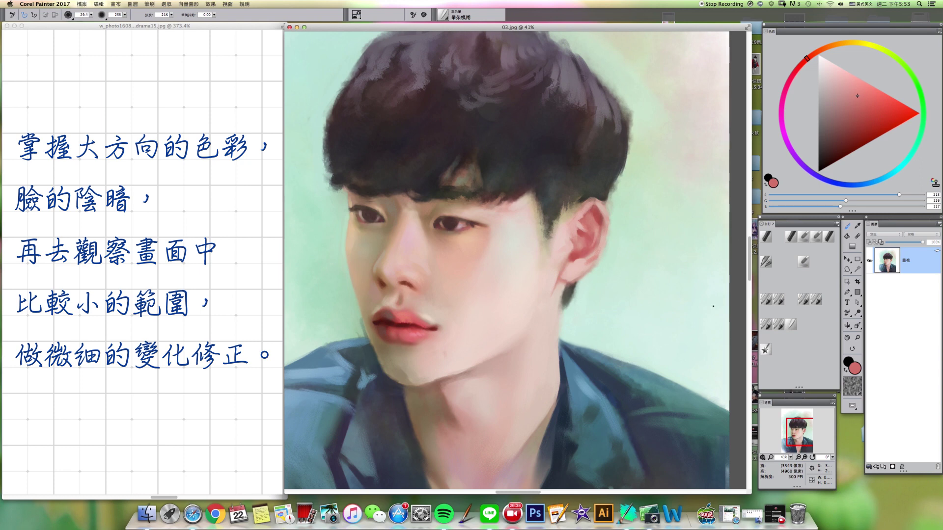
# - Tidy the fringe's outer tip with sampled mint background and dark hair colours, using an enlarged chunky oil pastel
pyautogui.click(829, 238)
pyautogui.scroll(2, 473, 246)
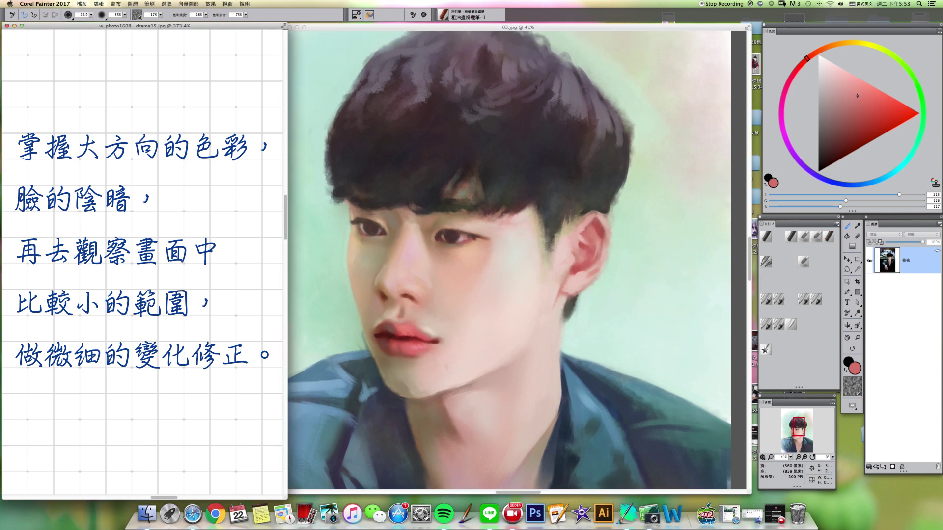
pyautogui.moveTo(479, 201); pyautogui.dragTo(481, 202)
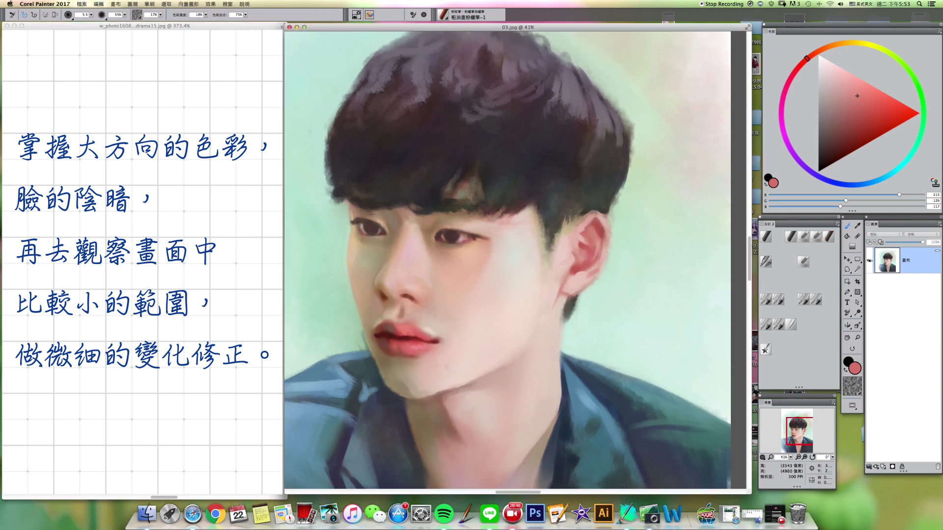
pyautogui.press(']')
pyautogui.press(']')
pyautogui.press(']')
pyautogui.press(']')
pyautogui.press(']')
pyautogui.press('[')
pyautogui.keyDown('alt'); pyautogui.click(326, 206); pyautogui.keyUp('alt')
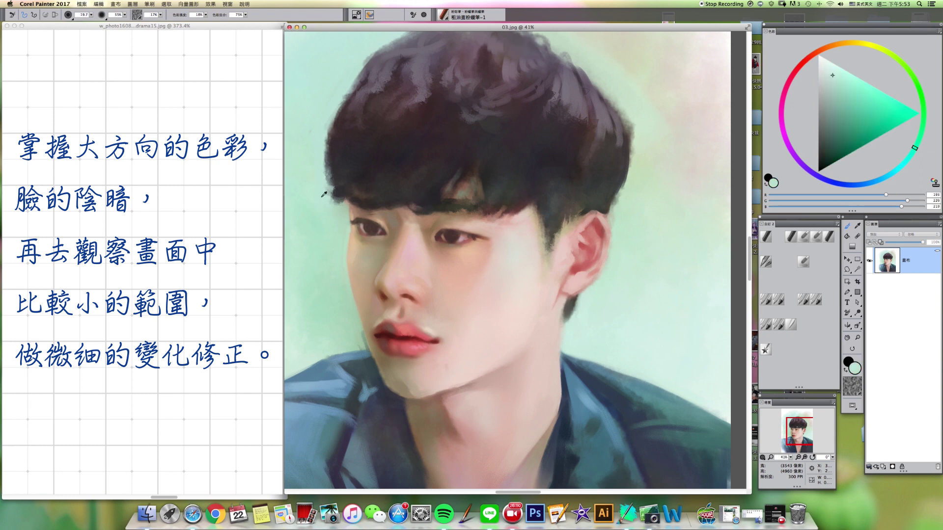
pyautogui.moveTo(339, 193); pyautogui.dragTo(333, 191)
pyautogui.keyDown('alt'); pyautogui.click(347, 191); pyautogui.keyUp('alt')
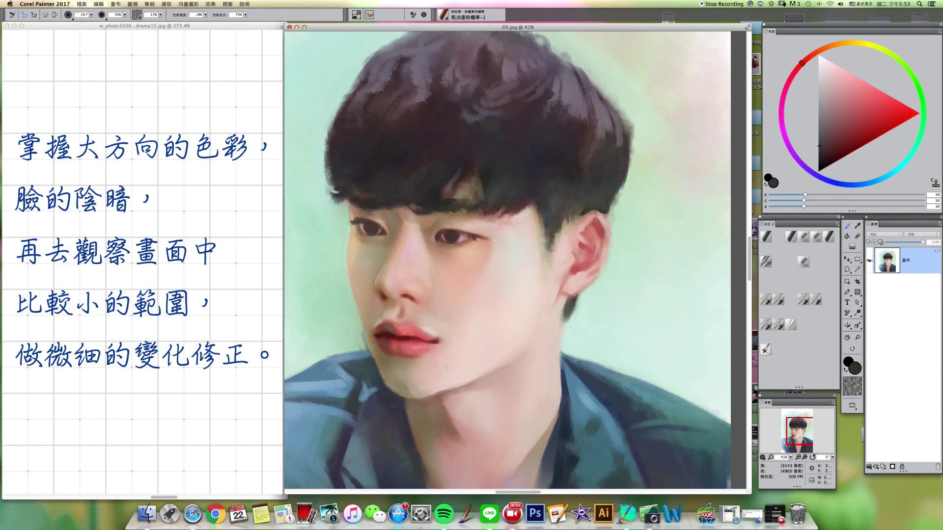
pyautogui.keyDown('alt'); pyautogui.click(330, 181); pyautogui.keyUp('alt')
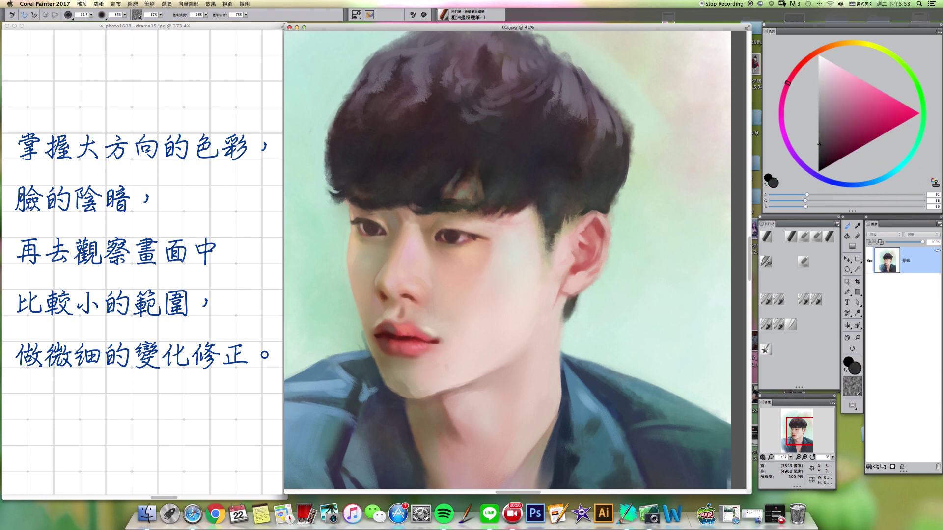
# - Refine the fringe's lower edge across the forehead with sampled dark hair browns and light skin tones
pyautogui.keyDown('alt'); pyautogui.click(514, 204); pyautogui.keyUp('alt')
pyautogui.moveTo(509, 214); pyautogui.dragTo(499, 221)
pyautogui.keyDown('alt'); pyautogui.click(501, 212); pyautogui.keyUp('alt')
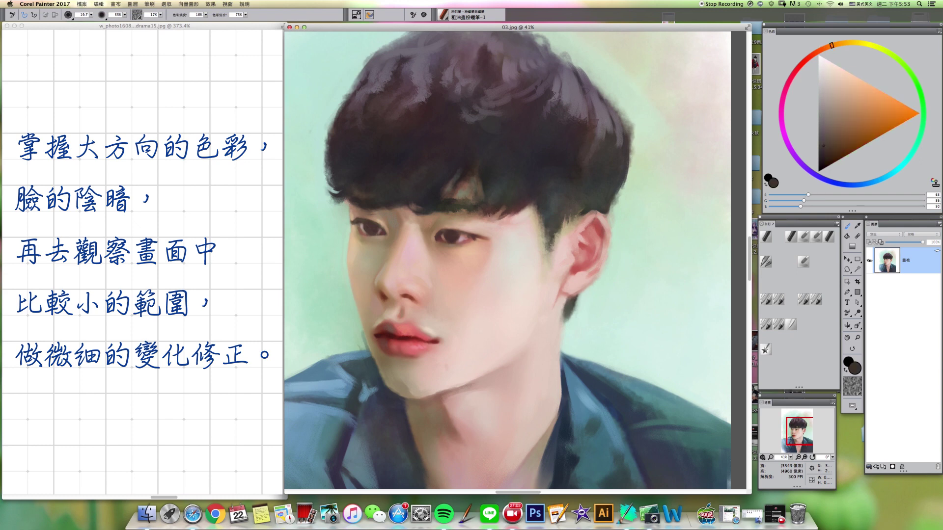
pyautogui.keyDown('alt'); pyautogui.click(513, 218); pyautogui.keyUp('alt')
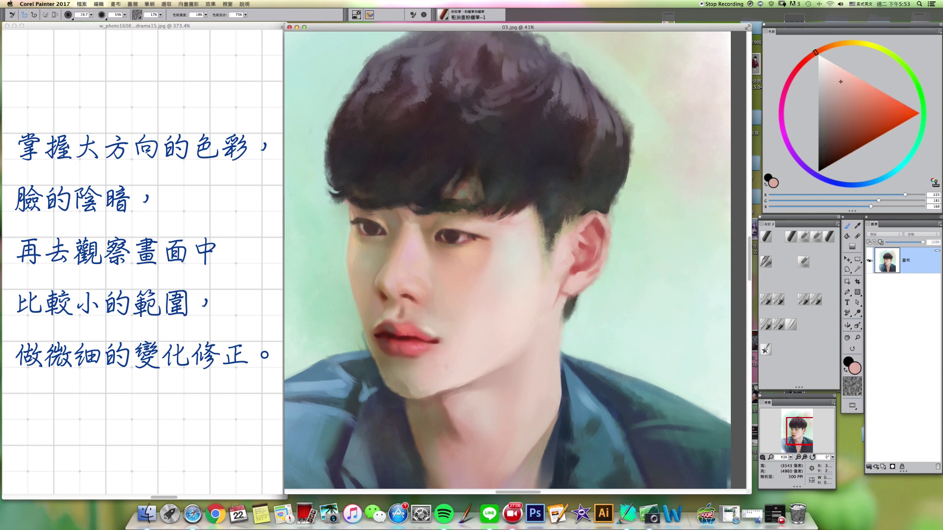
pyautogui.keyDown('alt'); pyautogui.click(528, 199); pyautogui.keyUp('alt')
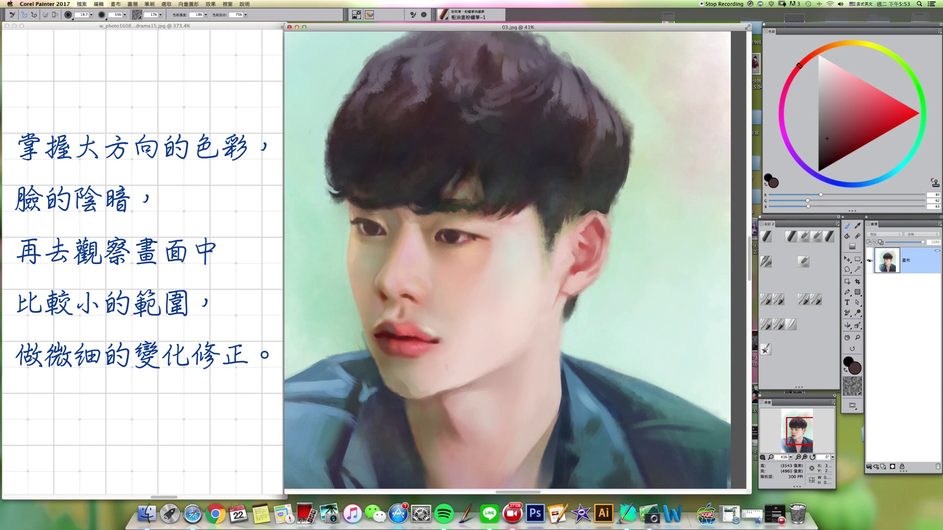
pyautogui.keyDown('alt'); pyautogui.click(534, 199); pyautogui.keyUp('alt')
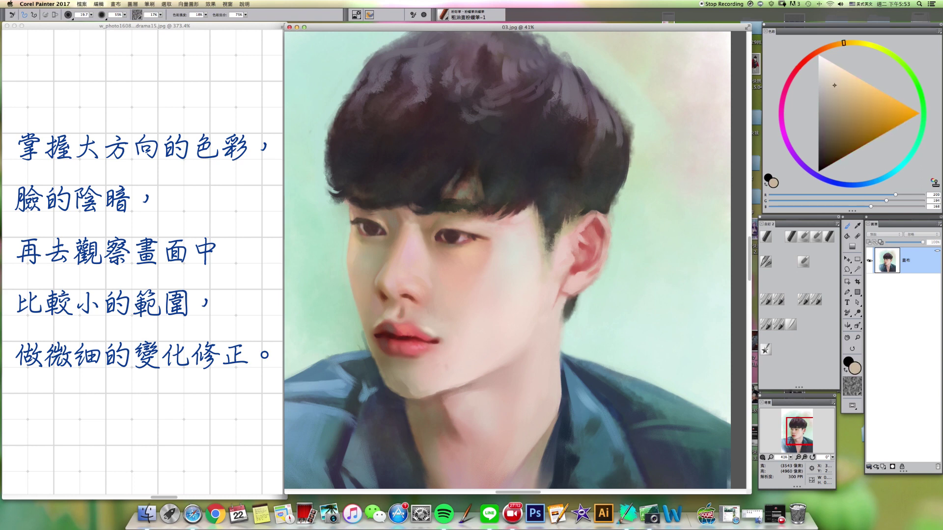
pyautogui.keyDown('alt'); pyautogui.click(401, 205); pyautogui.keyUp('alt')
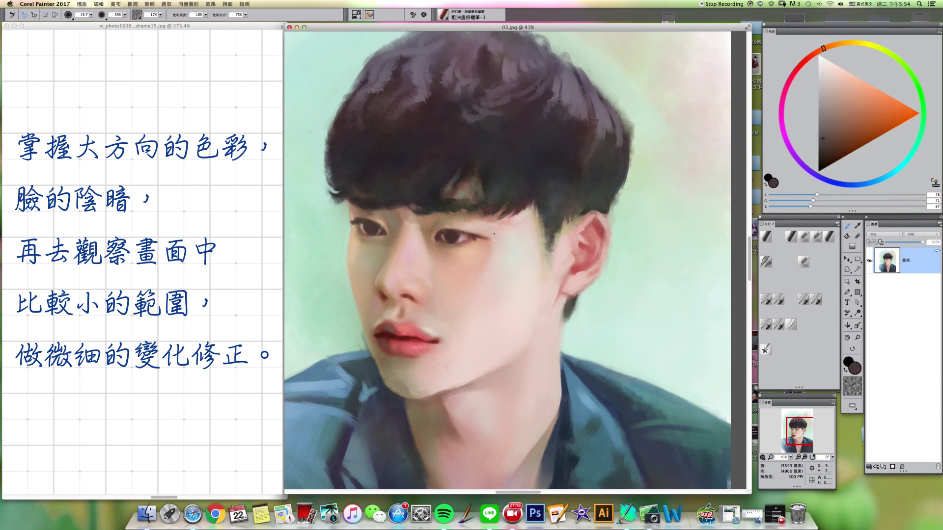
# - Soften the hairline between the sideburn and the ear with sampled muted browns and olive, using a reduced brush
pyautogui.moveTo(566, 212); pyautogui.dragTo(569, 209)
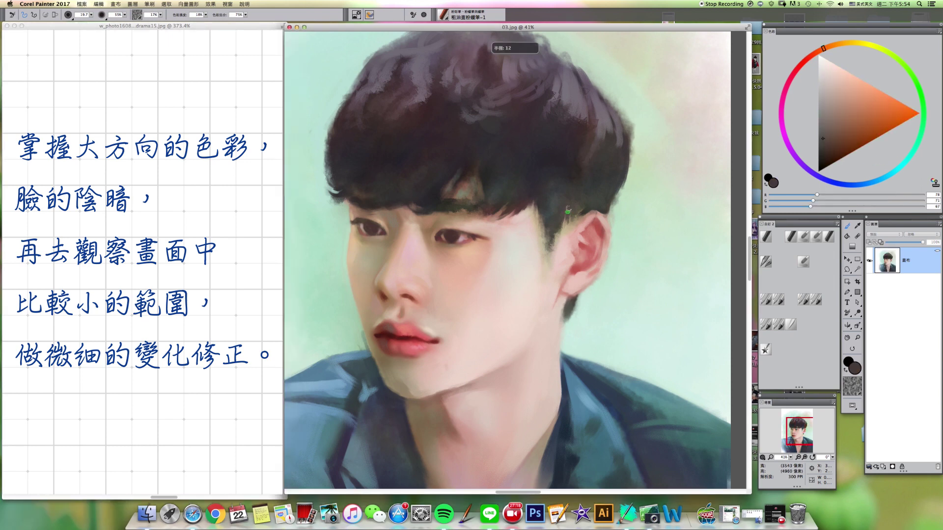
pyautogui.keyDown('alt'); pyautogui.click(568, 211); pyautogui.keyUp('alt')
pyautogui.press('[')
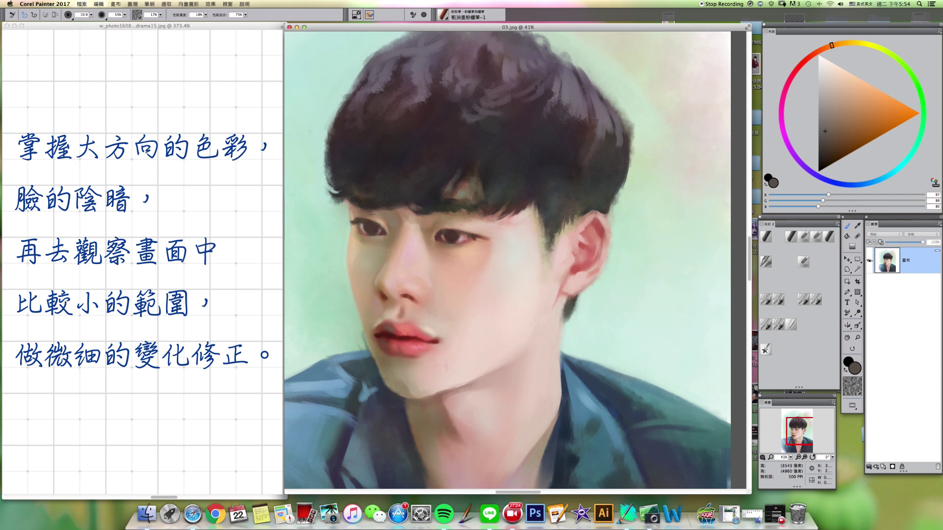
pyautogui.keyDown('alt'); pyautogui.click(590, 210); pyautogui.keyUp('alt')
pyautogui.press(']')
pyautogui.press('[')
pyautogui.press('[')
pyautogui.press('[')
pyautogui.press('[')
pyautogui.press('[')
pyautogui.press('[')
pyautogui.press('[')
pyautogui.keyDown('alt'); pyautogui.click(555, 237); pyautogui.keyUp('alt')
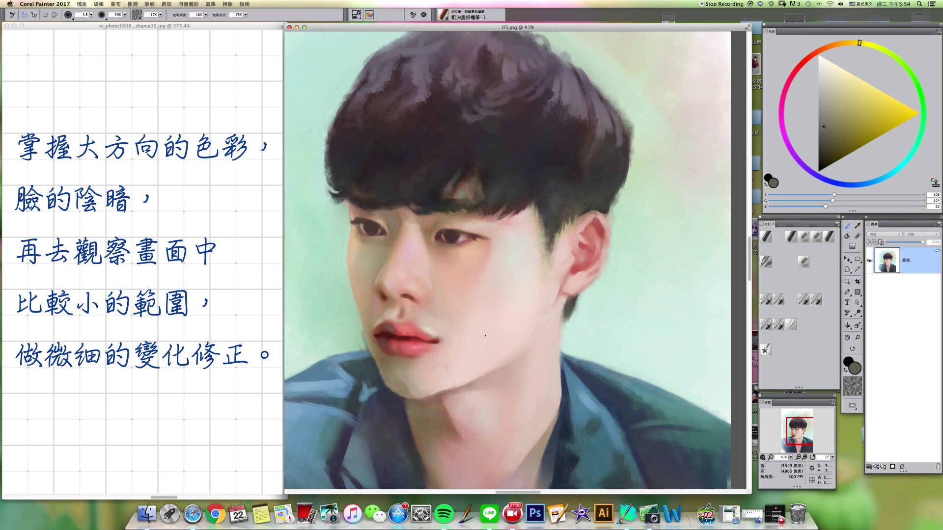
# - Clean the background along the face's far contour with sampled mint greens and soften it with the Just Add Water blender
pyautogui.moveTo(483, 369); pyautogui.dragTo(489, 366)
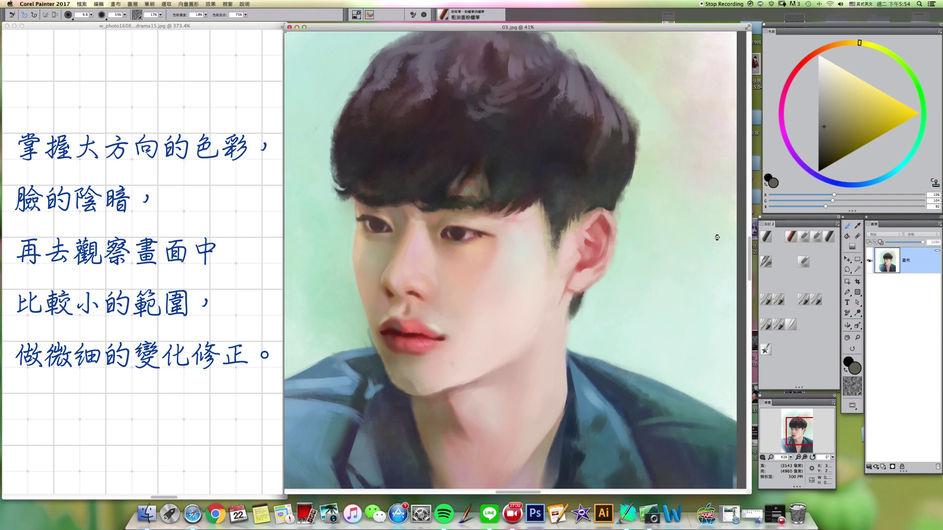
pyautogui.keyDown('alt'); pyautogui.click(358, 326); pyautogui.keyUp('alt')
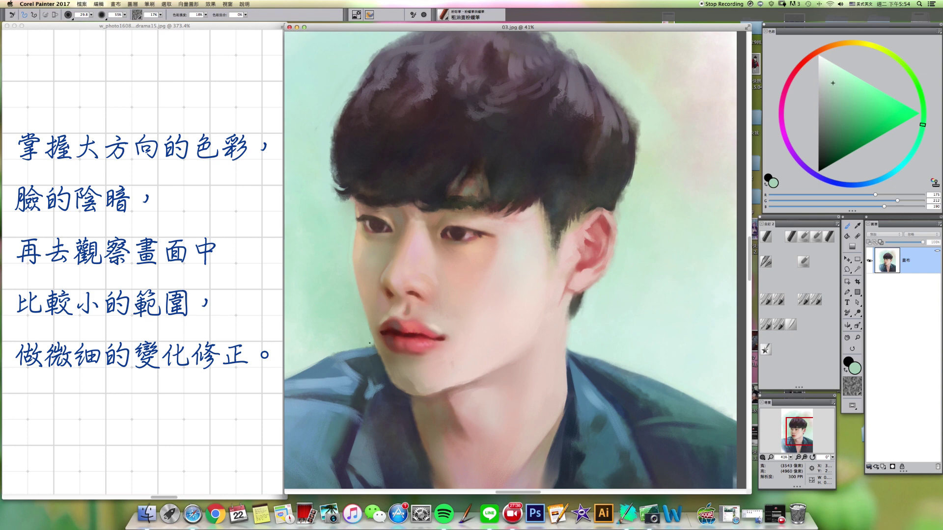
pyautogui.keyDown('alt'); pyautogui.click(344, 222); pyautogui.keyUp('alt')
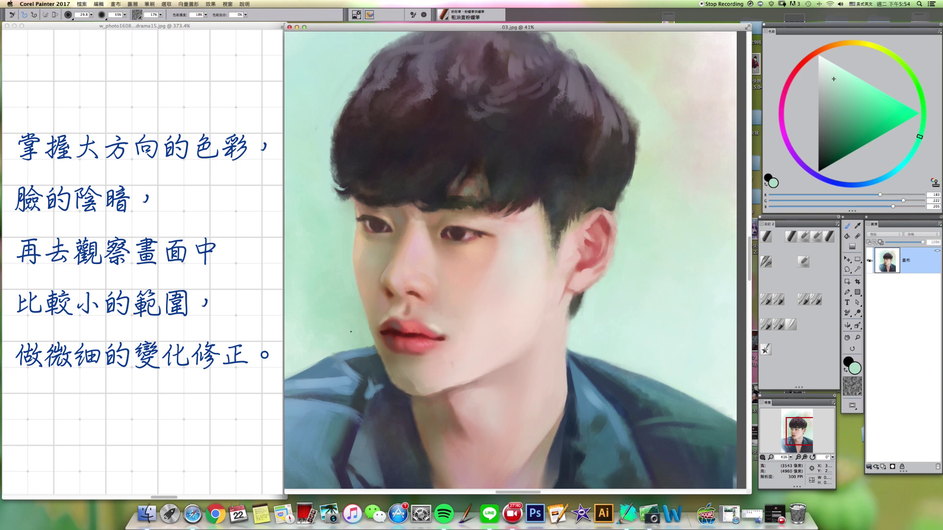
pyautogui.keyDown('alt'); pyautogui.click(356, 244); pyautogui.keyUp('alt')
pyautogui.keyDown('alt'); pyautogui.click(347, 232); pyautogui.keyUp('alt')
pyautogui.press('[')
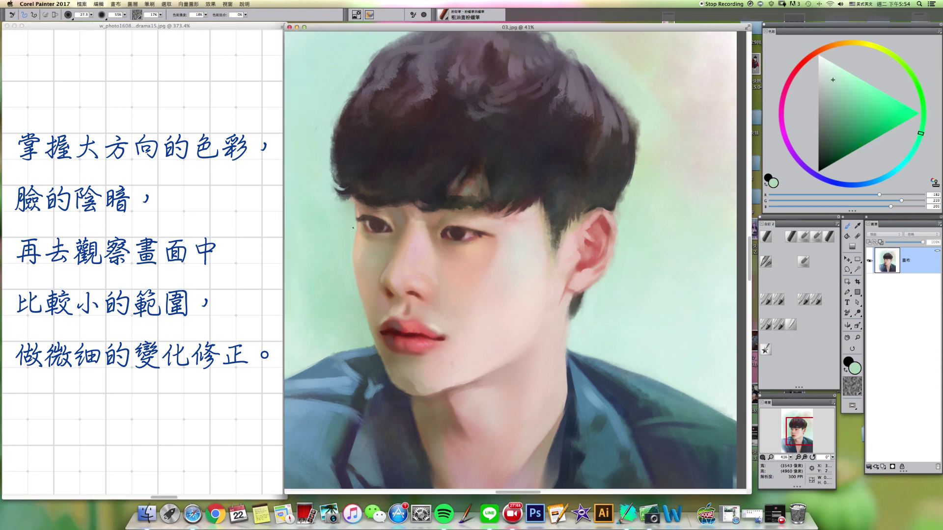
pyautogui.keyDown('alt'); pyautogui.click(350, 242); pyautogui.keyUp('alt')
pyautogui.click(789, 323)
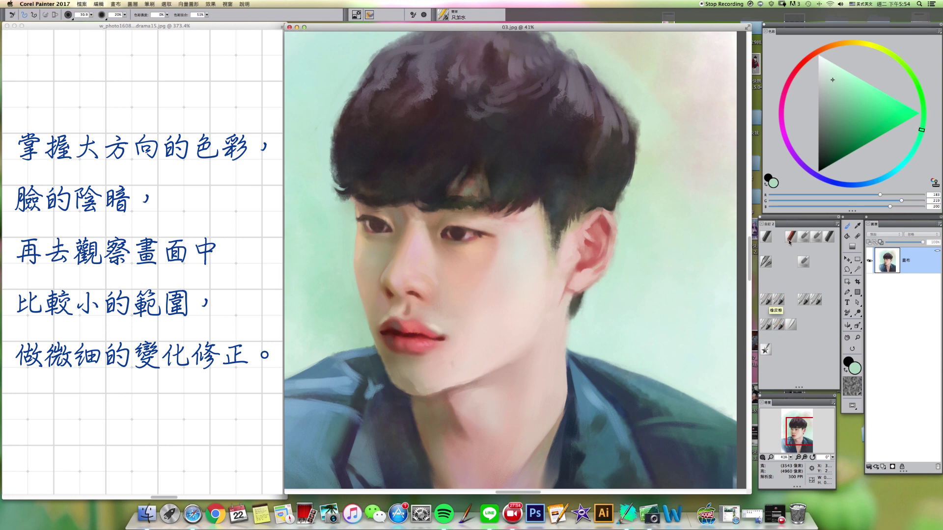
pyautogui.click(782, 328)
# - Rework the gap in the fringe above the nearer eyebrow with a muted olive green and sampled dark hair colours
pyautogui.keyDown('alt'); pyautogui.click(481, 202); pyautogui.keyUp('alt')
pyautogui.click(882, 48)
pyautogui.moveTo(833, 144); pyautogui.dragTo(832, 133)
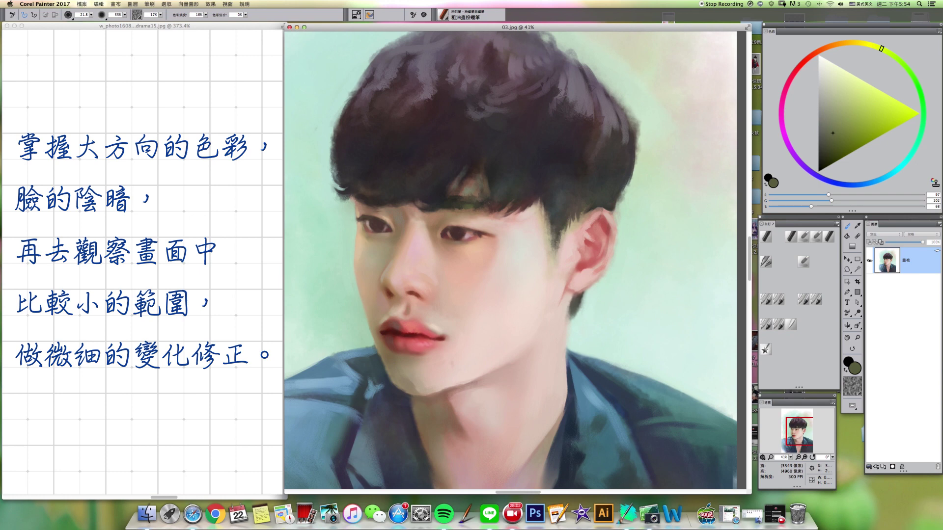
pyautogui.keyDown('alt'); pyautogui.click(438, 196); pyautogui.keyUp('alt')
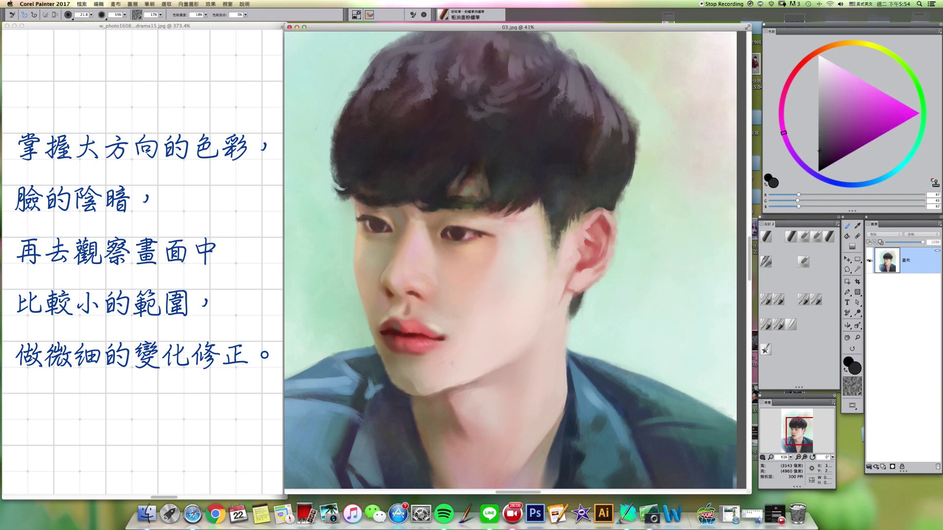
pyautogui.moveTo(470, 200); pyautogui.dragTo(467, 205)
pyautogui.keyDown('alt'); pyautogui.click(471, 193); pyautogui.keyUp('alt')
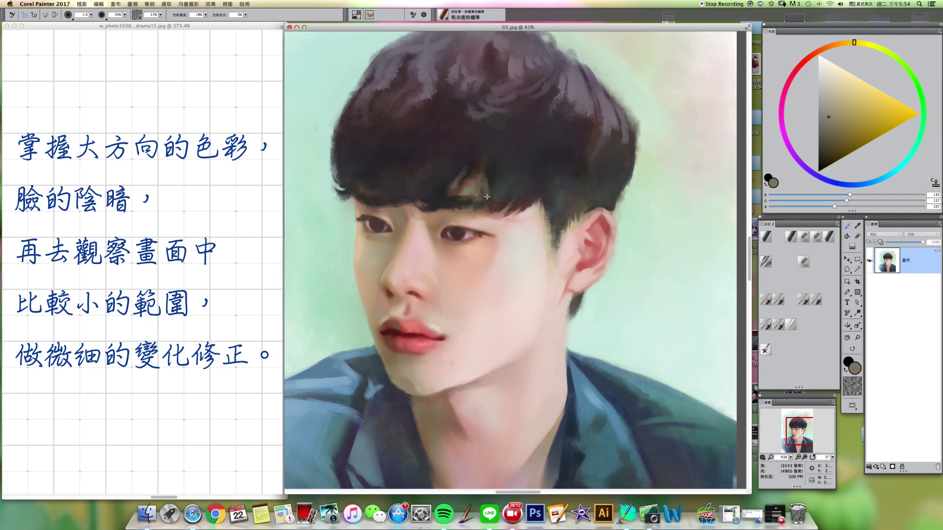
pyautogui.keyDown('alt'); pyautogui.click(506, 178); pyautogui.keyUp('alt')
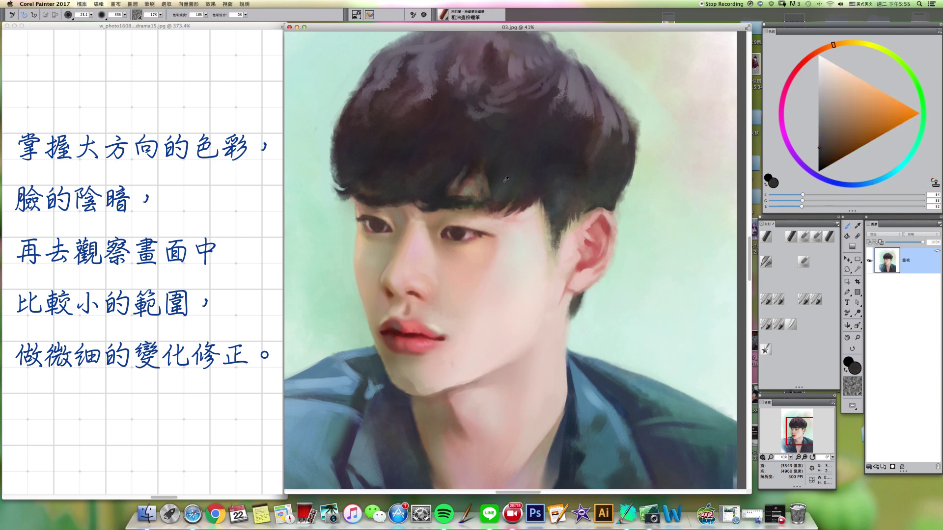
pyautogui.keyDown('alt'); pyautogui.click(505, 178); pyautogui.keyUp('alt')
pyautogui.moveTo(502, 190); pyautogui.dragTo(505, 188)
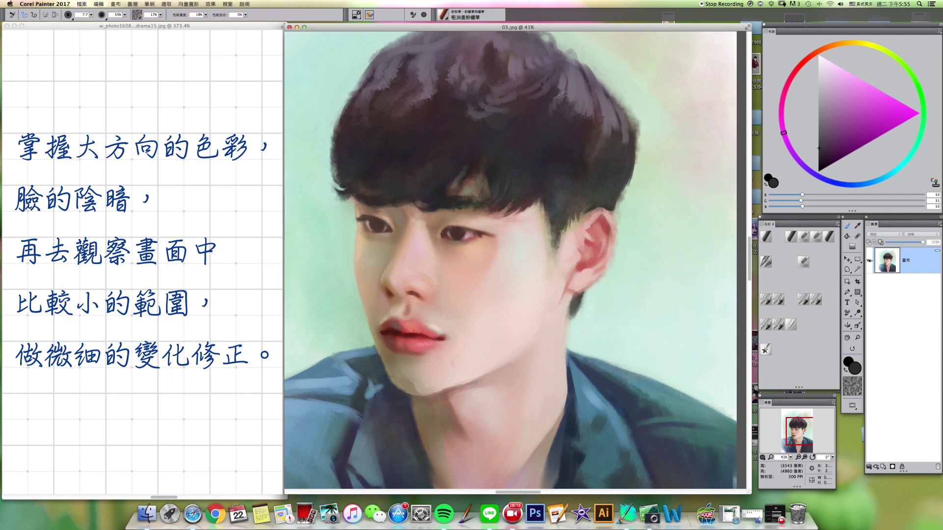
# - Retouch the jaw contour beside the lower lip with a sampled muted brown and a larger chunky oil pastel
pyautogui.moveTo(503, 307); pyautogui.dragTo(497, 312)
pyautogui.click(142, 261)
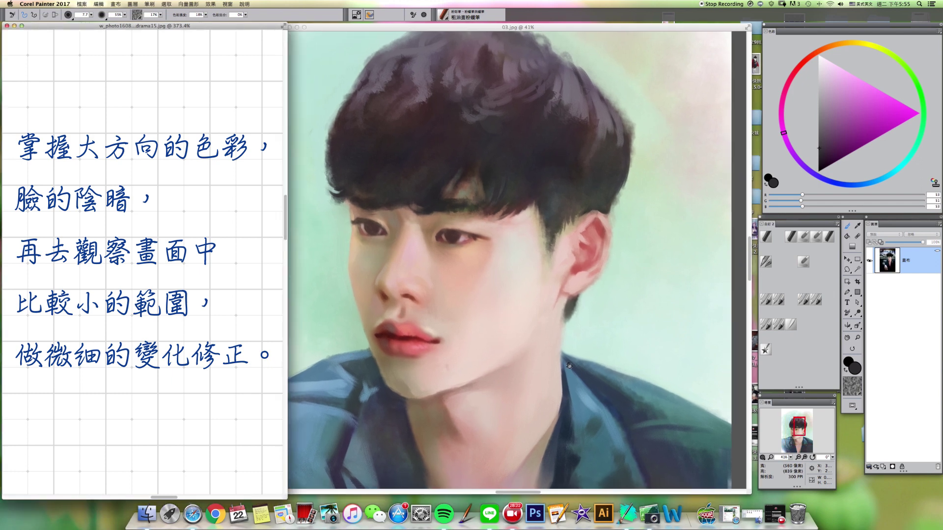
pyautogui.moveTo(570, 366); pyautogui.dragTo(561, 359)
pyautogui.moveTo(382, 343); pyautogui.dragTo(381, 342)
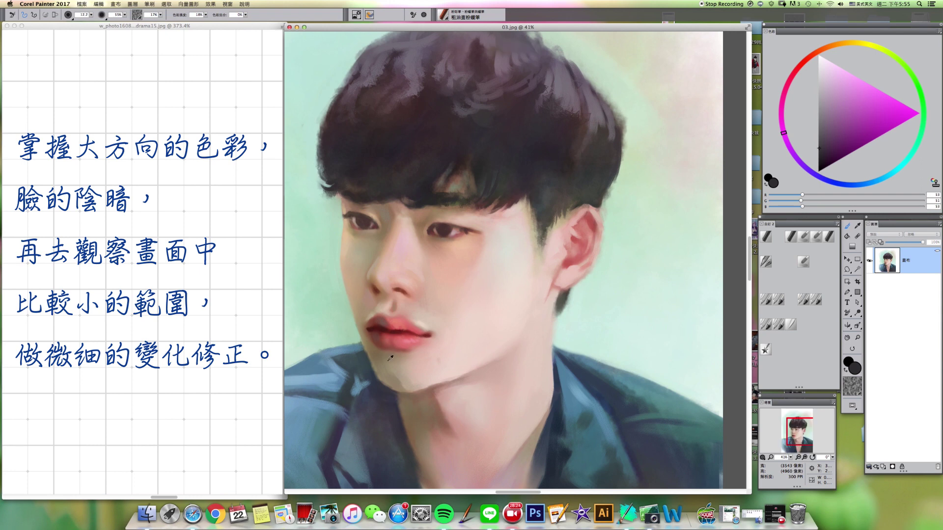
pyautogui.keyDown('alt'); pyautogui.click(373, 348); pyautogui.keyUp('alt')
pyautogui.press(']')
pyautogui.press(']')
pyautogui.keyDown('alt'); pyautogui.click(374, 349); pyautogui.keyUp('alt')
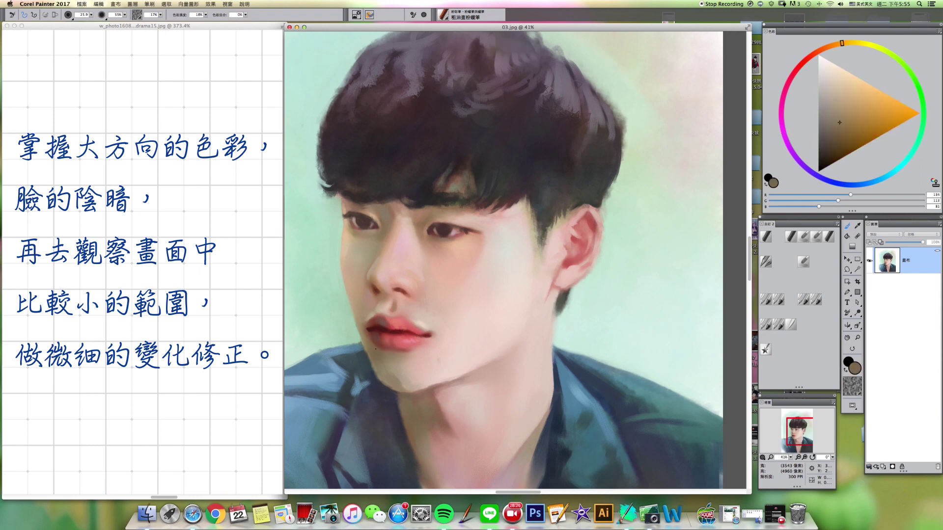
# - Retouch the lips with sampled pinks and a muted reddish brown, using a smaller brush
pyautogui.keyDown('alt'); pyautogui.click(396, 342); pyautogui.keyUp('alt')
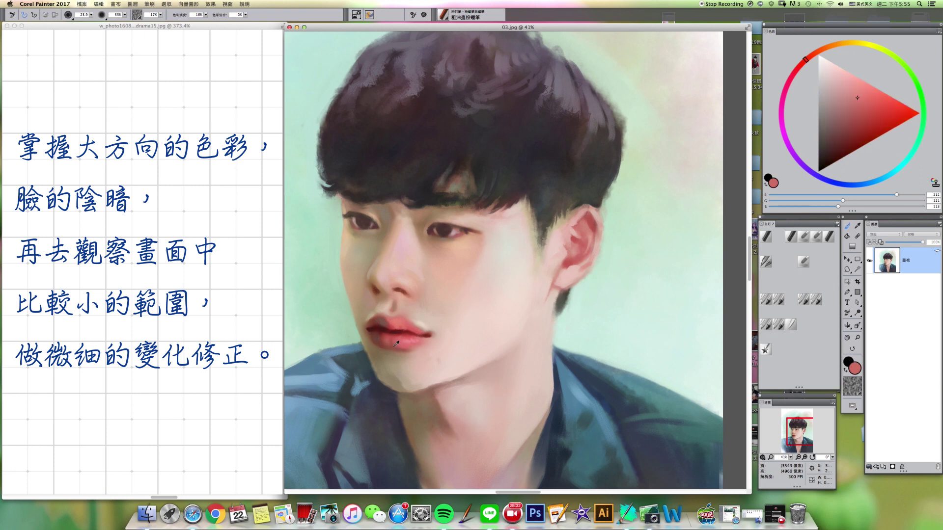
pyautogui.keyDown('alt'); pyautogui.click(396, 339); pyautogui.keyUp('alt')
pyautogui.press('[')
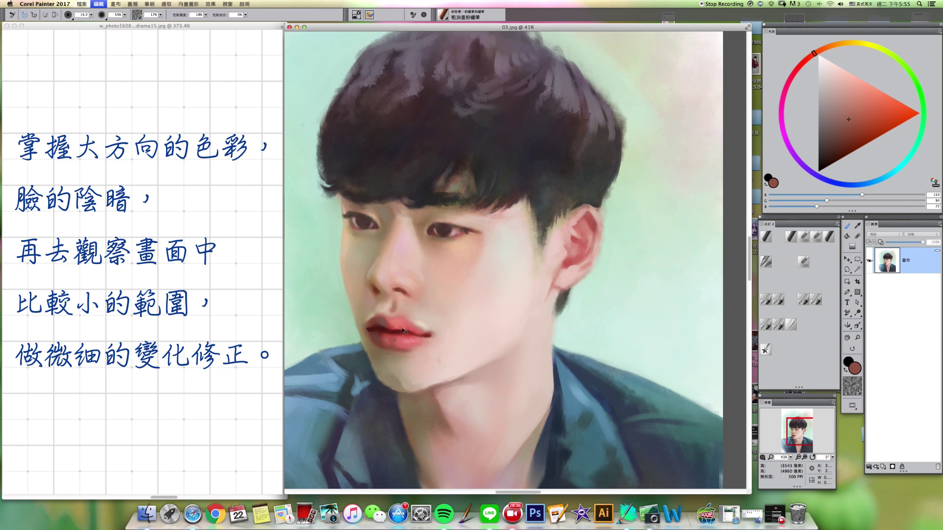
pyautogui.keyDown('alt'); pyautogui.click(394, 340); pyautogui.keyUp('alt')
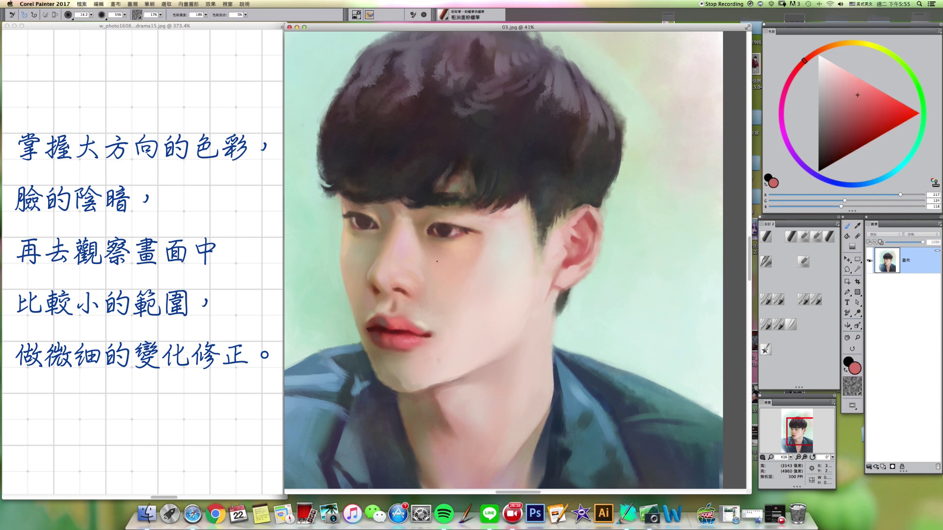
# - Lighten the cheek beside the nose with a sampled skin pink made paler, using an enlarged chunky oil pastel
pyautogui.keyDown('alt'); pyautogui.click(413, 254); pyautogui.keyUp('alt')
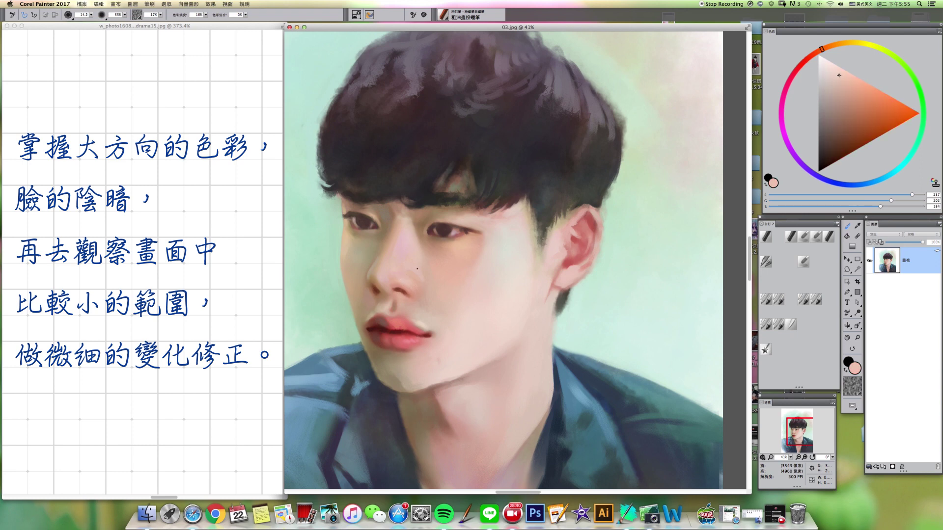
pyautogui.moveTo(838, 76); pyautogui.dragTo(830, 69)
pyautogui.keyDown('alt'); pyautogui.keyDown('super'); pyautogui.moveTo(416, 281); pyautogui.dragTo(404, 280); pyautogui.keyUp('super'); pyautogui.keyUp('alt')
pyautogui.press(']')
pyautogui.press(']')
pyautogui.press(']')
pyautogui.press(']')
pyautogui.press(']')
pyautogui.press(']')
pyautogui.press(']')
pyautogui.press('[')
pyautogui.press('[')
pyautogui.press('[')
pyautogui.press('[')
pyautogui.press(']')
pyautogui.press(']')
pyautogui.press(']')
# - Retouch the skin below the nearer eye with a sampled peach tone made lighter, using a reduced brush
pyautogui.keyDown('alt'); pyautogui.click(466, 244); pyautogui.keyUp('alt')
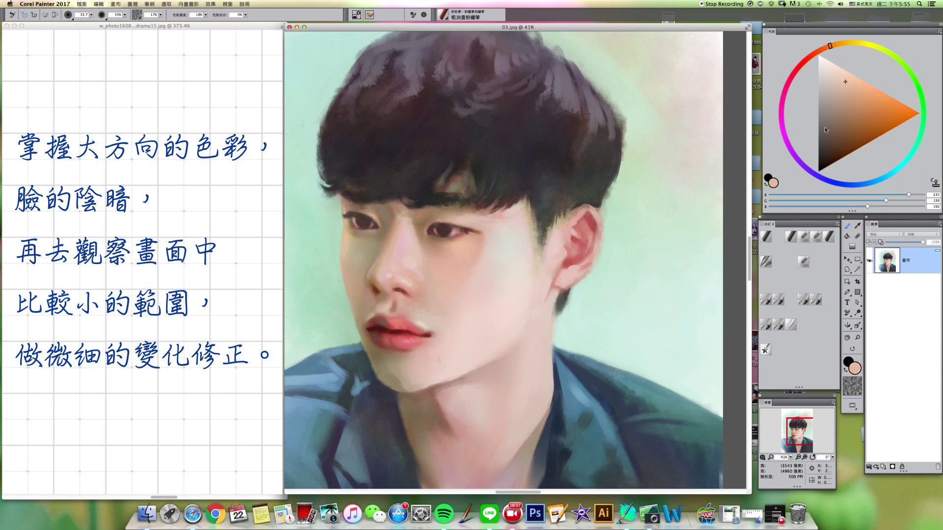
pyautogui.click(843, 76)
pyautogui.press('[')
pyautogui.press('[')
pyautogui.press('[')
pyautogui.press('[')
pyautogui.press('[')
pyautogui.press(']')
# - Shade the nose bridge beside the far eye with a sampled brown made less saturated, enlarging the brush for broader touches
pyautogui.keyDown('alt'); pyautogui.click(383, 233); pyautogui.keyUp('alt')
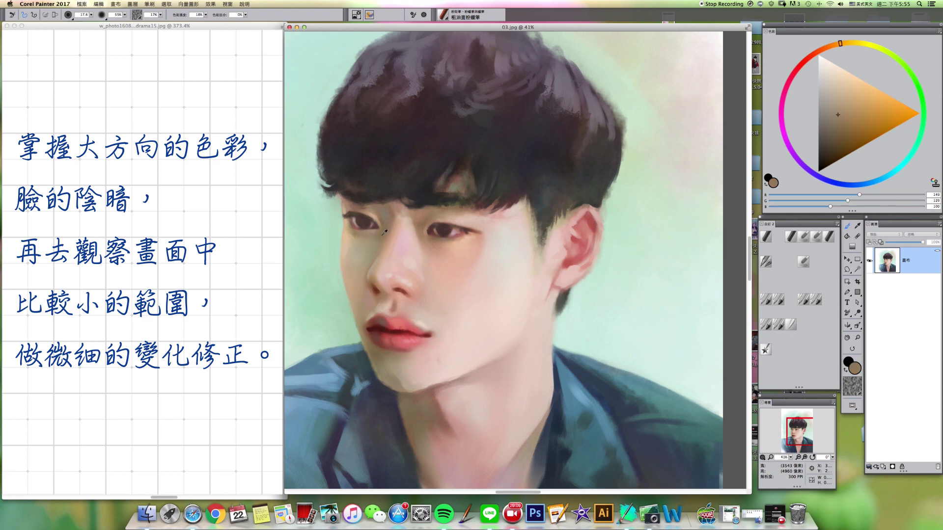
pyautogui.moveTo(839, 120); pyautogui.dragTo(833, 119)
pyautogui.press(']')
pyautogui.press(']')
pyautogui.press(']')
pyautogui.press(']')
# - Add a cool tint beside the nose bridge with a sampled skin tone shifted to light grey-green
pyautogui.keyDown('alt'); pyautogui.click(382, 246); pyautogui.keyUp('alt')
pyautogui.moveTo(903, 162); pyautogui.dragTo(913, 149)
pyautogui.moveTo(837, 101); pyautogui.dragTo(826, 93)
pyautogui.press('[')
pyautogui.press('[')
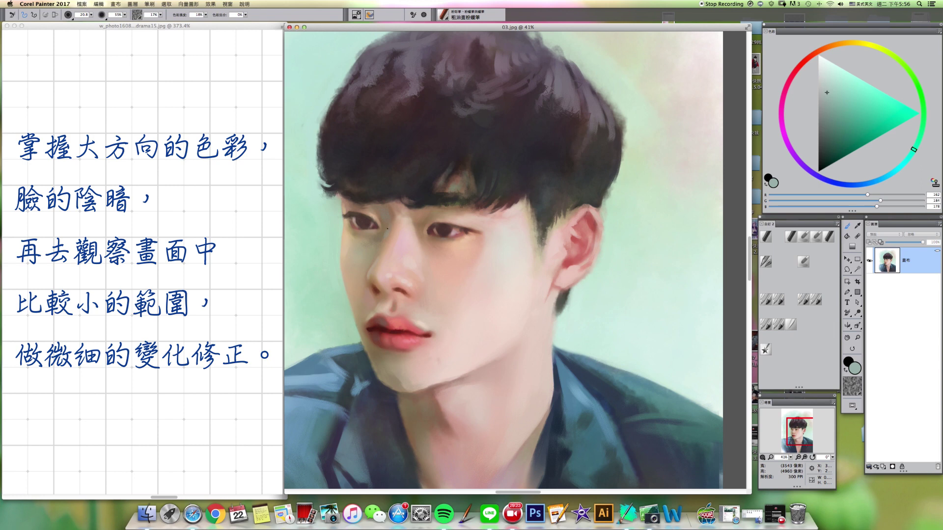
pyautogui.press('[')
pyautogui.press(']')
pyautogui.press(']')
pyautogui.press(']')
# - Touch up the far eyebrow with a sampled dark tone and paint the skin gap in the fringe with a lightened sampled brown
pyautogui.keyDown('alt'); pyautogui.click(363, 209); pyautogui.keyUp('alt')
pyautogui.keyDown('alt'); pyautogui.click(364, 201); pyautogui.keyUp('alt')
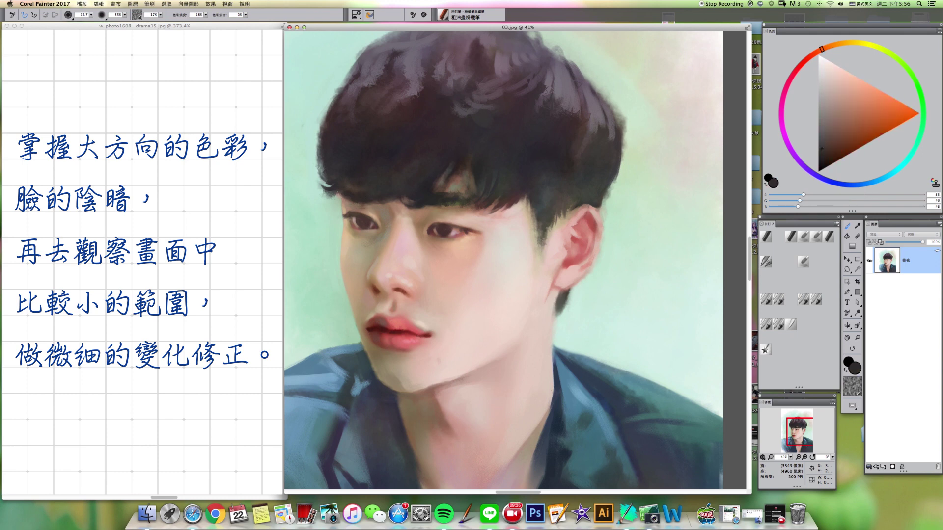
pyautogui.keyDown('alt'); pyautogui.click(455, 182); pyautogui.keyUp('alt')
pyautogui.press('[')
pyautogui.keyDown('alt'); pyautogui.click(456, 181); pyautogui.keyUp('alt')
pyautogui.keyDown('alt'); pyautogui.click(457, 182); pyautogui.keyUp('alt')
pyautogui.moveTo(835, 112); pyautogui.dragTo(843, 100)
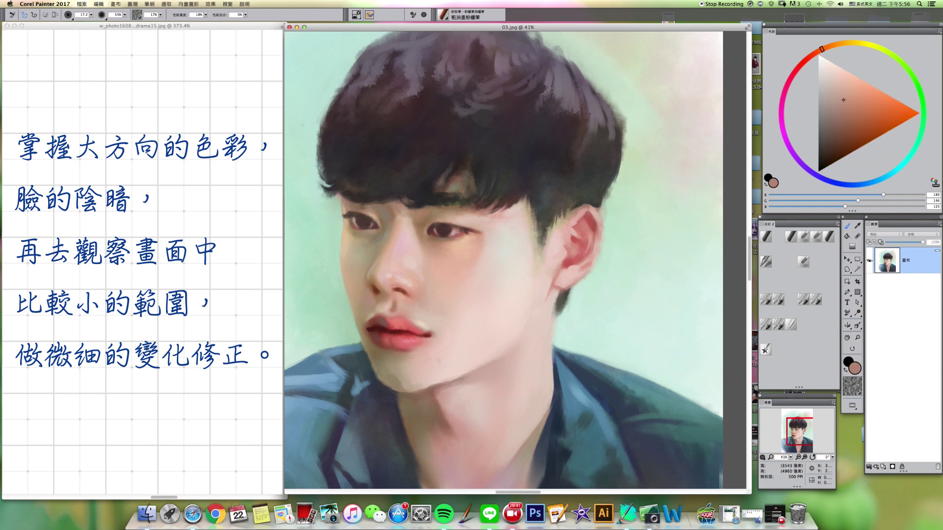
pyautogui.press(']')
pyautogui.press(']')
pyautogui.press(']')
pyautogui.press(']')
pyautogui.press(']')
pyautogui.press(']')
pyautogui.moveTo(456, 180); pyautogui.dragTo(451, 189)
# - Redraw fine hair strands beside the fringe gap with a sampled near-black hair tone and a reduced brush
pyautogui.press('[')
pyautogui.press('[')
pyautogui.press('[')
pyautogui.press('[')
pyautogui.press('[')
pyautogui.keyDown('alt'); pyautogui.click(417, 184); pyautogui.keyUp('alt')
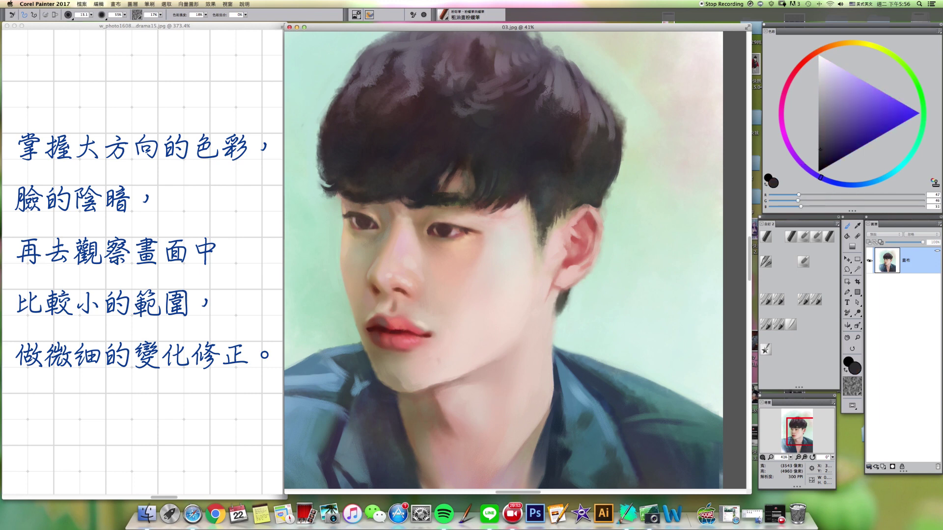
pyautogui.moveTo(473, 192); pyautogui.dragTo(472, 179)
# - Refine the face's outer contour with the sampled light green background colour and retouch the earlobe with a sampled red
pyautogui.keyDown('alt'); pyautogui.click(335, 249); pyautogui.keyUp('alt')
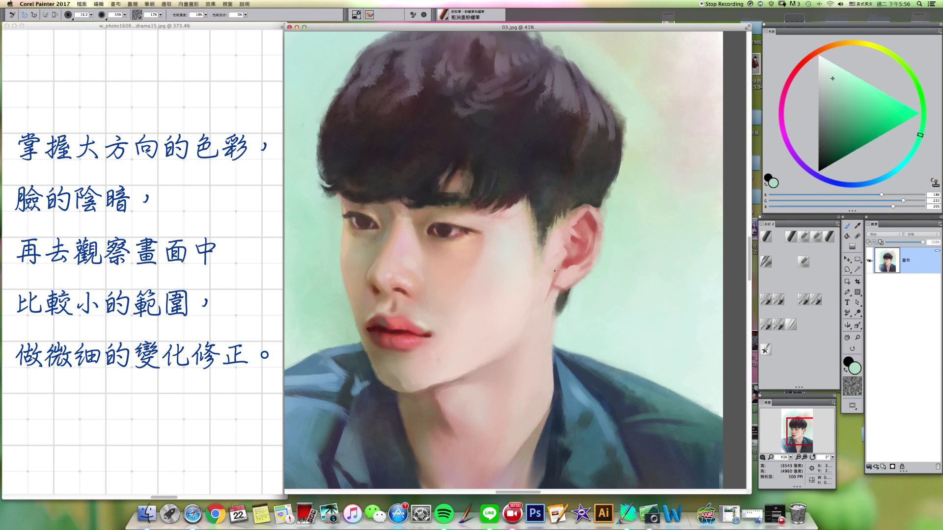
pyautogui.keyDown('alt'); pyautogui.click(568, 264); pyautogui.keyUp('alt')
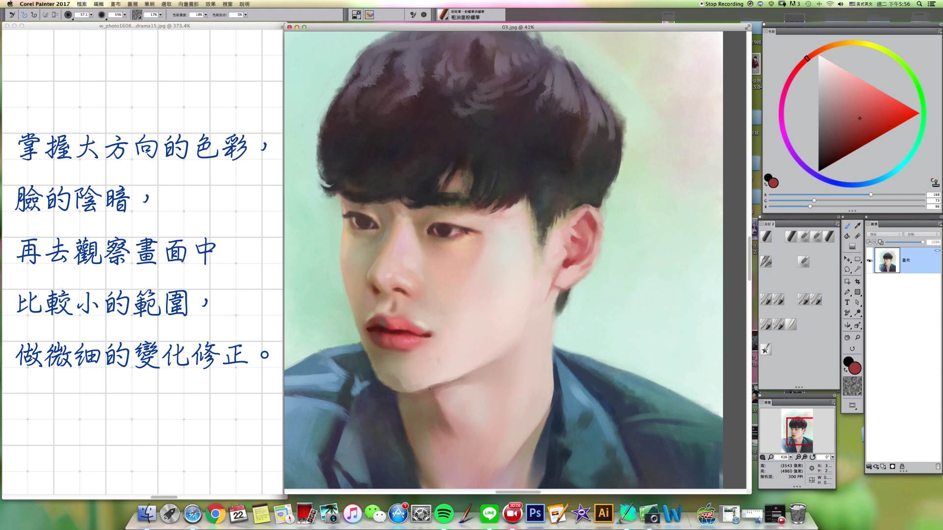
# - Shade the neck beneath the chin with a sampled brown made darker, enlarging the brush, and blend it with Just Add Water
pyautogui.keyDown('alt'); pyautogui.click(428, 387); pyautogui.keyUp('alt')
pyautogui.moveTo(841, 116); pyautogui.dragTo(836, 124)
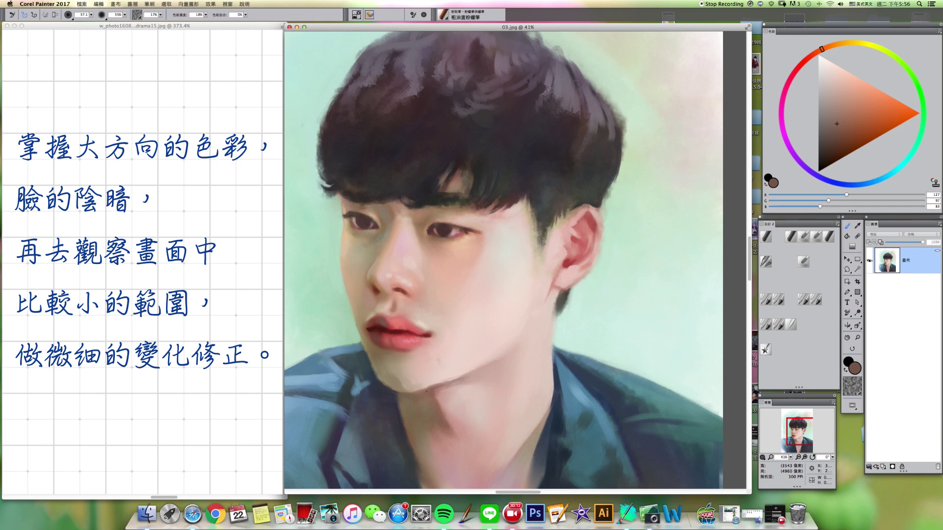
pyautogui.keyDown('alt'); pyautogui.keyDown('super'); pyautogui.moveTo(429, 388); pyautogui.dragTo(428, 391); pyautogui.keyUp('super'); pyautogui.keyUp('alt')
pyautogui.moveTo(446, 384); pyautogui.dragTo(460, 380)
pyautogui.scroll(-2, 470, 382)
pyautogui.press(']')
pyautogui.press(']')
pyautogui.press(']')
pyautogui.press(']')
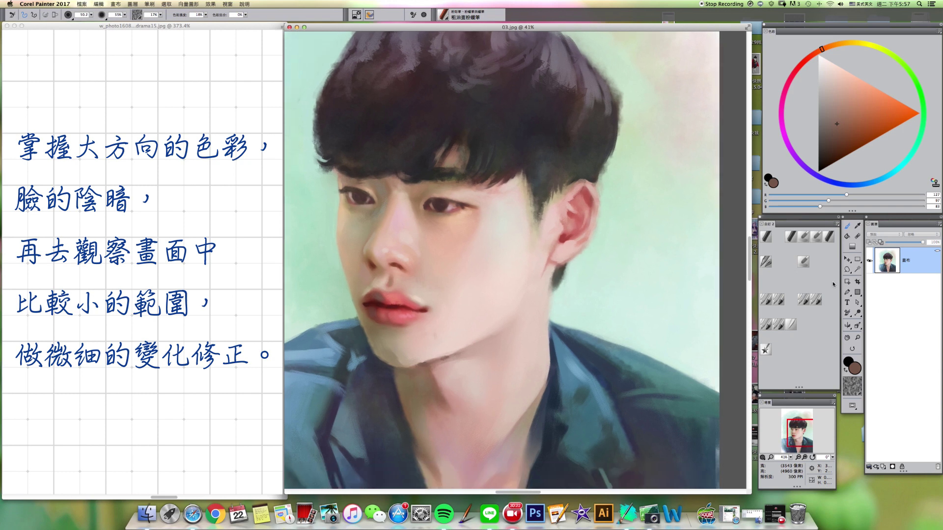
pyautogui.click(782, 322)
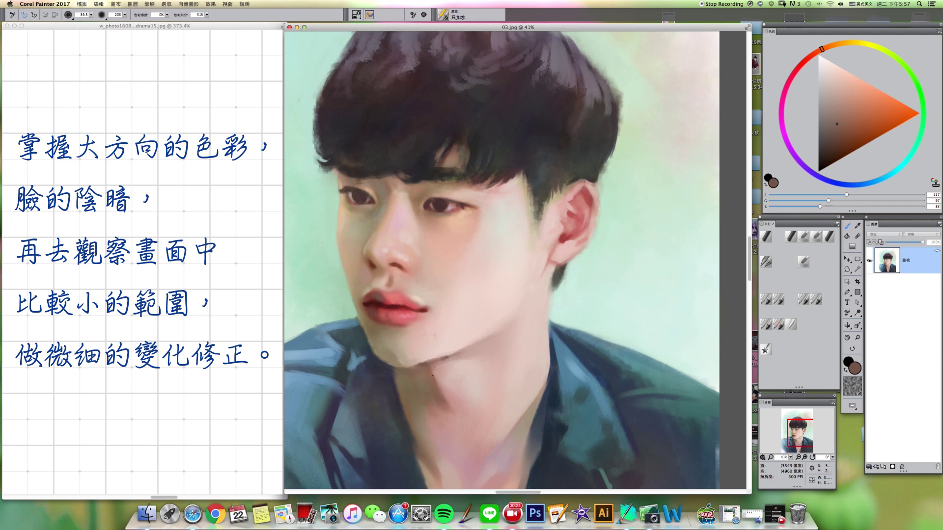
pyautogui.press(']')
# - Deepen the shadow below the jaw with a darker sampled brown in chunky oil pastel and blend it with Just Add Water
pyautogui.click(790, 237)
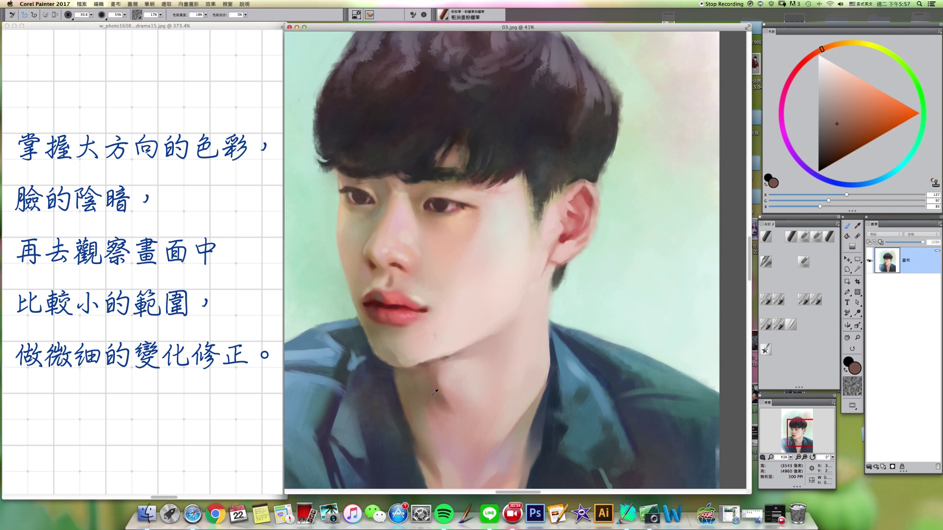
pyautogui.keyDown('alt'); pyautogui.click(434, 393); pyautogui.keyUp('alt')
pyautogui.click(835, 128)
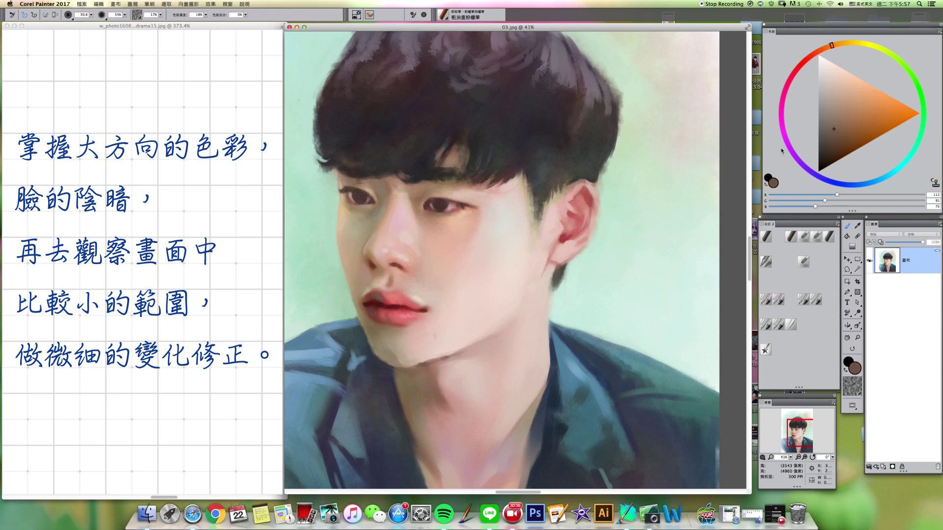
pyautogui.moveTo(422, 370); pyautogui.dragTo(436, 366)
pyautogui.press('[')
pyautogui.moveTo(435, 397); pyautogui.dragTo(445, 410)
pyautogui.press(']')
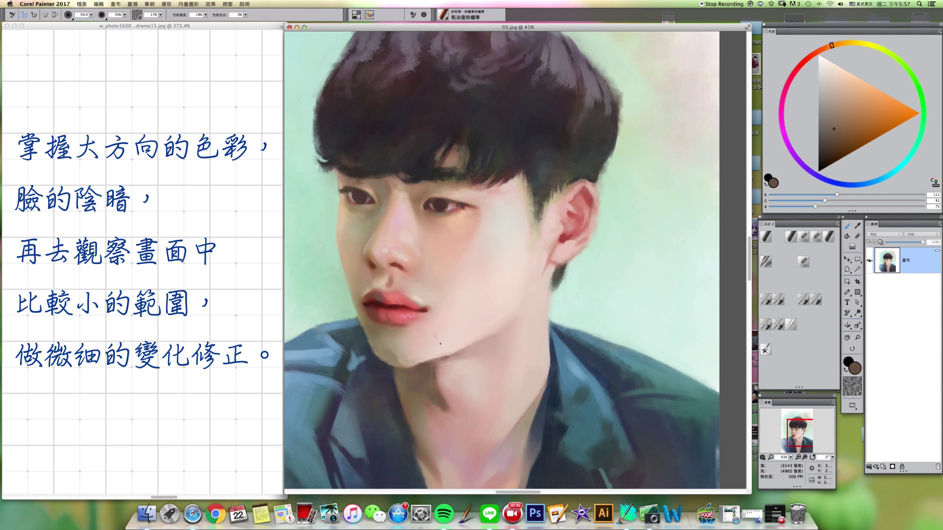
pyautogui.click(789, 324)
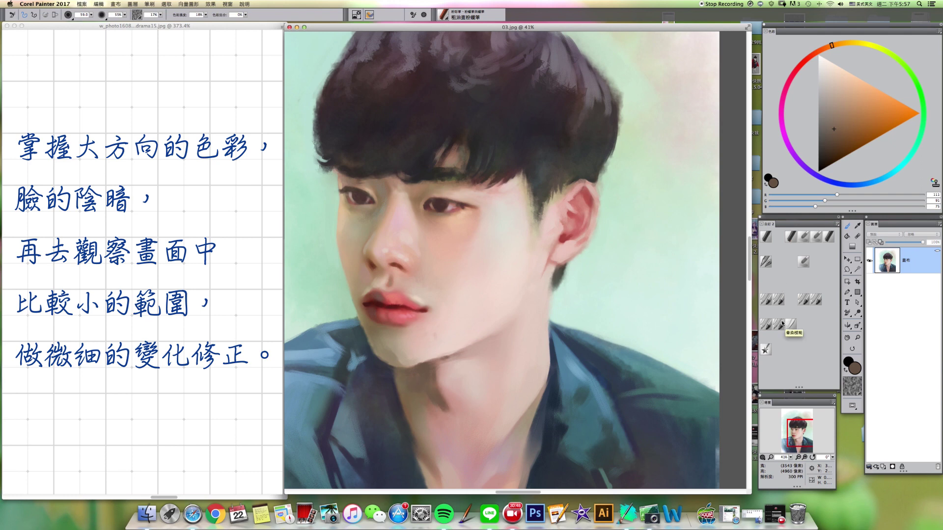
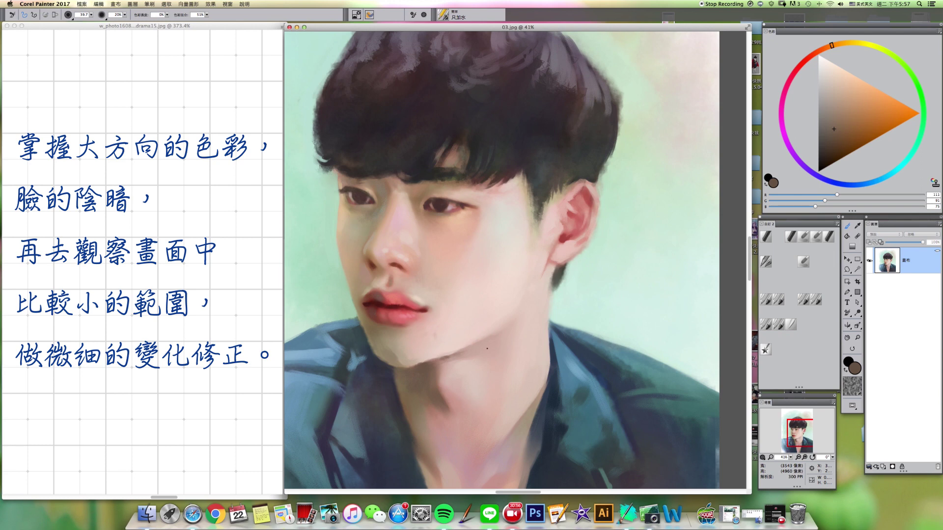
# - Retouch the jawline above the neck shadow with a sampled skin tone shifted towards rose pink, using the chunky oil pastel
pyautogui.click(791, 237)
pyautogui.keyDown('alt'); pyautogui.click(466, 347); pyautogui.keyUp('alt')
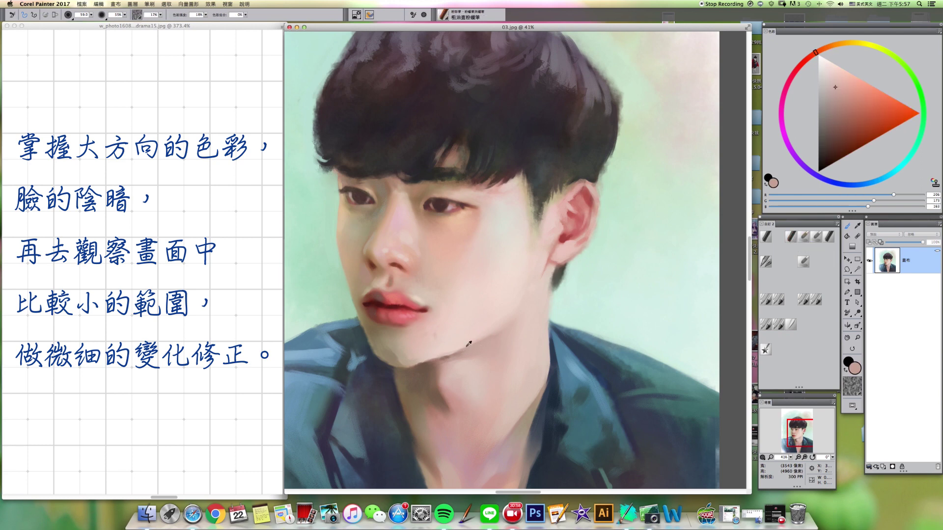
pyautogui.click(807, 63)
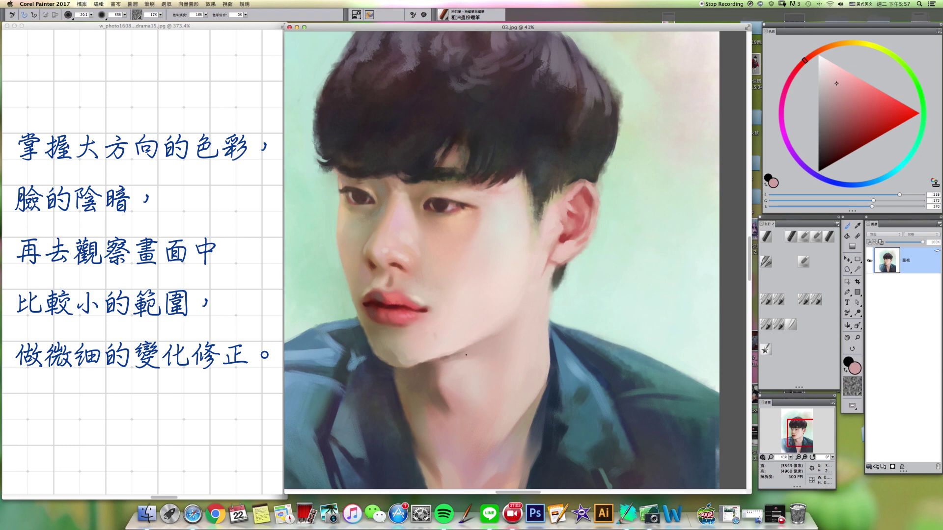
pyautogui.moveTo(814, 77); pyautogui.dragTo(797, 83)
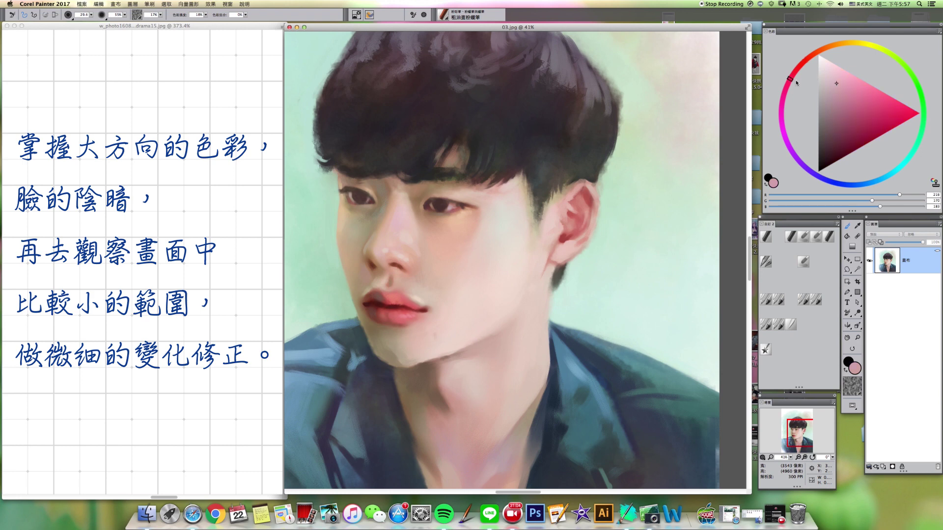
pyautogui.click(832, 84)
pyautogui.press('[')
# - Cool the rear jaw and cheek with a sampled skin tone shifted to a pale blue-green grey, adjusting the brush size
pyautogui.keyDown('alt'); pyautogui.click(512, 337); pyautogui.keyUp('alt')
pyautogui.click(909, 154)
pyautogui.moveTo(835, 81); pyautogui.dragTo(825, 76)
pyautogui.press(']')
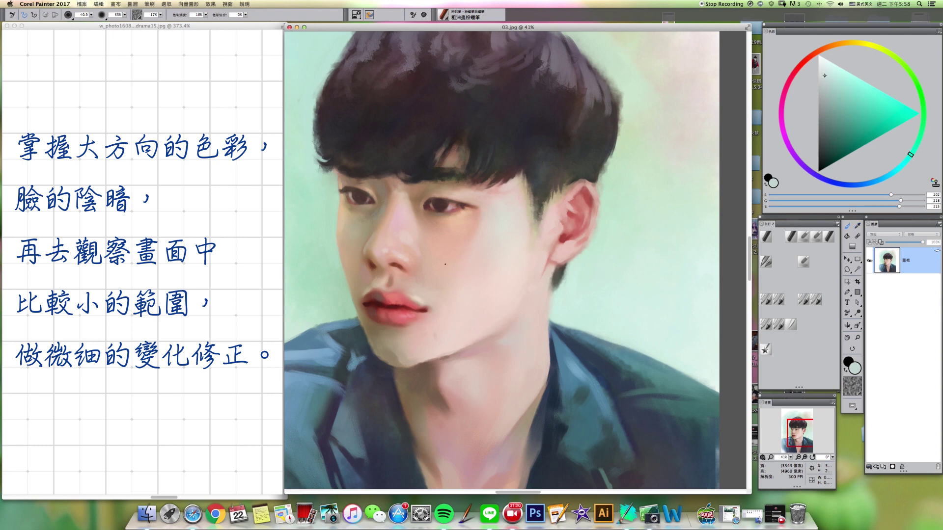
pyautogui.press('[')
pyautogui.press('[')
# - Tint the skin above the near mouth corner with sampled skin tones shifted to pale green-grey and pale lilac
pyautogui.keyDown('alt'); pyautogui.click(421, 287); pyautogui.keyUp('alt')
pyautogui.click(915, 154)
pyautogui.moveTo(829, 83); pyautogui.dragTo(824, 77)
pyautogui.keyDown('alt'); pyautogui.click(420, 278); pyautogui.keyUp('alt')
pyautogui.click(781, 117)
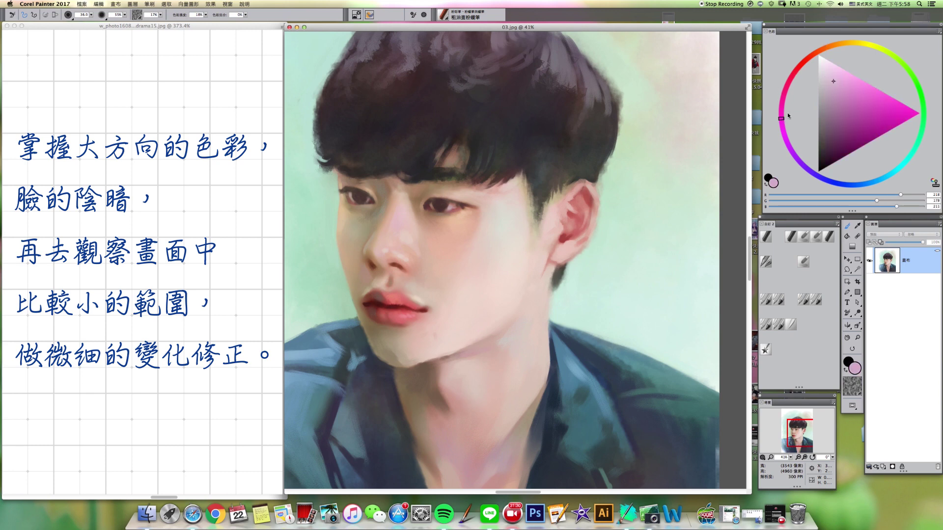
pyautogui.moveTo(833, 81); pyautogui.dragTo(825, 83)
pyautogui.moveTo(421, 283); pyautogui.dragTo(414, 283)
# - Retouch the skin between the nose and upper lip and the near cheek with sampled tan tones
pyautogui.keyDown('alt'); pyautogui.click(374, 280); pyautogui.keyUp('alt')
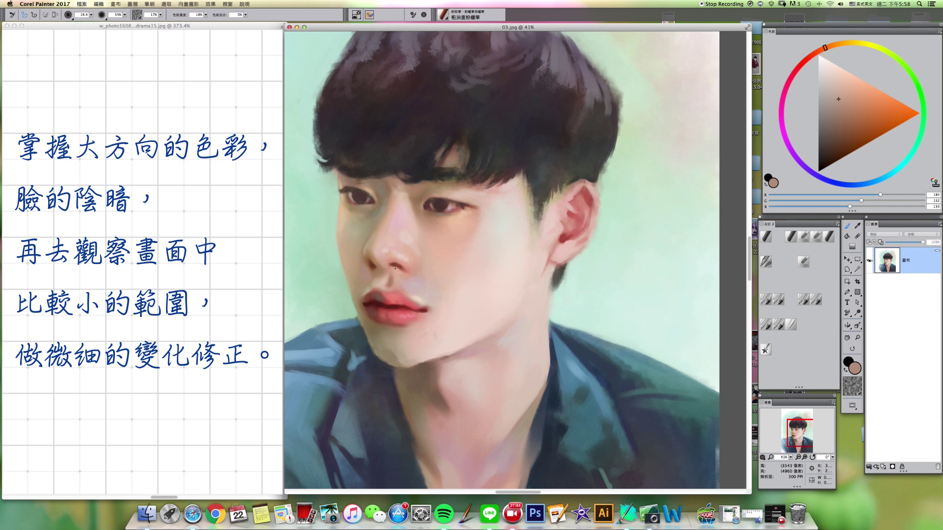
pyautogui.keyDown('alt'); pyautogui.click(389, 279); pyautogui.keyUp('alt')
pyautogui.keyDown('alt'); pyautogui.click(383, 278); pyautogui.keyUp('alt')
pyautogui.moveTo(479, 243); pyautogui.dragTo(484, 241)
# - Shade the temple beside the near eye with a sampled skin tone shifted to muted mauve, using an enlarged brush
pyautogui.keyDown('alt'); pyautogui.click(498, 193); pyautogui.keyUp('alt')
pyautogui.moveTo(851, 101); pyautogui.dragTo(847, 96)
pyautogui.press(']')
pyautogui.press(']')
pyautogui.click(783, 118)
pyautogui.moveTo(820, 101); pyautogui.dragTo(824, 95)
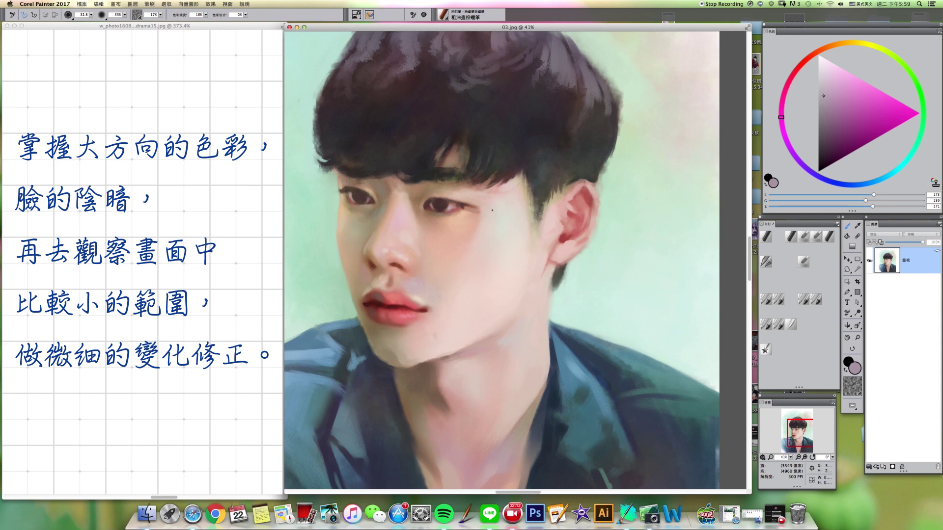
# - Blend the new temple colour into the surrounding skin with an enlarged Just Add Water brush
pyautogui.click(778, 324)
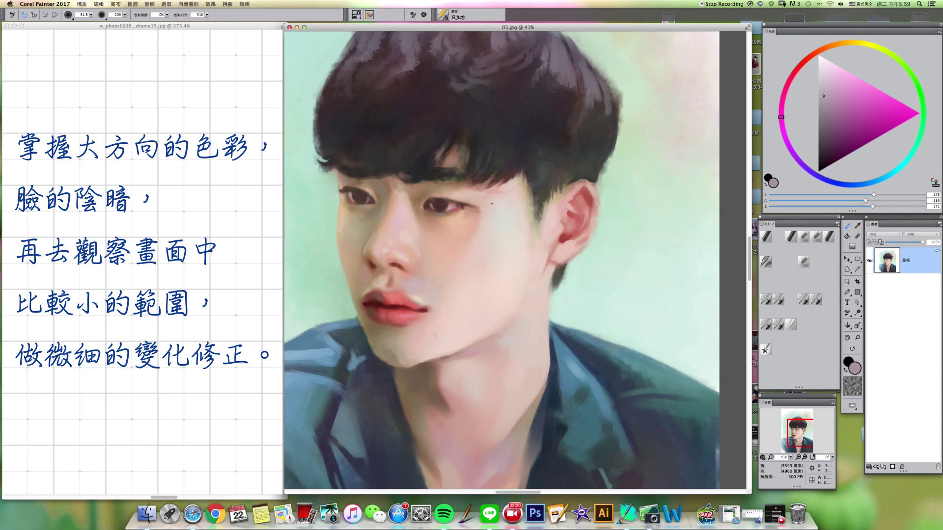
pyautogui.press(']')
pyautogui.press(']')
pyautogui.press(']')
pyautogui.press(']')
pyautogui.press(']')
pyautogui.press('[')
# - Soften the near mouth corner with a reduced blur brush and blend the skin below it with Just Add Water
pyautogui.click(790, 325)
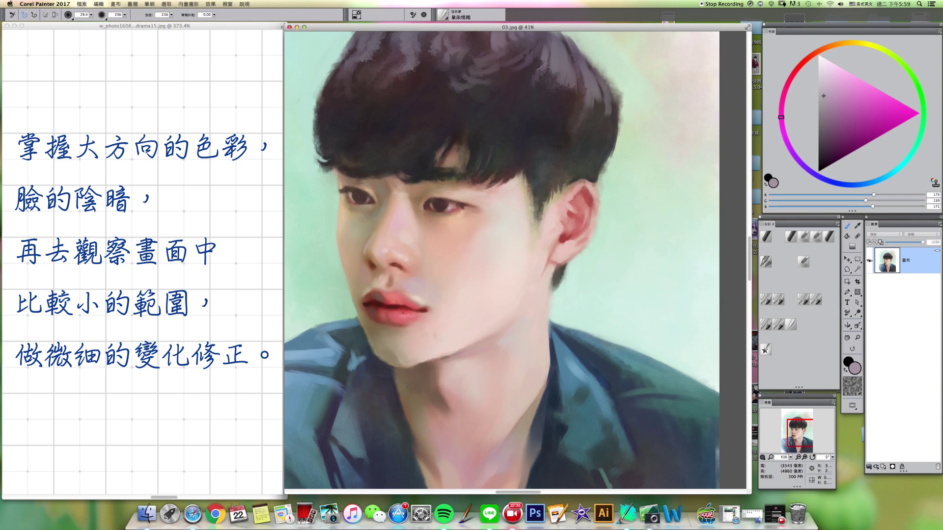
pyautogui.moveTo(421, 315); pyautogui.dragTo(424, 314)
pyautogui.press('[')
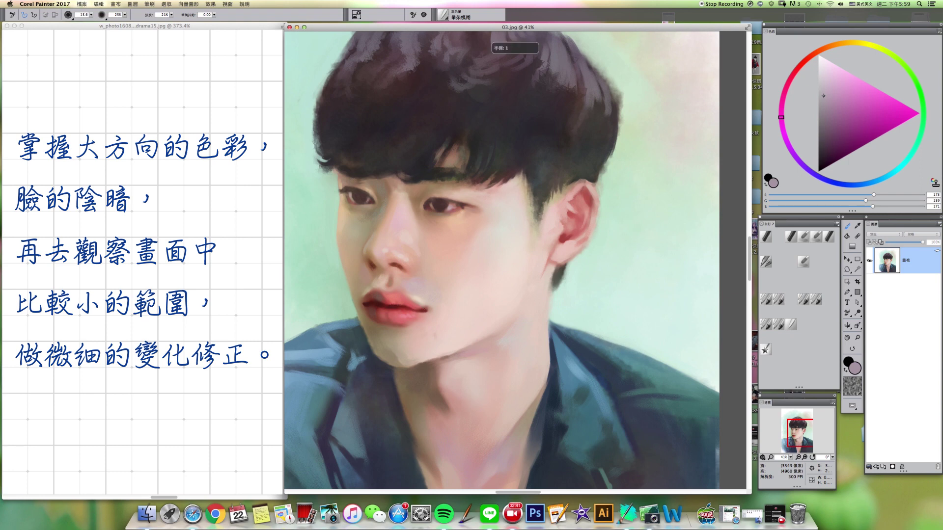
pyautogui.click(779, 325)
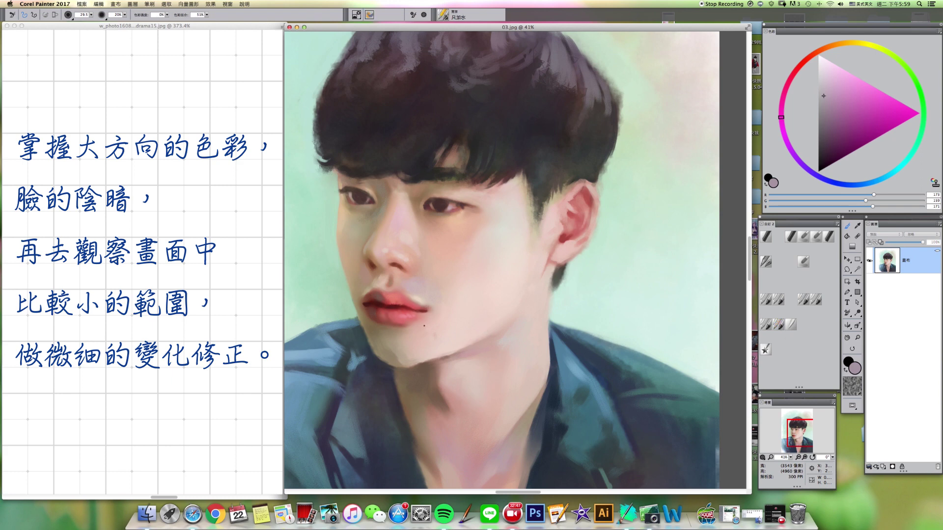
pyautogui.press(']')
# - Clean up the chin's lower edge with a sampled light peach tone, using a reduced chunky oil pastel
pyautogui.click(791, 237)
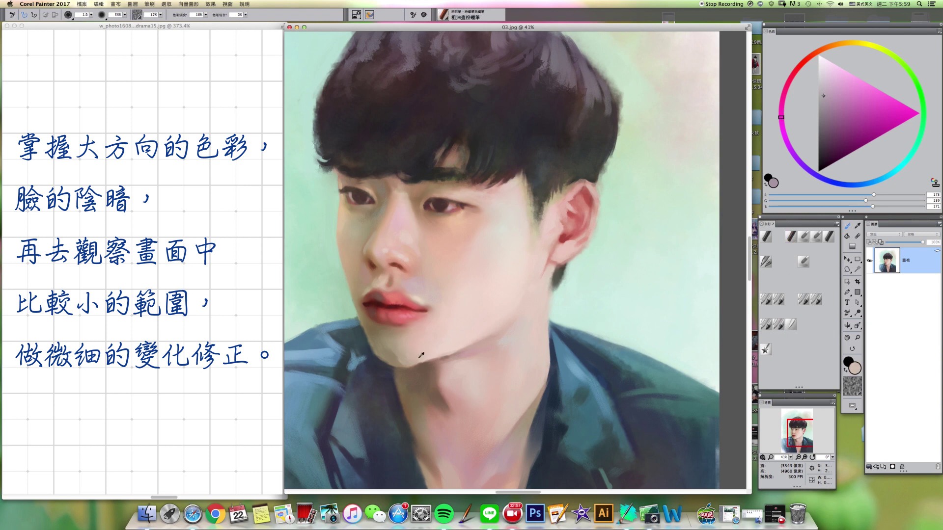
pyautogui.keyDown('alt'); pyautogui.click(417, 360); pyautogui.keyUp('alt')
pyautogui.press('[')
pyautogui.press('[')
pyautogui.press('[')
pyautogui.press('[')
pyautogui.press('[')
pyautogui.moveTo(425, 359); pyautogui.dragTo(413, 364)
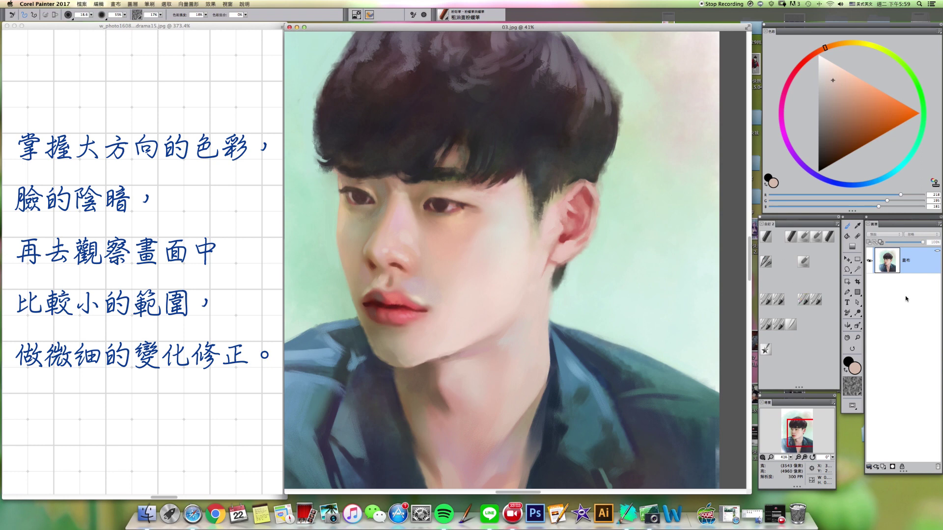
# - Paint soft strands across the front of the hair with a sampled hair tone shifted to a lighter reddish brown
pyautogui.moveTo(496, 257); pyautogui.dragTo(508, 300)
pyautogui.click(236, 290)
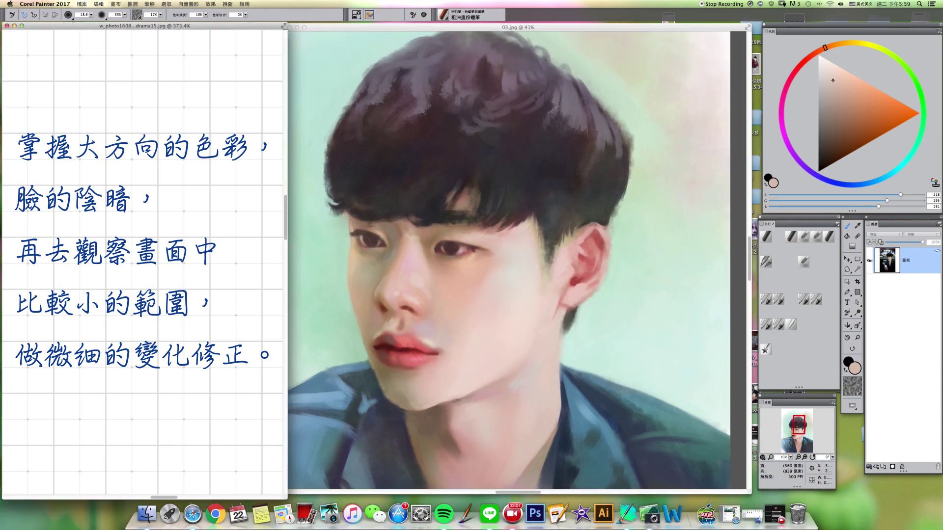
pyautogui.click(591, 381)
pyautogui.moveTo(591, 380); pyautogui.dragTo(599, 386)
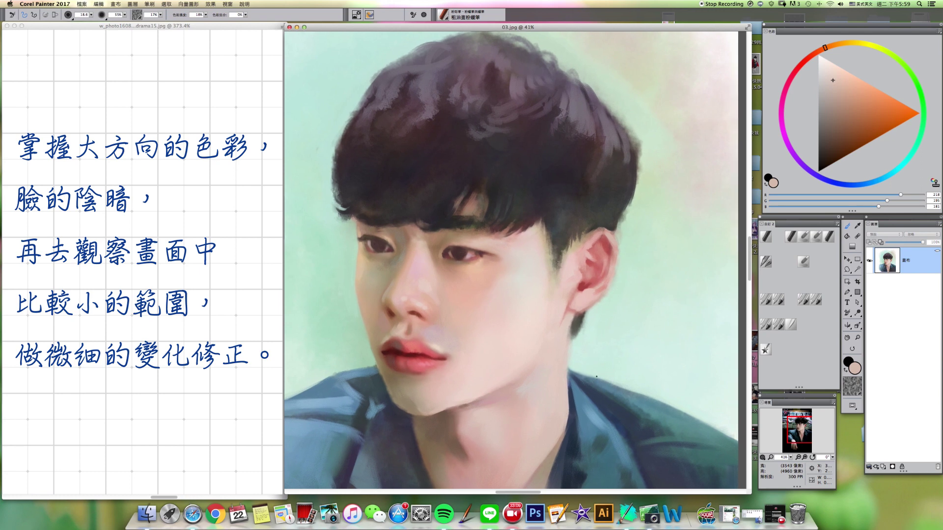
pyautogui.click(791, 239)
pyautogui.press('[')
pyautogui.press('[')
pyautogui.press('[')
pyautogui.keyDown('alt'); pyautogui.click(488, 117); pyautogui.keyUp('alt')
pyautogui.moveTo(823, 132); pyautogui.dragTo(829, 118)
pyautogui.click(807, 57)
pyautogui.click(833, 114)
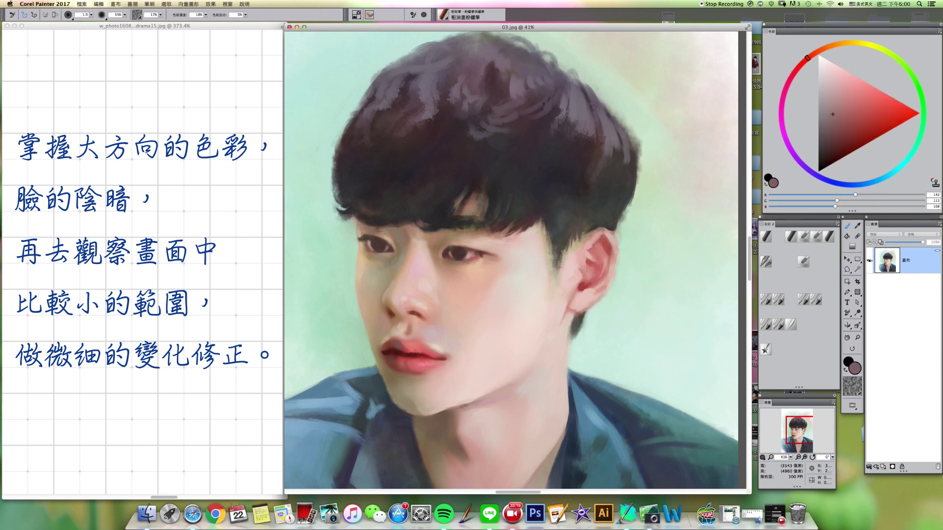
pyautogui.press(']')
pyautogui.press(']')
pyautogui.press(']')
pyautogui.press(']')
pyautogui.moveTo(481, 130)
pyautogui.mouseDown()
pyautogui.moveTo(493, 126)
pyautogui.moveTo(488, 116)
pyautogui.mouseUp()
pyautogui.moveTo(496, 129); pyautogui.dragTo(503, 124)
pyautogui.moveTo(411, 121); pyautogui.dragTo(429, 119)
# - Add blue-grey highlight strands to the hair on the far side of the crown
pyautogui.click(794, 155)
pyautogui.moveTo(824, 106); pyautogui.dragTo(828, 95)
pyautogui.click(874, 180)
pyautogui.press('[')
pyautogui.moveTo(395, 91); pyautogui.dragTo(358, 121)
pyautogui.keyDown('alt'); pyautogui.keyDown('super'); pyautogui.click(362, 106); pyautogui.keyUp('super'); pyautogui.keyUp('alt')
pyautogui.press(']')
pyautogui.moveTo(410, 63); pyautogui.dragTo(388, 105)
pyautogui.moveTo(434, 79)
pyautogui.mouseDown()
pyautogui.moveTo(419, 98)
pyautogui.moveTo(429, 115)
pyautogui.mouseUp()
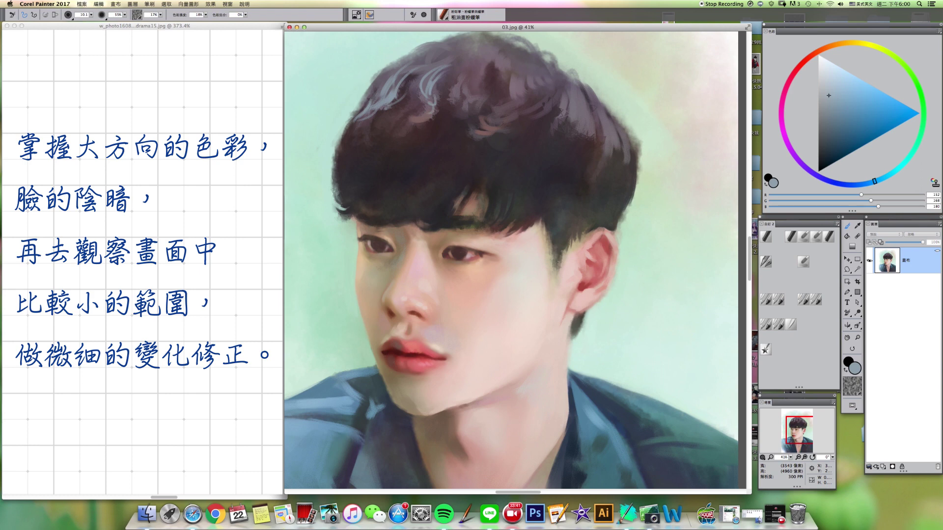
# - Extend the blue-grey highlight strands towards the middle of the crown, varying the brush size
pyautogui.press('[')
pyautogui.moveTo(459, 80)
pyautogui.mouseDown()
pyautogui.moveTo(449, 101)
pyautogui.moveTo(459, 108)
pyautogui.mouseUp()
pyautogui.press(']')
pyautogui.press(']')
pyautogui.press(']')
pyautogui.moveTo(469, 67); pyautogui.dragTo(462, 107)
pyautogui.moveTo(471, 96)
pyautogui.mouseDown()
pyautogui.moveTo(480, 68)
pyautogui.moveTo(475, 109)
pyautogui.moveTo(459, 98)
pyautogui.mouseUp()
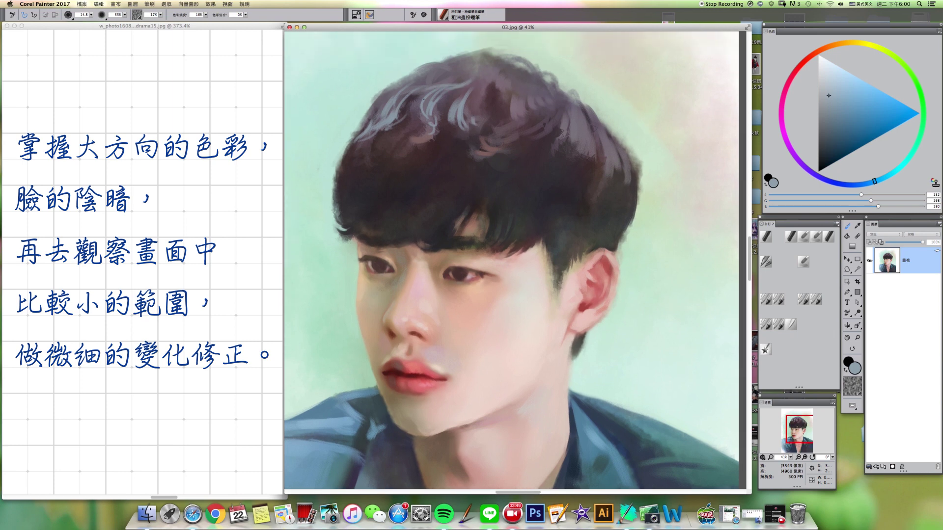
pyautogui.moveTo(449, 71)
pyautogui.mouseDown()
pyautogui.moveTo(469, 61)
pyautogui.moveTo(465, 74)
pyautogui.mouseUp()
# - Work the highlights into the far side of the hair with sampled dark and blue-grey hair tones
pyautogui.moveTo(471, 245); pyautogui.dragTo(459, 261)
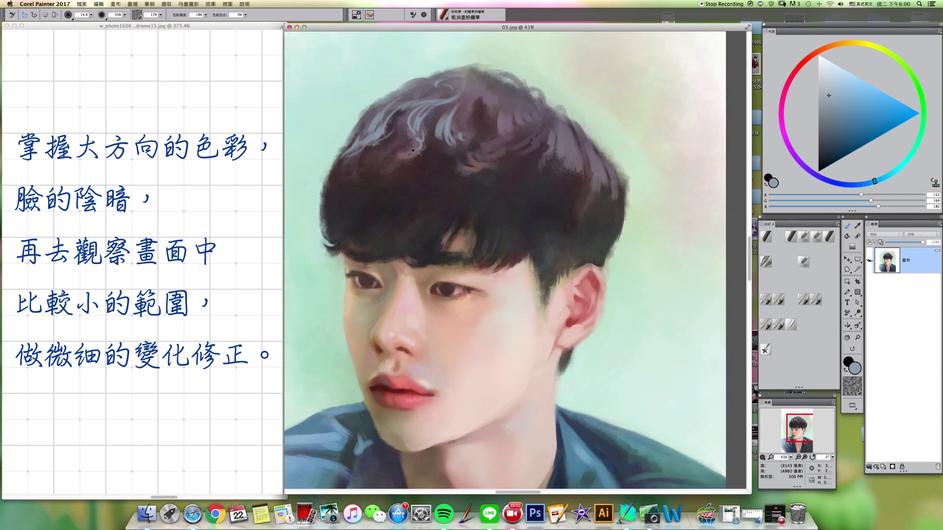
pyautogui.keyDown('alt'); pyautogui.click(399, 172); pyautogui.keyUp('alt')
pyautogui.keyDown('alt'); pyautogui.click(392, 188); pyautogui.keyUp('alt')
pyautogui.keyDown('alt'); pyautogui.click(384, 151); pyautogui.keyUp('alt')
pyautogui.keyDown('alt'); pyautogui.click(382, 153); pyautogui.keyUp('alt')
pyautogui.keyDown('alt'); pyautogui.click(379, 154); pyautogui.keyUp('alt')
pyautogui.keyDown('alt'); pyautogui.click(376, 155); pyautogui.keyUp('alt')
pyautogui.keyDown('alt'); pyautogui.click(370, 137); pyautogui.keyUp('alt')
pyautogui.moveTo(391, 139); pyautogui.dragTo(359, 167)
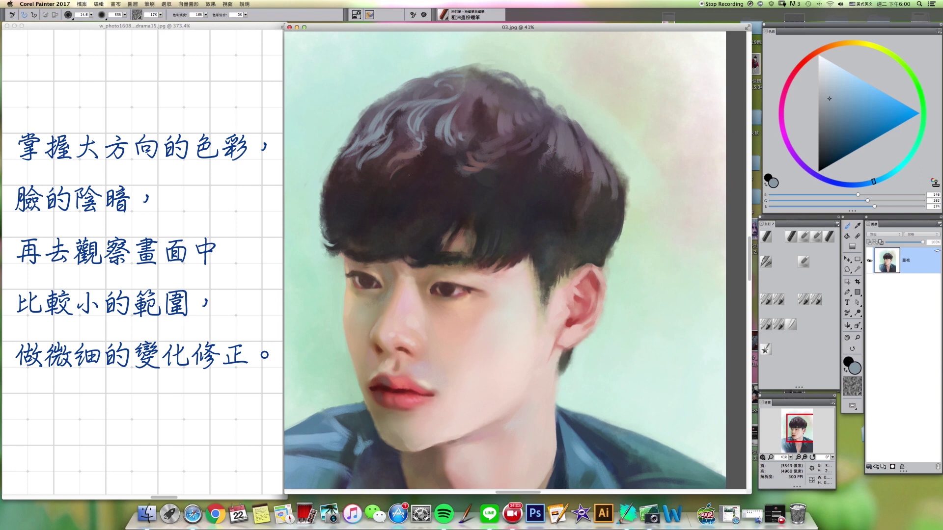
# - Paint strands along the far outer side of the hair with a sampled muted reddish brown and an adjusted brush size
pyautogui.press(']')
pyautogui.keyDown('alt'); pyautogui.click(363, 197); pyautogui.keyUp('alt')
pyautogui.keyDown('alt'); pyautogui.click(363, 159); pyautogui.keyUp('alt')
pyautogui.press('[')
pyautogui.press('[')
pyautogui.press('[')
pyautogui.moveTo(358, 138)
pyautogui.mouseDown()
pyautogui.moveTo(329, 173)
pyautogui.moveTo(334, 191)
pyautogui.mouseUp()
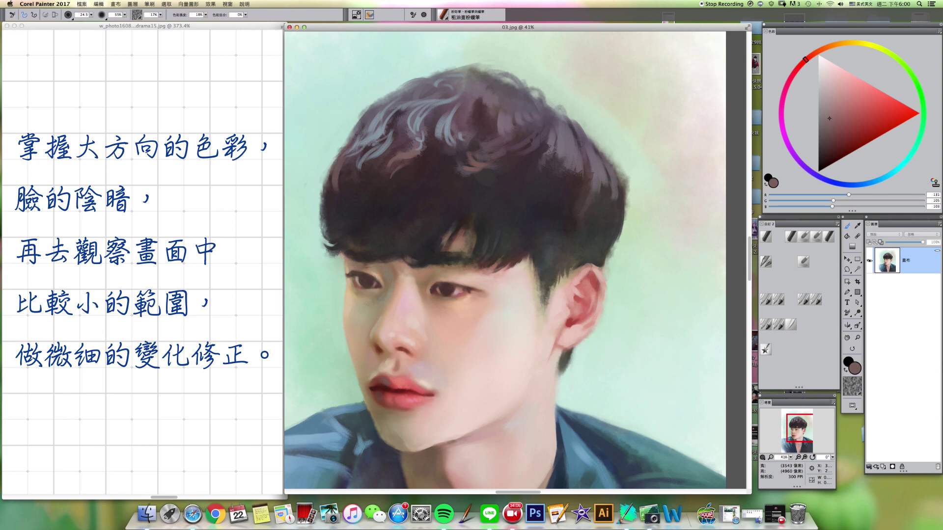
# - Refine the hair's far outer contour with short strands in a sampled hair tone and the sampled light green background colour
pyautogui.moveTo(332, 175); pyautogui.dragTo(325, 208)
pyautogui.keyDown('alt'); pyautogui.click(346, 190); pyautogui.keyUp('alt')
pyautogui.moveTo(340, 168); pyautogui.dragTo(327, 193)
pyautogui.keyDown('alt'); pyautogui.click(330, 261); pyautogui.keyUp('alt')
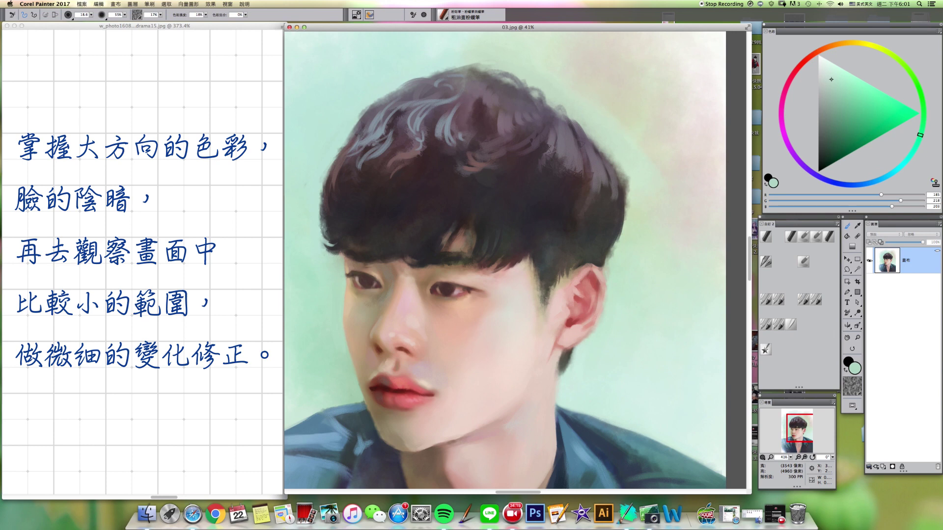
# - Refine the hair's front outline beside the fringe with short strokes in sampled light green background and dark hair tones
pyautogui.keyDown('alt'); pyautogui.click(326, 216); pyautogui.keyUp('alt')
pyautogui.keyDown('alt'); pyautogui.click(317, 221); pyautogui.keyUp('alt')
pyautogui.moveTo(319, 221); pyautogui.dragTo(322, 229)
pyautogui.keyDown('alt'); pyautogui.click(318, 221); pyautogui.keyUp('alt')
pyautogui.keyDown('alt'); pyautogui.click(337, 227); pyautogui.keyUp('alt')
pyautogui.moveTo(332, 226); pyautogui.dragTo(326, 239)
pyautogui.click(236, 231)
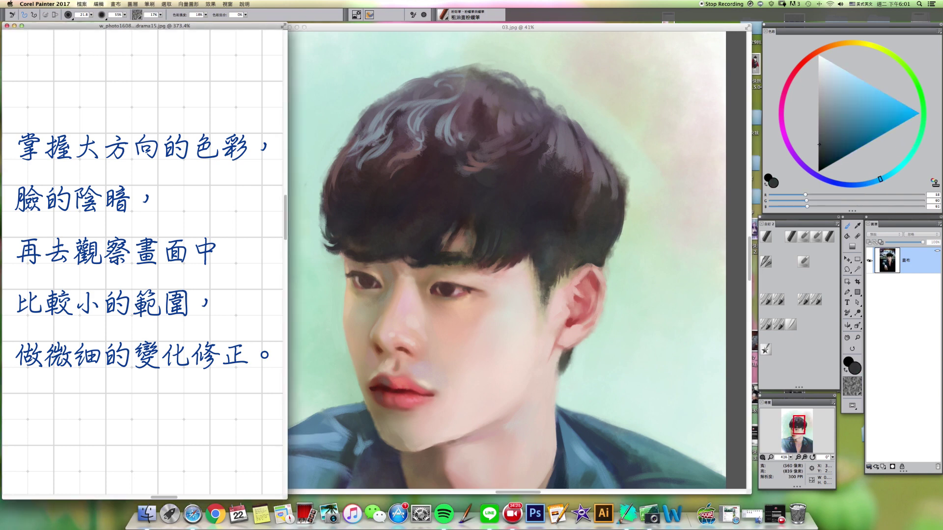
pyautogui.click(540, 160)
pyautogui.moveTo(541, 160); pyautogui.dragTo(536, 189)
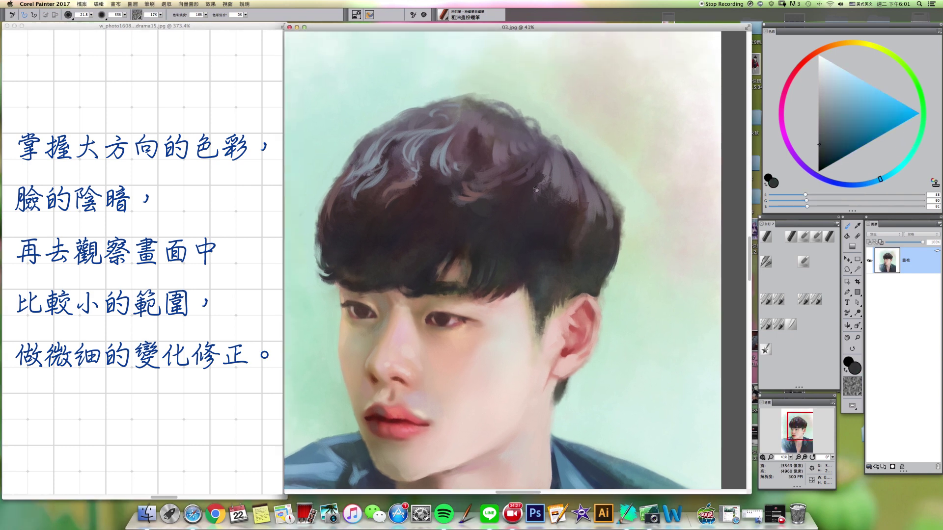
# - Paint curved strands across the top of the crown with sampled muted reddish and dark purplish hair tones, varying the brush size
pyautogui.keyDown('alt'); pyautogui.click(488, 155); pyautogui.keyUp('alt')
pyautogui.moveTo(516, 129)
pyautogui.mouseDown()
pyautogui.moveTo(529, 121)
pyautogui.moveTo(520, 122)
pyautogui.mouseUp()
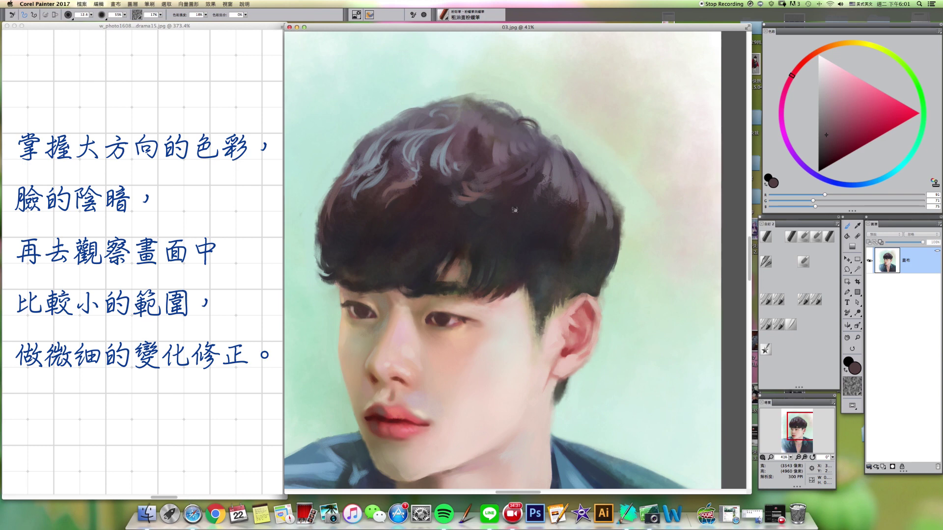
pyautogui.moveTo(518, 159); pyautogui.dragTo(524, 148)
pyautogui.moveTo(531, 113); pyautogui.dragTo(490, 98)
pyautogui.moveTo(529, 148)
pyautogui.mouseDown()
pyautogui.moveTo(512, 132)
pyautogui.moveTo(530, 114)
pyautogui.moveTo(518, 123)
pyautogui.mouseUp()
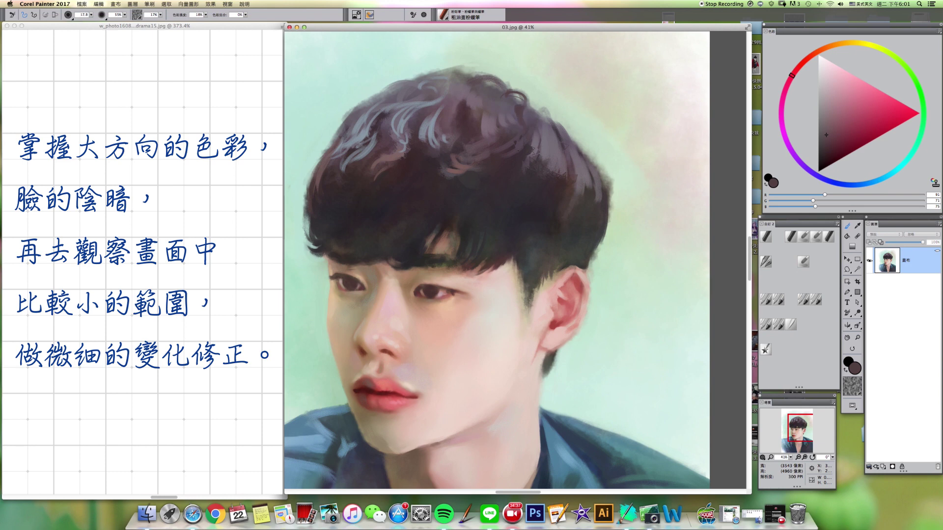
pyautogui.keyDown('alt'); pyautogui.click(521, 161); pyautogui.keyUp('alt')
pyautogui.moveTo(515, 109)
pyautogui.mouseDown()
pyautogui.moveTo(526, 131)
pyautogui.moveTo(513, 116)
pyautogui.moveTo(480, 113)
pyautogui.moveTo(477, 121)
pyautogui.moveTo(484, 101)
pyautogui.moveTo(471, 107)
pyautogui.moveTo(475, 123)
pyautogui.moveTo(466, 104)
pyautogui.mouseUp()
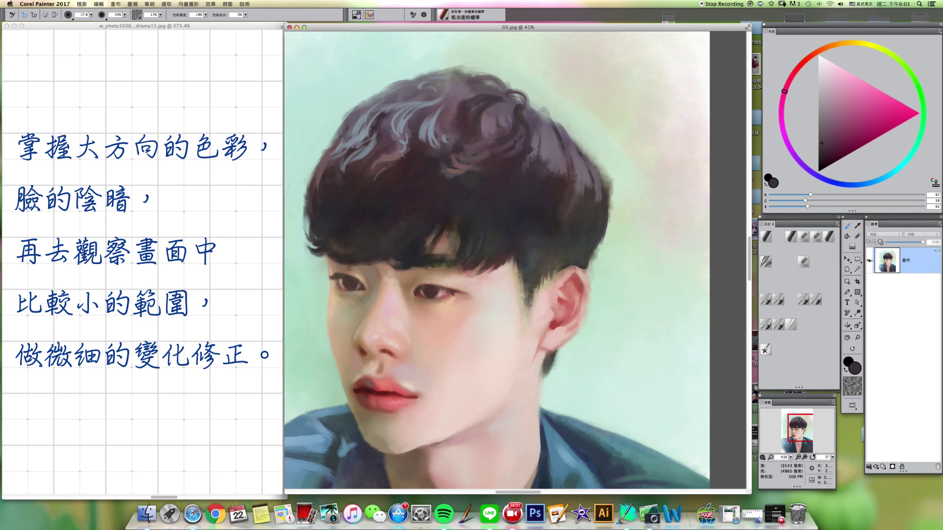
pyautogui.moveTo(540, 138); pyautogui.dragTo(524, 168)
# - Work the strands behind the crown highlights with sampled dark and greyish purple hair tones and an adjusted brush size
pyautogui.keyDown('alt'); pyautogui.click(538, 174); pyautogui.keyUp('alt')
pyautogui.keyDown('alt'); pyautogui.keyDown('super'); pyautogui.click(537, 176); pyautogui.keyUp('super'); pyautogui.keyUp('alt')
pyautogui.keyDown('alt'); pyautogui.click(537, 176); pyautogui.keyUp('alt')
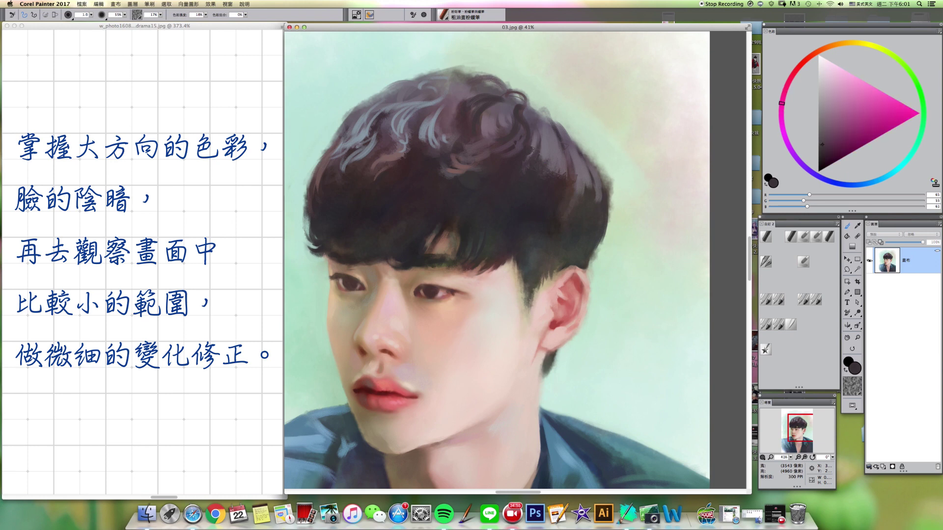
pyautogui.keyDown('alt'); pyautogui.keyDown('super'); pyautogui.click(544, 168); pyautogui.keyUp('super'); pyautogui.keyUp('alt')
pyautogui.moveTo(548, 155)
pyautogui.mouseDown()
pyautogui.moveTo(541, 169)
pyautogui.moveTo(552, 151)
pyautogui.moveTo(547, 158)
pyautogui.mouseUp()
pyautogui.keyDown('alt'); pyautogui.click(558, 156); pyautogui.keyUp('alt')
pyautogui.keyDown('alt'); pyautogui.click(547, 138); pyautogui.keyUp('alt')
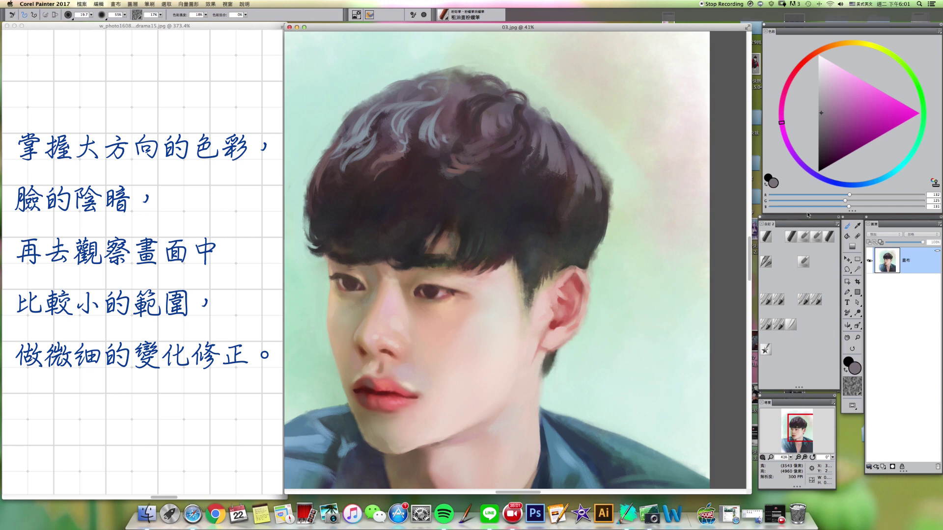
# - Switch to the 粗油畫粉蠟筆-1 brush, sample a greyish mauve from the back hair strands and enlarge the brush
pyautogui.click(828, 238)
pyautogui.keyDown('alt'); pyautogui.keyDown('super'); pyautogui.click(559, 179); pyautogui.keyUp('super'); pyautogui.keyUp('alt')
pyautogui.keyDown('alt'); pyautogui.click(559, 154); pyautogui.keyUp('alt')
pyautogui.press(']')
pyautogui.press(']')
pyautogui.press(']')
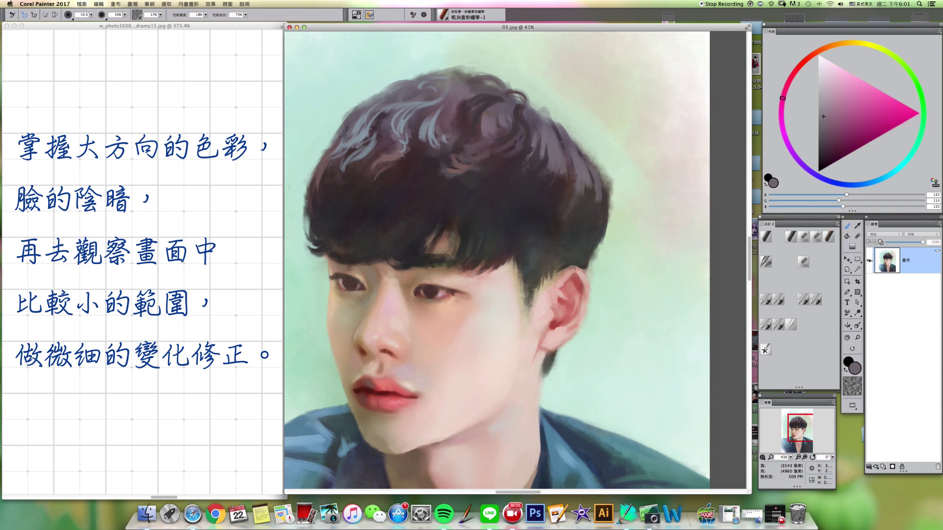
pyautogui.press(']')
pyautogui.press(']')
pyautogui.press(']')
pyautogui.click(226, 251)
pyautogui.moveTo(540, 200); pyautogui.dragTo(528, 212)
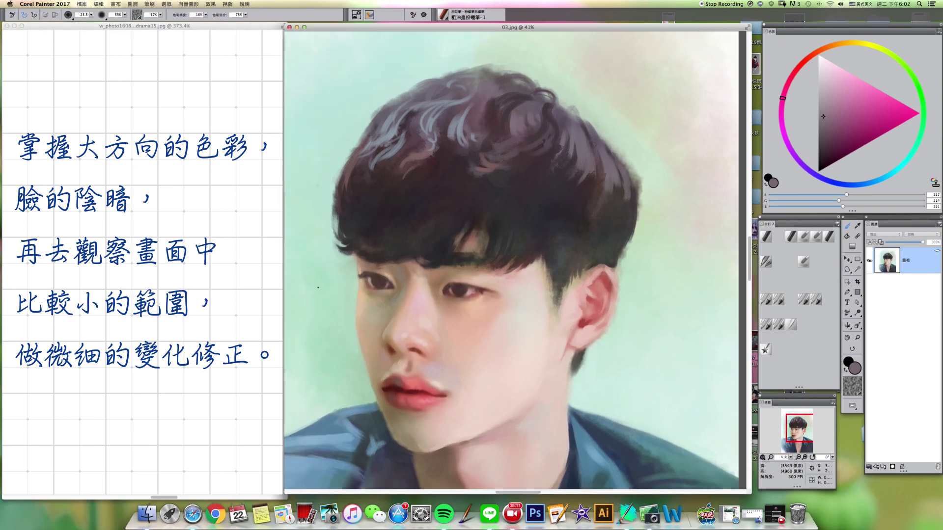
pyautogui.moveTo(289, 294)
pyautogui.mouseDown()
pyautogui.moveTo(306, 294)
pyautogui.moveTo(290, 290)
pyautogui.mouseUp()
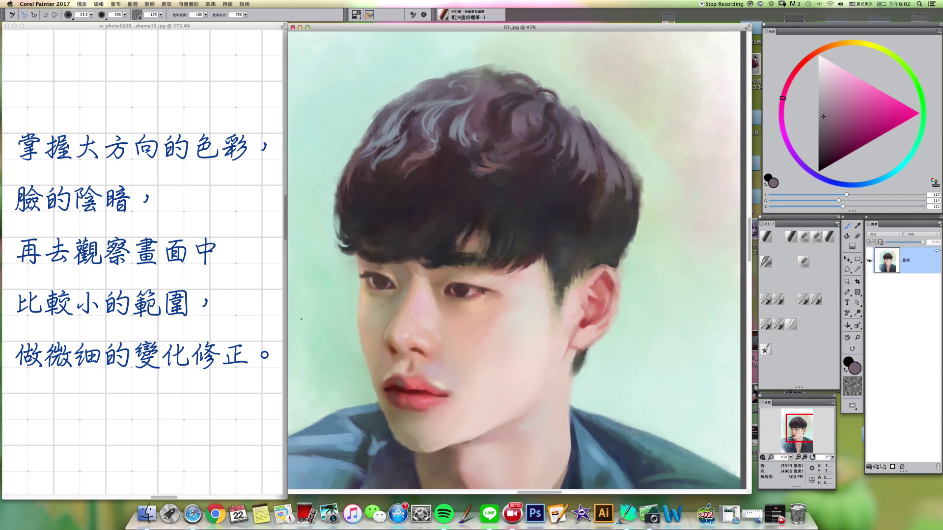
pyautogui.moveTo(568, 209); pyautogui.dragTo(551, 225)
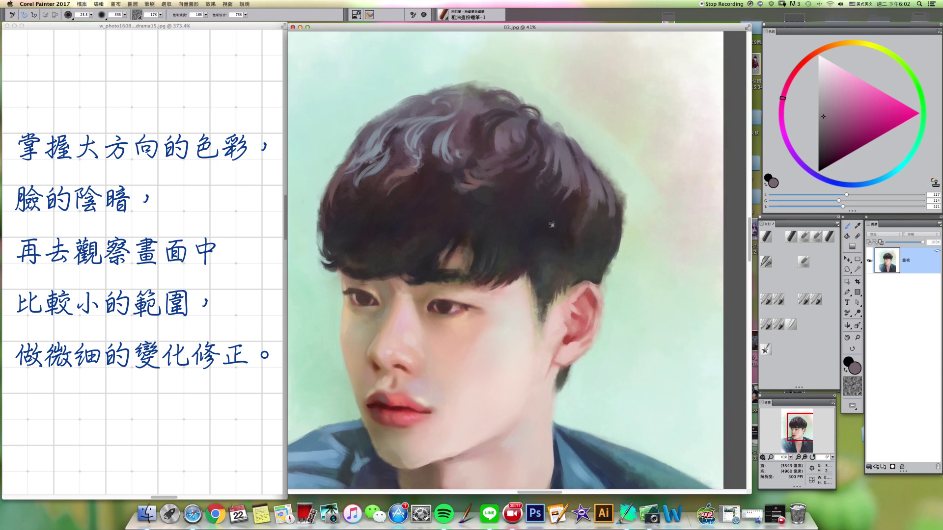
# - Paint strands along the outer back edge of the hair in a muted reddish brown lightened from a sampled hair tone
pyautogui.keyDown('alt'); pyautogui.click(549, 201); pyautogui.keyUp('alt')
pyautogui.keyDown('alt'); pyautogui.click(605, 210); pyautogui.keyUp('alt')
pyautogui.keyDown('alt'); pyautogui.click(604, 188); pyautogui.keyUp('alt')
pyautogui.moveTo(622, 201); pyautogui.dragTo(606, 189)
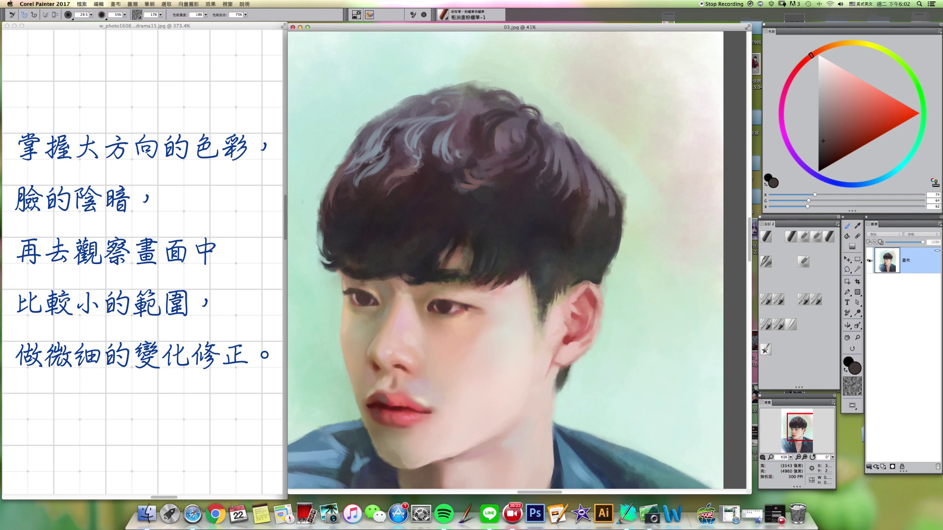
pyautogui.click(830, 137)
pyautogui.click(834, 126)
pyautogui.moveTo(623, 207)
pyautogui.mouseDown()
pyautogui.moveTo(622, 249)
pyautogui.moveTo(606, 258)
pyautogui.mouseUp()
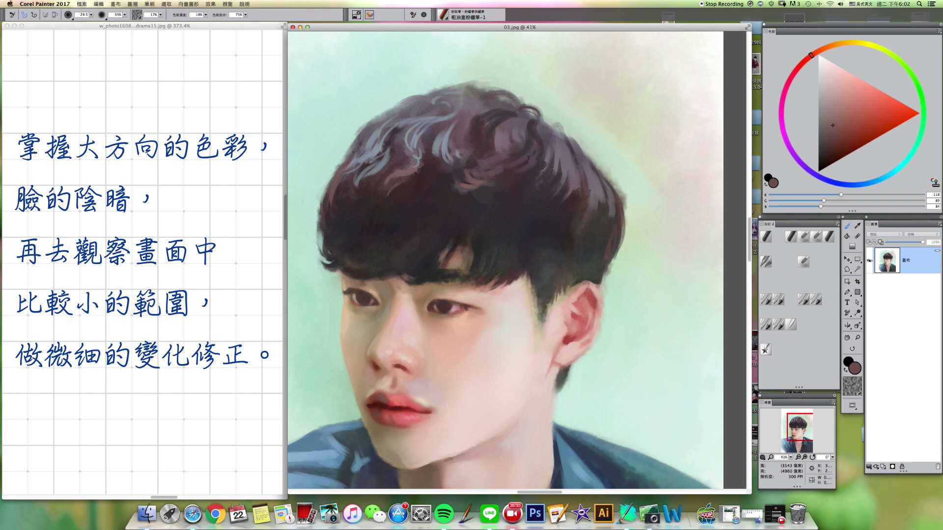
# - Add short strands in a muted dark blue-grey to the dark hair above the ear
pyautogui.keyDown('alt'); pyautogui.click(545, 275); pyautogui.keyUp('alt')
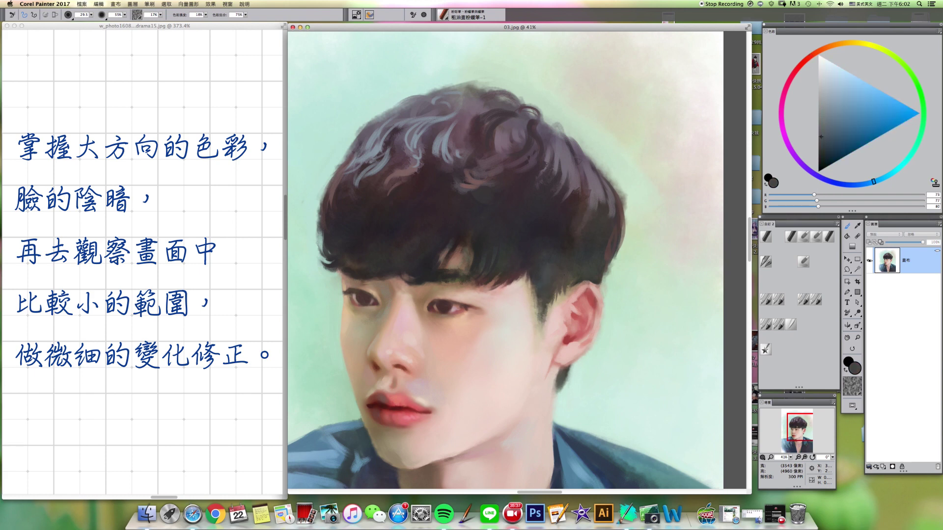
pyautogui.keyDown('alt'); pyautogui.click(558, 271); pyautogui.keyUp('alt')
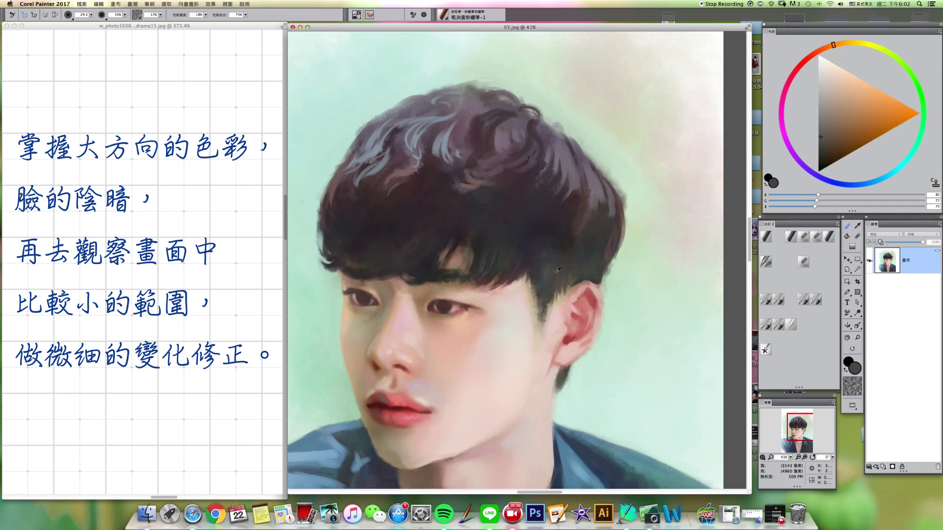
pyautogui.click(823, 126)
pyautogui.click(884, 180)
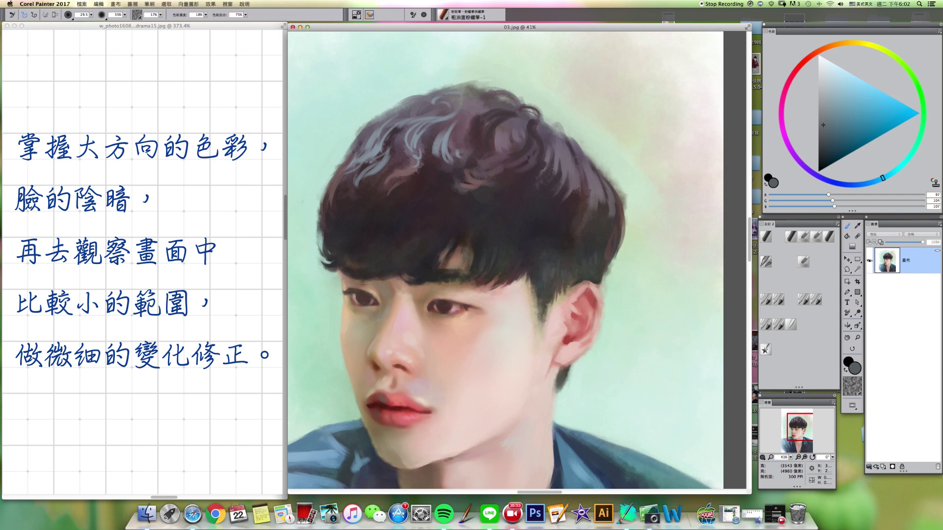
pyautogui.moveTo(514, 233); pyautogui.dragTo(513, 255)
pyautogui.moveTo(536, 224); pyautogui.dragTo(543, 236)
pyautogui.click(142, 261)
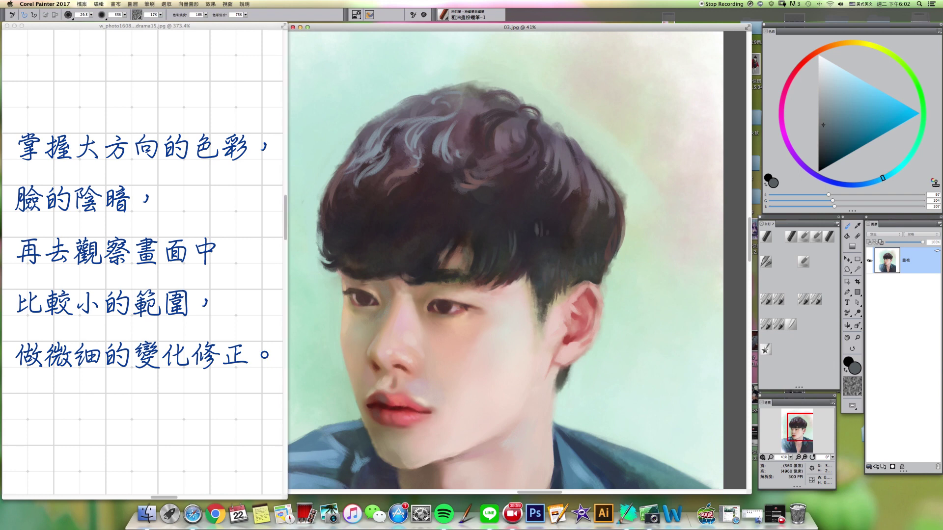
pyautogui.press('super+grave')
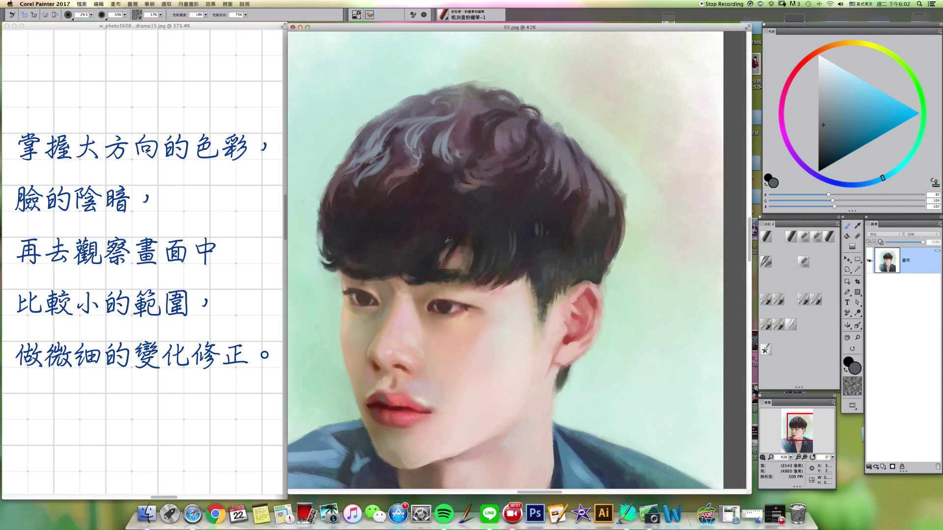
# - Paint soft strands in the dark fringe with a slightly lightened sampled hair tone
pyautogui.keyDown('alt'); pyautogui.click(412, 248); pyautogui.keyUp('alt')
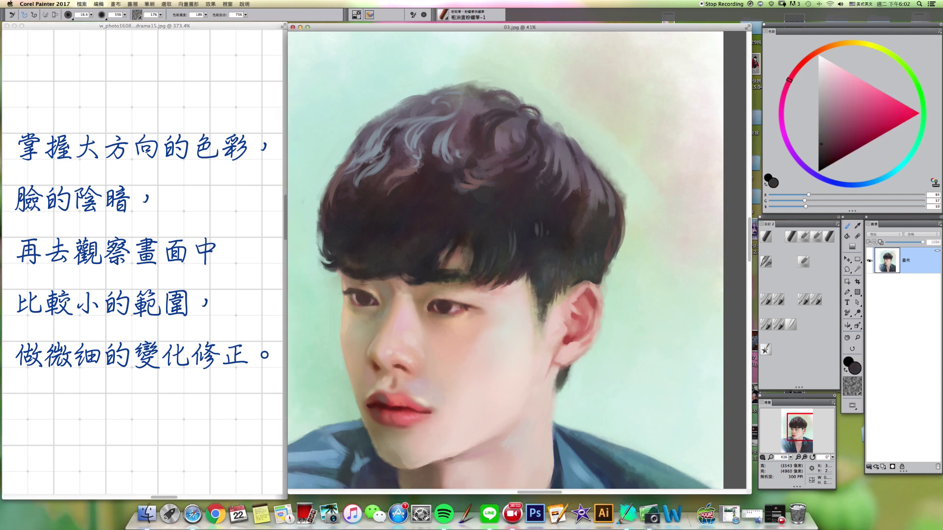
pyautogui.moveTo(818, 145); pyautogui.dragTo(820, 137)
pyautogui.moveTo(424, 231); pyautogui.dragTo(431, 227)
pyautogui.moveTo(560, 357); pyautogui.dragTo(559, 323)
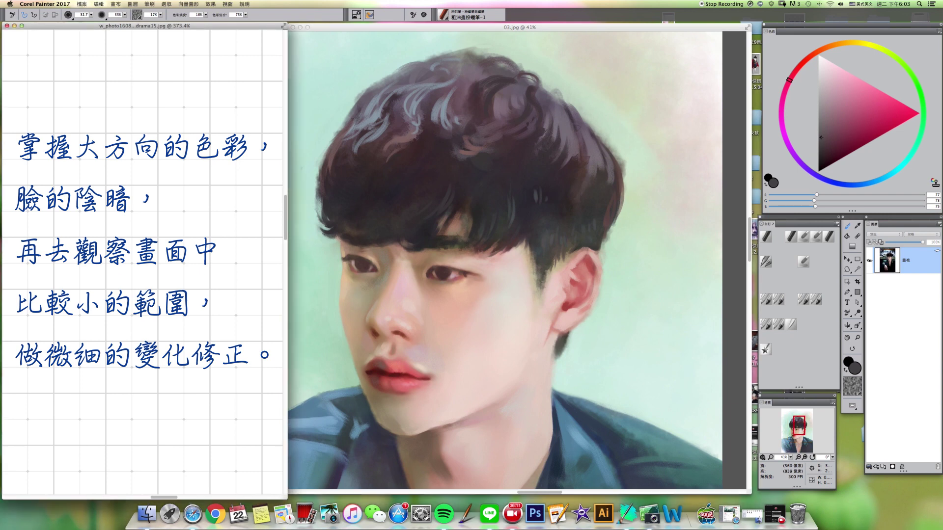
pyautogui.moveTo(476, 396); pyautogui.dragTo(466, 379)
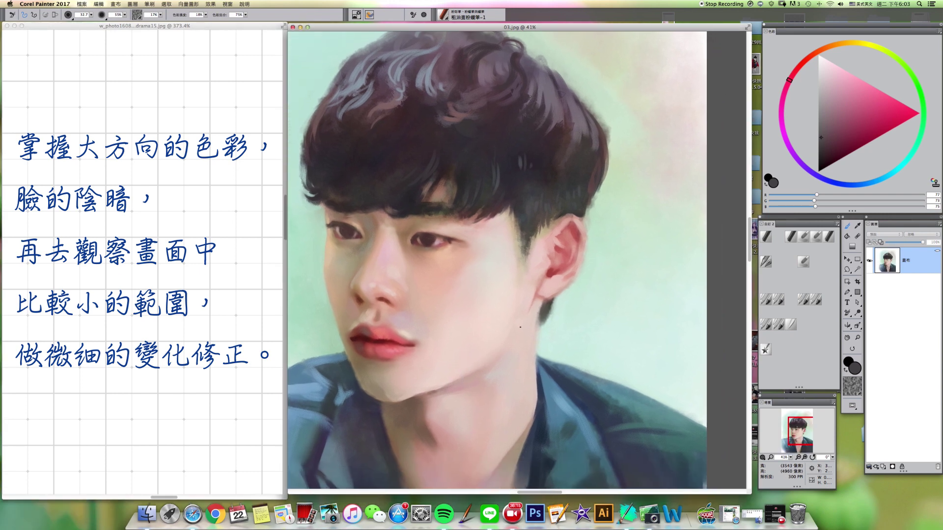
# - Add a new layer, change its composite method and choose a soft pinkish red paint colour
pyautogui.click(883, 467)
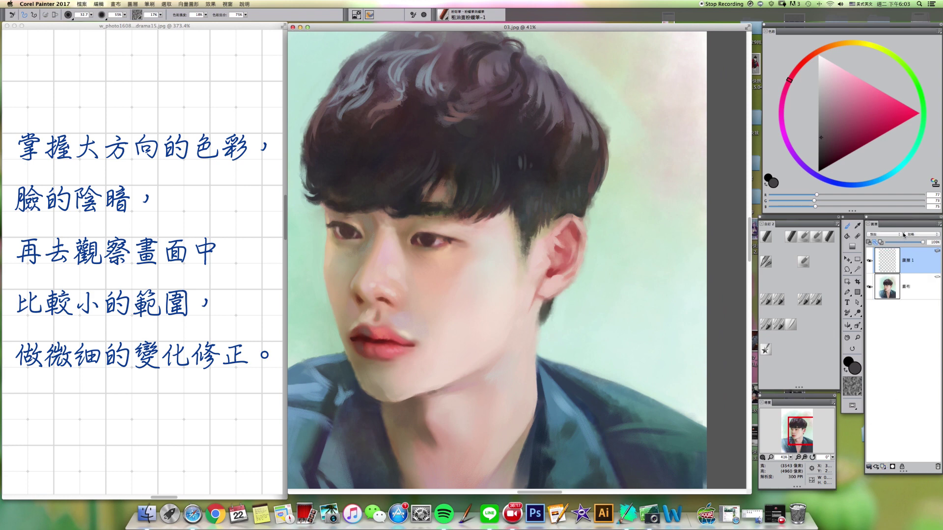
pyautogui.click(903, 235)
pyautogui.click(888, 255)
pyautogui.click(804, 63)
pyautogui.moveTo(853, 87); pyautogui.dragTo(850, 85)
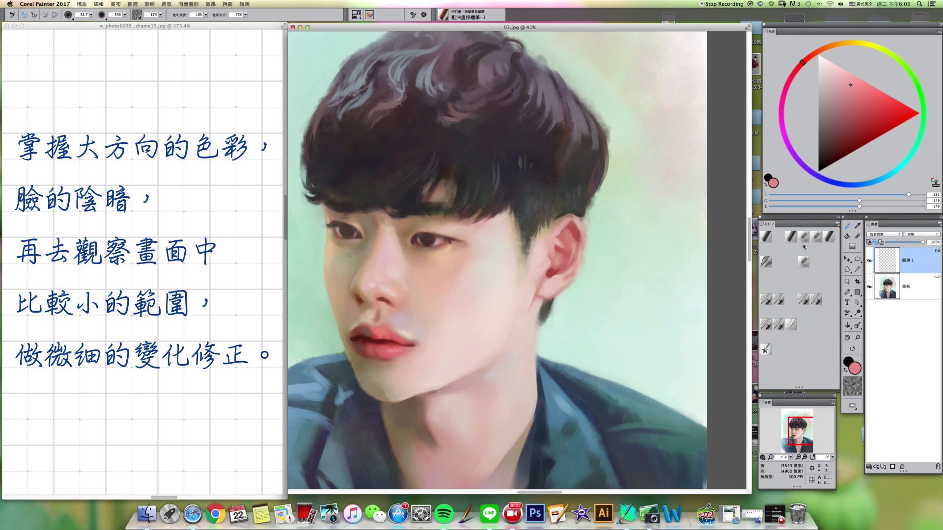
# - Tint the lips lightly with an enlarged digital airbrush and drop the layer onto the canvas
pyautogui.click(804, 299)
pyautogui.press(']')
pyautogui.moveTo(379, 346)
pyautogui.mouseDown()
pyautogui.moveTo(389, 350)
pyautogui.moveTo(371, 348)
pyautogui.mouseUp()
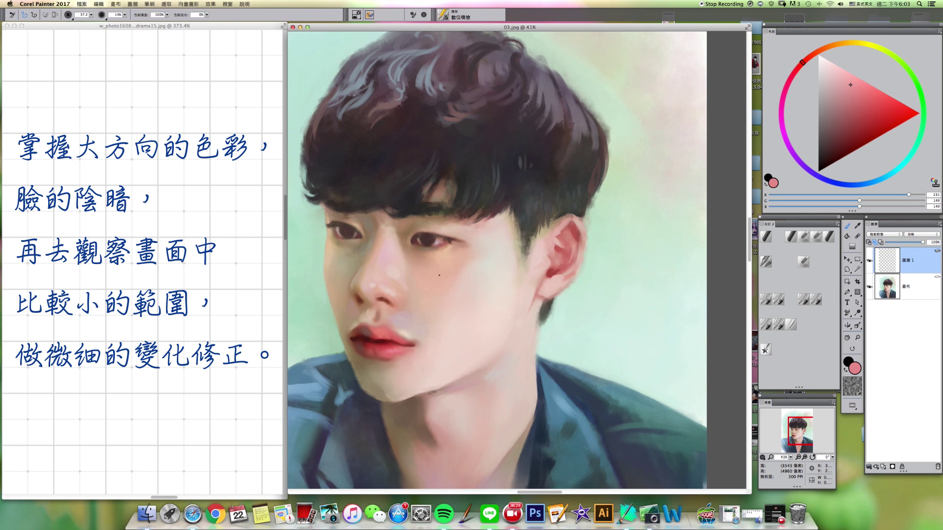
pyautogui.click(869, 467)
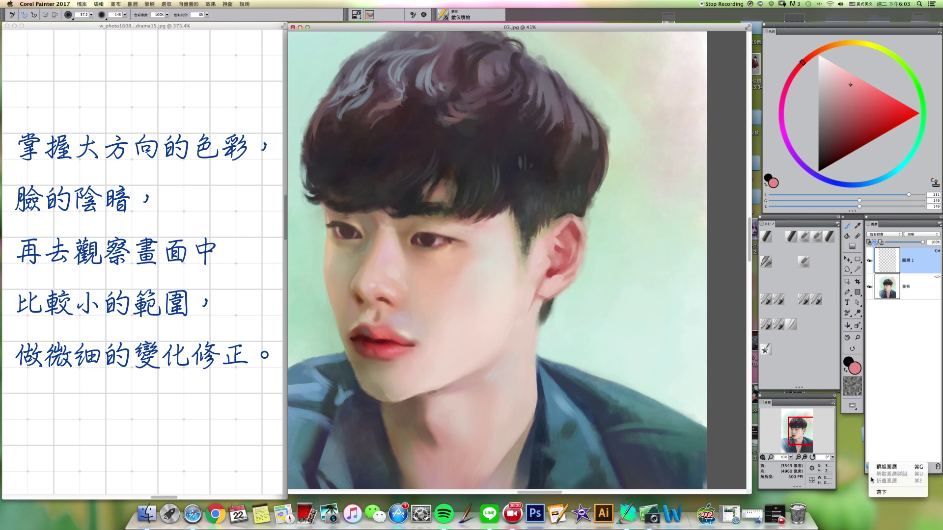
pyautogui.click(877, 492)
# - Switch to the 粗油畫粉蠟筆 brush and deepen the iris of the eye nearer the ear with sampled and darker browns
pyautogui.click(791, 237)
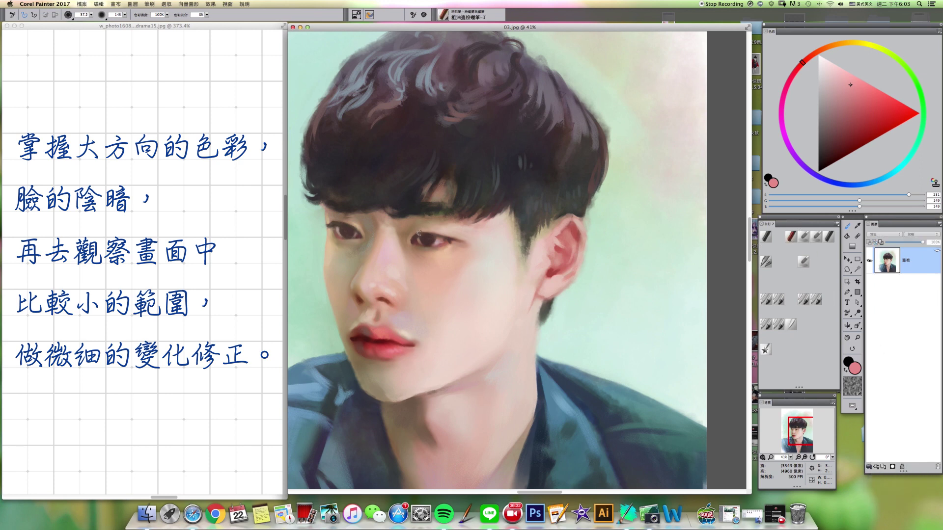
pyautogui.keyDown('alt'); pyautogui.click(430, 239); pyautogui.keyUp('alt')
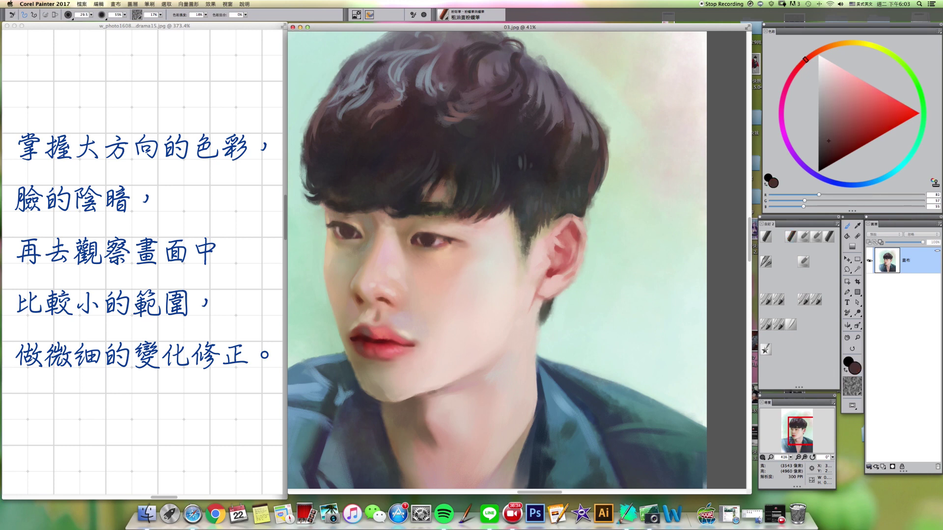
pyautogui.moveTo(427, 241); pyautogui.dragTo(430, 241)
pyautogui.press(']')
pyautogui.press(']')
pyautogui.press(']')
pyautogui.press(']')
pyautogui.click(830, 150)
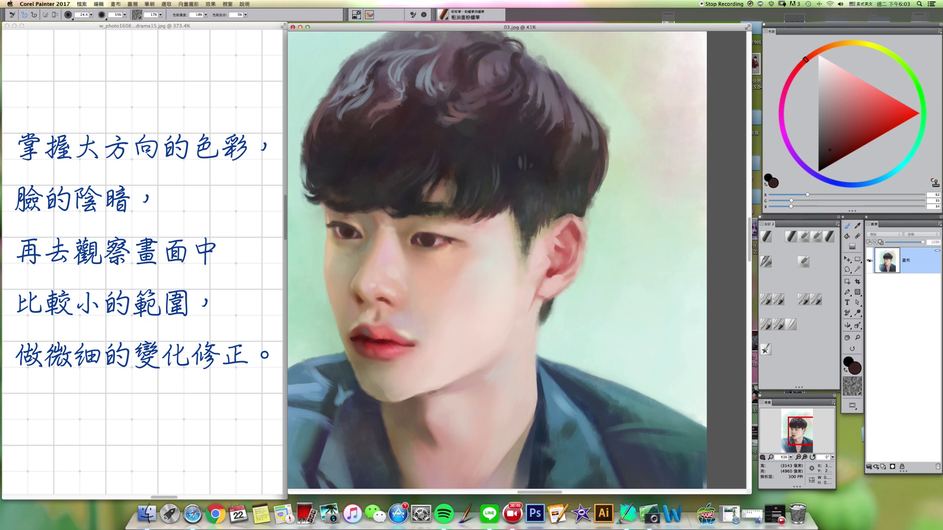
# - Sharpen the outer lash line of the eye farther from the ear in dark brown, adjusting the brush size, and sample nearby skin
pyautogui.press('[')
pyautogui.press('[')
pyautogui.press('[')
pyautogui.press('[')
pyautogui.press(']')
pyautogui.press(']')
pyautogui.keyDown('alt'); pyautogui.click(329, 221); pyautogui.keyUp('alt')
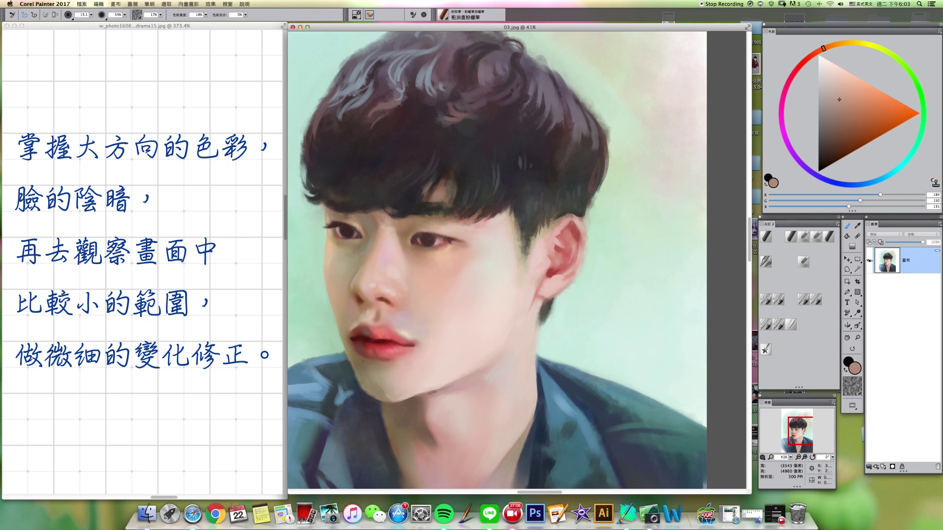
# - Refine the eye farther from the ear with sampled dark brown and pale eye tones and a darker reddish brown
pyautogui.keyDown('alt'); pyautogui.click(360, 231); pyautogui.keyUp('alt')
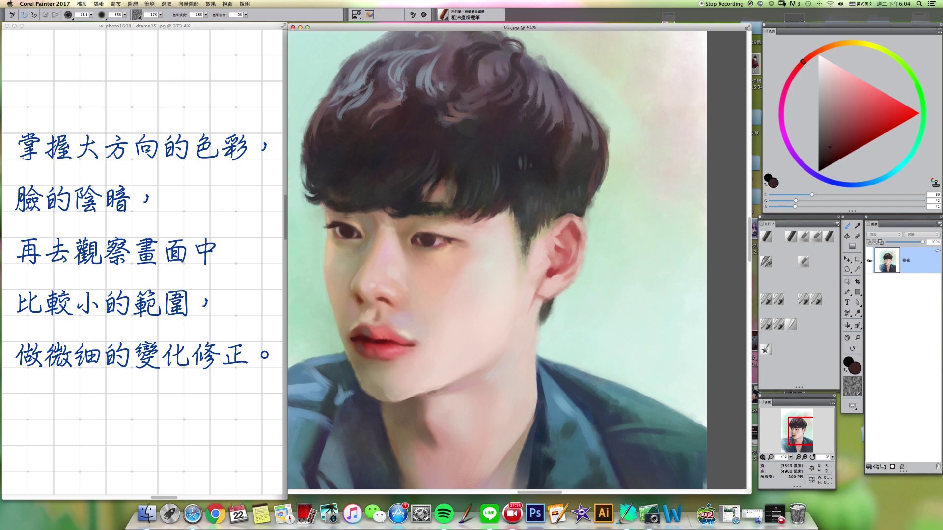
pyautogui.keyDown('alt'); pyautogui.click(341, 230); pyautogui.keyUp('alt')
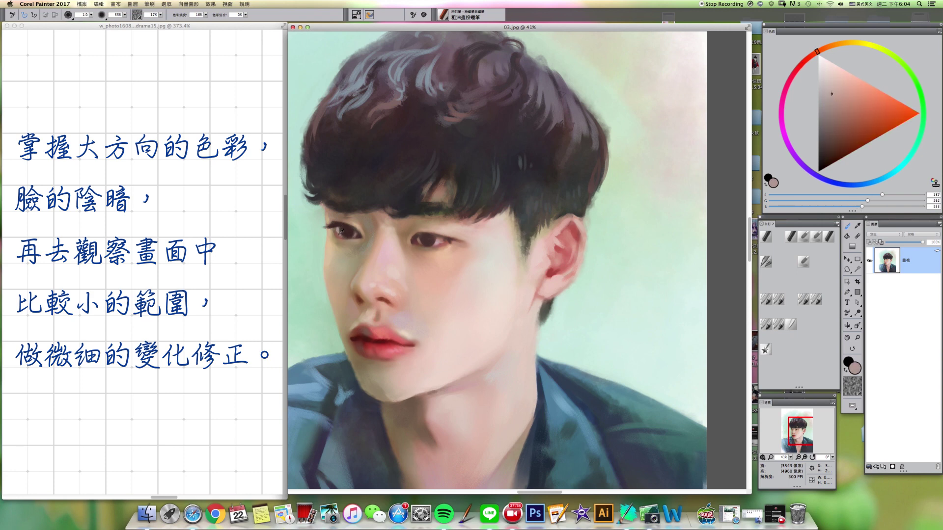
pyautogui.keyDown('alt'); pyautogui.click(342, 231); pyautogui.keyUp('alt')
pyautogui.click(839, 132)
pyautogui.click(842, 136)
pyautogui.press('[')
# - Touch up the skin around the eye nearer the ear with sampled tones and an adjusted brush size
pyautogui.keyDown('alt'); pyautogui.click(414, 248); pyautogui.keyUp('alt')
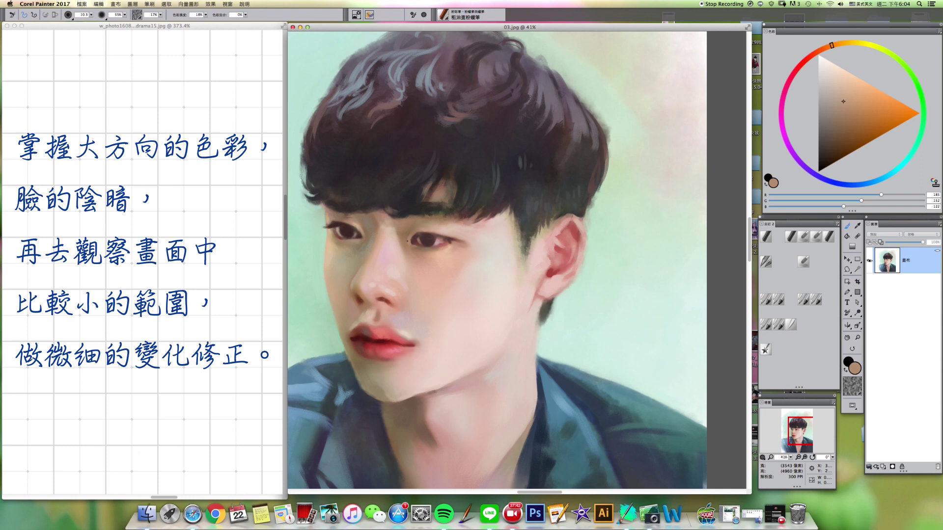
pyautogui.keyDown('alt'); pyautogui.click(413, 231); pyautogui.keyUp('alt')
pyautogui.press(']')
# - Refine the eyebrow under the fringe gap with sampled dark and muted brown tones
pyautogui.keyDown('alt'); pyautogui.click(439, 200); pyautogui.keyUp('alt')
pyautogui.keyDown('alt'); pyautogui.click(448, 201); pyautogui.keyUp('alt')
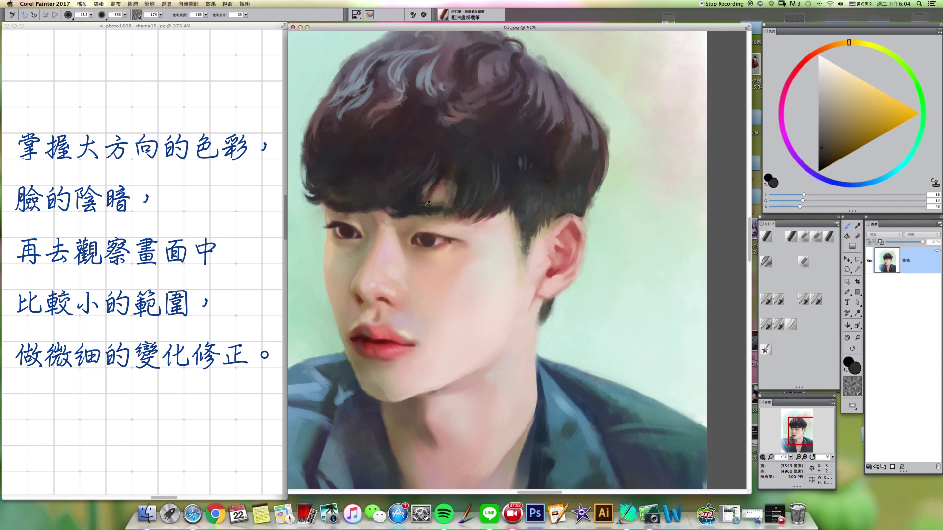
pyautogui.keyDown('alt'); pyautogui.click(438, 203); pyautogui.keyUp('alt')
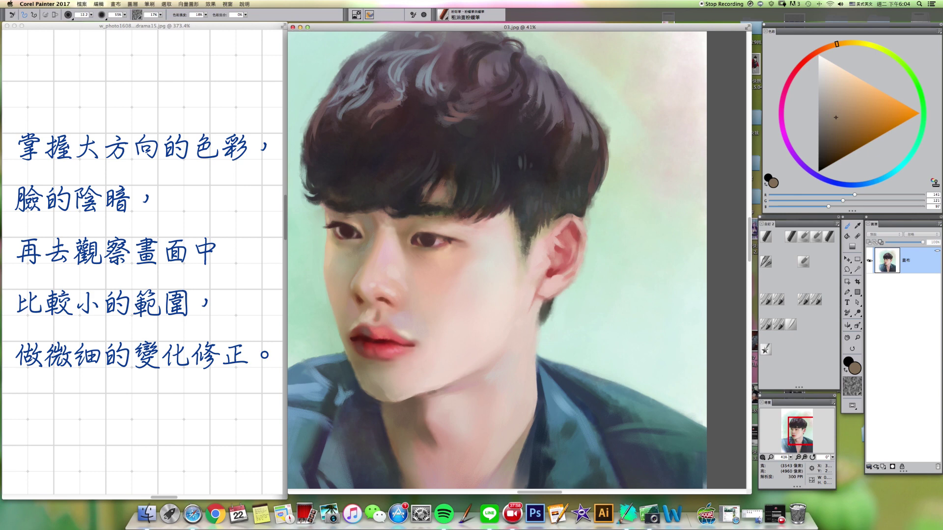
pyautogui.press('space')
pyautogui.moveTo(515, 407); pyautogui.dragTo(522, 374)
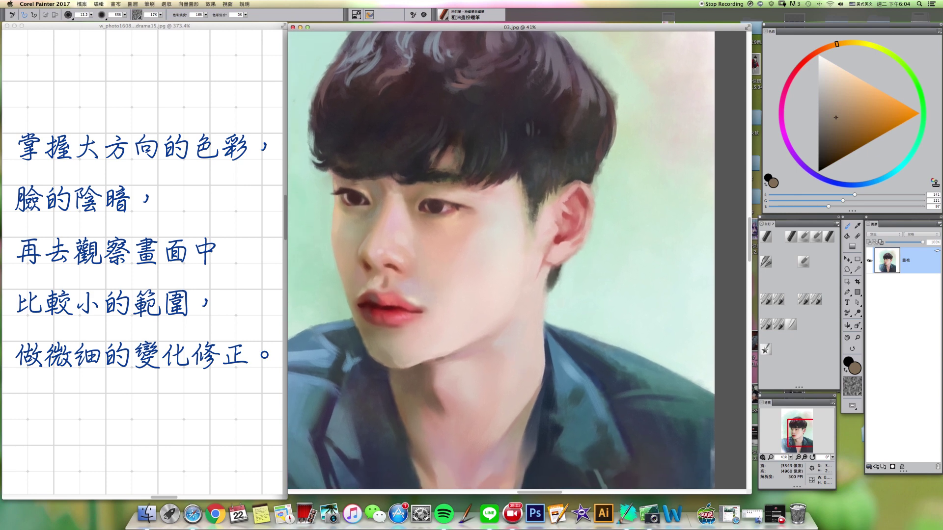
# - Add a new layer above the portrait canvas and choose a dark brown painting color with an adjusted brush size
pyautogui.scroll(-2, 490, 365)
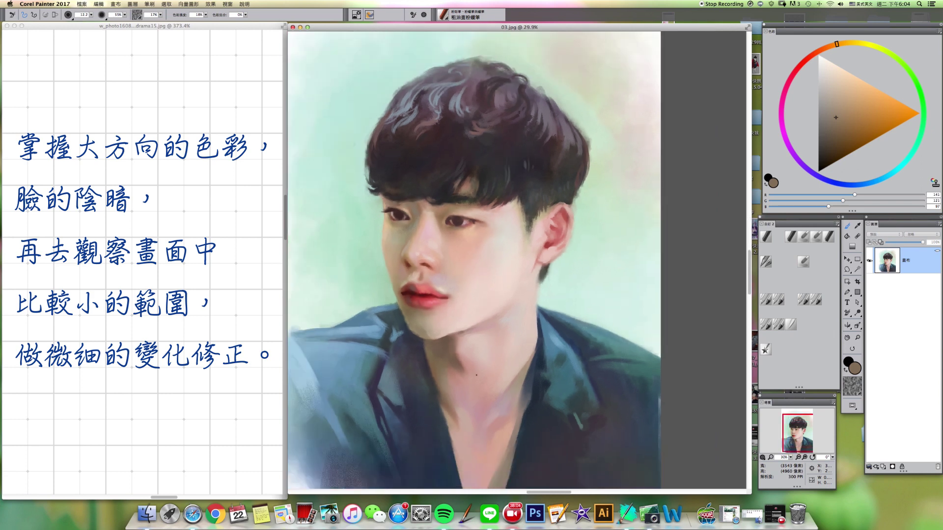
pyautogui.click(179, 200)
pyautogui.scroll(-2, 179, 200)
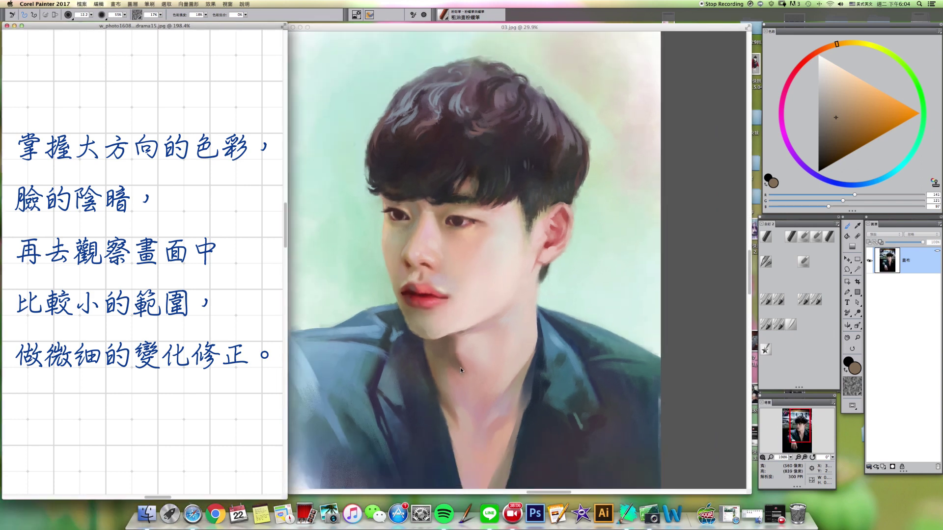
pyautogui.press('super+grave')
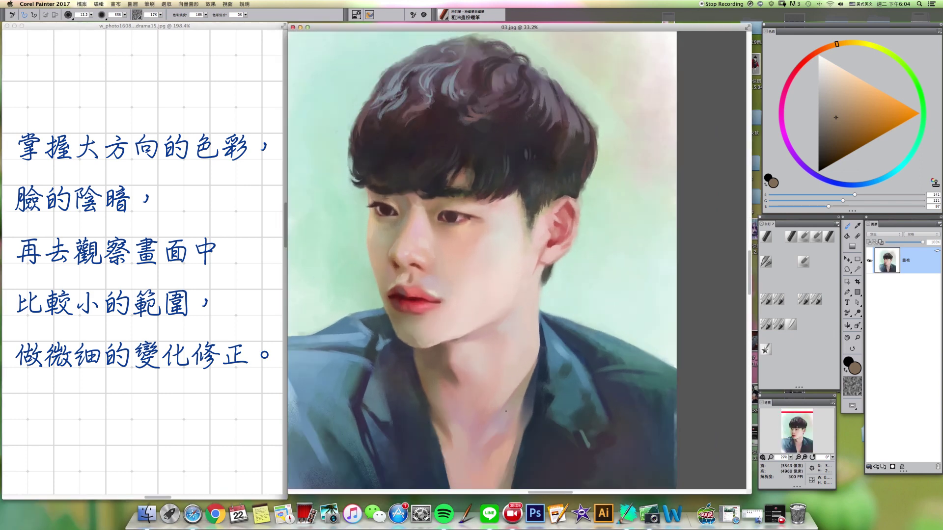
pyautogui.click(883, 467)
pyautogui.click(835, 150)
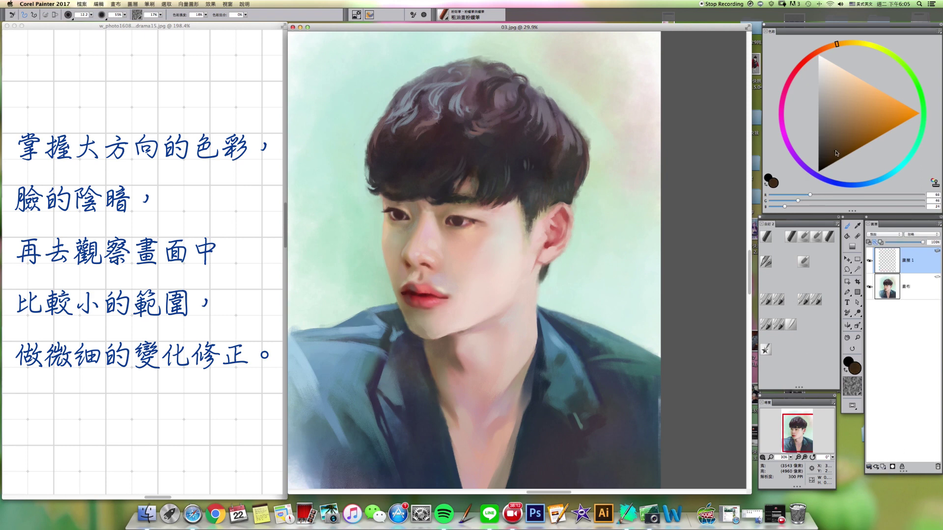
pyautogui.moveTo(586, 279); pyautogui.dragTo(589, 279)
pyautogui.moveTo(430, 312)
pyautogui.mouseDown()
pyautogui.moveTo(497, 316)
pyautogui.moveTo(426, 333)
pyautogui.mouseUp()
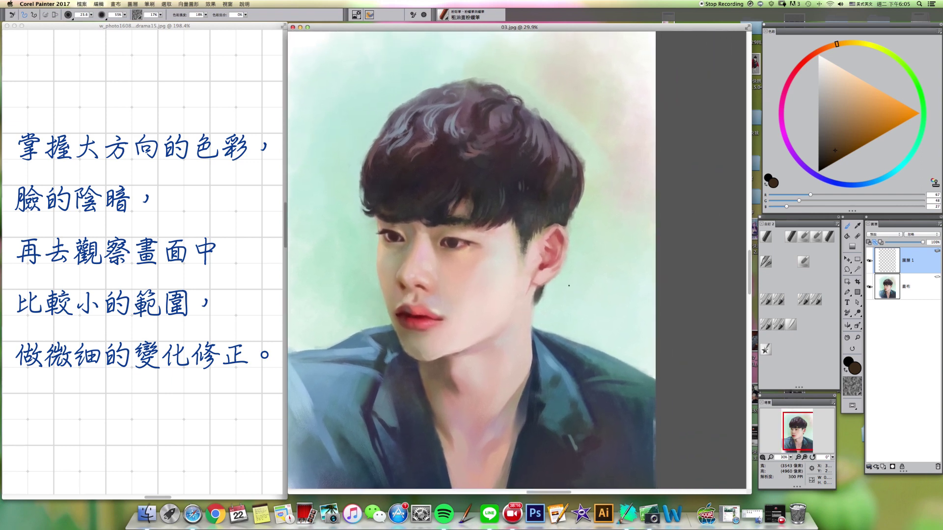
# - Handwrite the artist's signature in dark brown with the cover pencil on the pale background beside the neck
pyautogui.moveTo(570, 290); pyautogui.dragTo(588, 270)
pyautogui.click(766, 262)
pyautogui.moveTo(579, 286)
pyautogui.mouseDown()
pyautogui.moveTo(586, 270)
pyautogui.moveTo(570, 300)
pyautogui.moveTo(599, 293)
pyautogui.moveTo(586, 297)
pyautogui.moveTo(596, 310)
pyautogui.mouseUp()
pyautogui.moveTo(612, 278)
pyautogui.mouseDown()
pyautogui.moveTo(604, 293)
pyautogui.moveTo(614, 335)
pyautogui.moveTo(639, 284)
pyautogui.mouseUp()
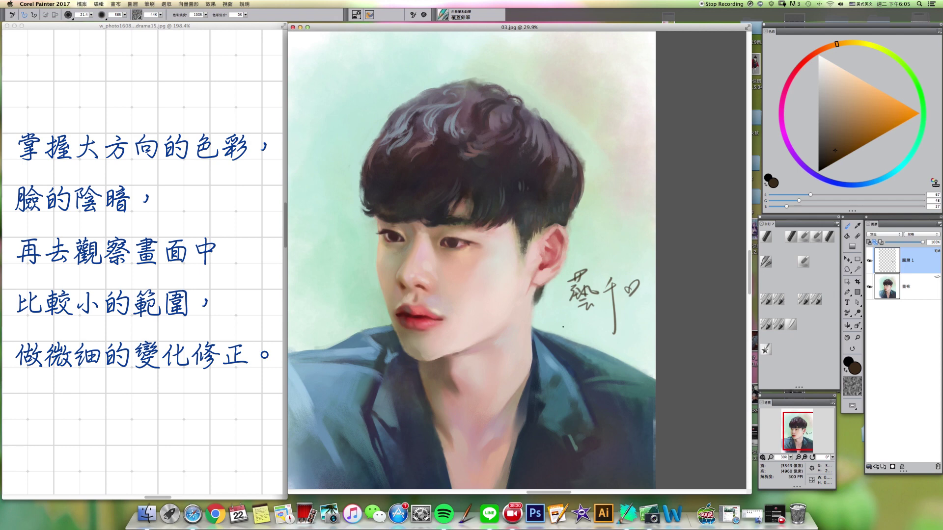
pyautogui.moveTo(550, 322); pyautogui.dragTo(657, 294)
pyautogui.press('super+z')
pyautogui.moveTo(561, 324); pyautogui.dragTo(586, 329)
pyautogui.moveTo(606, 315); pyautogui.dragTo(638, 312)
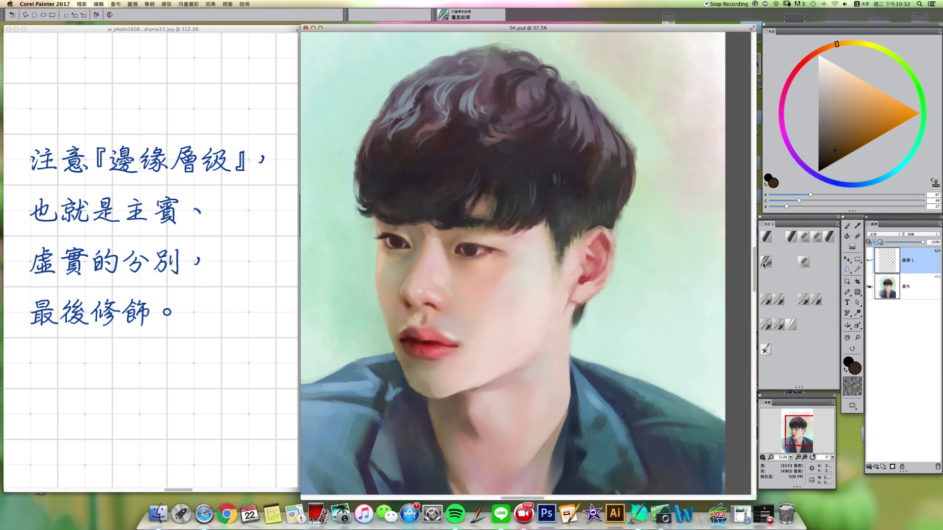
# - Make the canvas layer active and blend the skin beneath the eye farther from the ear, enlarging the blender brush
pyautogui.click(785, 325)
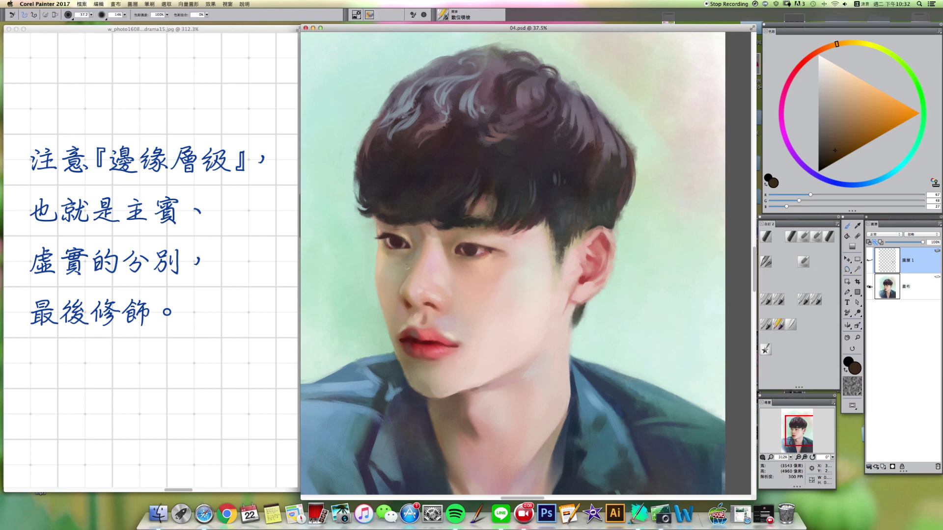
pyautogui.click(791, 325)
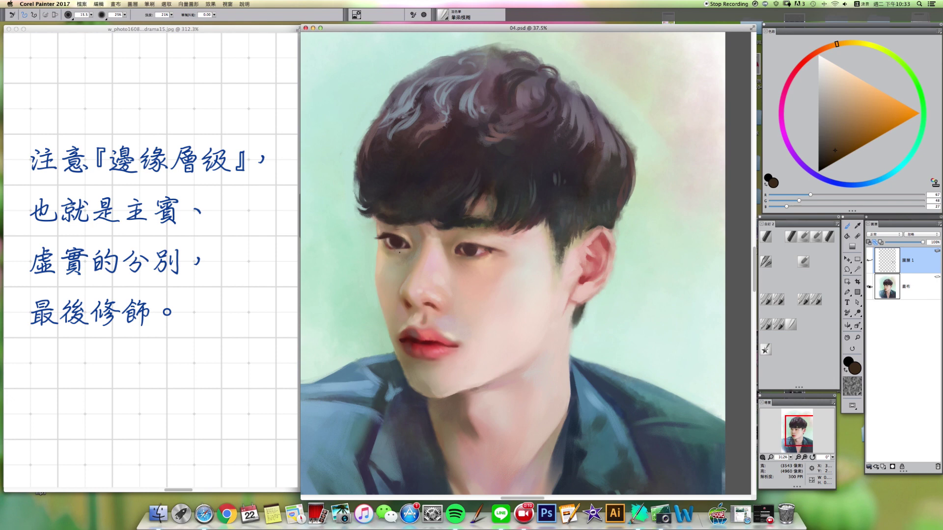
pyautogui.moveTo(400, 256); pyautogui.dragTo(403, 256)
pyautogui.click(907, 286)
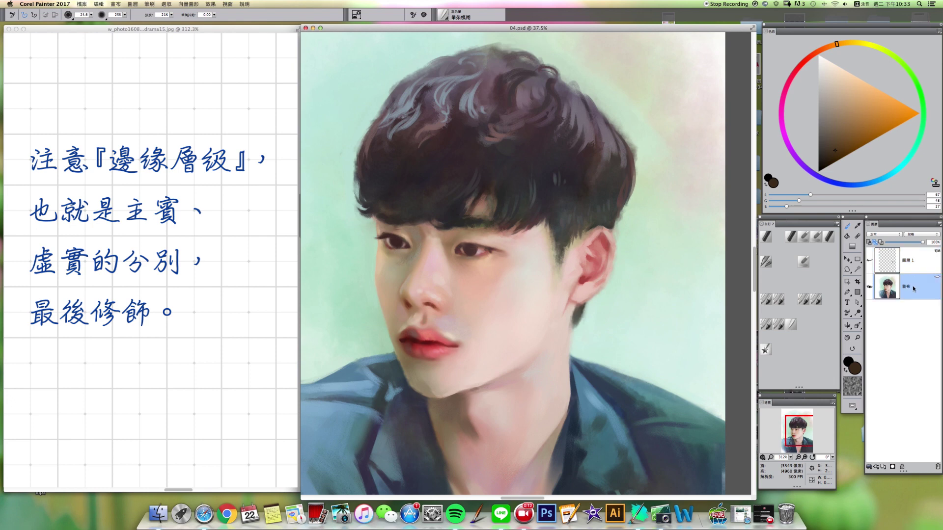
pyautogui.press(']')
pyautogui.press(']')
pyautogui.press(']')
# - Retouch the skin at the outer side of the eye farther from the ear with an enlarged oil pastel and sampled skin tone
pyautogui.click(805, 265)
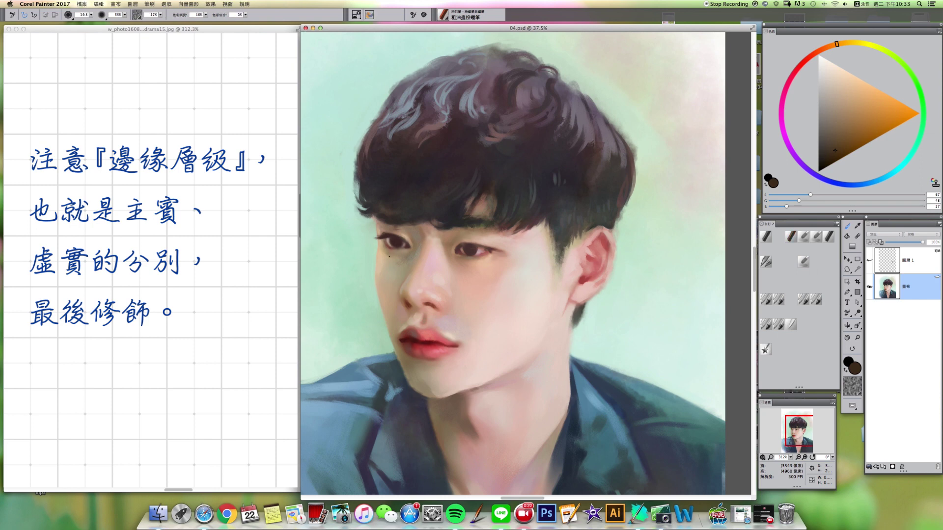
pyautogui.press(']')
pyautogui.press(']')
pyautogui.keyDown('alt'); pyautogui.click(383, 252); pyautogui.keyUp('alt')
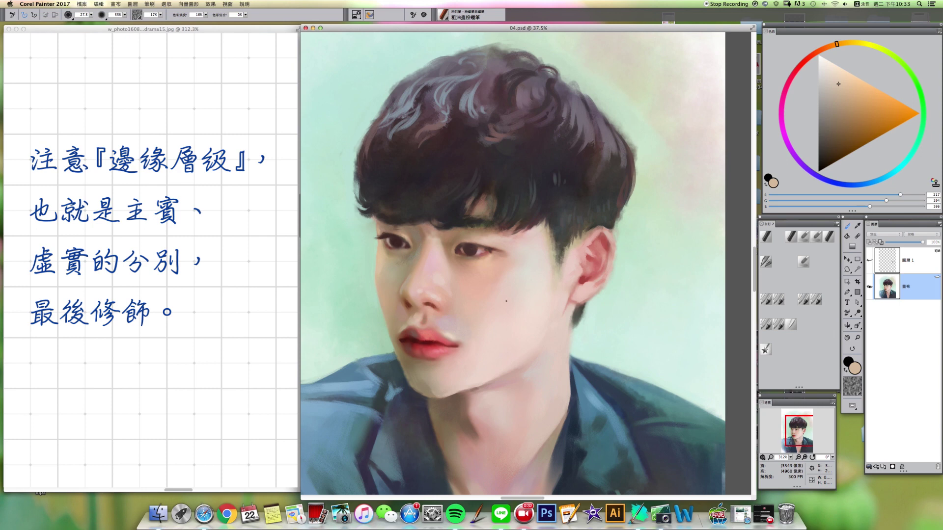
# - Outline the eye farther from the ear with a freehand selection and feather the selection's edge
pyautogui.click(847, 269)
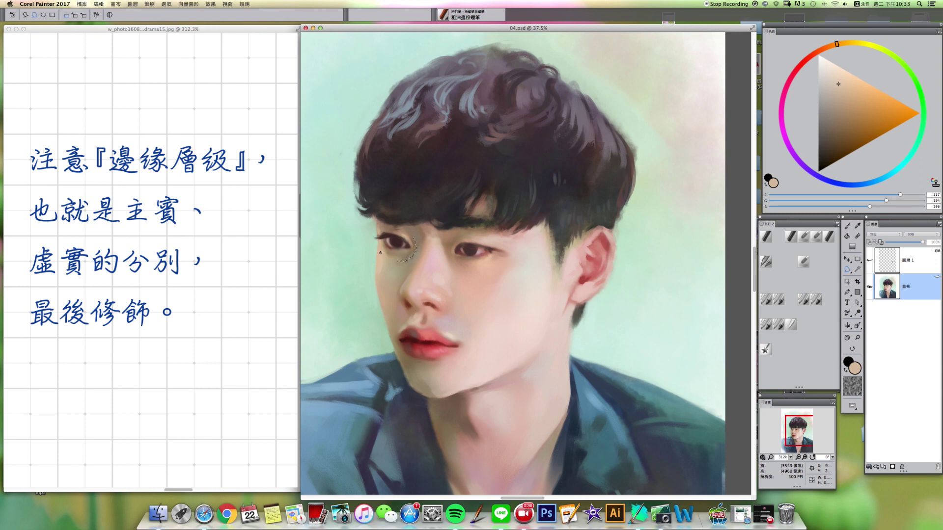
pyautogui.moveTo(373, 239); pyautogui.dragTo(383, 230)
pyautogui.rightClick(399, 237)
pyautogui.click(423, 258)
pyautogui.click(494, 152)
# - Copy the selected eye onto a new layer, transform it to slightly adjust its shape, and drop it onto the canvas
pyautogui.press('super+c')
pyautogui.press('super+v')
pyautogui.moveTo(373, 263); pyautogui.dragTo(373, 260)
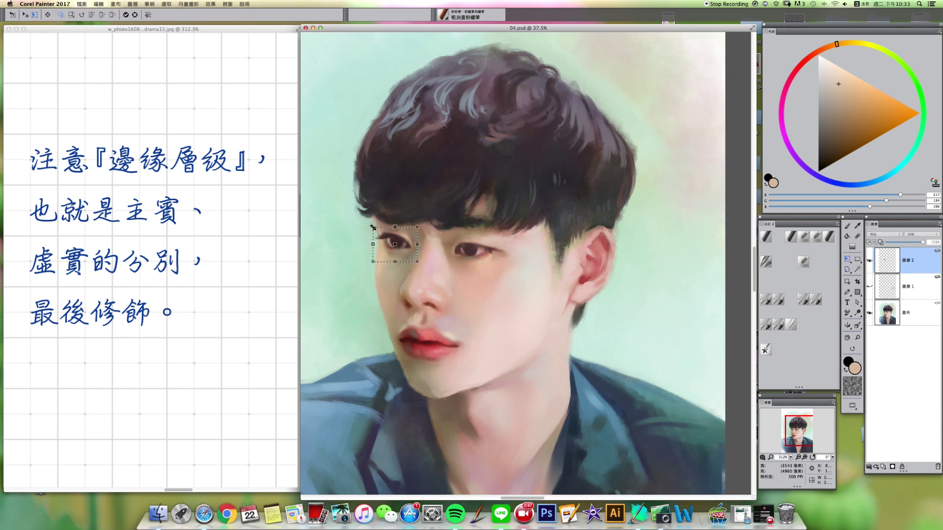
pyautogui.moveTo(373, 227); pyautogui.dragTo(374, 230)
pyautogui.press('Return')
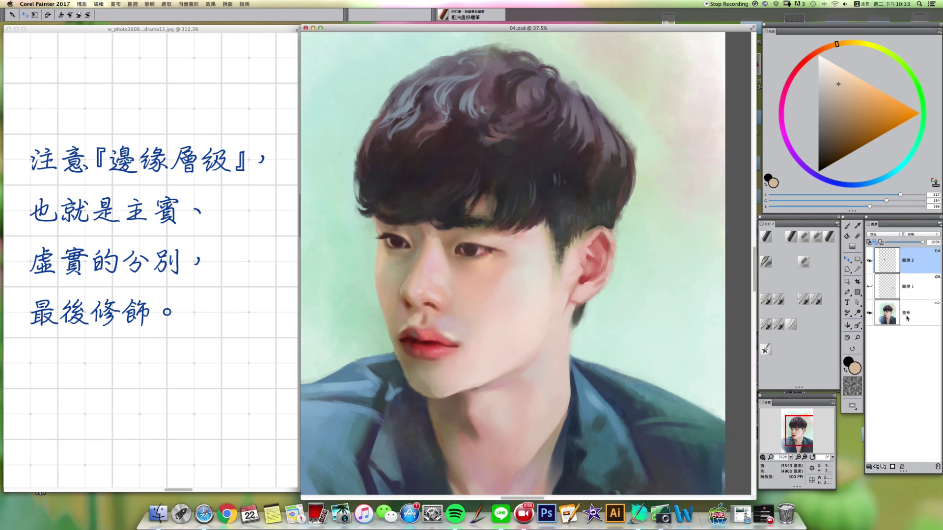
pyautogui.click(869, 467)
pyautogui.click(883, 492)
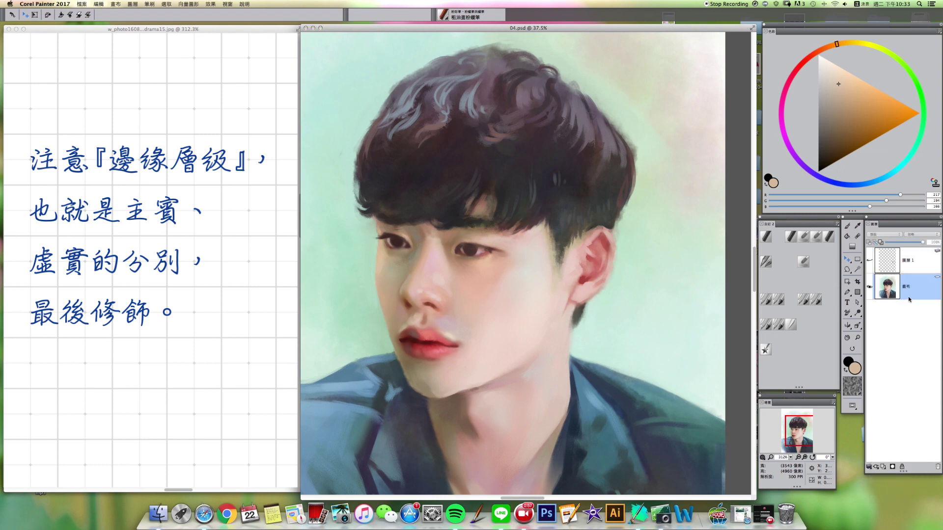
# - Refine the eye nearer the ear and its lid using the oil pastel with sampled dark reddish brown and skin tones
pyautogui.click(847, 270)
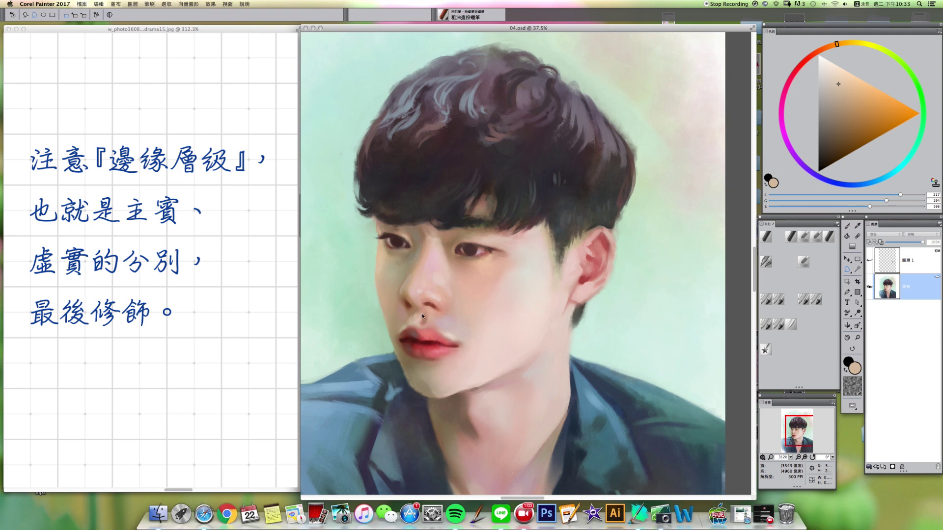
pyautogui.click(791, 237)
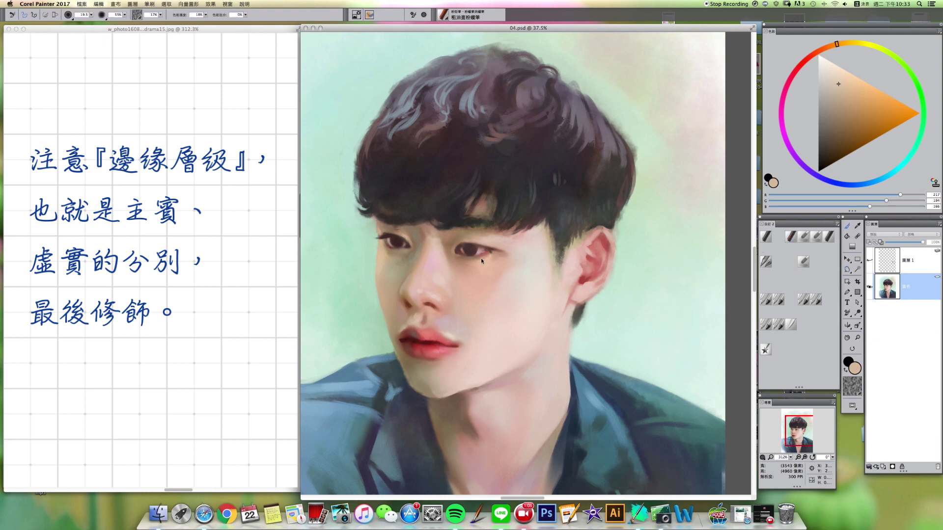
pyautogui.keyDown('alt'); pyautogui.click(471, 249); pyautogui.keyUp('alt')
pyautogui.click(828, 148)
pyautogui.press(']')
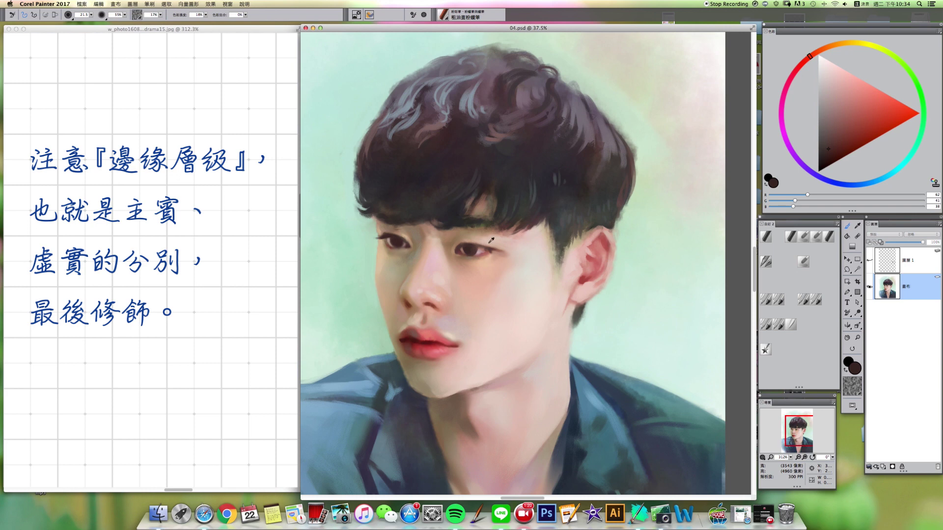
pyautogui.keyDown('alt'); pyautogui.click(479, 242); pyautogui.keyUp('alt')
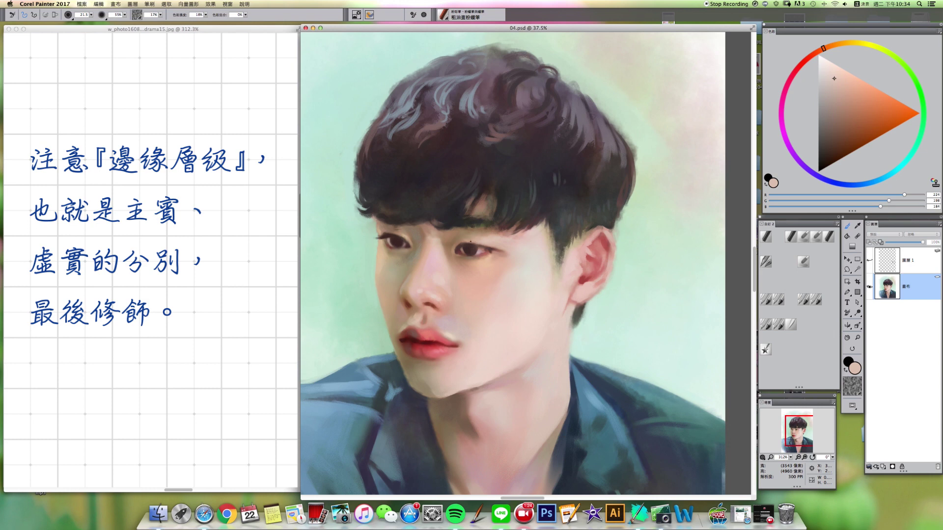
pyautogui.keyDown('alt'); pyautogui.click(459, 243); pyautogui.keyUp('alt')
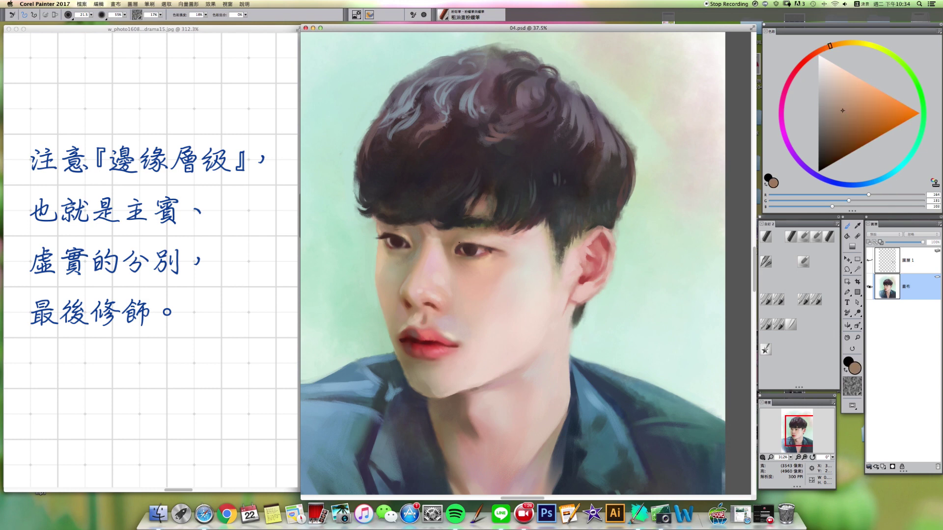
pyautogui.keyDown('alt'); pyautogui.click(489, 245); pyautogui.keyUp('alt')
pyautogui.press('super+z')
# - Outline the nose and mouth together with a freehand selection and feather the selection's edge
pyautogui.click(847, 269)
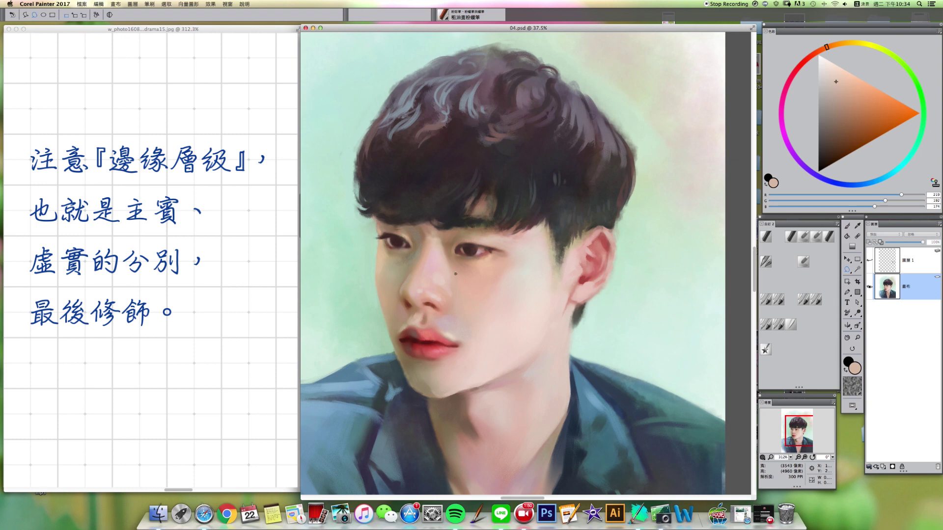
pyautogui.click(406, 266)
pyautogui.rightClick(428, 290)
pyautogui.click(434, 304)
pyautogui.rightClick(426, 288)
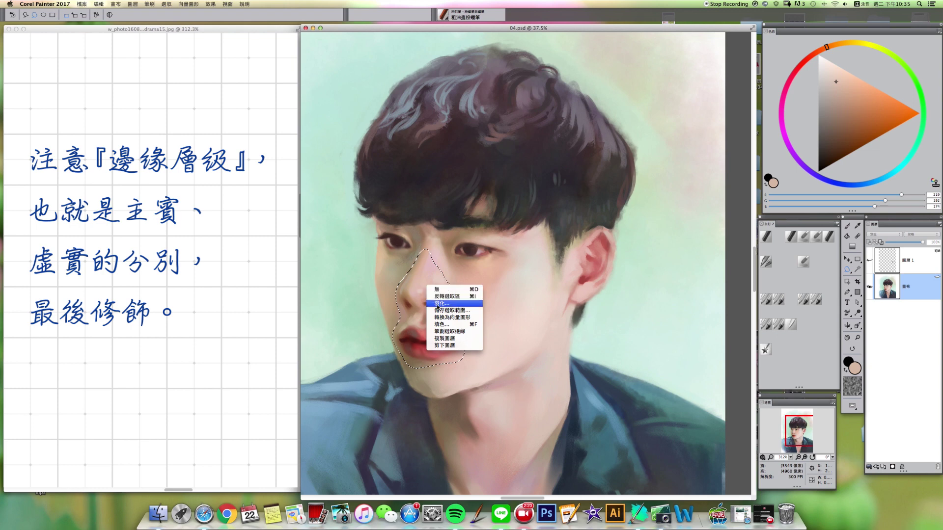
pyautogui.click(437, 308)
pyautogui.press('Return')
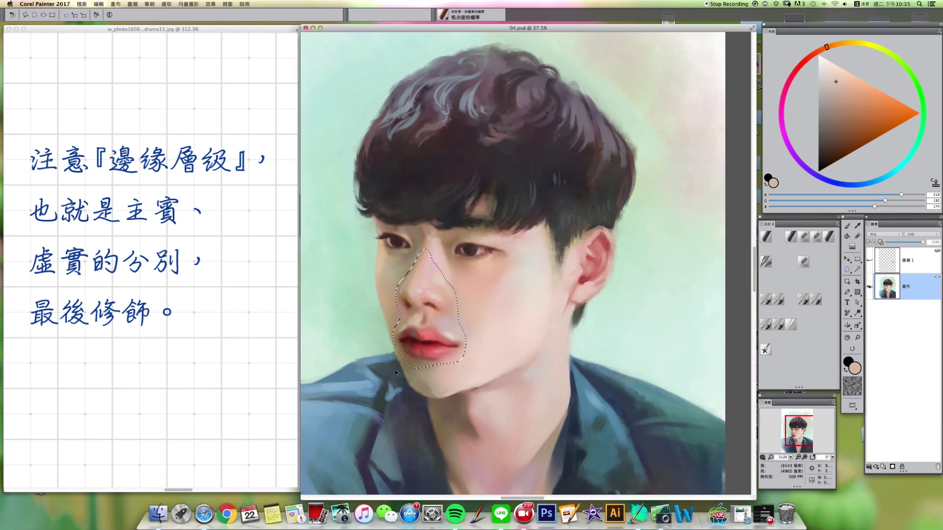
# - Copy the nose and mouth onto a new layer, scale them slightly smaller, and drop the layer onto the canvas
pyautogui.press('super+c')
pyautogui.press('super+v')
pyautogui.press('alt+super+t')
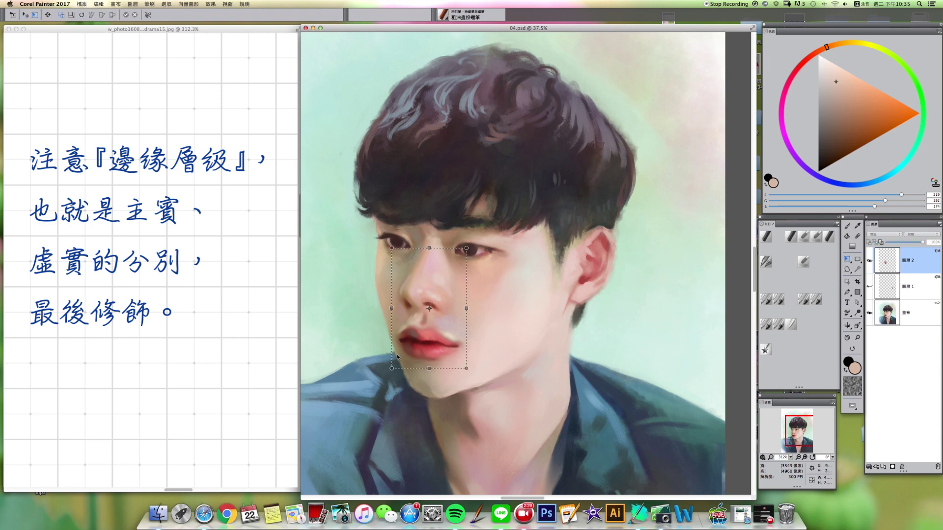
pyautogui.moveTo(393, 368); pyautogui.dragTo(395, 365)
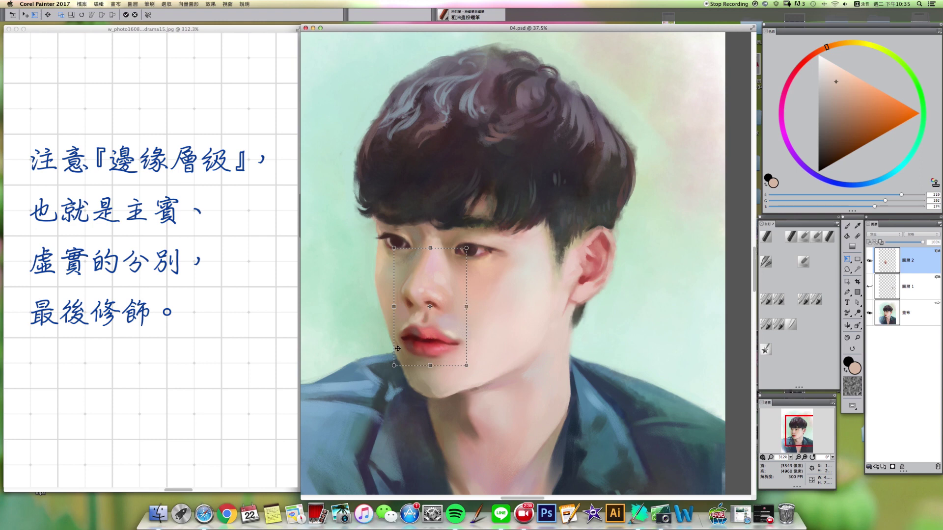
pyautogui.moveTo(394, 307); pyautogui.dragTo(395, 306)
pyautogui.press('Return')
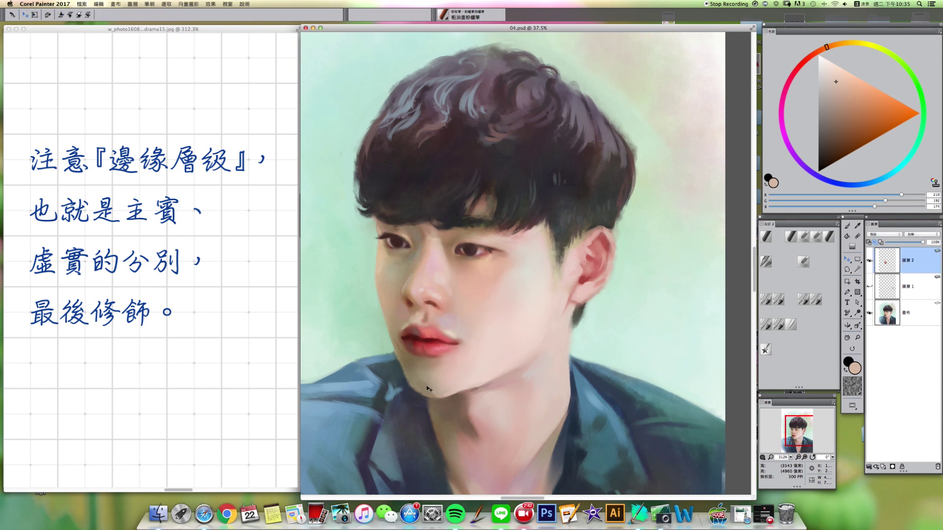
pyautogui.click(869, 466)
pyautogui.click(878, 494)
# - Outline the narrow strip of far cheek along the side of the nose with a freehand selection and feather it
pyautogui.click(848, 270)
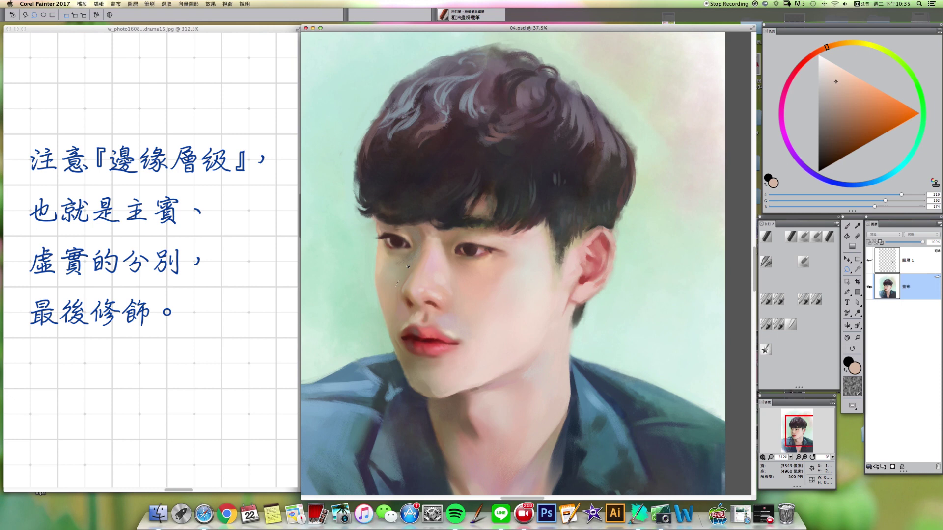
pyautogui.moveTo(416, 294); pyautogui.dragTo(421, 307)
pyautogui.rightClick(406, 293)
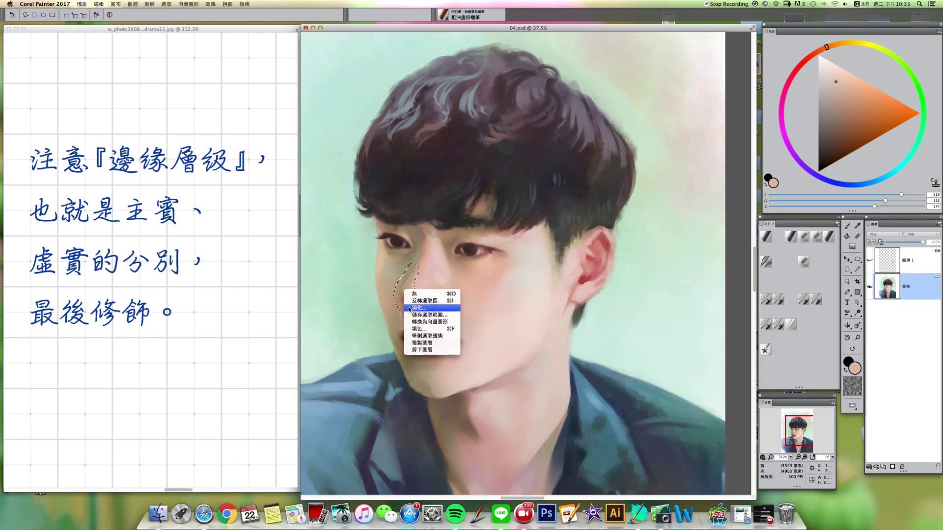
pyautogui.click(427, 307)
pyautogui.click(479, 152)
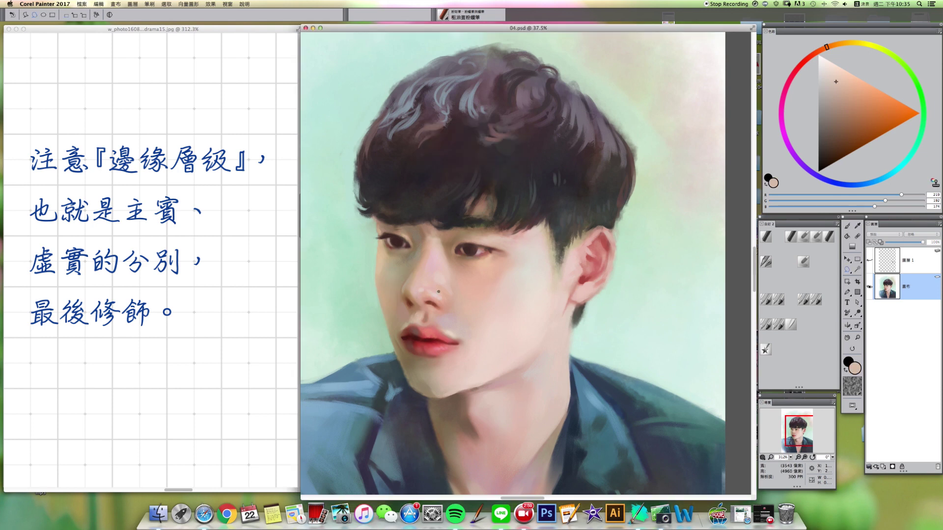
# - Copy the feathered strip beside the nose onto a new layer and drop it onto the canvas
pyautogui.press('super+c')
pyautogui.press('super+v')
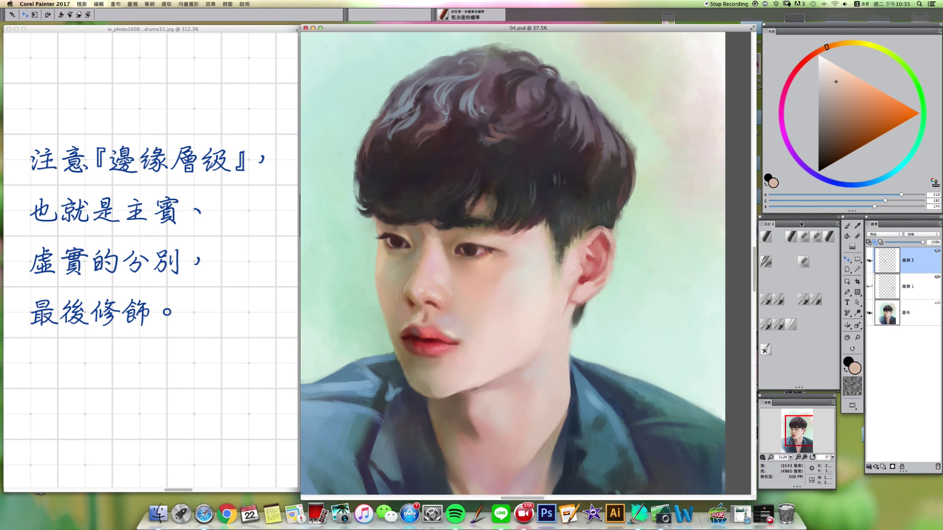
pyautogui.click(869, 467)
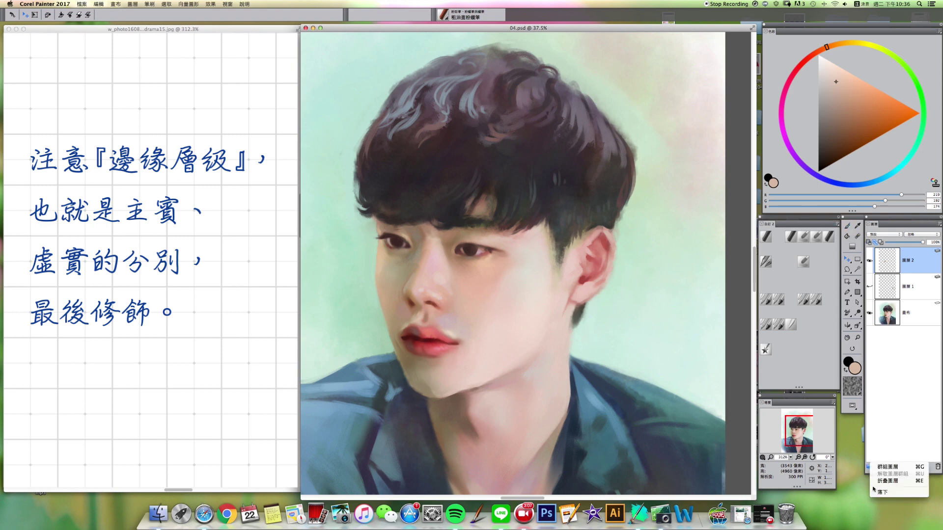
pyautogui.click(874, 489)
# - Blend the far cheek beside the nose with the Just Add Water blender at an enlarged brush size
pyautogui.click(790, 326)
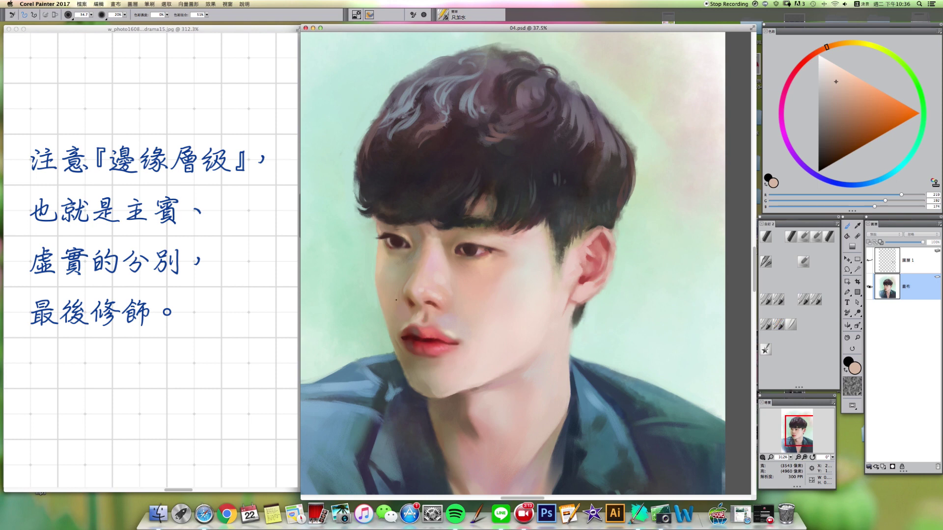
pyautogui.press(']')
pyautogui.press(']')
# - Repaint the background and collar edge beside the far cheek and jaw with the oil pastel brush, using sampled light green and dark teal
pyautogui.click(792, 246)
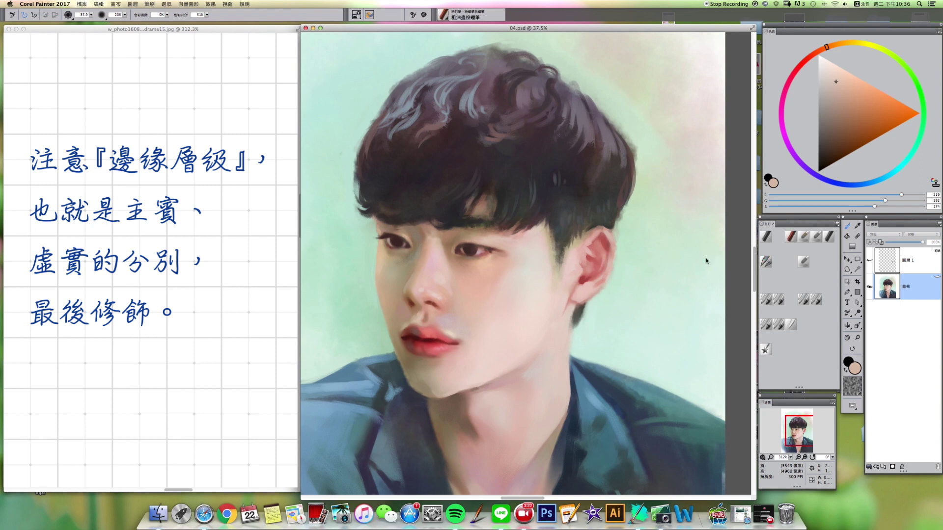
pyautogui.keyDown('alt'); pyautogui.click(383, 330); pyautogui.keyUp('alt')
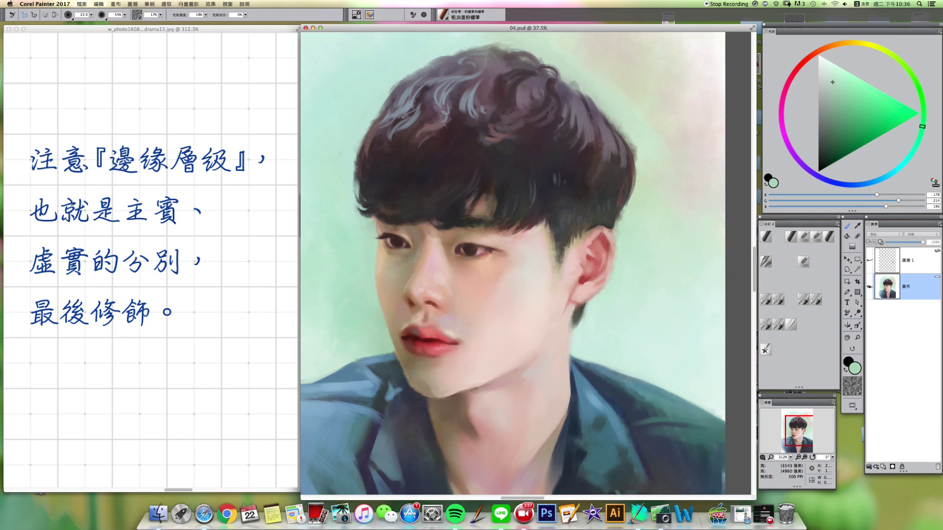
pyautogui.keyDown('alt'); pyautogui.click(399, 366); pyautogui.keyUp('alt')
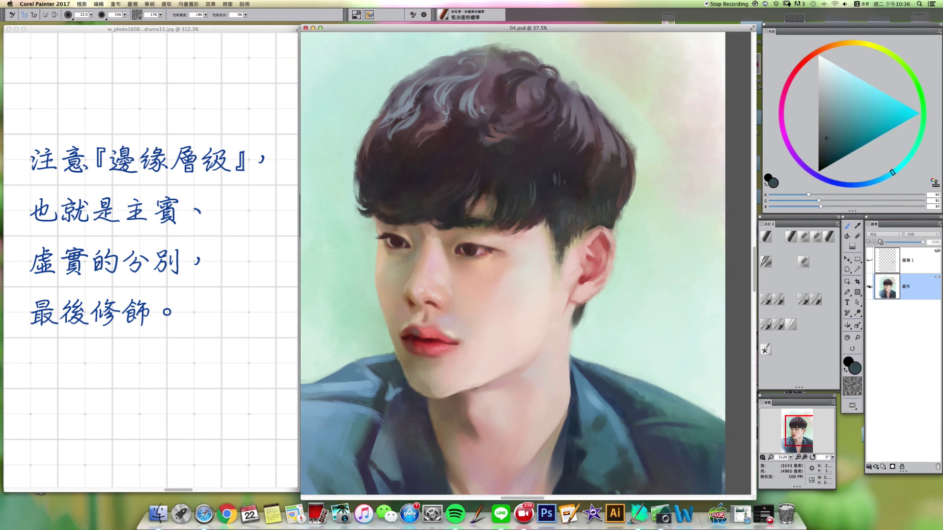
pyautogui.moveTo(369, 364); pyautogui.dragTo(384, 361)
pyautogui.keyDown('alt'); pyautogui.click(385, 345); pyautogui.keyUp('alt')
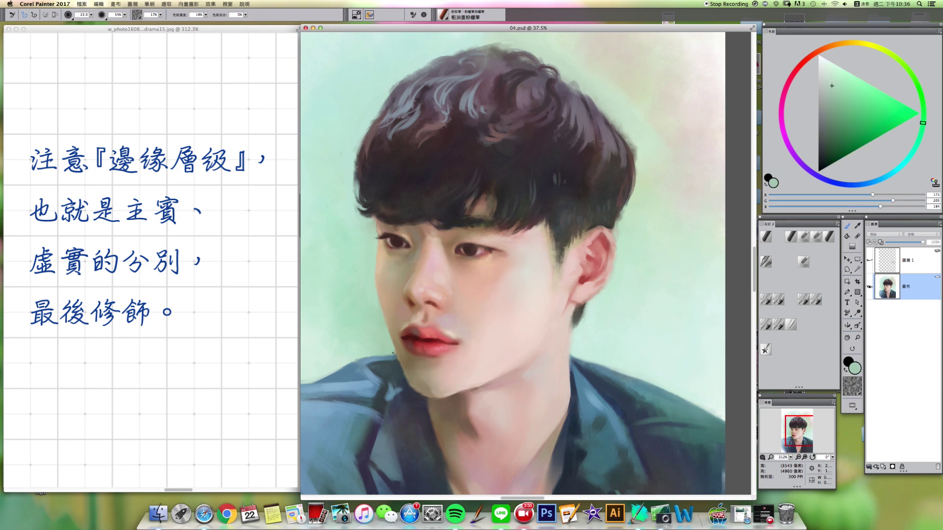
pyautogui.keyDown('alt'); pyautogui.click(396, 346); pyautogui.keyUp('alt')
pyautogui.keyDown('alt'); pyautogui.click(396, 358); pyautogui.keyUp('alt')
pyautogui.keyDown('alt'); pyautogui.click(400, 360); pyautogui.keyUp('alt')
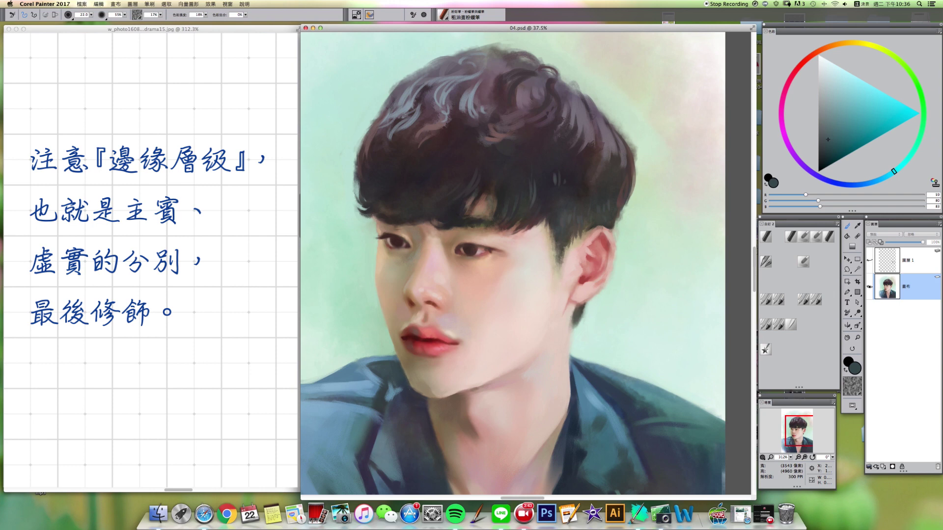
# - Retouch the jaw edge under the chin with the oil pastel brush, using sampled dark, tan and light skin tones
pyautogui.keyDown('alt'); pyautogui.click(415, 392); pyautogui.keyUp('alt')
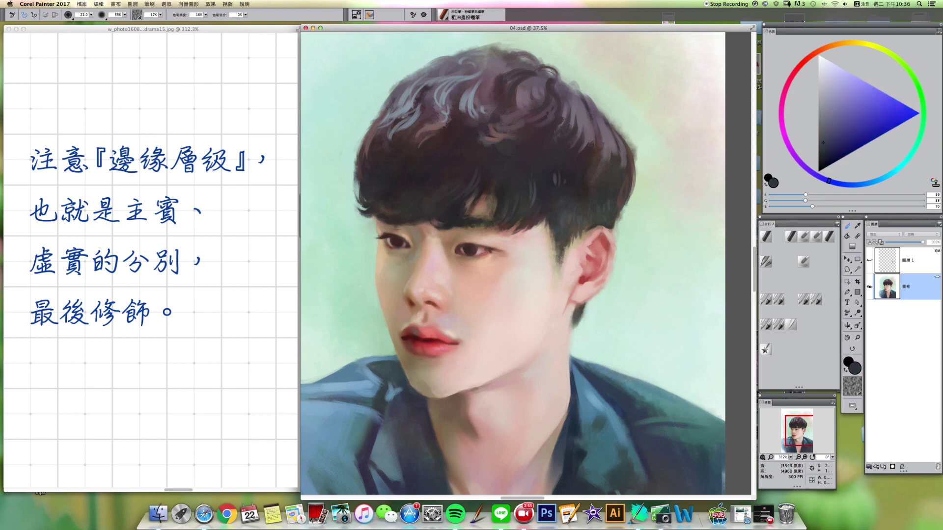
pyautogui.keyDown('alt'); pyautogui.click(414, 387); pyautogui.keyUp('alt')
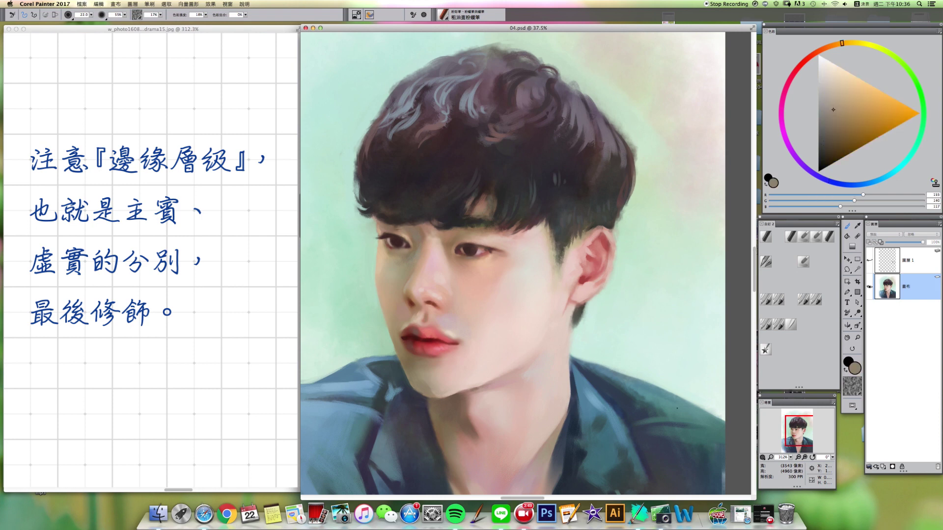
pyautogui.keyDown('alt'); pyautogui.click(463, 388); pyautogui.keyUp('alt')
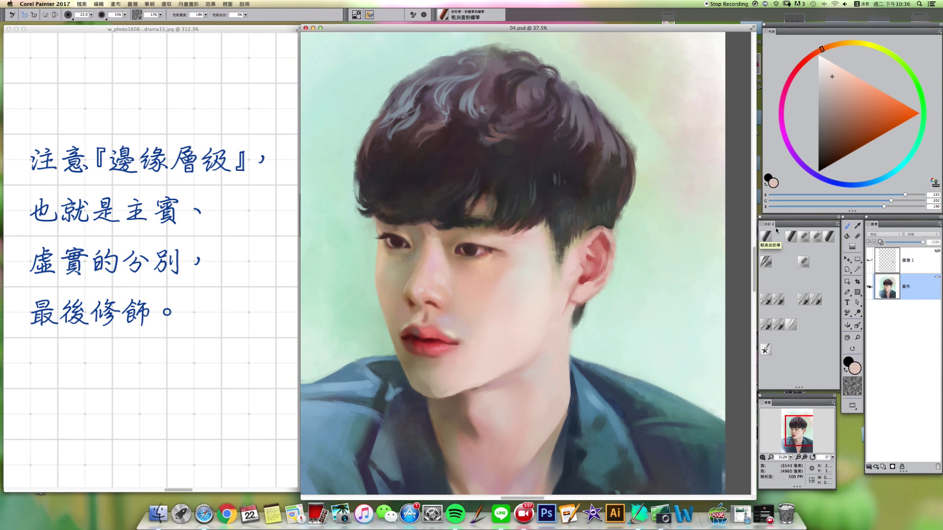
# - Soften the skin between the nose and the far side of the upper lip with the Just Add Water blender
pyautogui.click(847, 270)
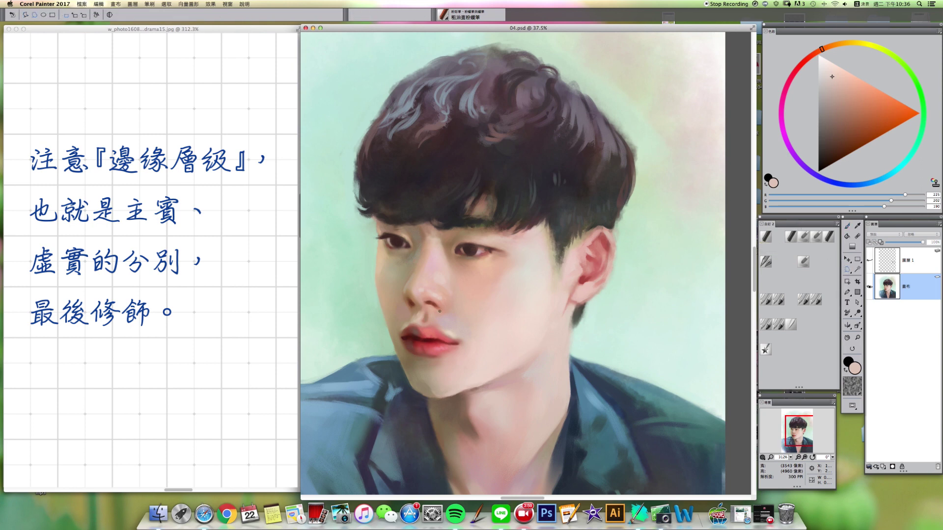
pyautogui.click(791, 324)
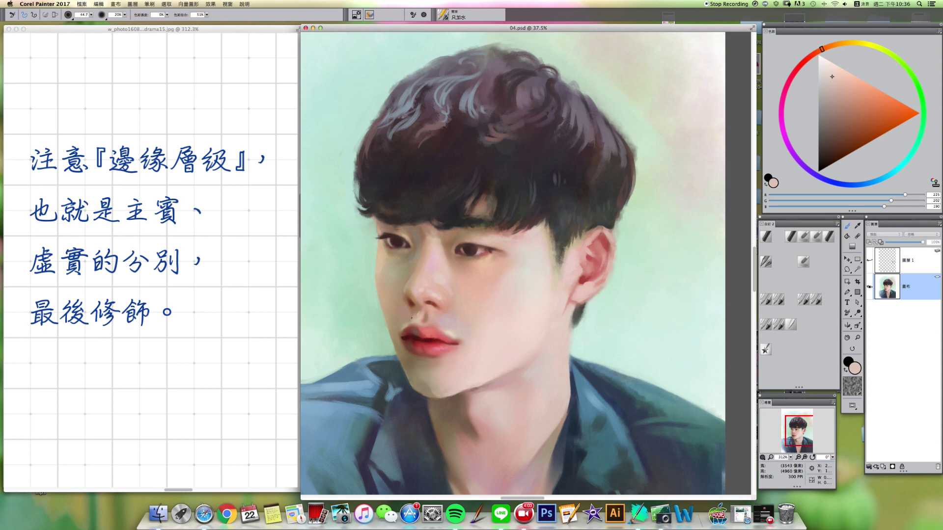
pyautogui.moveTo(419, 310); pyautogui.dragTo(407, 318)
# - Paint a sampled tan tone at the far corner of the upper lip in oil pastel, blending the surrounding skin with Just Add Water
pyautogui.click(790, 237)
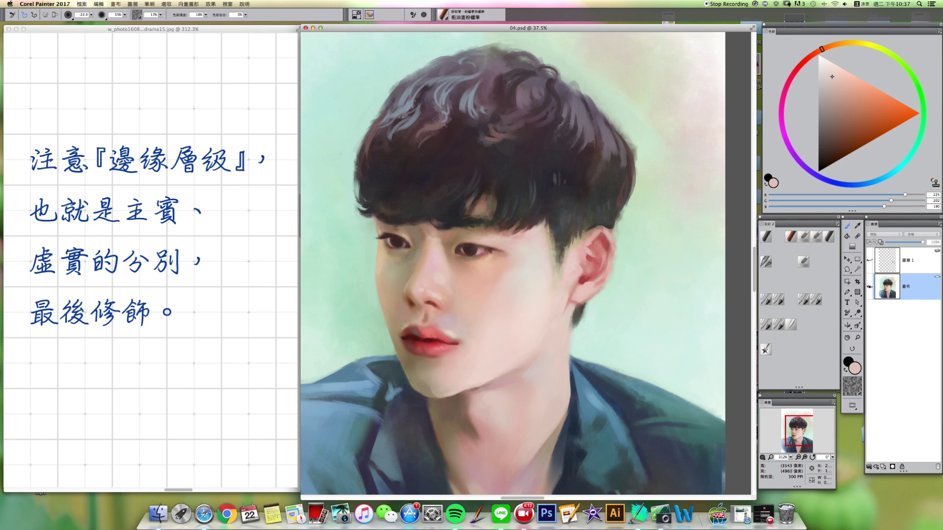
pyautogui.keyDown('alt'); pyautogui.click(407, 328); pyautogui.keyUp('alt')
pyautogui.keyDown('alt'); pyautogui.click(407, 328); pyautogui.keyUp('alt')
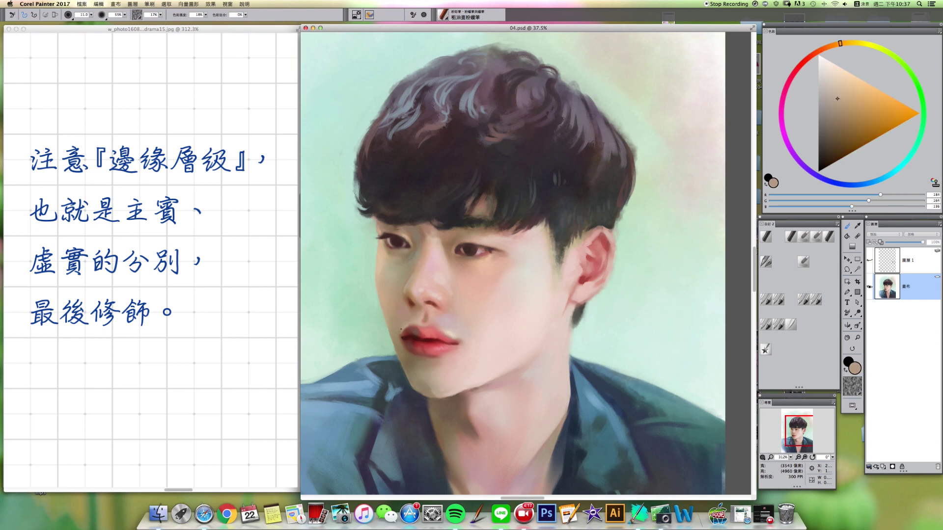
pyautogui.click(804, 302)
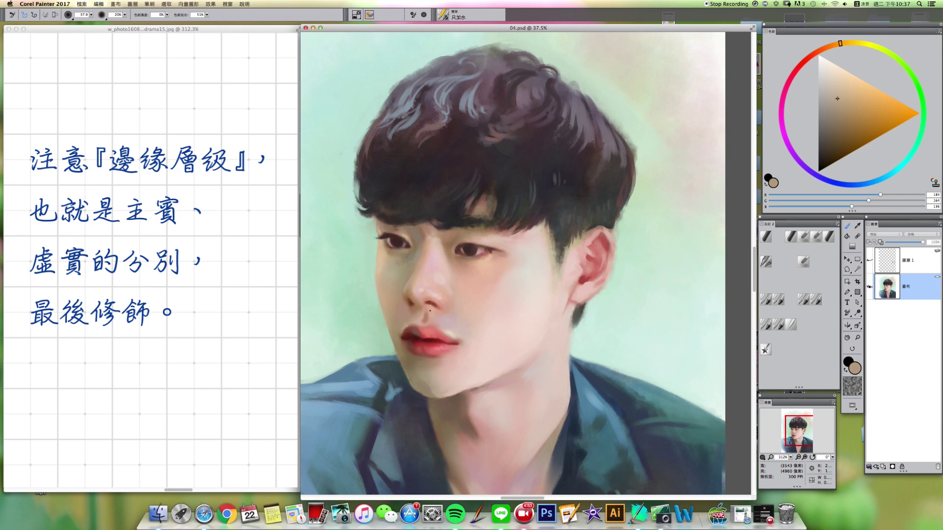
pyautogui.click(803, 236)
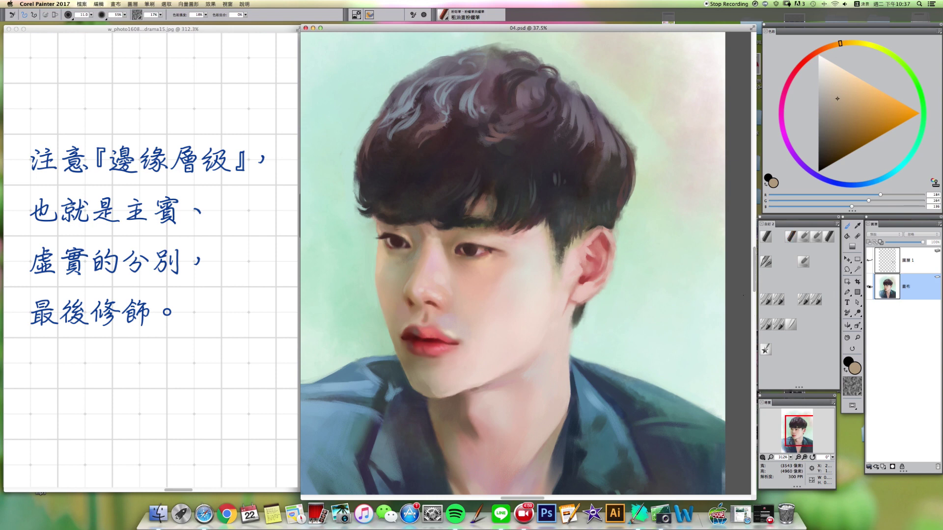
# - Refine the contour beside the far eye and the nose bridge with sampled background green and skin tones, and blend with Just Add Water
pyautogui.click(790, 325)
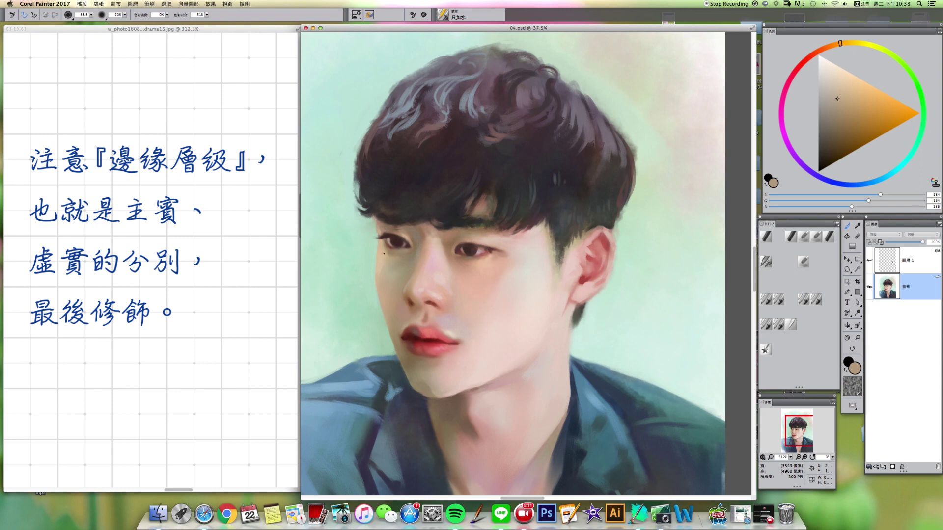
pyautogui.click(787, 239)
pyautogui.keyDown('alt'); pyautogui.click(371, 254); pyautogui.keyUp('alt')
pyautogui.keyDown('alt'); pyautogui.click(370, 254); pyautogui.keyUp('alt')
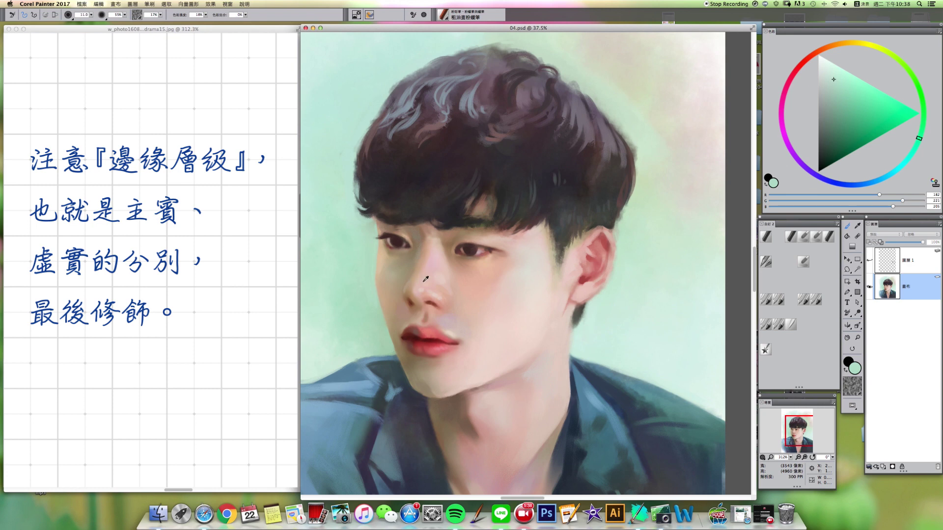
pyautogui.keyDown('alt'); pyautogui.click(420, 280); pyautogui.keyUp('alt')
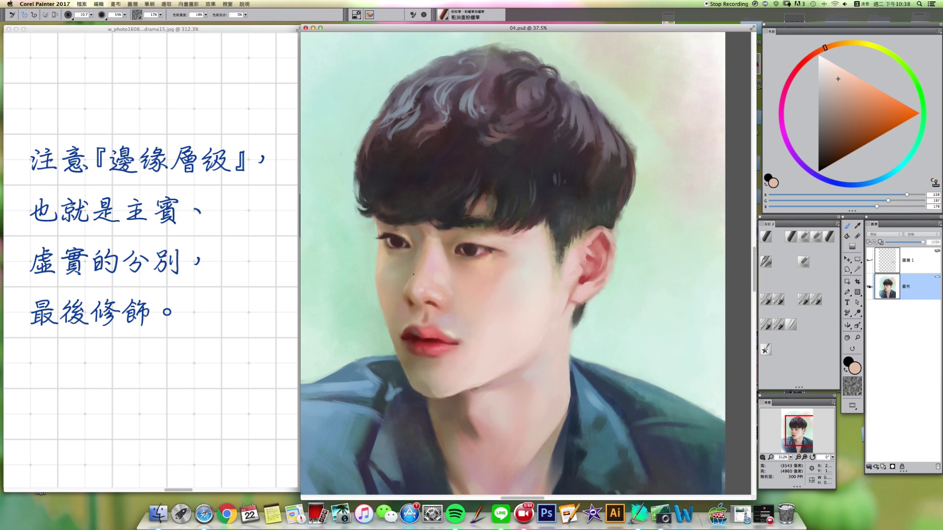
pyautogui.click(779, 325)
pyautogui.press('[')
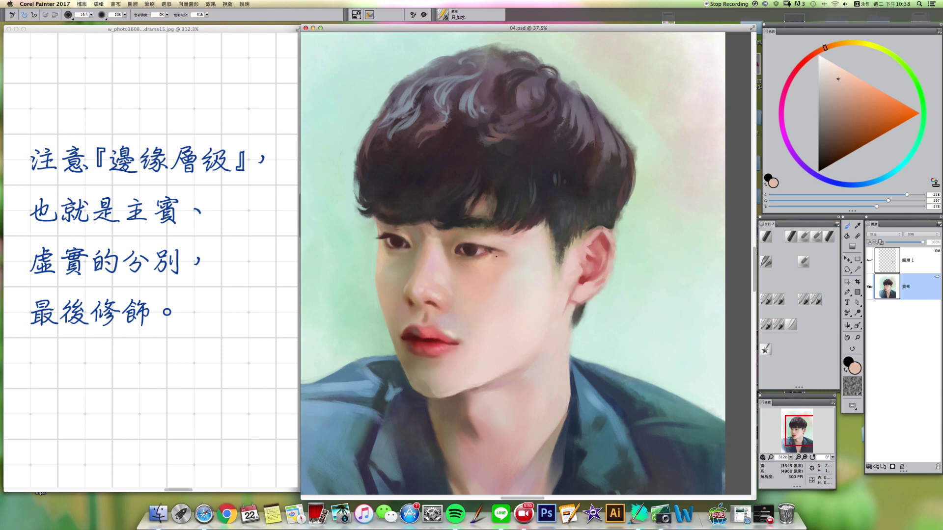
# - Refine the lids, lashes and irises of both eyes with the oil pastel brush, using sampled dark brown and dusty pink
pyautogui.keyDown('alt'); pyautogui.click(491, 252); pyautogui.keyUp('alt')
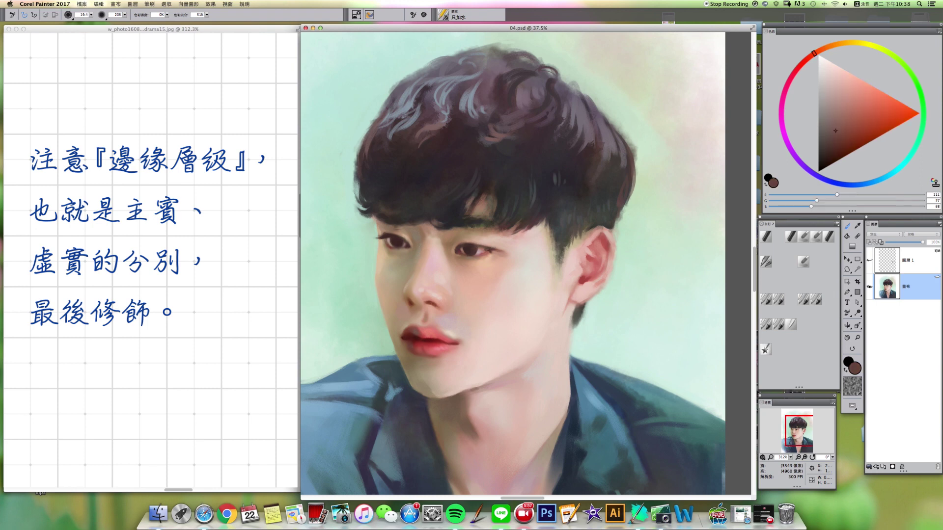
pyautogui.click(804, 260)
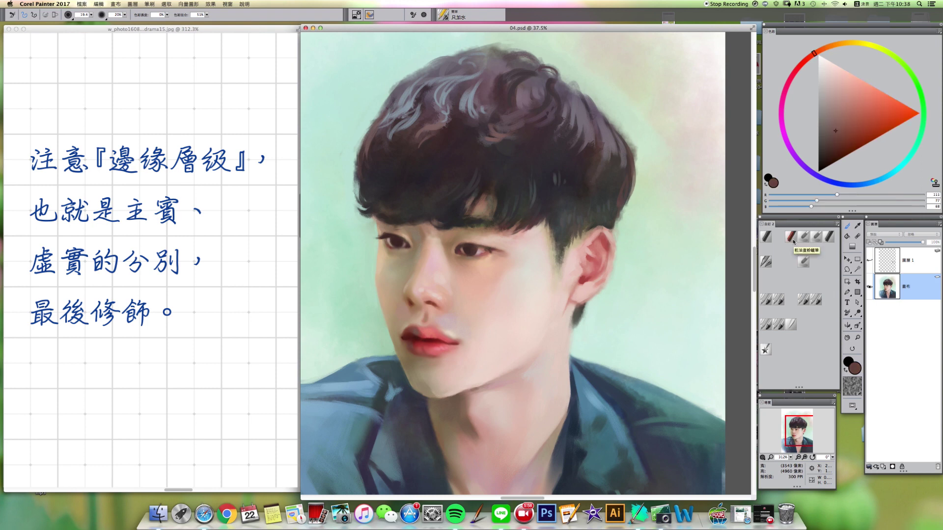
pyautogui.keyDown('alt'); pyautogui.click(492, 249); pyautogui.keyUp('alt')
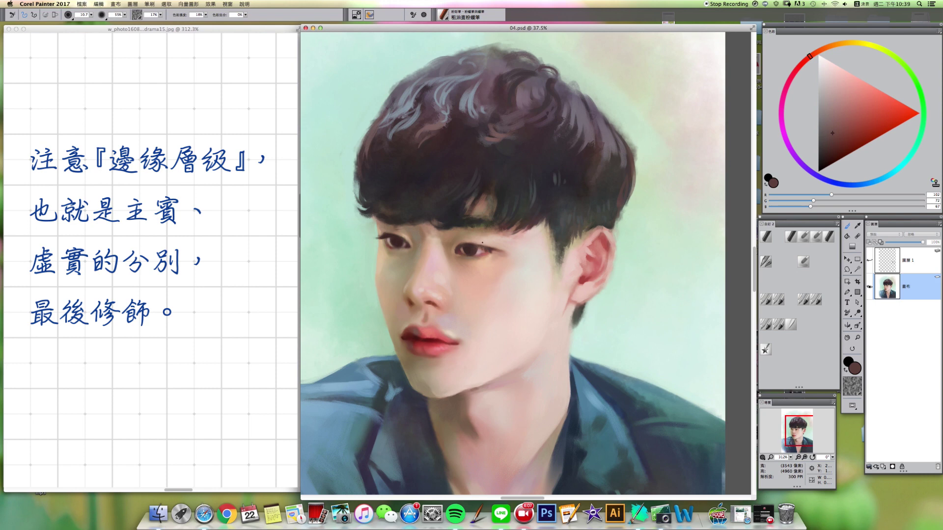
pyautogui.keyDown('alt'); pyautogui.click(485, 252); pyautogui.keyUp('alt')
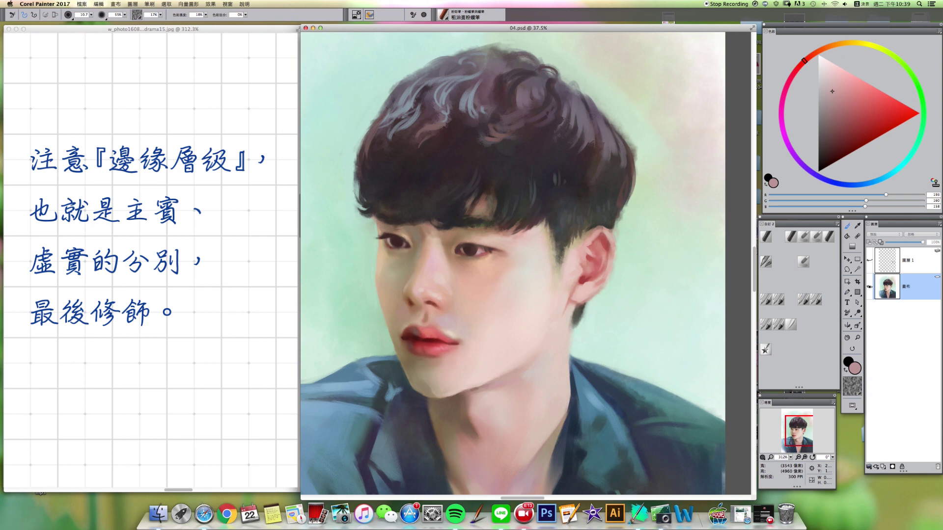
pyautogui.keyDown('alt'); pyautogui.click(470, 246); pyautogui.keyUp('alt')
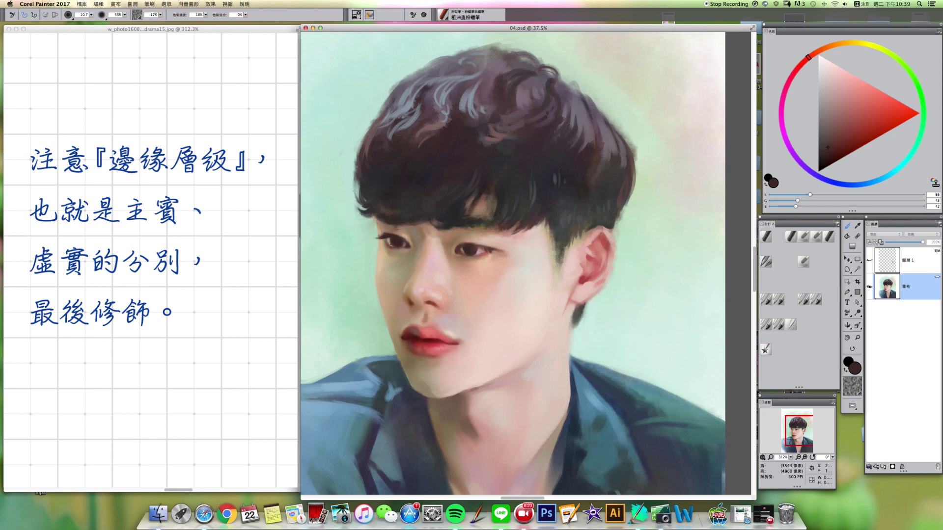
pyautogui.keyDown('alt'); pyautogui.click(396, 239); pyautogui.keyUp('alt')
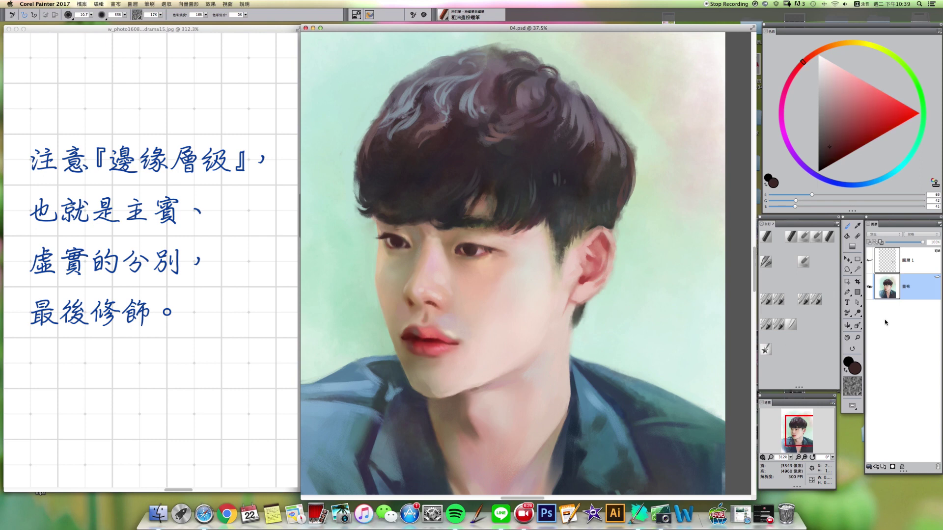
# - Add a layer with a non-default composite method, apply a pale yellow-green with the Digital Airbrush, and drop the layer onto the canvas
pyautogui.click(883, 467)
pyautogui.click(892, 234)
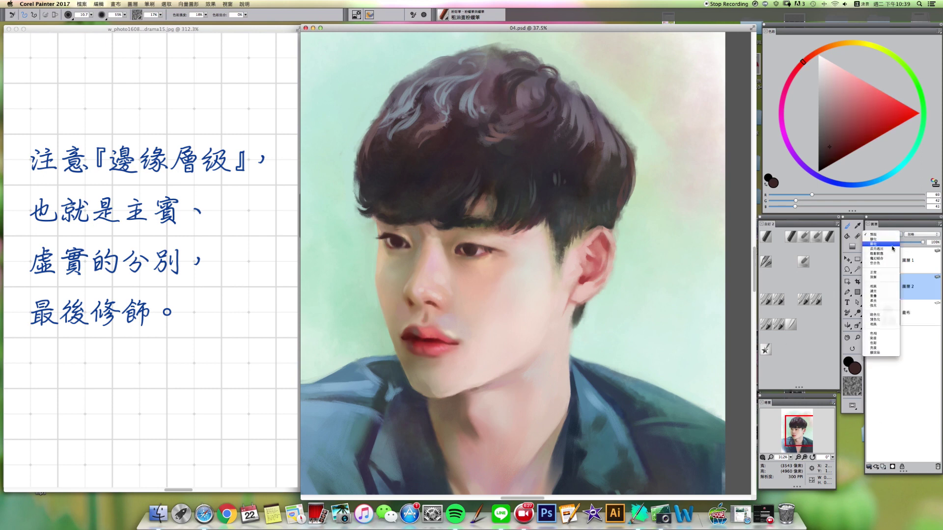
pyautogui.click(891, 256)
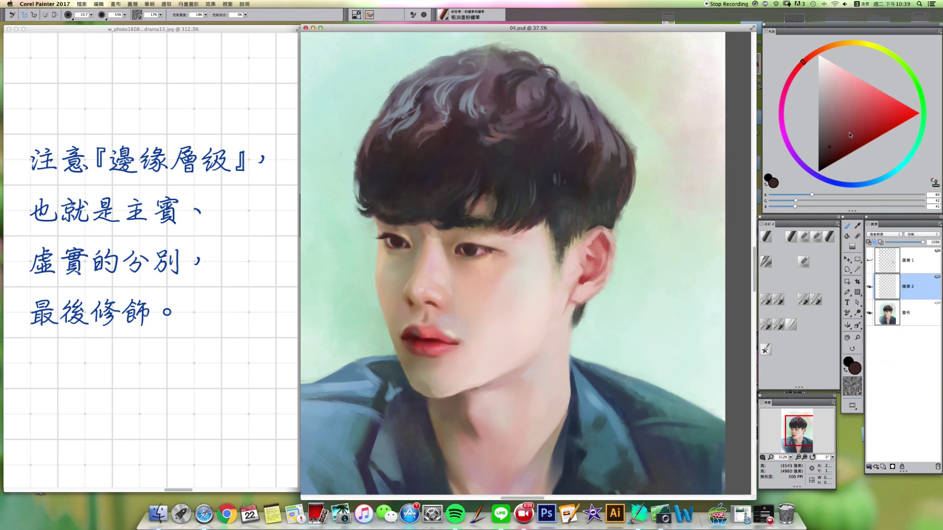
pyautogui.click(886, 50)
pyautogui.click(825, 70)
pyautogui.click(804, 300)
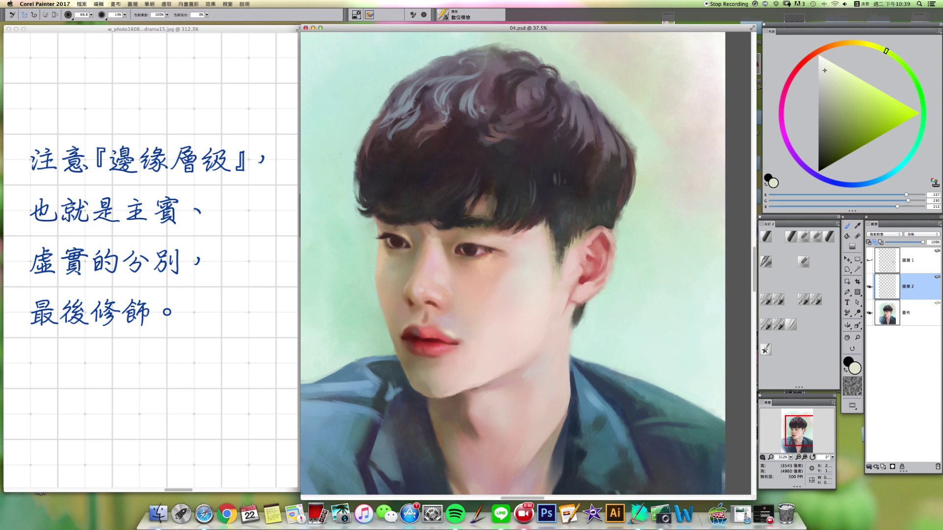
pyautogui.click(874, 471)
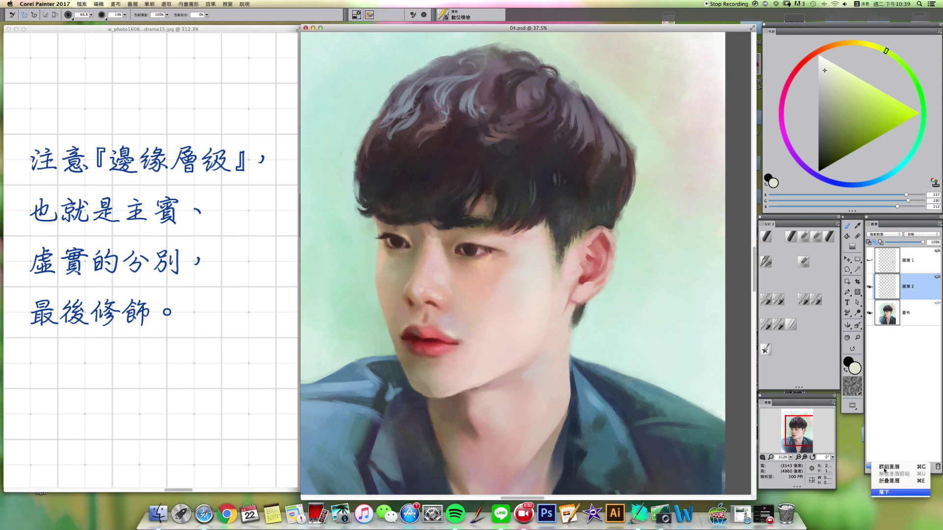
pyautogui.click(899, 495)
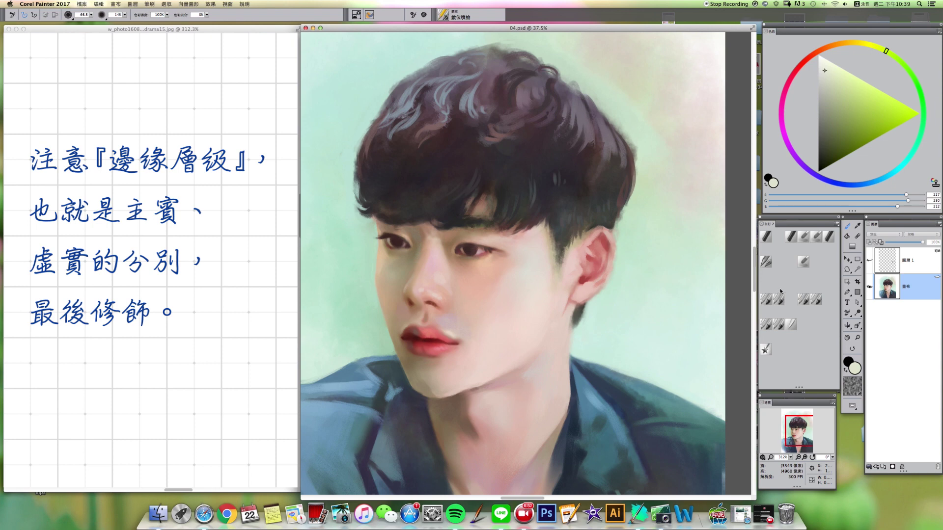
# - Rework the upper lip and its far corner with Just Add Water and the oil pastel brush, using deep red and muted crimson
pyautogui.click(778, 324)
pyautogui.click(792, 237)
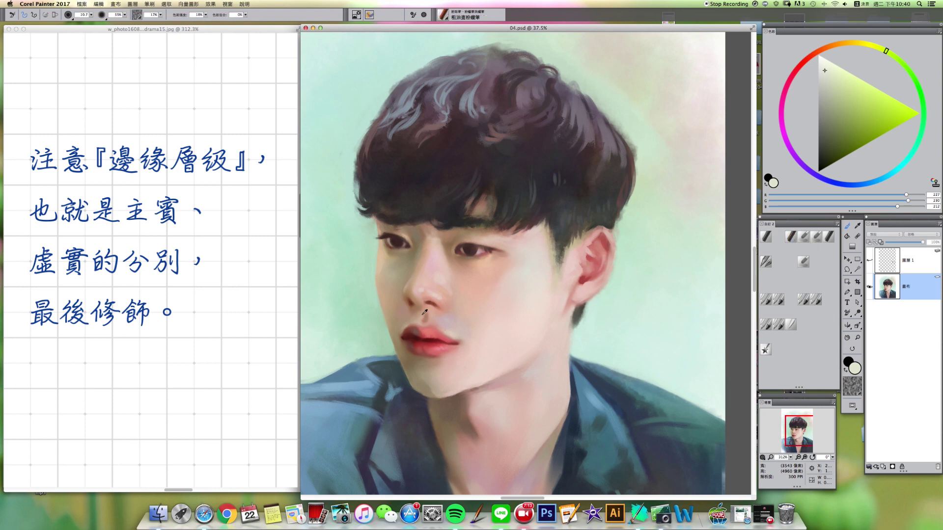
pyautogui.keyDown('alt'); pyautogui.click(419, 336); pyautogui.keyUp('alt')
pyautogui.click(839, 155)
pyautogui.moveTo(414, 329); pyautogui.dragTo(416, 325)
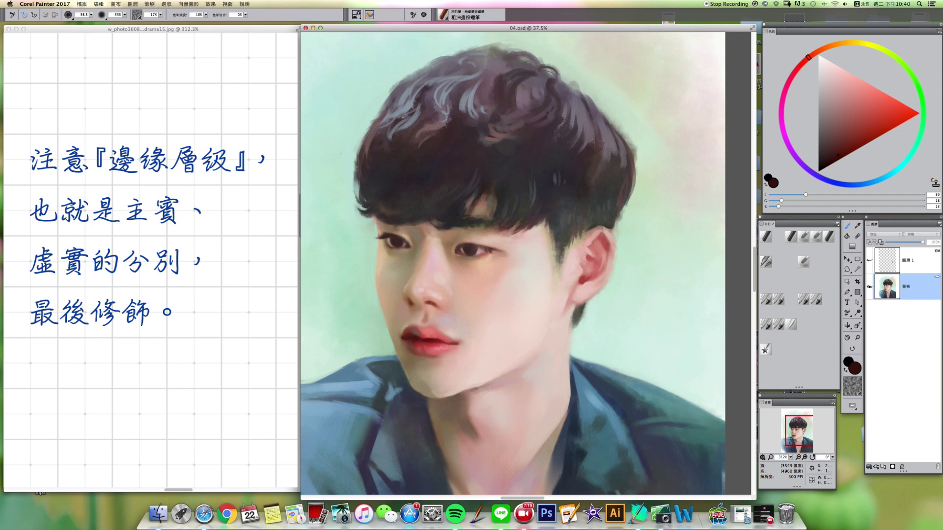
pyautogui.keyDown('alt'); pyautogui.click(412, 339); pyautogui.keyUp('alt')
pyautogui.click(796, 71)
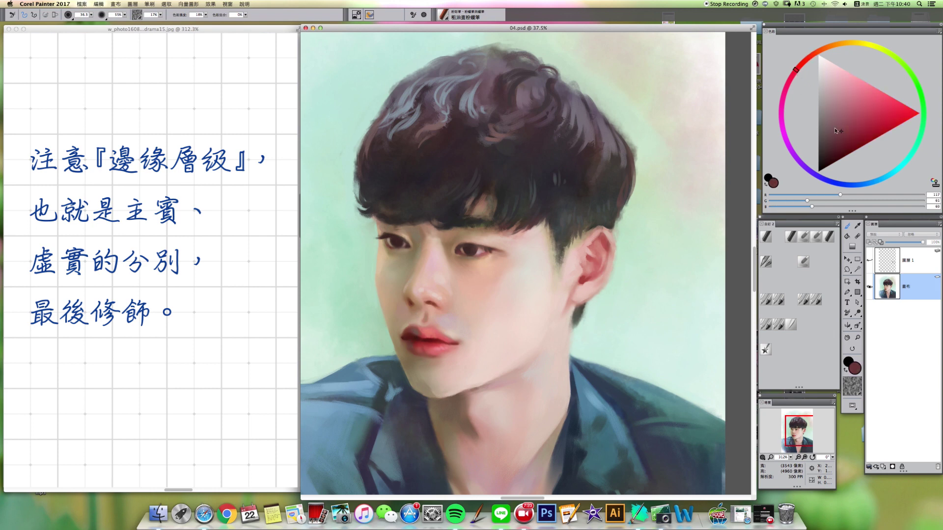
pyautogui.moveTo(837, 133); pyautogui.dragTo(827, 119)
pyautogui.moveTo(411, 338); pyautogui.dragTo(414, 343)
pyautogui.press(']')
# - Refine the lower lip and the near part of the mouth line in oil pastel with sampled soft red and deep red tones
pyautogui.keyDown('alt'); pyautogui.click(422, 348); pyautogui.keyUp('alt')
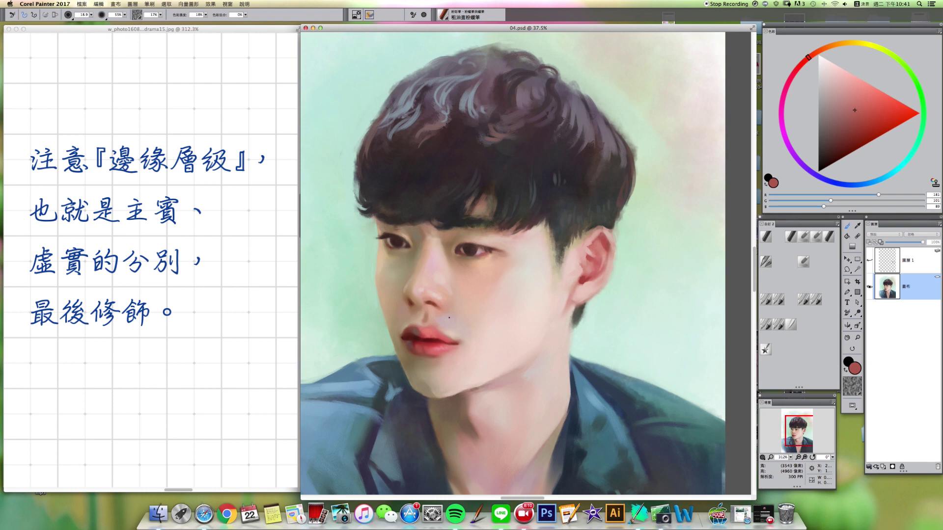
pyautogui.keyDown('alt'); pyautogui.click(442, 336); pyautogui.keyUp('alt')
pyautogui.click(860, 99)
pyautogui.press(']')
pyautogui.keyDown('alt'); pyautogui.click(436, 338); pyautogui.keyUp('alt')
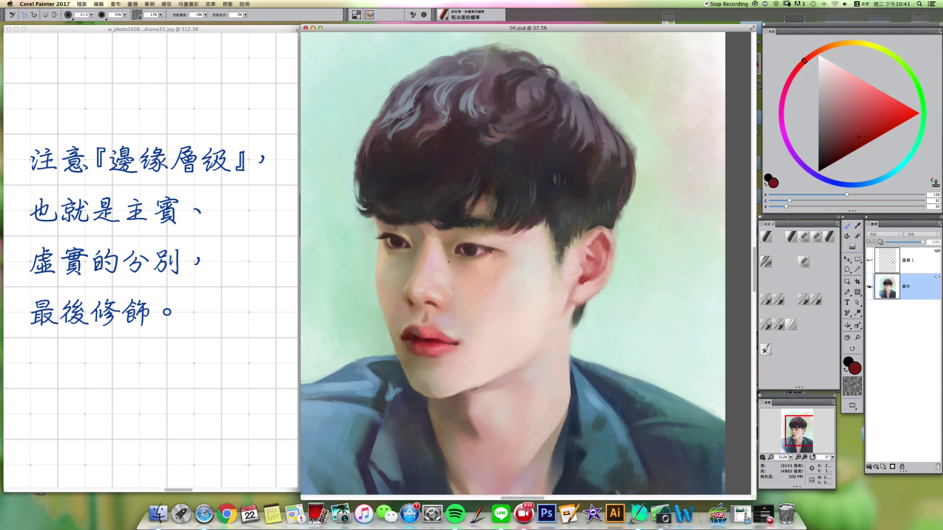
# - Cool the skin around the far corner of the mouth with muted grey-green in oil pastel
pyautogui.press('[')
pyautogui.keyDown('alt'); pyautogui.click(407, 351); pyautogui.keyUp('alt')
pyautogui.click(920, 133)
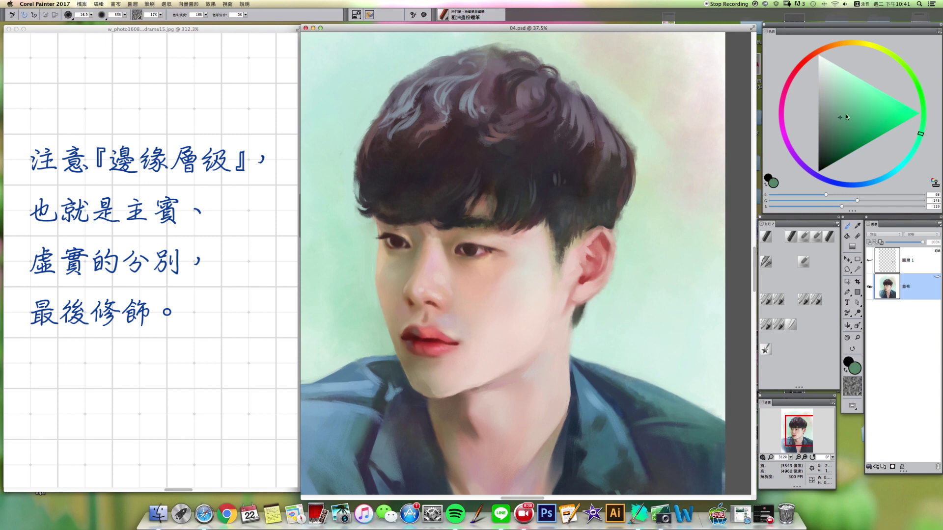
pyautogui.moveTo(837, 116); pyautogui.dragTo(823, 112)
pyautogui.press(']')
pyautogui.click(823, 91)
# - Refine the far cheek contour with sampled tan and greyish beige in oil pastel, and blend the skin with Just Add Water
pyautogui.keyDown('alt'); pyautogui.click(394, 312); pyautogui.keyUp('alt')
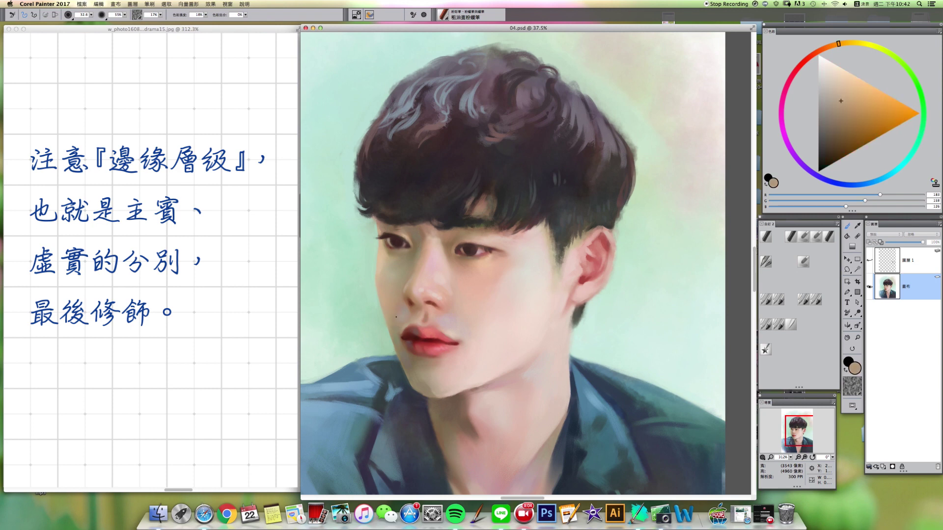
pyautogui.keyDown('alt'); pyautogui.click(393, 330); pyautogui.keyUp('alt')
pyautogui.keyDown('alt'); pyautogui.click(388, 342); pyautogui.keyUp('alt')
pyautogui.click(779, 324)
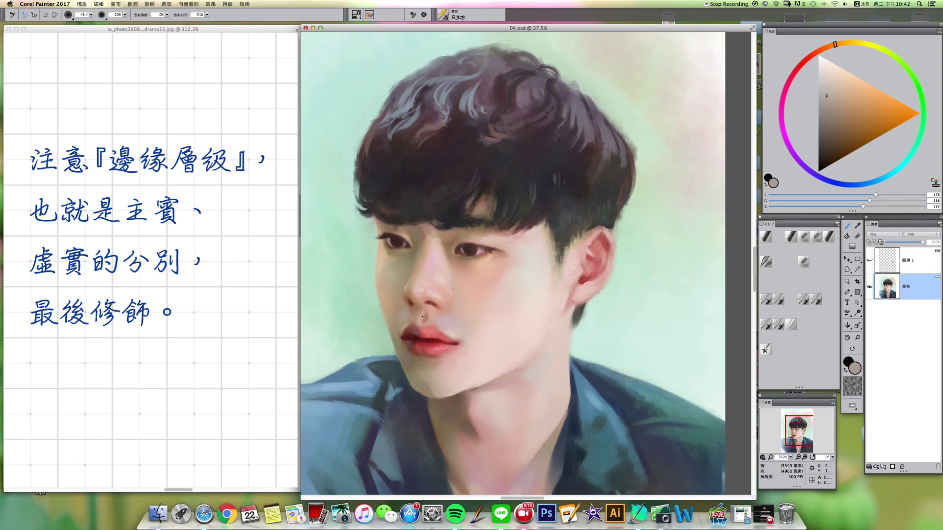
# - Rework the skin and lip edge under the nose in oil pastel with sampled peach, brown and a neutral grey-green
pyautogui.click(791, 238)
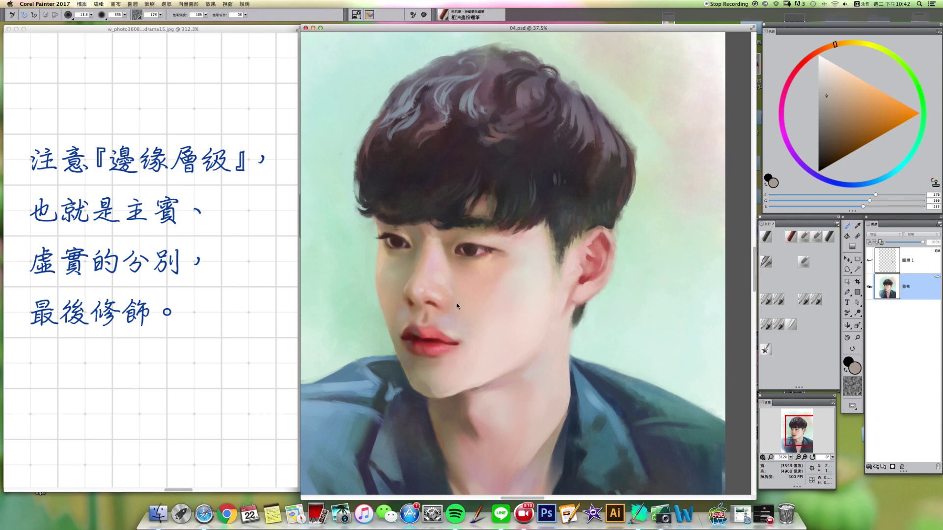
pyautogui.keyDown('alt'); pyautogui.click(421, 323); pyautogui.keyUp('alt')
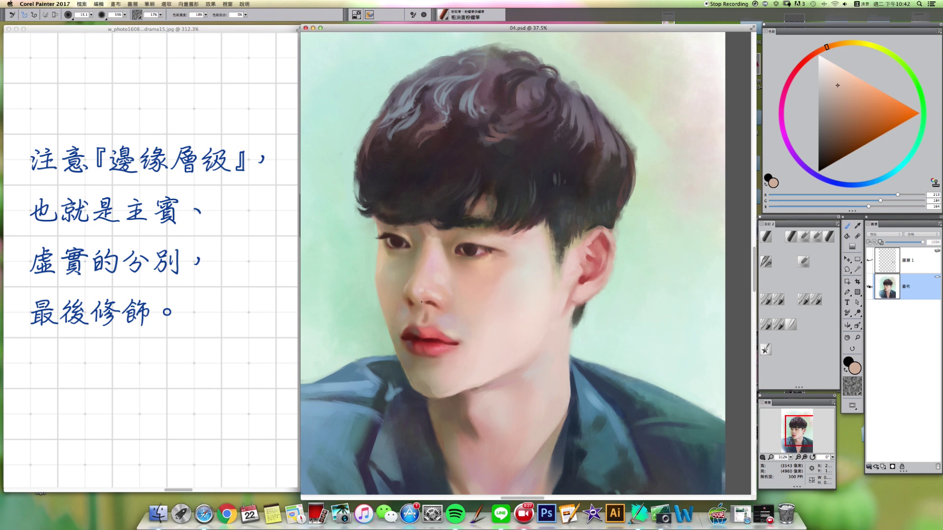
pyautogui.keyDown('alt'); pyautogui.click(415, 324); pyautogui.keyUp('alt')
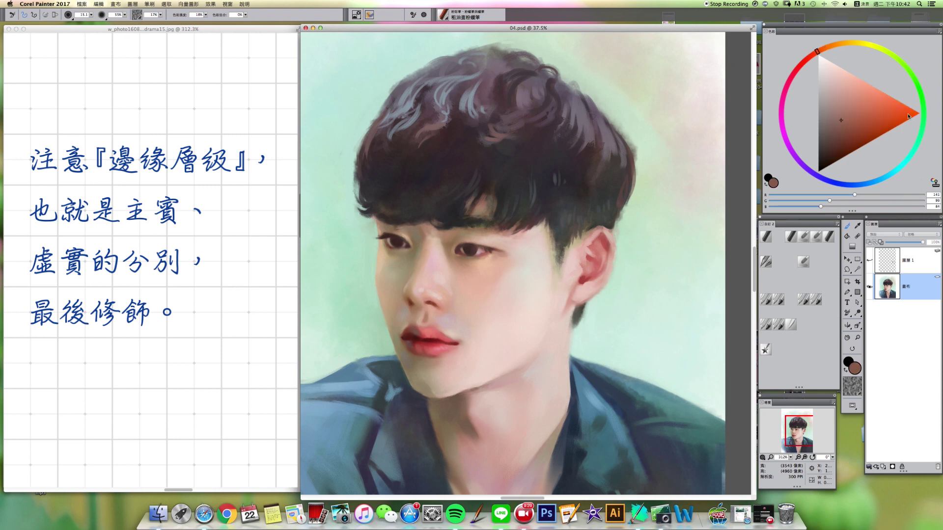
pyautogui.click(914, 148)
pyautogui.moveTo(832, 117); pyautogui.dragTo(822, 111)
pyautogui.moveTo(413, 325); pyautogui.dragTo(416, 328)
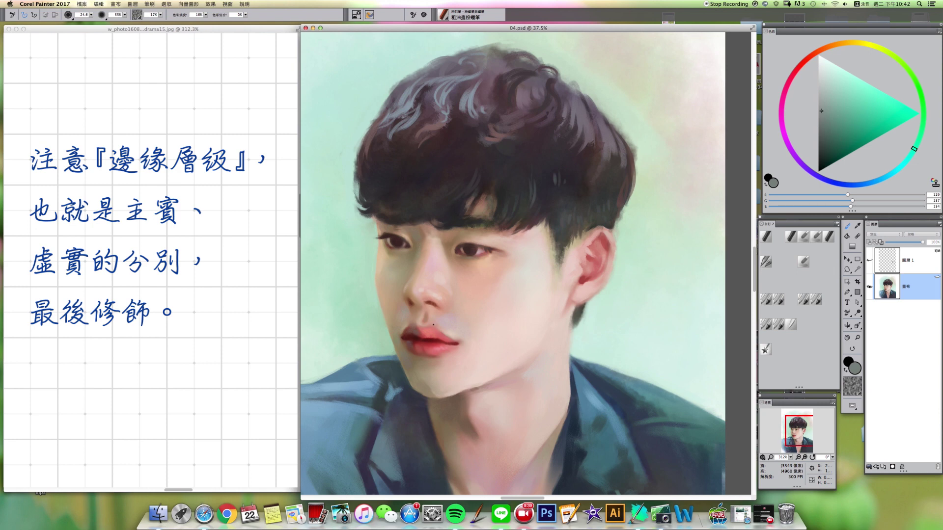
# - Refine the mouth line and the near part of the lower lip with sampled red and a light pink in oil pastel
pyautogui.keyDown('alt'); pyautogui.click(425, 336); pyautogui.keyUp('alt')
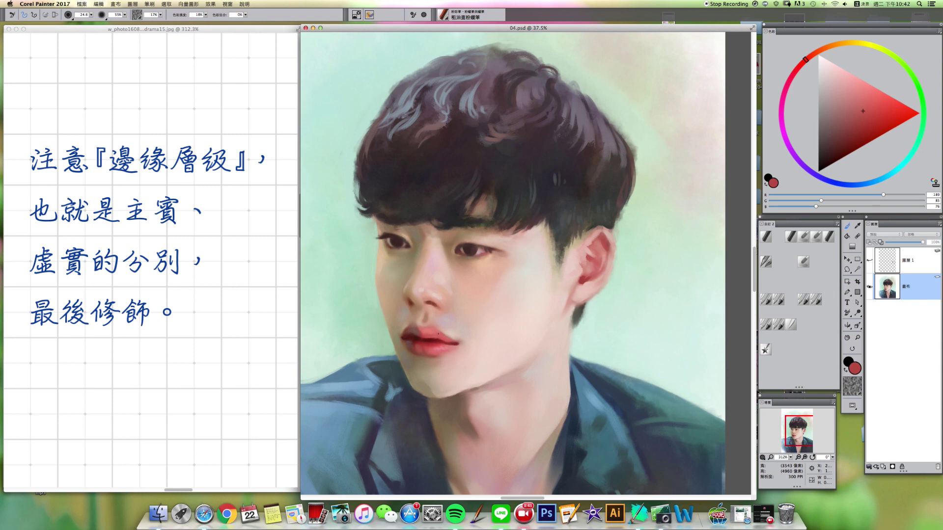
pyautogui.press('[')
pyautogui.keyDown('alt'); pyautogui.click(441, 348); pyautogui.keyUp('alt')
pyautogui.click(847, 79)
pyautogui.click(845, 78)
pyautogui.press('[')
pyautogui.press('[')
pyautogui.press('[')
pyautogui.click(812, 54)
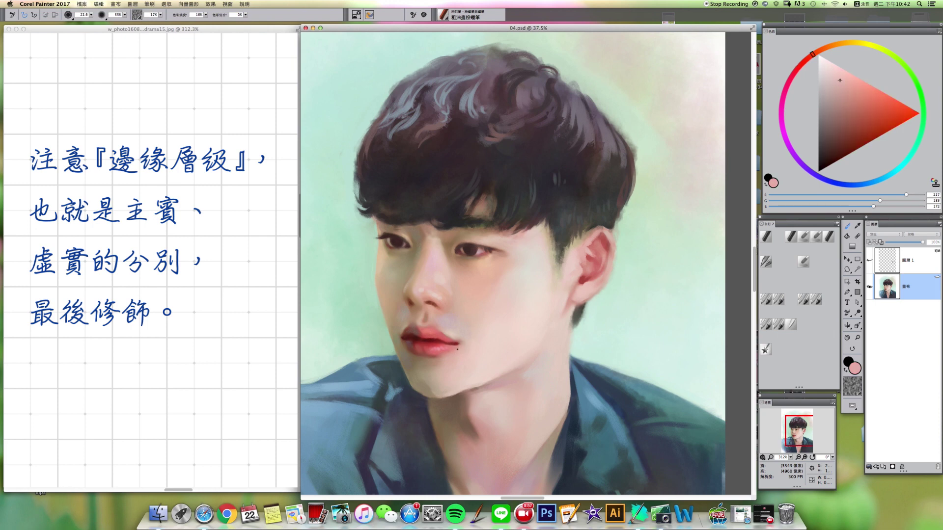
pyautogui.click(840, 77)
# - Smooth the skin between the nose and the near mouth corner with a larger oil pastel brush and sampled pale pinks
pyautogui.press(']')
pyautogui.keyDown('alt'); pyautogui.click(462, 320); pyautogui.keyUp('alt')
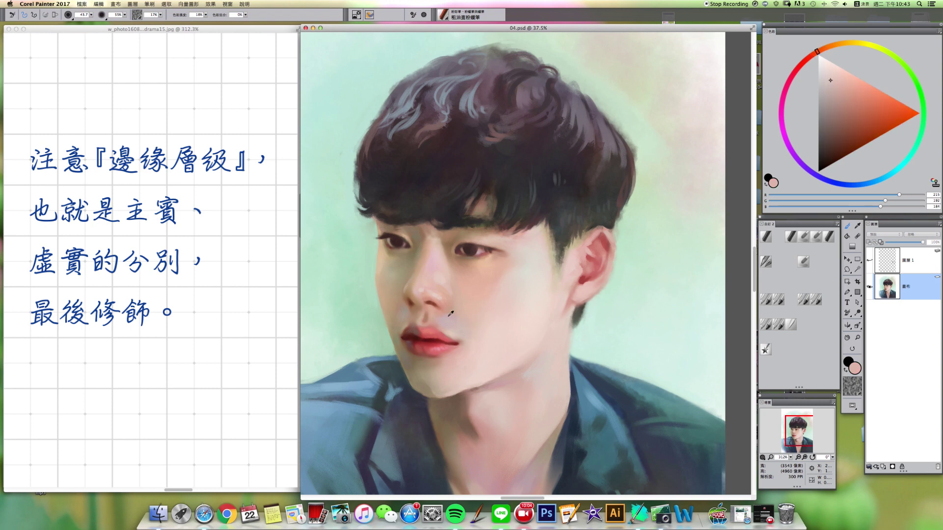
pyautogui.keyDown('alt'); pyautogui.click(441, 315); pyautogui.keyUp('alt')
pyautogui.keyDown('alt'); pyautogui.click(453, 325); pyautogui.keyUp('alt')
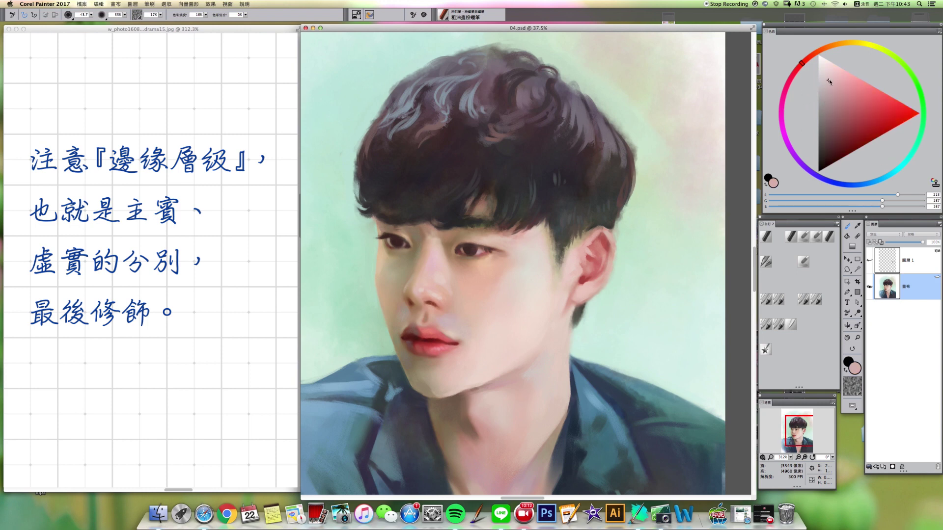
pyautogui.moveTo(829, 83); pyautogui.dragTo(829, 87)
pyautogui.keyDown('alt'); pyautogui.click(462, 314); pyautogui.keyUp('alt')
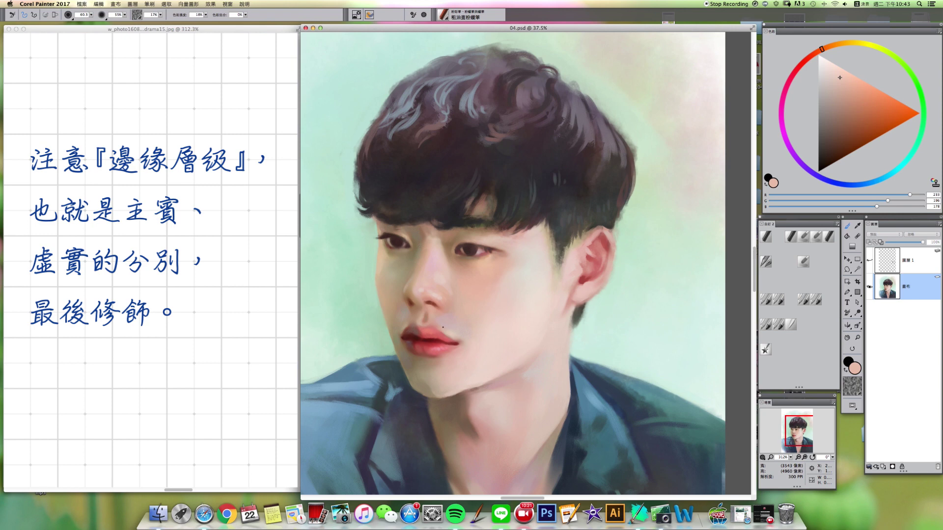
# - Soften the upper lip's top edge and the skin above it in oil pastel with a cool pink and sampled peach
pyautogui.moveTo(436, 318); pyautogui.dragTo(438, 322)
pyautogui.press('[')
pyautogui.press('[')
pyautogui.keyDown('alt'); pyautogui.click(431, 323); pyautogui.keyUp('alt')
pyautogui.press(']')
pyautogui.press(']')
pyautogui.press(']')
pyautogui.press(']')
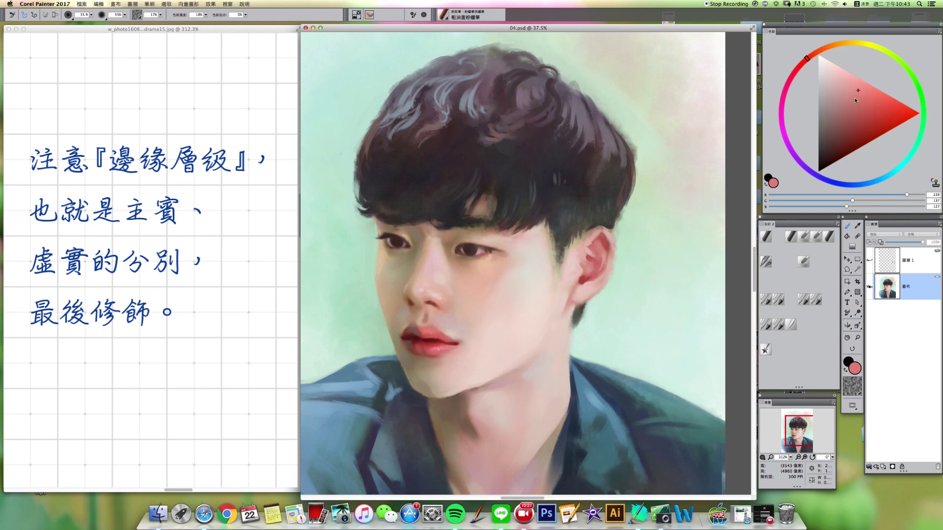
pyautogui.moveTo(811, 64); pyautogui.dragTo(804, 65)
pyautogui.moveTo(859, 91); pyautogui.dragTo(852, 83)
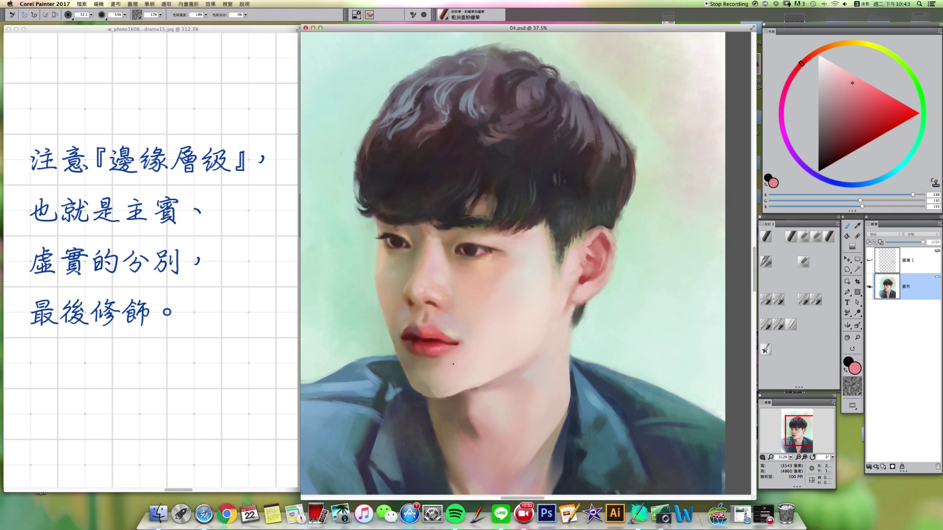
pyautogui.keyDown('alt'); pyautogui.click(446, 326); pyautogui.keyUp('alt')
pyautogui.press('[')
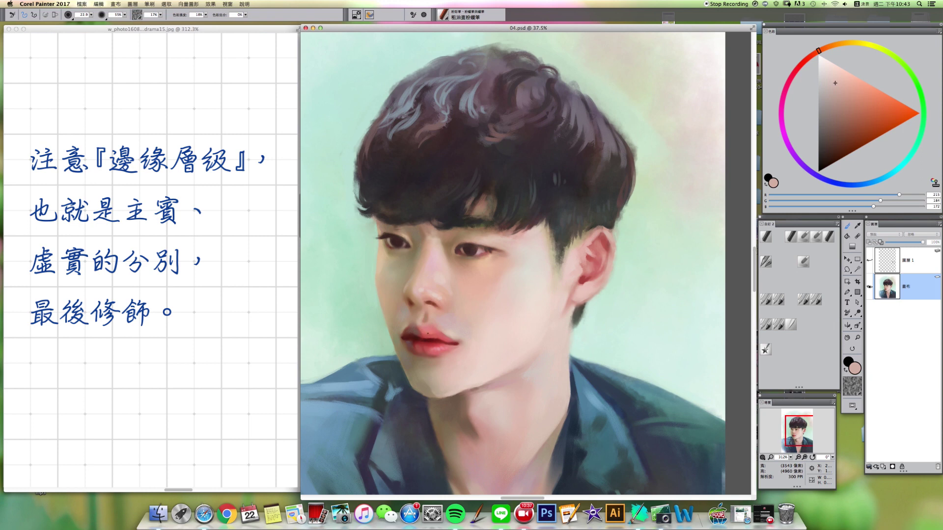
# - Touch up the mouth line with a smaller oil pastel brush in sampled deep red
pyautogui.press('[')
pyautogui.press('[')
pyautogui.keyDown('alt'); pyautogui.click(427, 340); pyautogui.keyUp('alt')
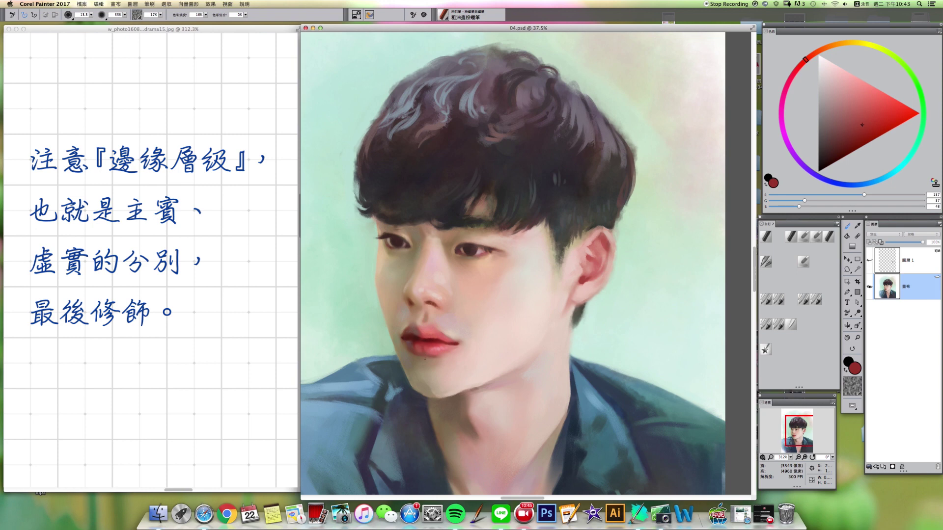
# - Shade the area below the lower lip and down the chin with pale neutral grey-green in oil pastel, enlarging the brush
pyautogui.press(']')
pyautogui.press(']')
pyautogui.keyDown('alt'); pyautogui.click(429, 359); pyautogui.keyUp('alt')
pyautogui.moveTo(911, 162); pyautogui.dragTo(912, 151)
pyautogui.click(822, 109)
pyautogui.moveTo(822, 107); pyautogui.dragTo(821, 104)
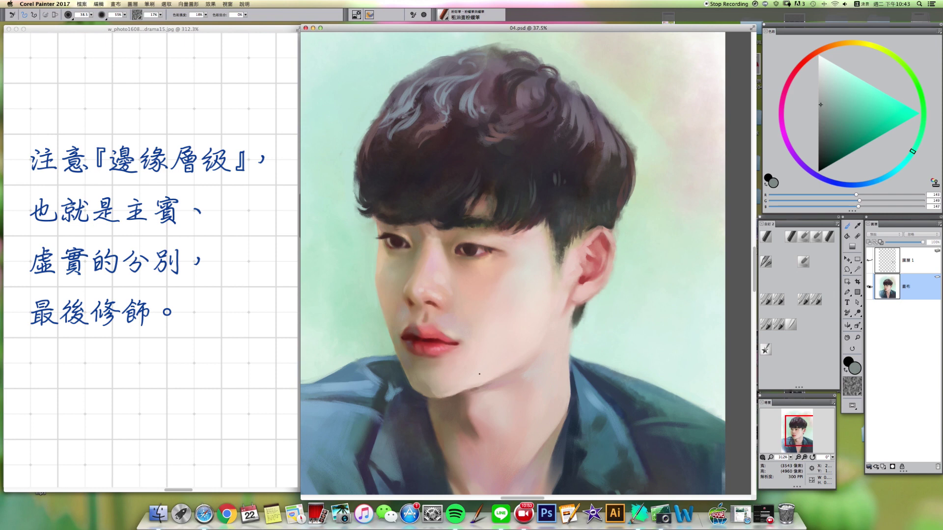
pyautogui.keyDown('alt'); pyautogui.keyDown('super'); pyautogui.moveTo(423, 362); pyautogui.dragTo(430, 356); pyautogui.keyUp('super'); pyautogui.keyUp('alt')
pyautogui.click(822, 96)
pyautogui.keyDown('alt'); pyautogui.keyDown('super'); pyautogui.moveTo(436, 361); pyautogui.dragTo(439, 366); pyautogui.keyUp('super'); pyautogui.keyUp('alt')
pyautogui.press(']')
pyautogui.keyDown('alt'); pyautogui.keyDown('super'); pyautogui.moveTo(448, 375); pyautogui.dragTo(452, 382); pyautogui.keyUp('super'); pyautogui.keyUp('alt')
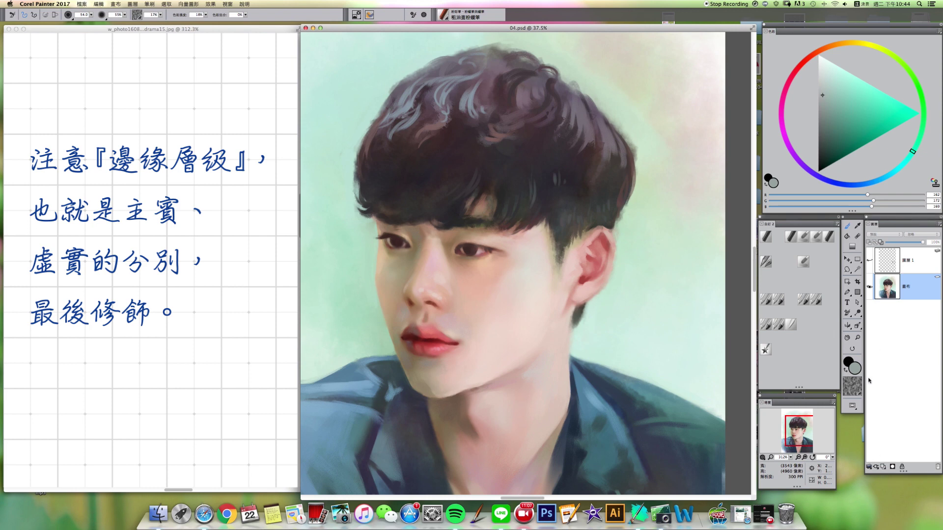
# - Add a layer above the canvas and set its composite method to Shadow Map
pyautogui.click(883, 467)
pyautogui.click(888, 235)
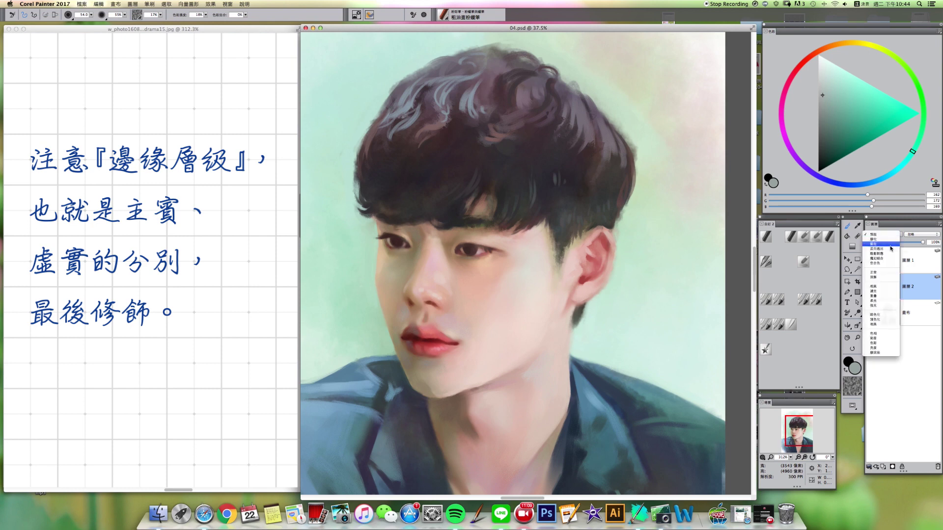
pyautogui.click(889, 253)
# - Glaze pale pink over the jaw, chin and near cheek with the Digital Airbrush, and drop the layer onto the canvas
pyautogui.click(817, 53)
pyautogui.click(829, 69)
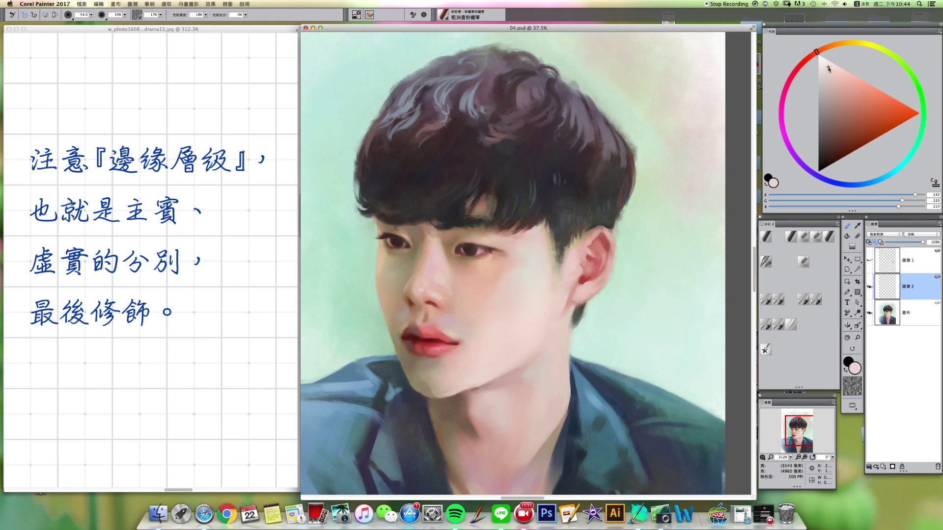
pyautogui.click(813, 301)
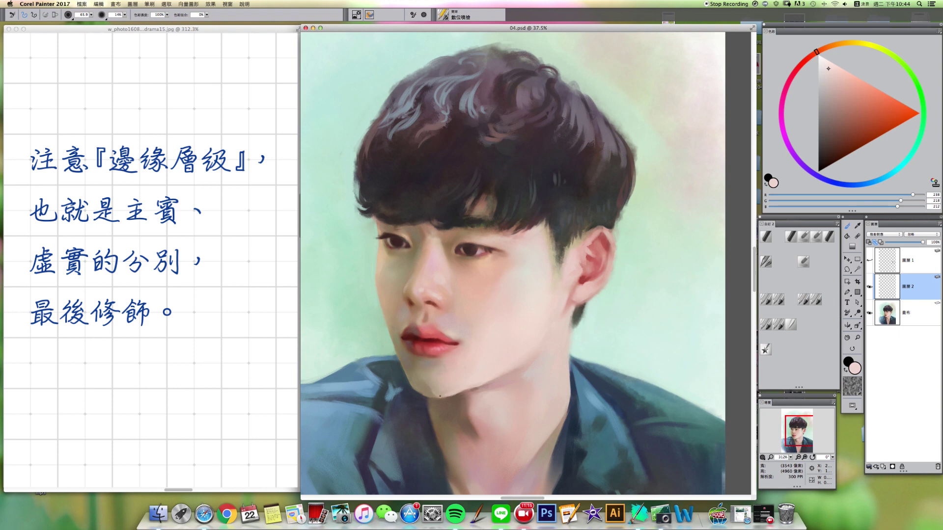
pyautogui.moveTo(468, 387); pyautogui.dragTo(499, 381)
pyautogui.moveTo(436, 377); pyautogui.dragTo(448, 397)
pyautogui.moveTo(402, 365); pyautogui.dragTo(409, 373)
pyautogui.moveTo(474, 330); pyautogui.dragTo(469, 346)
pyautogui.click(869, 467)
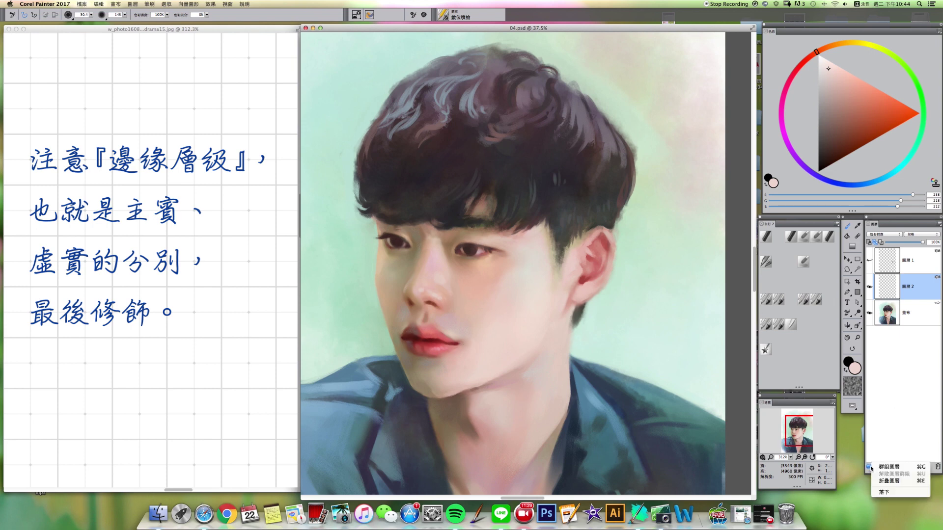
pyautogui.click(884, 492)
# - Refine the underside of the nose and the adjoining cheek in oil pastel with sampled pale pink and a warmer peach
pyautogui.click(789, 236)
pyautogui.keyDown('alt'); pyautogui.click(451, 290); pyautogui.keyUp('alt')
pyautogui.moveTo(447, 303); pyautogui.dragTo(450, 301)
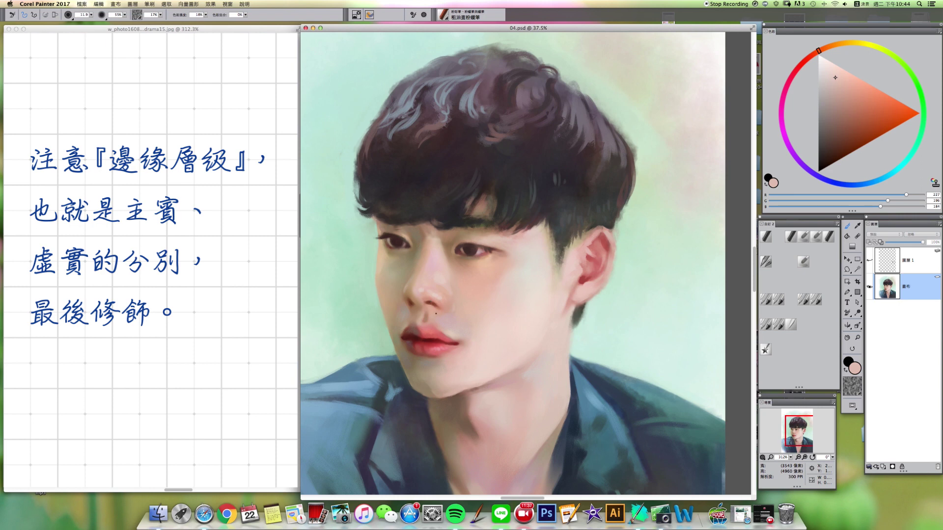
pyautogui.keyDown('alt'); pyautogui.click(425, 308); pyautogui.keyUp('alt')
pyautogui.click(846, 80)
pyautogui.moveTo(423, 301); pyautogui.dragTo(418, 299)
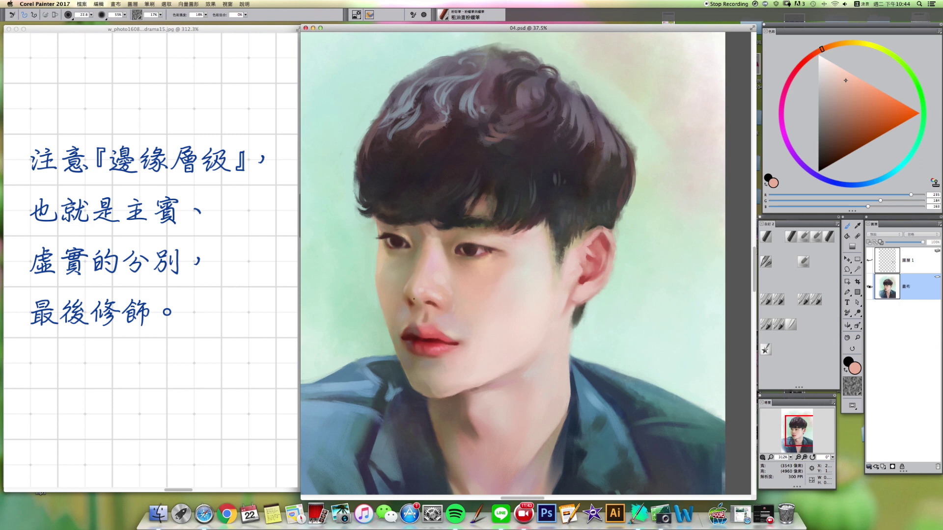
pyautogui.moveTo(423, 305); pyautogui.dragTo(416, 299)
# - Detail the near eye's upper lid and lash line in oil pastel with sampled tan, peach and dark brown
pyautogui.keyDown('alt'); pyautogui.click(460, 242); pyautogui.keyUp('alt')
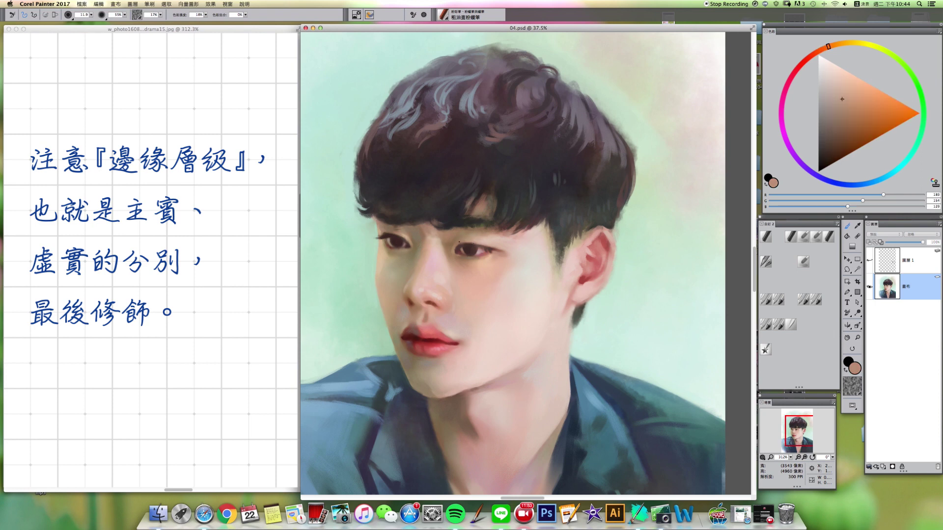
pyautogui.keyDown('alt'); pyautogui.click(463, 247); pyautogui.keyUp('alt')
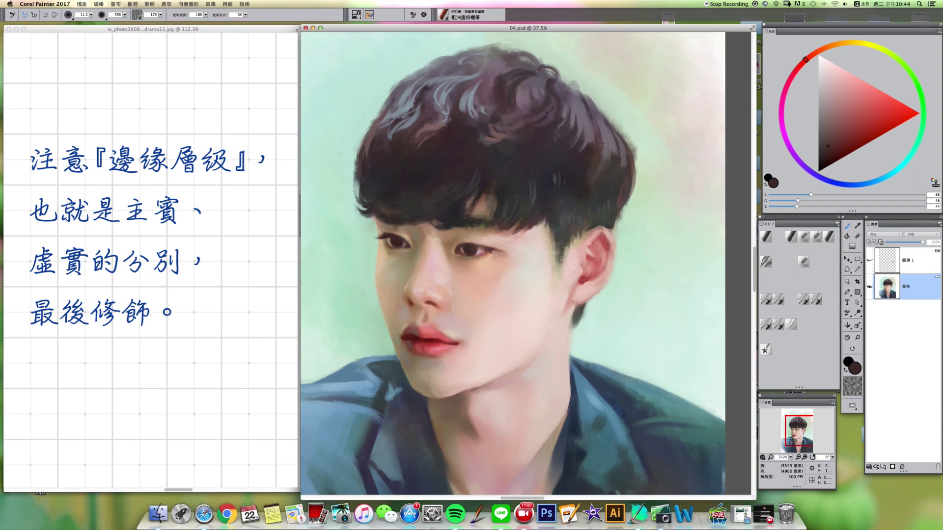
pyautogui.keyDown('alt'); pyautogui.click(466, 244); pyautogui.keyUp('alt')
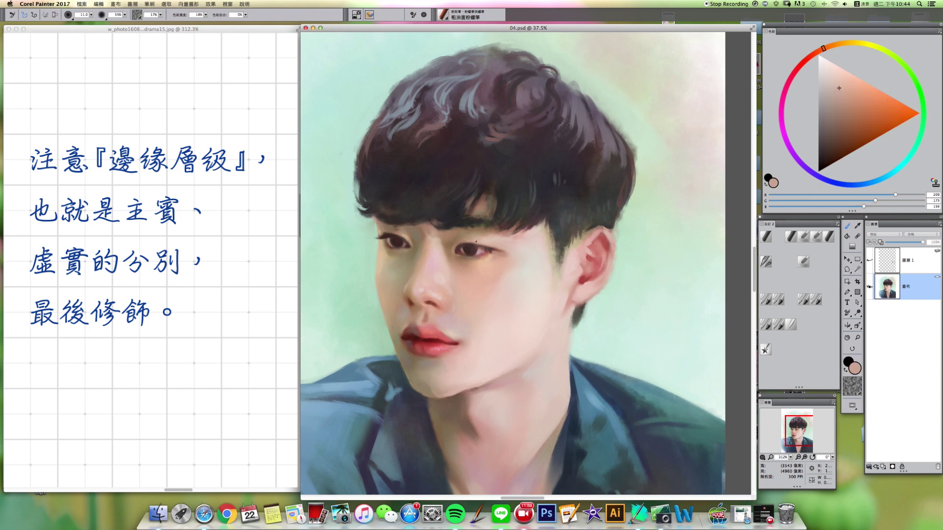
pyautogui.keyDown('alt'); pyautogui.click(481, 244); pyautogui.keyUp('alt')
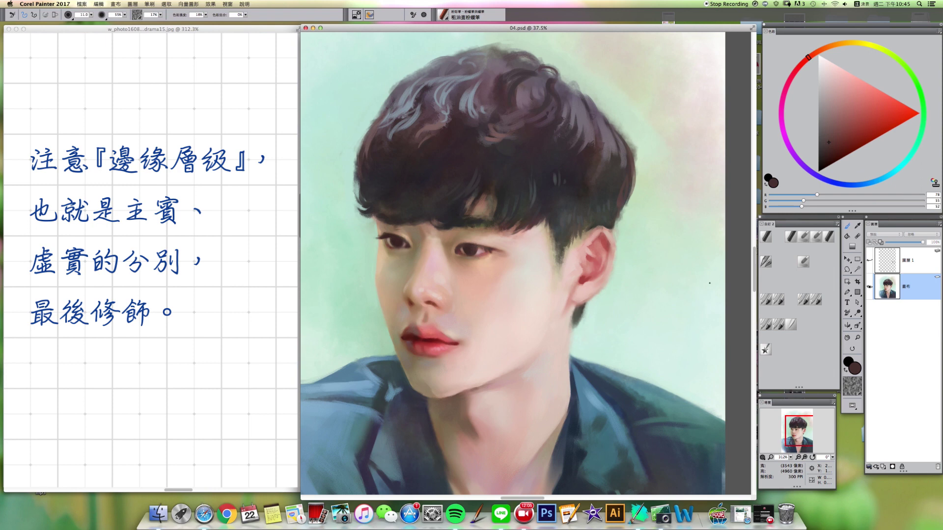
# - Soften the far eyebrow and eye socket with the Digital Airbrush, using dark brown and a sampled greyish brown
pyautogui.click(804, 299)
pyautogui.moveTo(390, 231); pyautogui.dragTo(412, 234)
pyautogui.keyDown('alt'); pyautogui.click(414, 233); pyautogui.keyUp('alt')
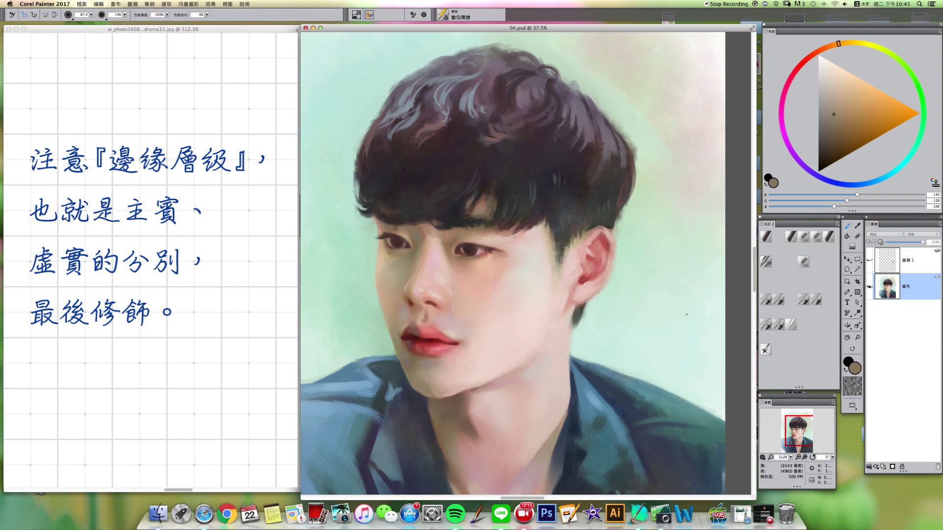
# - Choose the coarse oil pastel brush (粗油畫粉蠟筆) and refine the cheek edge beside the mouth with a sampled muted skin tone
pyautogui.click(791, 239)
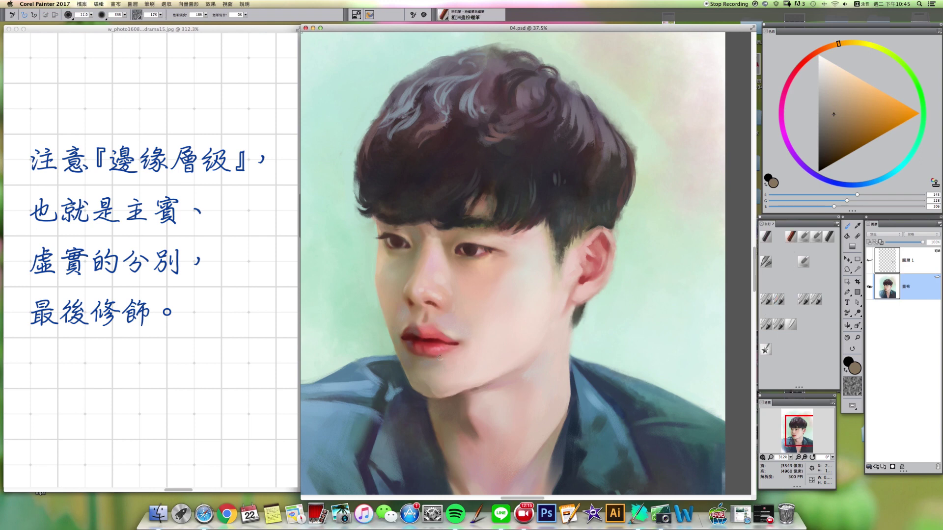
pyautogui.keyDown('alt'); pyautogui.click(393, 325); pyautogui.keyUp('alt')
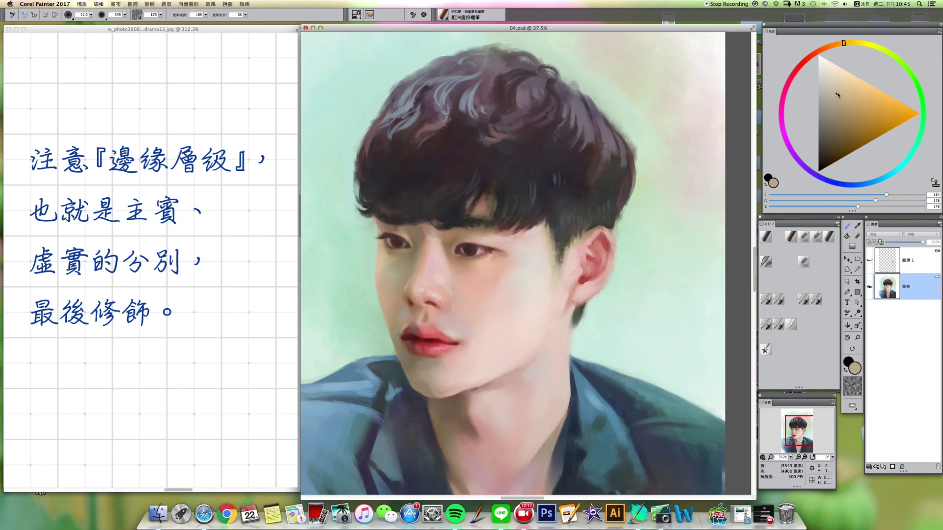
pyautogui.moveTo(394, 335); pyautogui.dragTo(391, 337)
pyautogui.press('[')
# - Refine the jaw edge where it meets the collar with sampled skin tones and a darker violet-navy shadow colour
pyautogui.keyDown('alt'); pyautogui.click(421, 393); pyautogui.keyUp('alt')
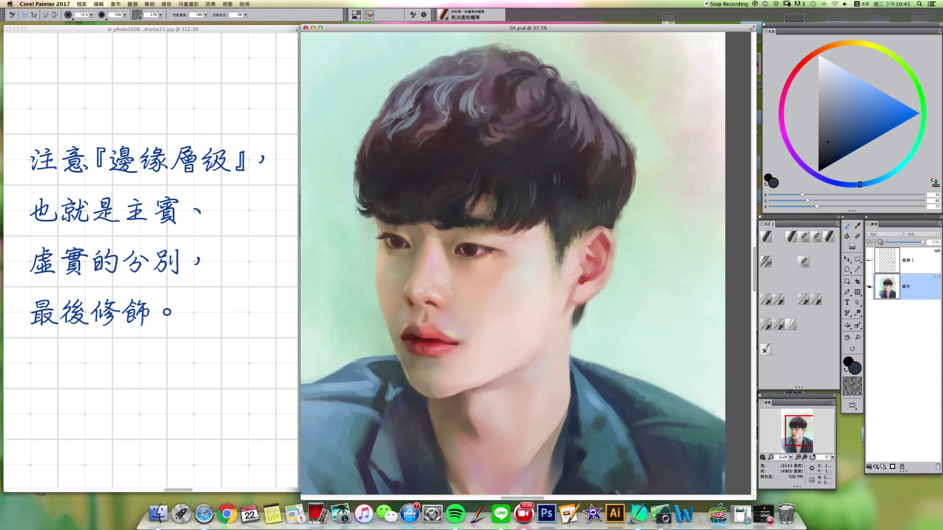
pyautogui.keyDown('alt'); pyautogui.click(420, 392); pyautogui.keyUp('alt')
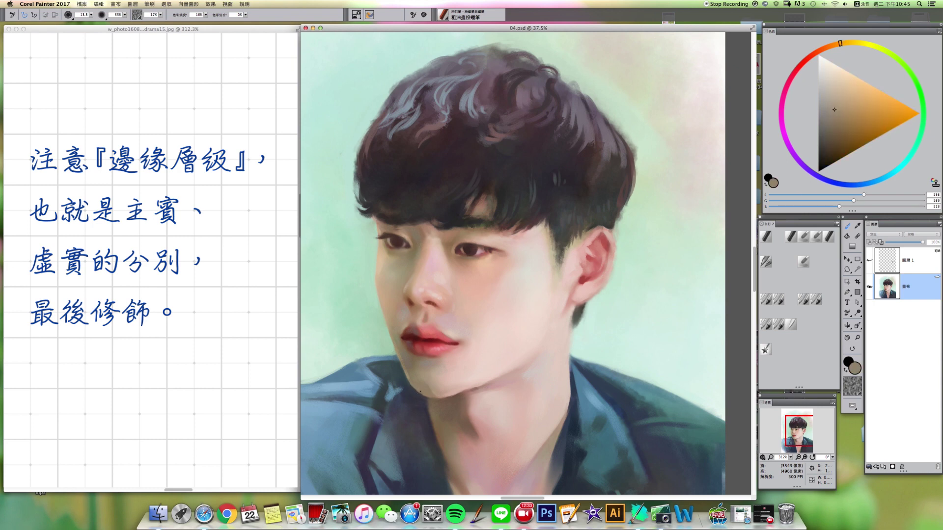
pyautogui.keyDown('alt'); pyautogui.click(415, 392); pyautogui.keyUp('alt')
pyautogui.keyDown('alt'); pyautogui.click(431, 408); pyautogui.keyUp('alt')
pyautogui.click(824, 149)
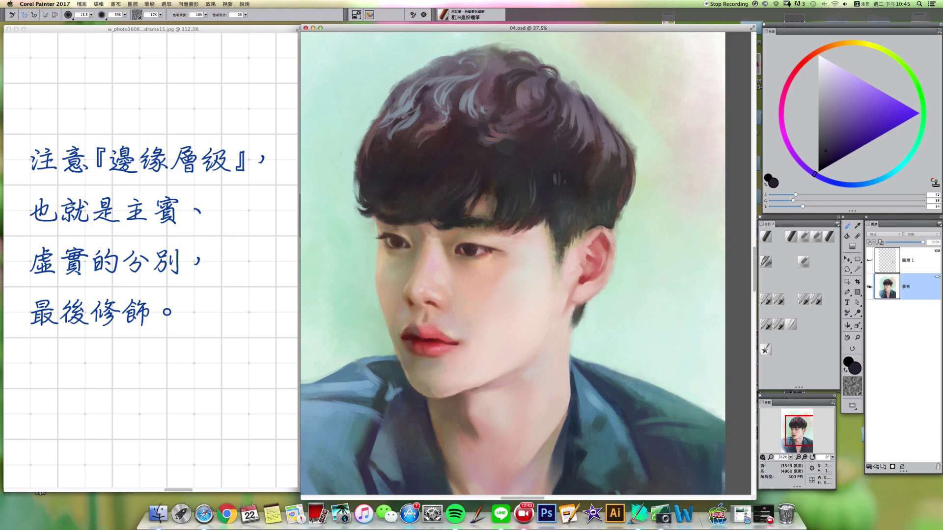
# - Touch up the top edge of the jacket collar beside the chin with a sampled mid blue
pyautogui.press(']')
pyautogui.keyDown('alt'); pyautogui.click(390, 354); pyautogui.keyUp('alt')
pyautogui.keyDown('alt'); pyautogui.click(391, 355); pyautogui.keyUp('alt')
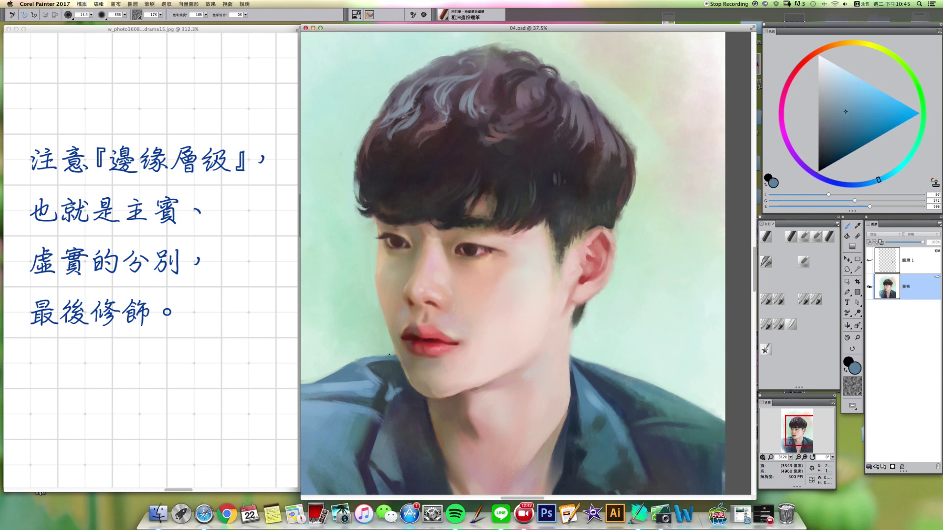
pyautogui.moveTo(387, 351)
pyautogui.mouseDown()
pyautogui.moveTo(361, 355)
pyautogui.moveTo(392, 356)
pyautogui.mouseUp()
# - Paint sampled light blue strokes along the upper edge of the far shoulder and across the collar beside it
pyautogui.moveTo(359, 355)
pyautogui.mouseDown()
pyautogui.moveTo(368, 351)
pyautogui.moveTo(334, 368)
pyautogui.moveTo(370, 389)
pyautogui.mouseUp()
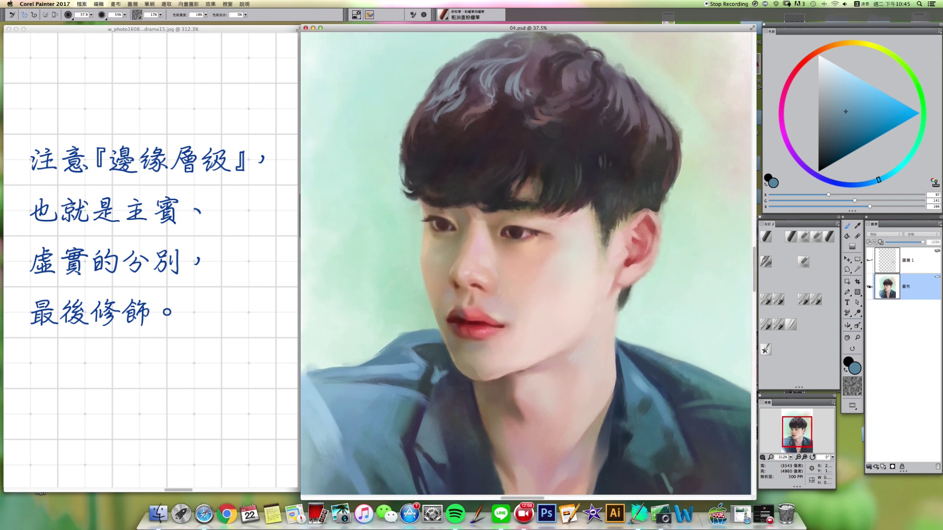
pyautogui.click(196, 246)
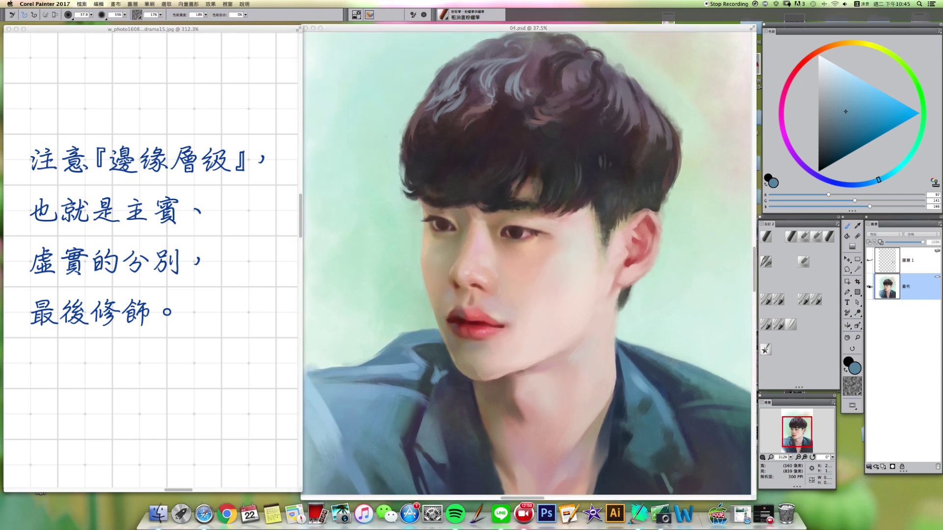
pyautogui.click(391, 352)
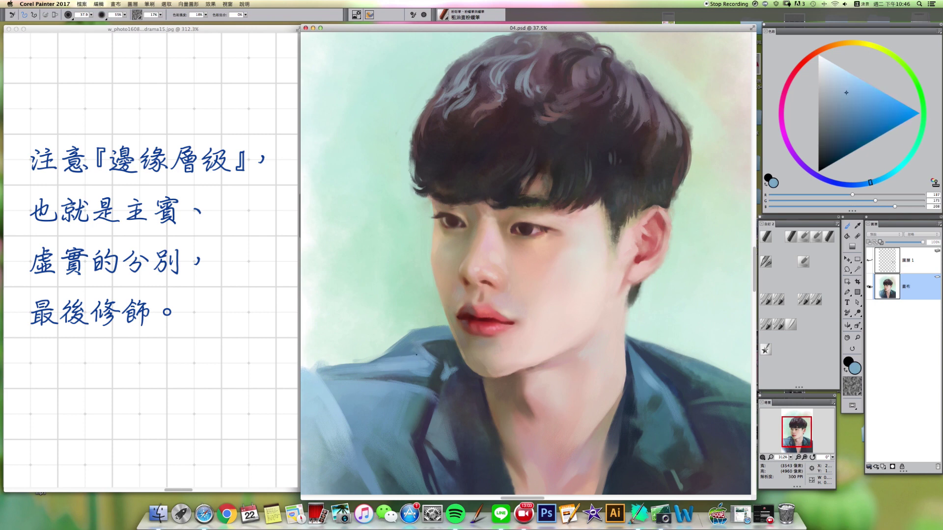
pyautogui.moveTo(333, 361); pyautogui.dragTo(316, 367)
pyautogui.moveTo(394, 348)
pyautogui.mouseDown()
pyautogui.moveTo(418, 333)
pyautogui.moveTo(373, 353)
pyautogui.moveTo(410, 334)
pyautogui.moveTo(387, 343)
pyautogui.mouseUp()
pyautogui.keyDown('alt'); pyautogui.click(393, 348); pyautogui.keyUp('alt')
pyautogui.keyDown('alt'); pyautogui.click(377, 354); pyautogui.keyUp('alt')
pyautogui.moveTo(367, 353); pyautogui.dragTo(402, 352)
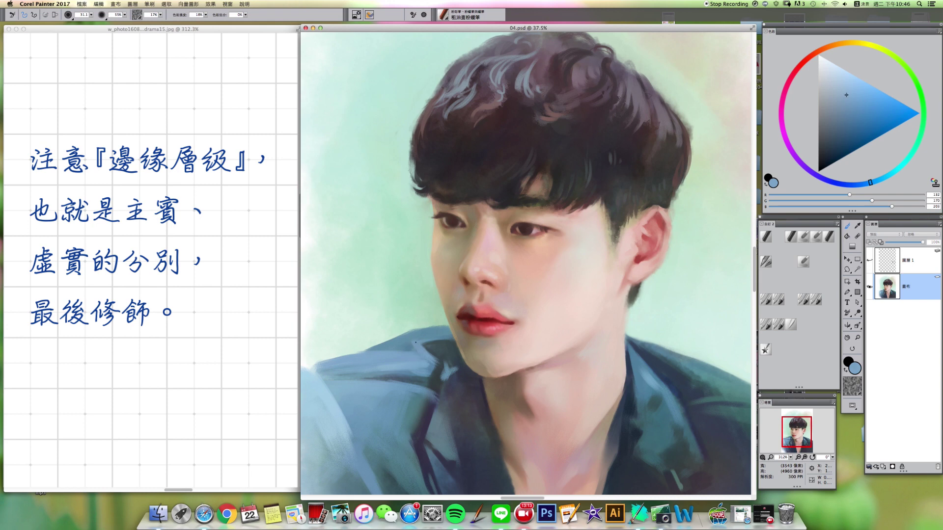
# - Paint dark teal shadow strokes on the collar fold beside the jaw, using a darkened sampled colour
pyautogui.keyDown('alt'); pyautogui.click(441, 345); pyautogui.keyUp('alt')
pyautogui.moveTo(423, 346)
pyautogui.mouseDown()
pyautogui.moveTo(445, 339)
pyautogui.moveTo(424, 337)
pyautogui.mouseUp()
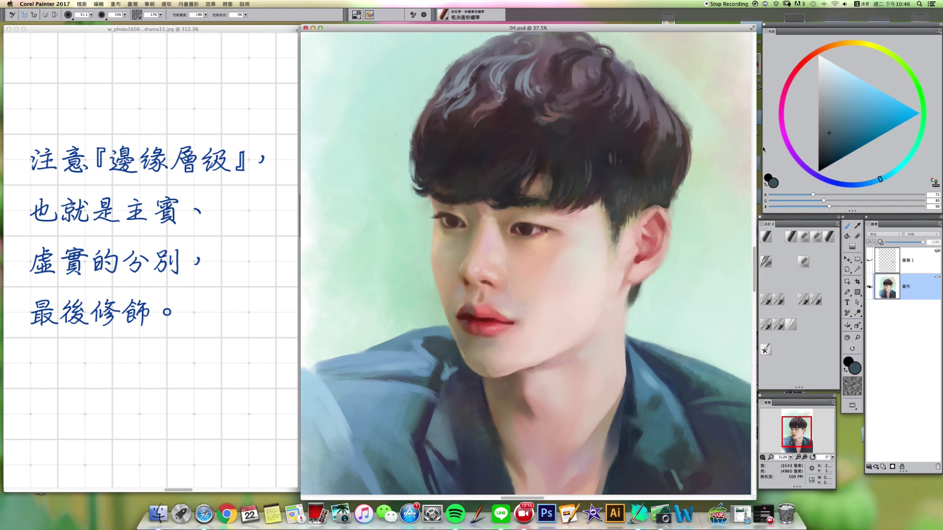
pyautogui.click(830, 141)
pyautogui.moveTo(421, 337); pyautogui.dragTo(441, 334)
pyautogui.moveTo(418, 339); pyautogui.dragTo(422, 342)
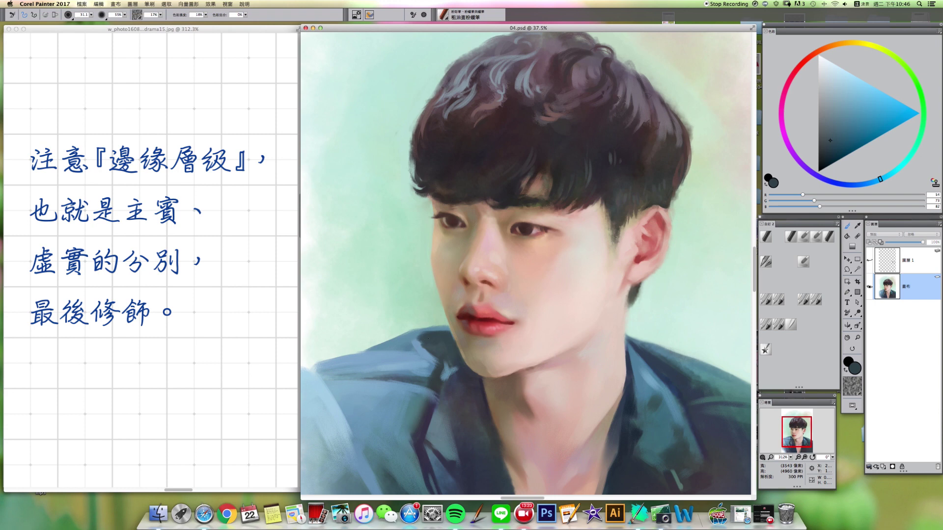
# - Build up sampled light and mid blue strokes on the collar fold and along the far shoulder
pyautogui.keyDown('alt'); pyautogui.click(421, 347); pyautogui.keyUp('alt')
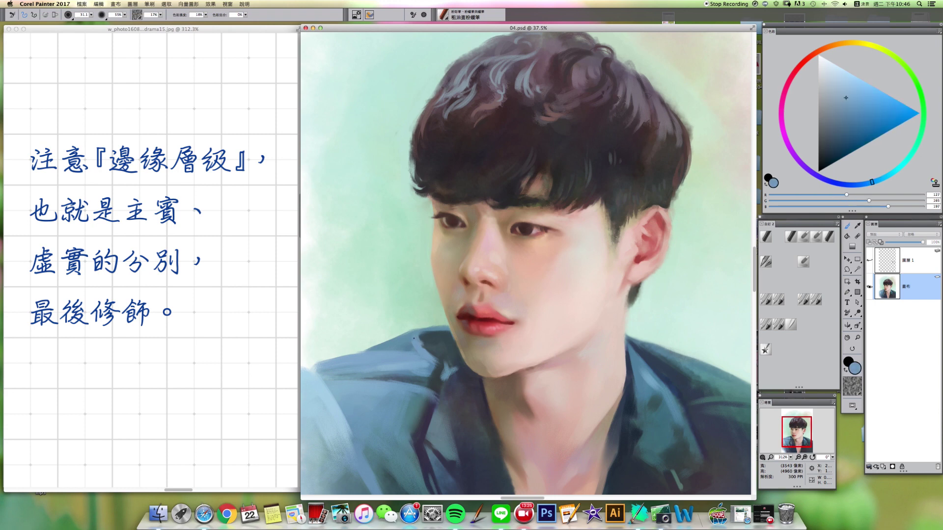
pyautogui.moveTo(426, 348)
pyautogui.mouseDown()
pyautogui.moveTo(442, 361)
pyautogui.moveTo(435, 369)
pyautogui.mouseUp()
pyautogui.keyDown('alt'); pyautogui.click(407, 342); pyautogui.keyUp('alt')
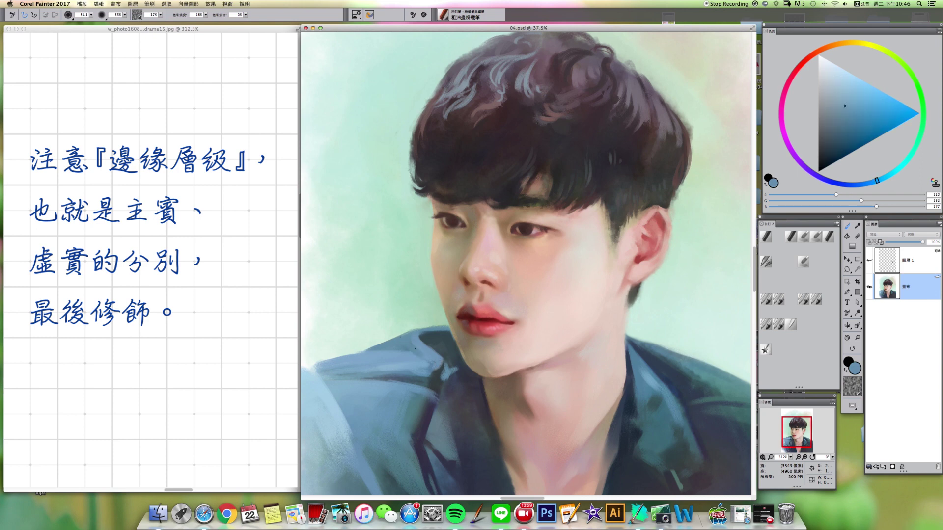
pyautogui.keyDown('alt'); pyautogui.click(397, 346); pyautogui.keyUp('alt')
pyautogui.click(847, 117)
pyautogui.moveTo(405, 339)
pyautogui.mouseDown()
pyautogui.moveTo(429, 359)
pyautogui.moveTo(366, 351)
pyautogui.moveTo(407, 347)
pyautogui.moveTo(346, 359)
pyautogui.moveTo(357, 350)
pyautogui.mouseUp()
# - Clean up the far shoulder's outline with sampled pale green background and light blue jacket colours
pyautogui.keyDown('alt'); pyautogui.click(374, 335); pyautogui.keyUp('alt')
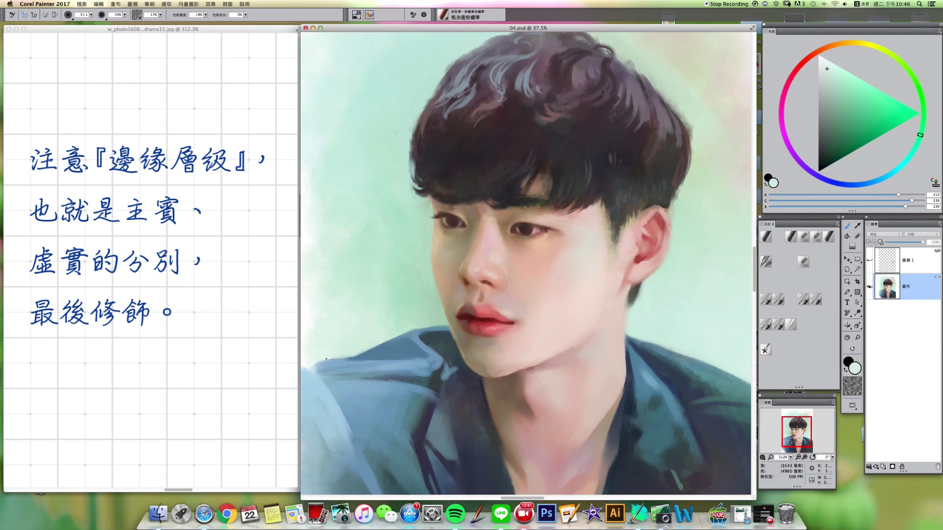
pyautogui.keyDown('alt'); pyautogui.click(325, 360); pyautogui.keyUp('alt')
pyautogui.moveTo(310, 368); pyautogui.dragTo(306, 370)
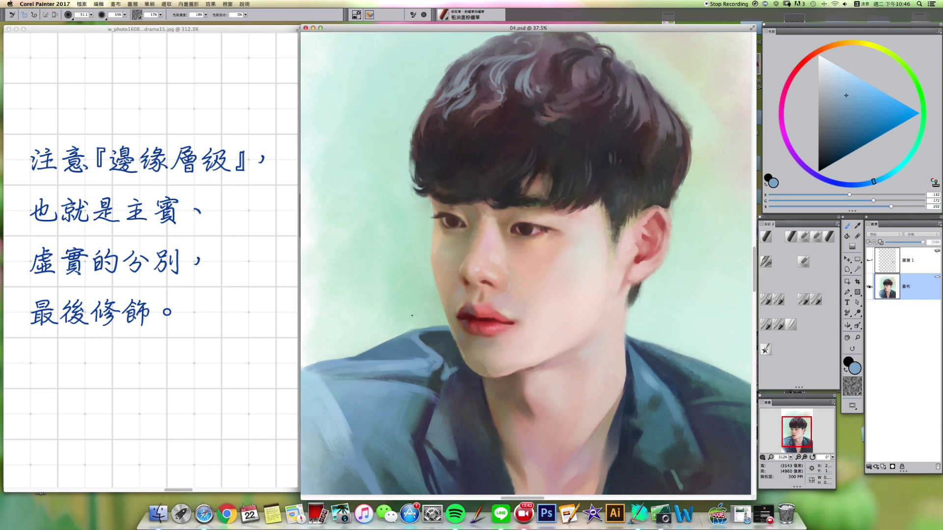
pyautogui.keyDown('alt'); pyautogui.click(404, 326); pyautogui.keyUp('alt')
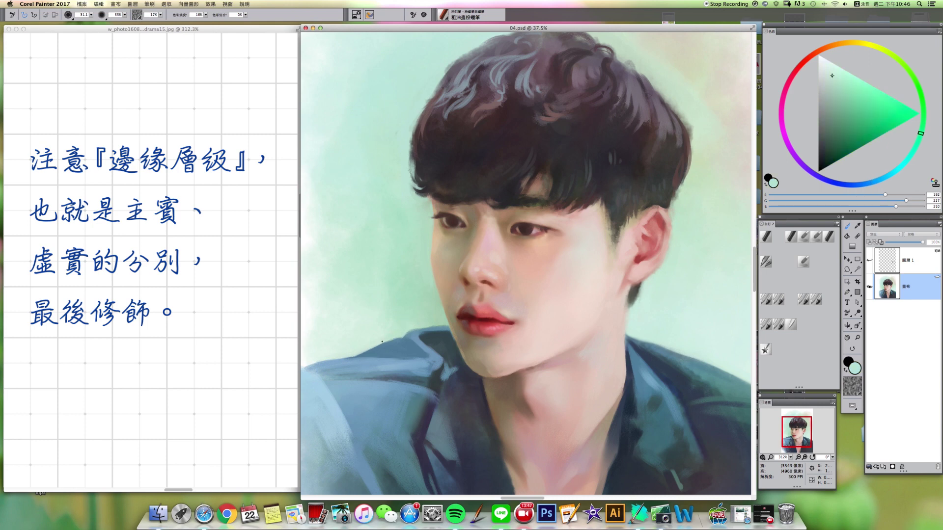
pyautogui.keyDown('alt'); pyautogui.click(392, 348); pyautogui.keyUp('alt')
pyautogui.keyDown('alt'); pyautogui.click(399, 332); pyautogui.keyUp('alt')
pyautogui.moveTo(384, 344); pyautogui.dragTo(365, 352)
pyautogui.keyDown('alt'); pyautogui.click(432, 324); pyautogui.keyUp('alt')
# - Refine the shadow where the collar meets the lapel beside the jaw with sampled dark blue tones
pyautogui.moveTo(428, 395); pyautogui.dragTo(399, 369)
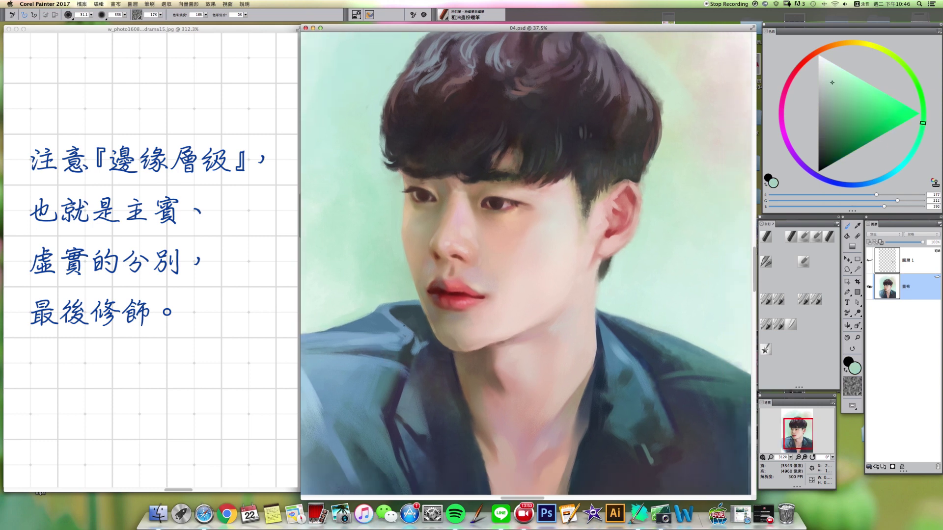
pyautogui.keyDown('alt'); pyautogui.click(416, 345); pyautogui.keyUp('alt')
pyautogui.keyDown('alt'); pyautogui.click(415, 344); pyautogui.keyUp('alt')
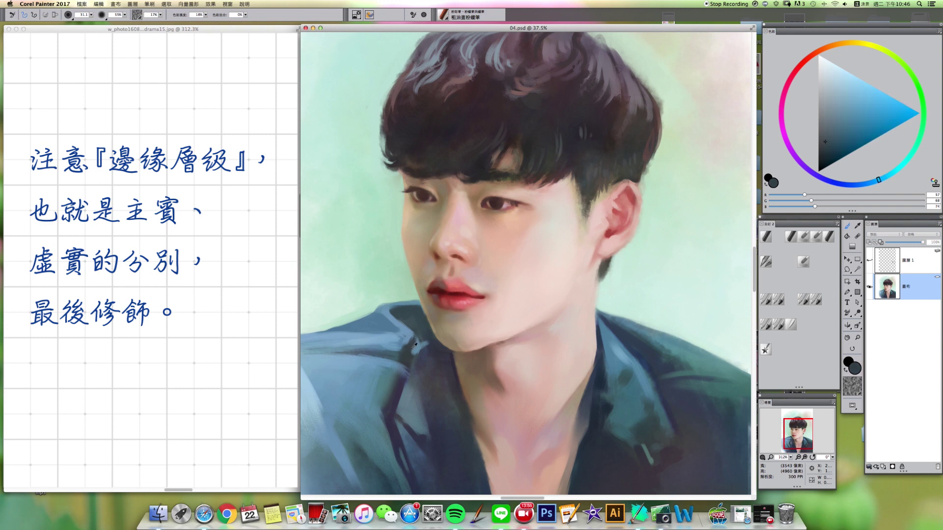
pyautogui.keyDown('alt'); pyautogui.click(421, 339); pyautogui.keyUp('alt')
pyautogui.keyDown('alt'); pyautogui.click(409, 356); pyautogui.keyUp('alt')
pyautogui.keyDown('alt'); pyautogui.click(411, 347); pyautogui.keyUp('alt')
# - Touch up the highlight on the outer part of the far shoulder with a sampled light blue
pyautogui.moveTo(382, 369)
pyautogui.mouseDown()
pyautogui.moveTo(427, 359)
pyautogui.moveTo(434, 347)
pyautogui.mouseUp()
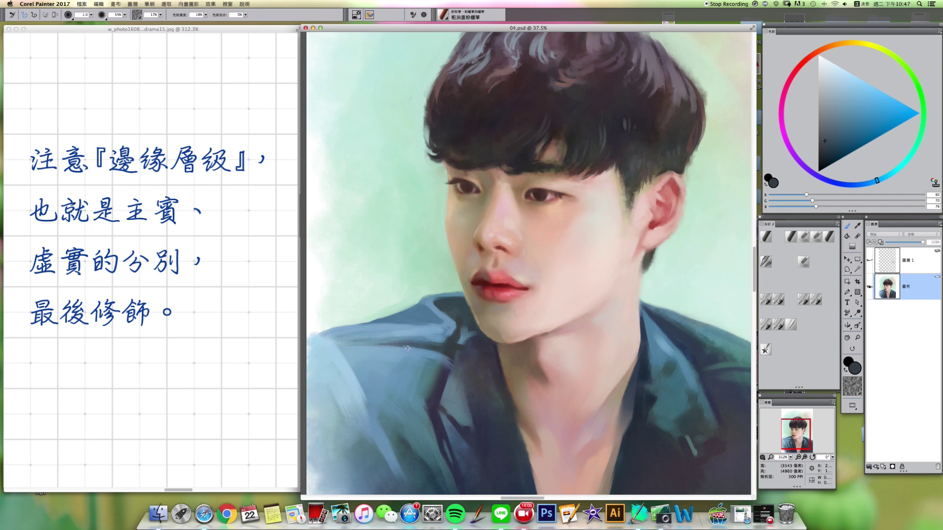
pyautogui.keyDown('alt'); pyautogui.click(380, 350); pyautogui.keyUp('alt')
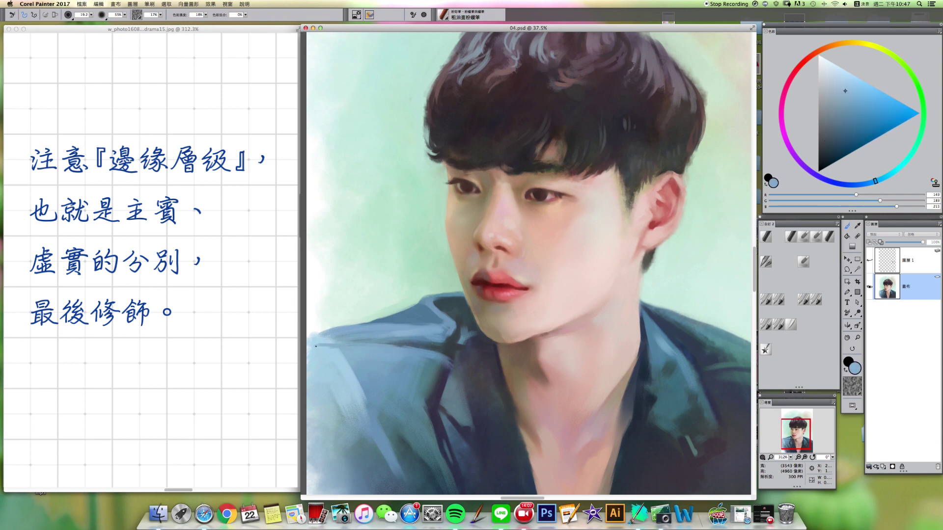
pyautogui.moveTo(528, 376); pyautogui.dragTo(472, 398)
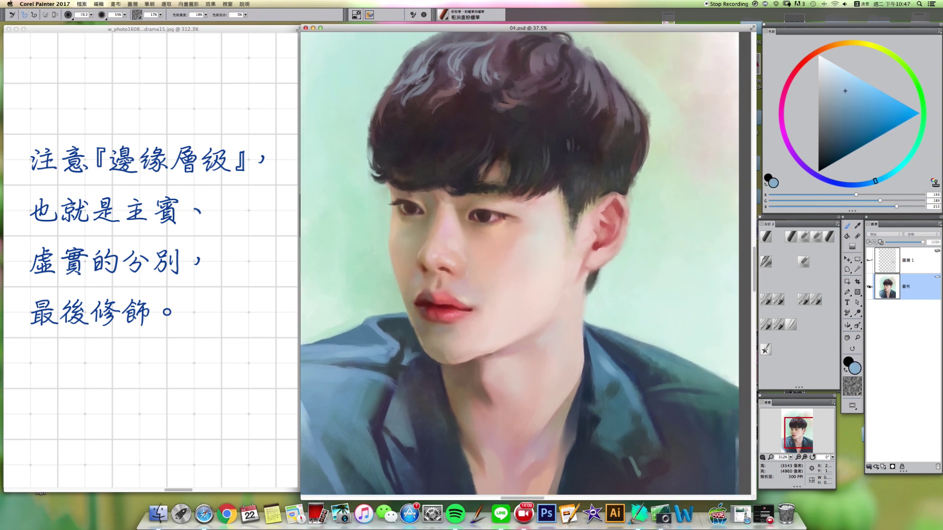
# - Shade the dark lapel below the collar with sampled dark grey-teal and violet tones, using a larger brush
pyautogui.keyDown('alt'); pyautogui.click(396, 369); pyautogui.keyUp('alt')
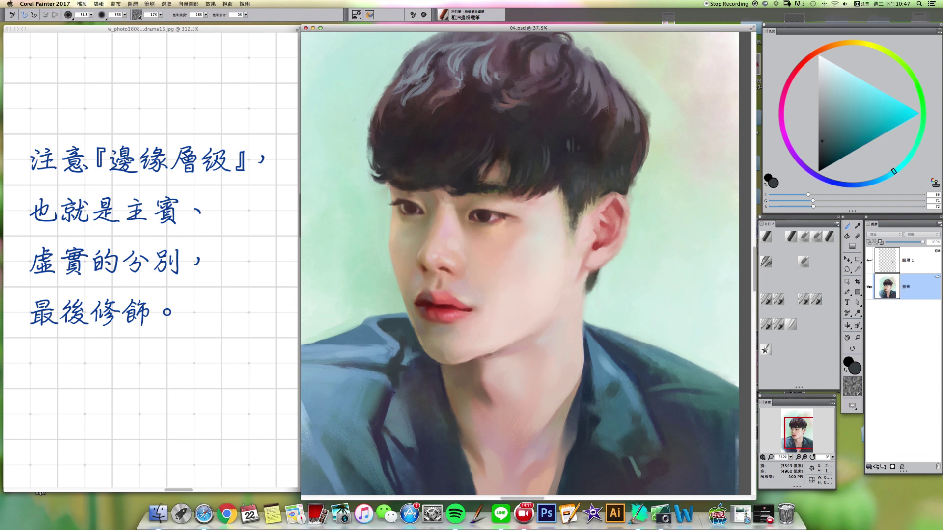
pyautogui.moveTo(394, 400); pyautogui.dragTo(385, 356)
pyautogui.press(']')
pyautogui.keyDown('alt'); pyautogui.click(394, 333); pyautogui.keyUp('alt')
pyautogui.keyDown('alt'); pyautogui.click(379, 358); pyautogui.keyUp('alt')
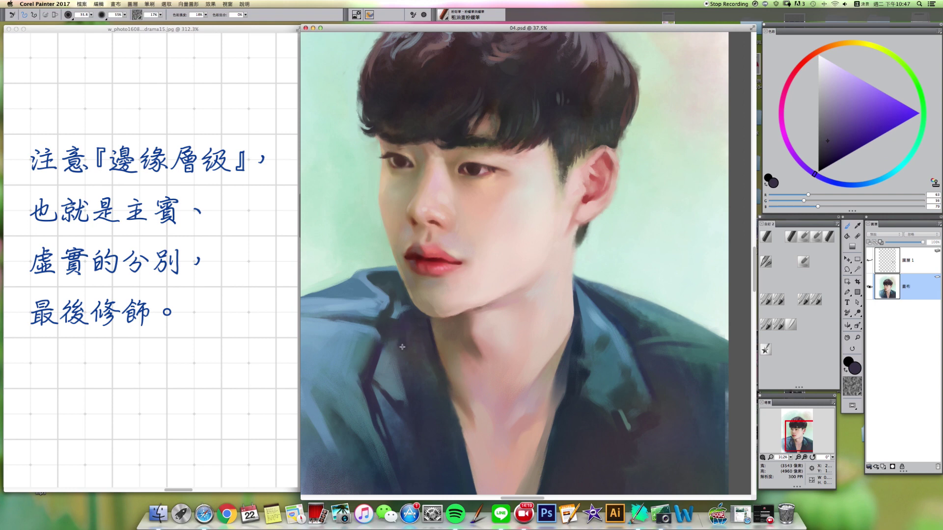
pyautogui.moveTo(394, 342)
pyautogui.mouseDown()
pyautogui.moveTo(409, 391)
pyautogui.moveTo(408, 364)
pyautogui.mouseUp()
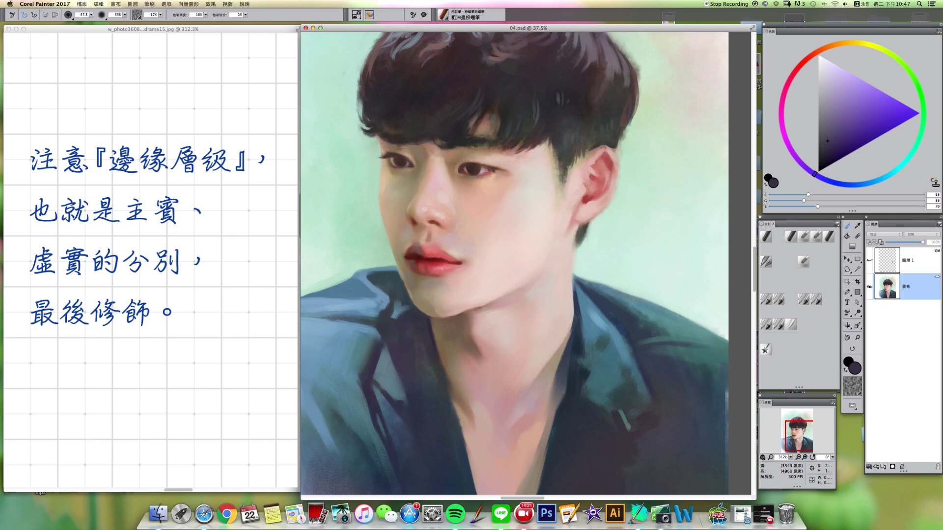
# - Refine the lower lid of the eye nearer the ear with a small brush, sampled dark brown and muted skin tones
pyautogui.moveTo(570, 349); pyautogui.dragTo(568, 389)
pyautogui.click(246, 332)
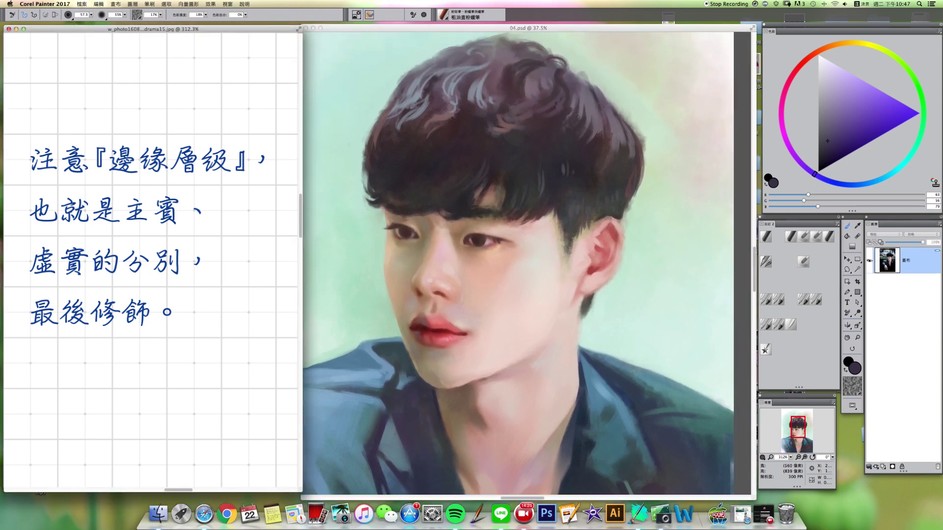
pyautogui.press('super+grave')
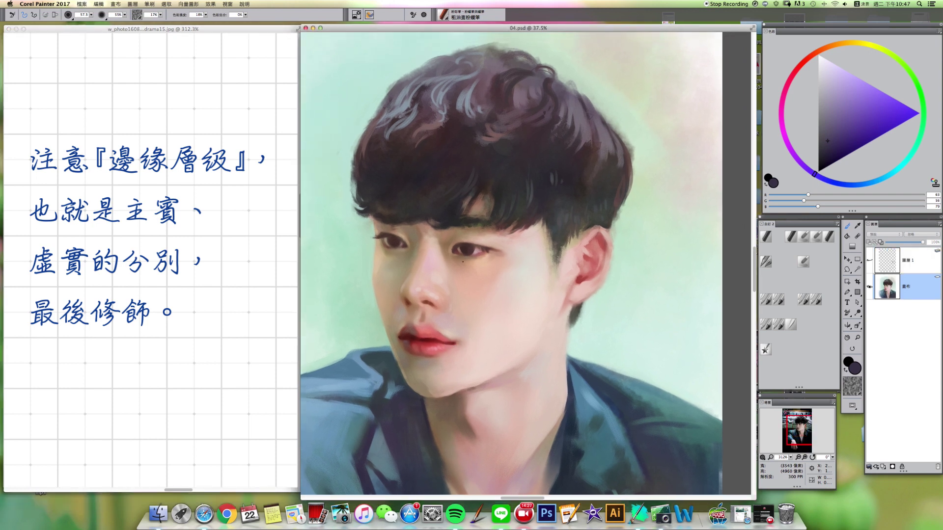
pyautogui.keyDown('alt'); pyautogui.keyDown('super'); pyautogui.moveTo(473, 260); pyautogui.dragTo(473, 255); pyautogui.keyUp('super'); pyautogui.keyUp('alt')
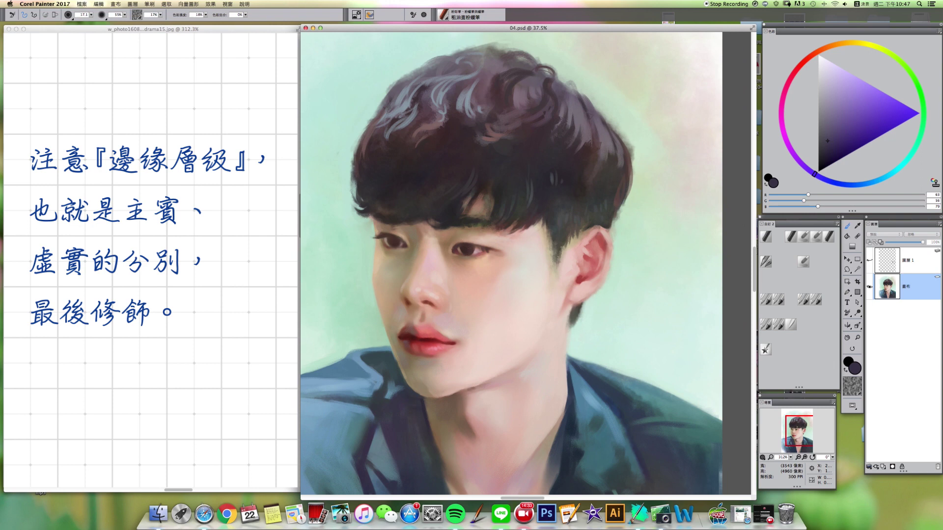
pyautogui.keyDown('alt'); pyautogui.click(470, 254); pyautogui.keyUp('alt')
pyautogui.click(832, 105)
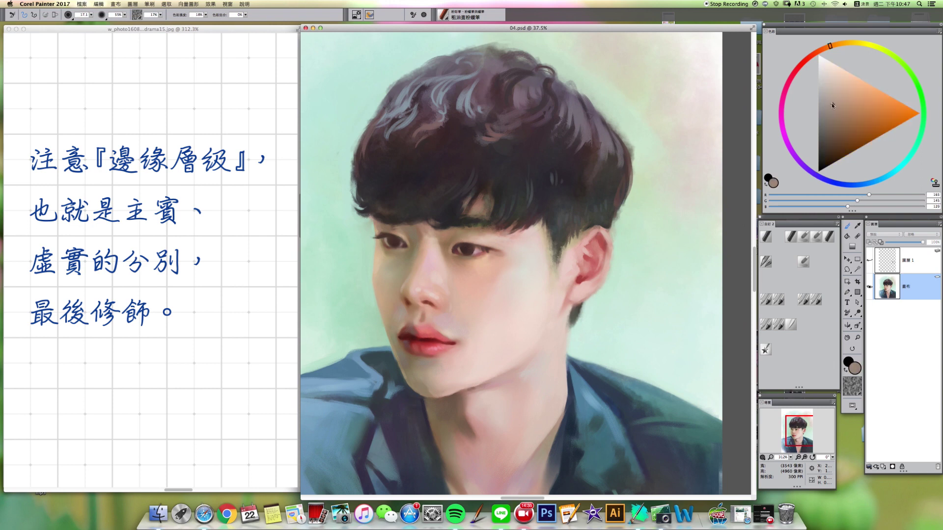
pyautogui.press('[')
pyautogui.press('[')
pyautogui.keyDown('alt'); pyautogui.click(466, 253); pyautogui.keyUp('alt')
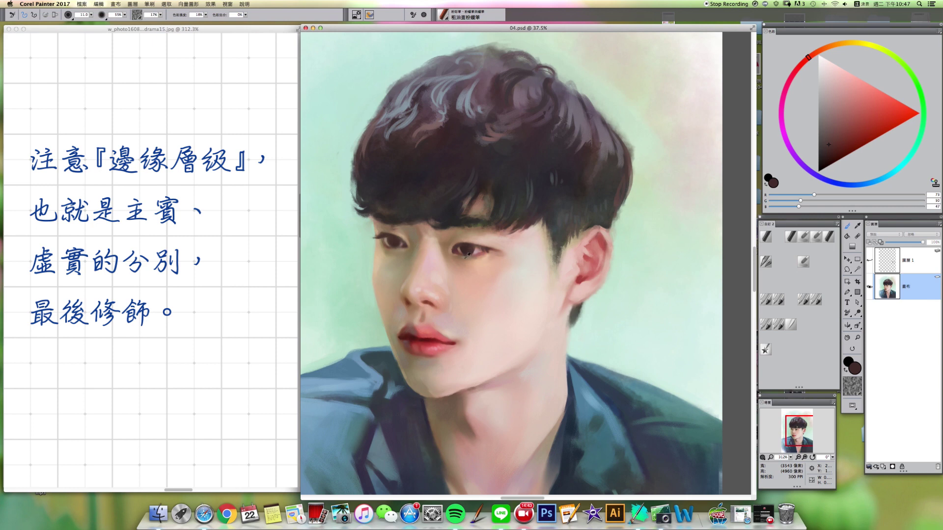
pyautogui.keyDown('alt'); pyautogui.click(471, 257); pyautogui.keyUp('alt')
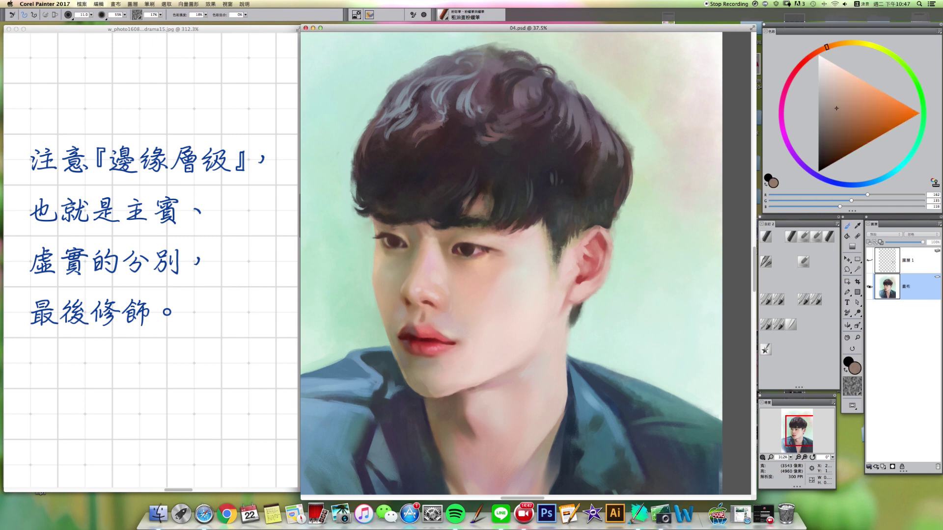
# - Refine the far eye and its lower lid with a sampled muted skin tone and a darkened brown
pyautogui.keyDown('alt'); pyautogui.click(406, 249); pyautogui.keyUp('alt')
pyautogui.click(835, 103)
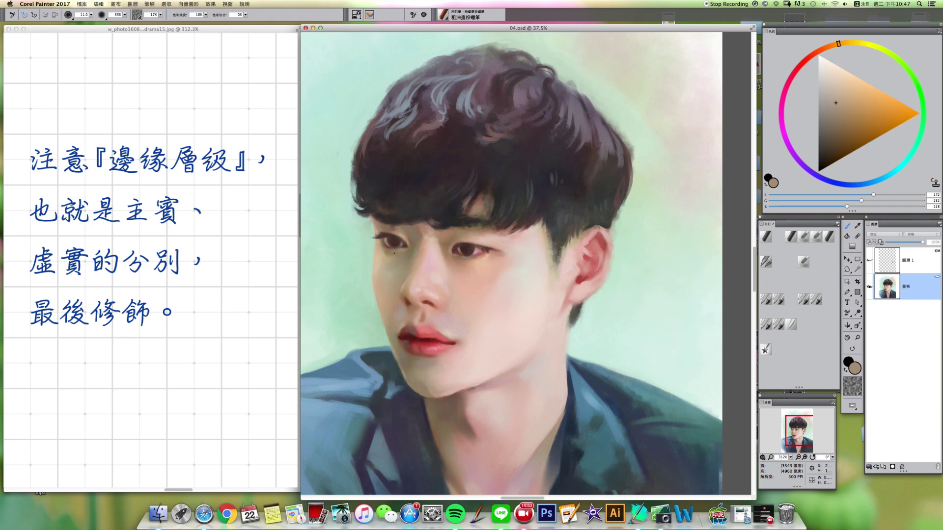
pyautogui.keyDown('alt'); pyautogui.click(401, 240); pyautogui.keyUp('alt')
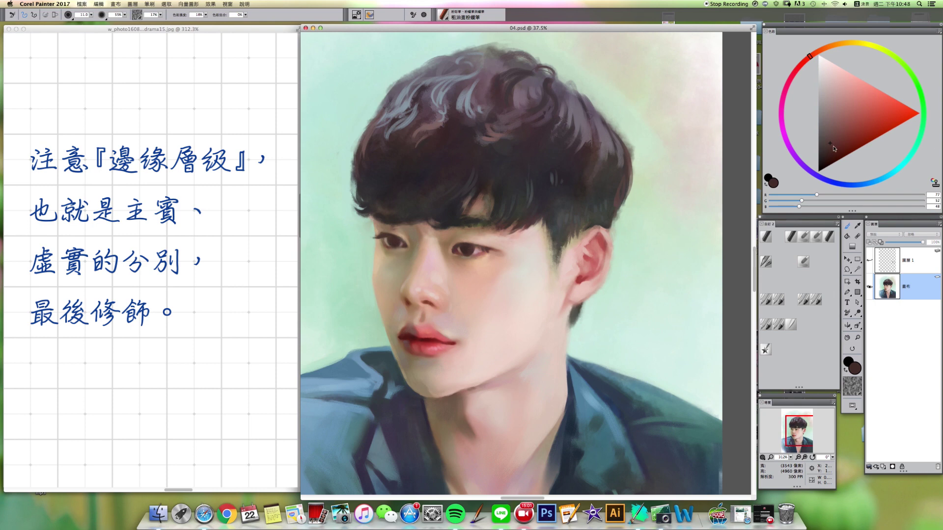
pyautogui.moveTo(830, 143); pyautogui.dragTo(828, 147)
# - Touch up the outer edge of the nose tip beside the nostril with a sampled greyish beige
pyautogui.moveTo(533, 417); pyautogui.dragTo(523, 393)
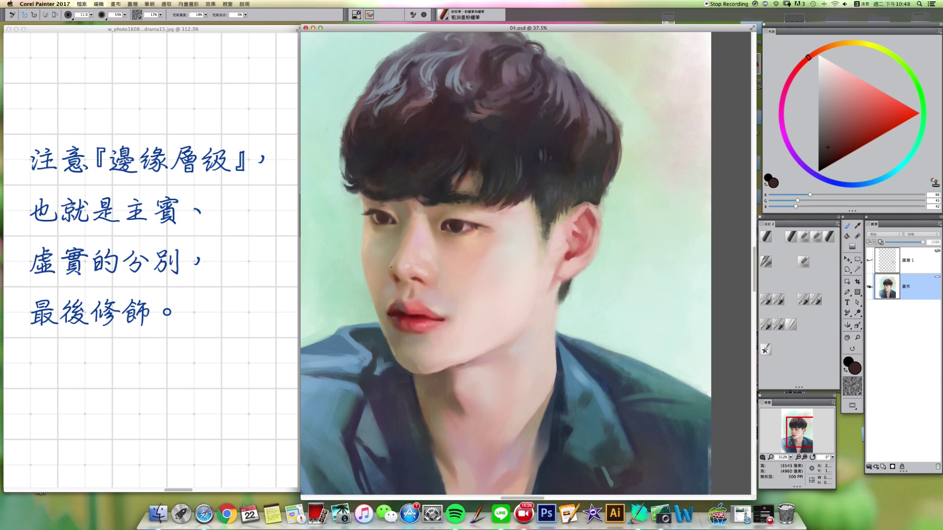
pyautogui.keyDown('alt'); pyautogui.click(393, 264); pyautogui.keyUp('alt')
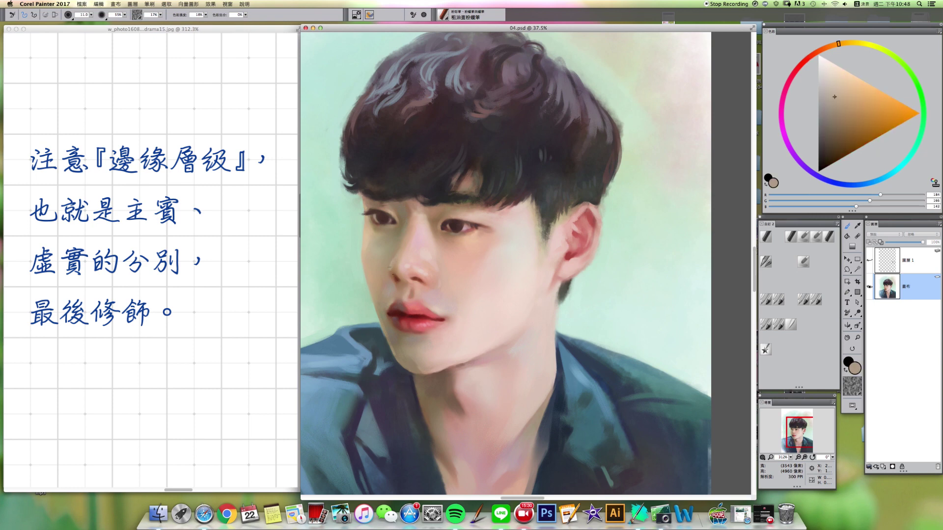
pyautogui.moveTo(516, 310); pyautogui.dragTo(538, 350)
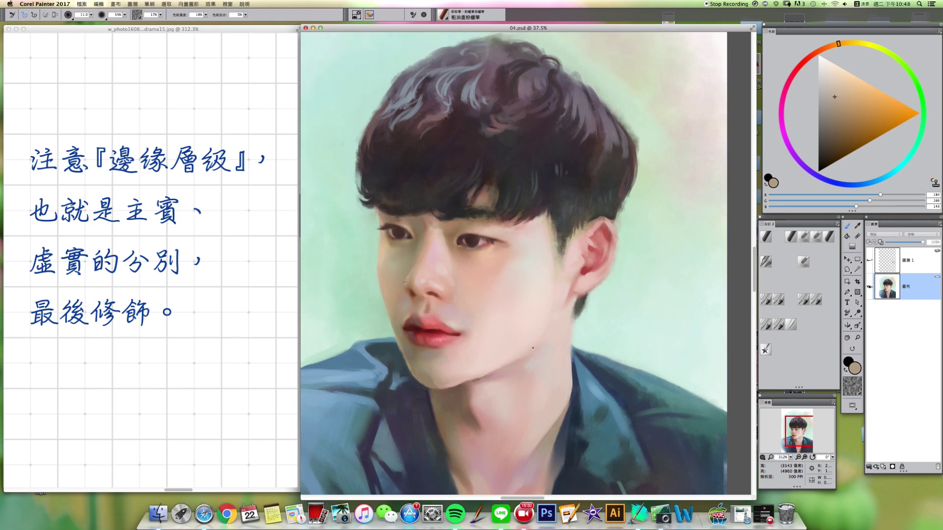
# - Soften the shadow edge under the jaw with the Just Add Water (只加水) blender
pyautogui.moveTo(519, 407); pyautogui.dragTo(508, 384)
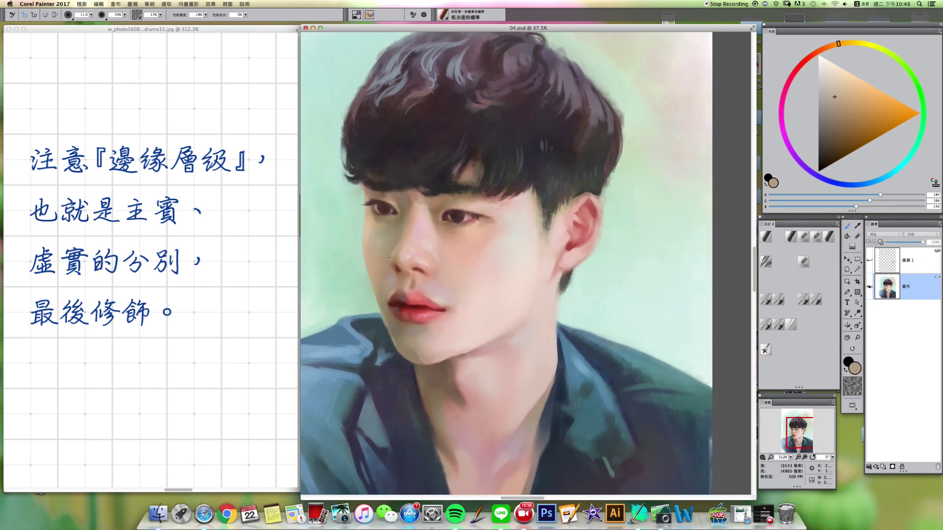
pyautogui.click(777, 324)
pyautogui.moveTo(486, 355); pyautogui.dragTo(489, 355)
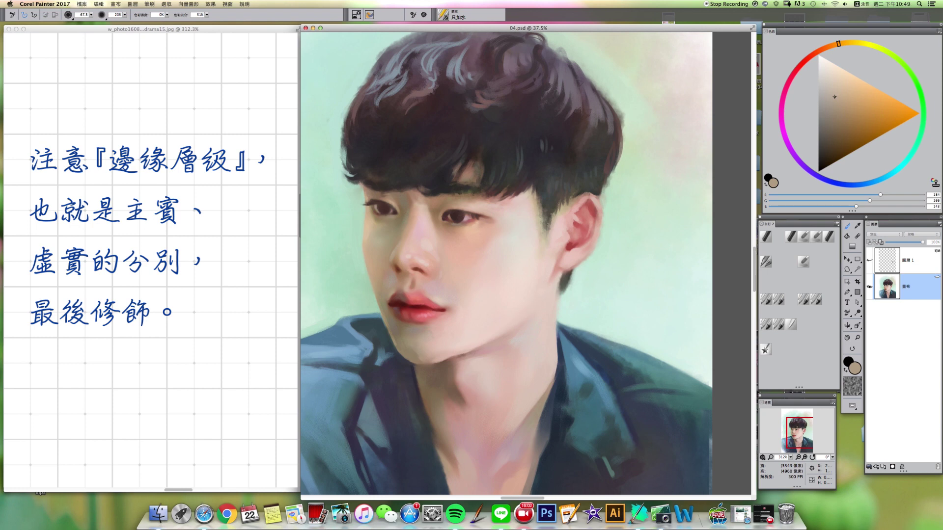
# - Refine the contour below the earlobe and the nape hair with the oil pastel brush, sampling light skin, dark olive-grey and pale mint tones
pyautogui.click(769, 242)
pyautogui.keyDown('alt'); pyautogui.click(553, 284); pyautogui.keyUp('alt')
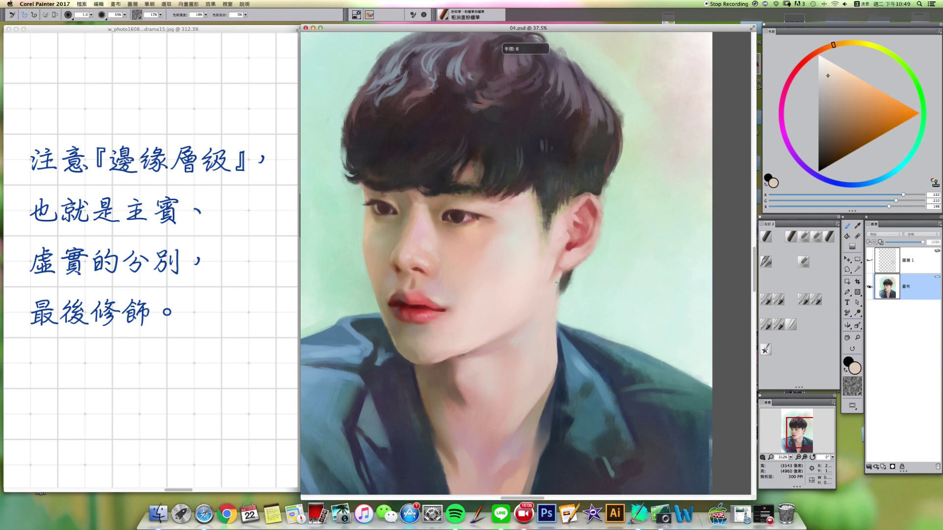
pyautogui.moveTo(561, 276); pyautogui.dragTo(559, 293)
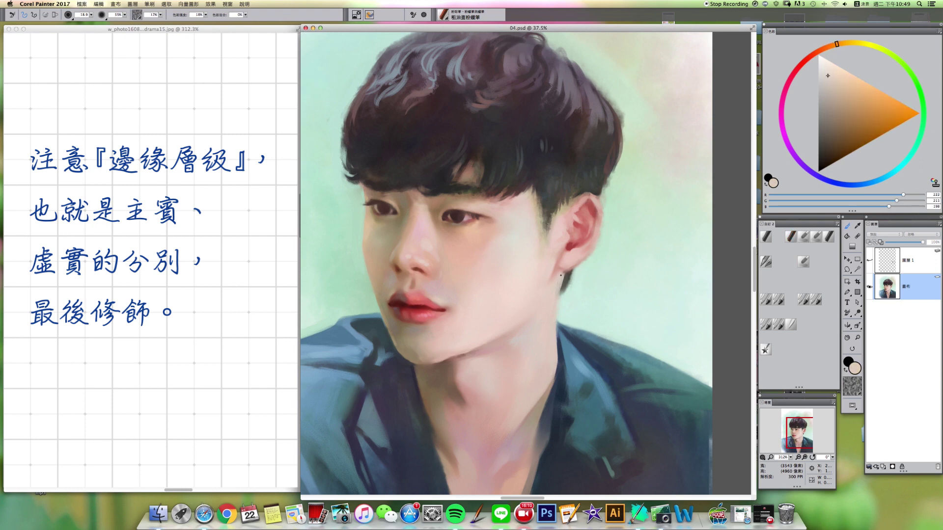
pyautogui.keyDown('alt'); pyautogui.click(571, 275); pyautogui.keyUp('alt')
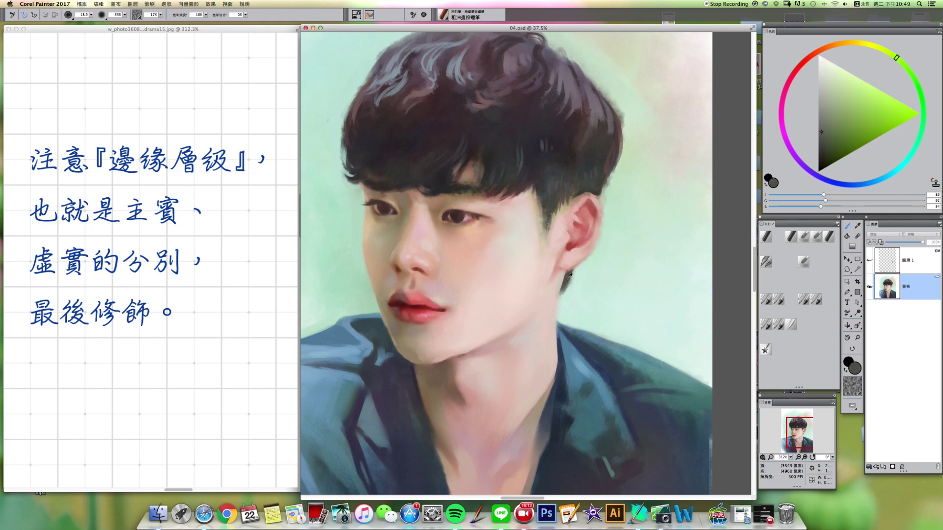
pyautogui.moveTo(561, 281); pyautogui.dragTo(559, 298)
pyautogui.keyDown('alt'); pyautogui.click(552, 296); pyautogui.keyUp('alt')
pyautogui.keyDown('alt'); pyautogui.click(561, 291); pyautogui.keyUp('alt')
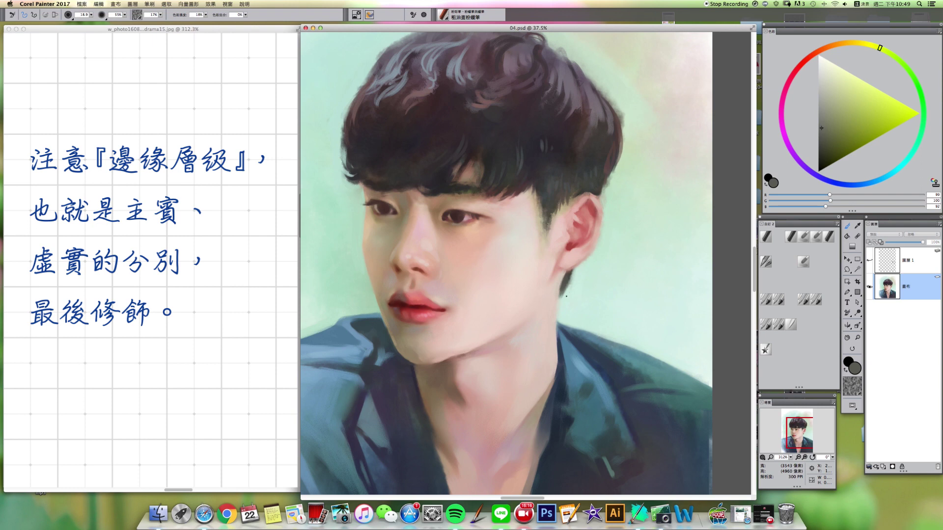
pyautogui.keyDown('alt'); pyautogui.click(572, 297); pyautogui.keyUp('alt')
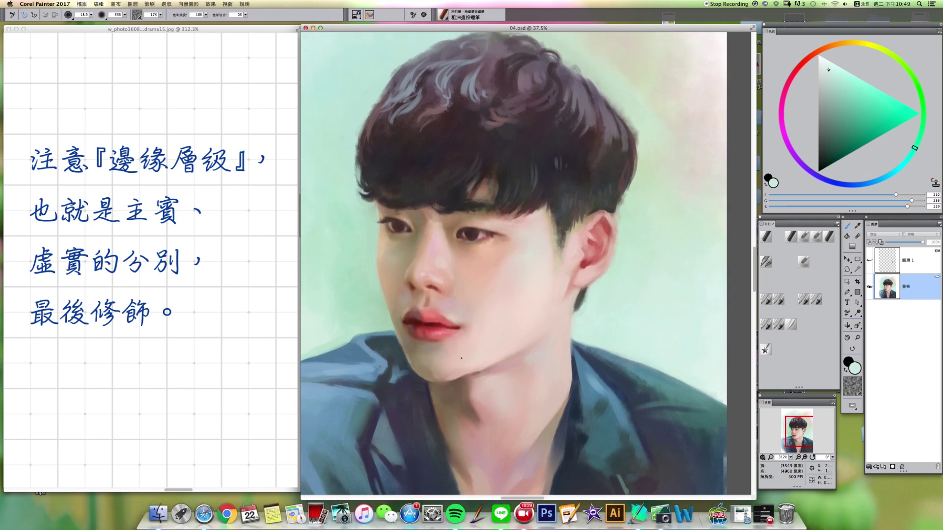
# - Refine the underside of the chin beside the collar with sampled dark blue-grey, muted brown and dark violet tones
pyautogui.keyDown('alt'); pyautogui.click(429, 383); pyautogui.keyUp('alt')
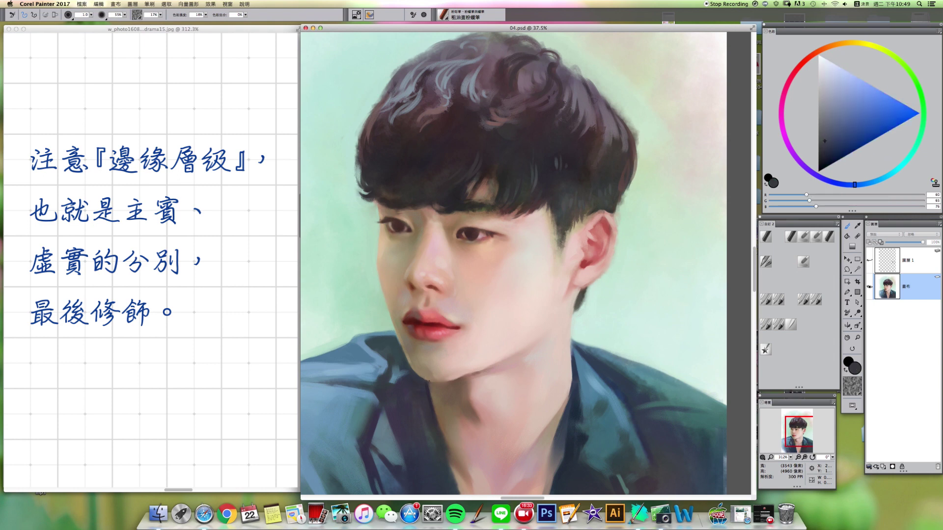
pyautogui.press(']')
pyautogui.keyDown('alt'); pyautogui.click(430, 382); pyautogui.keyUp('alt')
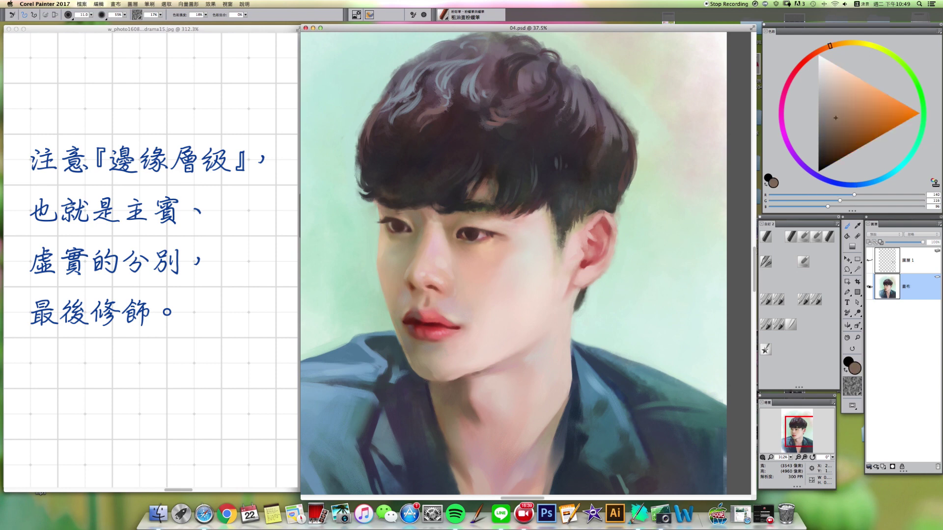
pyautogui.keyDown('alt'); pyautogui.click(426, 381); pyautogui.keyUp('alt')
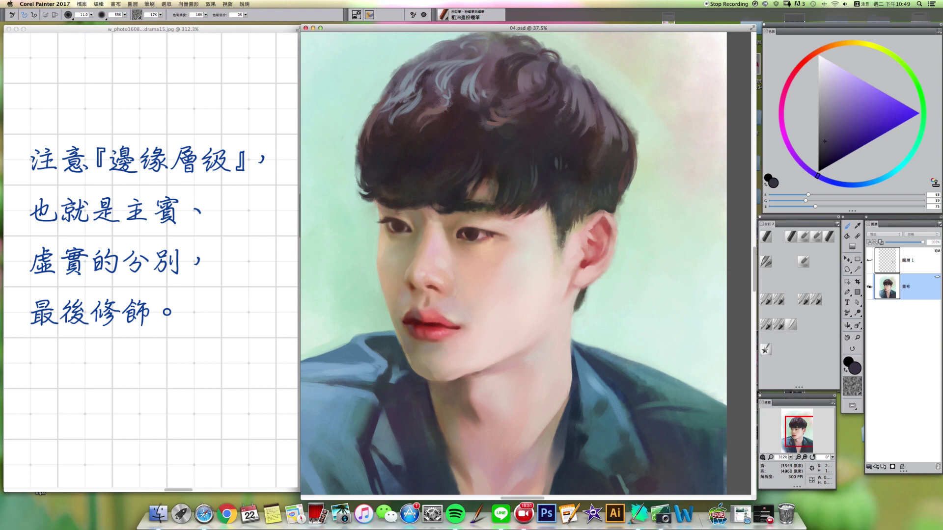
pyautogui.moveTo(461, 376); pyautogui.dragTo(457, 373)
# - Rework the lower edge of the jaw with a larger brush and sampled pinkish skin tones, and blend it with Just Add Water
pyautogui.keyDown('alt'); pyautogui.click(462, 373); pyautogui.keyUp('alt')
pyautogui.press(']')
pyautogui.press(']')
pyautogui.press(']')
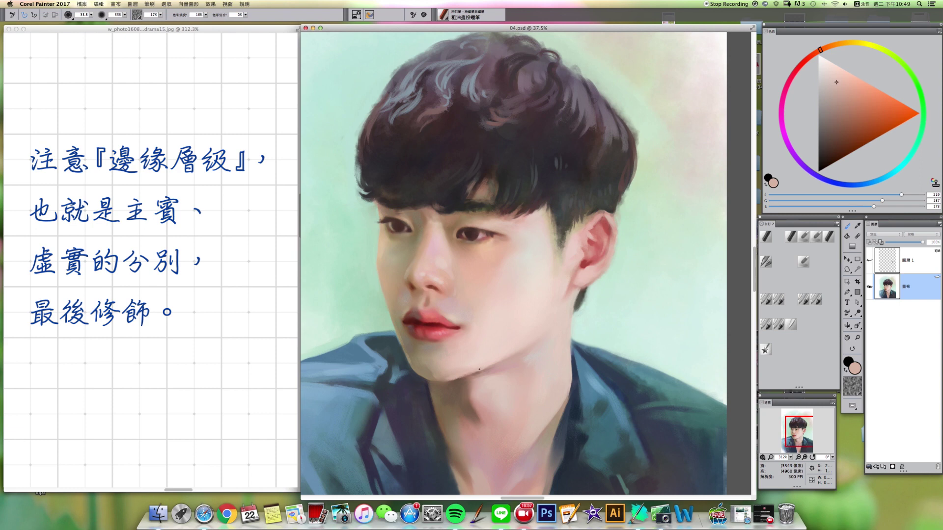
pyautogui.keyDown('alt'); pyautogui.click(488, 360); pyautogui.keyUp('alt')
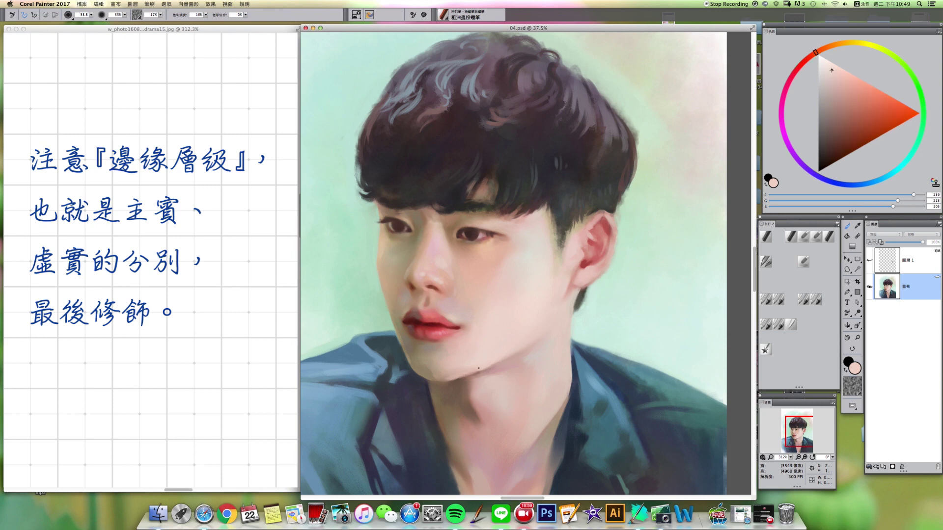
pyautogui.moveTo(474, 370); pyautogui.dragTo(465, 373)
pyautogui.keyDown('alt'); pyautogui.click(481, 366); pyautogui.keyUp('alt')
pyautogui.keyDown('alt'); pyautogui.click(456, 374); pyautogui.keyUp('alt')
pyautogui.keyDown('alt'); pyautogui.click(458, 373); pyautogui.keyUp('alt')
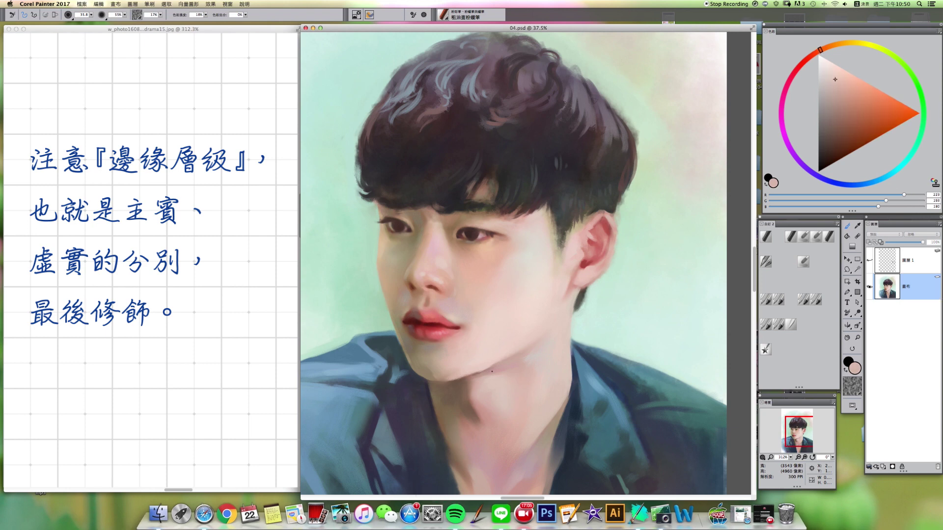
pyautogui.click(778, 325)
pyautogui.click(778, 326)
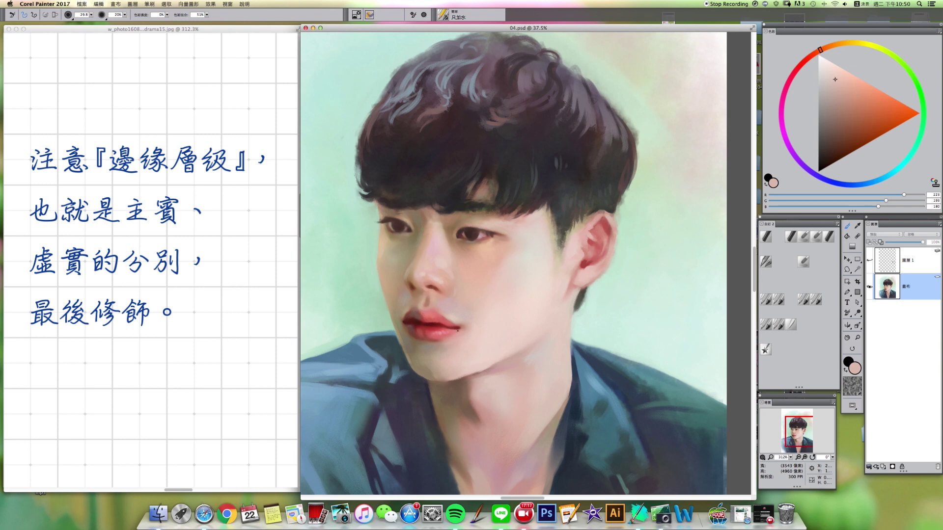
# - Darken the line between the lips with the oil pastel brush, a sampled dark red-brown and a smaller brush size
pyautogui.click(789, 238)
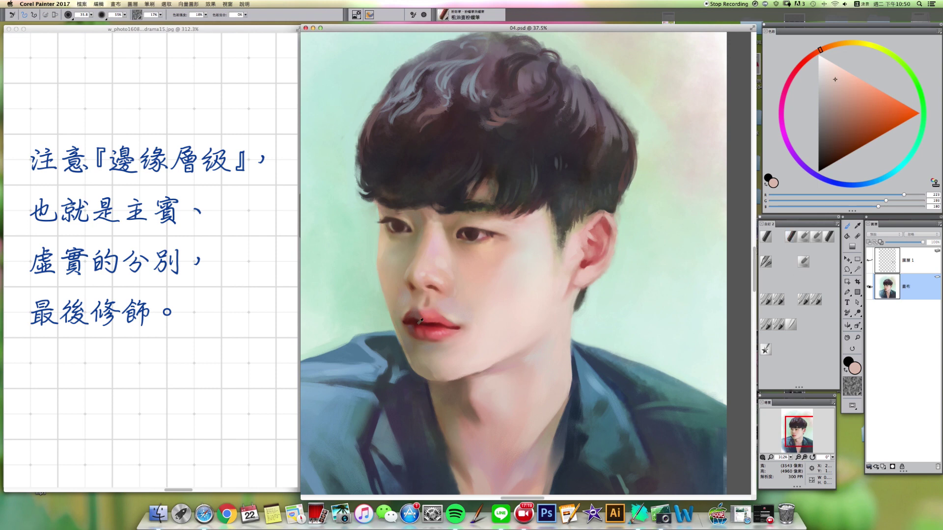
pyautogui.keyDown('alt'); pyautogui.click(419, 319); pyautogui.keyUp('alt')
pyautogui.moveTo(441, 325); pyautogui.dragTo(439, 328)
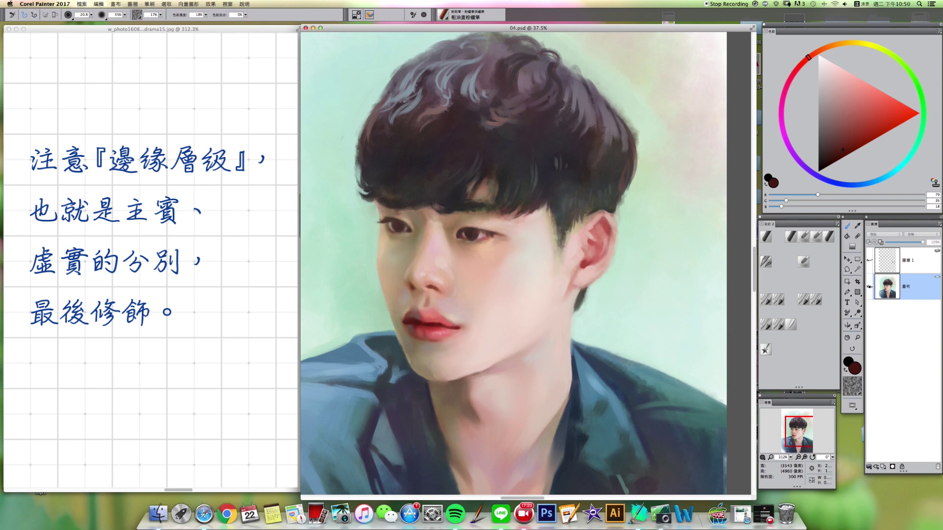
pyautogui.press('[')
pyautogui.press('[')
pyautogui.press('[')
# - Add strand highlights to the side of the hair above the ear in a sampled grey-blue, varying the brush size
pyautogui.keyDown('alt'); pyautogui.click(411, 91); pyautogui.keyUp('alt')
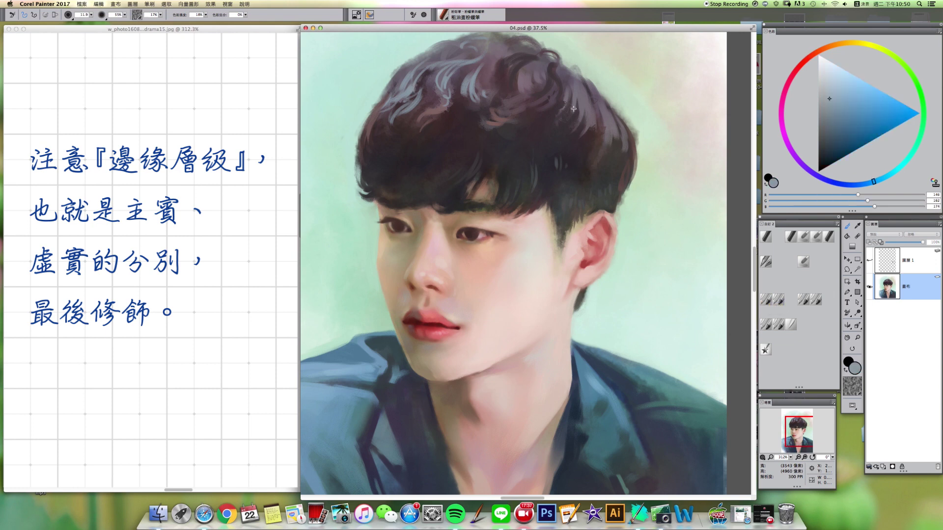
pyautogui.moveTo(580, 109); pyautogui.dragTo(592, 127)
pyautogui.press(']')
pyautogui.press(']')
pyautogui.moveTo(556, 203); pyautogui.dragTo(554, 231)
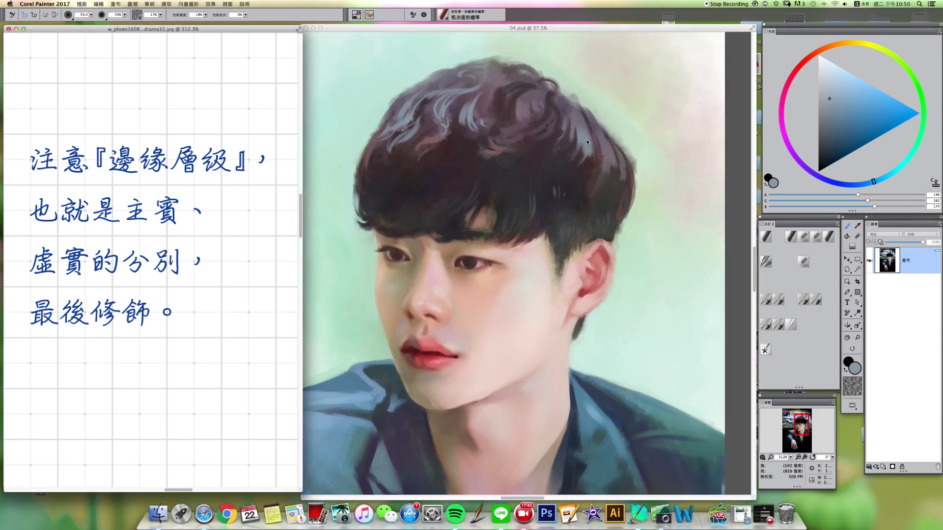
pyautogui.press('[')
pyautogui.press('[')
pyautogui.press('[')
pyautogui.press('[')
pyautogui.press('[')
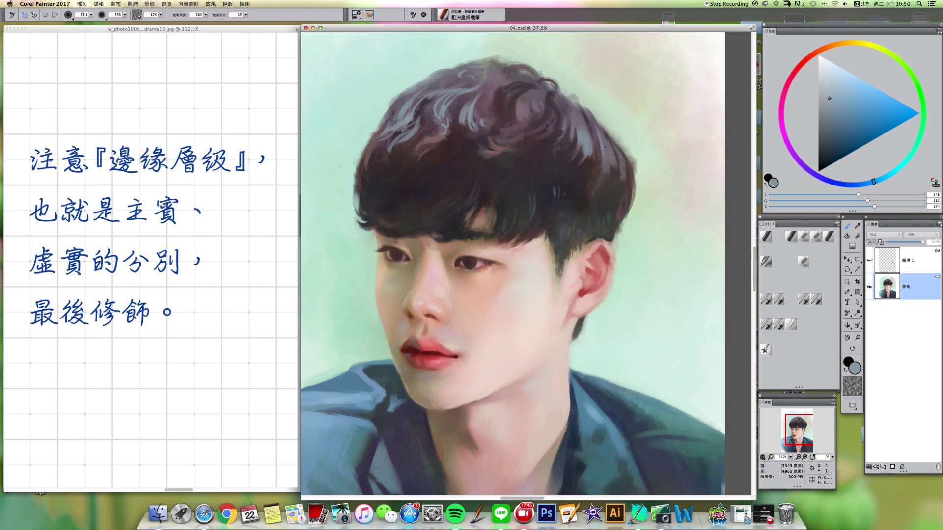
pyautogui.press('[')
pyautogui.press('[')
pyautogui.press('[')
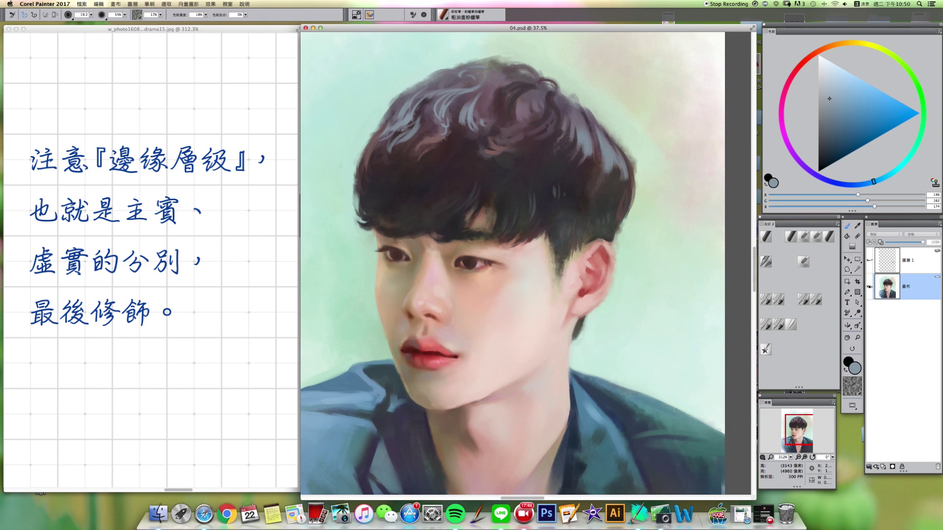
# - Paint a broad grey-blue highlight across the crown of the hair with a larger brush
pyautogui.press(']')
pyautogui.press(']')
pyautogui.press(']')
pyautogui.press(']')
pyautogui.press(']')
pyautogui.moveTo(533, 99)
pyautogui.mouseDown()
pyautogui.moveTo(541, 106)
pyautogui.moveTo(501, 99)
pyautogui.mouseUp()
# - Paint finer grey-blue highlight strands at the top of the crown with a smaller brush
pyautogui.press('[')
pyautogui.press('[')
pyautogui.press('[')
pyautogui.press('[')
pyautogui.press('[')
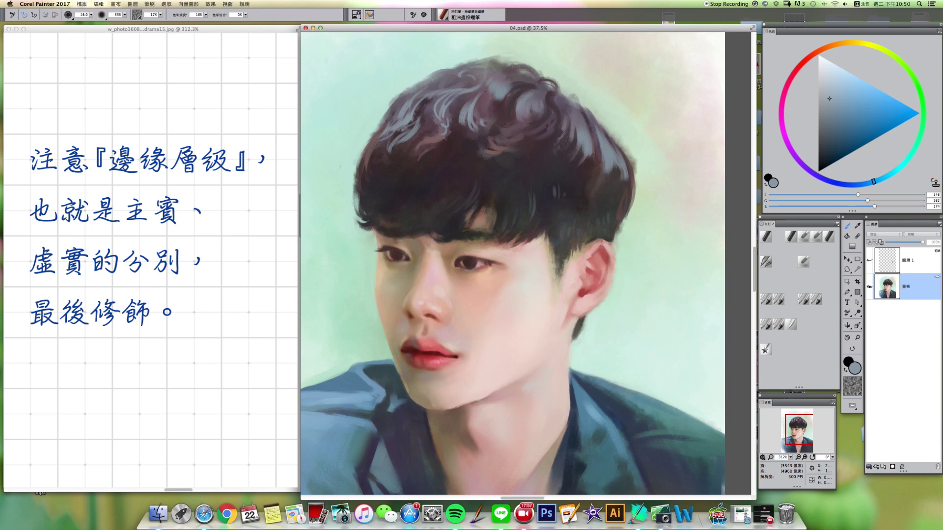
pyautogui.moveTo(497, 69); pyautogui.dragTo(489, 79)
pyautogui.moveTo(494, 94); pyautogui.dragTo(491, 107)
pyautogui.moveTo(500, 97)
pyautogui.mouseDown()
pyautogui.moveTo(510, 121)
pyautogui.moveTo(503, 124)
pyautogui.mouseUp()
# - Refine the side hair strands with a thinner grey-blue stroke and a sampled dark mauve-grey
pyautogui.press('[')
pyautogui.moveTo(569, 128); pyautogui.dragTo(562, 150)
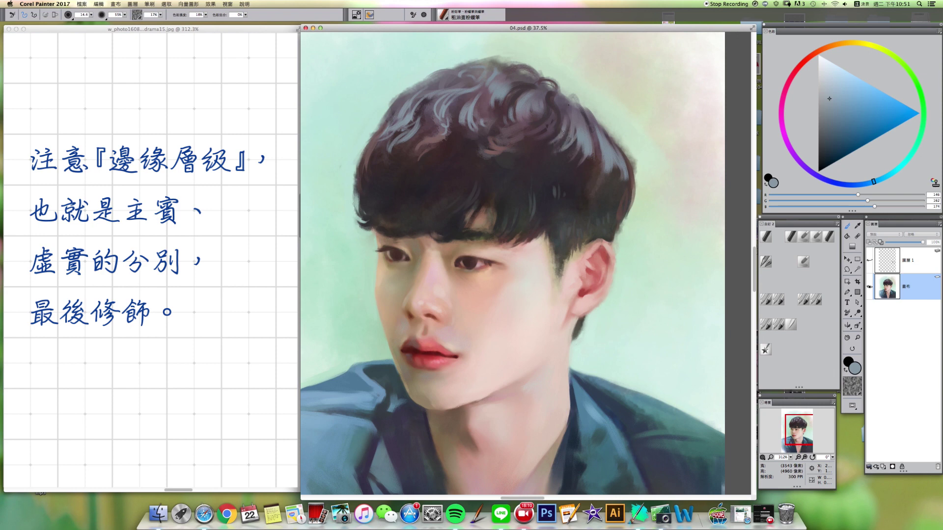
pyautogui.keyDown('alt'); pyautogui.click(588, 147); pyautogui.keyUp('alt')
pyautogui.keyDown('alt'); pyautogui.click(586, 154); pyautogui.keyUp('alt')
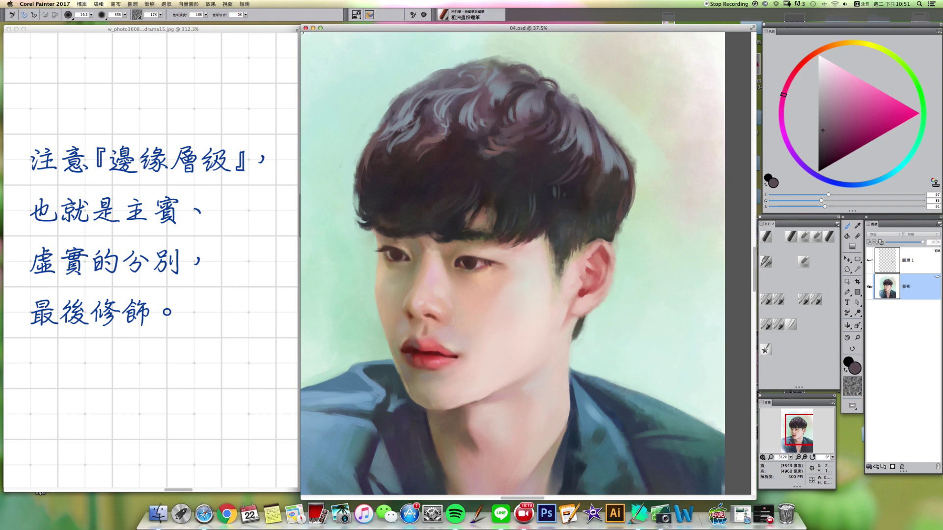
# - Rework the dark mass of the fringe with sampled dark blue-grey and dark brown tones, adjusting the brush size
pyautogui.keyDown('alt'); pyautogui.click(535, 208); pyautogui.keyUp('alt')
pyautogui.press('[')
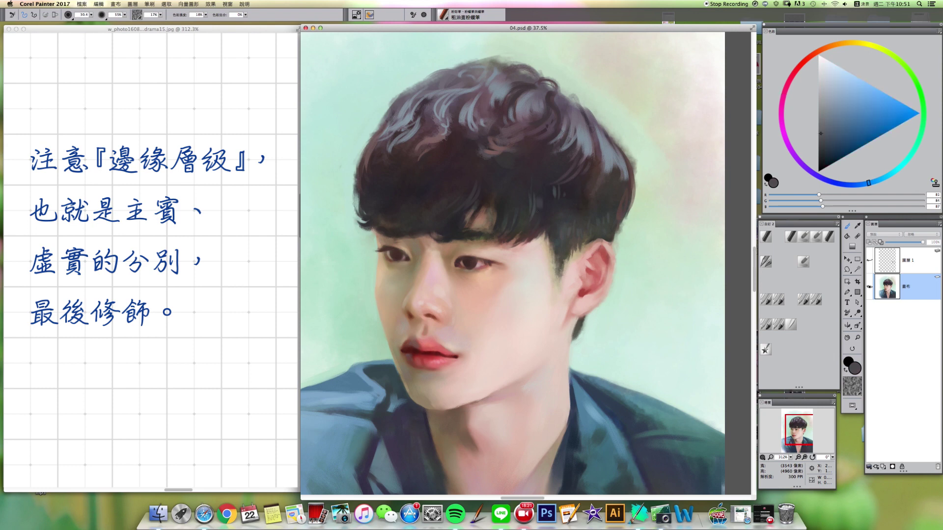
pyautogui.keyDown('alt'); pyautogui.keyDown('super'); pyautogui.click(420, 206); pyautogui.keyUp('super'); pyautogui.keyUp('alt')
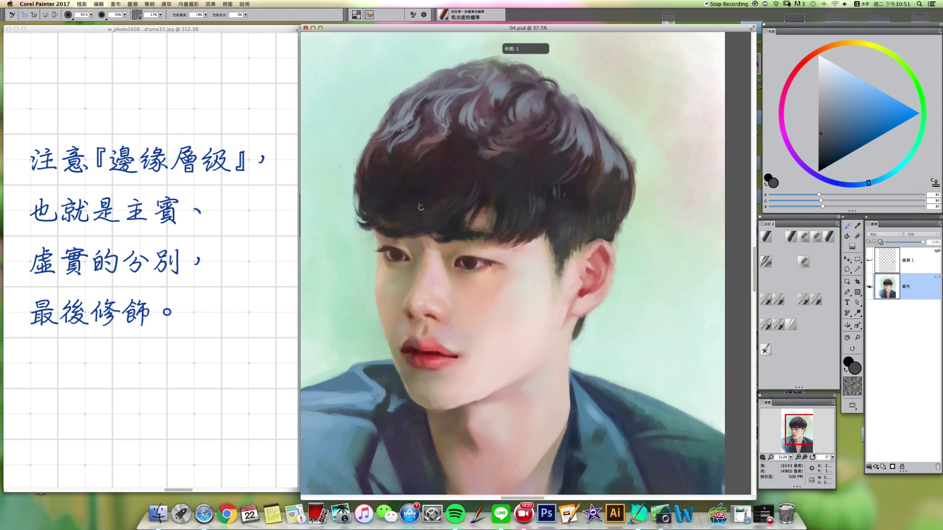
pyautogui.moveTo(428, 205); pyautogui.dragTo(428, 210)
pyautogui.keyDown('alt'); pyautogui.click(423, 212); pyautogui.keyUp('alt')
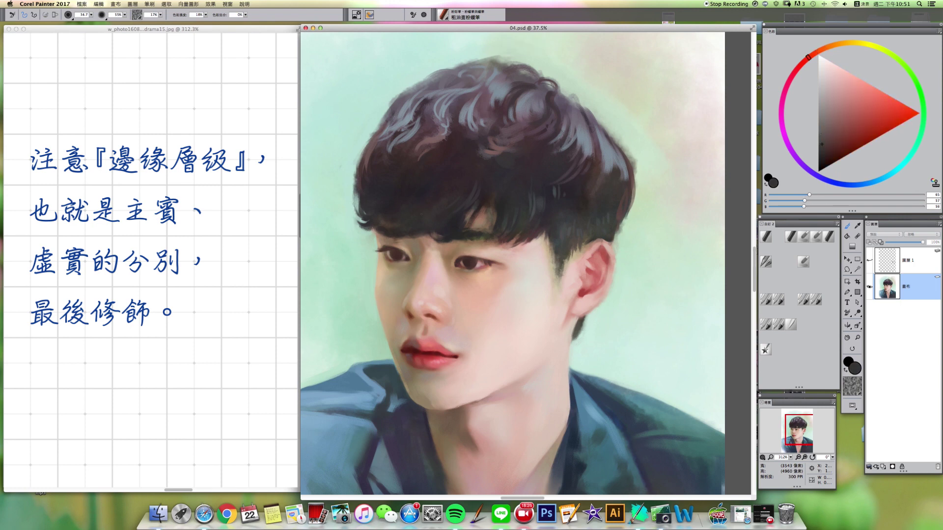
pyautogui.press('[')
pyautogui.keyDown('alt'); pyautogui.click(448, 183); pyautogui.keyUp('alt')
# - Clean up the contour of the far cheek with mint green sampled from the adjoining background
pyautogui.moveTo(412, 174); pyautogui.dragTo(443, 191)
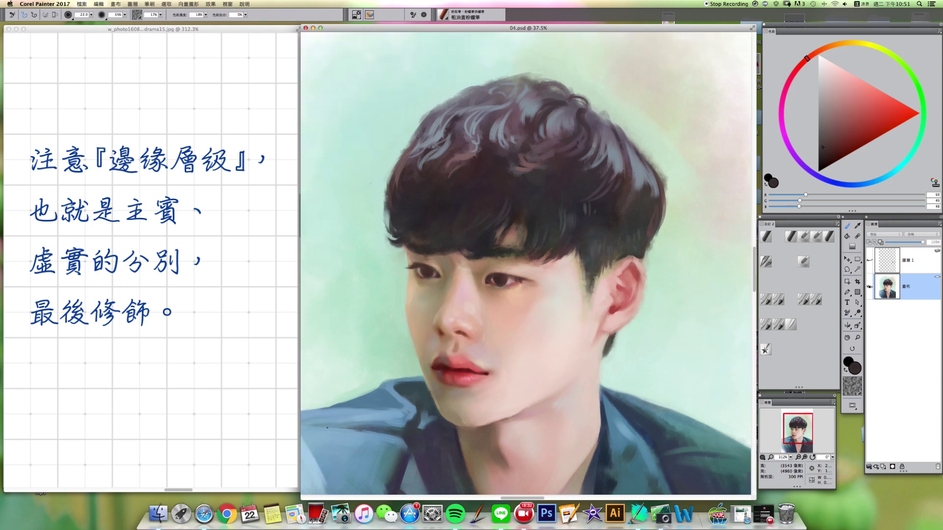
pyautogui.moveTo(448, 387); pyautogui.dragTo(418, 336)
pyautogui.keyDown('alt'); pyautogui.click(386, 302); pyautogui.keyUp('alt')
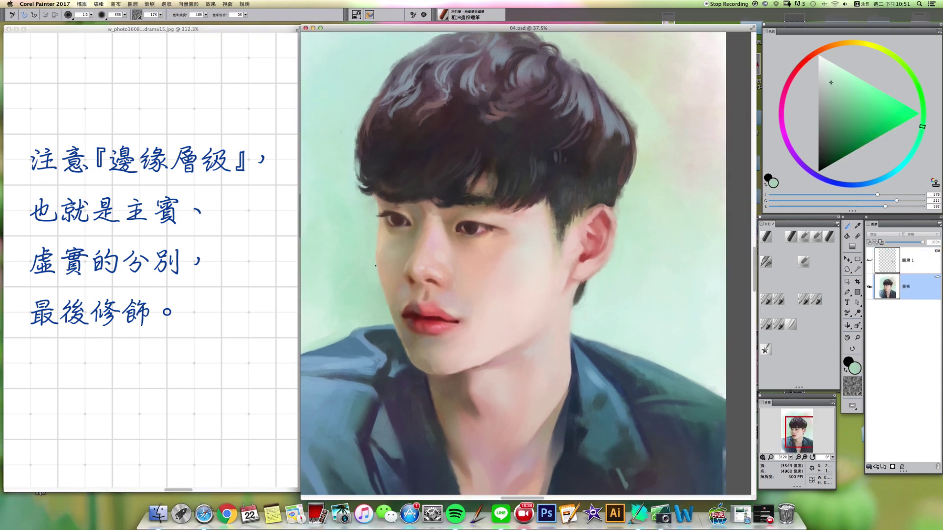
pyautogui.keyDown('alt'); pyautogui.click(375, 271); pyautogui.keyUp('alt')
pyautogui.moveTo(384, 288); pyautogui.dragTo(379, 282)
pyautogui.keyDown('alt'); pyautogui.click(376, 273); pyautogui.keyUp('alt')
# - Refine the edge where the far jaw meets the collar with sampled dark teal-blue and olive-tan tones
pyautogui.keyDown('alt'); pyautogui.click(393, 321); pyautogui.keyUp('alt')
pyautogui.keyDown('alt'); pyautogui.click(394, 333); pyautogui.keyUp('alt')
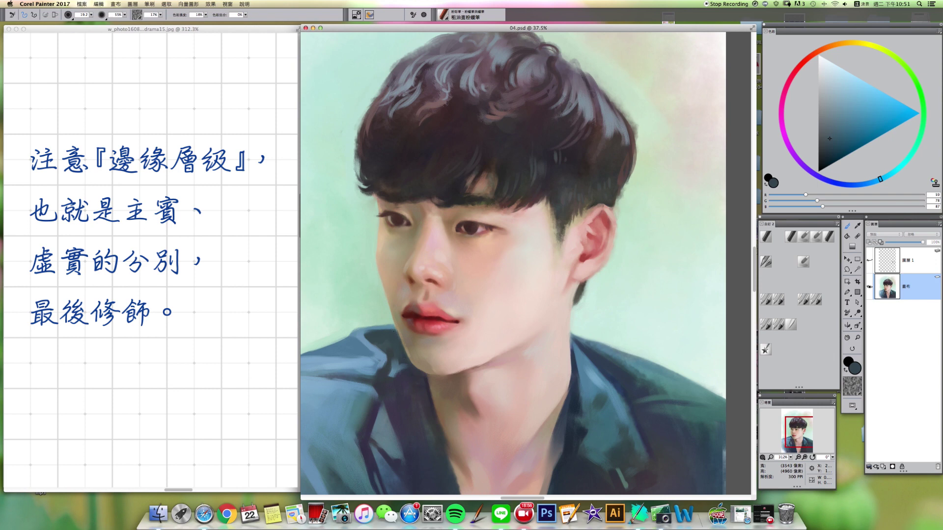
pyautogui.keyDown('alt'); pyautogui.click(396, 319); pyautogui.keyUp('alt')
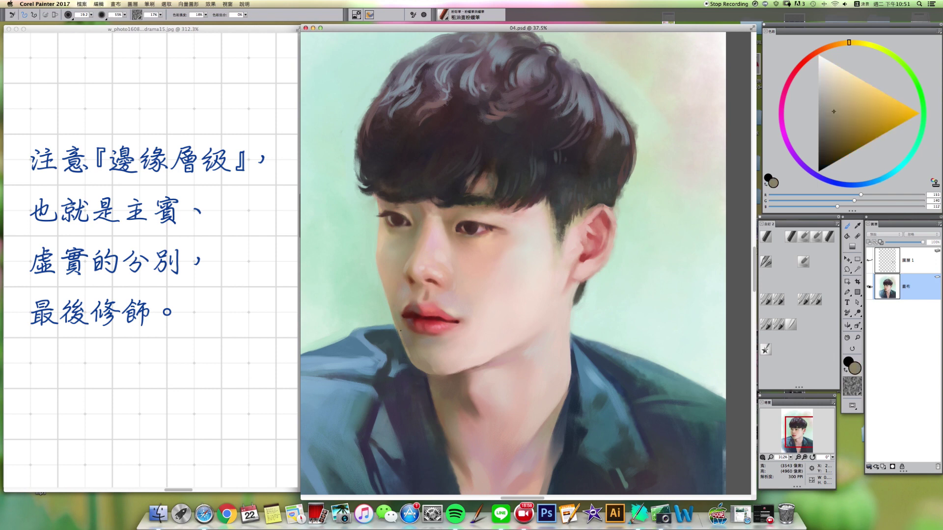
pyautogui.keyDown('alt'); pyautogui.click(400, 344); pyautogui.keyUp('alt')
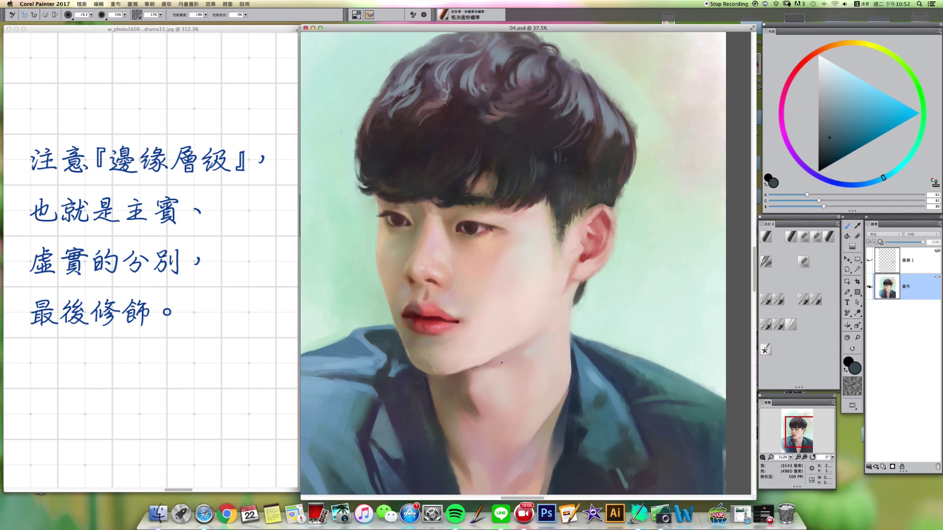
pyautogui.moveTo(598, 404); pyautogui.dragTo(592, 330)
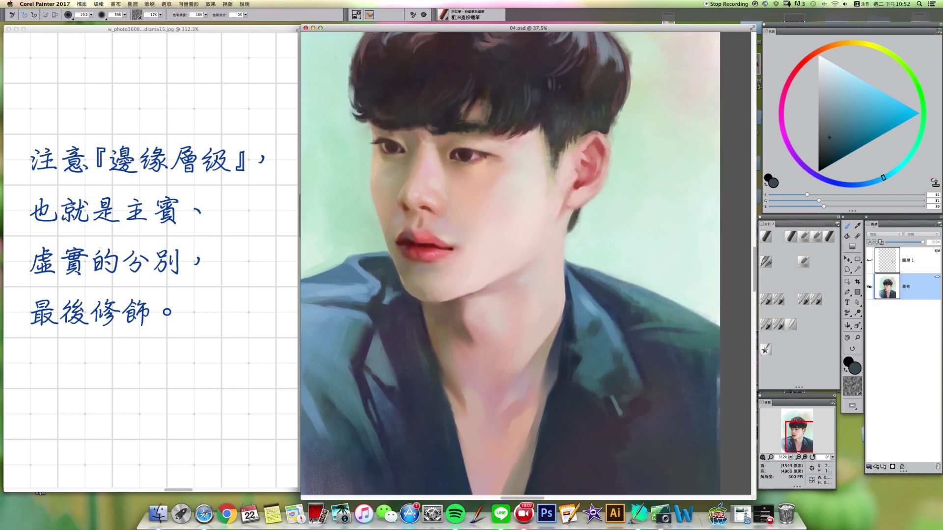
# - Refine the neck shadow under the chin with an olive tone and sampled warm browns
pyautogui.click(196, 319)
pyautogui.click(353, 326)
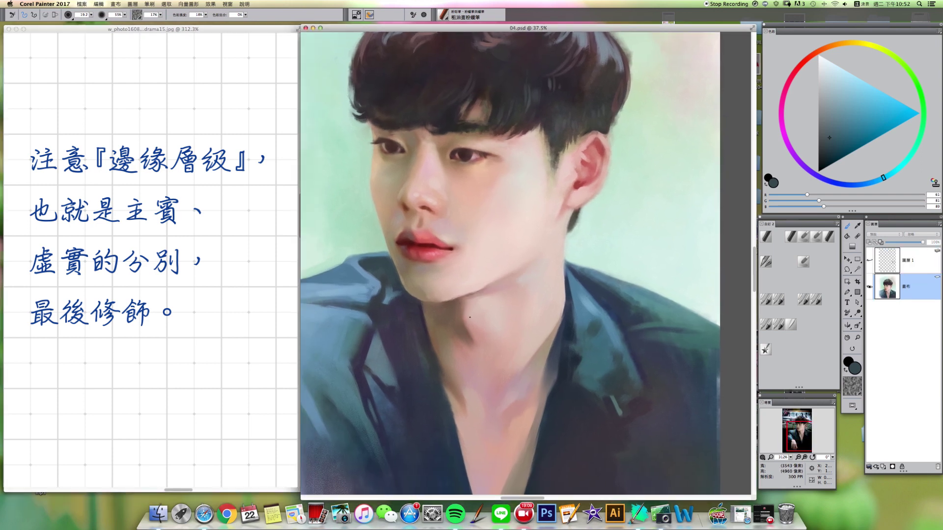
pyautogui.keyDown('alt'); pyautogui.click(467, 305); pyautogui.keyUp('alt')
pyautogui.click(887, 53)
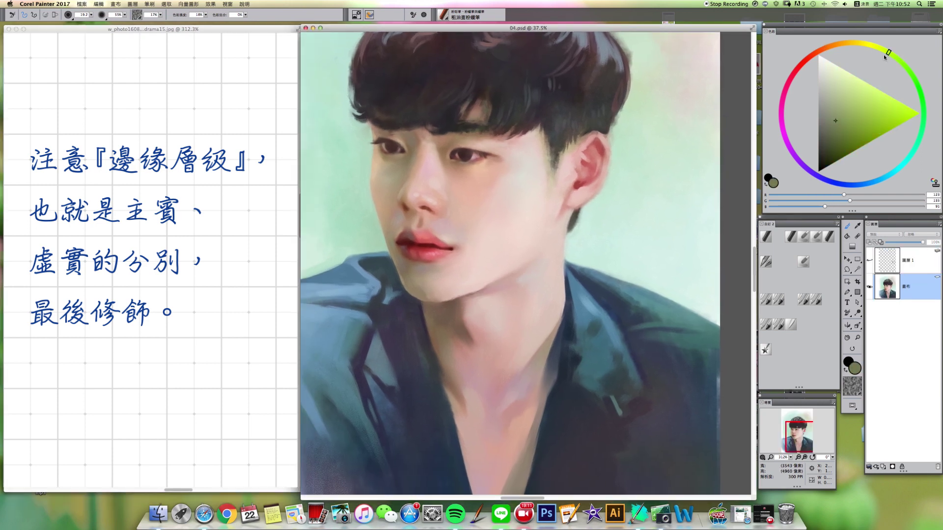
pyautogui.moveTo(833, 118); pyautogui.dragTo(821, 113)
pyautogui.keyDown('alt'); pyautogui.click(451, 319); pyautogui.keyUp('alt')
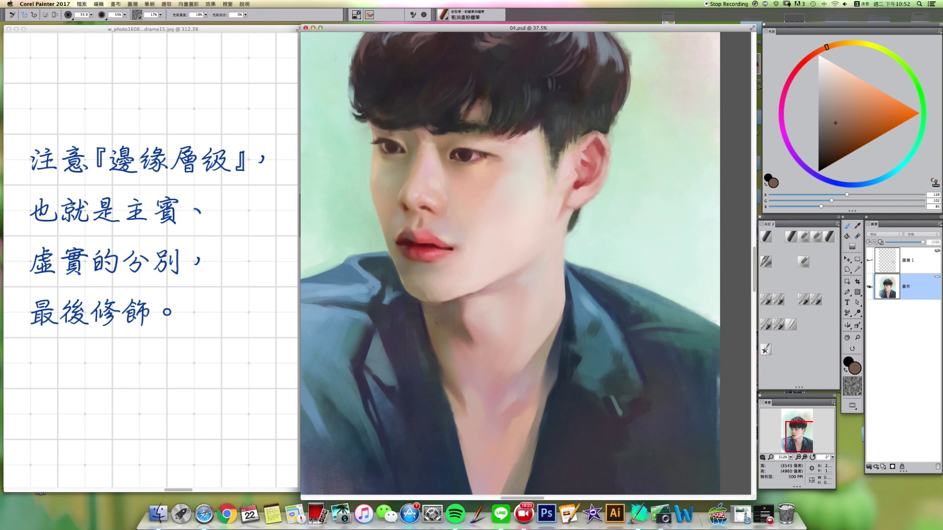
pyautogui.keyDown('alt'); pyautogui.click(436, 319); pyautogui.keyUp('alt')
pyautogui.press(']')
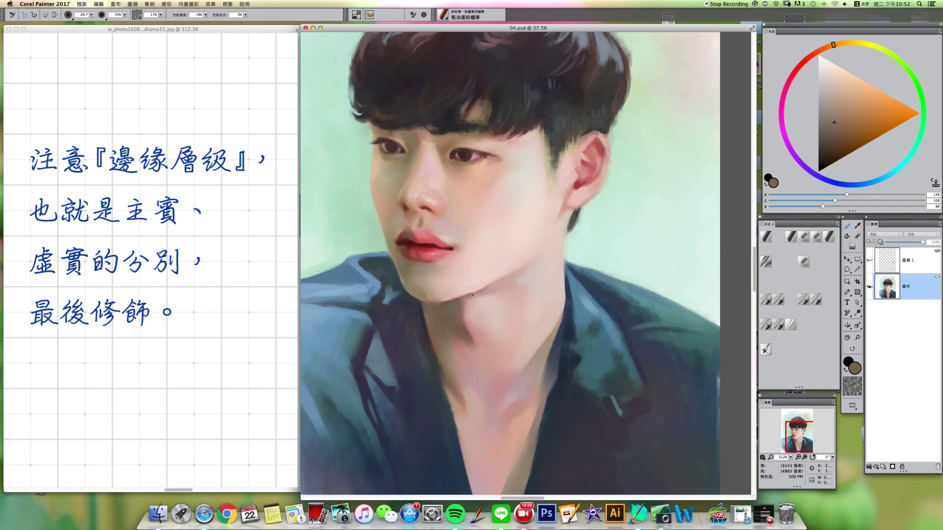
# - Clean up the edge between the shadowed neck and the inner collar with sampled dark blue-grey and brown tones
pyautogui.press('[')
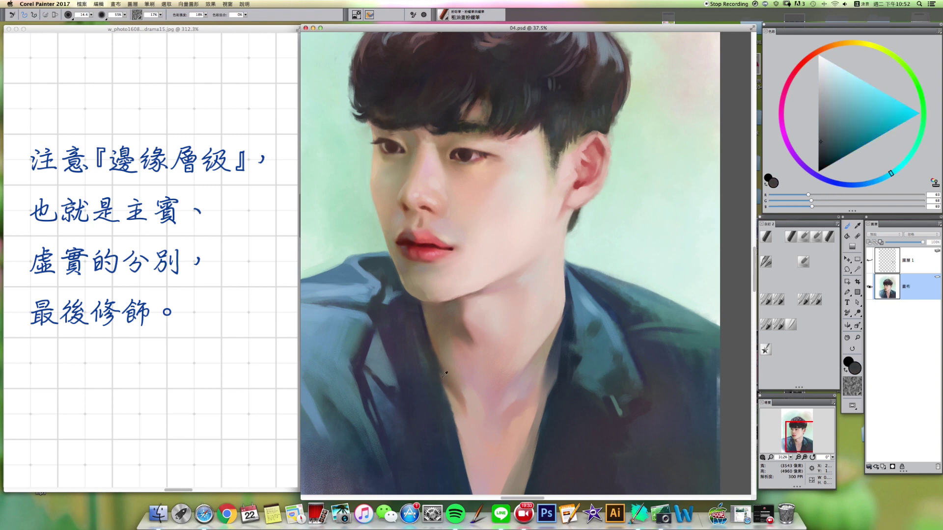
pyautogui.keyDown('alt'); pyautogui.click(453, 392); pyautogui.keyUp('alt')
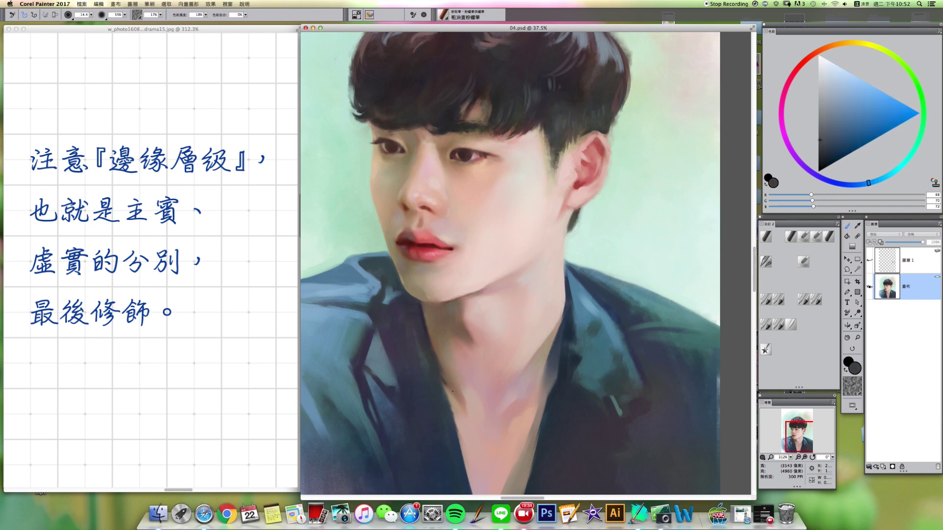
pyautogui.keyDown('alt'); pyautogui.click(461, 323); pyautogui.keyUp('alt')
pyautogui.press(']')
pyautogui.press(']')
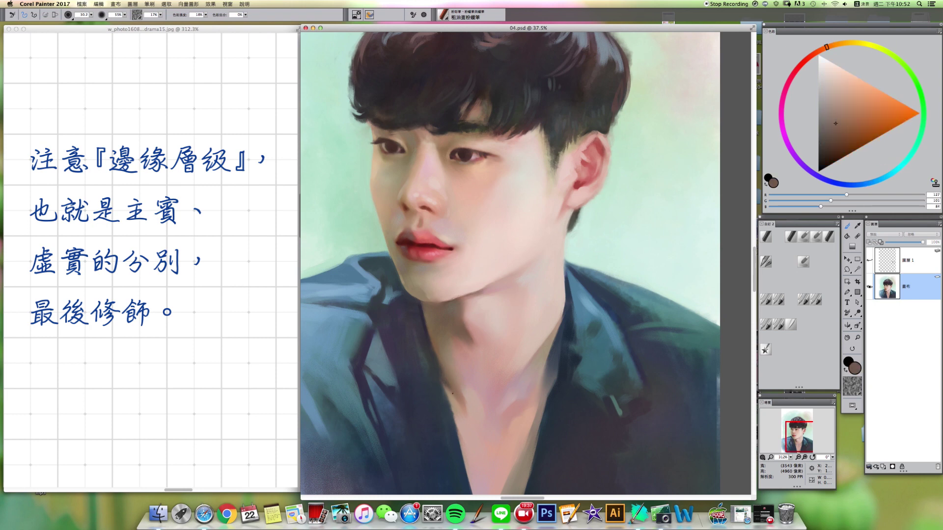
pyautogui.keyDown('alt'); pyautogui.click(454, 409); pyautogui.keyUp('alt')
# - Add a layer above the canvas, change its blend mode, and choose light pink with the Digital Airbrush
pyautogui.click(884, 467)
pyautogui.click(899, 234)
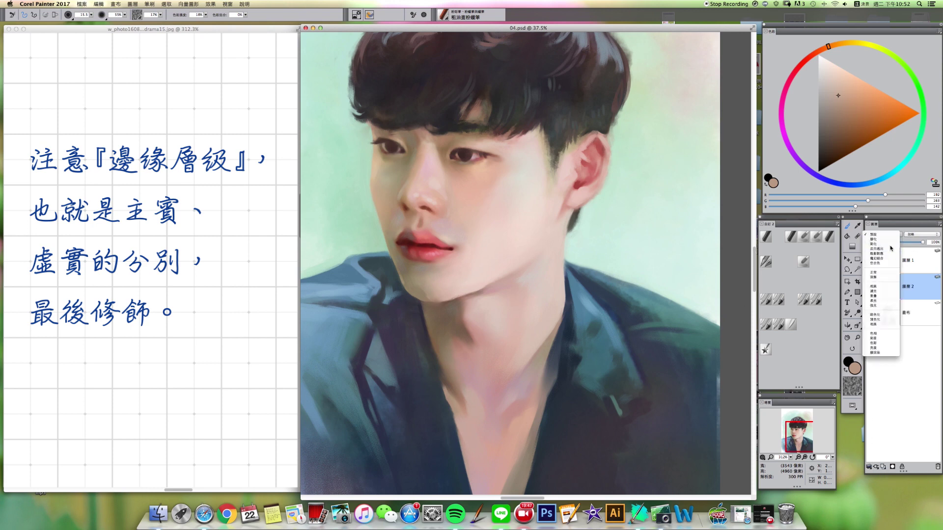
pyautogui.click(876, 253)
pyautogui.click(813, 57)
pyautogui.click(841, 77)
pyautogui.click(838, 75)
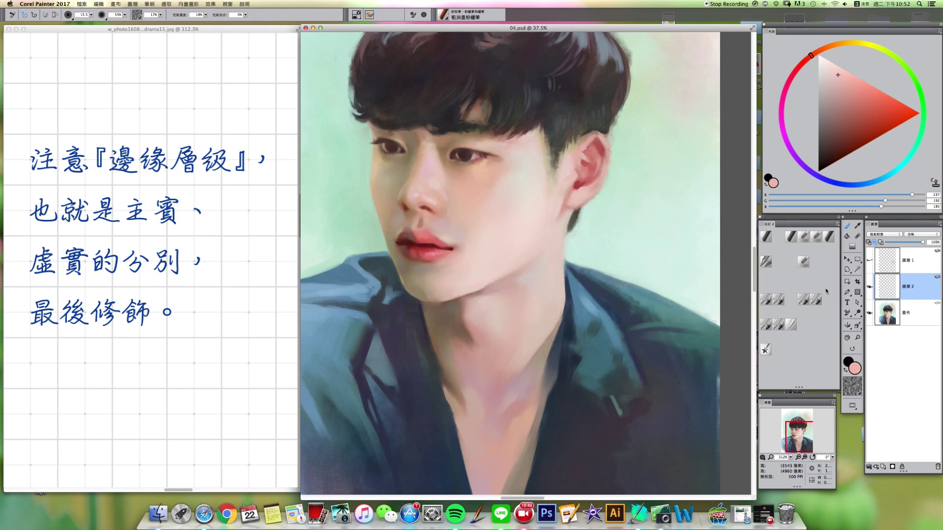
pyautogui.click(804, 300)
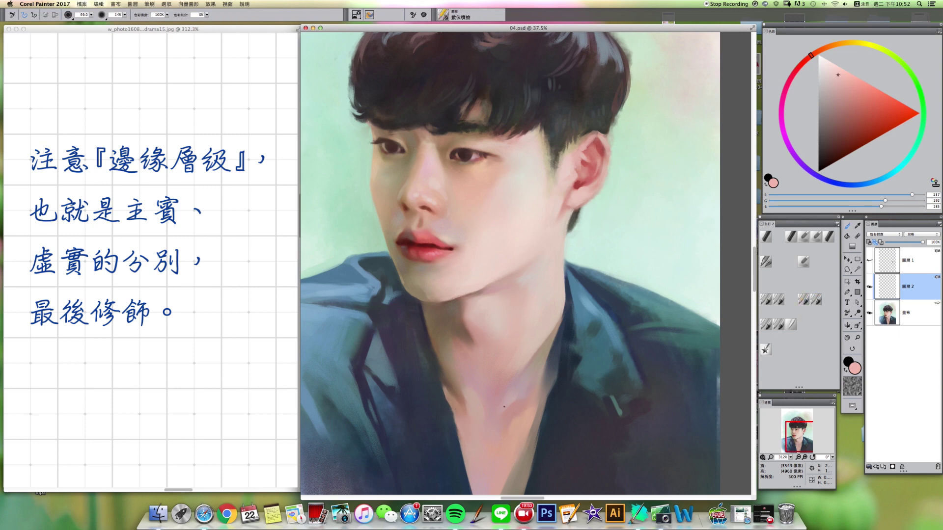
# - Airbrush soft pink over the chest and neck, adjusting the brush size, and merge the layer down onto the canvas
pyautogui.moveTo(498, 406); pyautogui.dragTo(484, 456)
pyautogui.press('[')
pyautogui.press('[')
pyautogui.press(']')
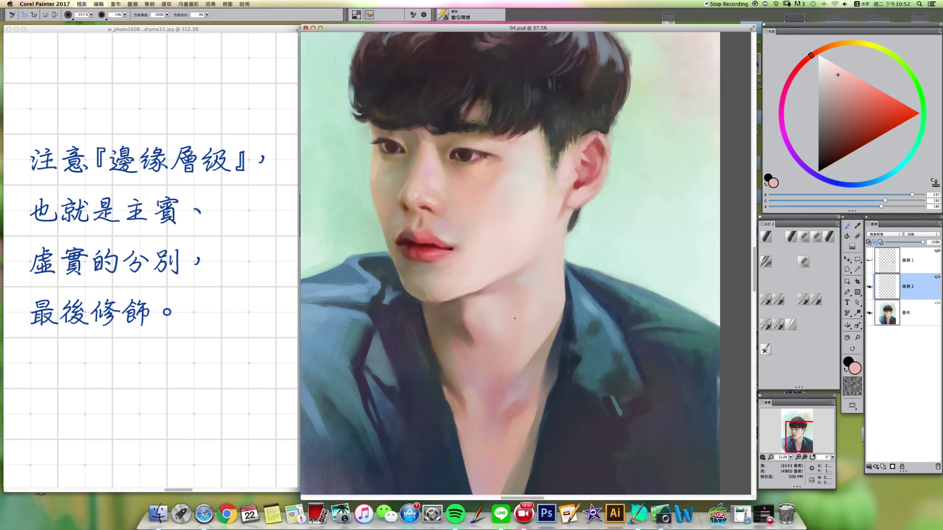
pyautogui.press('[')
pyautogui.press(']')
pyautogui.click(869, 467)
pyautogui.click(876, 494)
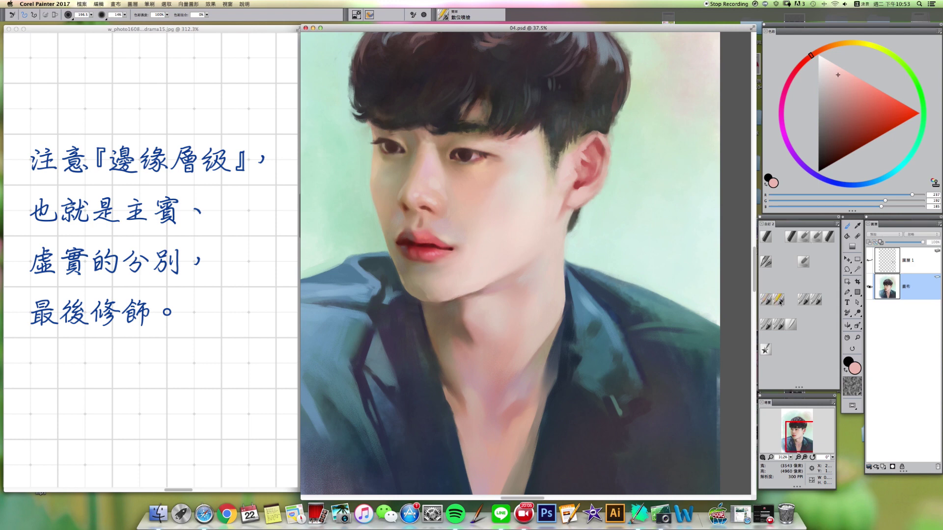
# - Paint the lit side of the neck with the oil pastel brush, using sampled skin tones and a pale pink
pyautogui.click(790, 237)
pyautogui.moveTo(481, 327); pyautogui.dragTo(497, 346)
pyautogui.keyDown('alt'); pyautogui.click(499, 333); pyautogui.keyUp('alt')
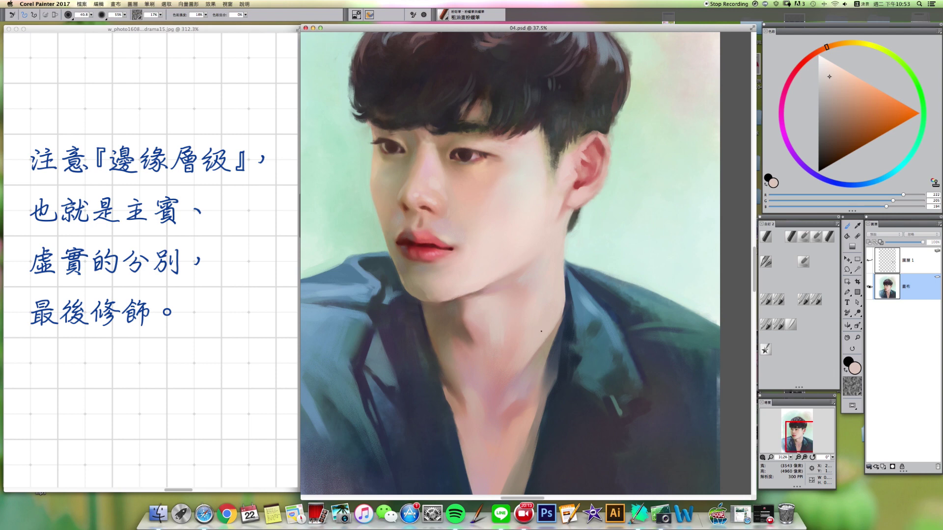
pyautogui.keyDown('alt'); pyautogui.click(592, 257); pyautogui.keyUp('alt')
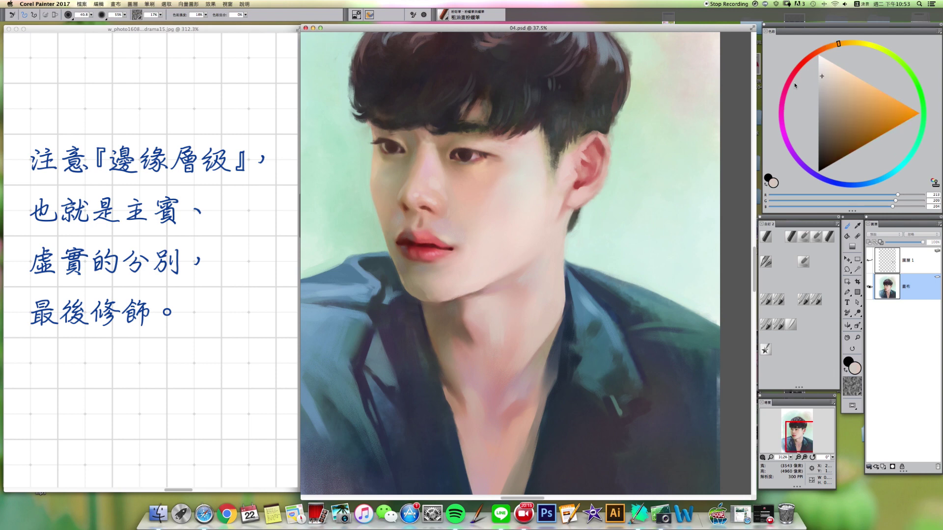
pyautogui.click(810, 56)
pyautogui.click(825, 71)
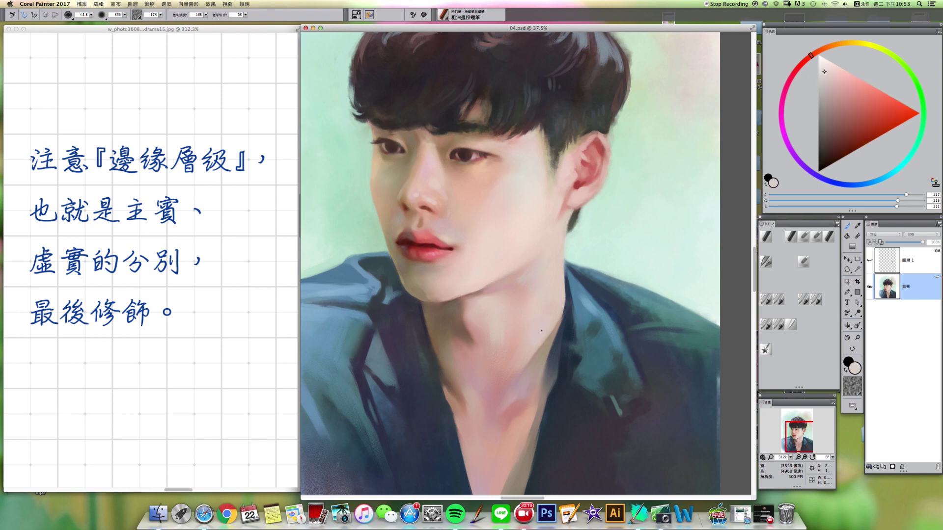
pyautogui.press(']')
pyautogui.moveTo(528, 326); pyautogui.dragTo(538, 313)
# - Blend the neck just below the jawline with sampled dusty pink, using a smaller brush
pyautogui.press('[')
pyautogui.press('[')
pyautogui.press('[')
pyautogui.press('[')
pyautogui.keyDown('alt'); pyautogui.click(522, 283); pyautogui.keyUp('alt')
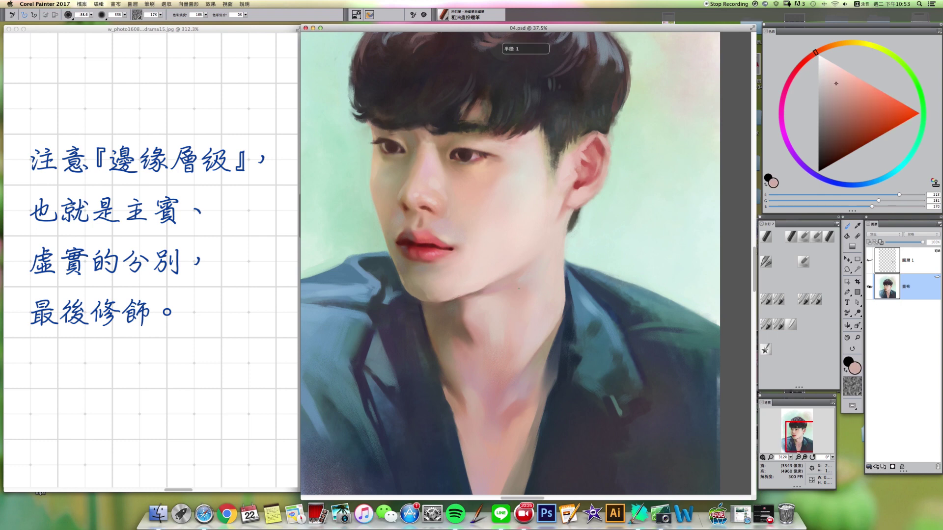
pyautogui.keyDown('alt'); pyautogui.click(521, 284); pyautogui.keyUp('alt')
pyautogui.press('[')
pyautogui.press('[')
pyautogui.press('[')
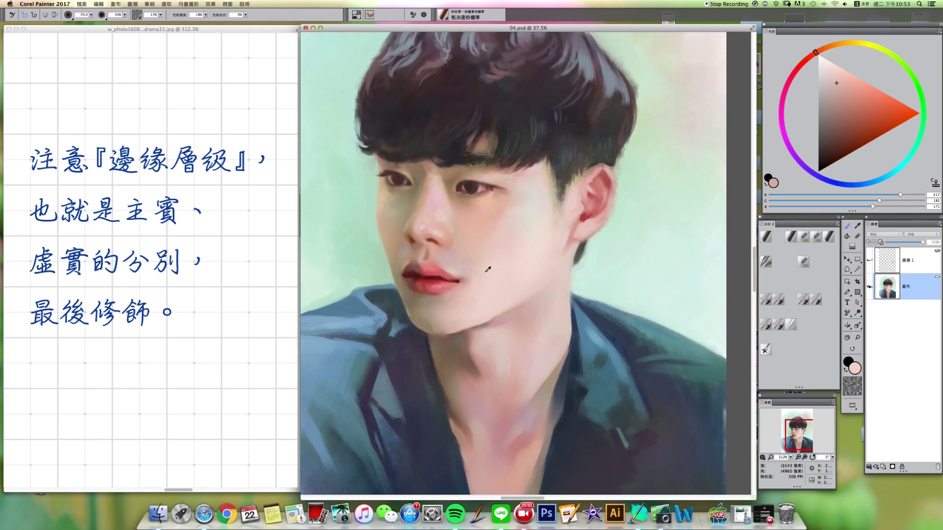
# - Smooth the cheek beside the corner of the mouth with sampled light peach, adjusting the brush size
pyautogui.keyDown('alt'); pyautogui.click(488, 269); pyautogui.keyUp('alt')
pyautogui.press('[')
pyautogui.press('[')
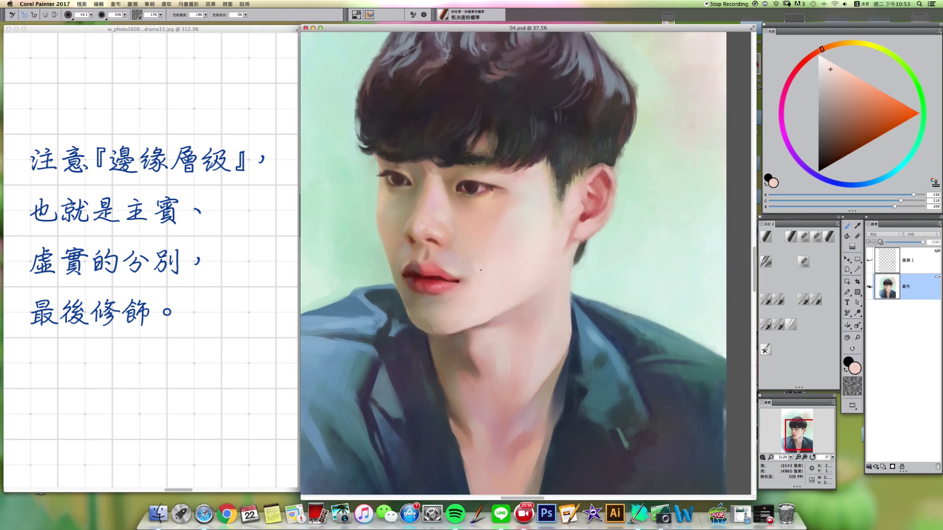
pyautogui.press(']')
pyautogui.press('[')
# - Brighten the near temple by the hairline with a sampled skin tone shifted to pale pink
pyautogui.keyDown('alt'); pyautogui.click(536, 195); pyautogui.keyUp('alt')
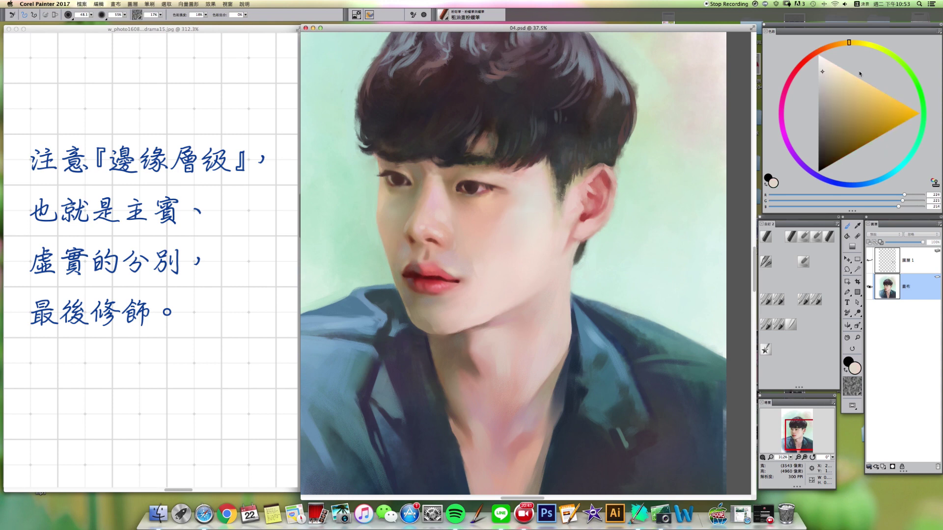
pyautogui.click(804, 66)
pyautogui.moveTo(827, 69); pyautogui.dragTo(824, 67)
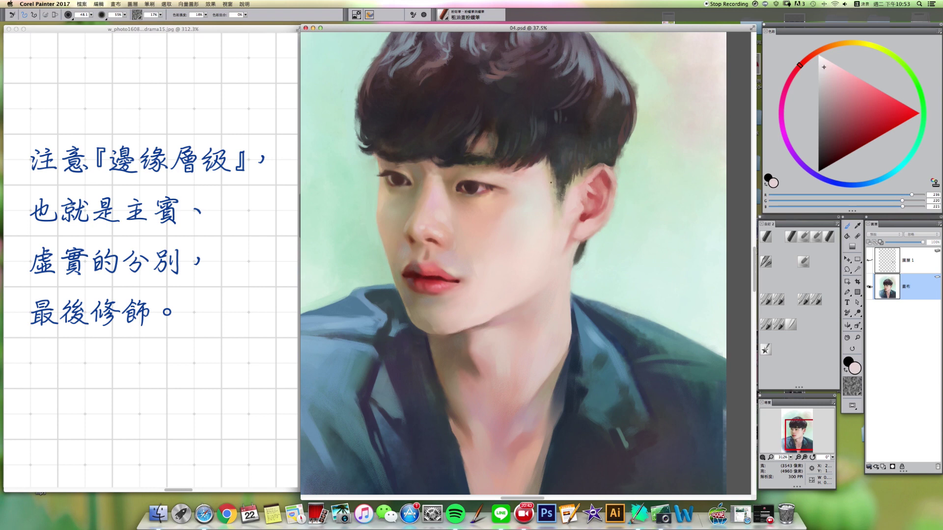
pyautogui.moveTo(829, 71); pyautogui.dragTo(825, 72)
pyautogui.press(']')
pyautogui.press('[')
pyautogui.press('[')
pyautogui.press('[')
pyautogui.press('[')
pyautogui.press('[')
# - Lighten the upper cheek beside the near eye with a very pale pink and a smaller brush
pyautogui.click(823, 48)
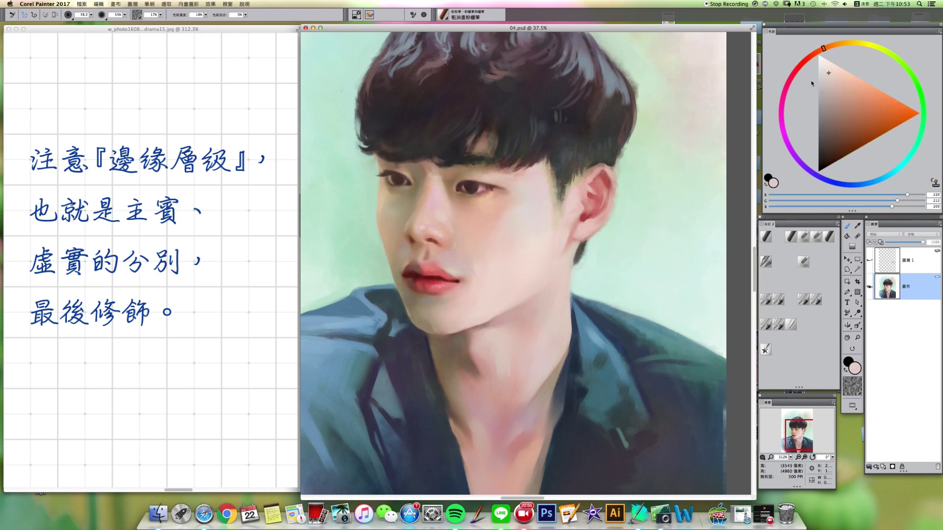
pyautogui.click(816, 55)
pyautogui.click(824, 69)
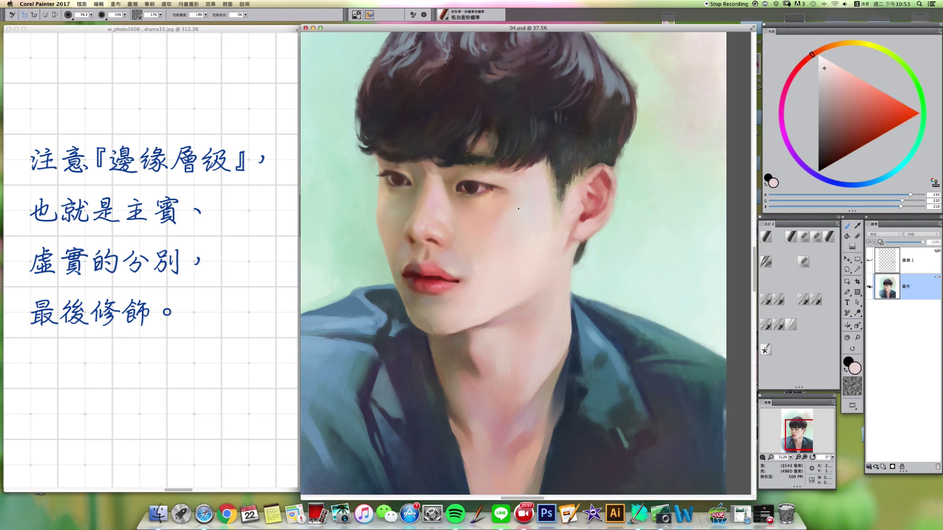
pyautogui.press('[')
pyautogui.press('[')
# - Add a soft blush to the near cheek with sampled peach shifted to pink, using a larger brush
pyautogui.keyDown('alt'); pyautogui.click(501, 213); pyautogui.keyUp('alt')
pyautogui.press('[')
pyautogui.press(']')
pyautogui.press(']')
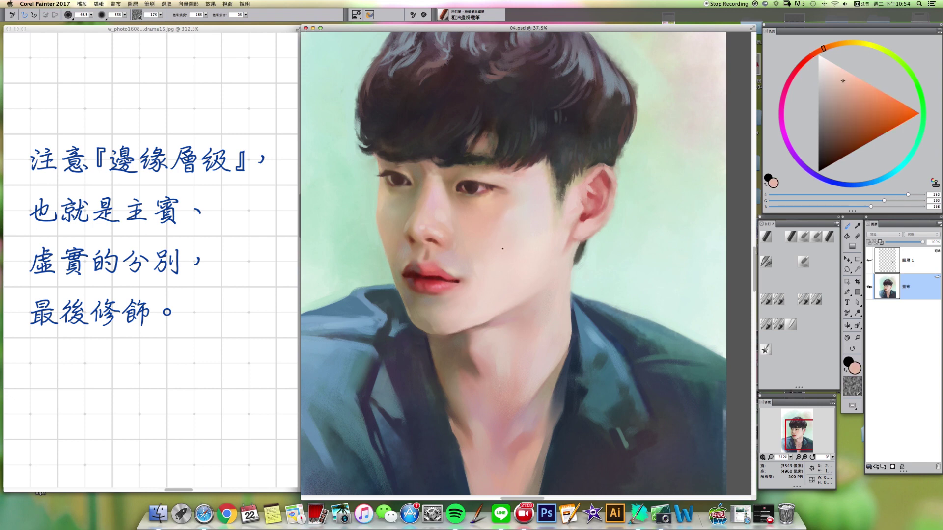
pyautogui.keyDown('alt'); pyautogui.click(494, 231); pyautogui.keyUp('alt')
pyautogui.click(804, 64)
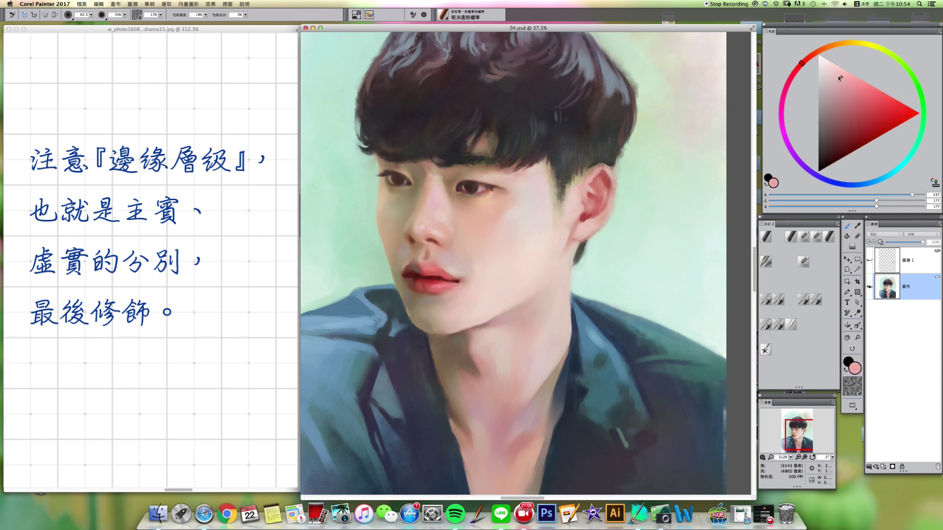
pyautogui.press(']')
pyautogui.press(']')
pyautogui.click(838, 72)
pyautogui.press(']')
pyautogui.press(']')
# - Soften the blush on the near cheek with a sampled pale cream skin tone
pyautogui.keyDown('alt'); pyautogui.click(520, 234); pyautogui.keyUp('alt')
pyautogui.press('[')
pyautogui.press('[')
pyautogui.press('[')
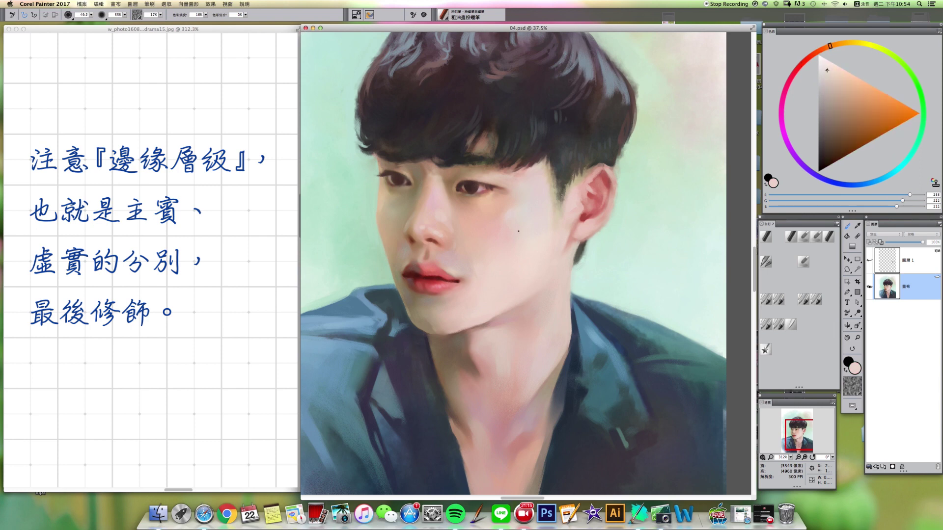
# - Touch up the background behind the neck, below the ear, with sampled mint green
pyautogui.press(']')
pyautogui.press(']')
pyautogui.press(']')
pyautogui.press(']')
pyautogui.moveTo(603, 257); pyautogui.dragTo(600, 260)
pyautogui.keyDown('alt'); pyautogui.click(585, 276); pyautogui.keyUp('alt')
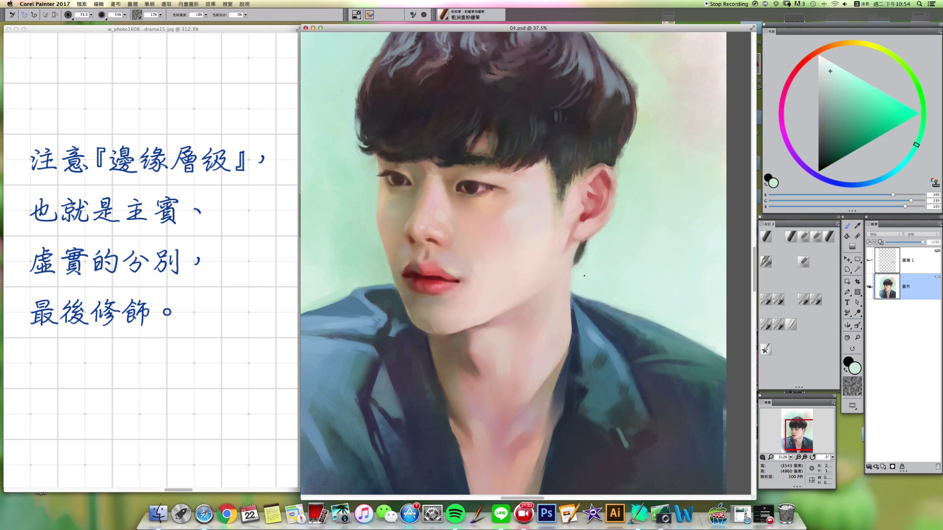
# - Paint the background beside the far side of the hair and face with lightened sampled mint green and a larger brush
pyautogui.moveTo(369, 250); pyautogui.dragTo(396, 278)
pyautogui.keyDown('alt'); pyautogui.click(369, 175); pyautogui.keyUp('alt')
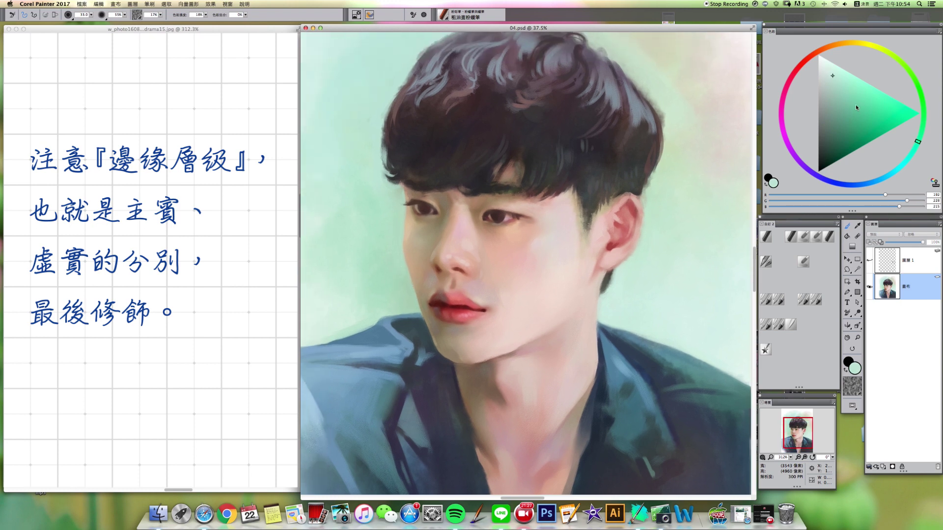
pyautogui.moveTo(831, 79); pyautogui.dragTo(829, 69)
pyautogui.moveTo(371, 141); pyautogui.dragTo(373, 154)
pyautogui.moveTo(396, 188)
pyautogui.mouseDown()
pyautogui.moveTo(399, 199)
pyautogui.moveTo(386, 195)
pyautogui.moveTo(395, 225)
pyautogui.mouseUp()
pyautogui.press(']')
pyautogui.press(']')
pyautogui.press(']')
pyautogui.press(']')
pyautogui.press(']')
pyautogui.press(']')
pyautogui.press(']')
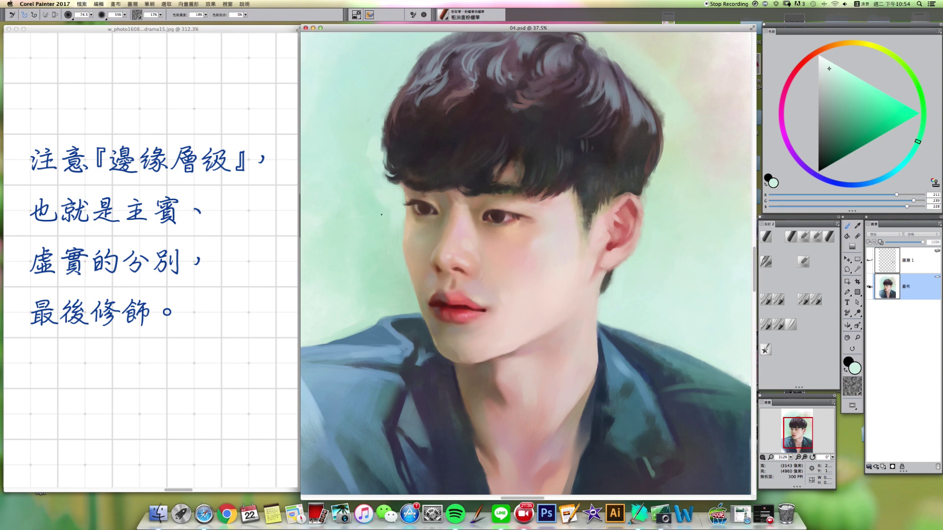
pyautogui.press(']')
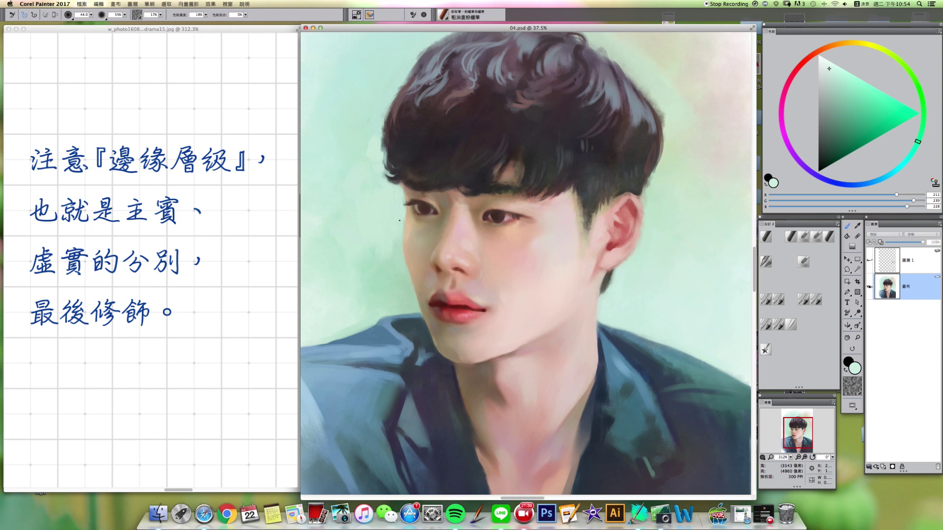
# - Refine the face contour beside the far eye, alternating sampled peach skin and background mint green with a smaller brush
pyautogui.press('[')
pyautogui.keyDown('alt'); pyautogui.click(408, 226); pyautogui.keyUp('alt')
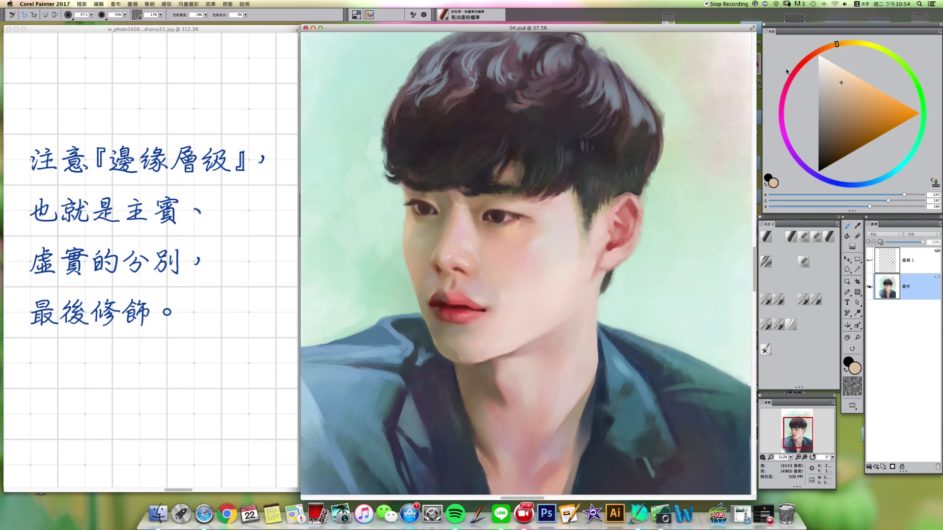
pyautogui.moveTo(840, 76); pyautogui.dragTo(843, 76)
pyautogui.press('[')
pyautogui.press('[')
pyautogui.keyDown('alt'); pyautogui.click(401, 234); pyautogui.keyUp('alt')
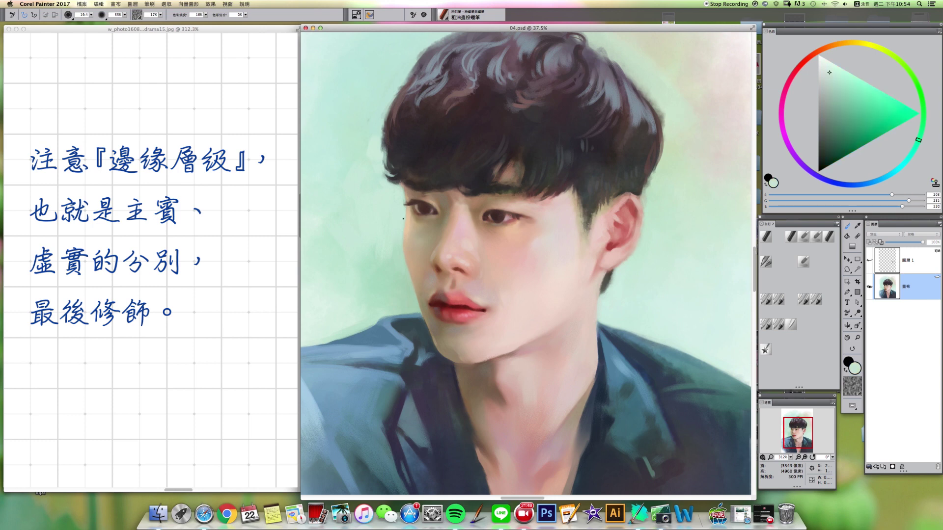
pyautogui.keyDown('alt'); pyautogui.click(409, 227); pyautogui.keyUp('alt')
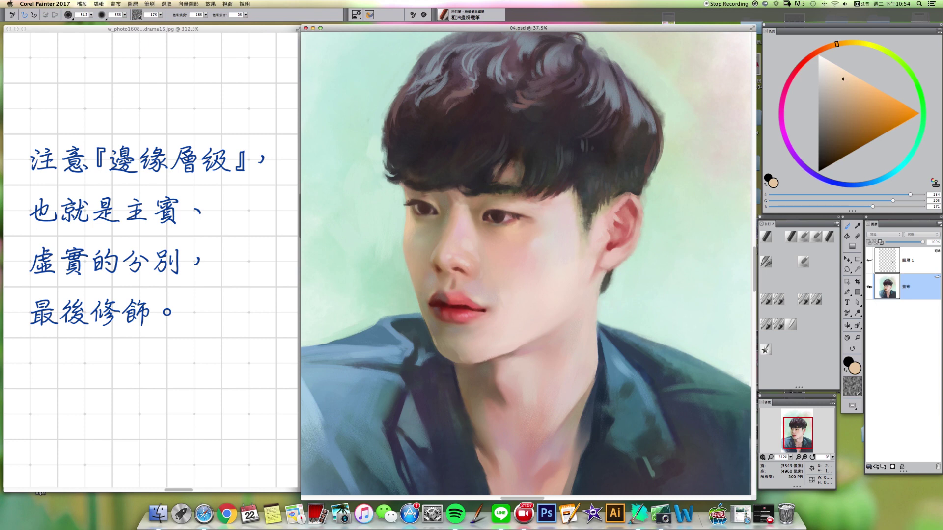
# - Warm the skin around the far eye with a sampled tone shifted to muted pink
pyautogui.keyDown('alt'); pyautogui.click(426, 199); pyautogui.keyUp('alt')
pyautogui.click(810, 55)
pyautogui.moveTo(838, 96); pyautogui.dragTo(844, 87)
pyautogui.press('[')
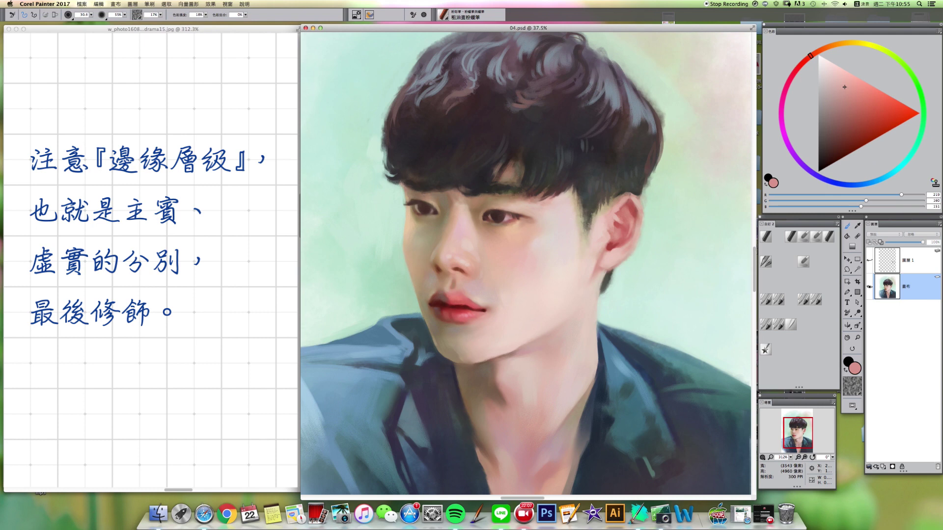
# - Warm the skin beneath the near eye with a sampled tone shifted to soft coral pink
pyautogui.keyDown('alt'); pyautogui.click(505, 203); pyautogui.keyUp('alt')
pyautogui.click(808, 57)
pyautogui.click(843, 83)
pyautogui.click(844, 80)
pyautogui.moveTo(828, 46); pyautogui.dragTo(843, 47)
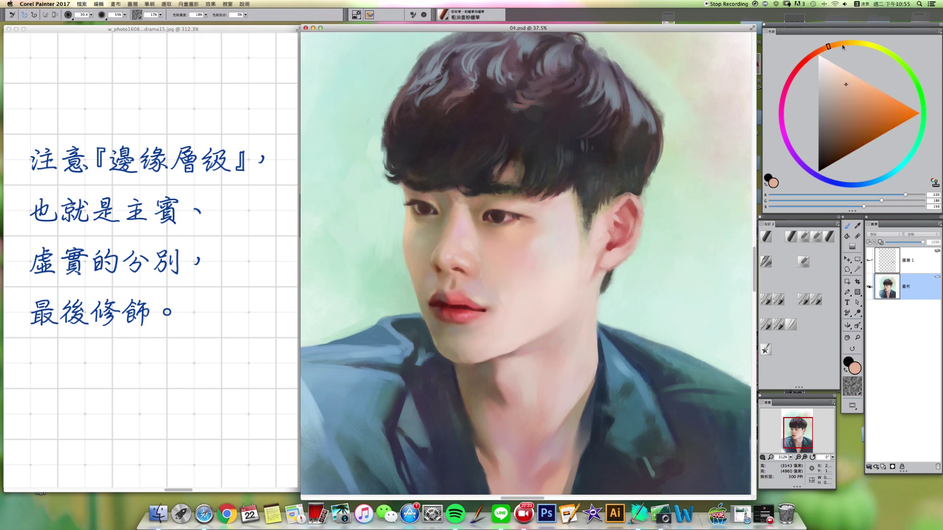
pyautogui.click(812, 60)
pyautogui.click(851, 85)
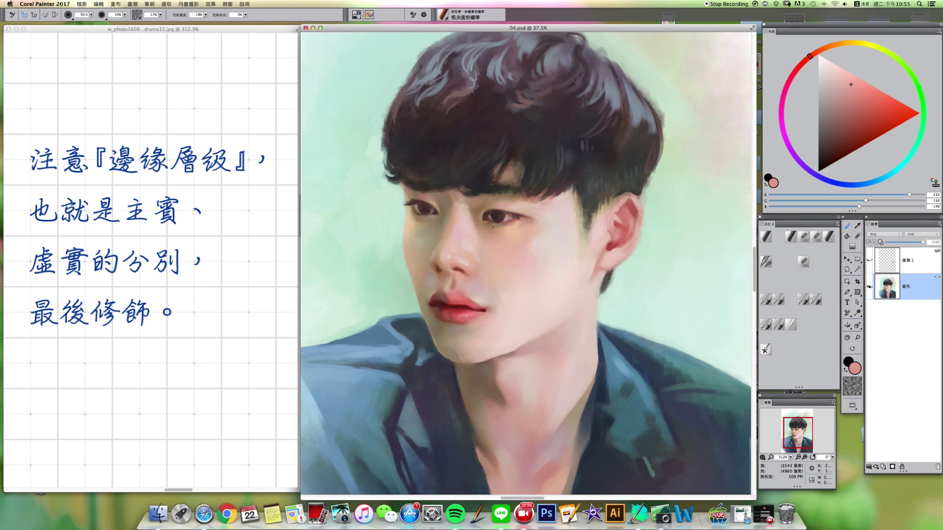
# - Blend the cheek skin below the near eye's outer corner with sampled peach and pale beige tones
pyautogui.press(']')
pyautogui.keyDown('alt'); pyautogui.click(526, 228); pyautogui.keyUp('alt')
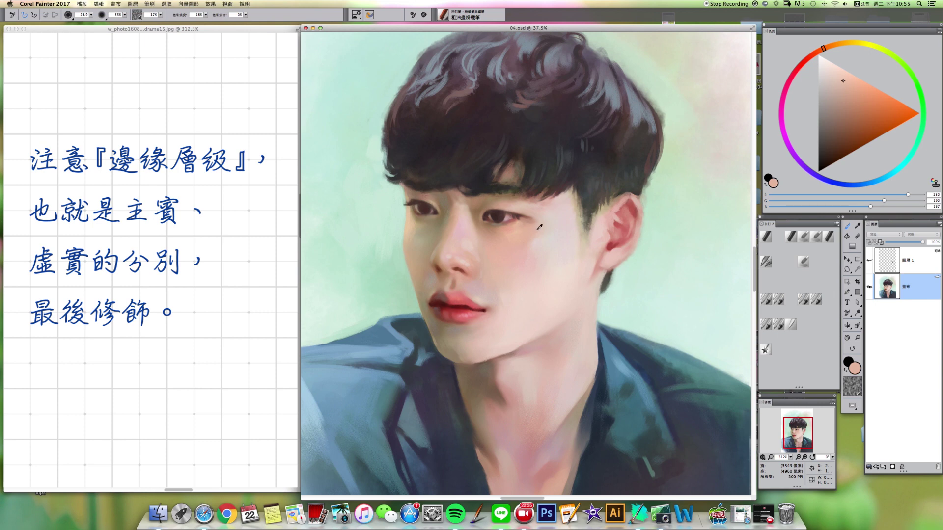
pyautogui.keyDown('alt'); pyautogui.click(519, 224); pyautogui.keyUp('alt')
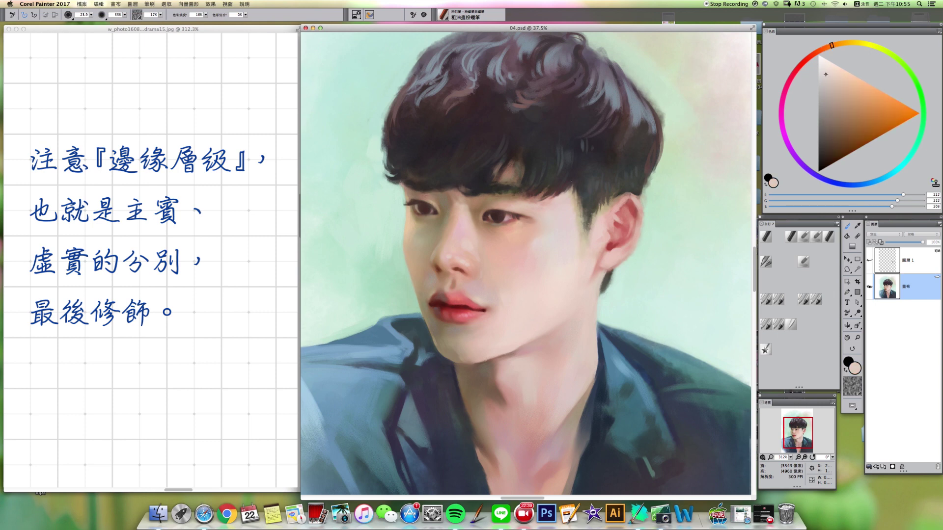
# - Refine the far eye's corners and lower lid with muted brown and tones sampled around the eye
pyautogui.keyDown('alt'); pyautogui.click(497, 222); pyautogui.keyUp('alt')
pyautogui.click(830, 116)
pyautogui.moveTo(437, 211); pyautogui.dragTo(440, 211)
pyautogui.keyDown('alt'); pyautogui.click(436, 209); pyautogui.keyUp('alt')
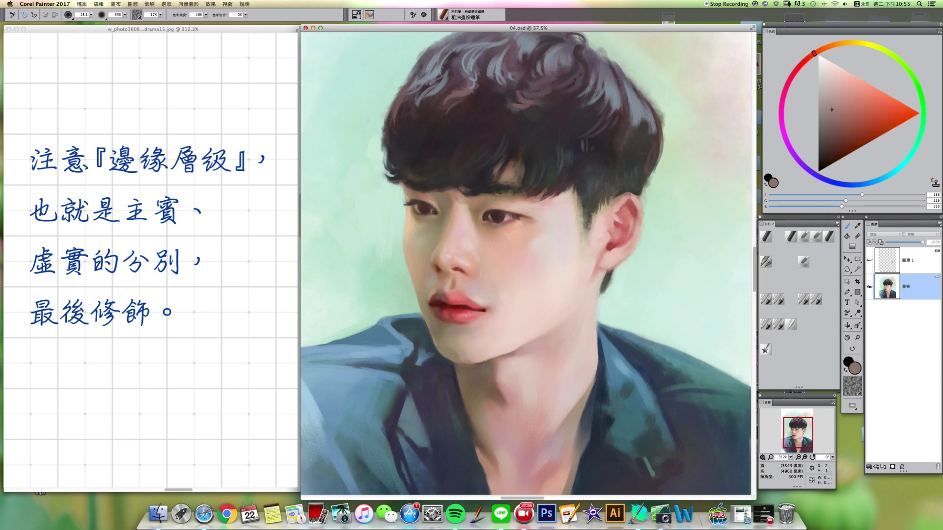
pyautogui.keyDown('alt'); pyautogui.click(431, 207); pyautogui.keyUp('alt')
pyautogui.keyDown('alt'); pyautogui.click(413, 211); pyautogui.keyUp('alt')
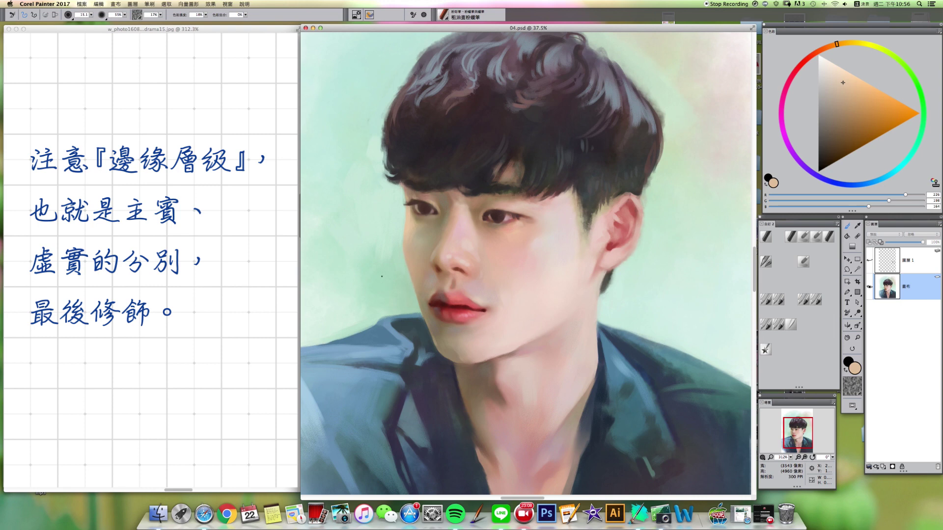
# - Refine the face contour beside the far eyebrow, alternating sampled background mint green and tan skin
pyautogui.keyDown('alt'); pyautogui.click(402, 193); pyautogui.keyUp('alt')
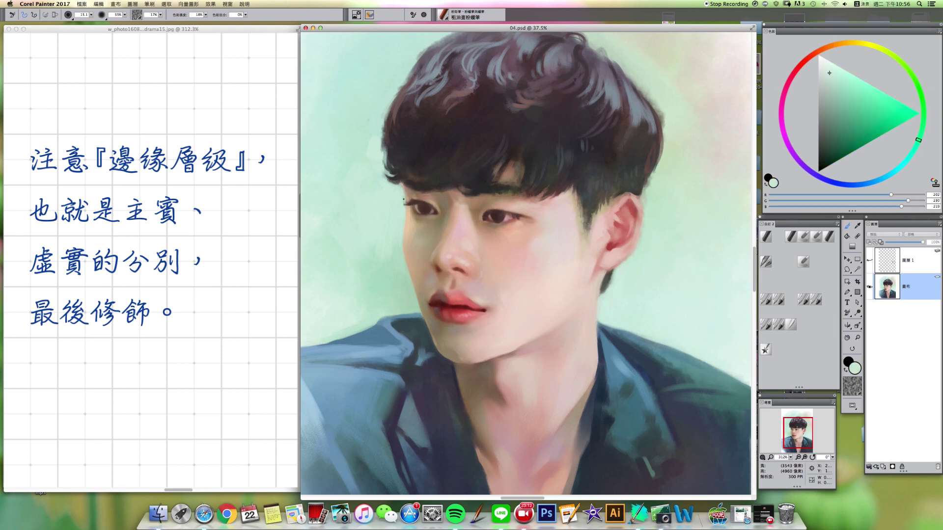
pyautogui.keyDown('alt'); pyautogui.click(411, 193); pyautogui.keyUp('alt')
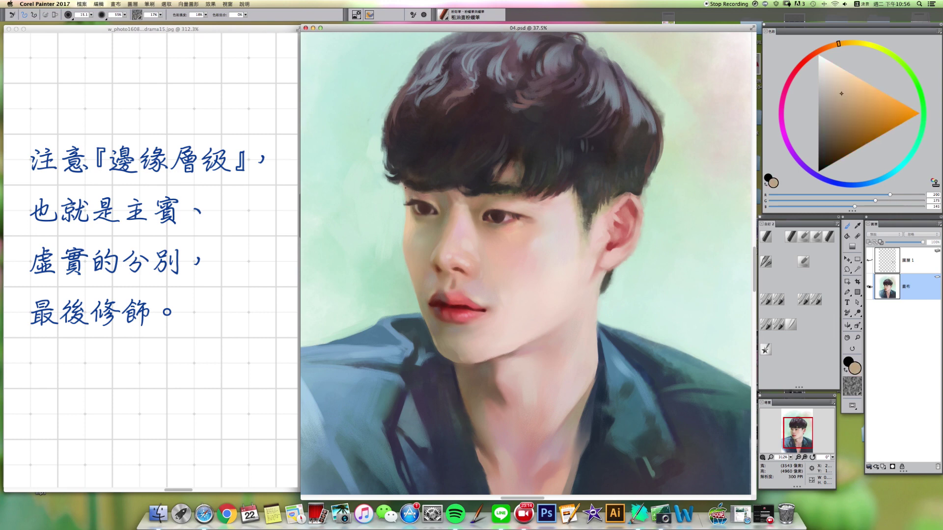
pyautogui.keyDown('alt'); pyautogui.click(403, 203); pyautogui.keyUp('alt')
pyautogui.keyDown('alt'); pyautogui.click(407, 201); pyautogui.keyUp('alt')
pyautogui.keyDown('alt'); pyautogui.click(404, 202); pyautogui.keyUp('alt')
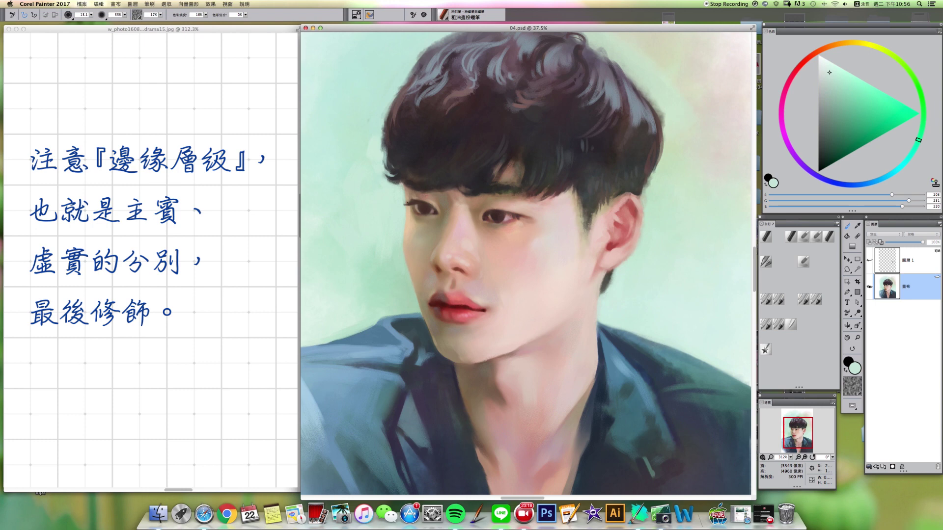
# - Touch up the far eyebrow, alternating sampled dark brown and the tan skin tone around it
pyautogui.keyDown('alt'); pyautogui.click(415, 197); pyautogui.keyUp('alt')
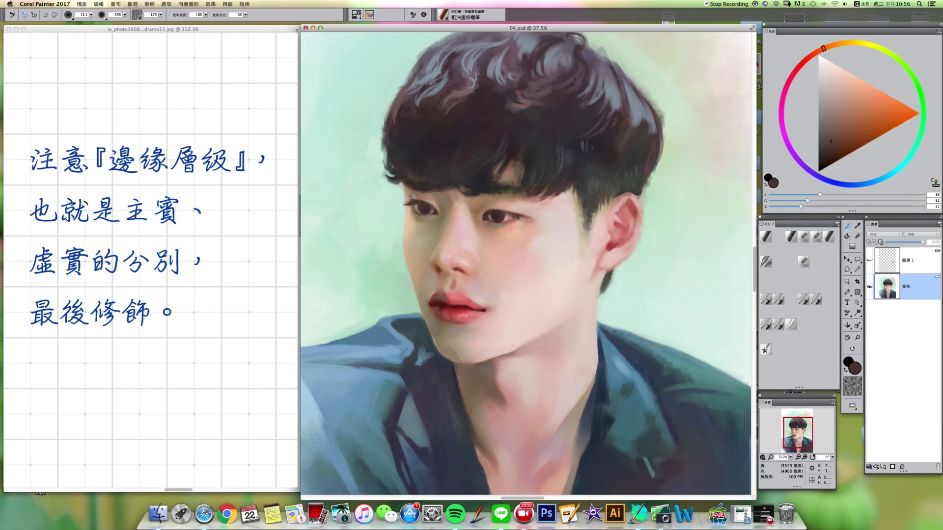
pyautogui.keyDown('alt'); pyautogui.click(413, 197); pyautogui.keyUp('alt')
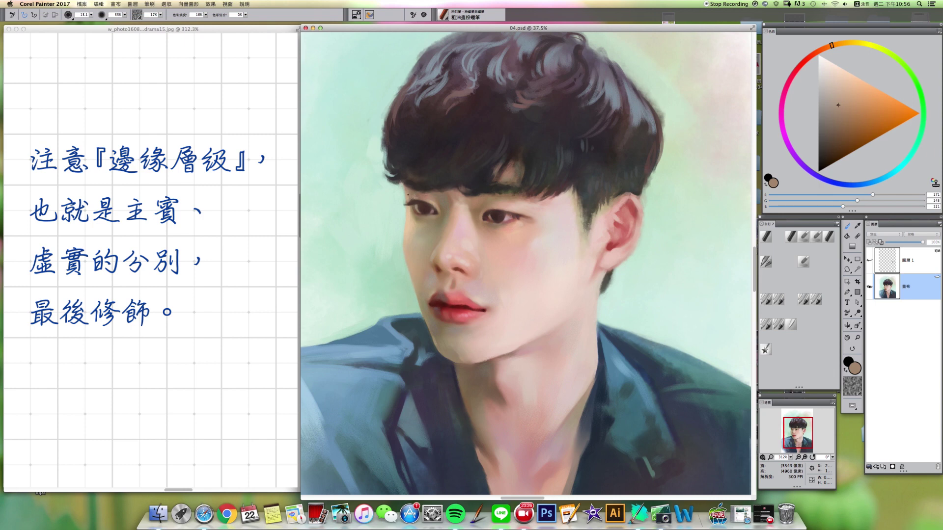
pyautogui.keyDown('alt'); pyautogui.click(434, 202); pyautogui.keyUp('alt')
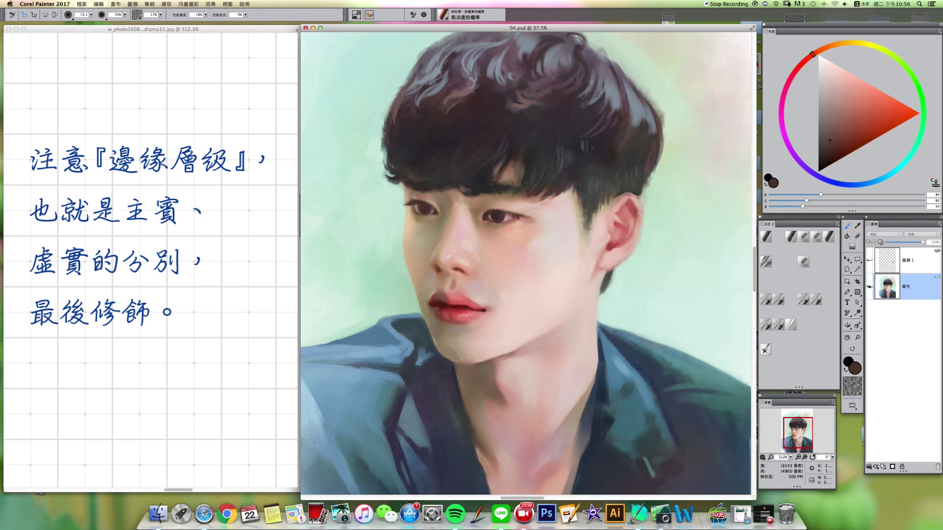
pyautogui.keyDown('alt'); pyautogui.click(427, 199); pyautogui.keyUp('alt')
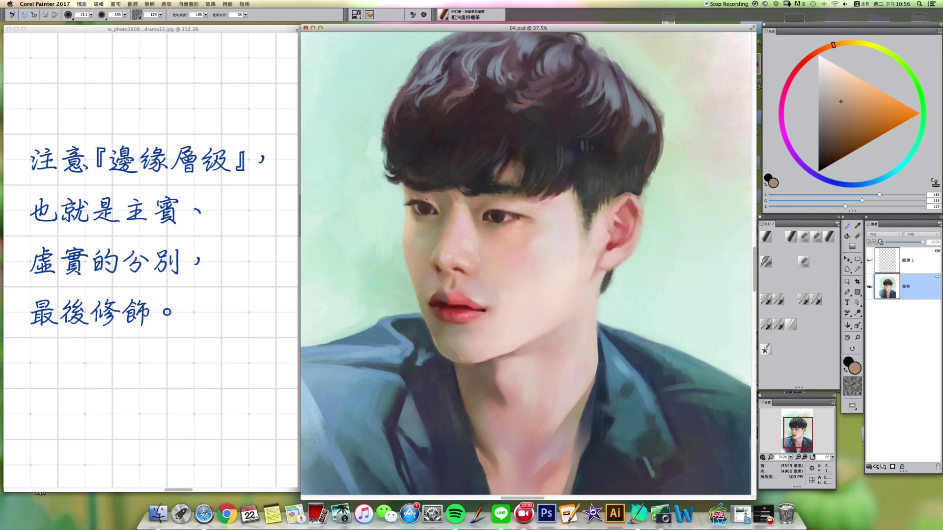
pyautogui.keyDown('alt'); pyautogui.click(430, 202); pyautogui.keyUp('alt')
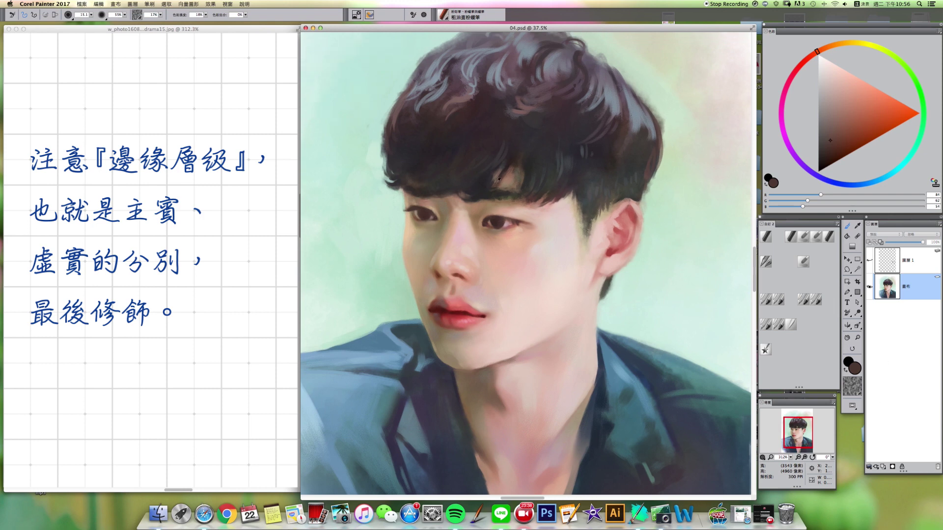
# - Touch up the gap in the fringe above the near eyebrow with sampled dark hair and brownish skin tones
pyautogui.keyDown('alt'); pyautogui.click(497, 180); pyautogui.keyUp('alt')
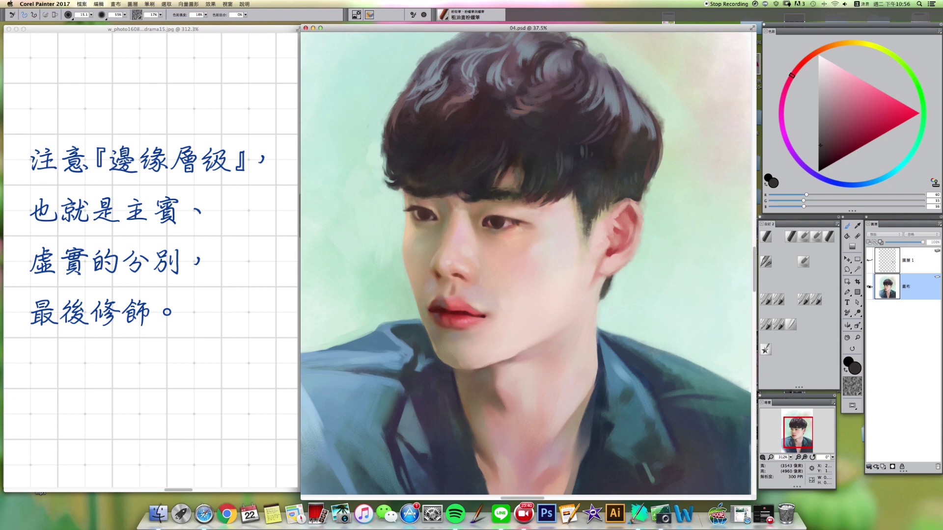
pyautogui.keyDown('alt'); pyautogui.click(501, 183); pyautogui.keyUp('alt')
pyautogui.press(']')
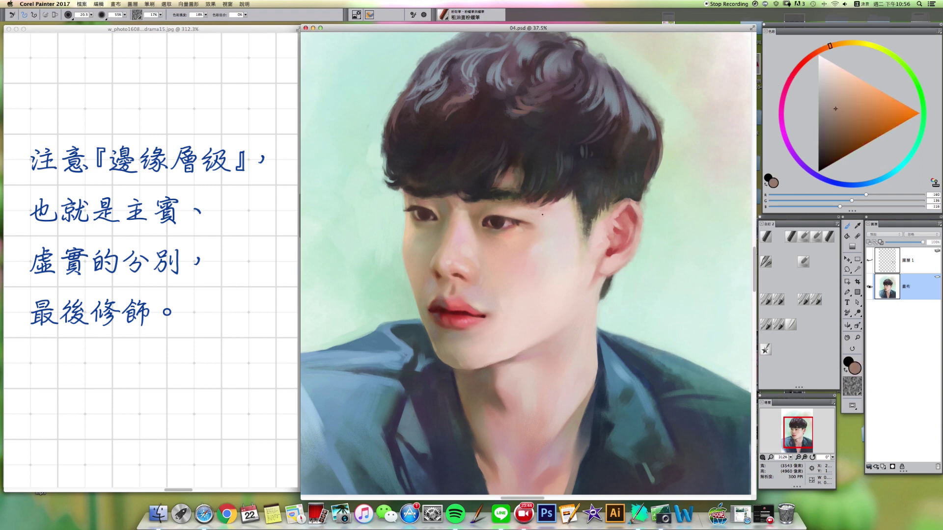
# - Soften the jaw edge beside the collar with the Just Add Water blender, adjusting the brush size
pyautogui.moveTo(515, 441); pyautogui.dragTo(505, 430)
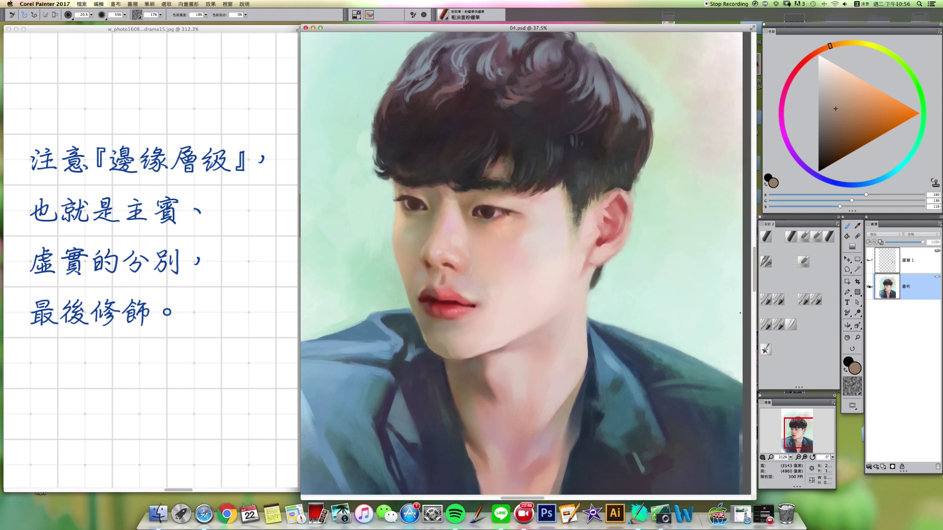
pyautogui.click(816, 300)
pyautogui.moveTo(413, 328); pyautogui.dragTo(417, 328)
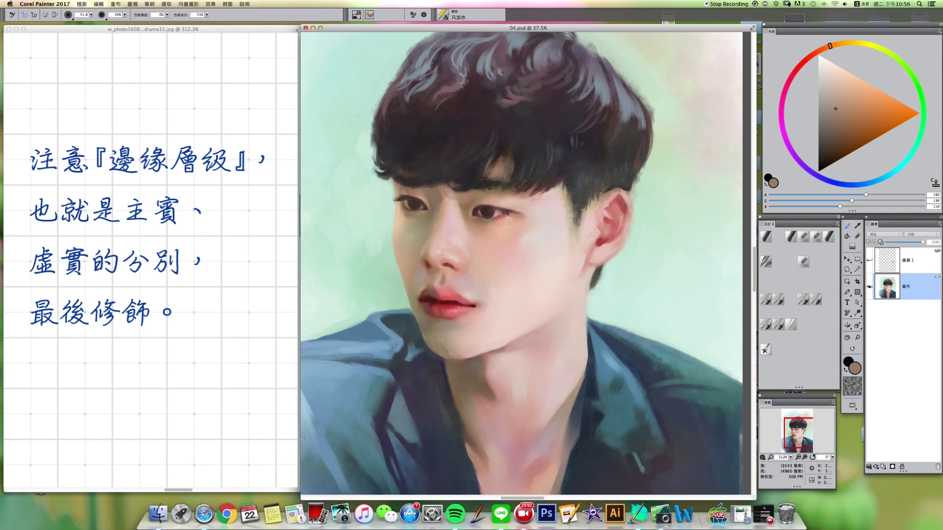
pyautogui.press(']')
pyautogui.press(']')
pyautogui.press('[')
pyautogui.press('[')
pyautogui.press('[')
# - Blend the facial transitions around the brows and nose bridge with the Just Add Water brush at varied sizes
pyautogui.scroll(1, 557, 196)
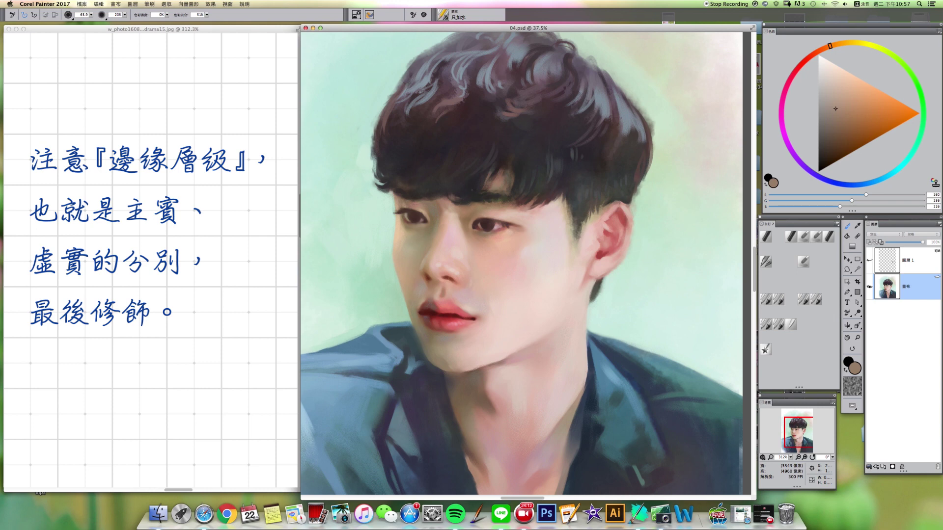
pyautogui.press(']')
pyautogui.press('[')
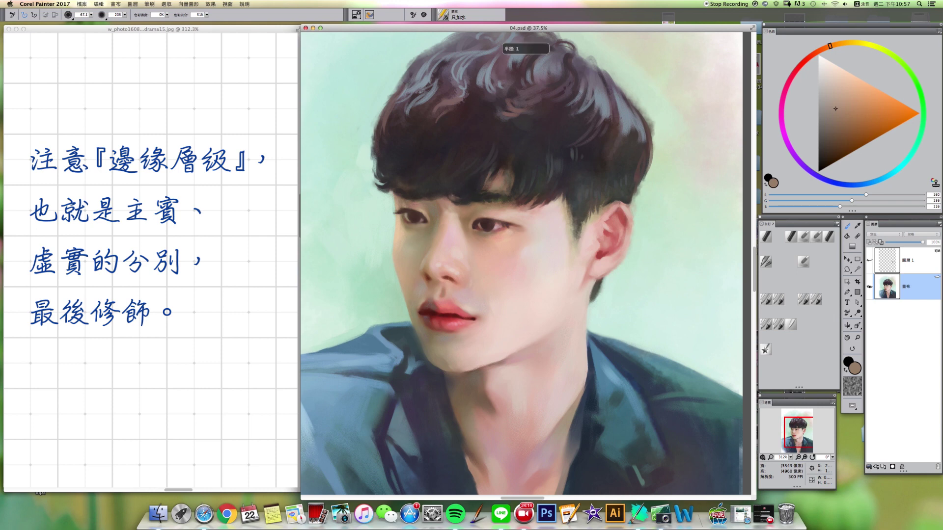
pyautogui.press(']')
pyautogui.press(']')
pyautogui.press(']')
pyautogui.press(']')
pyautogui.press(']')
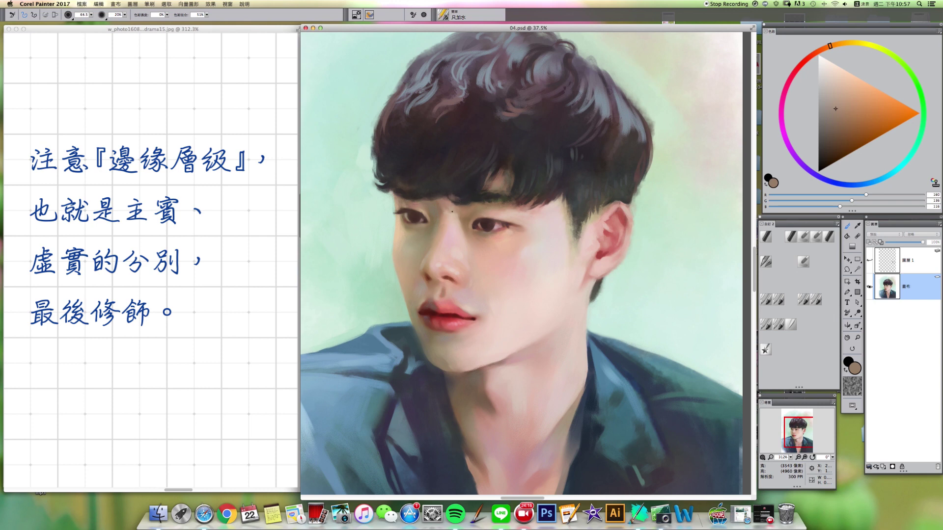
pyautogui.press('[')
pyautogui.press('[')
pyautogui.press('[')
# - Switch back to the chunky oil pastel and refine the ear's inner folds and rim with sampled red and light pink
pyautogui.moveTo(512, 431); pyautogui.dragTo(525, 438)
pyautogui.scroll(-5, 525, 438)
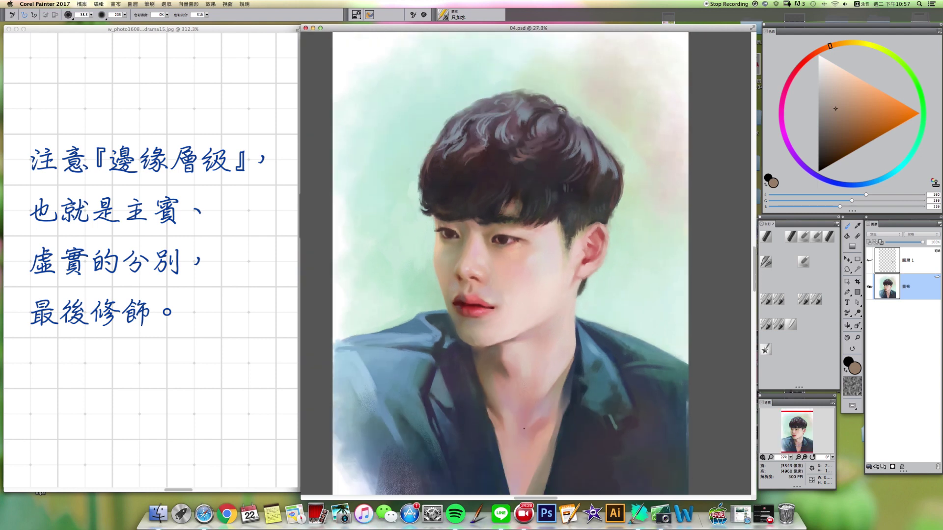
pyautogui.scroll(3, 524, 441)
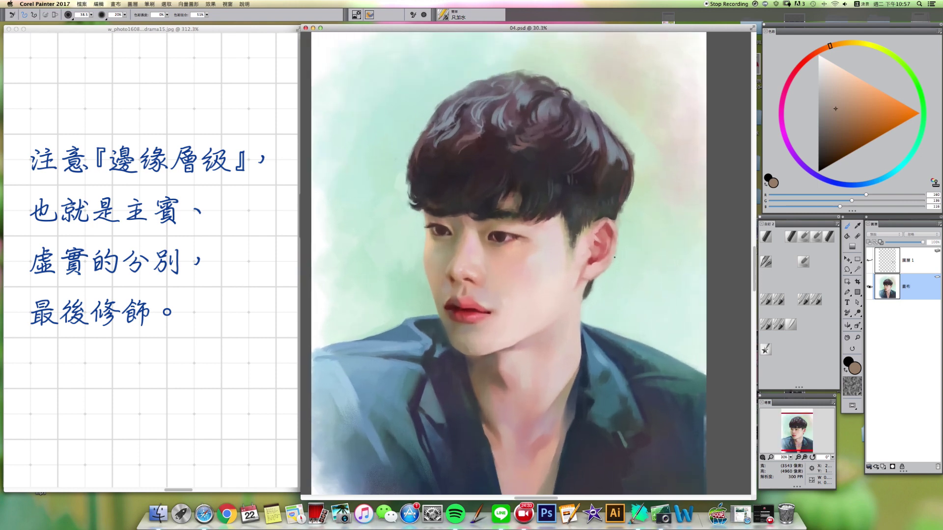
pyautogui.click(795, 245)
pyautogui.keyDown('alt'); pyautogui.click(593, 256); pyautogui.keyUp('alt')
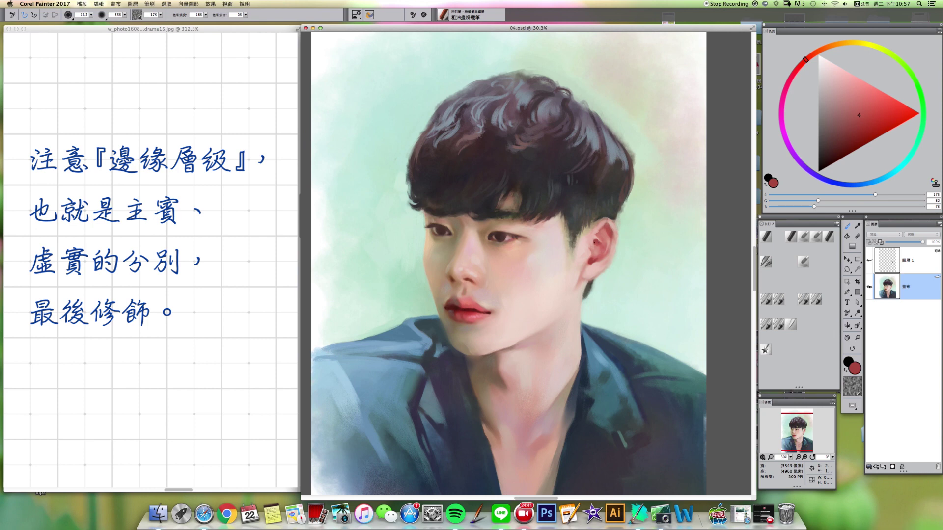
pyautogui.press('[')
pyautogui.keyDown('alt'); pyautogui.click(602, 225); pyautogui.keyUp('alt')
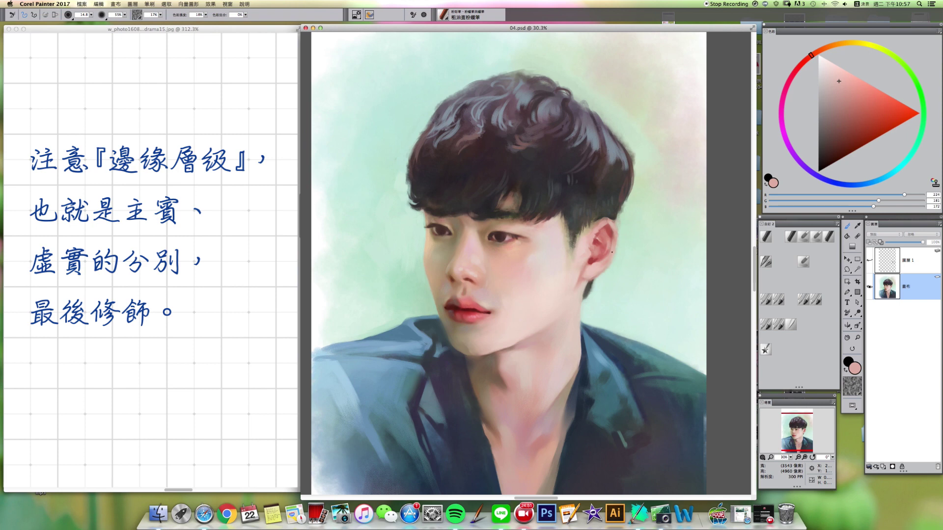
pyautogui.keyDown('alt'); pyautogui.click(613, 230); pyautogui.keyUp('alt')
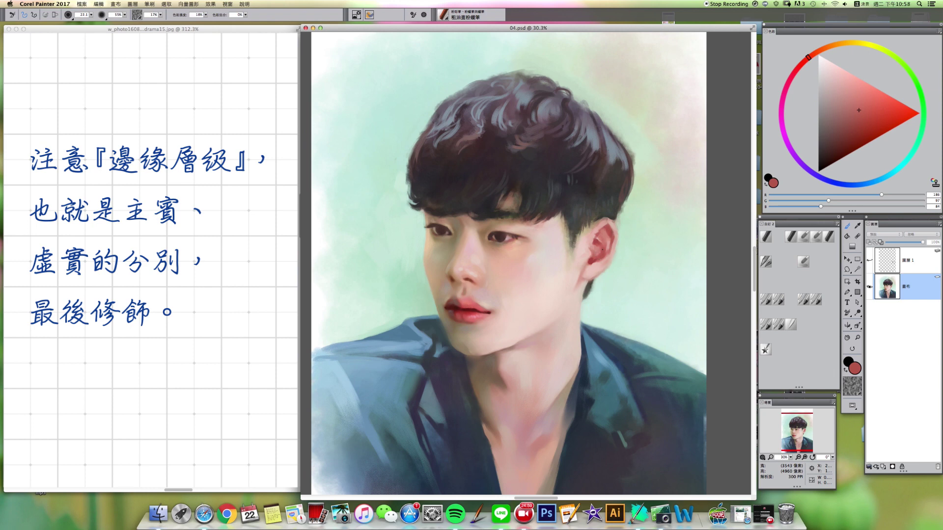
# - Paint the ear's upper inner rim with a sampled tone shifted to salmon pink, adjusting the brush size
pyautogui.press(']')
pyautogui.press(']')
pyautogui.press(']')
pyautogui.keyDown('alt'); pyautogui.click(611, 245); pyautogui.keyUp('alt')
pyautogui.click(849, 84)
pyautogui.moveTo(605, 236); pyautogui.dragTo(605, 231)
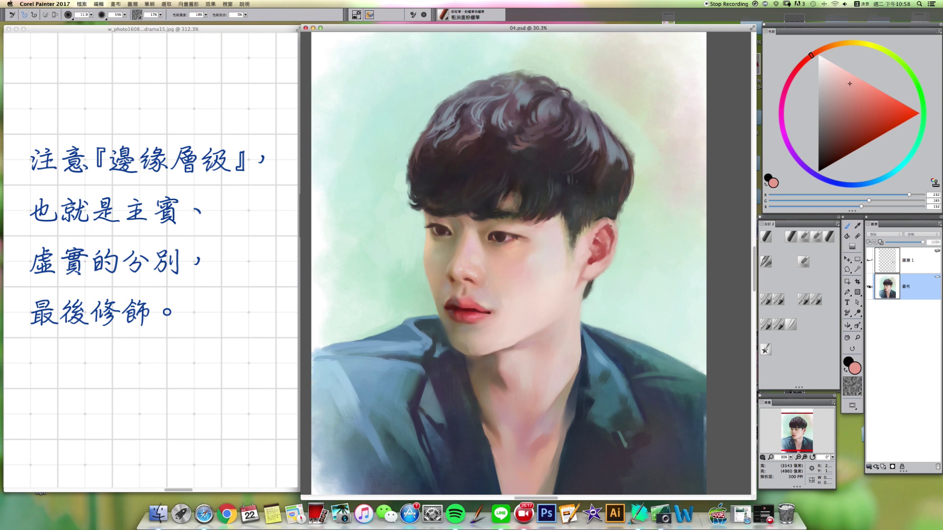
# - Clean up the ear's outer contour, alternating sampled background green and pale pink skin
pyautogui.keyDown('alt'); pyautogui.click(606, 221); pyautogui.keyUp('alt')
pyautogui.keyDown('alt'); pyautogui.click(616, 222); pyautogui.keyUp('alt')
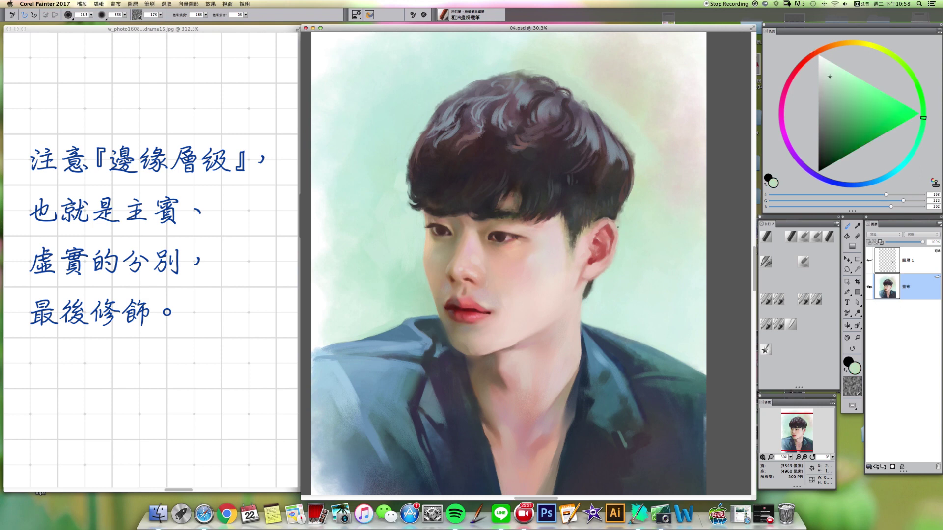
pyautogui.keyDown('alt'); pyautogui.click(612, 222); pyautogui.keyUp('alt')
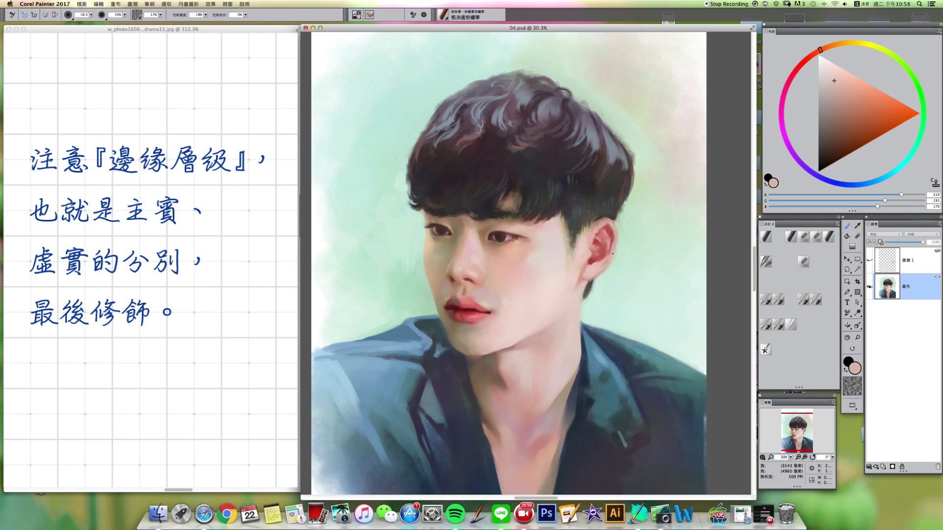
pyautogui.hscroll(3, 612, 293)
pyautogui.keyDown('alt'); pyautogui.click(581, 268); pyautogui.keyUp('alt')
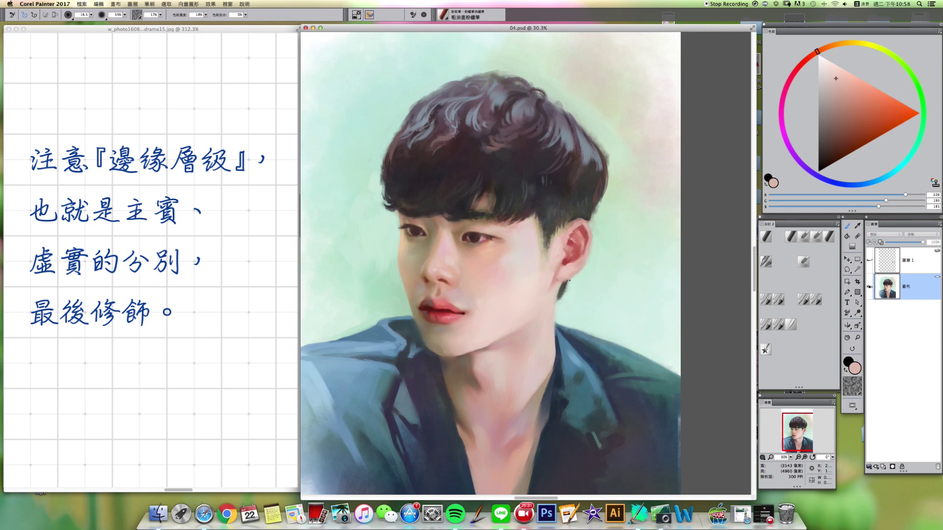
# - Cool the skin between the nose and upper lip with a light grayish teal
pyautogui.moveTo(545, 399); pyautogui.dragTo(540, 386)
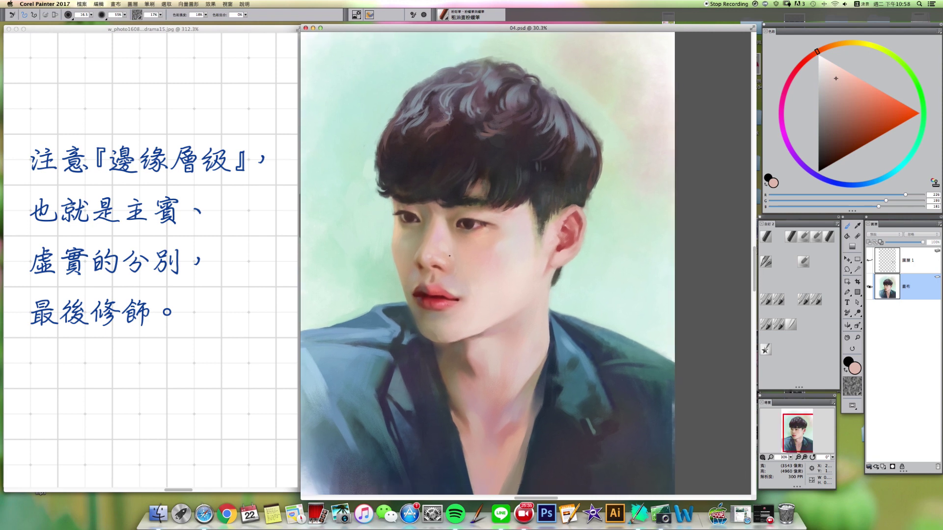
pyautogui.keyDown('alt'); pyautogui.click(423, 281); pyautogui.keyUp('alt')
pyautogui.click(908, 155)
pyautogui.moveTo(850, 107); pyautogui.dragTo(825, 102)
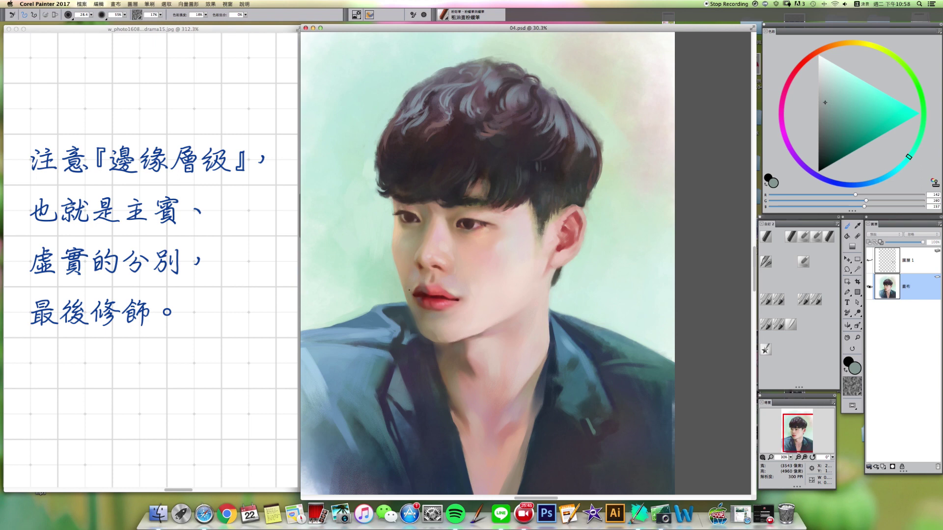
pyautogui.click(824, 93)
pyautogui.moveTo(421, 277); pyautogui.dragTo(424, 276)
# - Tint the skin beside the nose with a sampled tone shifted to light pink, using a larger brush
pyautogui.press('[')
pyautogui.press('[')
pyautogui.keyDown('alt'); pyautogui.click(448, 266); pyautogui.keyUp('alt')
pyautogui.click(796, 70)
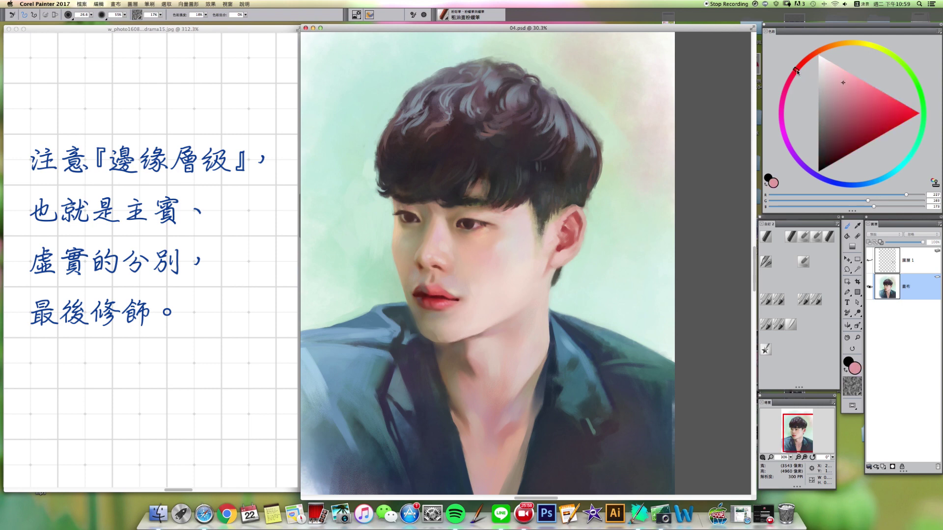
pyautogui.moveTo(840, 83); pyautogui.dragTo(840, 76)
pyautogui.press(']')
pyautogui.press(']')
# - Refine the nostril and the base of the nose with sampled tan and brown tones, using a small brush
pyautogui.scroll(5, 364, 366)
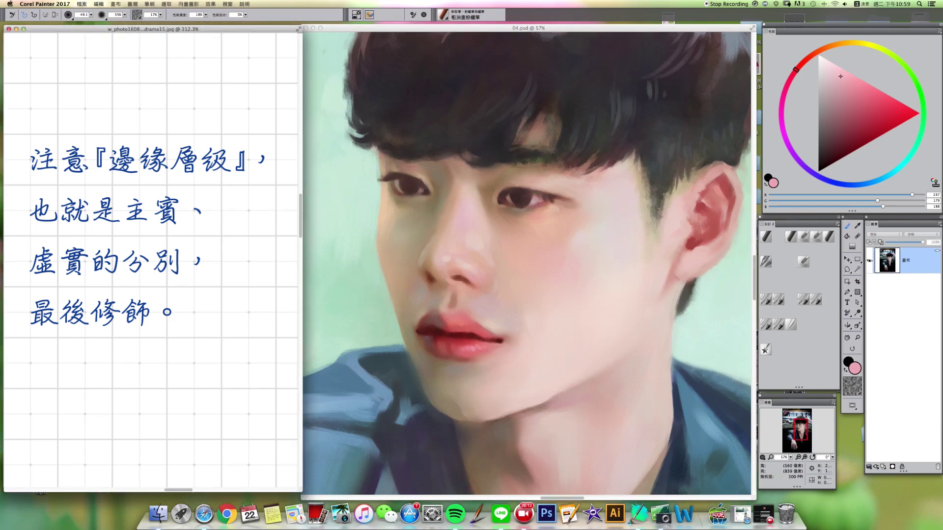
pyautogui.scroll(2, 150, 260)
pyautogui.click(484, 326)
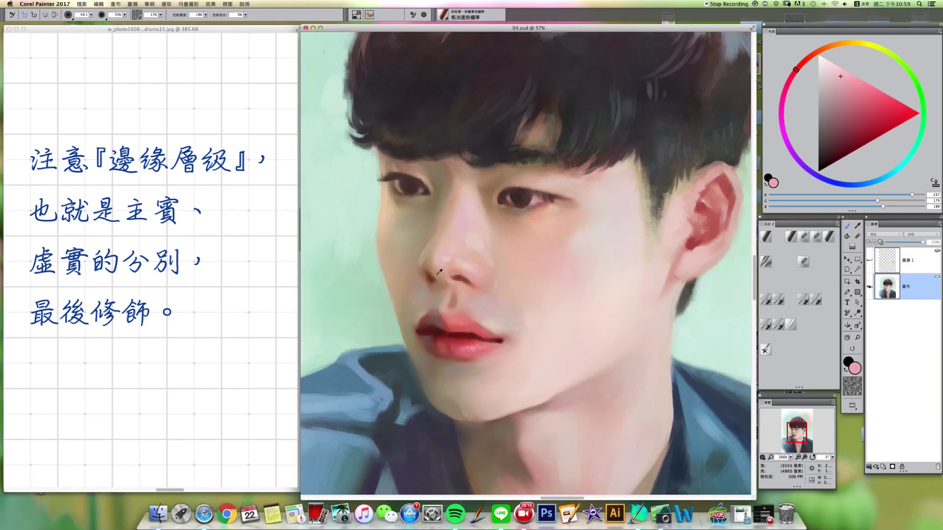
pyautogui.keyDown('alt'); pyautogui.click(435, 273); pyautogui.keyUp('alt')
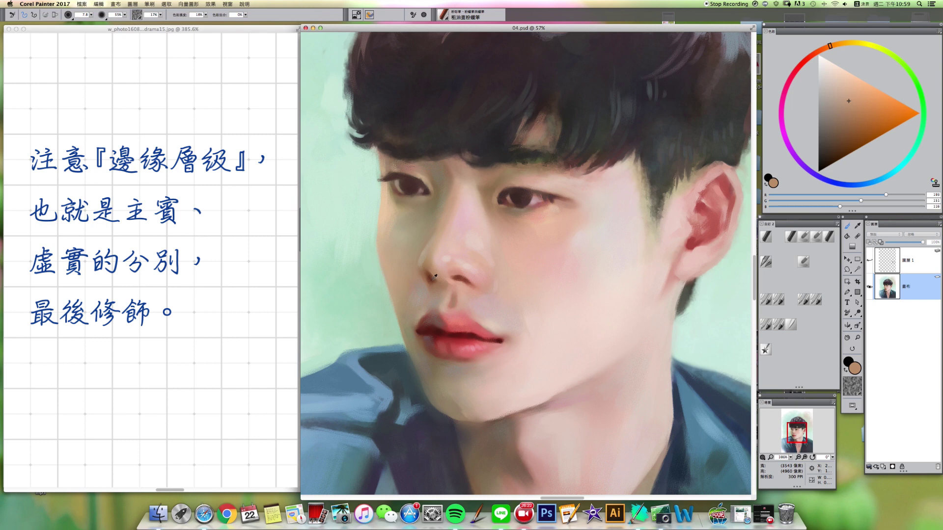
pyautogui.keyDown('alt'); pyautogui.click(432, 279); pyautogui.keyUp('alt')
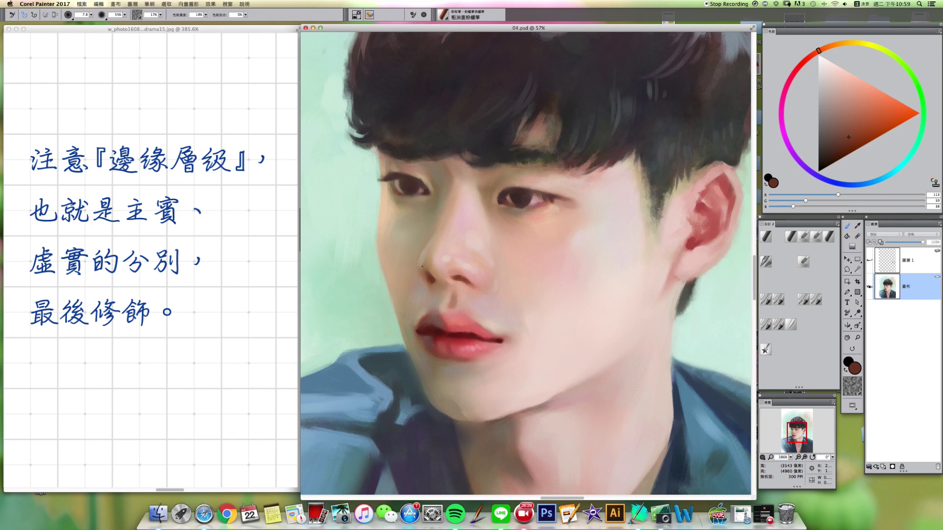
pyautogui.keyDown('alt'); pyautogui.click(425, 274); pyautogui.keyUp('alt')
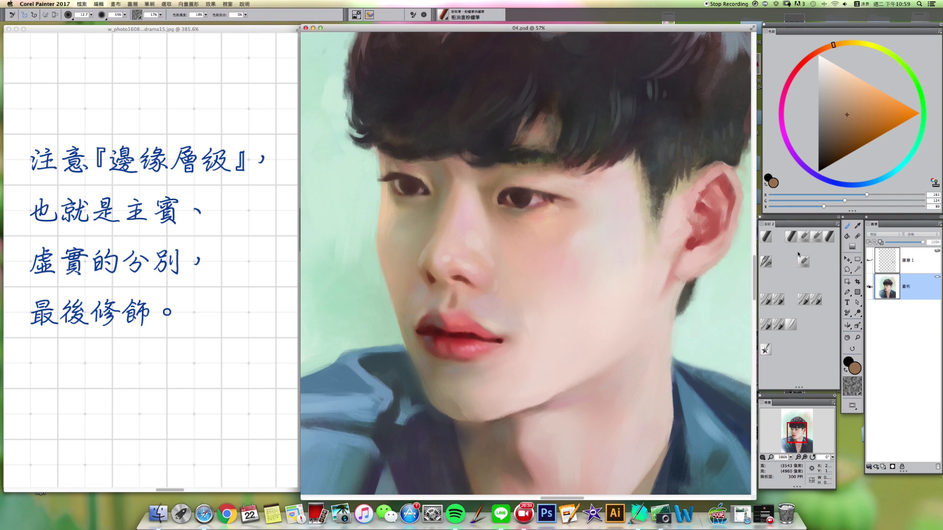
# - Soften the nostril area with Just Add Water, and deepen the nostril with a sampled brown shifted darker using the oil pastel brush
pyautogui.click(778, 324)
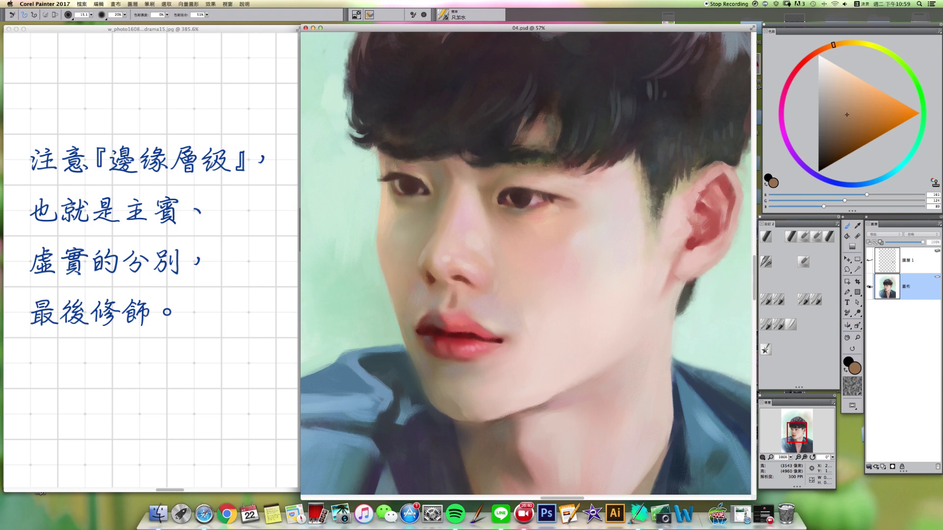
pyautogui.click(790, 235)
pyautogui.keyDown('alt'); pyautogui.click(440, 279); pyautogui.keyUp('alt')
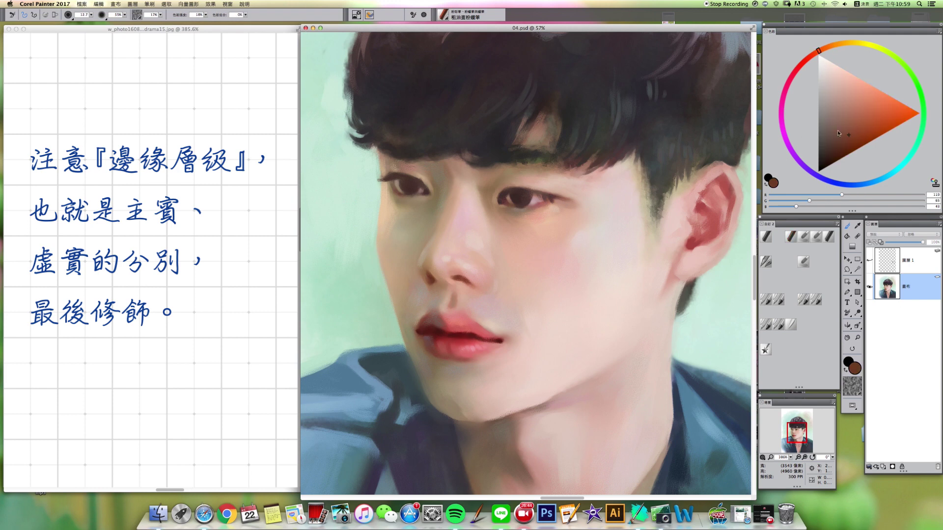
pyautogui.click(845, 146)
pyautogui.press('[')
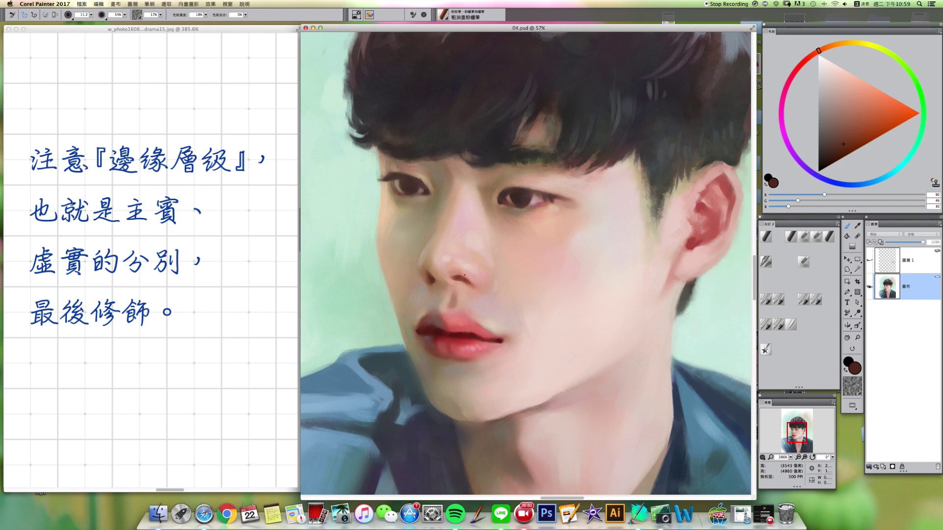
# - Deepen the line between the lips with a dark red, resampling tones from the mouth
pyautogui.click(858, 140)
pyautogui.moveTo(462, 338)
pyautogui.mouseDown()
pyautogui.moveTo(469, 342)
pyautogui.moveTo(450, 337)
pyautogui.mouseUp()
pyautogui.keyDown('alt'); pyautogui.click(451, 338); pyautogui.keyUp('alt')
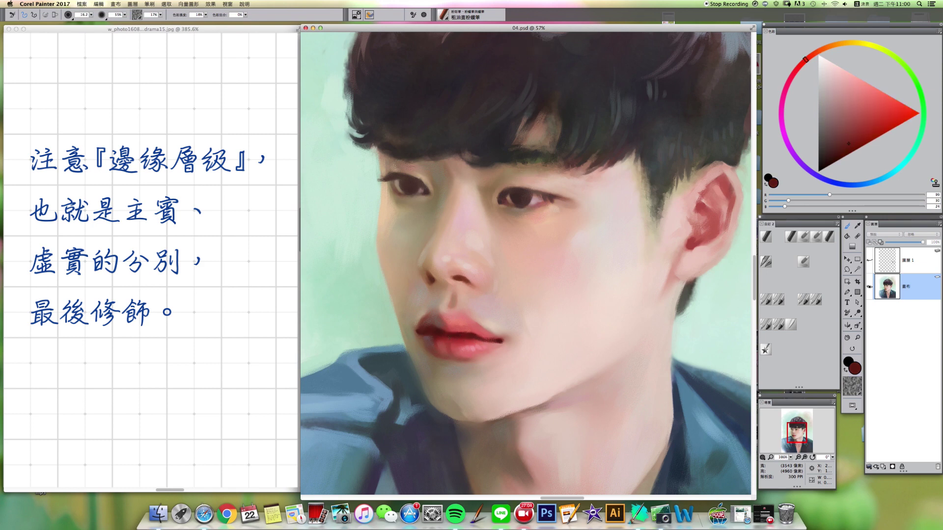
pyautogui.keyDown('alt'); pyautogui.click(452, 338); pyautogui.keyUp('alt')
pyautogui.moveTo(461, 342); pyautogui.dragTo(456, 340)
pyautogui.keyDown('alt'); pyautogui.click(451, 339); pyautogui.keyUp('alt')
pyautogui.keyDown('alt'); pyautogui.click(459, 332); pyautogui.keyUp('alt')
# - Refine the mouth line and the lip edges with sampled reds and browns, using a smaller brush
pyautogui.press('[')
pyautogui.press('[')
pyautogui.keyDown('alt'); pyautogui.click(483, 336); pyautogui.keyUp('alt')
pyautogui.keyDown('alt'); pyautogui.click(440, 330); pyautogui.keyUp('alt')
pyautogui.keyDown('alt'); pyautogui.click(440, 330); pyautogui.keyUp('alt')
pyautogui.press('[')
pyautogui.keyDown('alt'); pyautogui.click(437, 355); pyautogui.keyUp('alt')
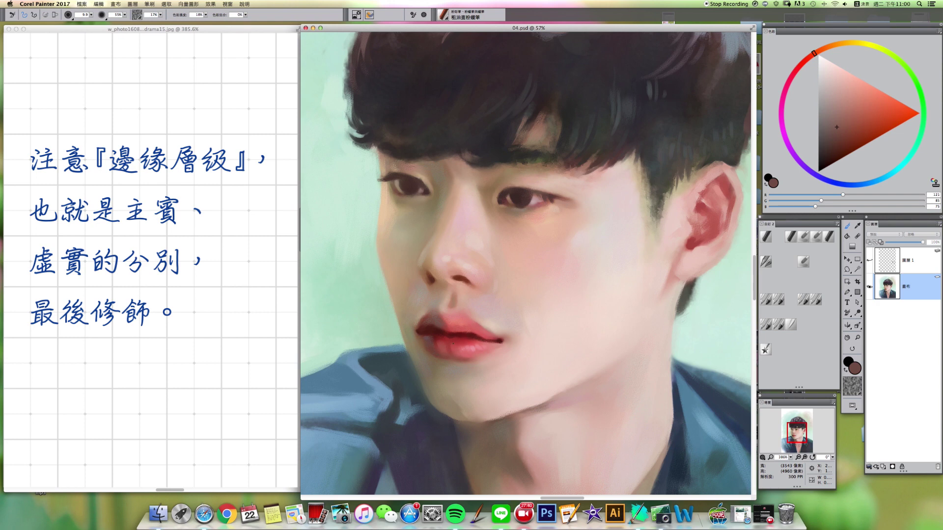
# - Tint the skin beside the mouth's left corner with a grayish teal at a larger brush size, and blend it with the blender brushes
pyautogui.keyDown('alt'); pyautogui.click(673, 188); pyautogui.keyUp('alt')
pyautogui.click(910, 155)
pyautogui.moveTo(831, 116); pyautogui.dragTo(823, 108)
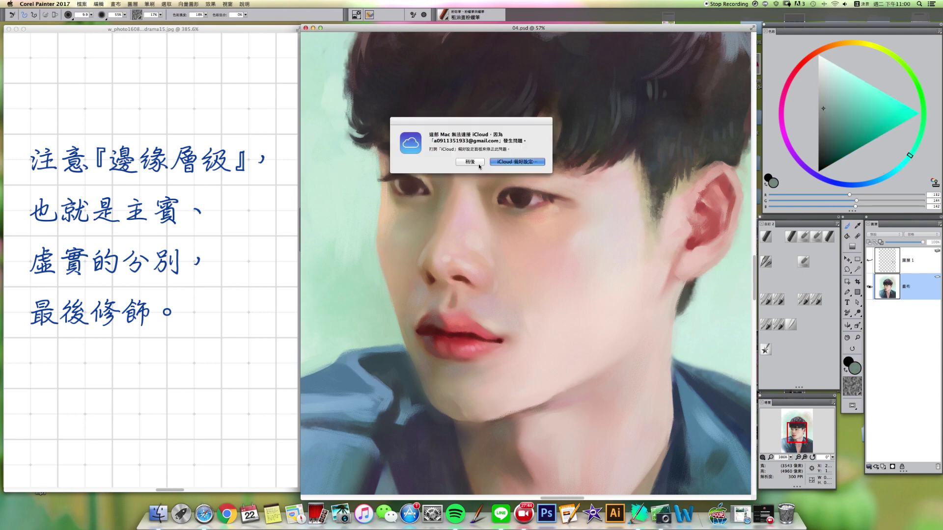
pyautogui.click(478, 165)
pyautogui.keyDown('alt'); pyautogui.keyDown('super'); pyautogui.moveTo(422, 350); pyautogui.dragTo(426, 347); pyautogui.keyUp('super'); pyautogui.keyUp('alt')
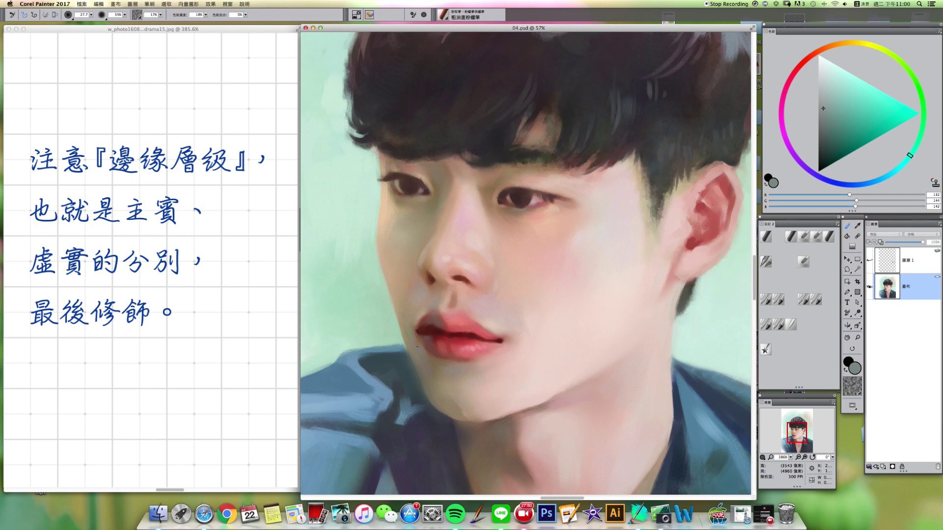
pyautogui.click(789, 324)
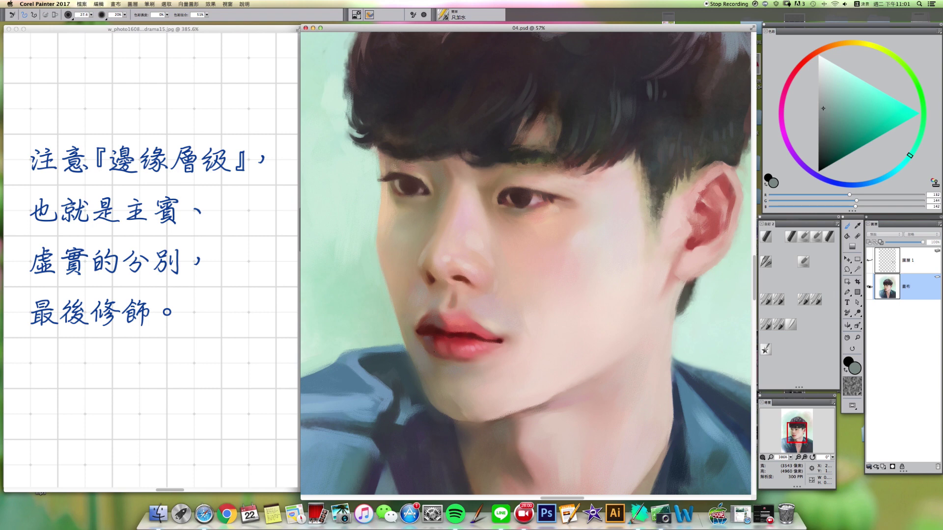
pyautogui.moveTo(420, 341); pyautogui.dragTo(422, 341)
pyautogui.click(779, 324)
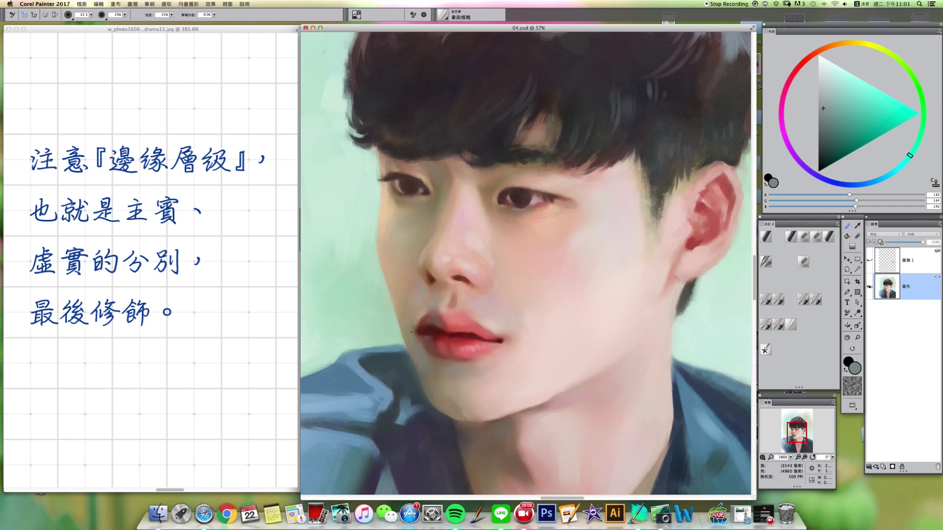
# - Redefine the upper lip's left corner with sampled skin tan and reddish brown, using a smaller oil pastel brush
pyautogui.click(791, 239)
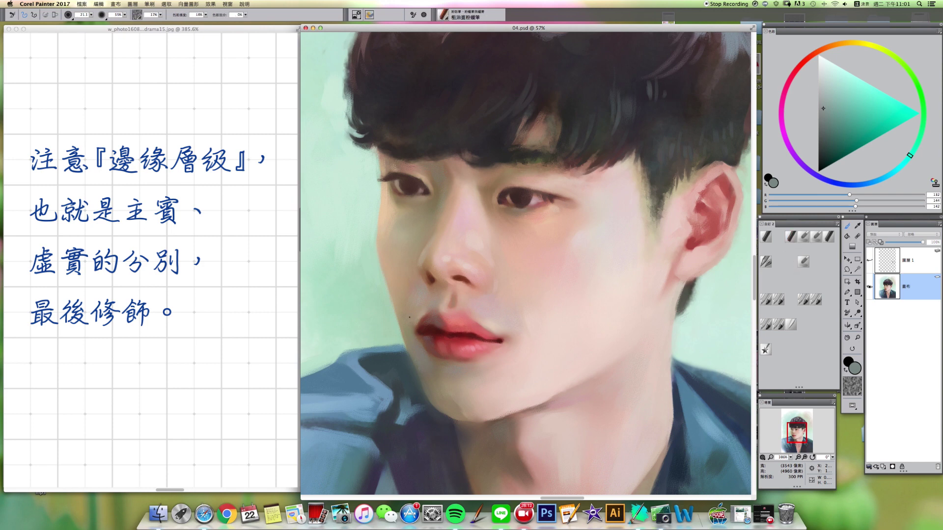
pyautogui.keyDown('alt'); pyautogui.click(412, 324); pyautogui.keyUp('alt')
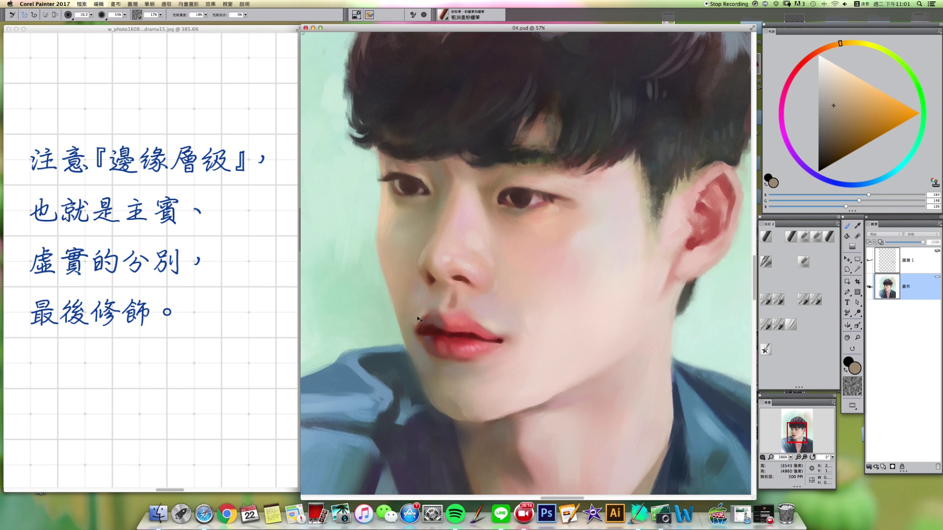
pyautogui.keyDown('alt'); pyautogui.click(418, 322); pyautogui.keyUp('alt')
pyautogui.press('[')
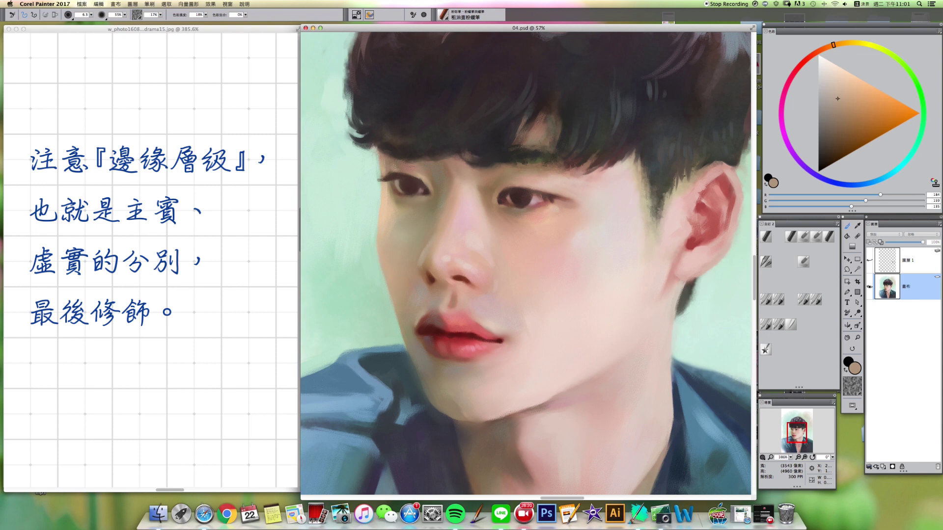
pyautogui.keyDown('alt'); pyautogui.click(426, 320); pyautogui.keyUp('alt')
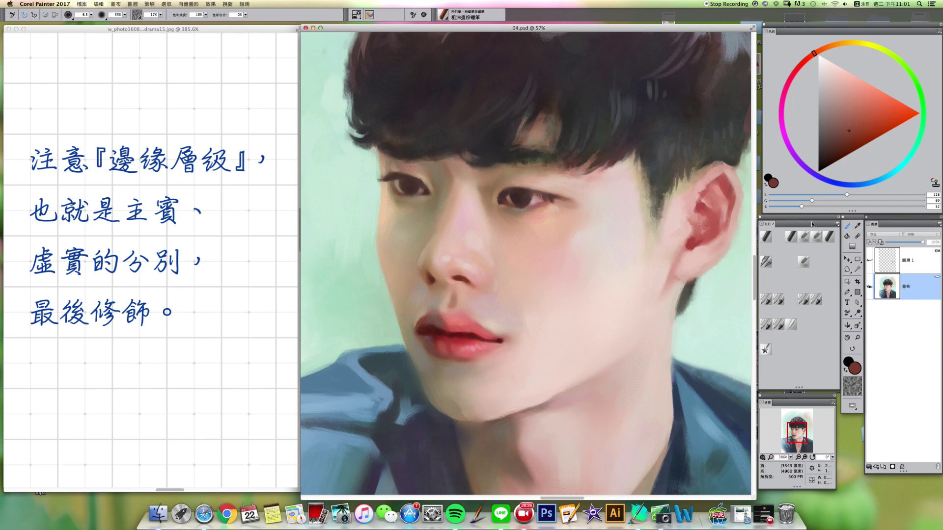
# - Soften the edge around the mouth's left corner with Just Add Water, adjusting the brush size
pyautogui.click(791, 323)
pyautogui.press('[')
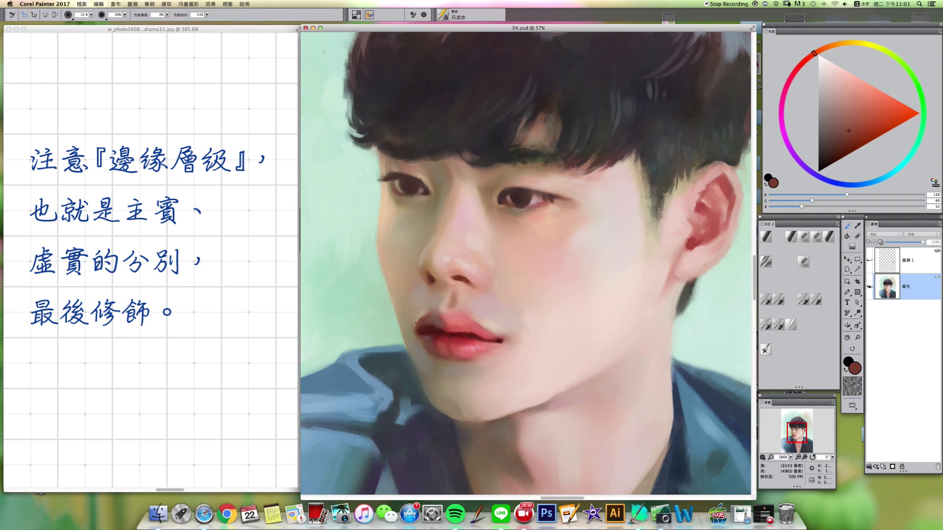
pyautogui.press(']')
pyautogui.press(']')
pyautogui.press(']')
pyautogui.press('[')
# - Reinforce the dark tones at the mouth's left corner with sampled dark reds, using the oil pastel brush
pyautogui.click(789, 239)
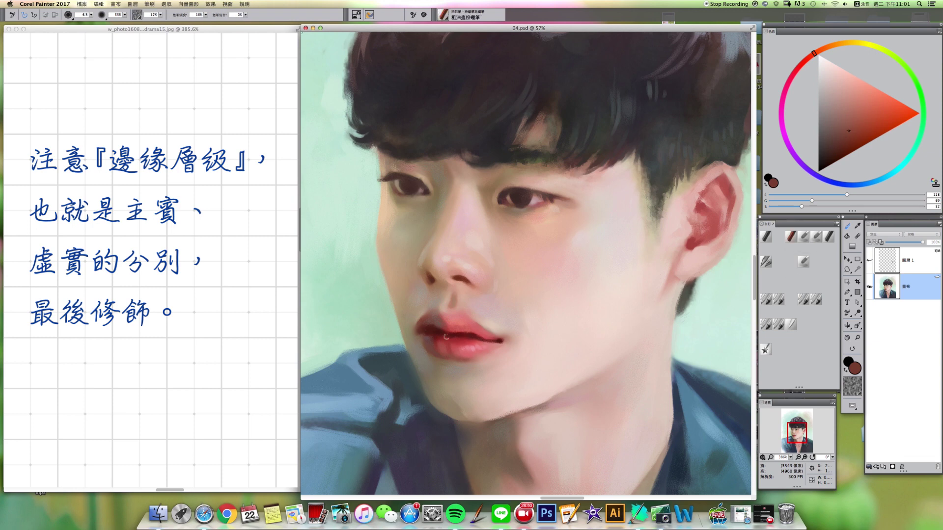
pyautogui.keyDown('alt'); pyautogui.click(431, 328); pyautogui.keyUp('alt')
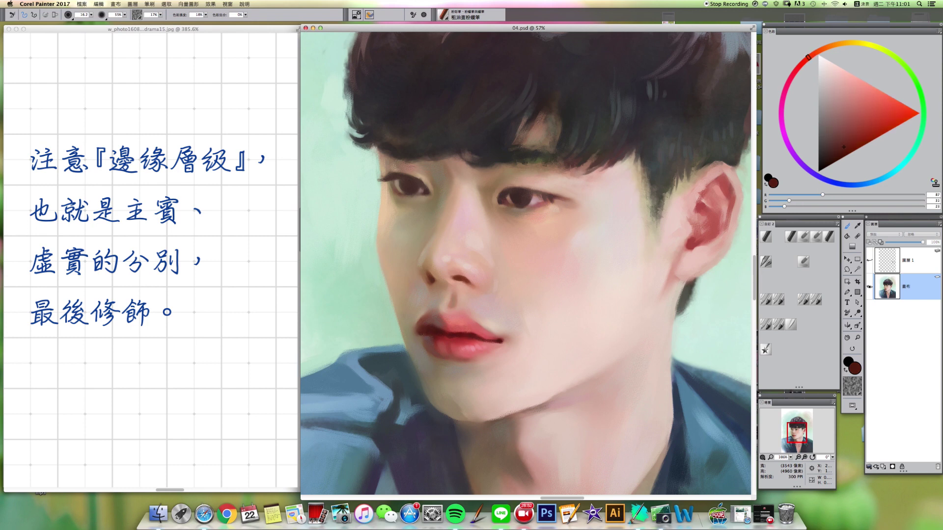
pyautogui.keyDown('alt'); pyautogui.click(426, 338); pyautogui.keyUp('alt')
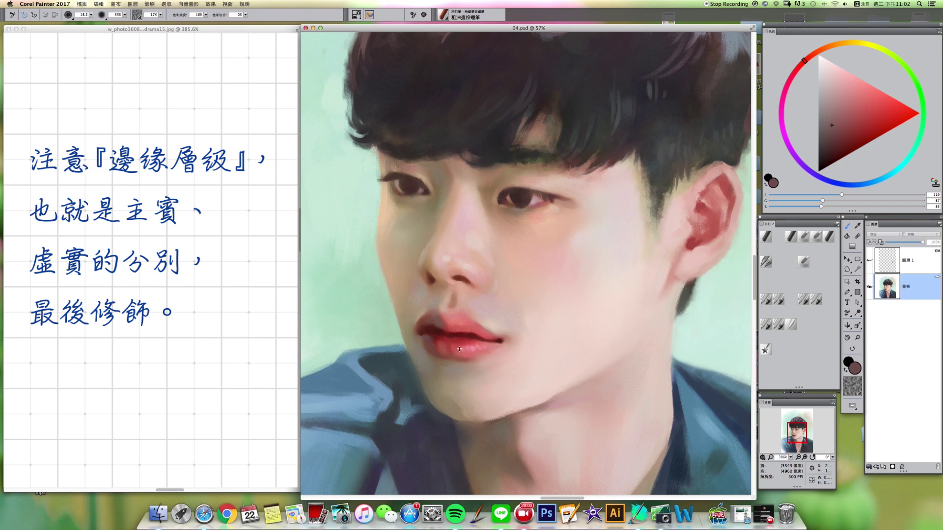
# - Clean up the lower lip's bottom edge, alternating sampled lip reds and the skin tone beneath it
pyautogui.keyDown('alt'); pyautogui.click(440, 355); pyautogui.keyUp('alt')
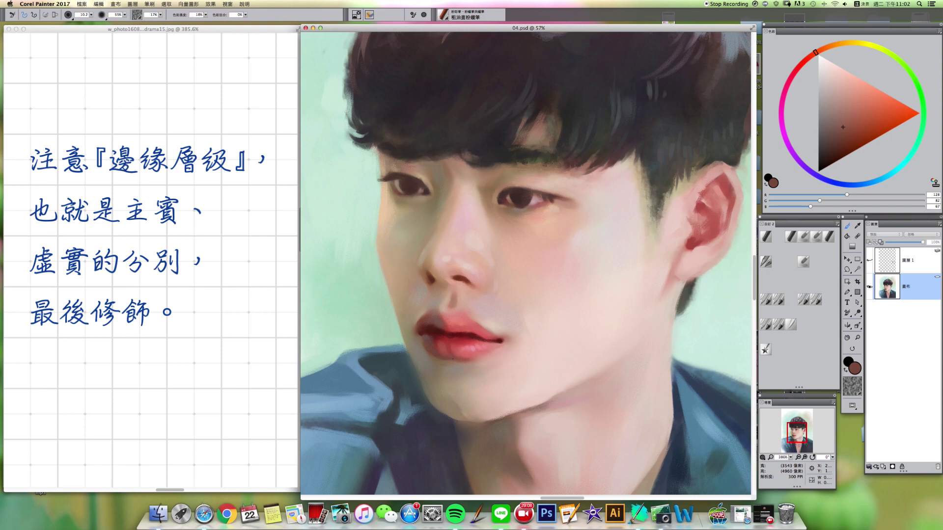
pyautogui.keyDown('alt'); pyautogui.click(473, 363); pyautogui.keyUp('alt')
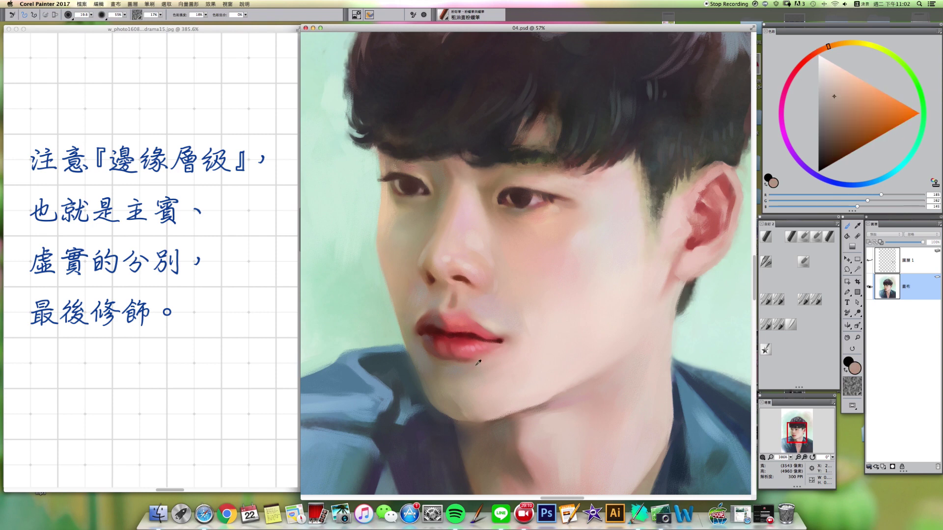
pyautogui.keyDown('alt'); pyautogui.click(471, 358); pyautogui.keyUp('alt')
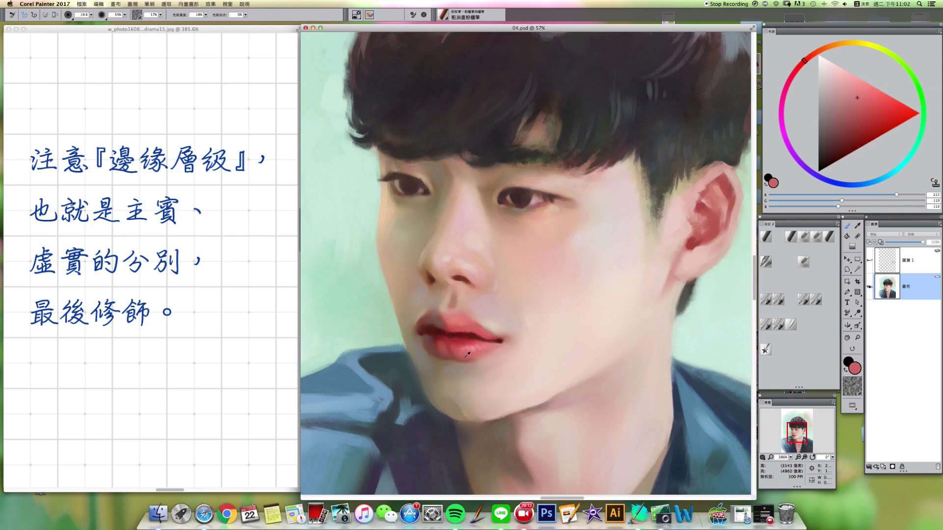
pyautogui.keyDown('alt'); pyautogui.click(459, 361); pyautogui.keyUp('alt')
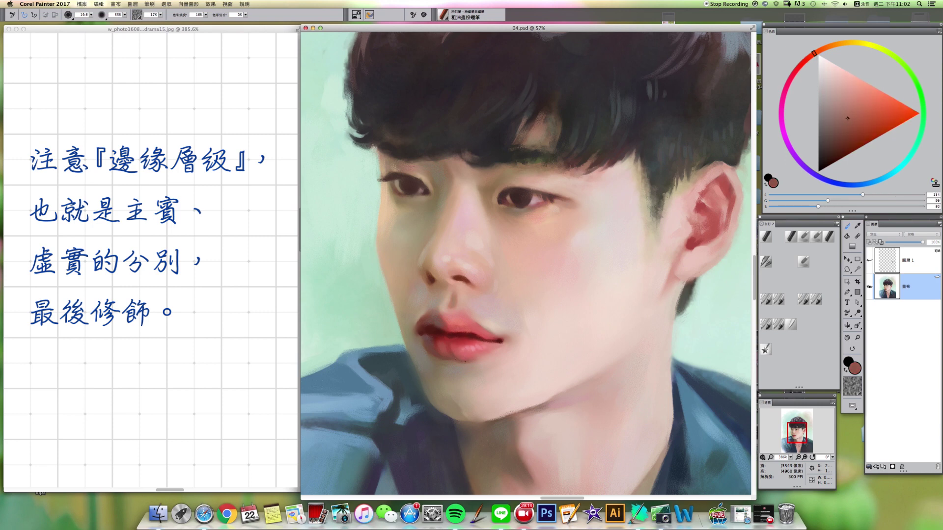
pyautogui.keyDown('alt'); pyautogui.click(465, 365); pyautogui.keyUp('alt')
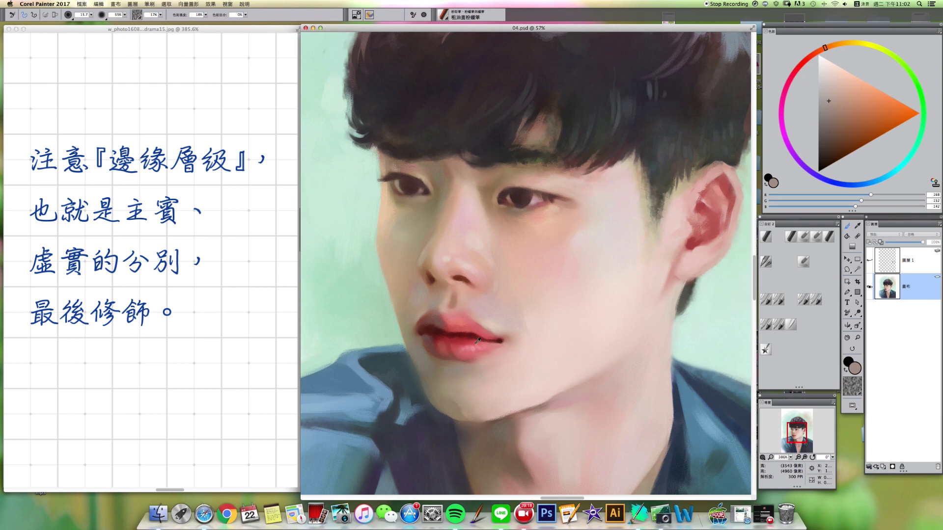
# - Highlight the lower lip with a sampled tone shifted to light pink, adjusting the brush size
pyautogui.keyDown('alt'); pyautogui.click(476, 350); pyautogui.keyUp('alt')
pyautogui.click(790, 83)
pyautogui.moveTo(854, 95); pyautogui.dragTo(842, 86)
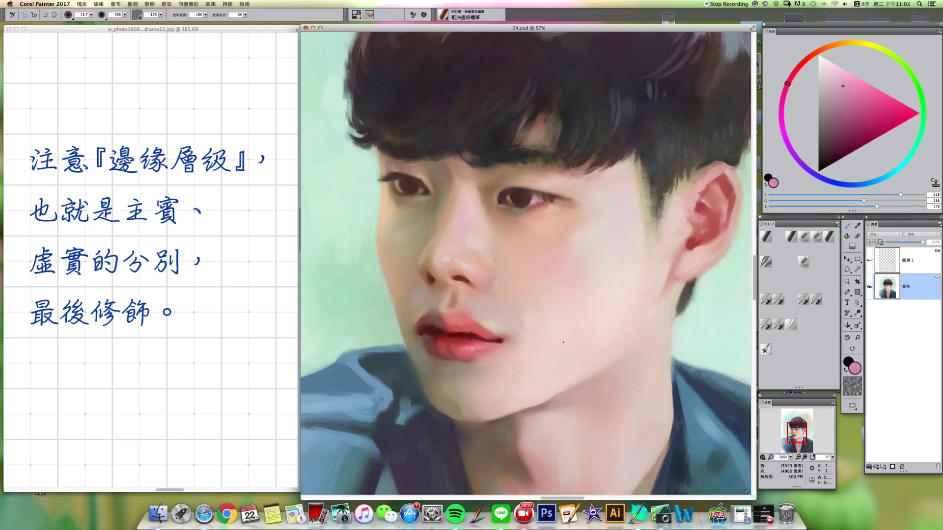
pyautogui.press(']')
pyautogui.press(']')
pyautogui.press(']')
pyautogui.press('[')
pyautogui.press('[')
pyautogui.press('[')
# - Touch up the lips' right side with a sampled red shifted lighter, using a small brush
pyautogui.keyDown('alt'); pyautogui.click(487, 334); pyautogui.keyUp('alt')
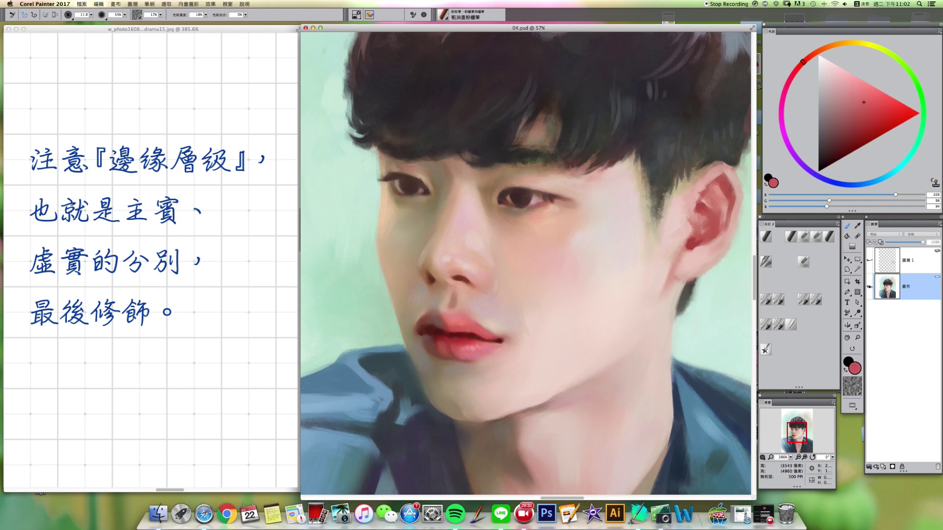
pyautogui.click(863, 96)
pyautogui.press('[')
# - Review the whole portrait at several magnifications to judge the overall balance of the finished mouth and face
pyautogui.scroll(-8, 494, 404)
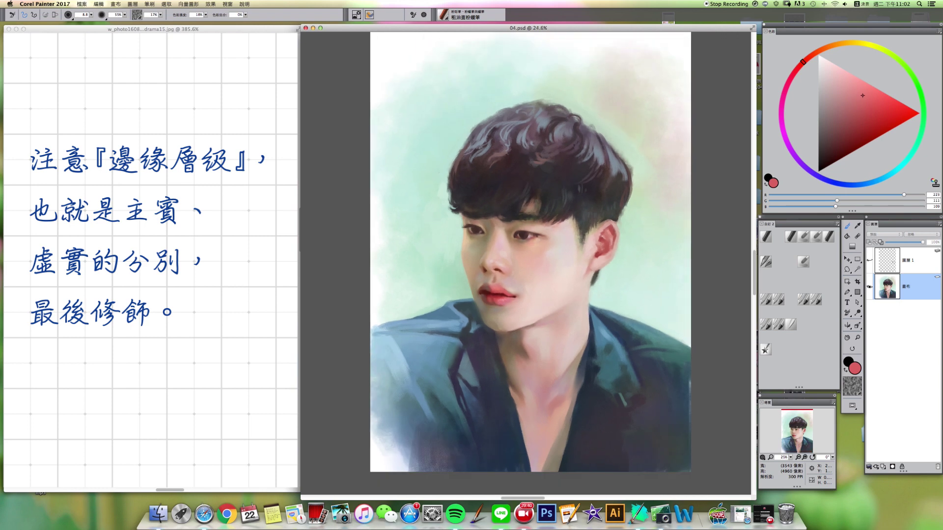
pyautogui.scroll(-6, 529, 252)
pyautogui.scroll(3, 529, 252)
pyautogui.click(152, 260)
pyautogui.scroll(-7, 153, 260)
pyautogui.scroll(3, 152, 261)
pyautogui.click(510, 384)
pyautogui.moveTo(510, 384); pyautogui.dragTo(442, 388)
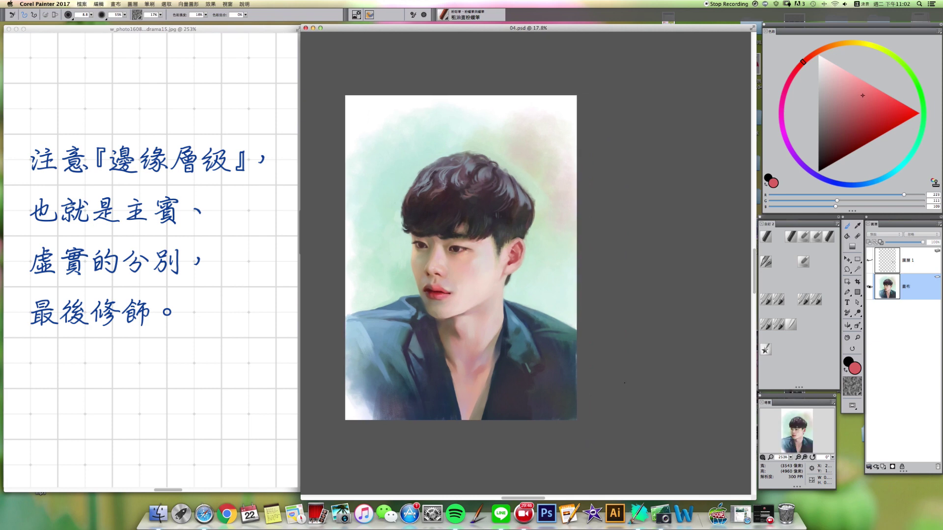
pyautogui.press('super+equal')
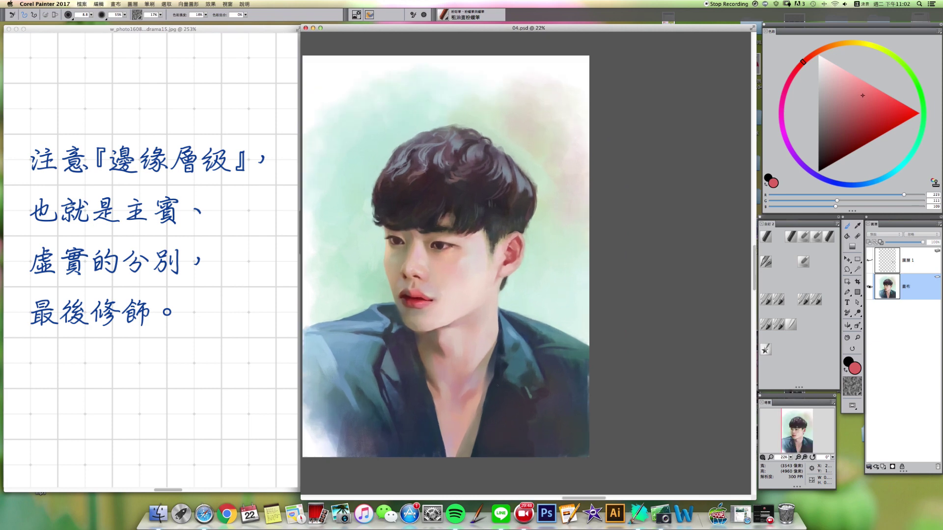
pyautogui.press('super+equal')
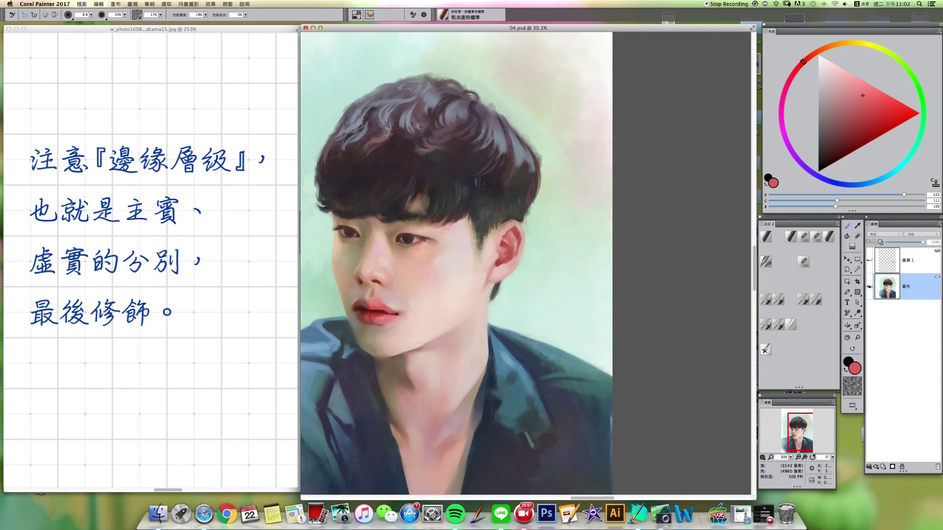
pyautogui.moveTo(436, 397)
pyautogui.mouseDown()
pyautogui.moveTo(470, 400)
pyautogui.moveTo(462, 397)
pyautogui.mouseUp()
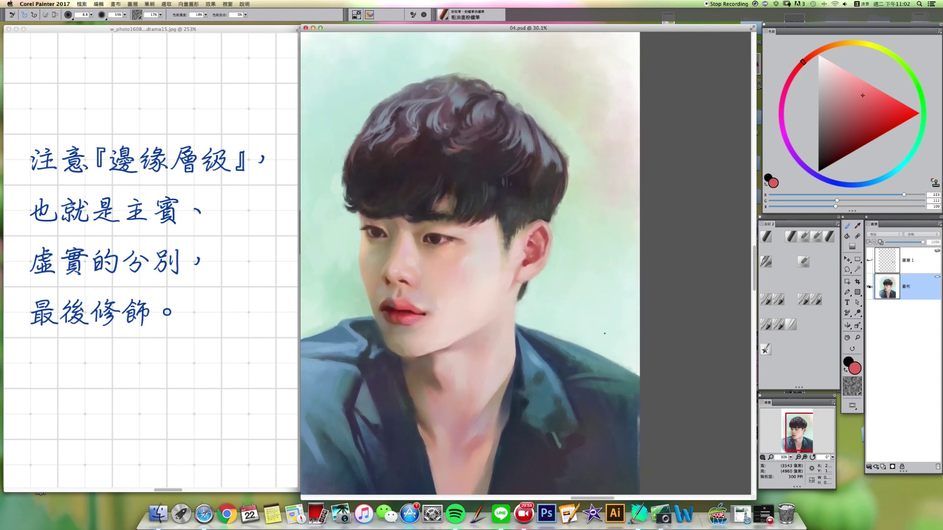
# - Add a new layer directly above the canvas and change its composite method
pyautogui.click(882, 467)
pyautogui.click(890, 235)
pyautogui.click(892, 250)
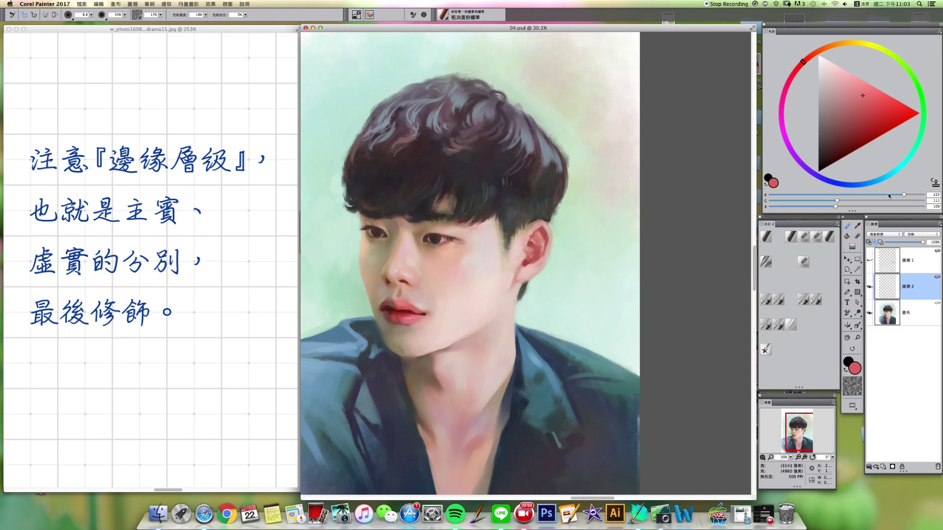
# - Glaze a pale yellow-green light onto the composite layer with the digital airbrush, working beside the chin and varying the brush size
pyautogui.click(887, 49)
pyautogui.click(825, 70)
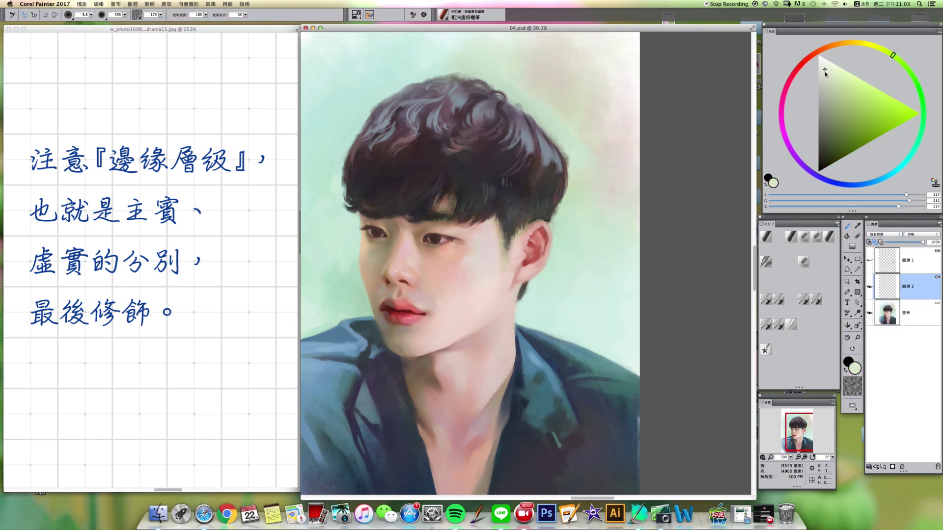
pyautogui.click(804, 299)
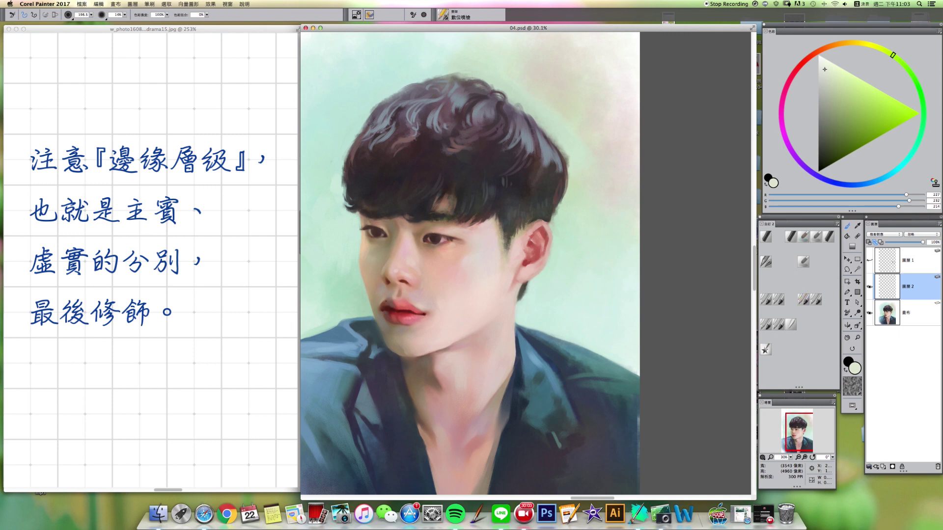
pyautogui.press(']')
pyautogui.click(824, 70)
pyautogui.moveTo(376, 361); pyautogui.dragTo(392, 361)
pyautogui.press('[')
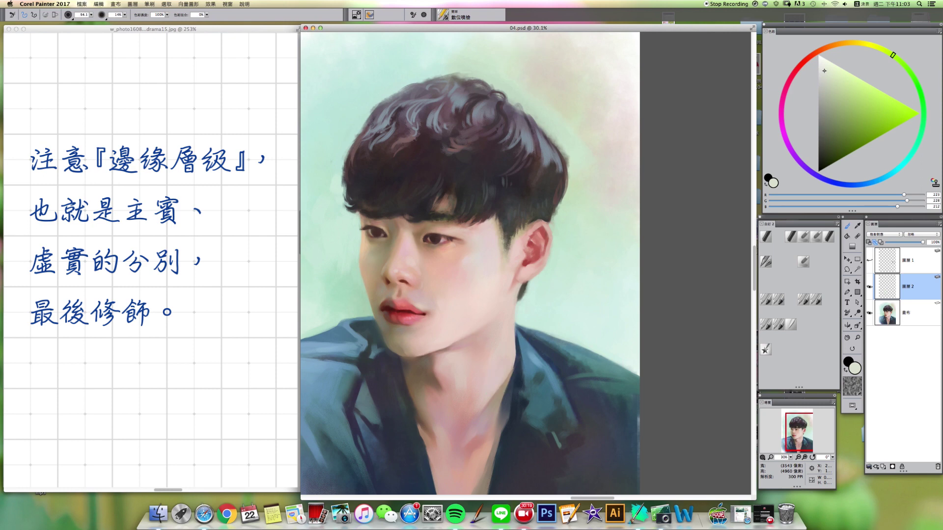
pyautogui.press(']')
pyautogui.press(']')
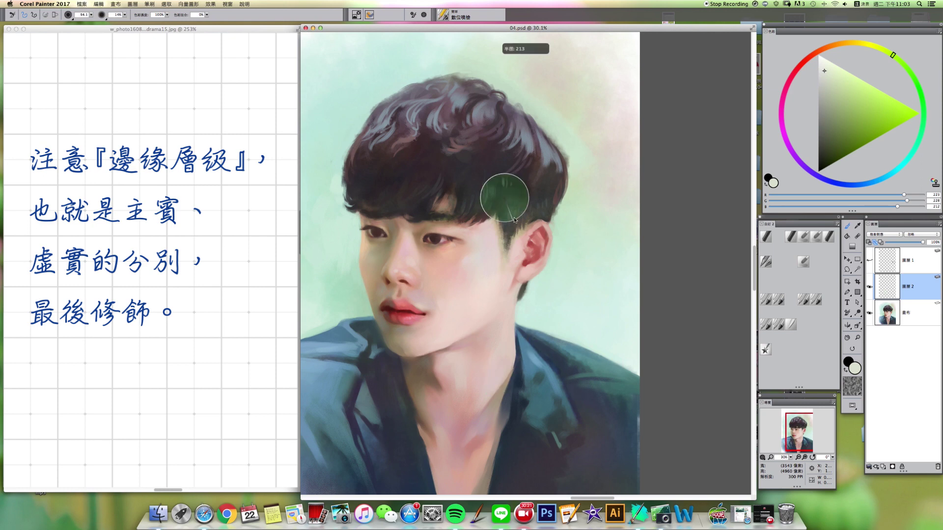
pyautogui.press('[')
pyautogui.press('[')
pyautogui.press('[')
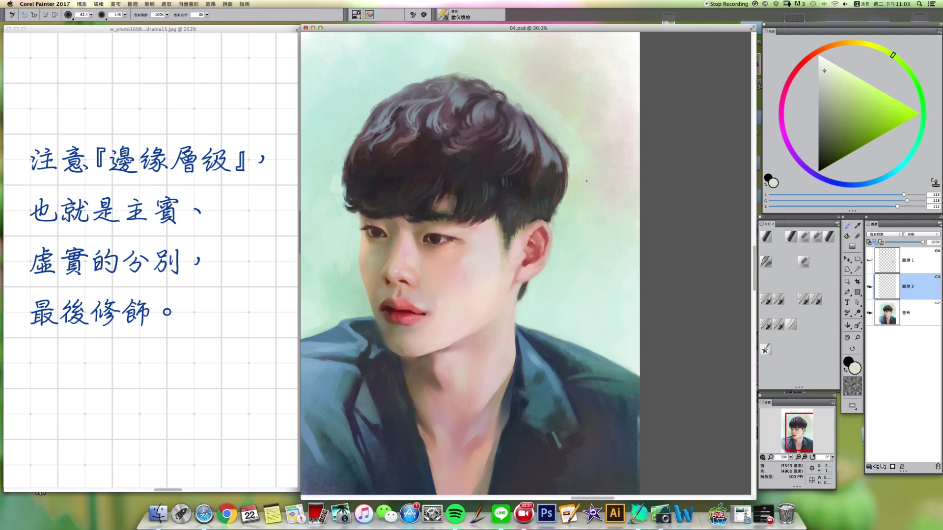
pyautogui.press(']')
# - Airbrush a pale peach light over the cheek on the same layer, enlarging the brush and deepening the tone slightly
pyautogui.keyDown('alt'); pyautogui.keyDown('super'); pyautogui.moveTo(437, 258); pyautogui.dragTo(431, 264); pyautogui.keyUp('super'); pyautogui.keyUp('alt')
pyautogui.click(820, 49)
pyautogui.click(831, 68)
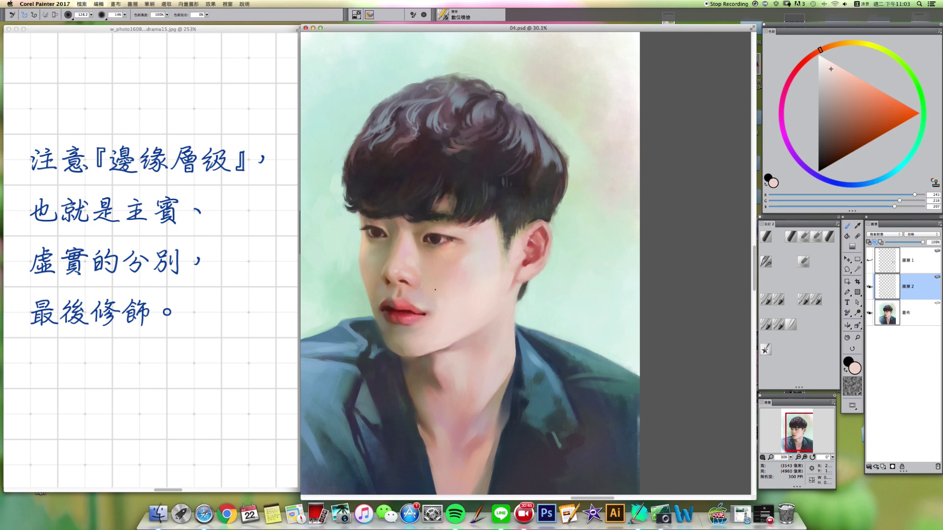
pyautogui.moveTo(444, 260); pyautogui.dragTo(455, 258)
pyautogui.press(']')
pyautogui.press(']')
pyautogui.press(']')
pyautogui.press(']')
pyautogui.click(832, 76)
pyautogui.press(']')
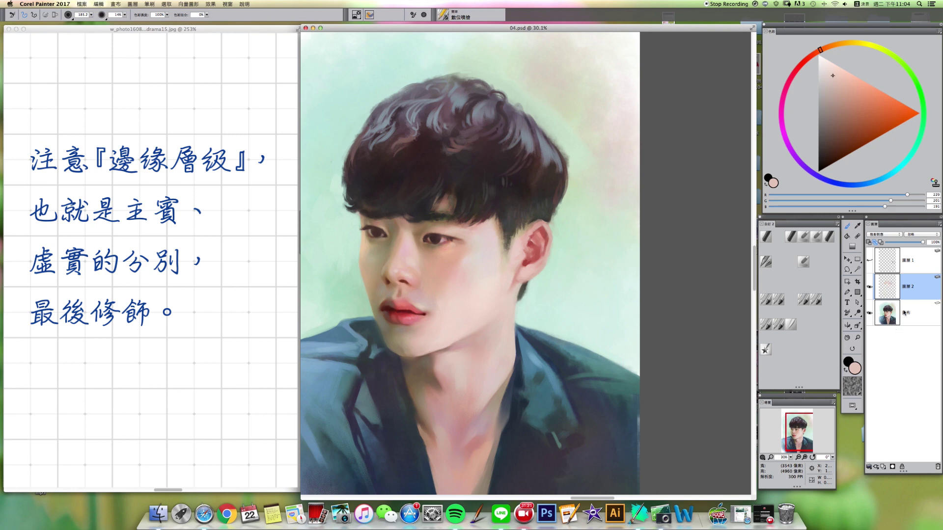
# - Compare the portrait with and without the light glaze layer, and merge that layer into the canvas
pyautogui.click(869, 287)
pyautogui.click(868, 287)
pyautogui.click(868, 467)
pyautogui.click(880, 493)
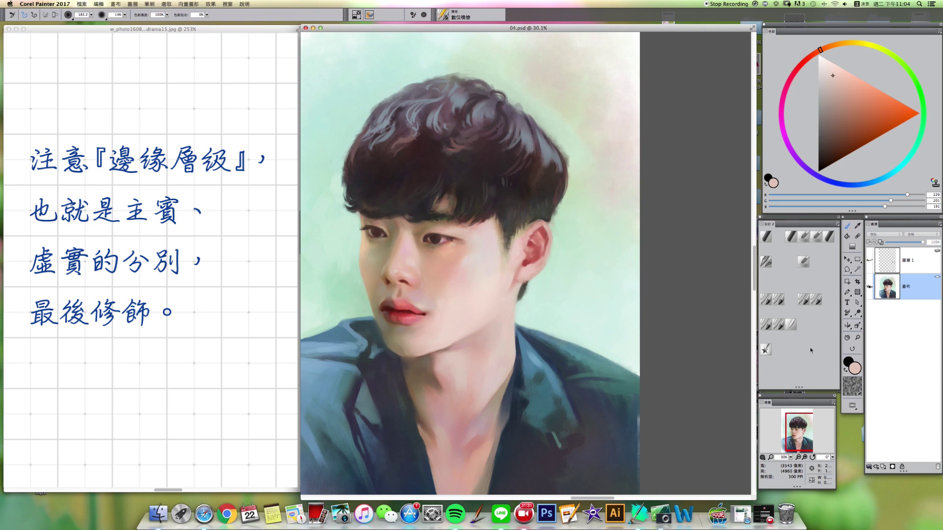
# - Soften the lower lip's far edge with a blending brush at a small size
pyautogui.click(790, 325)
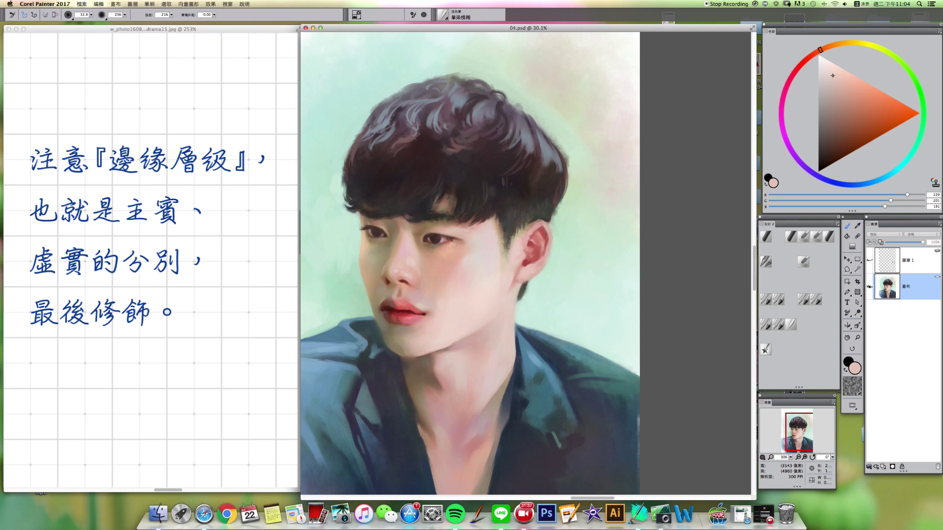
pyautogui.moveTo(396, 325); pyautogui.dragTo(391, 324)
pyautogui.press('[')
# - Refine the inner corner of the far eye using a coarse pastel brush with sampled skin tones and slightly darkened browns
pyautogui.click(858, 338)
pyautogui.click(474, 359)
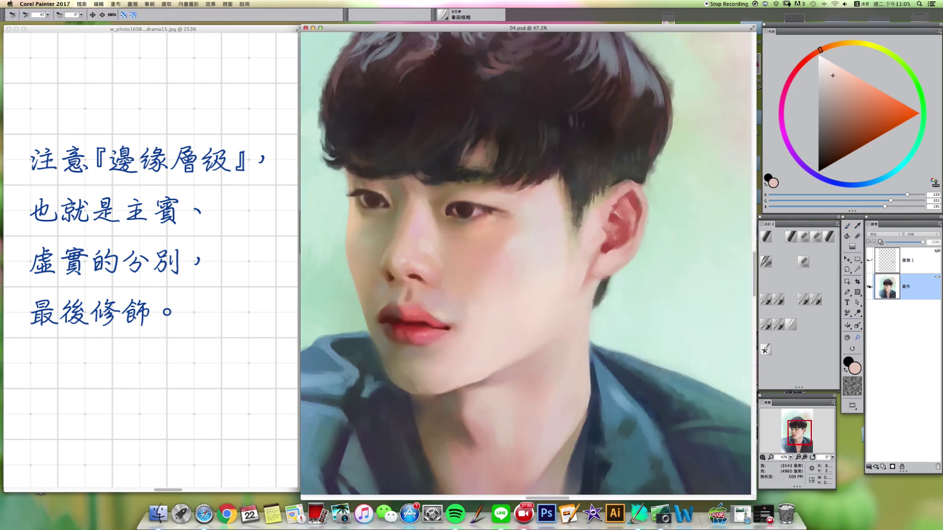
pyautogui.click(150, 221)
pyautogui.moveTo(455, 326); pyautogui.dragTo(478, 347)
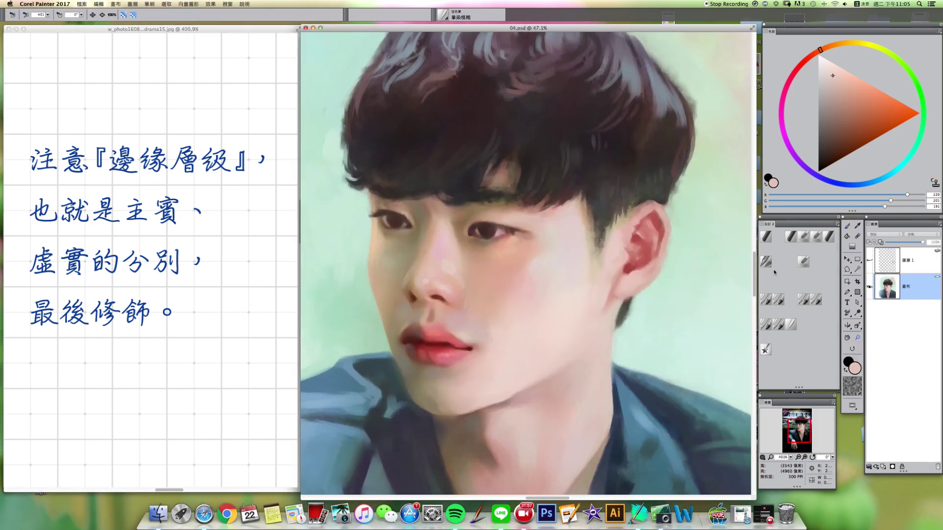
pyautogui.click(791, 238)
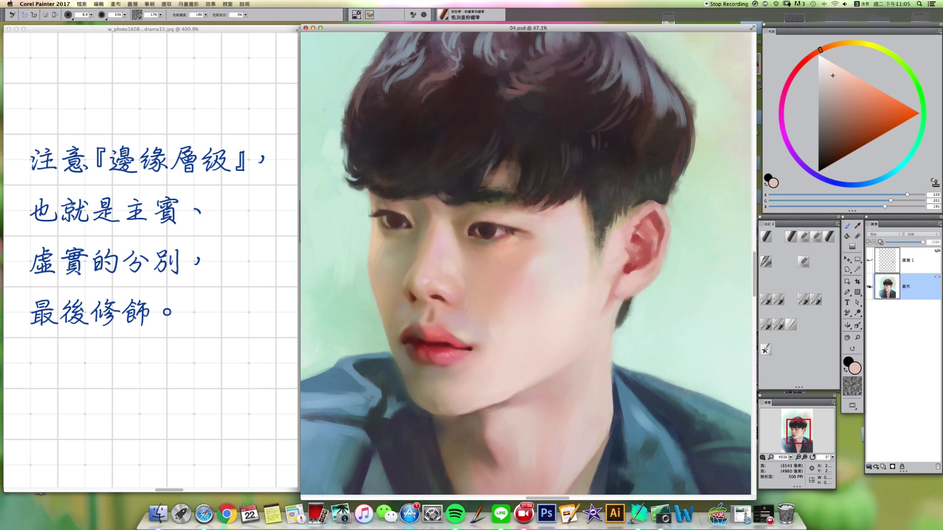
pyautogui.keyDown('alt'); pyautogui.click(405, 217); pyautogui.keyUp('alt')
pyautogui.press(']')
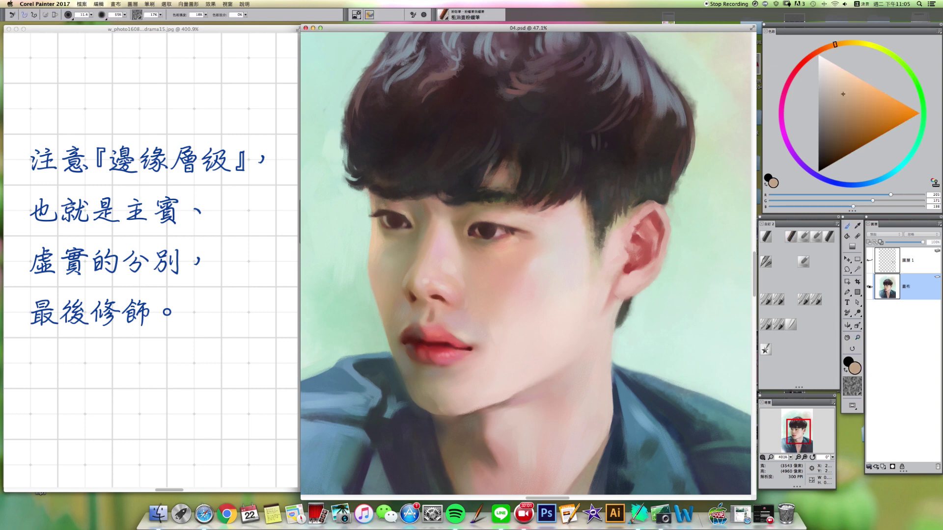
pyautogui.keyDown('alt'); pyautogui.click(413, 217); pyautogui.keyUp('alt')
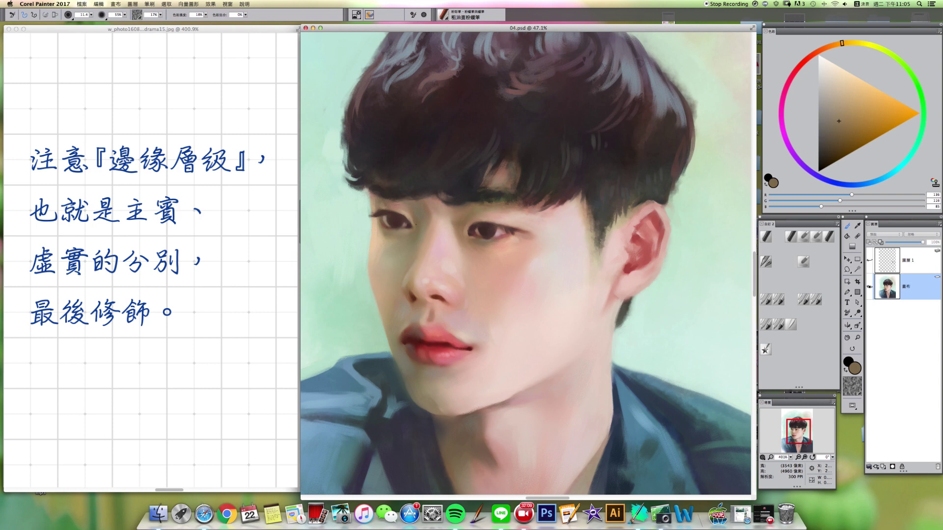
pyautogui.click(842, 125)
pyautogui.press(']')
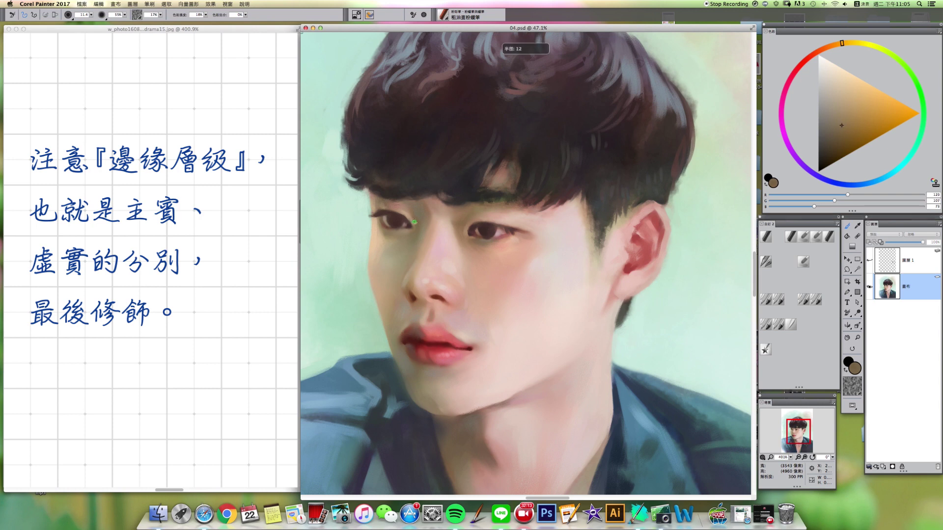
pyautogui.click(838, 127)
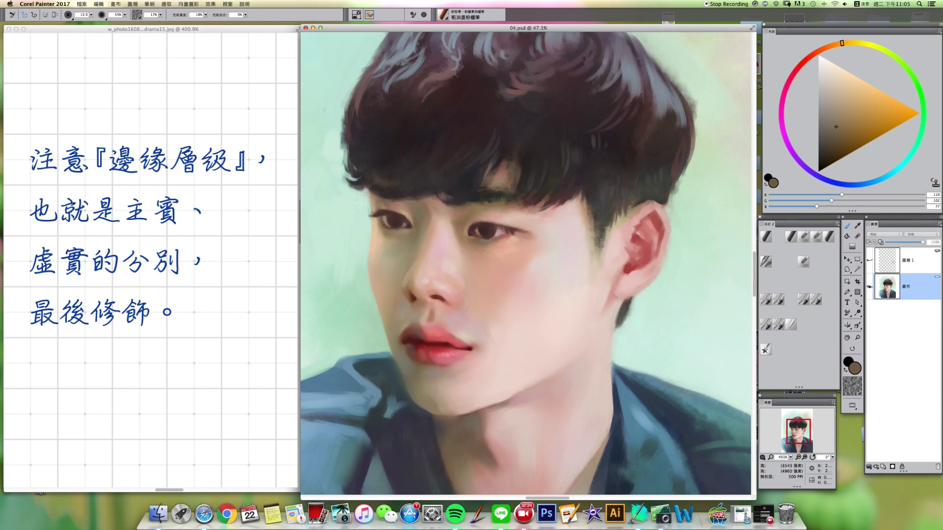
# - Clean up the face contour beside the far eye with sampled pale green background and warm skin tones
pyautogui.keyDown('alt'); pyautogui.click(380, 224); pyautogui.keyUp('alt')
pyautogui.keyDown('alt'); pyautogui.click(367, 228); pyautogui.keyUp('alt')
pyautogui.moveTo(368, 220); pyautogui.dragTo(371, 214)
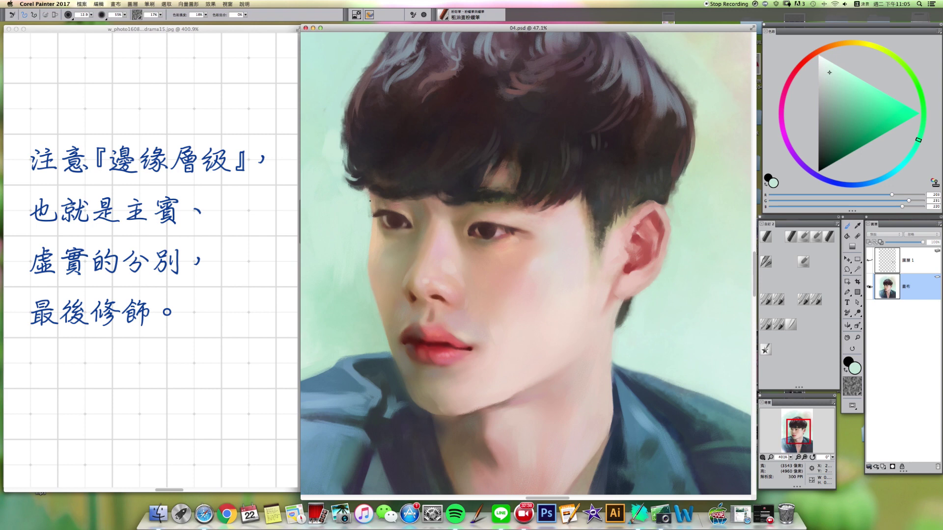
pyautogui.moveTo(369, 194); pyautogui.dragTo(373, 214)
pyautogui.moveTo(367, 225); pyautogui.dragTo(370, 227)
pyautogui.keyDown('alt'); pyautogui.click(369, 206); pyautogui.keyUp('alt')
pyautogui.keyDown('alt'); pyautogui.click(369, 197); pyautogui.keyUp('alt')
pyautogui.keyDown('alt'); pyautogui.click(378, 231); pyautogui.keyUp('alt')
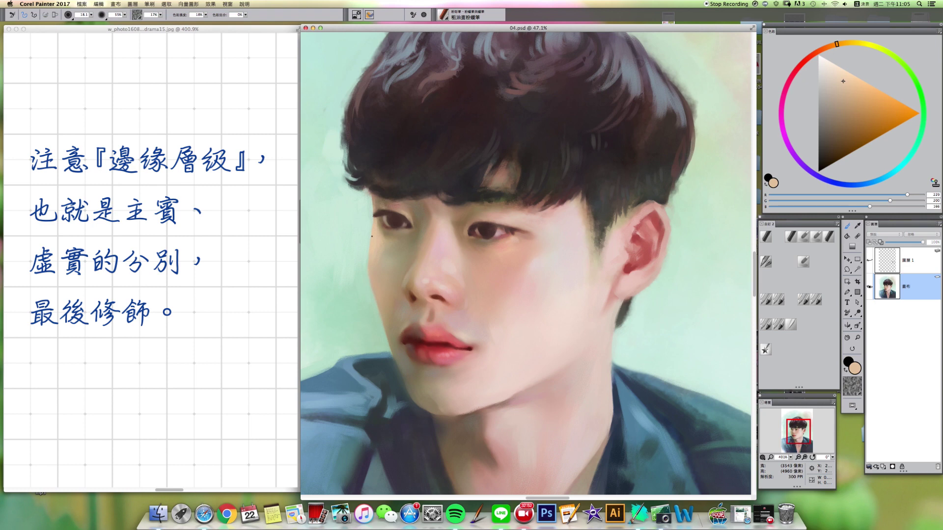
pyautogui.keyDown('alt'); pyautogui.click(375, 229); pyautogui.keyUp('alt')
pyautogui.moveTo(378, 210); pyautogui.dragTo(375, 210)
# - Refine the far brow tip and temple edge with sampled dark hair, skin and pale green background tones
pyautogui.keyDown('alt'); pyautogui.click(386, 209); pyautogui.keyUp('alt')
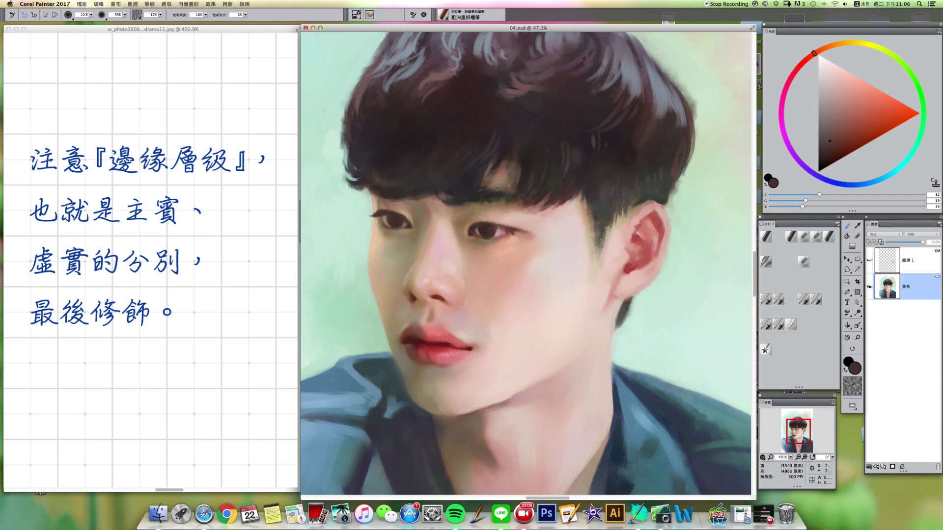
pyautogui.keyDown('alt'); pyautogui.click(365, 200); pyautogui.keyUp('alt')
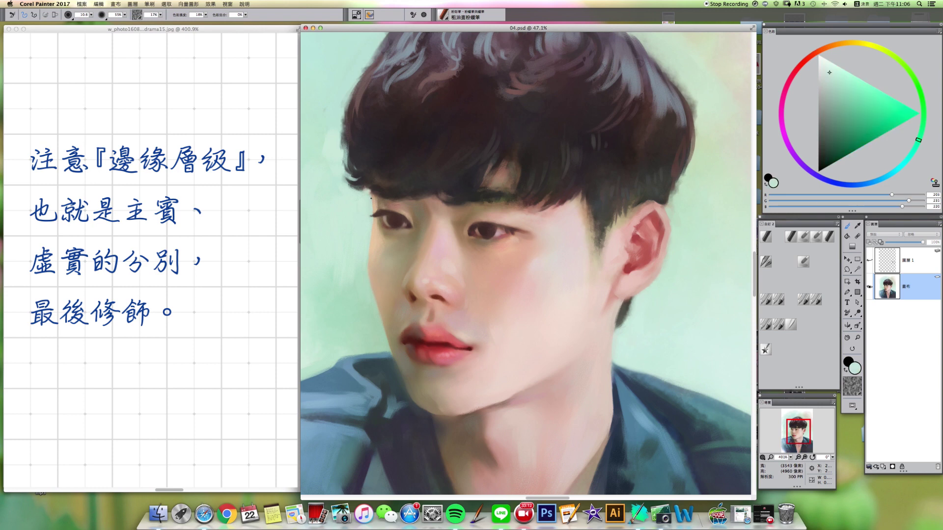
pyautogui.keyDown('alt'); pyautogui.click(365, 180); pyautogui.keyUp('alt')
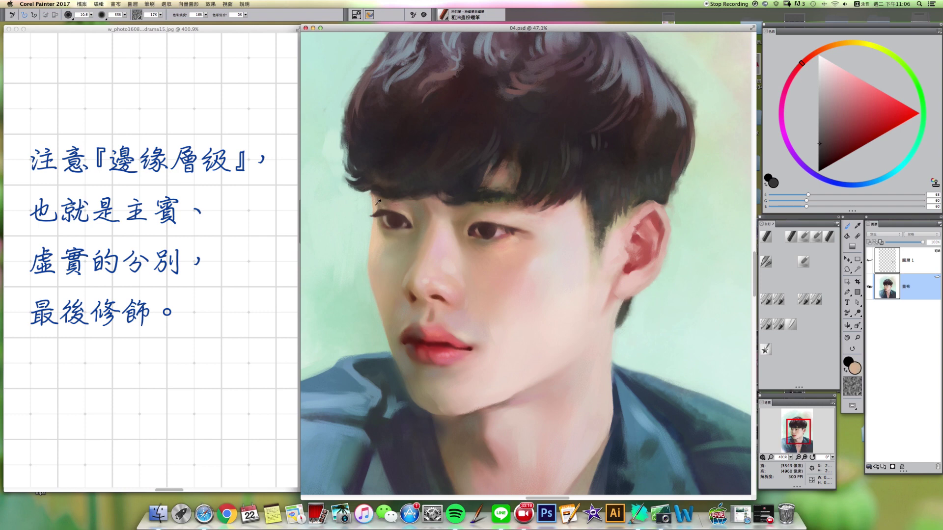
pyautogui.keyDown('alt'); pyautogui.click(381, 205); pyautogui.keyUp('alt')
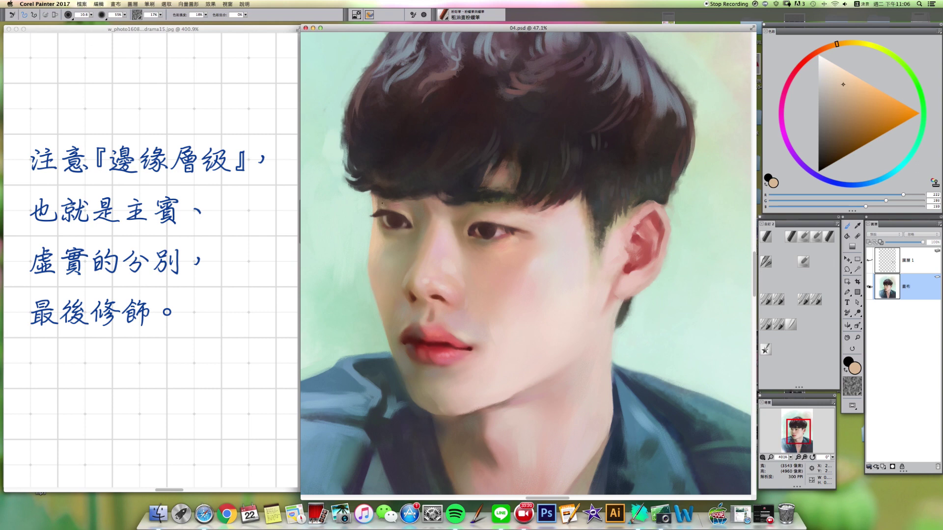
pyautogui.keyDown('alt'); pyautogui.click(370, 219); pyautogui.keyUp('alt')
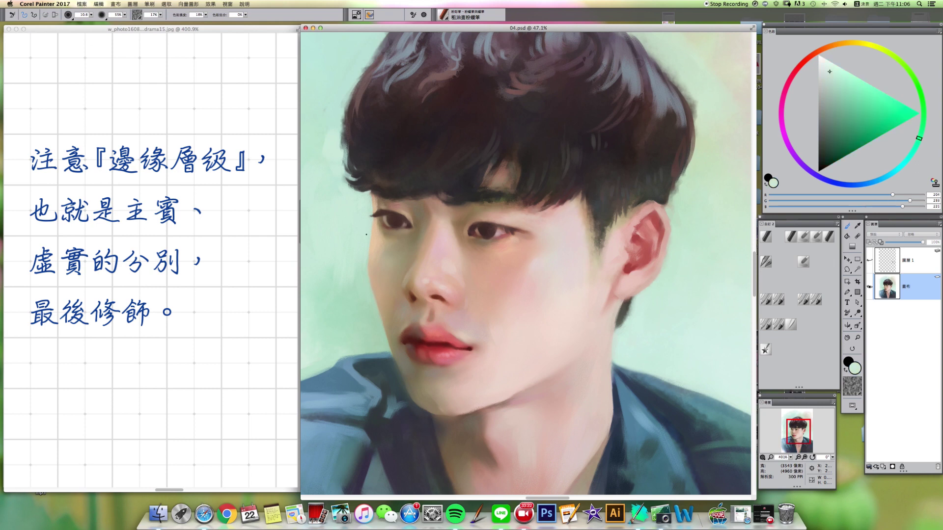
pyautogui.moveTo(374, 241); pyautogui.dragTo(375, 239)
# - Add a new layer directly above the canvas and change its composite method for shading the face
pyautogui.click(883, 467)
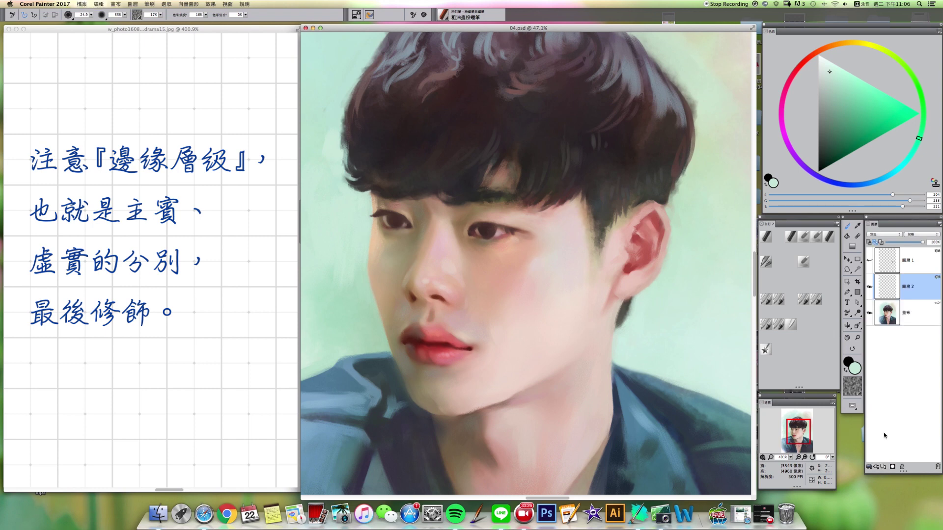
pyautogui.click(890, 234)
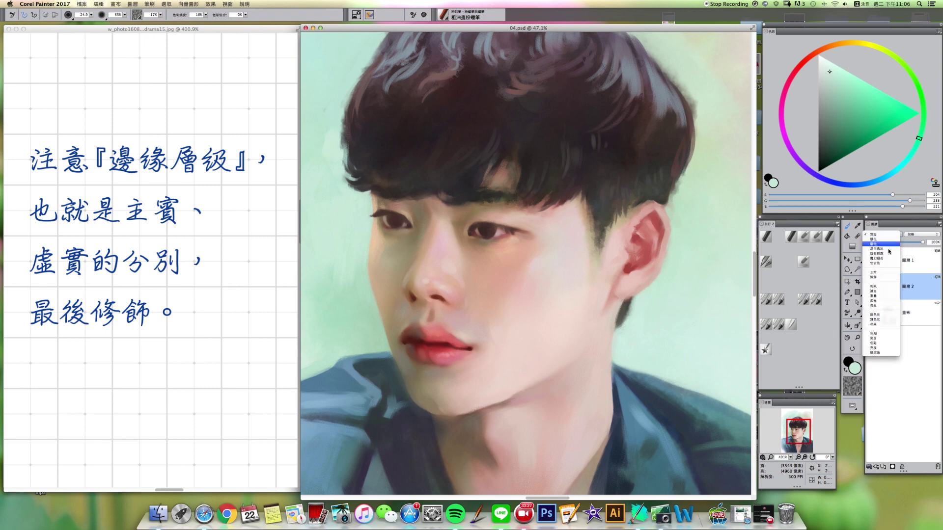
pyautogui.click(879, 287)
# - Try a dark yellow-brown airbrush stroke beside the far eye on the new layer, and undo it
pyautogui.click(855, 43)
pyautogui.click(835, 148)
pyautogui.click(834, 154)
pyautogui.click(803, 299)
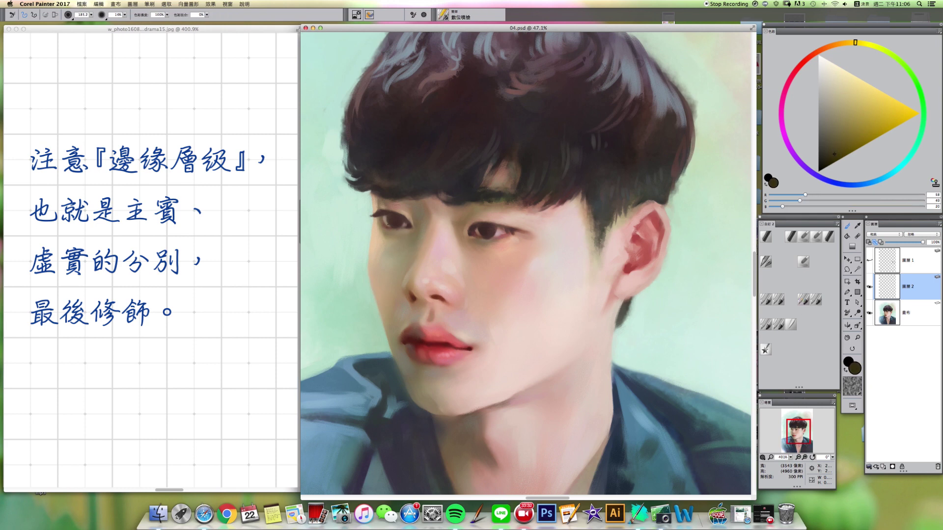
pyautogui.moveTo(377, 222); pyautogui.dragTo(372, 238)
pyautogui.press('super+z')
# - Glaze a lighter olive-brown around the far eye with a small airbrush under another composite method, and merge the layer into the canvas
pyautogui.click(893, 234)
pyautogui.click(891, 241)
pyautogui.keyDown('alt'); pyautogui.keyDown('super'); pyautogui.moveTo(376, 229); pyautogui.dragTo(371, 236); pyautogui.keyUp('super'); pyautogui.keyUp('alt')
pyautogui.press('[')
pyautogui.press('[')
pyautogui.press('[')
pyautogui.press('[')
pyautogui.press('[')
pyautogui.press('[')
pyautogui.press(']')
pyautogui.press(']')
pyautogui.press(']')
pyautogui.click(838, 136)
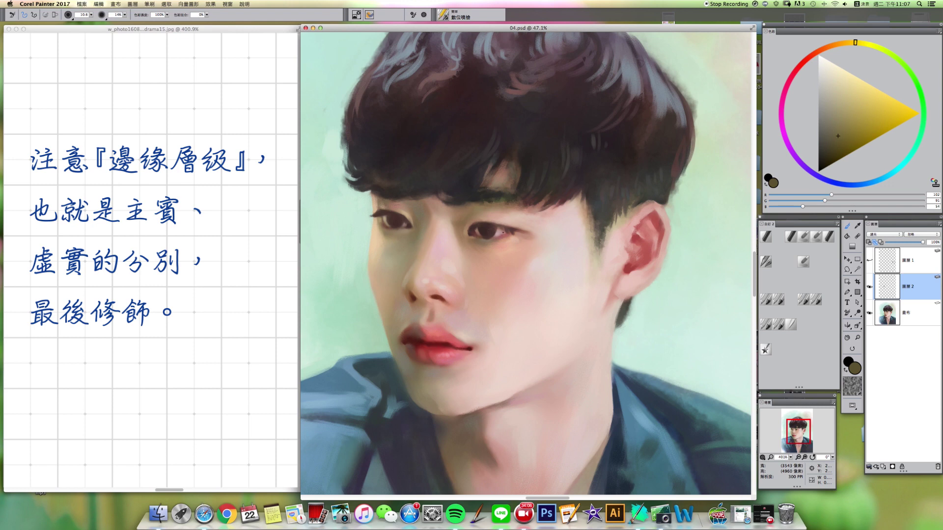
pyautogui.click(869, 466)
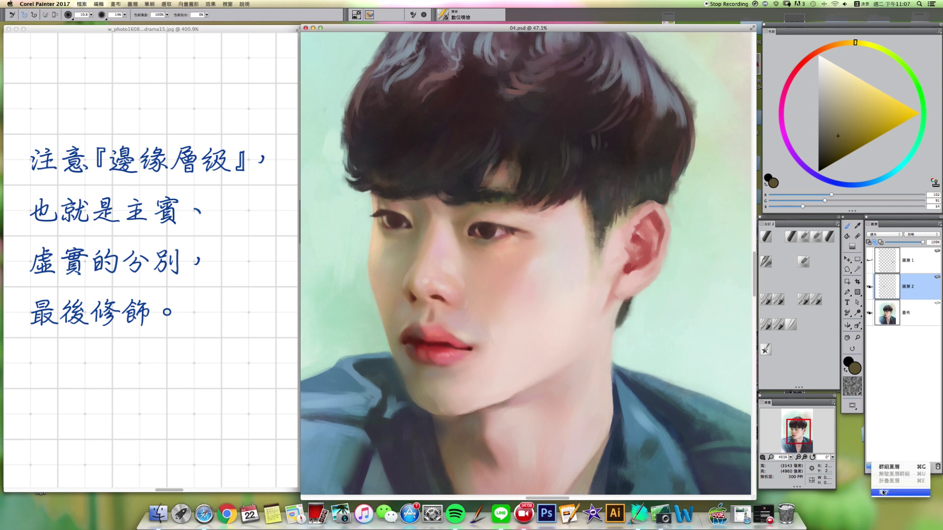
pyautogui.click(884, 493)
# - Touch up the inner corner of the far eye and the outer corner of the near eye with sampled browns and pinks
pyautogui.click(802, 260)
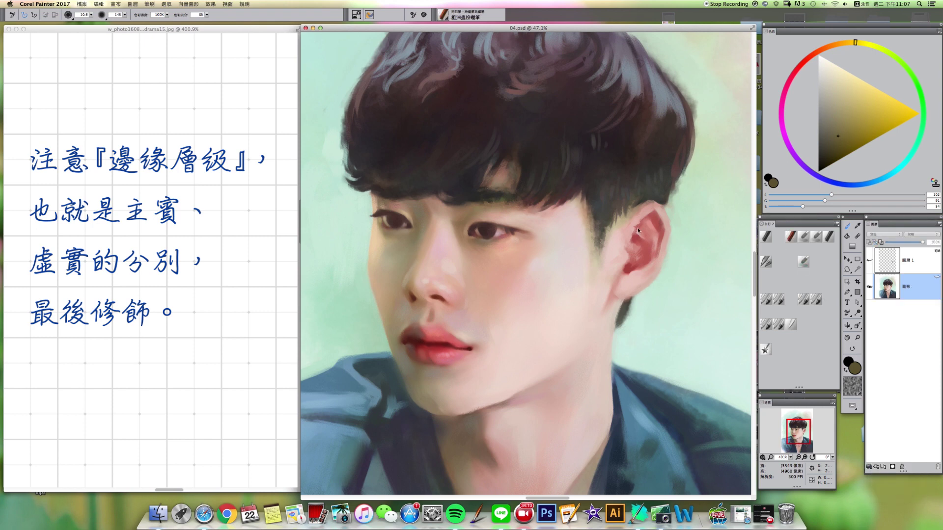
pyautogui.keyDown('alt'); pyautogui.click(407, 225); pyautogui.keyUp('alt')
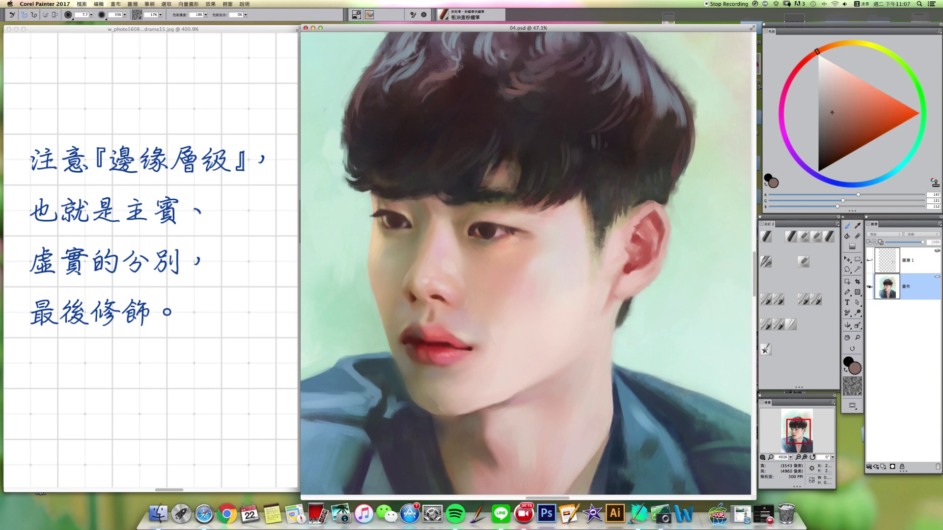
pyautogui.keyDown('alt'); pyautogui.click(415, 222); pyautogui.keyUp('alt')
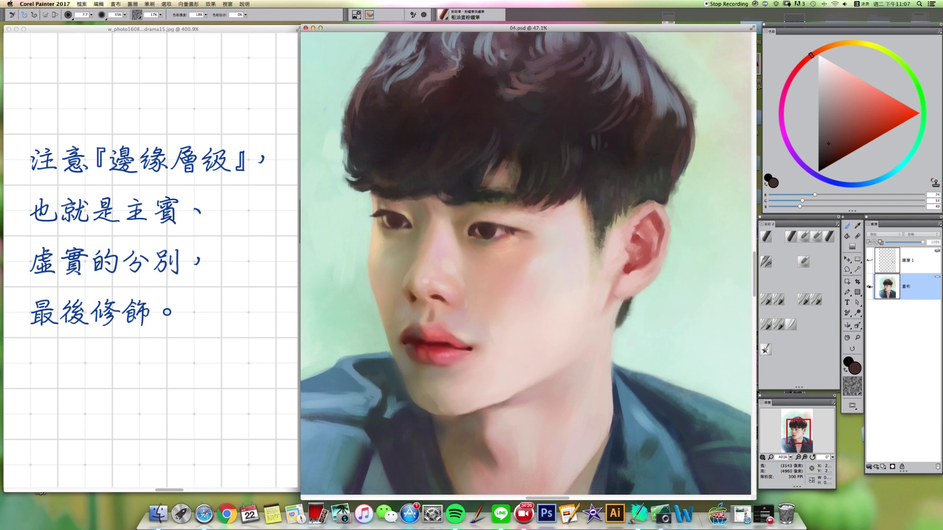
pyautogui.keyDown('alt'); pyautogui.click(488, 230); pyautogui.keyUp('alt')
pyautogui.keyDown('alt'); pyautogui.click(498, 235); pyautogui.keyUp('alt')
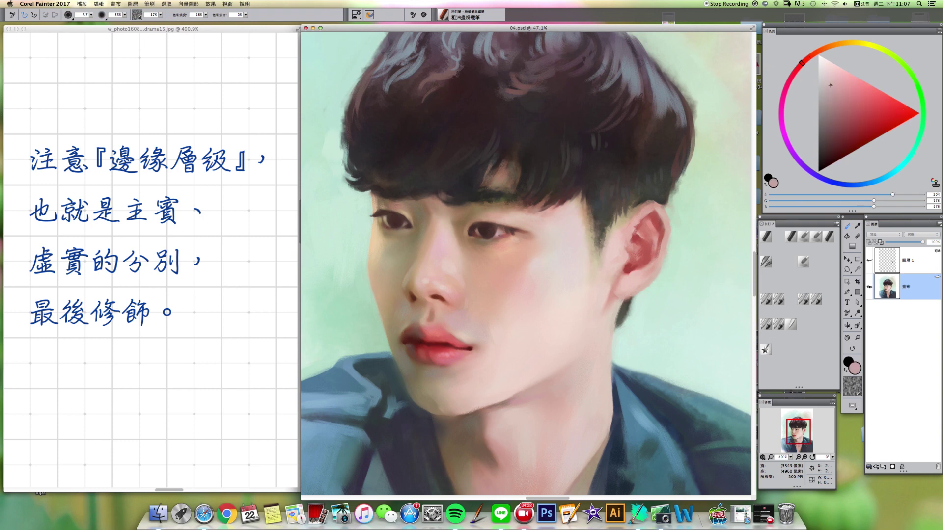
pyautogui.moveTo(503, 235); pyautogui.dragTo(506, 235)
# - Touch up the skin around the far eye with small strokes of sampled reddish brown
pyautogui.moveTo(379, 216); pyautogui.dragTo(377, 217)
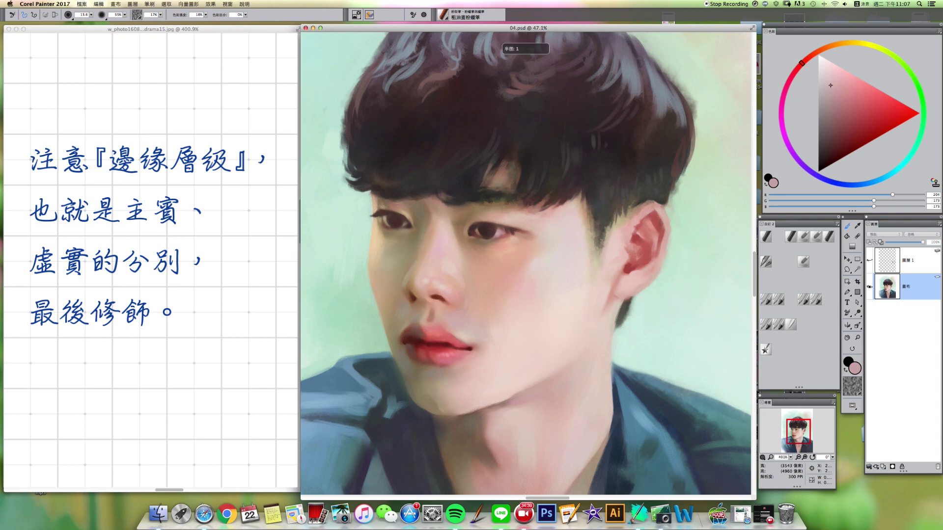
pyautogui.keyDown('alt'); pyautogui.click(388, 223); pyautogui.keyUp('alt')
pyautogui.click(852, 110)
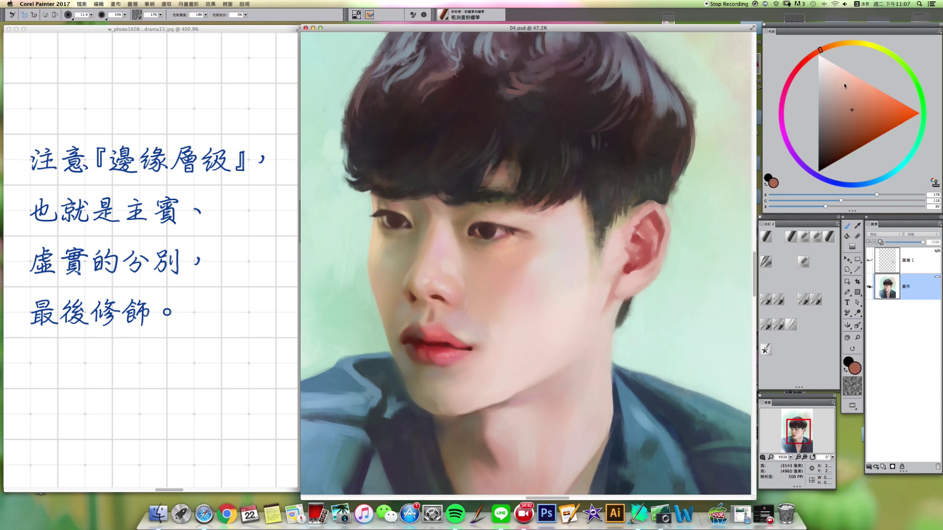
pyautogui.click(813, 54)
pyautogui.click(850, 108)
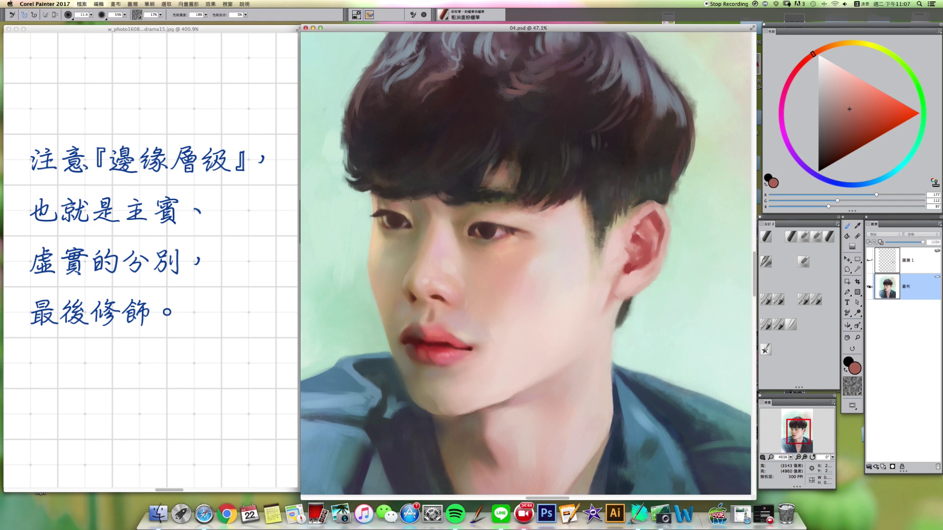
pyautogui.press(']')
# - Soften the outer corner and lower lid of the near eye with greyed olive, muted pink and peach tones
pyautogui.moveTo(813, 53); pyautogui.dragTo(876, 62)
pyautogui.moveTo(838, 117); pyautogui.dragTo(823, 113)
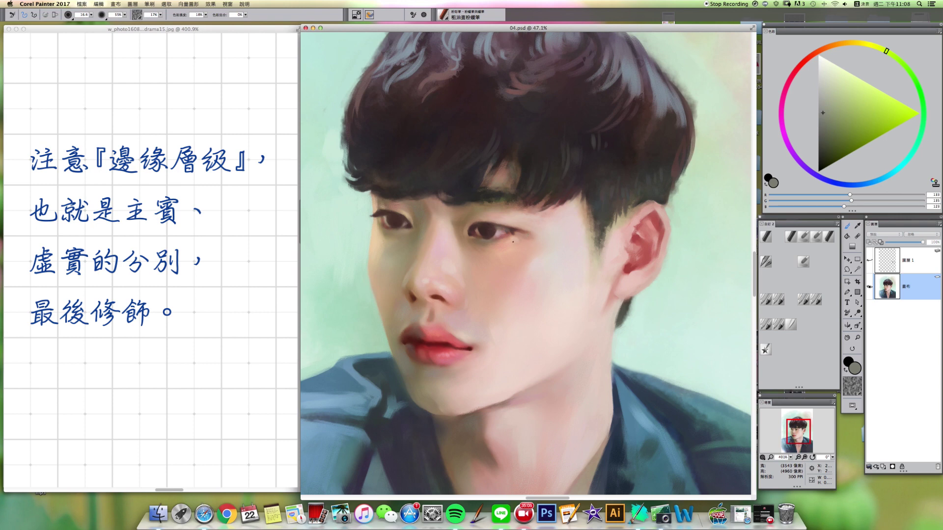
pyautogui.keyDown('alt'); pyautogui.click(503, 239); pyautogui.keyUp('alt')
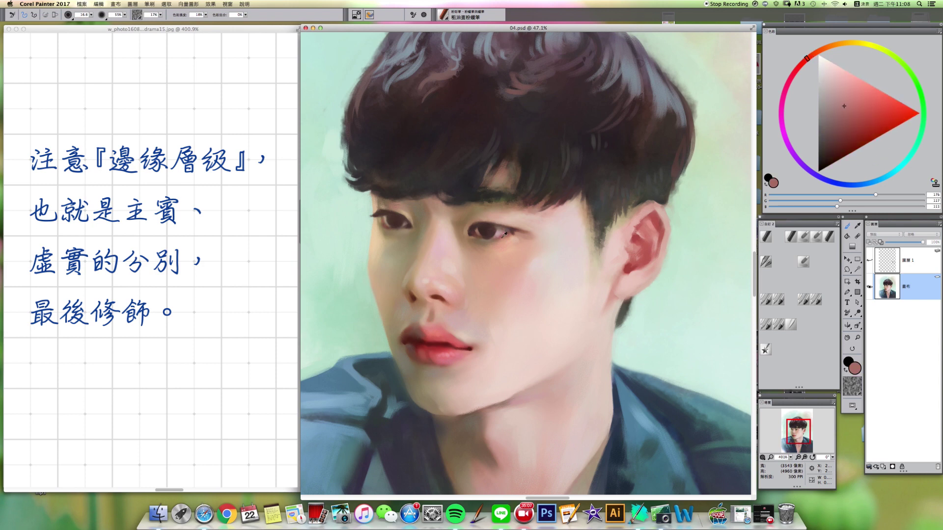
pyautogui.click(797, 68)
pyautogui.click(846, 102)
pyautogui.moveTo(847, 101); pyautogui.dragTo(836, 94)
pyautogui.press(']')
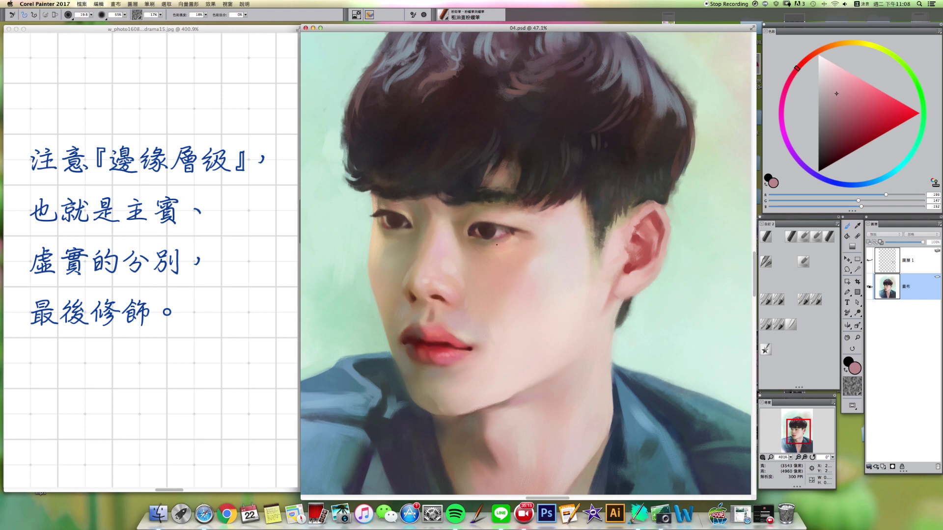
pyautogui.moveTo(836, 93); pyautogui.dragTo(836, 100)
pyautogui.keyDown('alt'); pyautogui.click(501, 246); pyautogui.keyUp('alt')
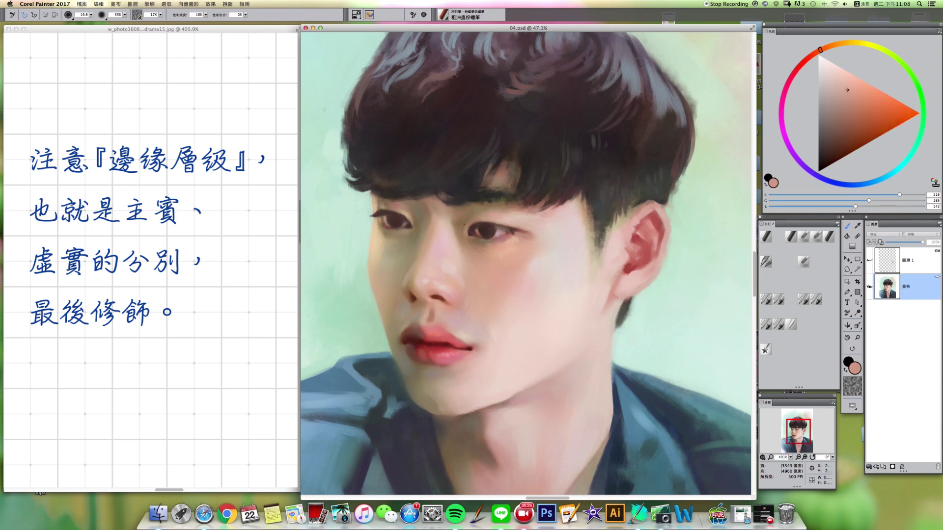
# - Refine the inner corner and lower edge of the near eye with sampled browns and a smaller brush
pyautogui.keyDown('alt'); pyautogui.click(469, 241); pyautogui.keyUp('alt')
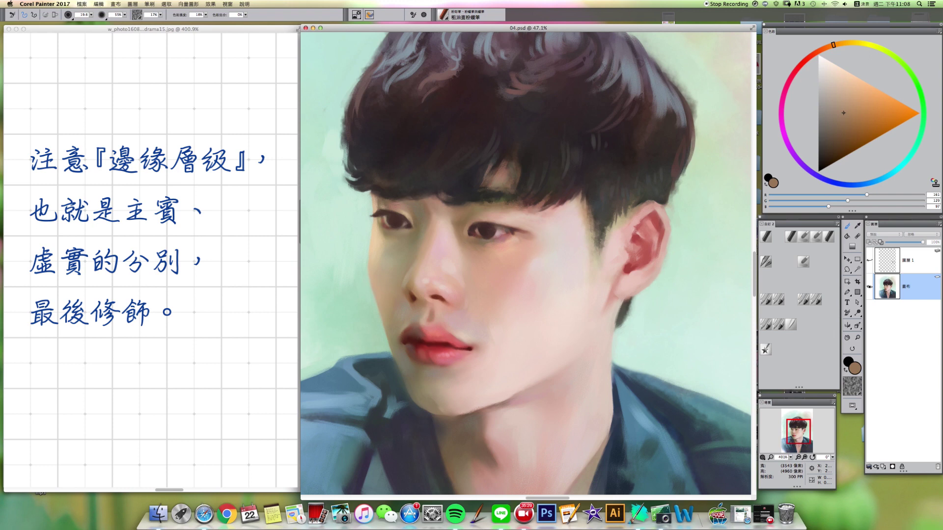
pyautogui.press('[')
pyautogui.press('[')
pyautogui.press('[')
pyautogui.keyDown('alt'); pyautogui.click(478, 231); pyautogui.keyUp('alt')
# - Smooth the edges around the near eye with the blur blender at a small size, and return to the oil pastel
pyautogui.click(792, 325)
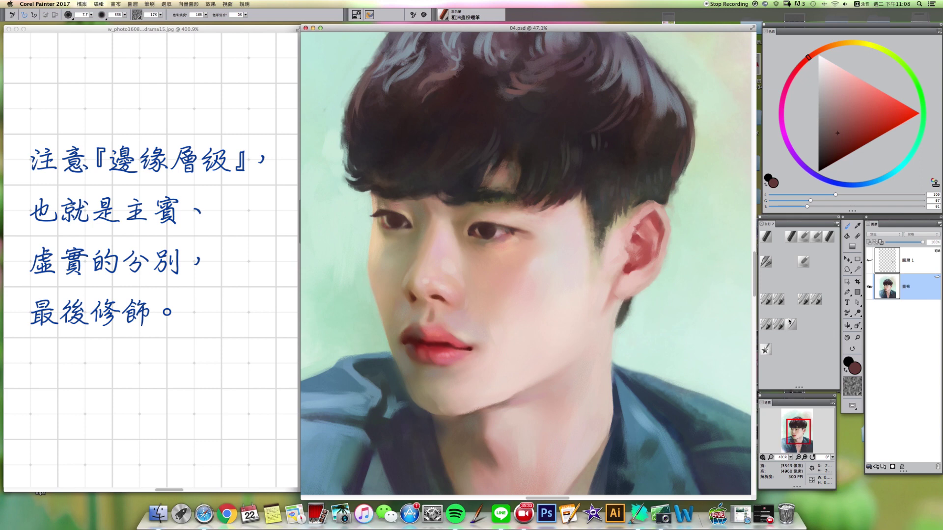
pyautogui.press('[')
pyautogui.press('[')
pyautogui.press('[')
pyautogui.press('[')
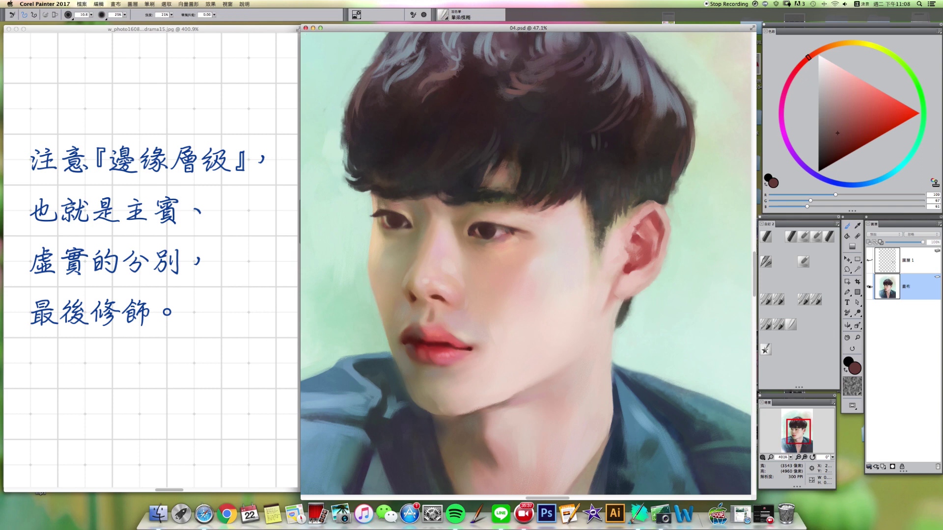
pyautogui.press(']')
pyautogui.press(']')
pyautogui.click(791, 236)
# - Glaze a dark red-brown over the near eye's iris with the digital airbrush on a new Screen layer, and merge it into the canvas
pyautogui.click(883, 467)
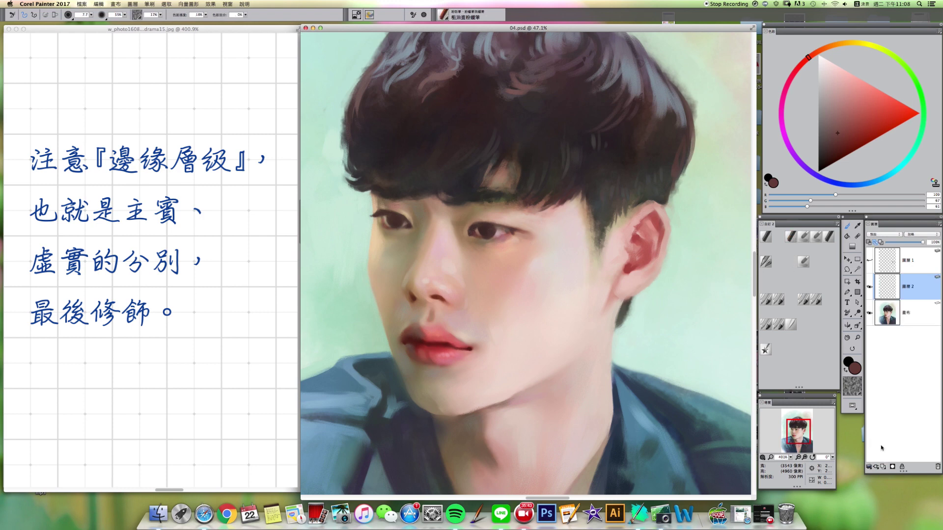
pyautogui.click(884, 234)
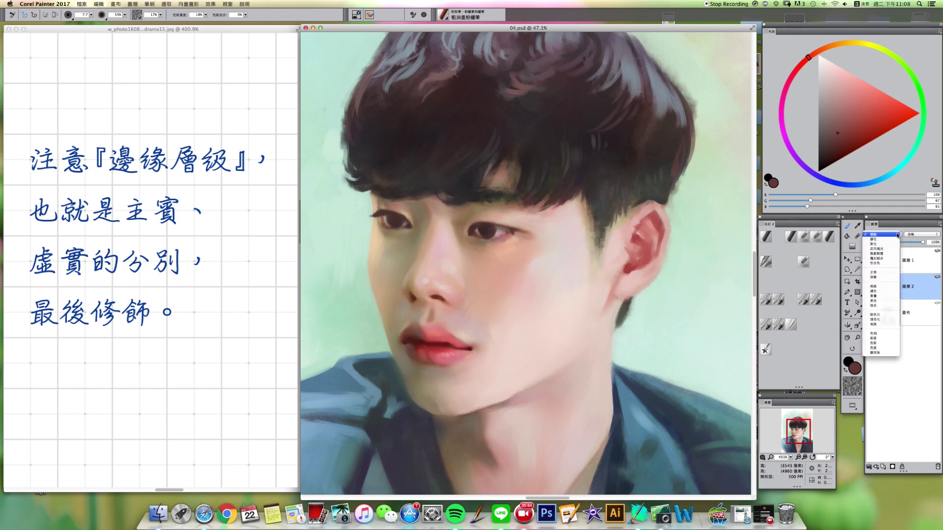
pyautogui.click(887, 293)
pyautogui.click(840, 148)
pyautogui.click(804, 299)
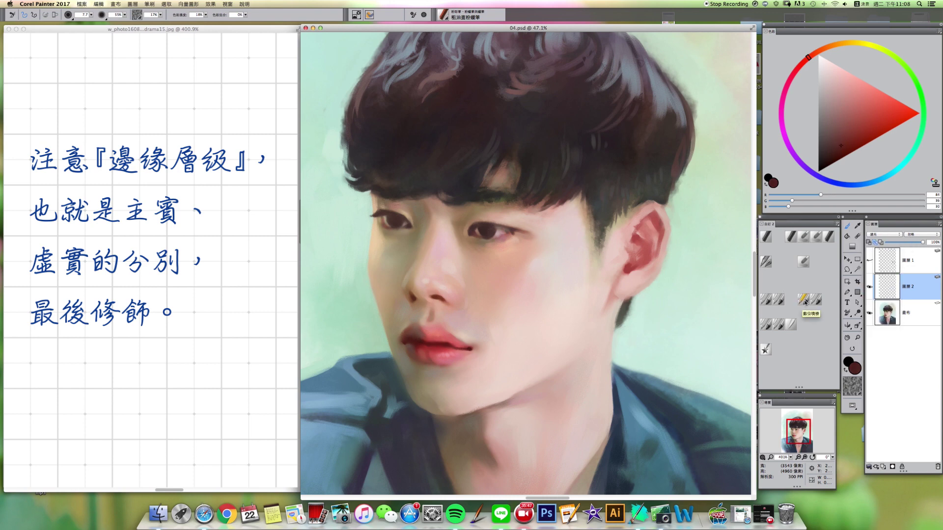
pyautogui.moveTo(473, 229); pyautogui.dragTo(478, 230)
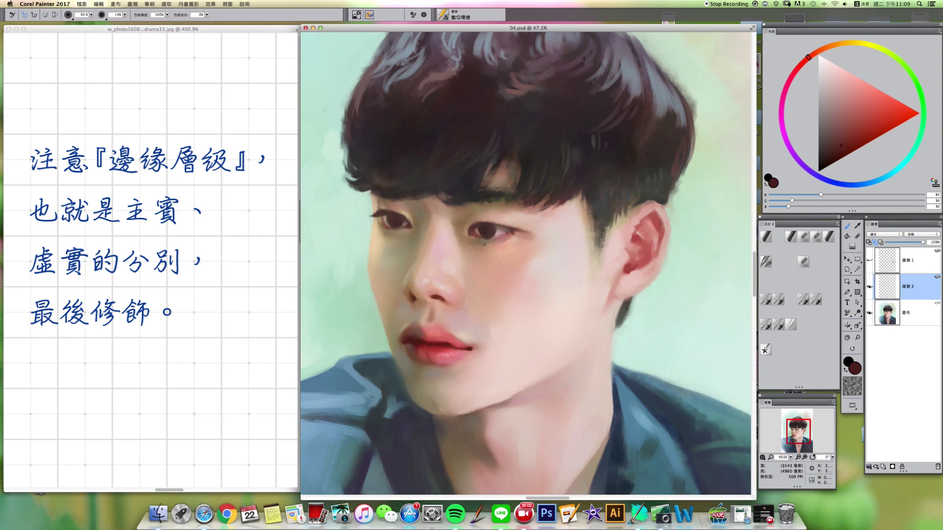
pyautogui.click(869, 466)
pyautogui.click(884, 494)
# - Paint the near eye's lower lid and the shadow beneath it with greyed browns, and blend the strokes
pyautogui.click(790, 237)
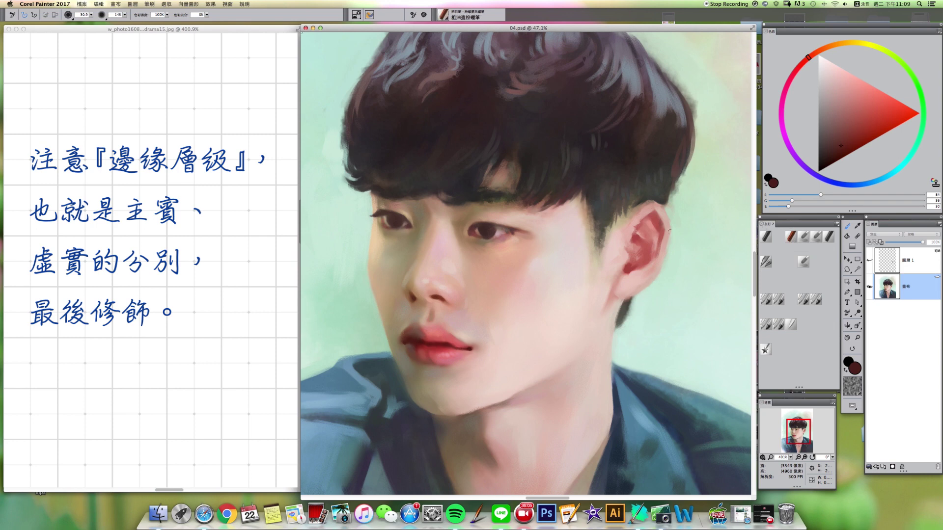
pyautogui.keyDown('alt'); pyautogui.click(490, 237); pyautogui.keyUp('alt')
pyautogui.moveTo(833, 111); pyautogui.dragTo(831, 108)
pyautogui.press(']')
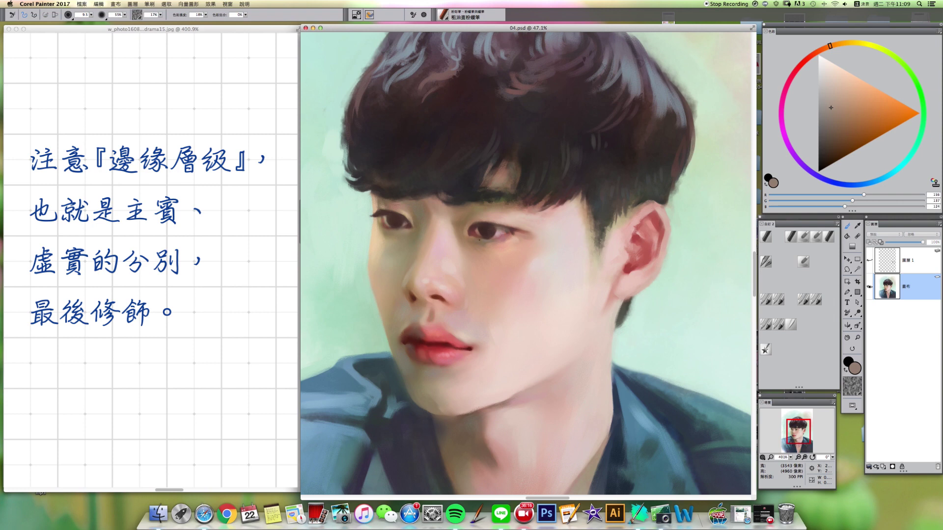
pyautogui.keyDown('alt'); pyautogui.click(484, 241); pyautogui.keyUp('alt')
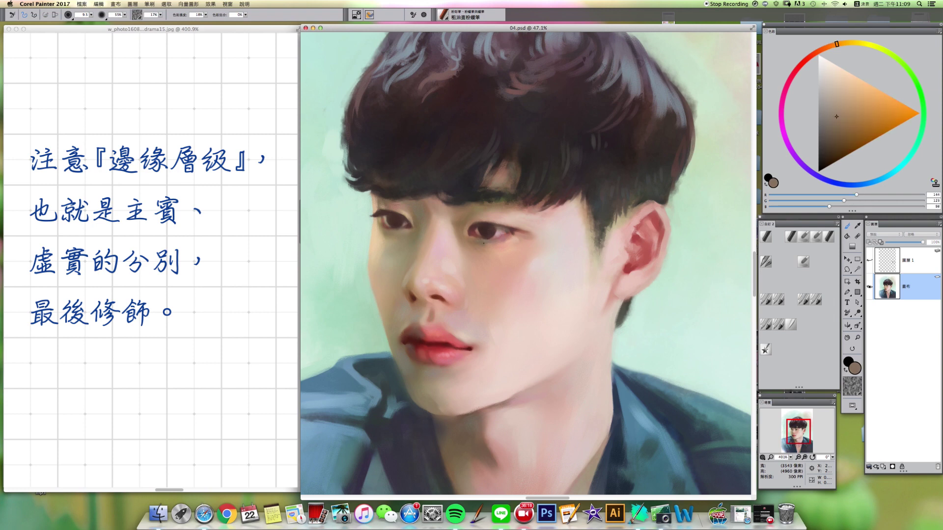
pyautogui.click(837, 124)
pyautogui.moveTo(496, 244); pyautogui.dragTo(498, 244)
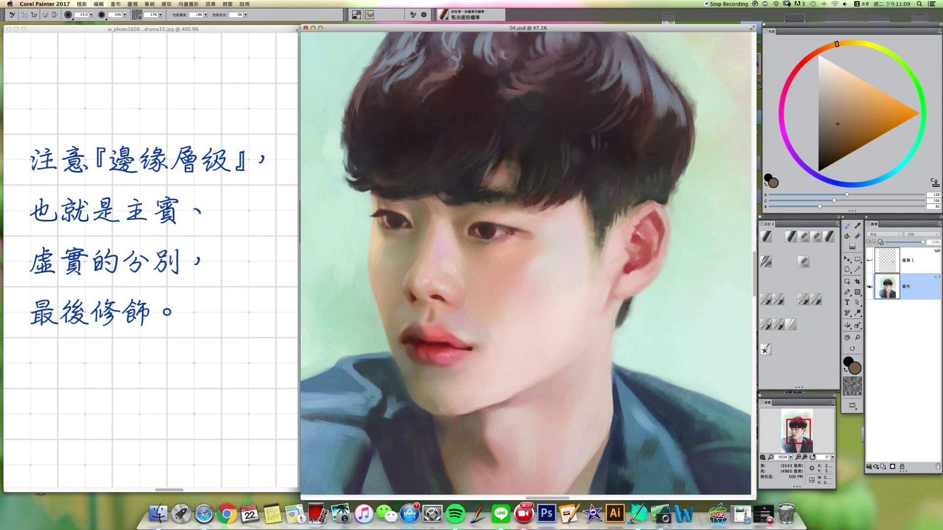
pyautogui.click(781, 326)
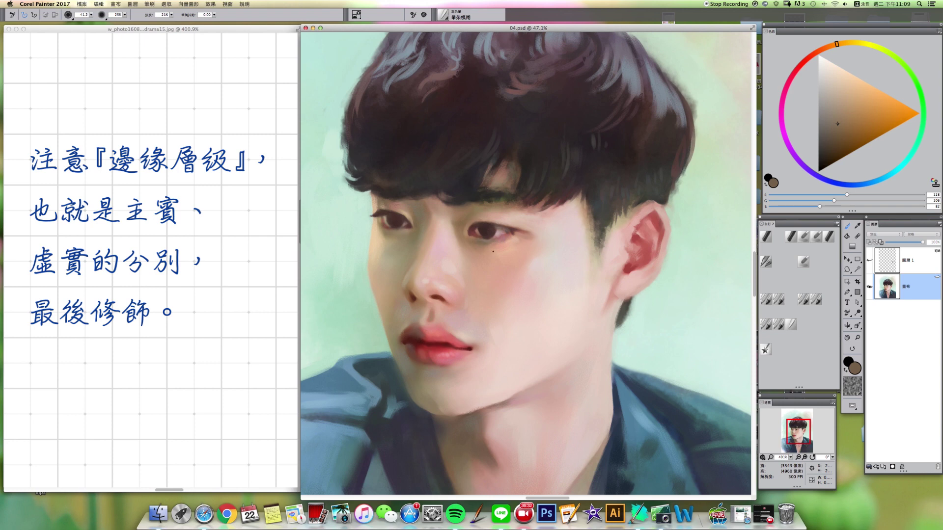
# - Build up the skin under the near eye with muted pinks in gradually lighter tints, using the oil pastel
pyautogui.click(791, 237)
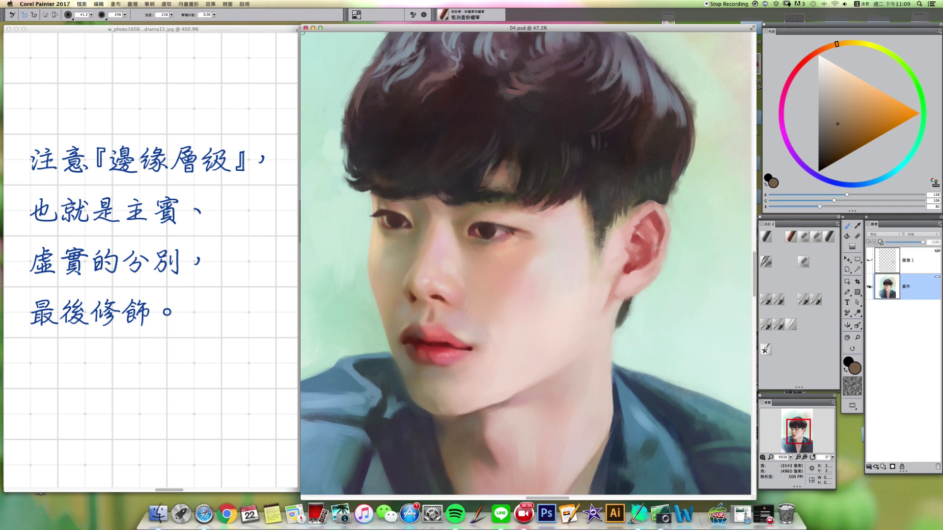
pyautogui.keyDown('alt'); pyautogui.click(485, 248); pyautogui.keyUp('alt')
pyautogui.click(793, 73)
pyautogui.click(831, 101)
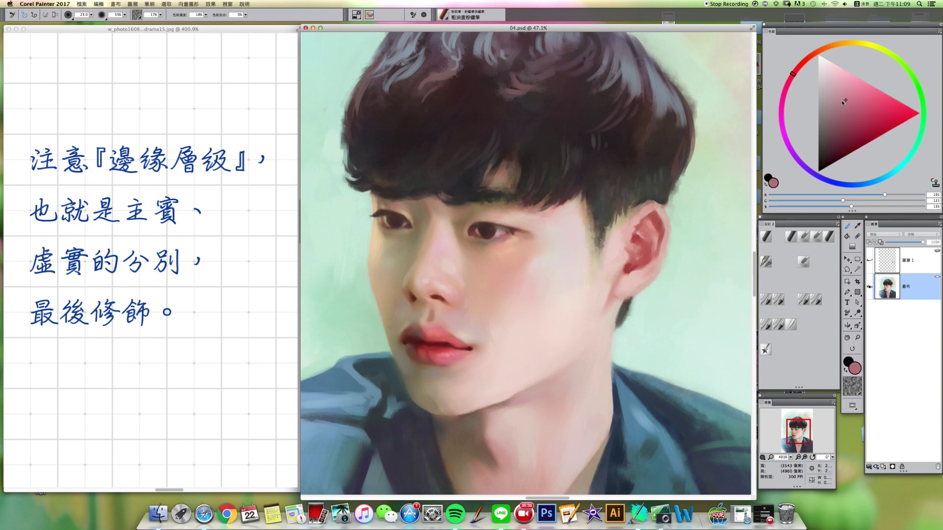
pyautogui.click(830, 97)
pyautogui.moveTo(487, 261); pyautogui.dragTo(487, 253)
pyautogui.moveTo(830, 97); pyautogui.dragTo(830, 92)
pyautogui.click(813, 71)
pyautogui.click(832, 90)
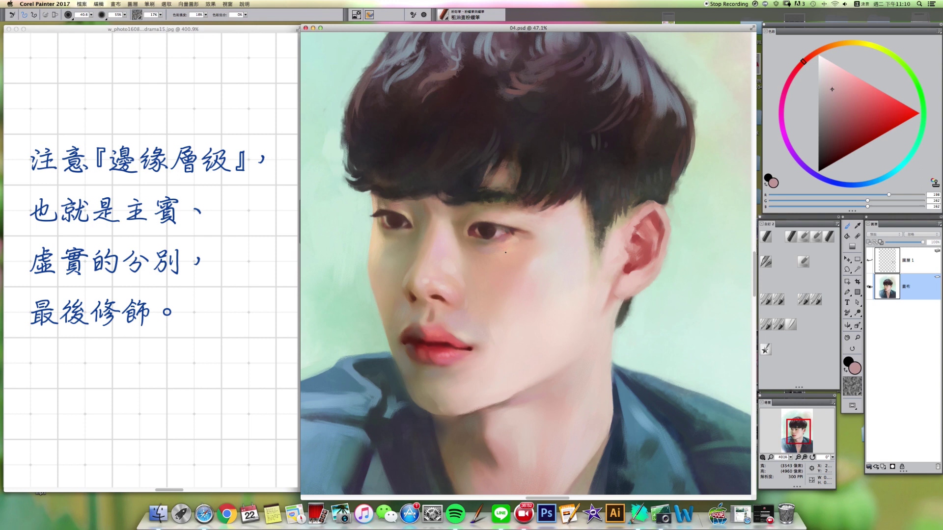
# - Try a lighter pink on the skin beneath the near eye, and undo the last five strokes
pyautogui.moveTo(832, 89); pyautogui.dragTo(832, 86)
pyautogui.press('super+z')
pyautogui.press('super+z')
pyautogui.press('super+z')
pyautogui.press('super+z')
pyautogui.press('super+z')
# - Brighten the skin below the near eye and its outer corner with light peach-pink strokes based on sampled tones
pyautogui.keyDown('alt'); pyautogui.click(499, 248); pyautogui.keyUp('alt')
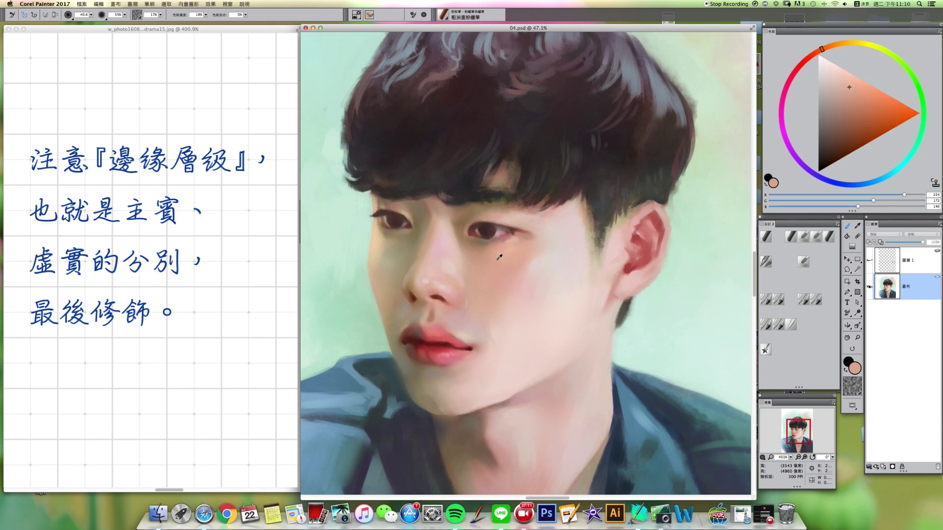
pyautogui.keyDown('alt'); pyautogui.click(496, 251); pyautogui.keyUp('alt')
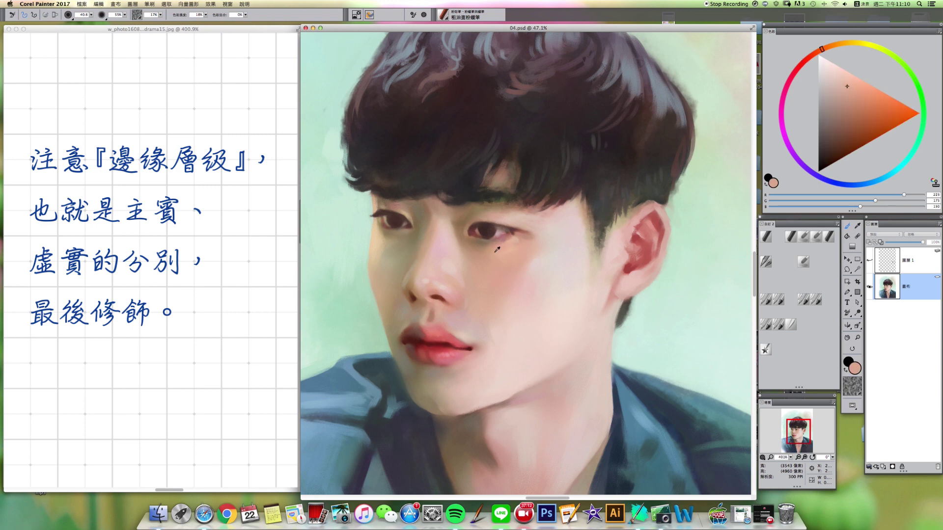
pyautogui.click(816, 52)
pyautogui.moveTo(843, 86); pyautogui.dragTo(844, 80)
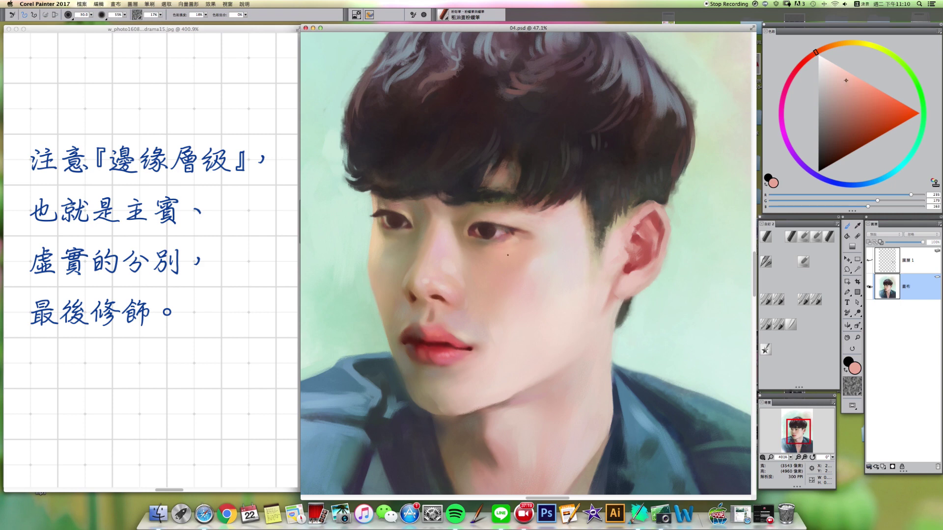
pyautogui.moveTo(843, 75); pyautogui.dragTo(839, 76)
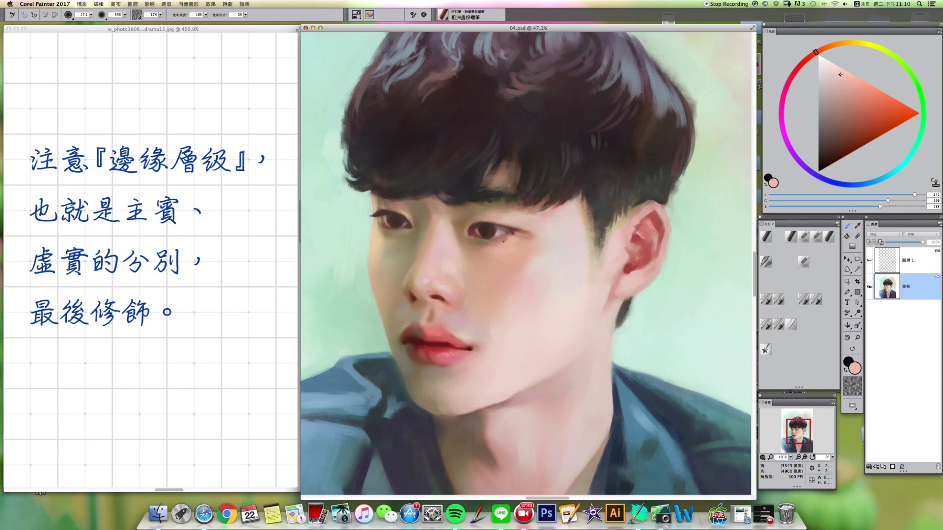
pyautogui.keyDown('alt'); pyautogui.keyDown('super'); pyautogui.moveTo(519, 243); pyautogui.dragTo(514, 242); pyautogui.keyUp('super'); pyautogui.keyUp('alt')
# - Warm the near cheek beside the nose with a light pink mixed from the sampled skin tone
pyautogui.keyDown('alt'); pyautogui.click(477, 284); pyautogui.keyUp('alt')
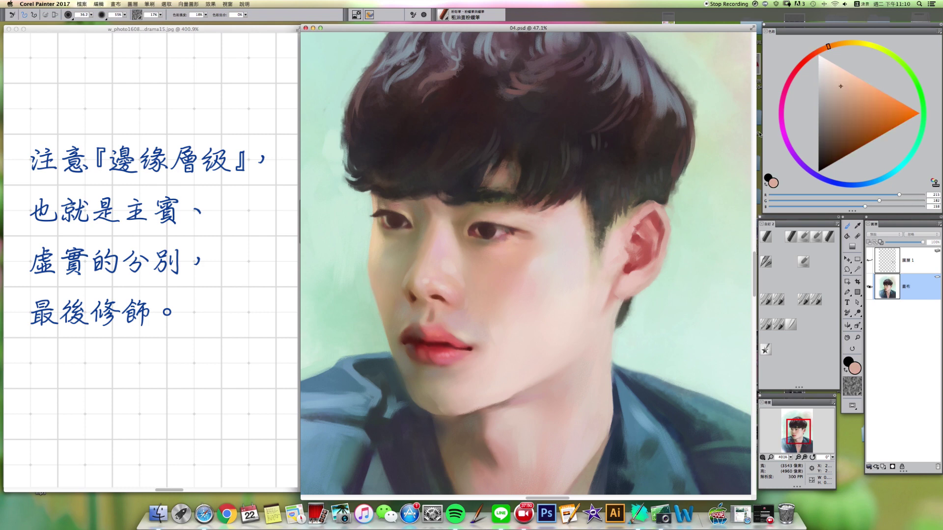
pyautogui.click(814, 59)
pyautogui.moveTo(841, 87); pyautogui.dragTo(838, 76)
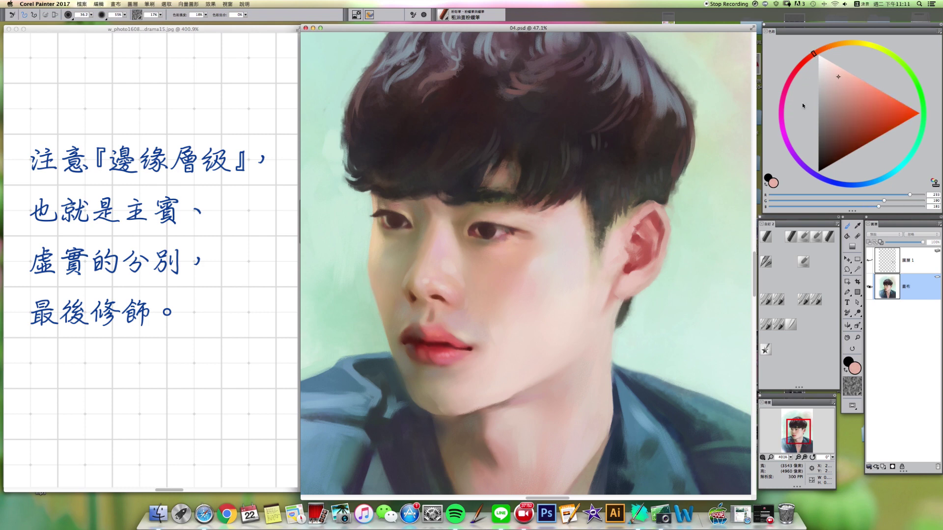
pyautogui.click(838, 73)
pyautogui.click(791, 238)
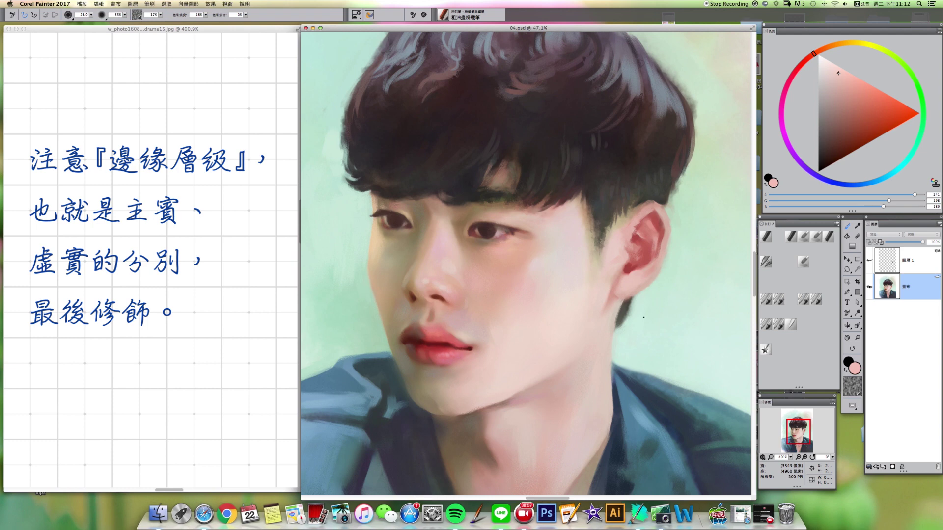
# - Refine the lips with sampled reds, and deepen the line between them with a very dark red
pyautogui.moveTo(422, 363); pyautogui.dragTo(420, 362)
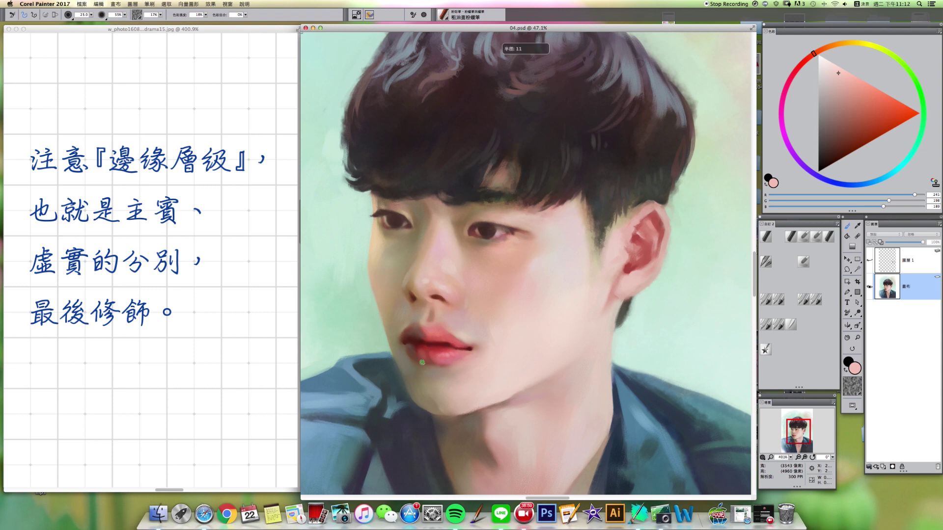
pyautogui.keyDown('alt'); pyautogui.click(435, 338); pyautogui.keyUp('alt')
pyautogui.press('[')
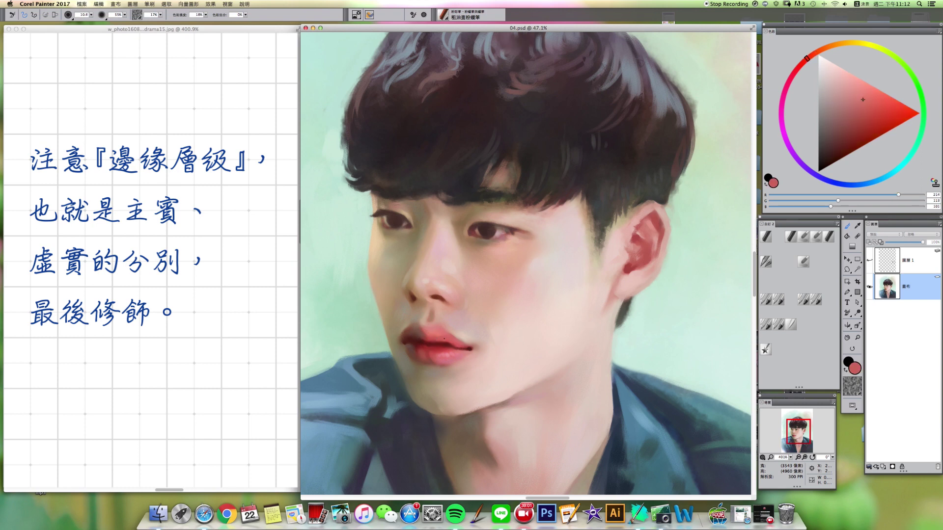
pyautogui.keyDown('alt'); pyautogui.click(449, 339); pyautogui.keyUp('alt')
pyautogui.keyDown('alt'); pyautogui.click(447, 338); pyautogui.keyUp('alt')
pyautogui.keyDown('alt'); pyautogui.click(425, 339); pyautogui.keyUp('alt')
pyautogui.moveTo(849, 143); pyautogui.dragTo(838, 154)
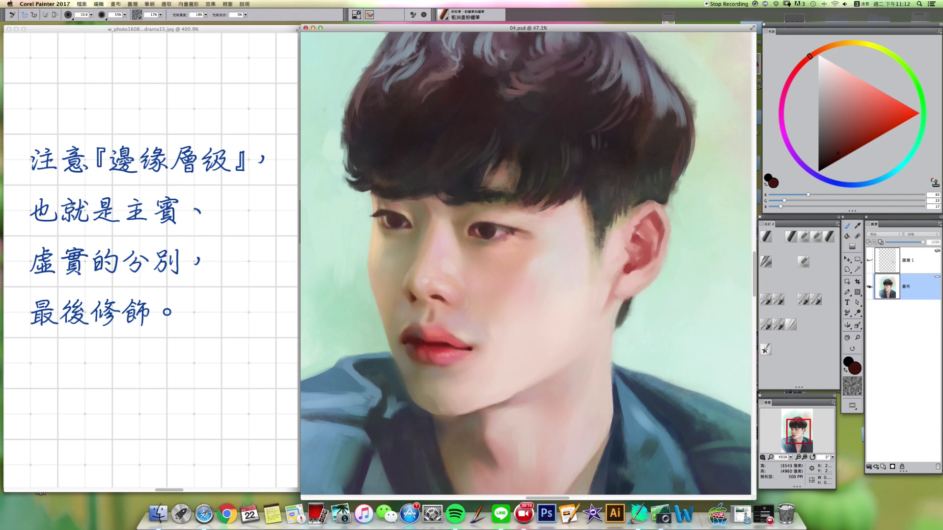
pyautogui.press(']')
# - Deepen the jacket's shadows around the collar with a sampled, darkened navy and a larger oil pastel
pyautogui.press('super+minus')
pyautogui.press('super+minus')
pyautogui.press('super+grave')
pyautogui.press('super+minus')
pyautogui.press('super+minus')
pyautogui.press('super+minus')
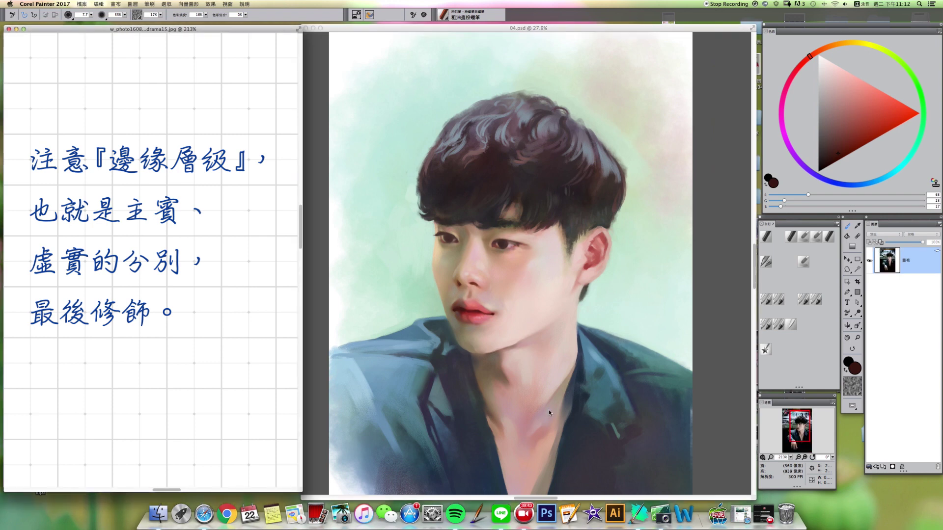
pyautogui.keyDown('alt'); pyautogui.click(475, 414); pyautogui.keyUp('alt')
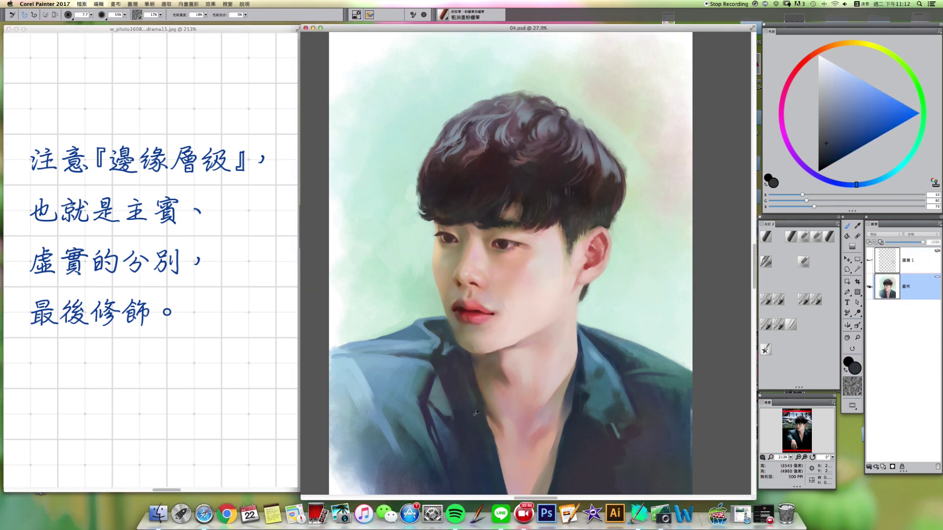
pyautogui.moveTo(826, 143); pyautogui.dragTo(825, 154)
pyautogui.moveTo(451, 359); pyautogui.dragTo(454, 358)
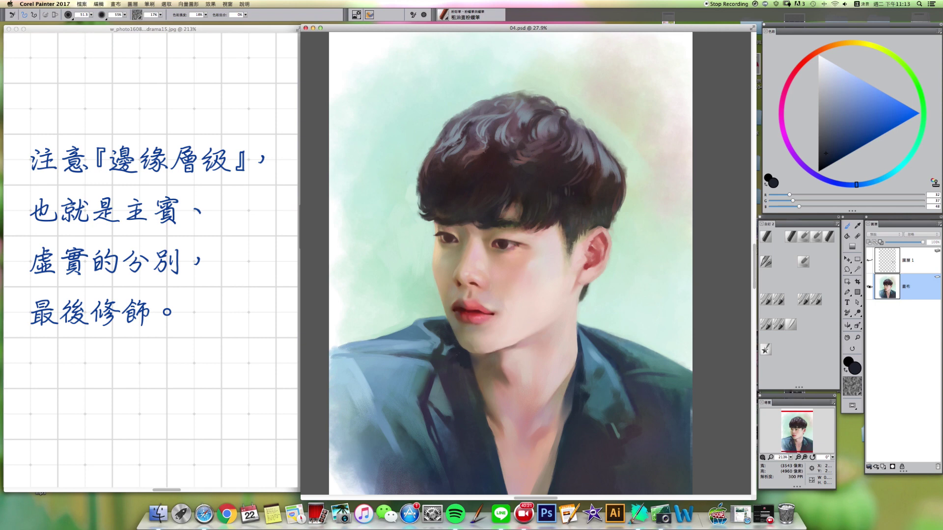
# - Touch up the jacket's far shoulder and lapel with sampled navy and light blue using the oil pastel
pyautogui.press(']')
pyautogui.moveTo(461, 369); pyautogui.dragTo(472, 388)
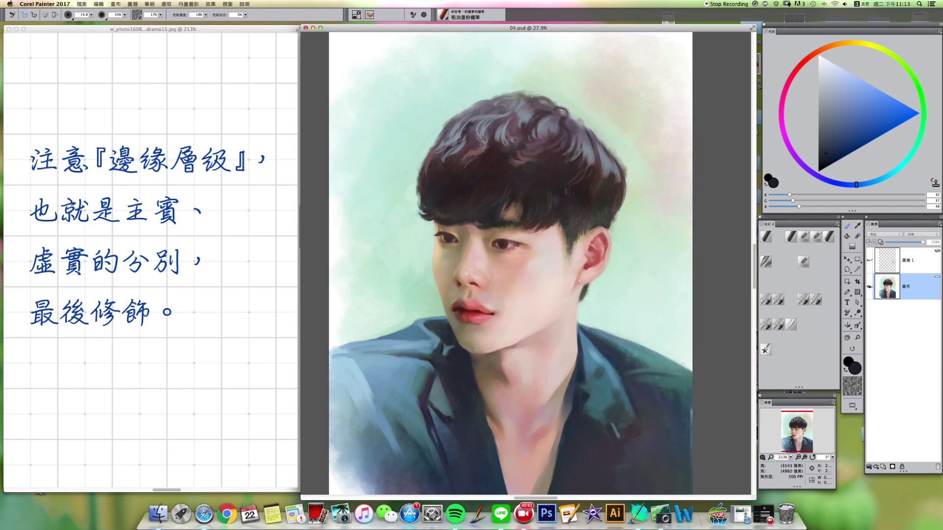
pyautogui.moveTo(421, 333); pyautogui.dragTo(423, 332)
pyautogui.keyDown('alt'); pyautogui.click(397, 345); pyautogui.keyUp('alt')
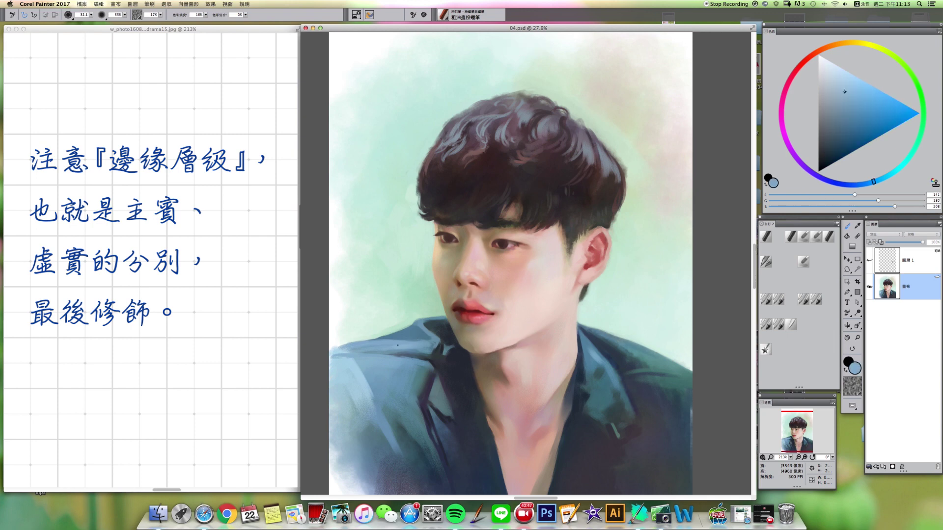
pyautogui.moveTo(418, 341); pyautogui.dragTo(425, 341)
pyautogui.keyDown('alt'); pyautogui.click(397, 327); pyautogui.keyUp('alt')
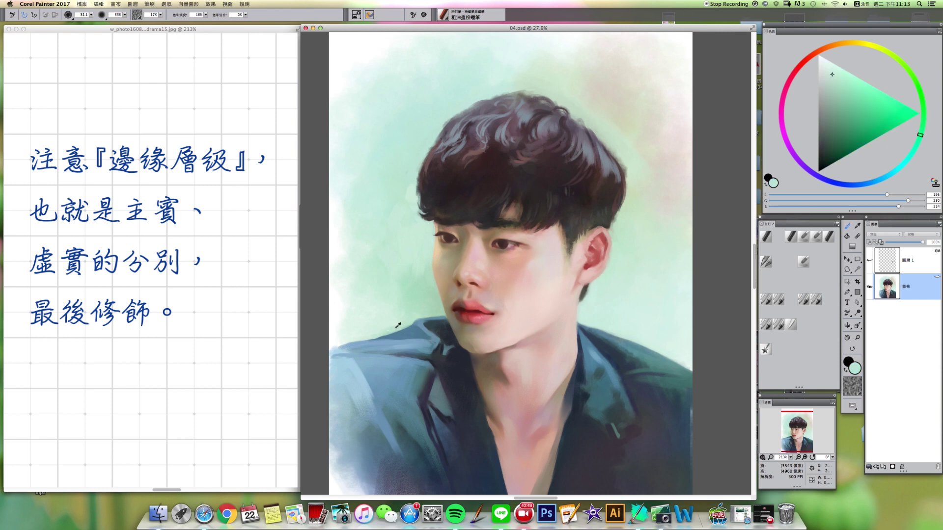
pyautogui.keyDown('alt'); pyautogui.click(373, 346); pyautogui.keyUp('alt')
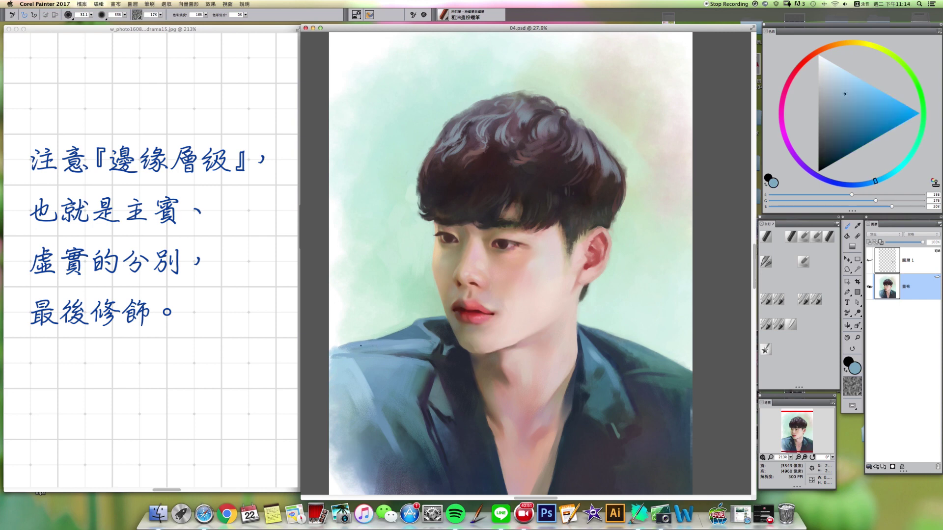
# - Add highlight strokes to the top of the hair with a sampled blue-grey and a lightened greyish pink
pyautogui.moveTo(481, 445)
pyautogui.mouseDown()
pyautogui.moveTo(463, 434)
pyautogui.moveTo(443, 445)
pyautogui.mouseUp()
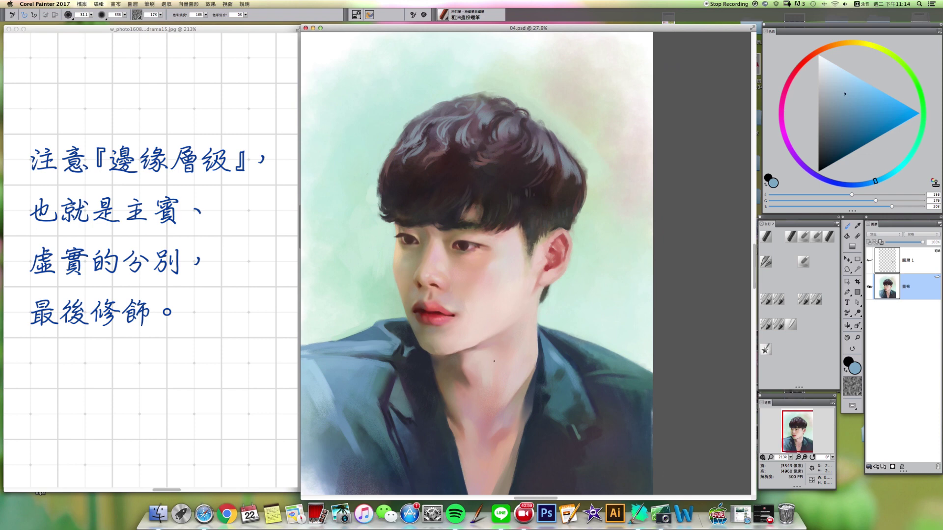
pyautogui.moveTo(484, 324); pyautogui.dragTo(472, 342)
pyautogui.keyDown('alt'); pyautogui.click(535, 174); pyautogui.keyUp('alt')
pyautogui.moveTo(527, 161)
pyautogui.mouseDown()
pyautogui.moveTo(510, 143)
pyautogui.moveTo(521, 164)
pyautogui.mouseUp()
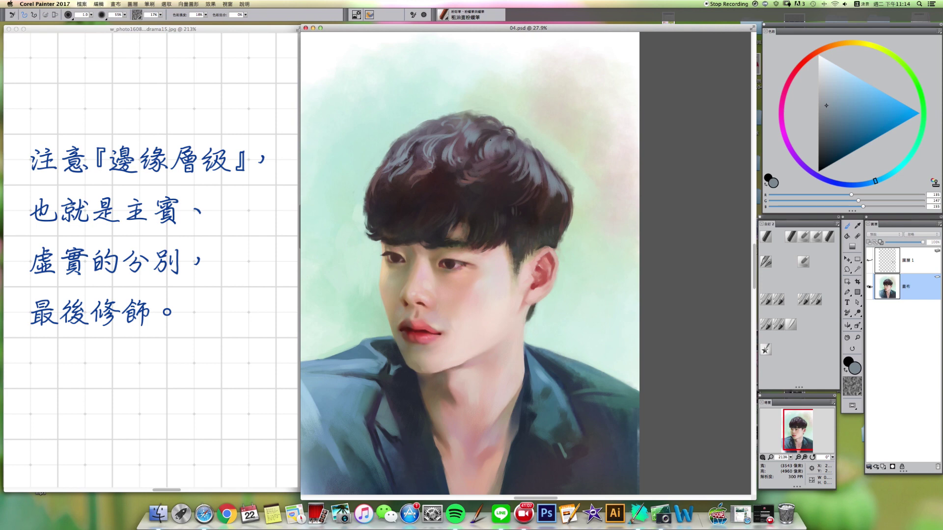
pyautogui.moveTo(486, 138); pyautogui.dragTo(489, 130)
pyautogui.keyDown('alt'); pyautogui.click(469, 178); pyautogui.keyUp('alt')
pyautogui.click(831, 103)
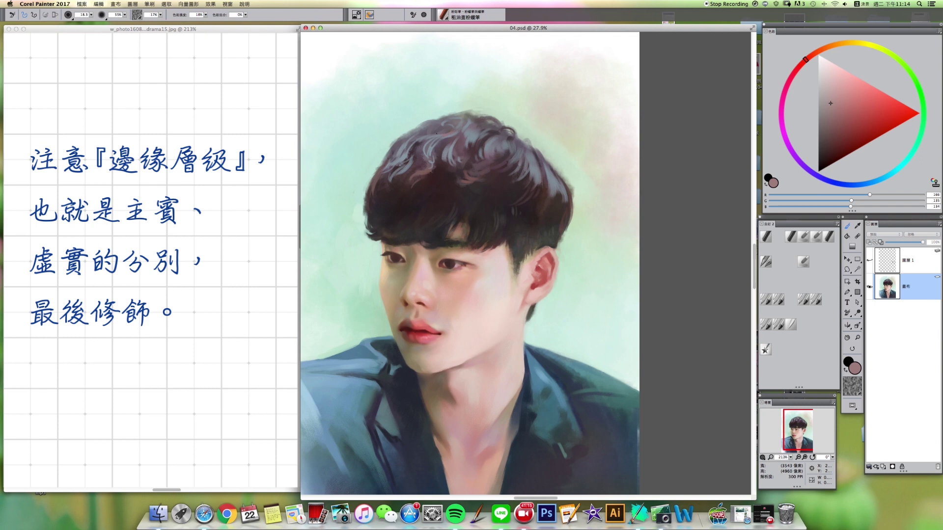
pyautogui.moveTo(422, 134); pyautogui.dragTo(439, 131)
pyautogui.moveTo(495, 137); pyautogui.dragTo(493, 124)
# - Blend the fresh highlight strokes into the hair with the 只加水 (Just Add Water) brush
pyautogui.click(790, 327)
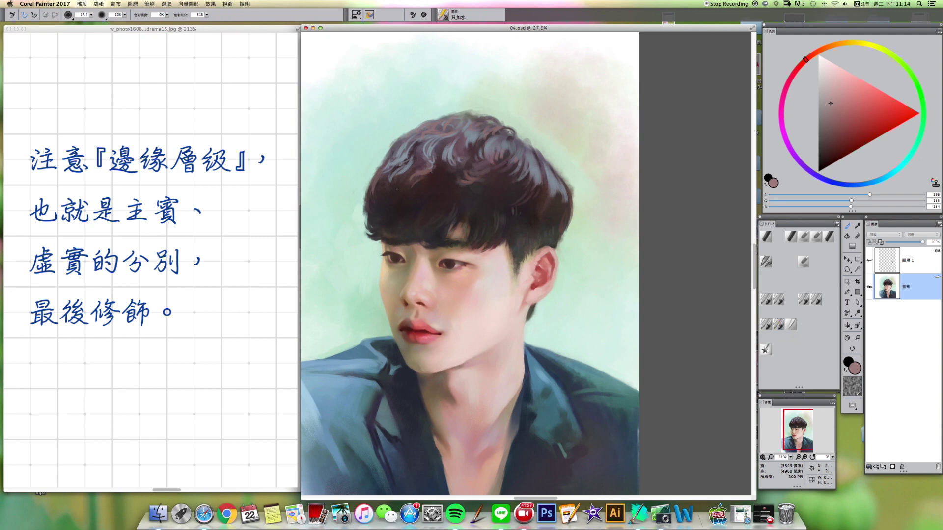
pyautogui.moveTo(395, 179)
pyautogui.mouseDown()
pyautogui.moveTo(412, 191)
pyautogui.moveTo(426, 171)
pyautogui.mouseUp()
pyautogui.moveTo(454, 152); pyautogui.dragTo(444, 160)
# - Soften the outer edges of both shoulders against the background with the 擷取 brush and sampled jacket and background tones
pyautogui.moveTo(549, 360); pyautogui.dragTo(520, 336)
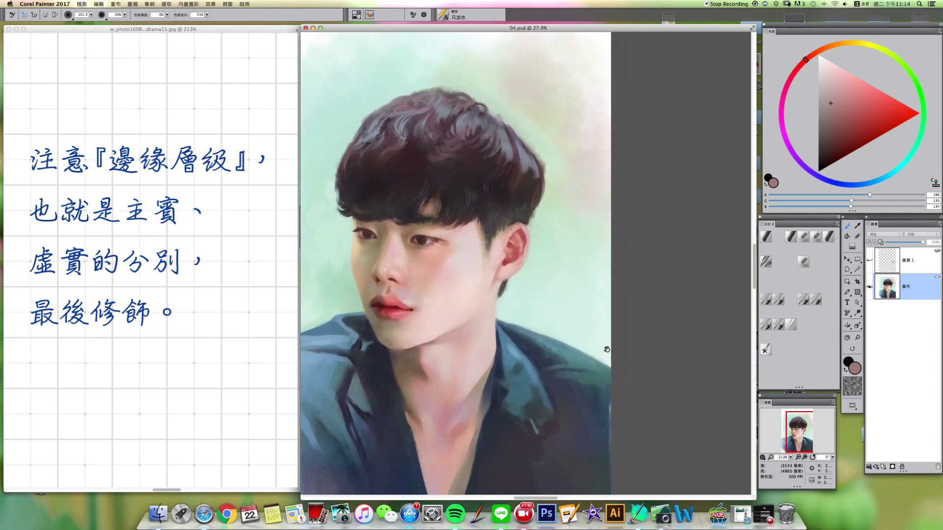
pyautogui.moveTo(607, 349); pyautogui.dragTo(677, 326)
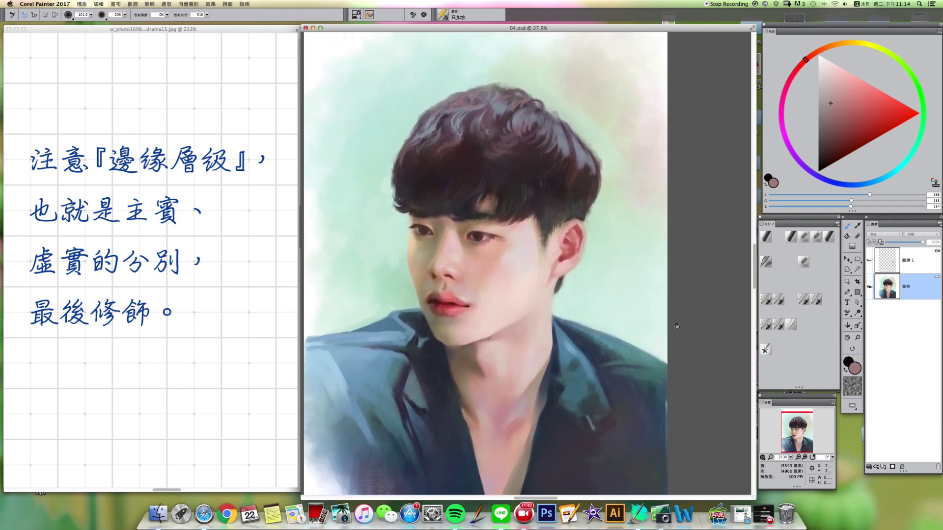
pyautogui.click(804, 262)
pyautogui.keyDown('alt'); pyautogui.click(335, 328); pyautogui.keyUp('alt')
pyautogui.moveTo(316, 336)
pyautogui.mouseDown()
pyautogui.moveTo(330, 325)
pyautogui.moveTo(319, 342)
pyautogui.moveTo(347, 332)
pyautogui.moveTo(347, 320)
pyautogui.moveTo(308, 321)
pyautogui.mouseUp()
pyautogui.keyDown('alt'); pyautogui.click(375, 290); pyautogui.keyUp('alt')
pyautogui.moveTo(460, 394)
pyautogui.mouseDown()
pyautogui.moveTo(508, 377)
pyautogui.moveTo(479, 376)
pyautogui.mouseUp()
pyautogui.keyDown('alt'); pyautogui.click(350, 305); pyautogui.keyUp('alt')
pyautogui.keyDown('alt'); pyautogui.click(646, 349); pyautogui.keyUp('alt')
pyautogui.moveTo(651, 344); pyautogui.dragTo(657, 353)
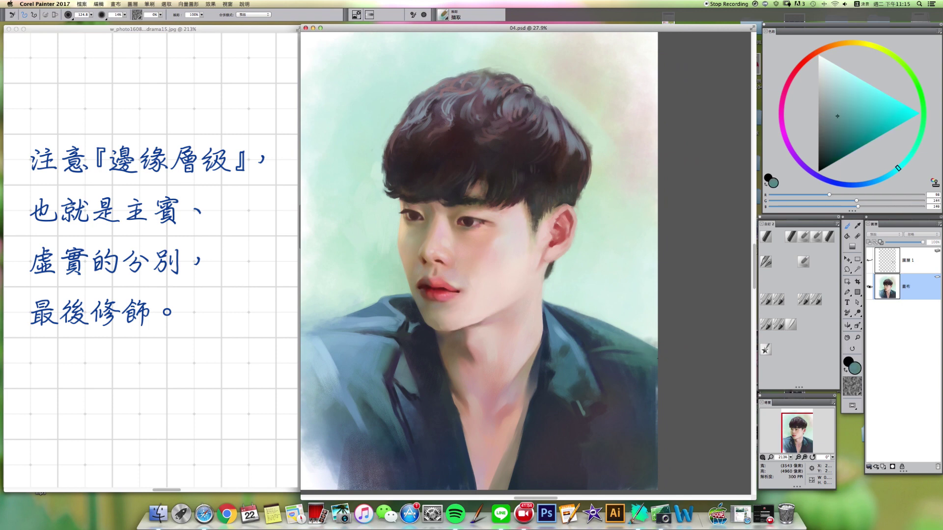
pyautogui.keyDown('alt'); pyautogui.click(653, 346); pyautogui.keyUp('alt')
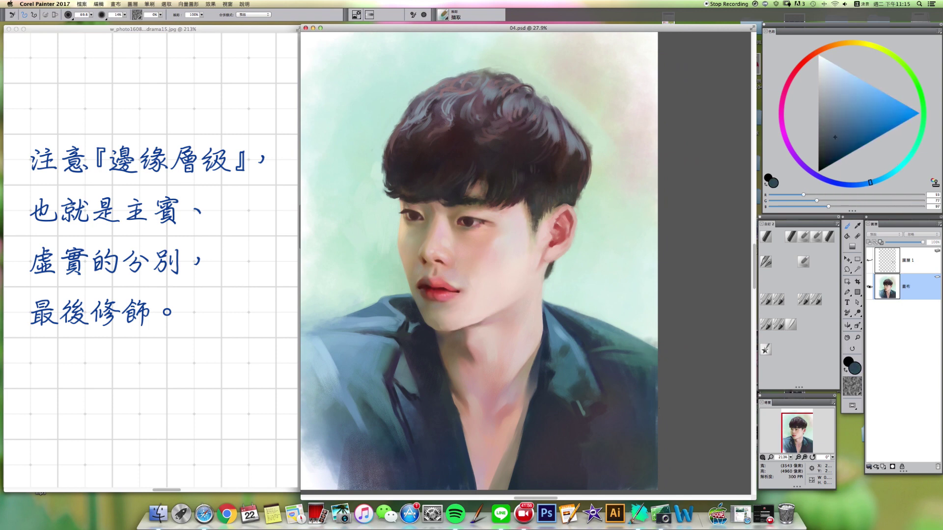
# - Paint the jacket's lower front and sleeve with sampled dark tones and a muted blue, using a larger brush
pyautogui.keyDown('alt'); pyautogui.click(634, 459); pyautogui.keyUp('alt')
pyautogui.keyDown('alt'); pyautogui.click(588, 441); pyautogui.keyUp('alt')
pyautogui.press(']')
pyautogui.keyDown('alt'); pyautogui.click(562, 449); pyautogui.keyUp('alt')
pyautogui.keyDown('alt'); pyautogui.click(562, 449); pyautogui.keyUp('alt')
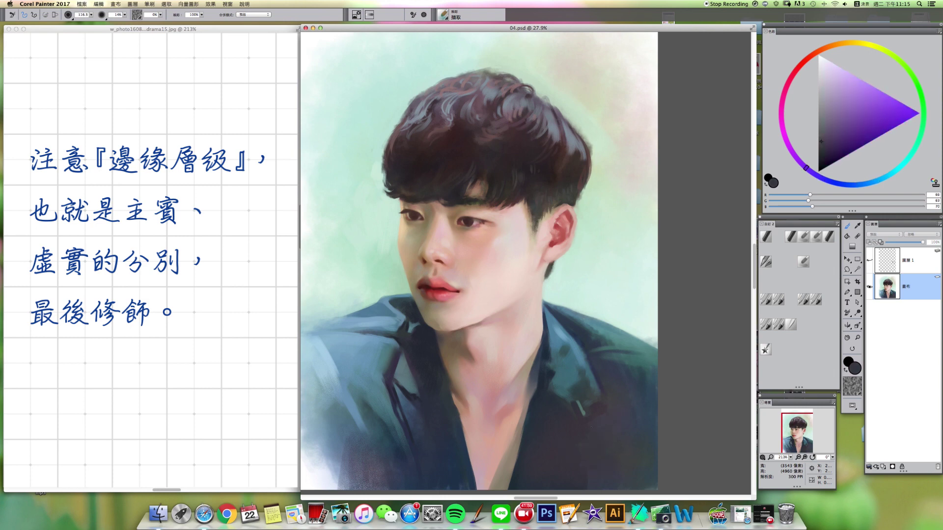
pyautogui.moveTo(410, 415); pyautogui.dragTo(435, 393)
pyautogui.moveTo(405, 399)
pyautogui.mouseDown()
pyautogui.moveTo(366, 434)
pyautogui.moveTo(328, 432)
pyautogui.moveTo(372, 457)
pyautogui.mouseUp()
pyautogui.keyDown('alt'); pyautogui.click(362, 408); pyautogui.keyUp('alt')
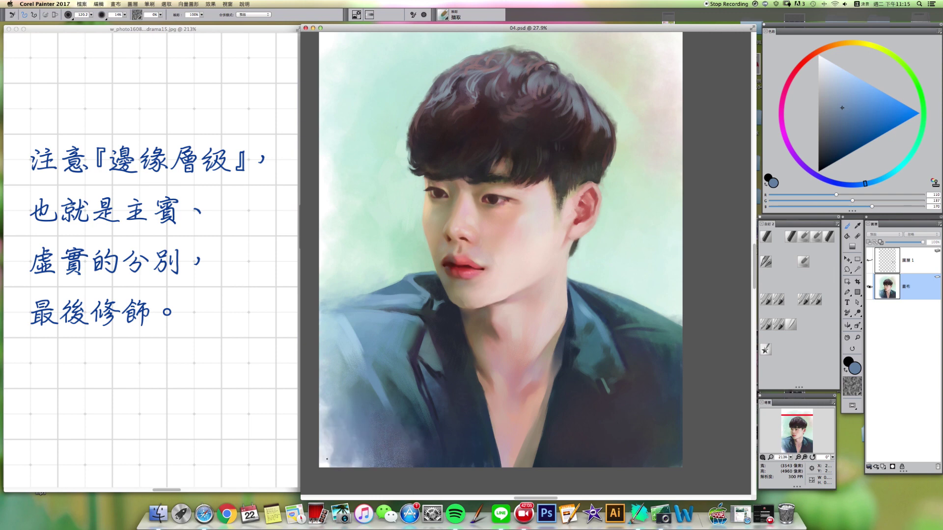
# - Spread sampled blue into the background above the far shoulder, and pick up the pale green beside it
pyautogui.moveTo(357, 317); pyautogui.dragTo(381, 367)
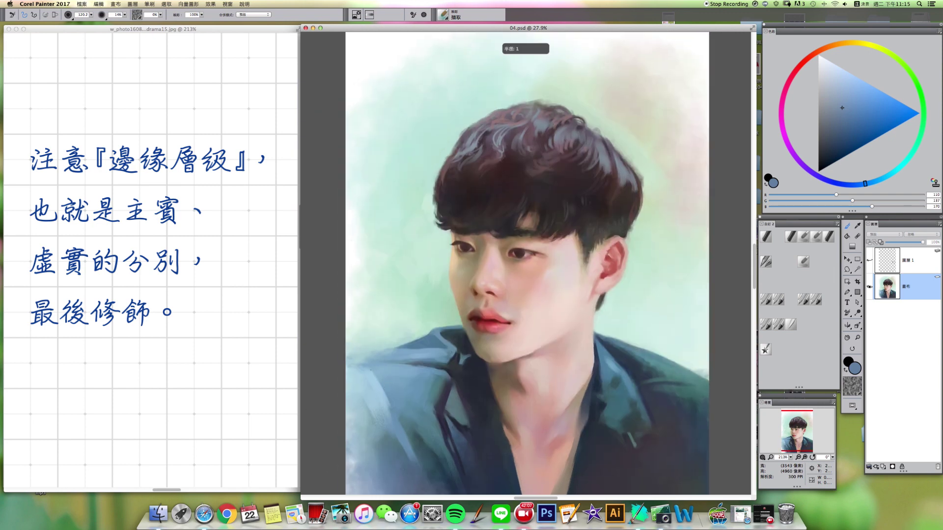
pyautogui.keyDown('alt'); pyautogui.click(370, 354); pyautogui.keyUp('alt')
pyautogui.moveTo(382, 334)
pyautogui.mouseDown()
pyautogui.moveTo(400, 314)
pyautogui.moveTo(356, 290)
pyautogui.moveTo(345, 304)
pyautogui.moveTo(387, 342)
pyautogui.moveTo(411, 323)
pyautogui.mouseUp()
pyautogui.keyDown('alt'); pyautogui.click(424, 290); pyautogui.keyUp('alt')
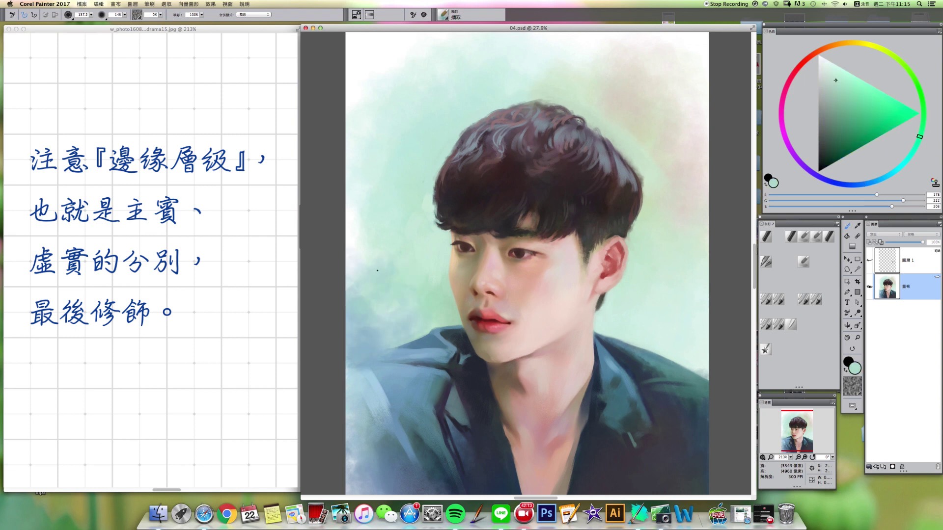
# - Brush a sampled dark tone along the back of the hair and behind the ear to blur the edge
pyautogui.moveTo(644, 290); pyautogui.dragTo(598, 327)
pyautogui.keyDown('alt'); pyautogui.click(582, 264); pyautogui.keyUp('alt')
pyautogui.moveTo(585, 265)
pyautogui.mouseDown()
pyautogui.moveTo(597, 250)
pyautogui.moveTo(589, 307)
pyautogui.mouseUp()
pyautogui.press('[')
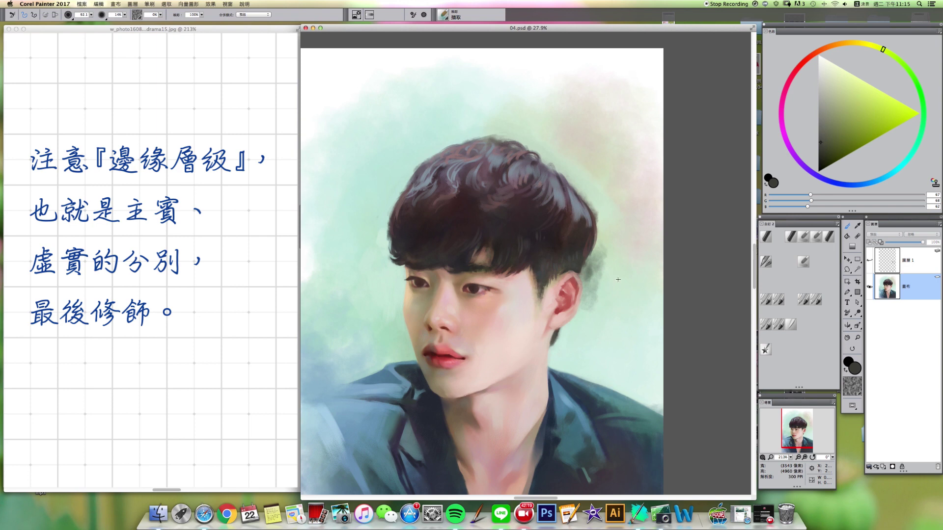
# - Cover part of the dark smudge behind the ear with a brighter light green mixed from the sampled background
pyautogui.keyDown('alt'); pyautogui.click(615, 256); pyautogui.keyUp('alt')
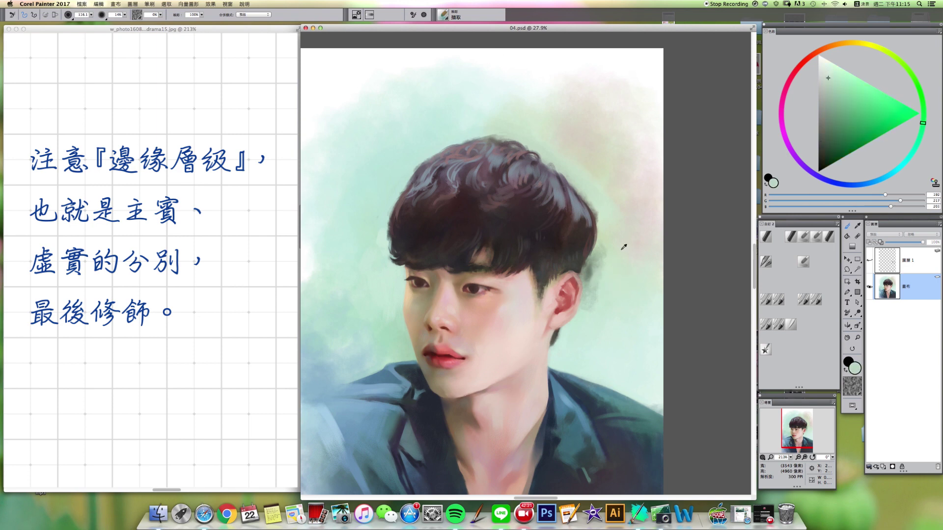
pyautogui.click(838, 75)
pyautogui.moveTo(584, 276)
pyautogui.mouseDown()
pyautogui.moveTo(572, 267)
pyautogui.moveTo(594, 282)
pyautogui.mouseUp()
pyautogui.moveTo(597, 319); pyautogui.dragTo(565, 319)
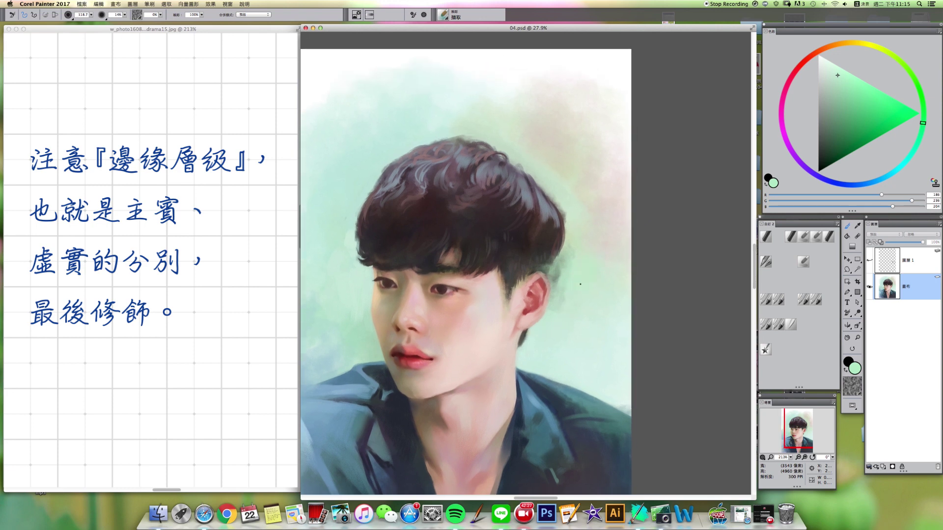
pyautogui.moveTo(566, 280); pyautogui.dragTo(565, 301)
pyautogui.press('[')
# - Restate the hair's back edge above the ear with a sampled dark tone and a smaller brush
pyautogui.keyDown('alt'); pyautogui.click(554, 265); pyautogui.keyUp('alt')
pyautogui.moveTo(552, 263); pyautogui.dragTo(553, 307)
pyautogui.keyDown('alt'); pyautogui.click(552, 313); pyautogui.keyUp('alt')
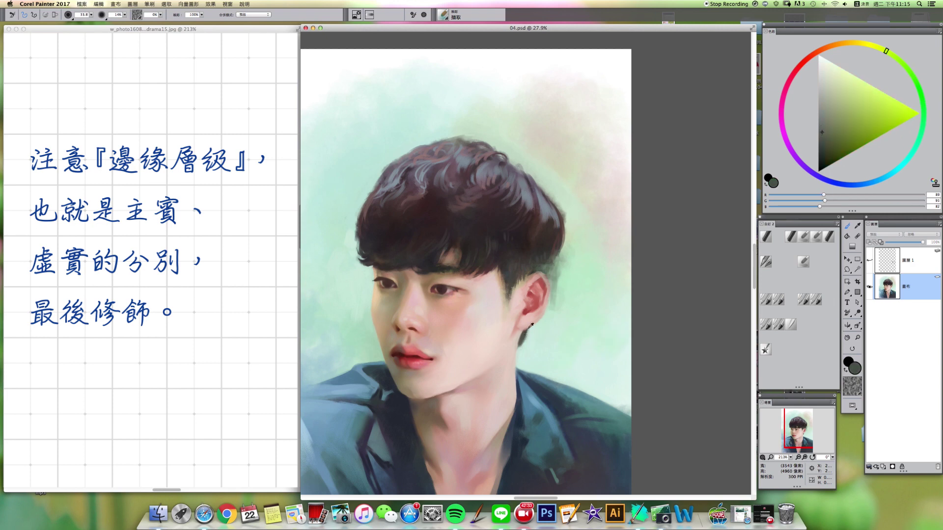
# - Paint muted grey-green shading across the background behind the head and neck, varying the brush size
pyautogui.keyDown('alt'); pyautogui.click(565, 292); pyautogui.keyUp('alt')
pyautogui.keyDown('alt'); pyautogui.click(560, 280); pyautogui.keyUp('alt')
pyautogui.press(']')
pyautogui.moveTo(565, 288)
pyautogui.mouseDown()
pyautogui.moveTo(559, 265)
pyautogui.moveTo(566, 257)
pyautogui.moveTo(590, 263)
pyautogui.moveTo(552, 315)
pyautogui.mouseUp()
pyautogui.moveTo(578, 279)
pyautogui.mouseDown()
pyautogui.moveTo(578, 267)
pyautogui.moveTo(589, 268)
pyautogui.mouseUp()
pyautogui.moveTo(607, 288)
pyautogui.mouseDown()
pyautogui.moveTo(609, 253)
pyautogui.moveTo(587, 246)
pyautogui.mouseUp()
pyautogui.moveTo(588, 204); pyautogui.dragTo(602, 221)
pyautogui.moveTo(617, 287)
pyautogui.mouseDown()
pyautogui.moveTo(596, 300)
pyautogui.moveTo(601, 338)
pyautogui.mouseUp()
pyautogui.moveTo(583, 329); pyautogui.dragTo(548, 346)
pyautogui.press('[')
pyautogui.moveTo(591, 334)
pyautogui.mouseDown()
pyautogui.moveTo(619, 400)
pyautogui.moveTo(628, 177)
pyautogui.mouseUp()
pyautogui.press(']')
pyautogui.press(']')
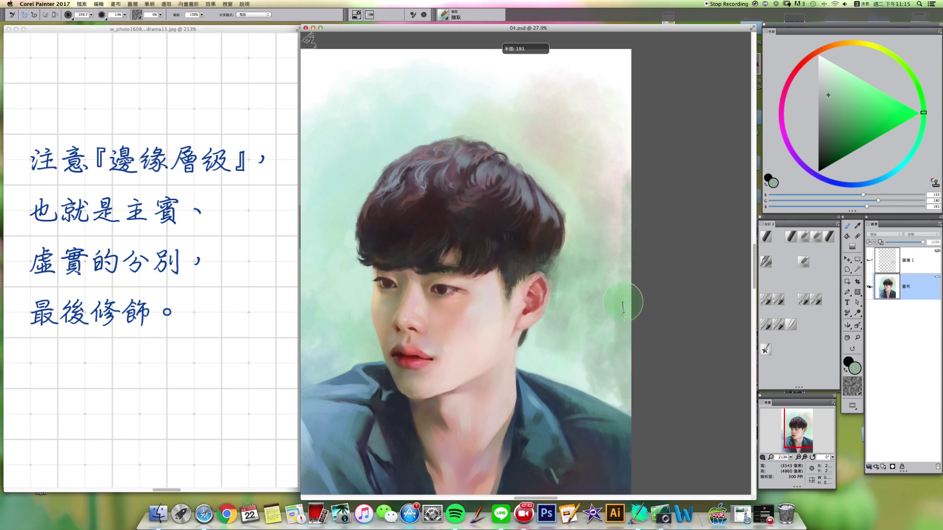
pyautogui.keyDown('alt'); pyautogui.click(621, 216); pyautogui.keyUp('alt')
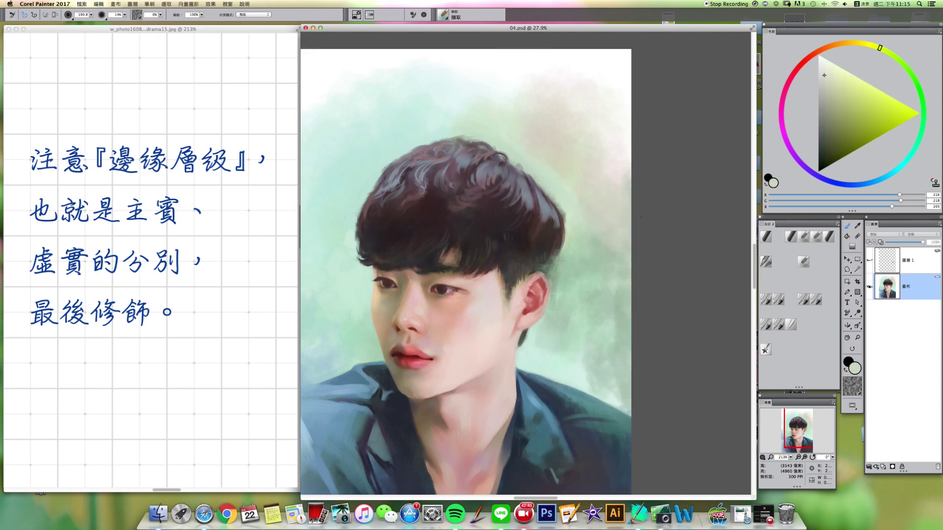
# - Soften the upper front outline of the hair with a sampled brownish pink and a smaller brush
pyautogui.press('[')
pyautogui.keyDown('alt'); pyautogui.click(414, 156); pyautogui.keyUp('alt')
pyautogui.keyDown('alt'); pyautogui.click(414, 155); pyautogui.keyUp('alt')
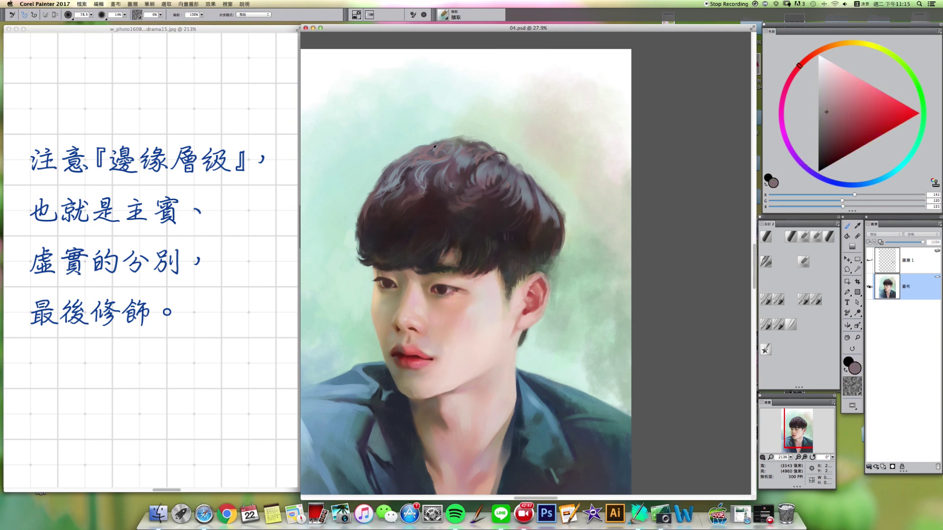
pyautogui.keyDown('alt'); pyautogui.click(422, 150); pyautogui.keyUp('alt')
pyautogui.press('[')
pyautogui.press('[')
pyautogui.moveTo(417, 146); pyautogui.dragTo(433, 141)
# - Fade the crown's outline into the background with a dusty pink and sampled pale background tones
pyautogui.keyDown('alt'); pyautogui.click(442, 142); pyautogui.keyUp('alt')
pyautogui.keyDown('alt'); pyautogui.click(452, 130); pyautogui.keyUp('alt')
pyautogui.moveTo(824, 103)
pyautogui.mouseDown()
pyautogui.moveTo(821, 90)
pyautogui.moveTo(828, 99)
pyautogui.mouseUp()
pyautogui.click(802, 63)
pyautogui.press('[')
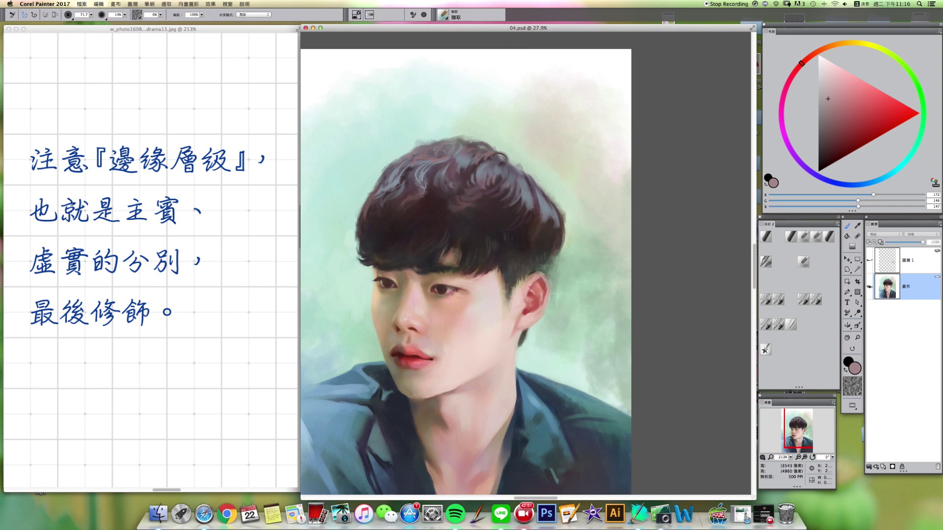
pyautogui.moveTo(438, 147)
pyautogui.keyDown('alt'); pyautogui.keyDown('super'); pyautogui.mouseDown()
pyautogui.moveTo(449, 147)
pyautogui.moveTo(396, 151)
pyautogui.moveTo(377, 172)
pyautogui.moveTo(465, 130)
pyautogui.mouseUp(); pyautogui.keyUp('super'); pyautogui.keyUp('alt')
pyautogui.keyDown('alt'); pyautogui.click(433, 130); pyautogui.keyUp('alt')
pyautogui.press('[')
pyautogui.keyDown('alt'); pyautogui.click(433, 133); pyautogui.keyUp('alt')
pyautogui.moveTo(426, 142)
pyautogui.keyDown('alt'); pyautogui.keyDown('super'); pyautogui.mouseDown()
pyautogui.moveTo(450, 139)
pyautogui.moveTo(441, 115)
pyautogui.moveTo(446, 147)
pyautogui.moveTo(484, 146)
pyautogui.mouseUp(); pyautogui.keyUp('super'); pyautogui.keyUp('alt')
pyautogui.keyDown('alt'); pyautogui.click(442, 130); pyautogui.keyUp('alt')
pyautogui.moveTo(408, 156)
pyautogui.mouseDown()
pyautogui.moveTo(428, 144)
pyautogui.moveTo(412, 163)
pyautogui.moveTo(425, 162)
pyautogui.mouseUp()
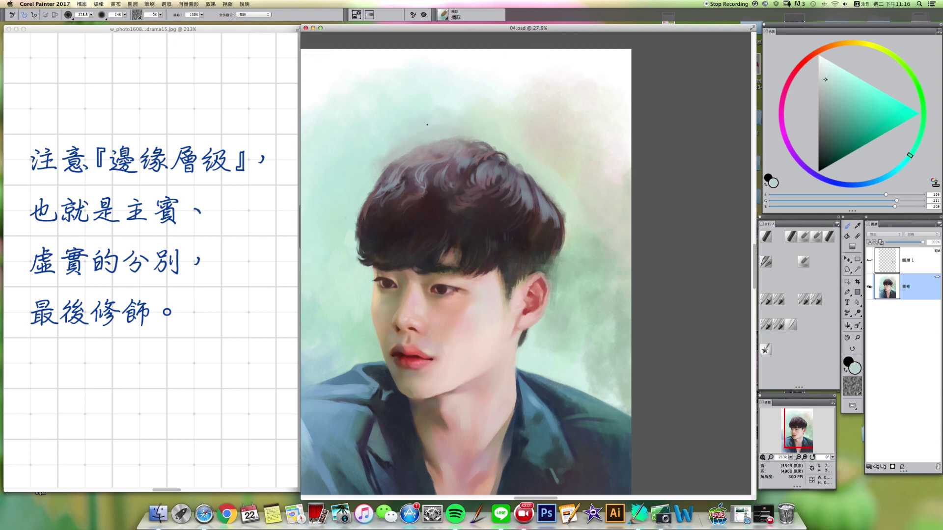
# - Mix a pale pink and brush it broadly across the background above and in front of the head
pyautogui.press('[')
pyautogui.press('[')
pyautogui.click(795, 70)
pyautogui.moveTo(829, 79); pyautogui.dragTo(828, 74)
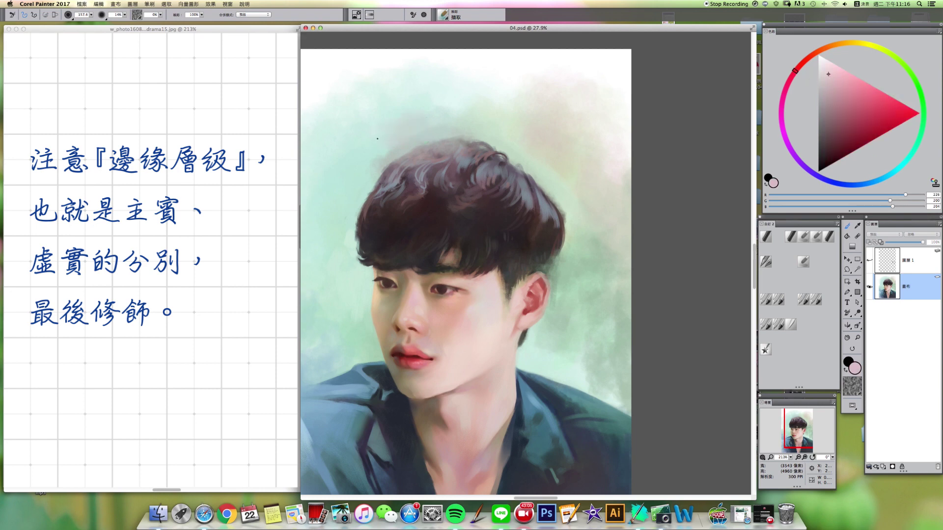
pyautogui.moveTo(418, 102); pyautogui.dragTo(368, 118)
pyautogui.moveTo(430, 108)
pyautogui.keyDown('alt'); pyautogui.keyDown('super'); pyautogui.mouseDown()
pyautogui.moveTo(458, 108)
pyautogui.moveTo(472, 142)
pyautogui.moveTo(373, 179)
pyautogui.mouseUp(); pyautogui.keyUp('super'); pyautogui.keyUp('alt')
pyautogui.moveTo(445, 91)
pyautogui.mouseDown()
pyautogui.moveTo(319, 95)
pyautogui.moveTo(615, 78)
pyautogui.mouseUp()
# - Work the pale pink lightly into the background behind the ear, neck and near shoulder with varied brush sizes
pyautogui.moveTo(550, 264); pyautogui.dragTo(560, 264)
pyautogui.moveTo(579, 221)
pyautogui.keyDown('alt'); pyautogui.keyDown('super'); pyautogui.mouseDown()
pyautogui.moveTo(563, 244)
pyautogui.moveTo(566, 237)
pyautogui.mouseUp(); pyautogui.keyUp('super'); pyautogui.keyUp('alt')
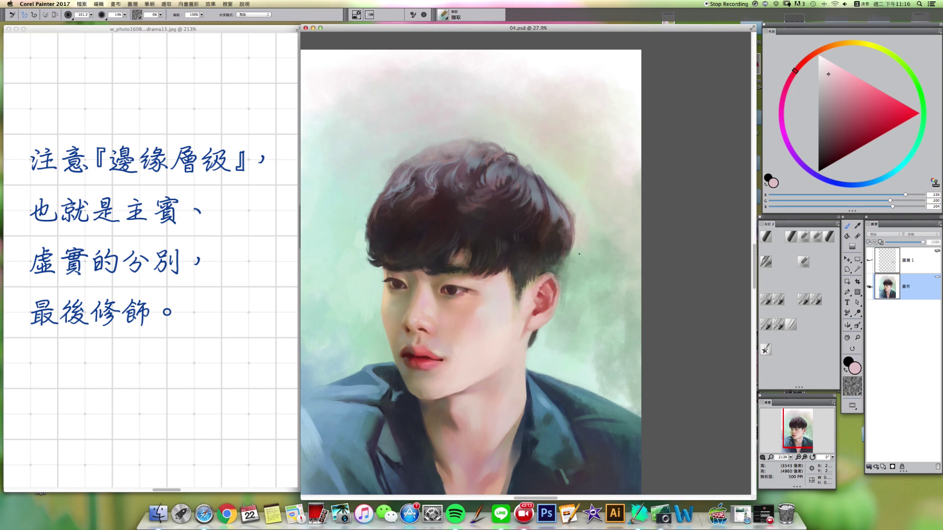
pyautogui.moveTo(600, 237)
pyautogui.keyDown('alt'); pyautogui.keyDown('super'); pyautogui.mouseDown()
pyautogui.moveTo(613, 236)
pyautogui.moveTo(578, 267)
pyautogui.mouseUp(); pyautogui.keyUp('super'); pyautogui.keyUp('alt')
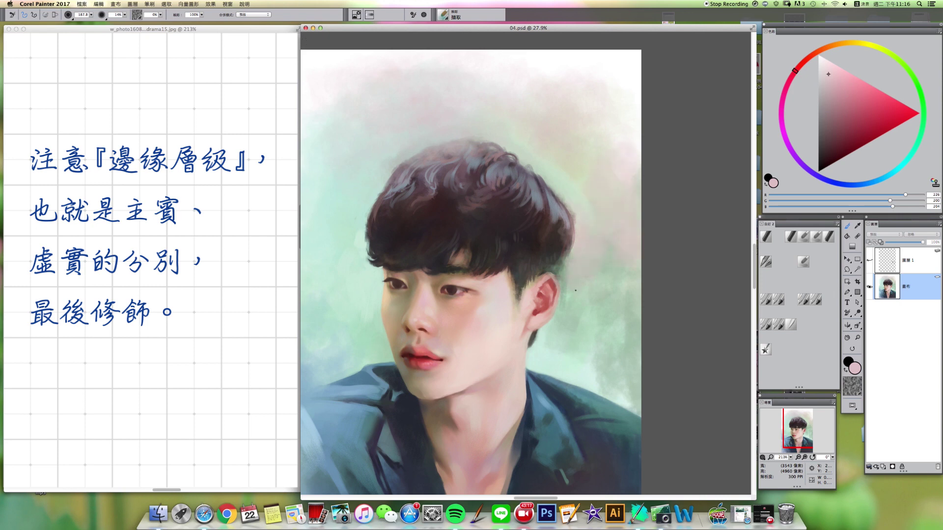
pyautogui.keyDown('alt'); pyautogui.keyDown('super'); pyautogui.moveTo(586, 294); pyautogui.dragTo(595, 295); pyautogui.keyUp('super'); pyautogui.keyUp('alt')
pyautogui.moveTo(581, 342); pyautogui.dragTo(588, 381)
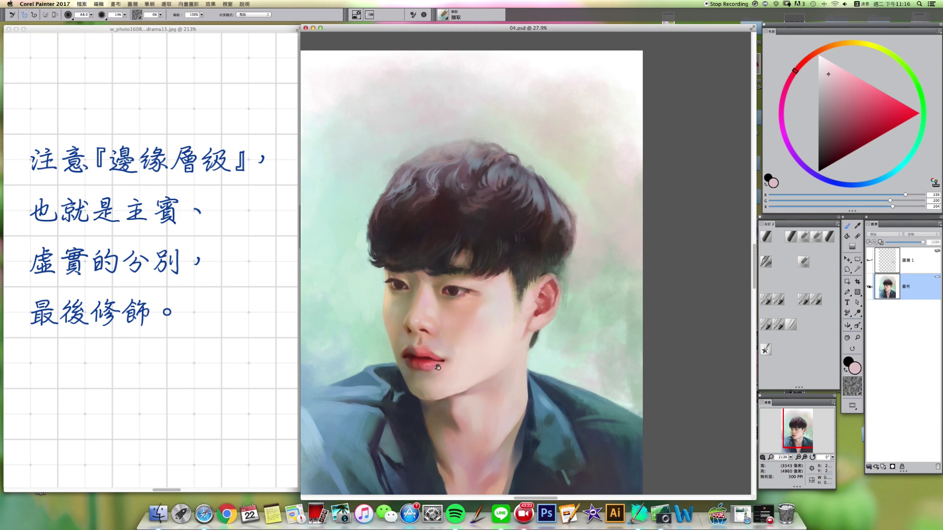
# - Even out the background in front of the face with pale pink and a sampled light blue-green
pyautogui.moveTo(421, 360); pyautogui.dragTo(457, 381)
pyautogui.keyDown('alt'); pyautogui.keyDown('super'); pyautogui.moveTo(378, 274); pyautogui.dragTo(389, 294); pyautogui.keyUp('super'); pyautogui.keyUp('alt')
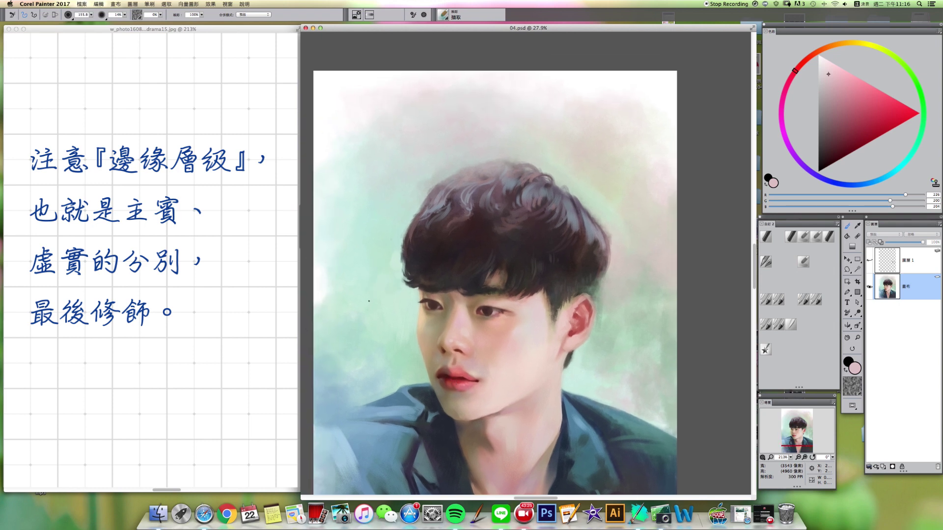
pyautogui.keyDown('alt'); pyautogui.click(391, 346); pyautogui.keyUp('alt')
pyautogui.keyDown('alt'); pyautogui.click(371, 384); pyautogui.keyUp('alt')
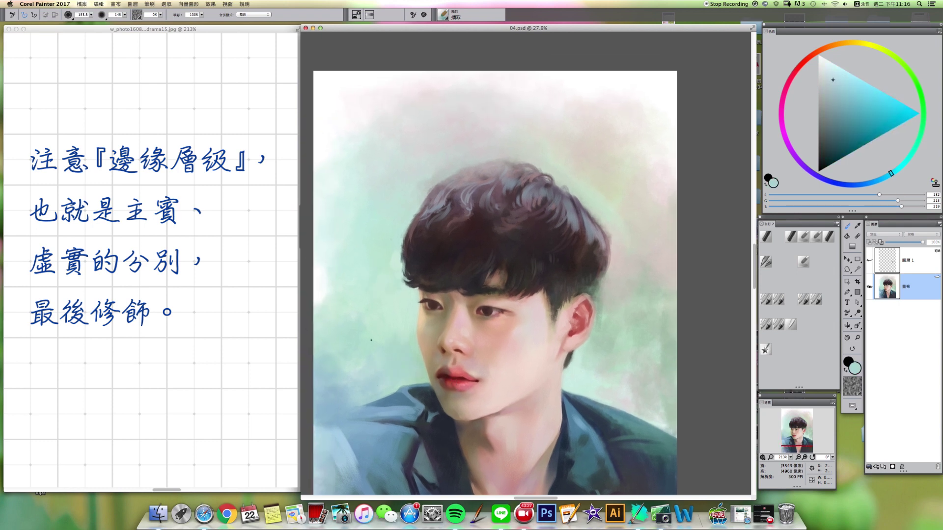
pyautogui.keyDown('alt'); pyautogui.keyDown('super'); pyautogui.moveTo(345, 256); pyautogui.dragTo(353, 252); pyautogui.keyUp('super'); pyautogui.keyUp('alt')
# - Refine the soft edge at the hair's crown with sampled pale grey and greyish-pink tones
pyautogui.keyDown('alt'); pyautogui.click(421, 188); pyautogui.keyUp('alt')
pyautogui.moveTo(436, 187)
pyautogui.mouseDown()
pyautogui.moveTo(421, 209)
pyautogui.moveTo(445, 183)
pyautogui.moveTo(473, 173)
pyautogui.moveTo(455, 171)
pyautogui.mouseUp()
pyautogui.keyDown('alt'); pyautogui.click(473, 173); pyautogui.keyUp('alt')
pyautogui.keyDown('alt'); pyautogui.click(453, 155); pyautogui.keyUp('alt')
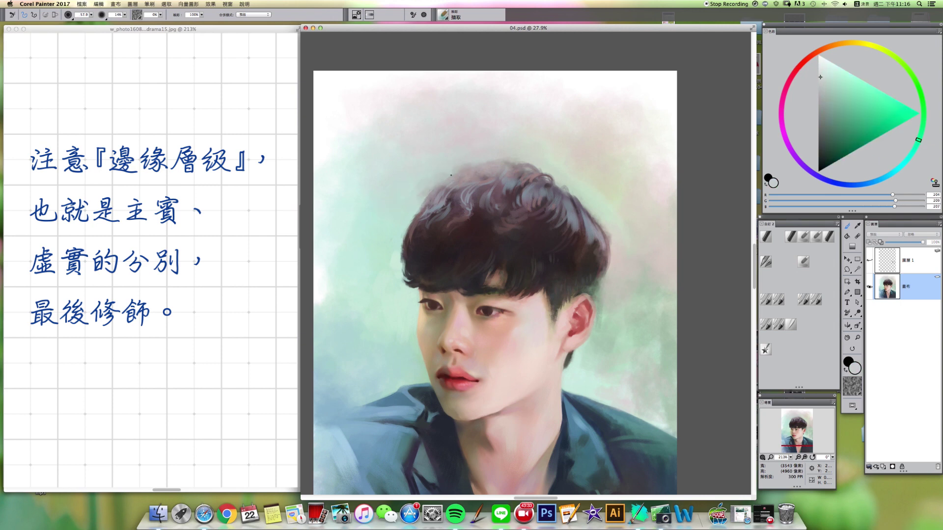
pyautogui.moveTo(589, 305); pyautogui.dragTo(567, 311)
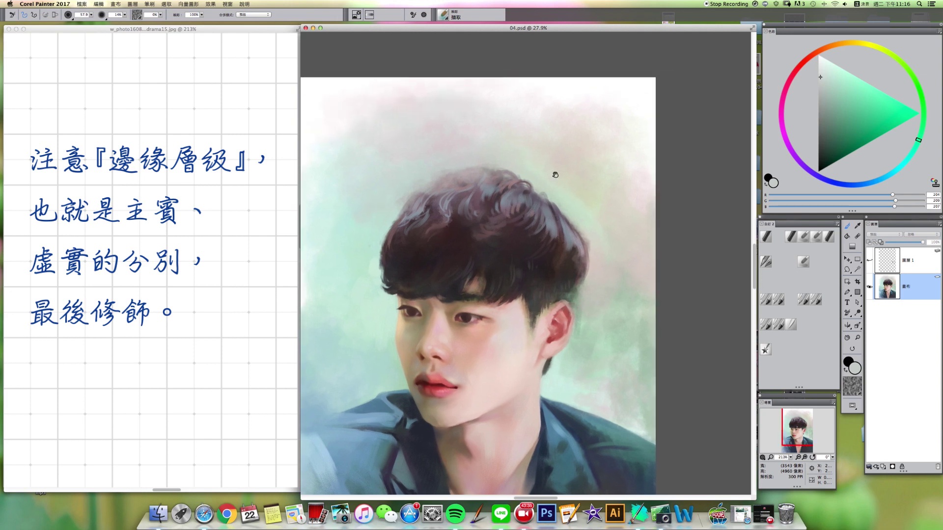
pyautogui.keyDown('alt'); pyautogui.click(465, 174); pyautogui.keyUp('alt')
pyautogui.keyDown('alt'); pyautogui.click(465, 174); pyautogui.keyUp('alt')
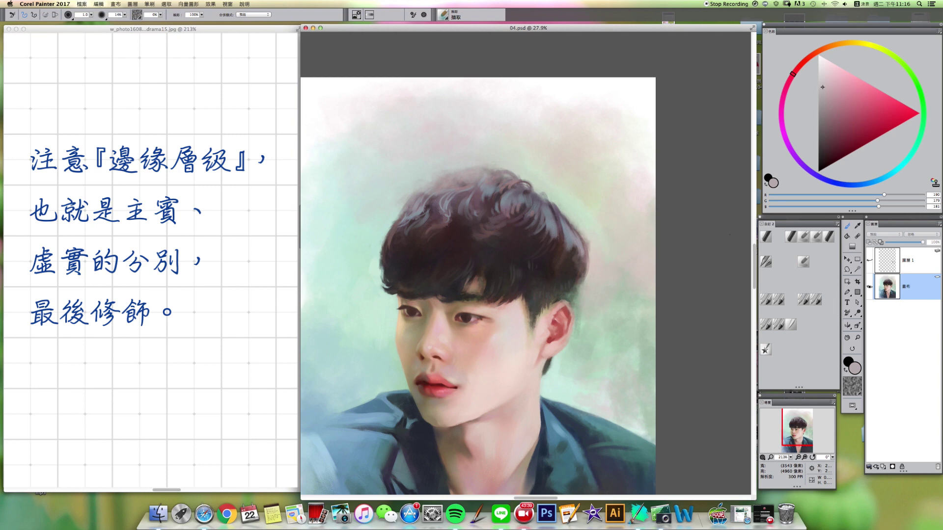
pyautogui.click(446, 18)
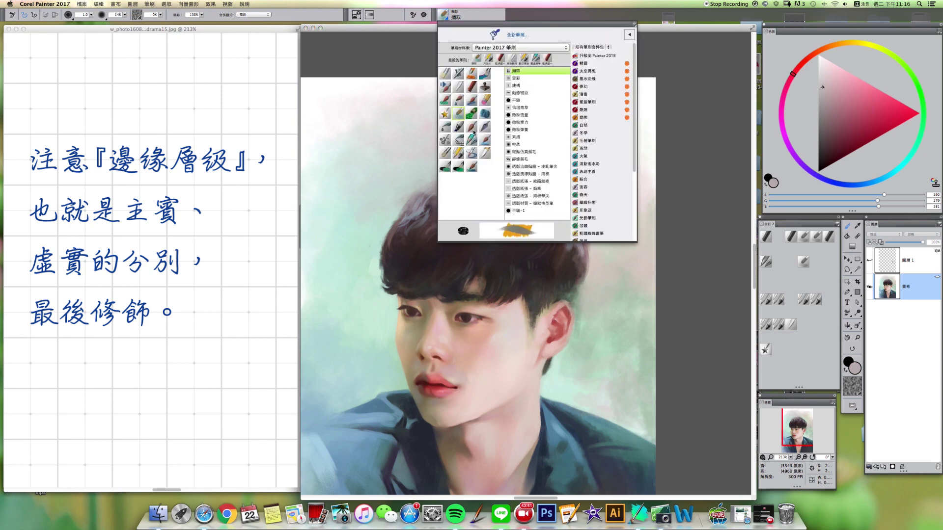
pyautogui.click(445, 114)
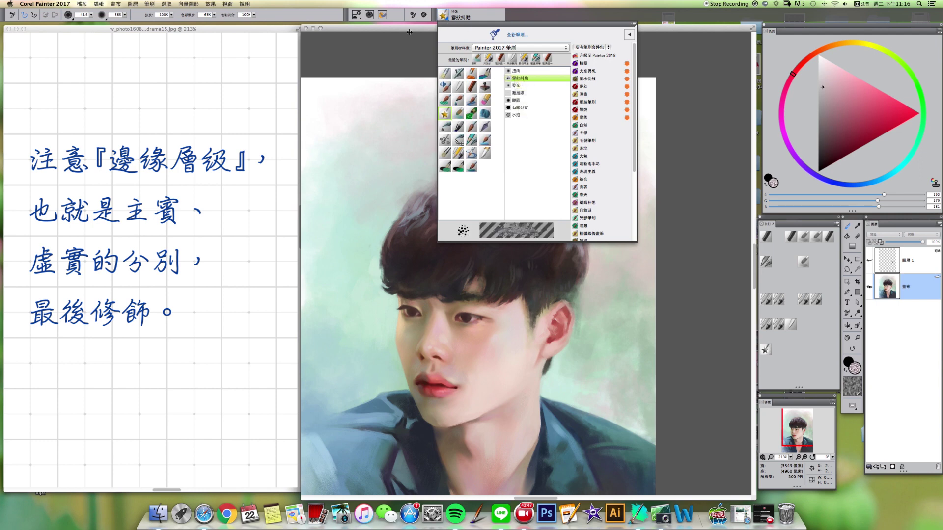
pyautogui.click(393, 32)
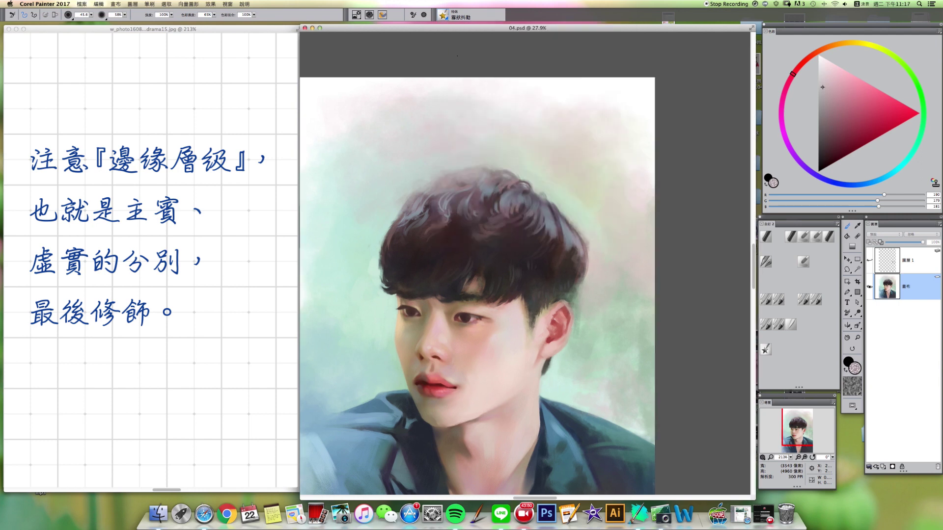
pyautogui.moveTo(542, 431); pyautogui.dragTo(564, 394)
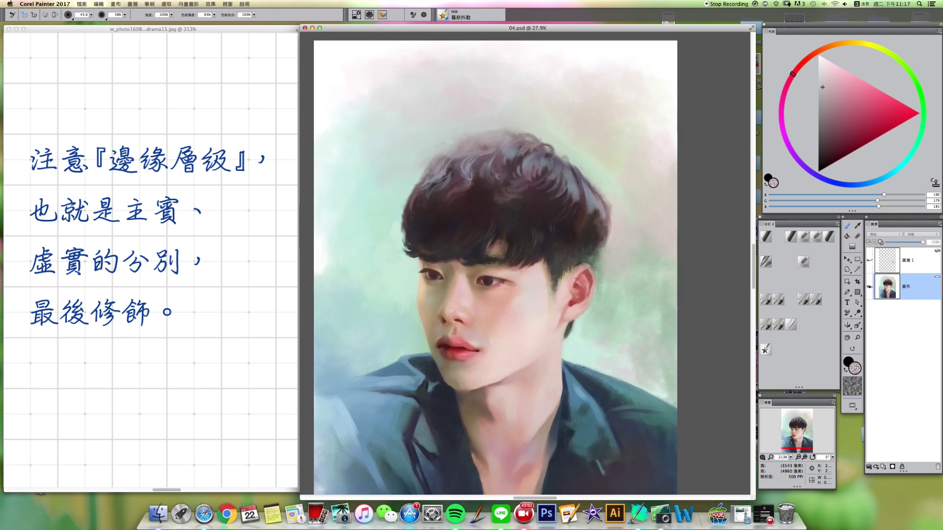
# - Soften the jacket's far shoulder edge into the background with a large blending brush
pyautogui.click(791, 326)
pyautogui.press(']')
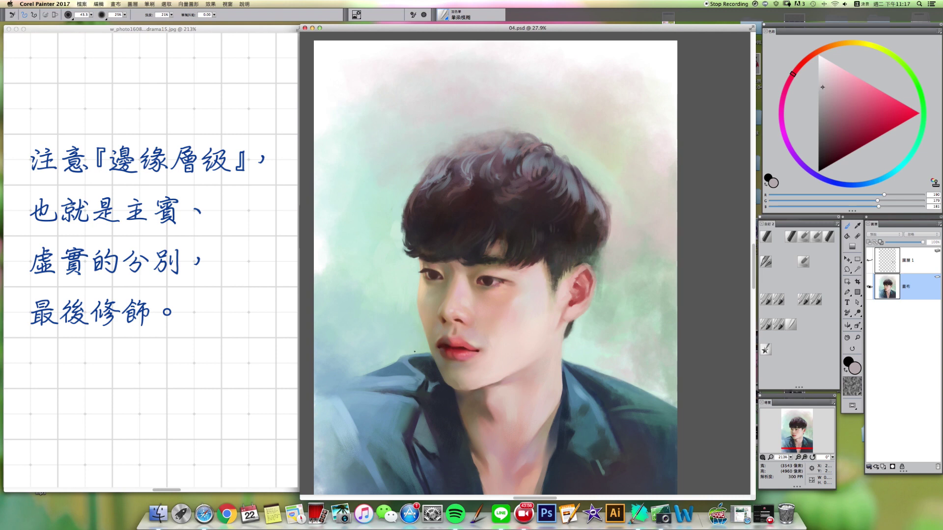
pyautogui.moveTo(390, 370); pyautogui.dragTo(397, 367)
pyautogui.moveTo(588, 381); pyautogui.dragTo(576, 360)
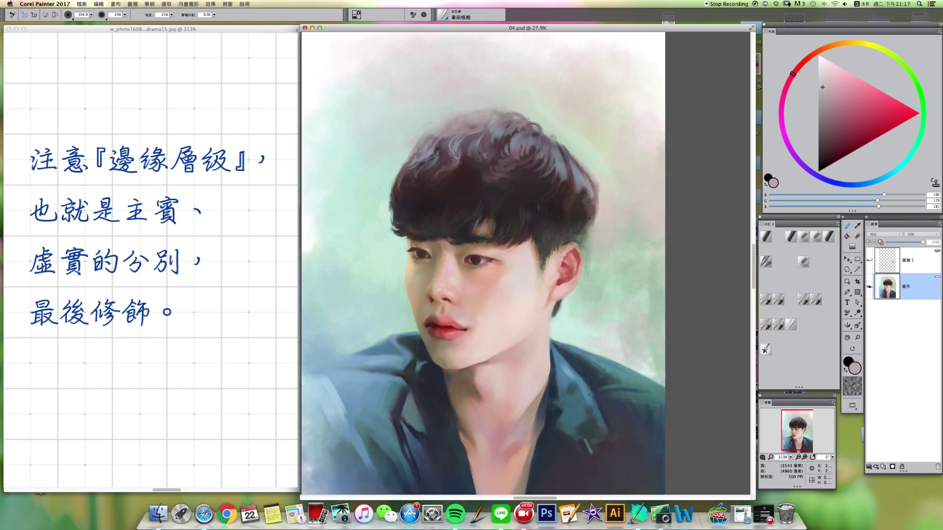
pyautogui.moveTo(608, 440); pyautogui.dragTo(605, 417)
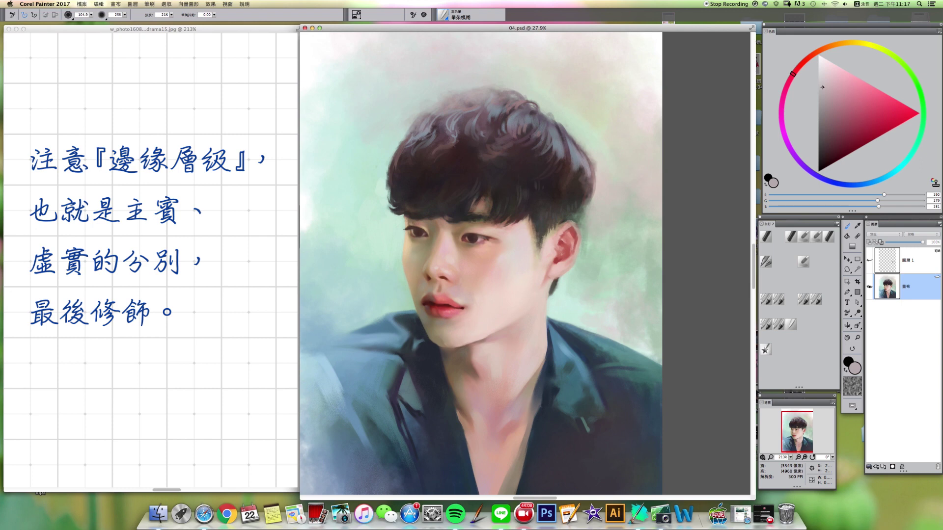
pyautogui.moveTo(539, 419); pyautogui.dragTo(536, 388)
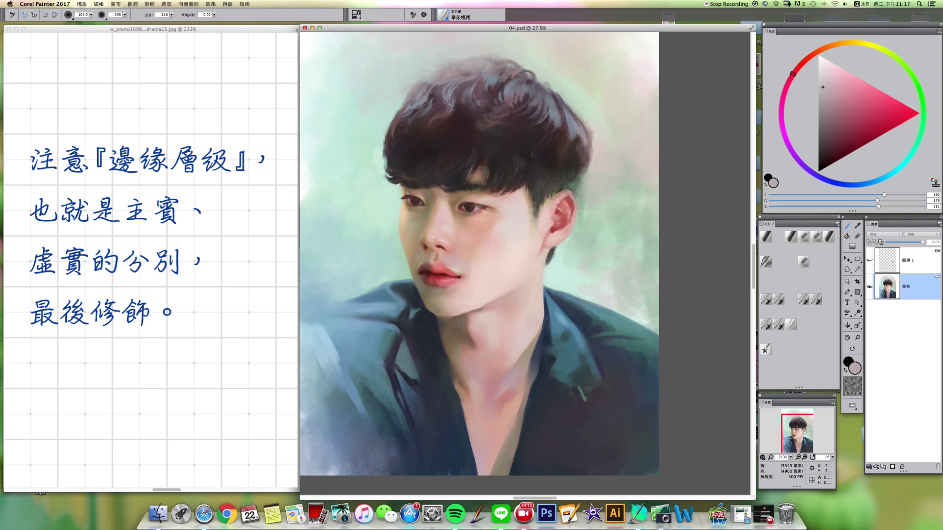
# - Touch up the chin's lower edge with a small chalk brush in a sampled muted brown-grey
pyautogui.press('[')
pyautogui.press('[')
pyautogui.click(791, 237)
pyautogui.keyDown('alt'); pyautogui.click(435, 310); pyautogui.keyUp('alt')
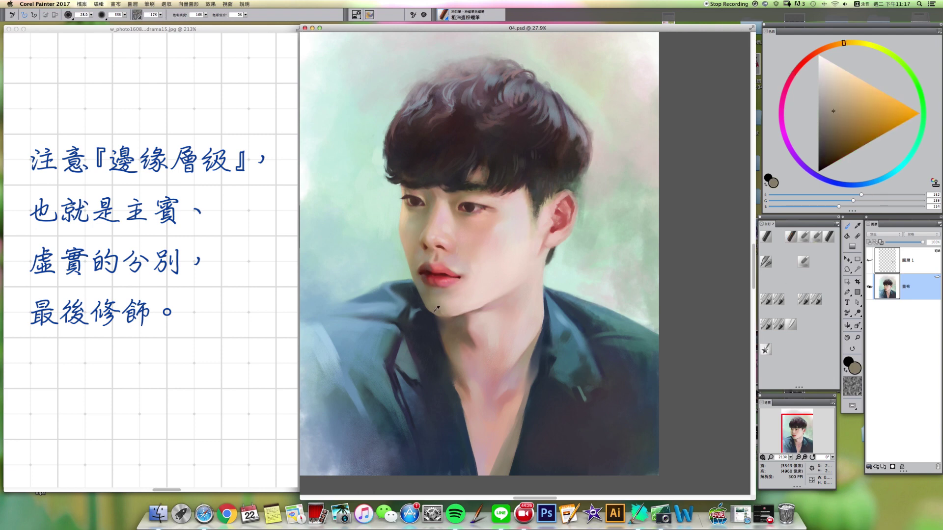
pyautogui.keyDown('alt'); pyautogui.keyDown('super'); pyautogui.click(431, 308); pyautogui.keyUp('super'); pyautogui.keyUp('alt')
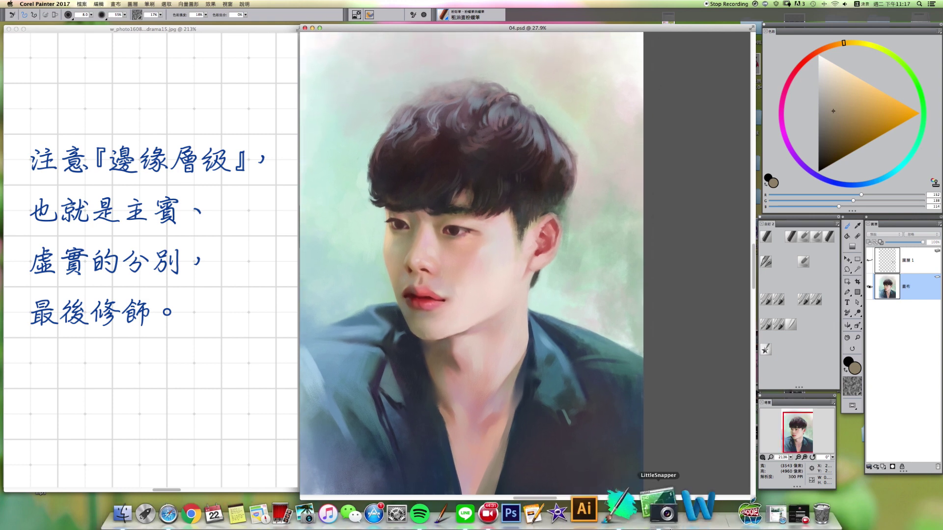
pyautogui.scroll(-4, 525, 263)
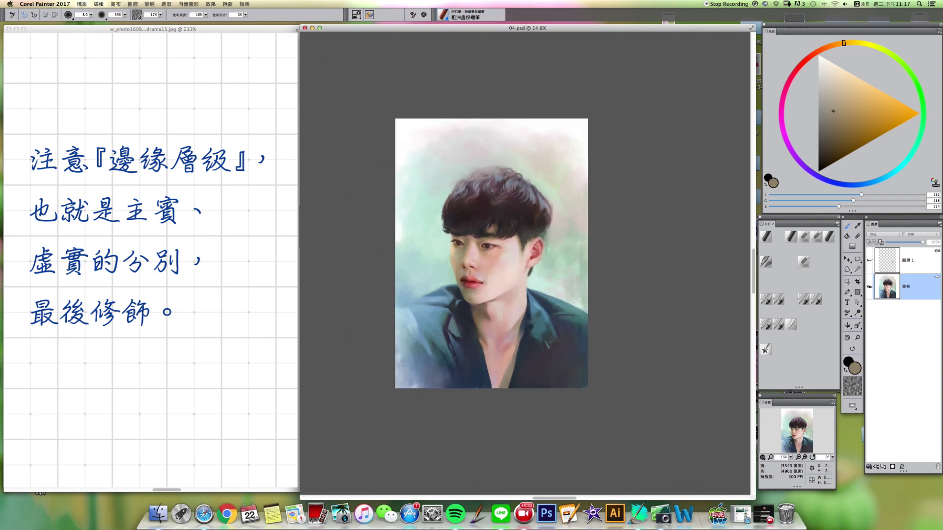
pyautogui.scroll(3, 479, 250)
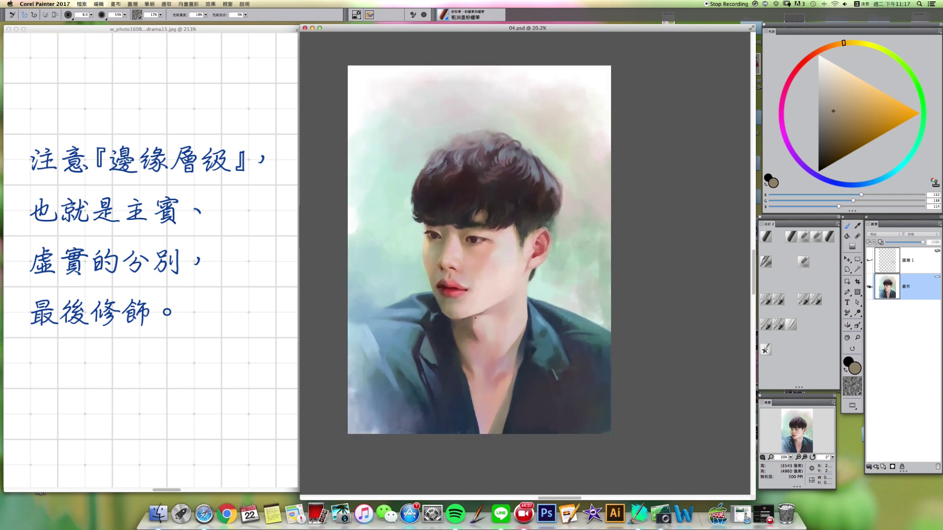
# - Work sampled pale green, cream and grey tones into the background behind the head and along the hair's back edge
pyautogui.moveTo(549, 281); pyautogui.dragTo(570, 292)
pyautogui.keyDown('alt'); pyautogui.click(571, 292); pyautogui.keyUp('alt')
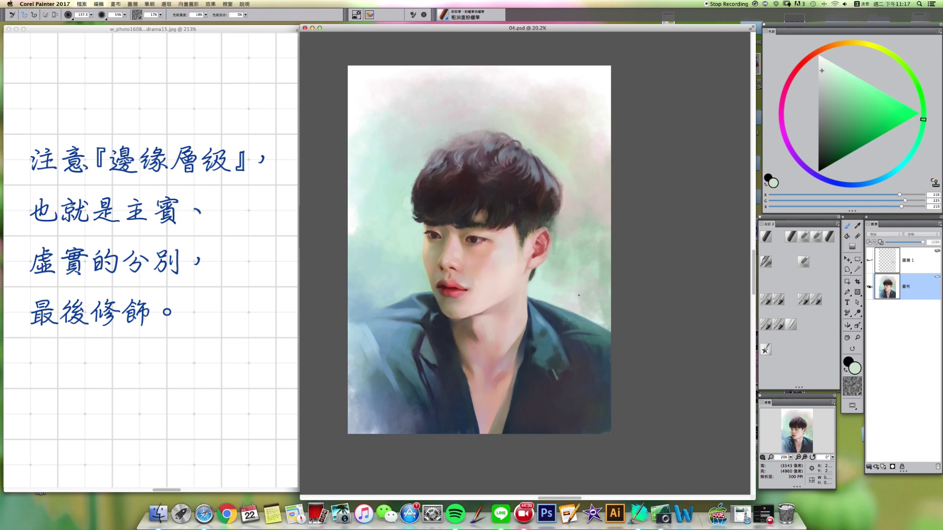
pyautogui.keyDown('alt'); pyautogui.click(605, 233); pyautogui.keyUp('alt')
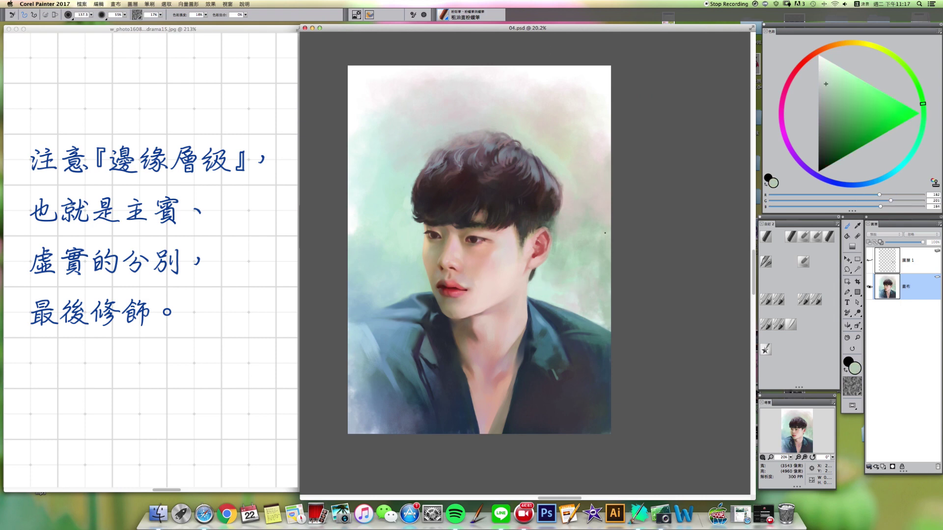
pyautogui.moveTo(582, 190); pyautogui.dragTo(569, 182)
pyautogui.keyDown('alt'); pyautogui.click(549, 161); pyautogui.keyUp('alt')
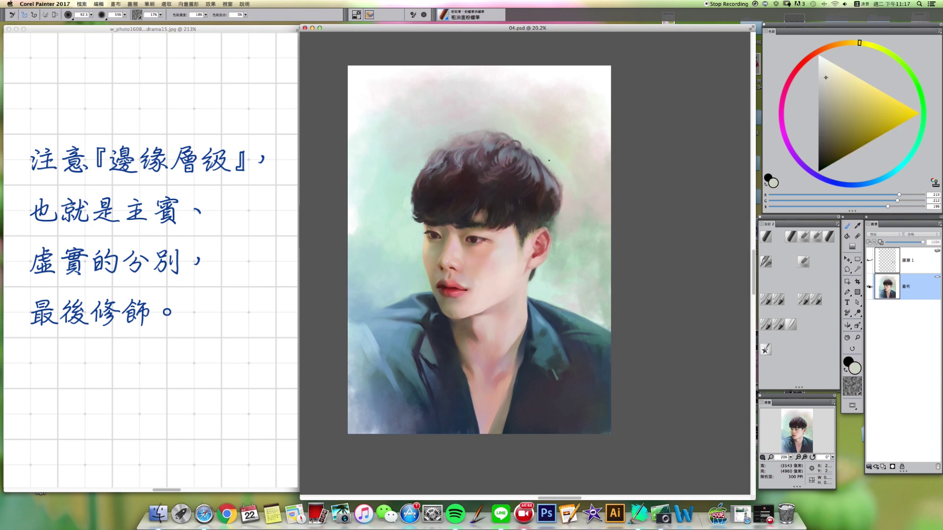
pyautogui.click(803, 262)
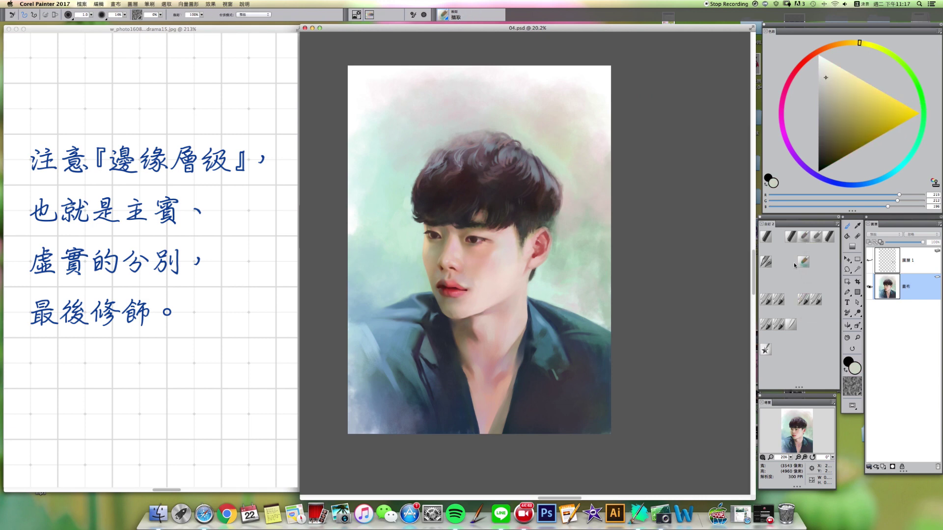
pyautogui.keyDown('alt'); pyautogui.click(555, 171); pyautogui.keyUp('alt')
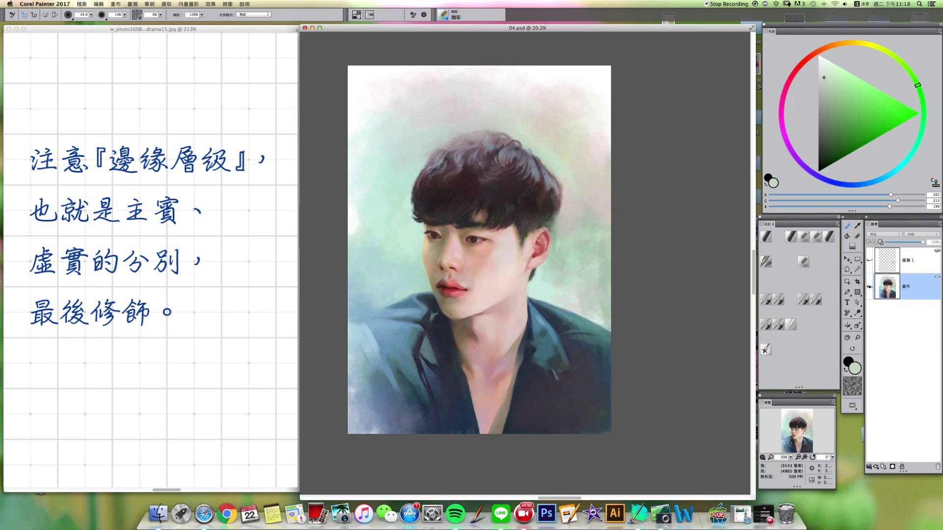
pyautogui.keyDown('alt'); pyautogui.click(539, 172); pyautogui.keyUp('alt')
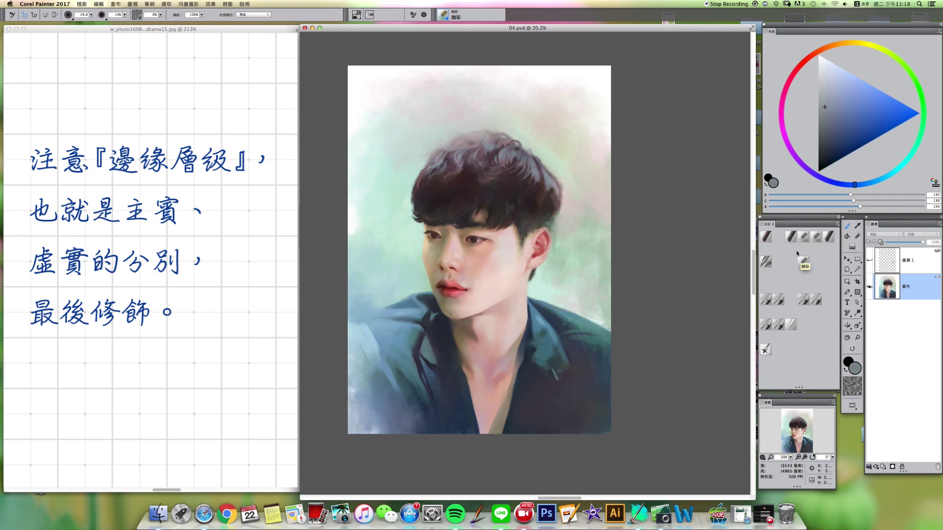
# - Mix a muted grey-blue and refine the hair's back edge with it and a sampled dark brown
pyautogui.click(789, 238)
pyautogui.click(827, 94)
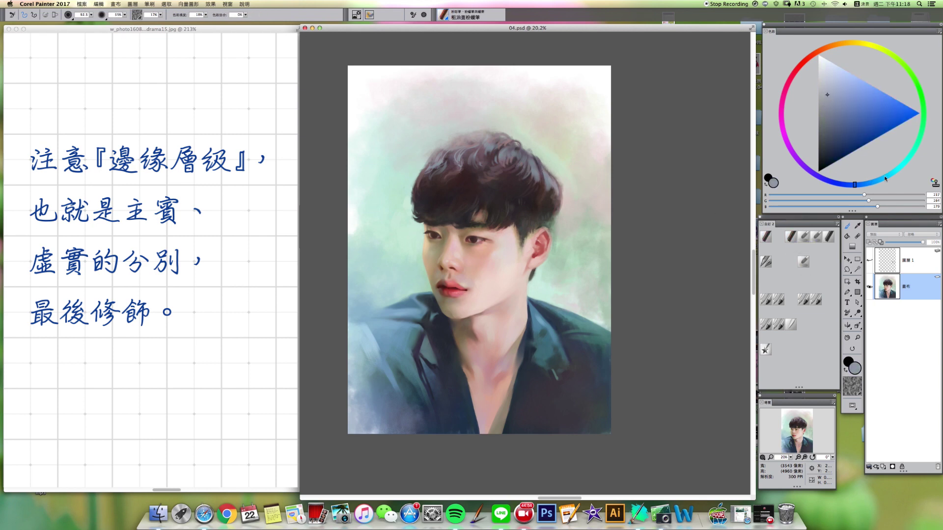
pyautogui.click(887, 175)
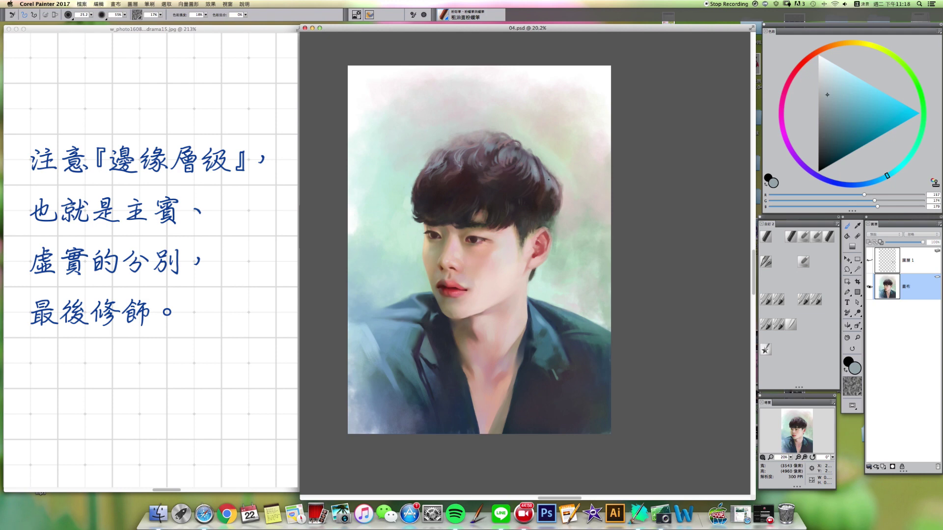
pyautogui.keyDown('alt'); pyautogui.click(551, 189); pyautogui.keyUp('alt')
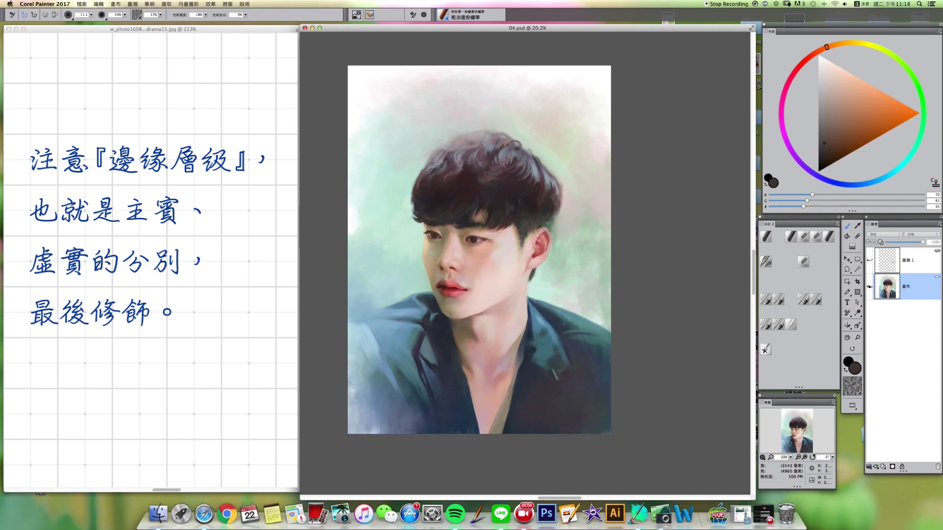
pyautogui.keyDown('alt'); pyautogui.click(536, 170); pyautogui.keyUp('alt')
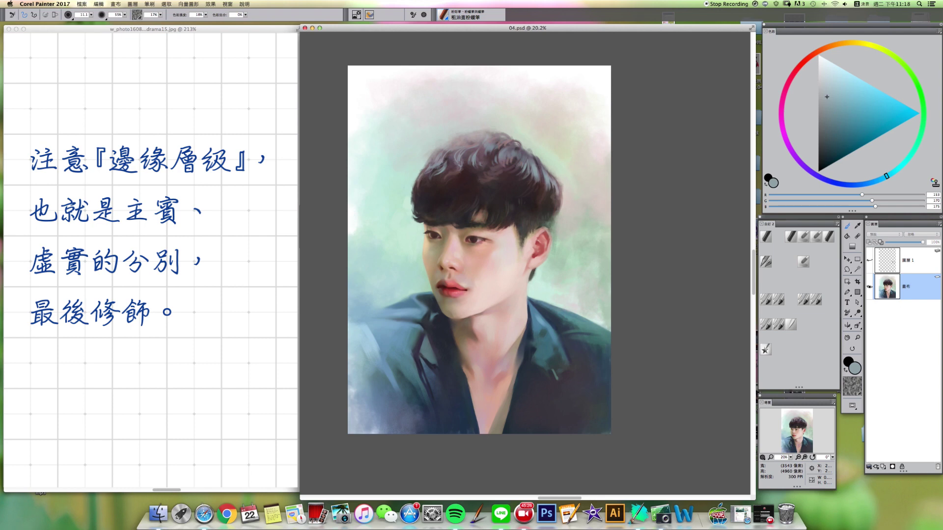
# - Build up the hair's upper back edge in sampled grey-blue with varied brush sizes, and blend it softly
pyautogui.press(']')
pyautogui.press(']')
pyautogui.press('[')
pyautogui.press('[')
pyautogui.press('[')
pyautogui.press(']')
pyautogui.press(']')
pyautogui.press(']')
pyautogui.click(790, 325)
pyautogui.press(']')
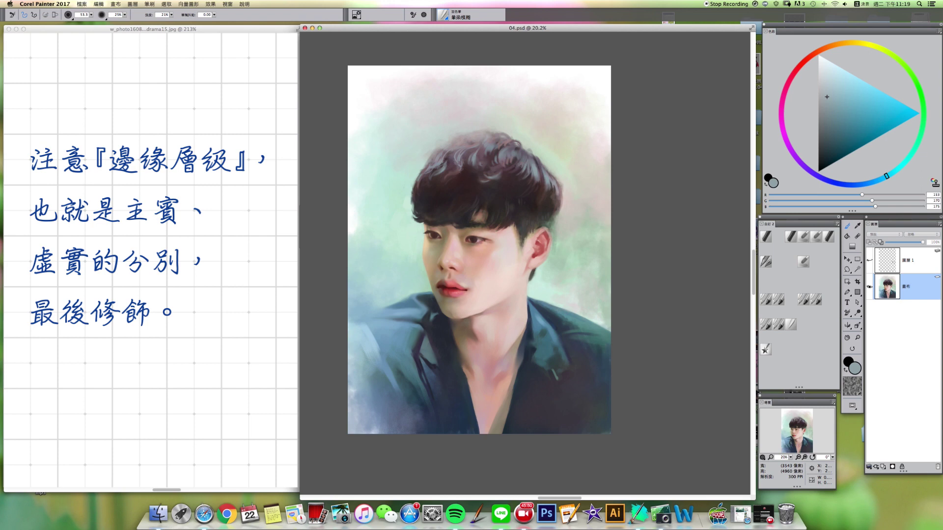
# - Try sampled mauve and purple-grey strokes along the hair's crown at different brush sizes, and undo the last stroke
pyautogui.click(791, 237)
pyautogui.keyDown('alt'); pyautogui.click(511, 140); pyautogui.keyUp('alt')
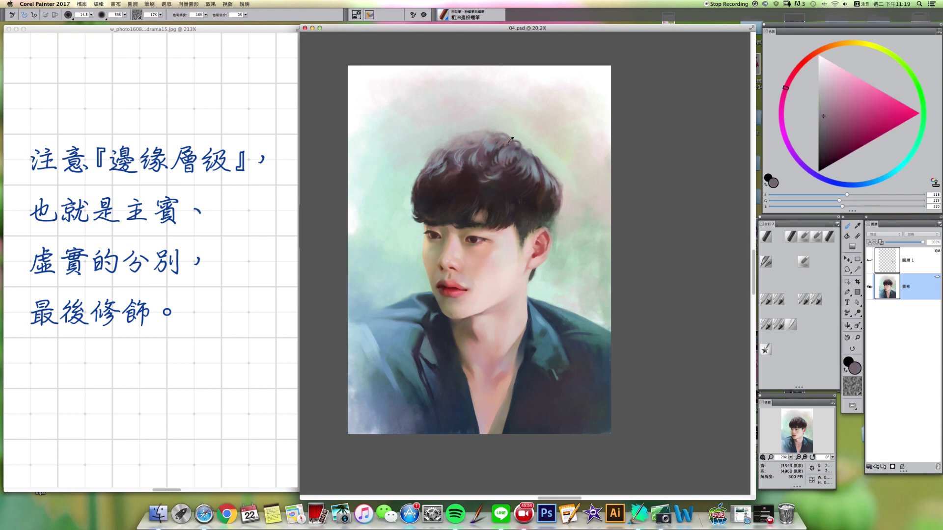
pyautogui.keyDown('alt'); pyautogui.keyDown('super'); pyautogui.click(517, 145); pyautogui.keyUp('super'); pyautogui.keyUp('alt')
pyautogui.keyDown('alt'); pyautogui.click(528, 148); pyautogui.keyUp('alt')
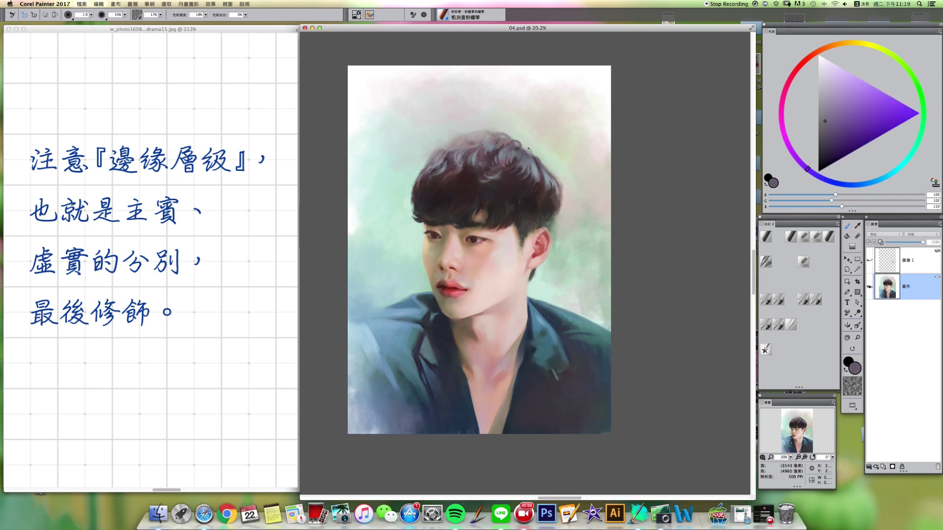
pyautogui.press(']')
pyautogui.press(']')
pyautogui.press(']')
pyautogui.press(']')
pyautogui.press(']')
pyautogui.press('super+z')
# - Clean up the crown's outer edge with a pale grey-green sampled from the background
pyautogui.keyDown('alt'); pyautogui.click(504, 135); pyautogui.keyUp('alt')
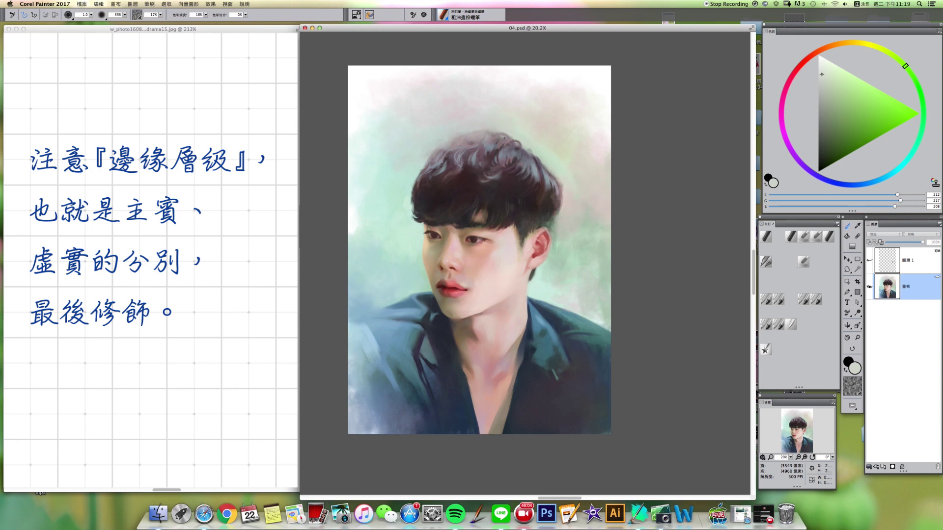
pyautogui.press(']')
pyautogui.press(']')
pyautogui.press(']')
# - Mix a pale pink for the background around the crown and refine the area using two chalk brush variants
pyautogui.keyDown('alt'); pyautogui.click(465, 140); pyautogui.keyUp('alt')
pyautogui.moveTo(828, 87); pyautogui.dragTo(808, 79)
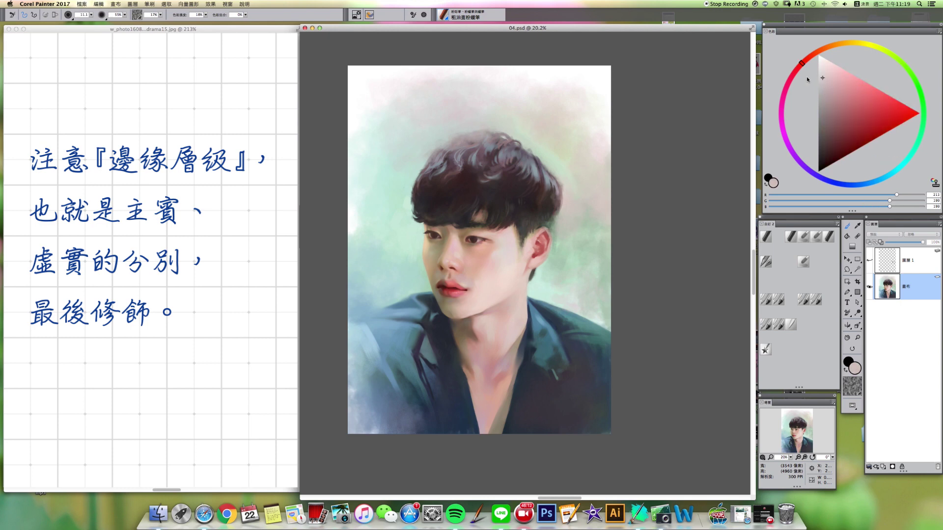
pyautogui.press(']')
pyautogui.press(']')
pyautogui.press(']')
pyautogui.click(828, 238)
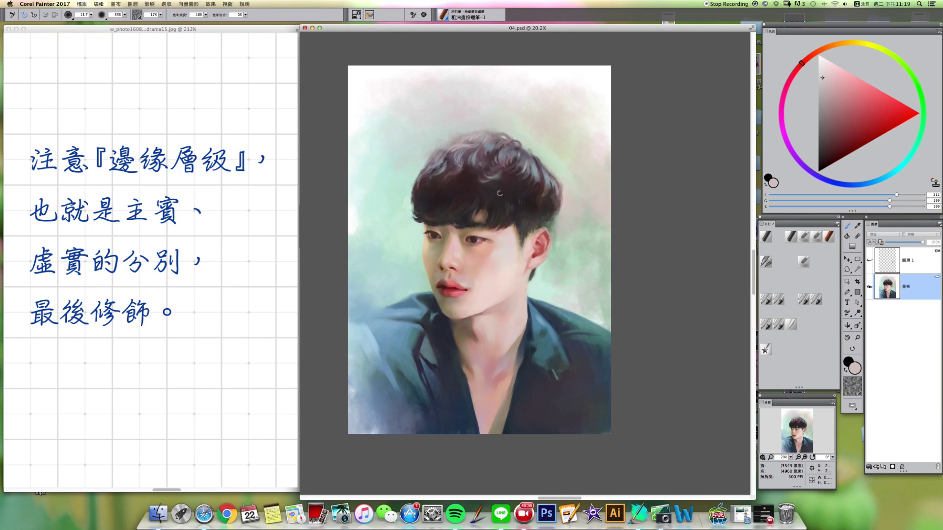
pyautogui.press('[')
pyautogui.press(']')
# - Enlarge the face in the painting and the reference photo, and sample the near eye's dark brown for retouching
pyautogui.click(857, 338)
pyautogui.moveTo(411, 182); pyautogui.dragTo(730, 269)
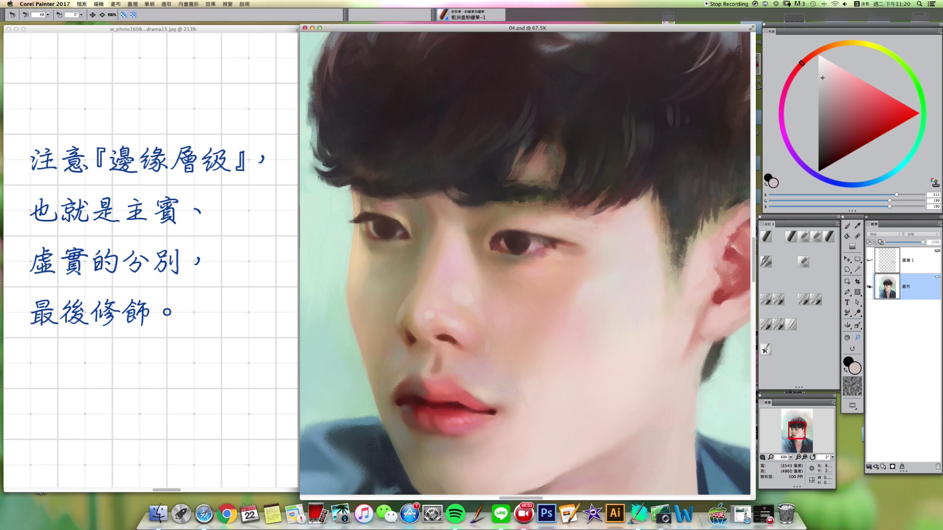
pyautogui.moveTo(73, 138); pyautogui.dragTo(230, 374)
pyautogui.click(802, 265)
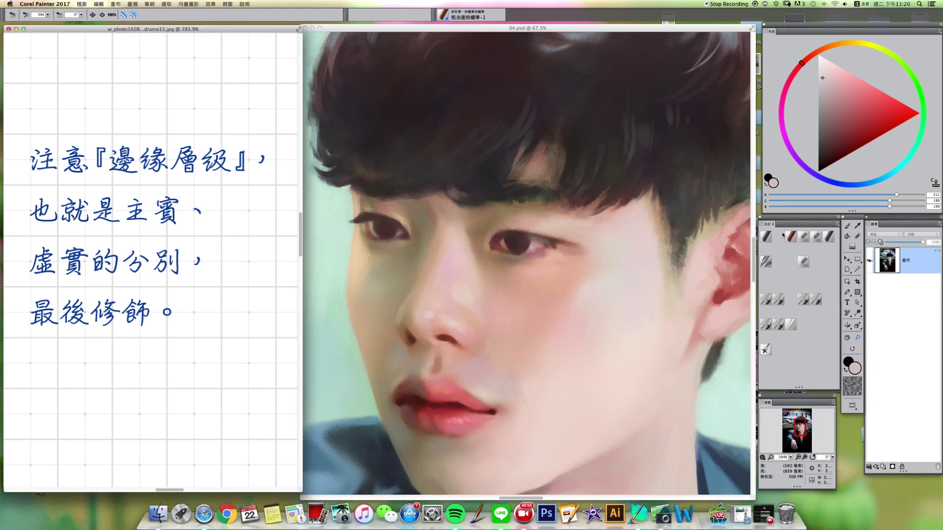
pyautogui.click(513, 231)
pyautogui.keyDown('alt'); pyautogui.click(522, 240); pyautogui.keyUp('alt')
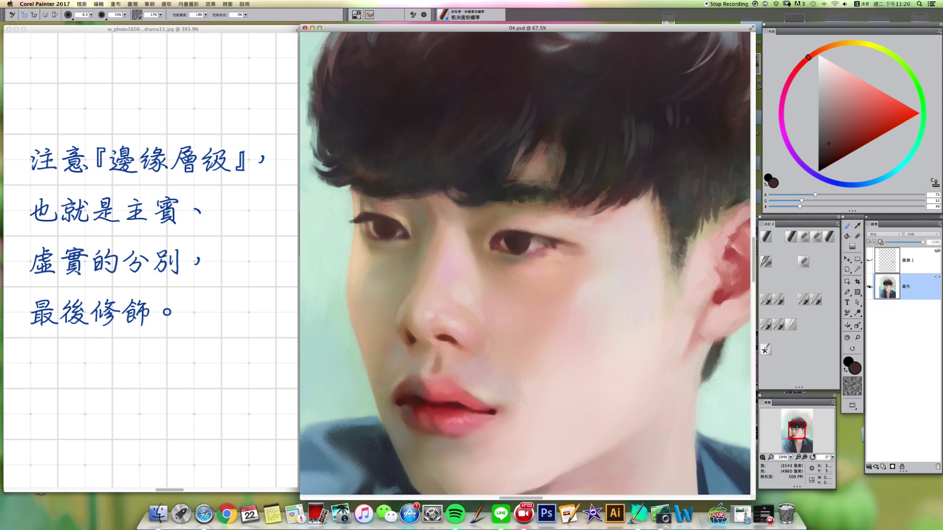
pyautogui.keyDown('alt'); pyautogui.click(519, 241); pyautogui.keyUp('alt')
# - Refine the near eye's iris and both corners with sampled browns and reddish brown at small brush sizes
pyautogui.press('[')
pyautogui.press(']')
pyautogui.press(']')
pyautogui.press(']')
pyautogui.keyDown('alt'); pyautogui.click(495, 244); pyautogui.keyUp('alt')
pyautogui.keyDown('alt'); pyautogui.click(548, 240); pyautogui.keyUp('alt')
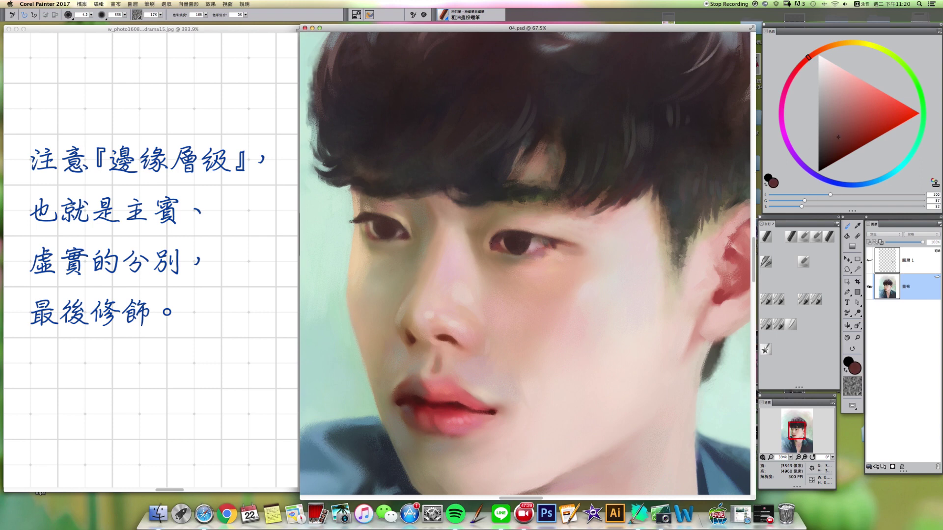
pyautogui.press(']')
# - Blend the near eye's fresh strokes with the 只加水 blender at a reduced size
pyautogui.click(778, 324)
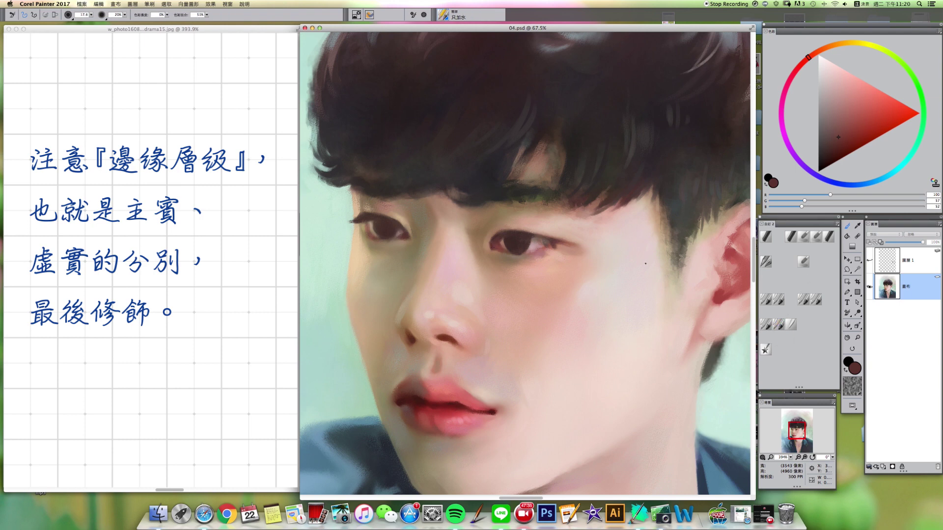
pyautogui.press('[')
pyautogui.press('[')
pyautogui.press(']')
# - Rework the near eye's dark details with a sampled dark brown shifted slightly lighter and redder, and blend them
pyautogui.click(803, 259)
pyautogui.keyDown('alt'); pyautogui.click(517, 240); pyautogui.keyUp('alt')
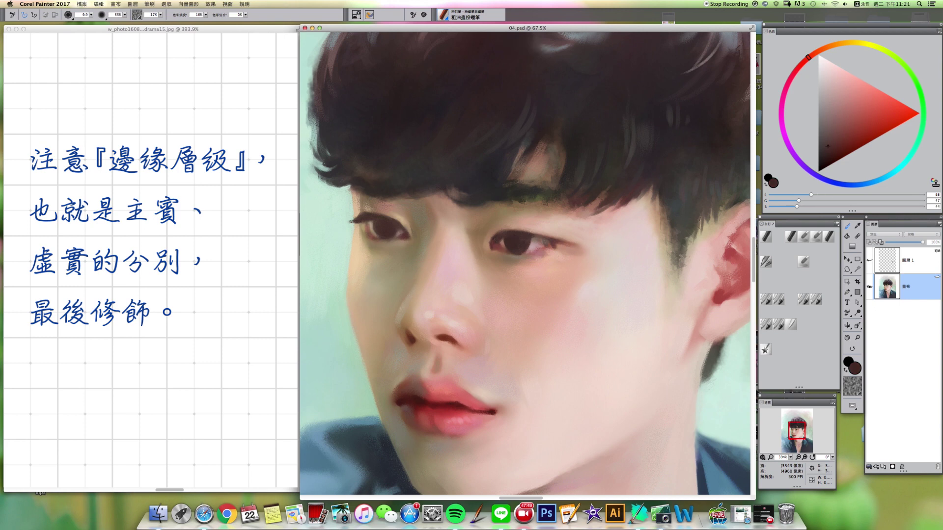
pyautogui.click(832, 141)
pyautogui.click(792, 241)
pyautogui.press(']')
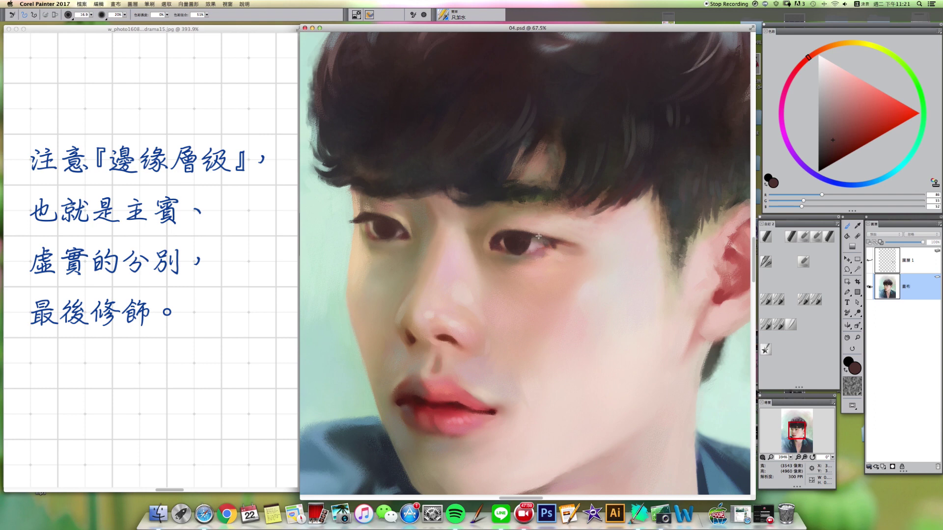
# - Retouch the near eye's outer corner and upper lid with sampled skin tones and a light pink, using the 粗油畫粉蠟筆 brush
pyautogui.moveTo(559, 248); pyautogui.dragTo(560, 250)
pyautogui.keyDown('alt'); pyautogui.click(558, 250); pyautogui.keyUp('alt')
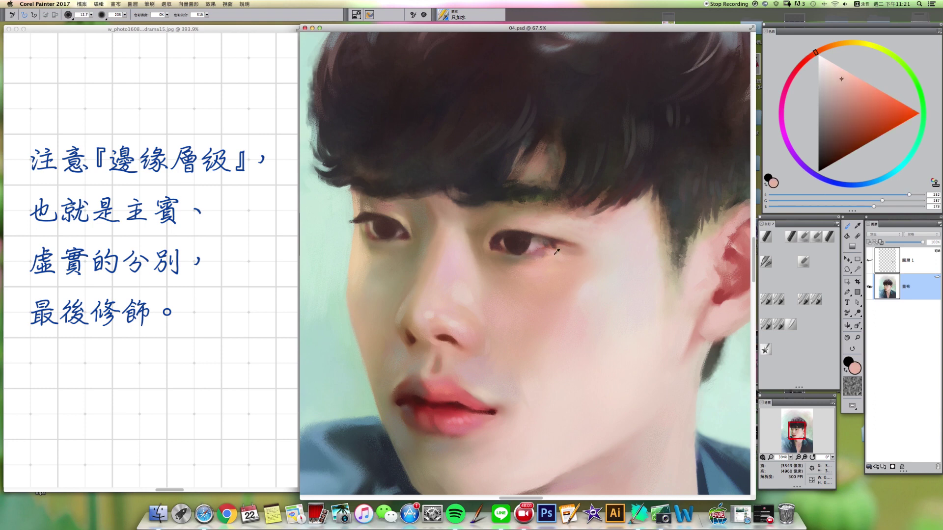
pyautogui.click(795, 240)
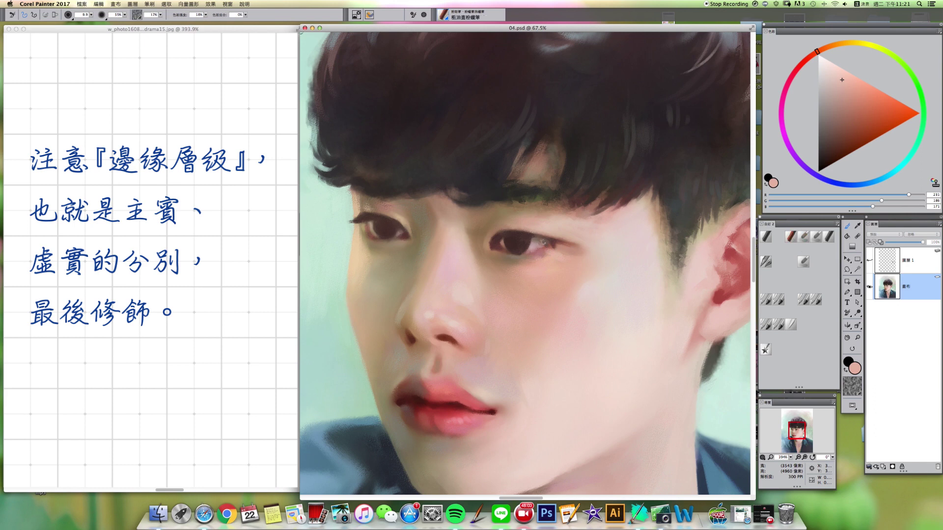
pyautogui.keyDown('alt'); pyautogui.click(543, 243); pyautogui.keyUp('alt')
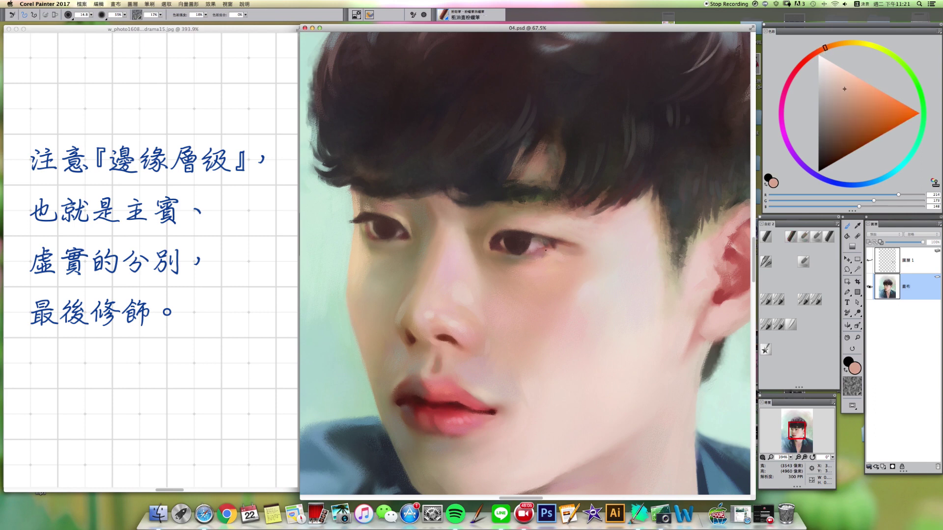
pyautogui.keyDown('alt'); pyautogui.click(537, 243); pyautogui.keyUp('alt')
pyautogui.click(827, 73)
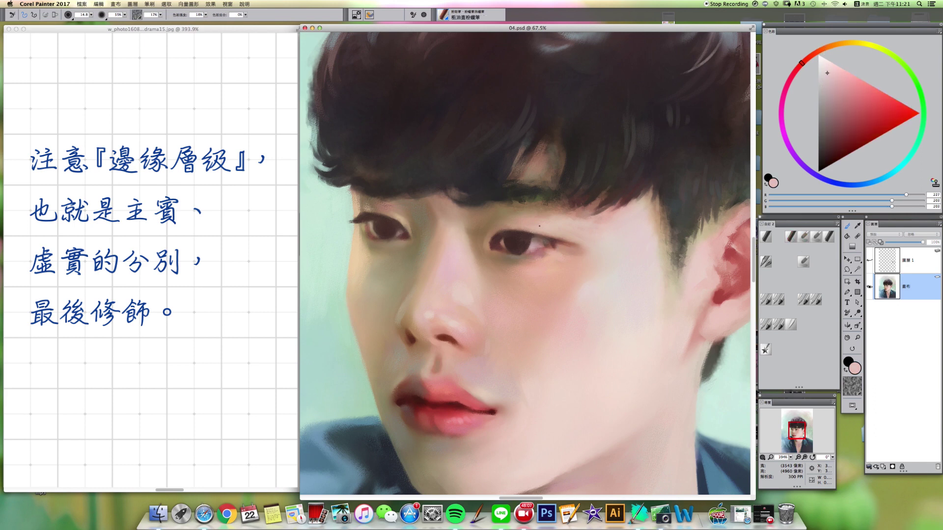
pyautogui.moveTo(539, 235); pyautogui.dragTo(532, 249)
# - Enlarge the face and refine the far eye with a sampled grey-brown and the near eye's dark brown
pyautogui.scroll(-8, 510, 324)
pyautogui.scroll(2, 416, 377)
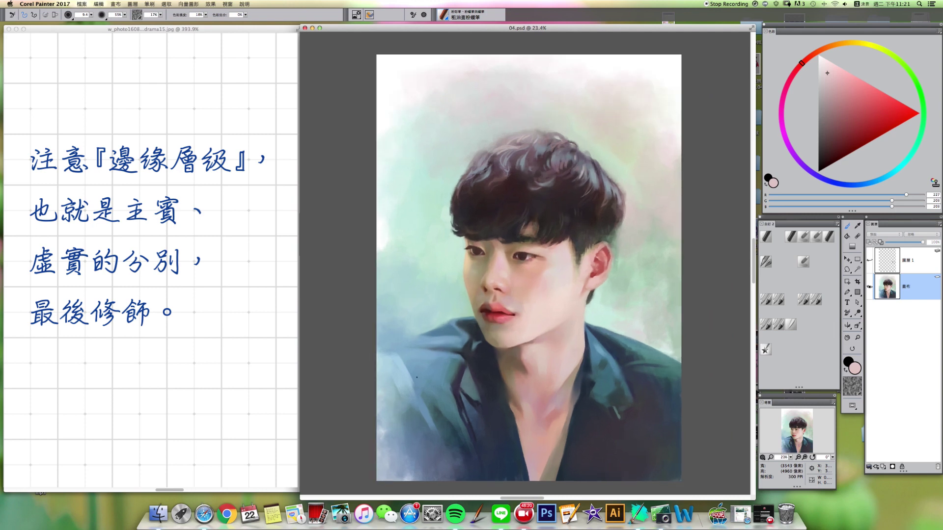
pyautogui.press('super+equal')
pyautogui.press('super+equal')
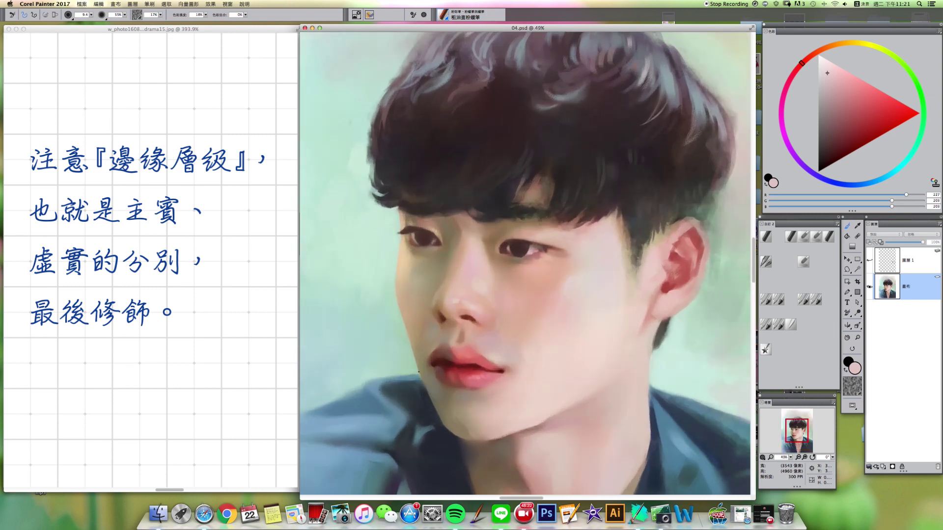
pyautogui.press('super+equal')
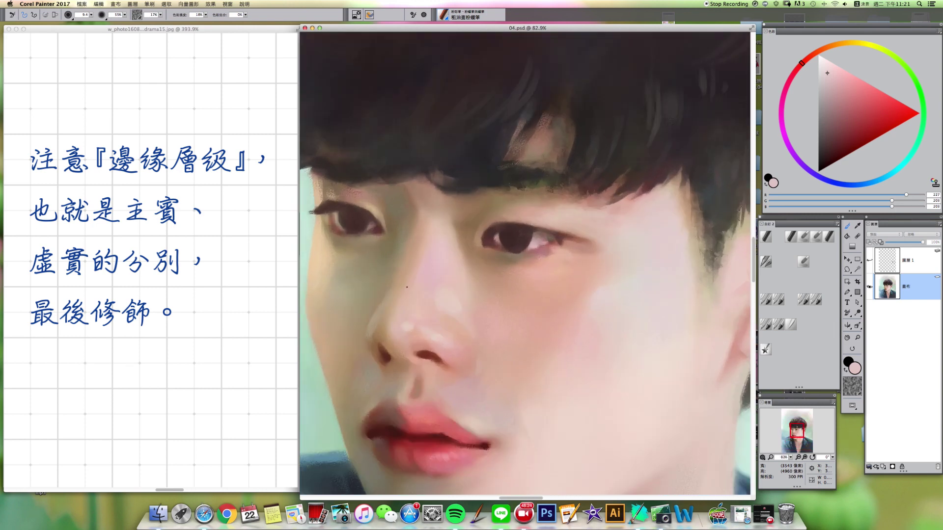
pyautogui.moveTo(395, 290); pyautogui.dragTo(440, 309)
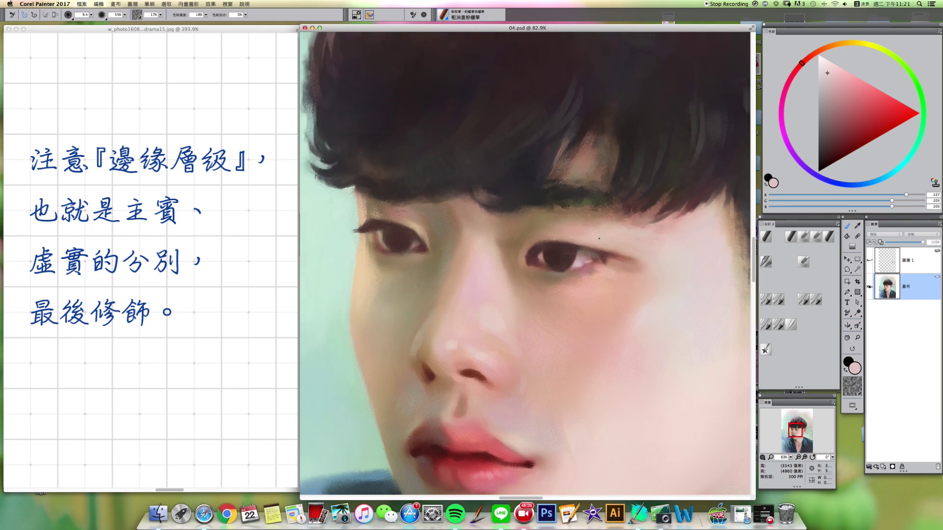
pyautogui.click(799, 240)
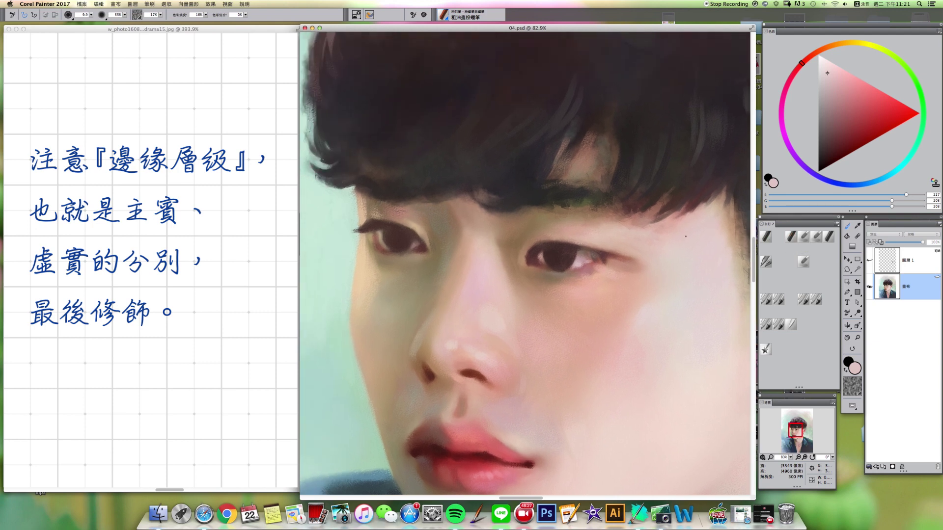
pyautogui.keyDown('alt'); pyautogui.click(417, 243); pyautogui.keyUp('alt')
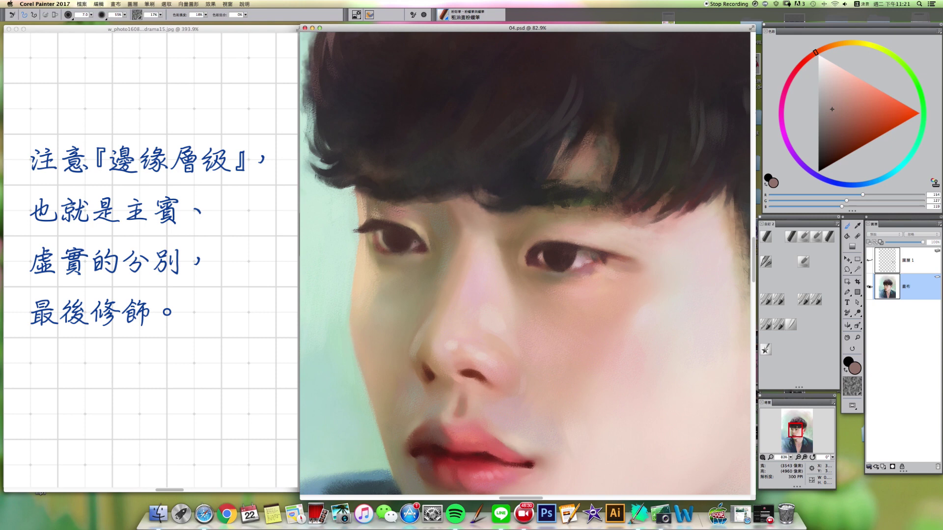
pyautogui.keyDown('alt'); pyautogui.click(564, 258); pyautogui.keyUp('alt')
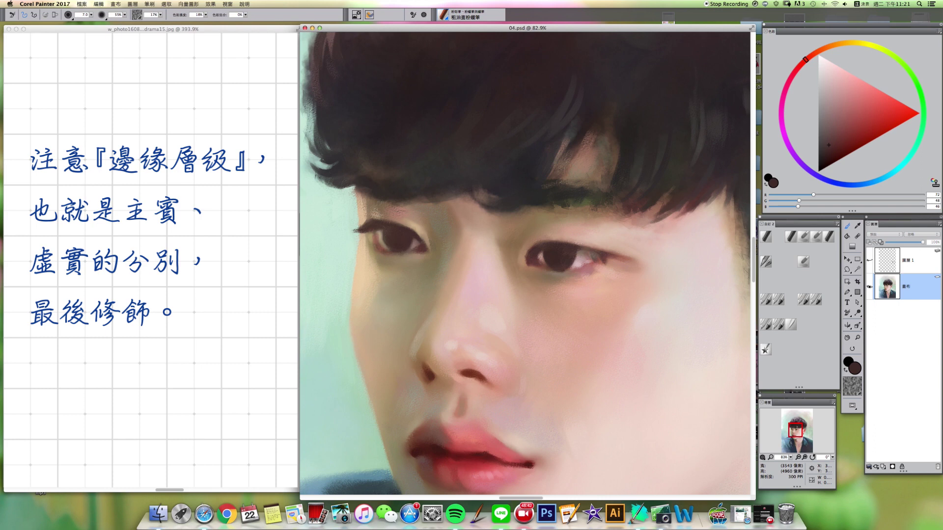
# - Clean up the far eye's outer corner with sampled skin beige and the pale green of the background
pyautogui.keyDown('alt'); pyautogui.click(361, 223); pyautogui.keyUp('alt')
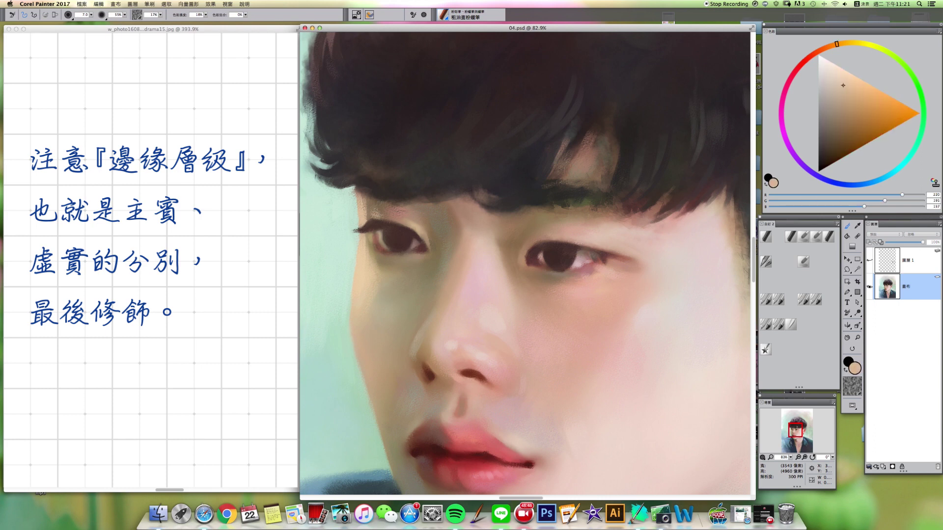
pyautogui.keyDown('alt'); pyautogui.click(356, 229); pyautogui.keyUp('alt')
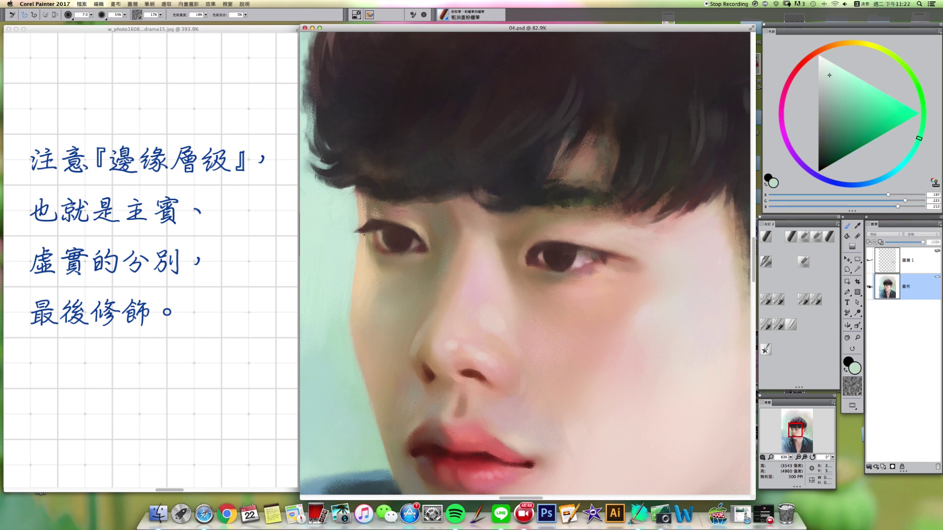
pyautogui.keyDown('alt'); pyautogui.click(381, 236); pyautogui.keyUp('alt')
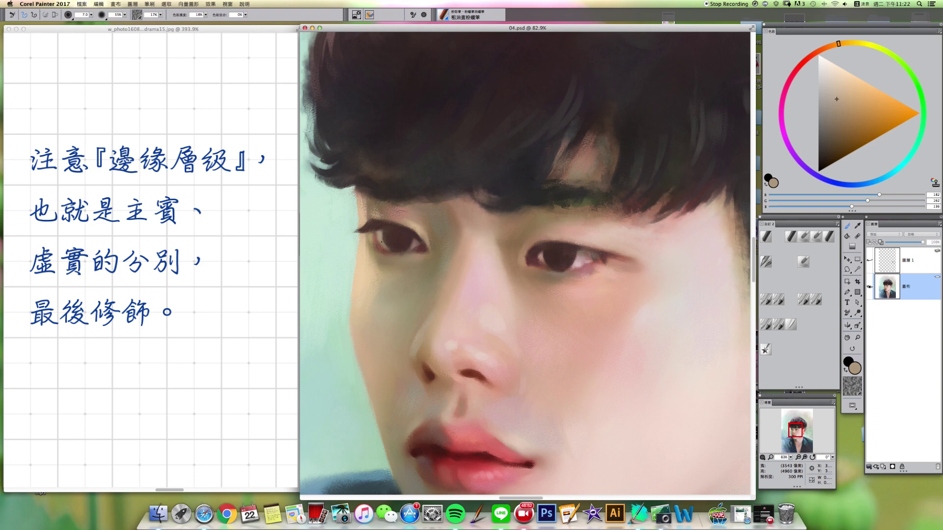
# - Detail the far eye's iris and lower lid with a reddish brown and sampled dark tones at varying small brush sizes
pyautogui.keyDown('alt'); pyautogui.click(382, 243); pyautogui.keyUp('alt')
pyautogui.click(844, 131)
pyautogui.press('[')
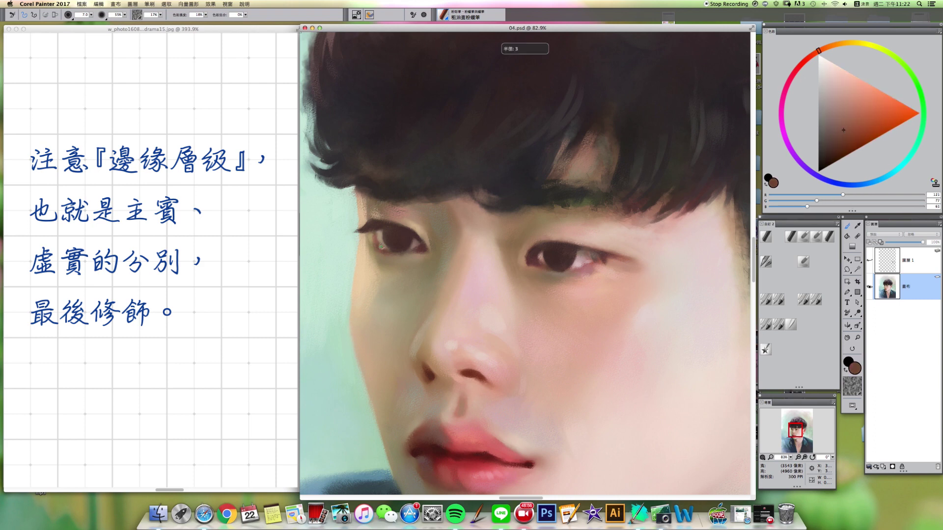
pyautogui.press(']')
pyautogui.press(']')
pyautogui.press(']')
pyautogui.press(']')
pyautogui.keyDown('alt'); pyautogui.click(406, 256); pyautogui.keyUp('alt')
pyautogui.keyDown('alt'); pyautogui.click(403, 241); pyautogui.keyUp('alt')
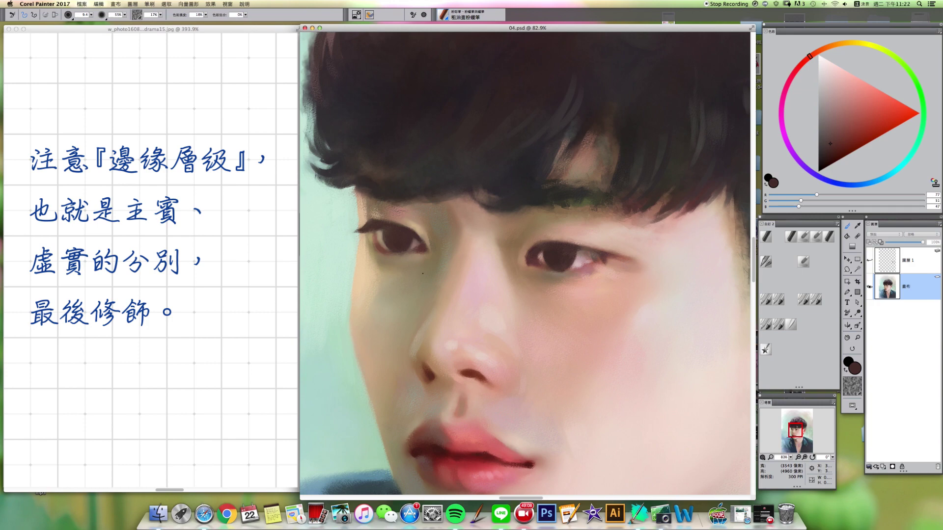
# - Examine the whole portrait at reduced magnification and reduce the reference photo's zoom to 209.3%
pyautogui.scroll(-6, 452, 322)
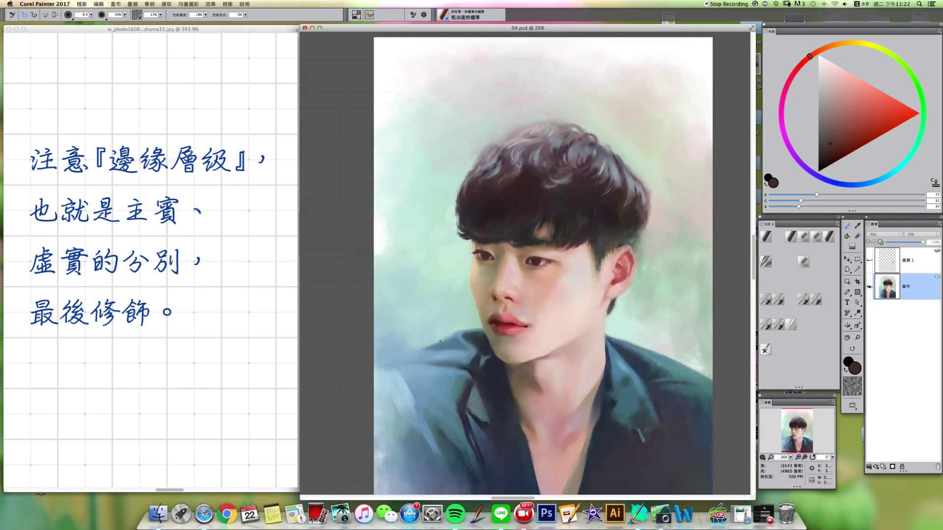
pyautogui.moveTo(542, 416); pyautogui.dragTo(493, 390)
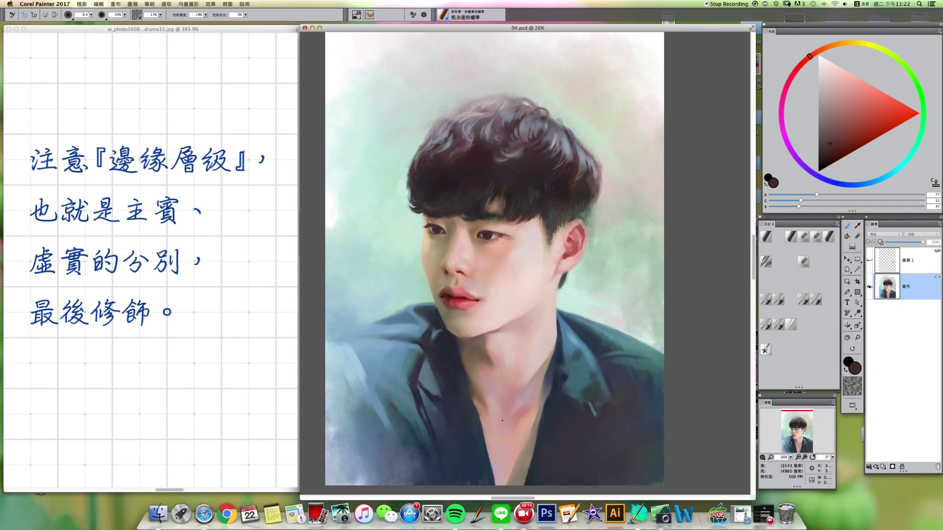
pyautogui.scroll(2, 523, 266)
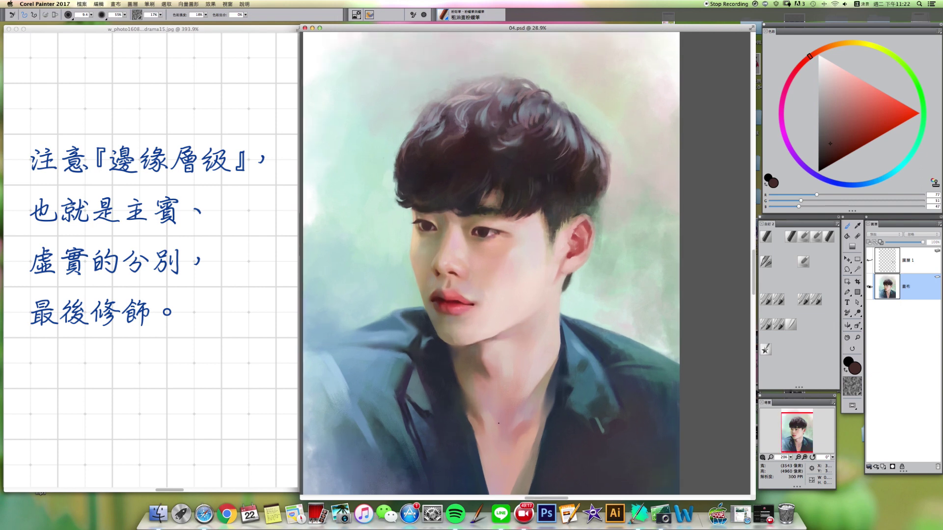
pyautogui.scroll(-3, 497, 424)
pyautogui.click(151, 260)
pyautogui.scroll(-4, 150, 260)
pyautogui.scroll(-1, 150, 260)
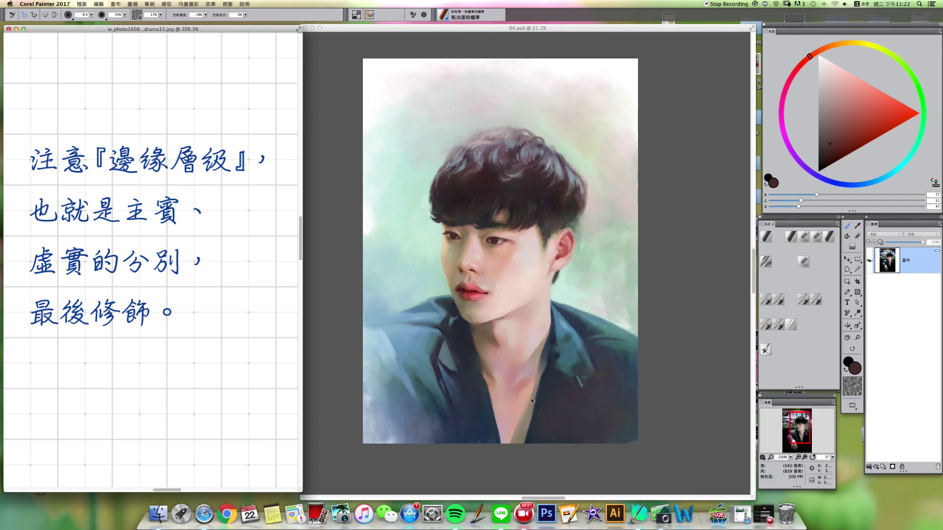
pyautogui.click(531, 401)
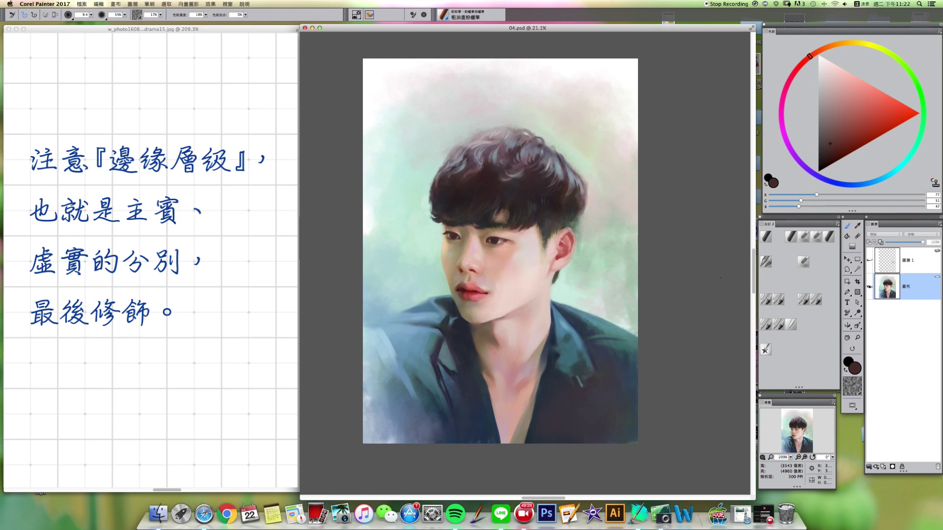
# - Retouch the background beside the far cheek with its sampled pale green, undoing one stroke and adjusting the brush size
pyautogui.press(']')
pyautogui.keyDown('alt'); pyautogui.click(439, 259); pyautogui.keyUp('alt')
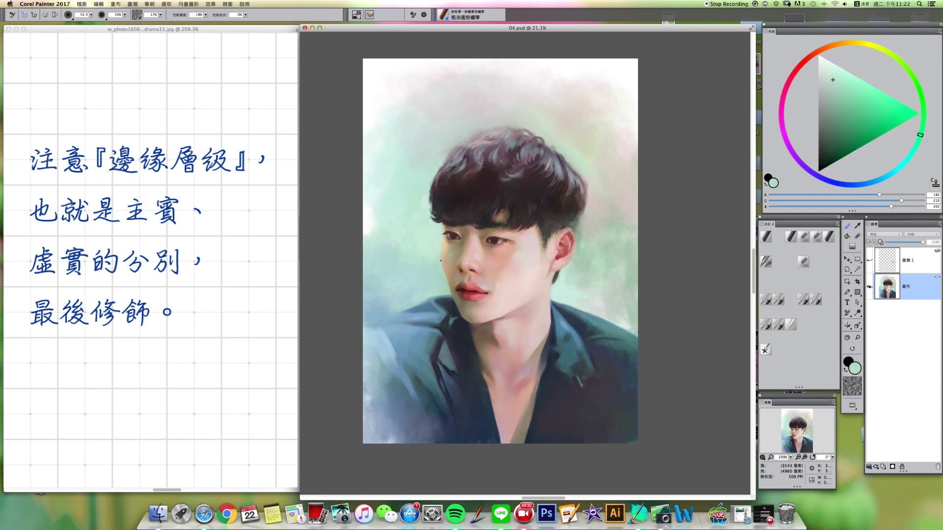
pyautogui.press('super+z')
pyautogui.keyDown('alt'); pyautogui.keyDown('super'); pyautogui.moveTo(440, 262); pyautogui.dragTo(440, 265); pyautogui.keyUp('super'); pyautogui.keyUp('alt')
pyautogui.keyDown('alt'); pyautogui.click(439, 261); pyautogui.keyUp('alt')
# - Paint the hair above the ear with sampled dark browns, using an enlarged 粗油畫粉蠟筆-1 brush
pyautogui.keyDown('alt'); pyautogui.click(570, 194); pyautogui.keyUp('alt')
pyautogui.click(830, 238)
pyautogui.press(']')
pyautogui.press(']')
pyautogui.press(']')
pyautogui.press(']')
pyautogui.press(']')
pyautogui.press(']')
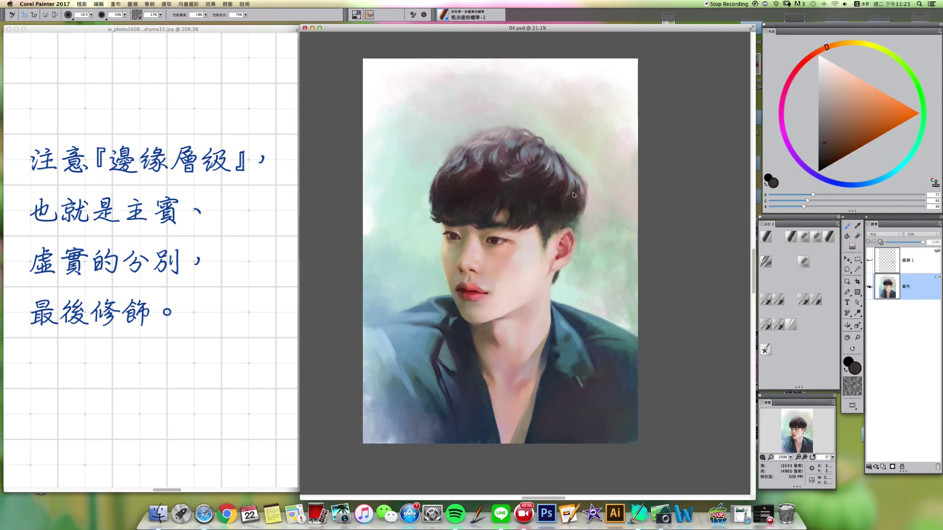
pyautogui.keyDown('alt'); pyautogui.click(577, 188); pyautogui.keyUp('alt')
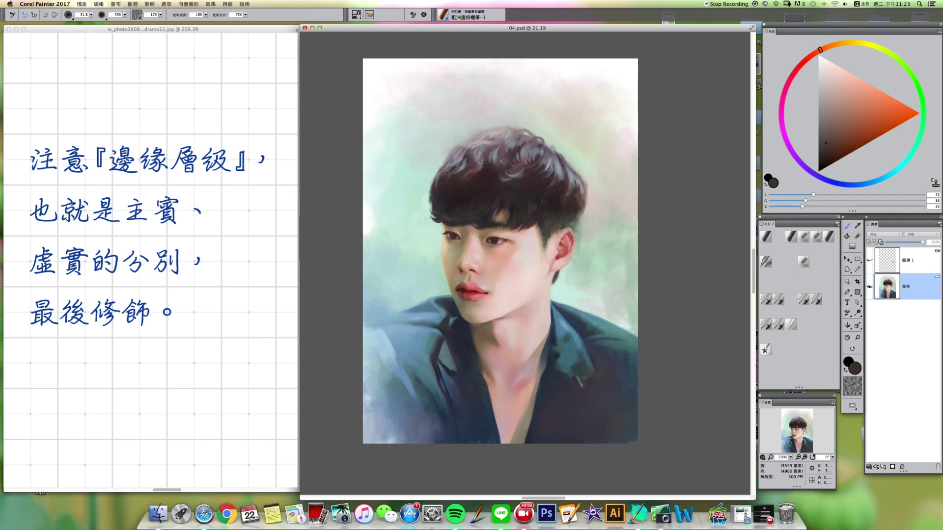
# - Rework the hair mass above the ear with resampled browns at varying brush sizes, and blend it with 只加水
pyautogui.press('[')
pyautogui.press('[')
pyautogui.press('[')
pyautogui.keyDown('alt'); pyautogui.click(573, 198); pyautogui.keyUp('alt')
pyautogui.press(']')
pyautogui.press(']')
pyautogui.press(']')
pyautogui.press(']')
pyautogui.keyDown('alt'); pyautogui.click(576, 197); pyautogui.keyUp('alt')
pyautogui.press(']')
pyautogui.click(766, 324)
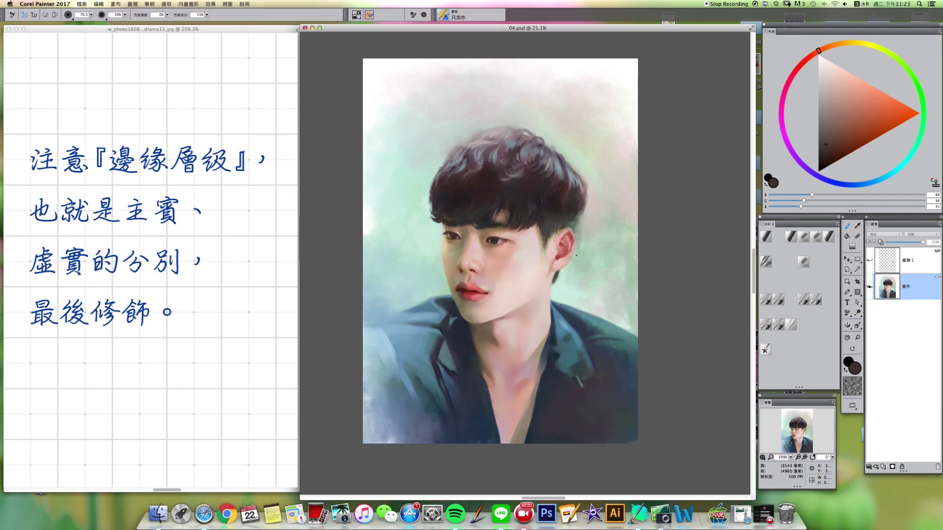
# - Glaze the fringe with its sampled brown shifted to a lighter, muted magenta, using an enlarged 粗油畫粉蠟筆 brush
pyautogui.click(790, 237)
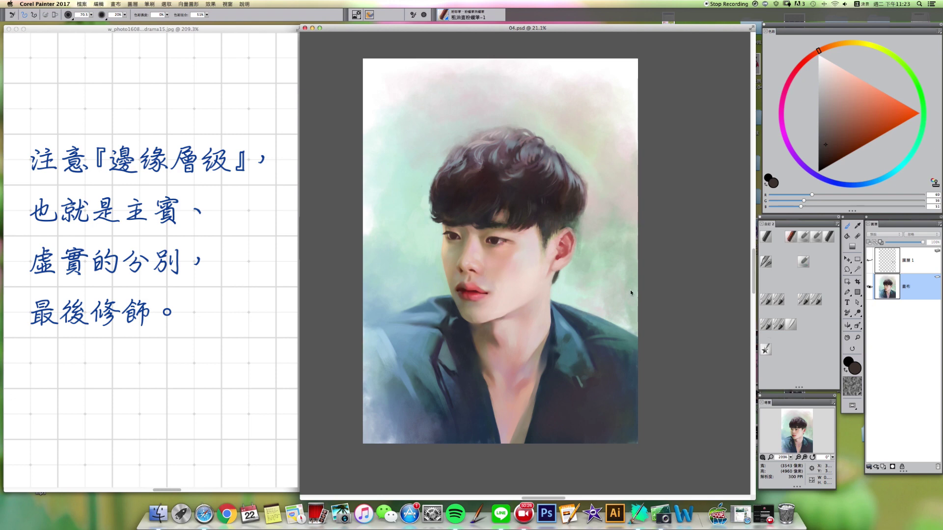
pyautogui.keyDown('alt'); pyautogui.click(481, 208); pyautogui.keyUp('alt')
pyautogui.moveTo(825, 139); pyautogui.dragTo(828, 132)
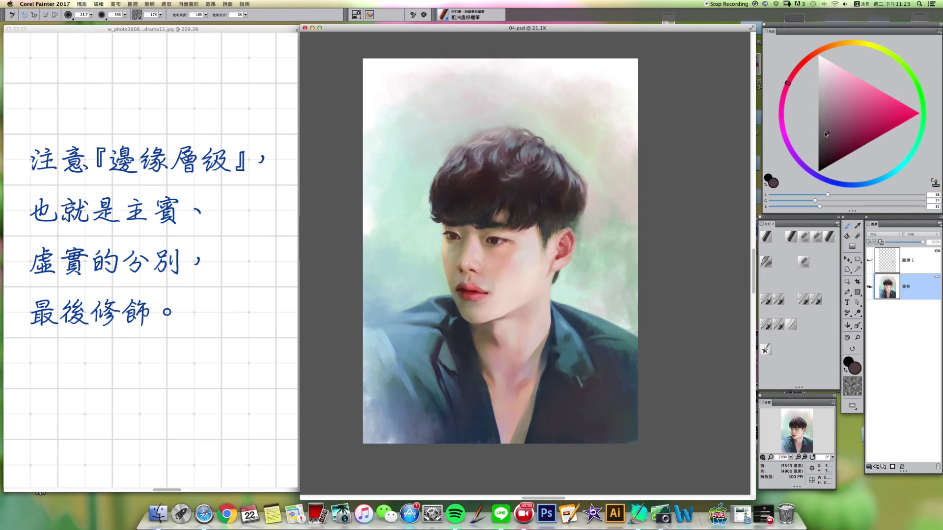
pyautogui.press(']')
pyautogui.press(']')
pyautogui.press(']')
# - Touch up the fringe with a sampled dark brown at a much smaller brush size, and show the signature layer 圖層 1
pyautogui.keyDown('alt'); pyautogui.click(476, 225); pyautogui.keyUp('alt')
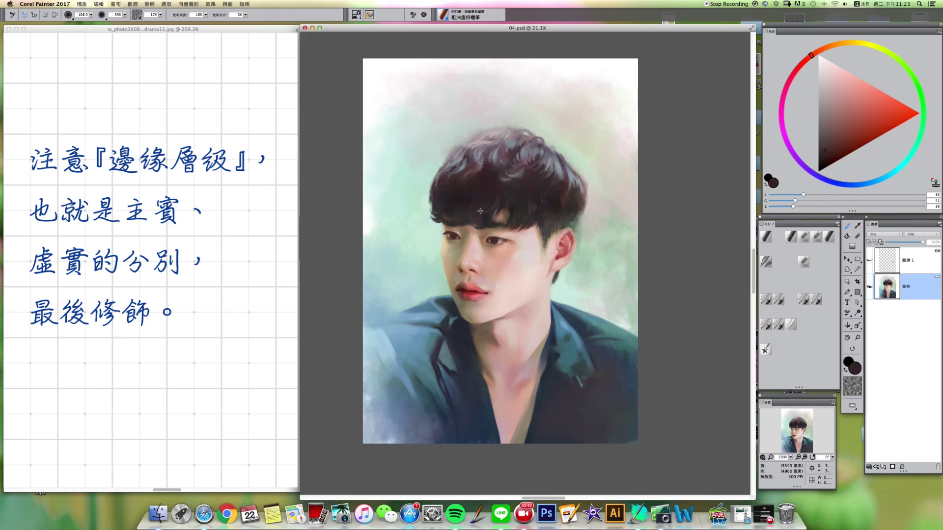
pyautogui.press('[')
pyautogui.press('[')
pyautogui.press('[')
pyautogui.press('[')
pyautogui.press('[')
pyautogui.press('[')
pyautogui.press('[')
pyautogui.press('[')
pyautogui.click(870, 261)
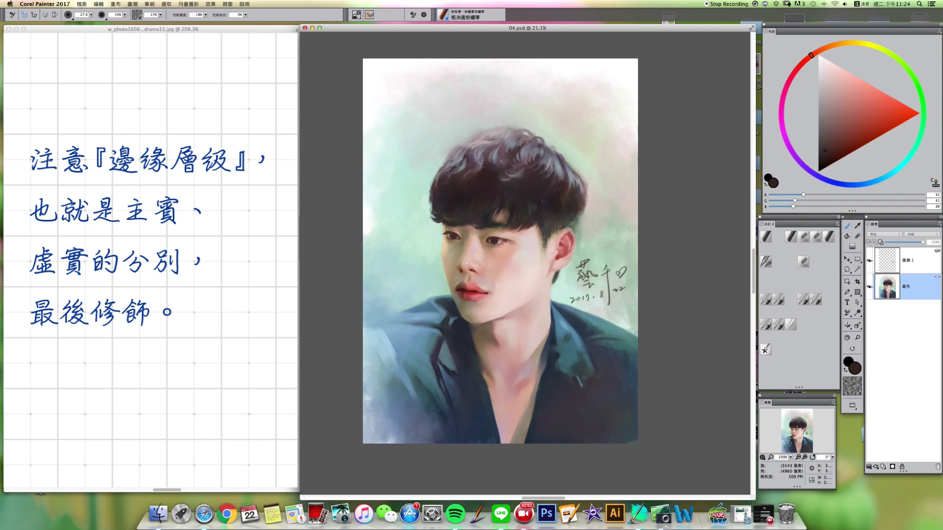